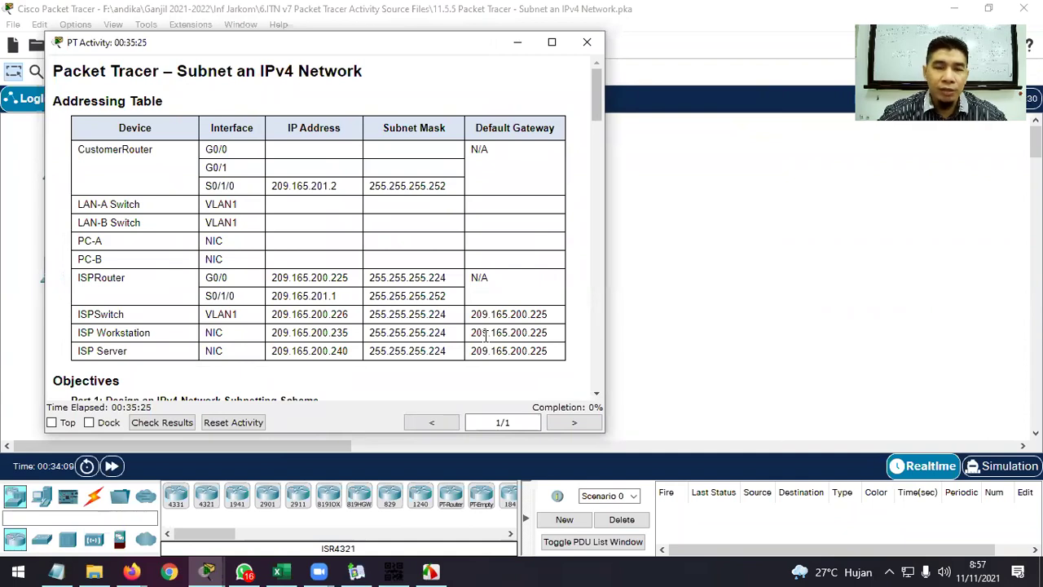
# Scroll to the Addressing Table in the activity instructions, highlighting it and then clearing the selection.
pyautogui.scroll(-2, 440, 326)
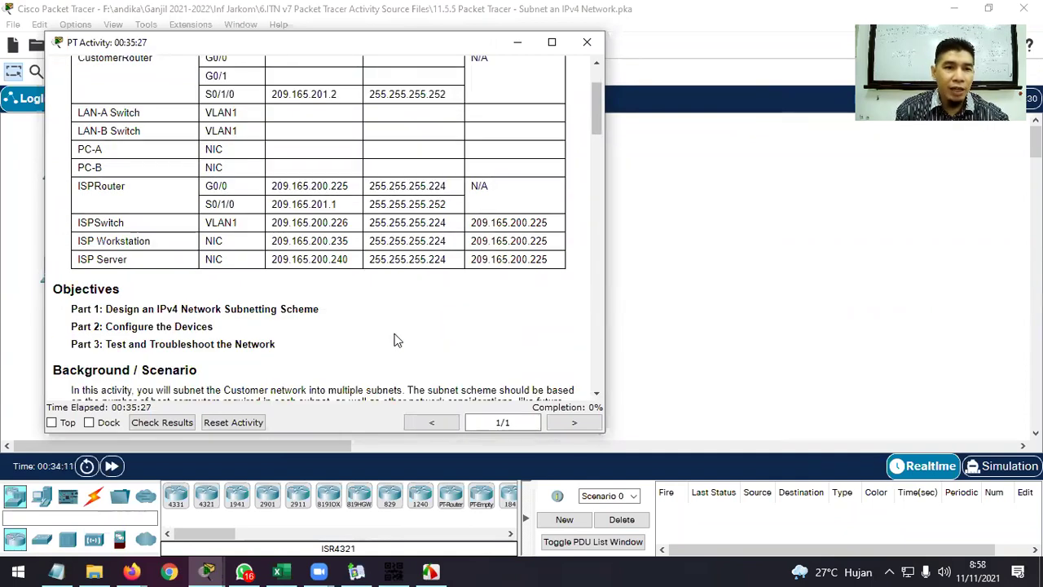
pyautogui.moveTo(328, 313); pyautogui.dragTo(111, 310)
pyautogui.scroll(1, 135, 222)
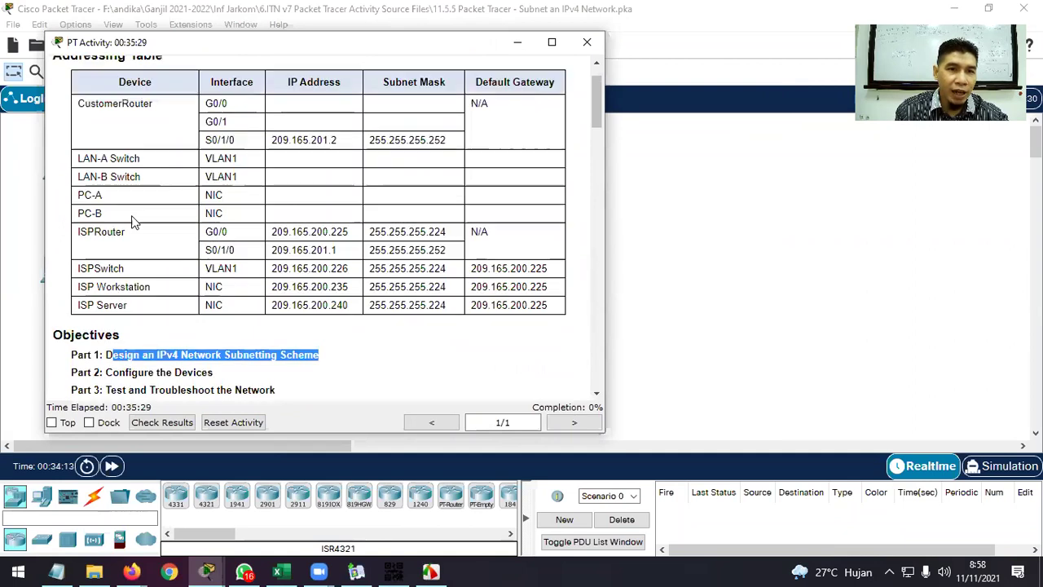
pyautogui.scroll(1, 134, 222)
pyautogui.moveTo(91, 122); pyautogui.dragTo(545, 168)
pyautogui.click(546, 159)
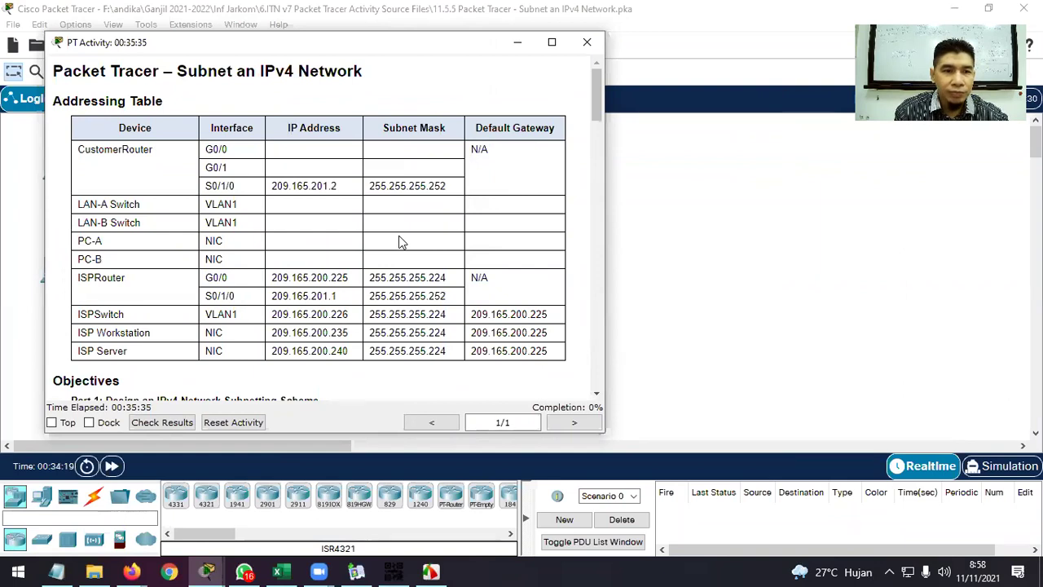
# Scroll past the Configure the Devices and Test and Troubleshoot objectives down to Part 1, Step 1.
pyautogui.scroll(-2, 399, 241)
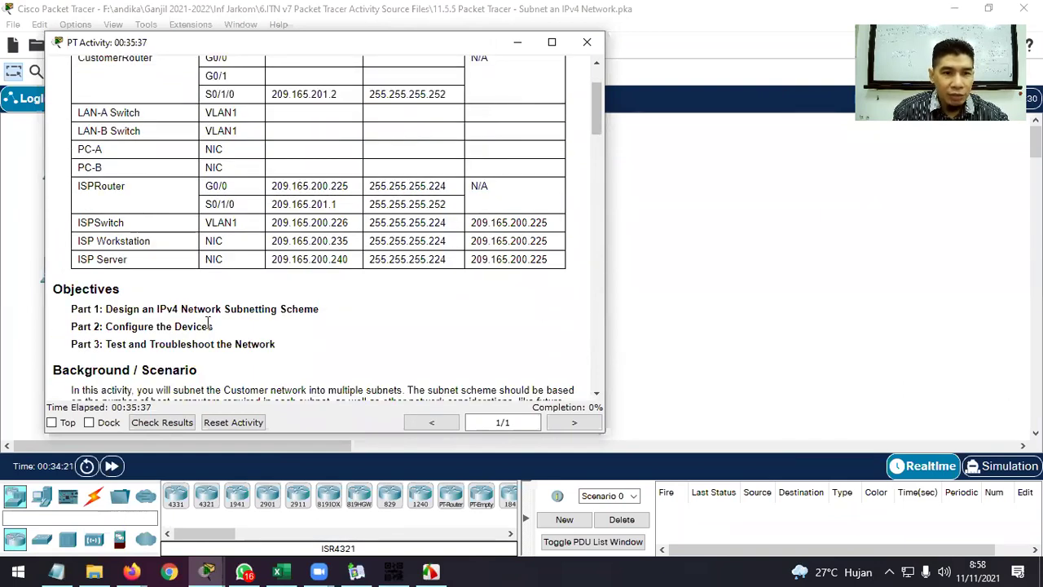
pyautogui.moveTo(213, 326); pyautogui.dragTo(105, 324)
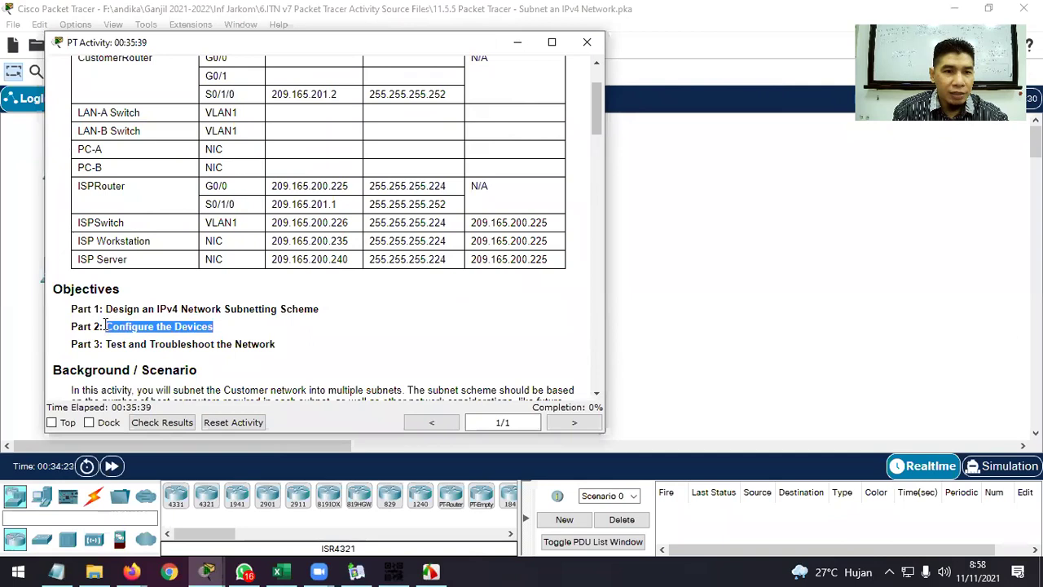
pyautogui.scroll(-1, 273, 330)
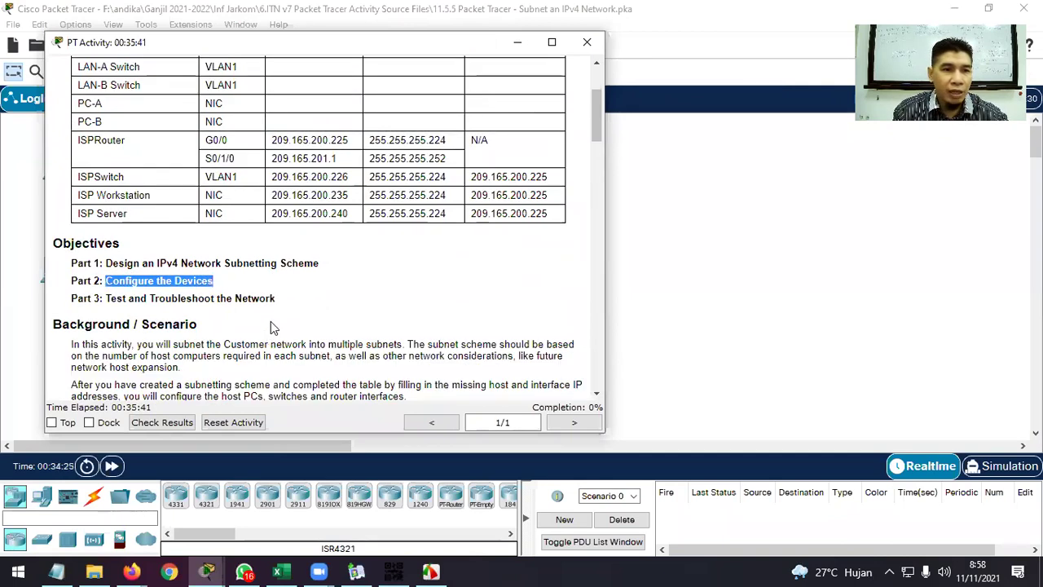
pyautogui.moveTo(276, 299); pyautogui.dragTo(104, 299)
pyautogui.scroll(-1, 277, 304)
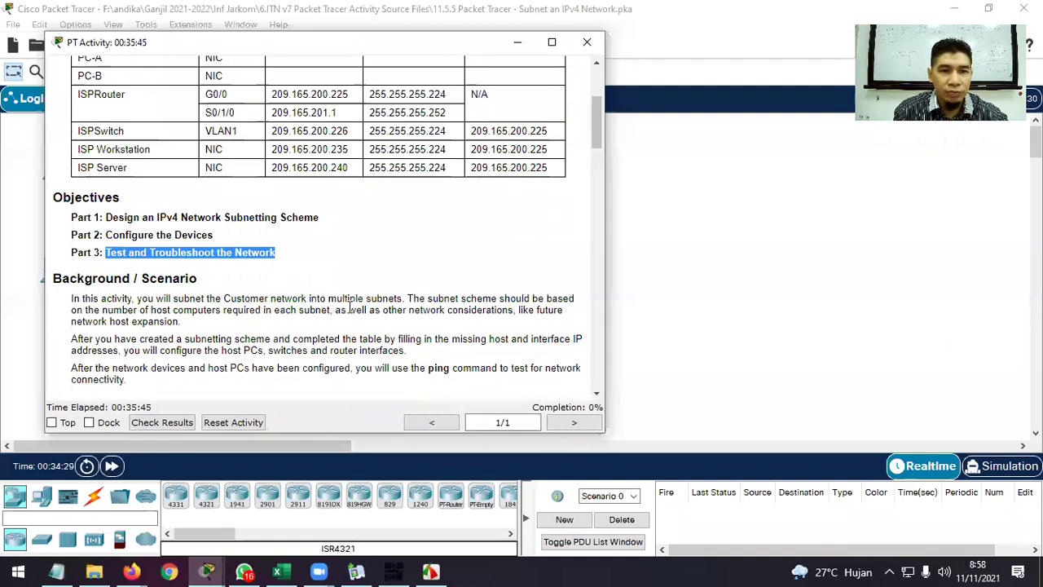
pyautogui.scroll(-2, 346, 303)
pyautogui.scroll(-2, 346, 302)
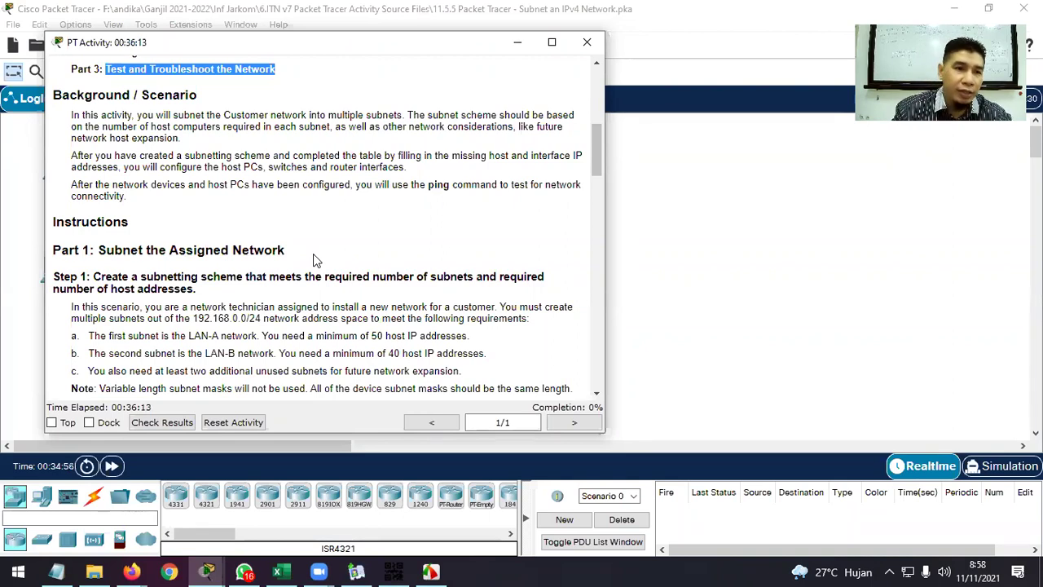
pyautogui.scroll(-2, 316, 260)
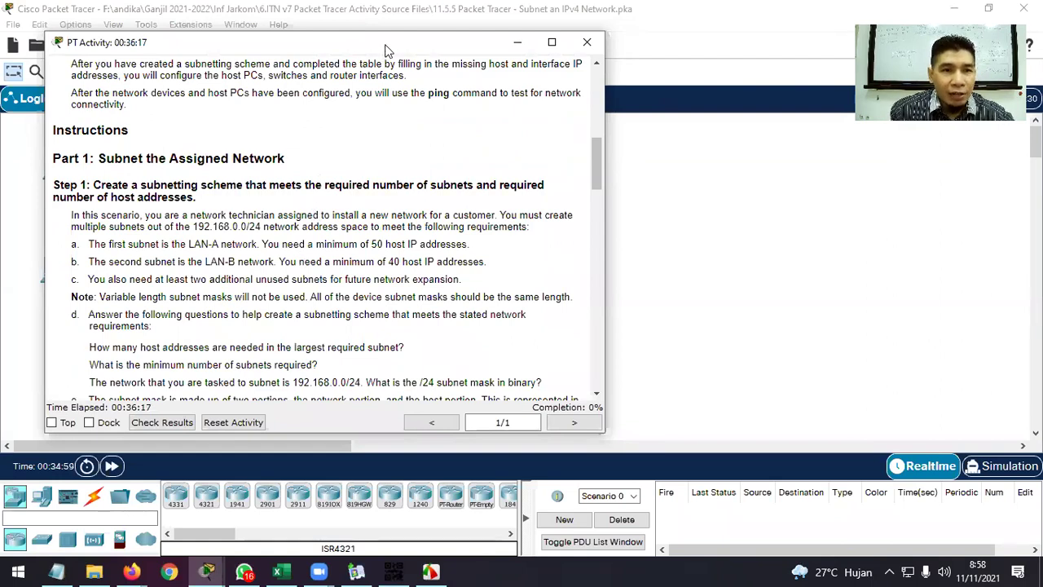
pyautogui.moveTo(385, 46); pyautogui.dragTo(393, 41)
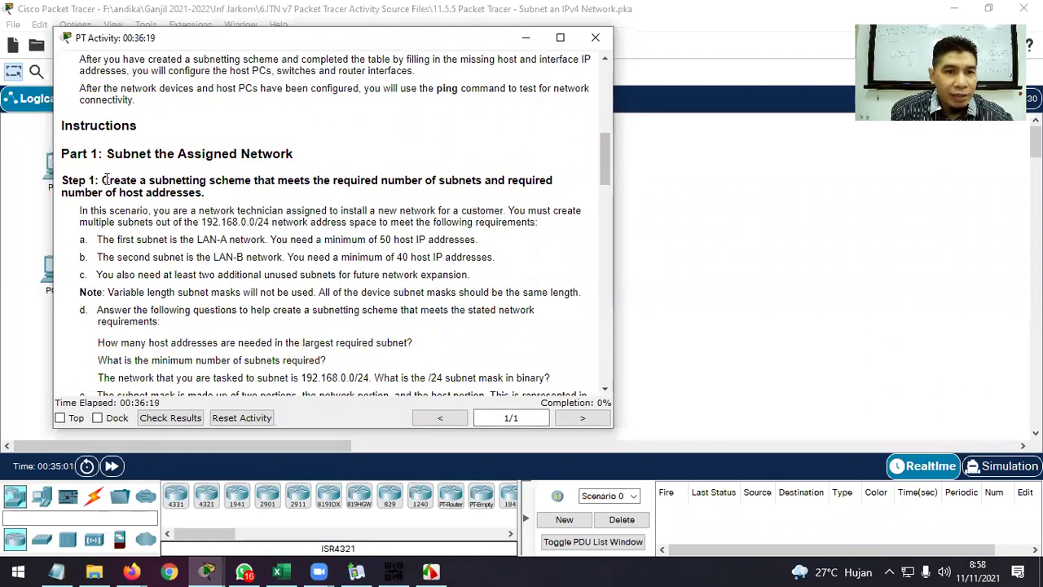
pyautogui.moveTo(102, 180); pyautogui.dragTo(242, 179)
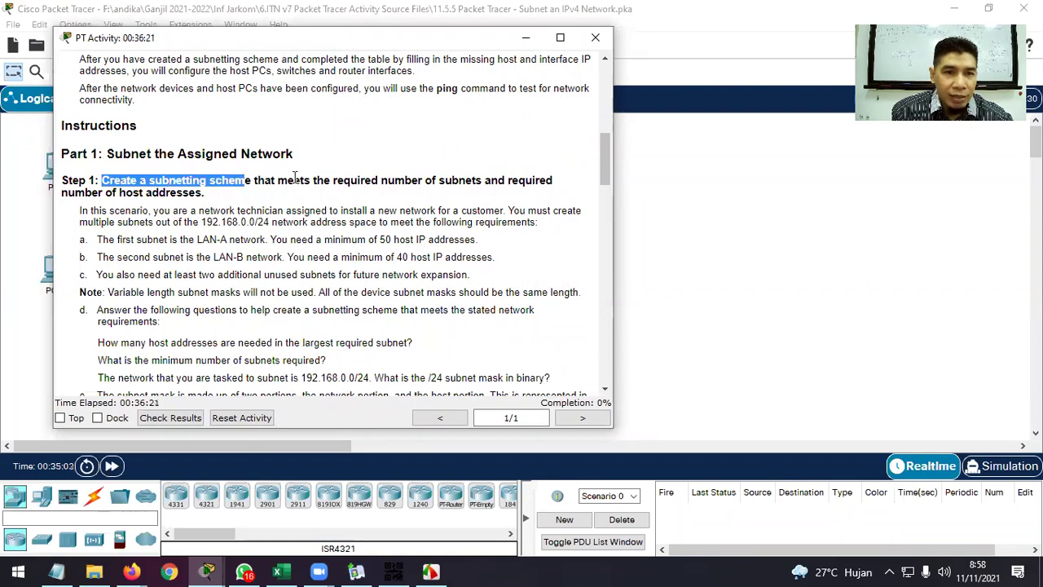
pyautogui.click(296, 177)
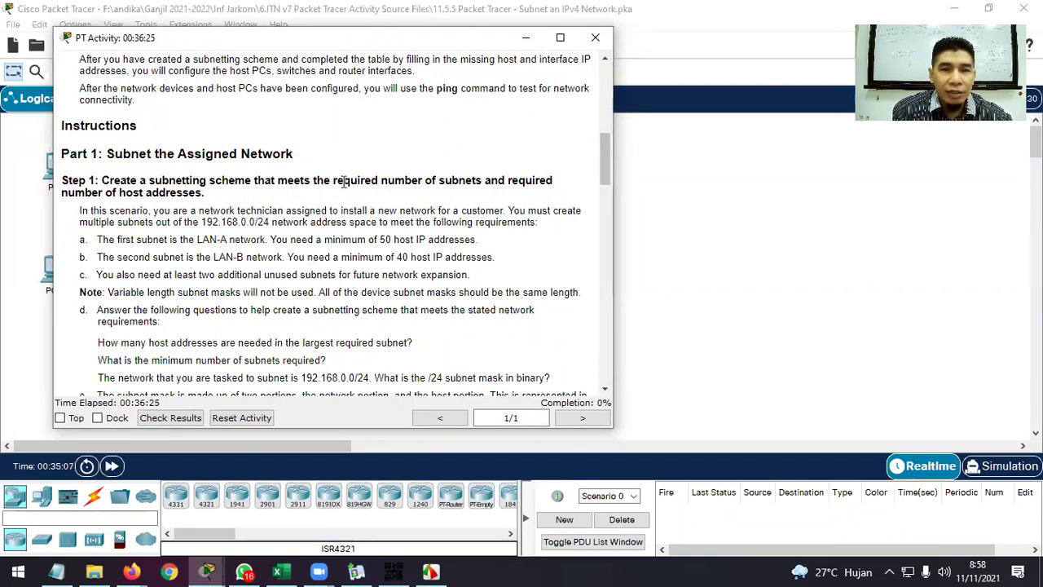
pyautogui.doubleClick(344, 182)
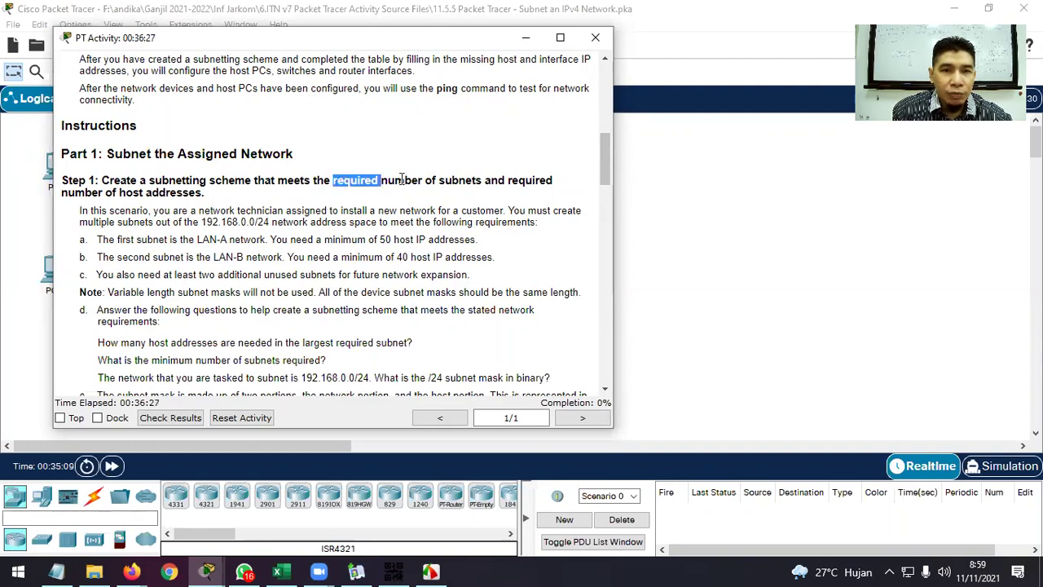
pyautogui.click(403, 181)
pyautogui.moveTo(481, 180); pyautogui.dragTo(388, 175)
pyautogui.moveTo(210, 194); pyautogui.dragTo(64, 193)
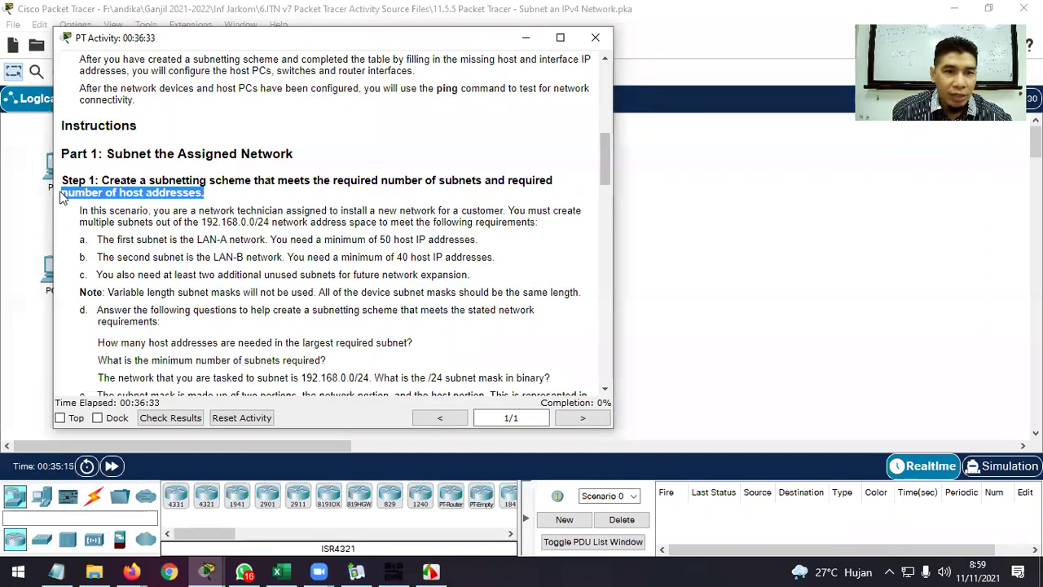
pyautogui.click(332, 238)
pyautogui.scroll(-1, 318, 238)
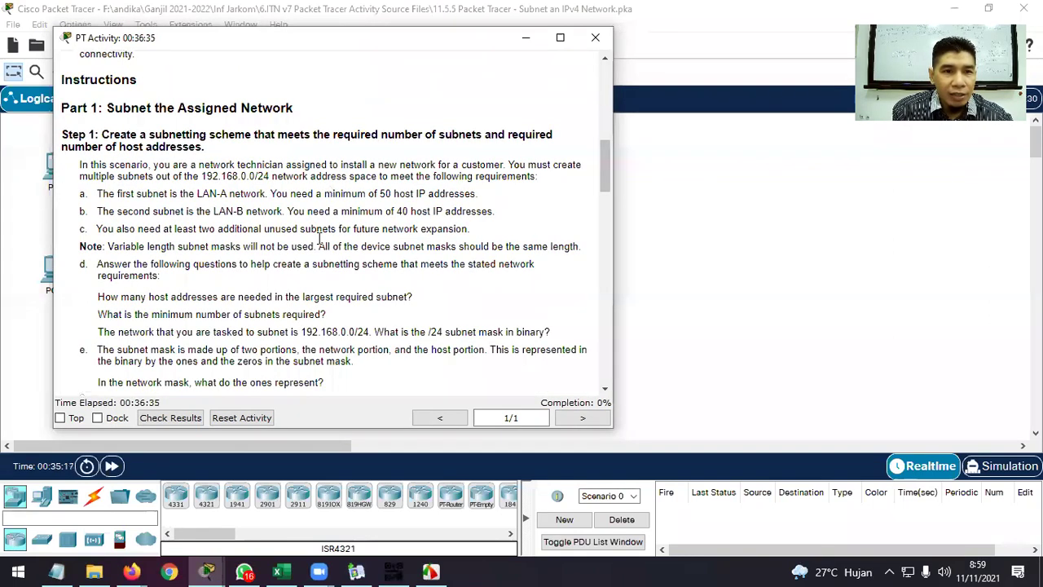
pyautogui.moveTo(202, 176); pyautogui.dragTo(269, 176)
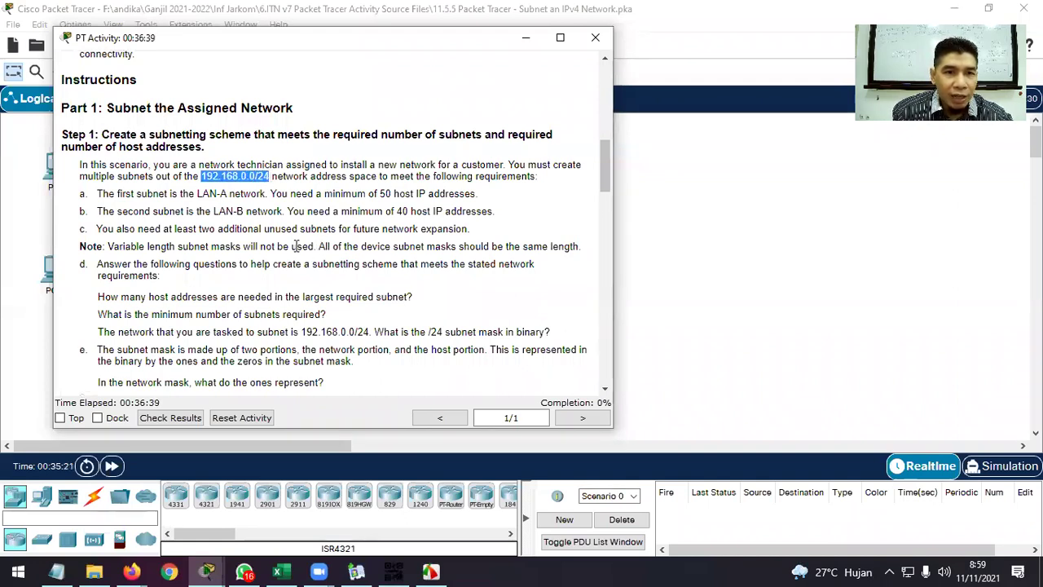
pyautogui.click(281, 569)
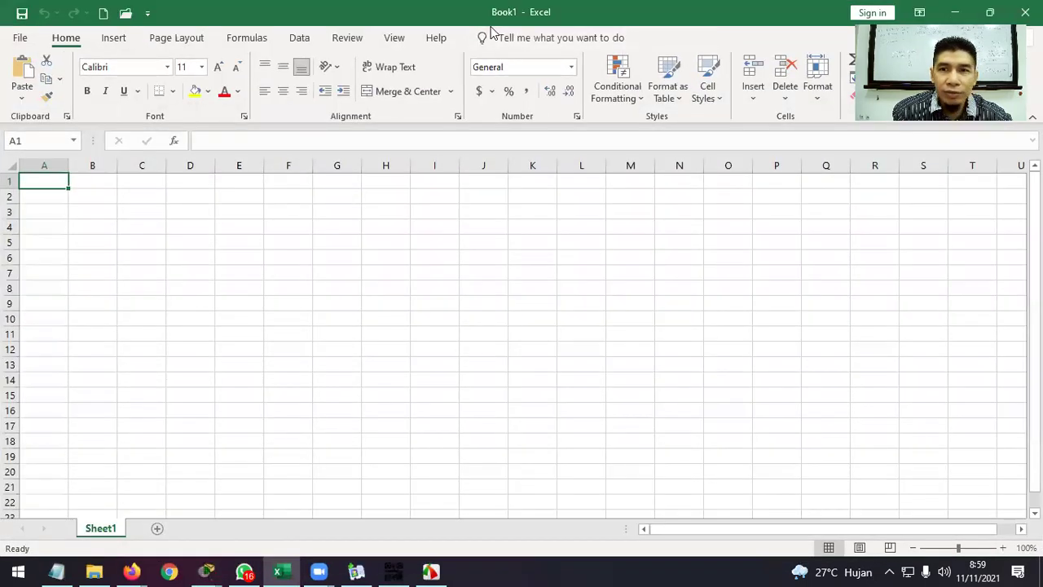
# Enter 'IP awal' with 192.168.0.0/24 in row 1 and autofit column B.
pyautogui.click(988, 13)
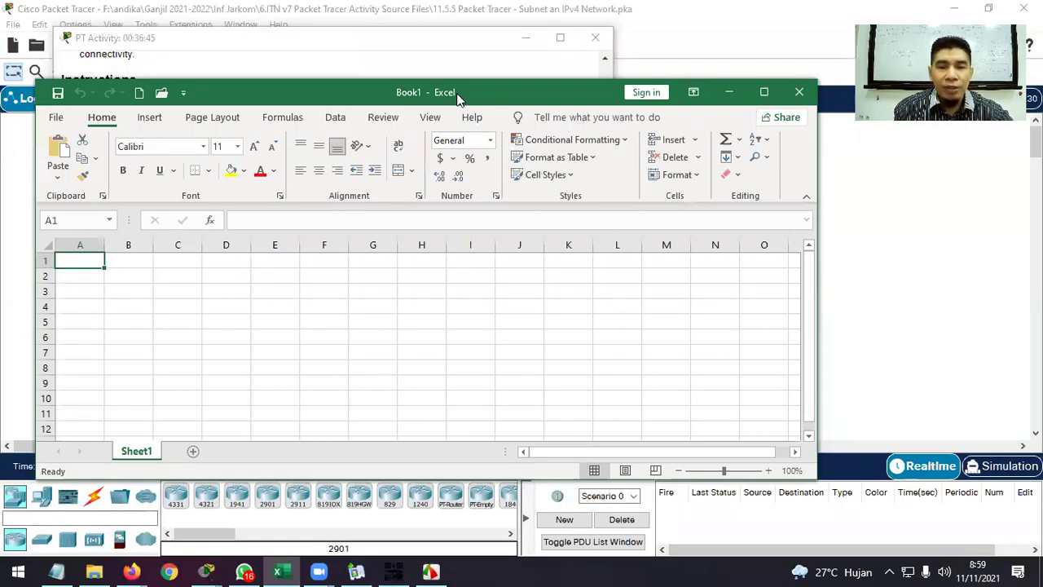
pyautogui.write('IP')
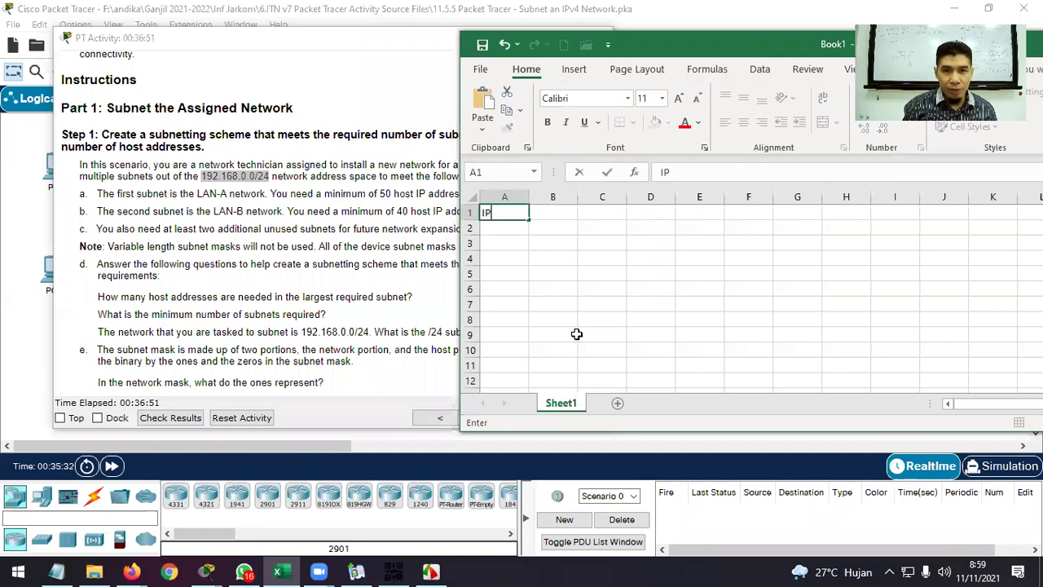
pyautogui.write(' awal')
pyautogui.press('Tab')
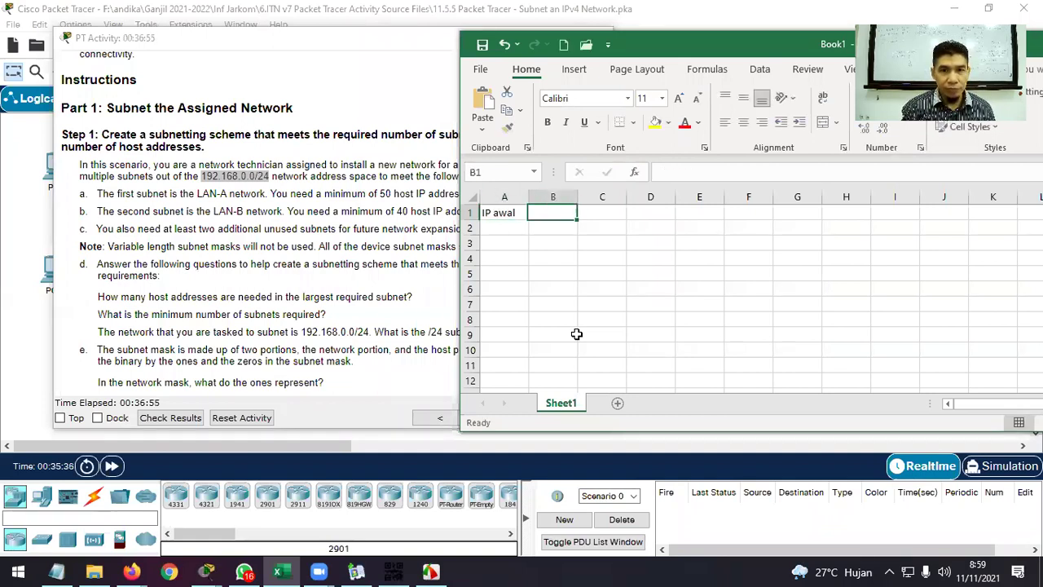
pyautogui.write('192')
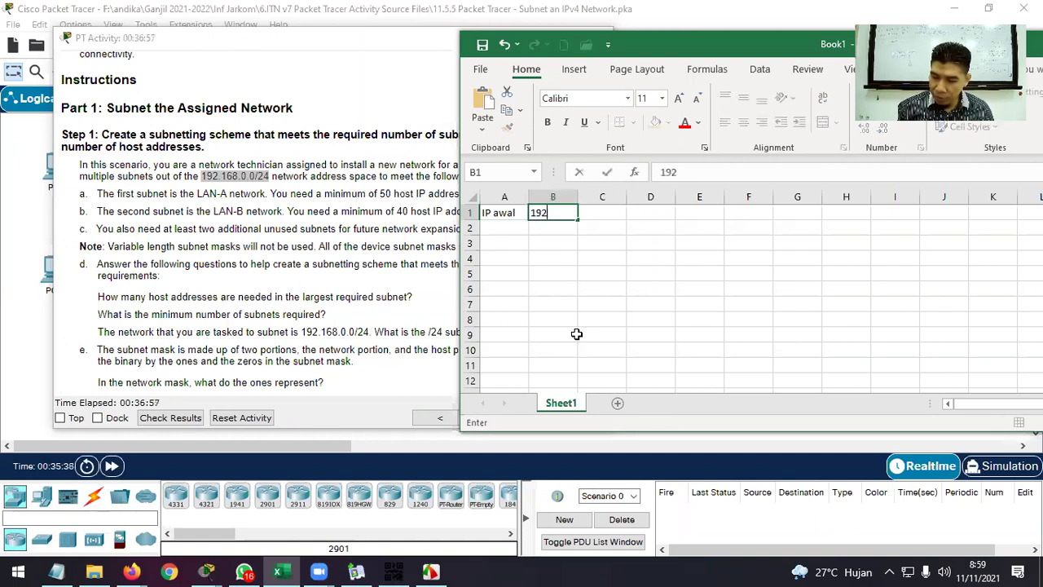
pyautogui.write('.198')
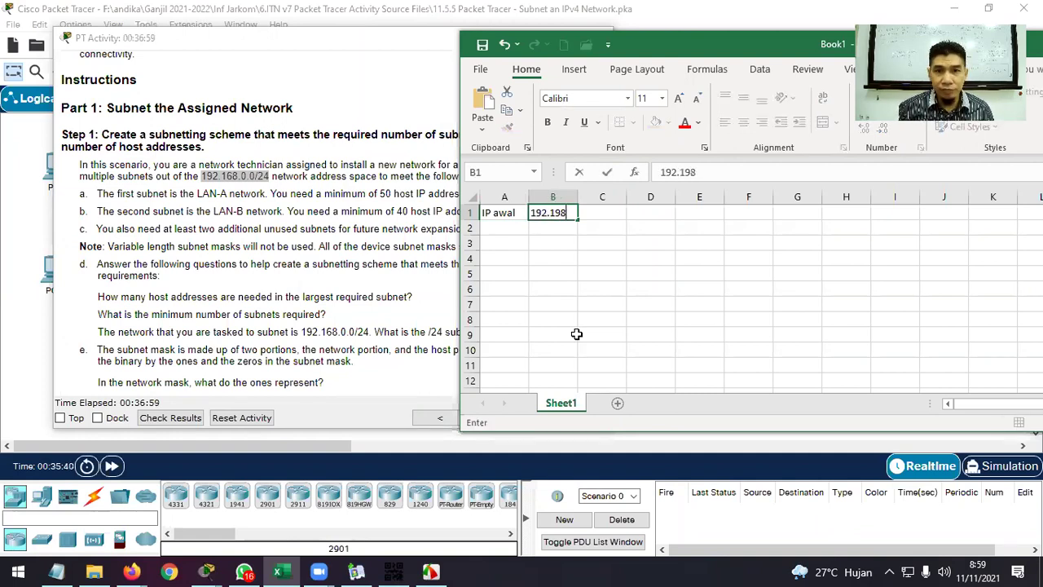
pyautogui.press('BackSpace')
pyautogui.press('BackSpace')
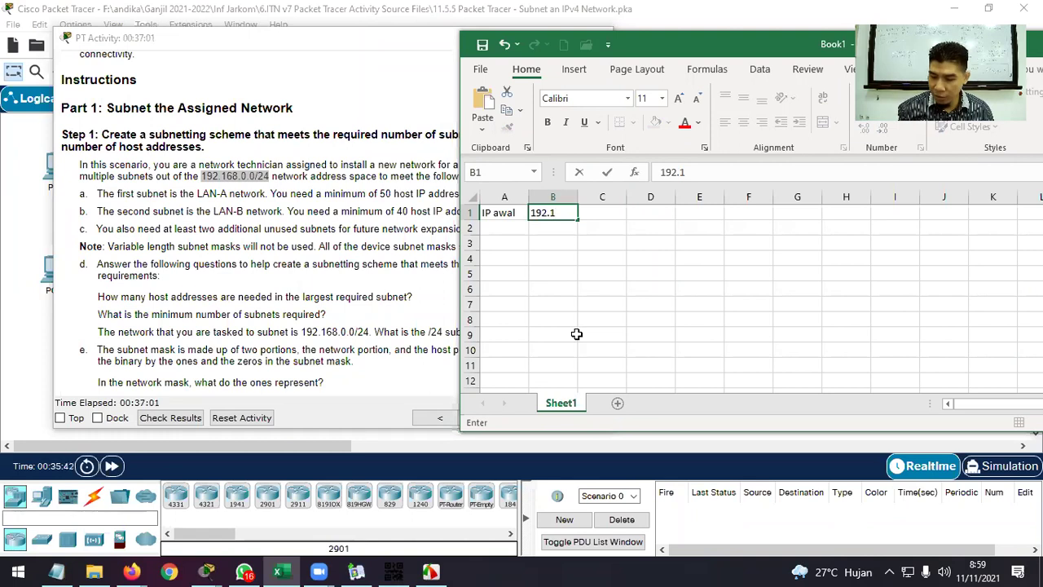
pyautogui.write('68.0.0')
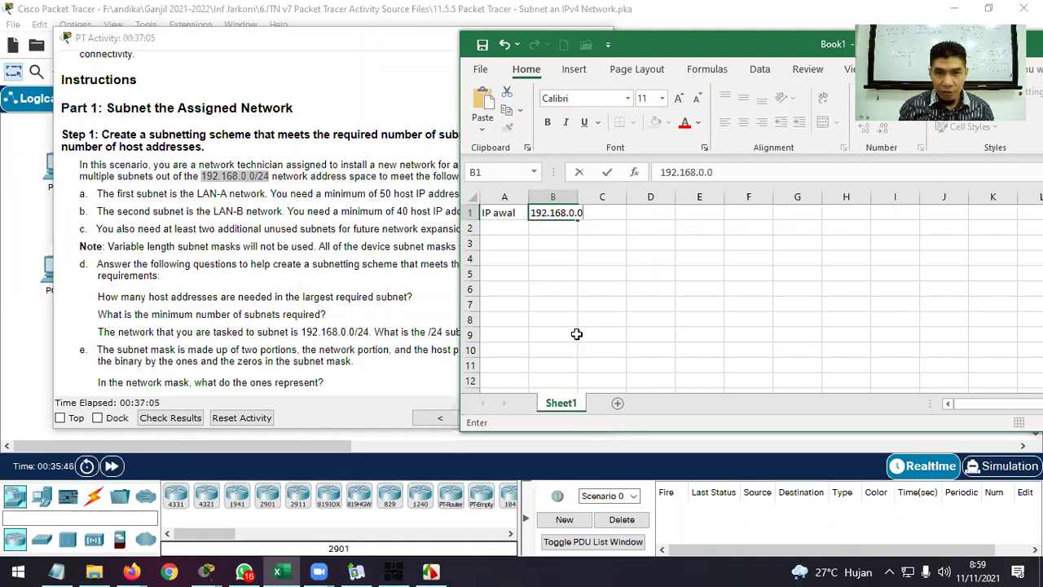
pyautogui.write('/24')
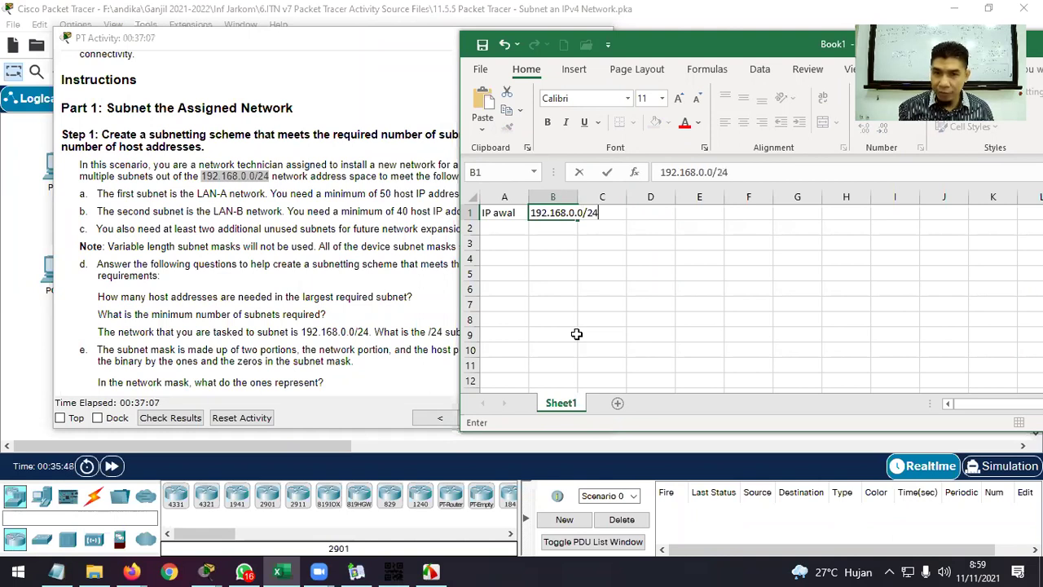
pyautogui.press('Return')
pyautogui.doubleClick(577, 197)
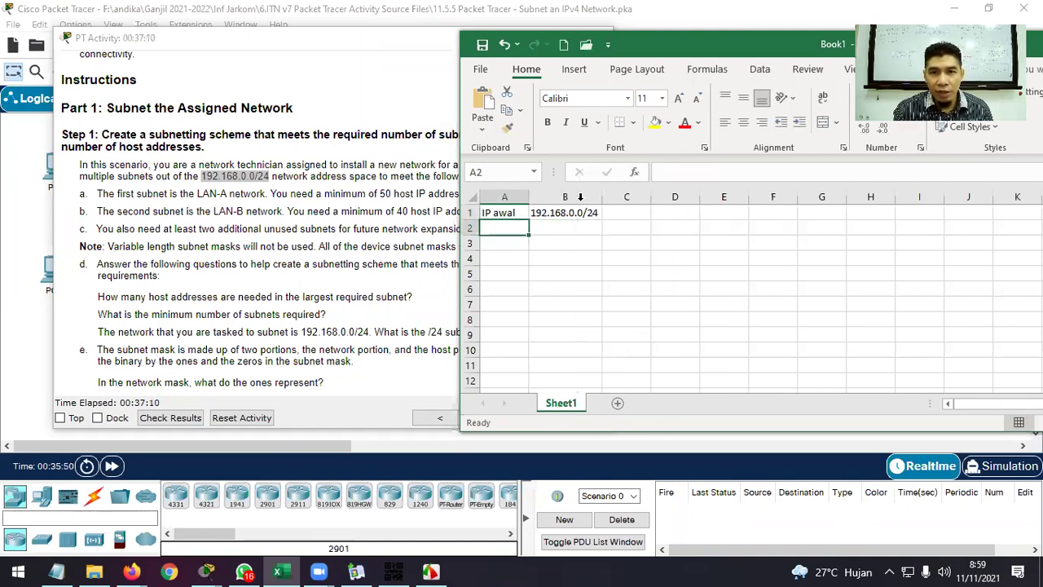
pyautogui.click(639, 215)
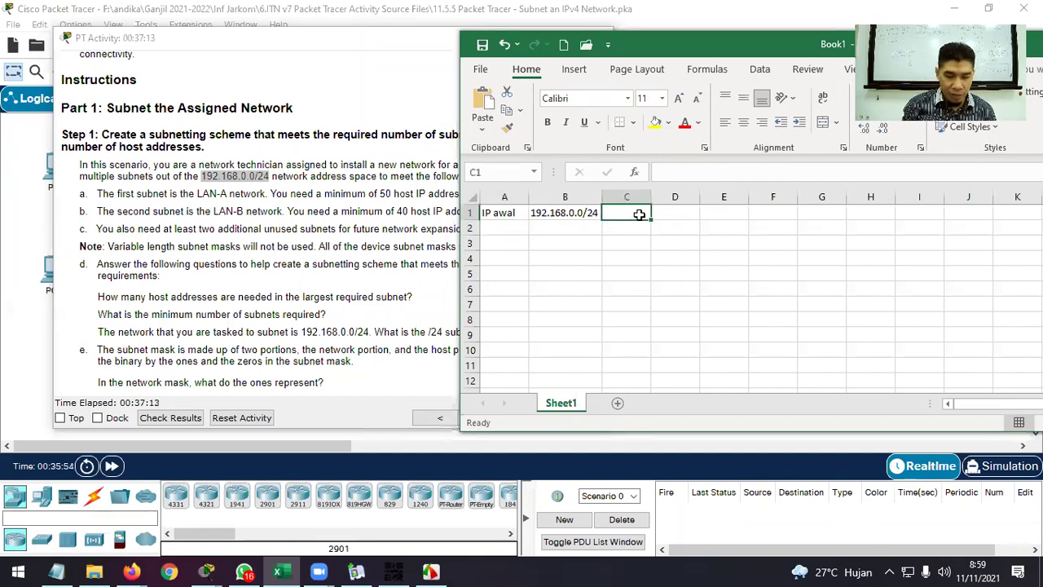
# Enter 'netmask' with 255.255.255.0 in row 2, then return to the activity instructions.
pyautogui.click(494, 227)
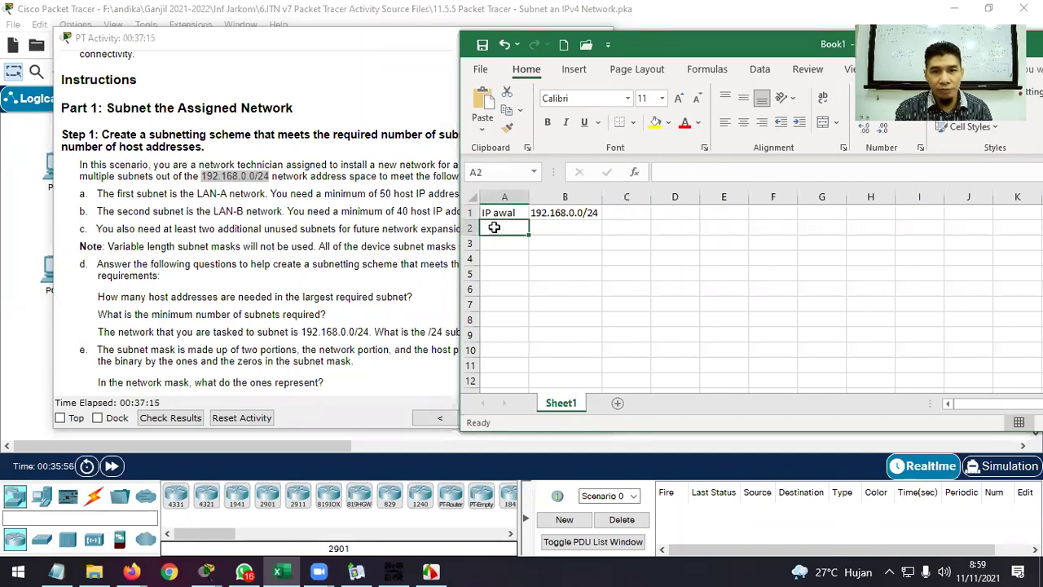
pyautogui.write('netmask')
pyautogui.press('Tab')
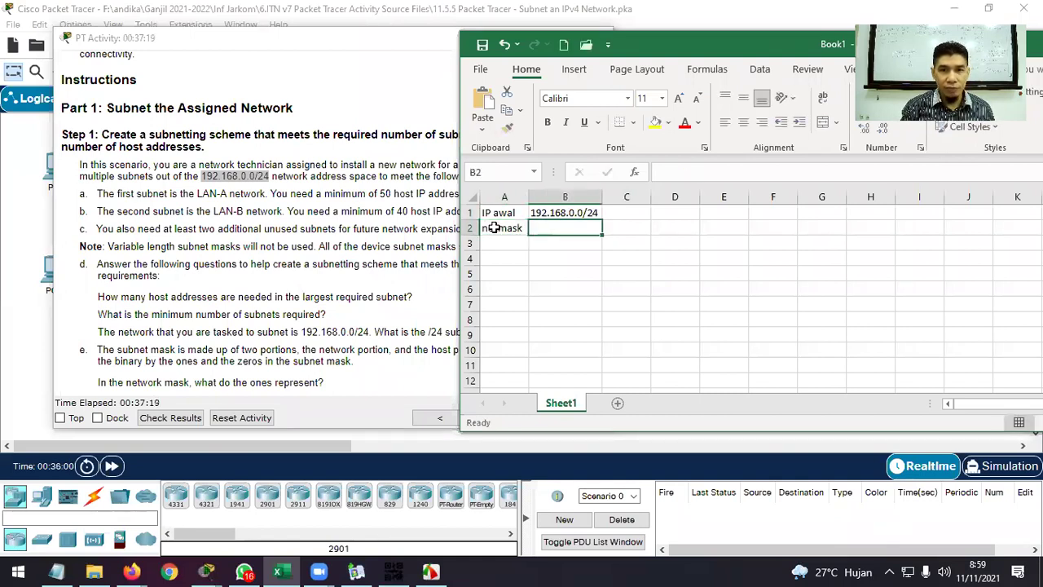
pyautogui.write('255.255.255')
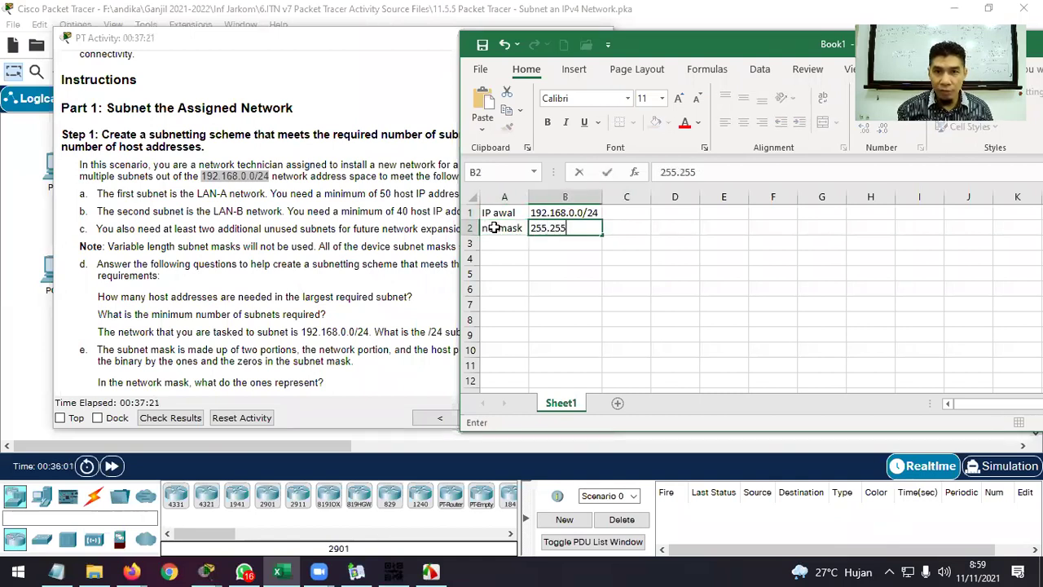
pyautogui.write('.0')
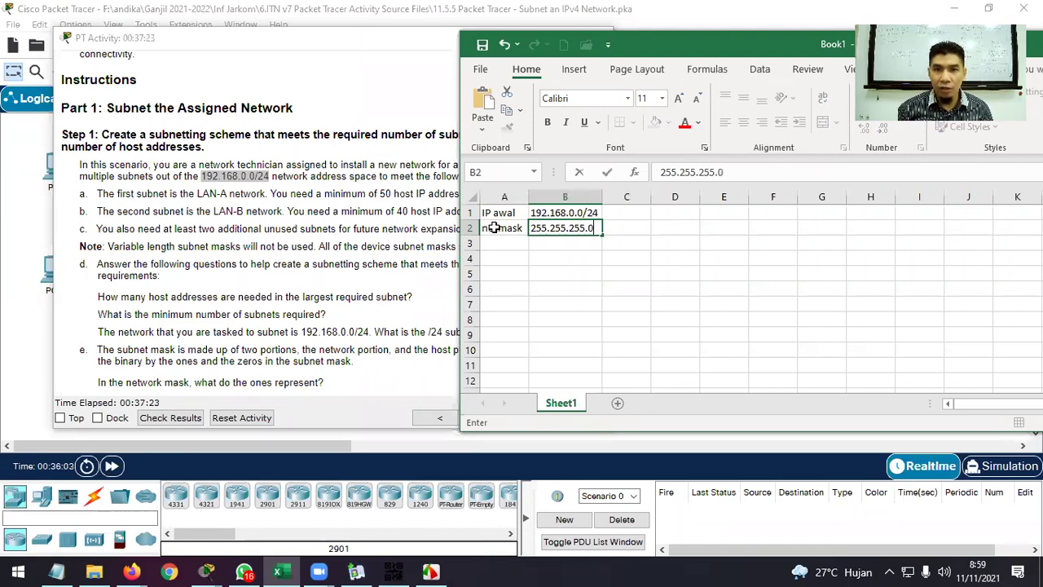
pyautogui.press('Return')
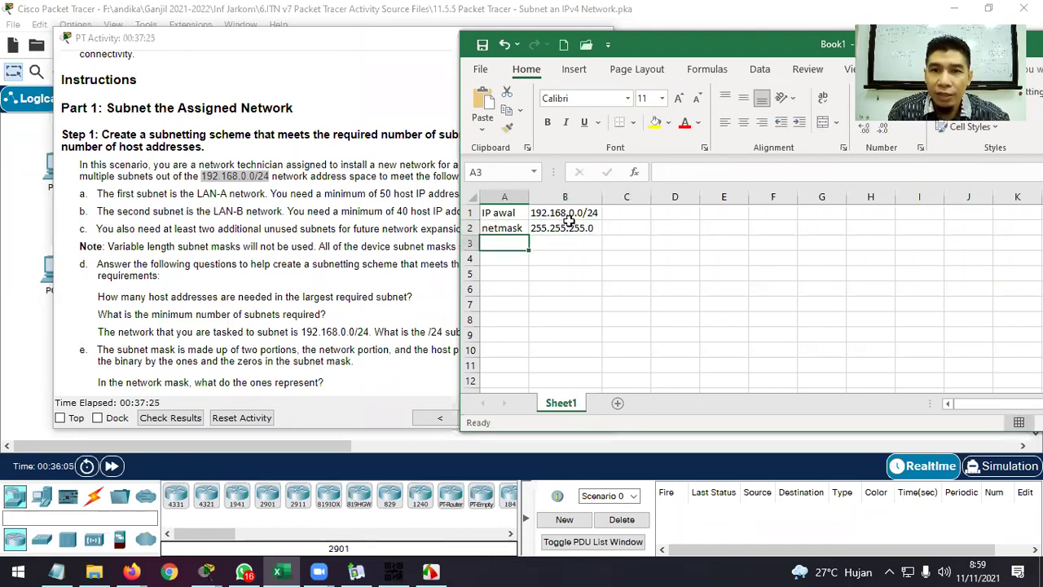
pyautogui.click(378, 208)
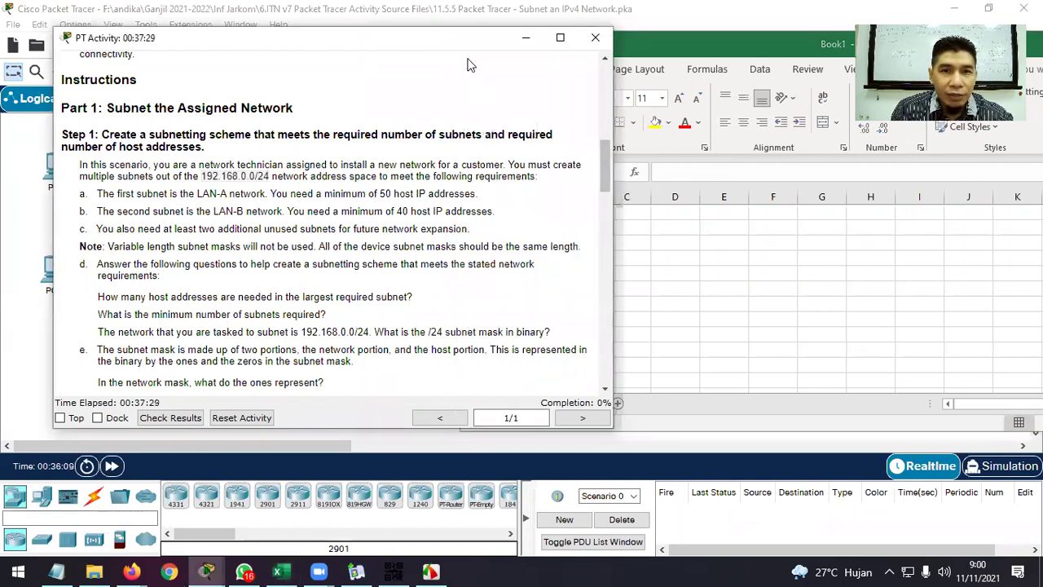
# Highlight the first subnet requirement and move the instructions aside to reveal the LAN-A/LAN-B diagram.
pyautogui.moveTo(462, 39); pyautogui.dragTo(451, 35)
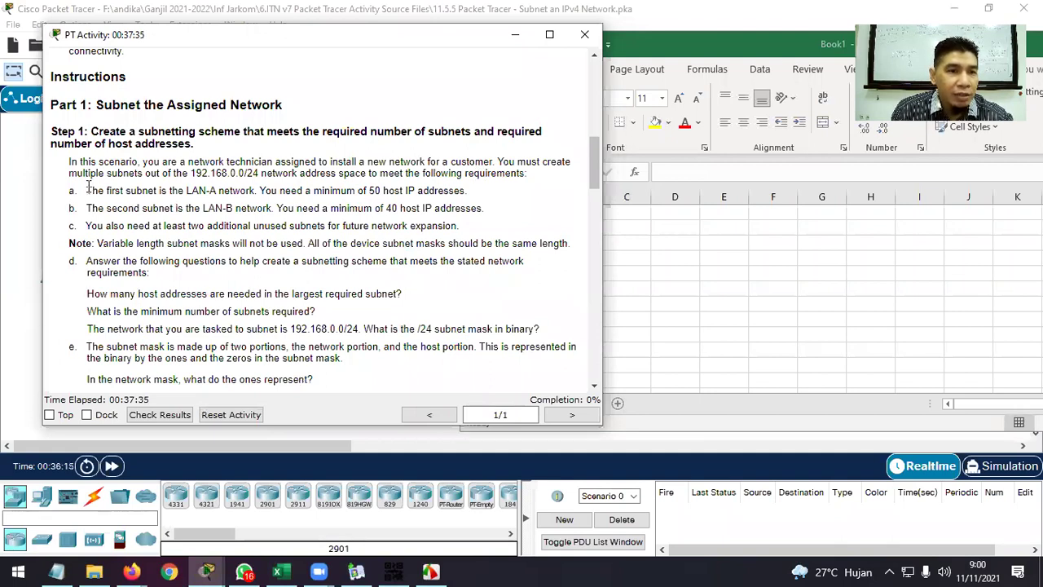
pyautogui.moveTo(86, 187); pyautogui.dragTo(159, 189)
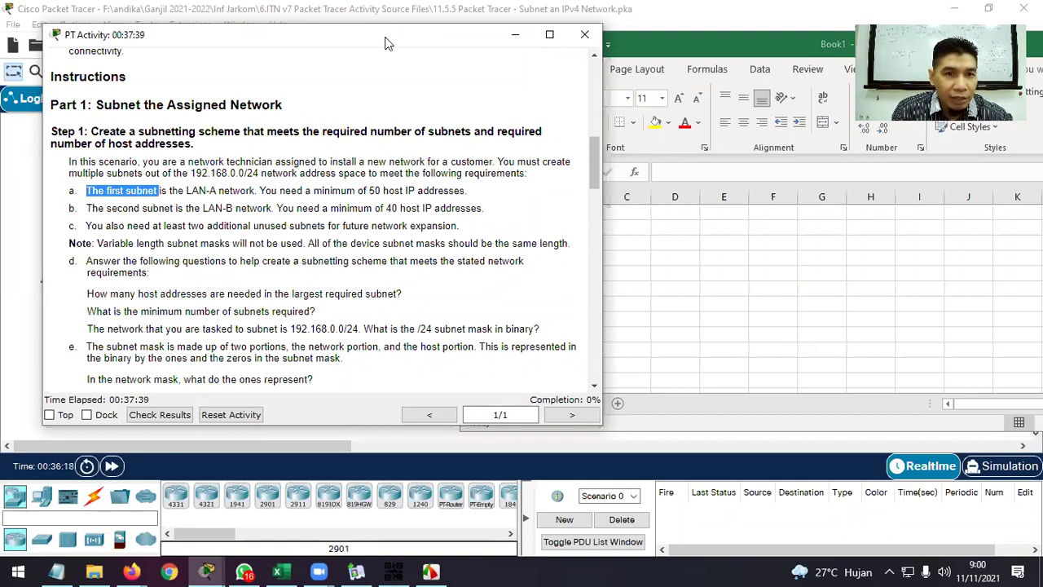
pyautogui.moveTo(381, 41); pyautogui.dragTo(650, 75)
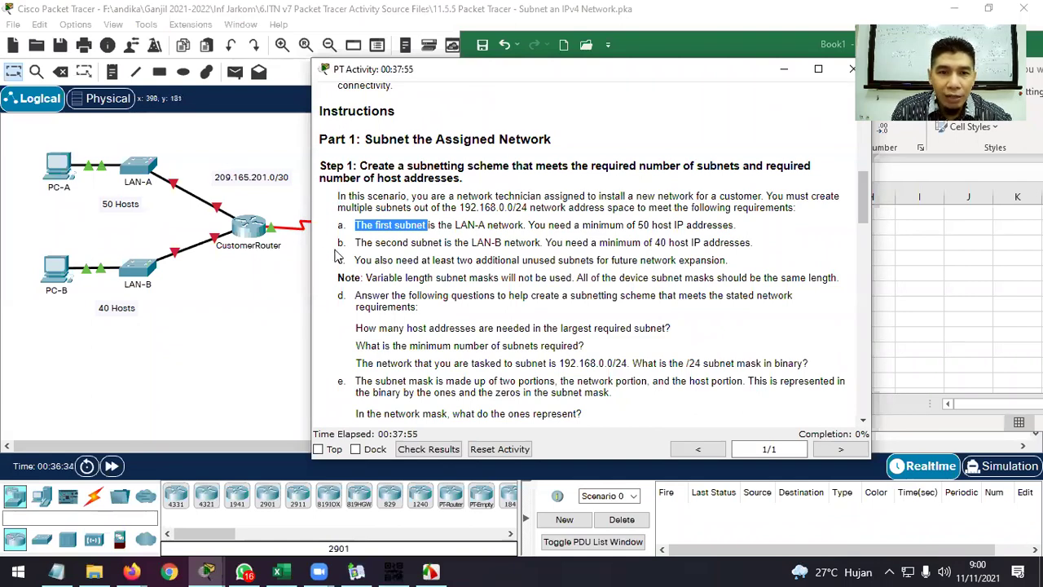
# Highlight the requirements: LAN-A 50 hosts, LAN-B 40 hosts, and two extra unused subnets.
pyautogui.moveTo(356, 243); pyautogui.dragTo(445, 243)
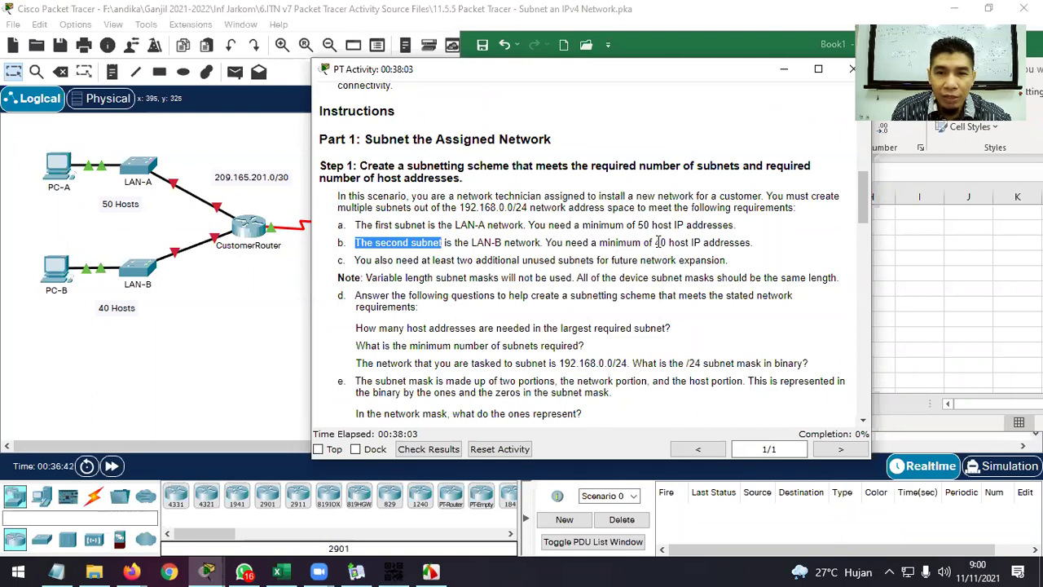
pyautogui.moveTo(656, 242); pyautogui.dragTo(757, 244)
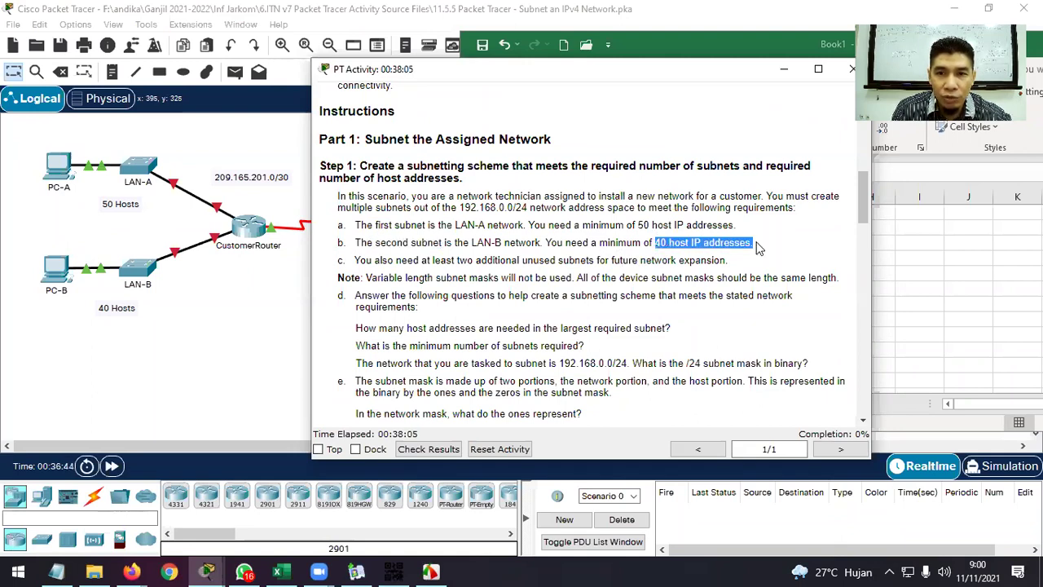
pyautogui.click(742, 262)
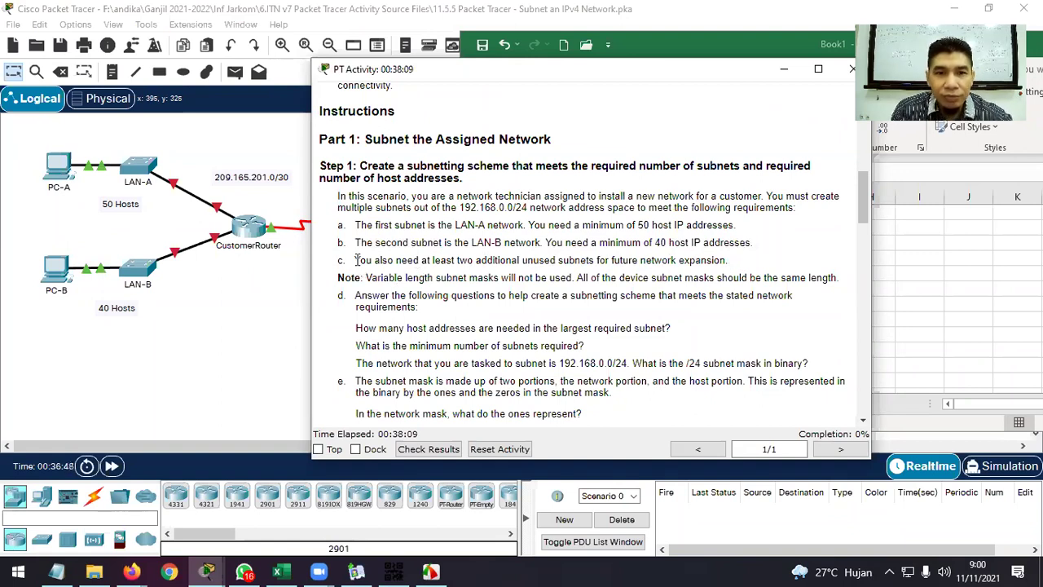
pyautogui.moveTo(356, 259); pyautogui.dragTo(446, 262)
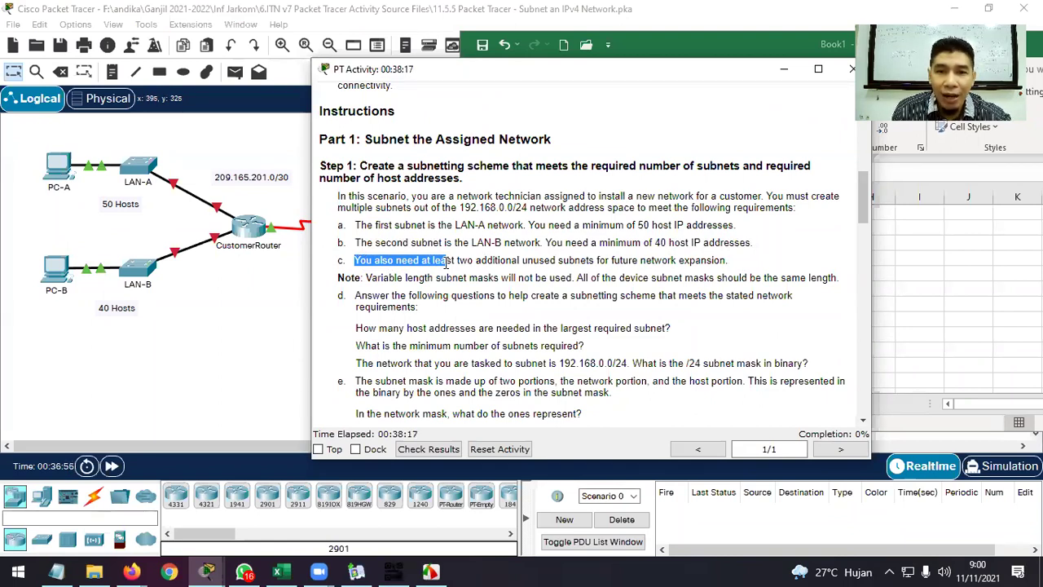
pyautogui.click(592, 262)
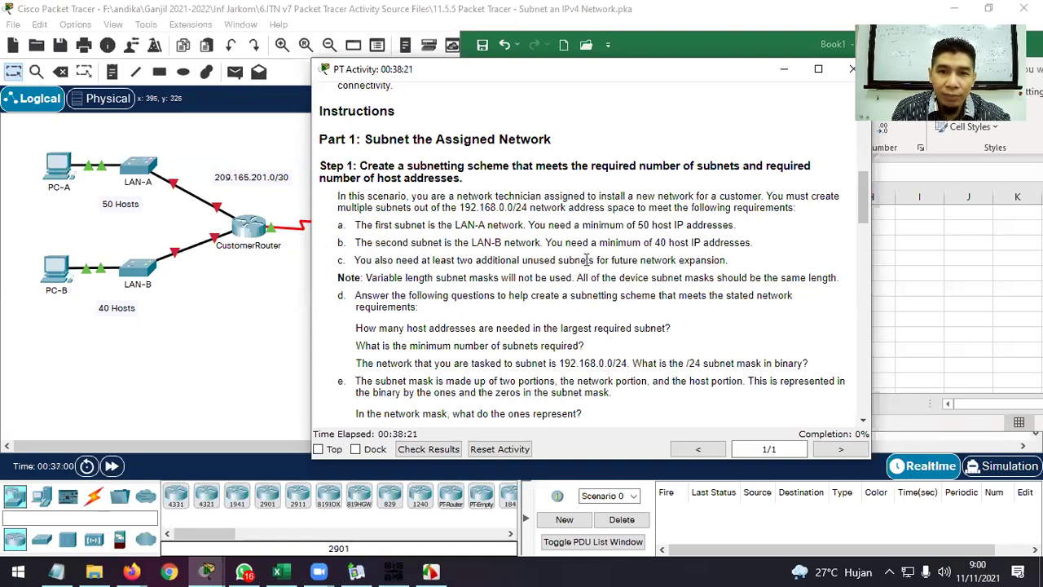
pyautogui.moveTo(354, 225); pyautogui.dragTo(510, 223)
pyautogui.moveTo(354, 242); pyautogui.dragTo(522, 240)
pyautogui.moveTo(354, 260); pyautogui.dragTo(722, 259)
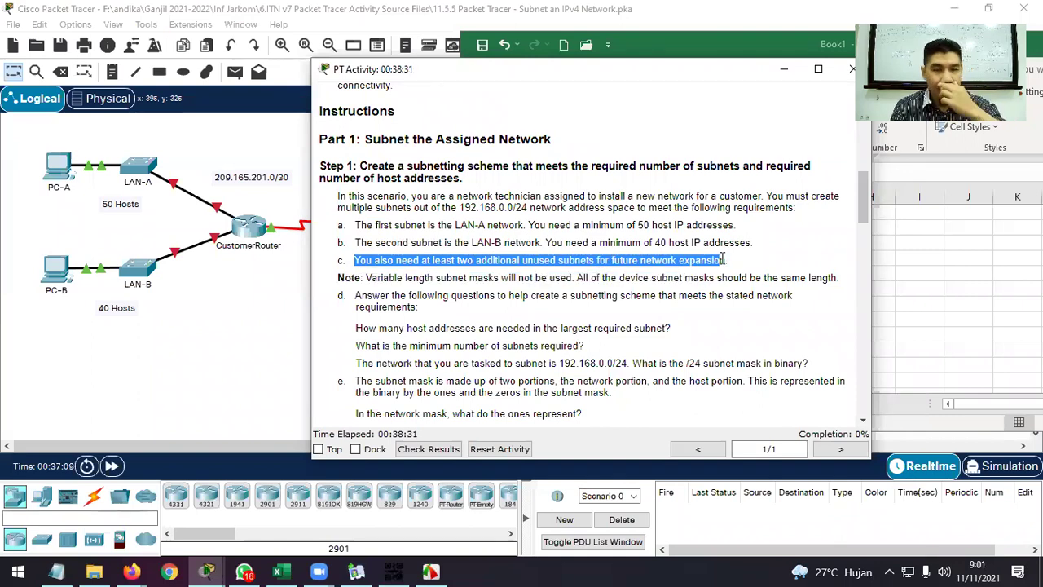
pyautogui.scroll(-1, 586, 317)
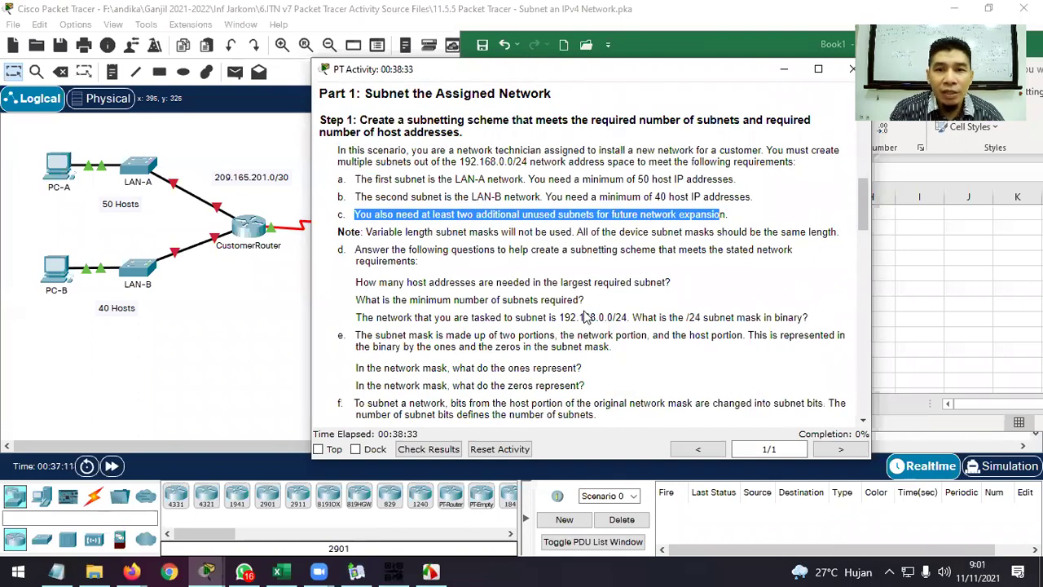
# Arrange the windows with the activity instructions on the left and the Excel sheet on the right.
pyautogui.click(723, 50)
pyautogui.moveTo(715, 47); pyautogui.dragTo(686, 42)
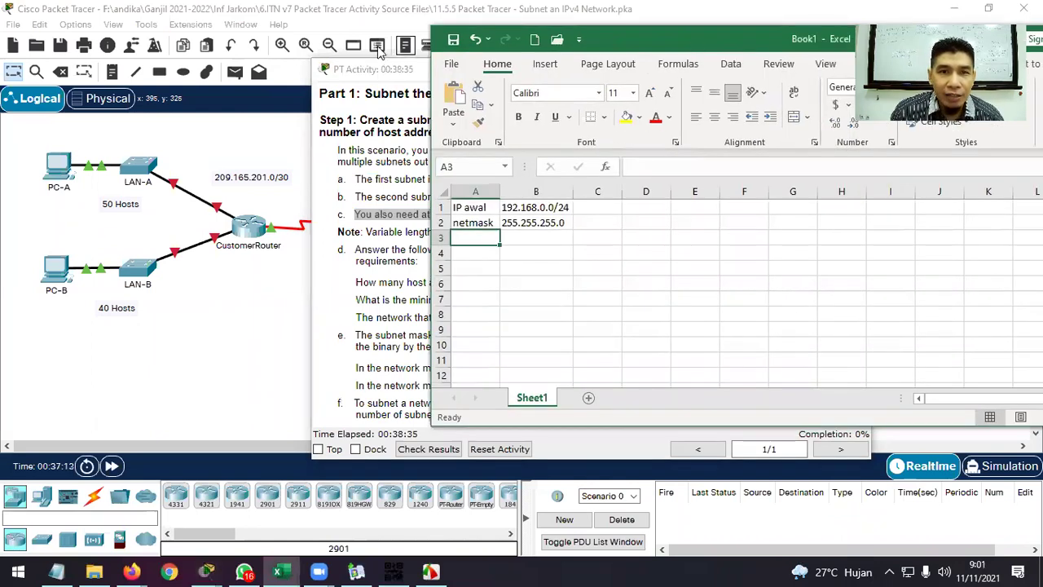
pyautogui.click(381, 75)
pyautogui.moveTo(380, 72); pyautogui.dragTo(103, 53)
pyautogui.moveTo(616, 47); pyautogui.dragTo(663, 53)
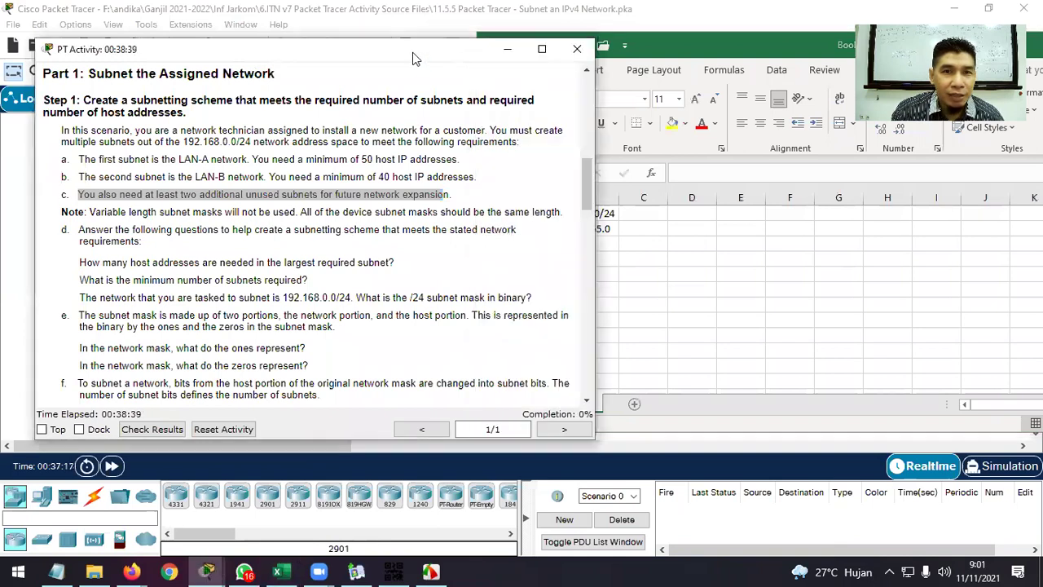
pyautogui.moveTo(412, 52); pyautogui.dragTo(404, 44)
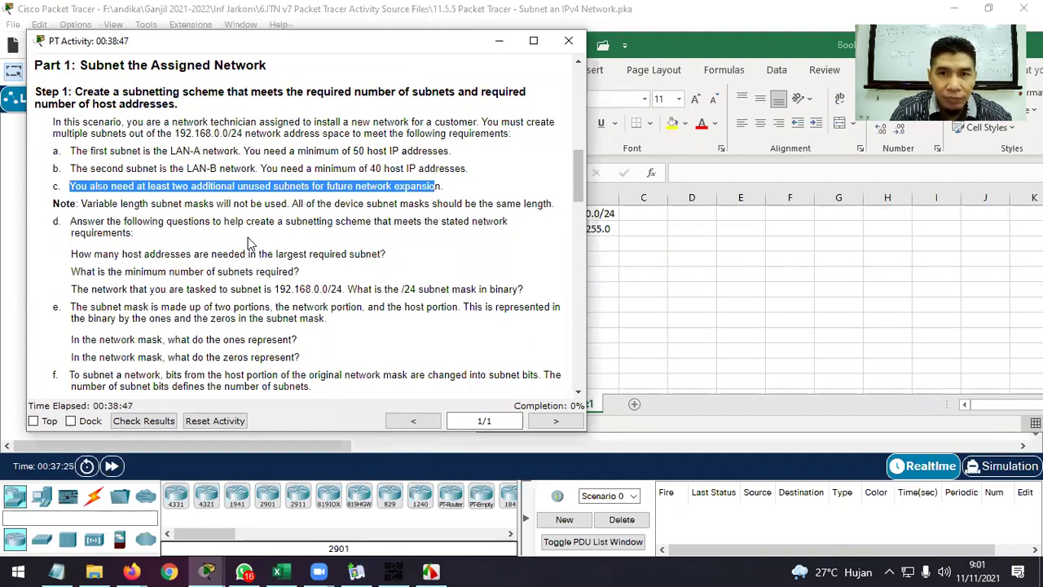
# Enter the 'mak. host' label in A4 with 50 hosts in B4, taken from item a.
pyautogui.click(694, 38)
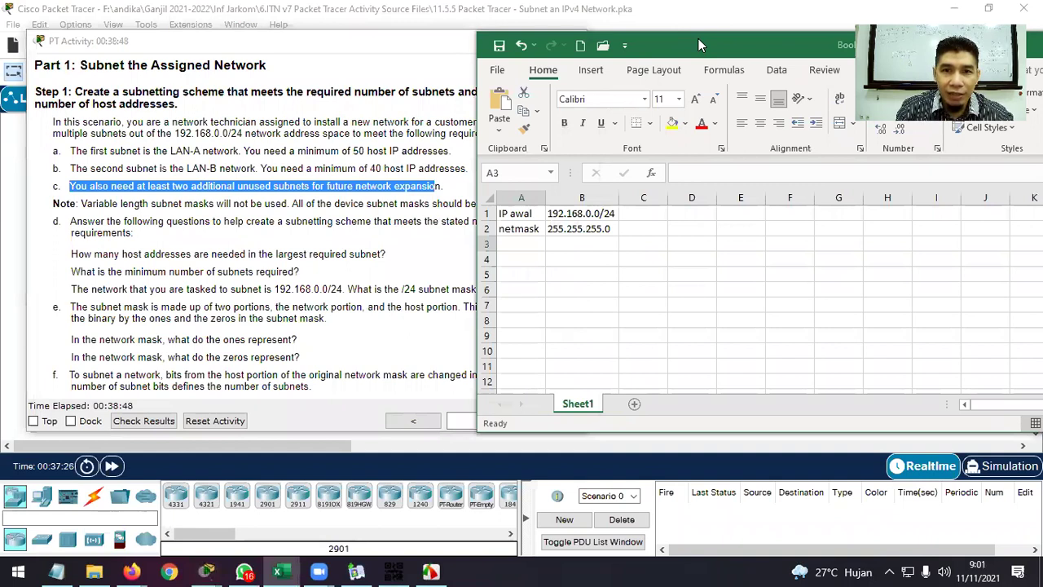
pyautogui.moveTo(698, 38); pyautogui.dragTo(827, 29)
pyautogui.click(664, 254)
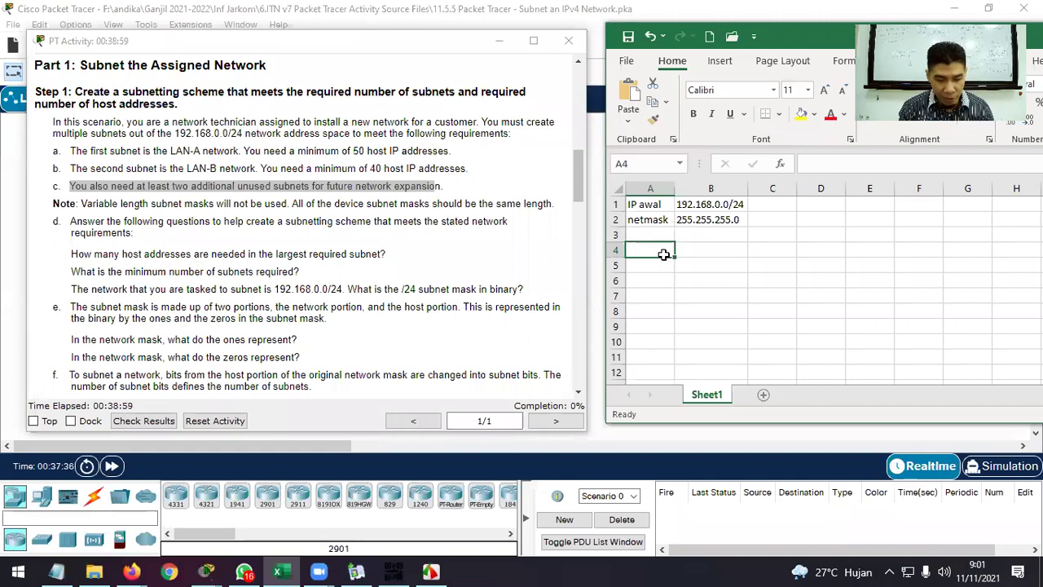
pyautogui.write('mak')
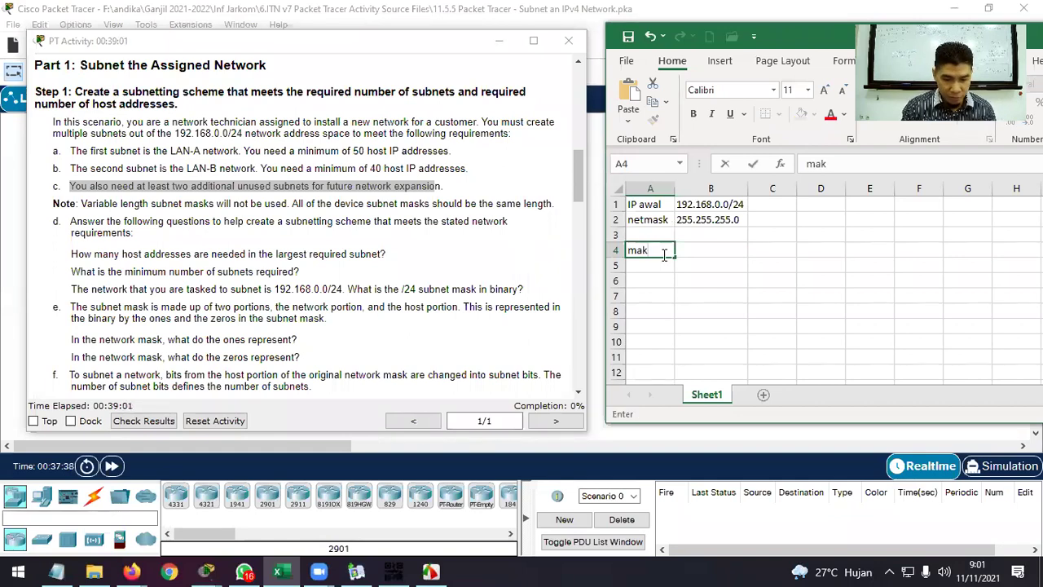
pyautogui.write('. hos')
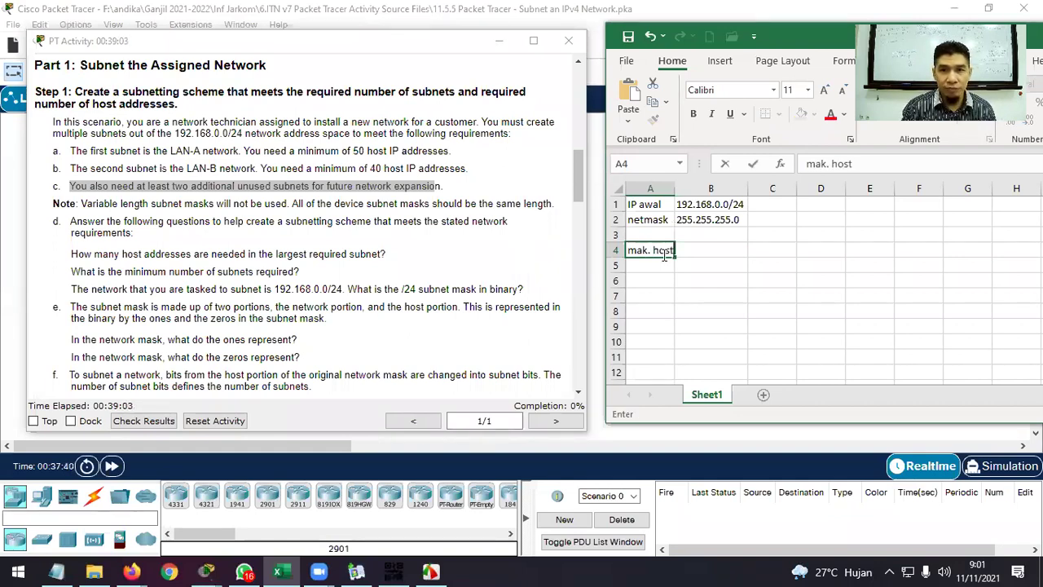
pyautogui.write('t')
pyautogui.press('Tab')
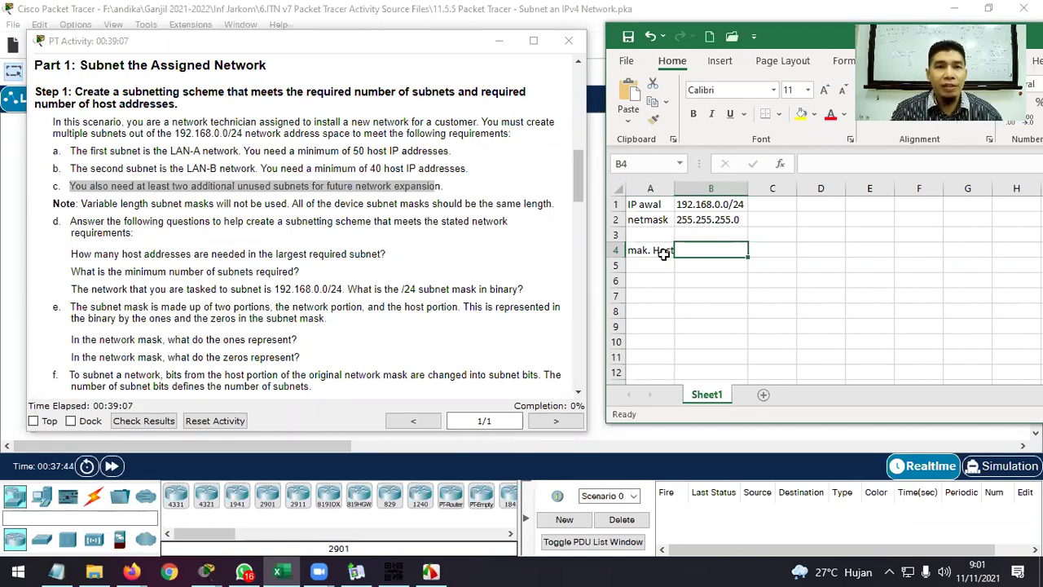
pyautogui.click(361, 151)
pyautogui.doubleClick(361, 151)
pyautogui.click(705, 250)
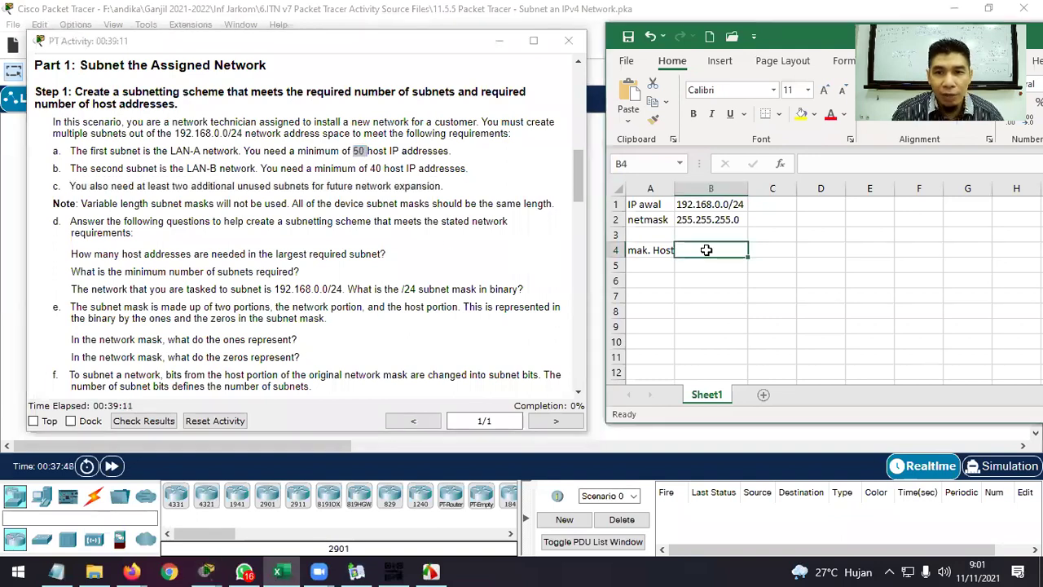
pyautogui.write('50')
pyautogui.press('Return')
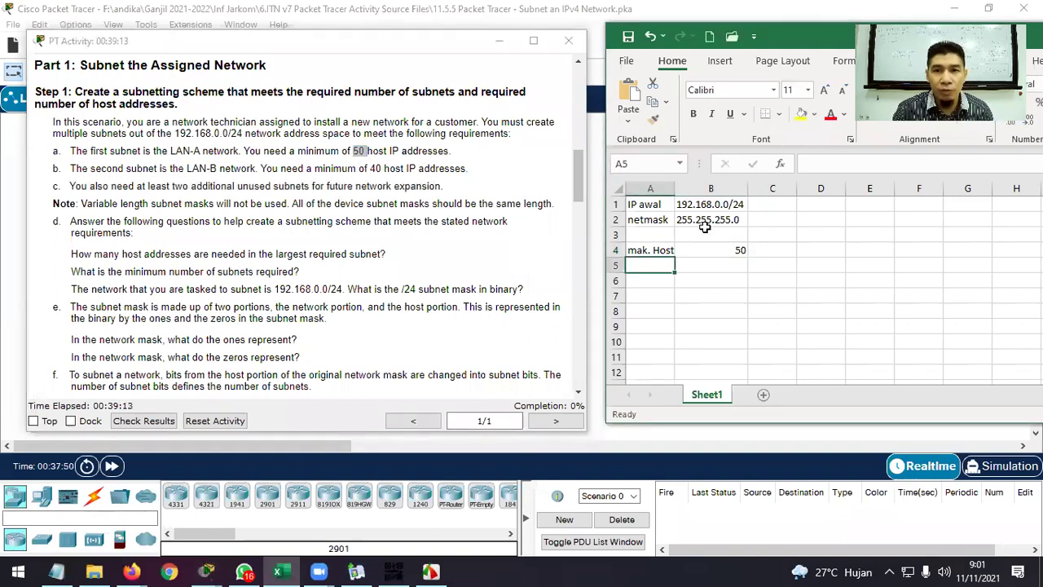
# Correct the A4 label to 'maks. Host' and autofit column A to it.
pyautogui.doubleClick(683, 188)
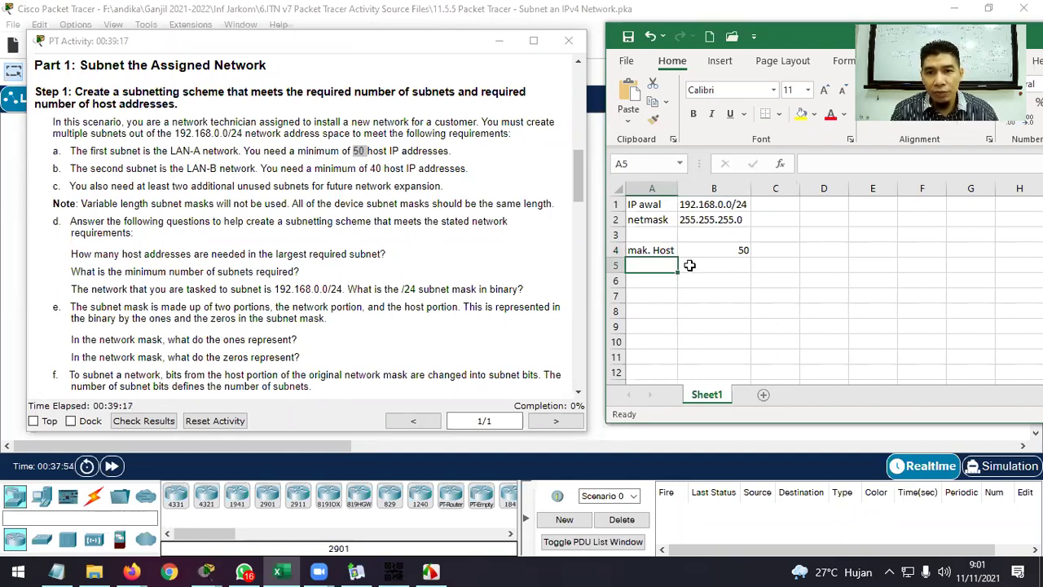
pyautogui.doubleClick(652, 250)
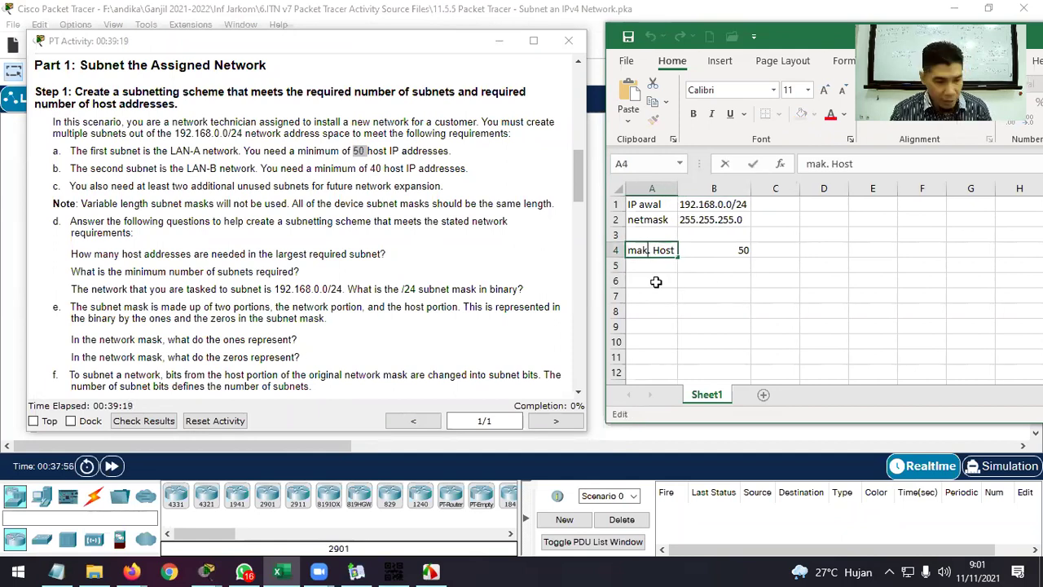
pyautogui.write('s')
pyautogui.press('Return')
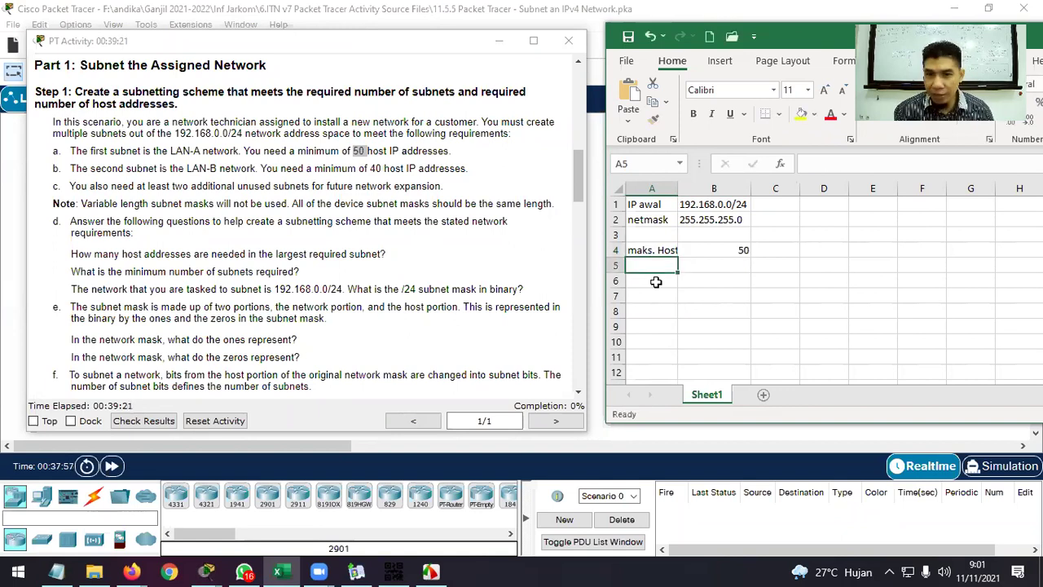
pyautogui.doubleClick(677, 188)
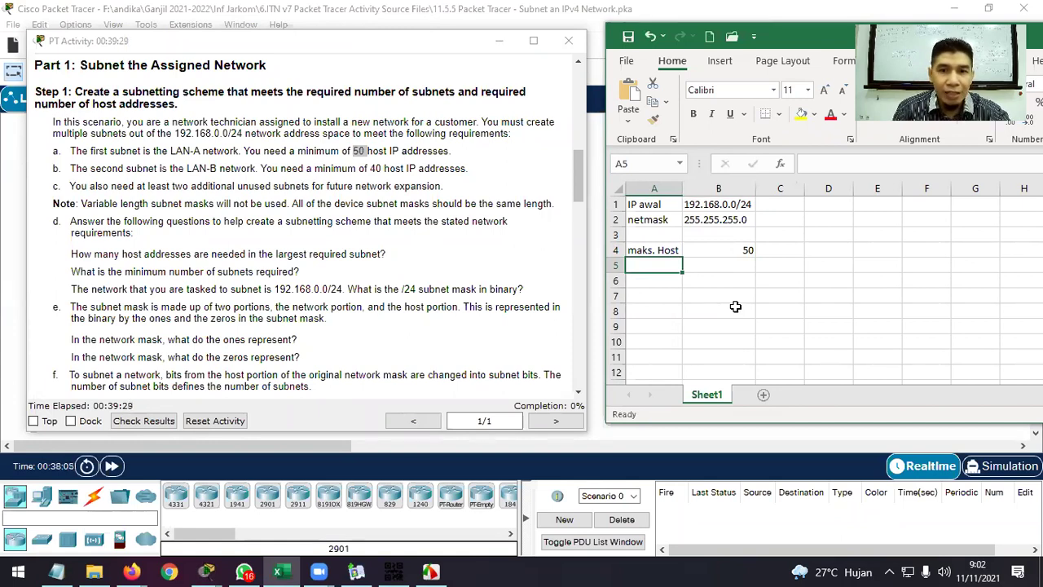
# Label A5 'jml subnet' and enter 4 in B5, counting LAN-A, LAN-B and two spare subnets.
pyautogui.write('jum')
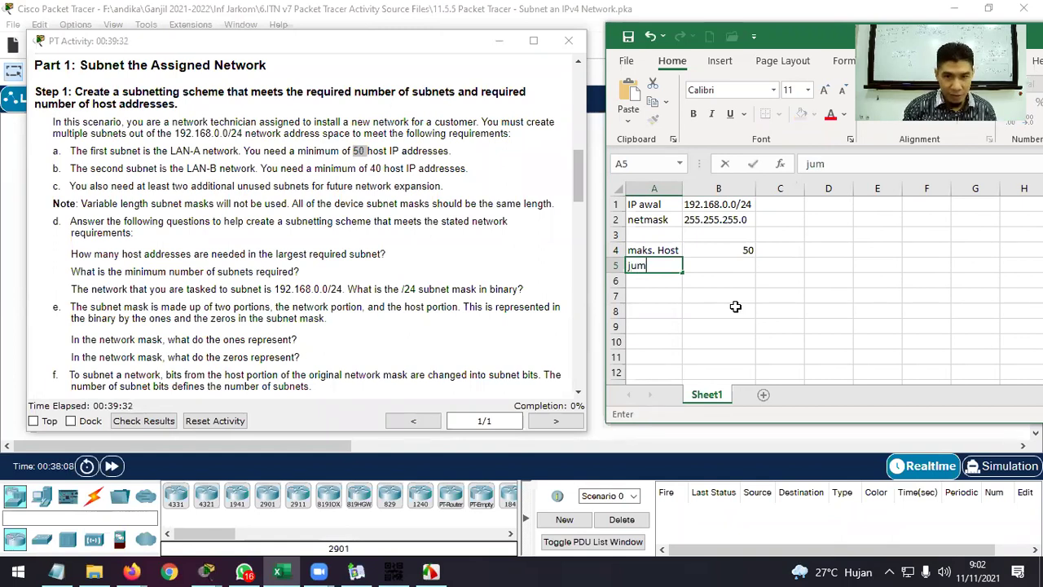
pyautogui.press('BackSpace')
pyautogui.write('m')
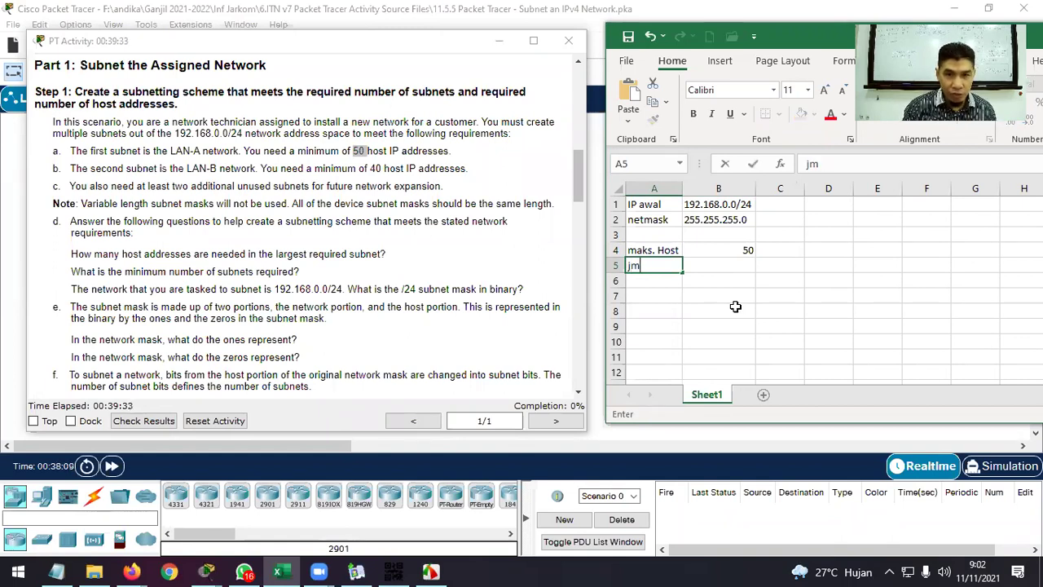
pyautogui.write('l subnet')
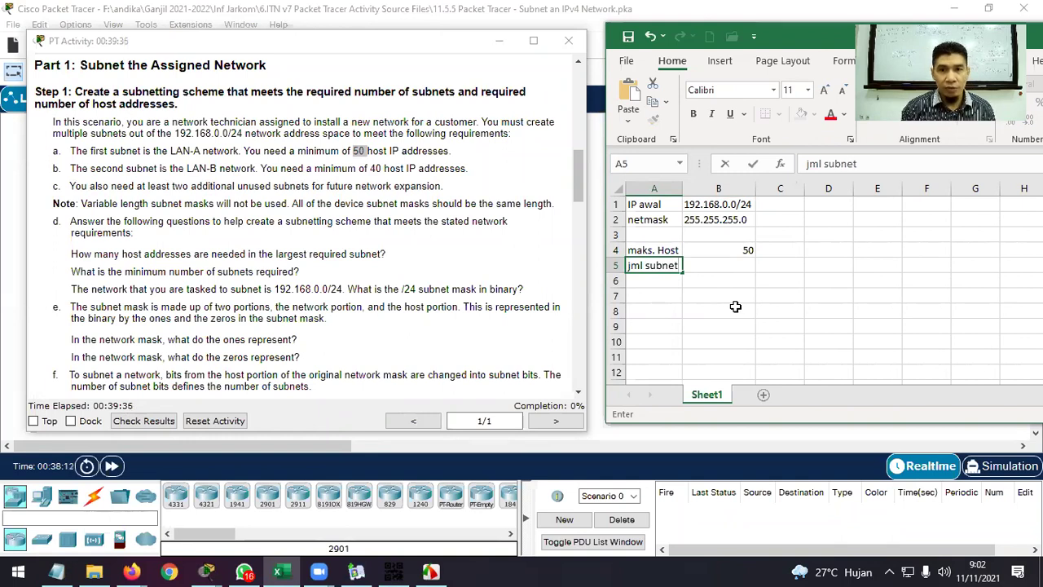
pyautogui.press('Tab')
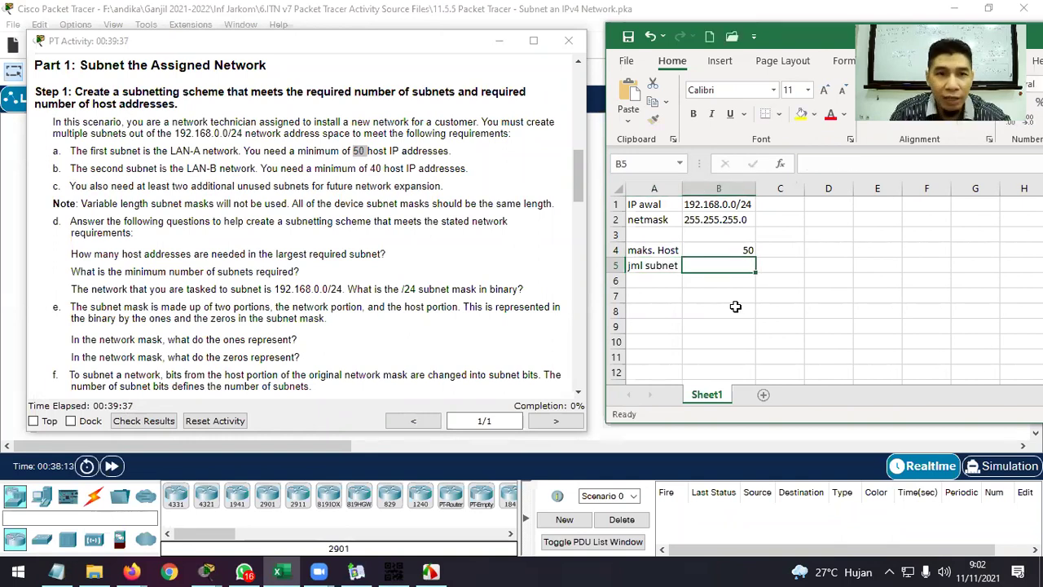
pyautogui.moveTo(70, 151); pyautogui.dragTo(211, 149)
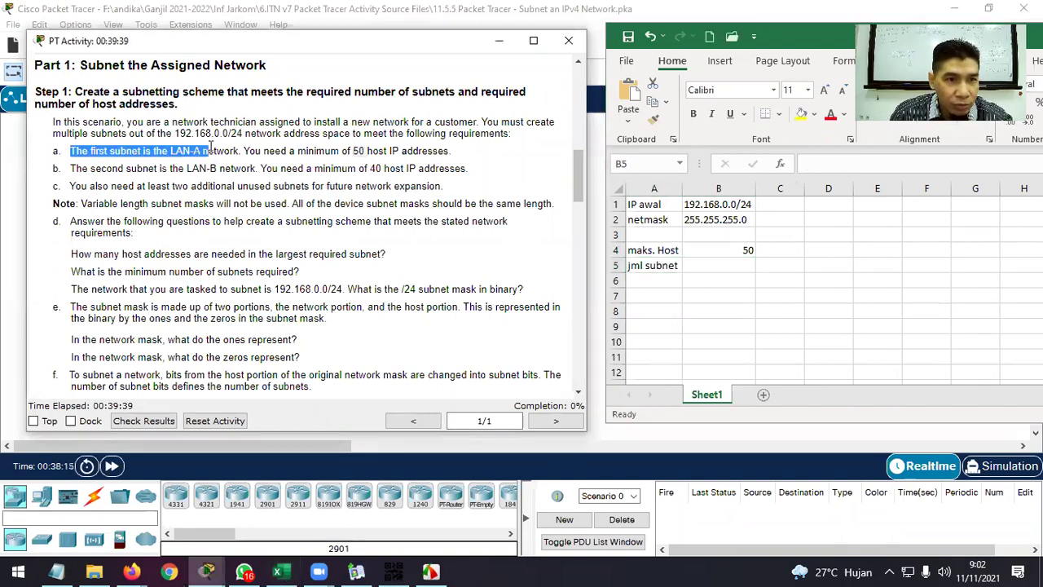
pyautogui.moveTo(70, 168); pyautogui.dragTo(190, 169)
pyautogui.click(73, 187)
pyautogui.moveTo(73, 186); pyautogui.dragTo(379, 187)
pyautogui.click(740, 262)
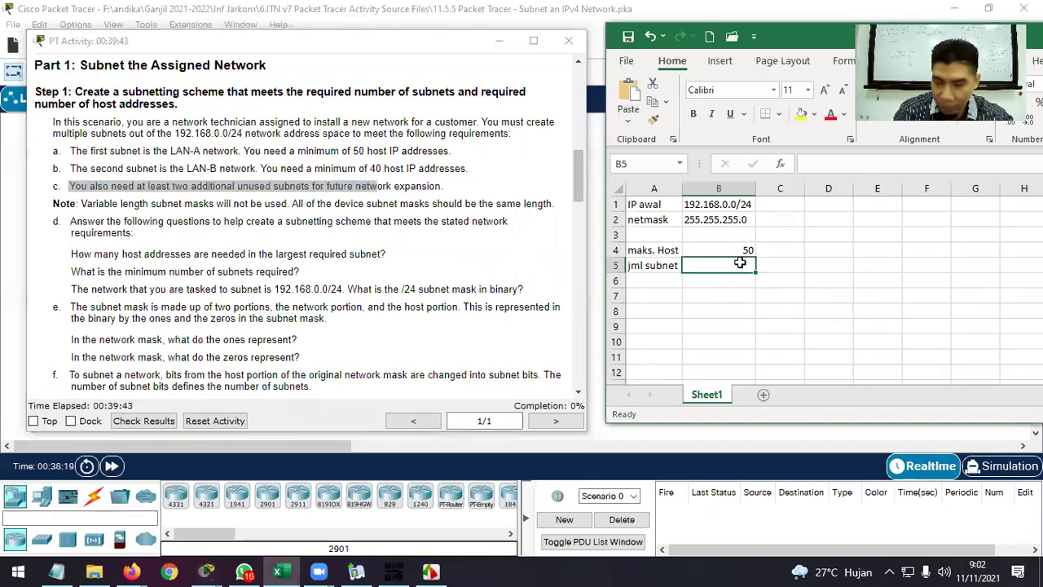
pyautogui.write('4')
pyautogui.press('Return')
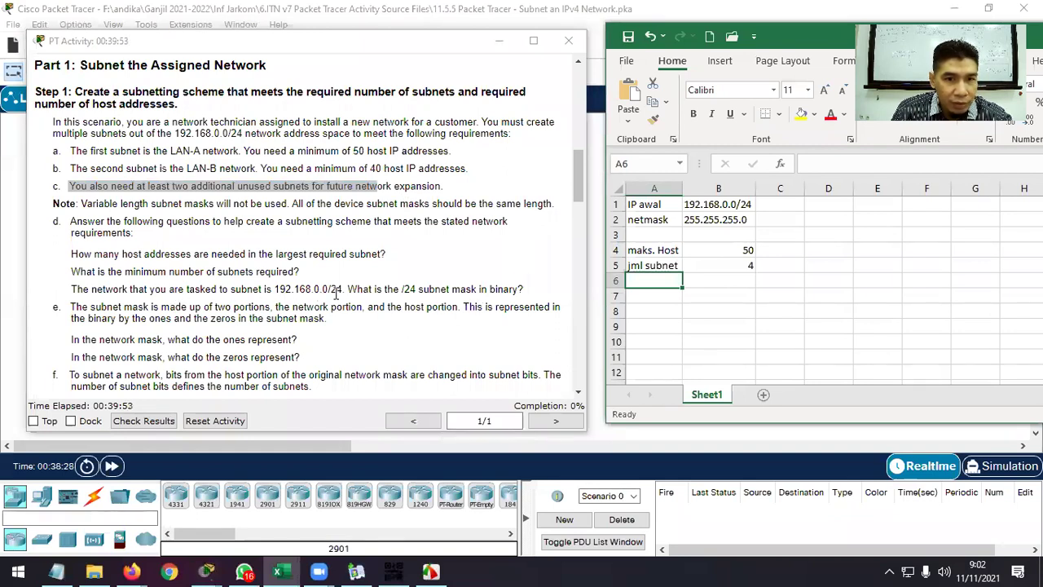
# Highlight the task sentence naming the network and the question about the /24 mask in binary.
pyautogui.moveTo(71, 290); pyautogui.dragTo(246, 290)
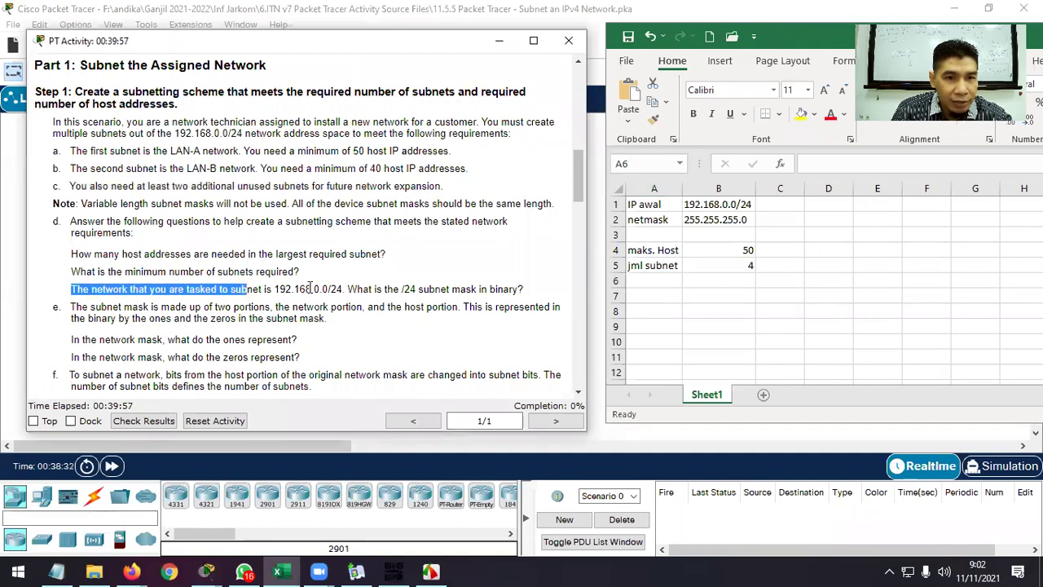
pyautogui.moveTo(348, 289); pyautogui.dragTo(520, 289)
pyautogui.click(736, 297)
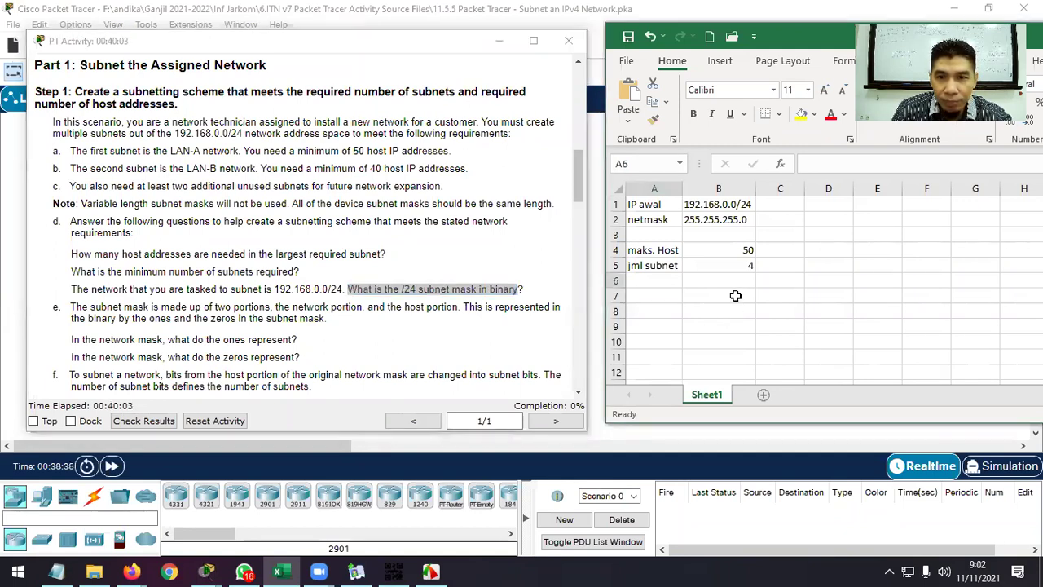
# Fill row 7 with 'subnetmask', /24 and 255.255.255.0 in columns A to C.
pyautogui.click(679, 298)
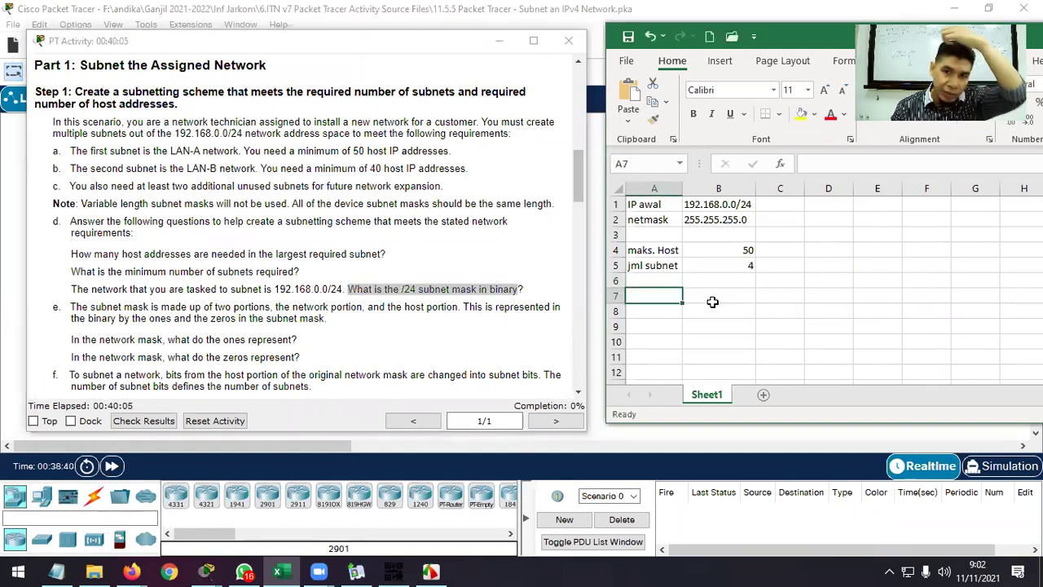
pyautogui.click(713, 302)
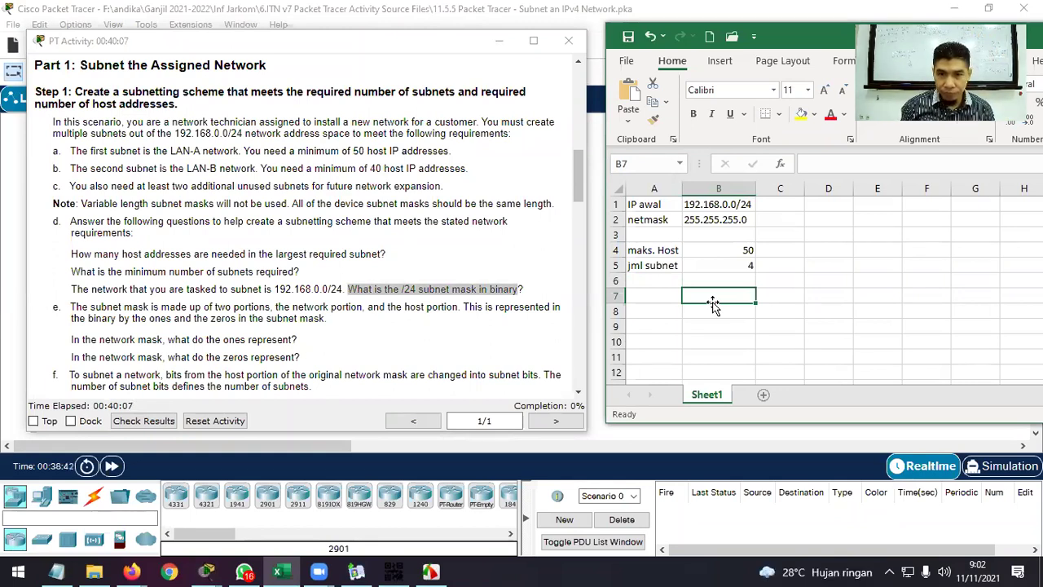
pyautogui.press('Left')
pyautogui.write('b')
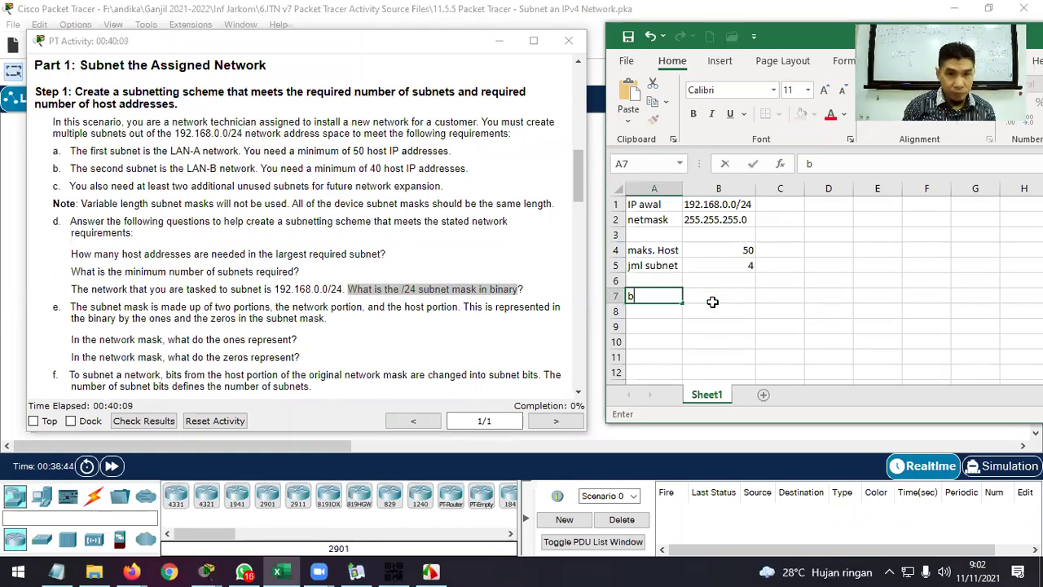
pyautogui.write('u')
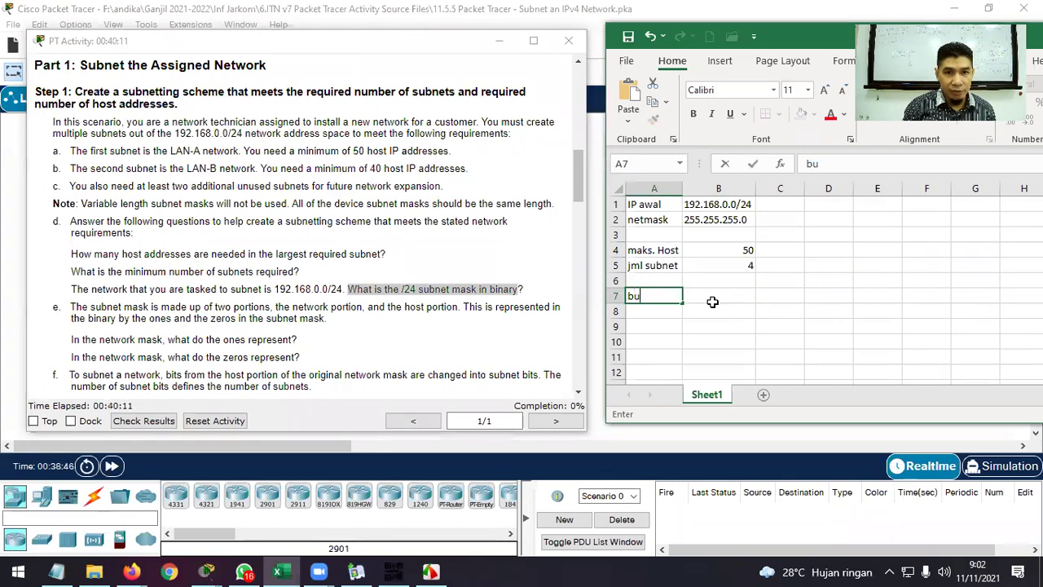
pyautogui.press('BackSpace')
pyautogui.write('subnetmask')
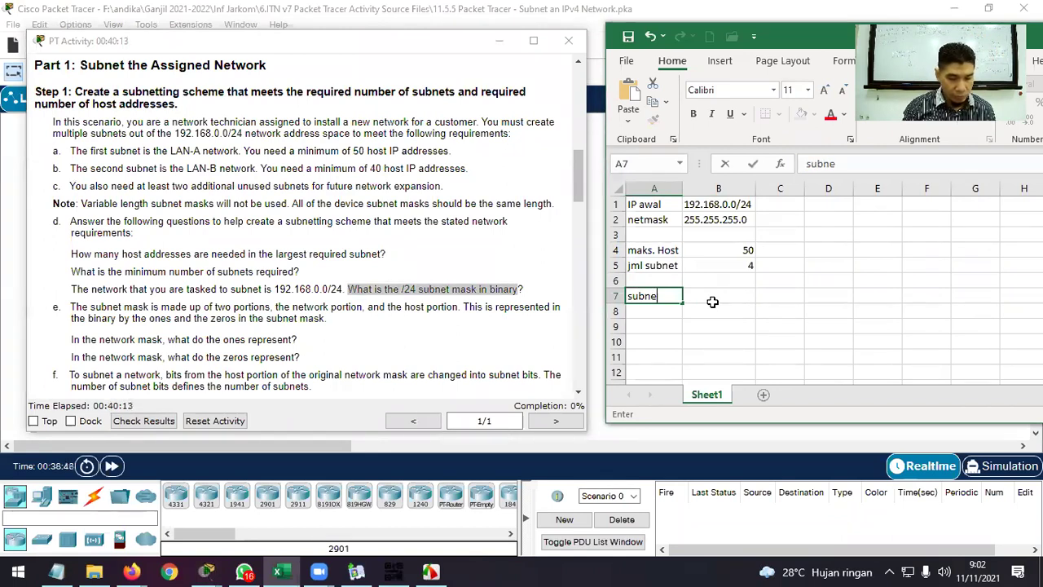
pyautogui.click(713, 303)
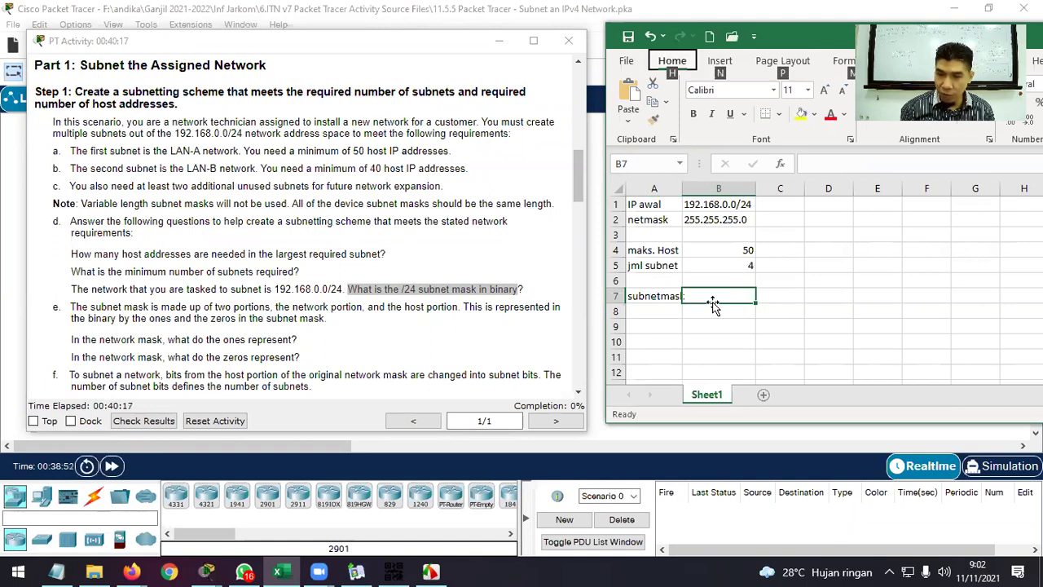
pyautogui.hotkey('alt', '2')
pyautogui.click(712, 298)
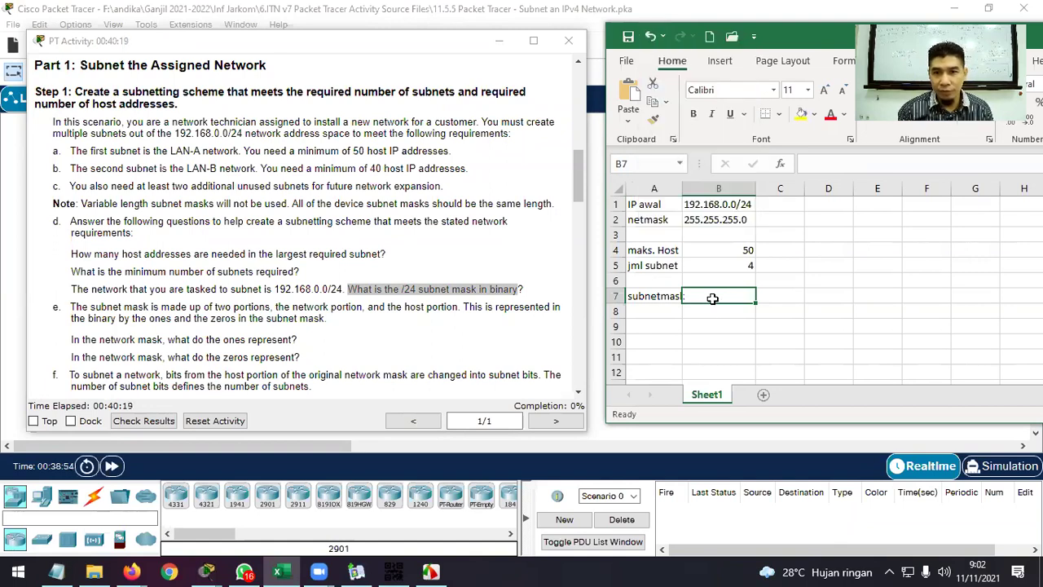
pyautogui.write('/')
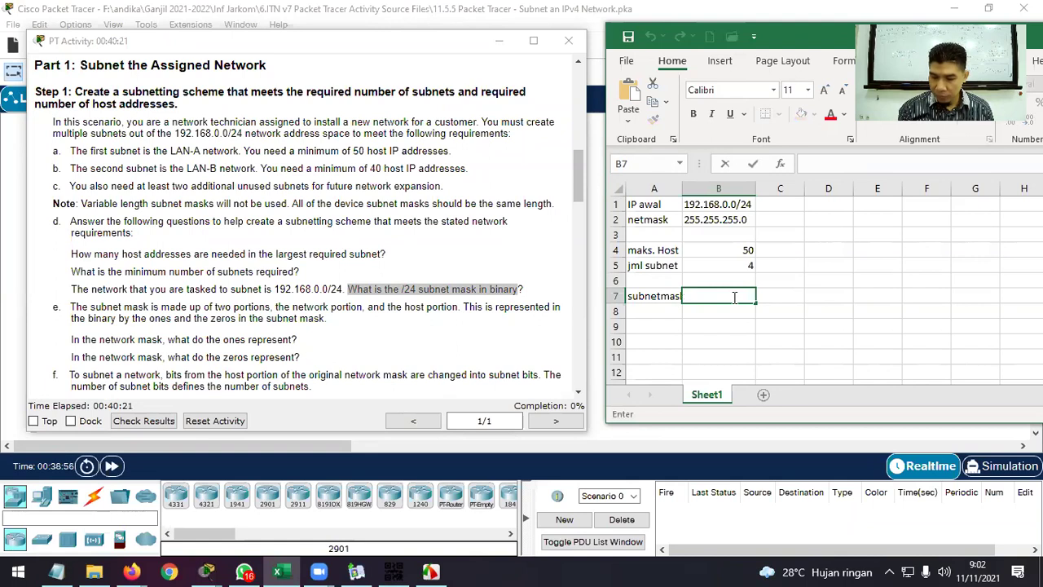
pyautogui.write('24')
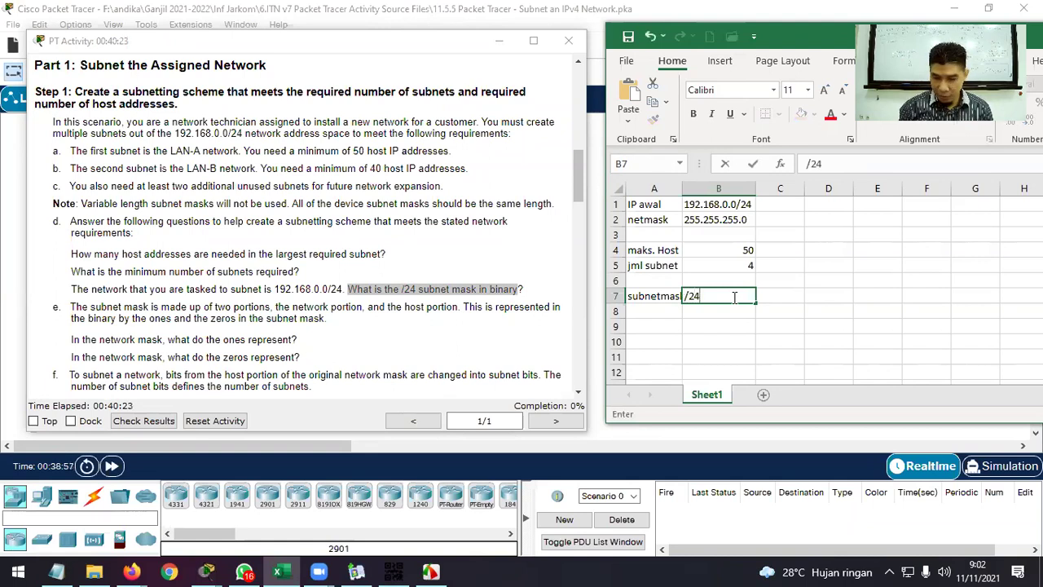
pyautogui.press('Tab')
pyautogui.write('255.255.255')
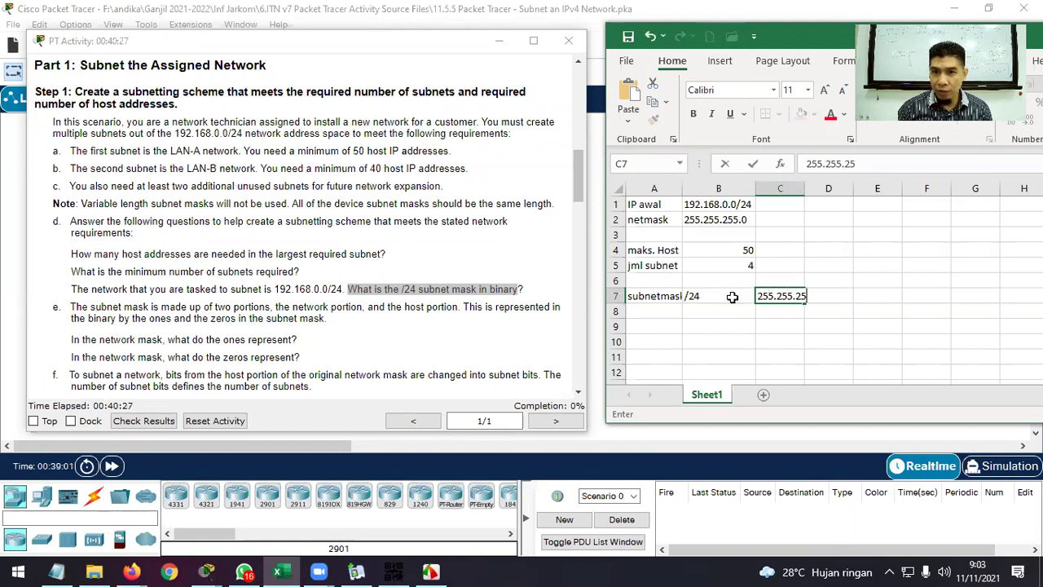
pyautogui.write('.0')
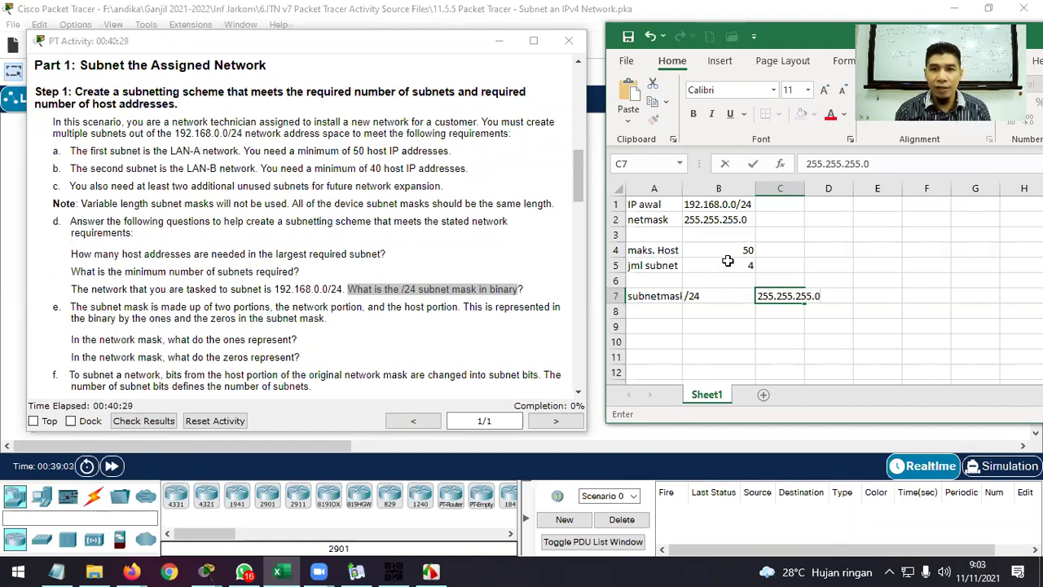
pyautogui.click(694, 231)
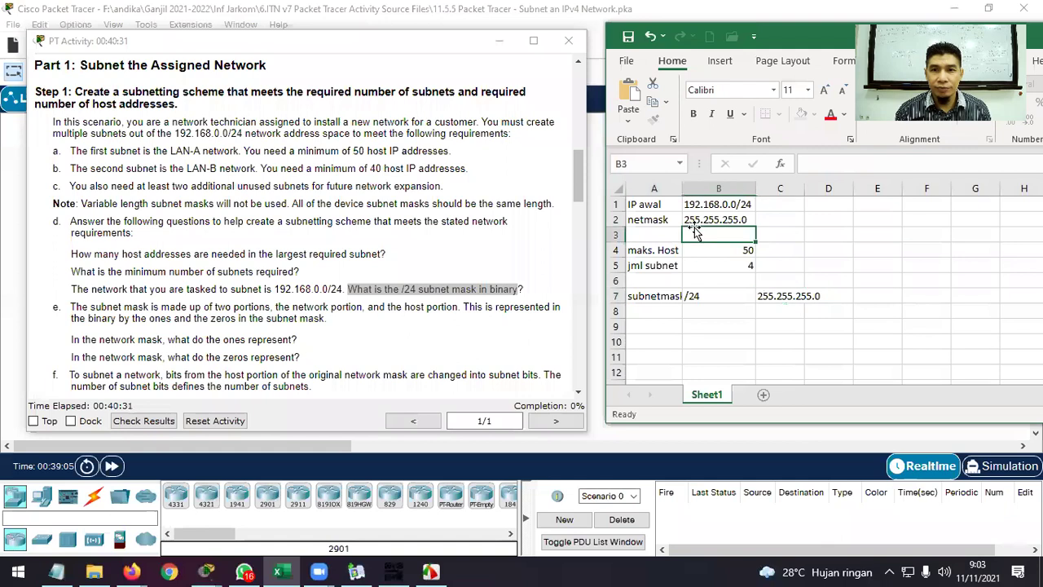
# Widen columns A and C and add headers Prefix, Desimal and Biner in B6:D6.
pyautogui.moveTo(682, 188); pyautogui.dragTo(688, 188)
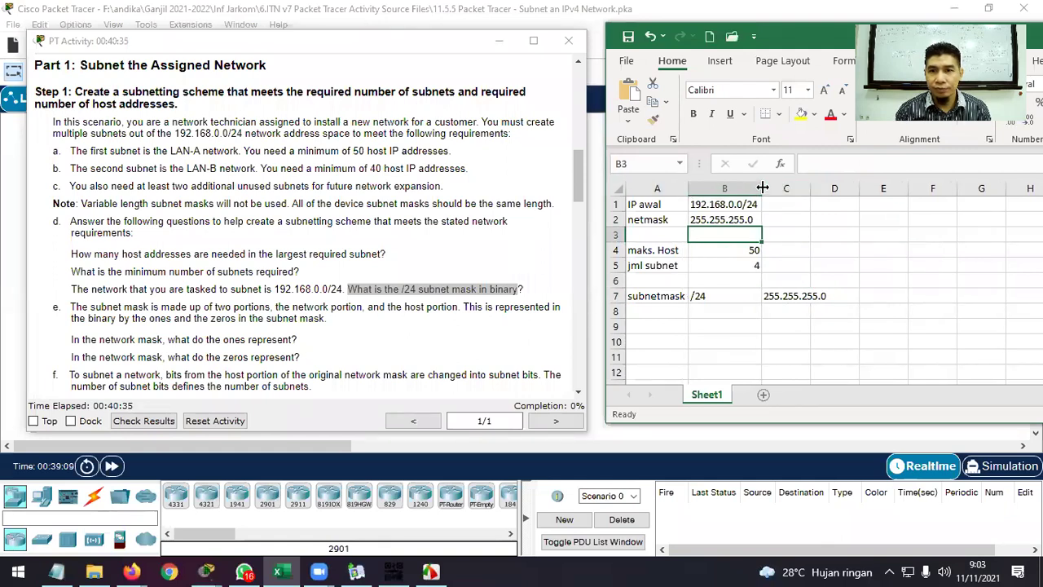
pyautogui.moveTo(811, 188); pyautogui.dragTo(829, 188)
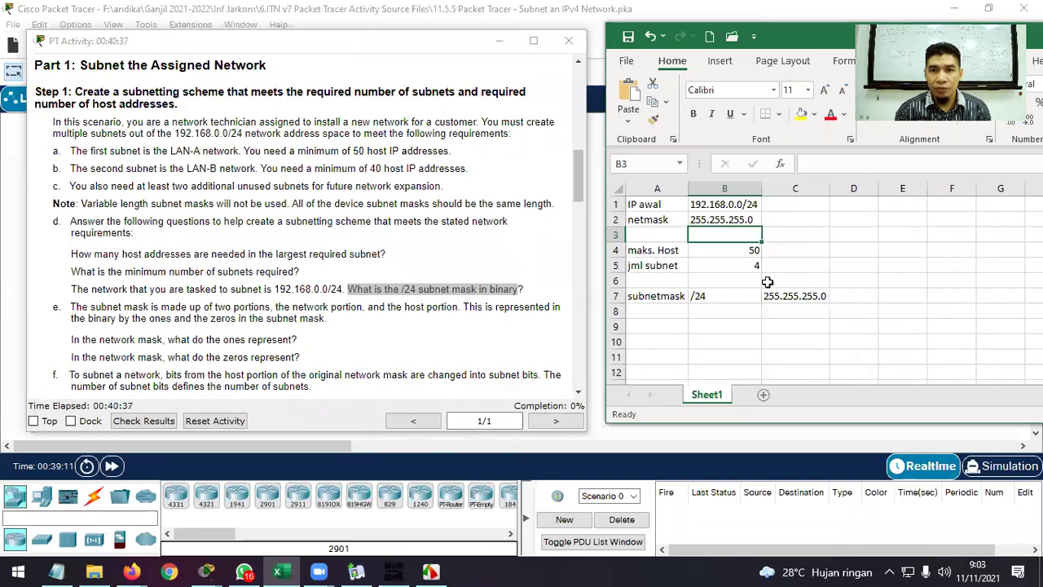
pyautogui.click(728, 281)
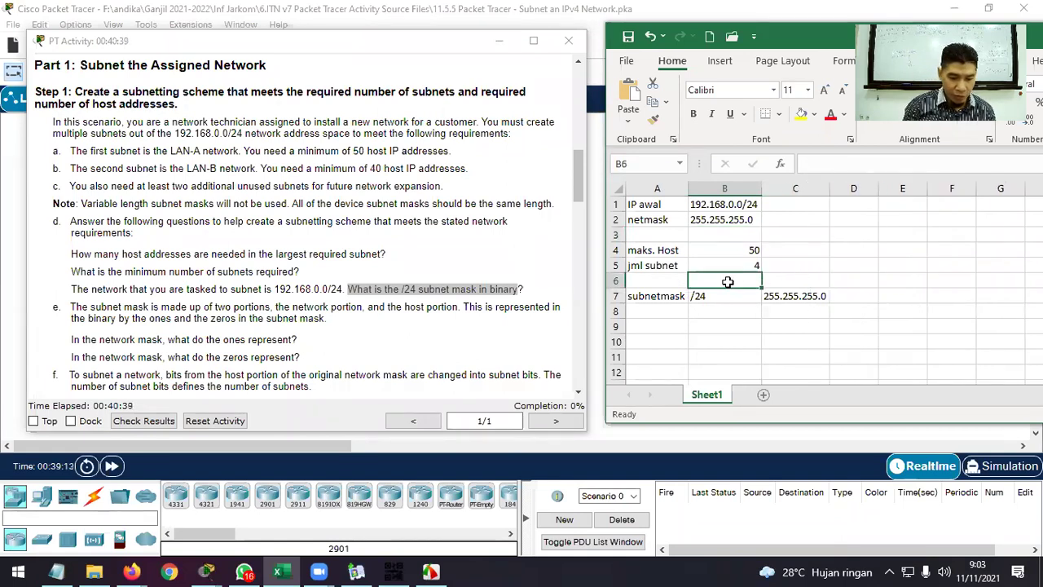
pyautogui.write('Prefix')
pyautogui.press('Tab')
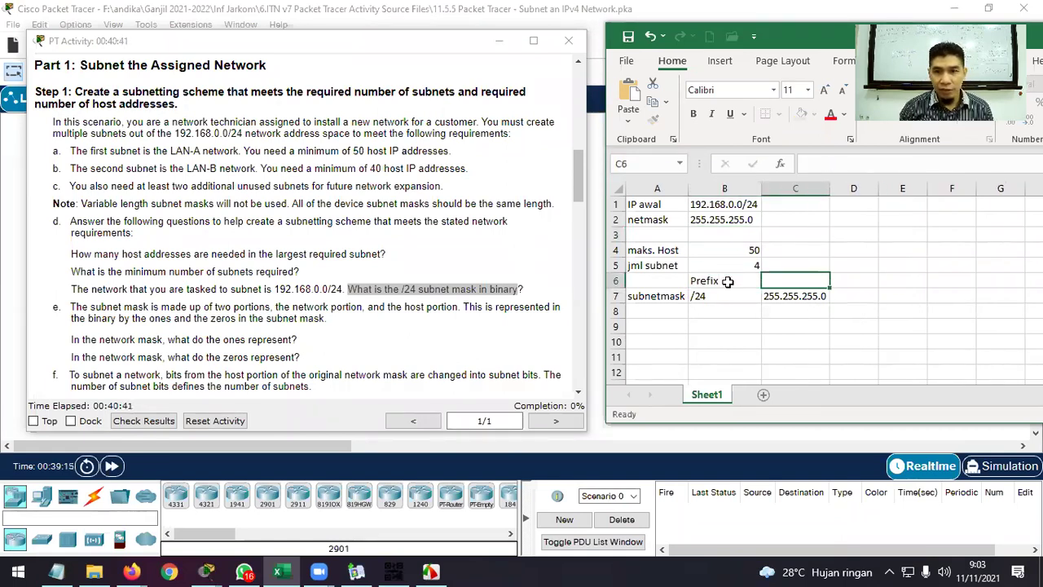
pyautogui.write('Desimal')
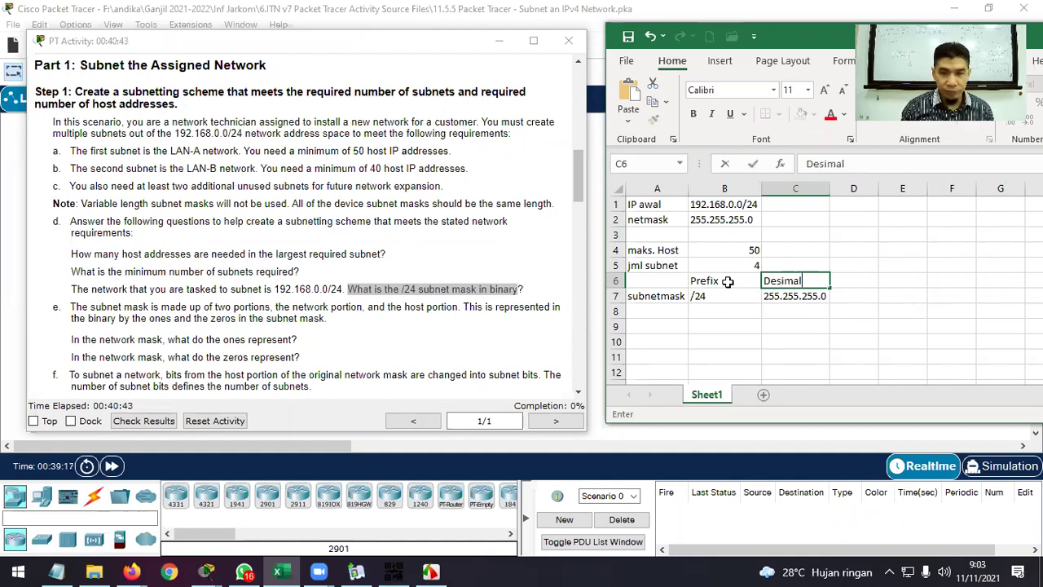
pyautogui.press('Tab')
pyautogui.write('B')
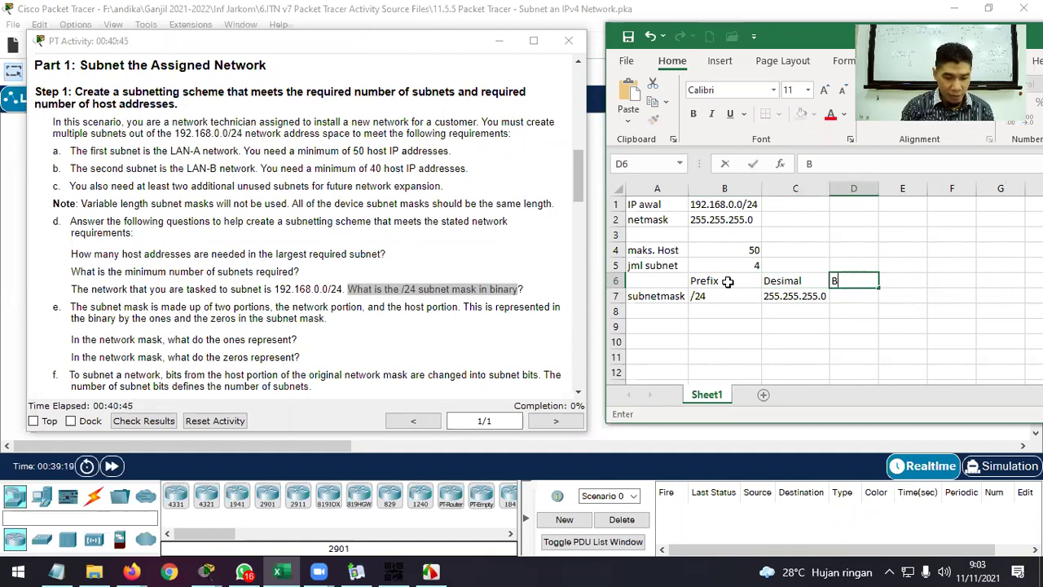
pyautogui.write('inar')
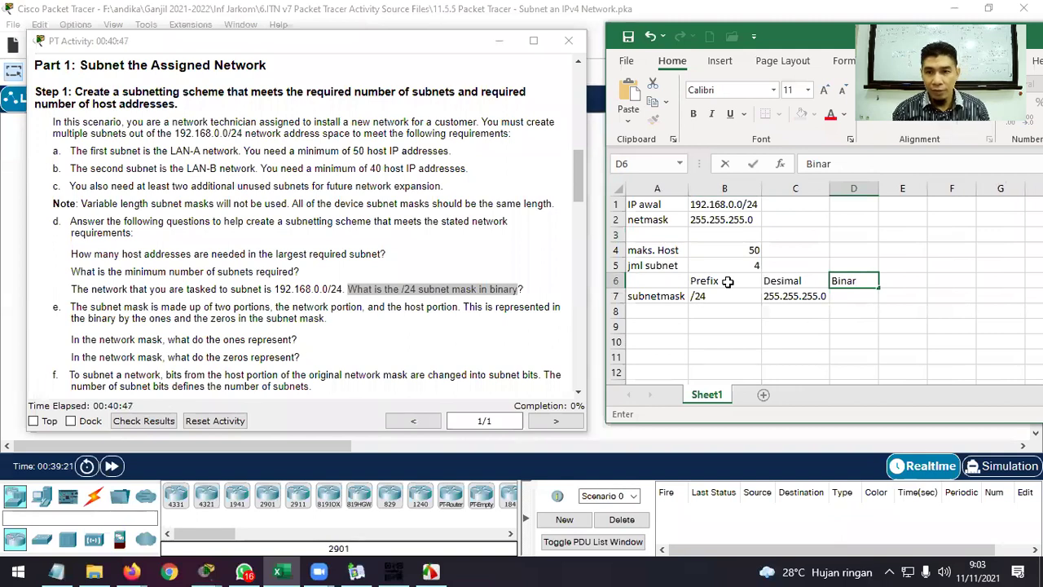
pyautogui.press('BackSpace')
pyautogui.press('BackSpace')
pyautogui.write('er')
# Enter the binary mask 11111111.11111111.11111111.00000000 in D7 and autofit column D.
pyautogui.click(862, 297)
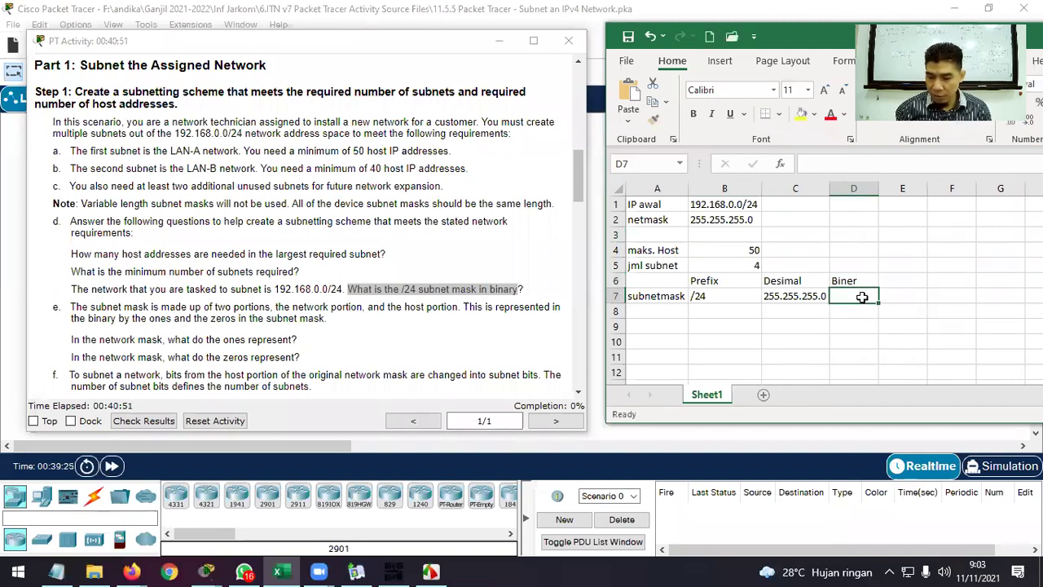
pyautogui.write('111')
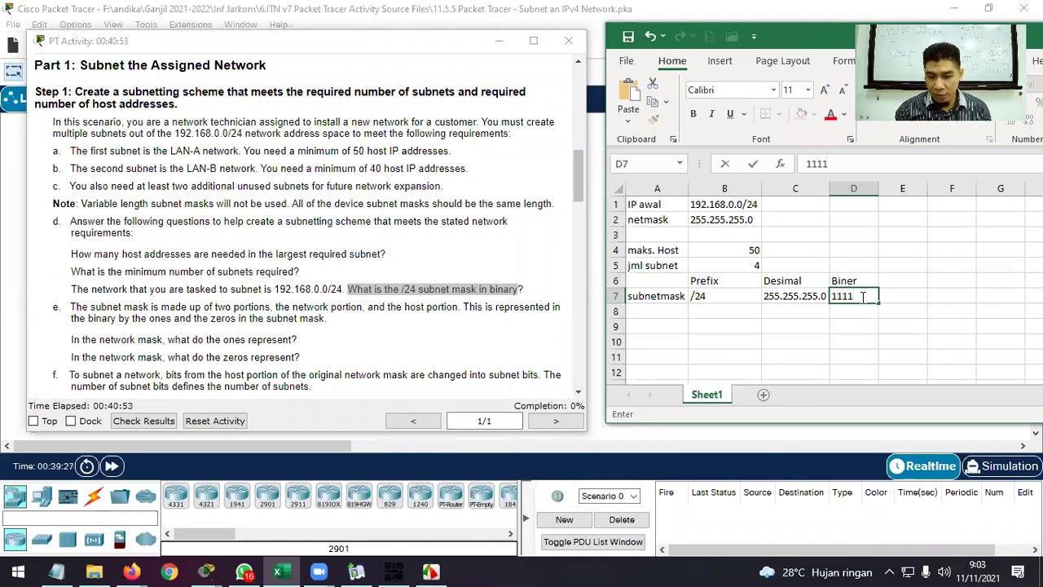
pyautogui.write('1')
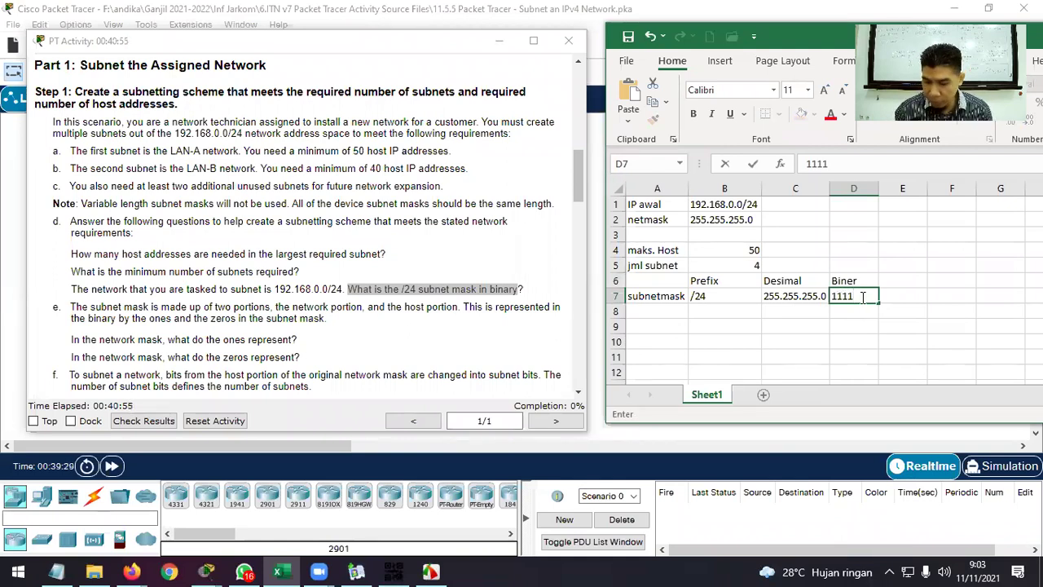
pyautogui.write('1111.11111111.11111111.00000000')
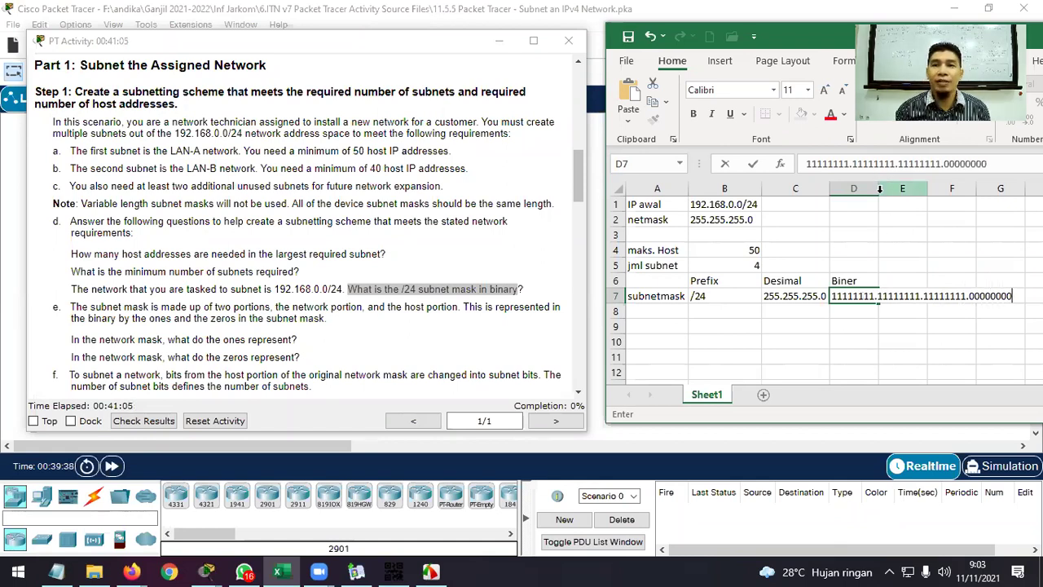
pyautogui.click(880, 235)
pyautogui.doubleClick(879, 189)
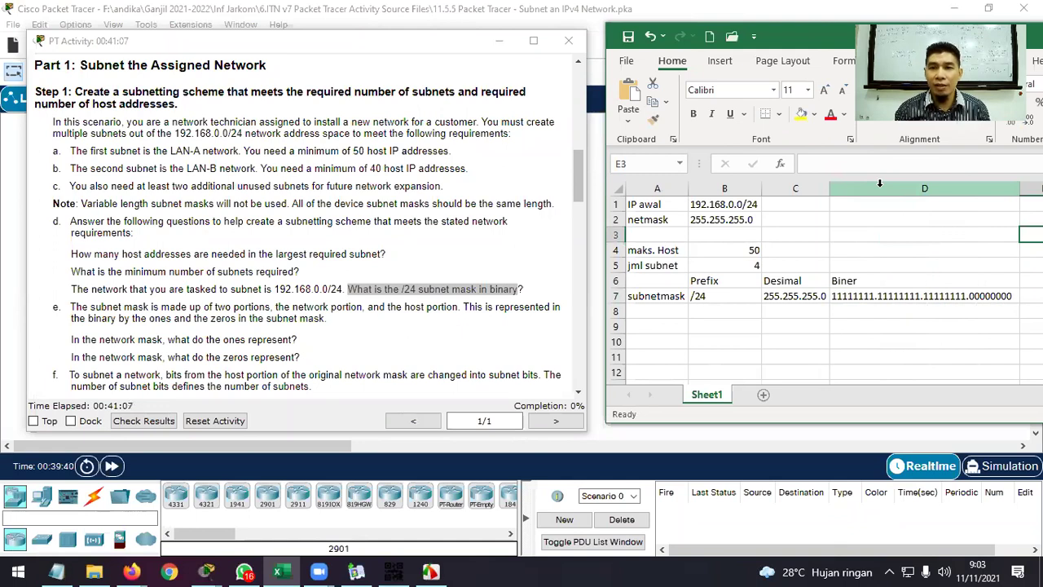
# Make the Prefix, Desimal and Biner headers bold and centred, and centre /24 in B7.
pyautogui.click(695, 281)
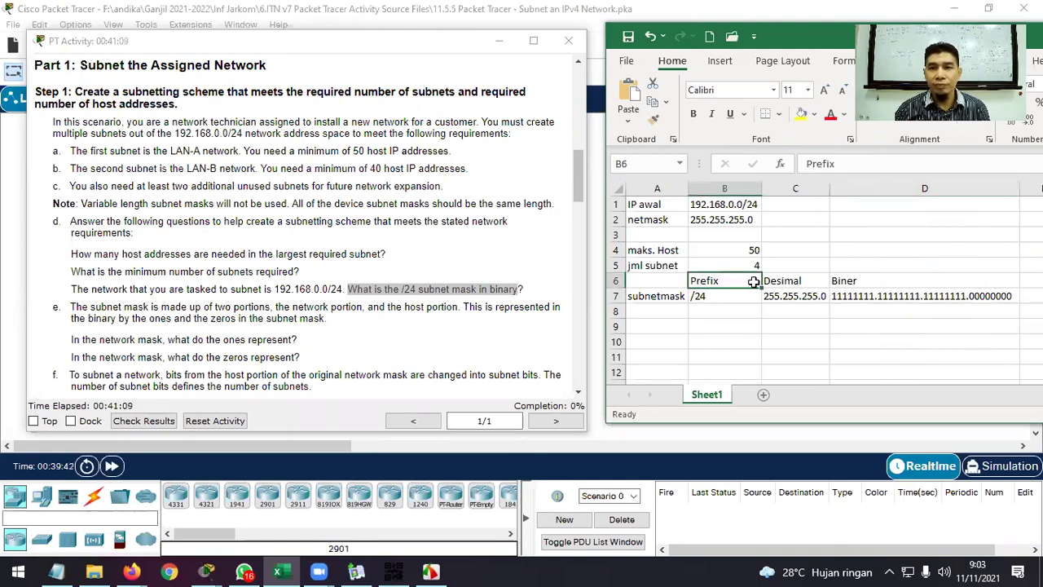
pyautogui.moveTo(753, 281); pyautogui.dragTo(878, 277)
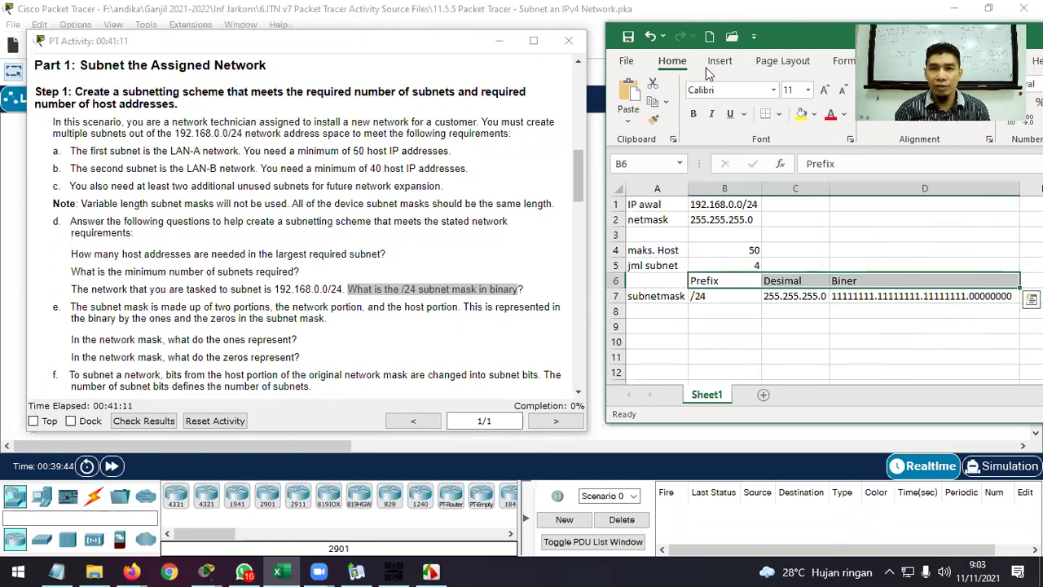
pyautogui.moveTo(707, 43); pyautogui.dragTo(601, 73)
pyautogui.click(588, 145)
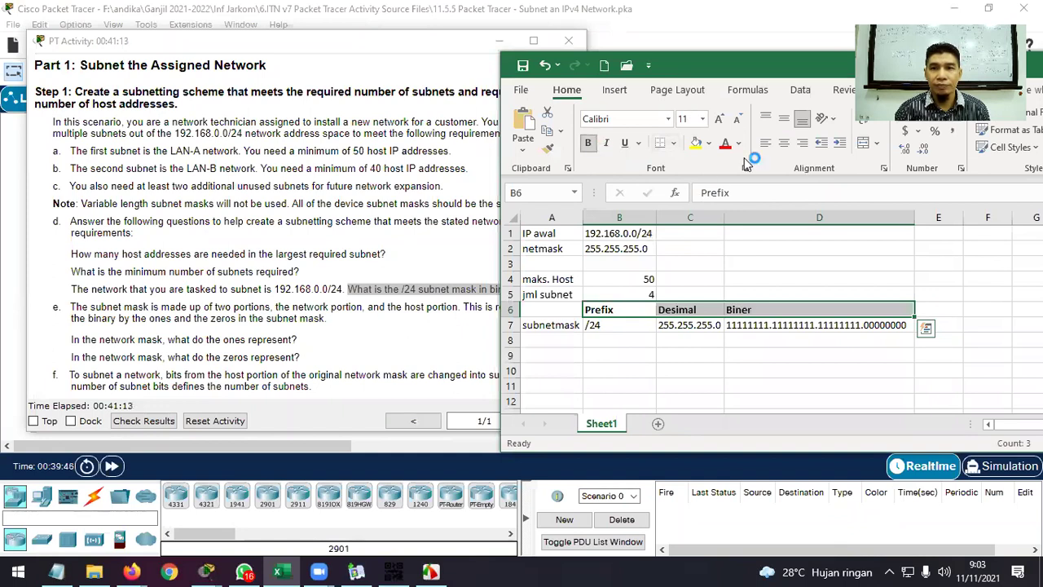
pyautogui.click(784, 143)
pyautogui.click(810, 276)
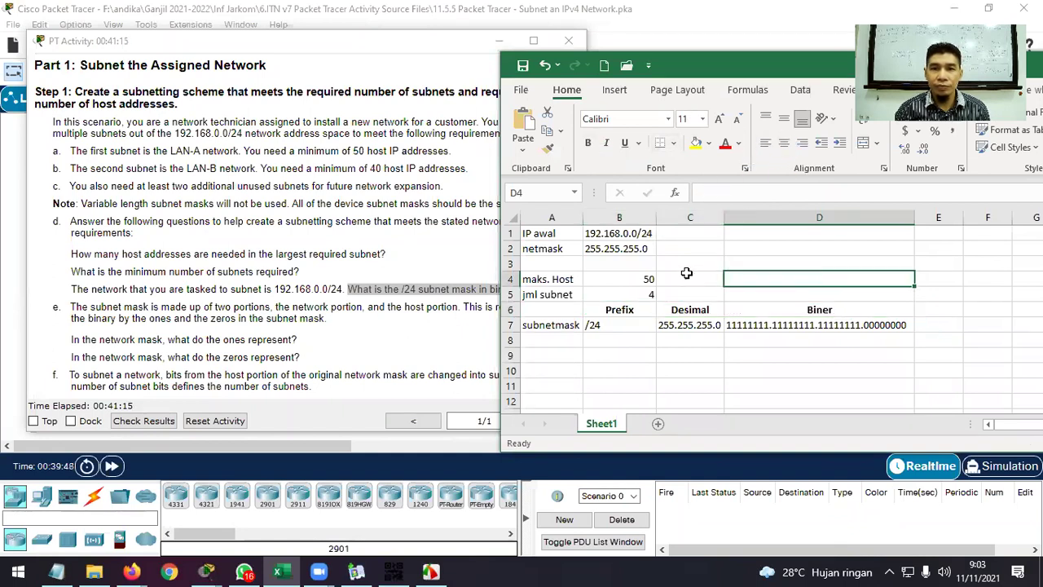
pyautogui.click(631, 327)
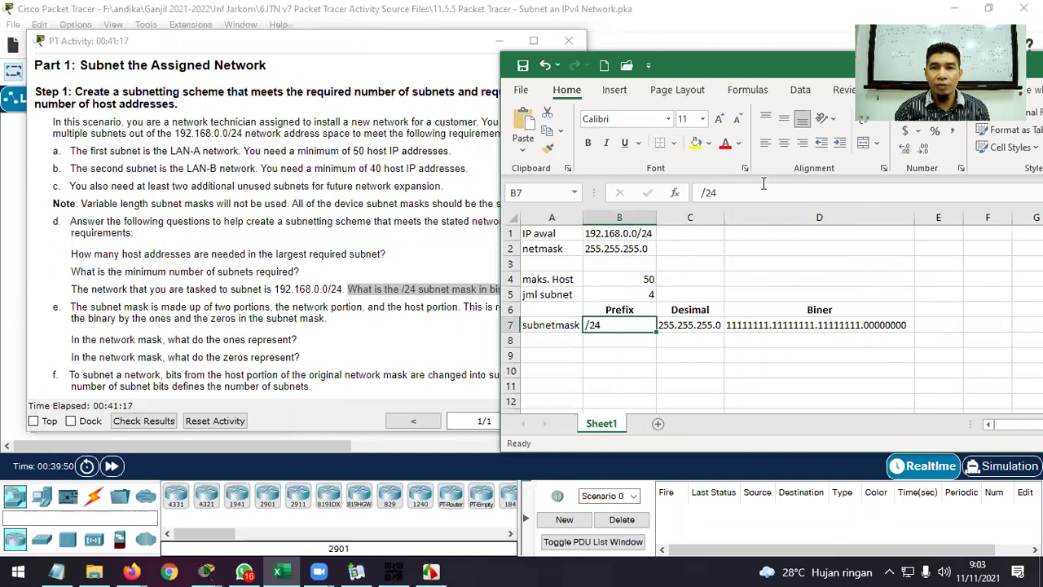
pyautogui.click(784, 143)
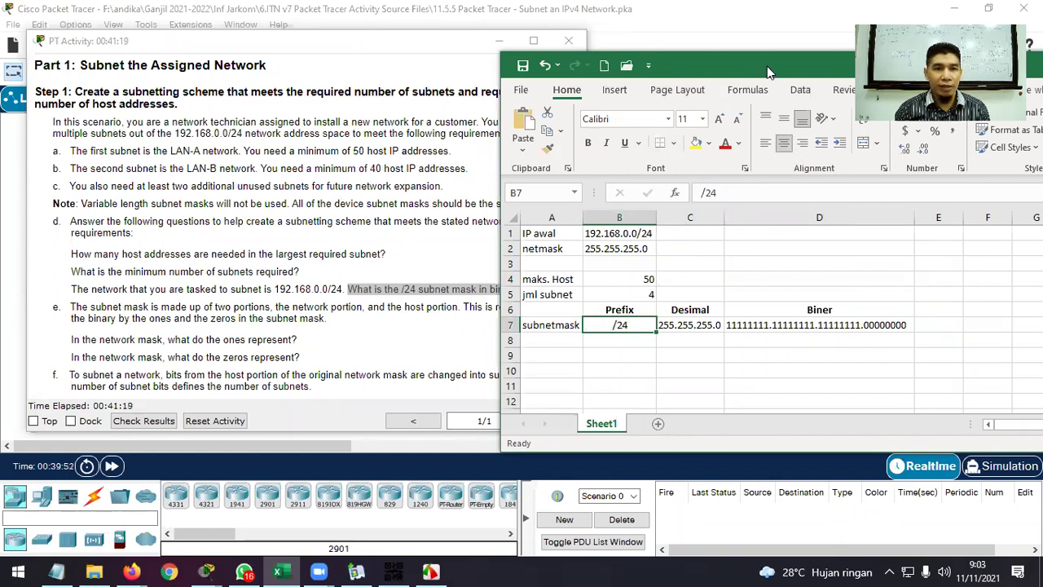
# Reposition the Excel window to show more columns and widen column E for a new header in E6.
pyautogui.moveTo(767, 66); pyautogui.dragTo(801, 59)
pyautogui.click(398, 305)
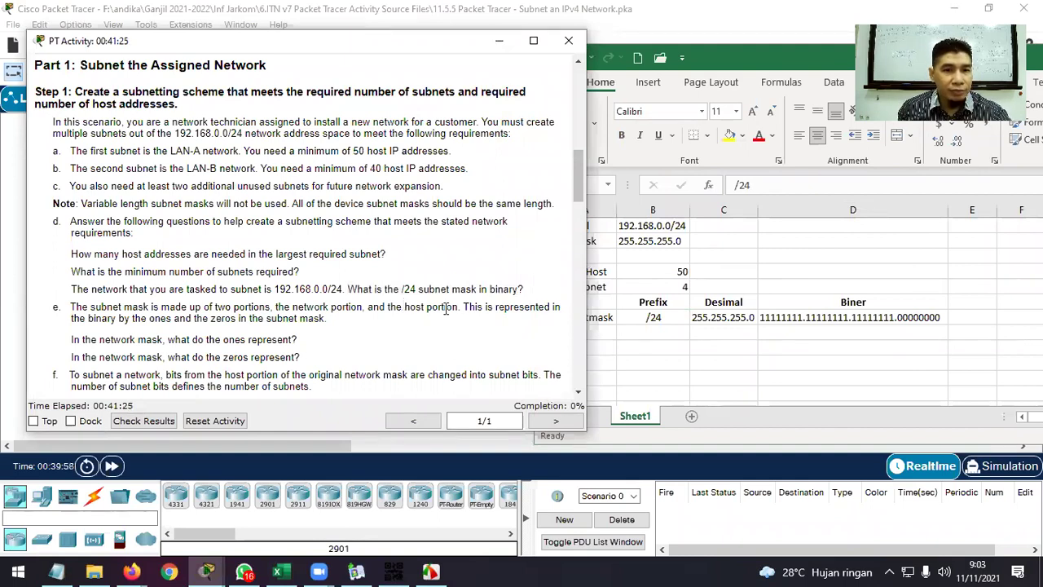
pyautogui.click(790, 325)
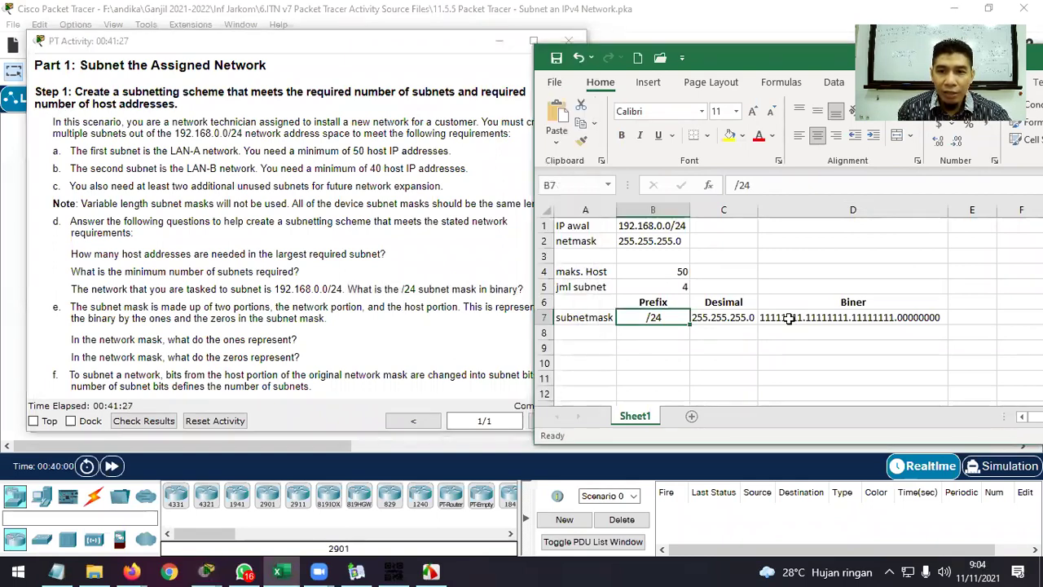
pyautogui.click(790, 321)
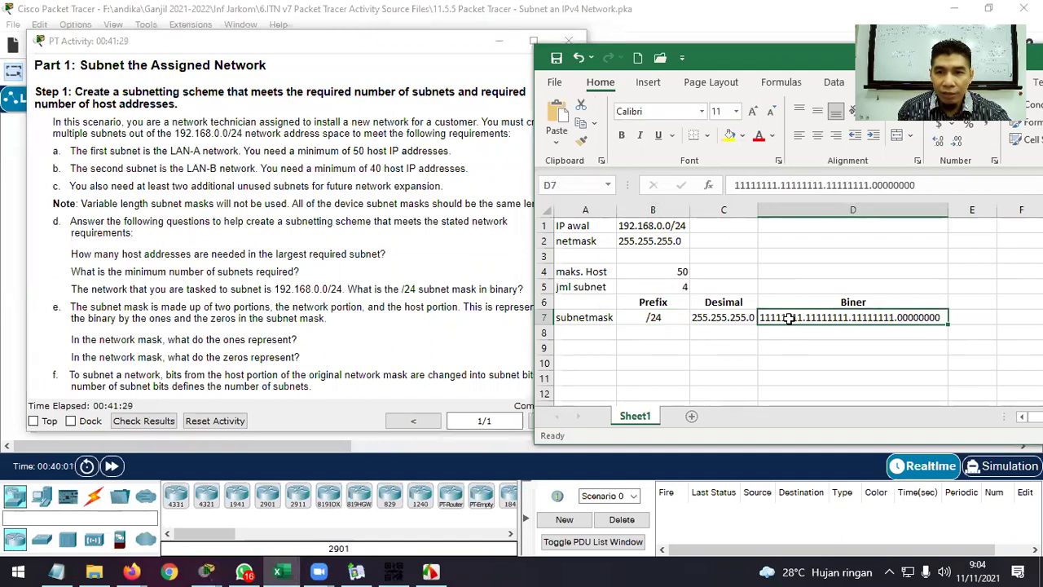
pyautogui.moveTo(798, 67); pyautogui.dragTo(653, 61)
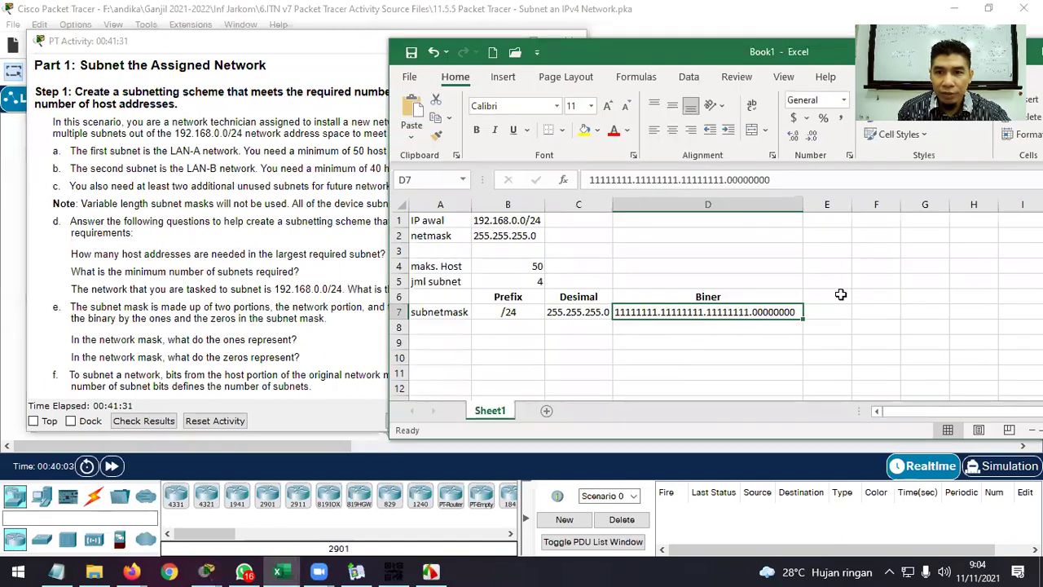
pyautogui.moveTo(852, 204); pyautogui.dragTo(869, 203)
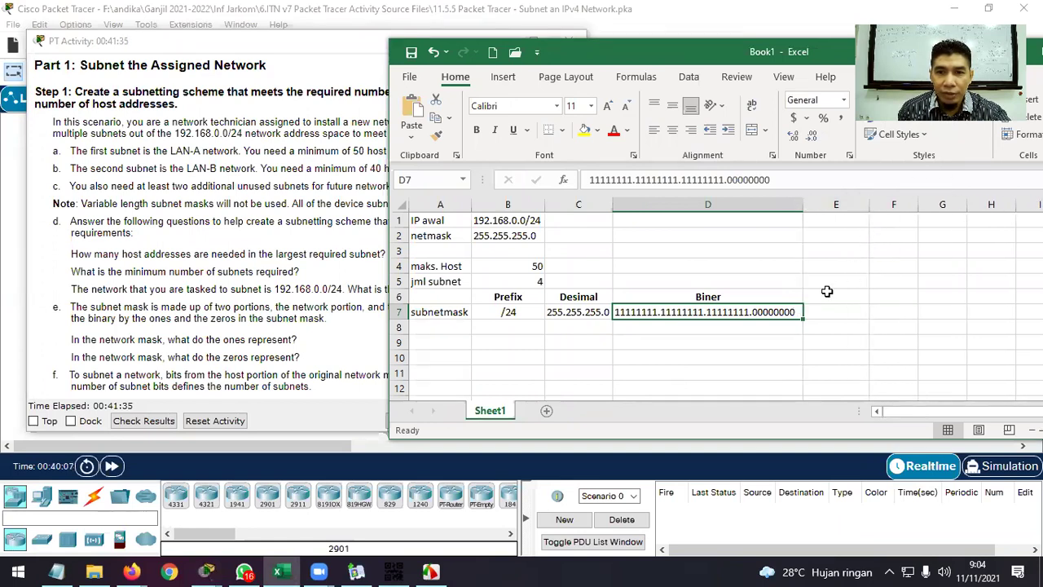
pyautogui.click(828, 294)
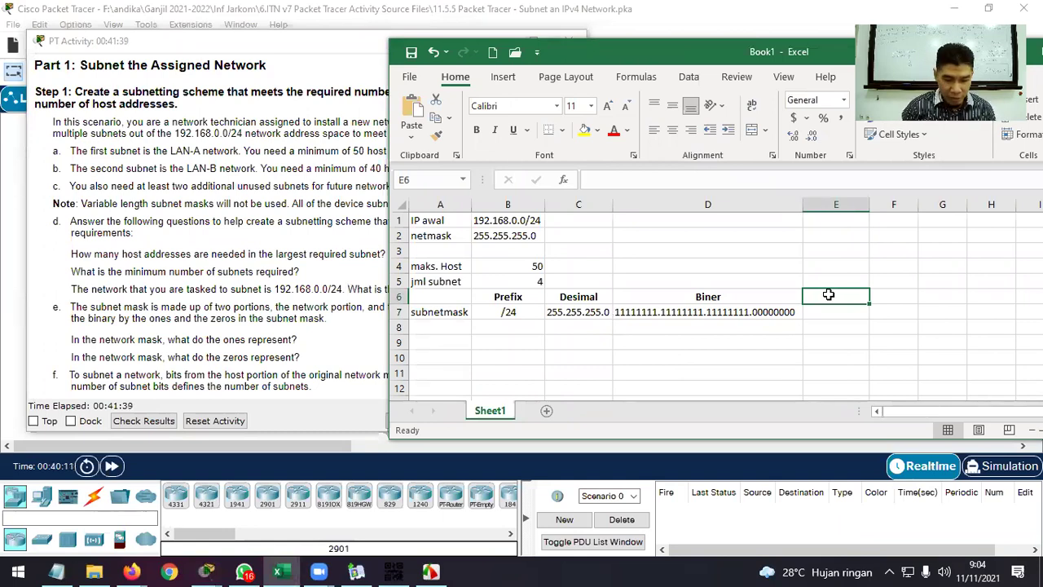
# Add headers 'Net. Protion' in E6 and 'Host Portion' in F6, autofitting column F.
pyautogui.write('Net. Protion')
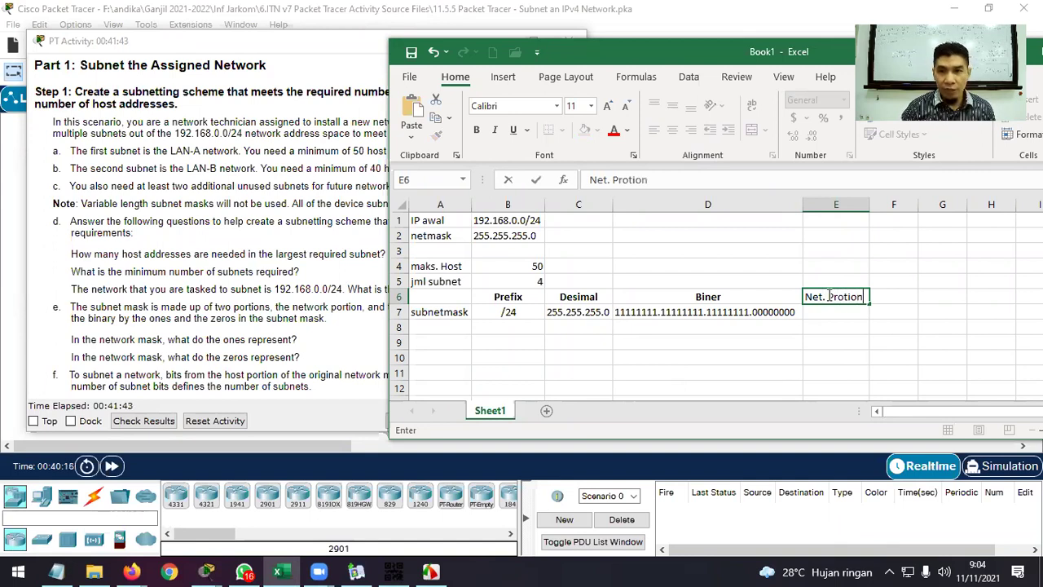
pyautogui.press('Tab')
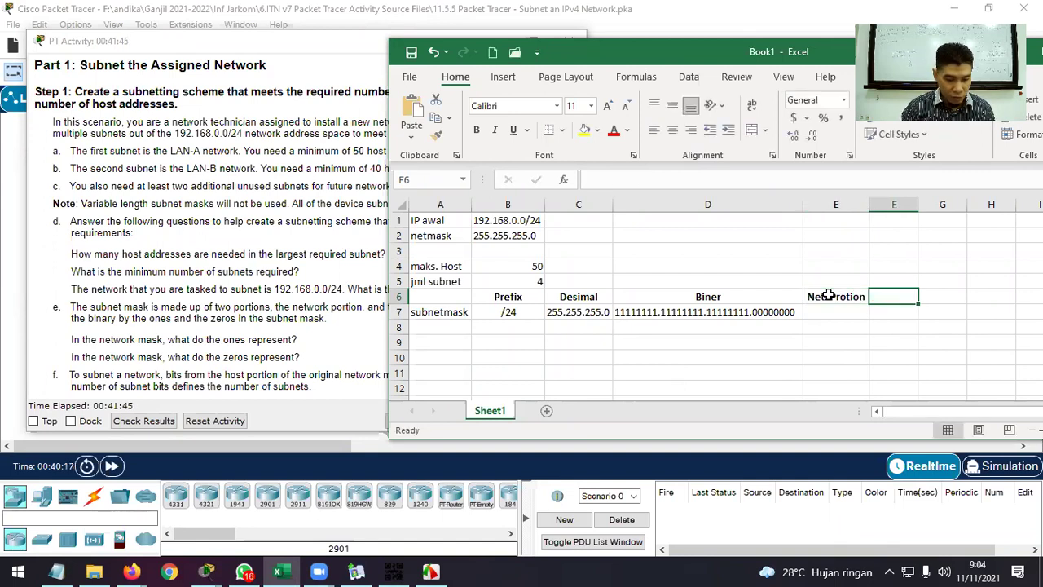
pyautogui.write('Host P')
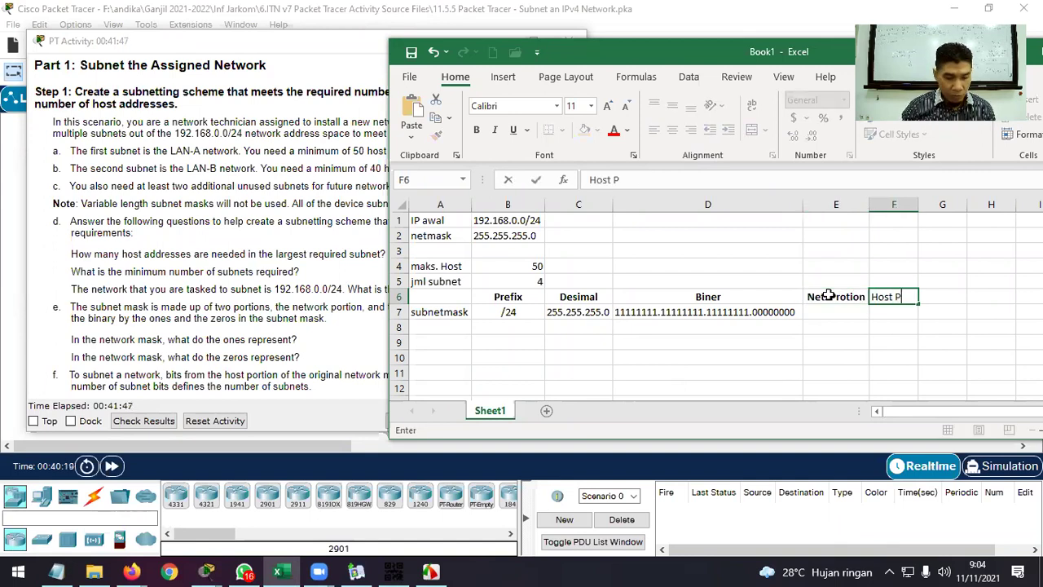
pyautogui.write('ortion')
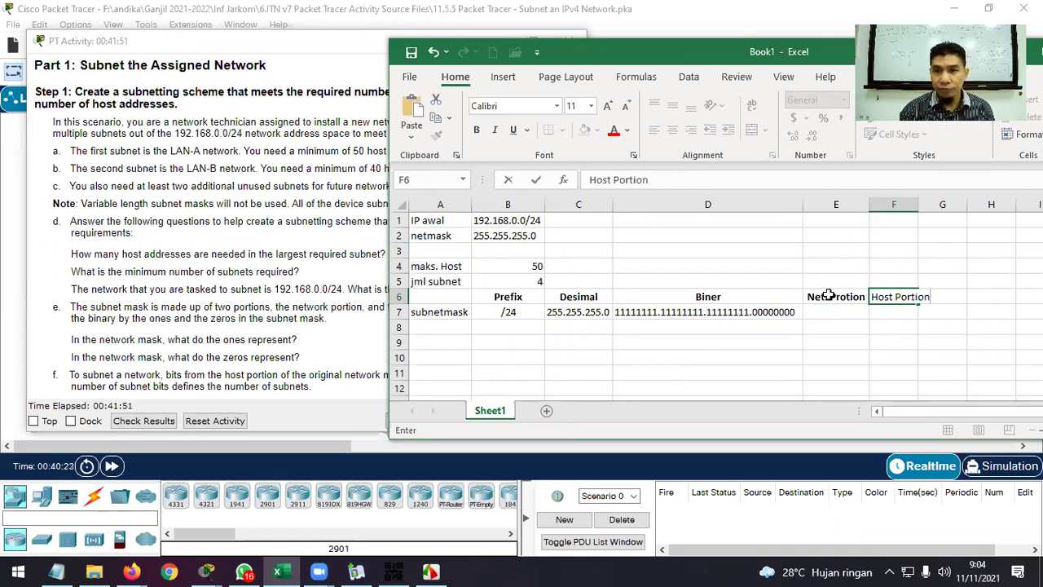
pyautogui.click(828, 296)
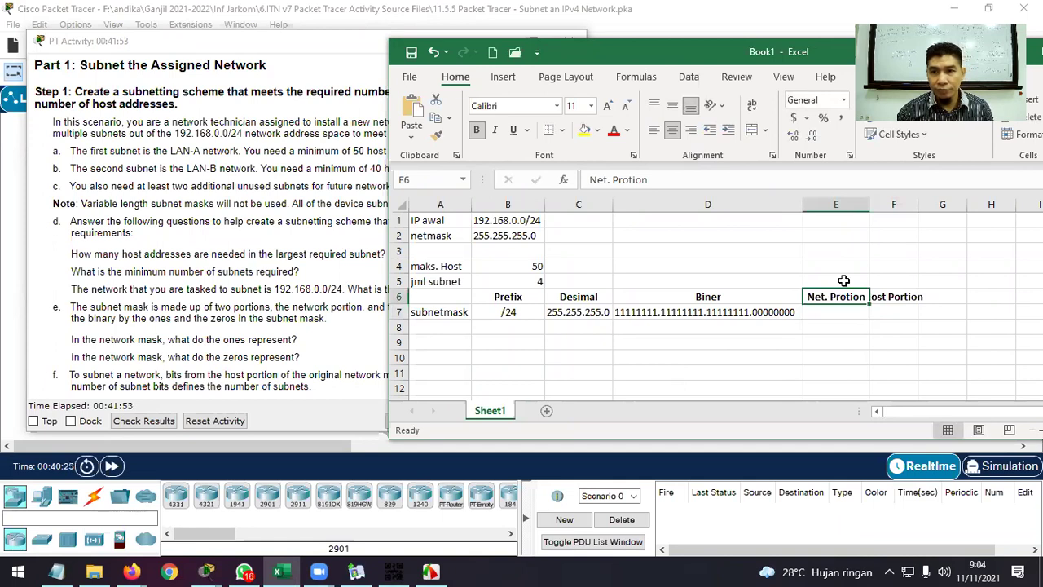
pyautogui.doubleClick(918, 204)
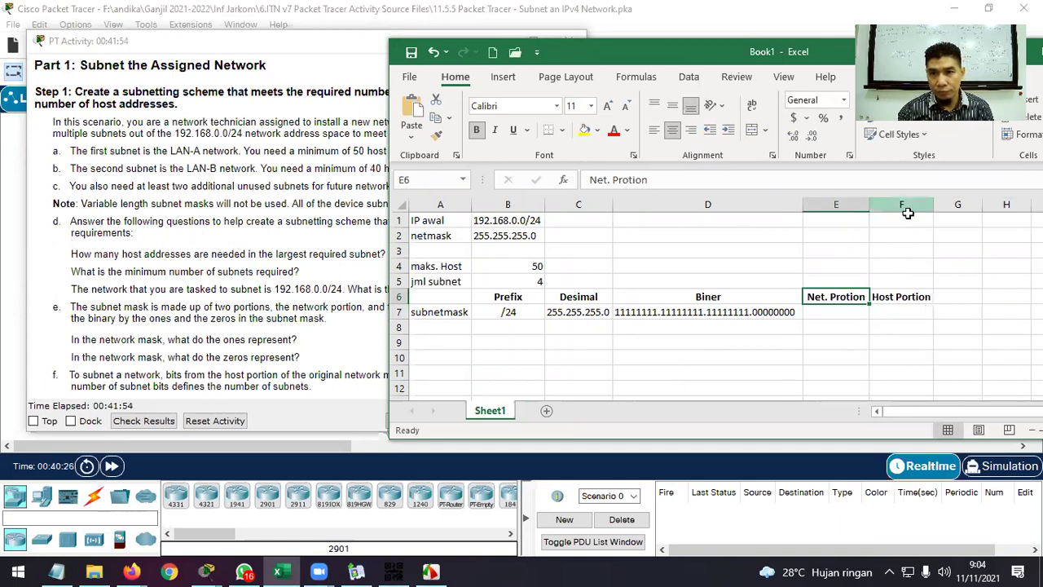
# Correct E6 to 'Net. Portion', narrow column E, and select the row 7 cells under the headers.
pyautogui.doubleClick(844, 297)
pyautogui.press('BackSpace')
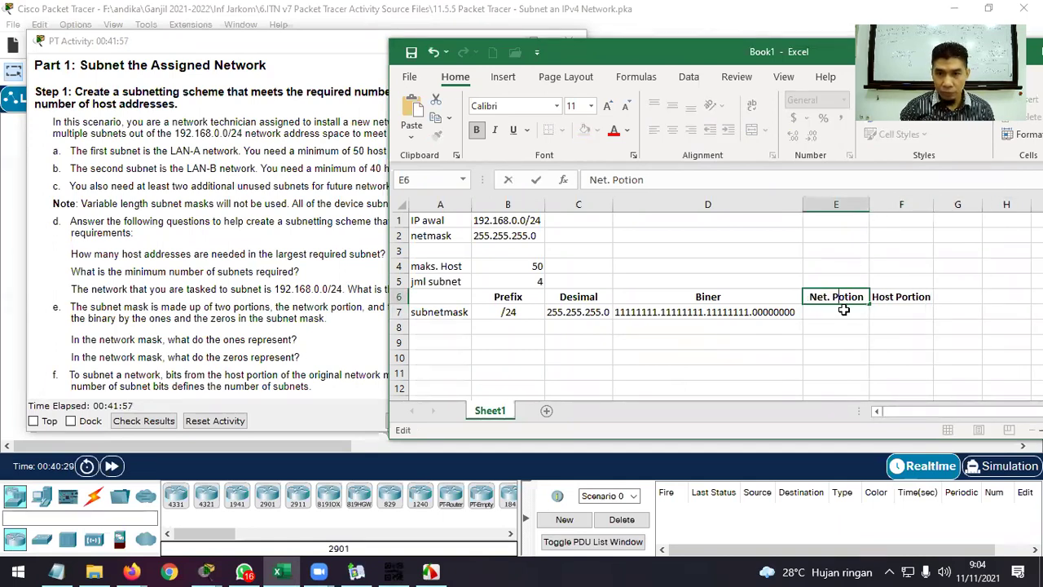
pyautogui.write('r')
pyautogui.press('Return')
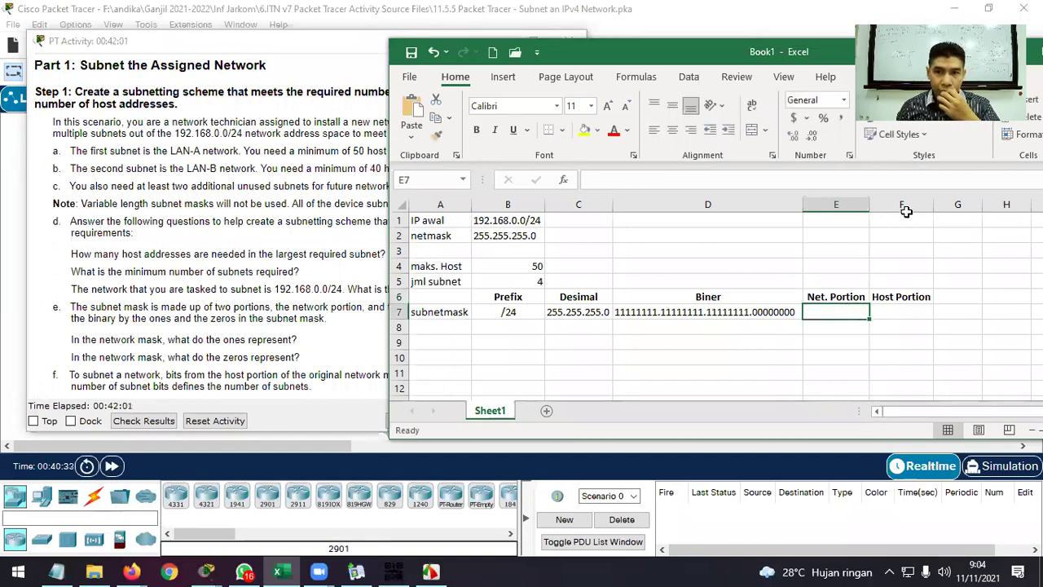
pyautogui.moveTo(872, 208); pyautogui.dragTo(866, 209)
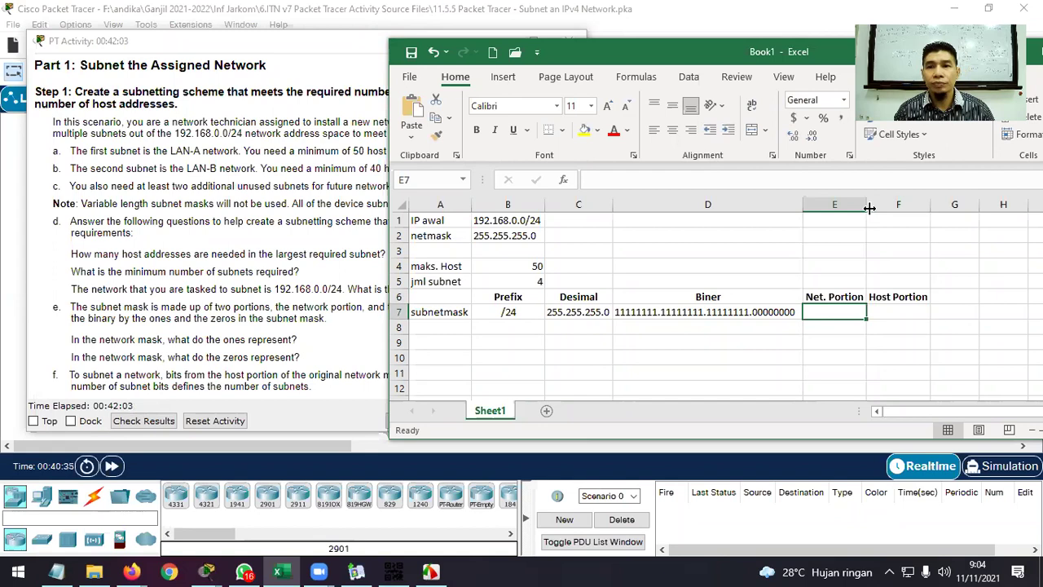
pyautogui.press('Down')
pyautogui.press('Down')
pyautogui.press('Left')
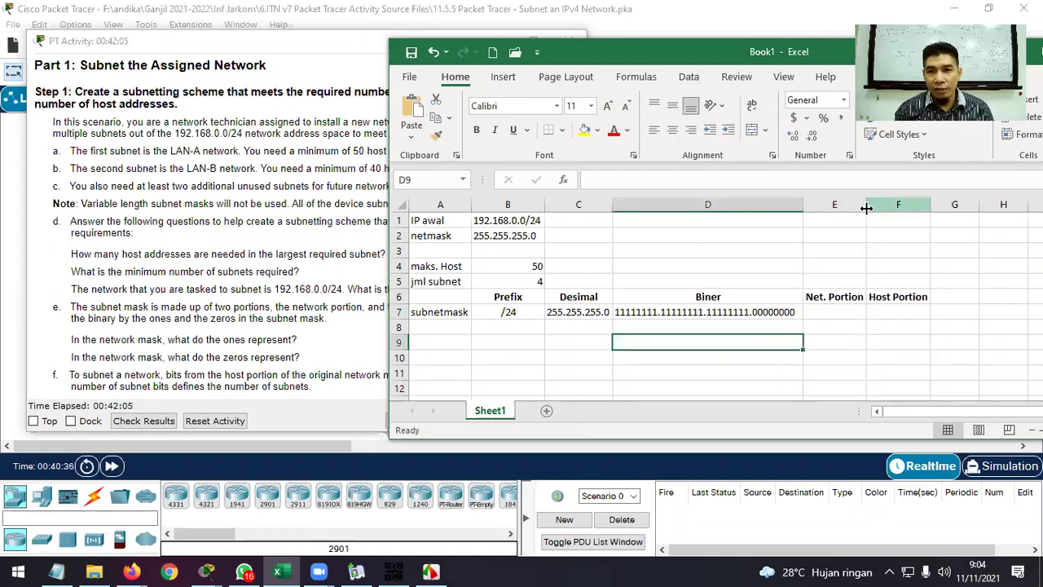
pyautogui.click(736, 315)
pyautogui.click(818, 315)
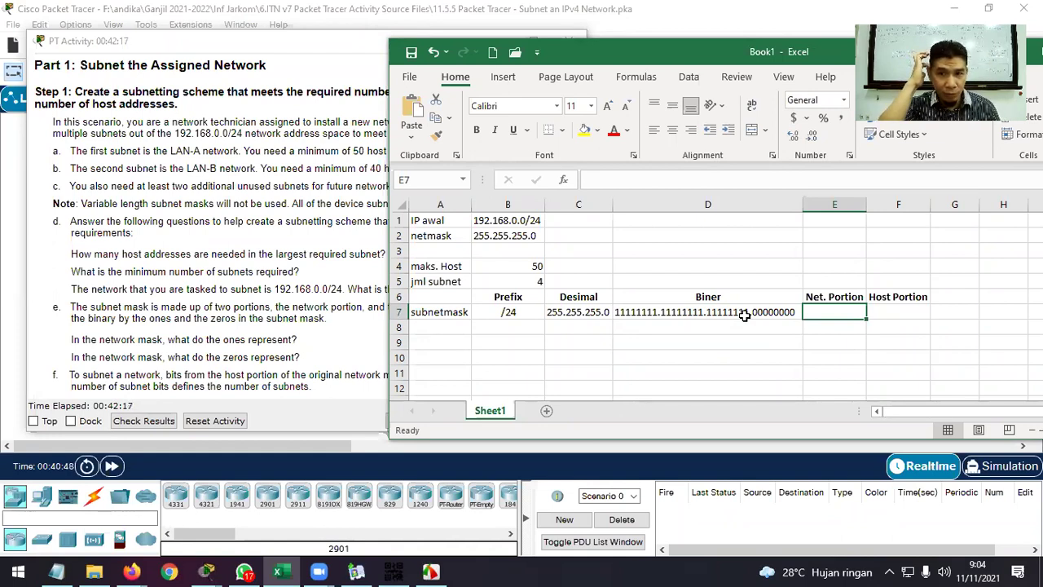
pyautogui.click(901, 316)
# Enter Net. Portion 24 in E7 and Host Portion 8 in F7.
pyautogui.click(778, 317)
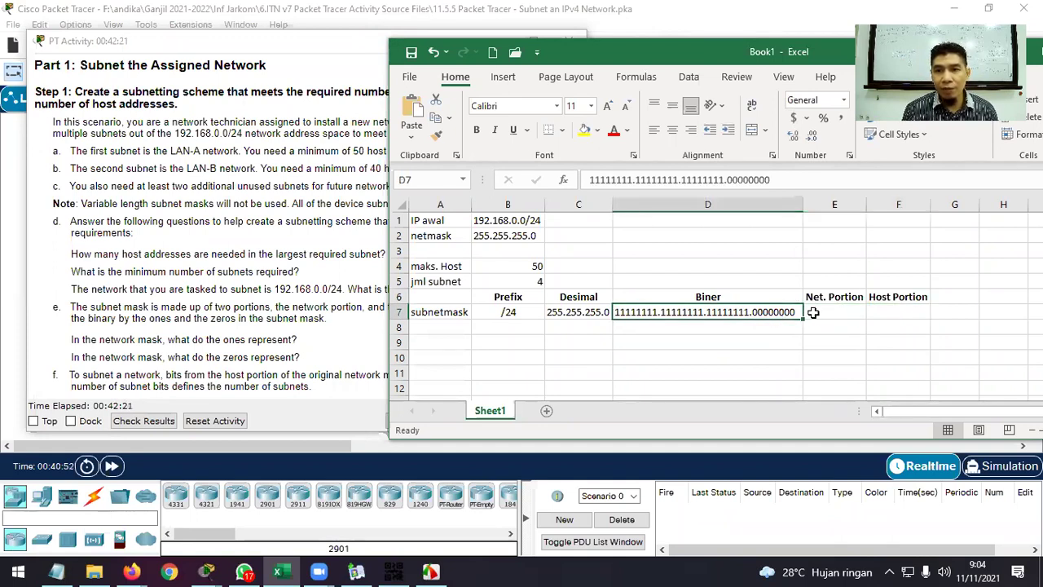
pyautogui.click(822, 311)
pyautogui.write('24')
pyautogui.press('Tab')
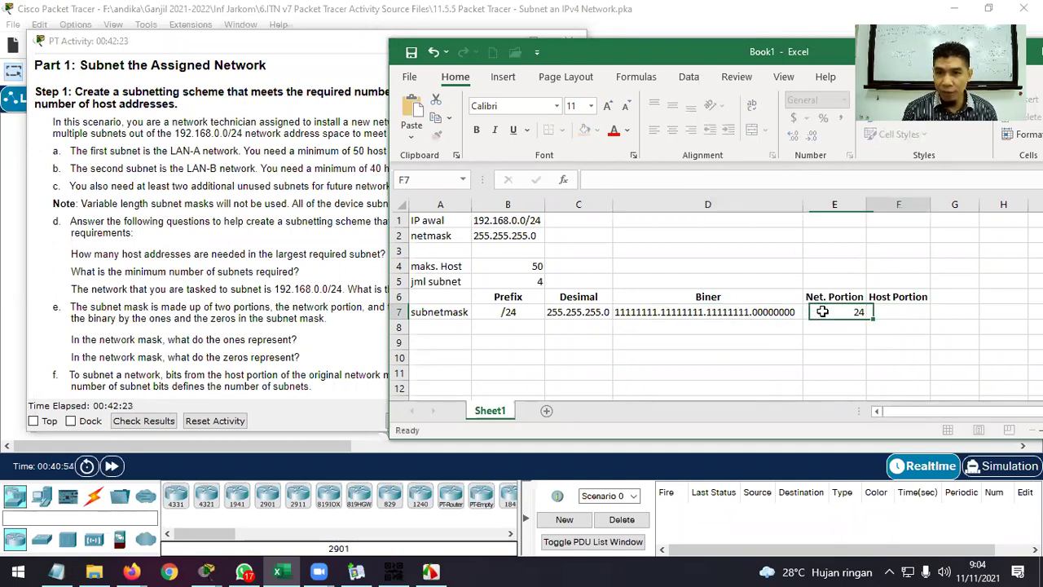
pyautogui.write('8')
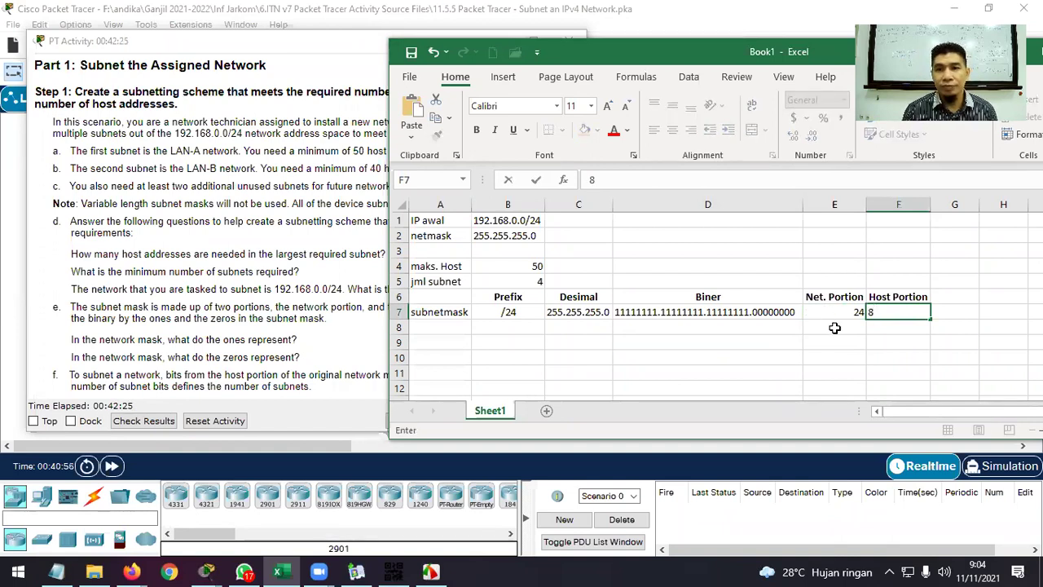
pyautogui.click(841, 347)
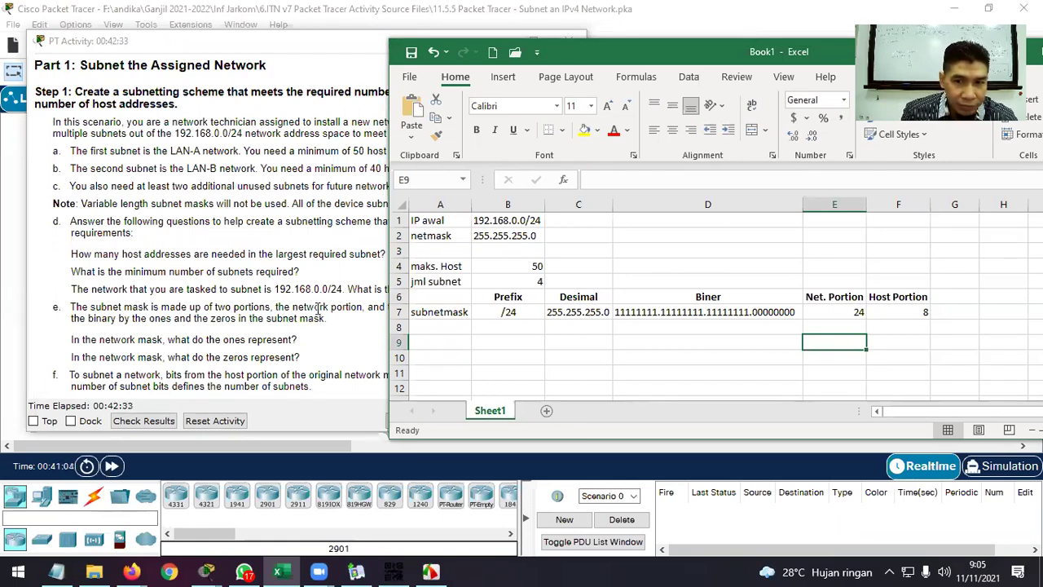
# Recheck the binary mask in D7, then highlight the question about what the zeros represent.
pyautogui.click(749, 314)
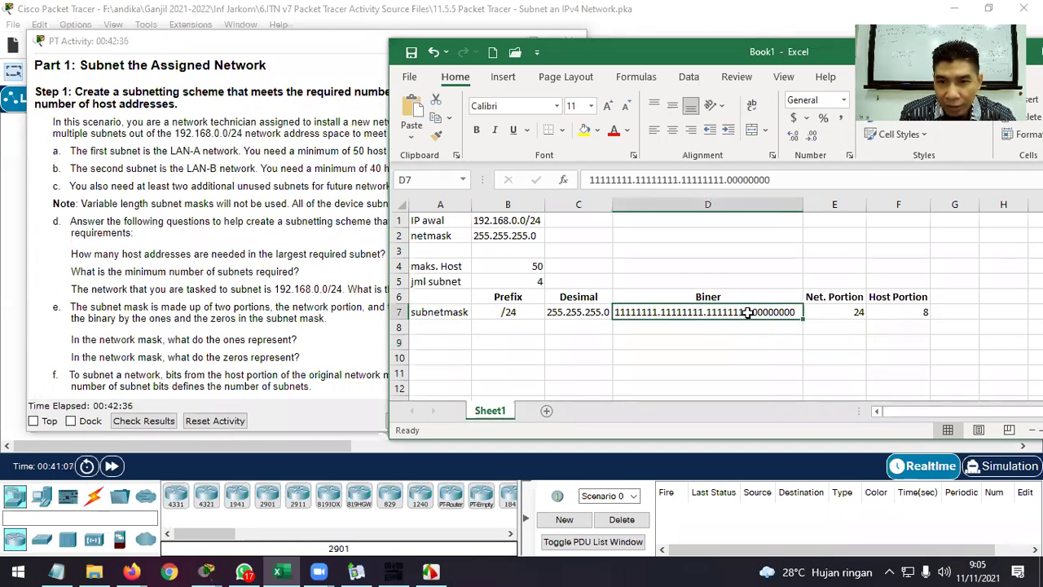
pyautogui.click(722, 181)
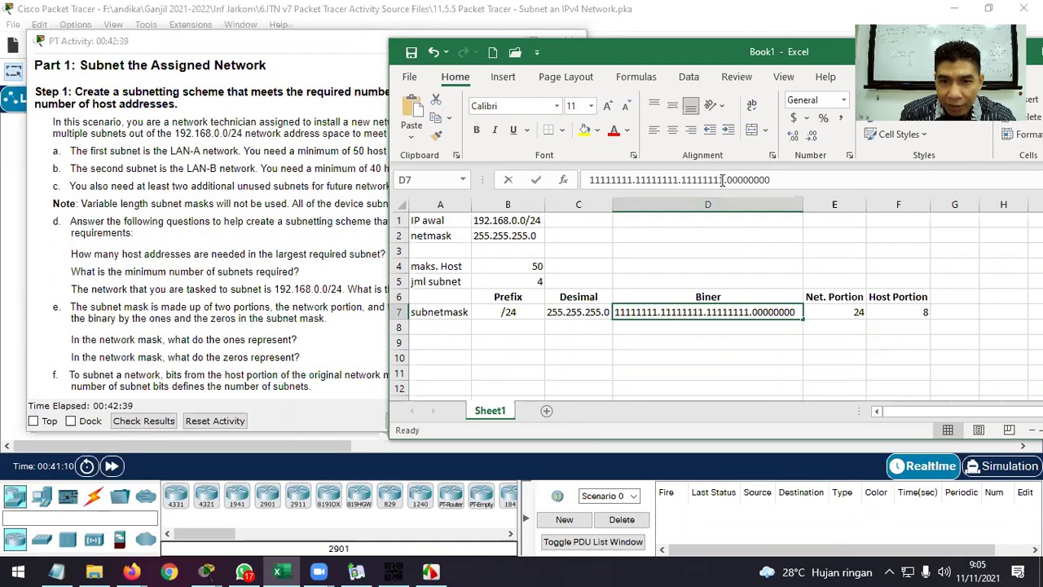
pyautogui.moveTo(723, 180); pyautogui.dragTo(592, 180)
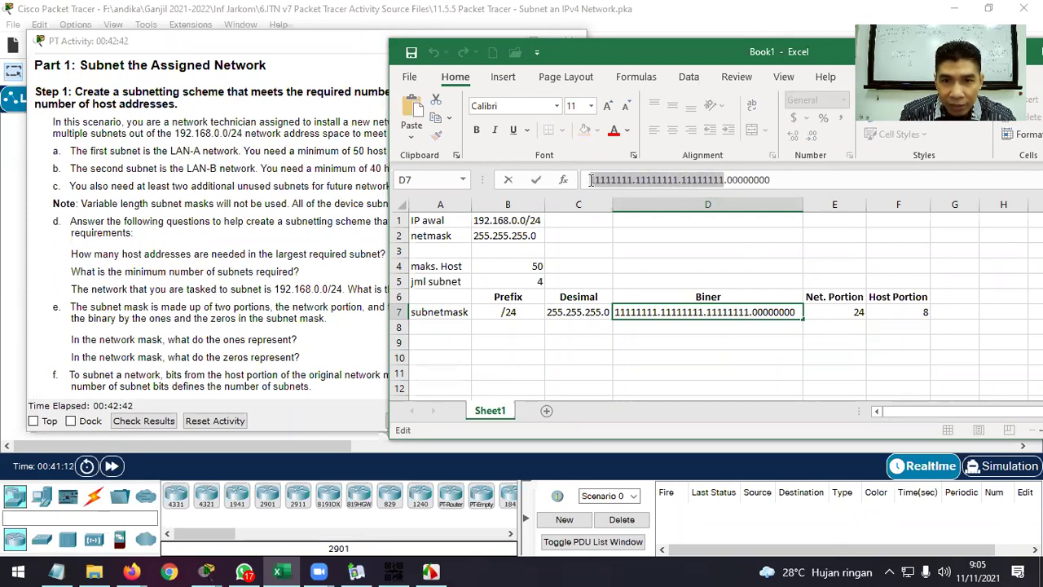
pyautogui.click(832, 301)
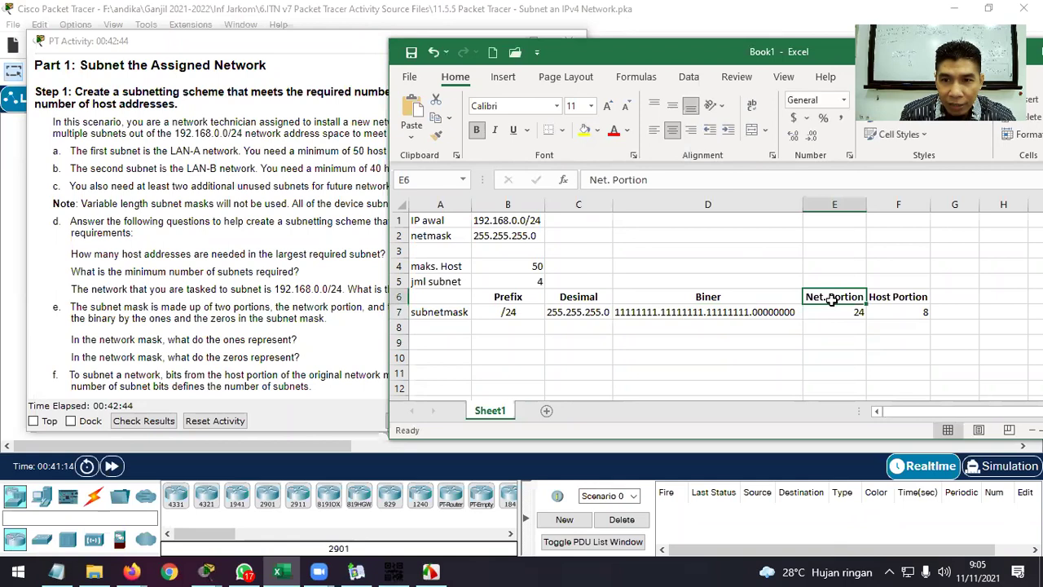
pyautogui.click(783, 313)
pyautogui.moveTo(300, 358); pyautogui.dragTo(73, 359)
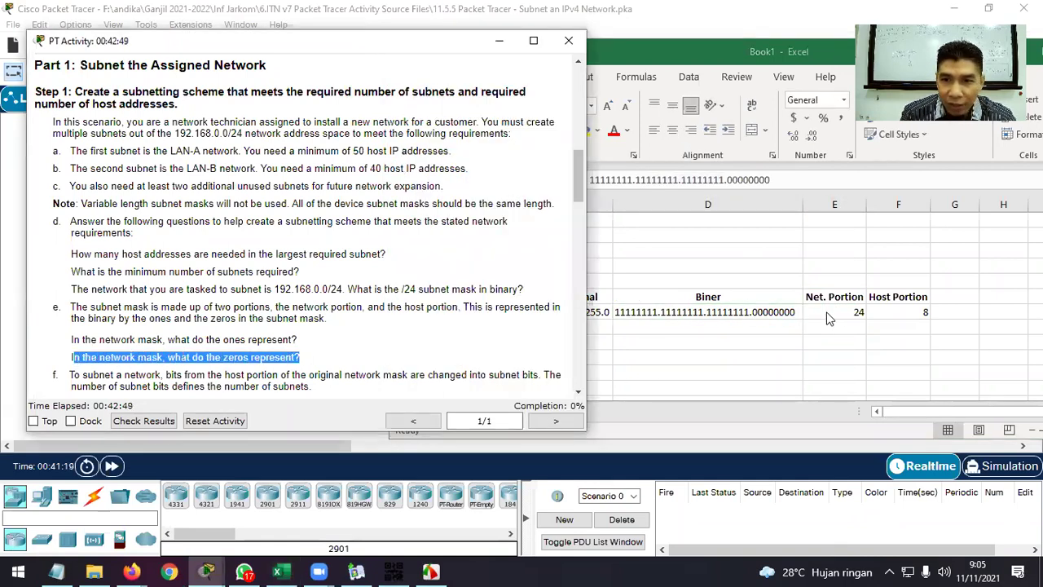
# Scroll the activity instructions down to the Hint and /25 mask example, then return to the Excel table.
pyautogui.click(882, 313)
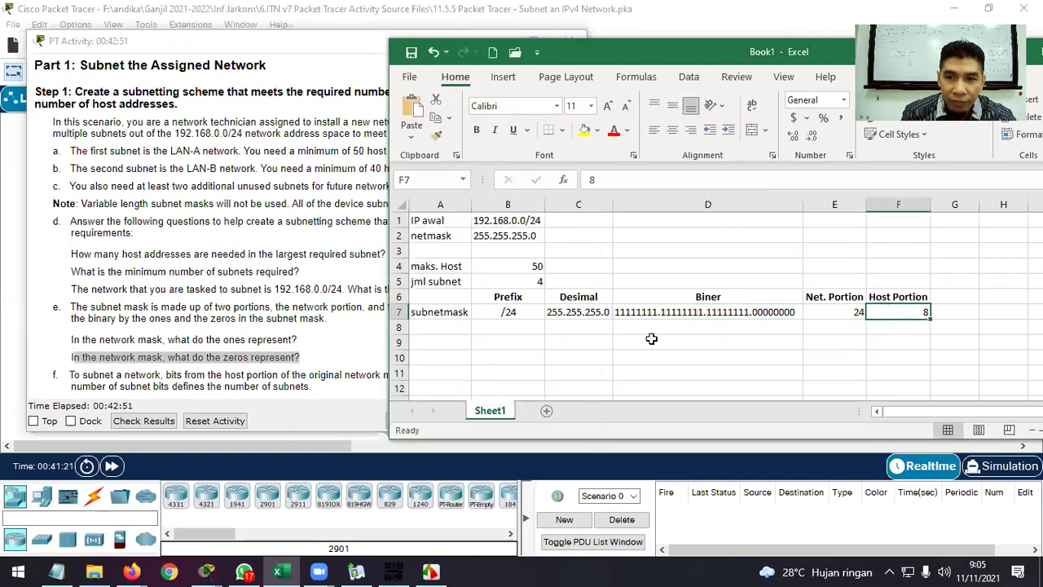
pyautogui.click(346, 355)
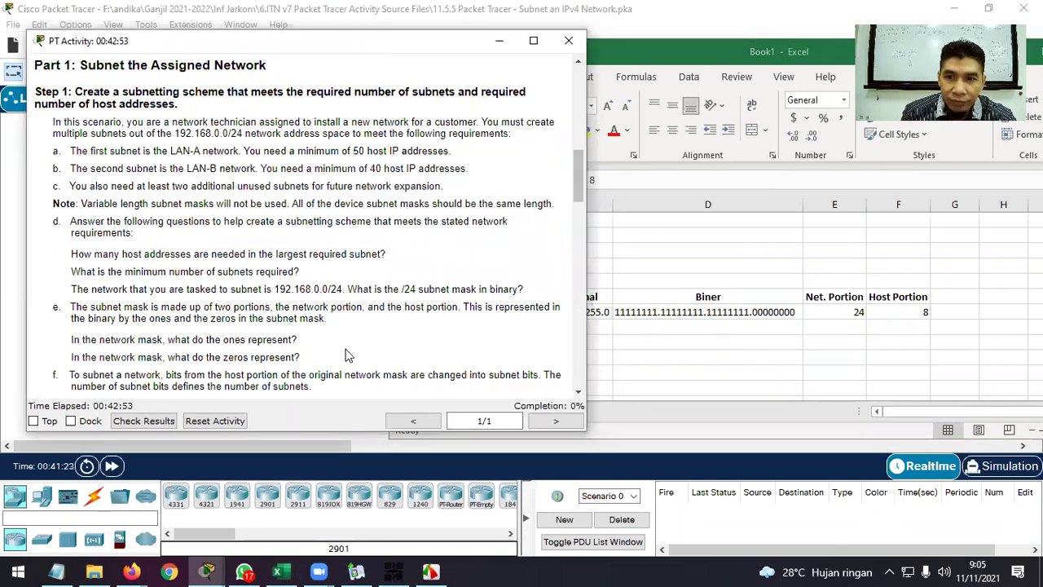
pyautogui.scroll(-3, 434, 308)
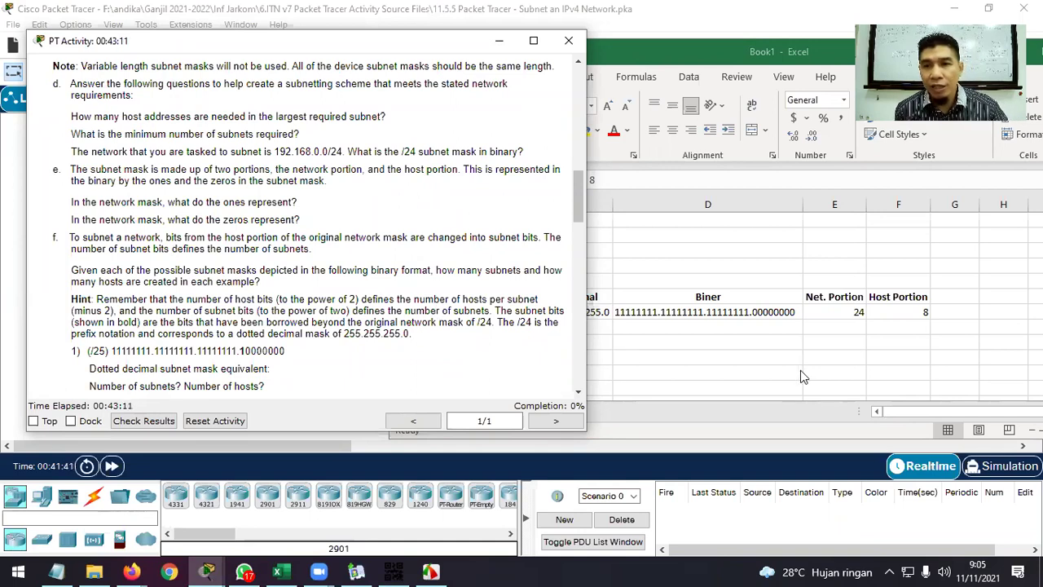
pyautogui.click(962, 296)
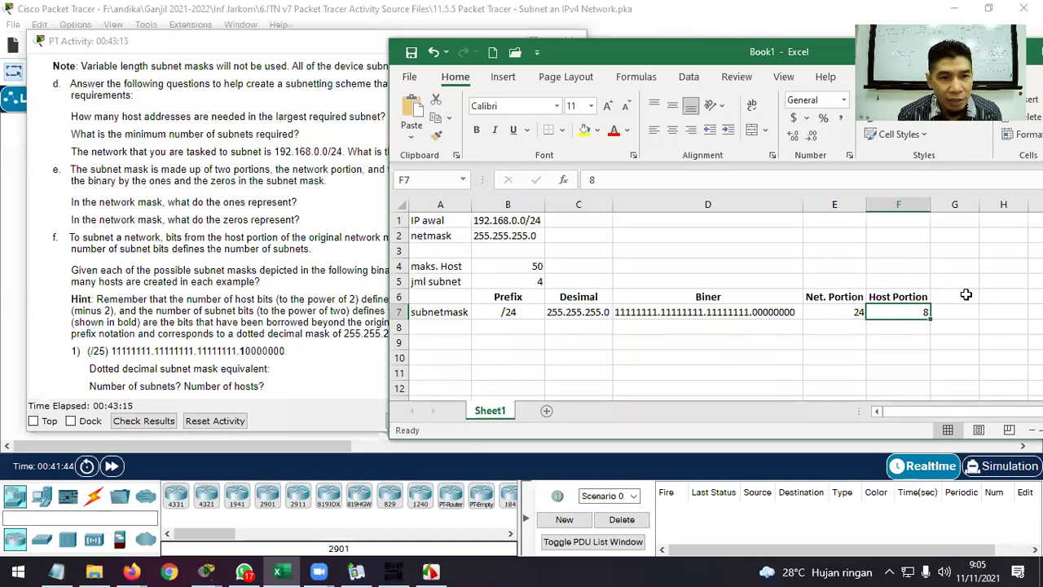
# Add headers 'Jml Subnet' in G6 and 'Jml Host' in H6, autofitting column G.
pyautogui.click(966, 295)
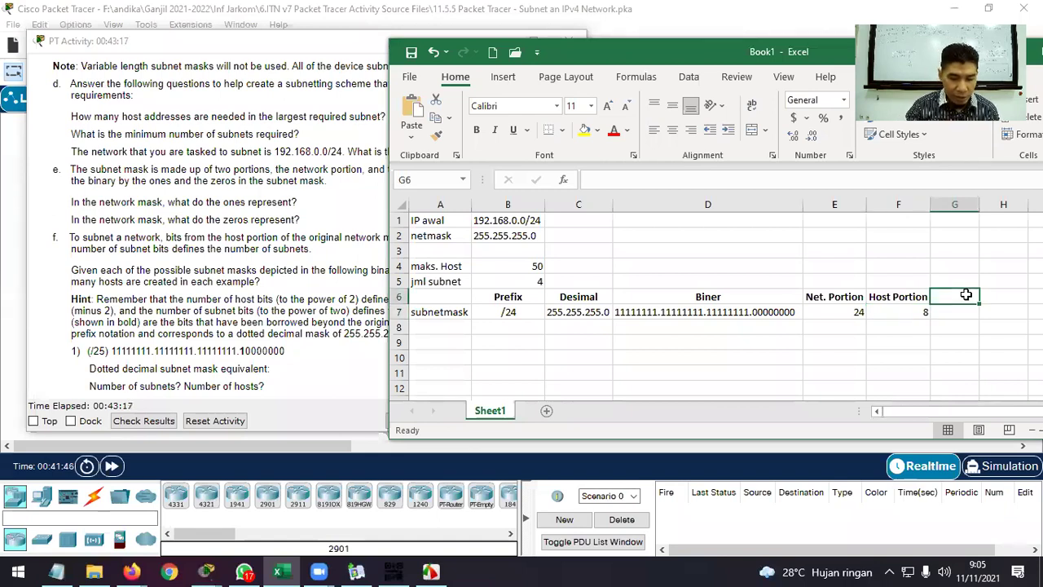
pyautogui.write('Jum')
pyautogui.press('BackSpace')
pyautogui.press('BackSpace')
pyautogui.press('BackSpace')
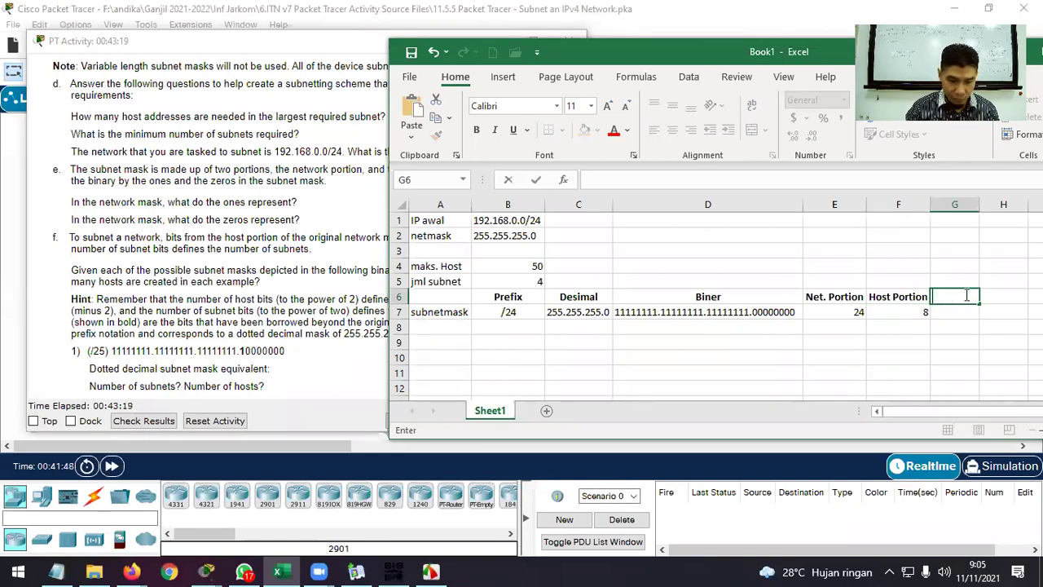
pyautogui.write('Jml')
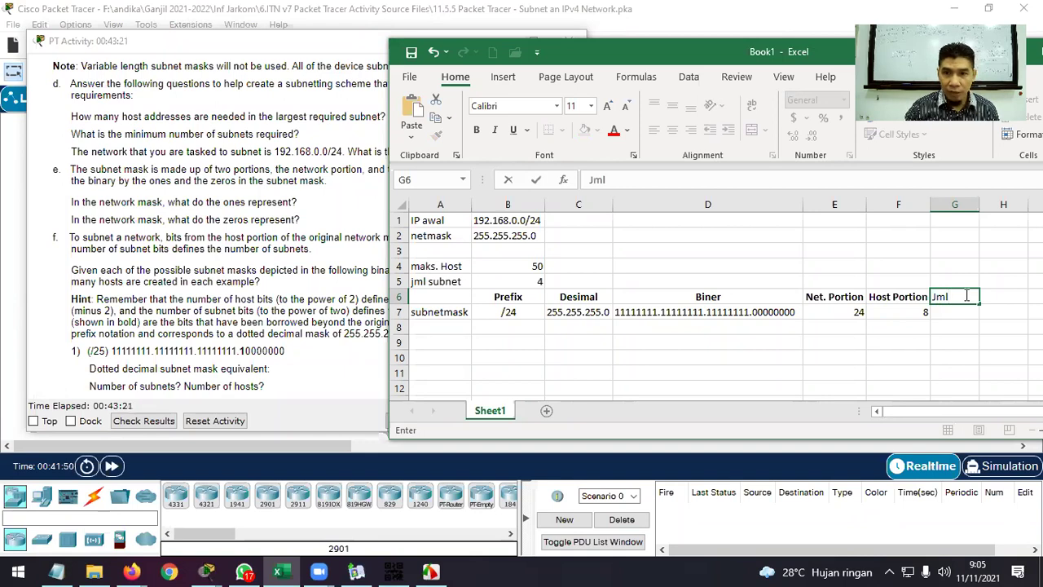
pyautogui.write(' Subnet')
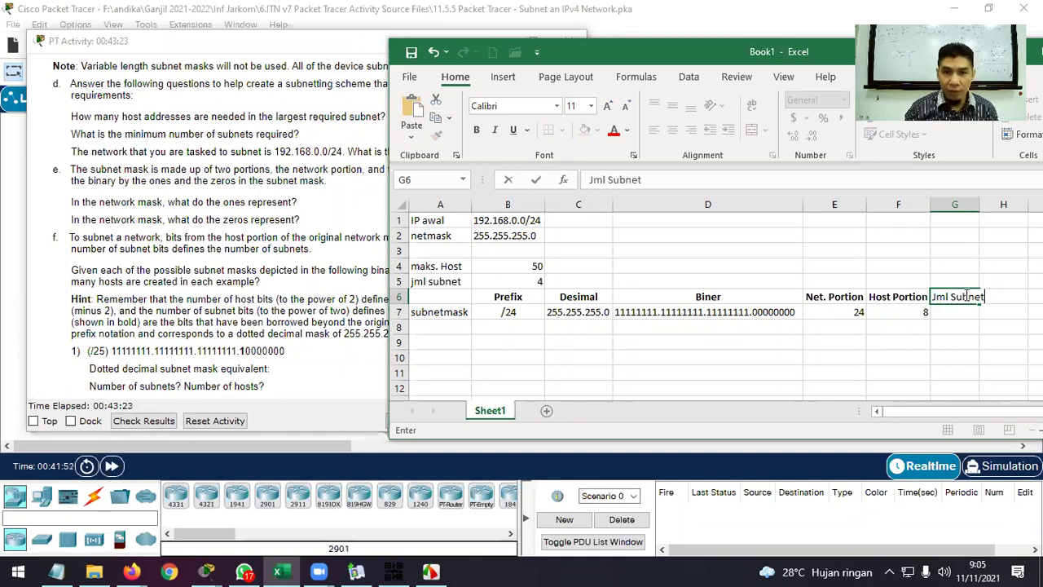
pyautogui.press('Tab')
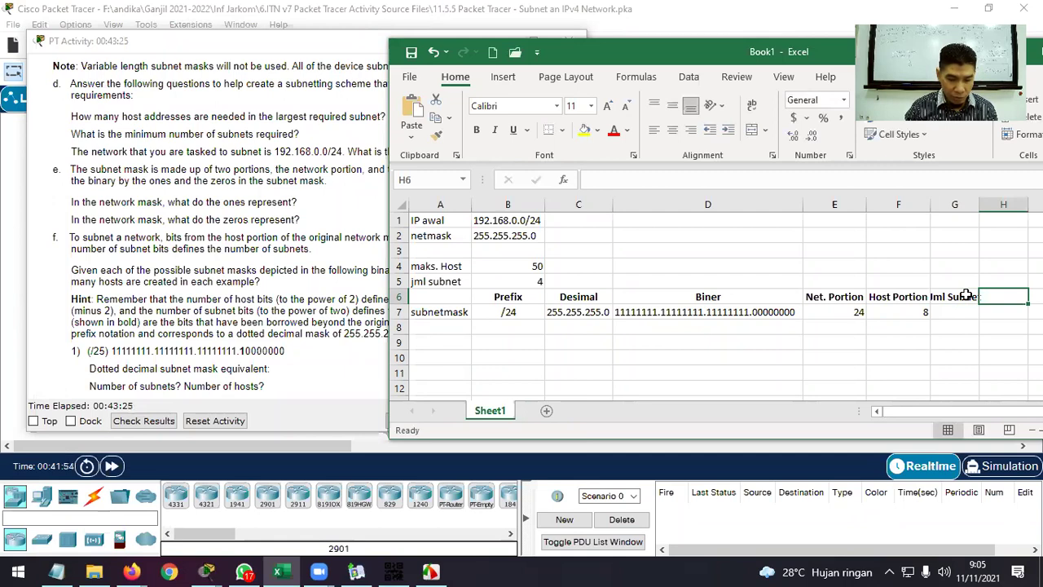
pyautogui.write('jumlah')
pyautogui.press('BackSpace')
pyautogui.press('BackSpace')
pyautogui.press('BackSpace')
pyautogui.press('BackSpace')
pyautogui.press('BackSpace')
pyautogui.press('BackSpace')
pyautogui.write('Jm')
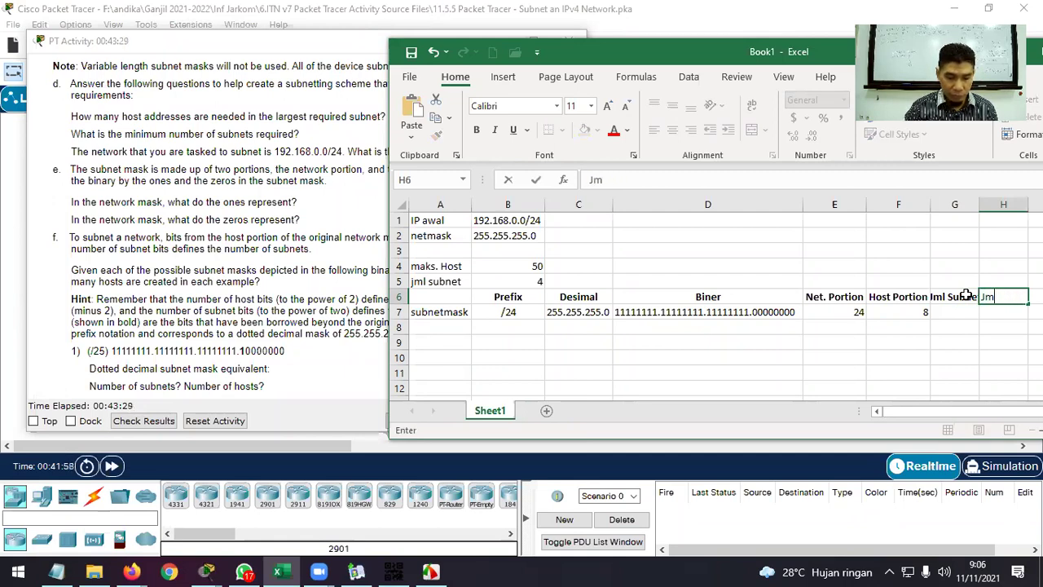
pyautogui.write('l Host')
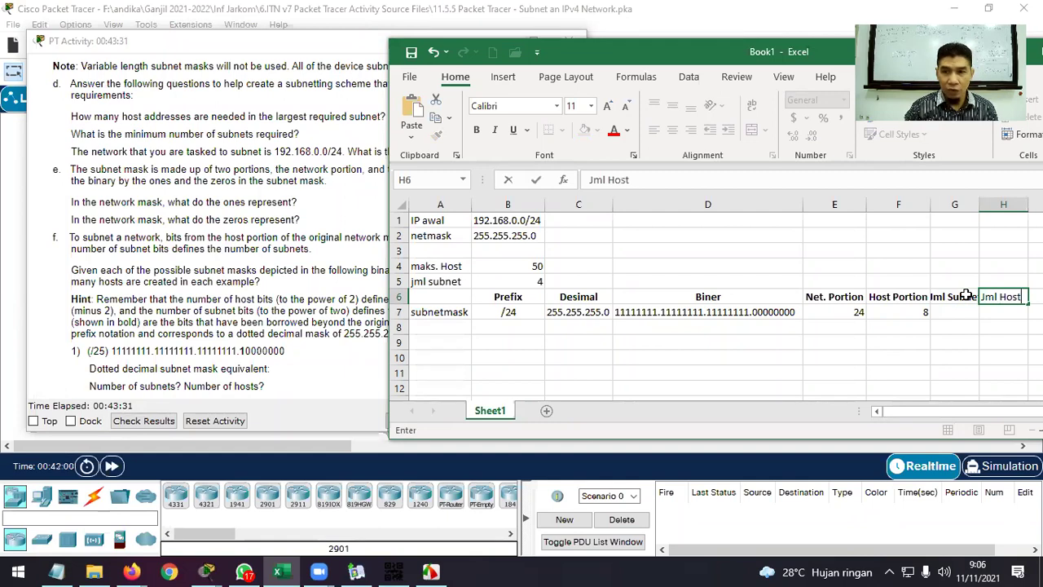
pyautogui.press('Return')
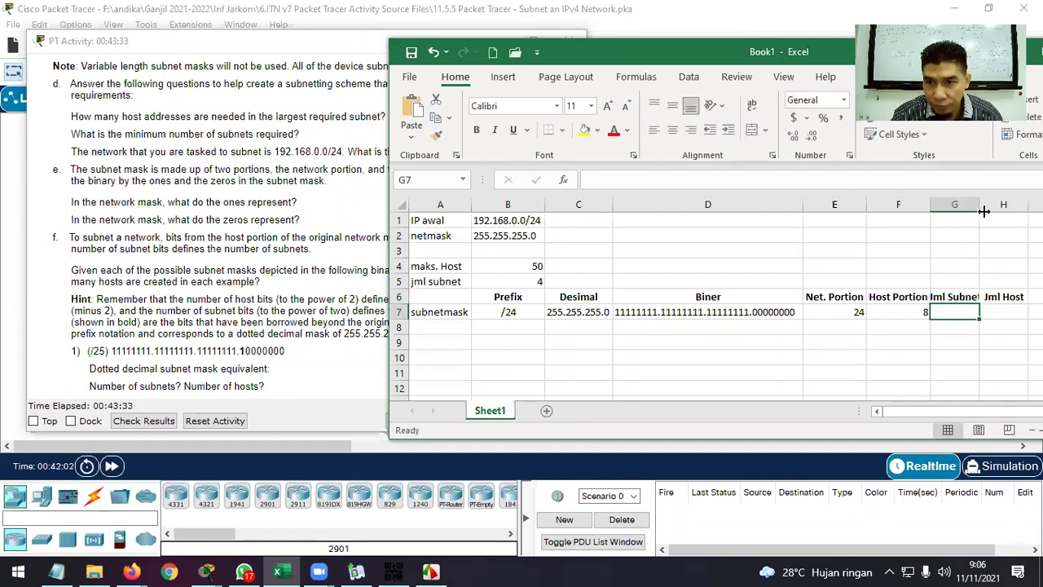
pyautogui.doubleClick(979, 203)
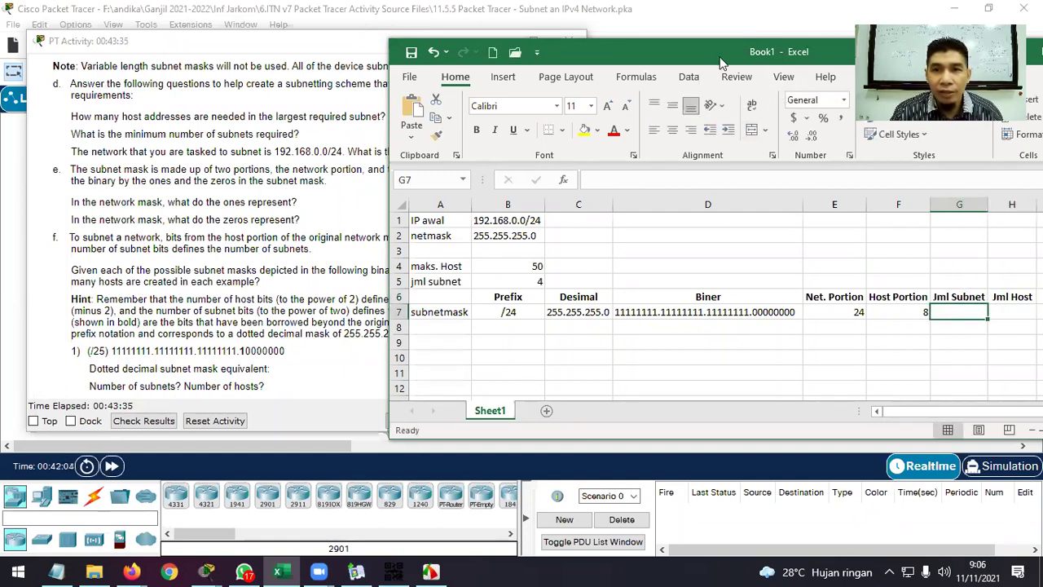
pyautogui.moveTo(594, 61); pyautogui.dragTo(466, 57)
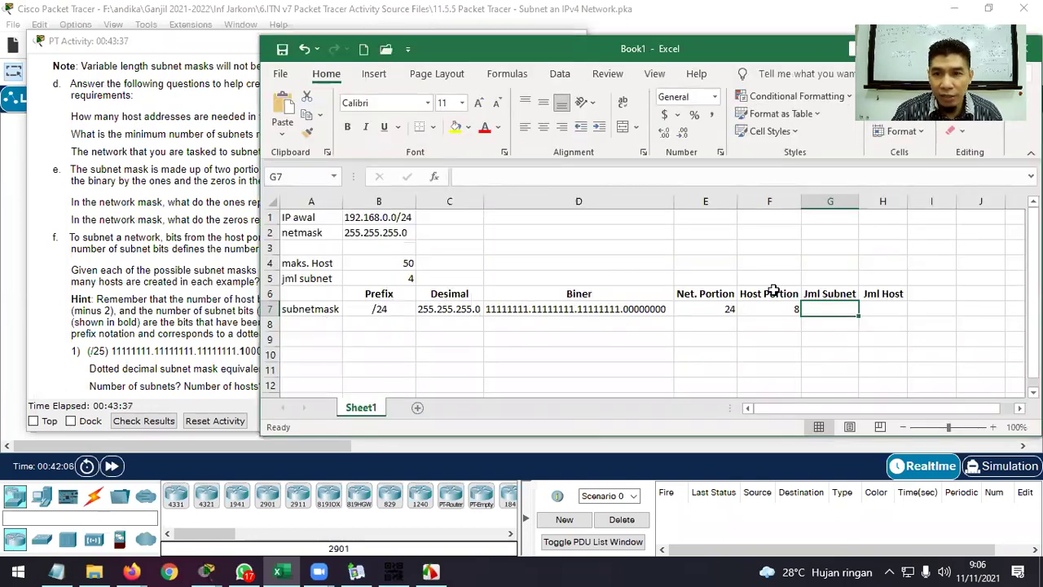
# Rename the E6 header to 'Net. Portions (n)' and widen column E to fit.
pyautogui.click(849, 295)
pyautogui.doubleClick(849, 295)
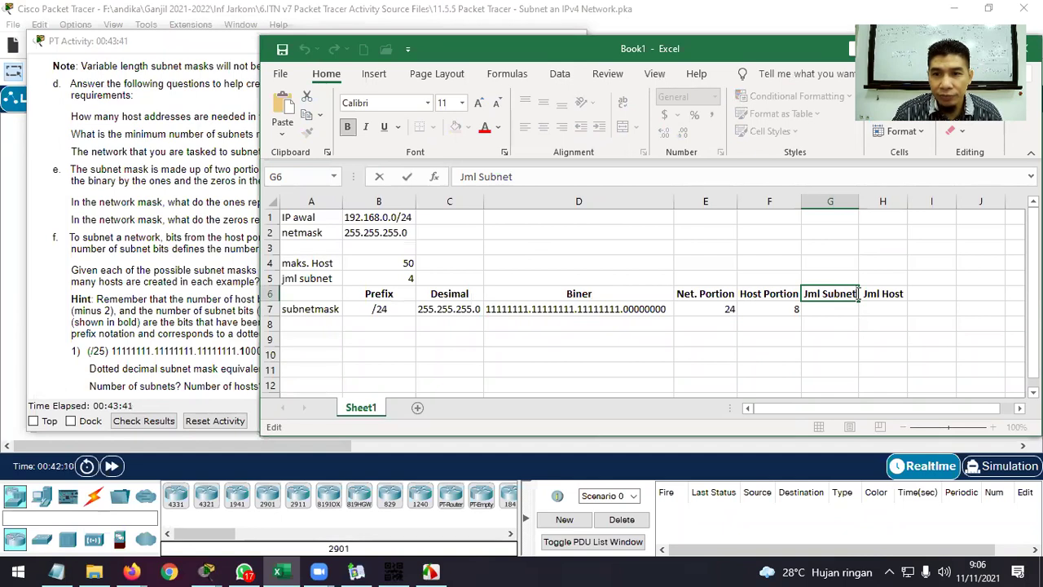
pyautogui.doubleClick(724, 296)
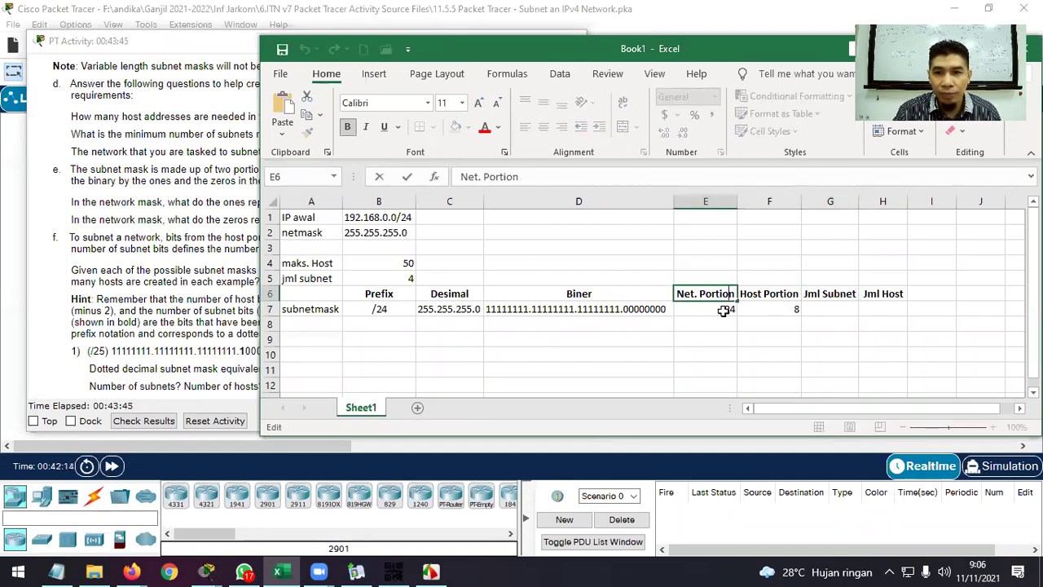
pyautogui.click(528, 176)
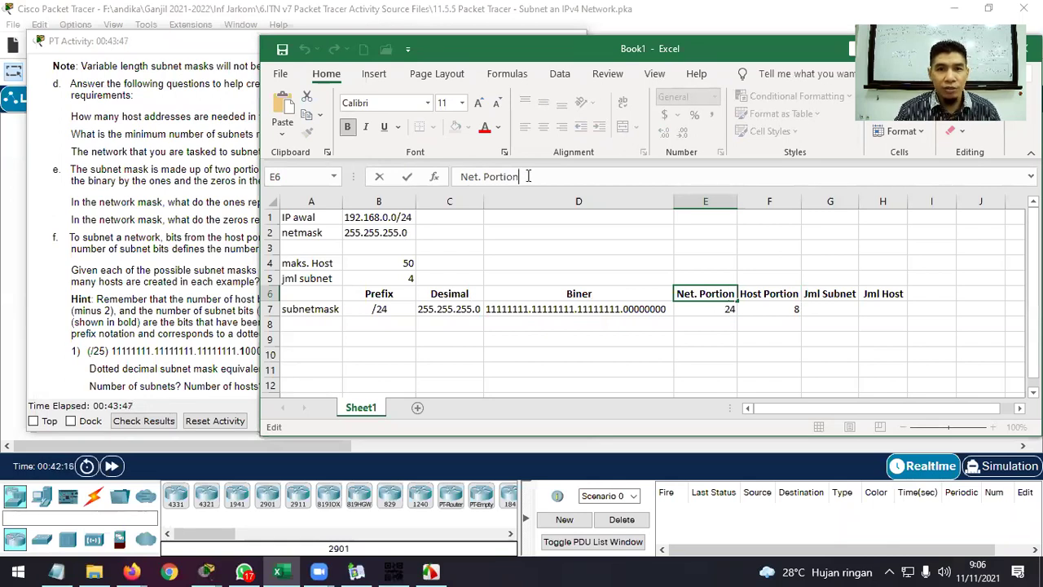
pyautogui.write('s (n)')
pyautogui.press('Return')
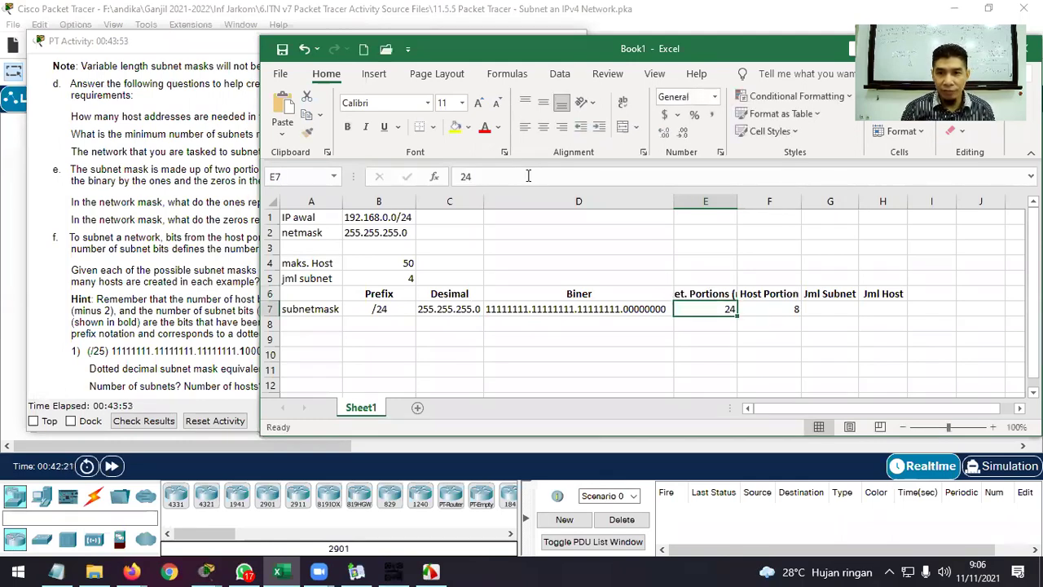
pyautogui.doubleClick(738, 202)
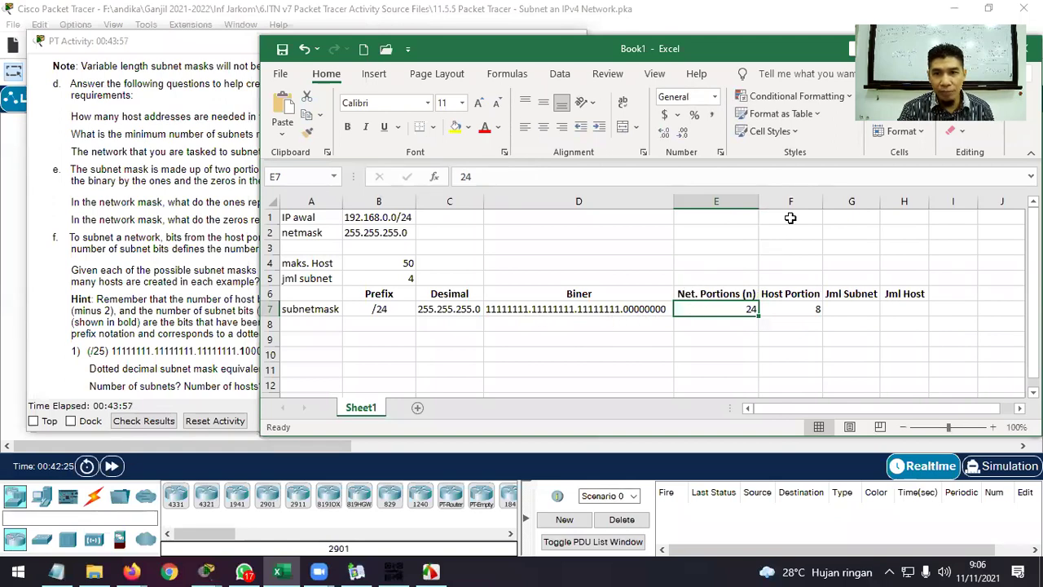
# Rename the F6 header to 'Host Portions (h)' and autofit column F.
pyautogui.click(808, 297)
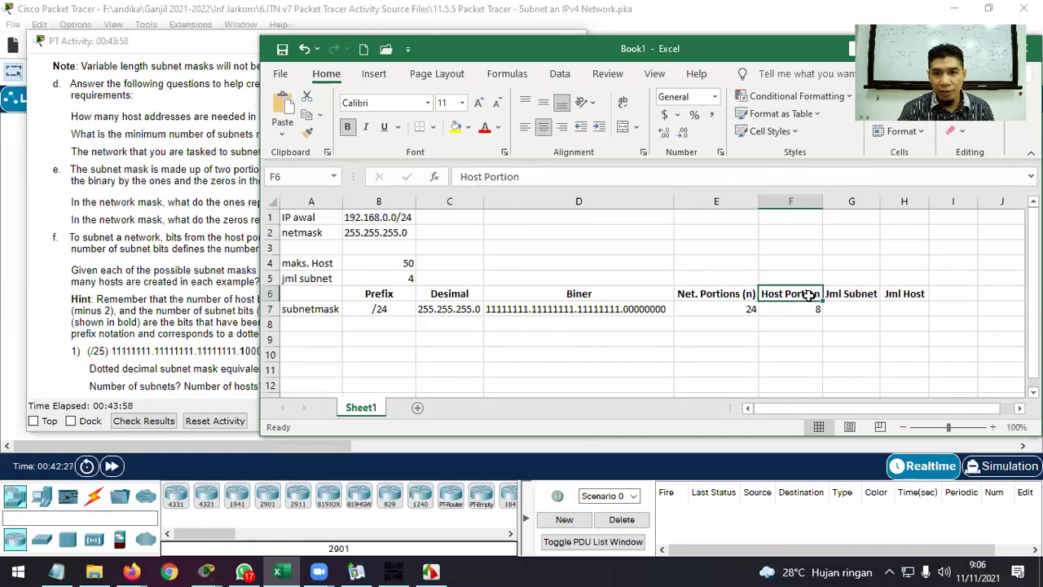
pyautogui.click(559, 176)
pyautogui.write('s')
pyautogui.write(' (')
pyautogui.write('n)')
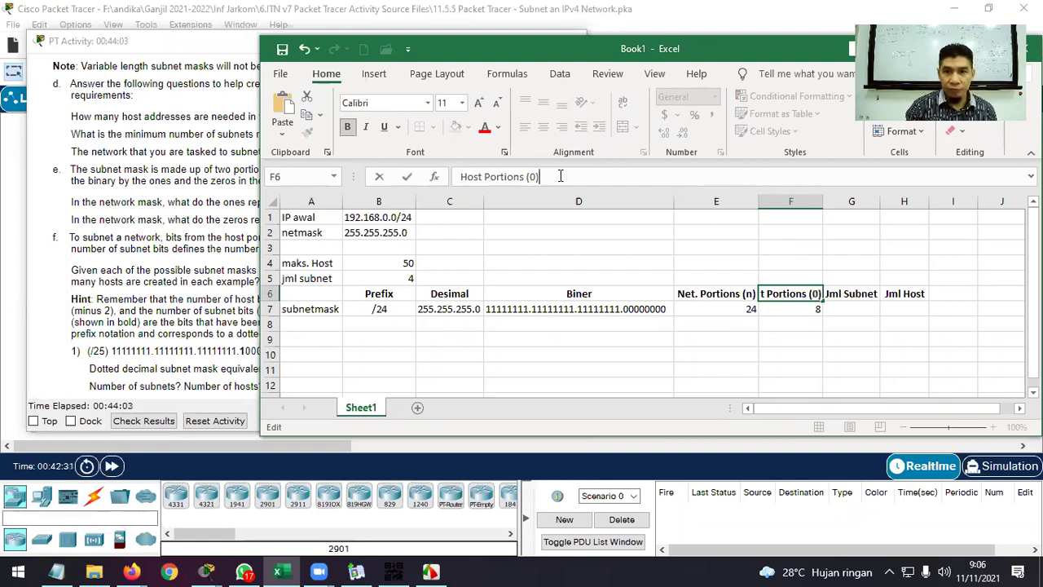
pyautogui.press('Return')
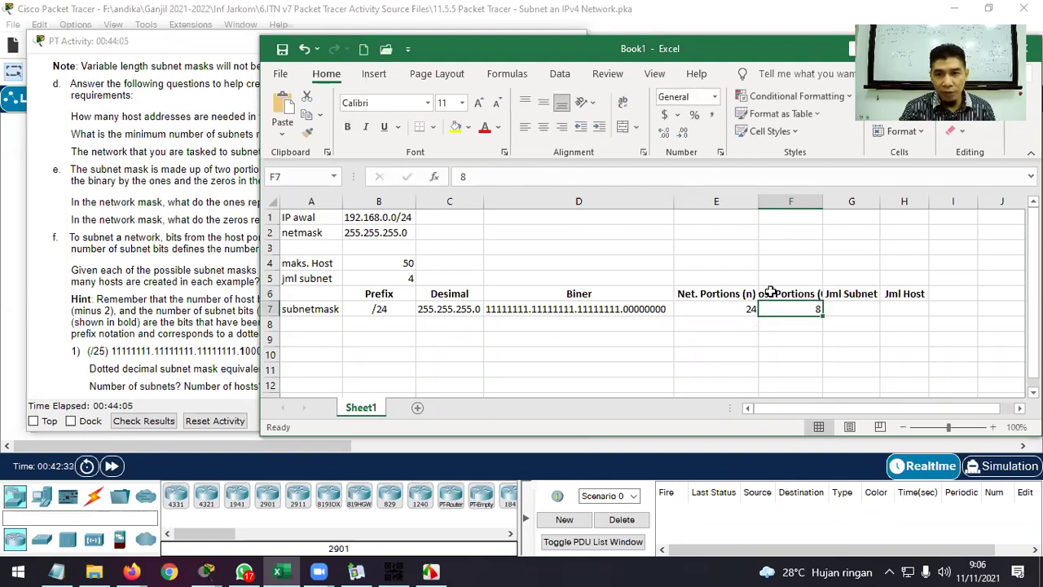
pyautogui.click(770, 293)
pyautogui.click(532, 176)
pyautogui.press('BackSpace')
pyautogui.write('h')
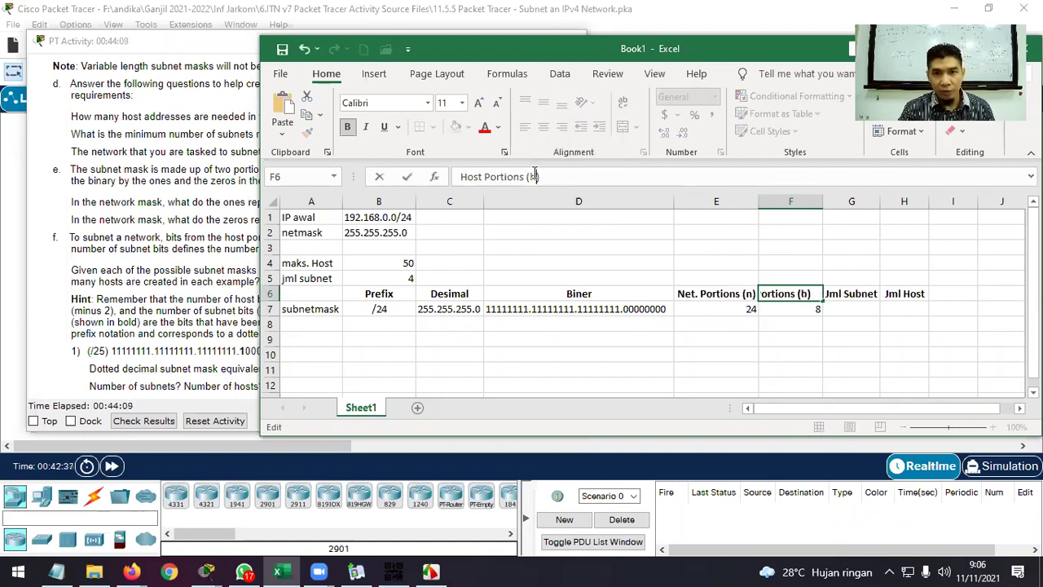
pyautogui.press('Return')
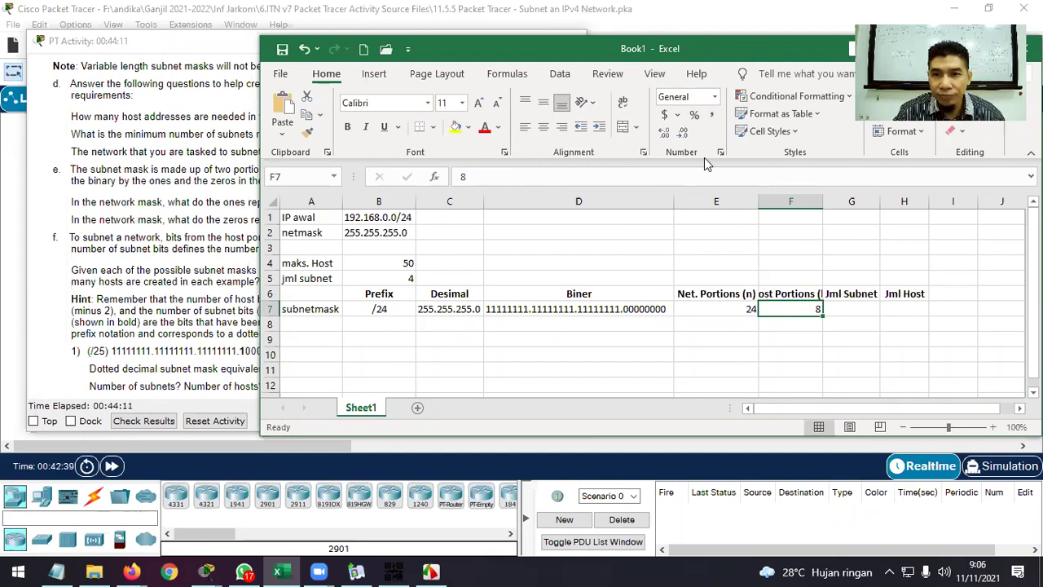
pyautogui.doubleClick(823, 201)
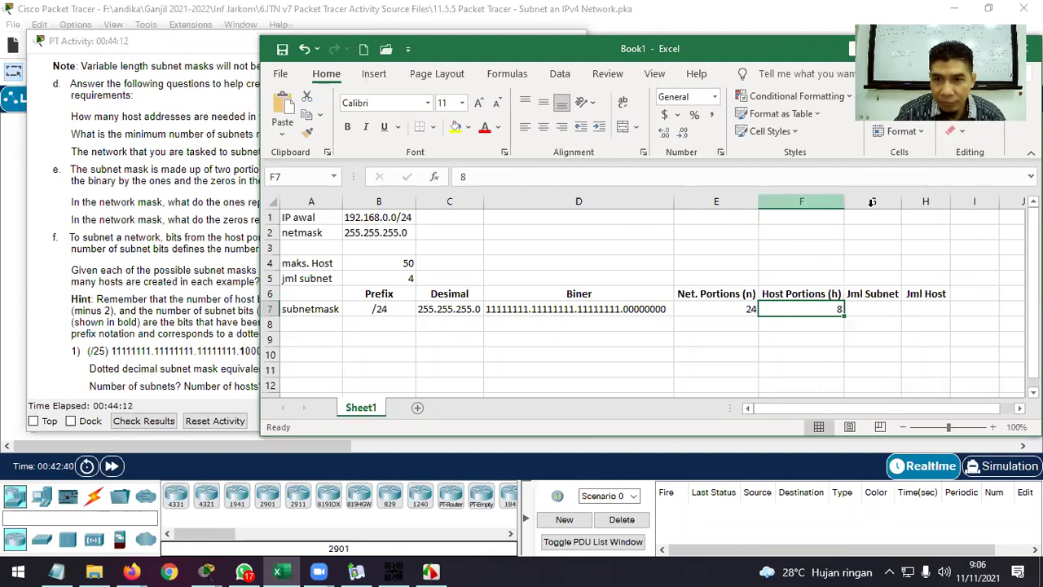
pyautogui.click(892, 297)
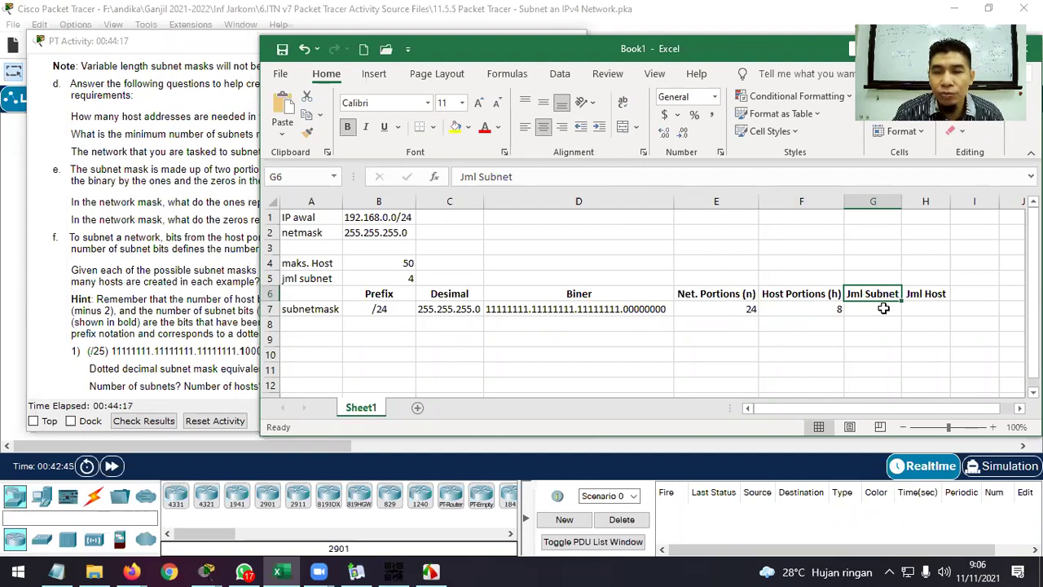
# Enter 2^n in G7 under Jml Subnet and 2^h in H7 under Jml Host.
pyautogui.click(883, 308)
pyautogui.write('2')
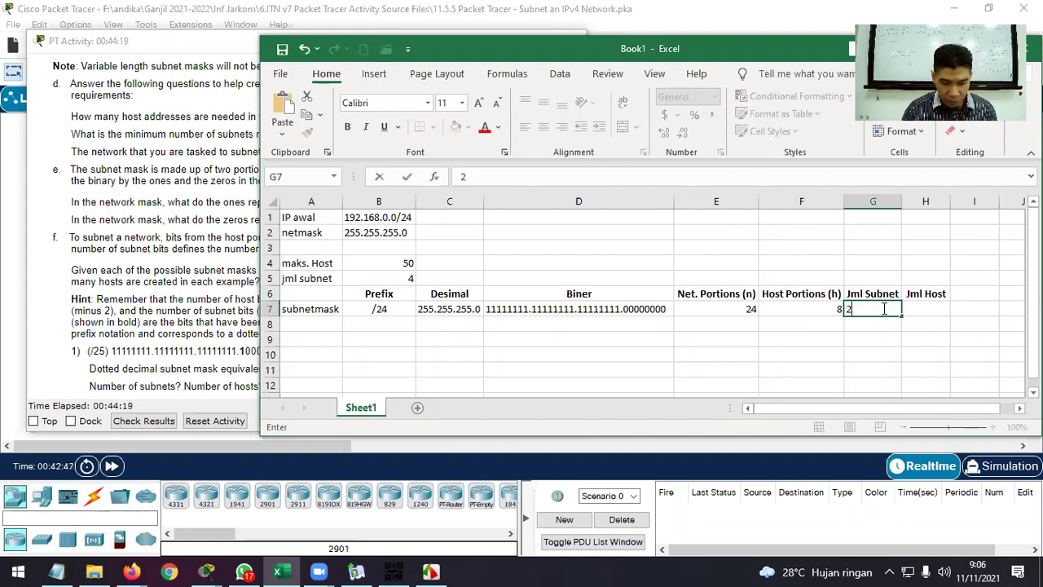
pyautogui.write('^n')
pyautogui.press('Return')
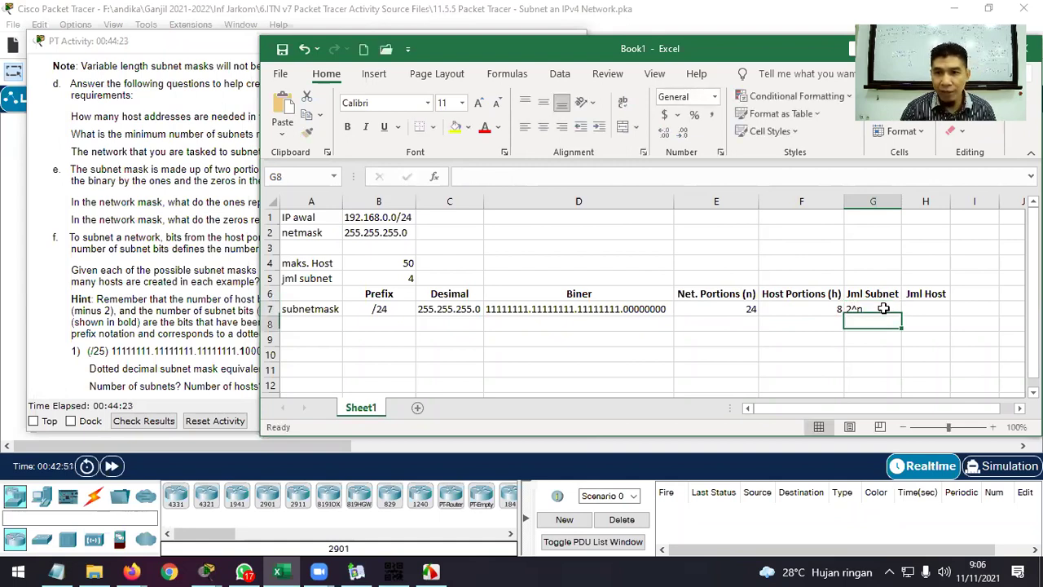
pyautogui.press('Up')
pyautogui.press('Right')
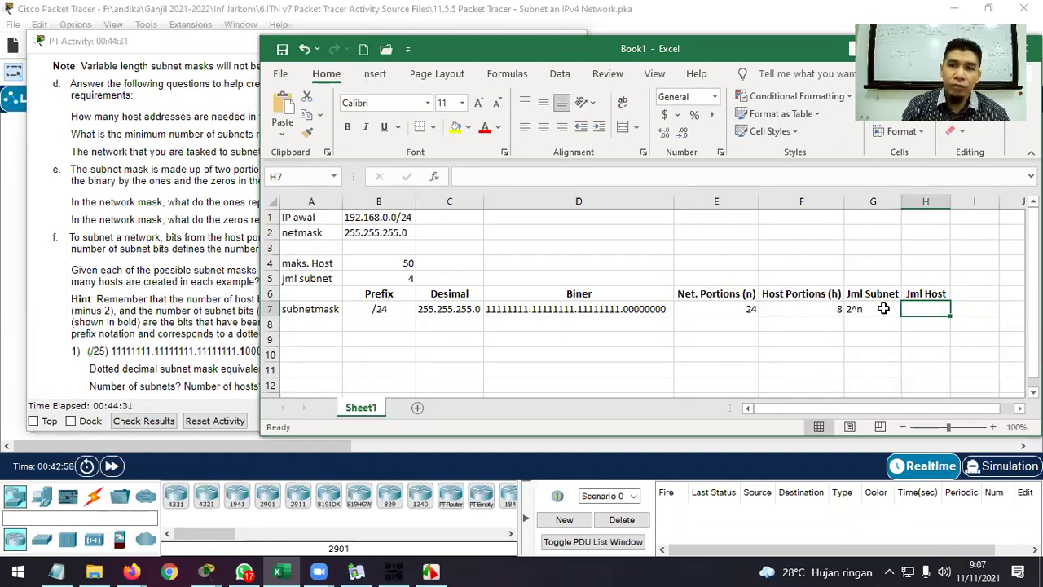
pyautogui.write('2')
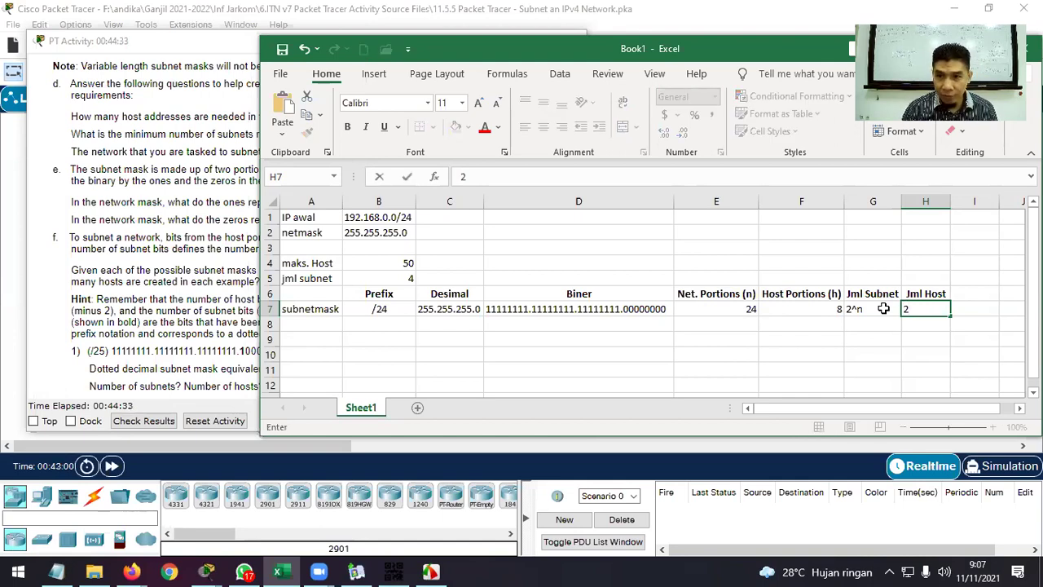
pyautogui.write('^h')
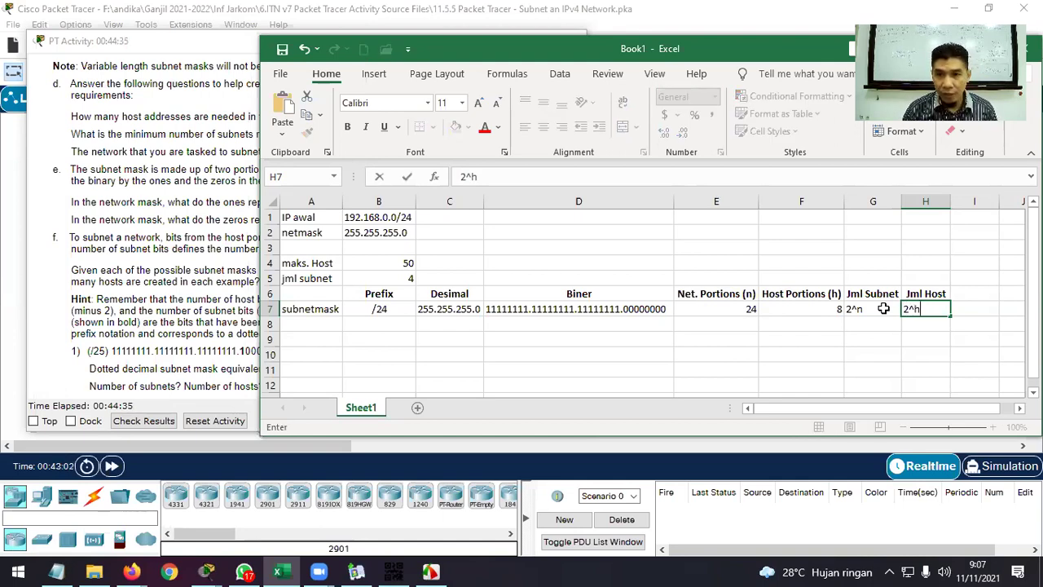
pyautogui.hotkey('ctrl', 'Return')
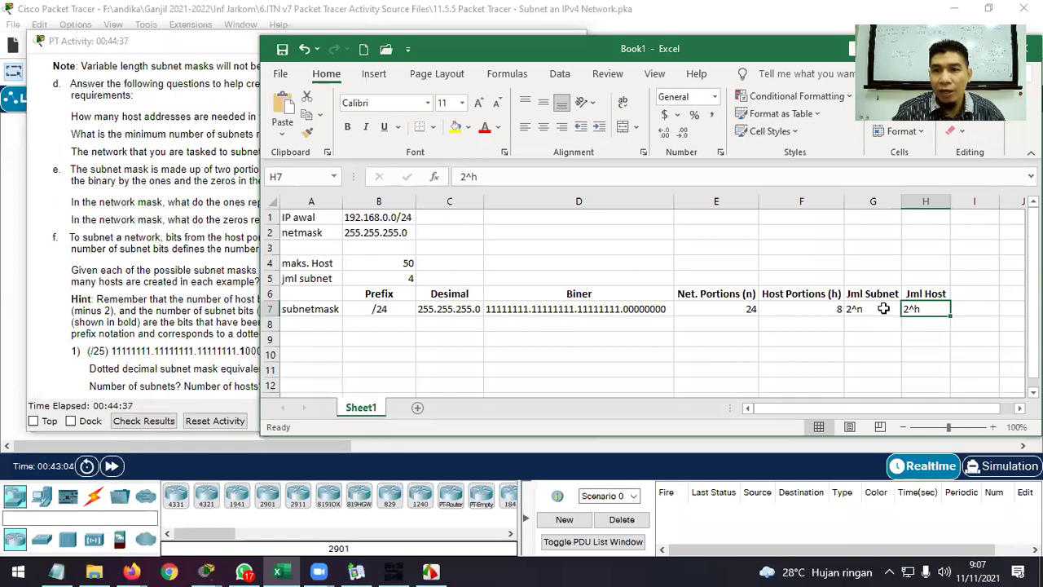
pyautogui.click(971, 295)
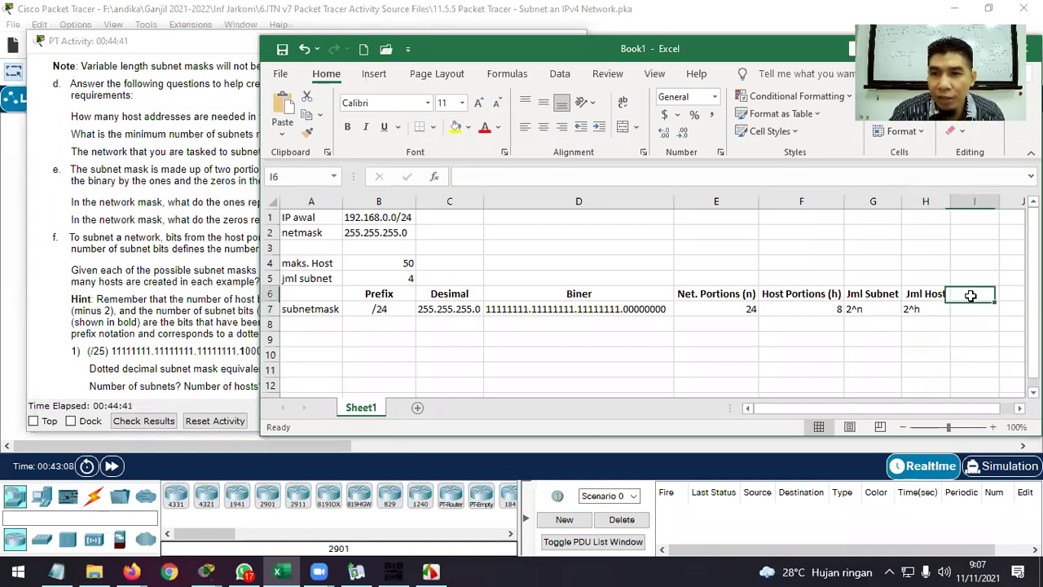
# Add the heading 'Jlm usable host' in I6, autofit column I, and widen the Excel window.
pyautogui.write('jml')
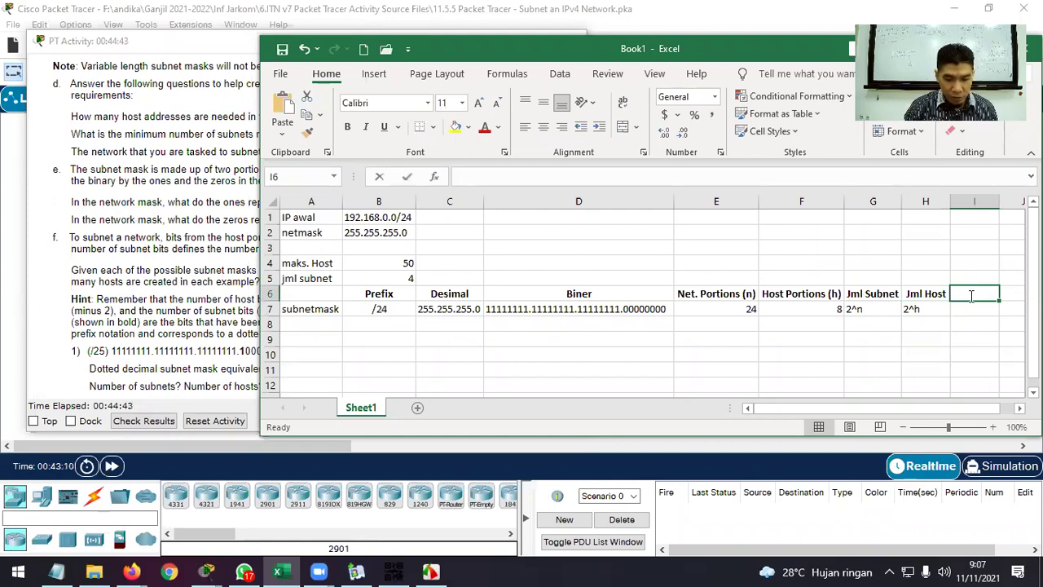
pyautogui.press('BackSpace')
pyautogui.press('BackSpace')
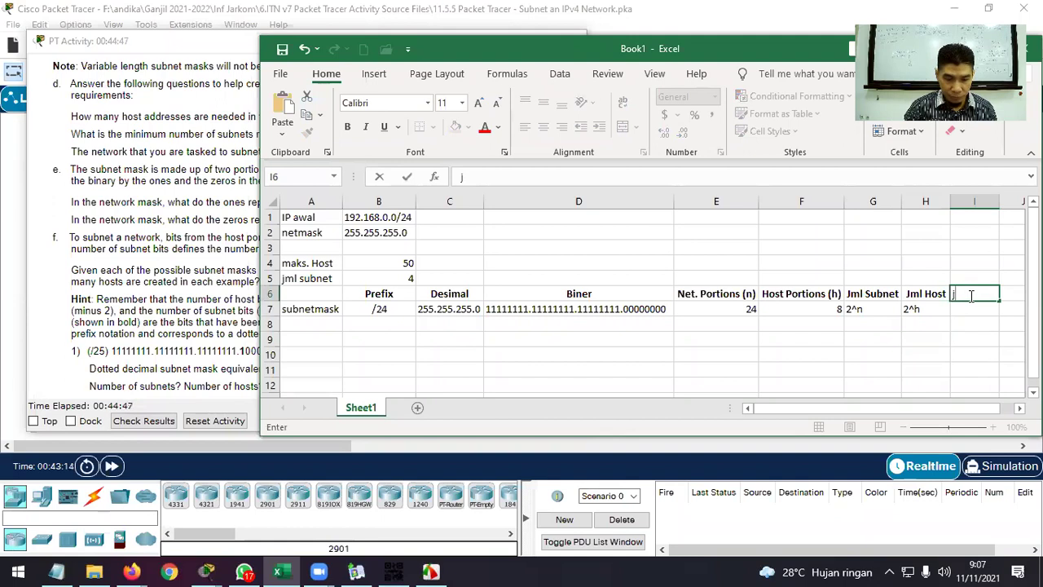
pyautogui.write('Jlm u')
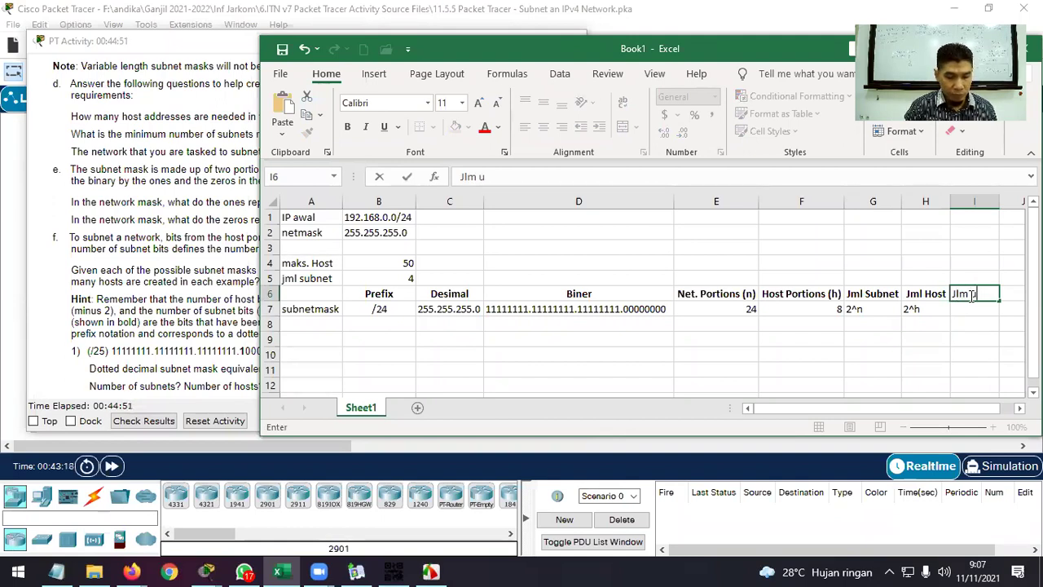
pyautogui.write('sable hpo')
pyautogui.press('BackSpace')
pyautogui.press('BackSpace')
pyautogui.write('os')
pyautogui.press('Return')
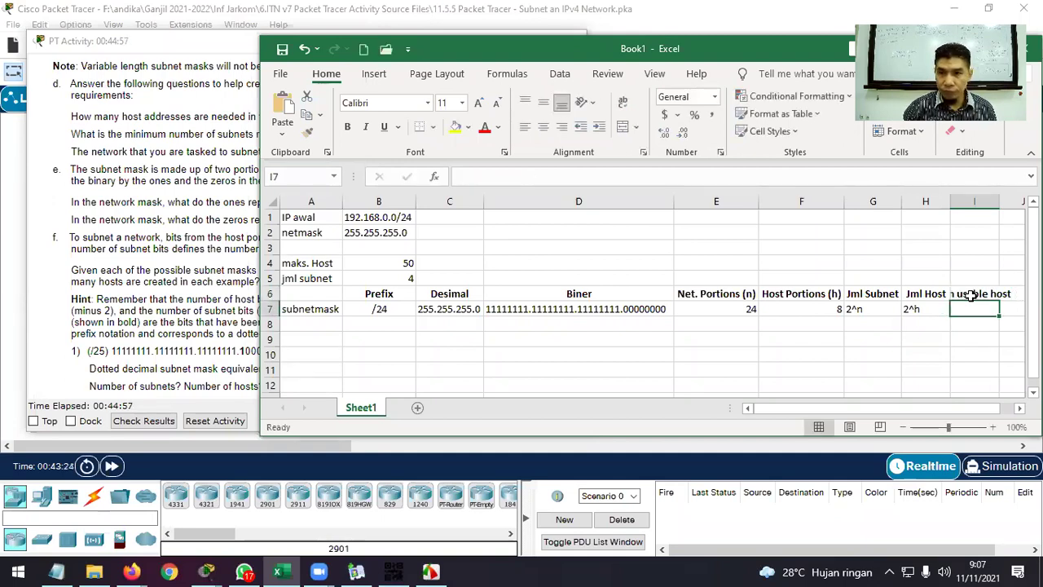
pyautogui.doubleClick(1000, 201)
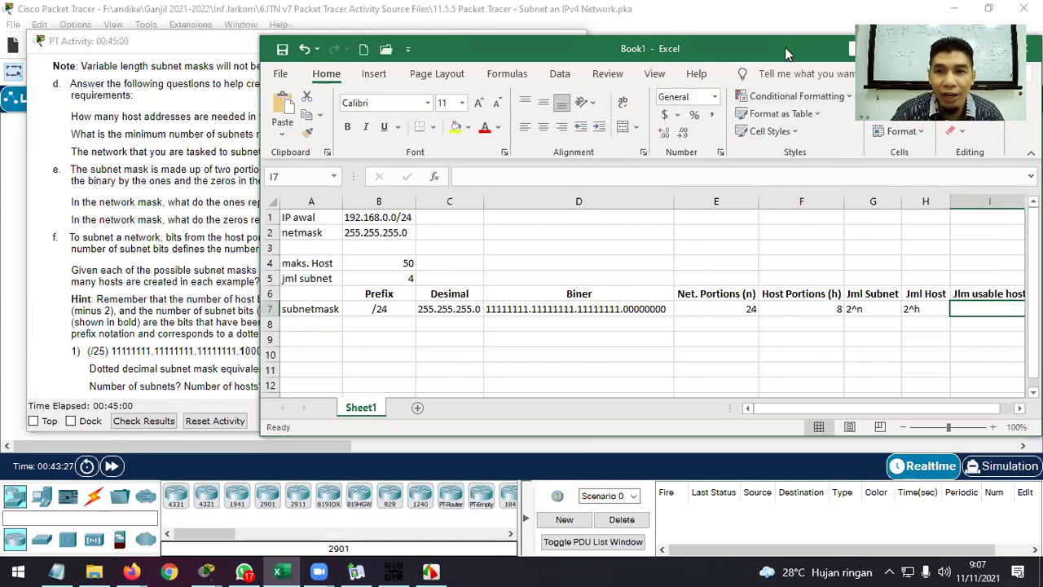
pyautogui.moveTo(785, 48); pyautogui.dragTo(647, 47)
pyautogui.moveTo(907, 311); pyautogui.dragTo(991, 311)
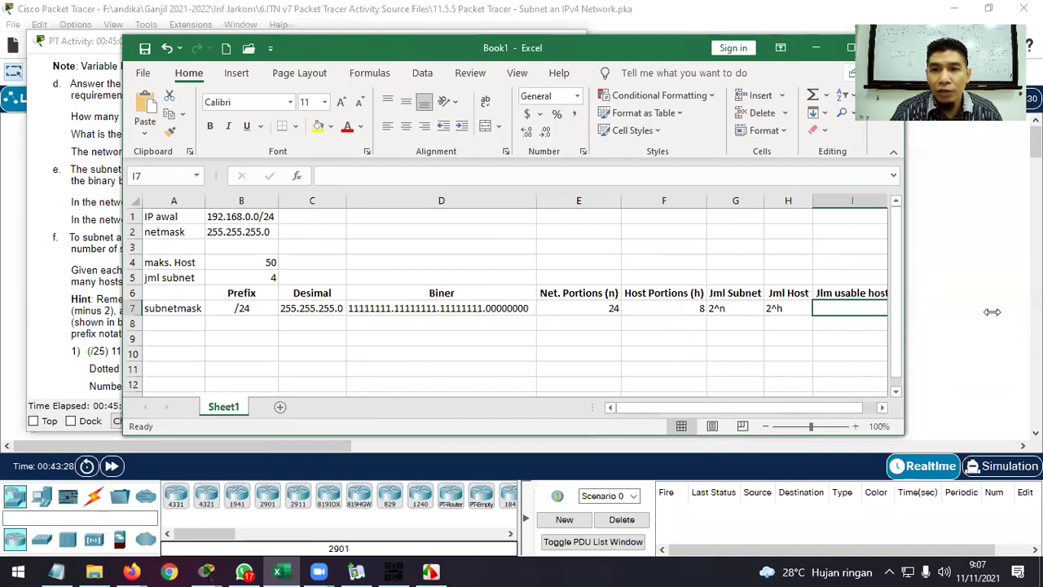
pyautogui.click(795, 295)
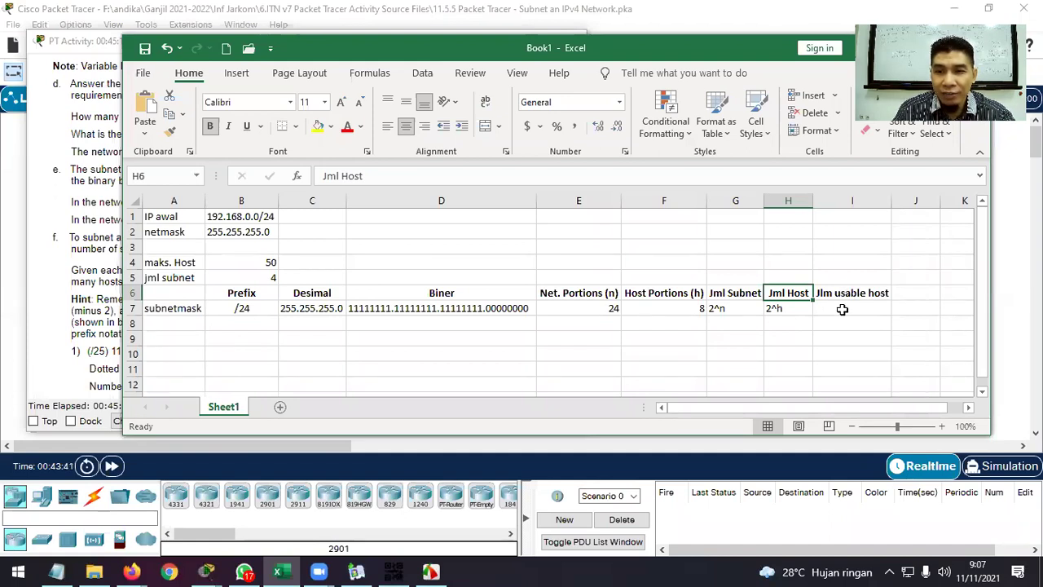
# Enter 2^h - 2 in I7 and compare it with the 2^n entry in G7.
pyautogui.click(841, 309)
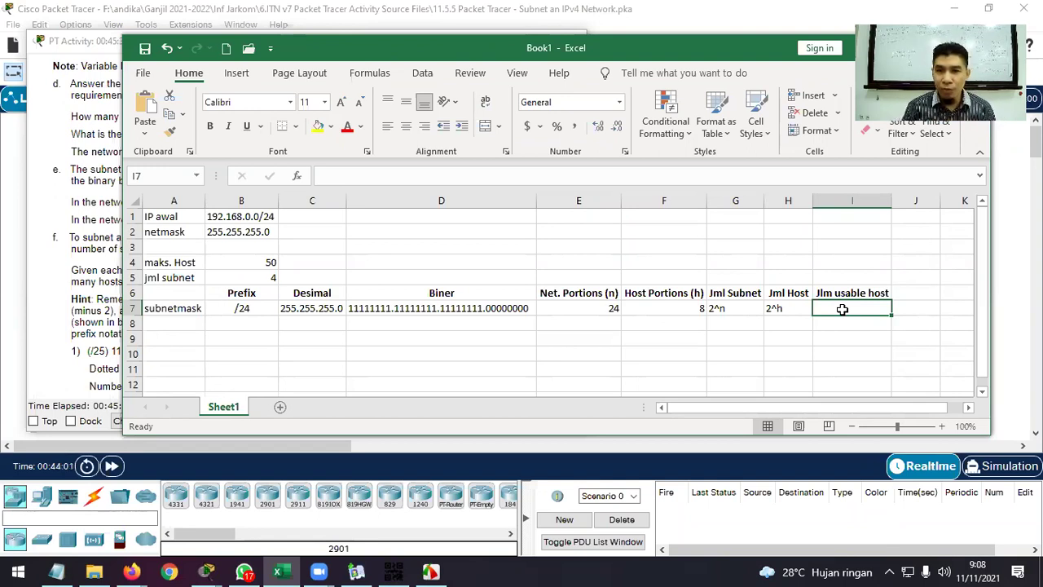
pyautogui.write('2^h -')
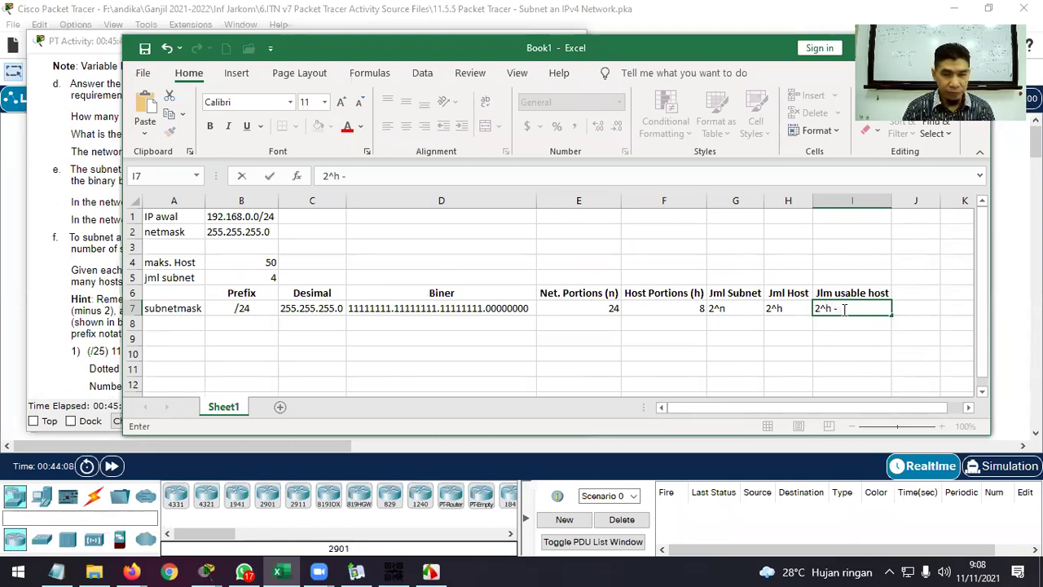
pyautogui.press('Return')
pyautogui.click(842, 309)
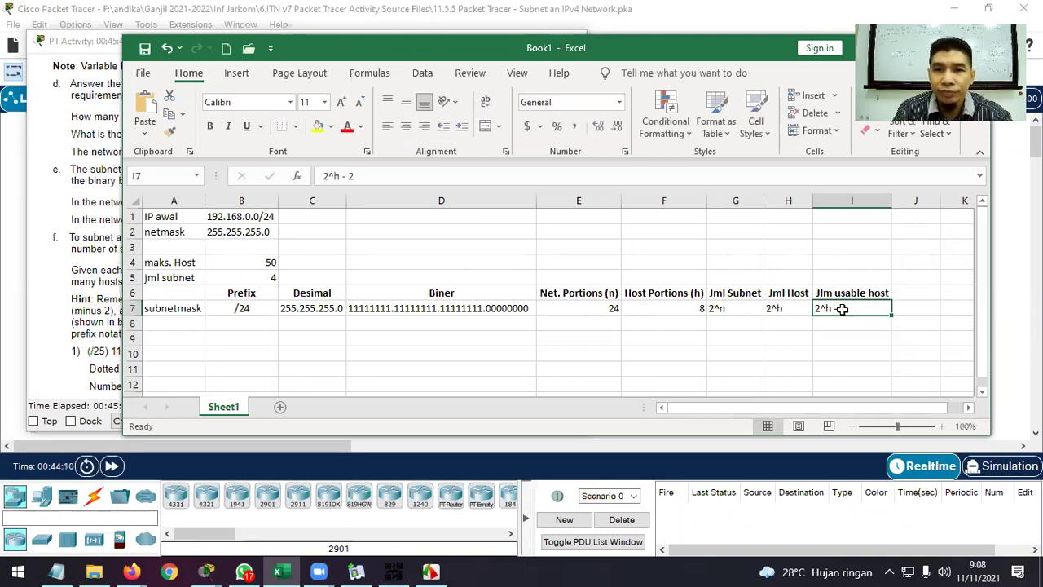
pyautogui.click(728, 308)
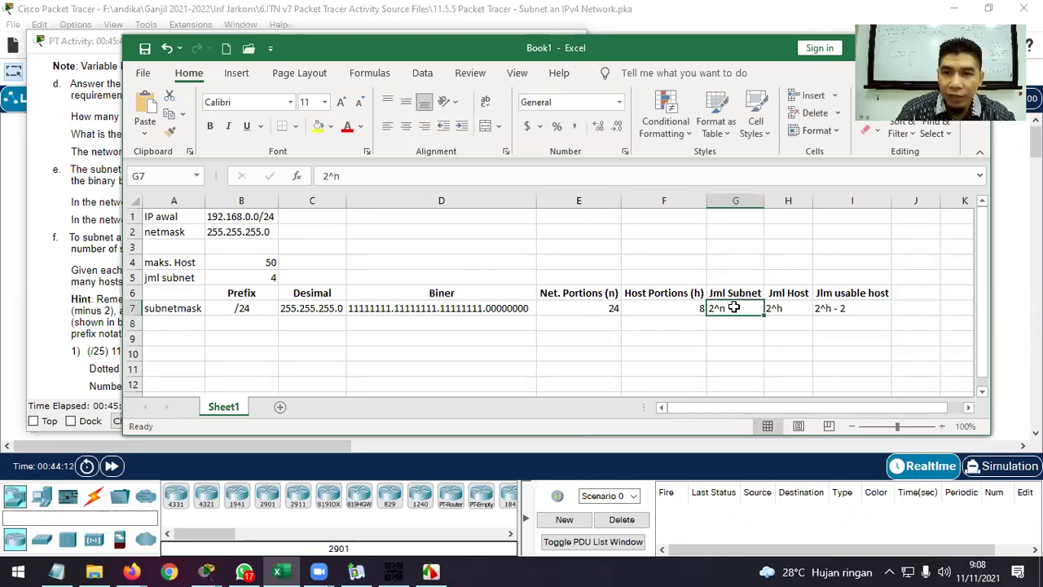
pyautogui.click(862, 307)
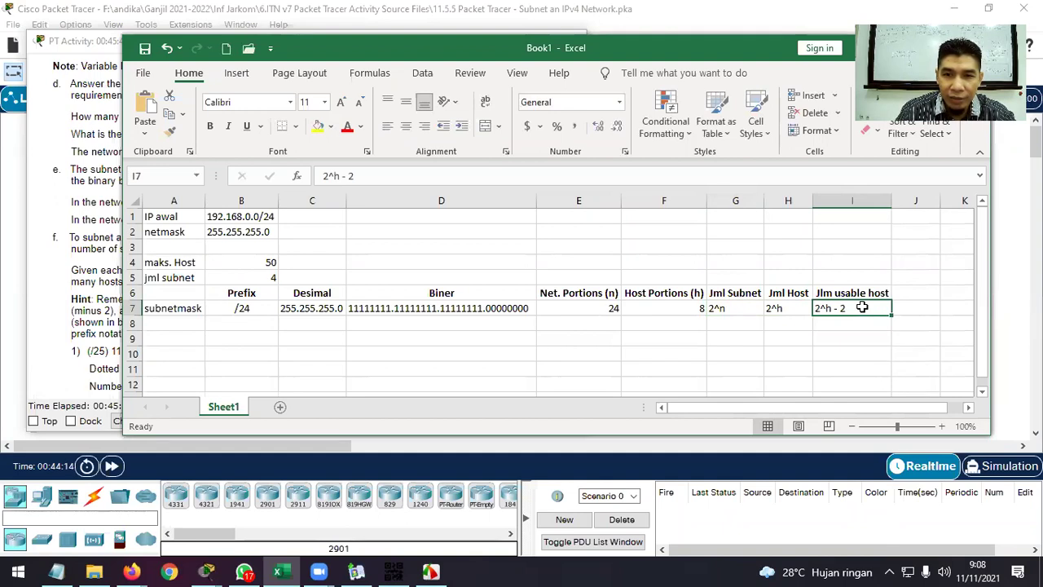
pyautogui.click(725, 309)
pyautogui.doubleClick(726, 310)
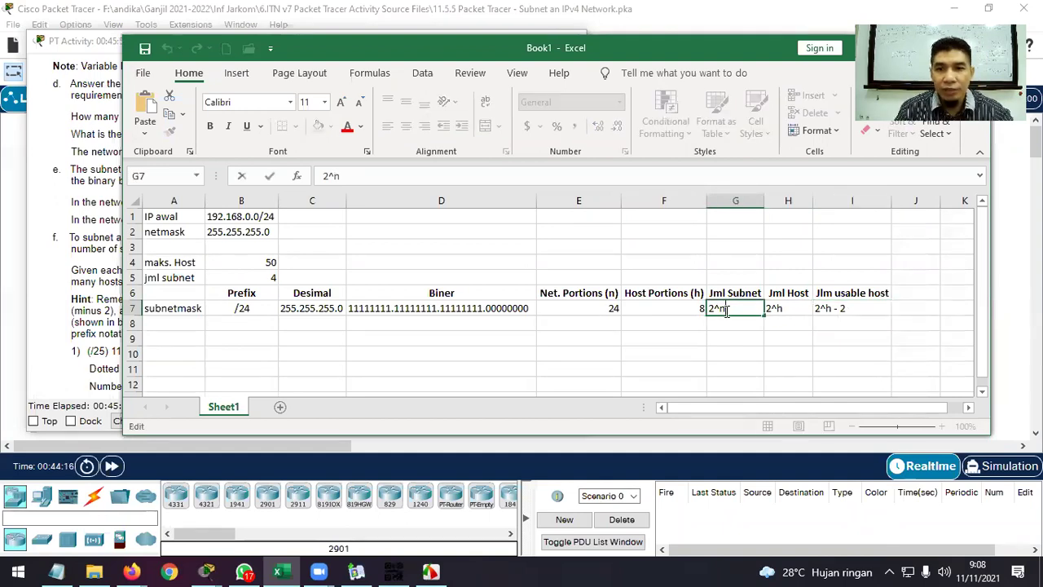
# Clear 2^n from G7 and rename the G6 header to 'Jml Subnet (2^n)'.
pyautogui.moveTo(725, 311); pyautogui.dragTo(710, 312)
pyautogui.press('BackSpace')
pyautogui.click(757, 293)
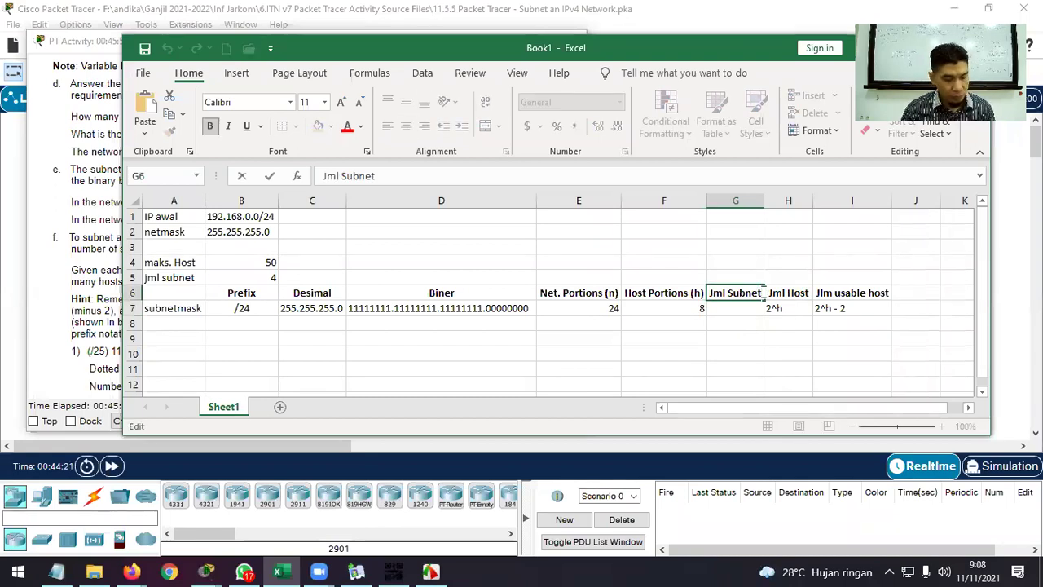
pyautogui.press('Escape')
pyautogui.doubleClick(765, 295)
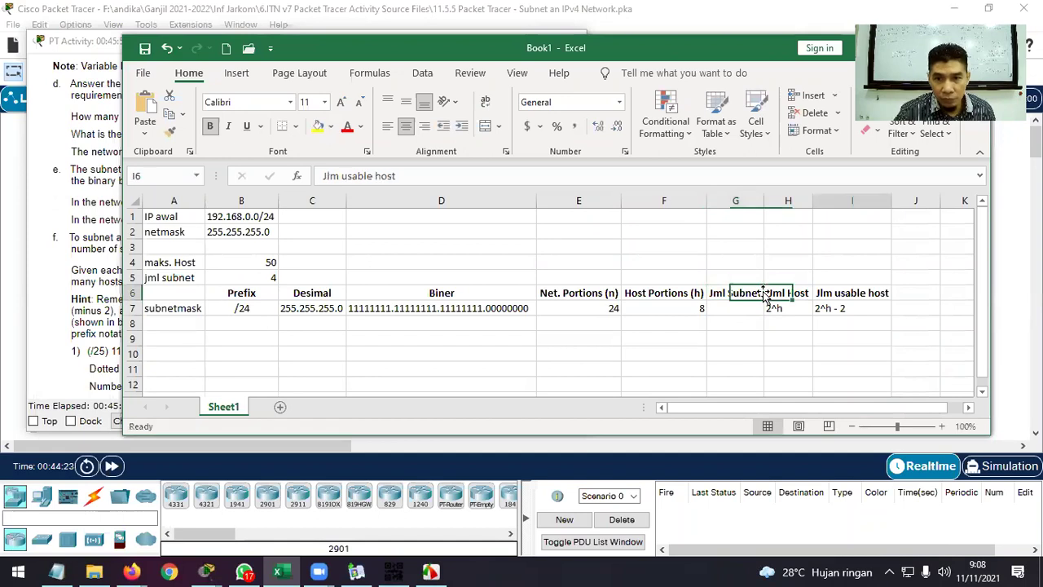
pyautogui.click(748, 295)
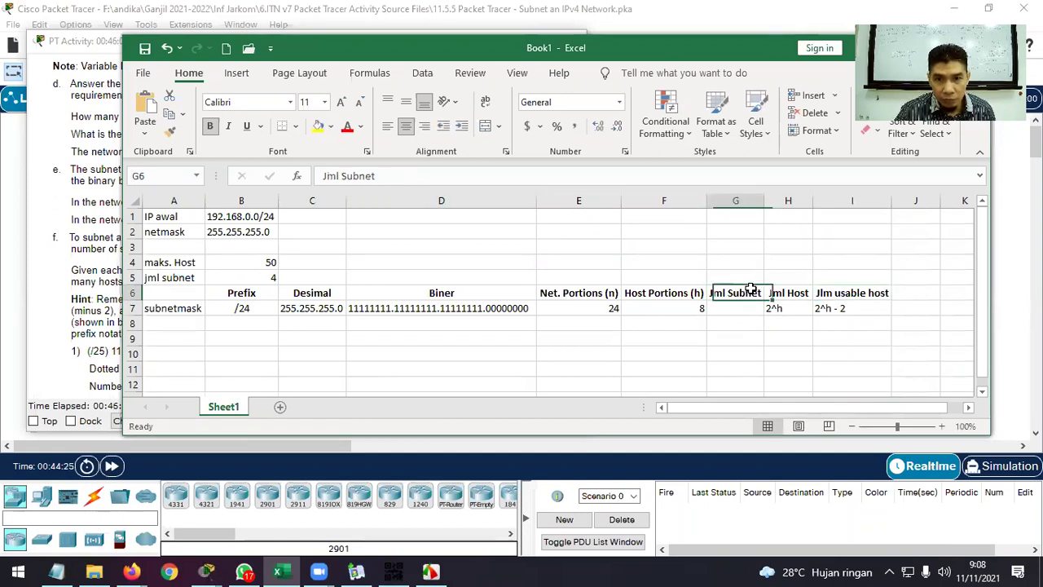
pyautogui.click(399, 176)
pyautogui.press('BackSpace')
pyautogui.press('BackSpace')
pyautogui.press('BackSpace')
pyautogui.press('BackSpace')
pyautogui.press('BackSpace')
pyautogui.press('BackSpace')
pyautogui.press('BackSpace')
pyautogui.press('BackSpace')
pyautogui.press('BackSpace')
pyautogui.press('BackSpace')
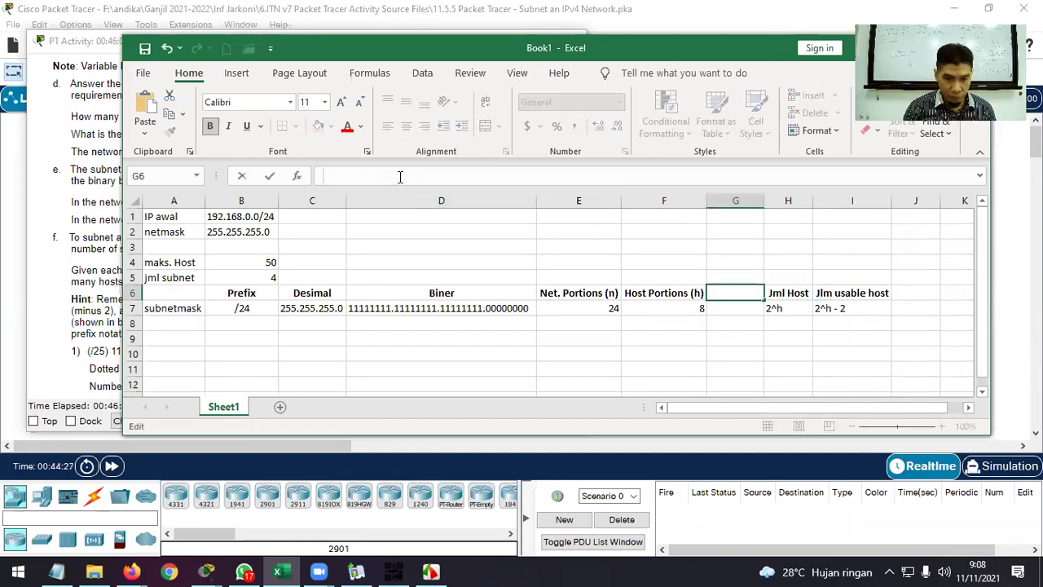
pyautogui.write('(2^n)')
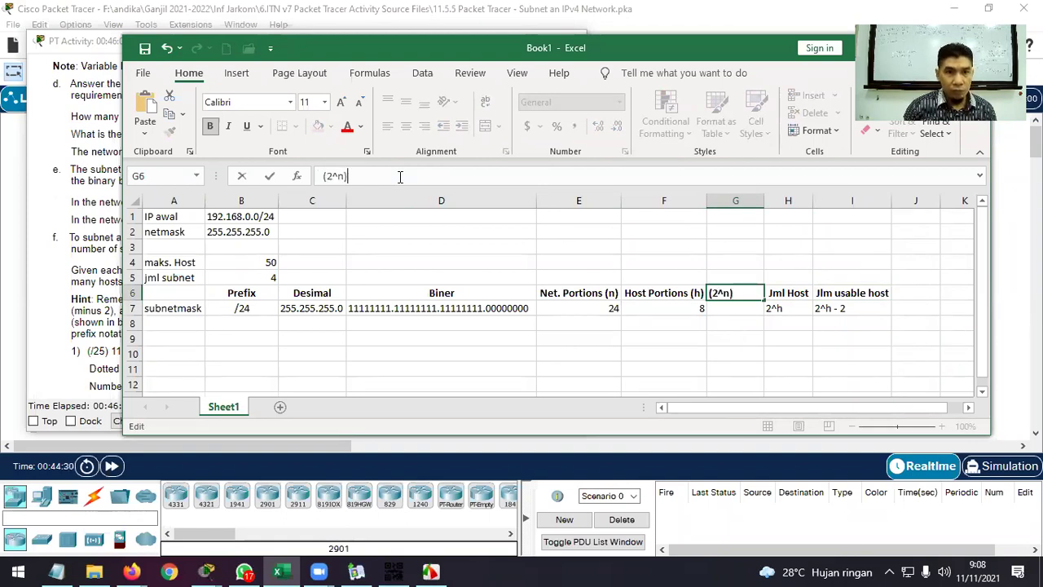
pyautogui.press('Return')
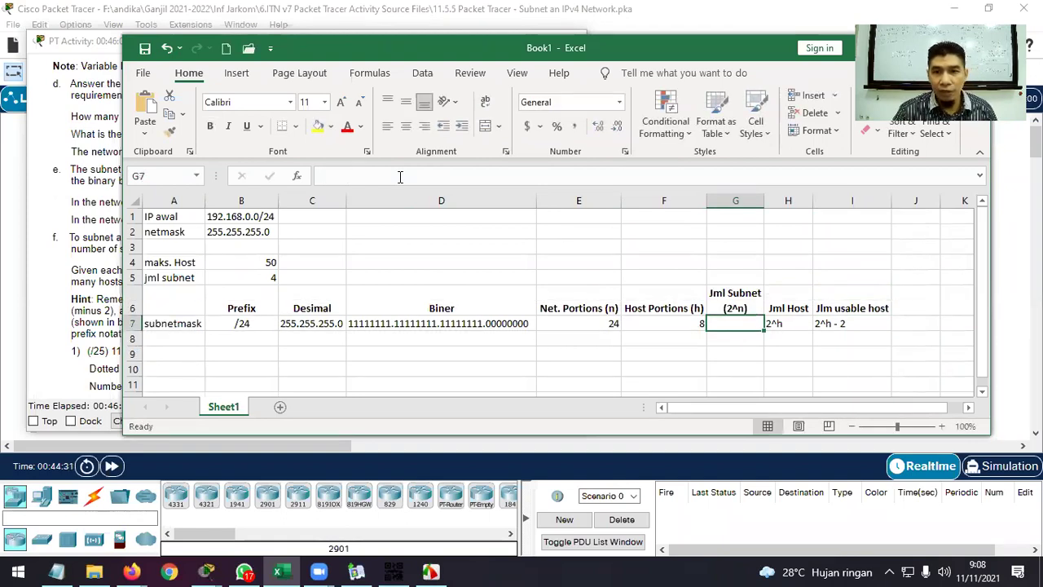
# Rename the H6 header to 'Jml Host (2^h)' and clear the 2^h entry in H7.
pyautogui.click(788, 324)
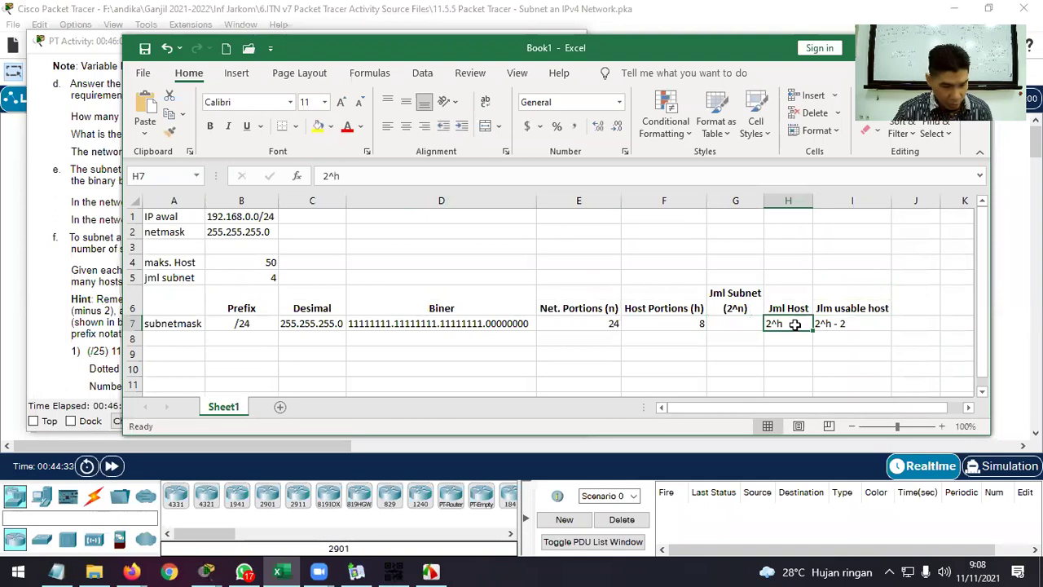
pyautogui.hotkey('ctrl', 'c')
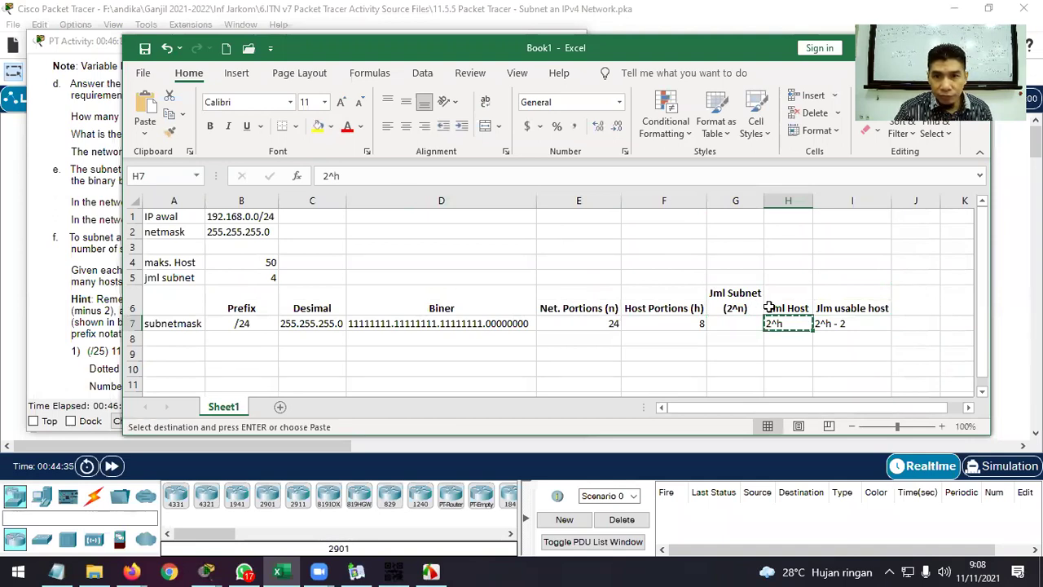
pyautogui.click(795, 310)
pyautogui.click(434, 176)
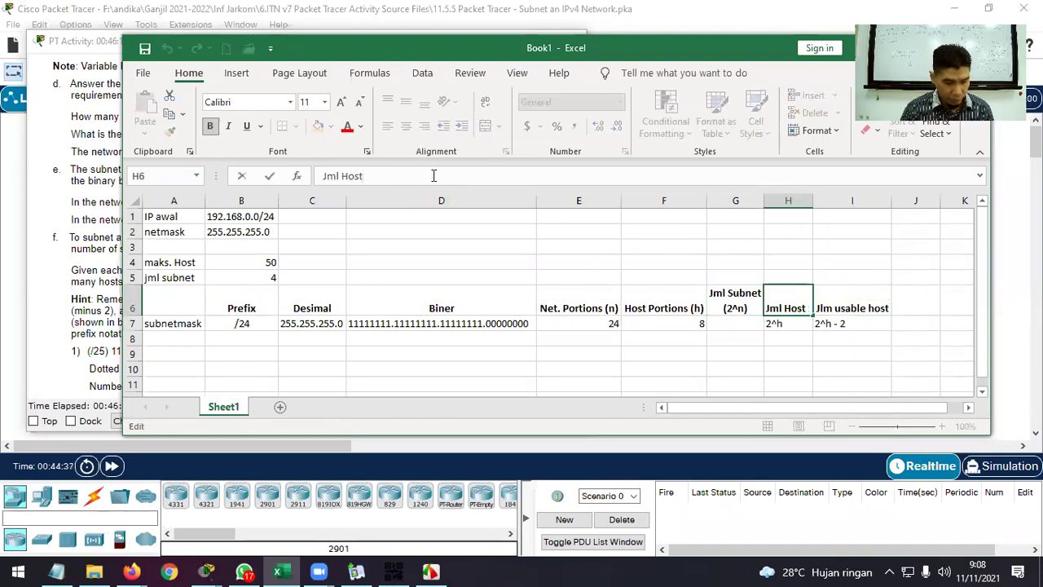
pyautogui.press('BackSpace')
pyautogui.press('BackSpace')
pyautogui.press('BackSpace')
pyautogui.press('BackSpace')
pyautogui.press('BackSpace')
pyautogui.press('BackSpace')
pyautogui.press('BackSpace')
pyautogui.press('BackSpace')
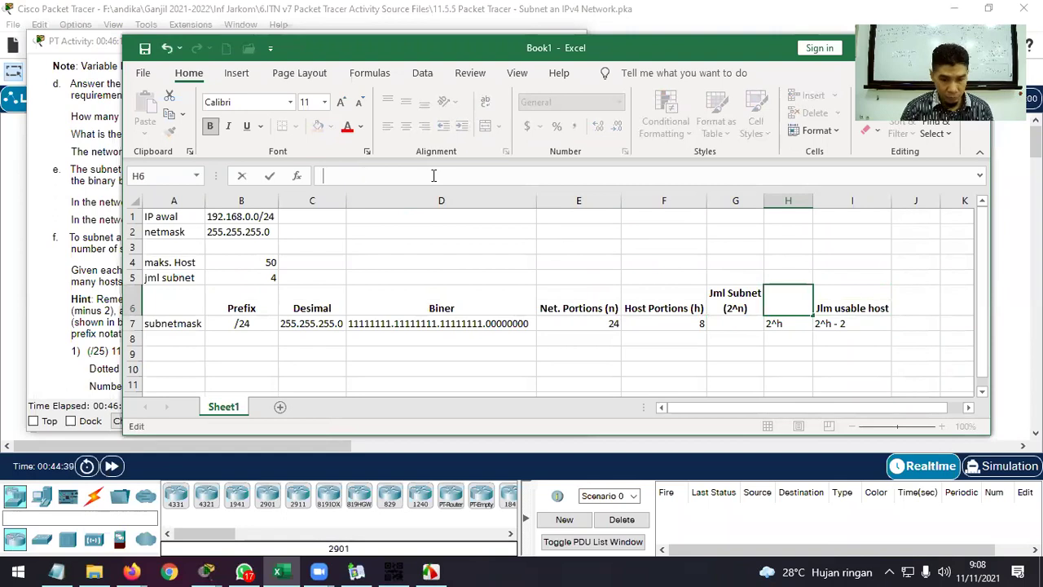
pyautogui.write('(')
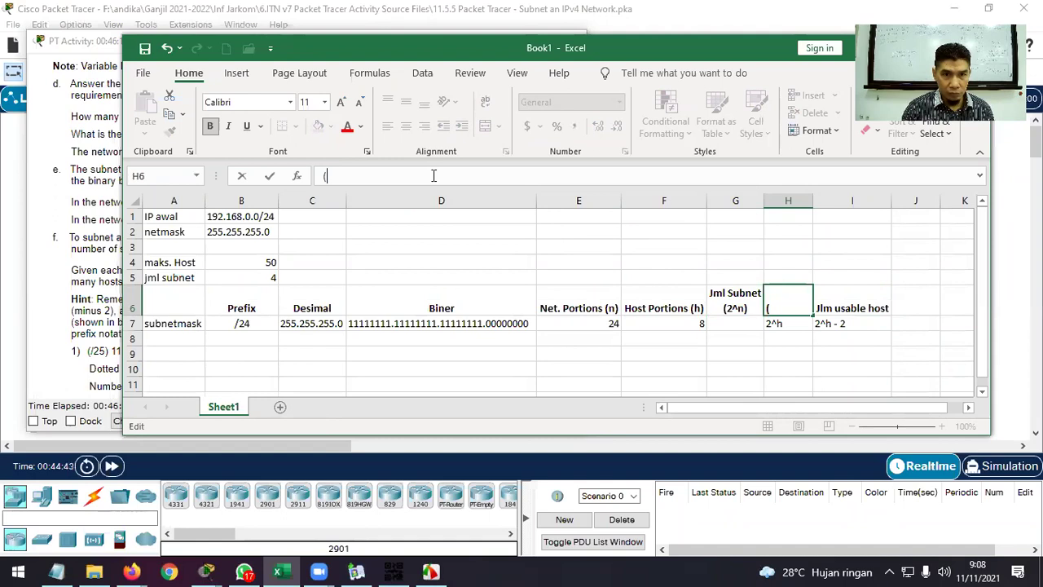
pyautogui.write(')2^h)')
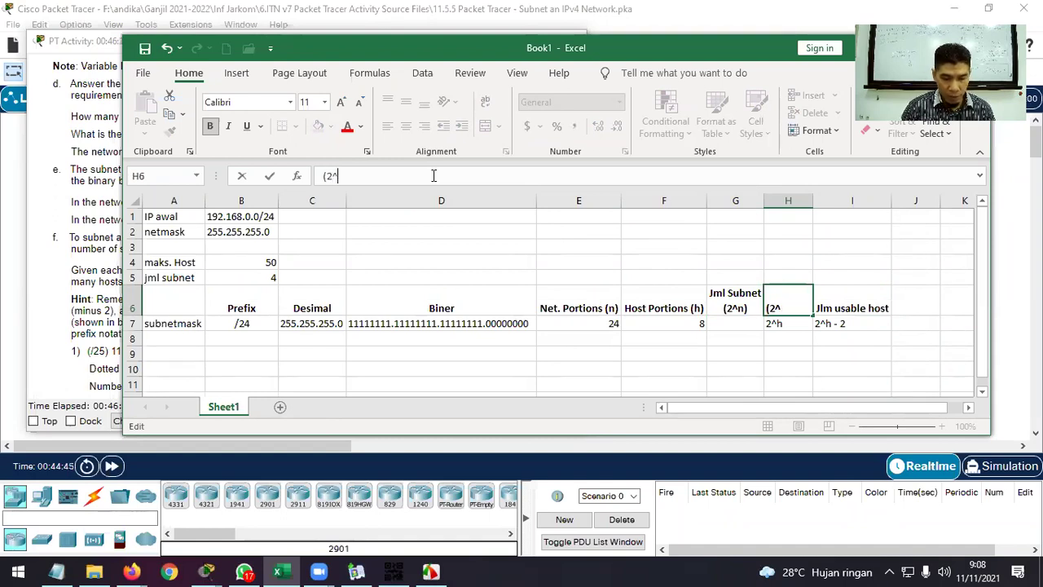
pyautogui.press('Return')
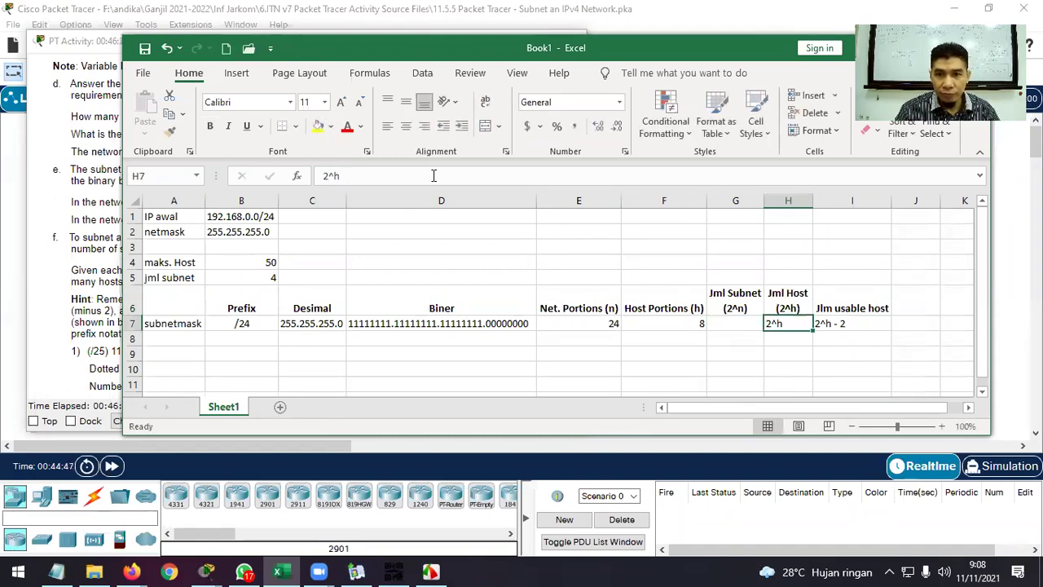
pyautogui.press('Delete')
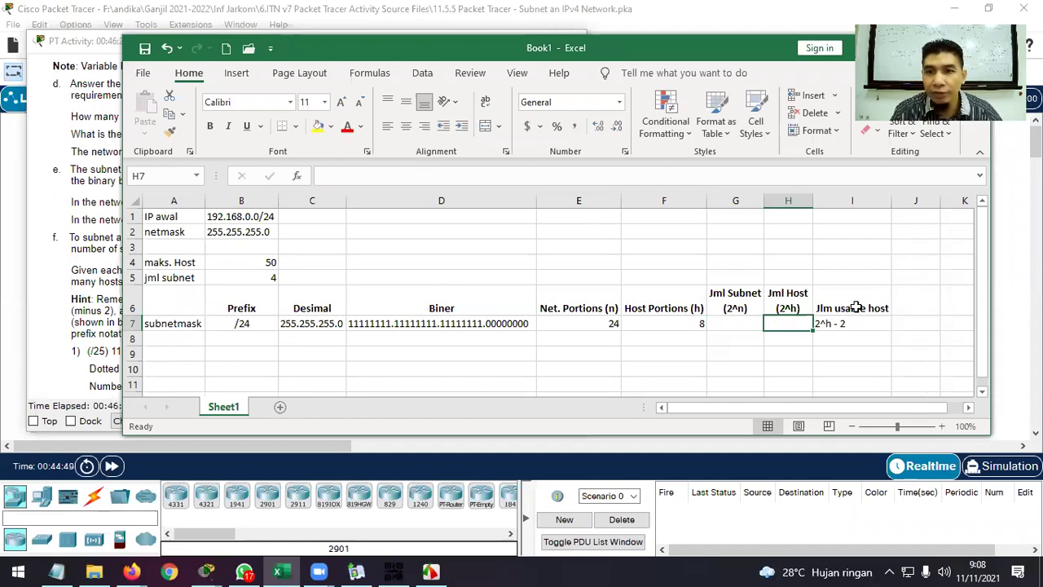
# Add '(2^h - 2)' to the I6 usable-host header and clear the entry in I7.
pyautogui.click(856, 308)
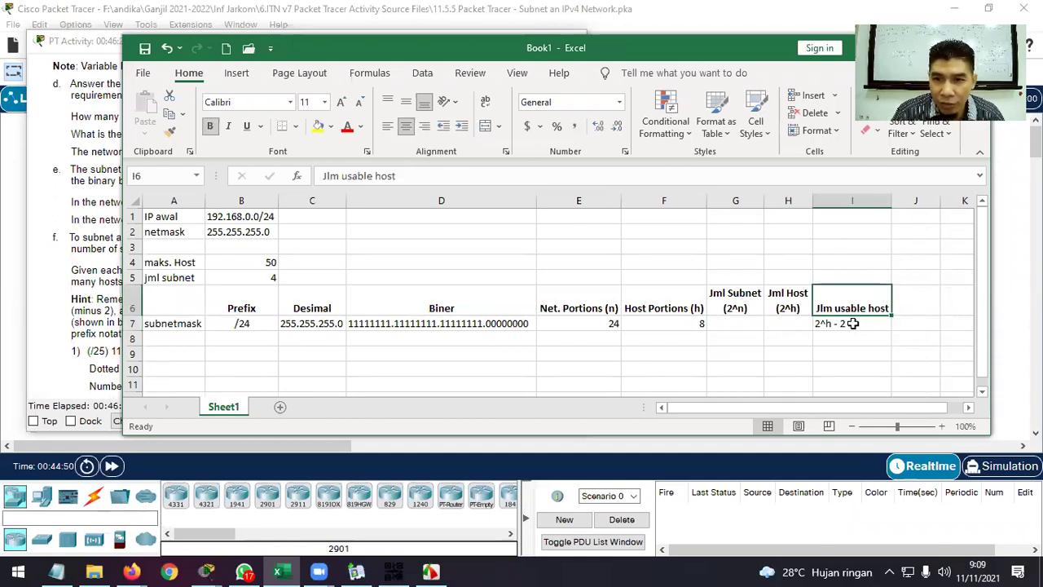
pyautogui.click(853, 324)
pyautogui.doubleClick(854, 323)
pyautogui.moveTo(853, 324); pyautogui.dragTo(805, 325)
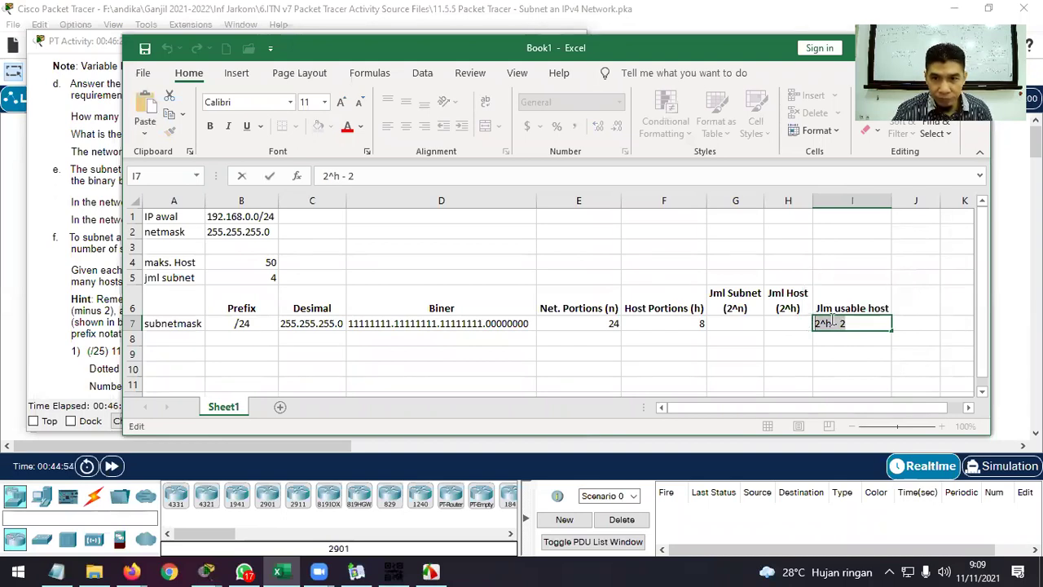
pyautogui.click(855, 306)
pyautogui.click(439, 176)
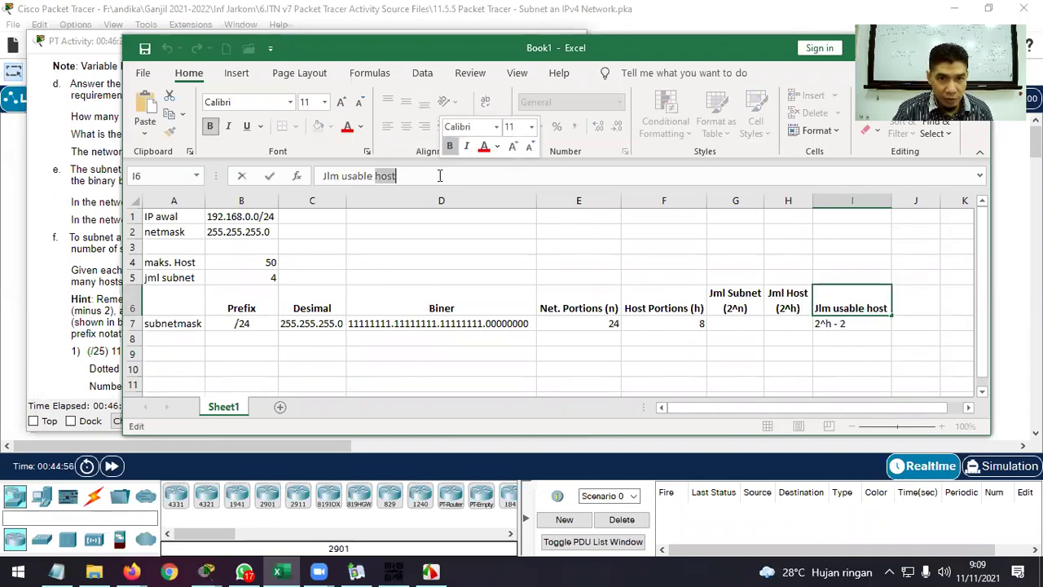
pyautogui.hotkey('ctrl', 'a')
pyautogui.press('BackSpace')
pyautogui.write('(2^h - 2)')
pyautogui.press('Return')
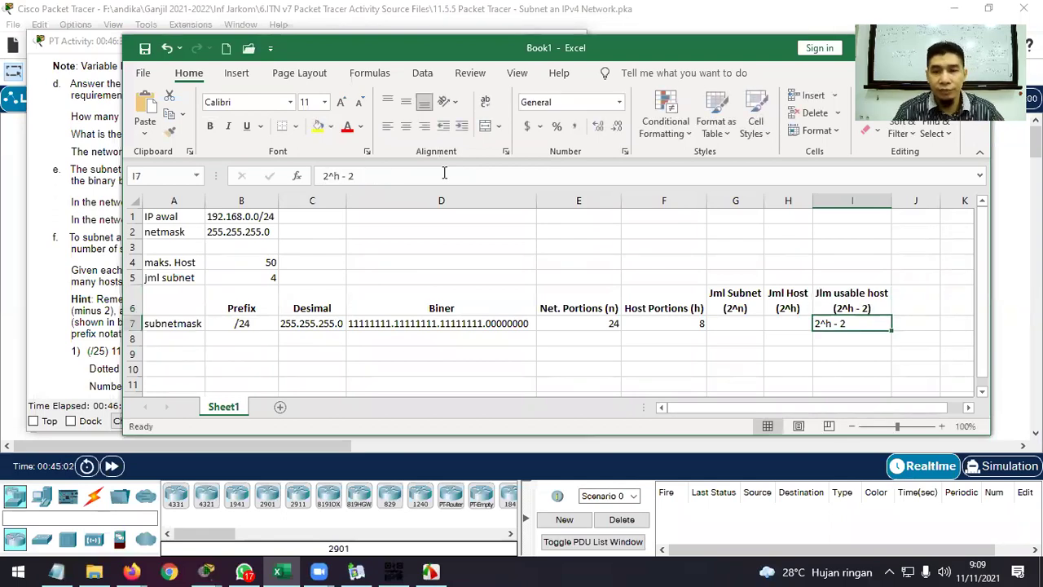
pyautogui.press('Delete')
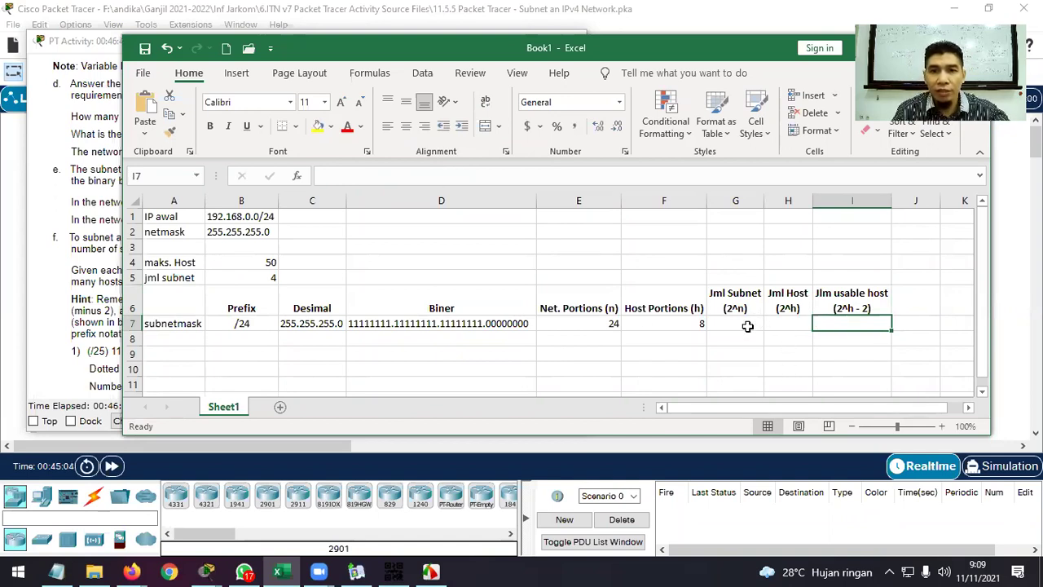
pyautogui.click(748, 326)
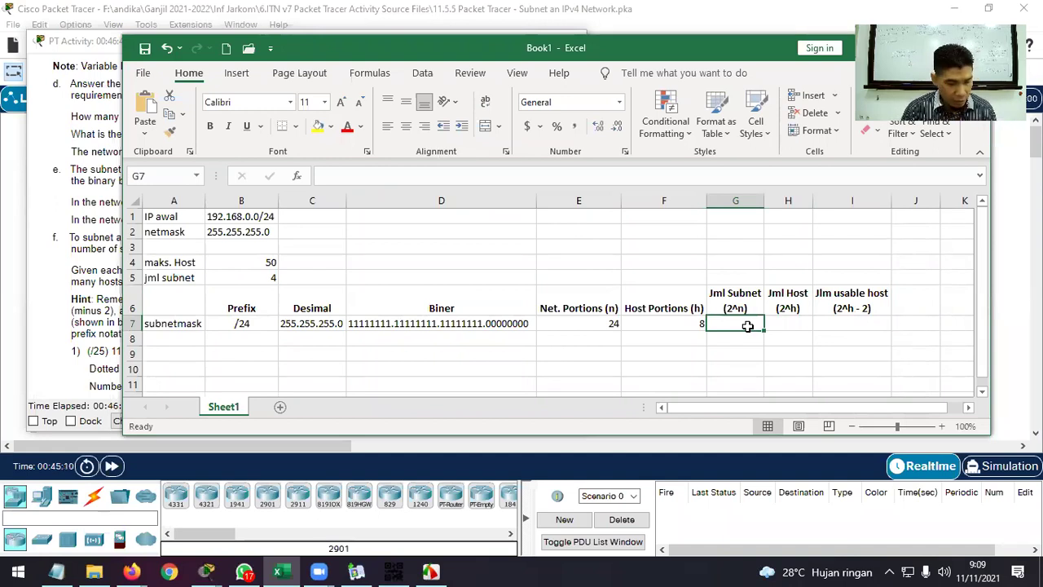
# Fill row 7 with 2^24 in G7, 2^8 in H7 and 2^8 - 2 in I7.
pyautogui.write('2^24')
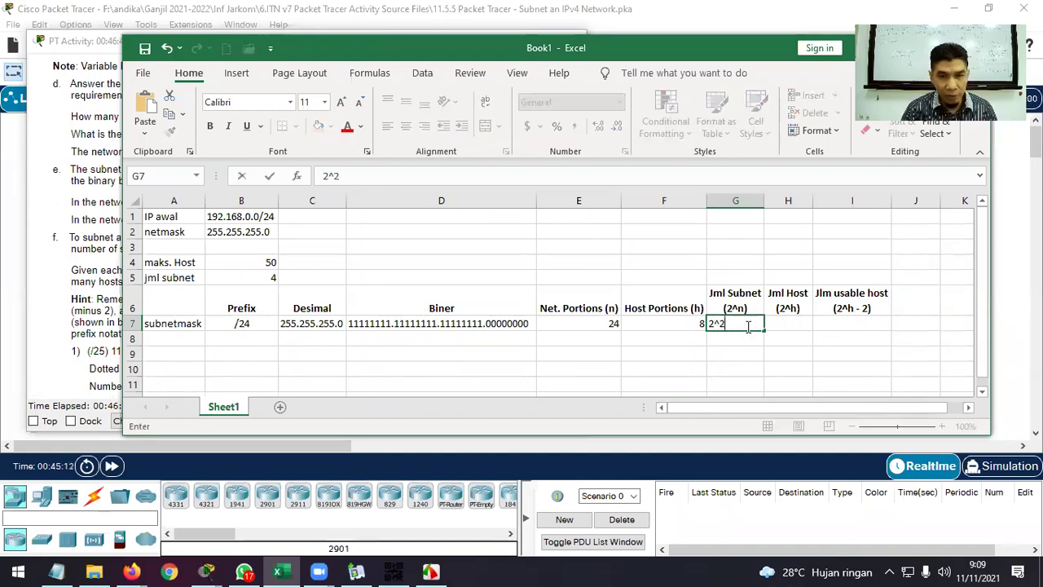
pyautogui.press('Return')
pyautogui.press('Up')
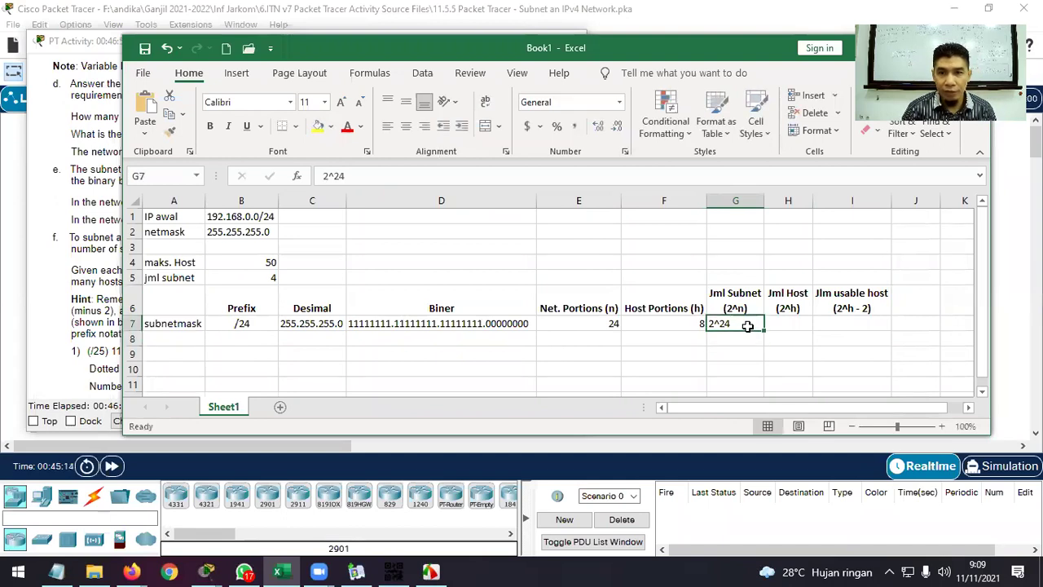
pyautogui.press('Right')
pyautogui.write('2')
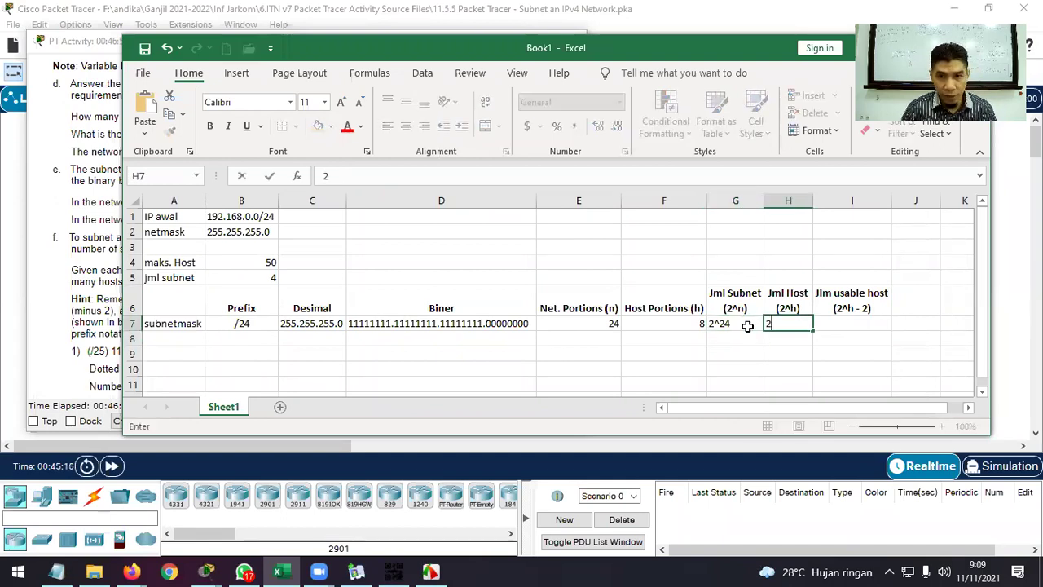
pyautogui.write('^8')
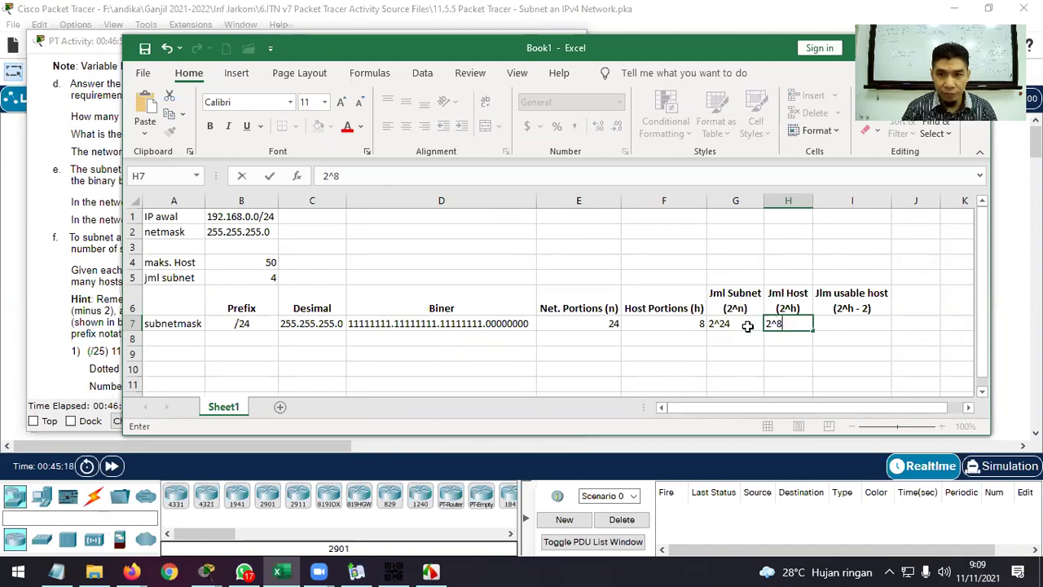
pyautogui.press('Return')
pyautogui.press('Up')
pyautogui.press('Right')
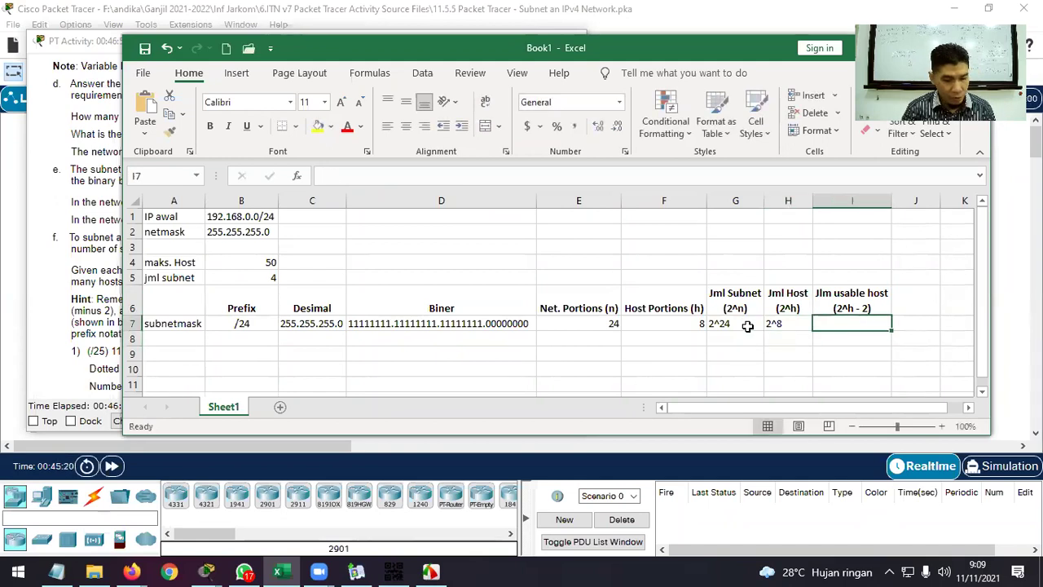
pyautogui.write('2')
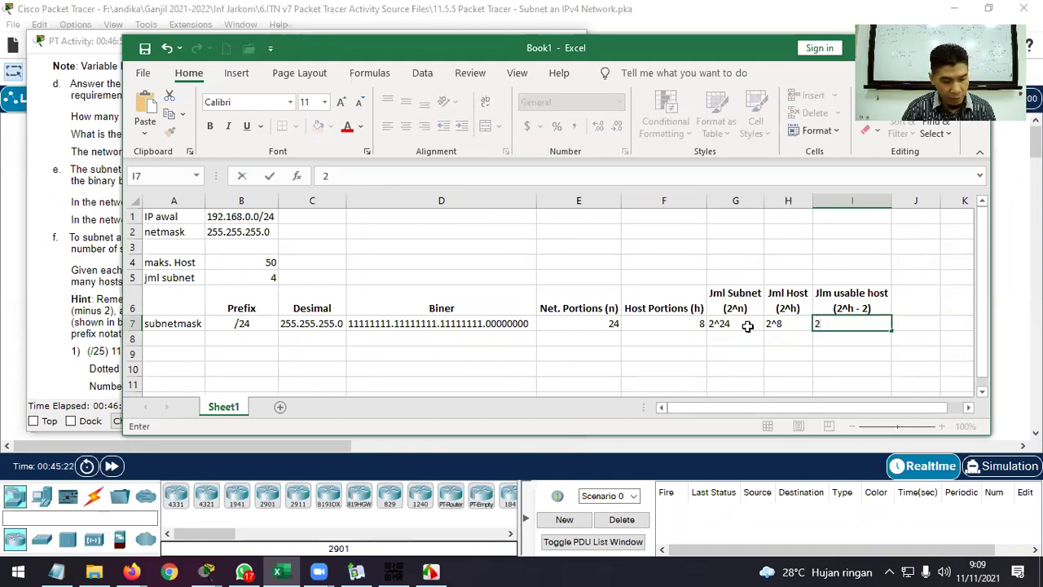
pyautogui.write('^8')
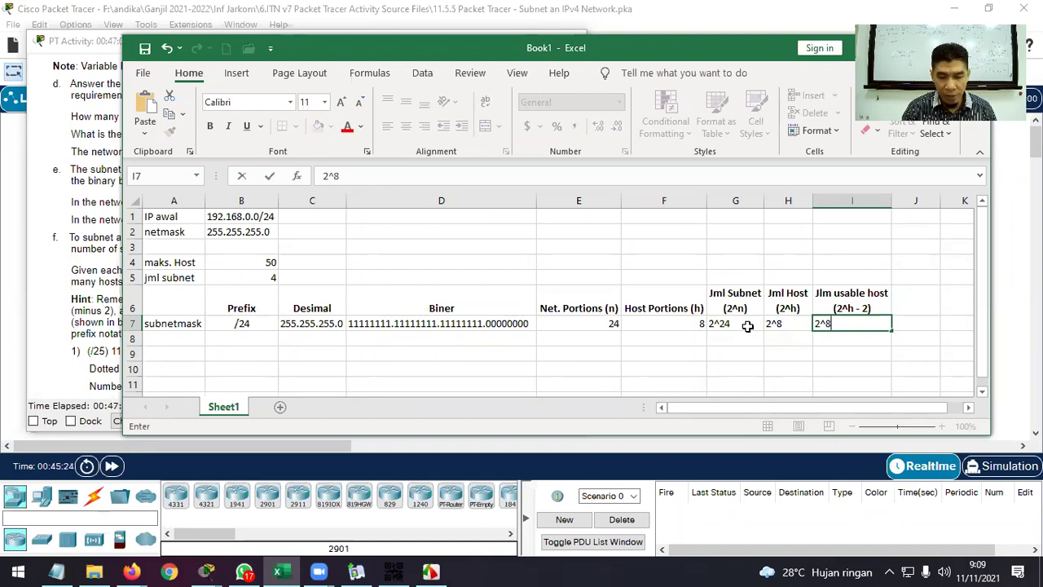
pyautogui.write(' - 2')
pyautogui.press('Return')
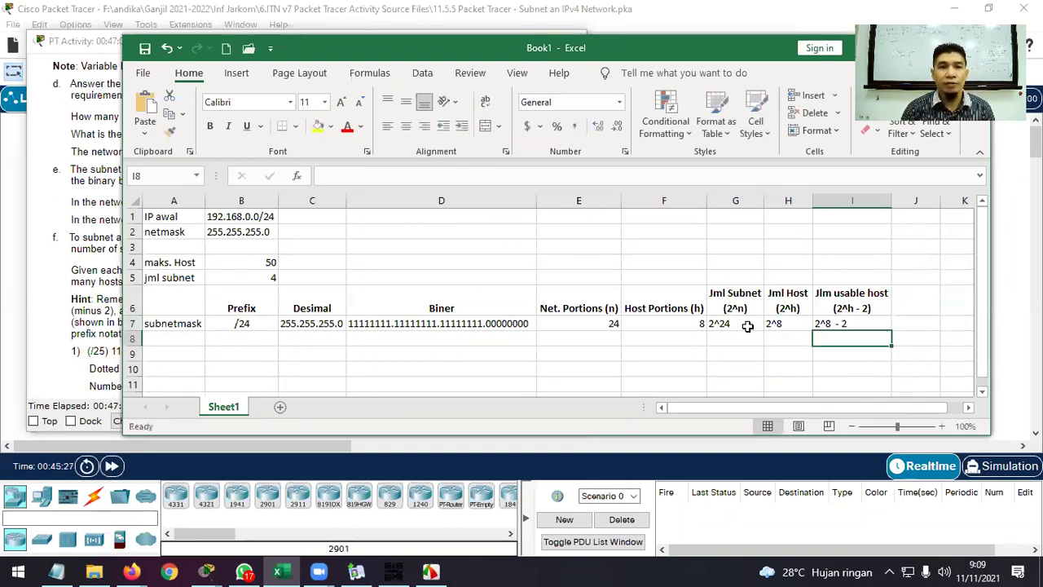
pyautogui.press('Left')
pyautogui.press('Left')
pyautogui.press('Left')
pyautogui.press('Left')
pyautogui.press('Left')
pyautogui.press('Left')
pyautogui.press('Left')
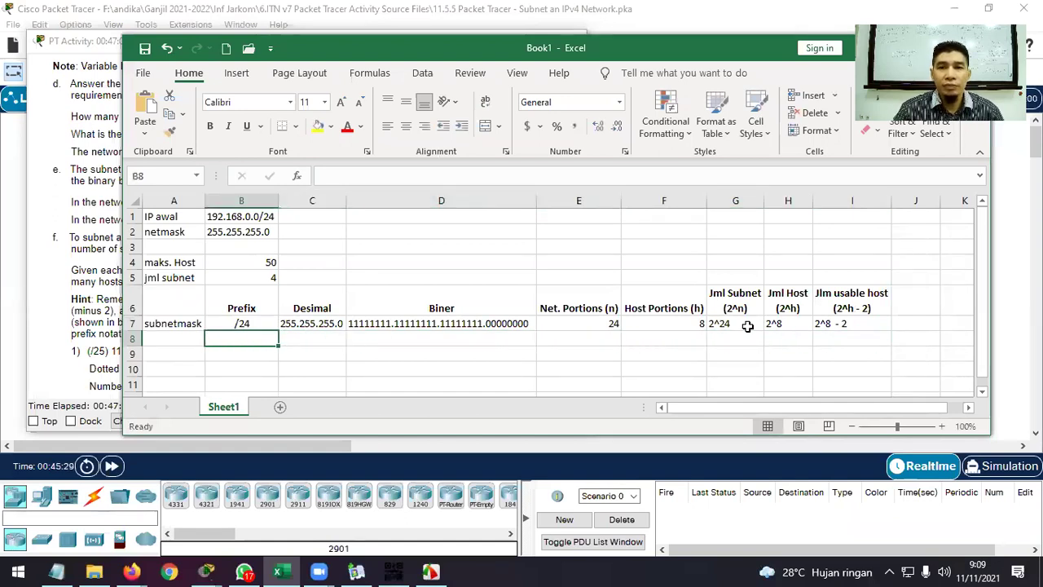
pyautogui.moveTo(747, 326); pyautogui.dragTo(817, 333)
# Review the maks. Host value 50 and the jml subnet count 4 in the sheet.
pyautogui.click(755, 366)
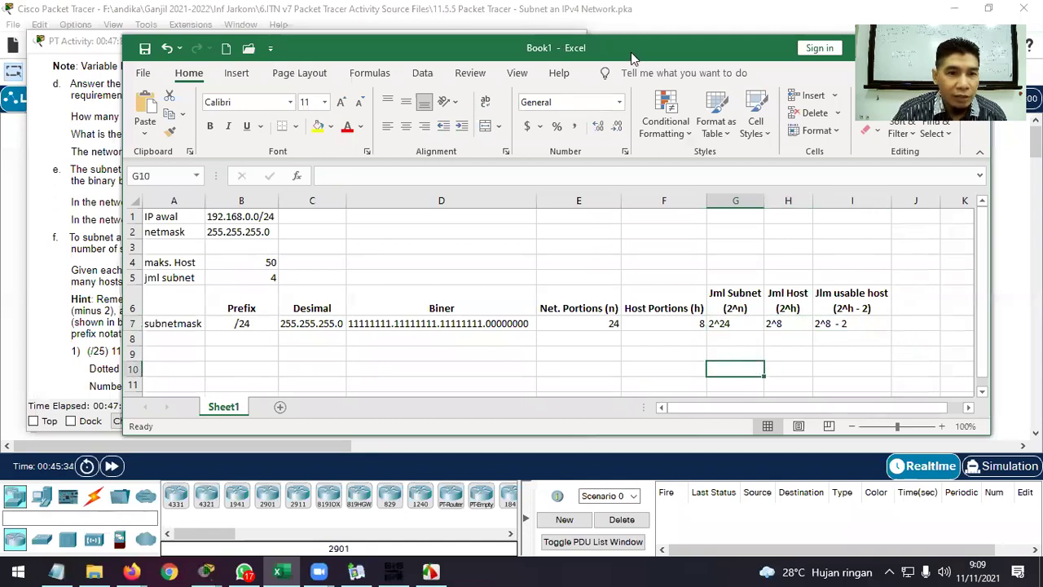
pyautogui.moveTo(634, 57); pyautogui.dragTo(789, 60)
pyautogui.click(244, 285)
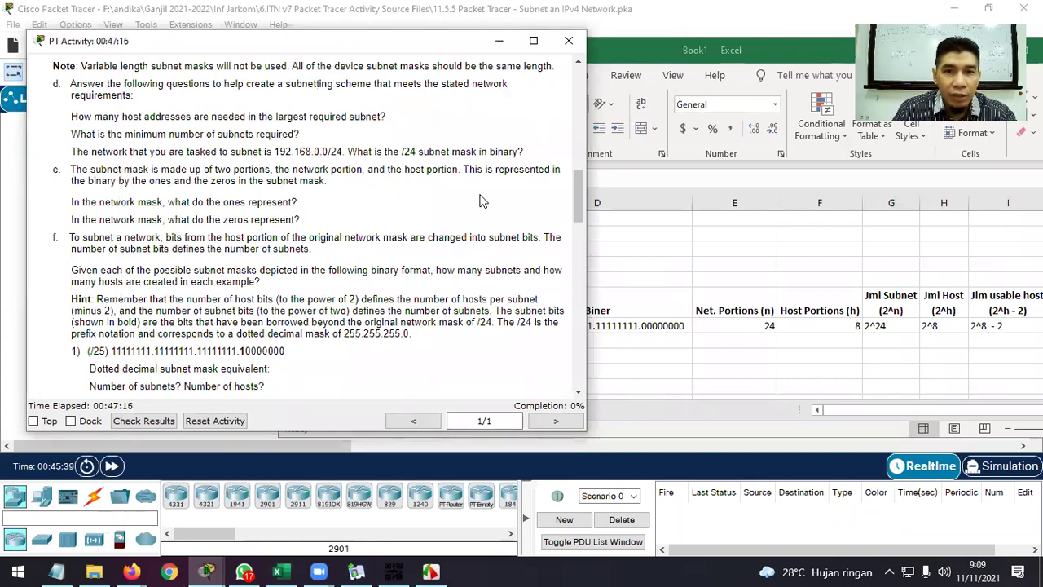
pyautogui.click(499, 40)
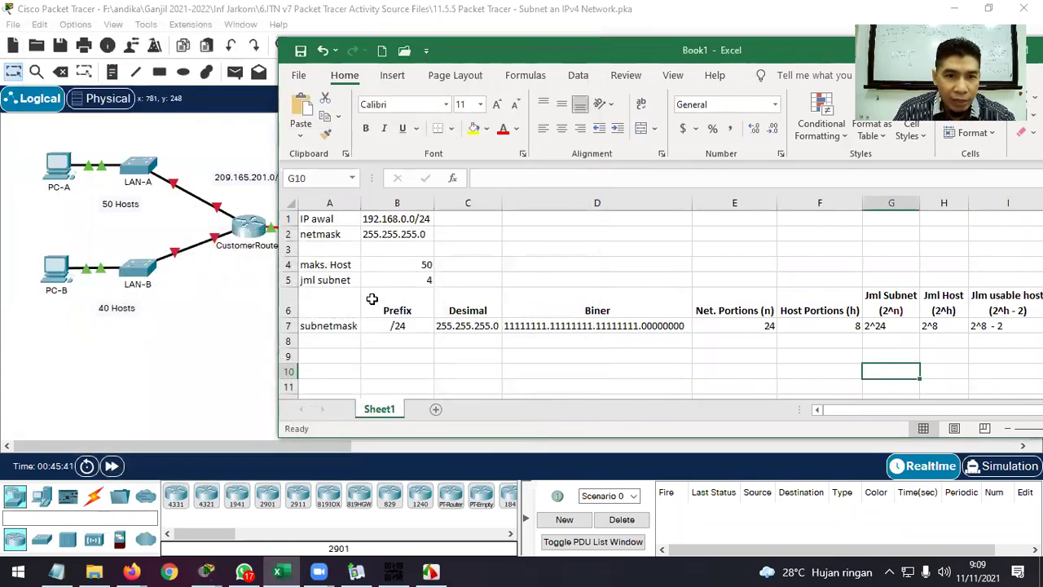
pyautogui.click(330, 265)
pyautogui.click(429, 268)
pyautogui.click(326, 279)
pyautogui.click(392, 280)
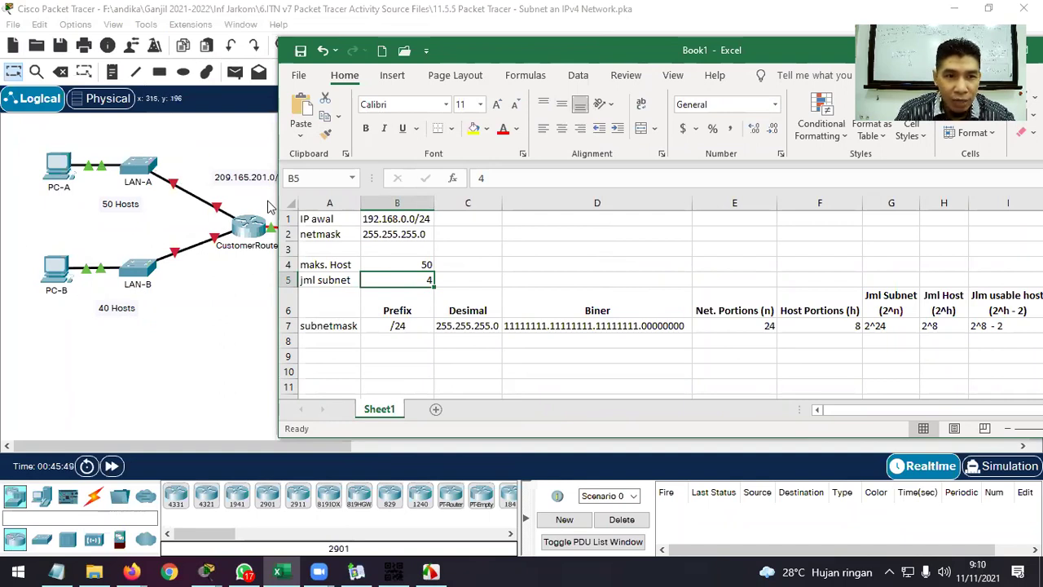
# Arrange the PT Activity instructions window to the left of the Excel sheet.
pyautogui.click(234, 152)
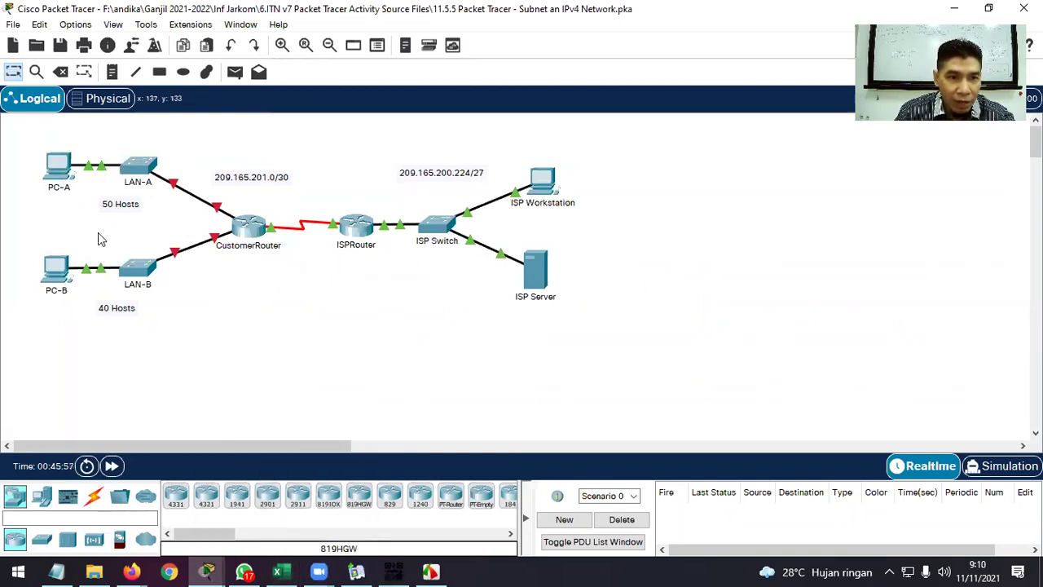
pyautogui.click(280, 570)
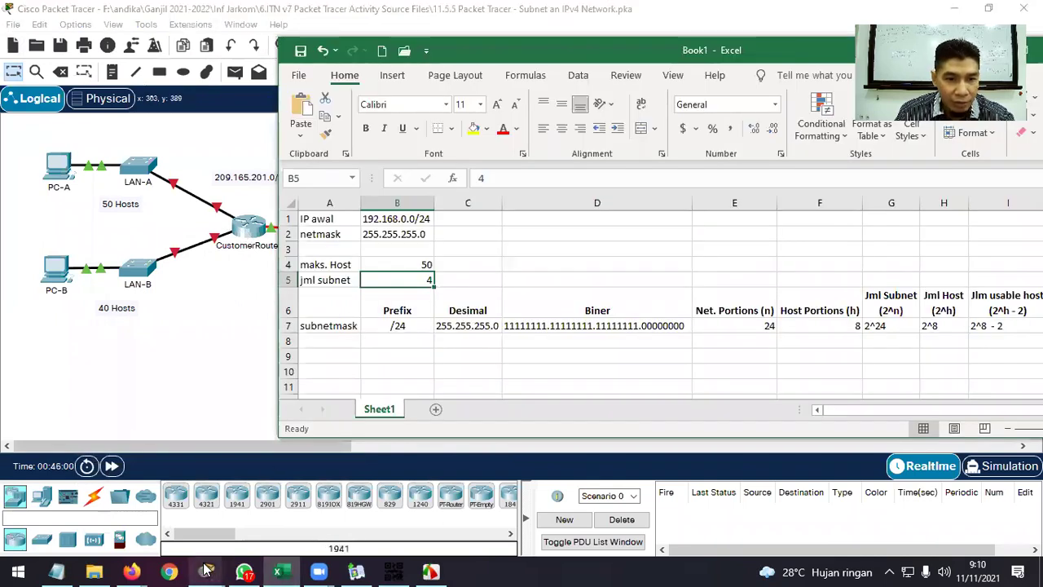
pyautogui.click(132, 466)
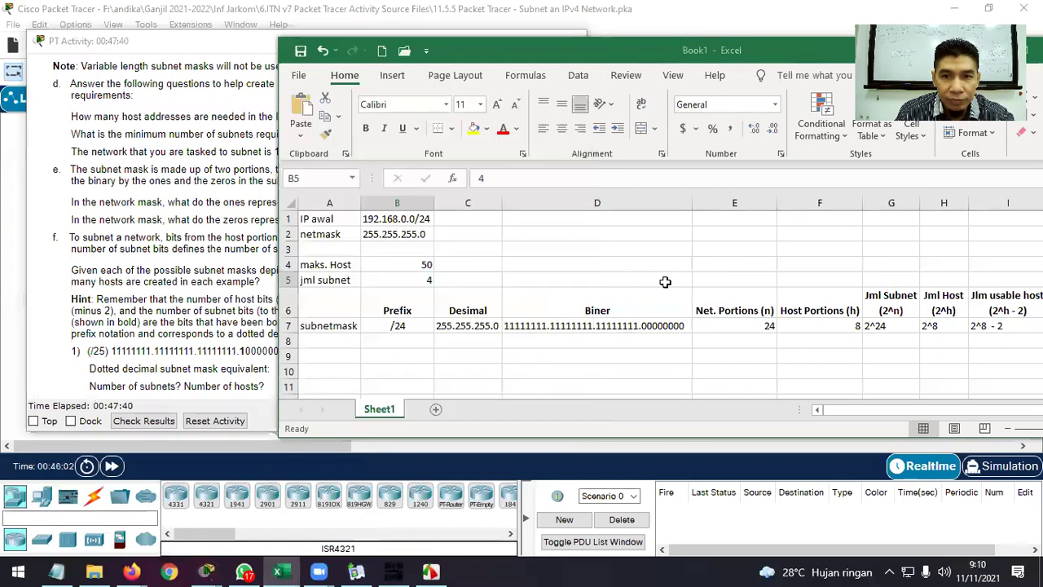
pyautogui.moveTo(636, 57); pyautogui.dragTo(690, 55)
pyautogui.click(283, 55)
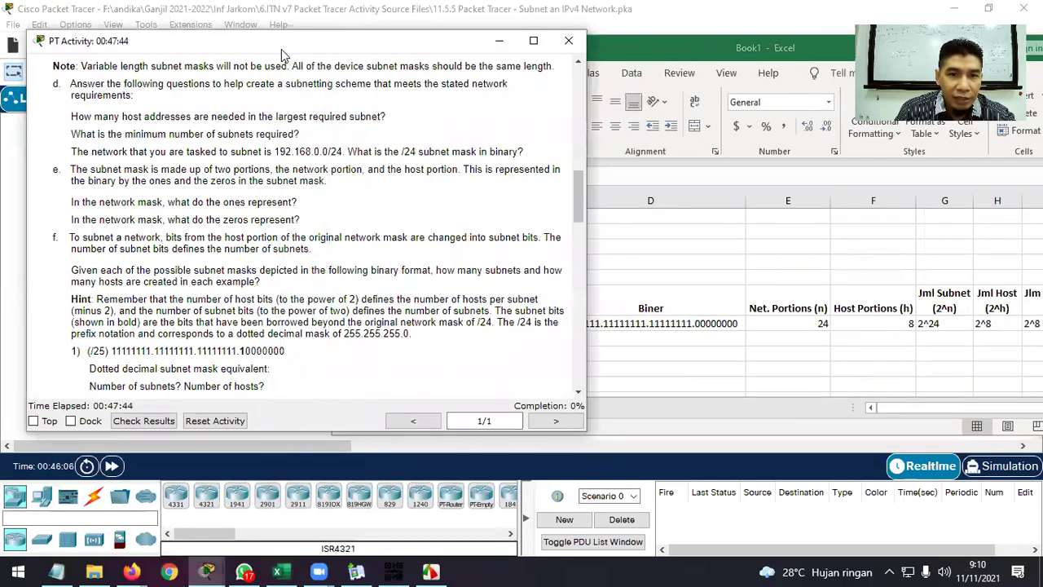
pyautogui.moveTo(308, 49); pyautogui.dragTo(295, 44)
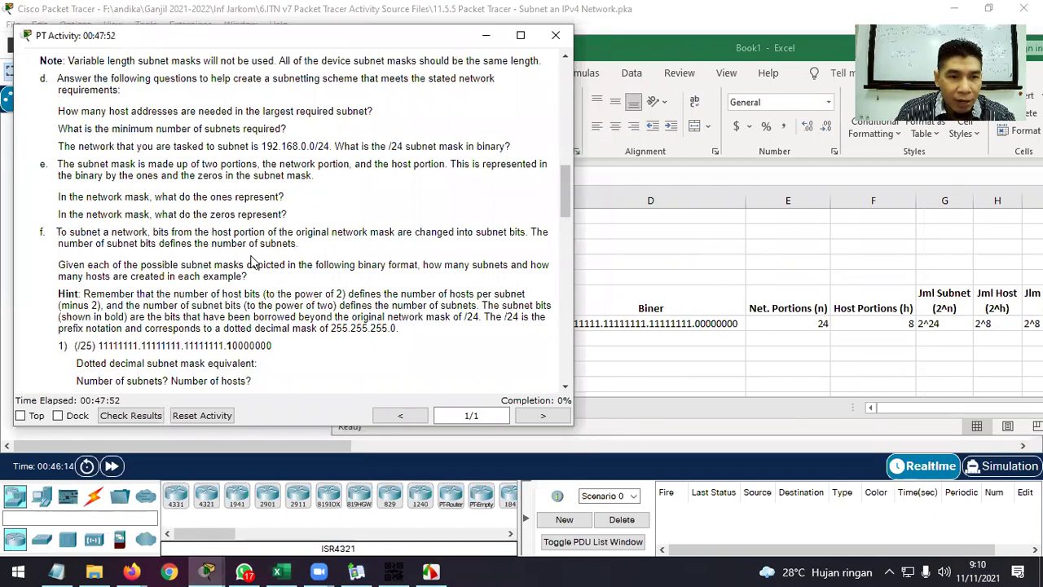
pyautogui.click(714, 45)
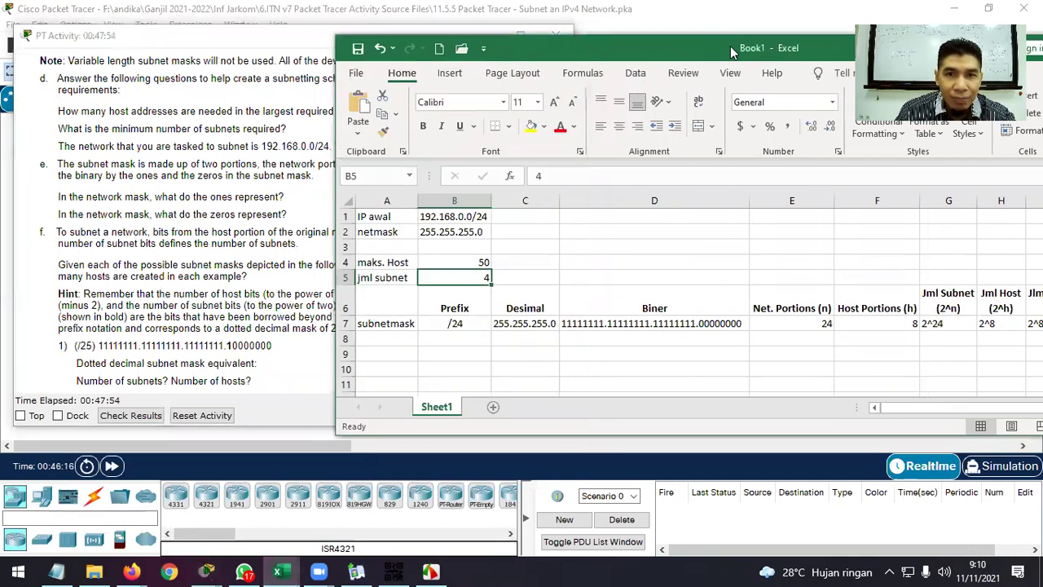
pyautogui.moveTo(731, 45); pyautogui.dragTo(833, 44)
pyautogui.click(562, 339)
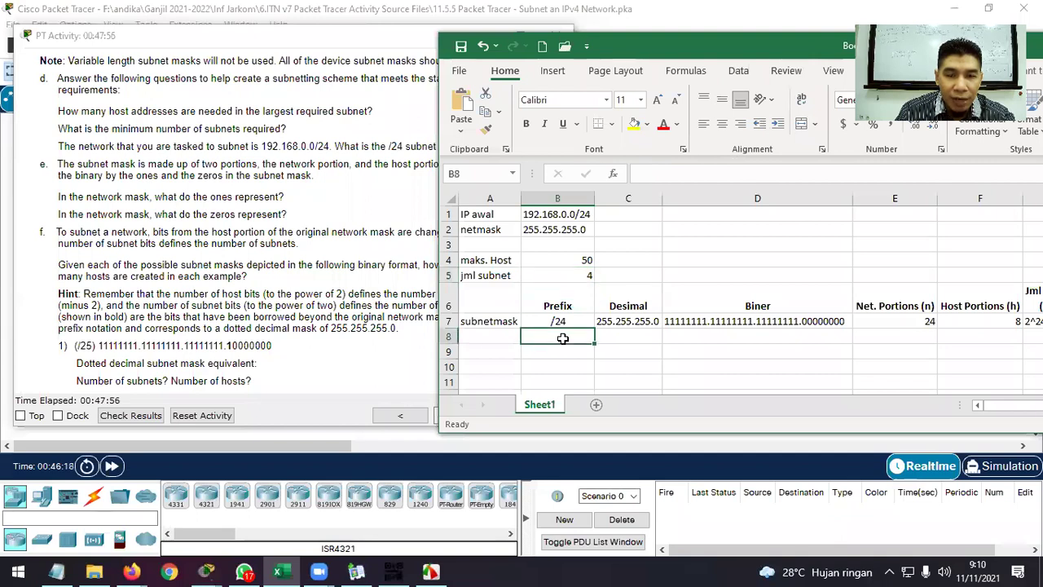
pyautogui.click(133, 567)
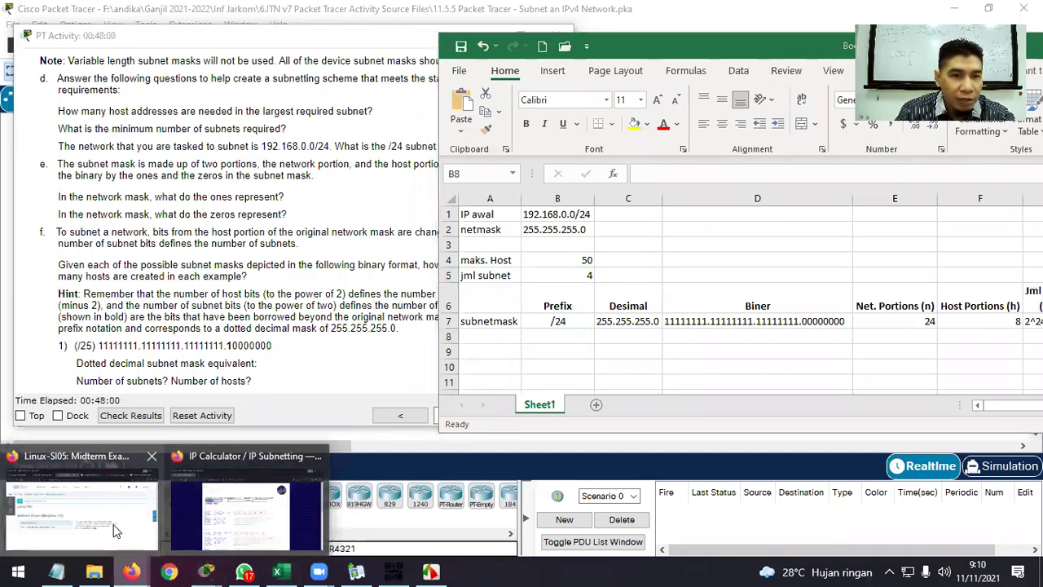
# Show the Subnetting a /24 Network table in NetAcad 11.7.2, then return to the subnet spreadsheet.
pyautogui.click(114, 524)
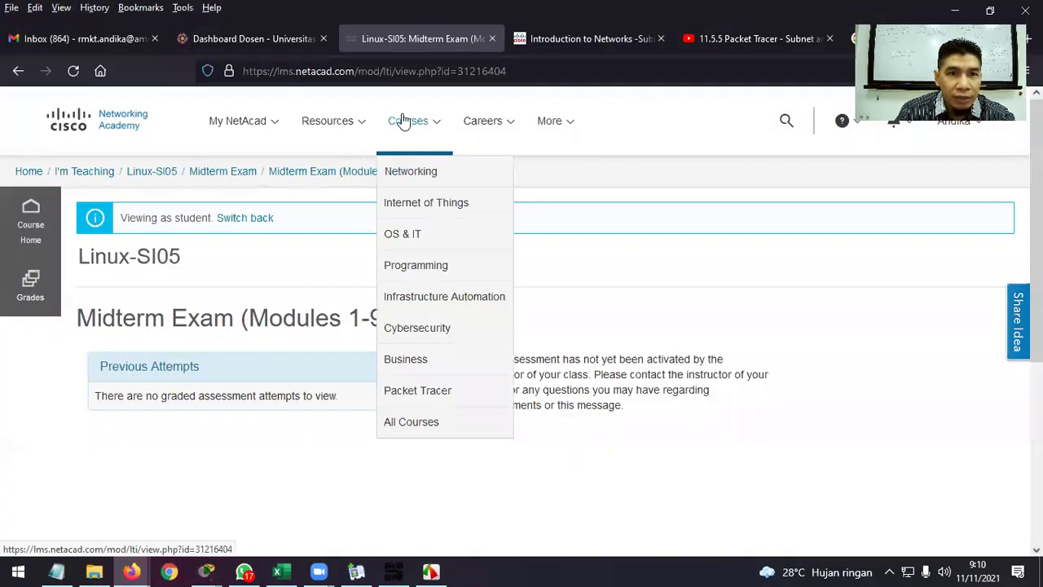
pyautogui.click(573, 37)
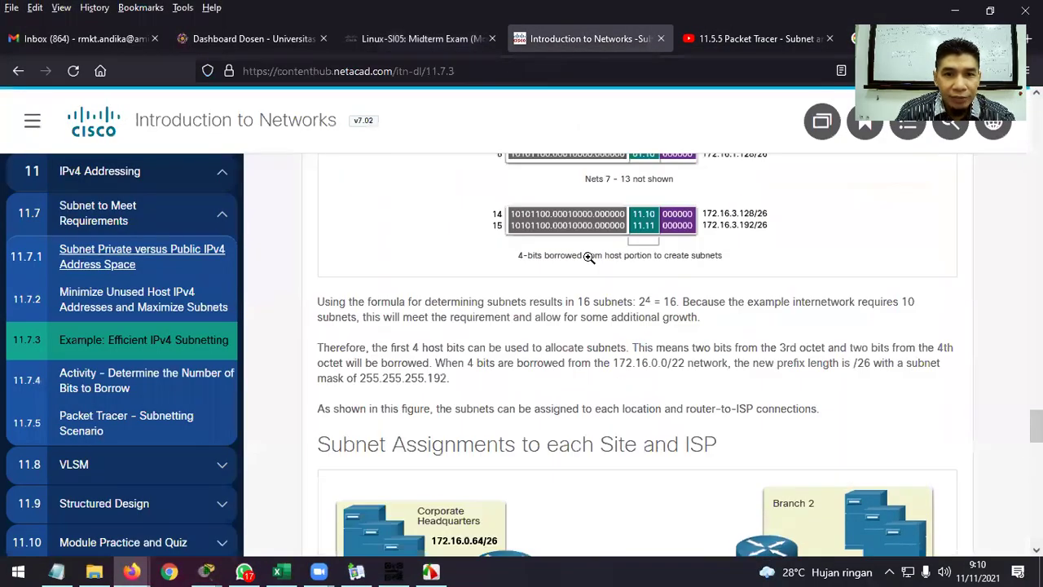
pyautogui.scroll(15, 590, 258)
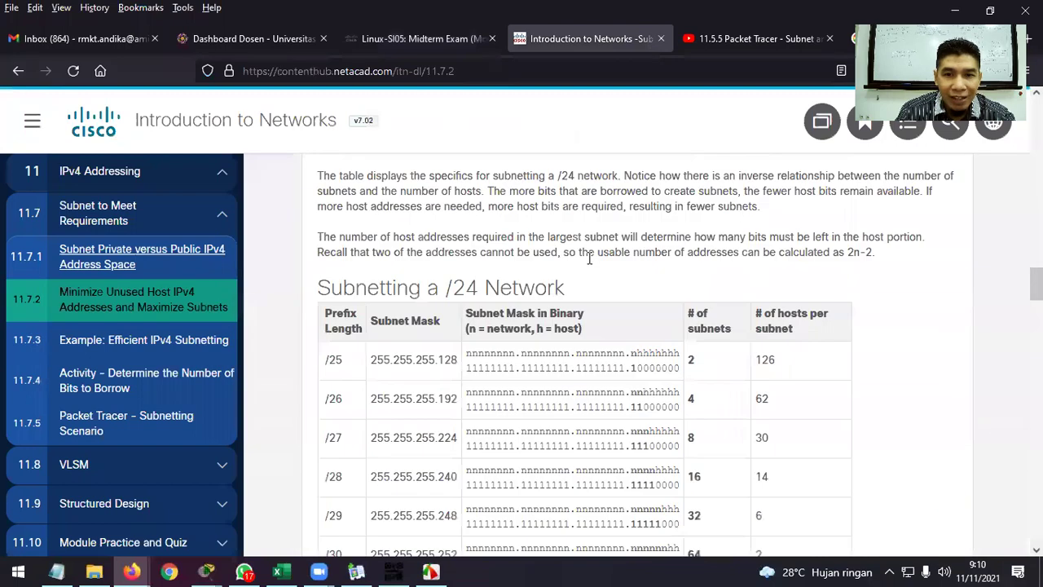
pyautogui.scroll(1, 522, 244)
pyautogui.moveTo(447, 210); pyautogui.dragTo(580, 218)
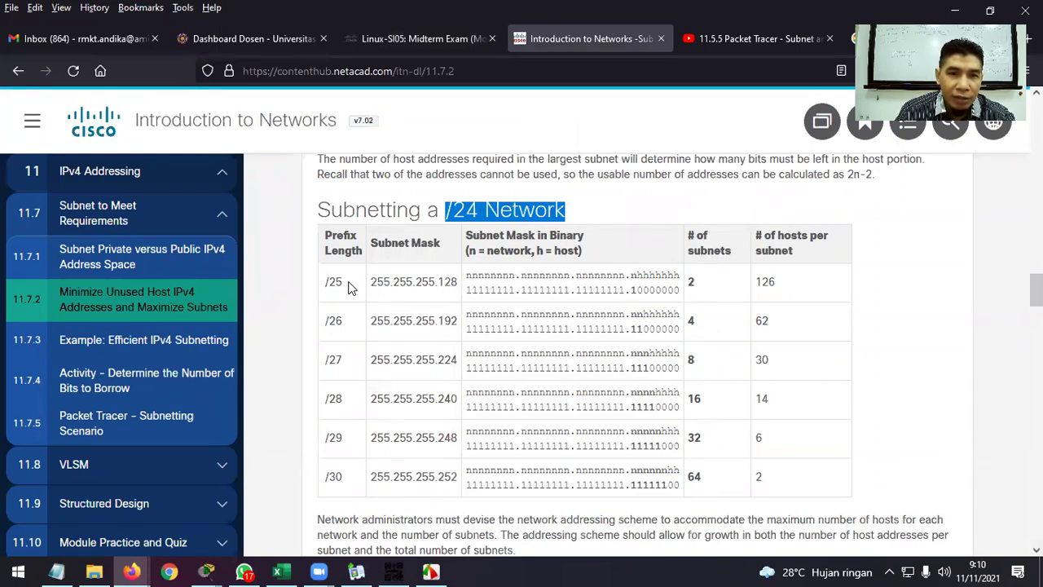
pyautogui.click(282, 571)
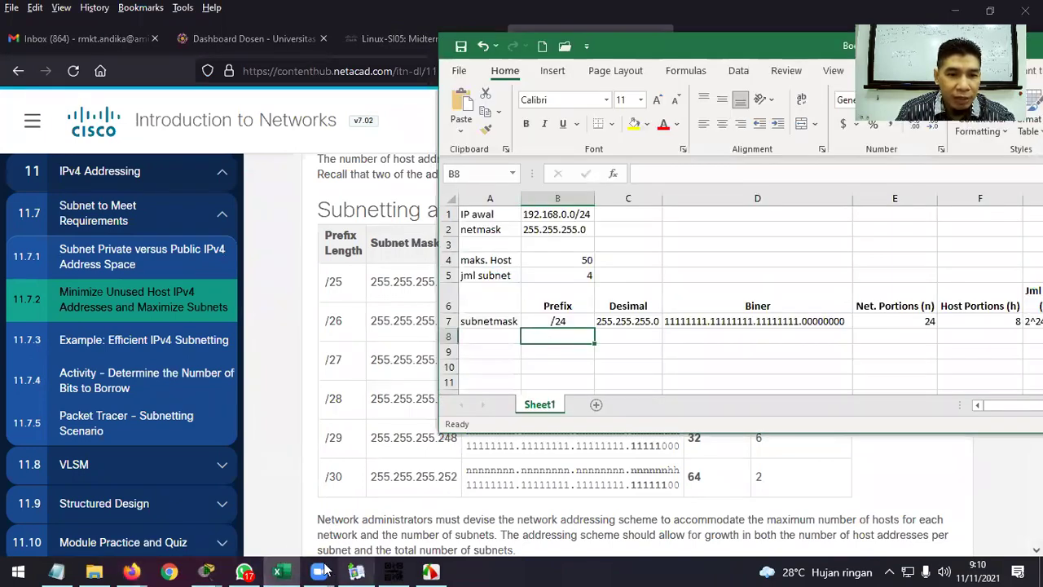
# Glance at the PT Activity instructions, then return to the spreadsheet and review its recent edit history.
pyautogui.moveTo(207, 570)
pyautogui.click(158, 522)
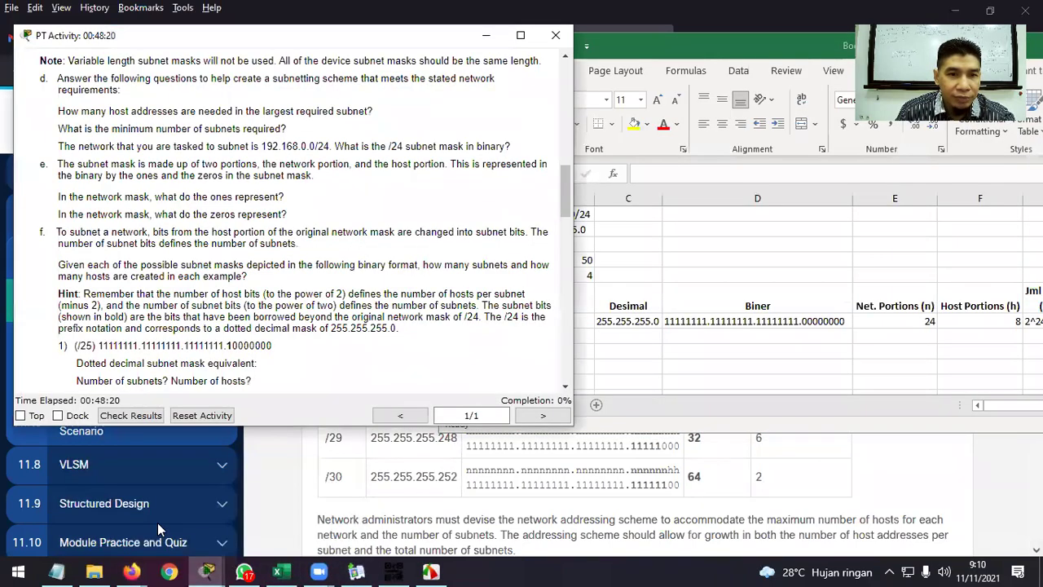
pyautogui.click(679, 49)
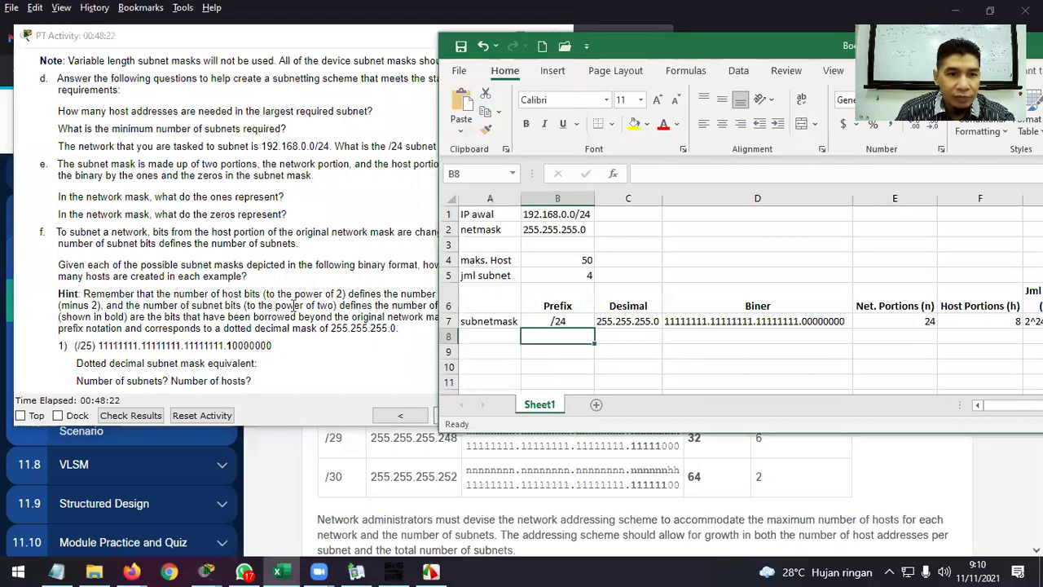
pyautogui.scroll(-2, 293, 306)
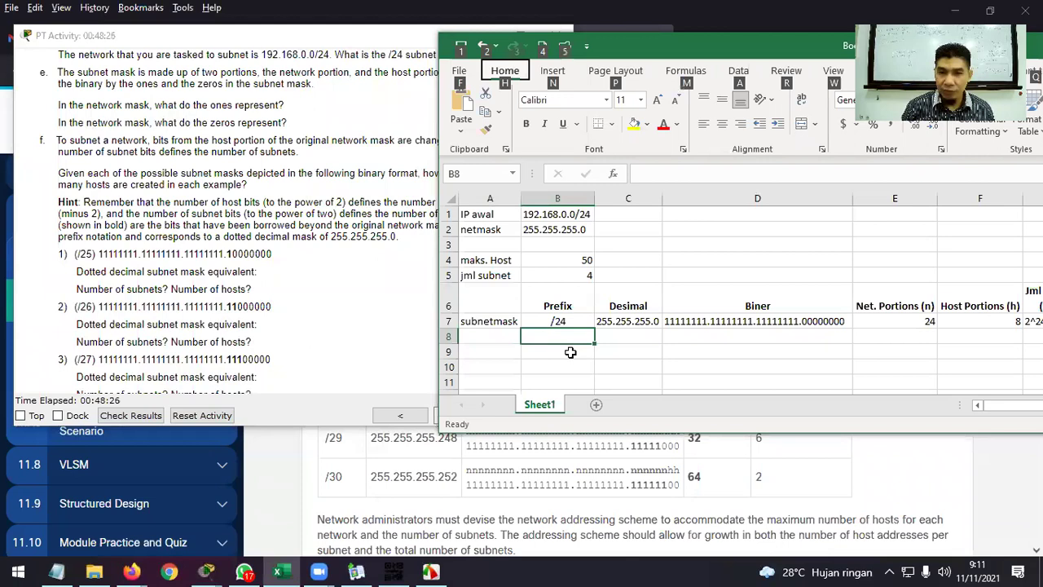
pyautogui.click(495, 47)
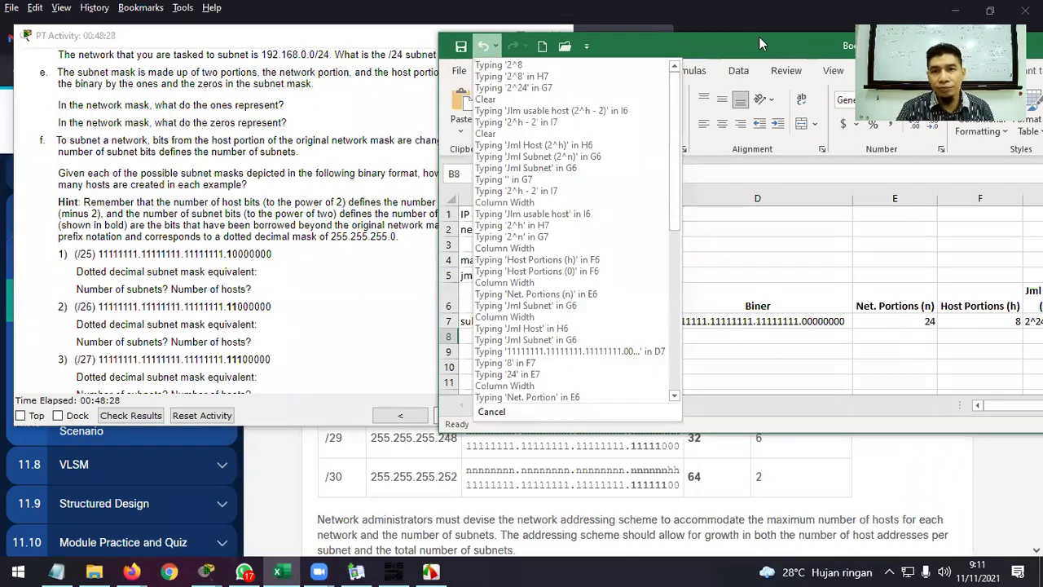
pyautogui.click(759, 38)
# Enter /25 in cell B8 and centre the Prefix column B values.
pyautogui.doubleClick(559, 336)
pyautogui.write('/2')
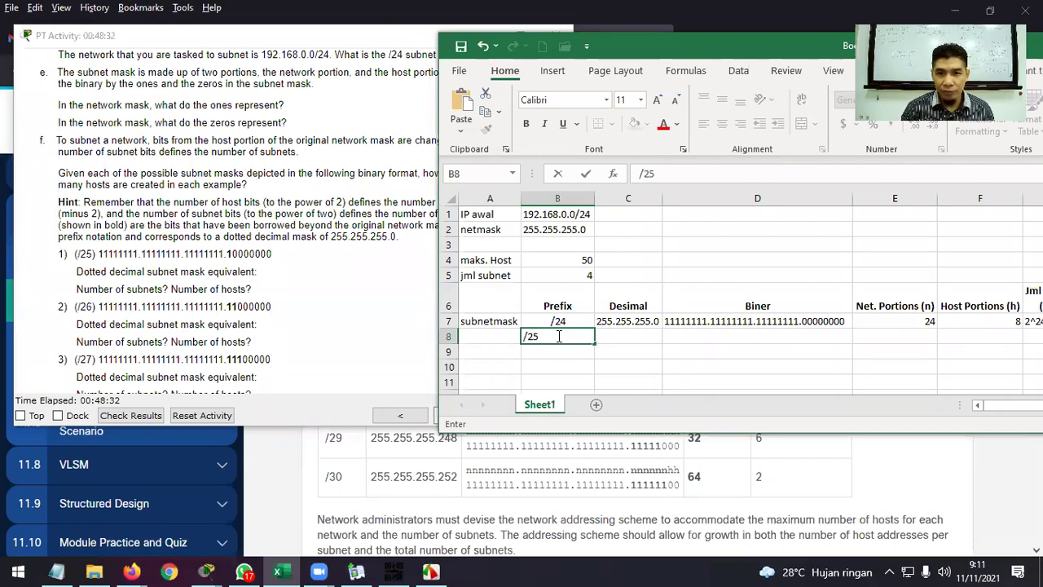
pyautogui.write('5')
pyautogui.press('Tab')
pyautogui.click(557, 335)
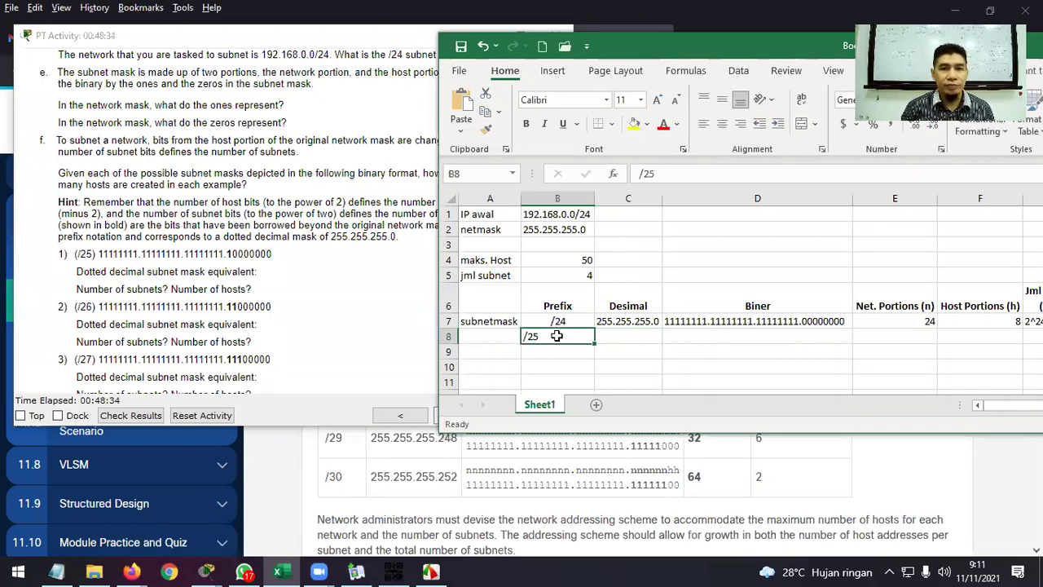
pyautogui.click(558, 199)
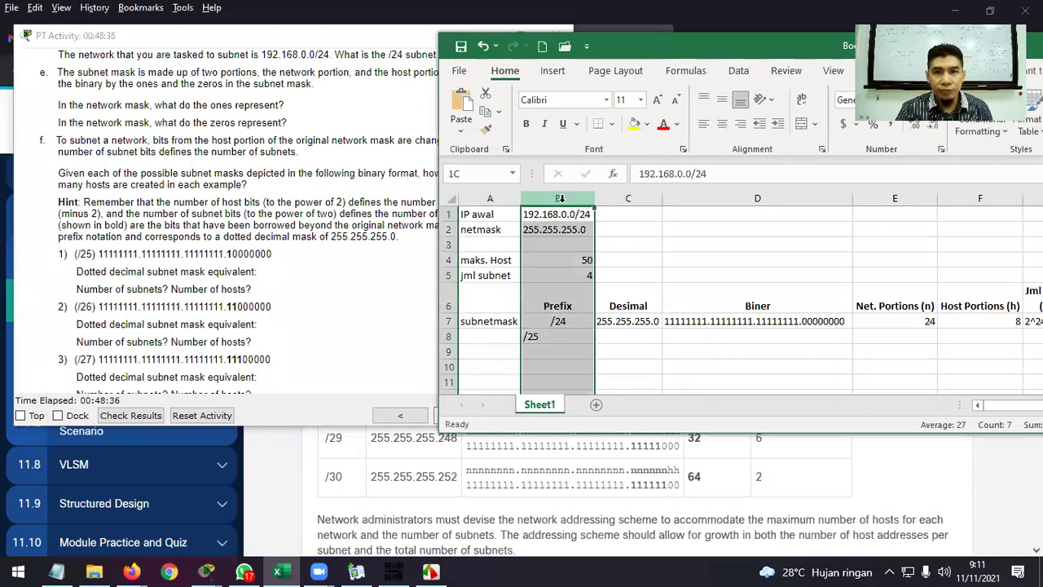
pyautogui.click(722, 123)
pyautogui.click(682, 336)
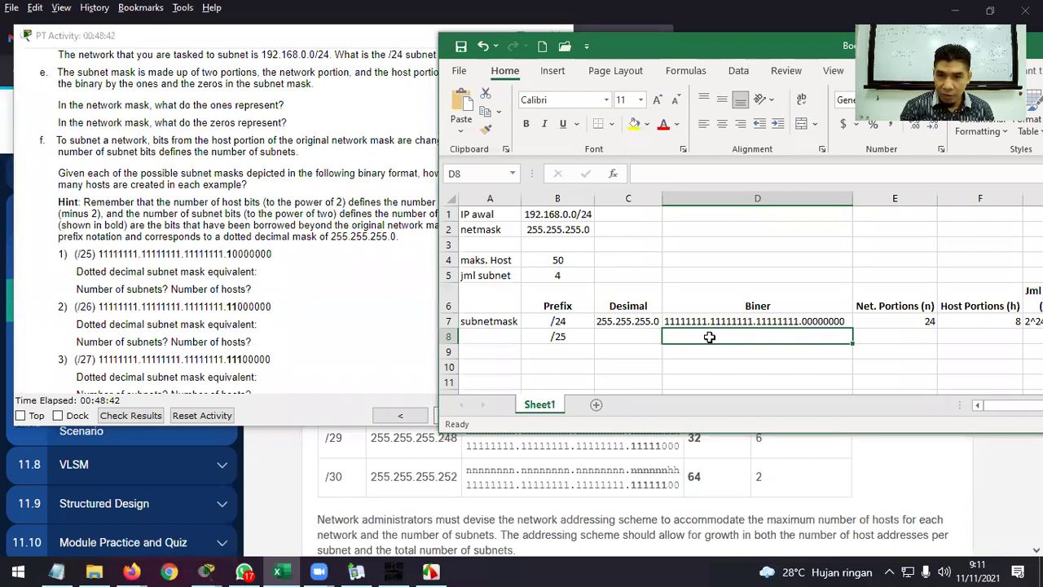
# Build D8's mask from D7's first three octets plus .10000000, giving 11111111.11111111.11111111.10000000.
pyautogui.write('1')
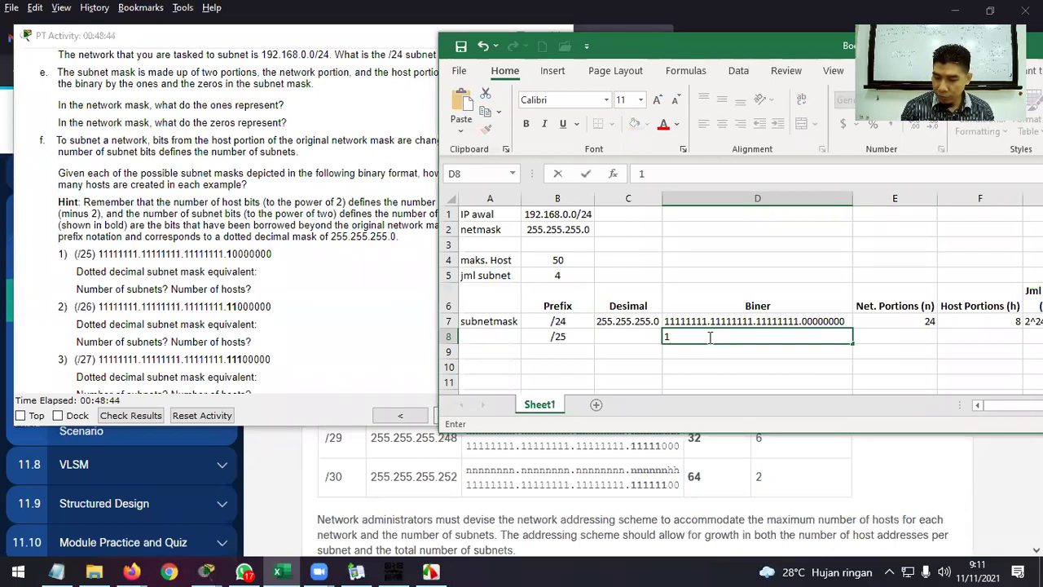
pyautogui.doubleClick(799, 321)
pyautogui.moveTo(799, 321); pyautogui.dragTo(665, 321)
pyautogui.hotkey('ctrl', 'c')
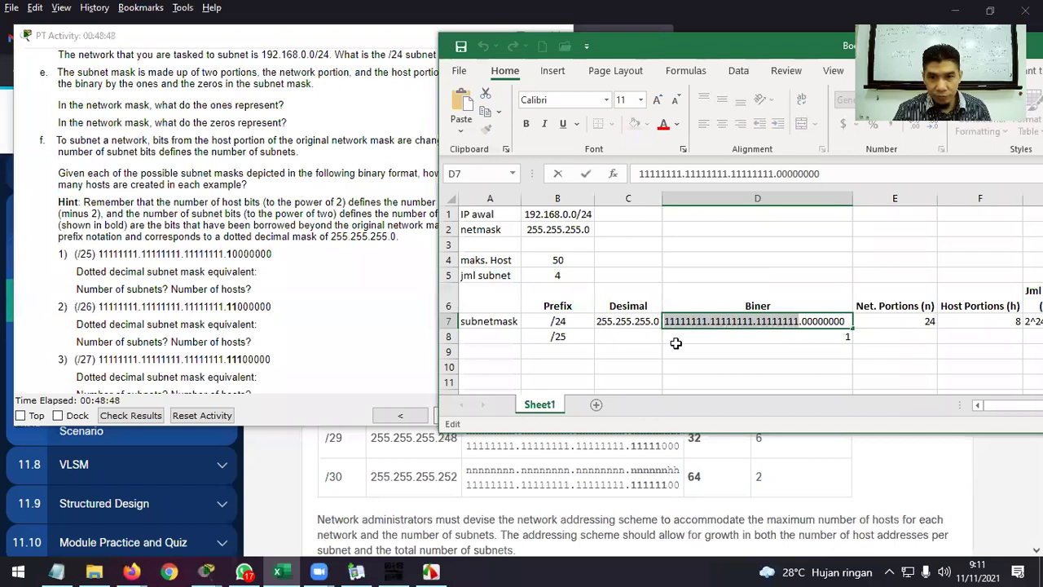
pyautogui.click(676, 335)
pyautogui.hotkey('ctrl', 'v')
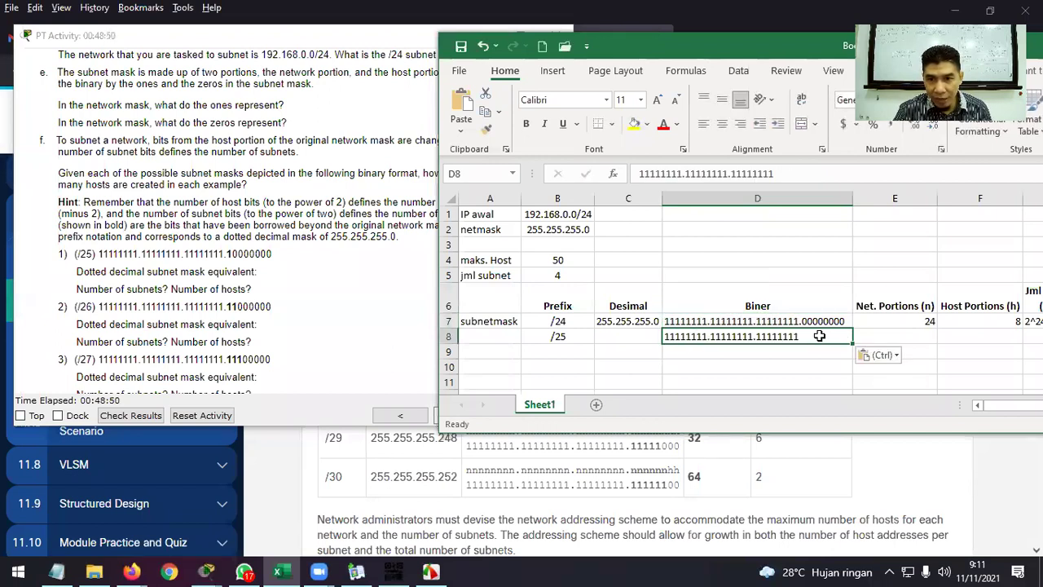
pyautogui.doubleClick(817, 335)
pyautogui.write('.')
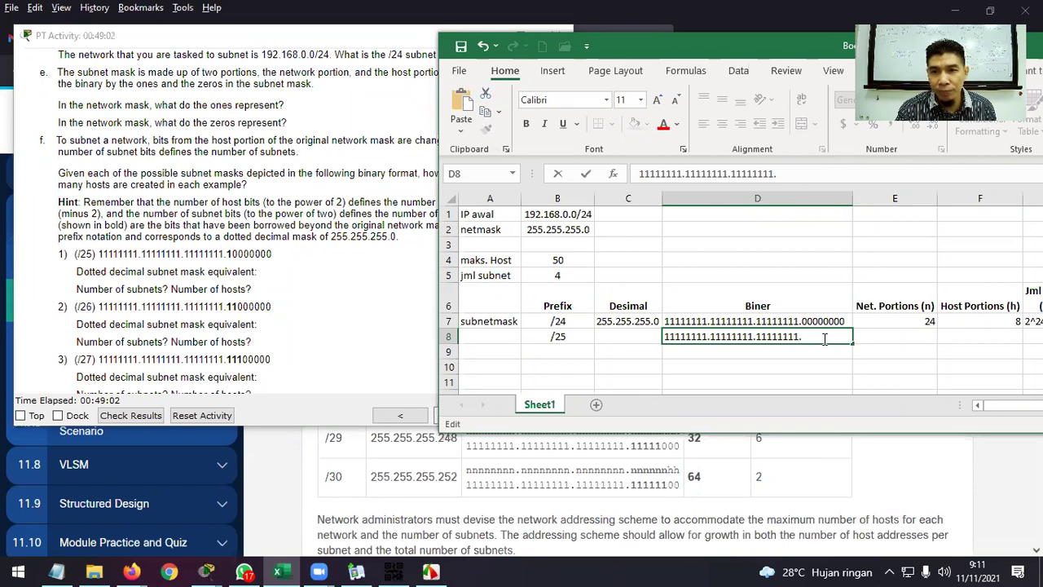
pyautogui.write('1')
pyautogui.write('0000000')
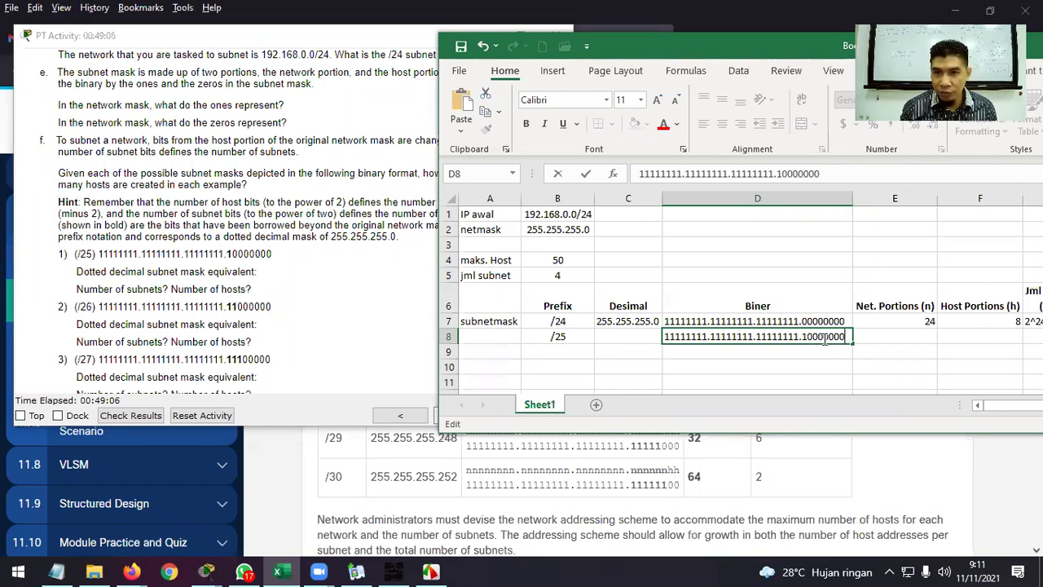
pyautogui.press('Return')
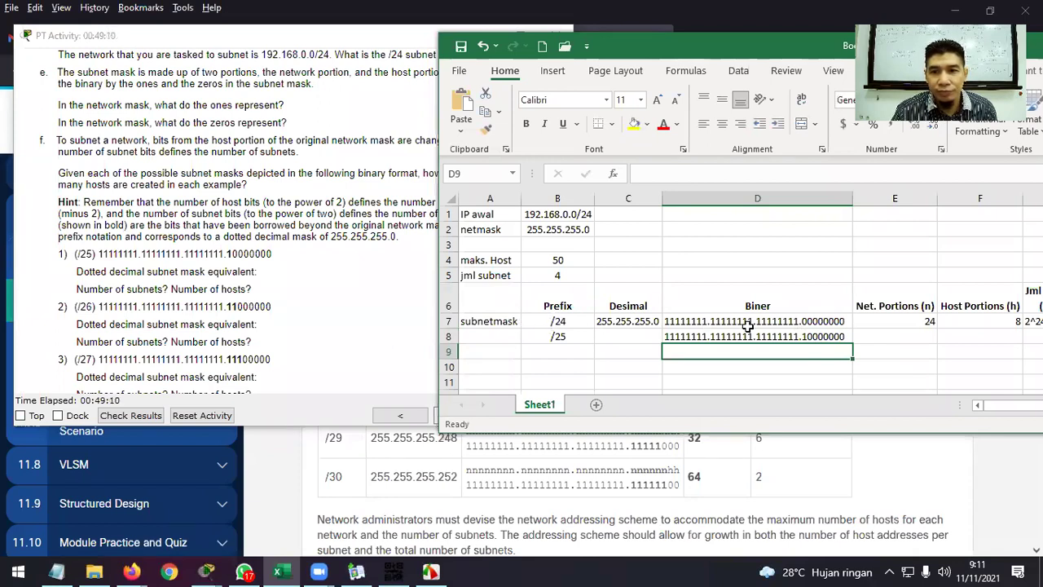
# Try bold formatting on column D's binary masks, then undo it.
pyautogui.click(759, 199)
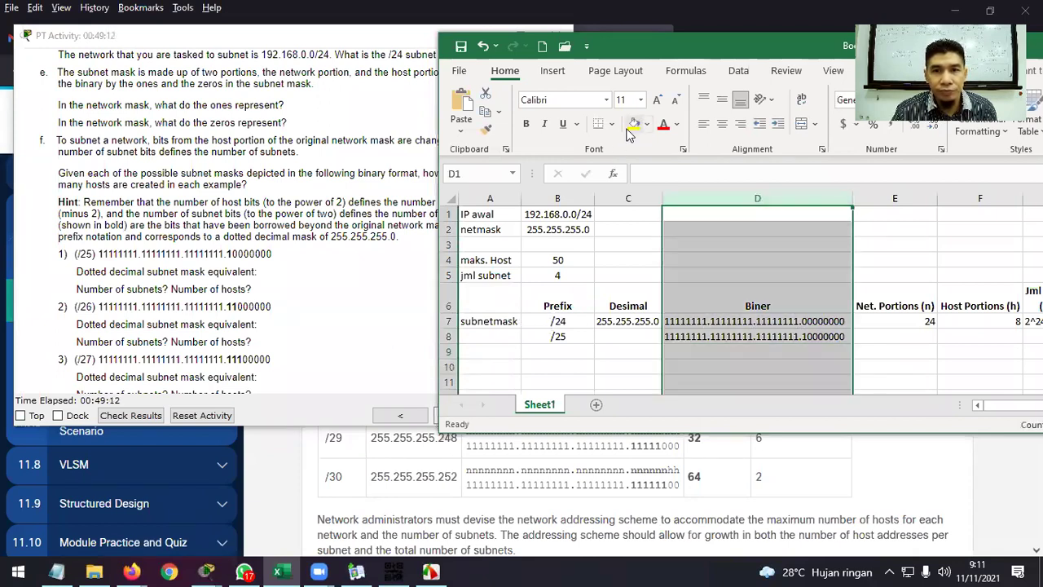
pyautogui.click(526, 123)
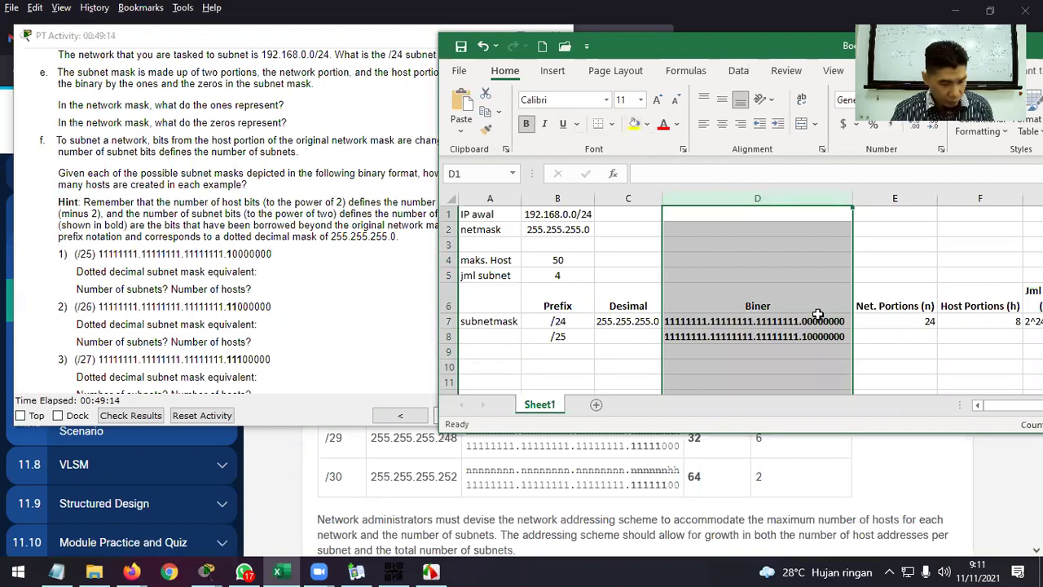
pyautogui.hotkey('ctrl', 'z')
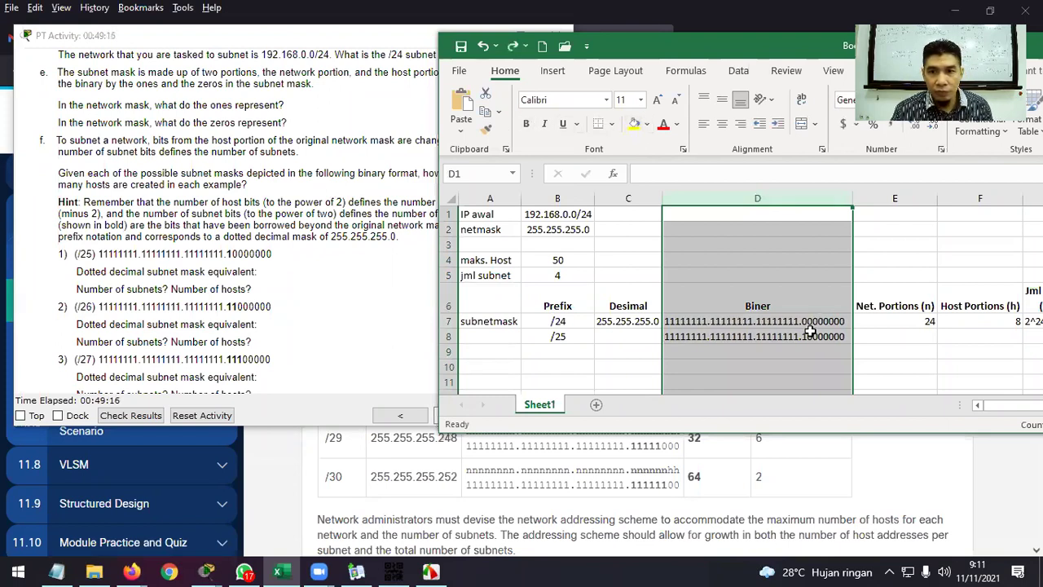
# Colour the borrowed first bit of D8's fourth octet red, then shift the window to show columns G–I.
pyautogui.doubleClick(805, 336)
pyautogui.moveTo(806, 336); pyautogui.dragTo(801, 336)
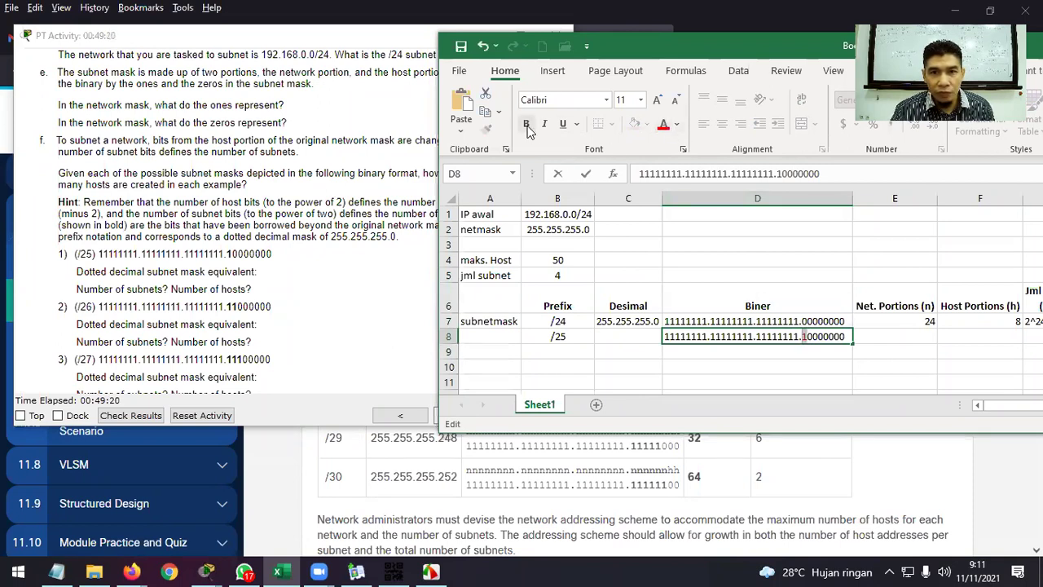
pyautogui.click(894, 349)
pyautogui.click(898, 336)
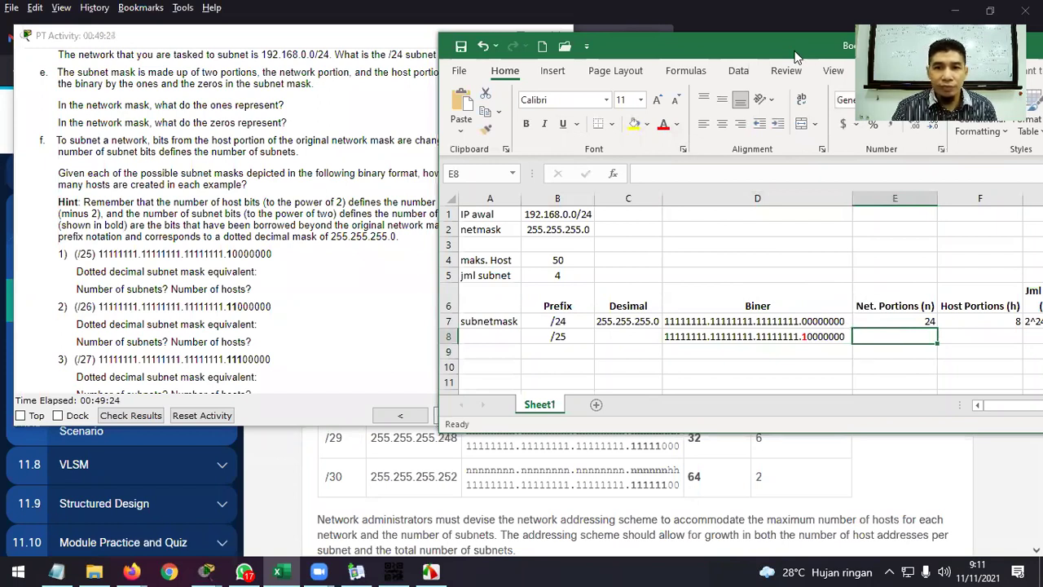
pyautogui.moveTo(794, 53); pyautogui.dragTo(619, 72)
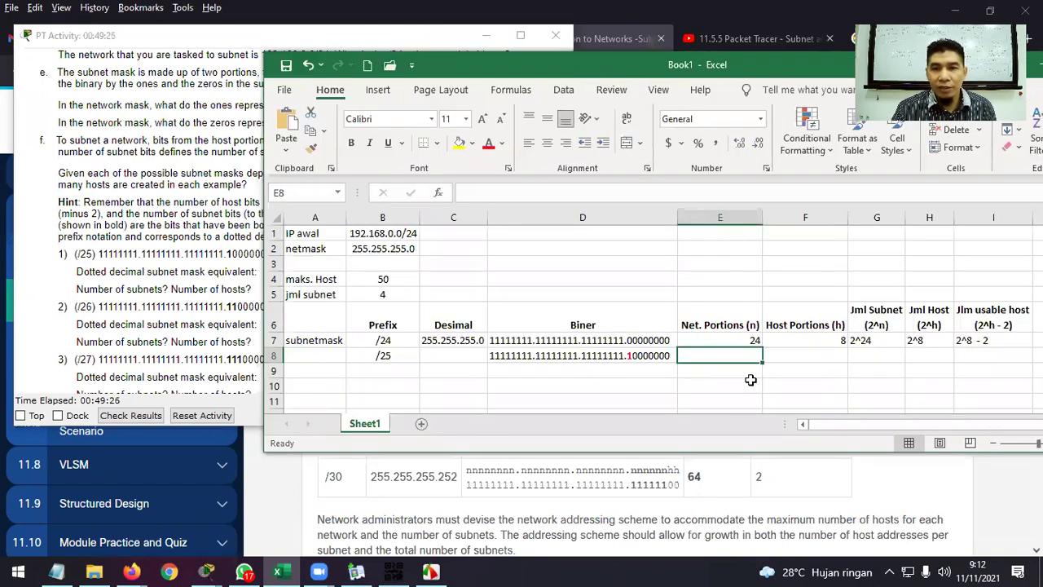
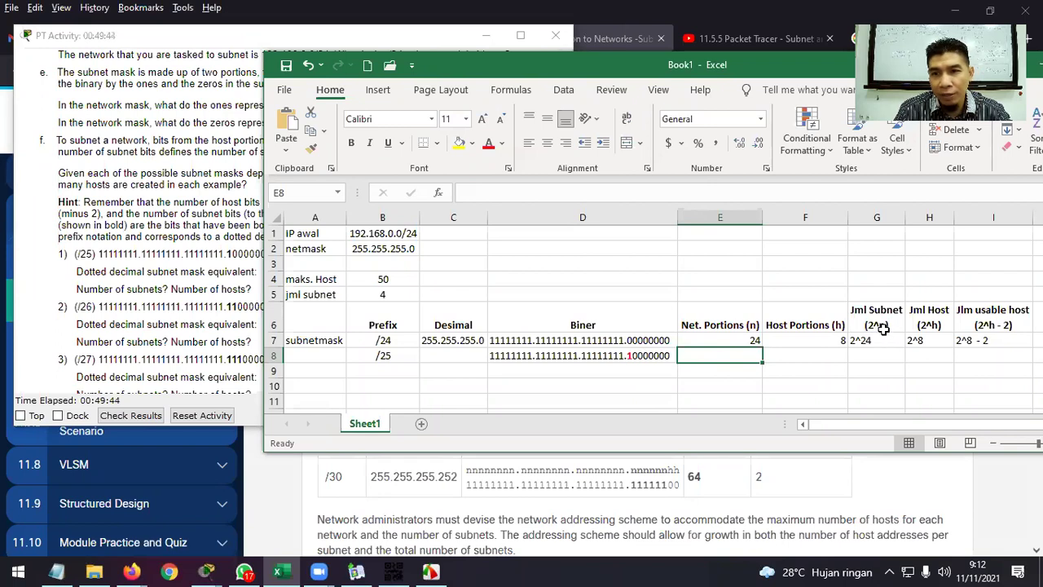
# Correct the Jml Subnet header in G6 from (2^n) to (2^N).
pyautogui.click(879, 323)
pyautogui.doubleClick(881, 324)
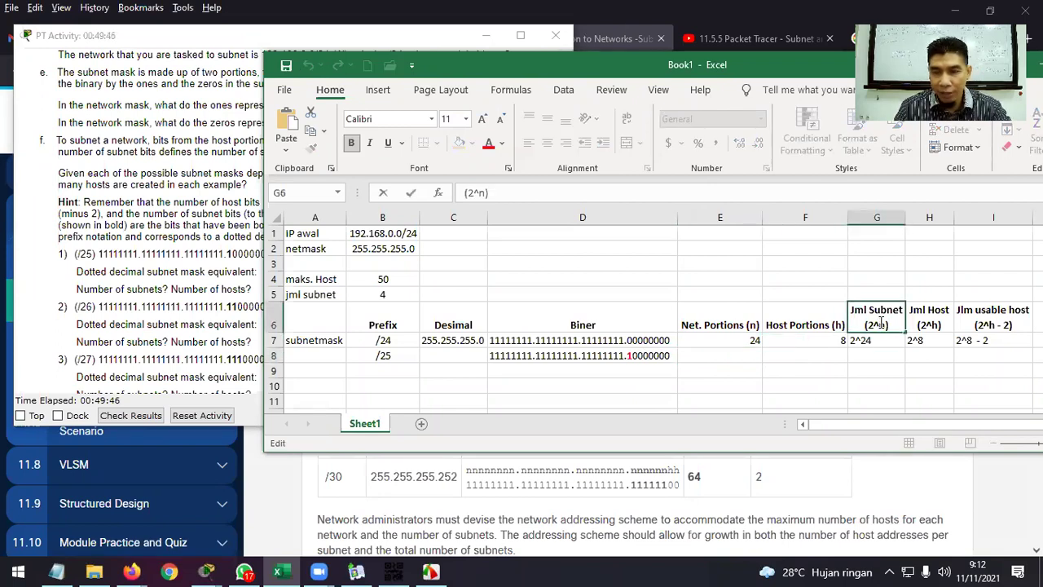
pyautogui.press('BackSpace')
pyautogui.write('N')
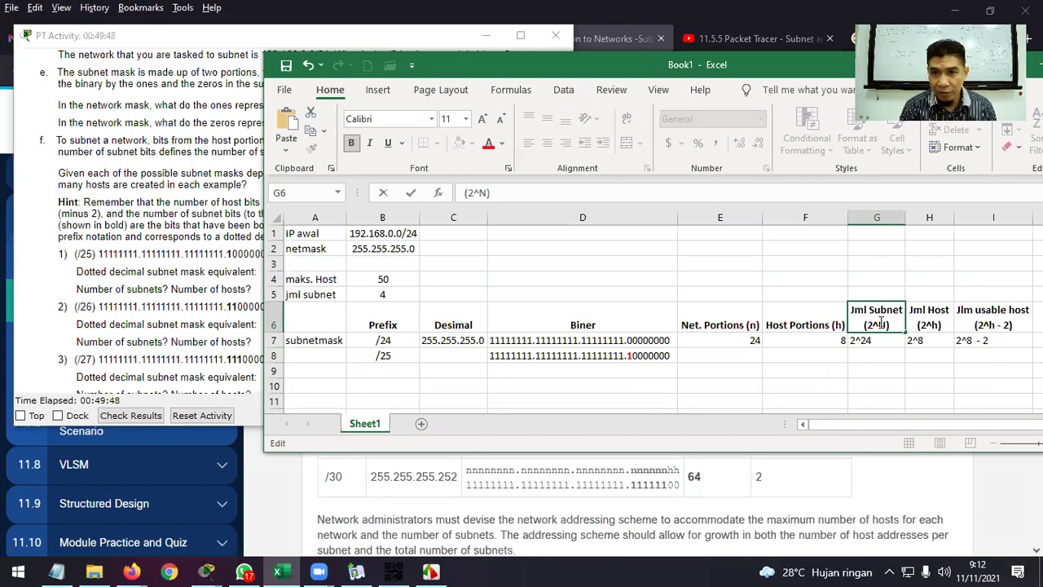
pyautogui.press('Return')
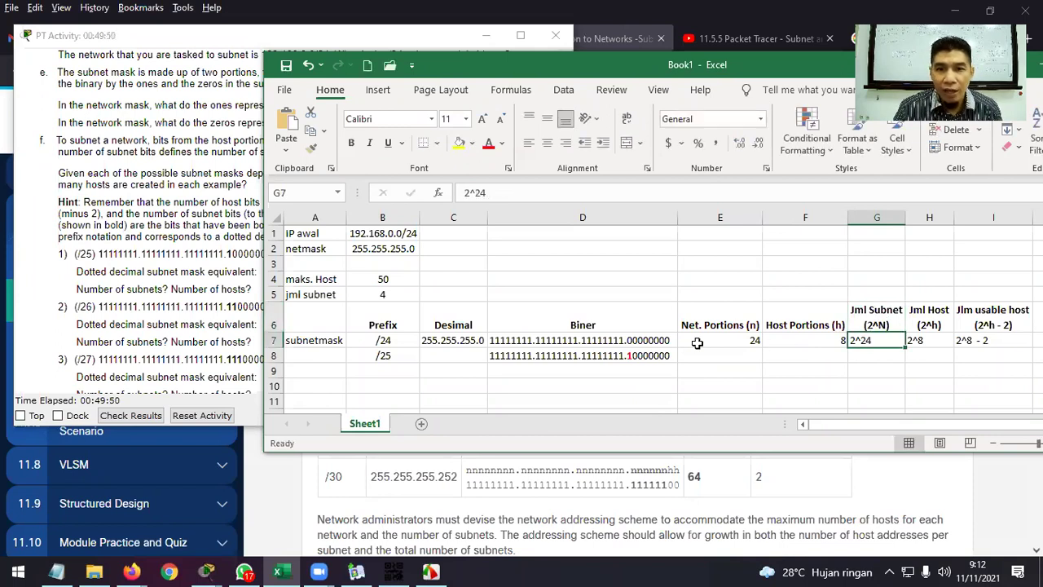
# Add the note 'N : Jlm bit host yg dipinjam utk dijadikan NP' in cell G4.
pyautogui.click(631, 358)
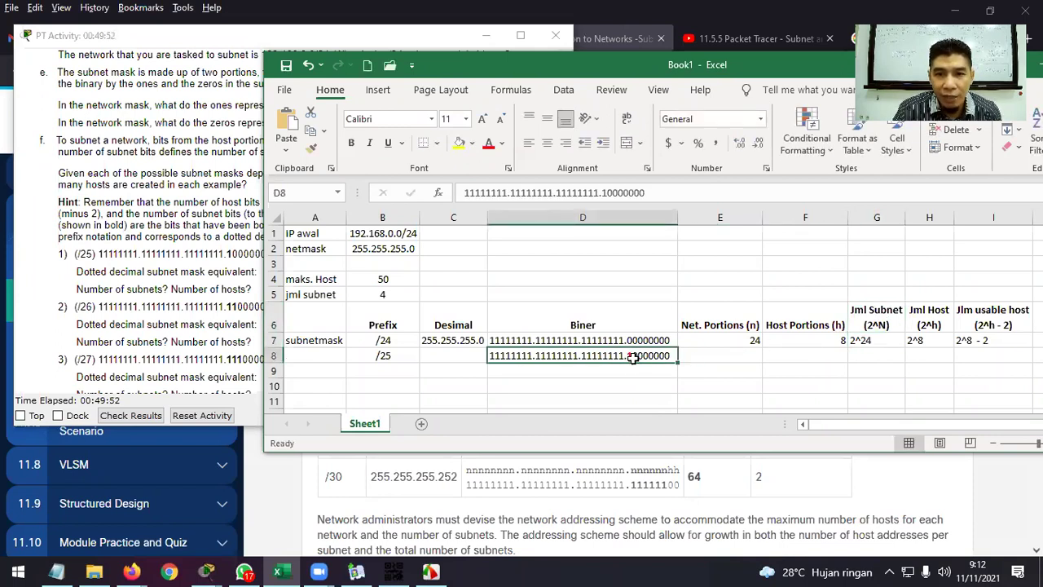
pyautogui.click(865, 278)
pyautogui.write('N')
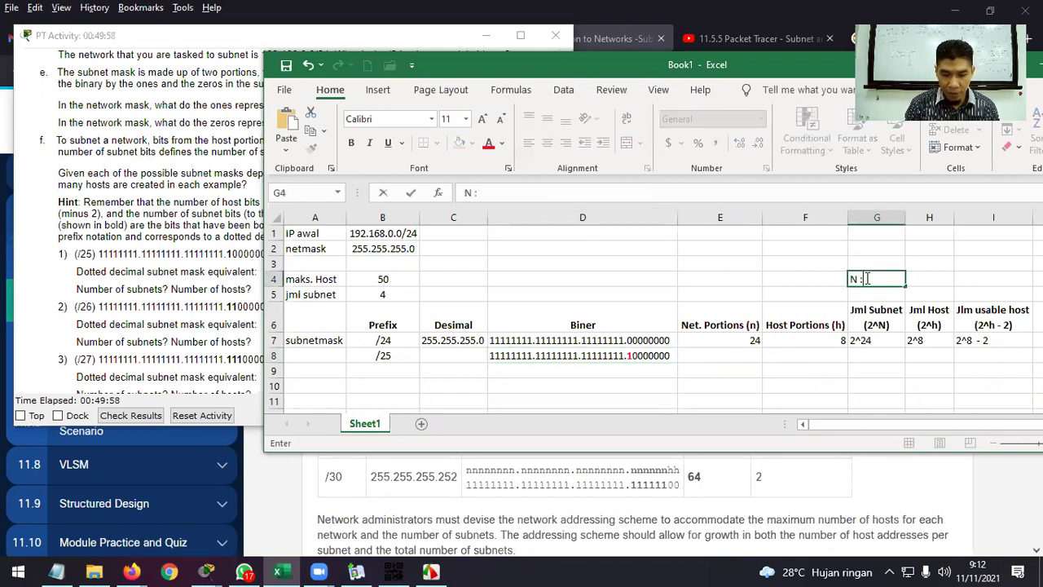
pyautogui.write(' : Jlm bit')
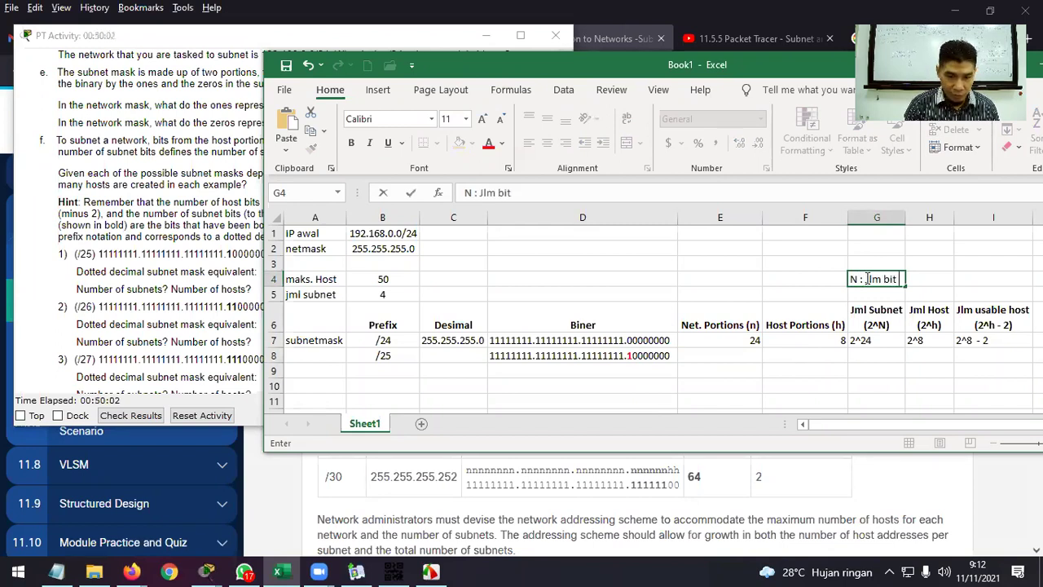
pyautogui.write(' hos')
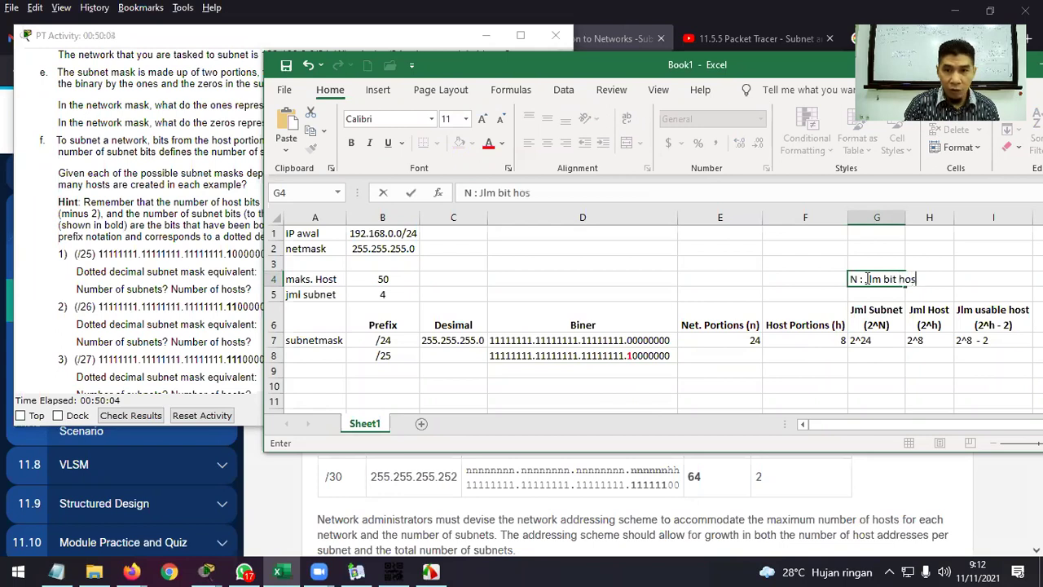
pyautogui.write('t yg dipinjam')
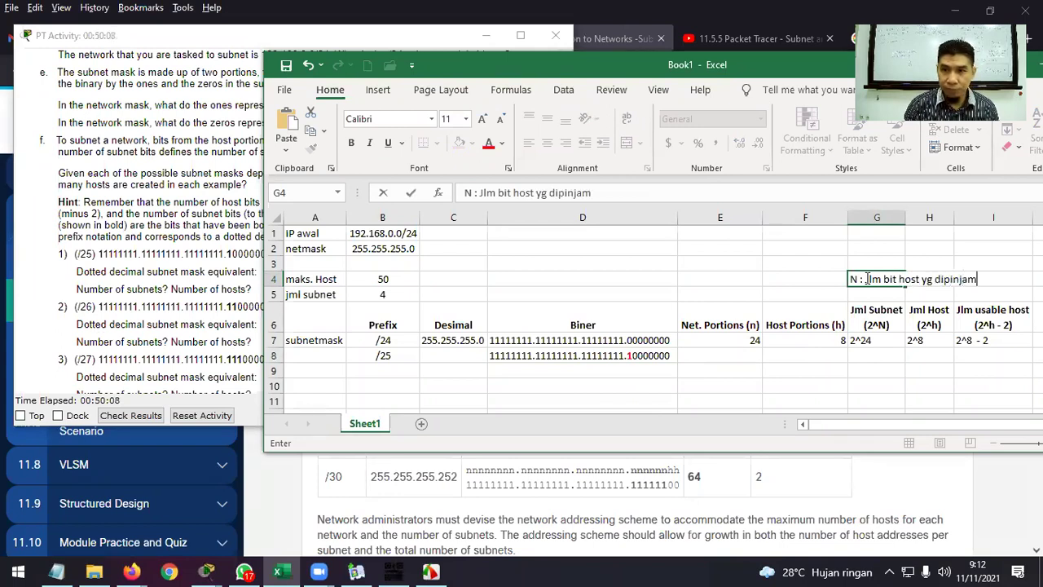
pyautogui.write(' utk dijadikan NP')
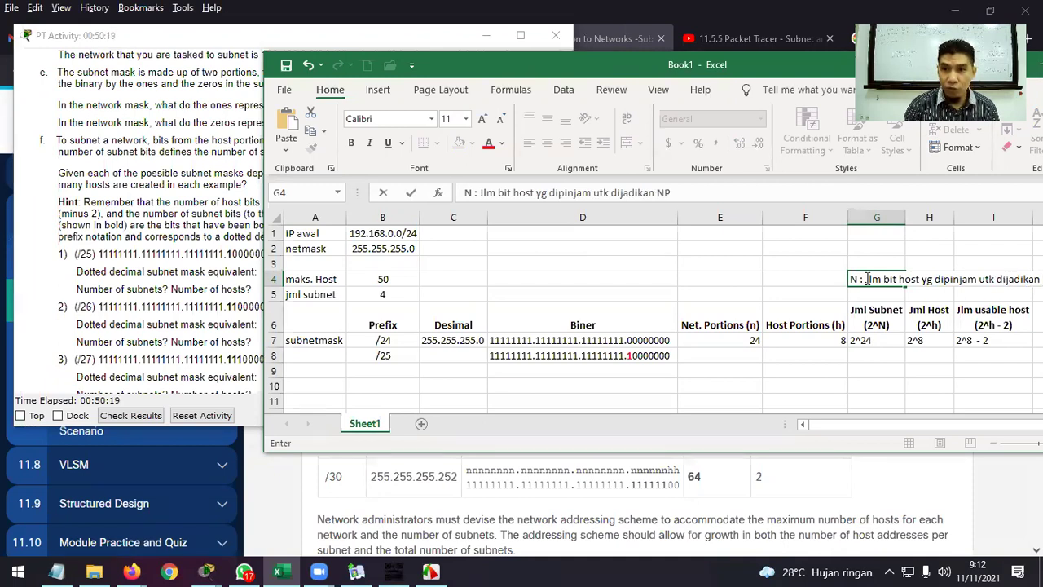
pyautogui.press('Return')
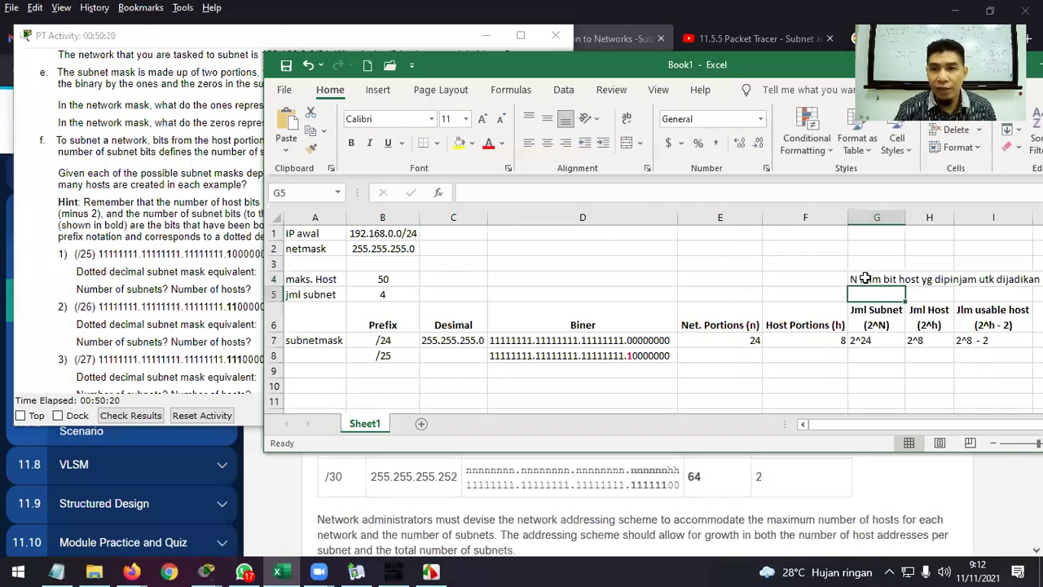
pyautogui.click(853, 278)
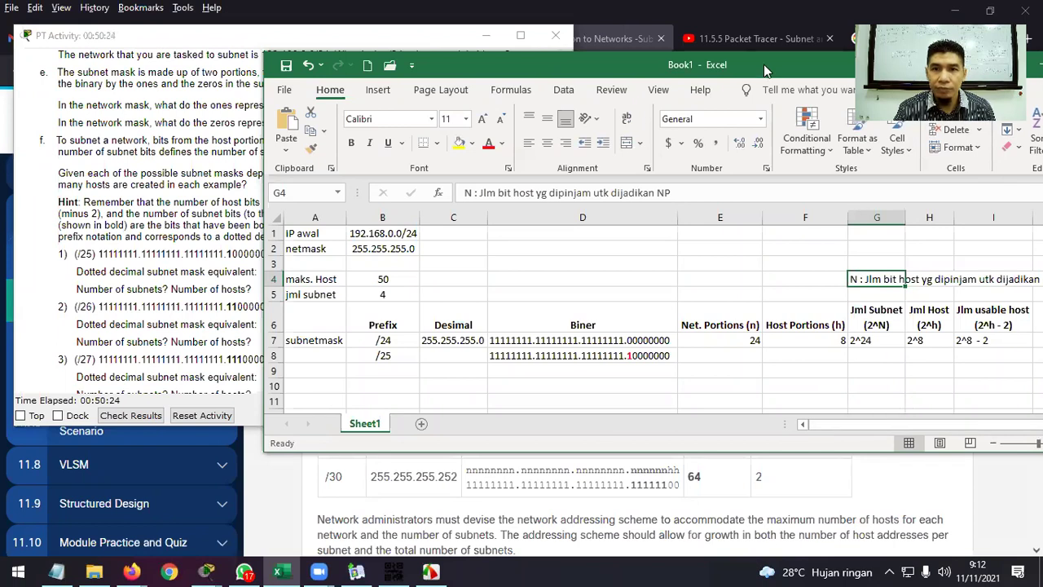
pyautogui.moveTo(765, 70); pyautogui.dragTo(660, 75)
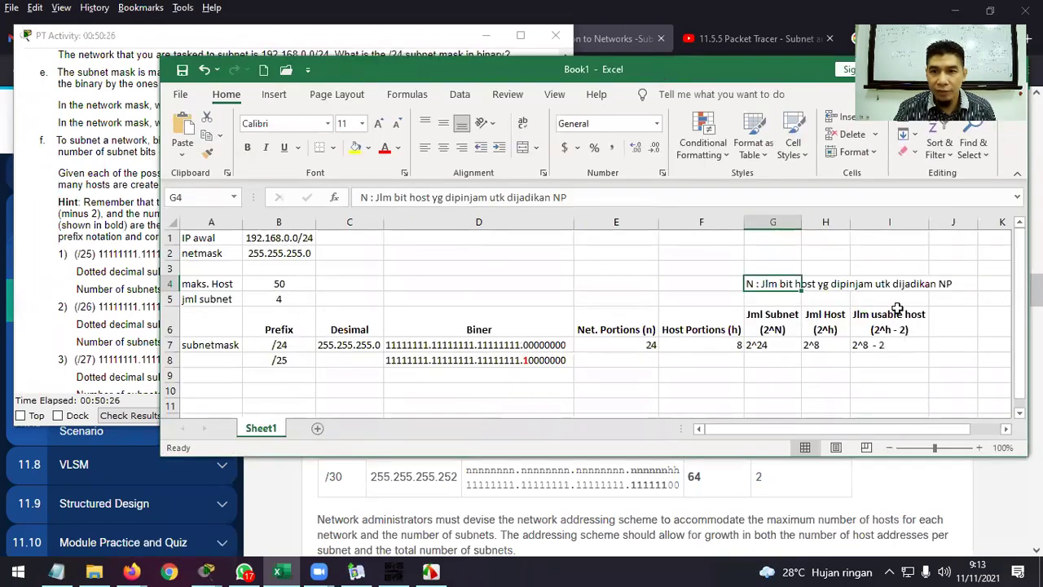
# Enter 25 network bits and 7 host bits in the /25 row.
pyautogui.click(775, 296)
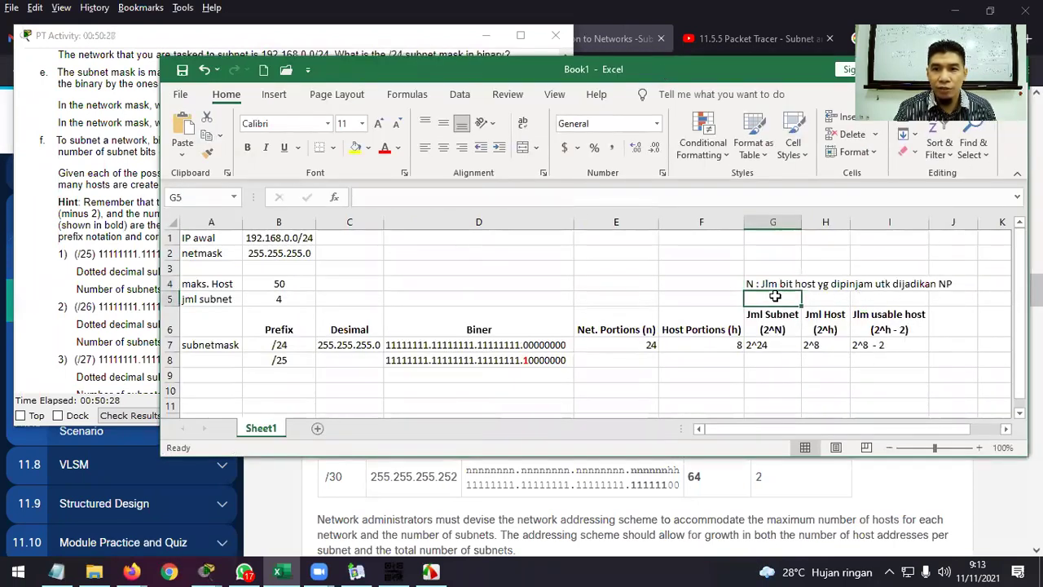
pyautogui.click(606, 359)
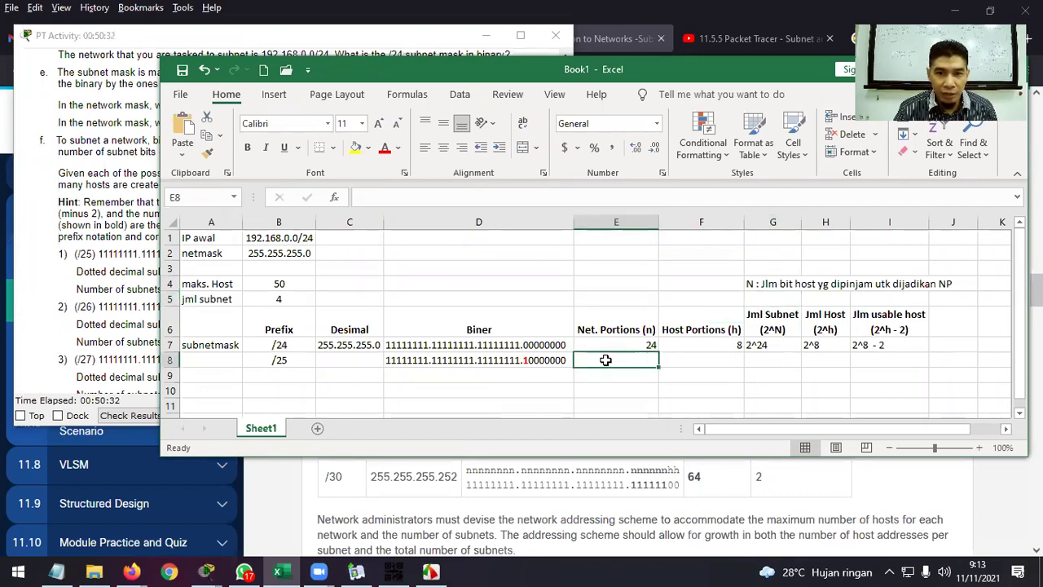
pyautogui.write('25')
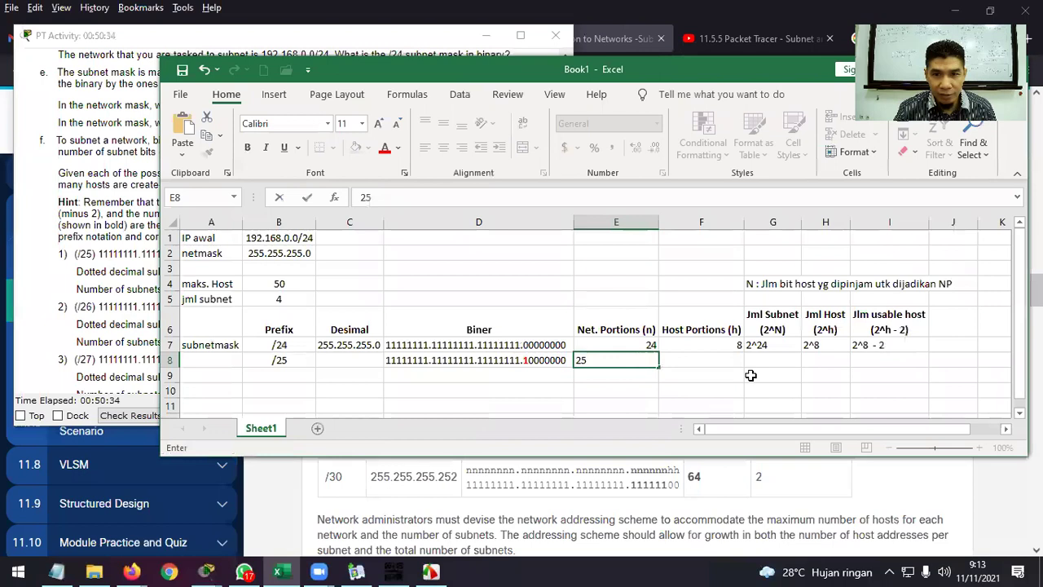
pyautogui.click(705, 365)
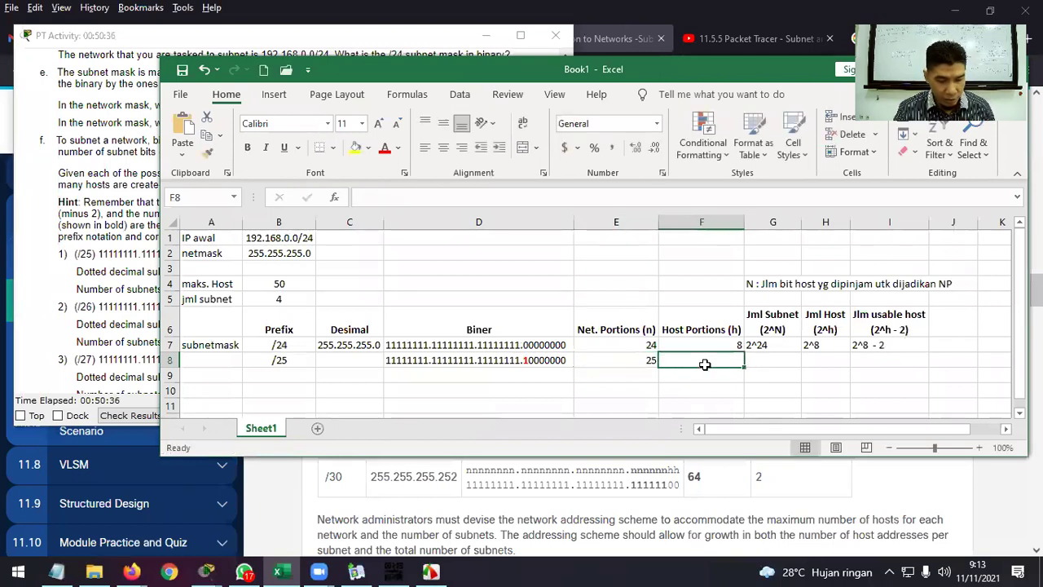
pyautogui.write('7')
pyautogui.click(787, 379)
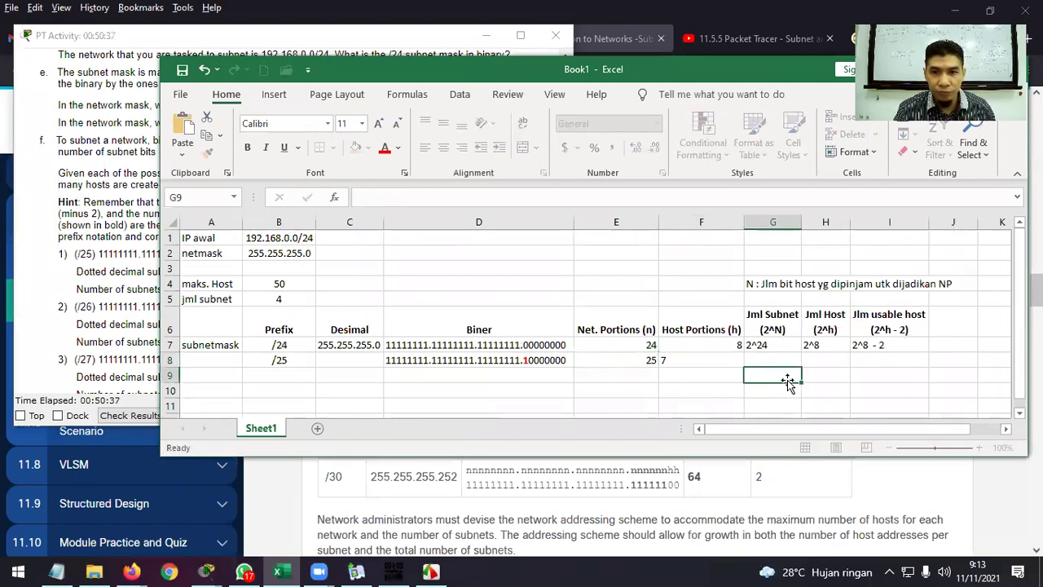
pyautogui.click(294, 361)
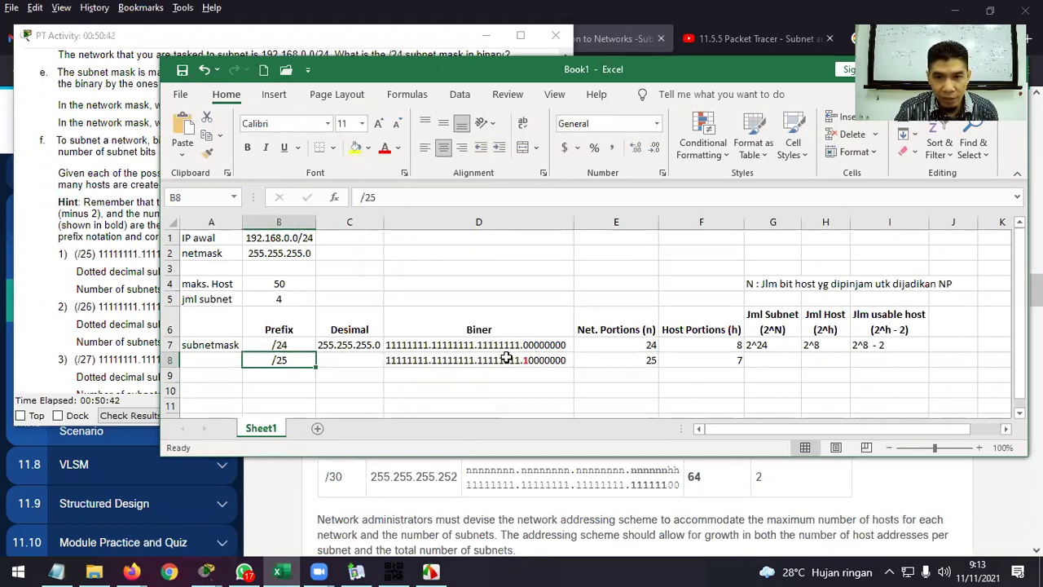
# Enter the /25 subnet count 2^1=2 in G8.
pyautogui.click(765, 358)
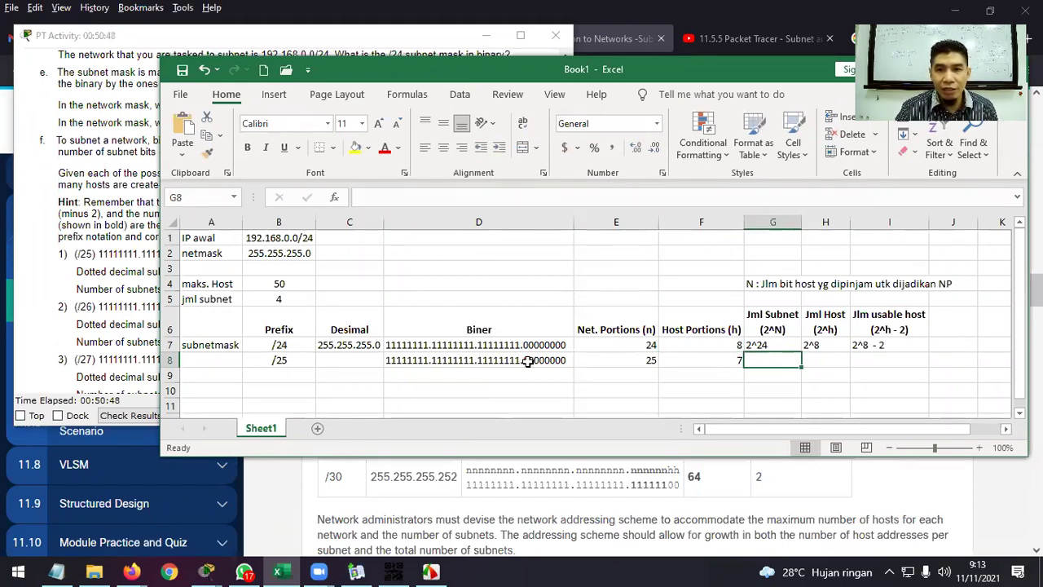
pyautogui.write('2^1')
pyautogui.press('Return')
pyautogui.press('Up')
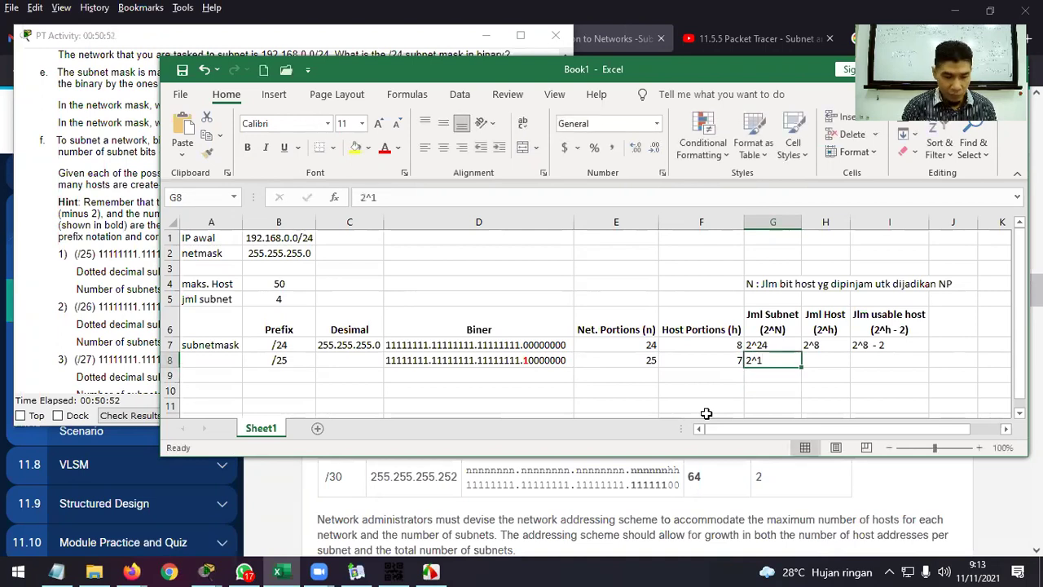
pyautogui.press('F2')
pyautogui.write('=')
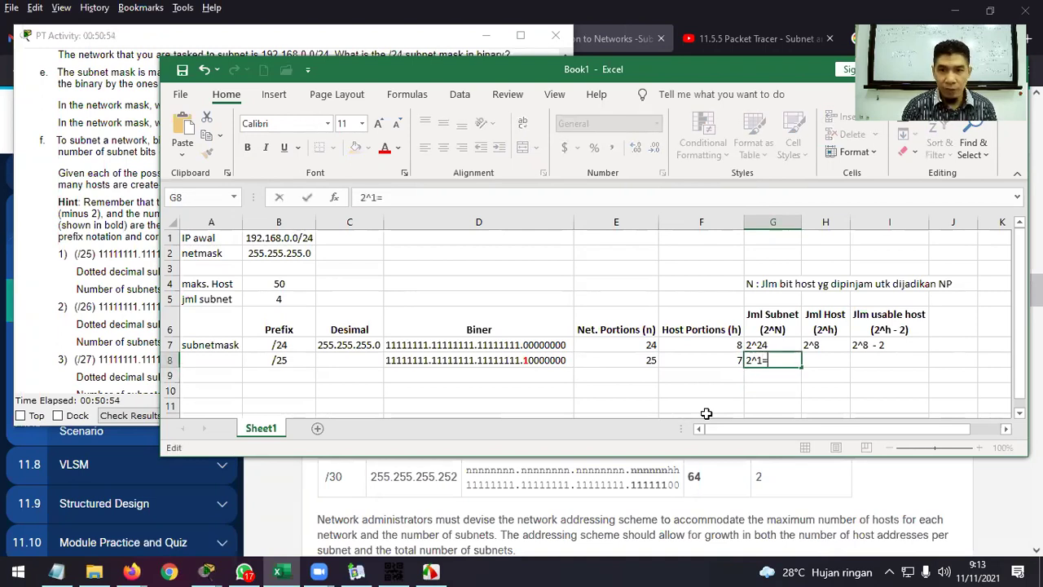
pyautogui.write('2')
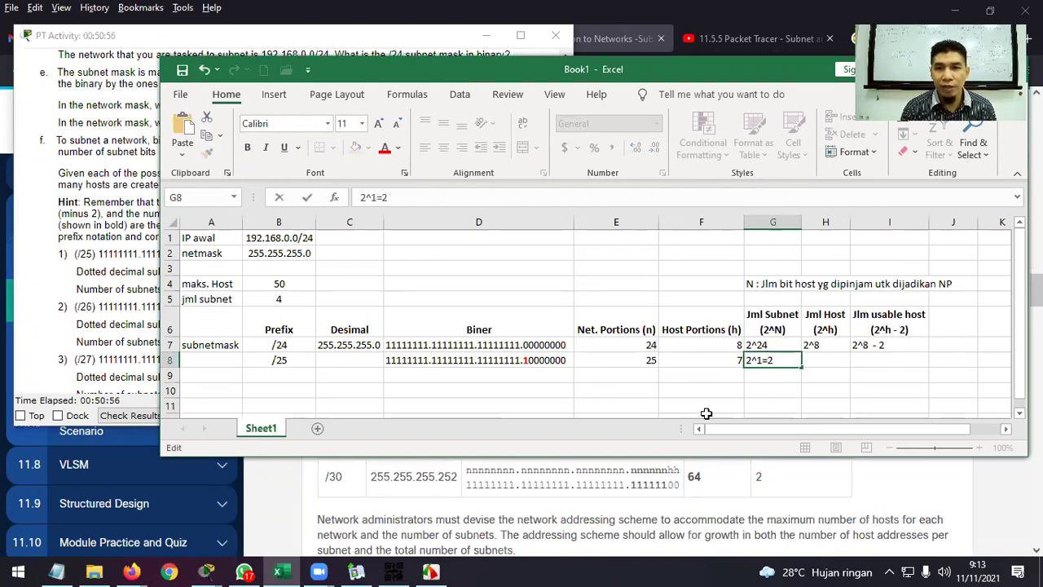
pyautogui.press('Return')
pyautogui.press('Up')
# Fill in 2^7=128 hosts in H8 and 128-2 = 126 usable hosts in I8.
pyautogui.press('Right')
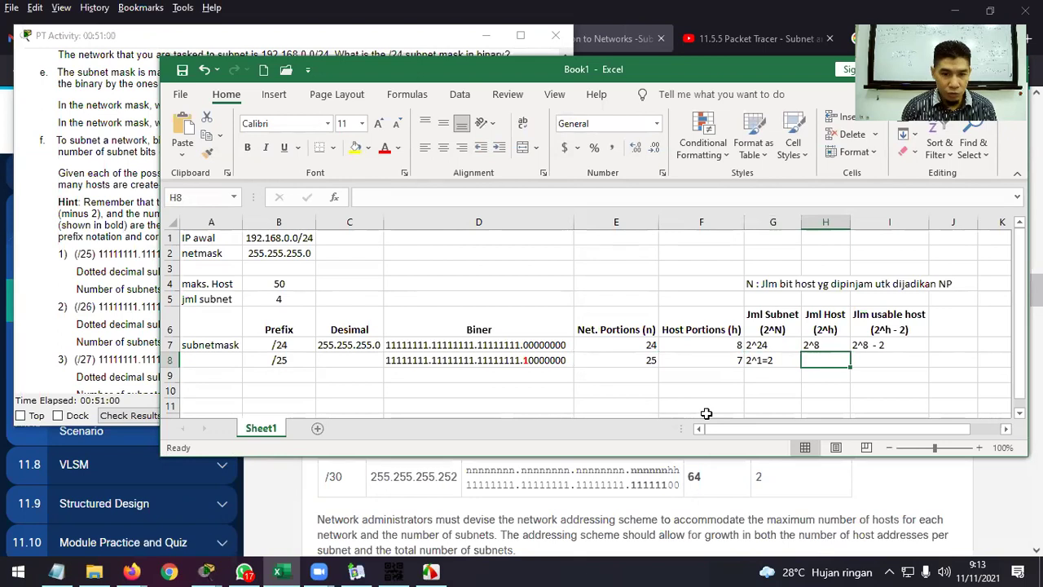
pyautogui.write('2')
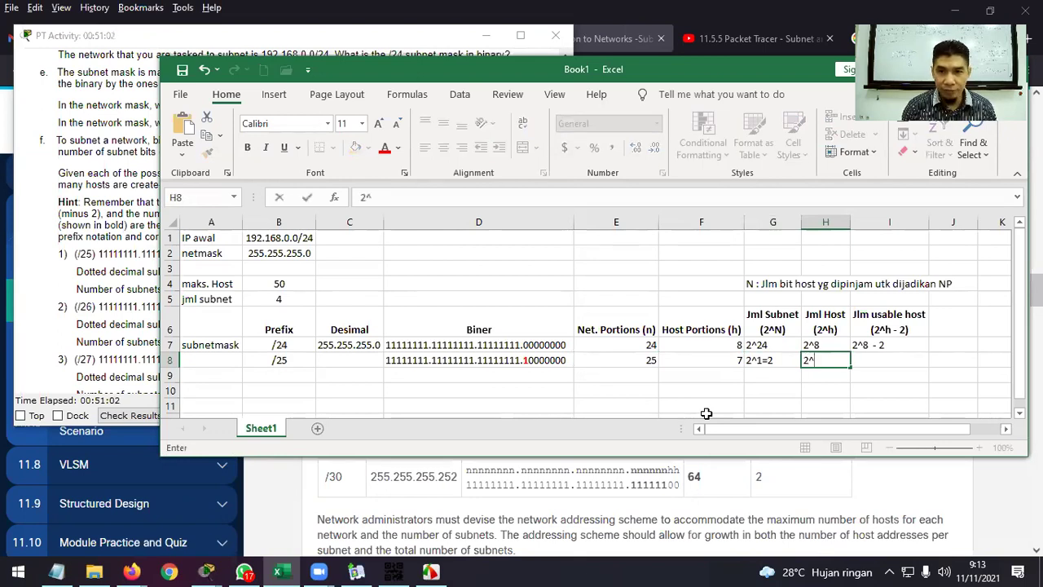
pyautogui.write('^7')
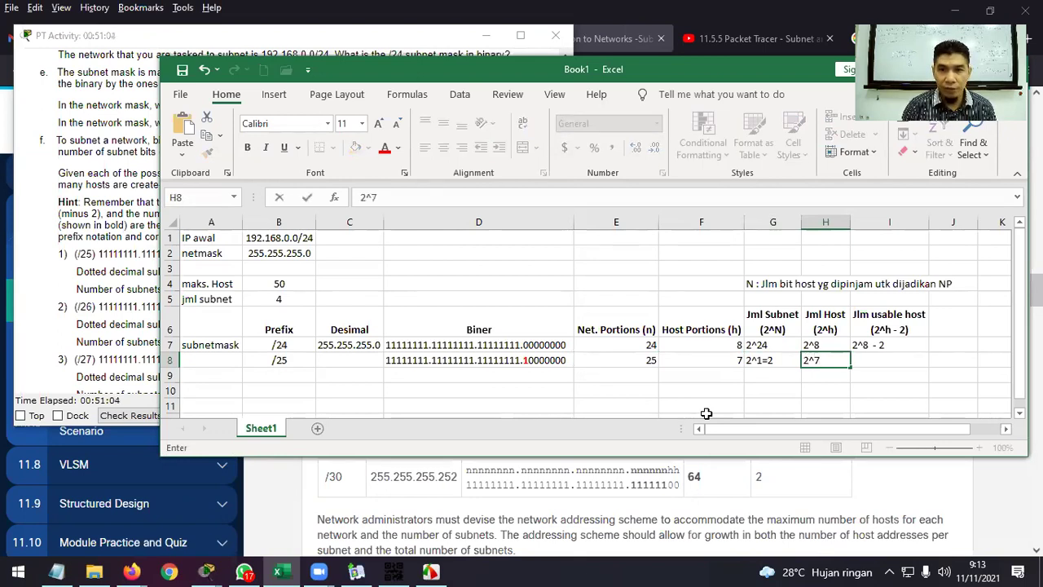
pyautogui.write('=')
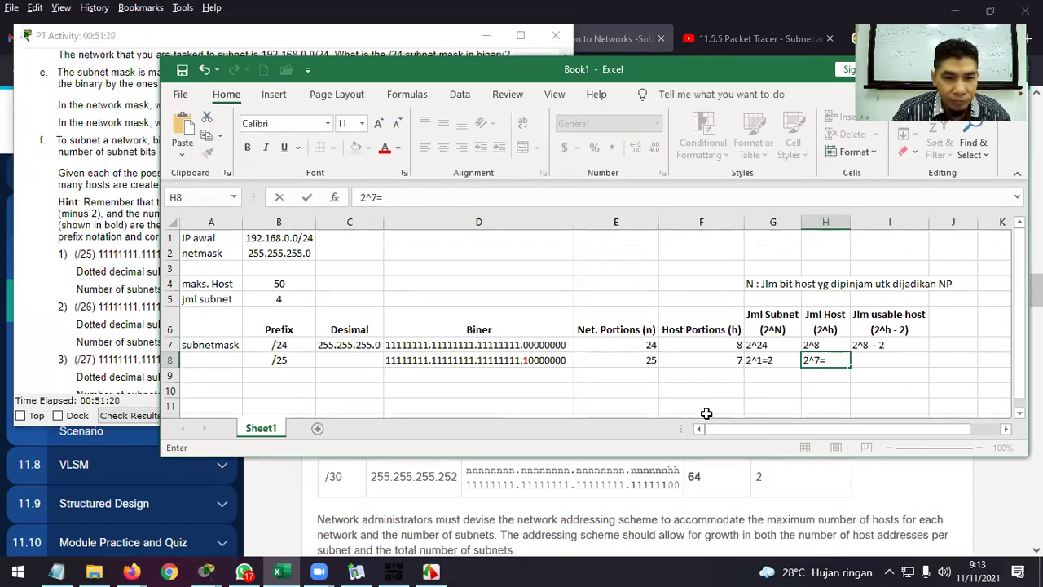
pyautogui.write('128')
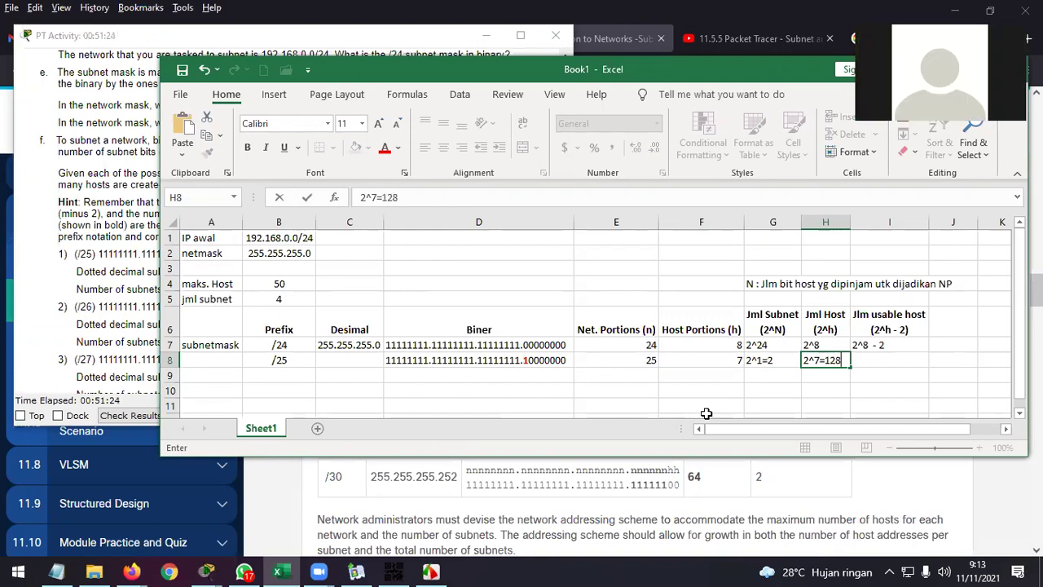
pyautogui.press('Return')
pyautogui.press('Up')
pyautogui.press('Right')
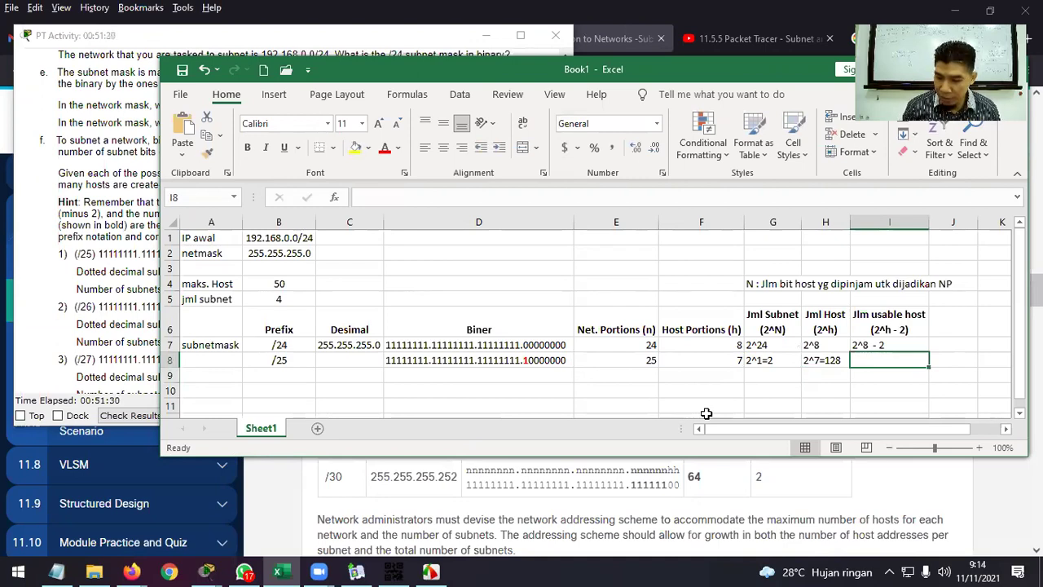
pyautogui.write('128-2 = 126')
pyautogui.press('Return')
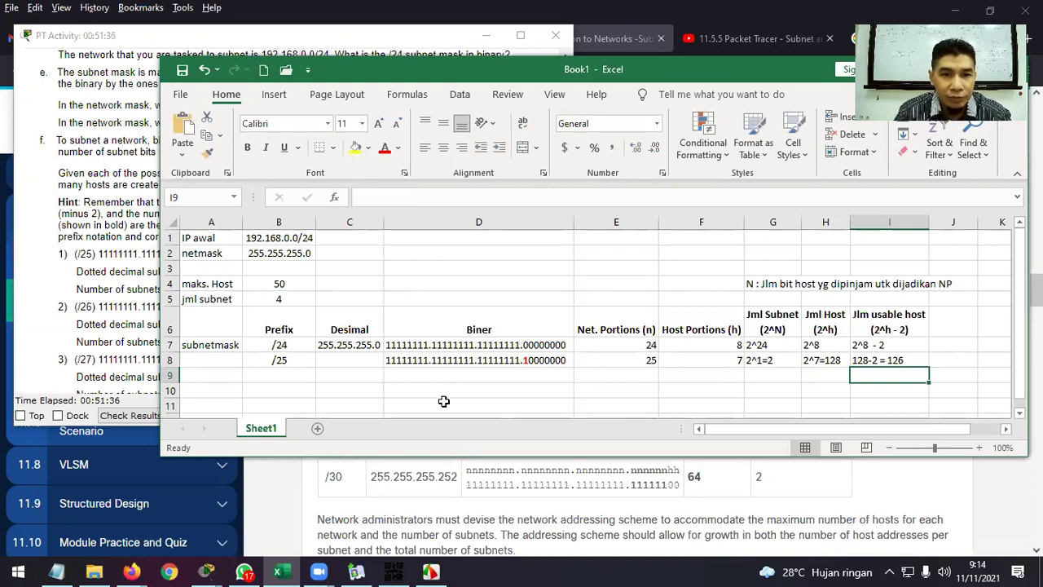
pyautogui.click(363, 360)
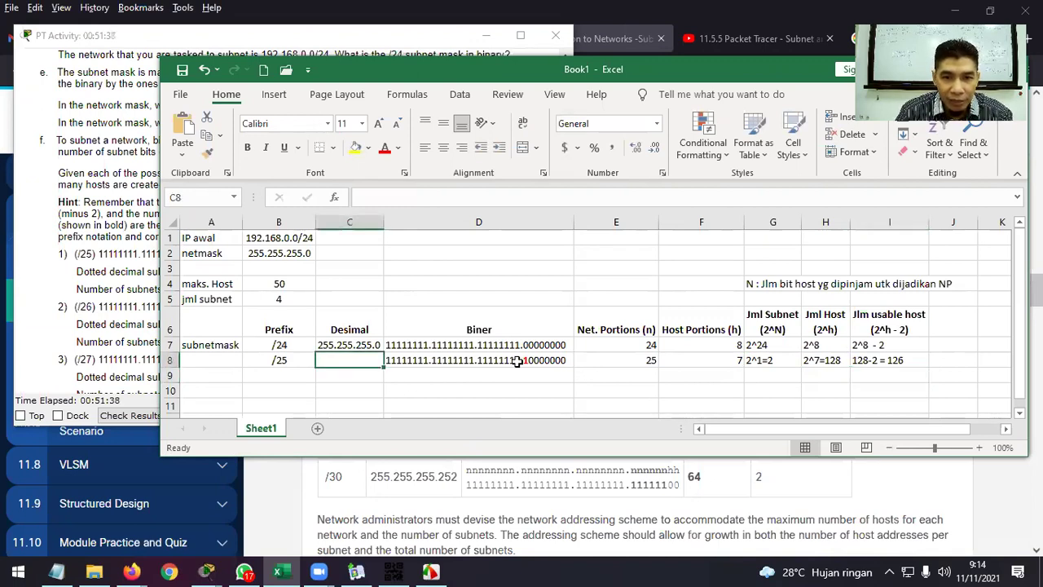
# Consult the course's Cisco subnetting table in Firefox, then return to Excel.
pyautogui.click(517, 362)
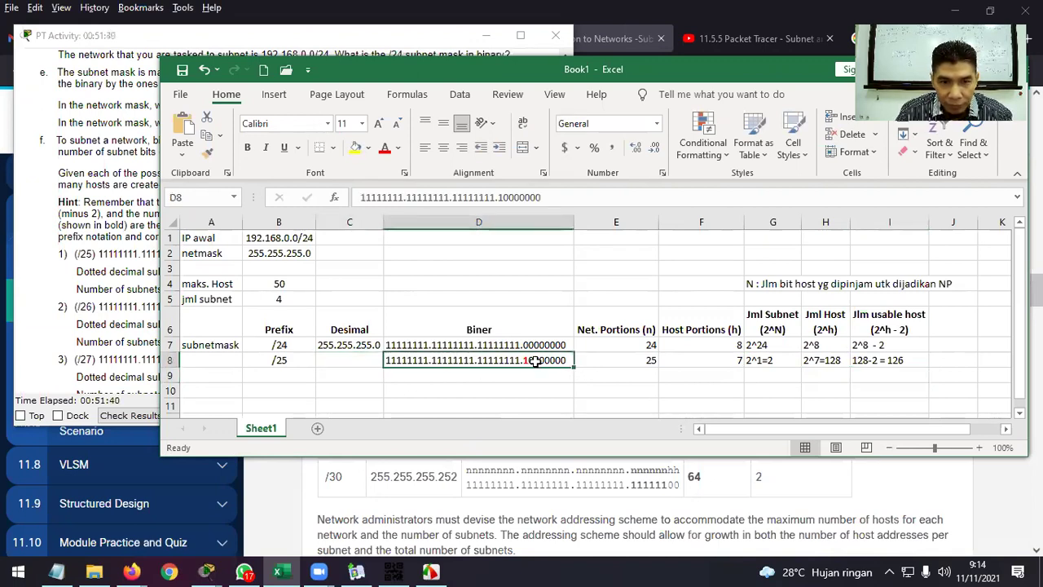
pyautogui.click(516, 483)
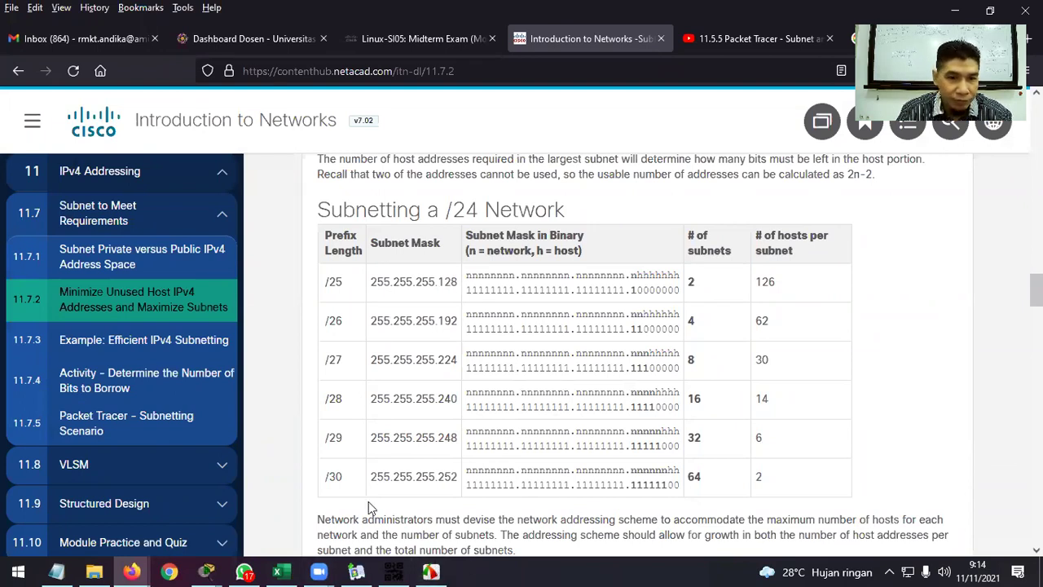
pyautogui.click(278, 571)
pyautogui.moveTo(206, 570)
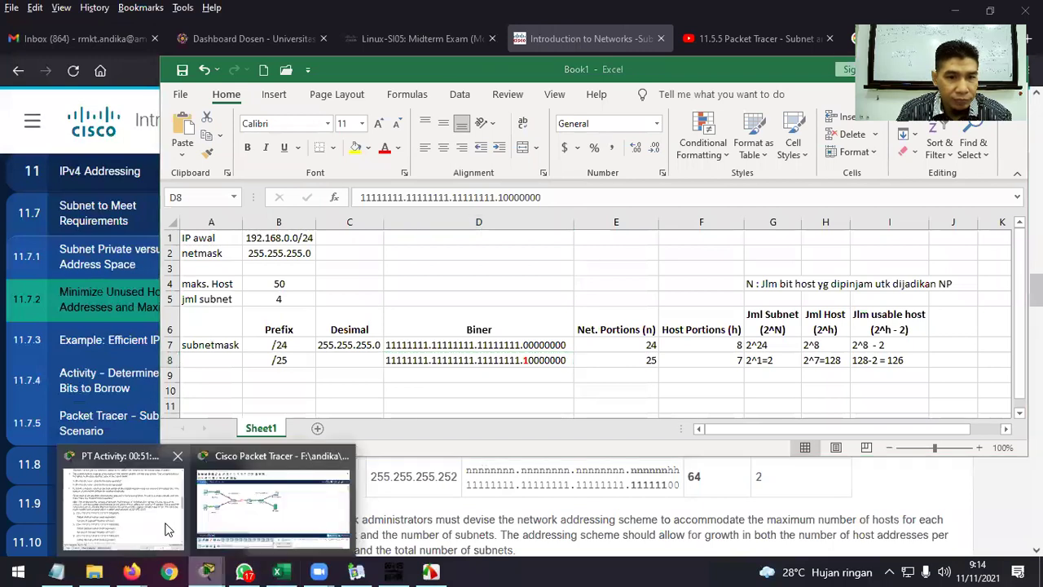
pyautogui.click(261, 522)
pyautogui.click(481, 359)
# Enter 255.255.255.128 in C8 and auto-fit the Desimal column to show it.
pyautogui.click(367, 363)
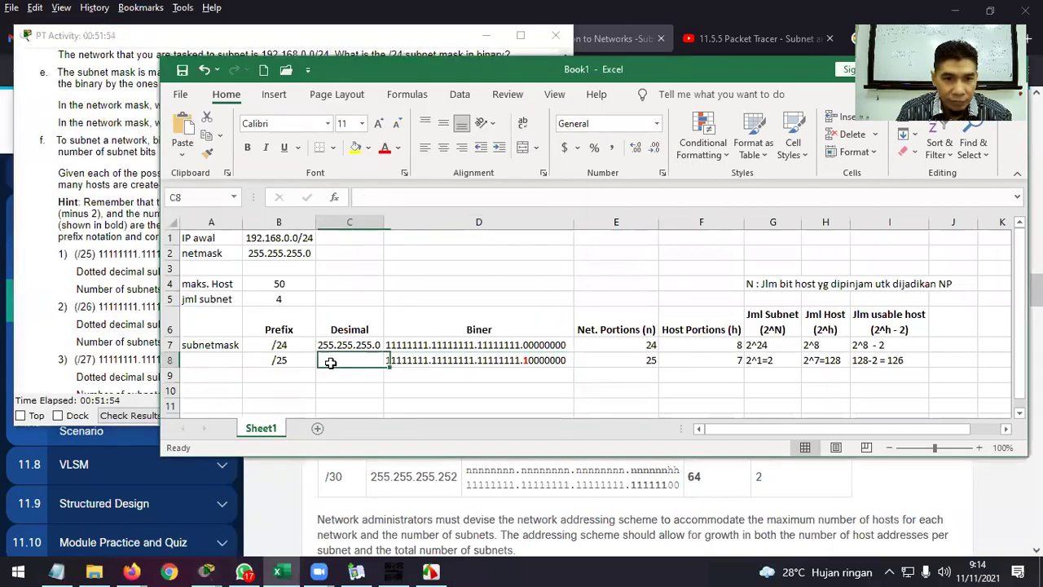
pyautogui.write('255.255')
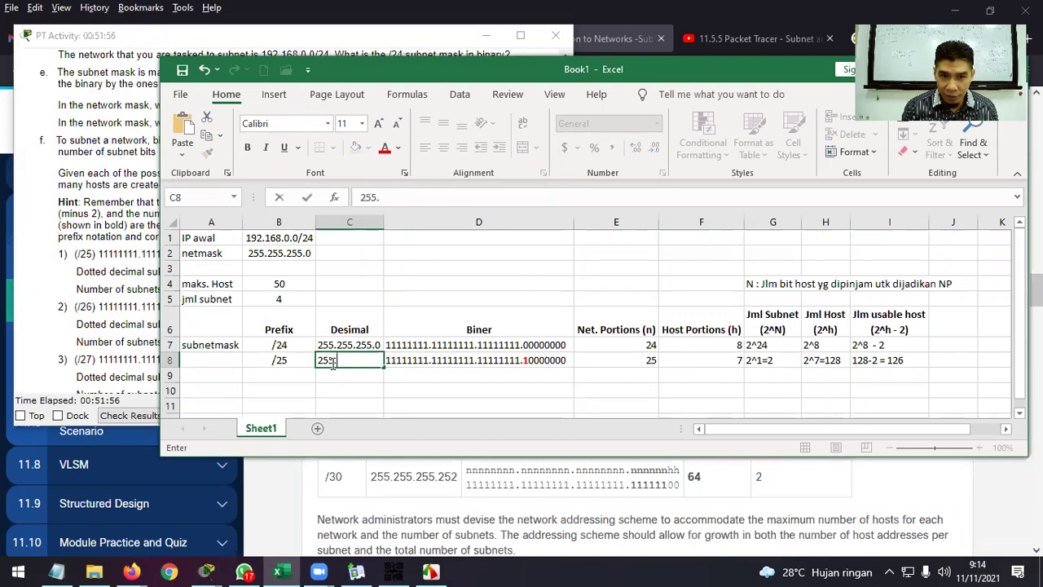
pyautogui.write('5.128')
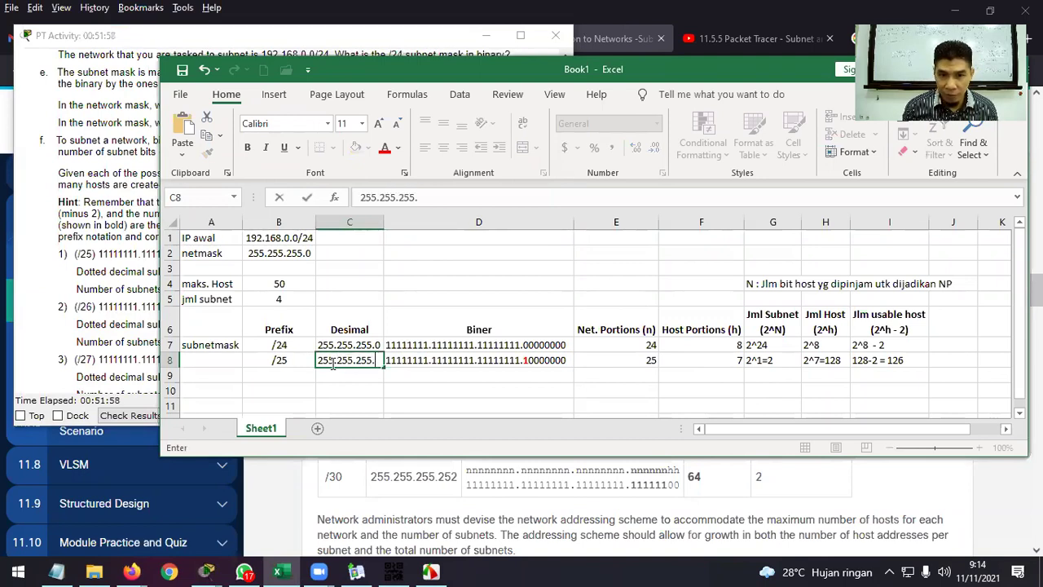
pyautogui.press('Return')
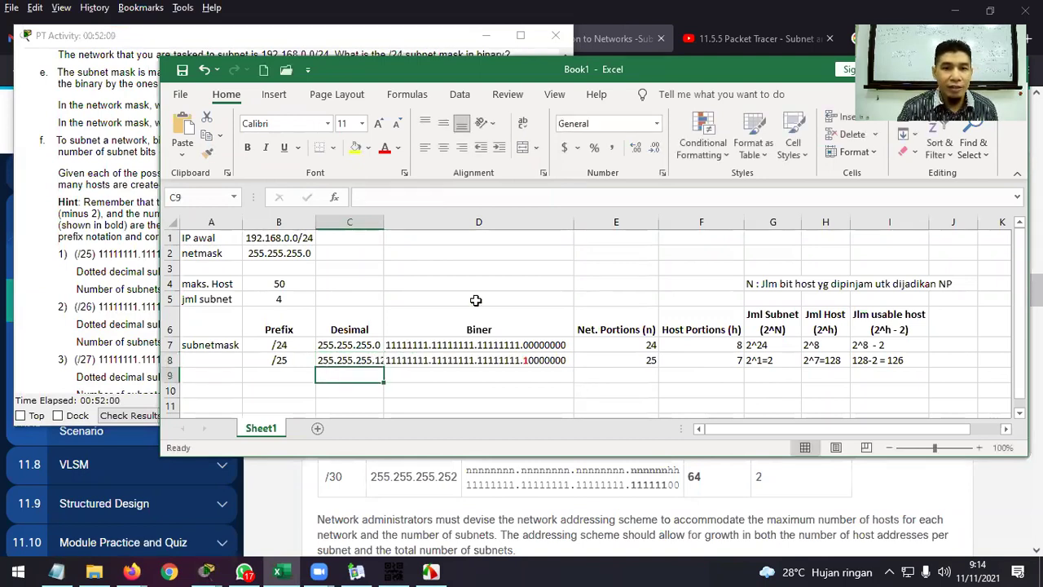
pyautogui.doubleClick(384, 222)
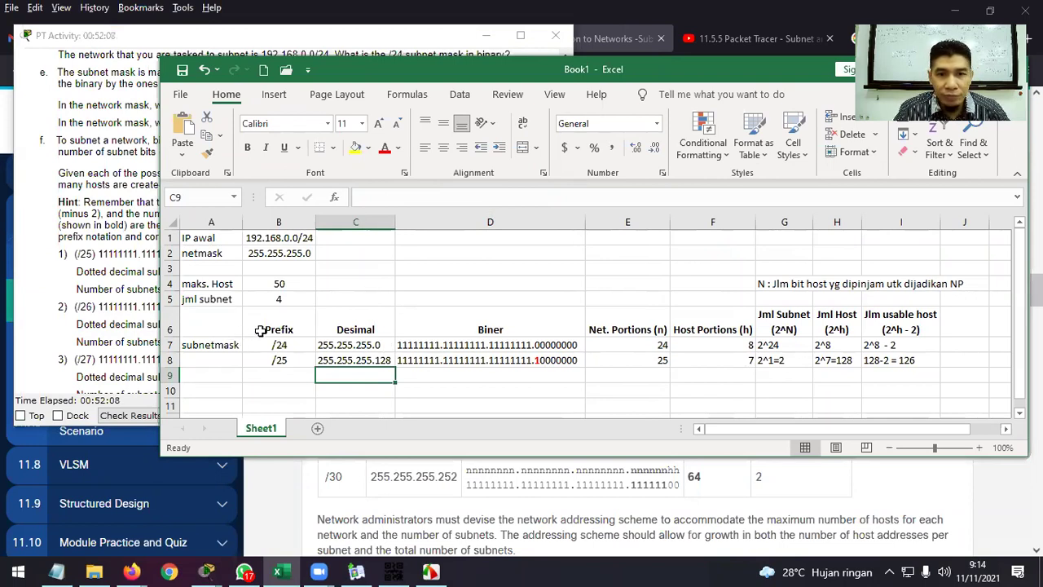
pyautogui.click(384, 344)
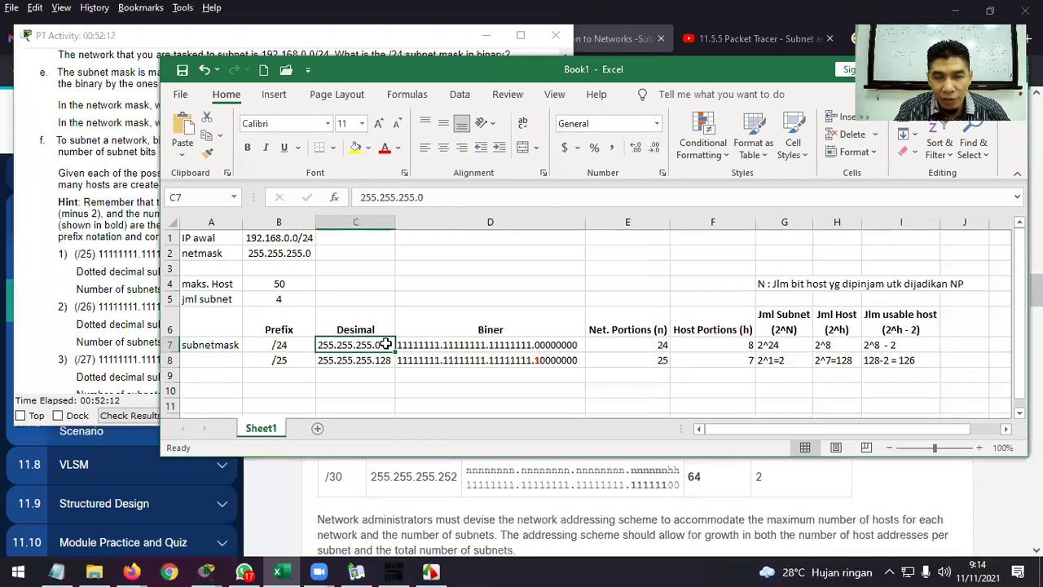
pyautogui.click(384, 360)
pyautogui.click(287, 373)
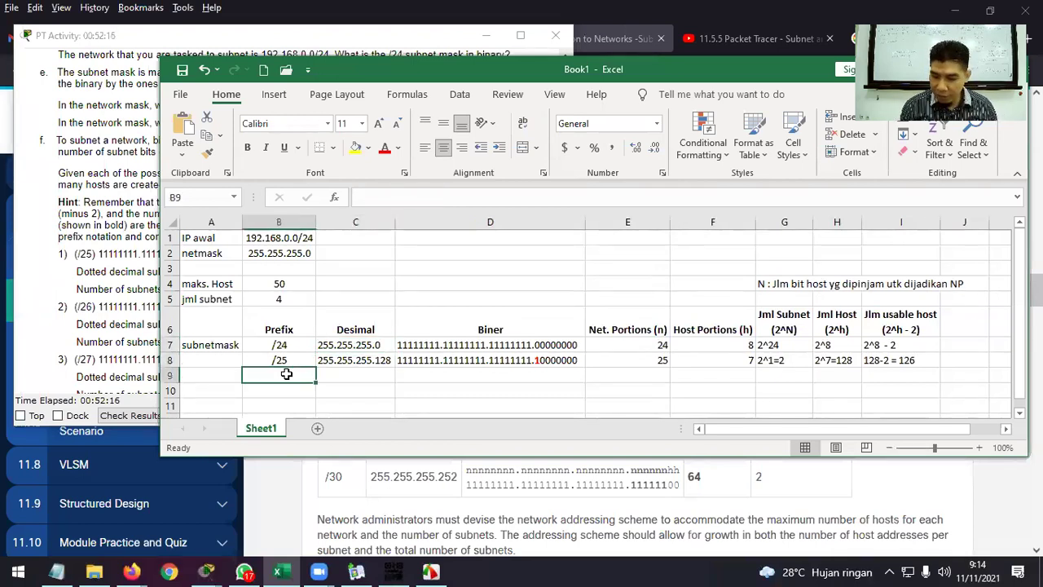
pyautogui.press('alt')
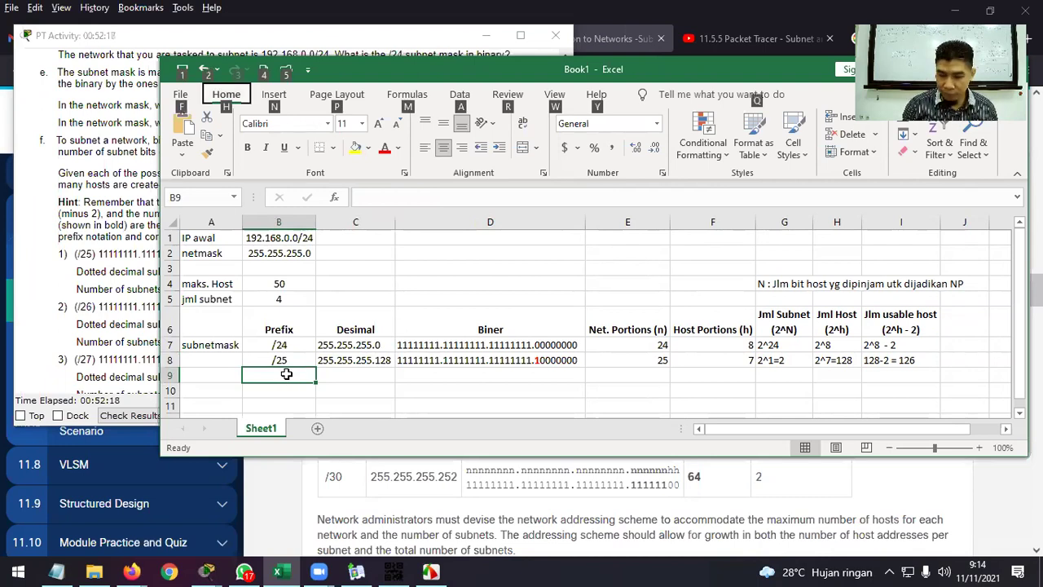
# Add prefix /26 in B9 and copy D8's binary mask into D9.
pyautogui.doubleClick(287, 375)
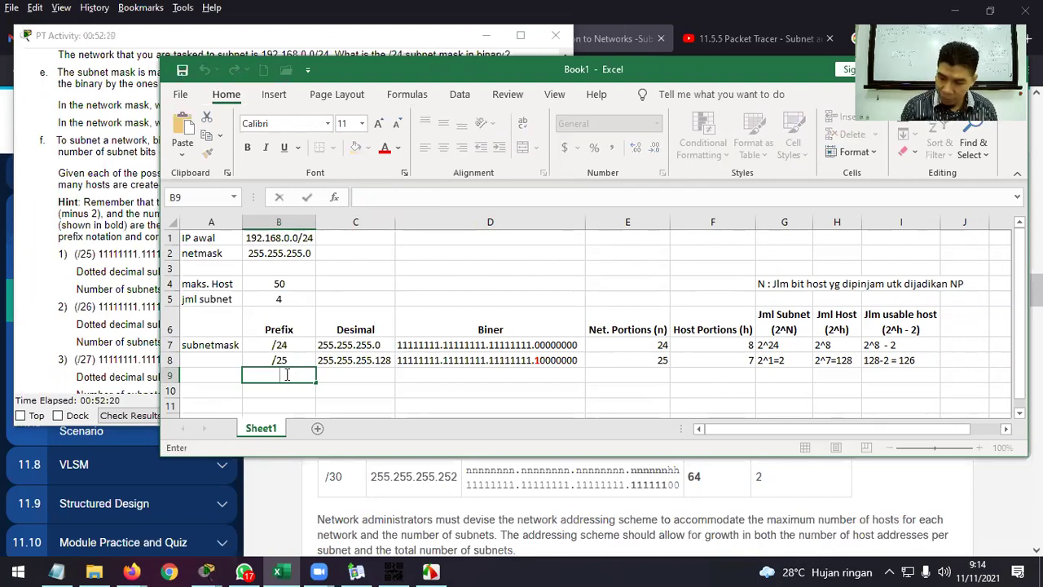
pyautogui.write('/26')
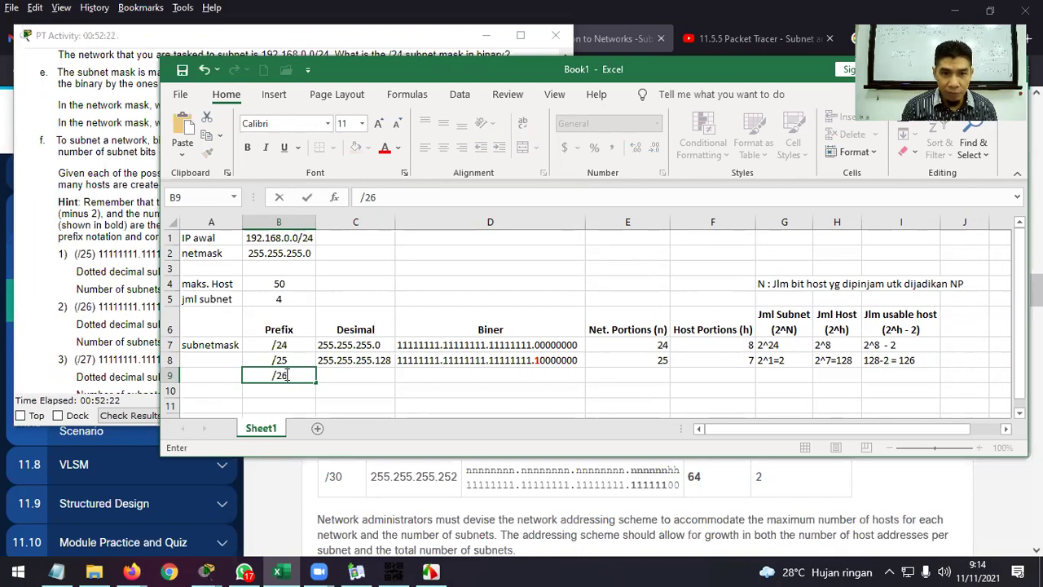
pyautogui.press('Tab')
pyautogui.press('Tab')
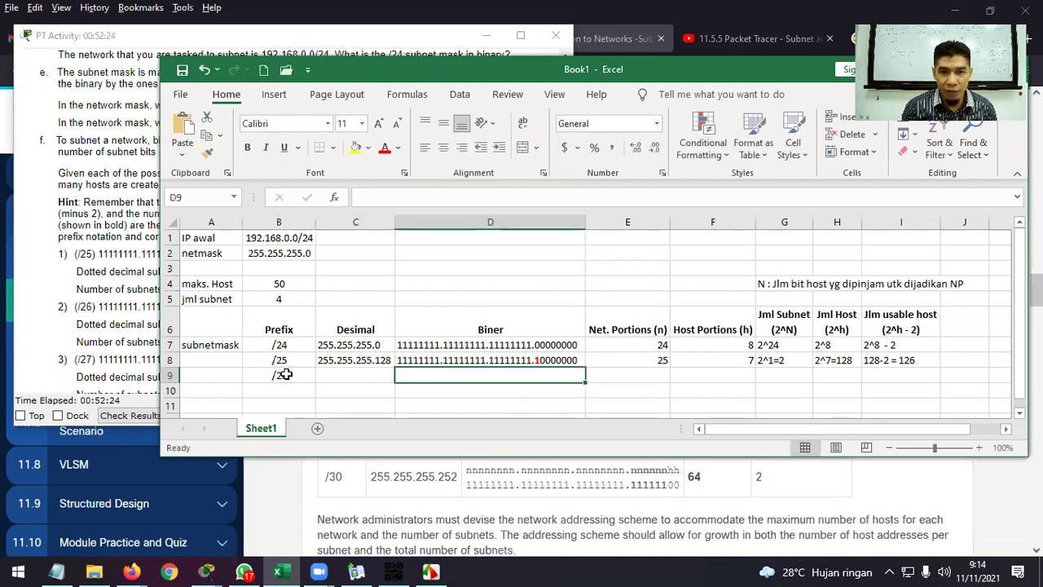
pyautogui.click(441, 362)
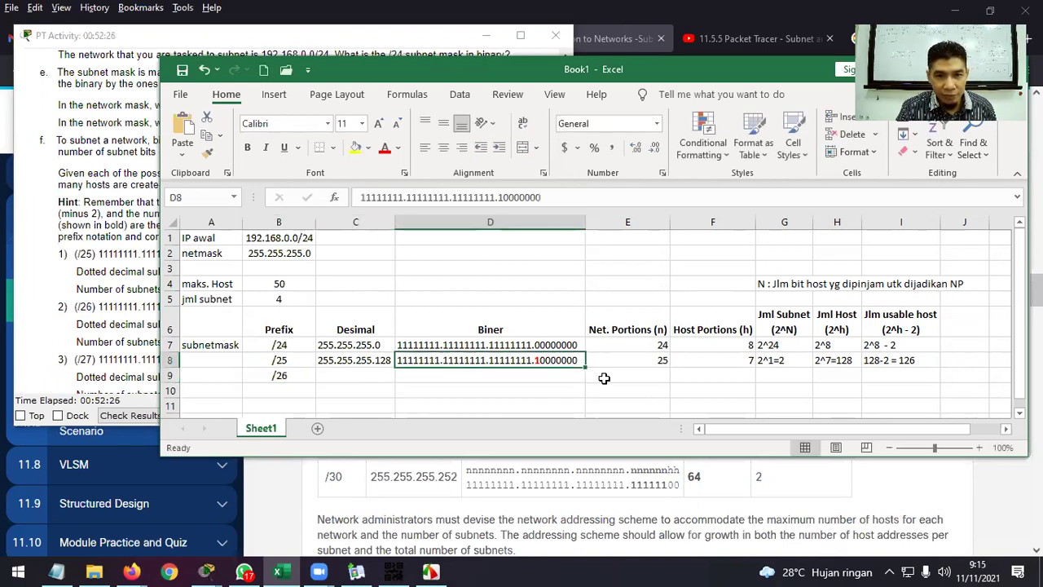
pyautogui.moveTo(541, 197); pyautogui.dragTo(360, 198)
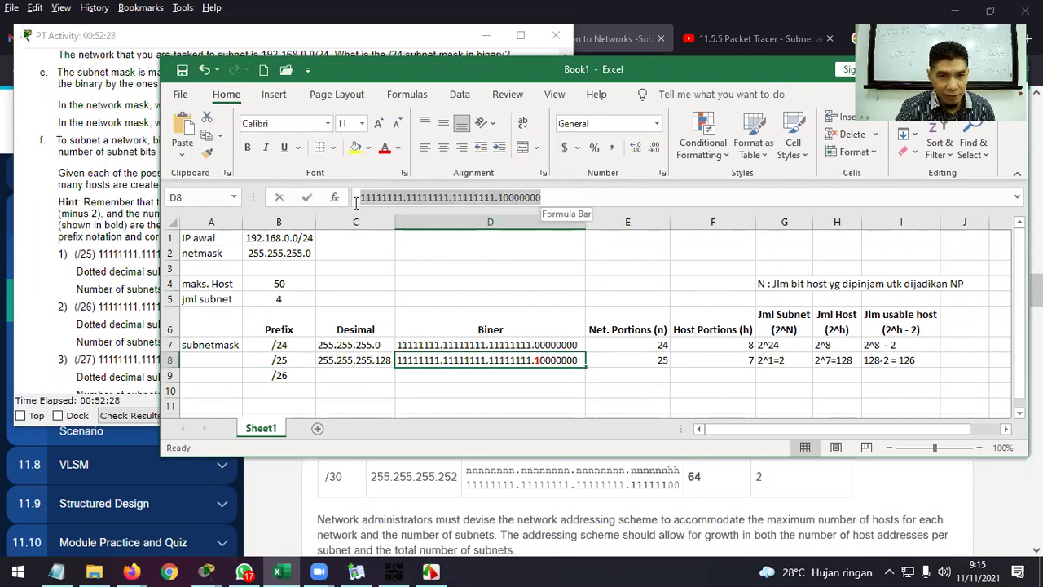
pyautogui.hotkey('ctrl', 'c')
pyautogui.click(441, 376)
pyautogui.hotkey('ctrl', 'v')
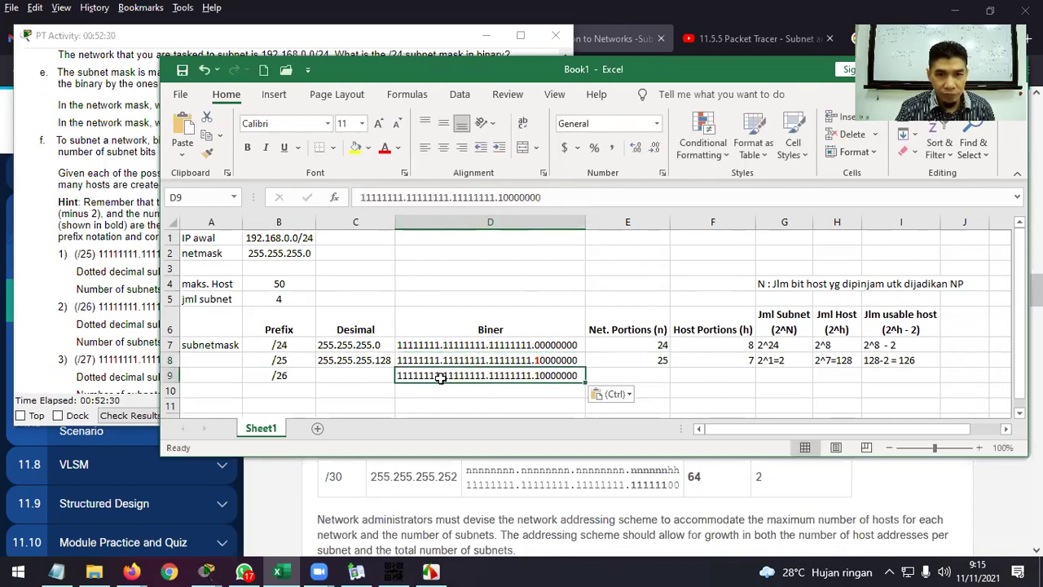
# Change D9's last octet to 11000000 and colour the newly borrowed bit red.
pyautogui.doubleClick(542, 375)
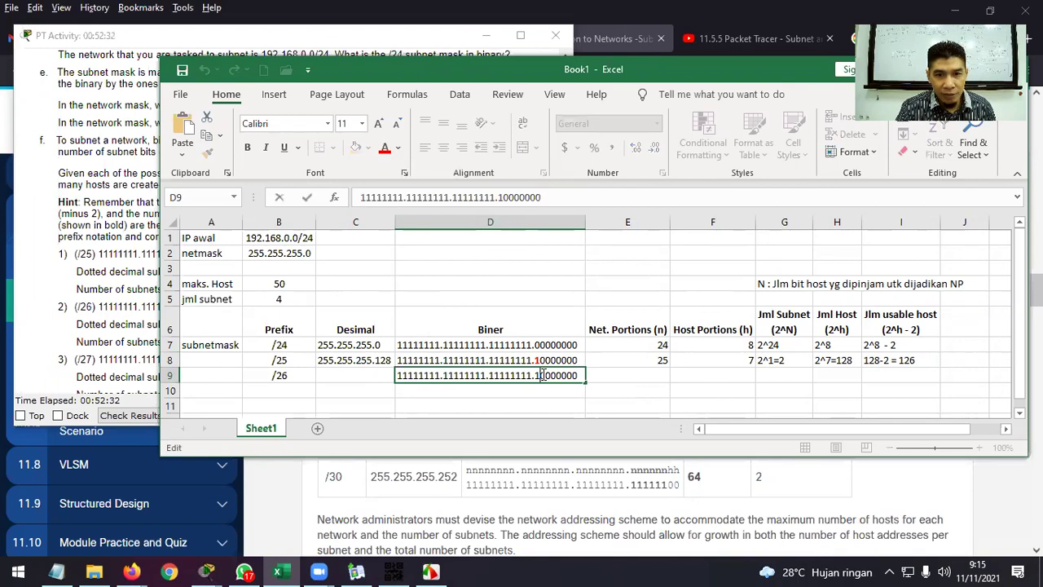
pyautogui.write('1')
pyautogui.press('Delete')
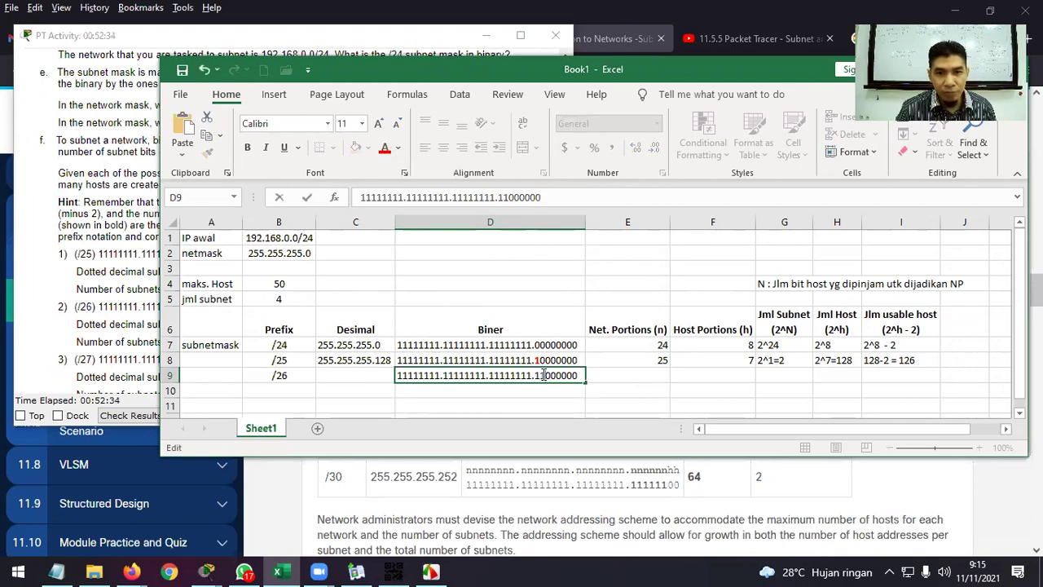
pyautogui.moveTo(544, 375); pyautogui.dragTo(536, 376)
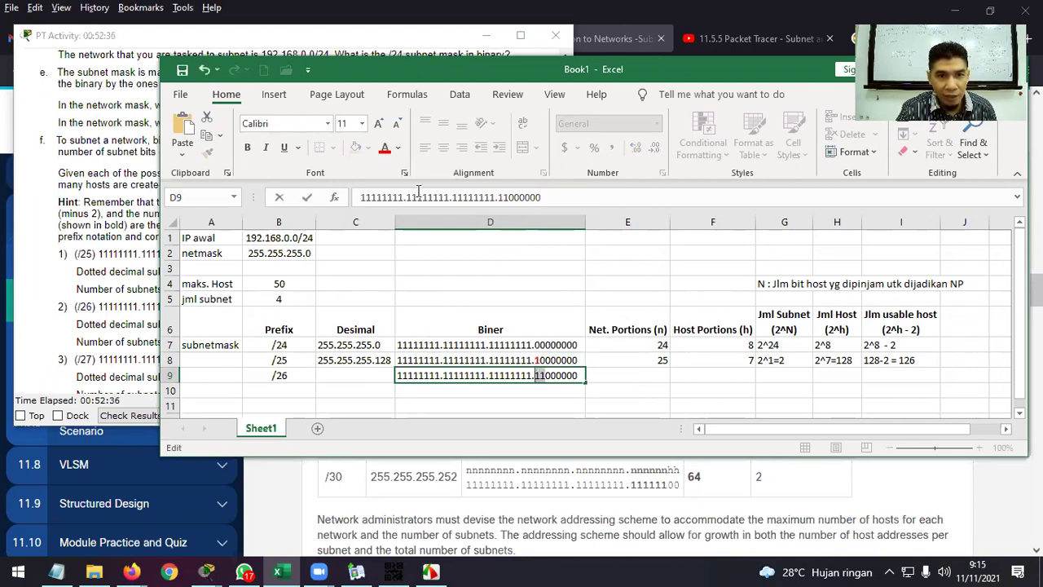
pyautogui.click(385, 150)
pyautogui.click(646, 373)
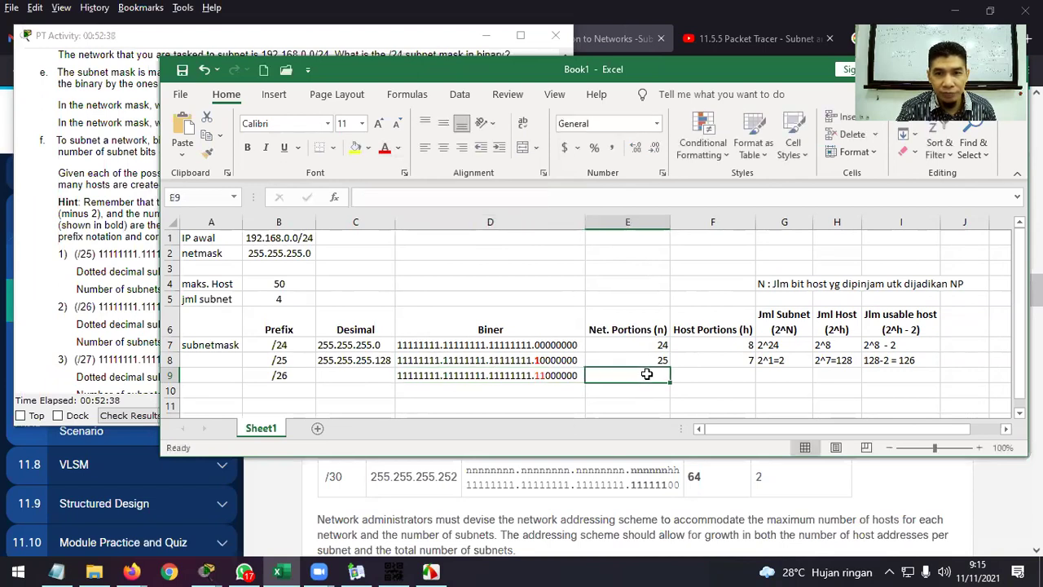
# Enter 26 network bits and 6 host bits in the /26 row.
pyautogui.write('26')
pyautogui.press('Tab')
pyautogui.write('6')
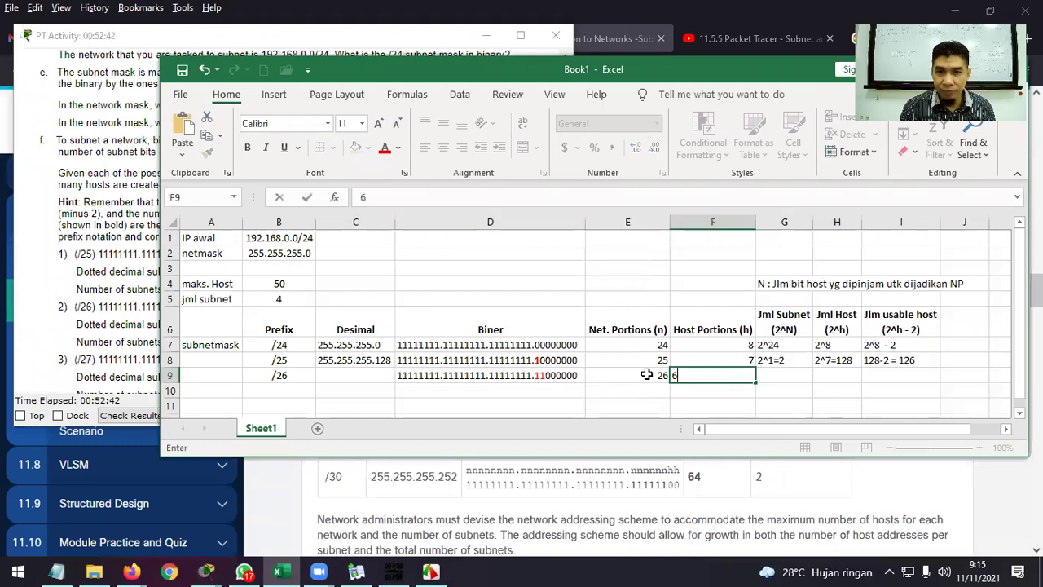
pyautogui.press('Tab')
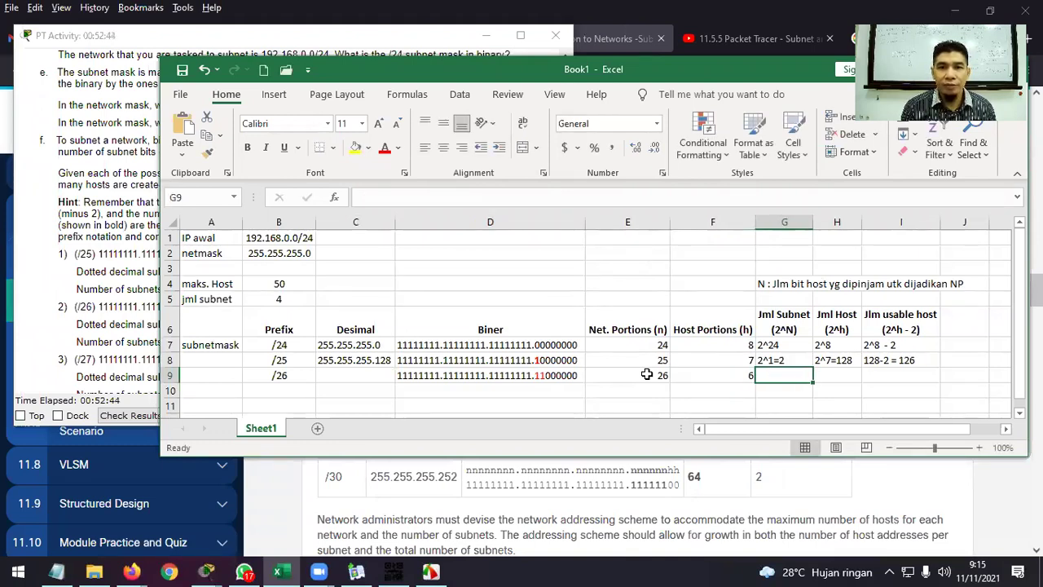
# Colour the N red in the (2^N) header and in the G4 note.
pyautogui.click(764, 282)
pyautogui.click(790, 330)
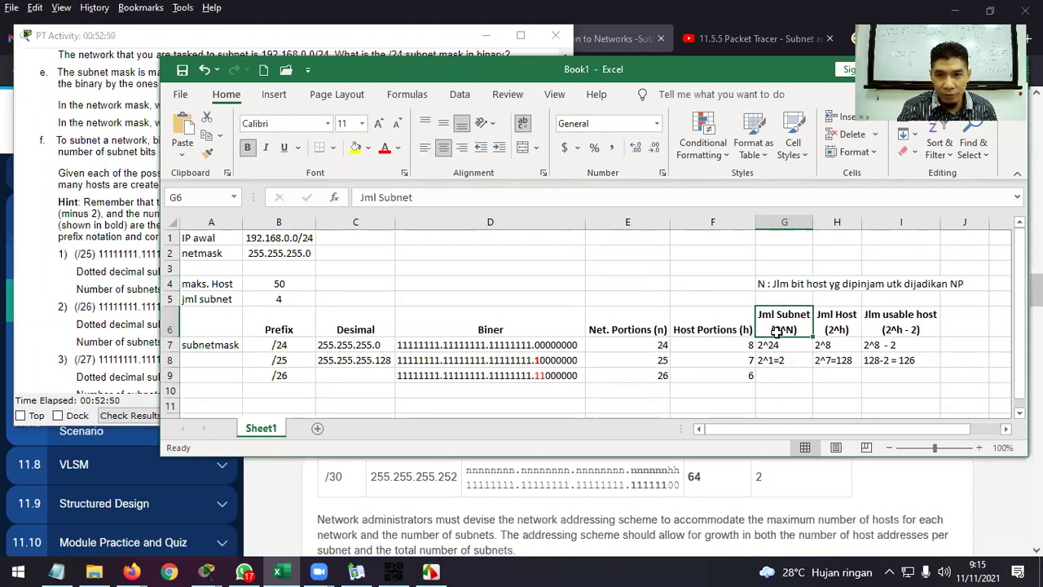
pyautogui.doubleClick(784, 328)
pyautogui.moveTo(781, 329); pyautogui.dragTo(792, 329)
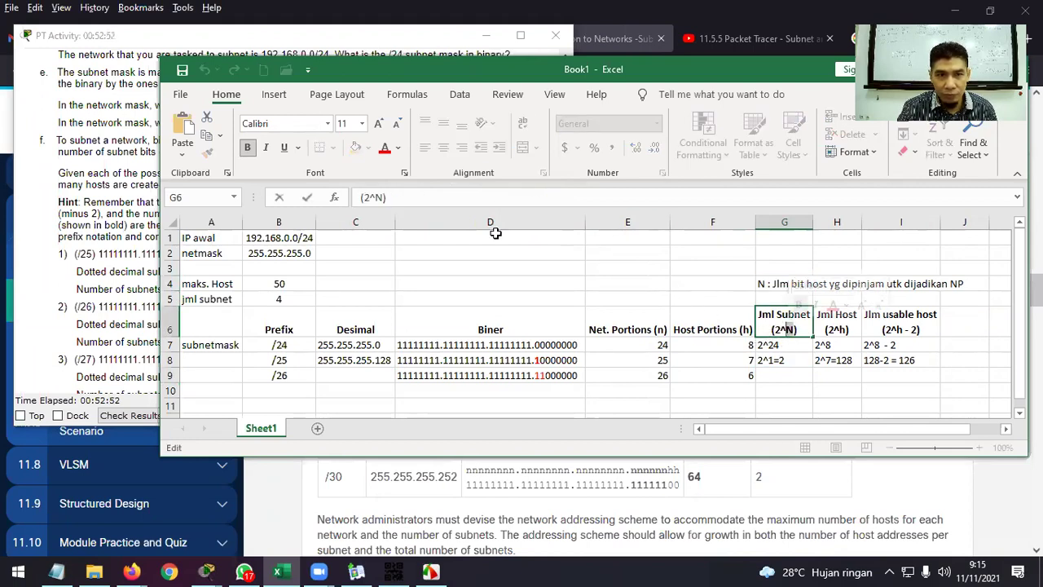
pyautogui.click(760, 283)
pyautogui.doubleClick(759, 283)
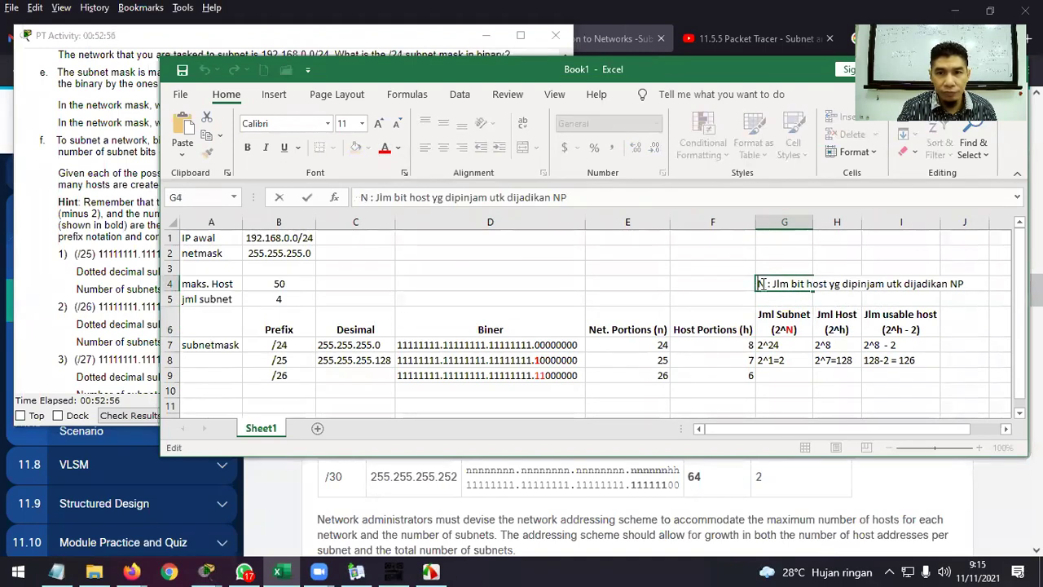
pyautogui.click(384, 148)
pyautogui.click(887, 391)
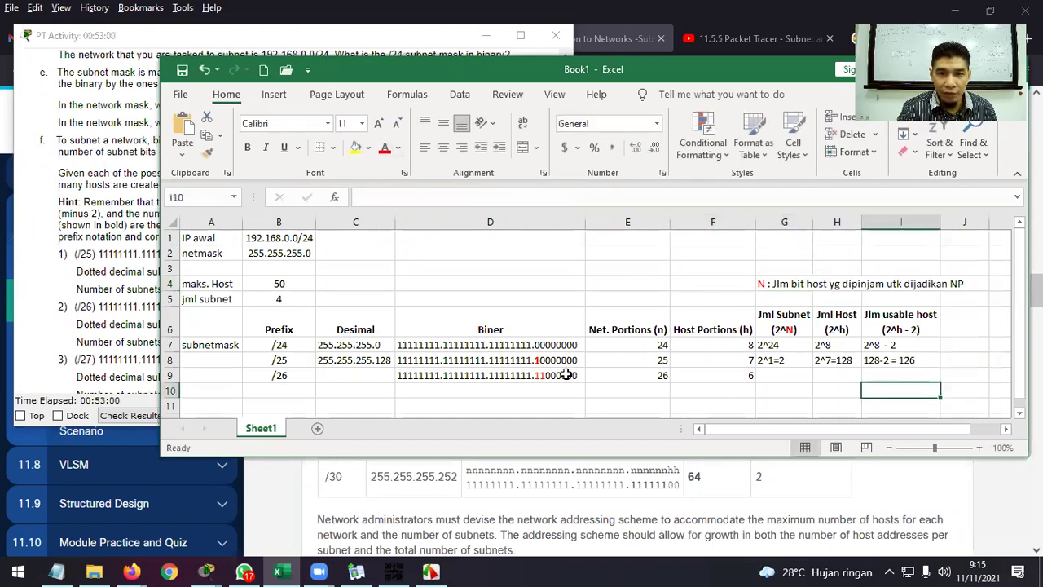
pyautogui.click(780, 374)
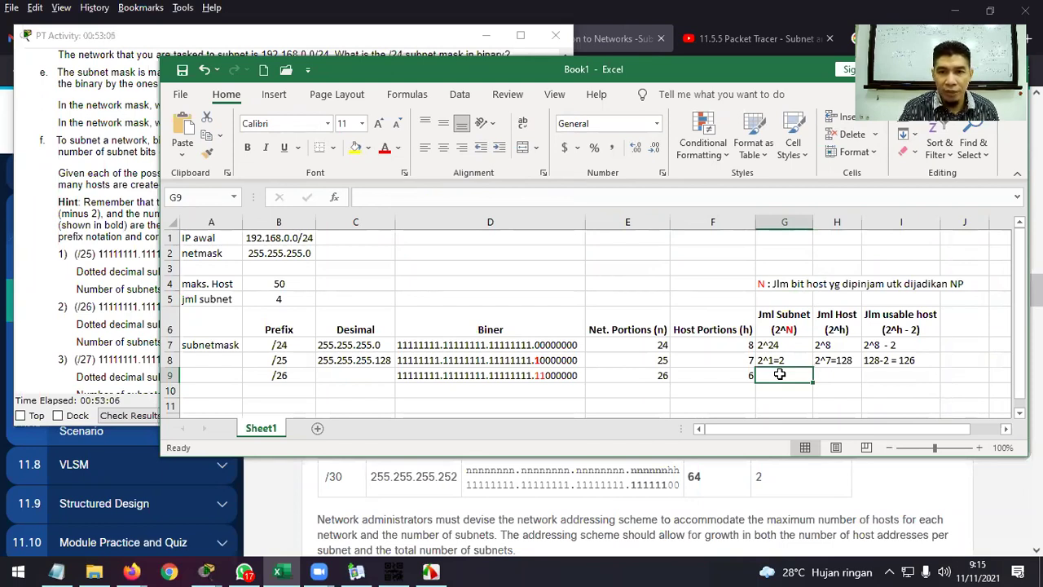
# Enter the /26 subnet count 2^2=4 in G9.
pyautogui.write('2^2=')
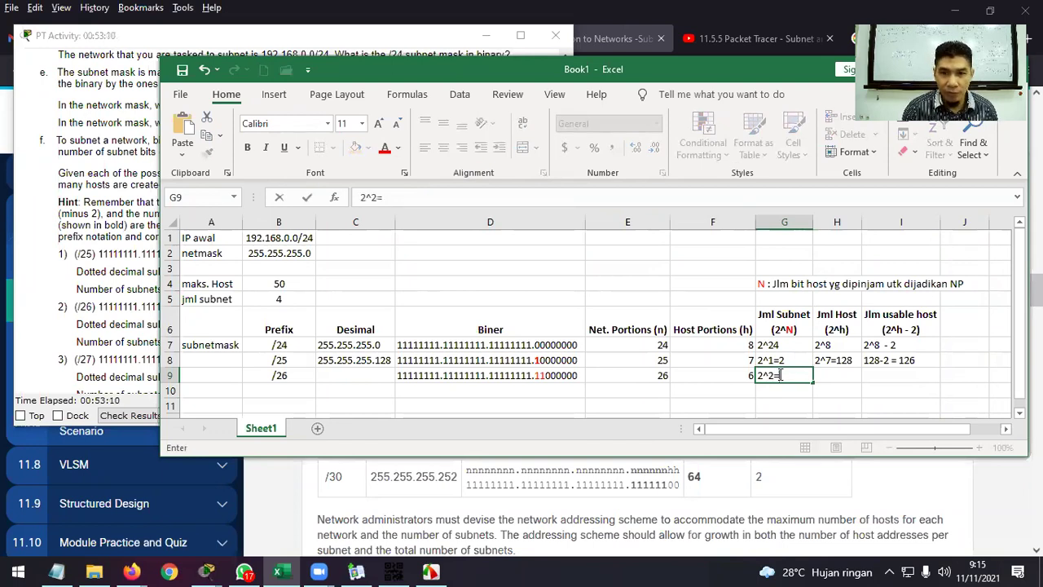
pyautogui.write('4')
pyautogui.press('Return')
pyautogui.press('Up')
pyautogui.press('Right')
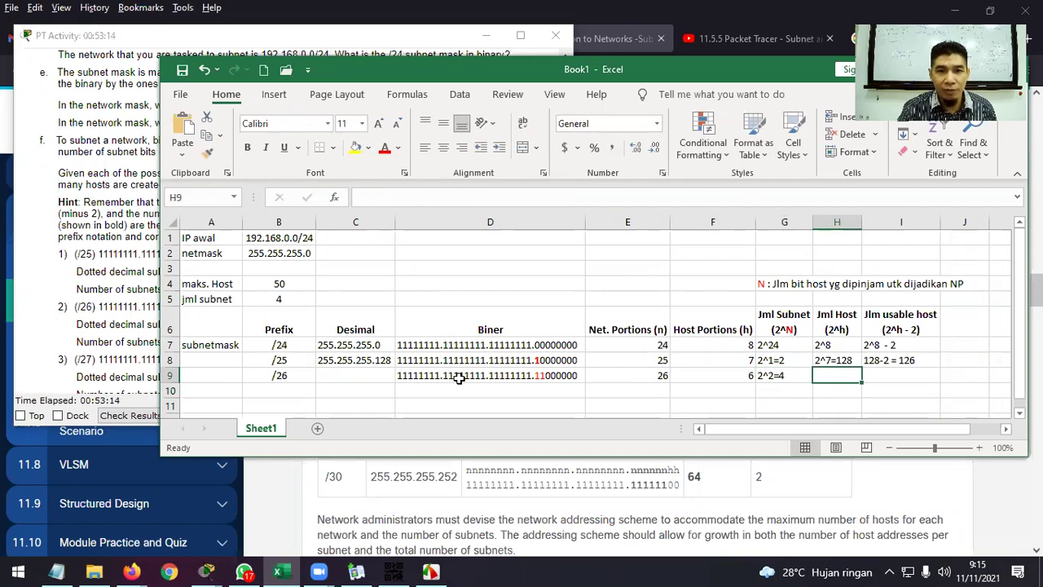
# Make the red borrowed 11 bits in D9's binary mask bold.
pyautogui.doubleClick(541, 375)
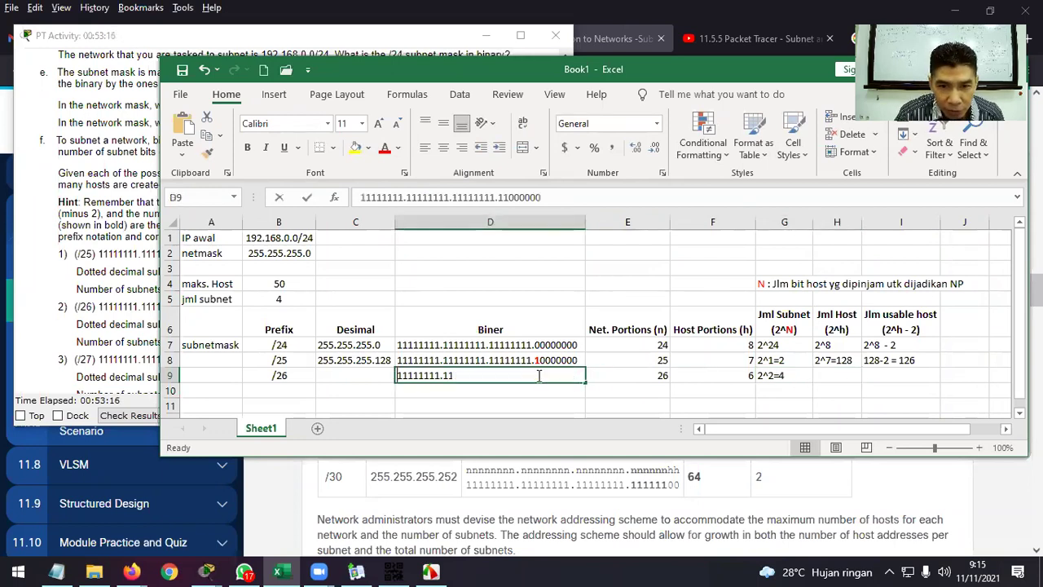
pyautogui.moveTo(541, 375); pyautogui.dragTo(534, 375)
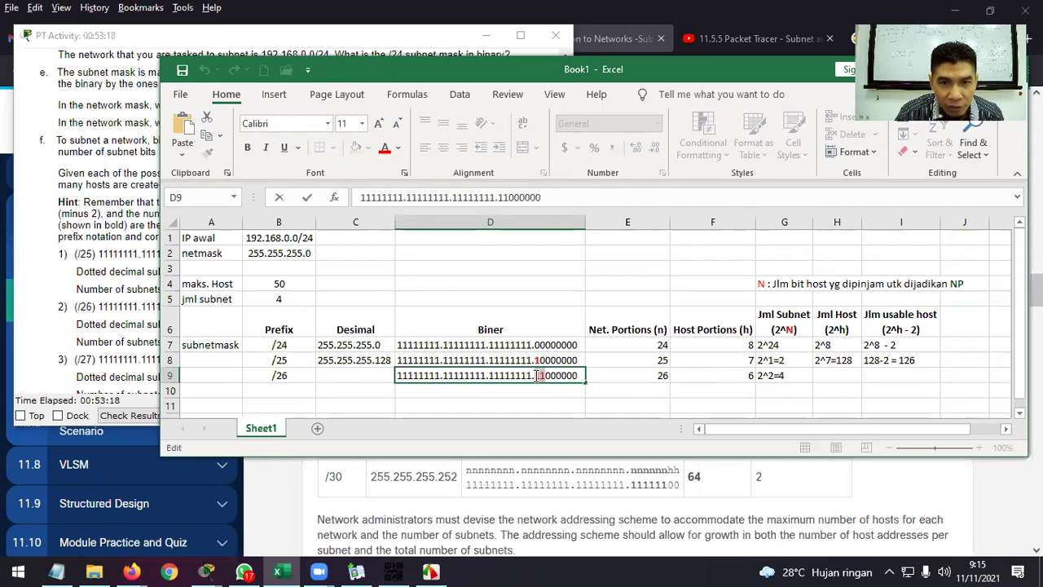
pyautogui.click(248, 149)
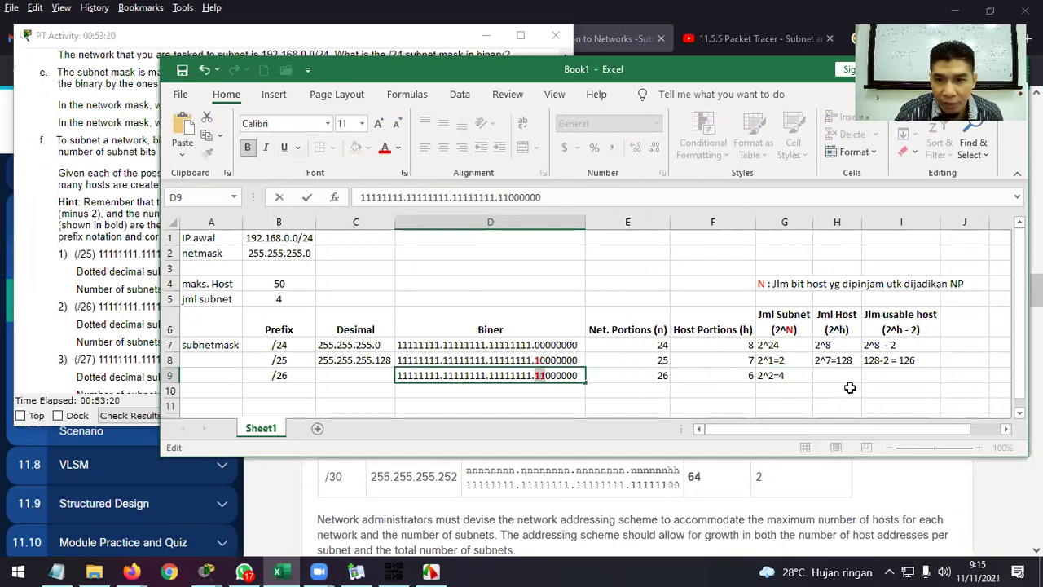
pyautogui.click(848, 377)
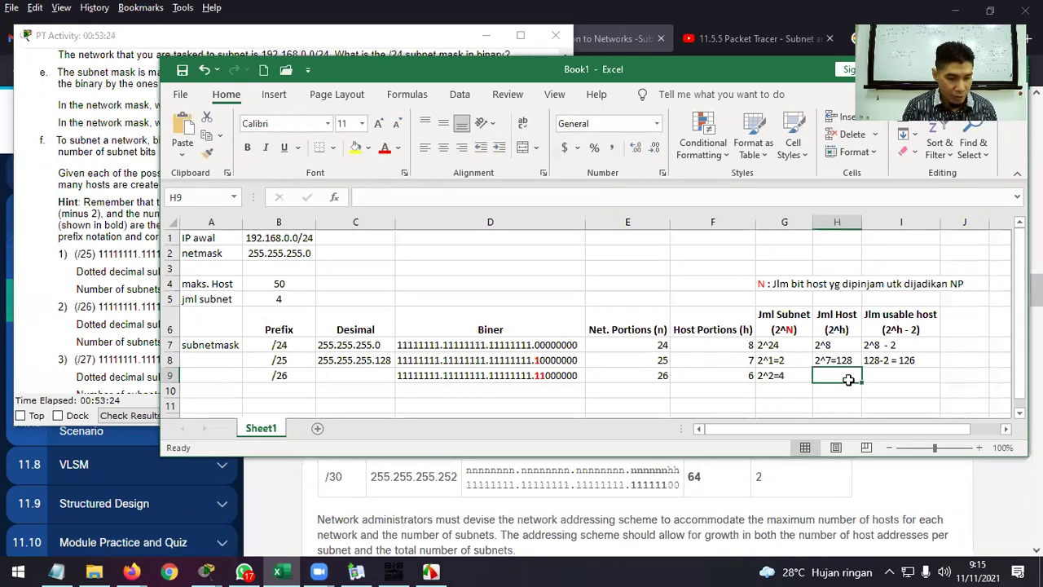
# Fill in 2^6=64 hosts in H9 and 64-2=62 usable hosts in I9.
pyautogui.write('2^6')
pyautogui.hotkey('ctrl', 'Return')
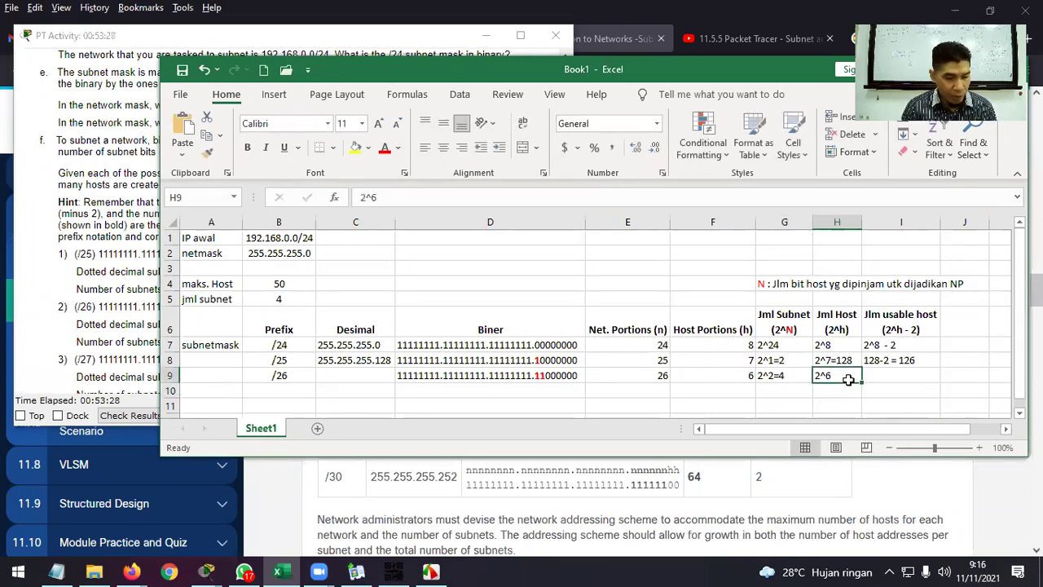
pyautogui.doubleClick(848, 380)
pyautogui.write('=')
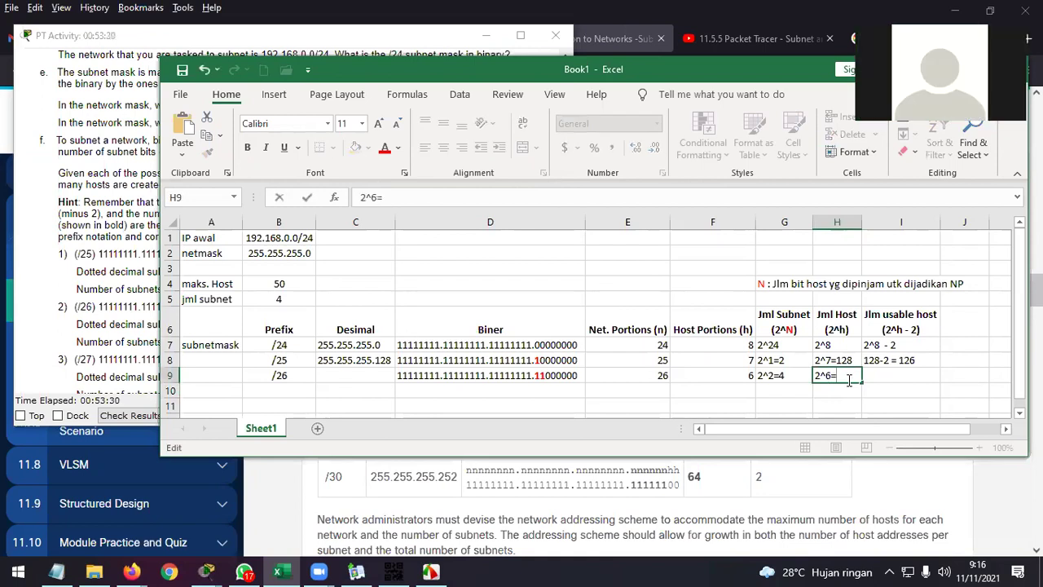
pyautogui.write('64')
pyautogui.hotkey('ctrl', 'Return')
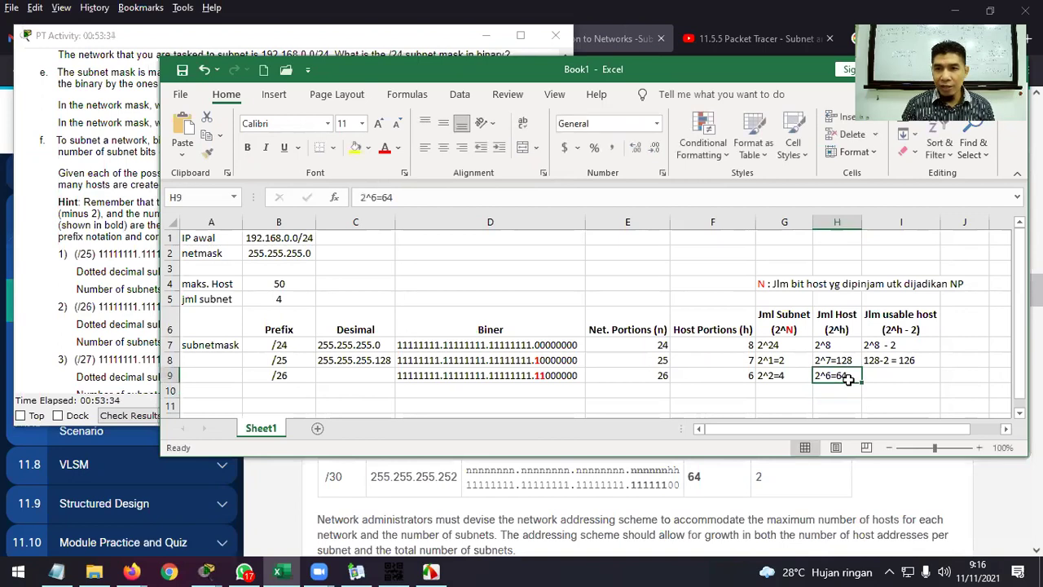
pyautogui.press('Right')
pyautogui.write('64-')
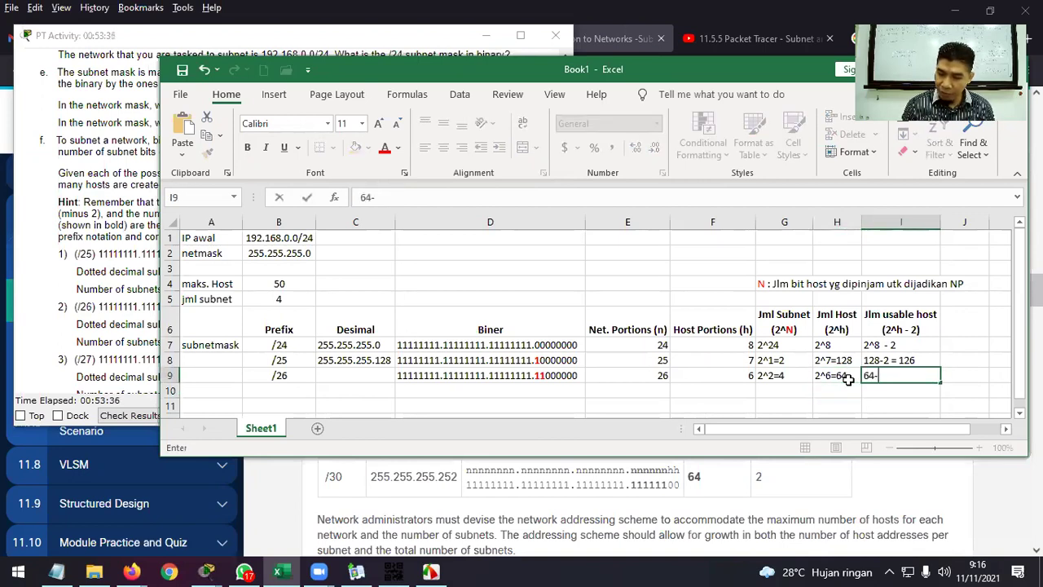
pyautogui.write('2=')
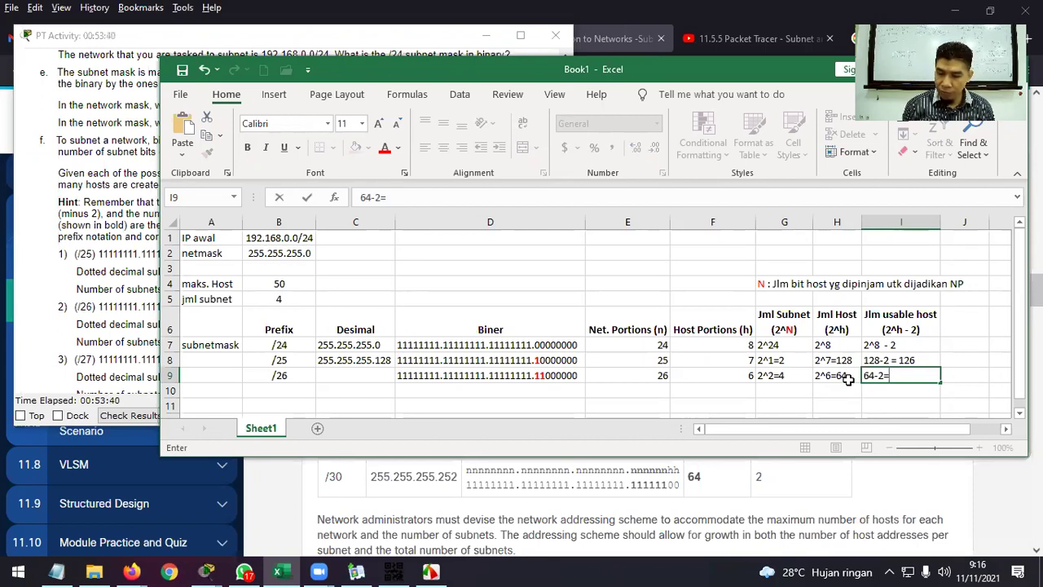
pyautogui.write('62')
pyautogui.press('Return')
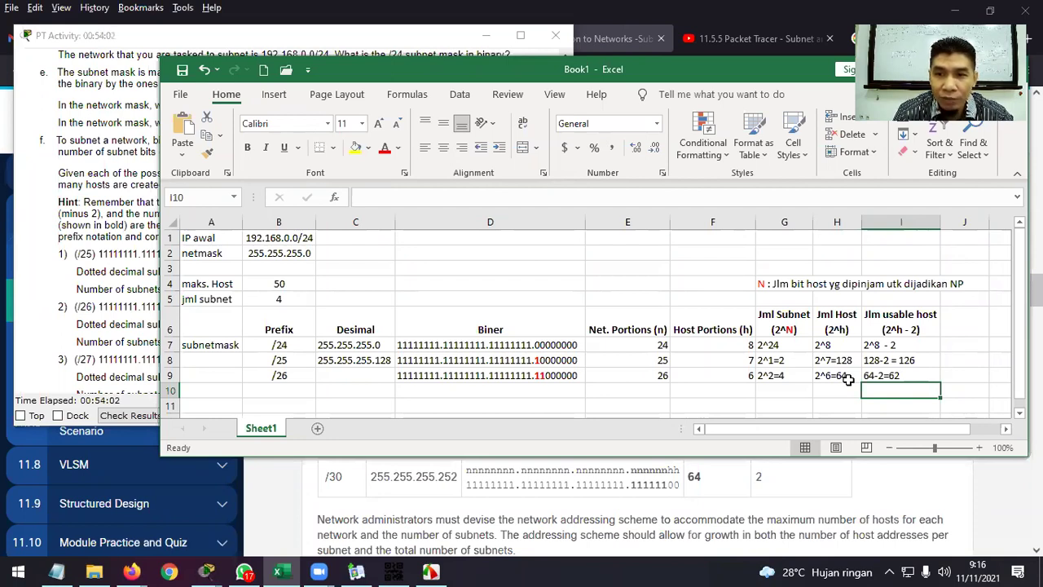
pyautogui.click(358, 374)
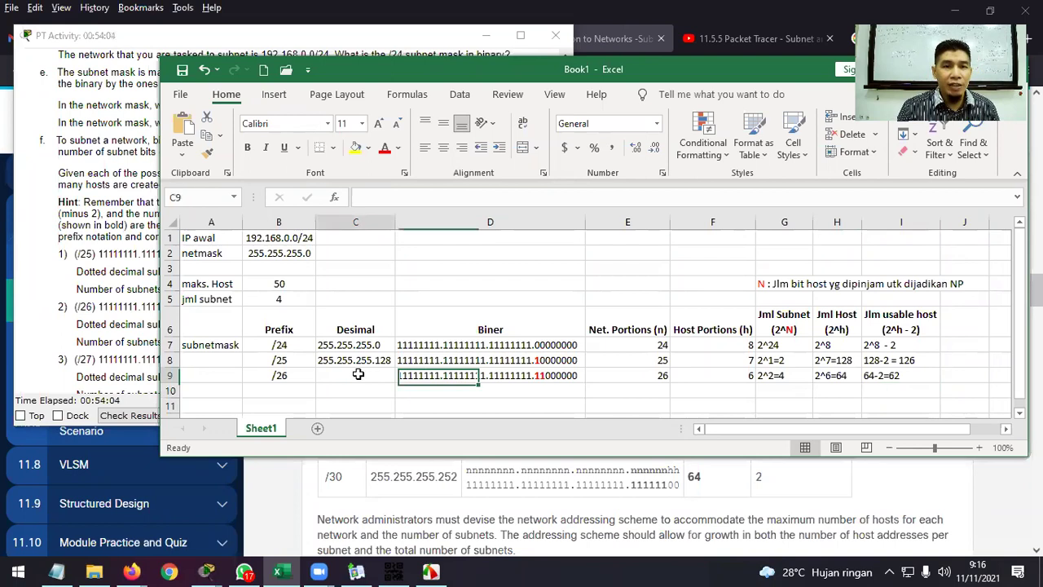
# Type 255.255.255.192 as the /26 decimal mask in C9.
pyautogui.write('255.2')
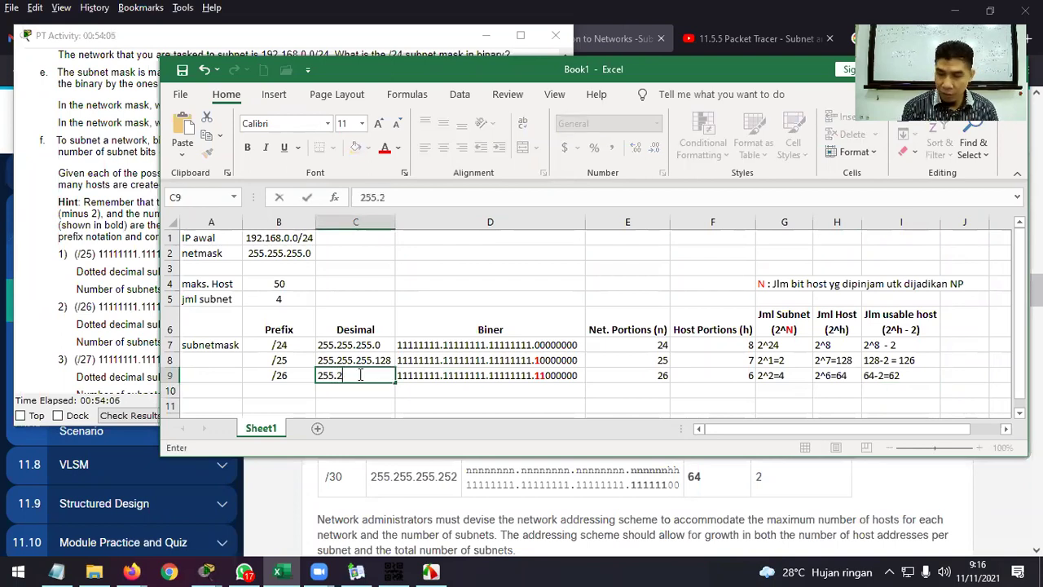
pyautogui.write('55.255.')
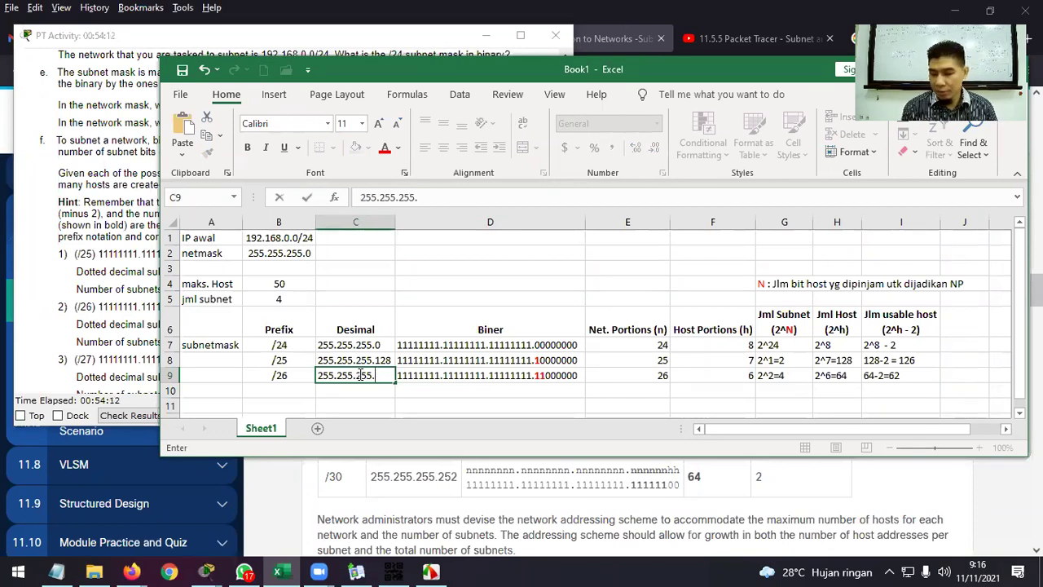
pyautogui.write('192')
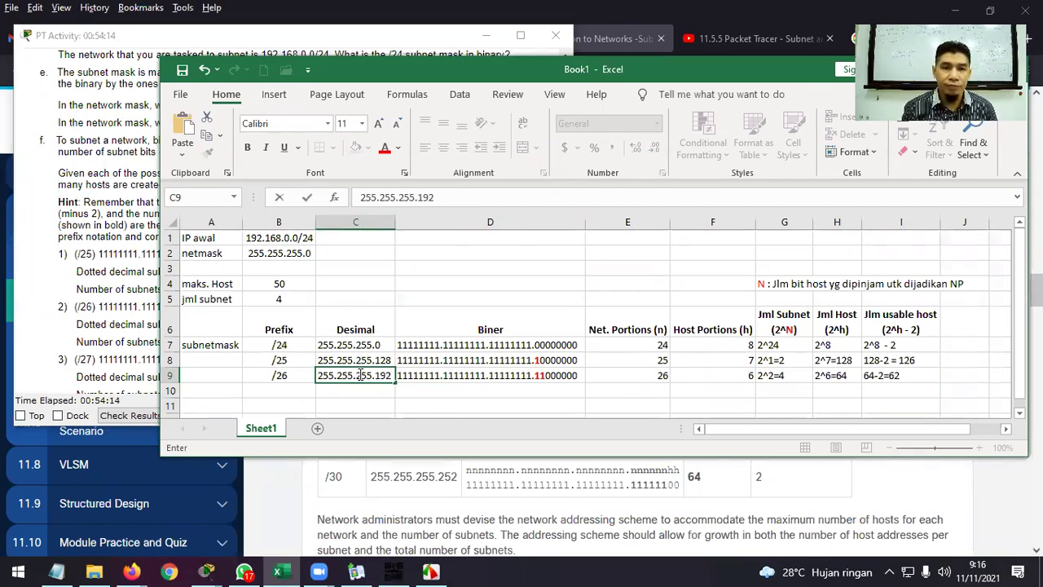
pyautogui.press('Return')
pyautogui.press('Left')
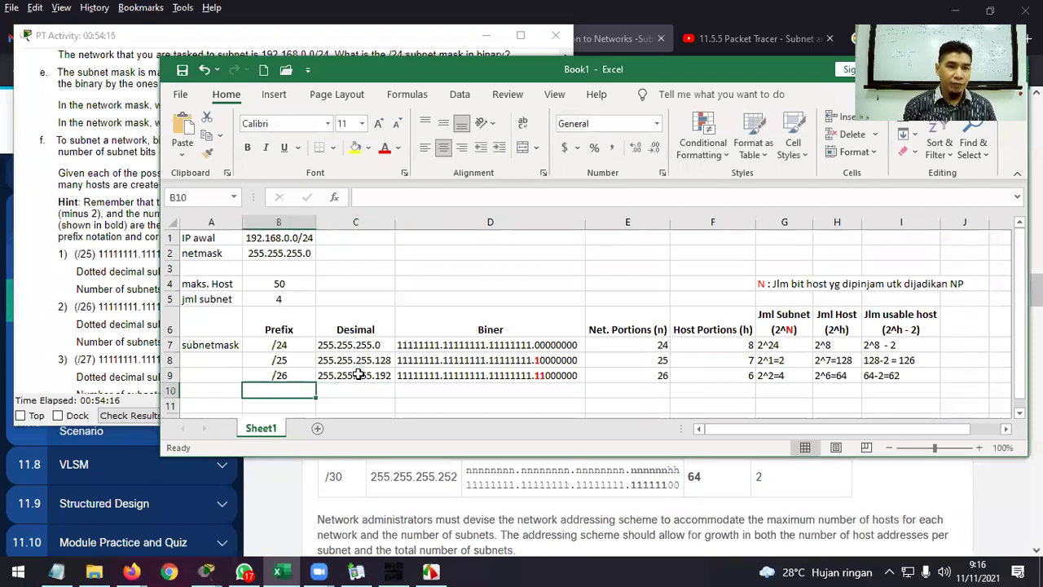
pyautogui.scroll(-2, 97, 288)
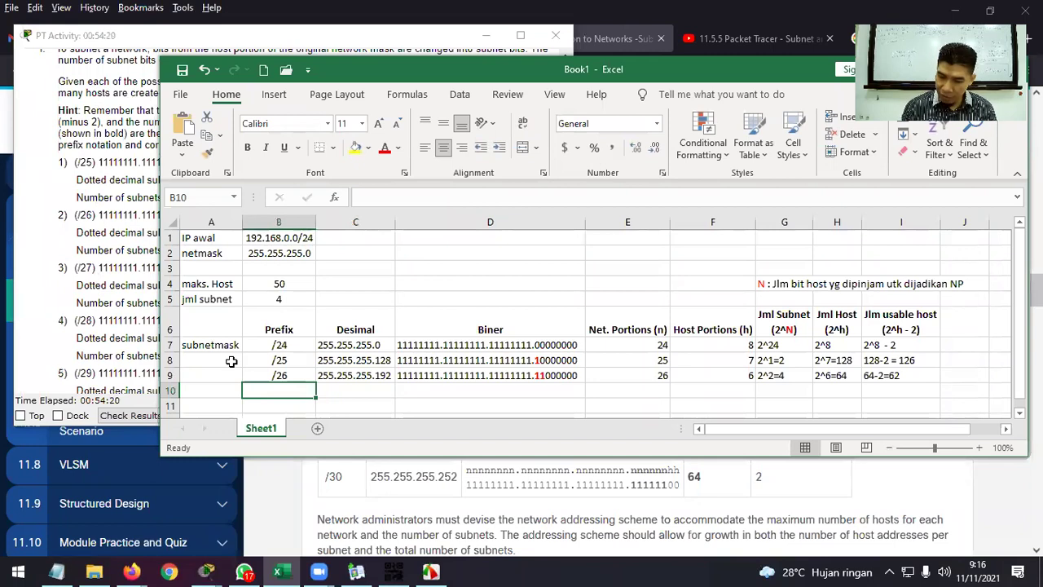
pyautogui.press('/')
pyautogui.press('2')
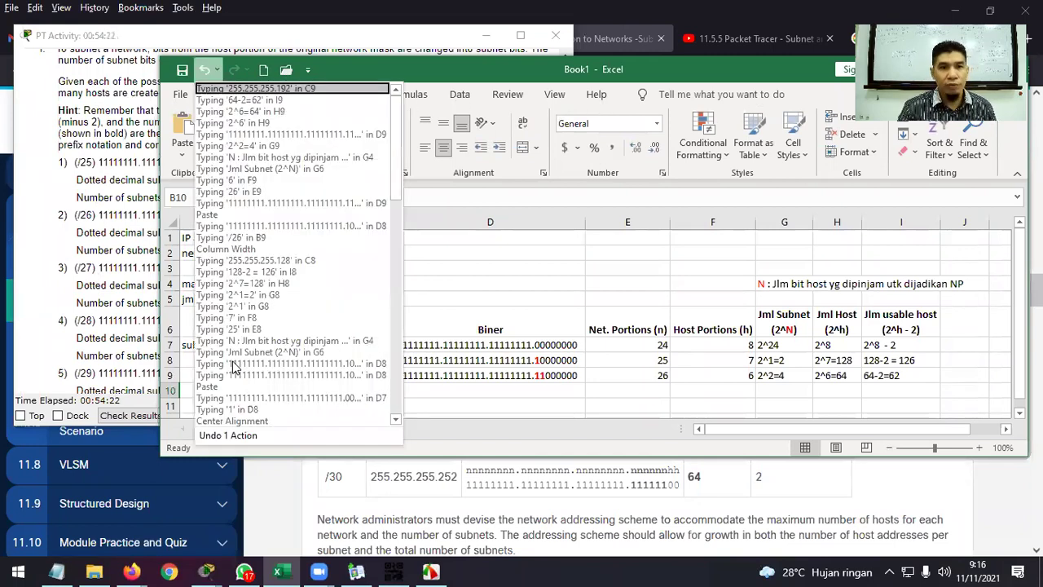
pyautogui.click(471, 384)
# Add prefix /27 in B10 and begin its decimal mask with 255.255.255.
pyautogui.doubleClick(283, 383)
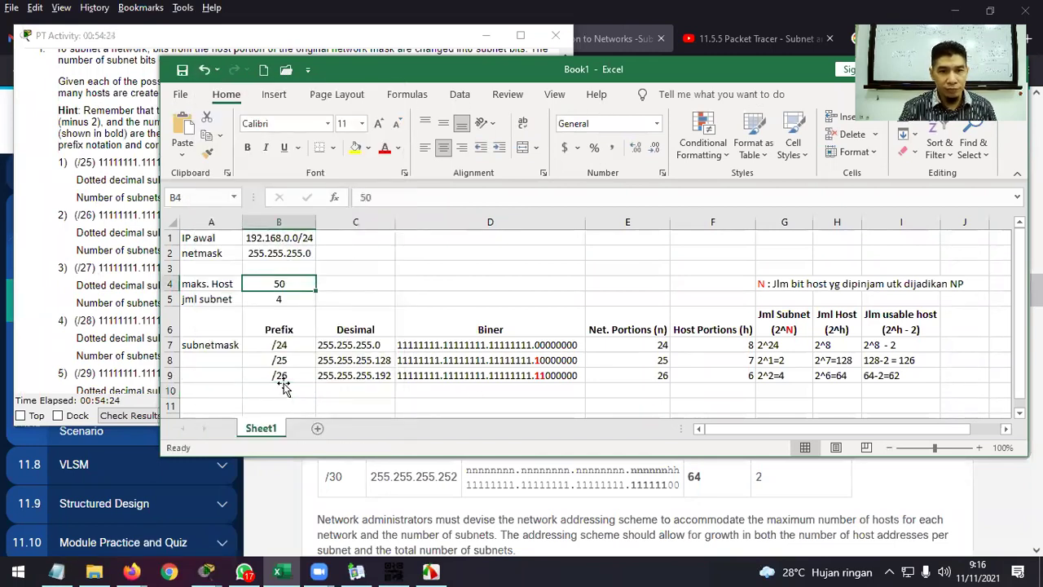
pyautogui.click(282, 390)
pyautogui.write('/27')
pyautogui.press('Tab')
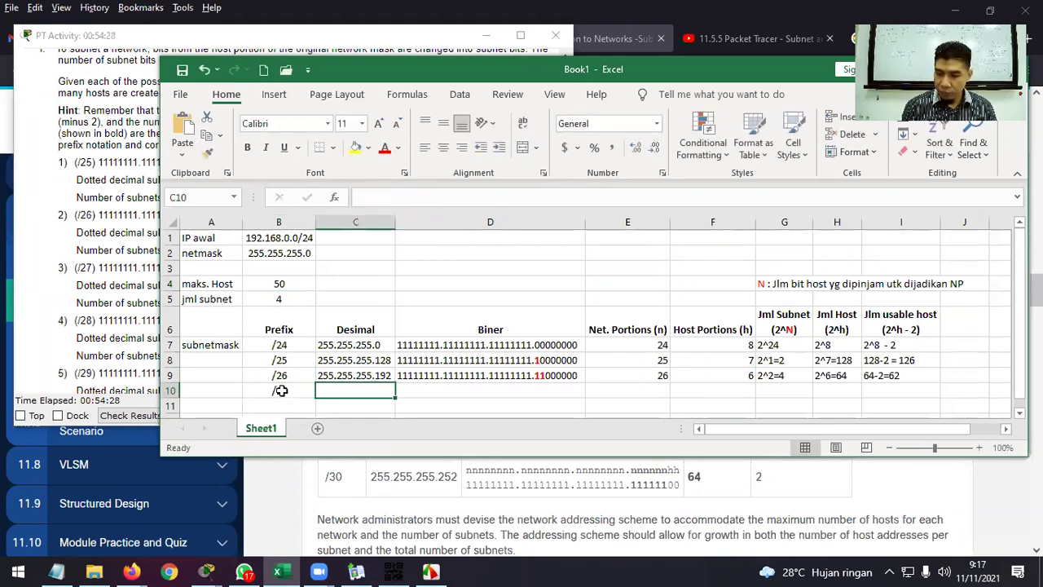
pyautogui.write('255.25')
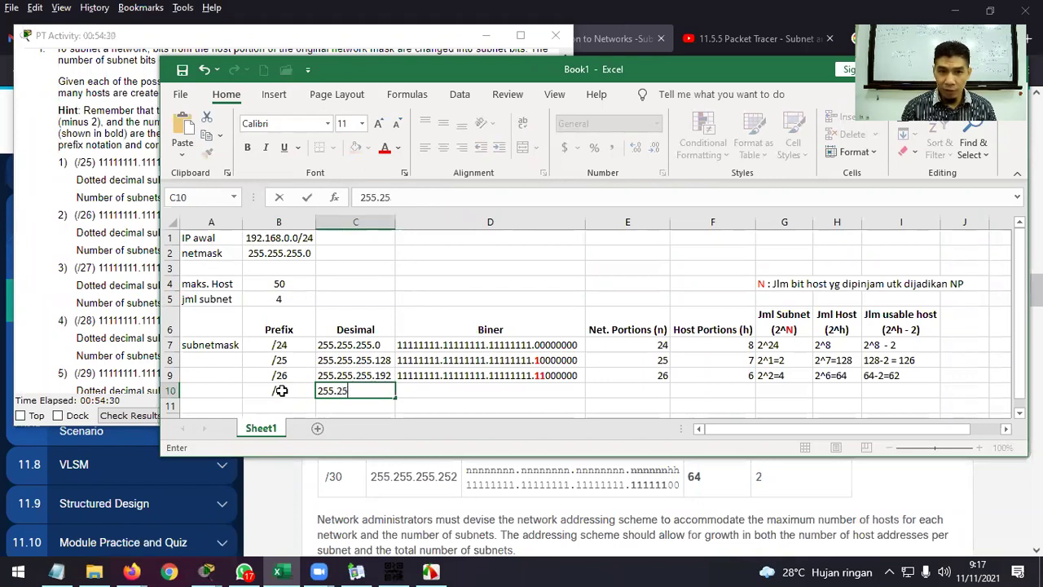
pyautogui.write('5.255.')
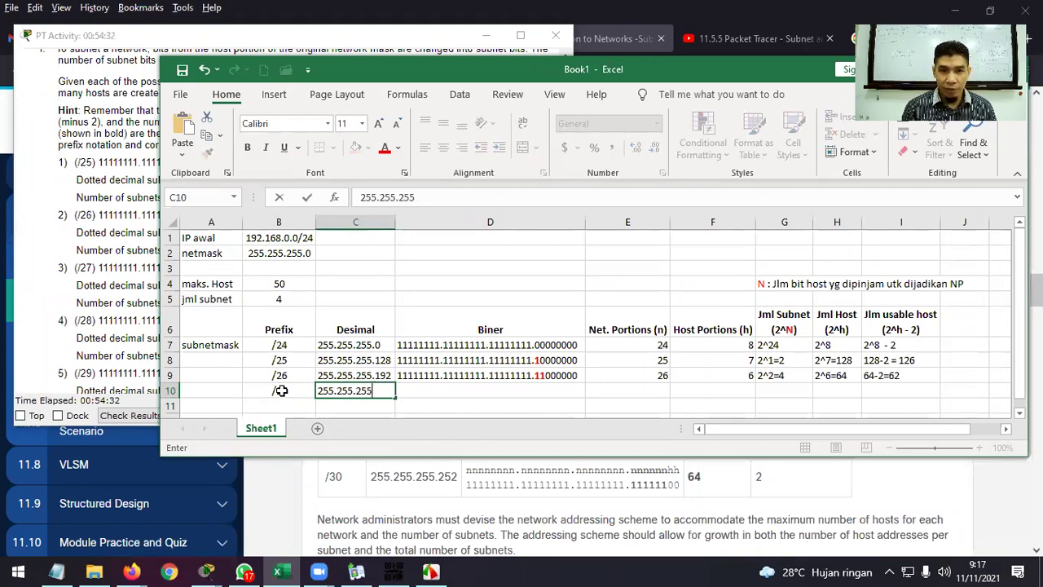
# Copy D9's binary mask into D10 and turn the next bit into 1, giving 11100000.
pyautogui.click(410, 377)
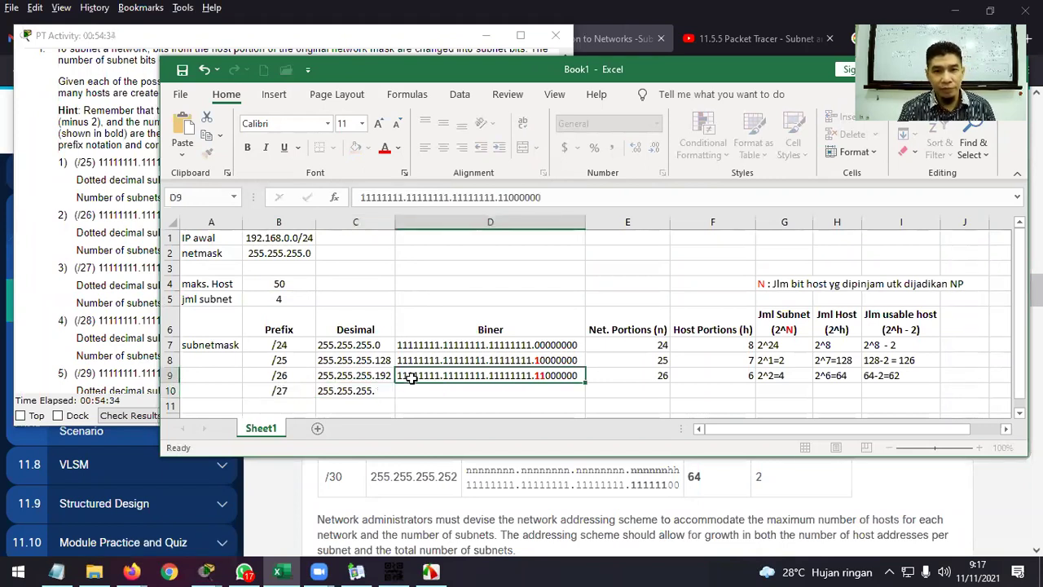
pyautogui.hotkey('ctrl', 'c')
pyautogui.click(432, 392)
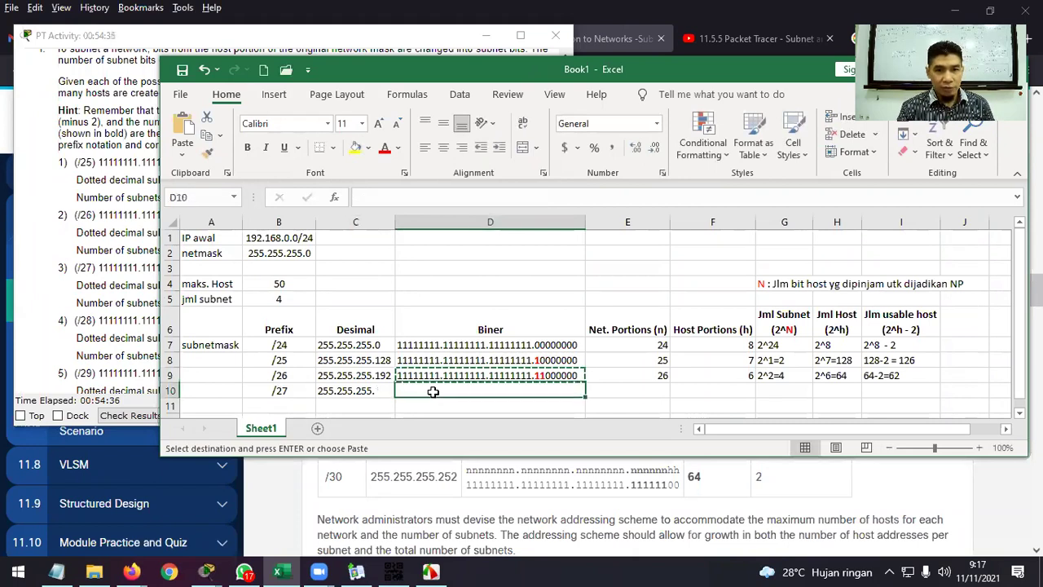
pyautogui.hotkey('ctrl', 'v')
pyautogui.doubleClick(546, 392)
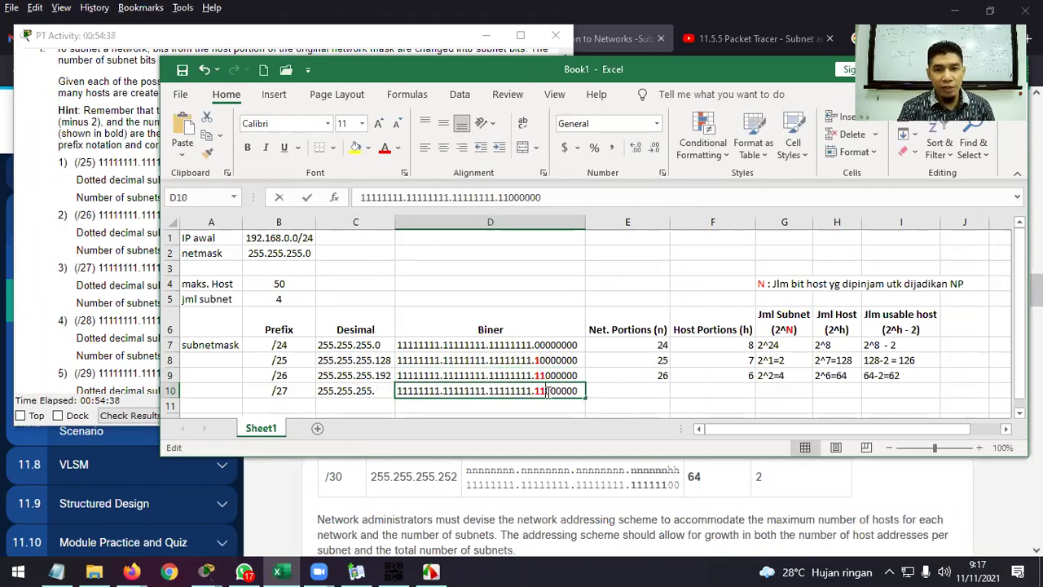
pyautogui.moveTo(547, 392); pyautogui.dragTo(556, 392)
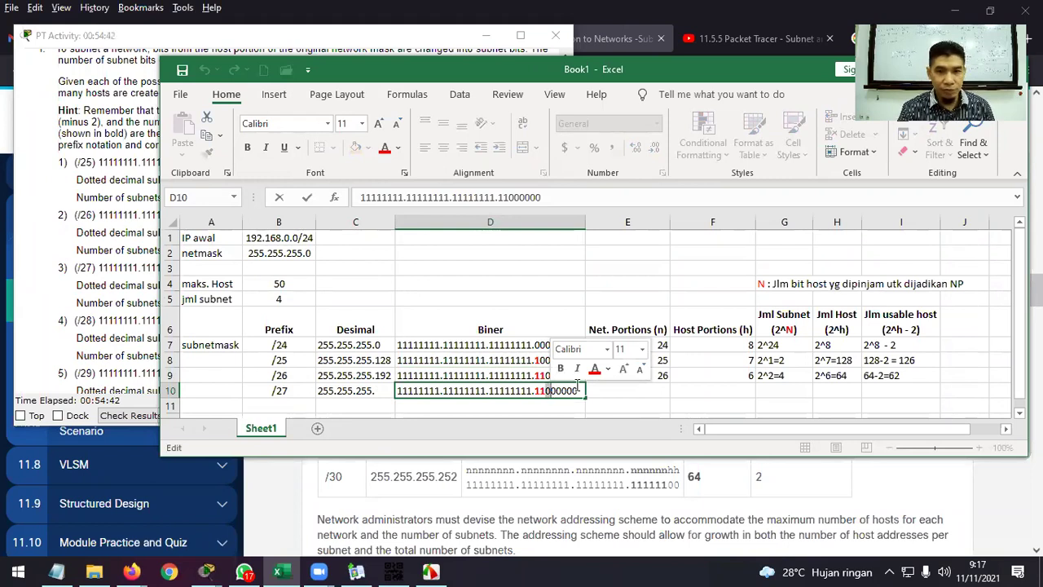
pyautogui.write('1')
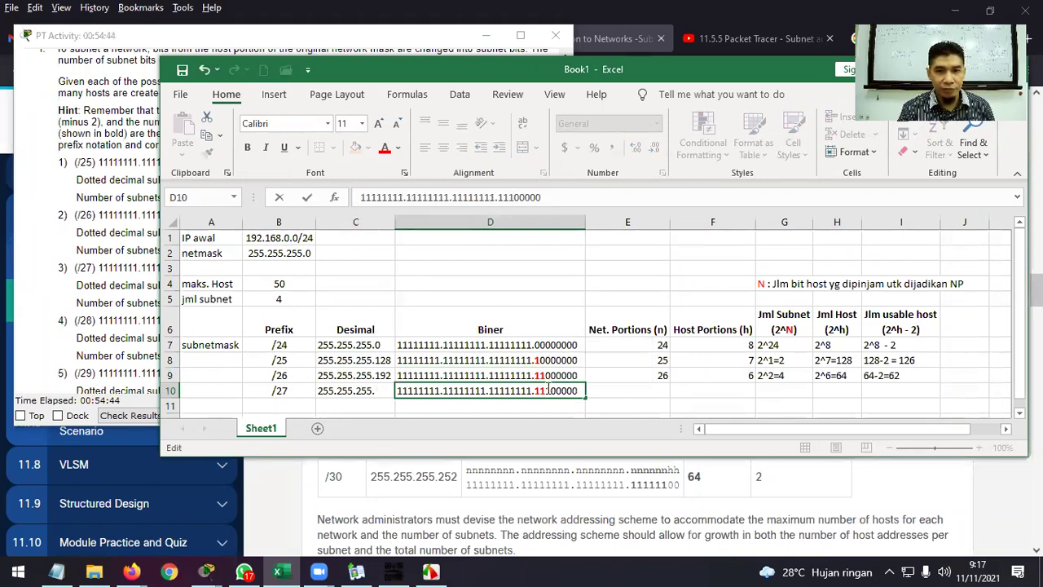
# Make D10's third borrowed bit red and bold.
pyautogui.click(547, 391)
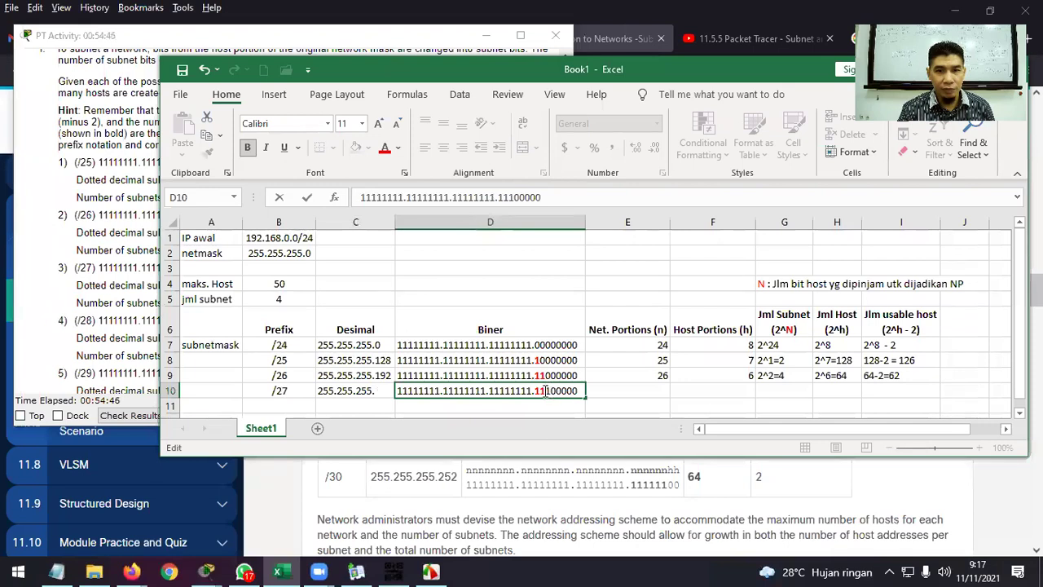
pyautogui.moveTo(545, 391); pyautogui.dragTo(551, 390)
pyautogui.click(385, 149)
pyautogui.click(247, 148)
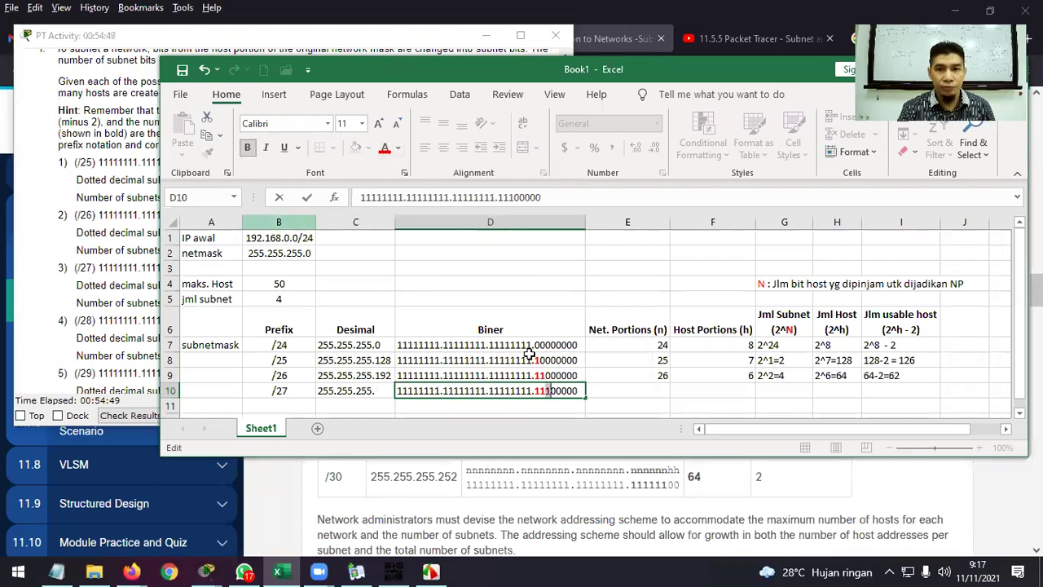
pyautogui.click(632, 394)
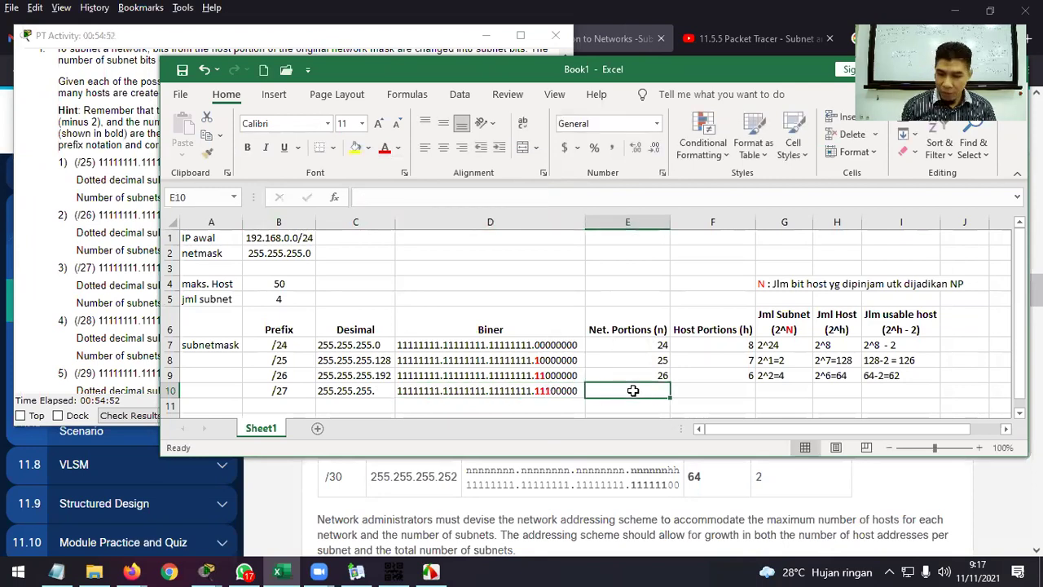
# Enter 27 network bits and 5 host bits in the /27 row.
pyautogui.write('27')
pyautogui.press('Tab')
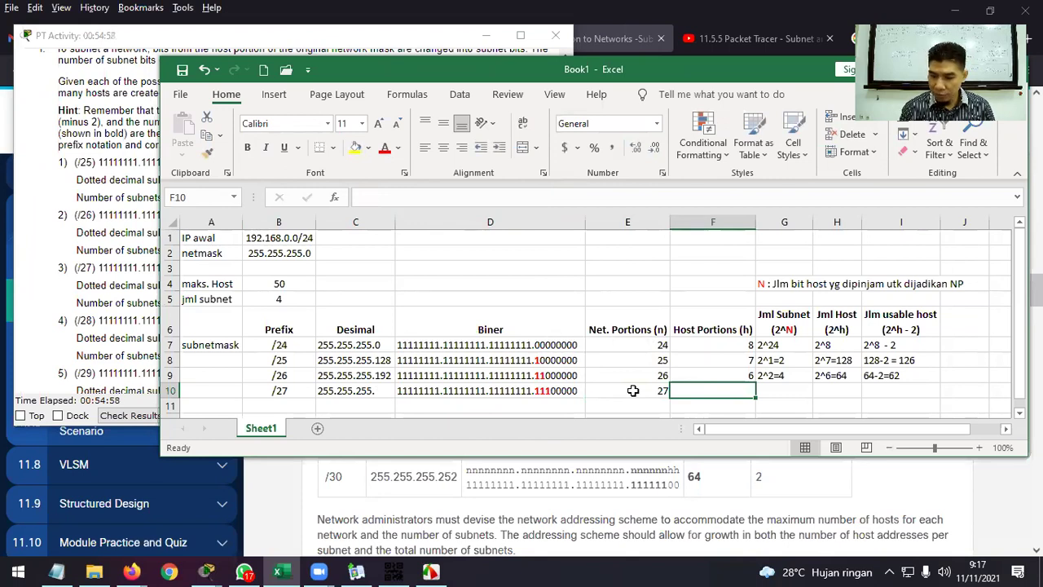
pyautogui.write('5')
pyautogui.press('Return')
pyautogui.press('Up')
pyautogui.press('Right')
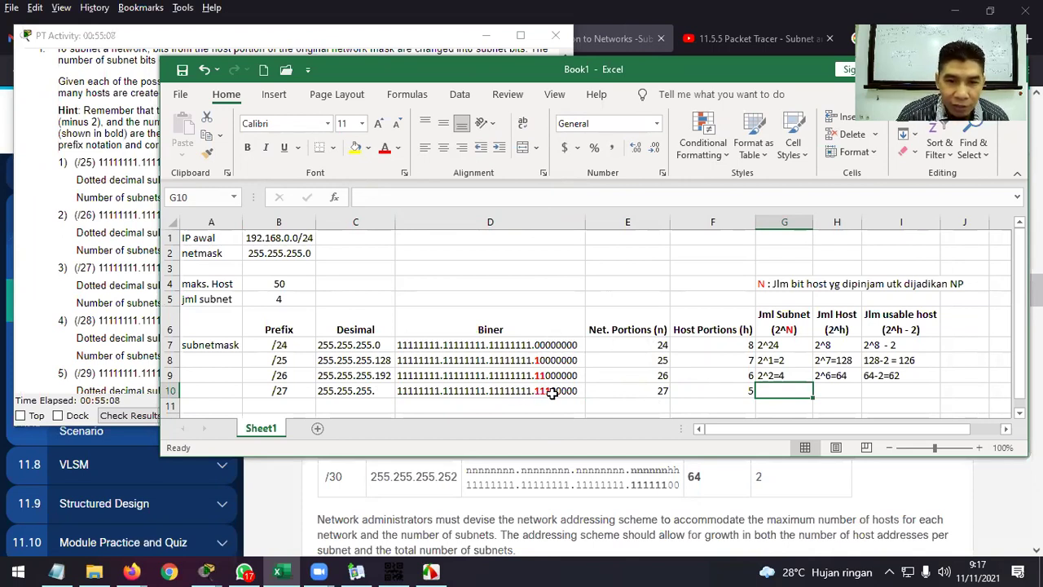
# Complete C10's decimal mask as 255.255.255.224.
pyautogui.click(553, 393)
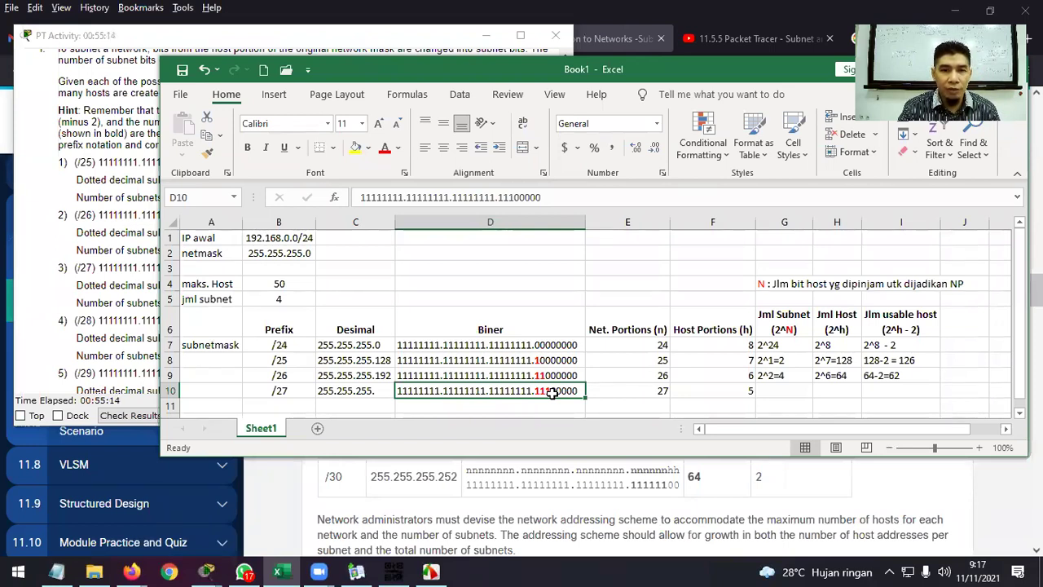
pyautogui.click(379, 391)
pyautogui.write('224')
pyautogui.press('Return')
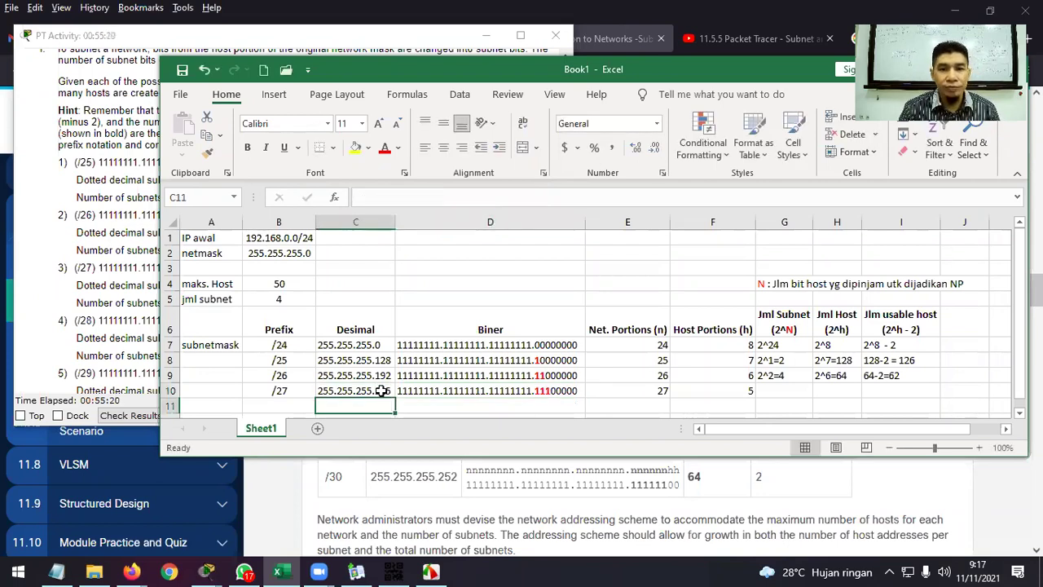
pyautogui.click(775, 392)
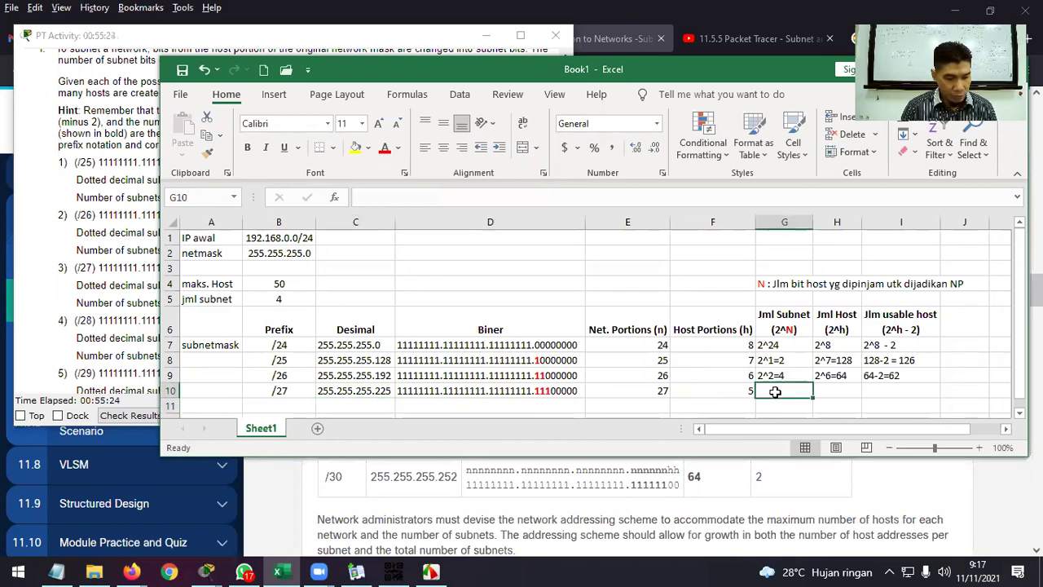
# Enter 2^3=8 subnets in G10 and 2^5=32 hosts in H10 for the /27 row.
pyautogui.write('2^3')
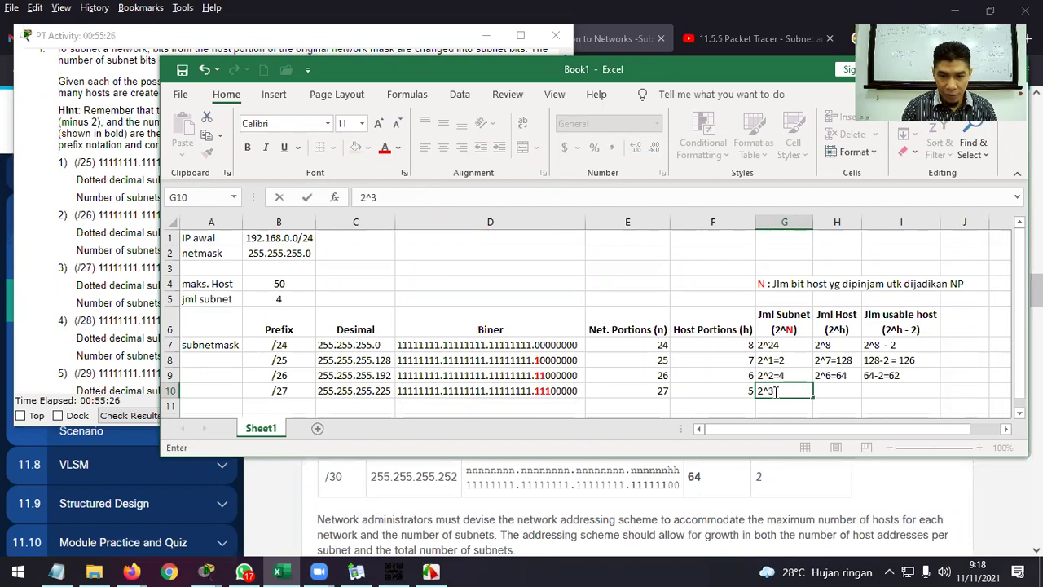
pyautogui.write('=')
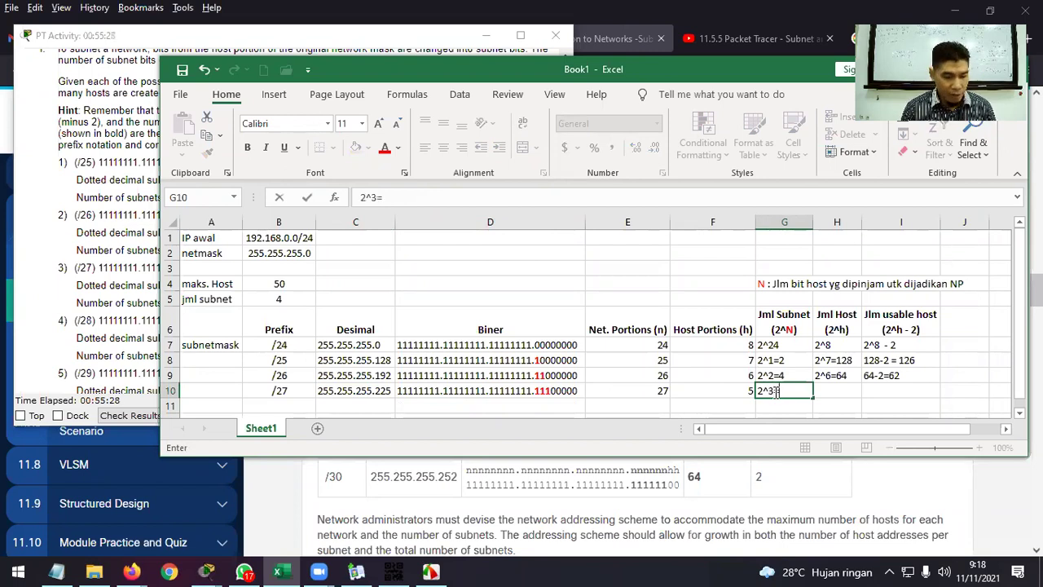
pyautogui.write('8')
pyautogui.press('Tab')
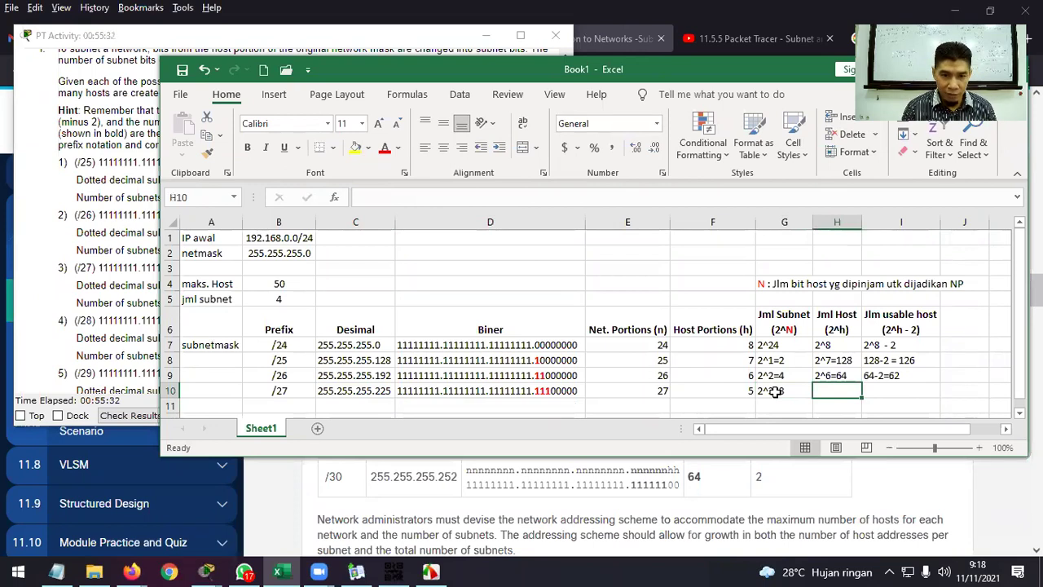
pyautogui.write('2^')
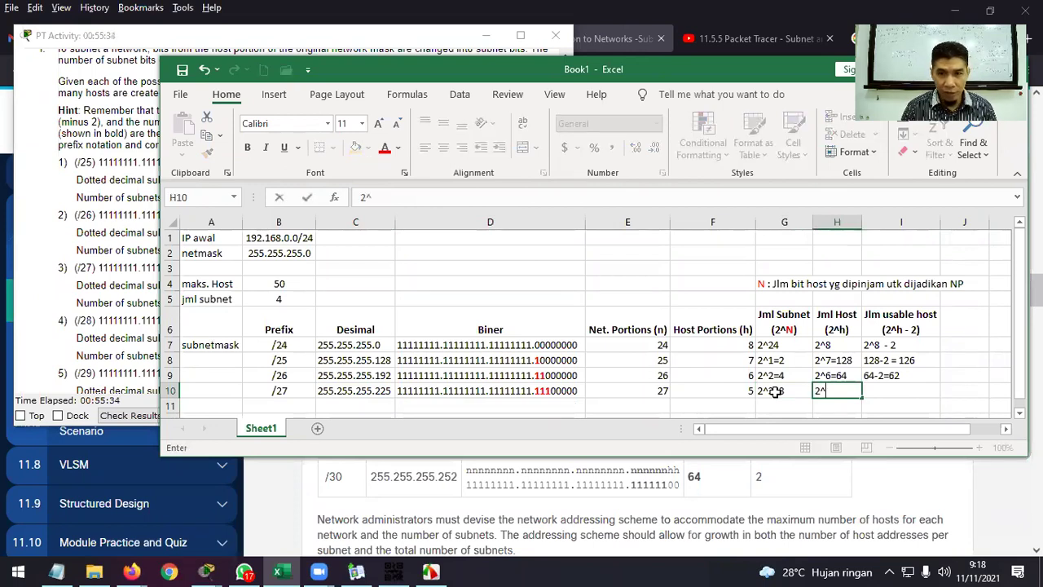
pyautogui.write('5=')
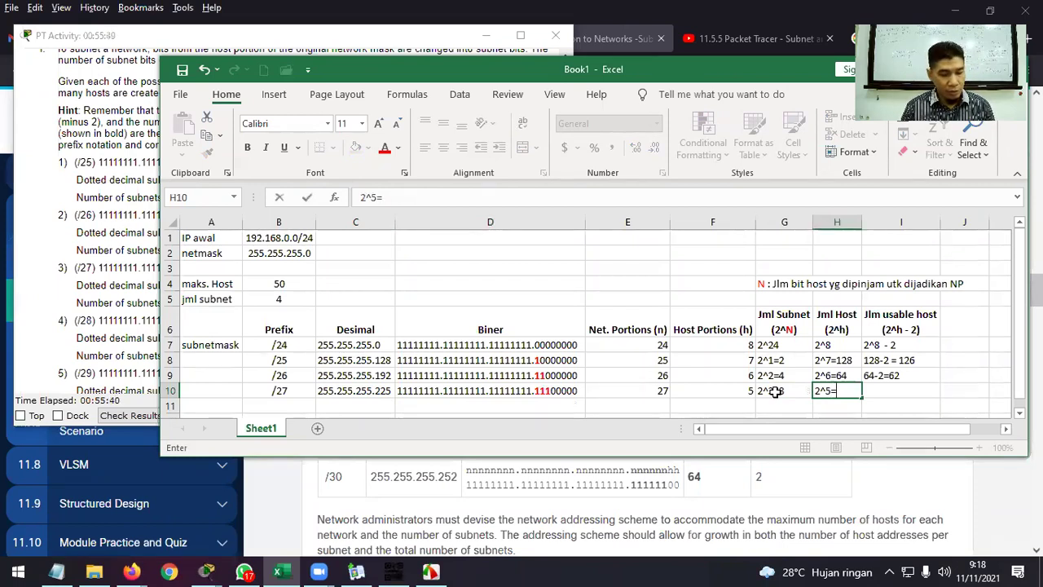
pyautogui.write('32')
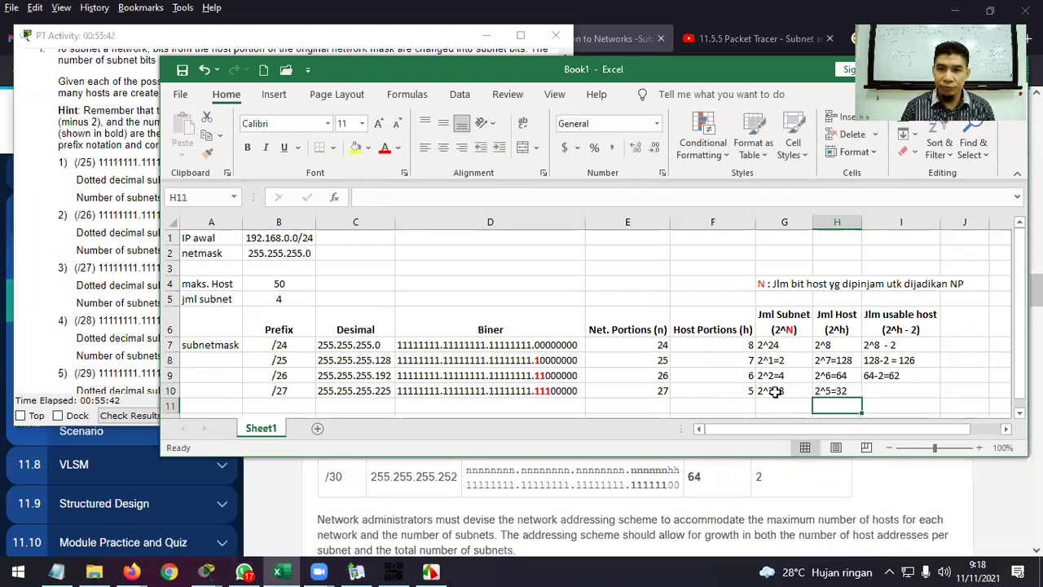
pyautogui.press('Tab')
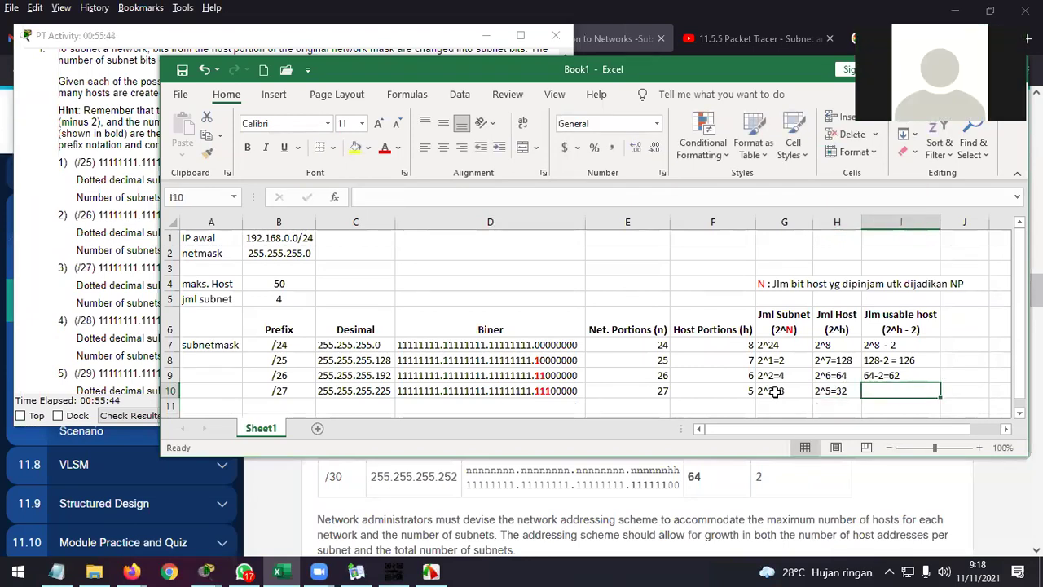
pyautogui.press('Left')
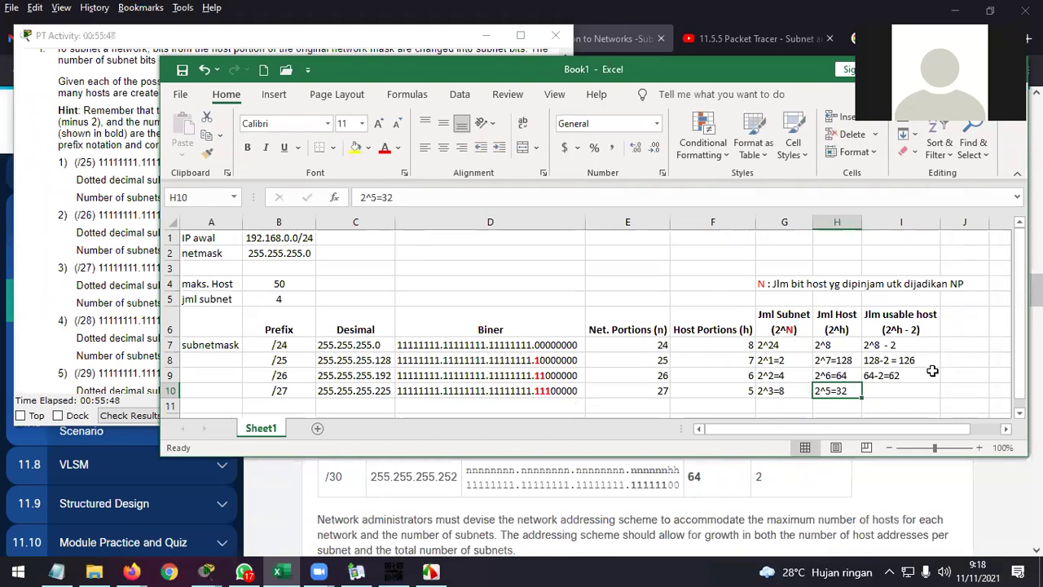
# Correct the /27 decimal mask in C10 to 255.255.255.224.
pyautogui.doubleClick(387, 391)
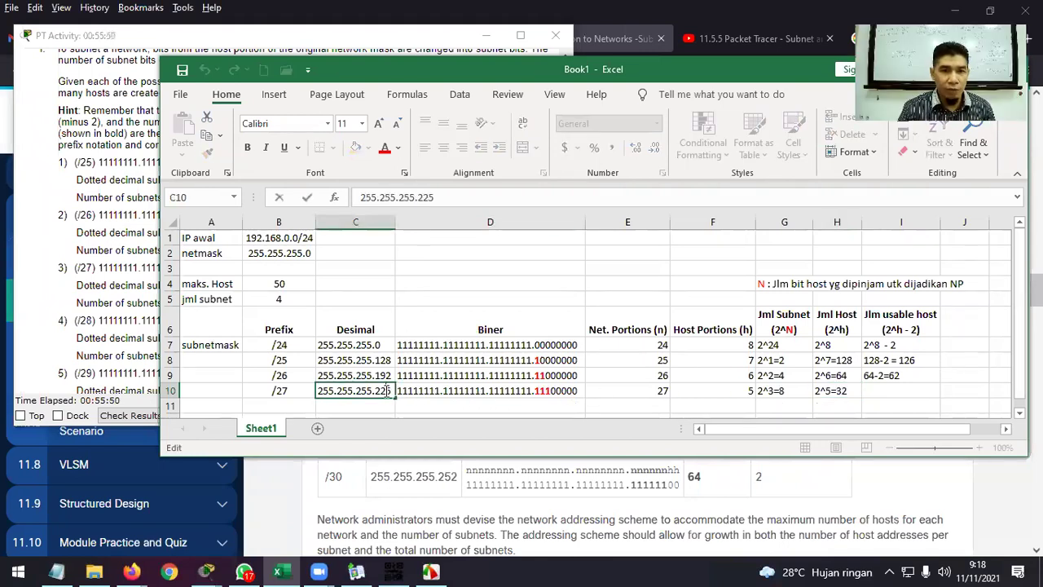
pyautogui.press('BackSpace')
pyautogui.write('4')
pyautogui.press('Return')
pyautogui.click(386, 391)
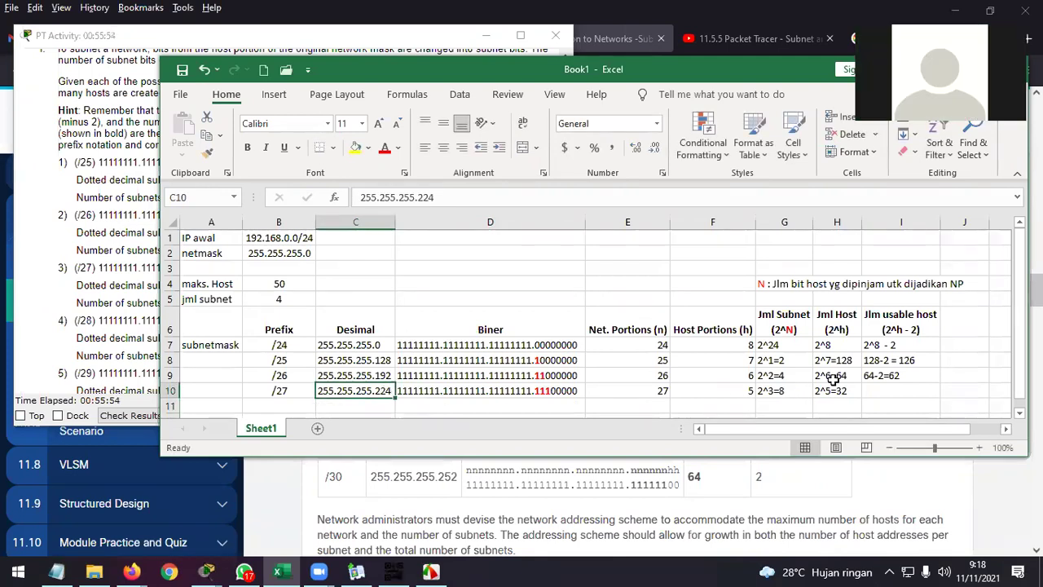
# Enter 32-2=30 usable hosts in I10.
pyautogui.click(912, 390)
pyautogui.write('32-2')
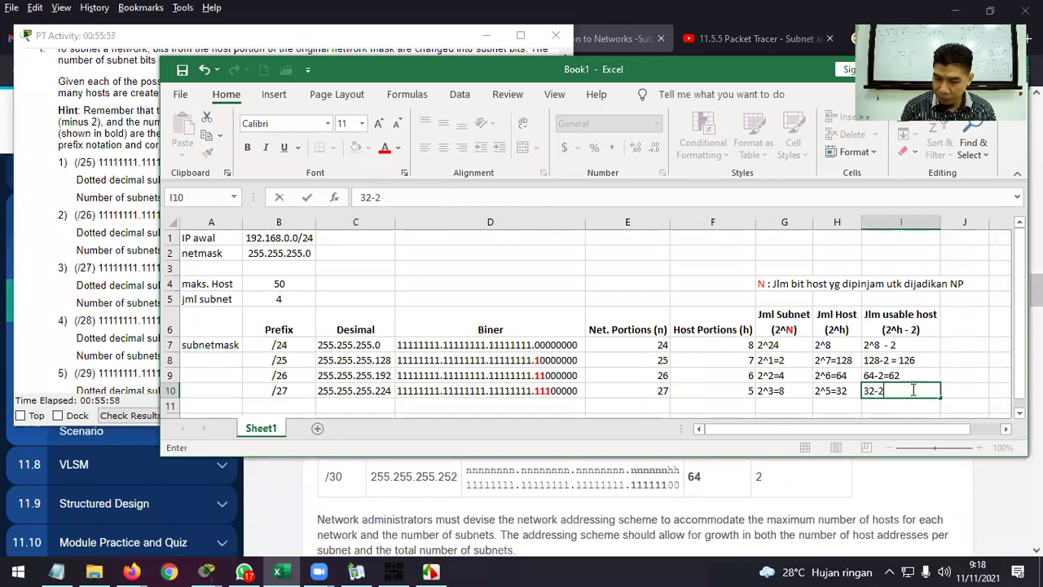
pyautogui.write('=30')
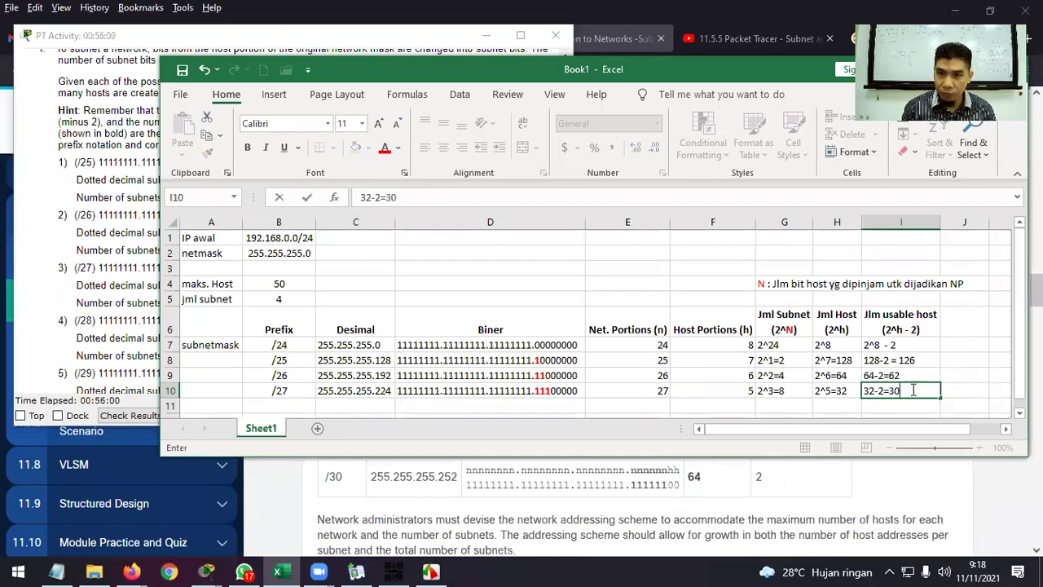
pyautogui.press('Return')
pyautogui.scroll(-1, 895, 368)
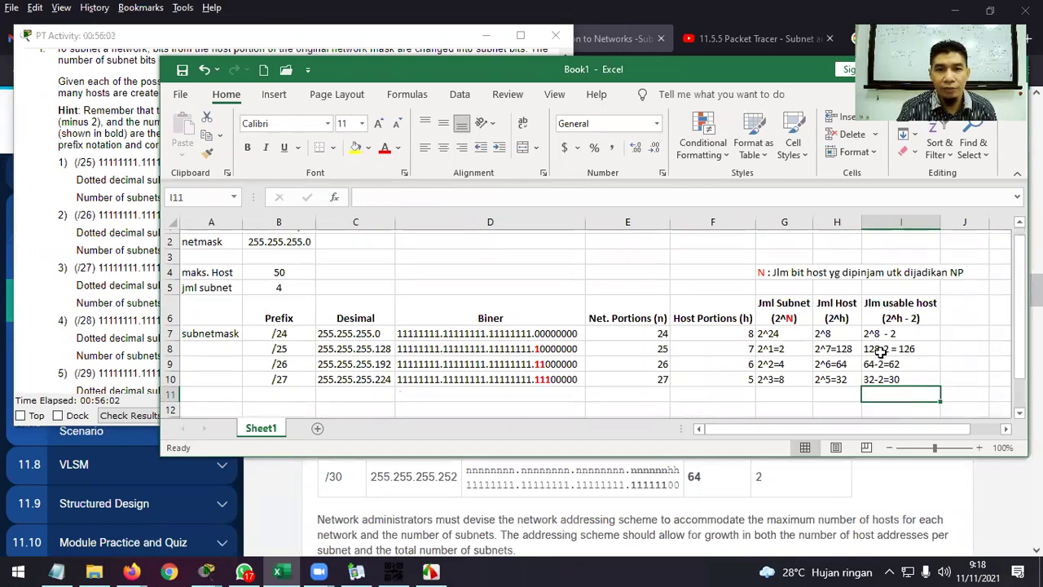
pyautogui.click(296, 361)
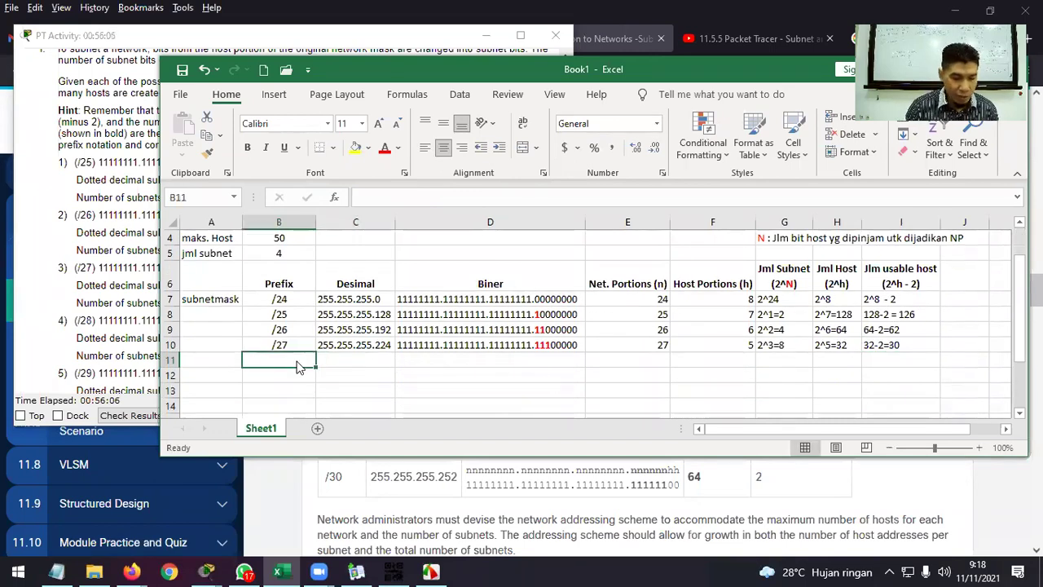
# Start the /28 row with prefix /28 in B11 and partial mask 255.255.255. in C11.
pyautogui.press('alt')
pyautogui.press('2')
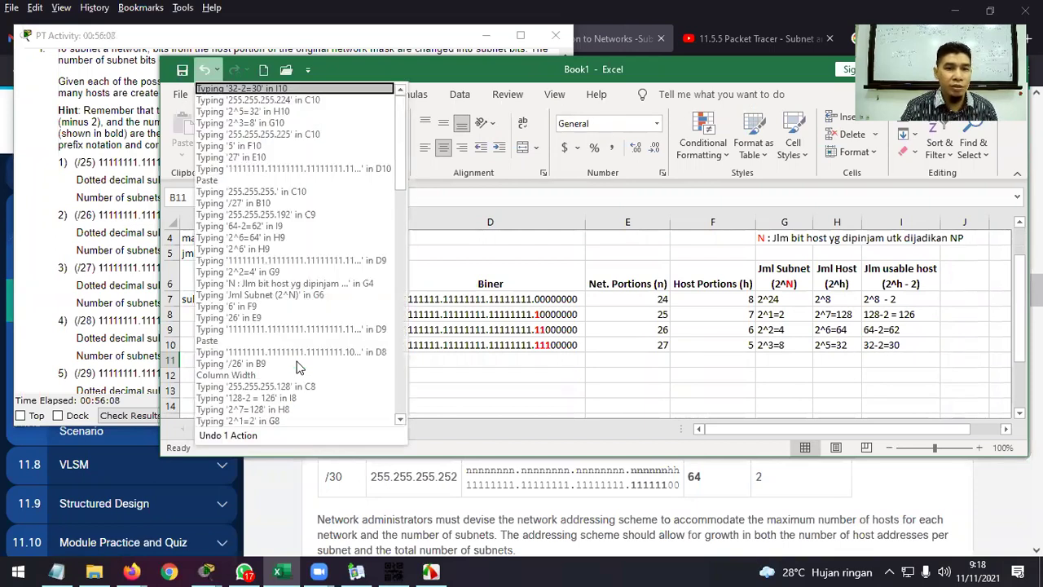
pyautogui.press('Escape')
pyautogui.doubleClick(298, 361)
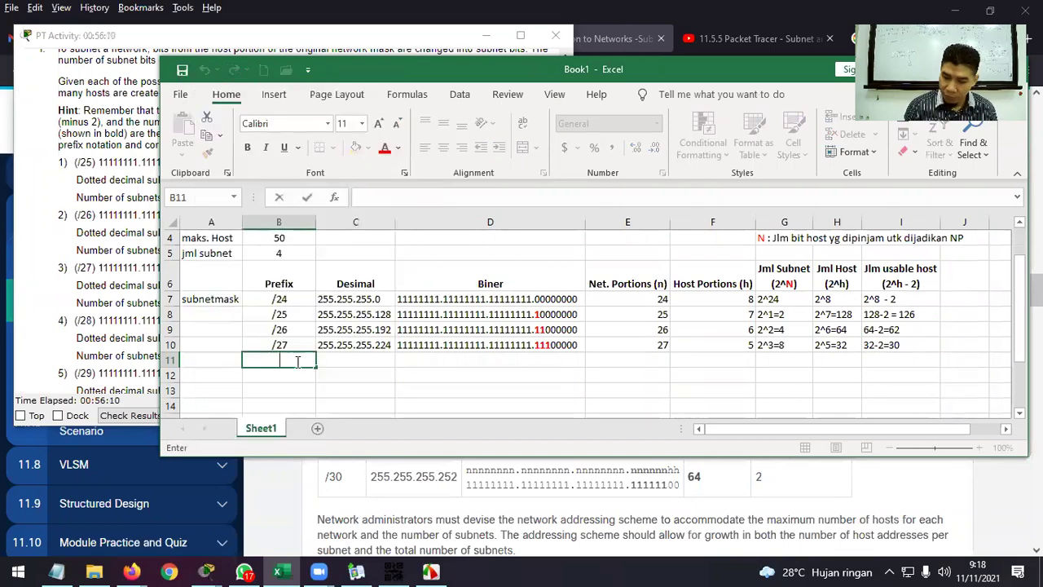
pyautogui.write('/28')
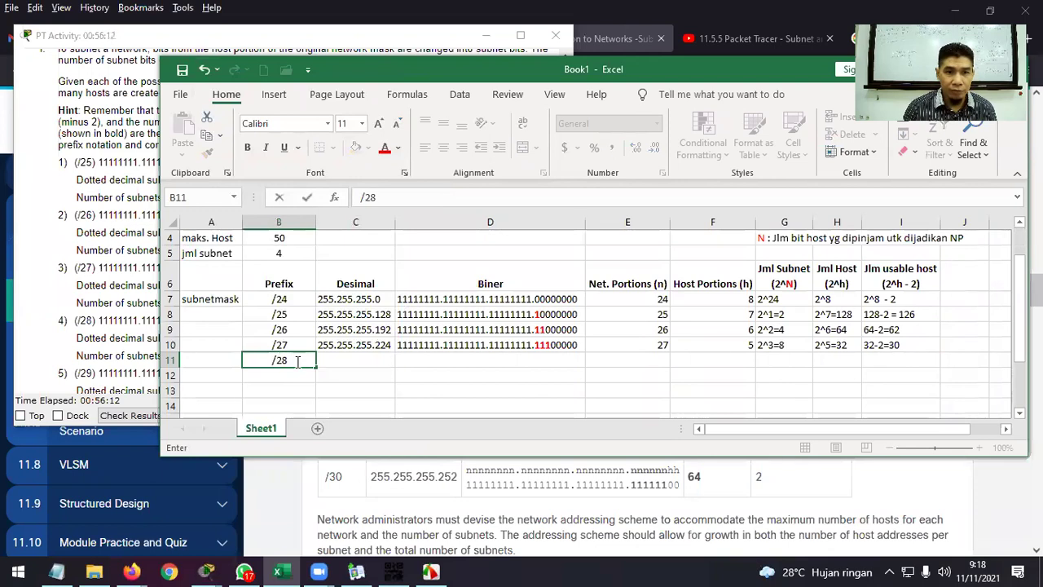
pyautogui.press('Tab')
pyautogui.write('255.255.255.')
pyautogui.press('Tab')
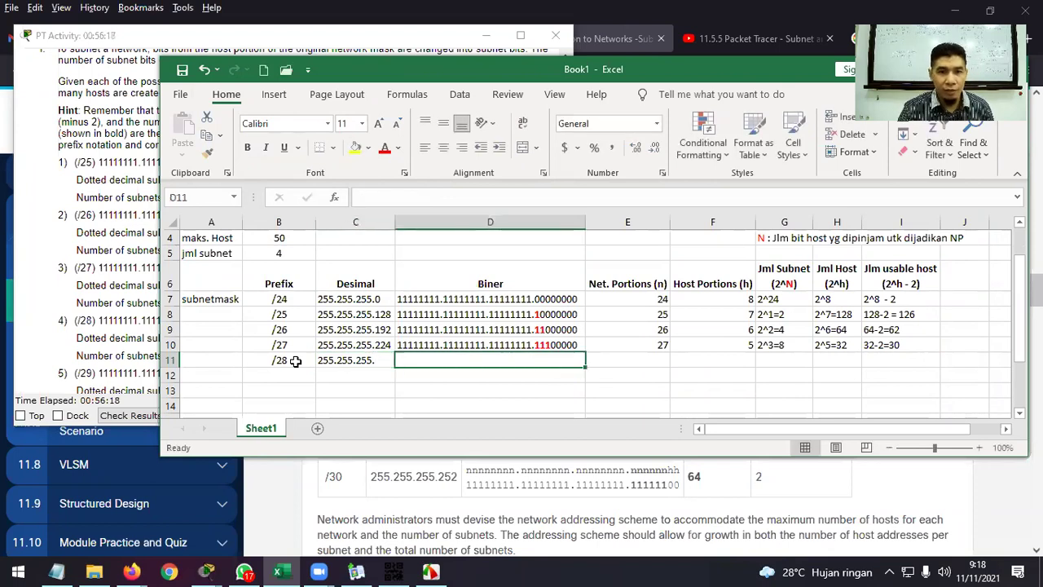
# Copy the /27 binary mask into D11 and make the fourth borrowed bit a red bold 1 (11111111.11111111.11111111.11110000).
pyautogui.click(445, 345)
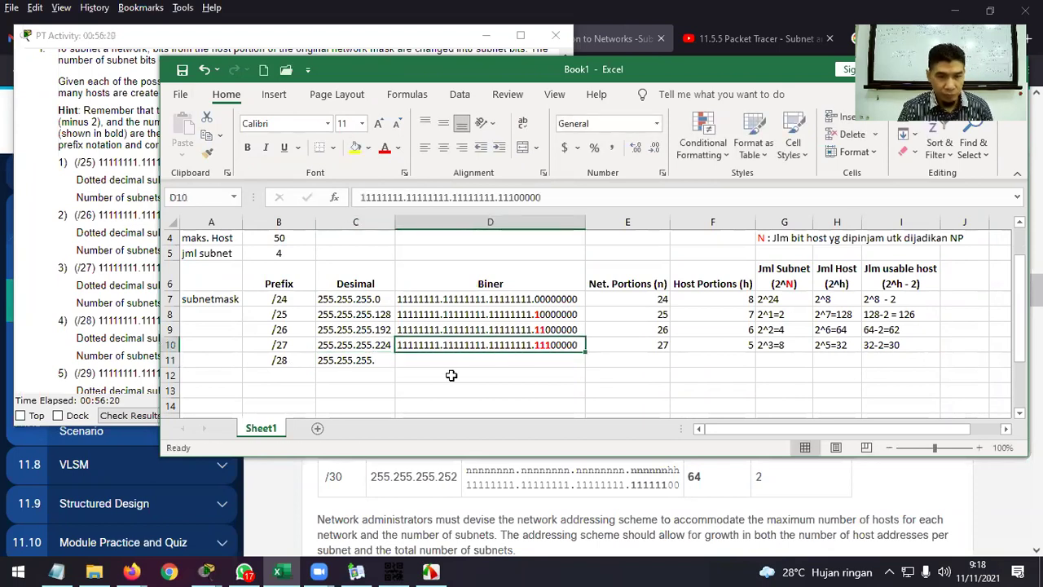
pyautogui.hotkey('ctrl', 'c')
pyautogui.click(461, 359)
pyautogui.hotkey('ctrl', 'v')
pyautogui.press('Escape')
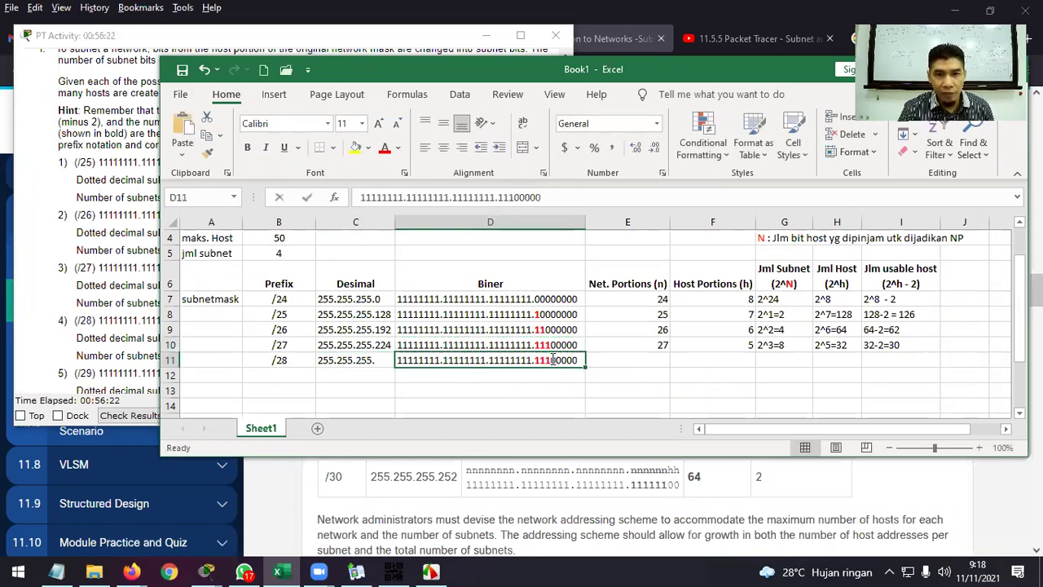
pyautogui.doubleClick(552, 360)
pyautogui.moveTo(553, 360); pyautogui.dragTo(556, 360)
pyautogui.write('1')
pyautogui.click(387, 152)
pyautogui.click(248, 147)
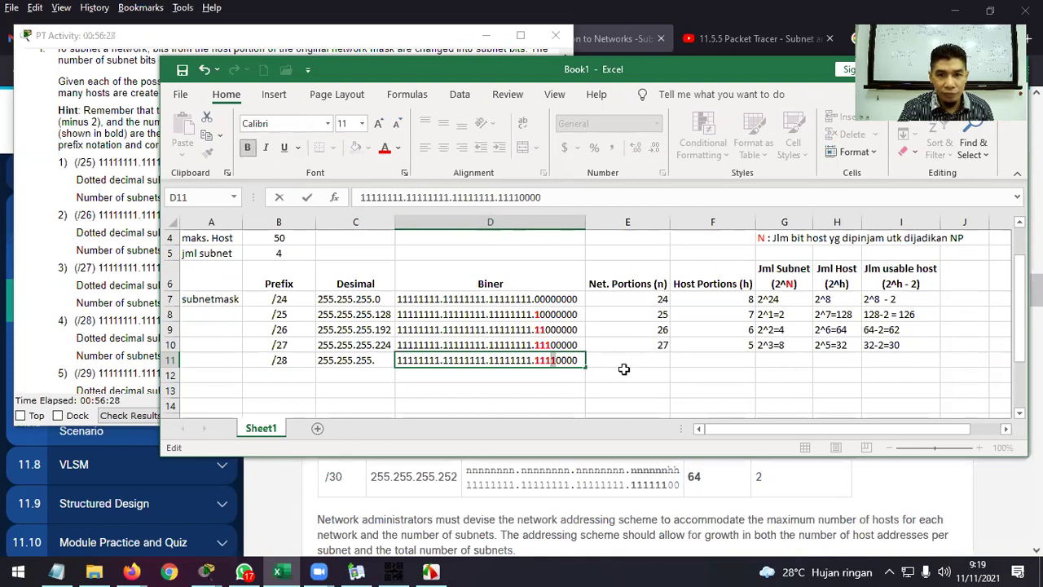
pyautogui.click(623, 369)
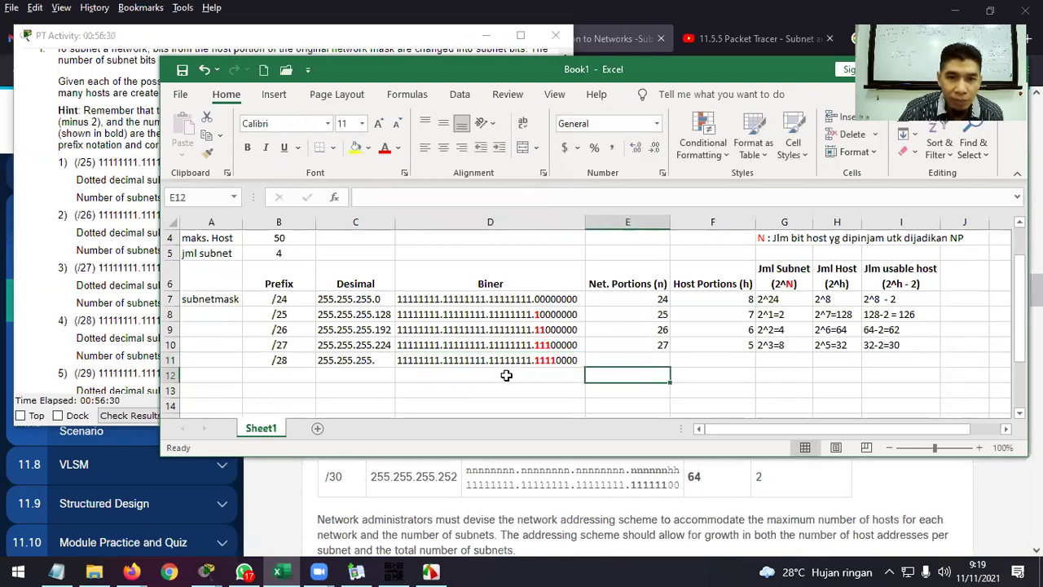
pyautogui.doubleClick(384, 362)
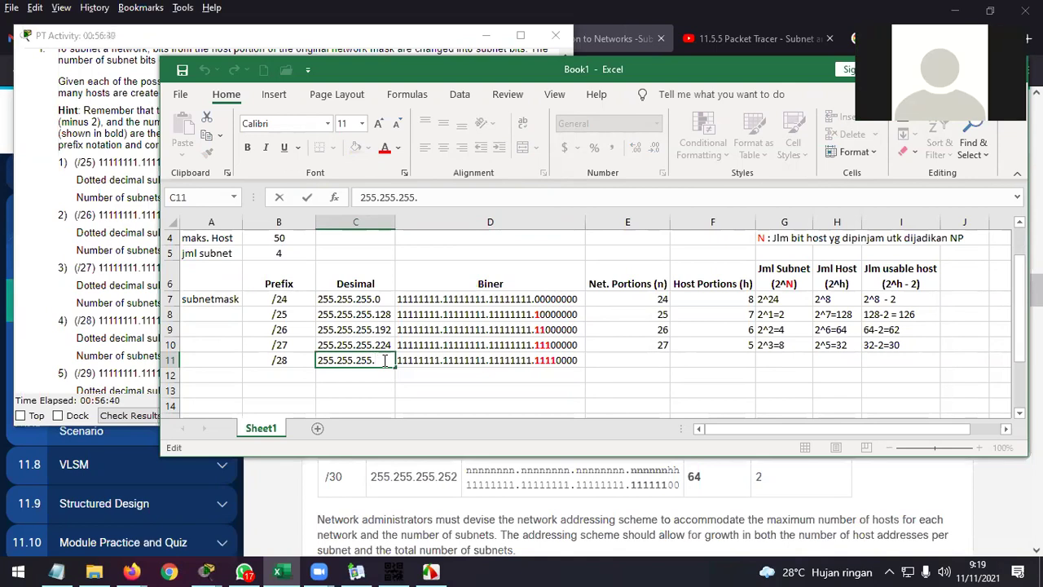
# Finish the /28 row with mask 255.255.255.240, 28 network bits and 4 host bits.
pyautogui.write('240')
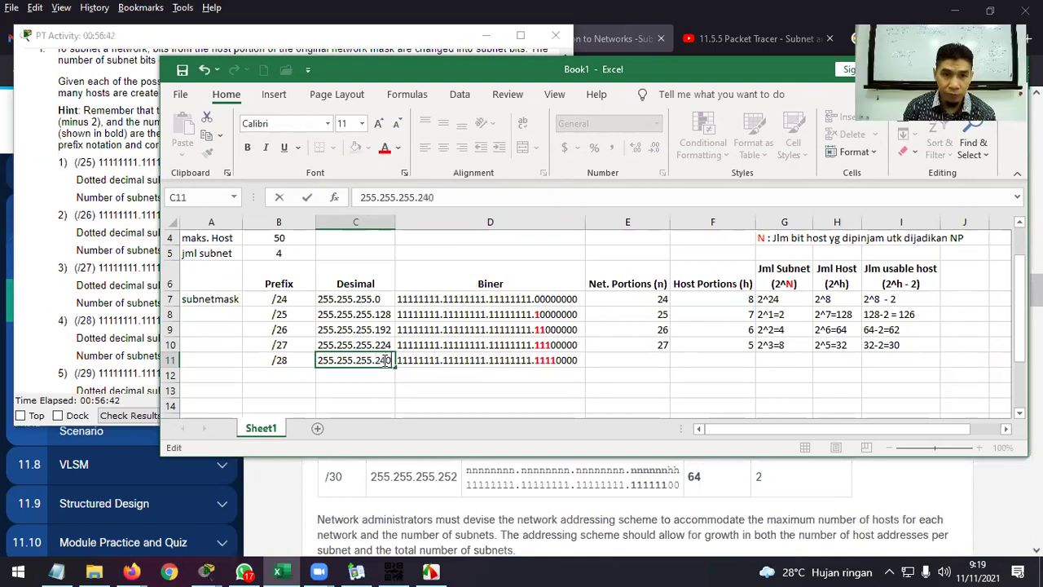
pyautogui.press('Return')
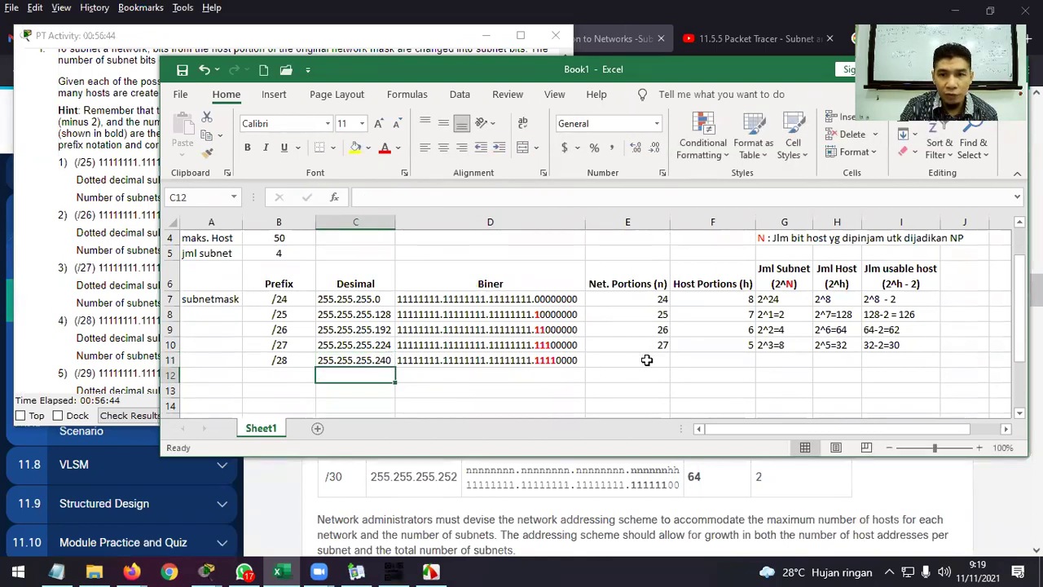
pyautogui.click(655, 356)
pyautogui.write('28')
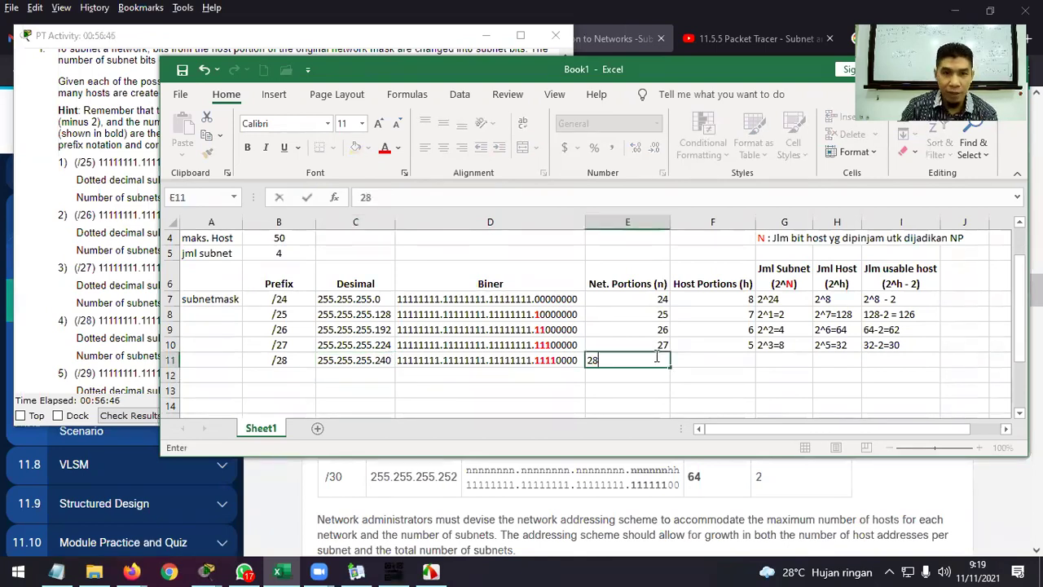
pyautogui.click(709, 357)
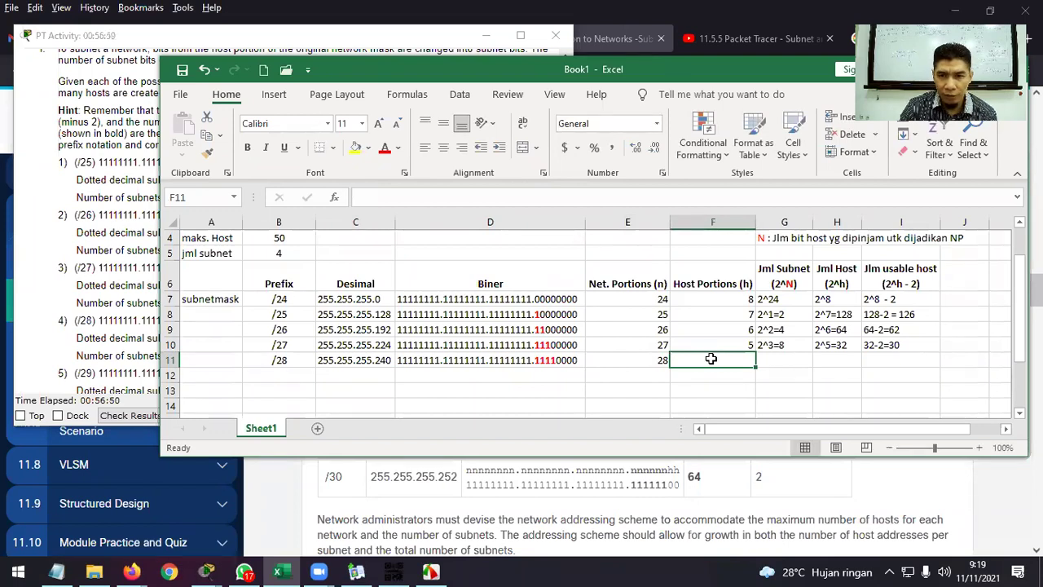
pyautogui.write('4')
pyautogui.press('Tab')
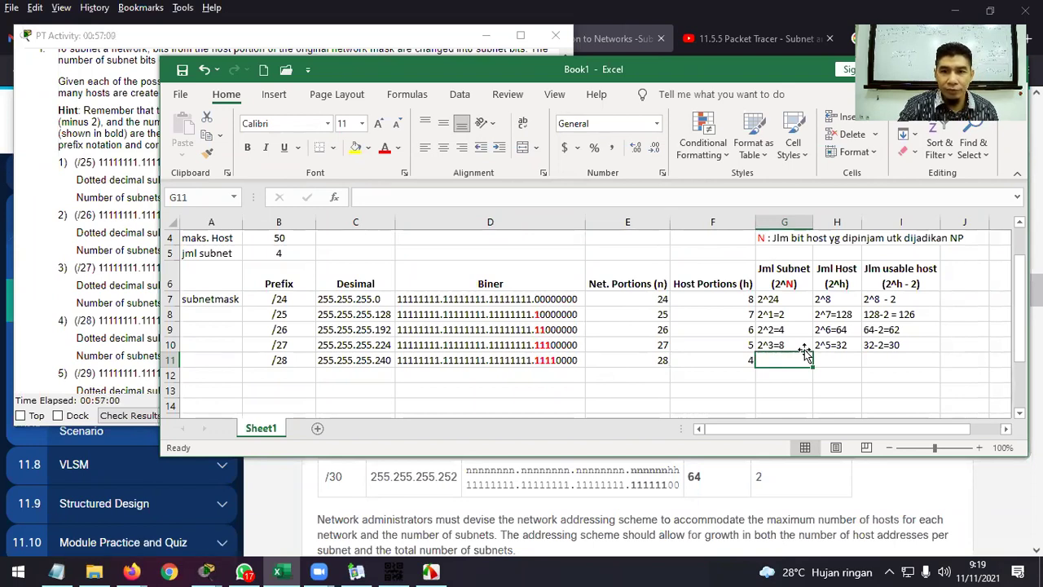
# Clear the /24 row's subnet, host and usable-host cells G7, H7 and I7.
pyautogui.click(800, 299)
pyautogui.press('Delete')
pyautogui.click(840, 299)
pyautogui.press('Delete')
pyautogui.click(903, 300)
pyautogui.press('Delete')
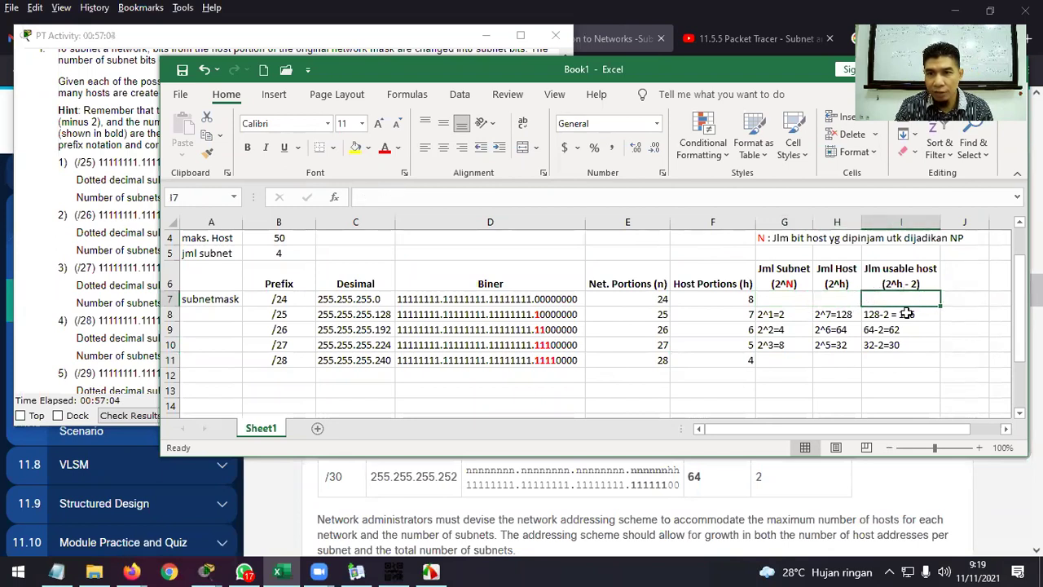
pyautogui.click(978, 342)
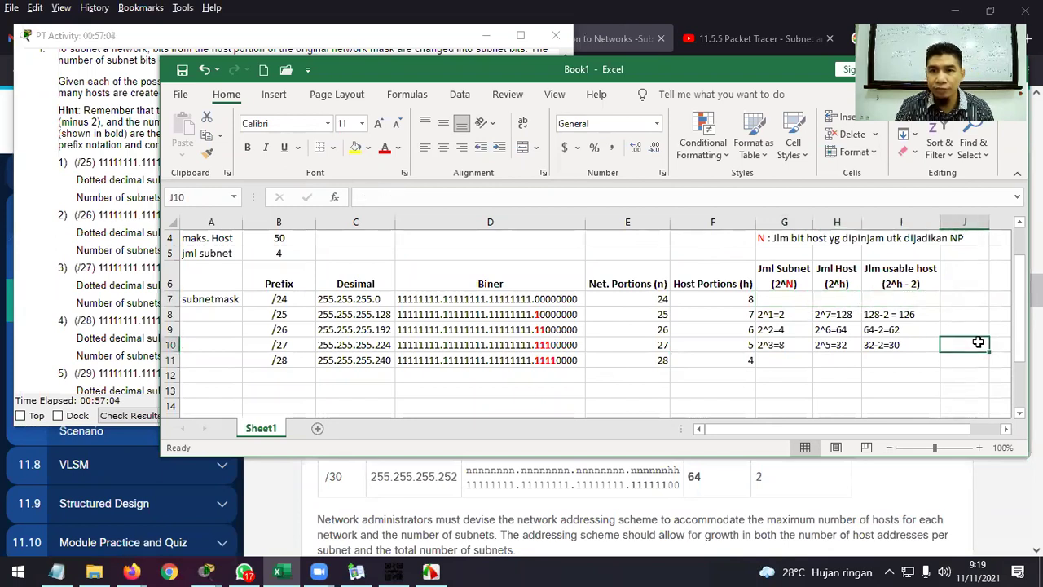
pyautogui.click(913, 299)
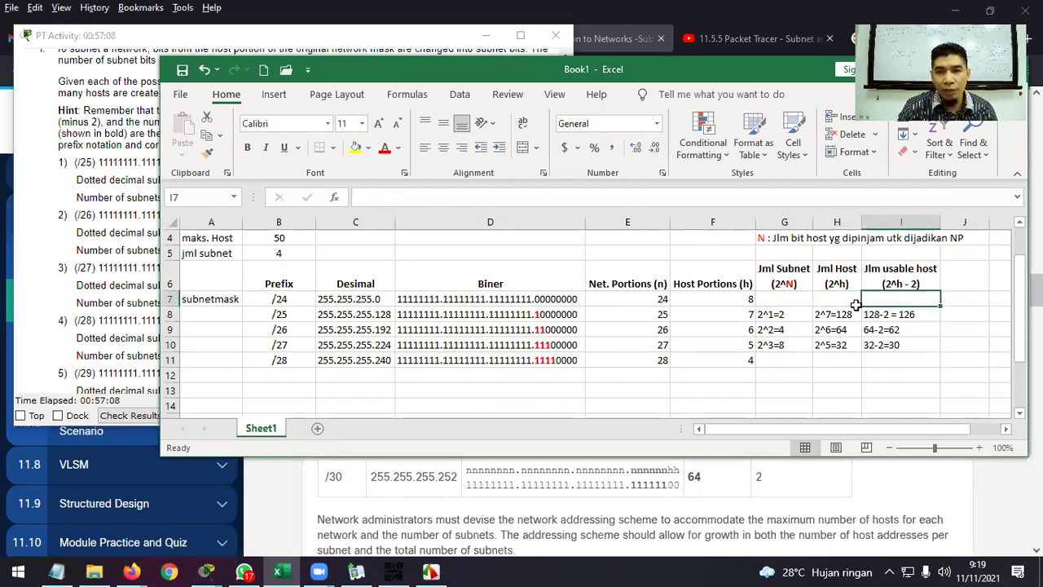
# Fill G7, H7 and I7 with 2^0=1, 2^8=256 and 256-2=254.
pyautogui.click(798, 301)
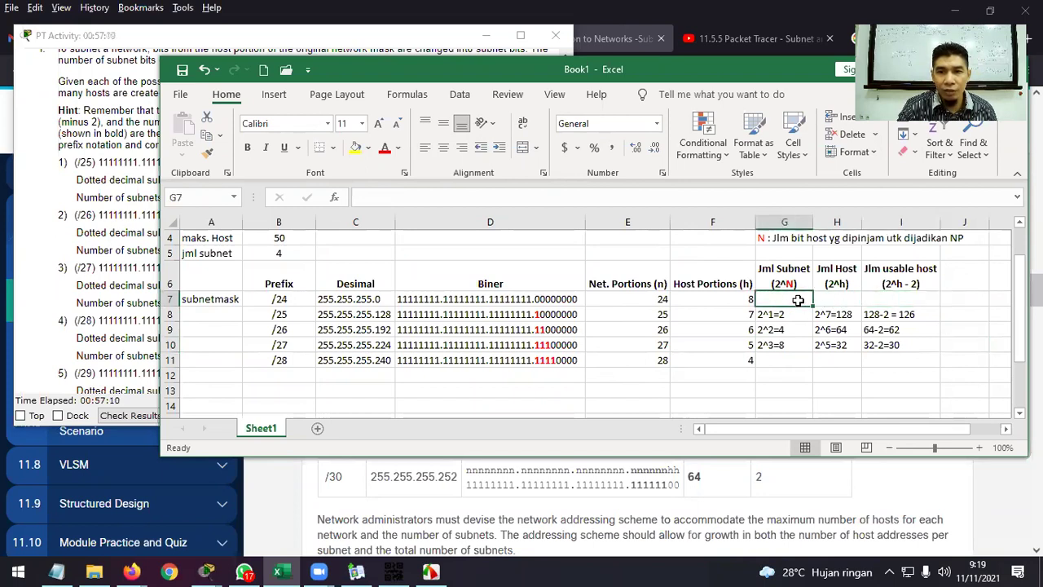
pyautogui.write('2')
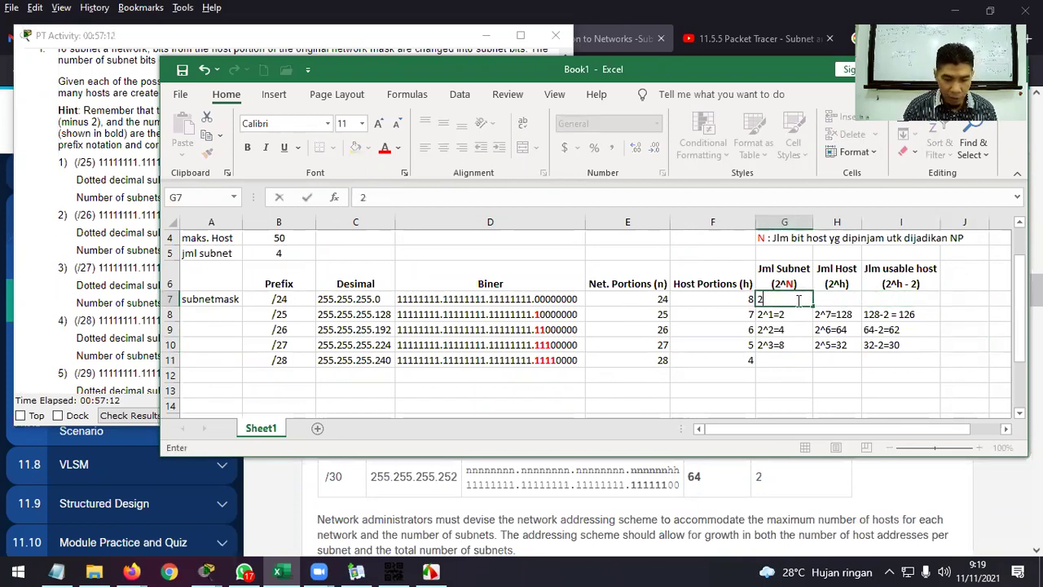
pyautogui.write('^')
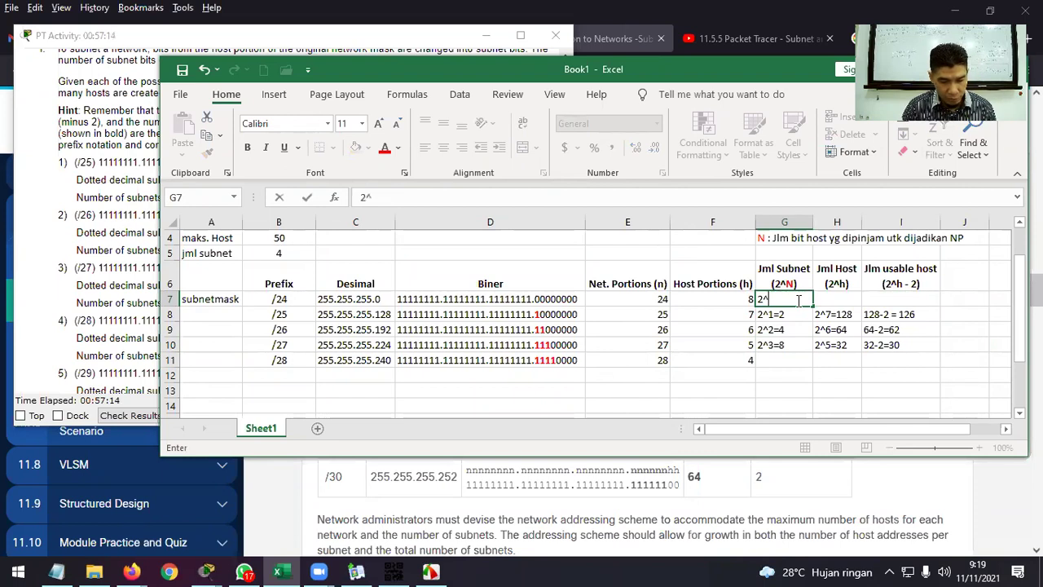
pyautogui.write('0=')
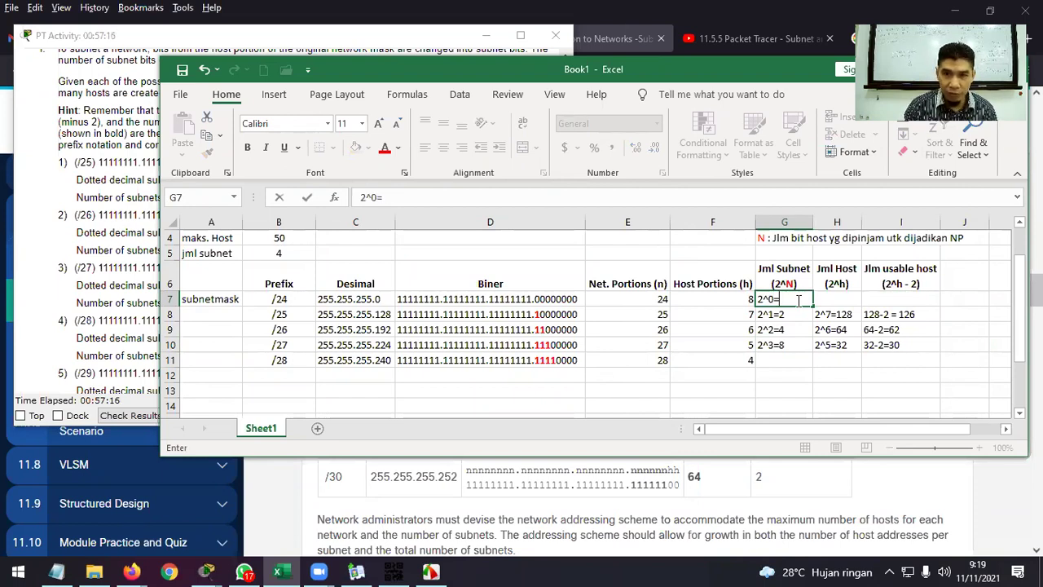
pyautogui.write('1')
pyautogui.press('Tab')
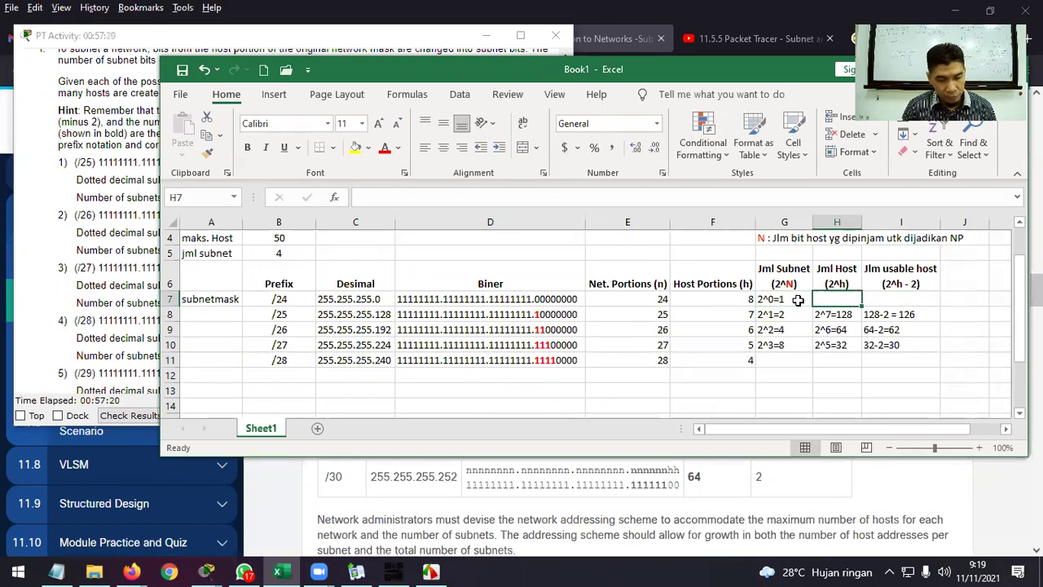
pyautogui.write('2^')
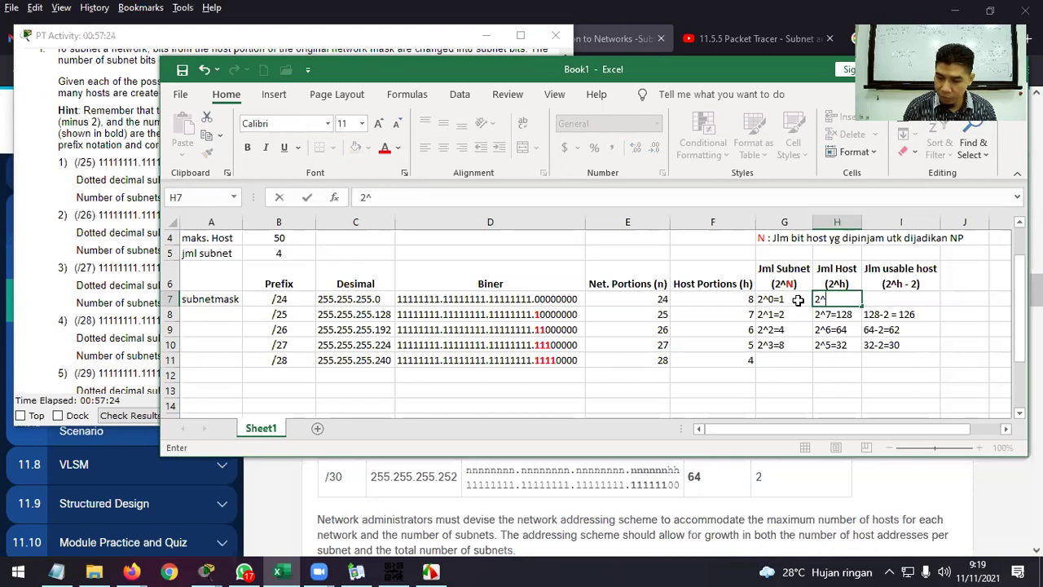
pyautogui.write('6')
pyautogui.press('BackSpace')
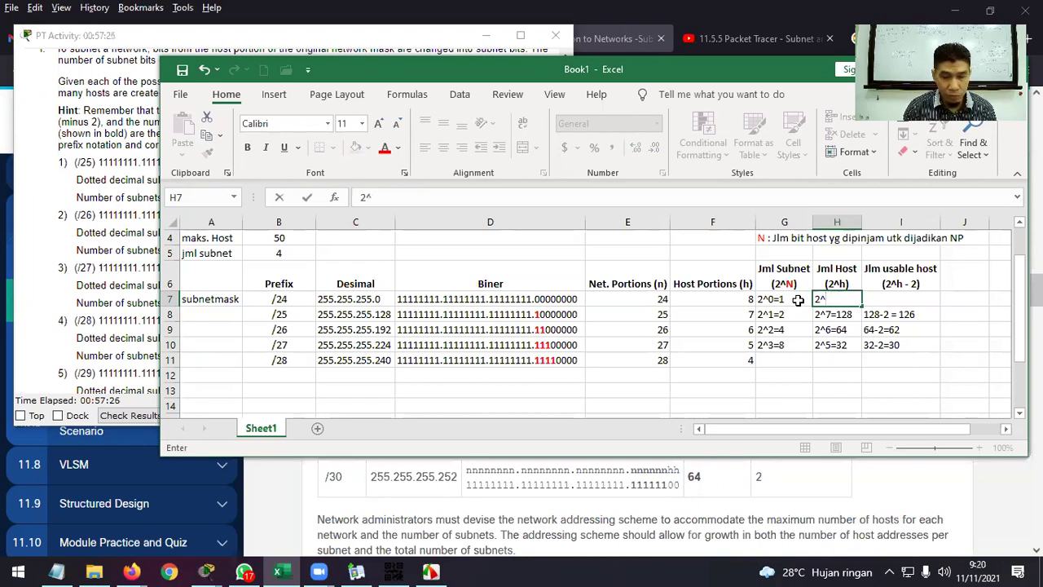
pyautogui.press('BackSpace')
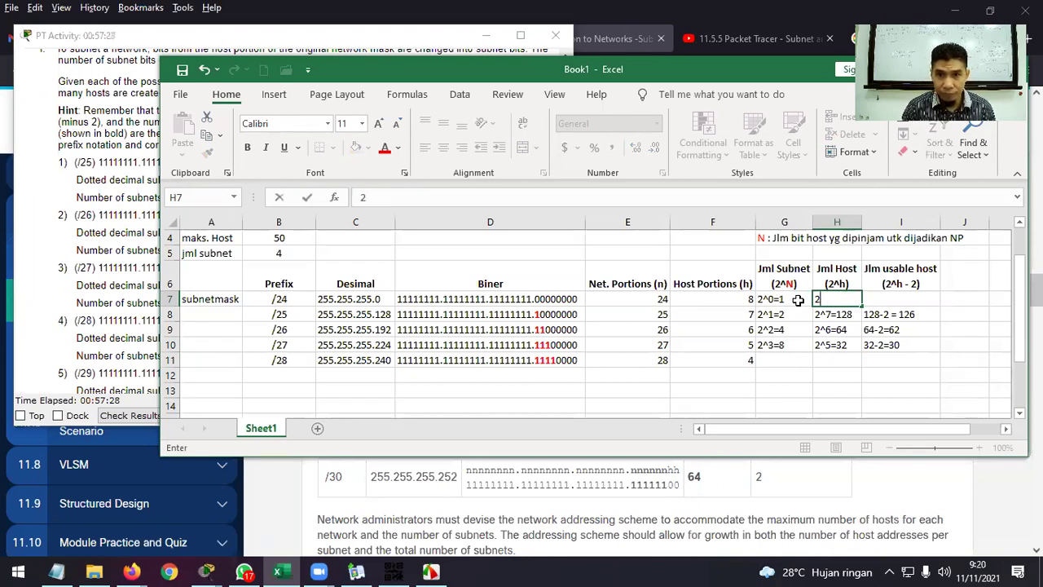
pyautogui.write('^')
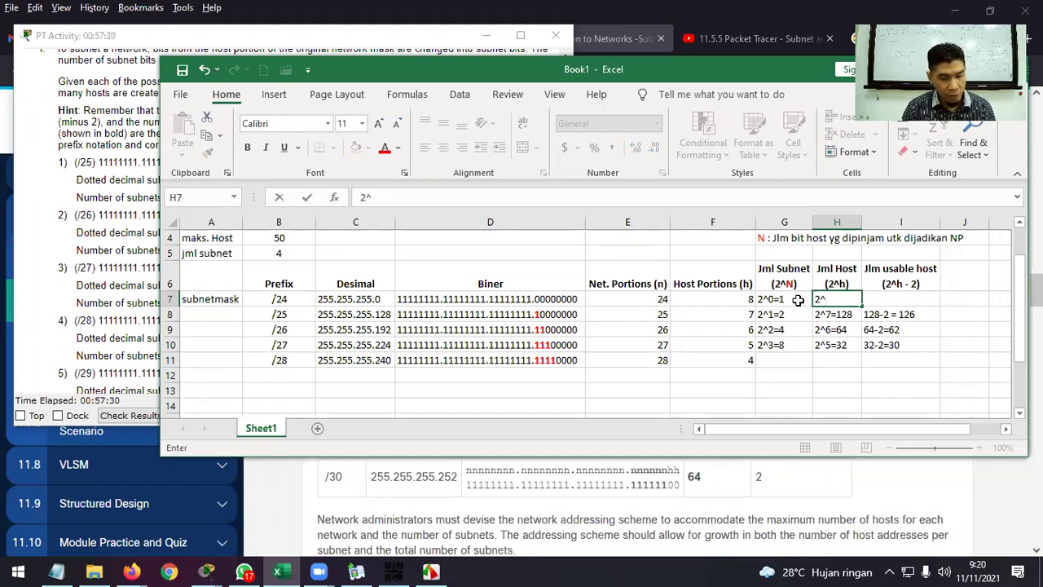
pyautogui.write('8=')
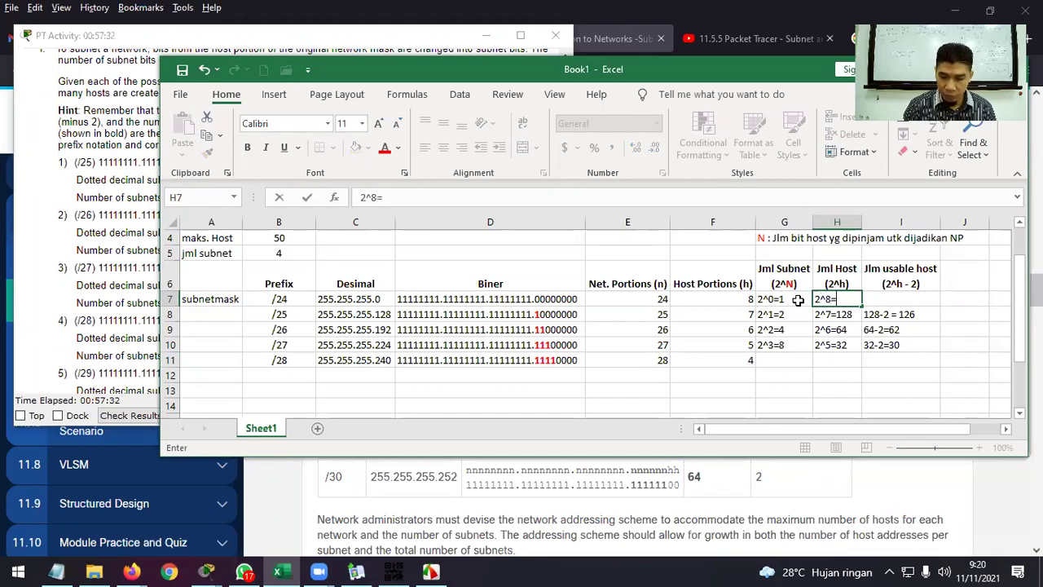
pyautogui.write('256')
pyautogui.press('Tab')
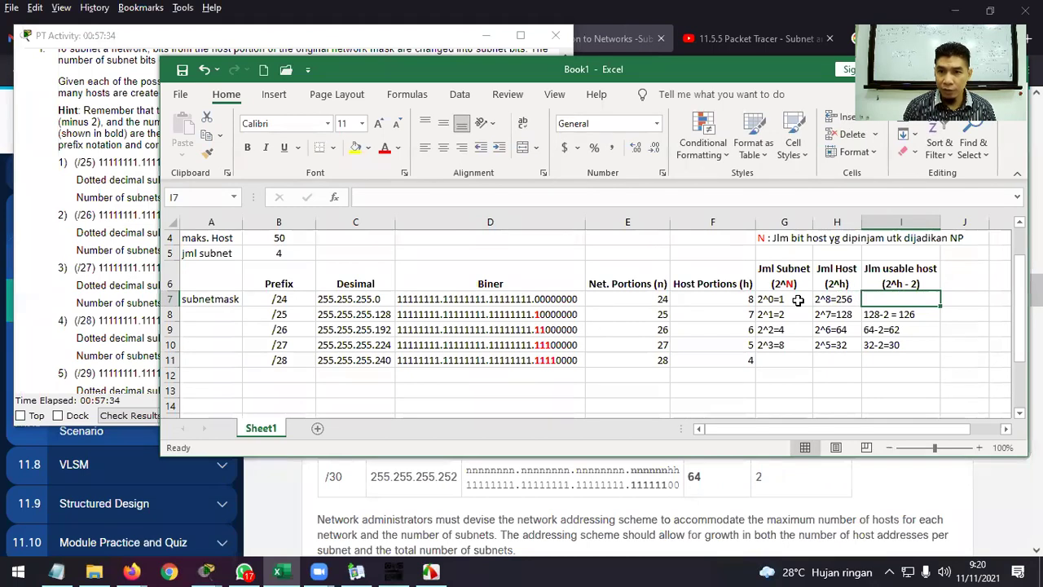
pyautogui.write('256-')
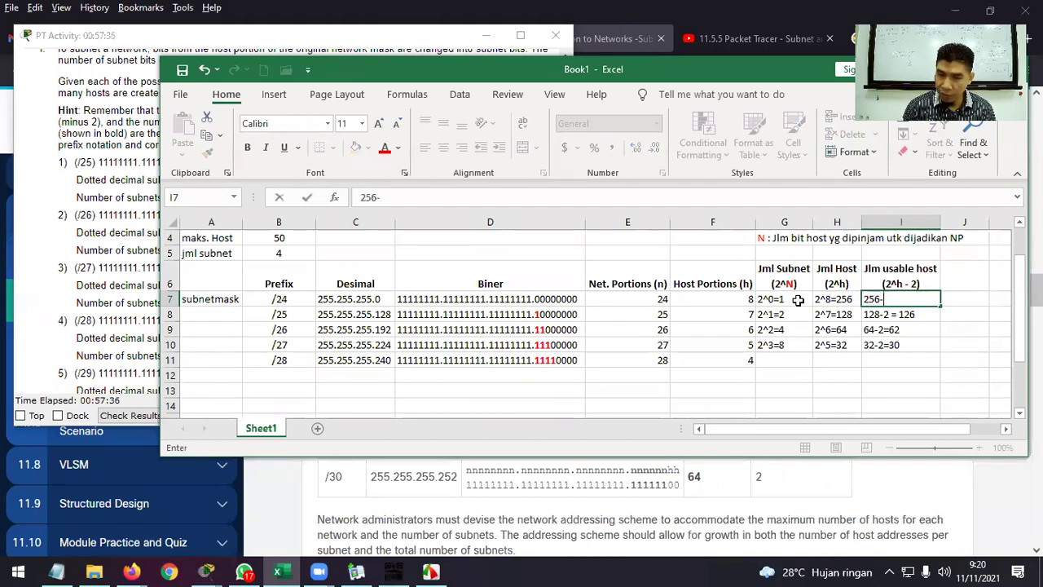
pyautogui.write('2=254')
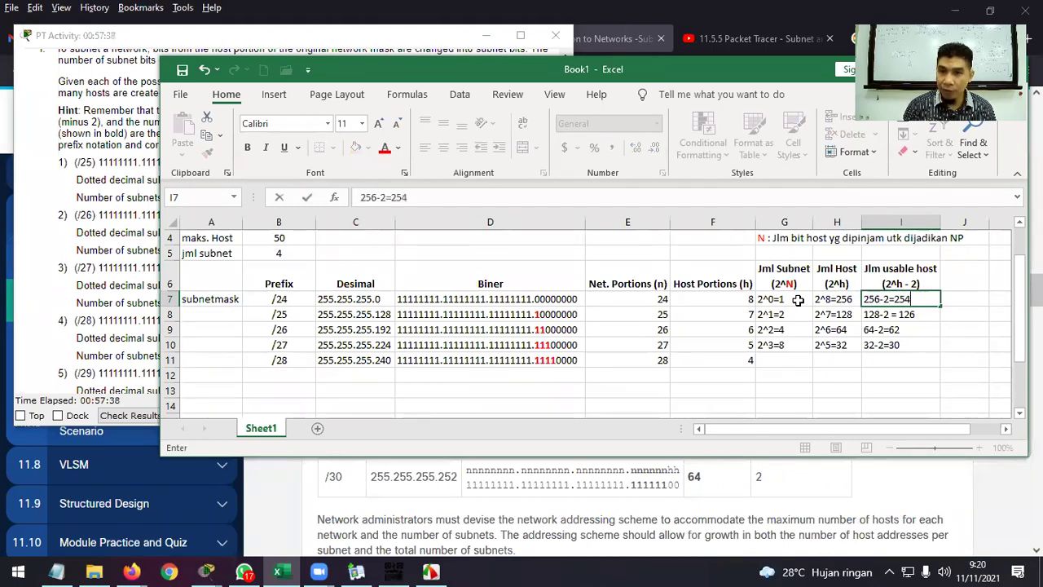
pyautogui.press('Return')
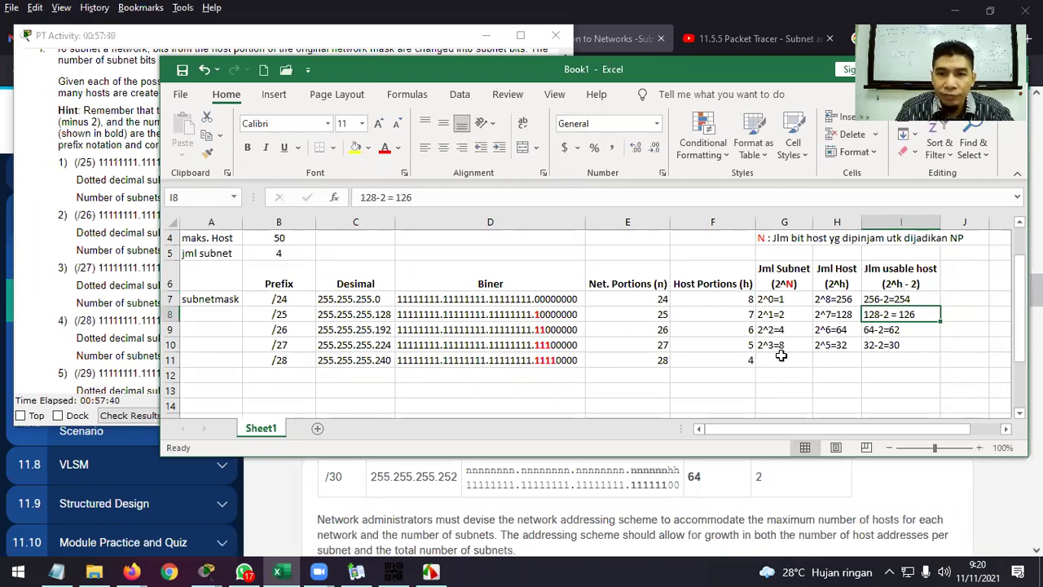
# Enter 2^4=16 in G11 and H11, and 16-2=14 usable hosts in I11.
pyautogui.click(781, 356)
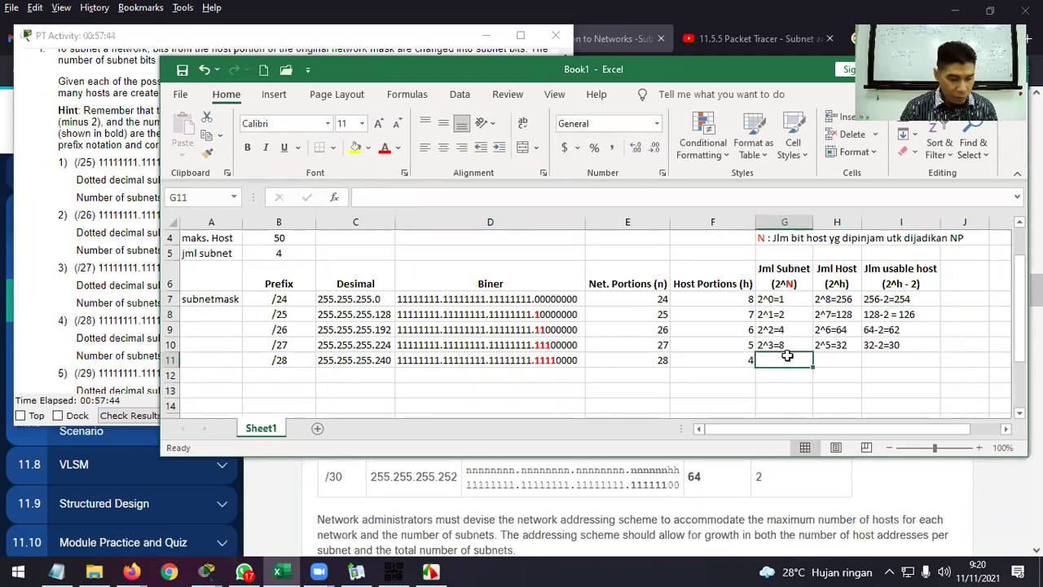
pyautogui.write('2^')
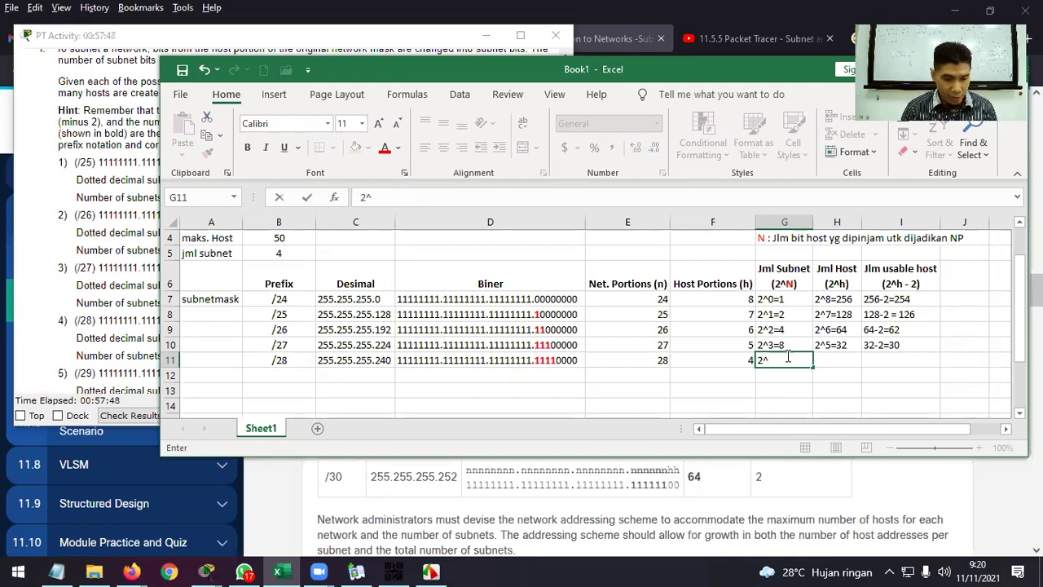
pyautogui.write('4=')
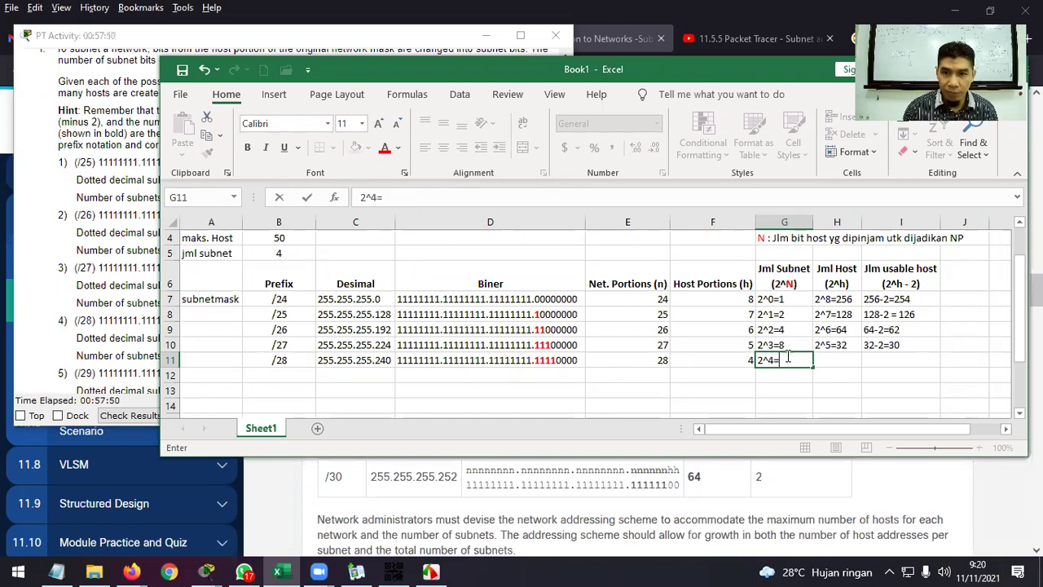
pyautogui.write('16')
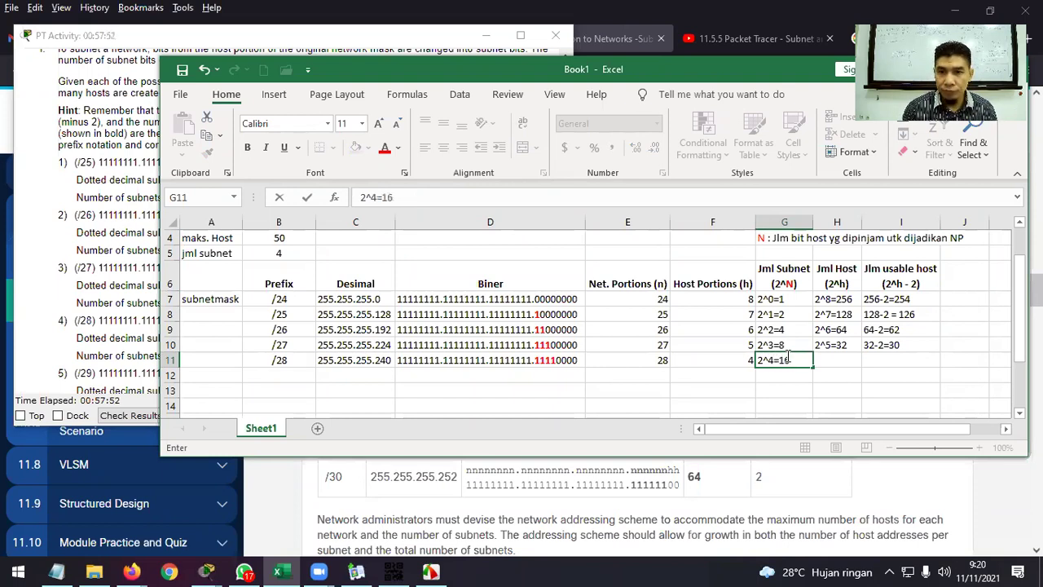
pyautogui.press('Tab')
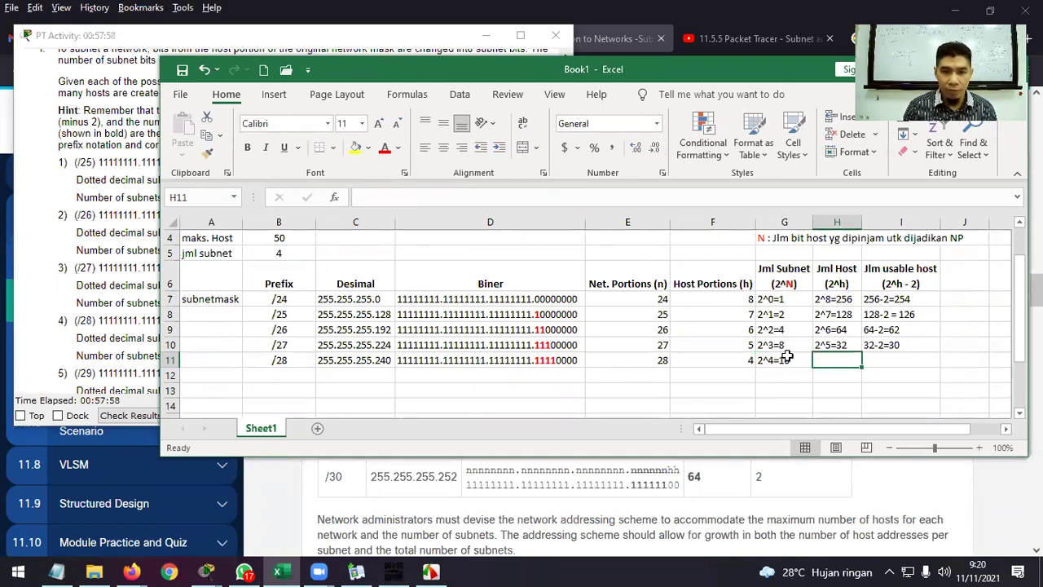
pyautogui.write('2^')
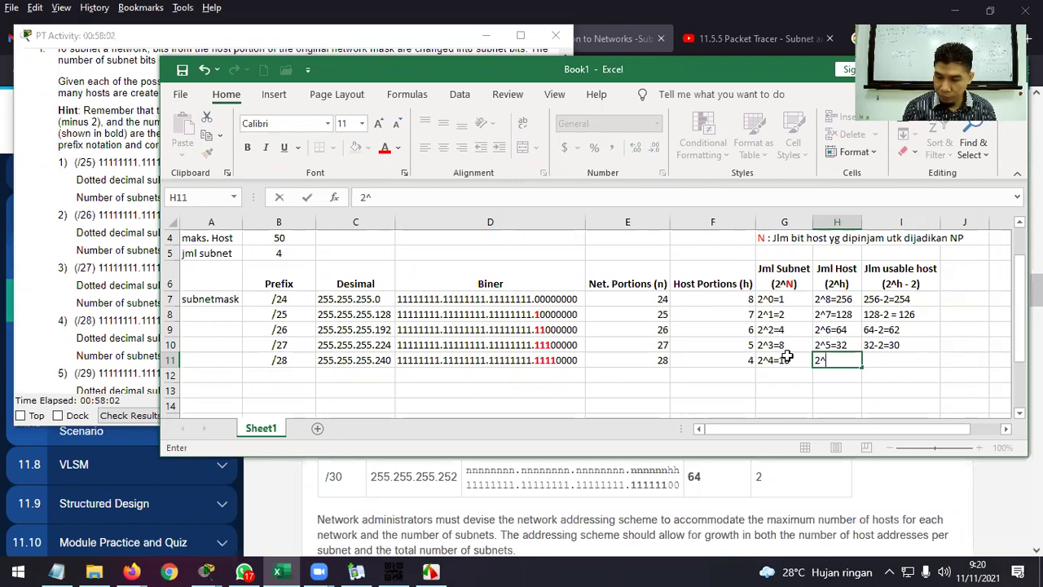
pyautogui.write('4=16')
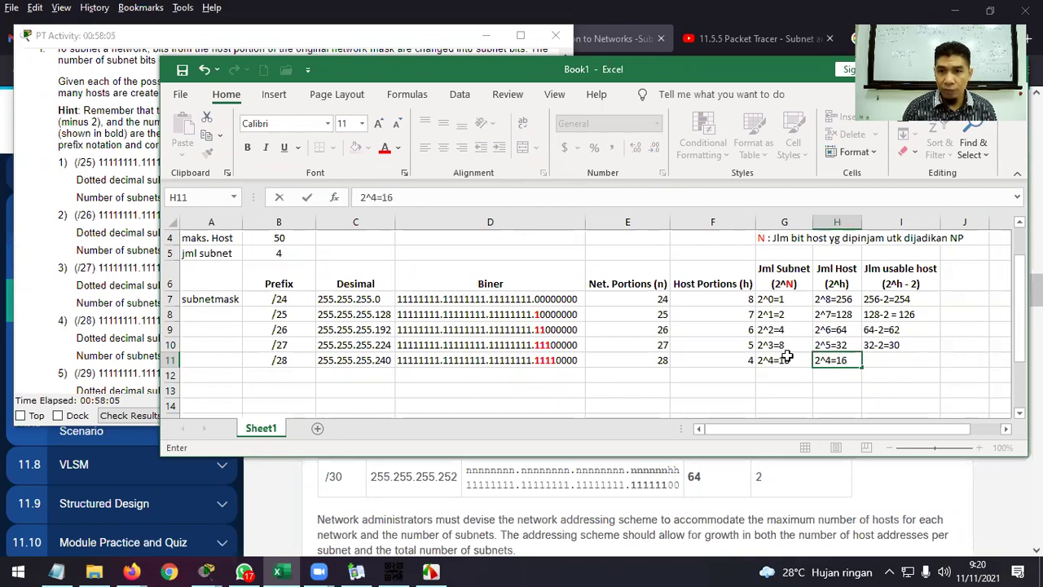
pyautogui.hotkey('ctrl', 'Return')
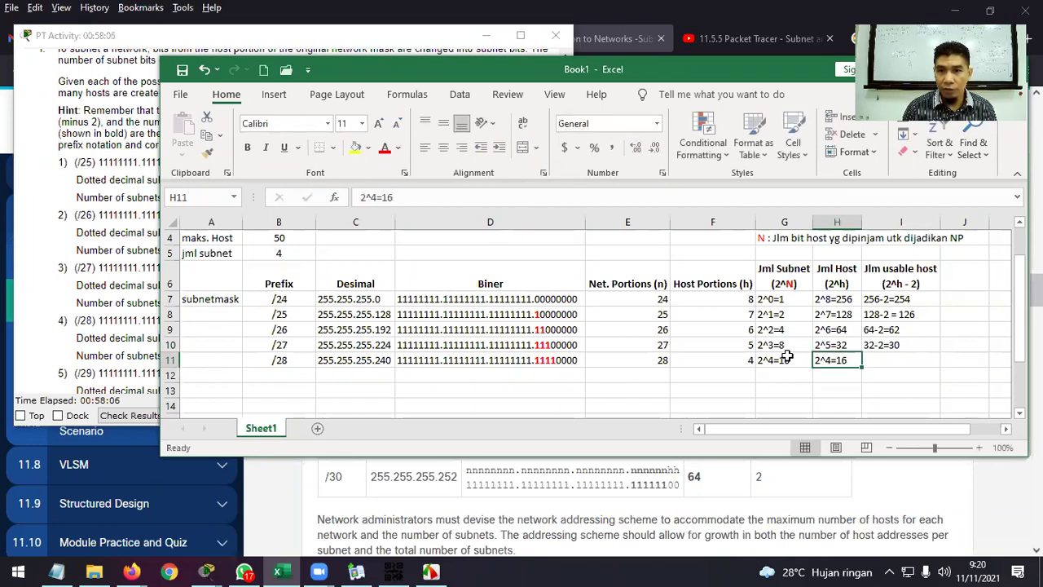
pyautogui.press('Right')
pyautogui.write('1')
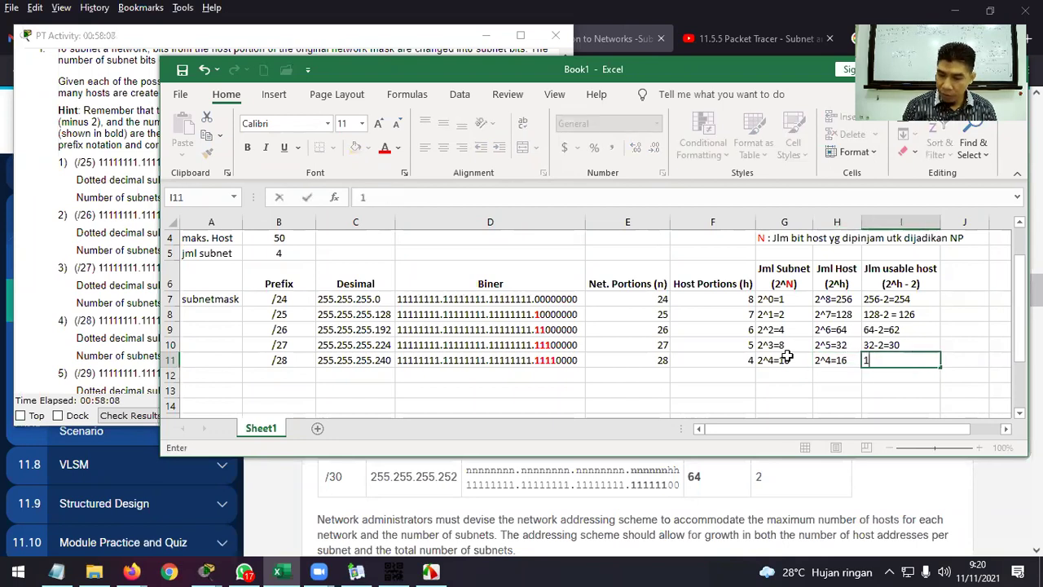
pyautogui.write('6-2=14')
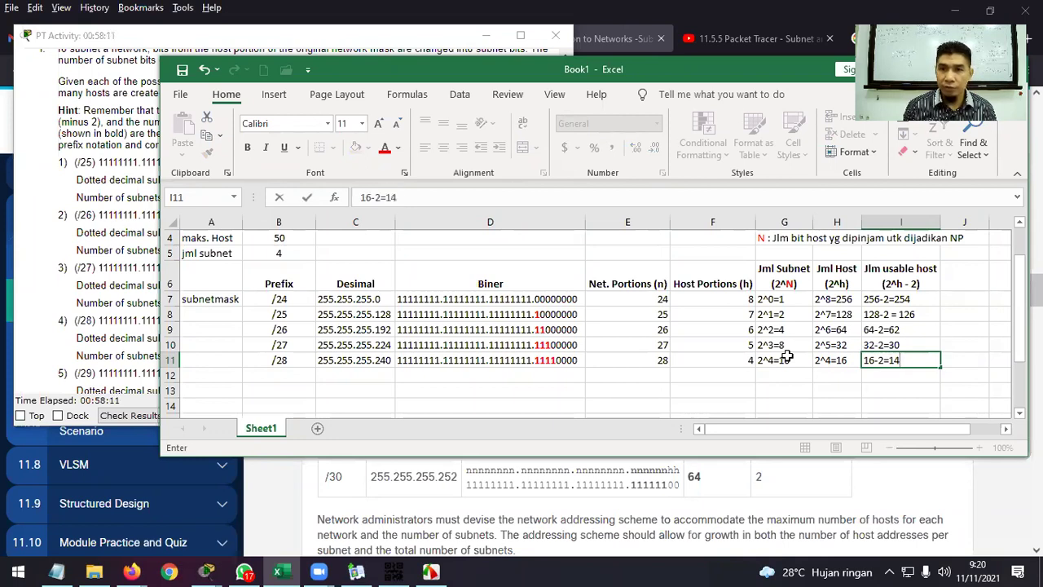
pyautogui.press('Return')
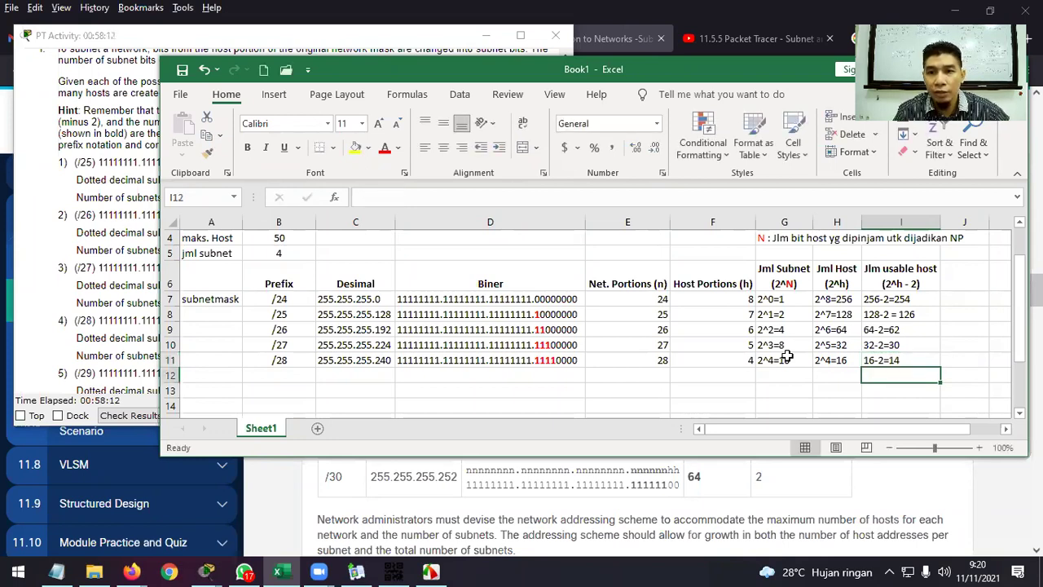
# Start the /29 row with prefix /29 in B12 and a partial mask 255.255.255.
pyautogui.click(300, 375)
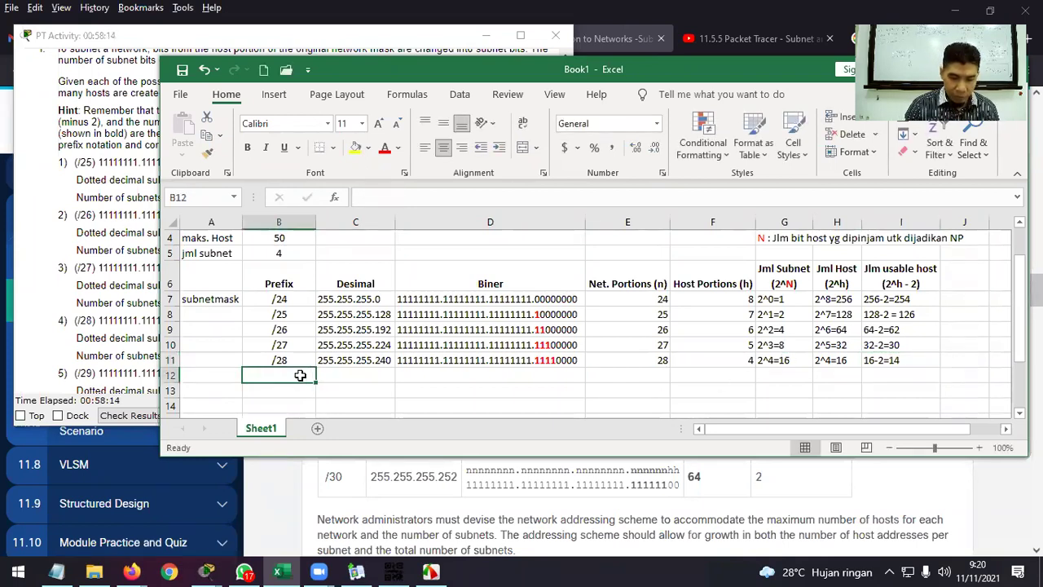
pyautogui.press('alt')
pyautogui.press('2')
pyautogui.press('Escape')
pyautogui.press('/')
pyautogui.doubleClick(301, 375)
pyautogui.write('/29')
pyautogui.press('Return')
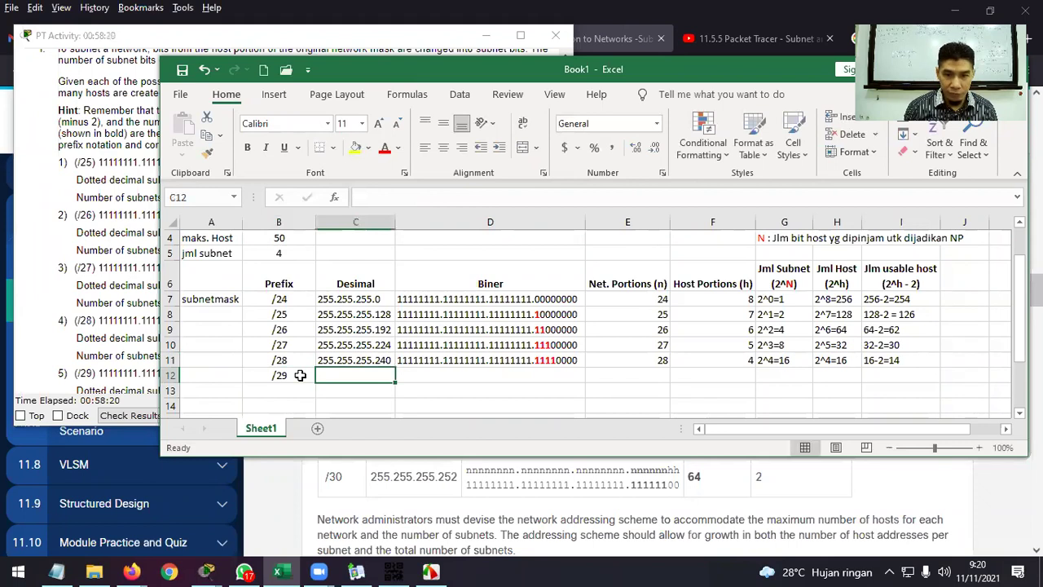
pyautogui.write('255.255.255.')
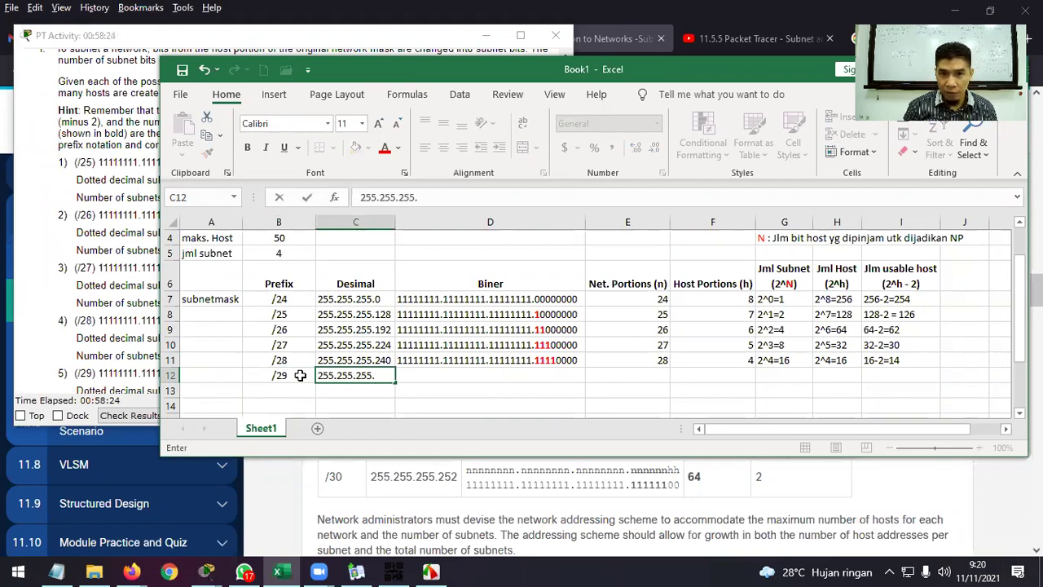
# Copy the /28 binary mask into D12 and turn the next bit into a red 1 (…11111000).
pyautogui.click(448, 360)
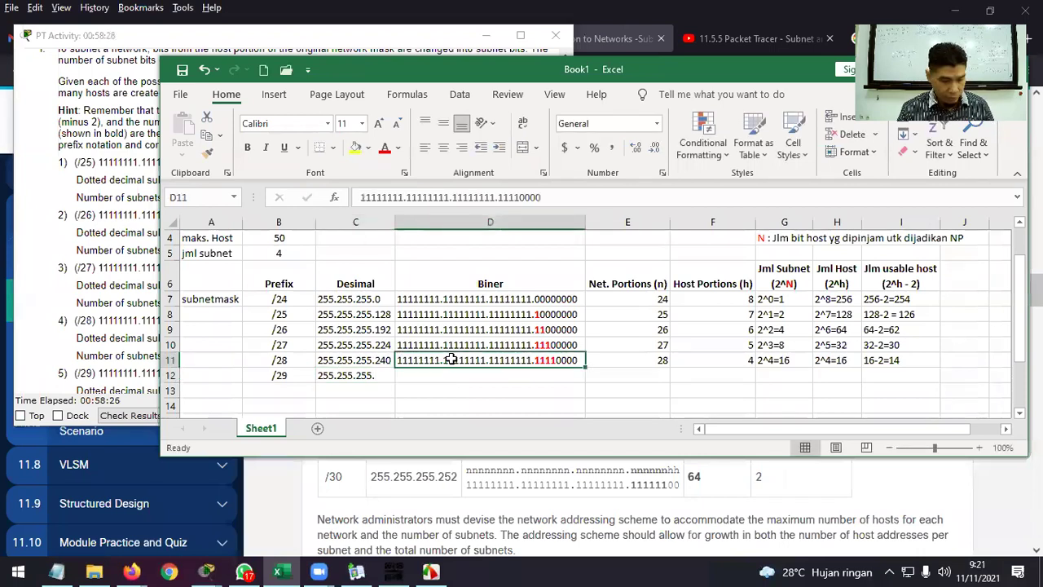
pyautogui.hotkey('ctrl', 'c')
pyautogui.click(473, 379)
pyautogui.hotkey('ctrl', 'v')
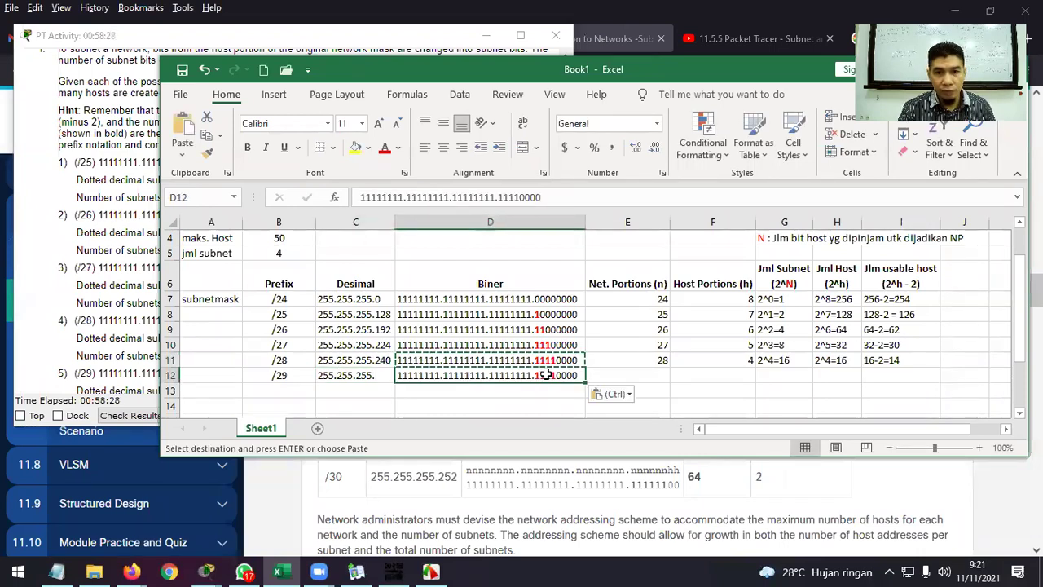
pyautogui.doubleClick(557, 375)
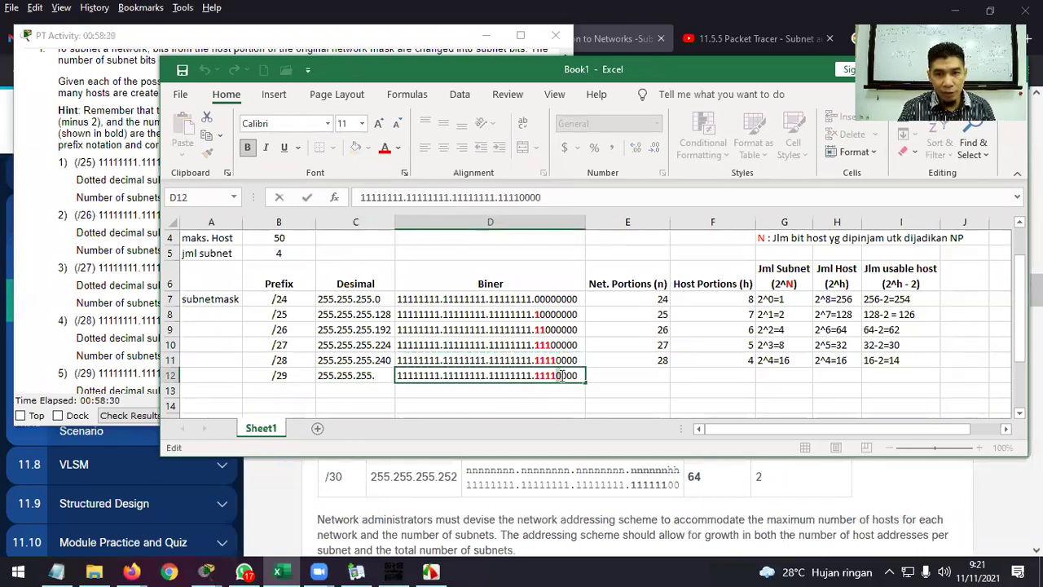
pyautogui.press('Delete')
pyautogui.write('1')
pyautogui.moveTo(563, 375); pyautogui.dragTo(557, 375)
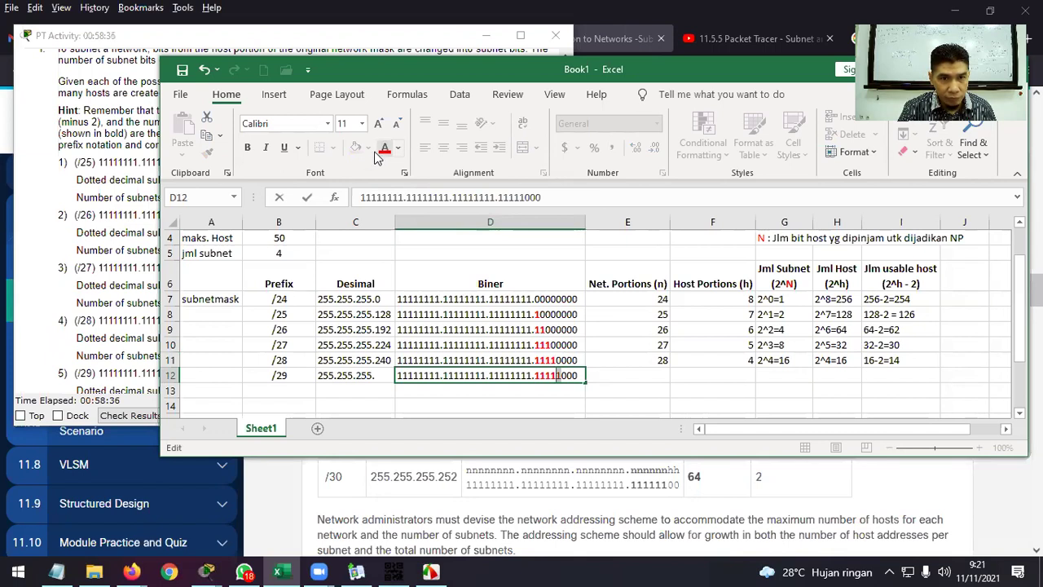
pyautogui.click(646, 375)
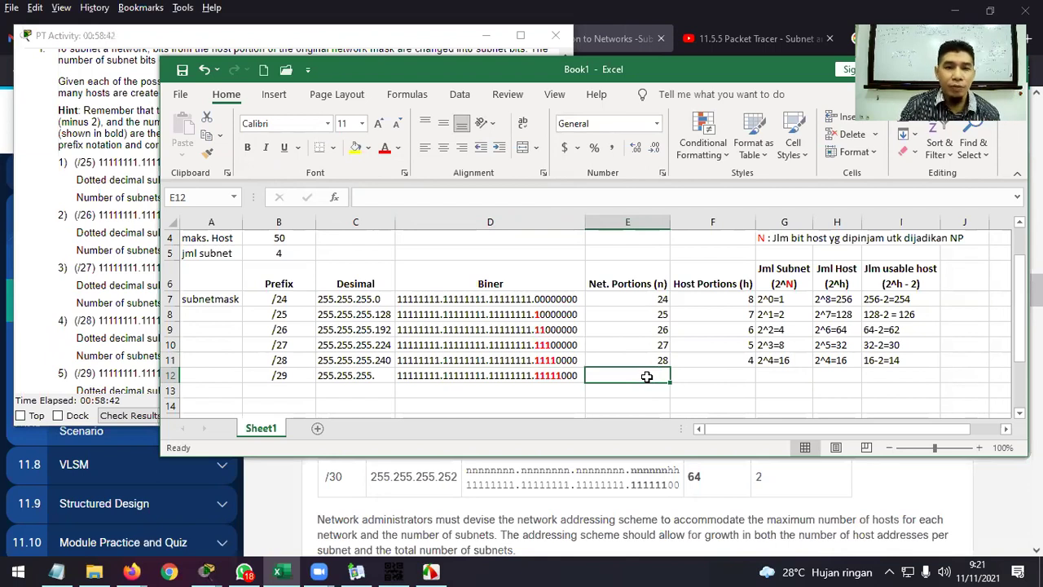
# Set the /29 decimal mask in C12 to 255.255.255.248.
pyautogui.doubleClick(388, 374)
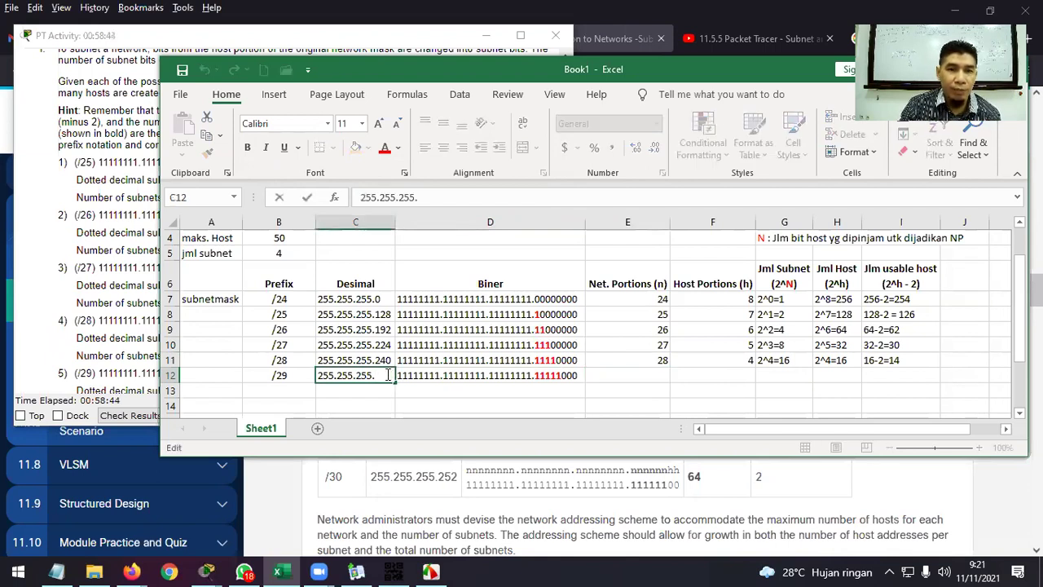
pyautogui.write('248')
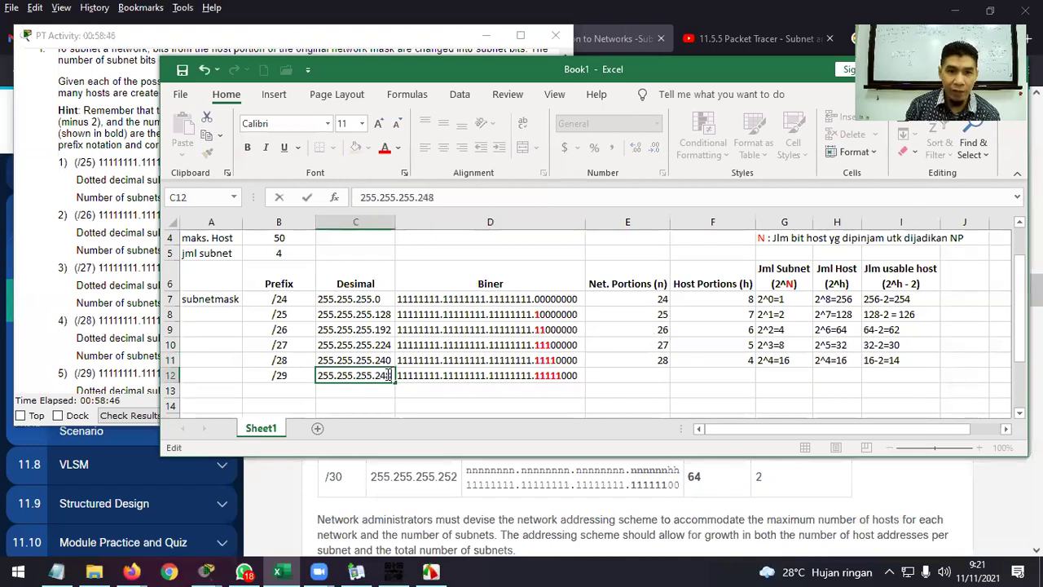
pyautogui.press('Return')
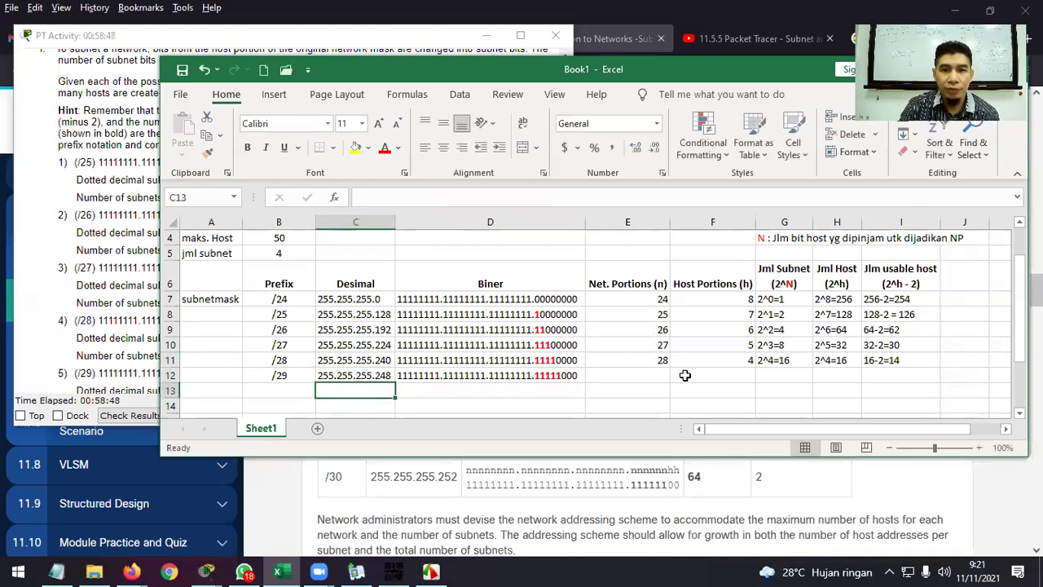
pyautogui.click(663, 373)
# Enter 29 network bits, 3 host bits and 2^5=32 subnets for the /29 row.
pyautogui.write('29')
pyautogui.press('Tab')
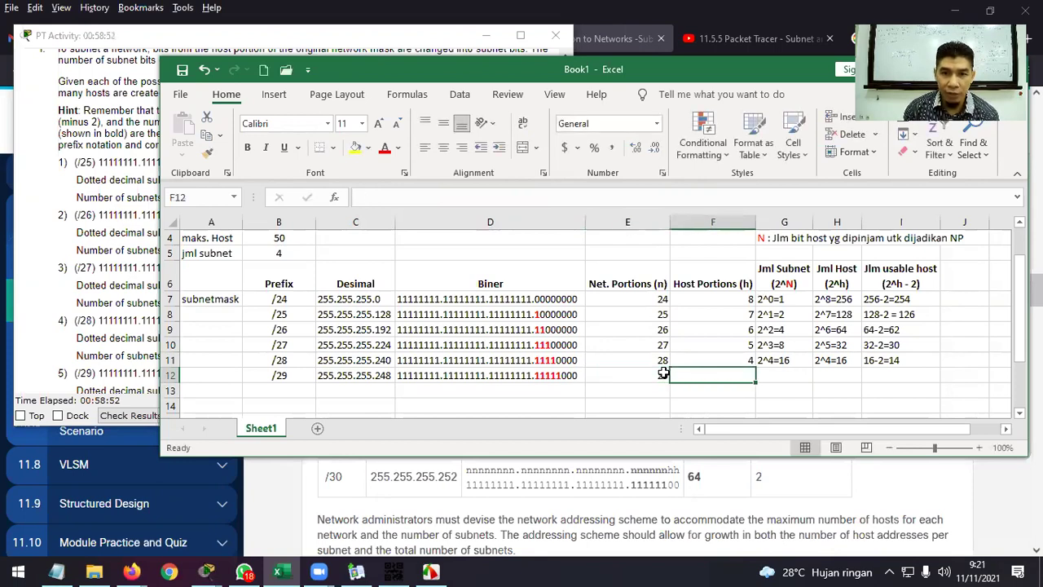
pyautogui.write('3')
pyautogui.press('Tab')
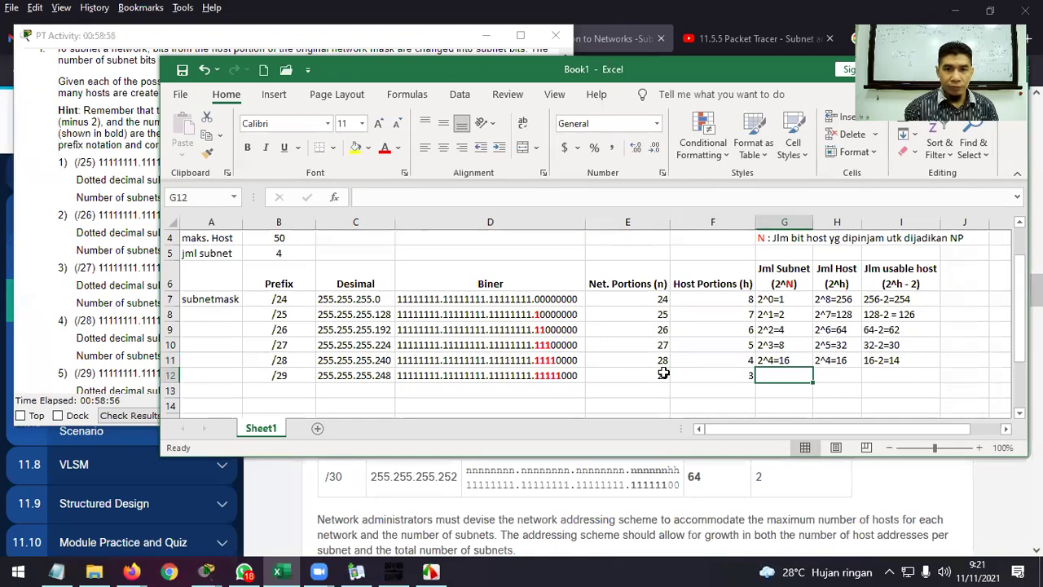
pyautogui.write('2^')
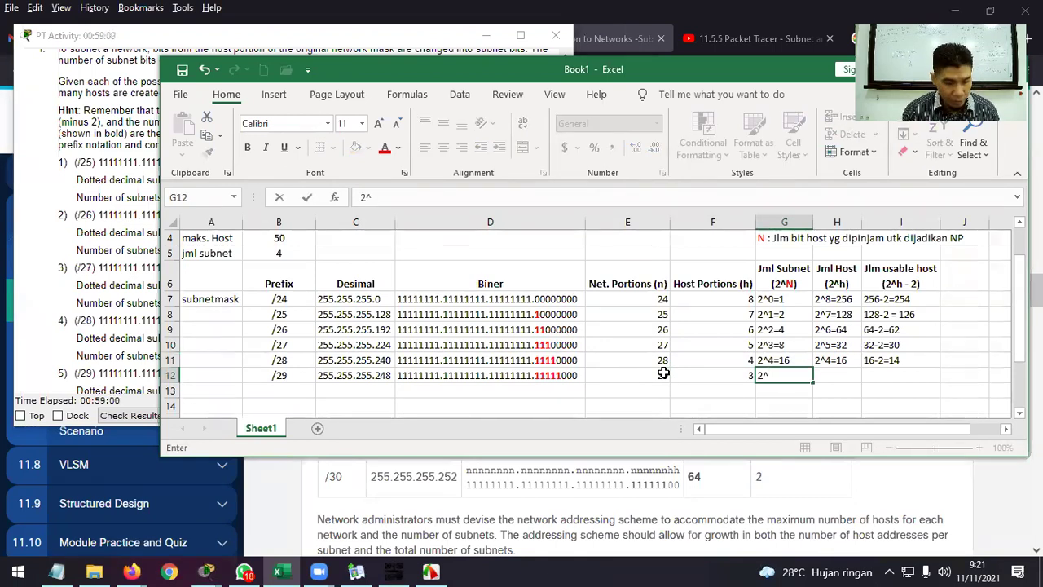
pyautogui.write('5')
pyautogui.press('BackSpace')
pyautogui.write('6')
pyautogui.press('BackSpace')
pyautogui.write('5=')
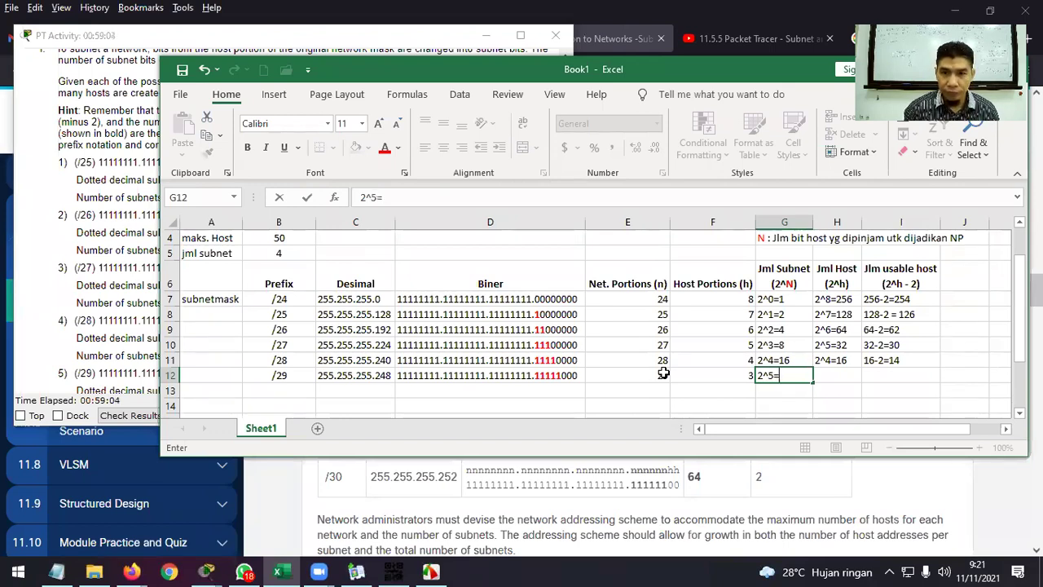
pyautogui.write('32')
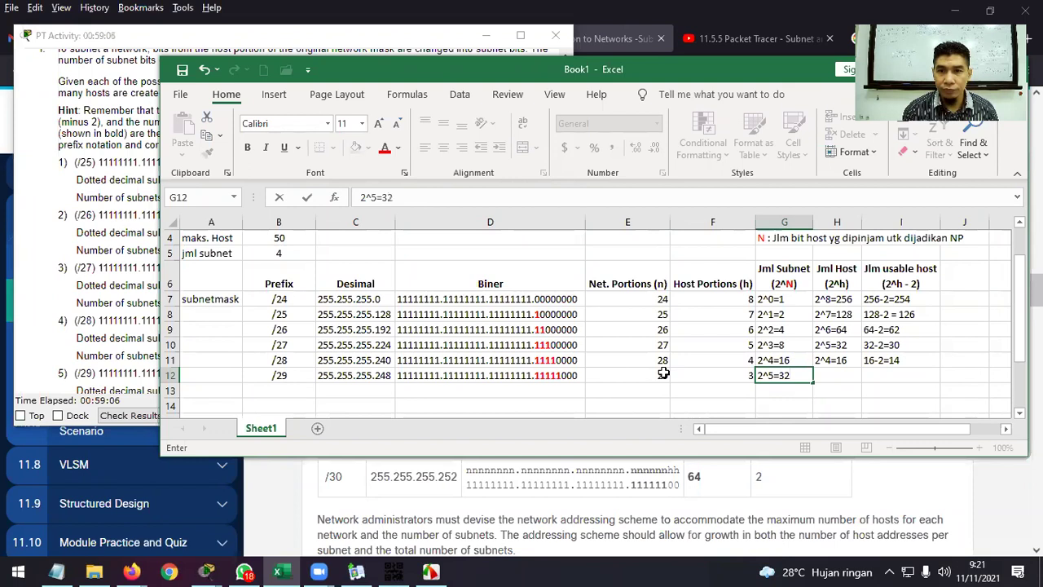
pyautogui.press('Tab')
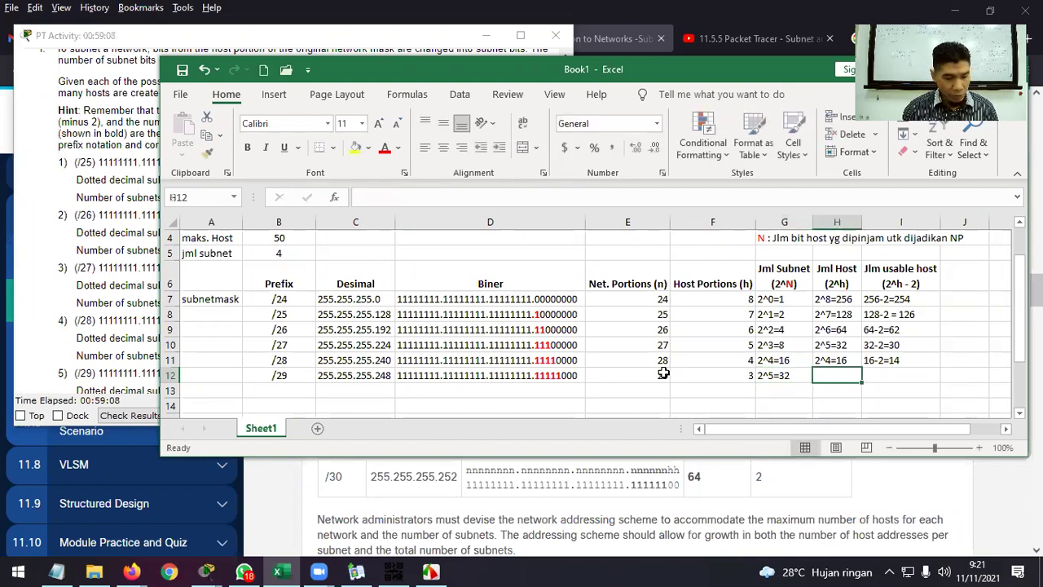
# Enter 2^3=8 hosts and 8-2=6 usable hosts for the /29 row.
pyautogui.write('2^')
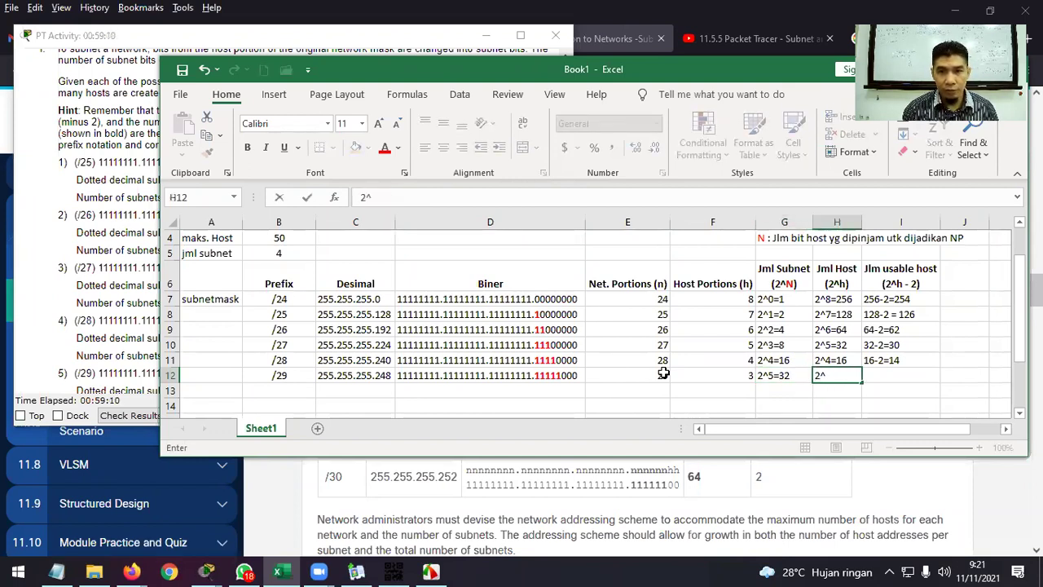
pyautogui.write('3=')
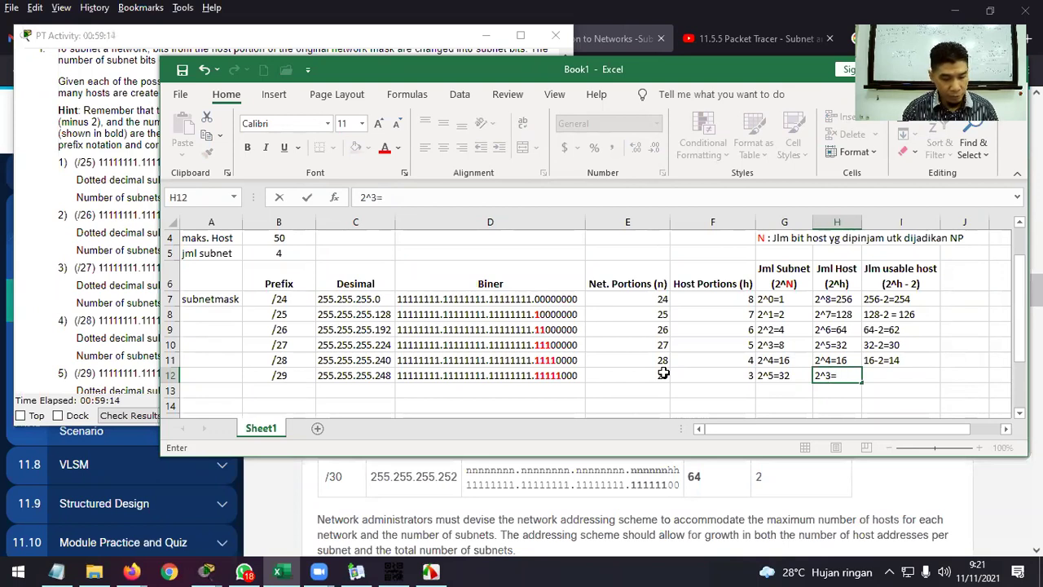
pyautogui.write('8')
pyautogui.press('Tab')
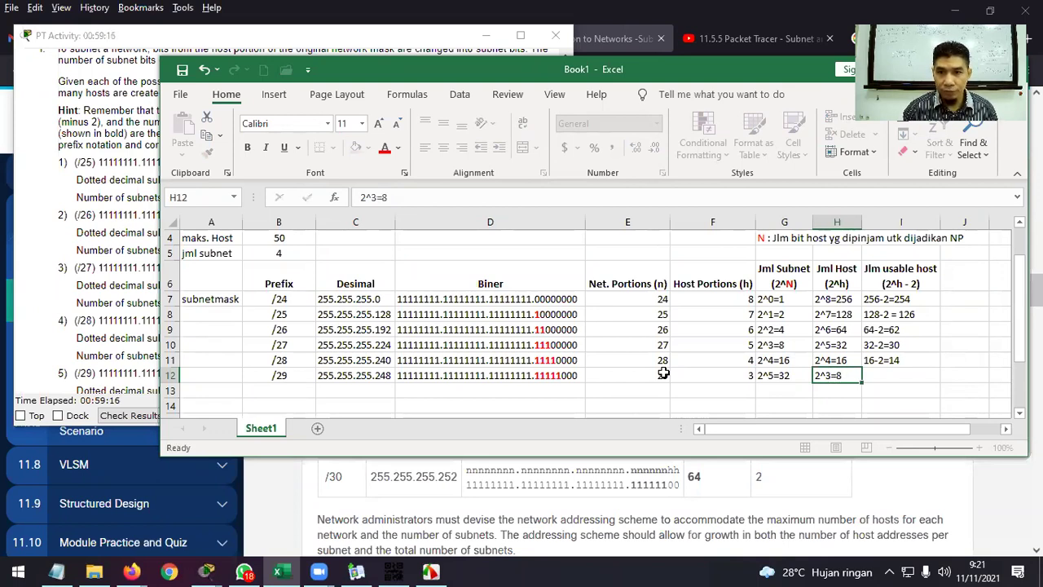
pyautogui.write('8-')
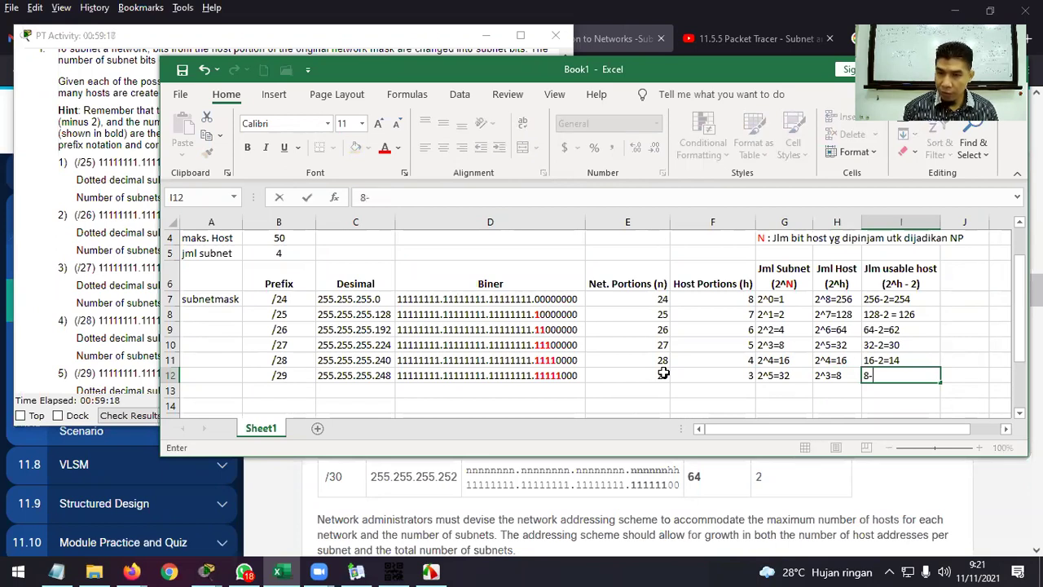
pyautogui.write('2=6')
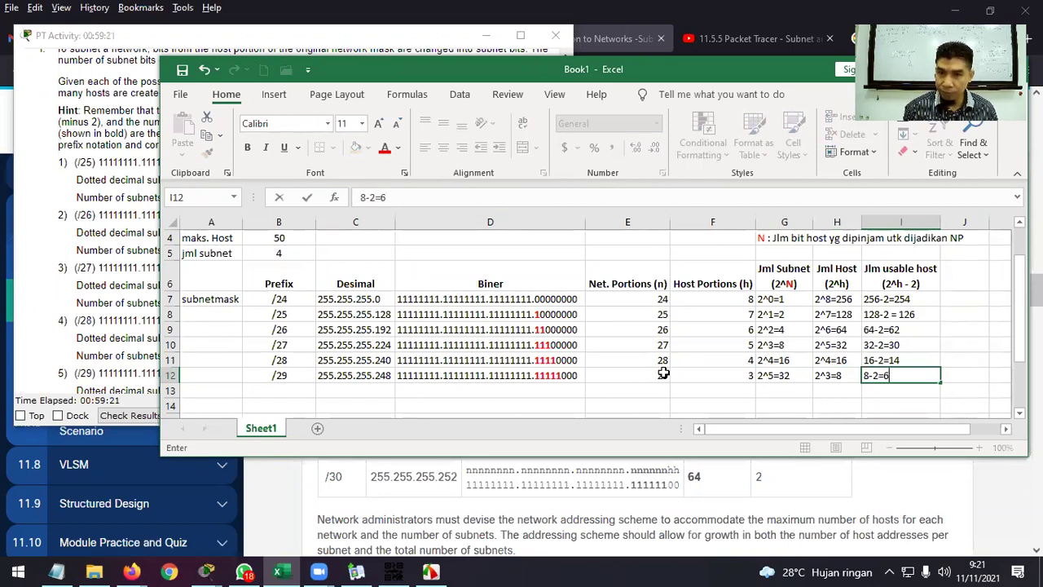
pyautogui.press('Return')
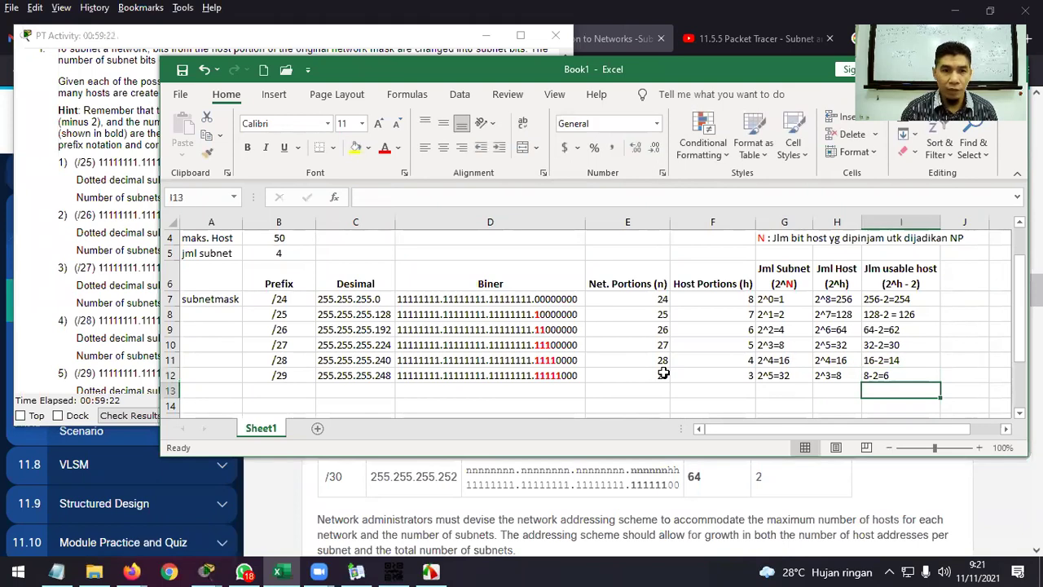
pyautogui.press('Left')
pyautogui.press('Left')
pyautogui.press('Left')
pyautogui.press('Left')
pyautogui.press('Left')
pyautogui.press('Left')
pyautogui.press('Left')
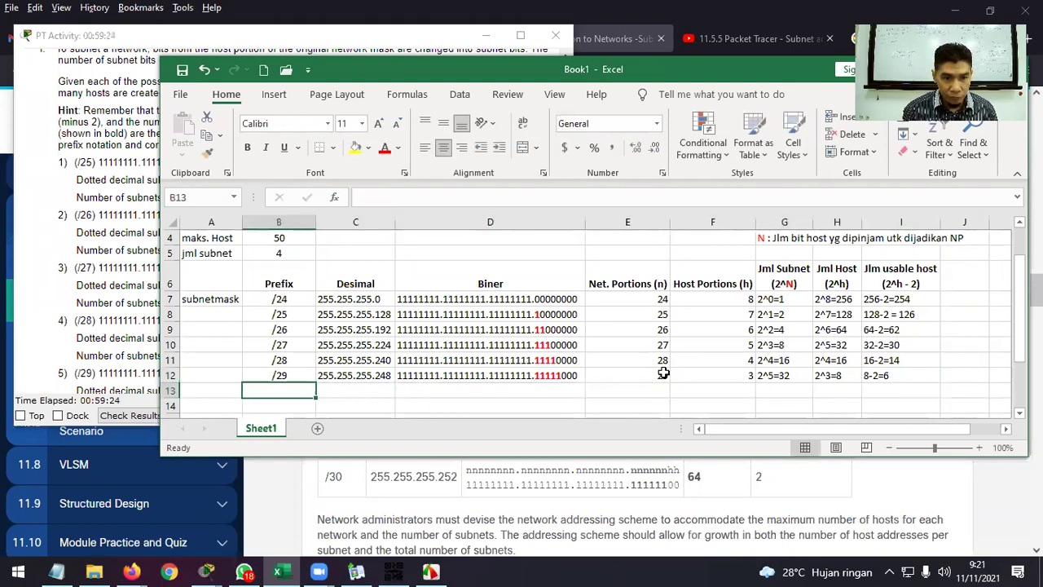
pyautogui.press('alt')
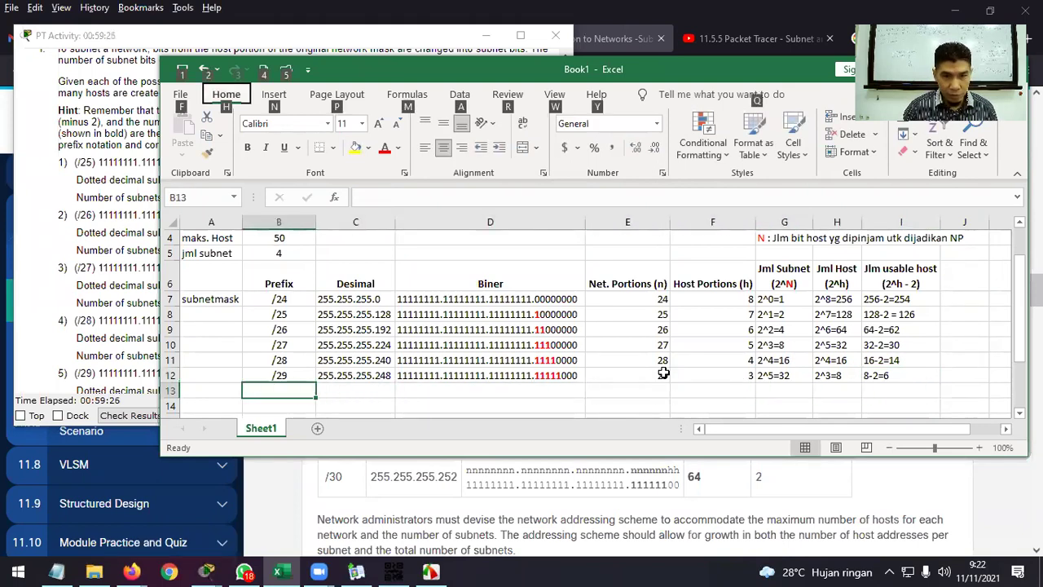
pyautogui.doubleClick(308, 392)
# Start the /30 row with prefix /30 in B13 and a partial decimal mask.
pyautogui.write('/30')
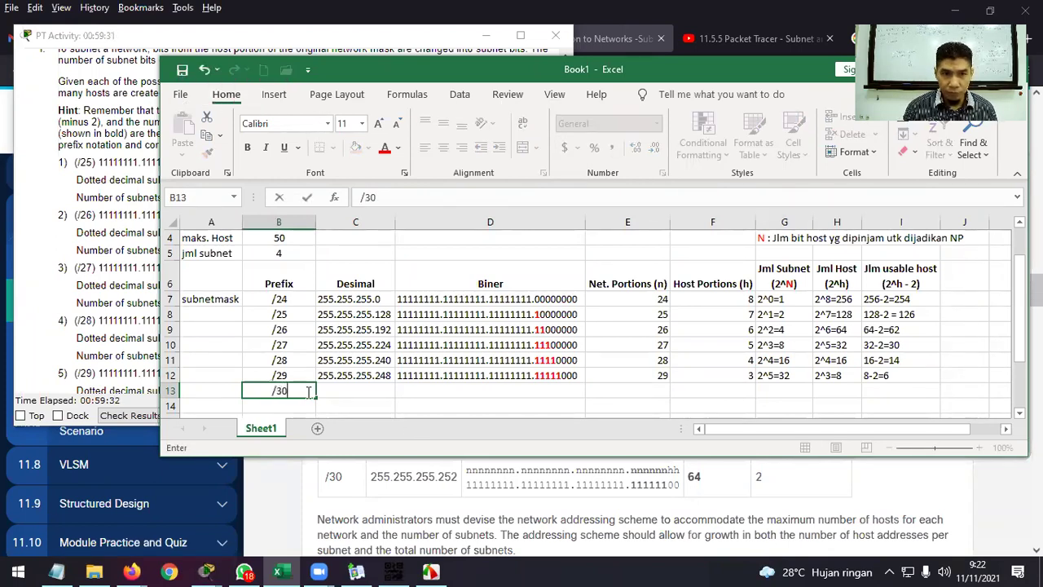
pyautogui.press('Tab')
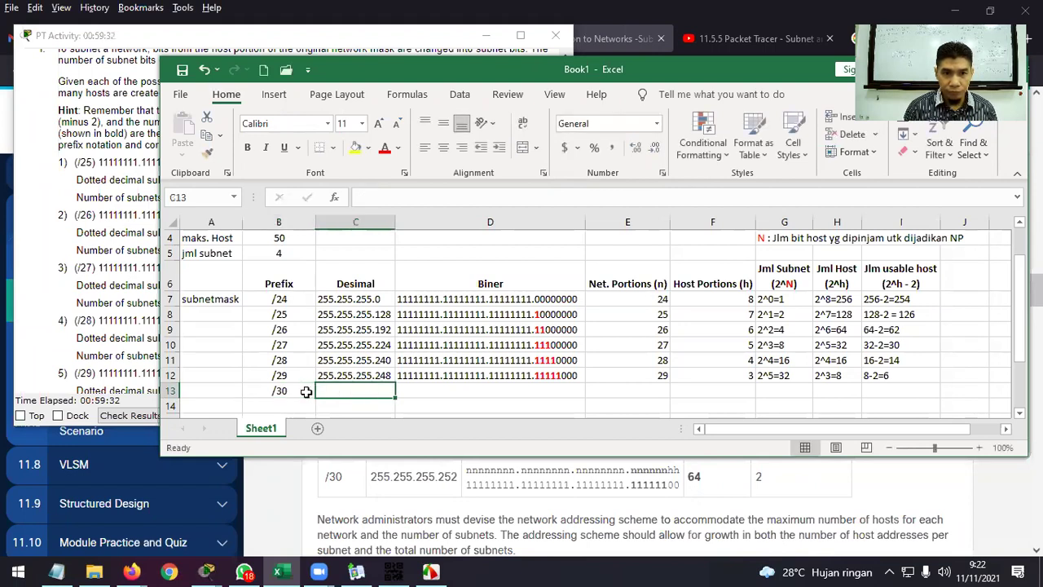
pyautogui.write('255.25')
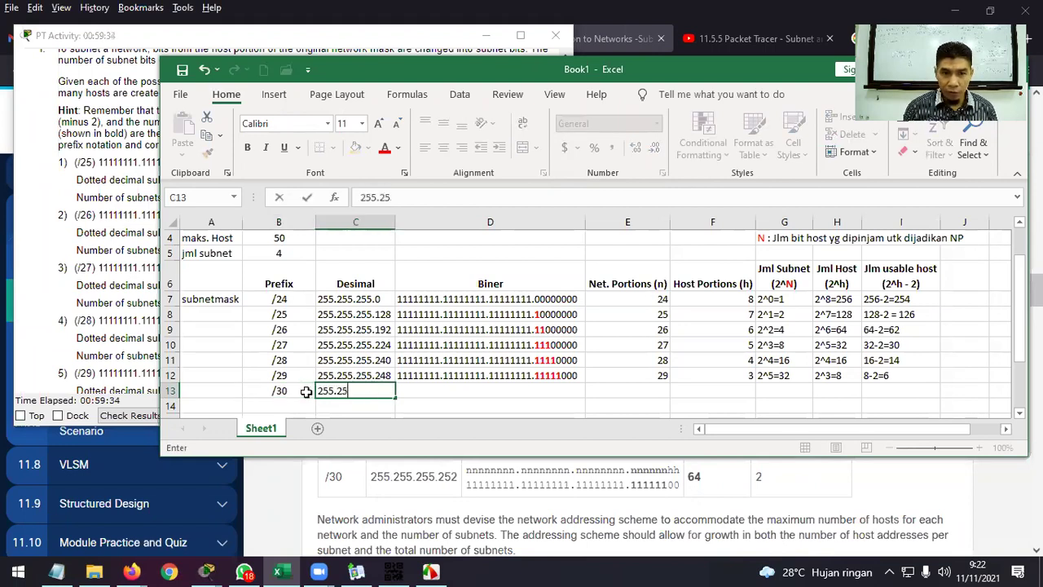
pyautogui.write('5.255.2')
pyautogui.press('BackSpace')
# Copy the /29 binary mask into D13 and make the next bit a bold 1 (…11111100).
pyautogui.click(537, 372)
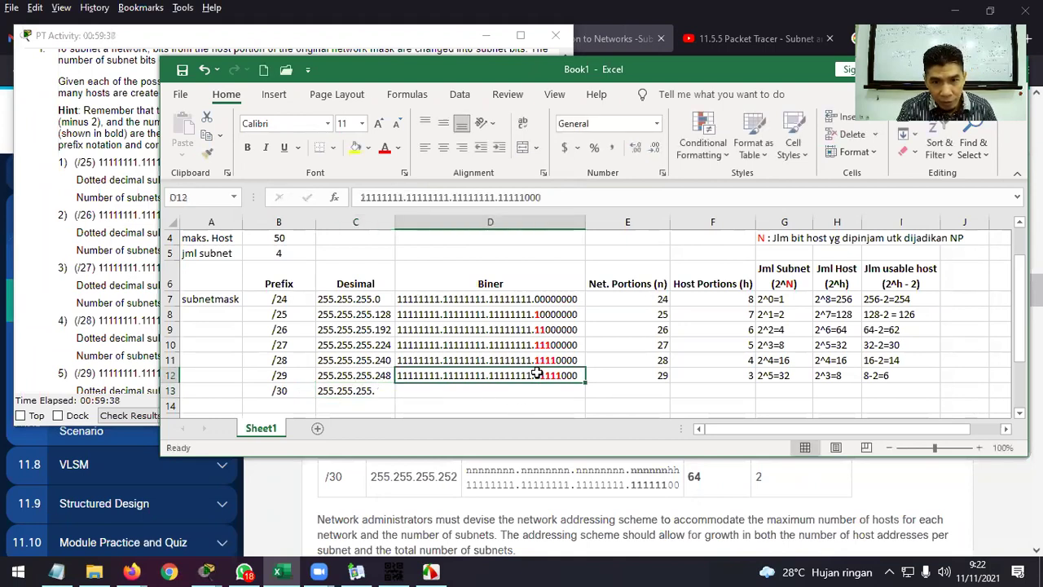
pyautogui.hotkey('ctrl', 'c')
pyautogui.click(529, 390)
pyautogui.hotkey('ctrl', 'v')
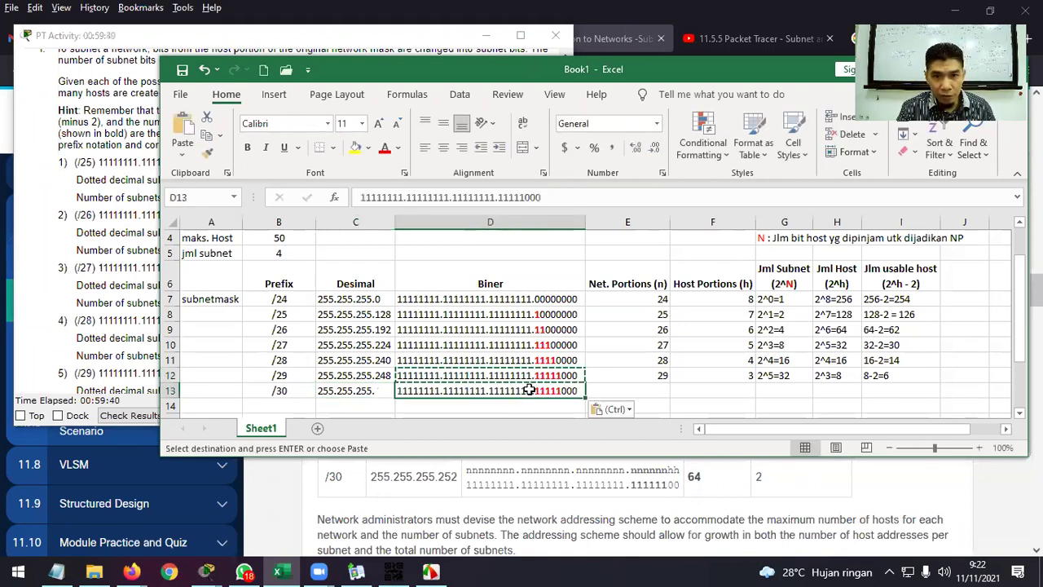
pyautogui.doubleClick(565, 390)
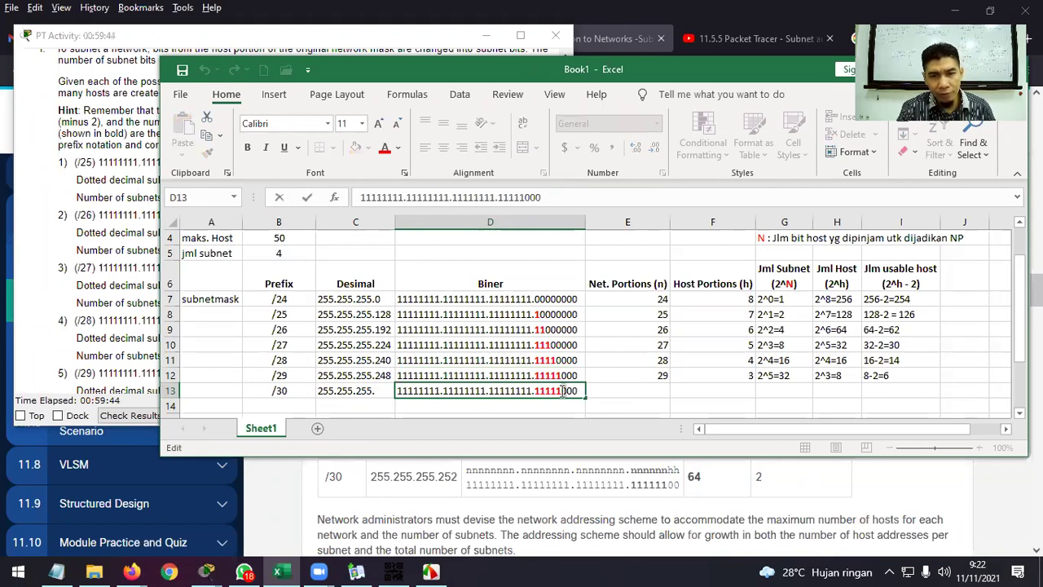
pyautogui.moveTo(565, 392); pyautogui.dragTo(562, 392)
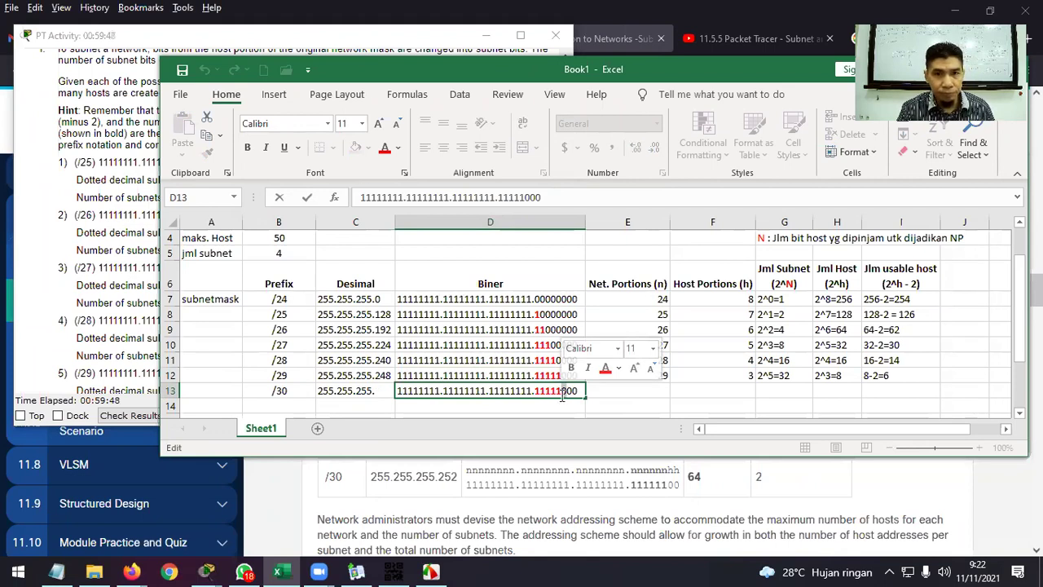
pyautogui.write('1')
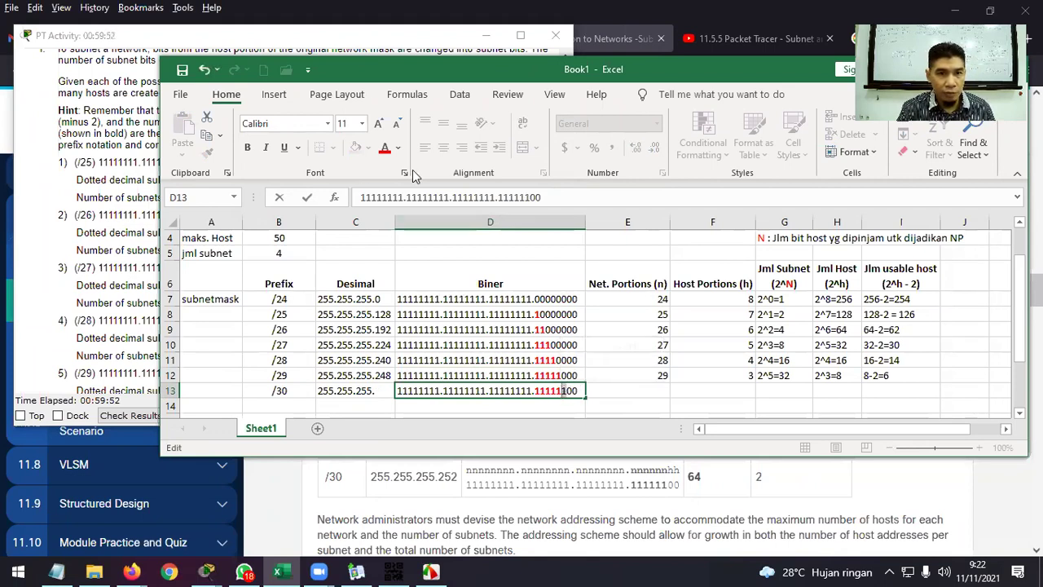
pyautogui.click(247, 150)
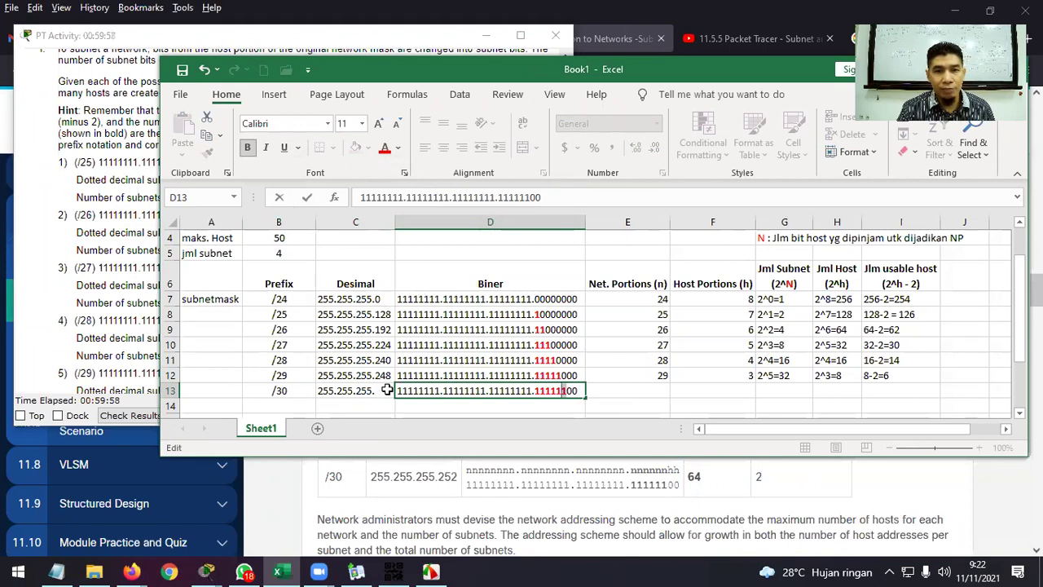
# Complete the row 13 decimal mask as 255.255.255.254.
pyautogui.doubleClick(381, 391)
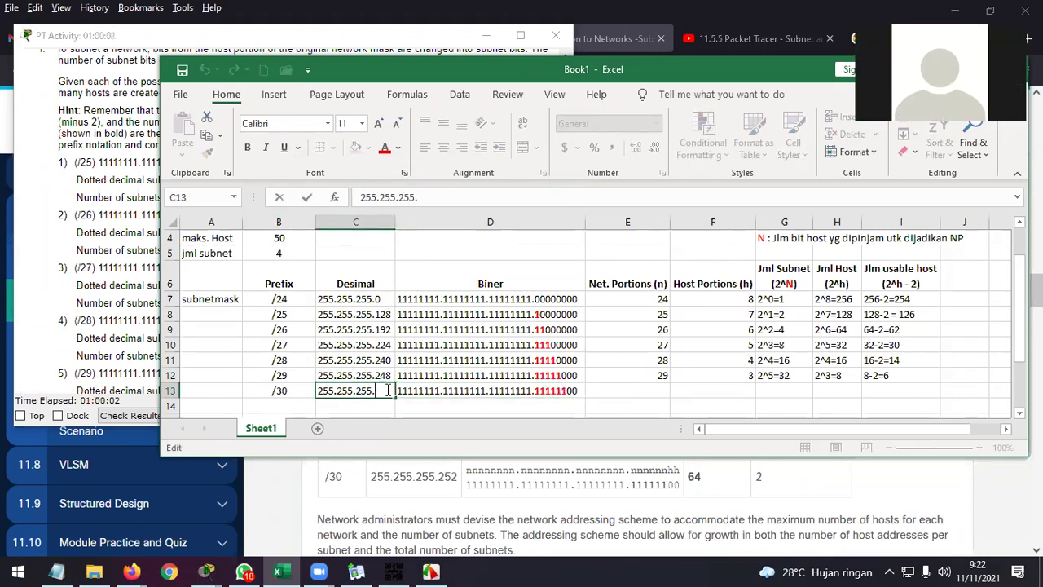
pyautogui.write('254')
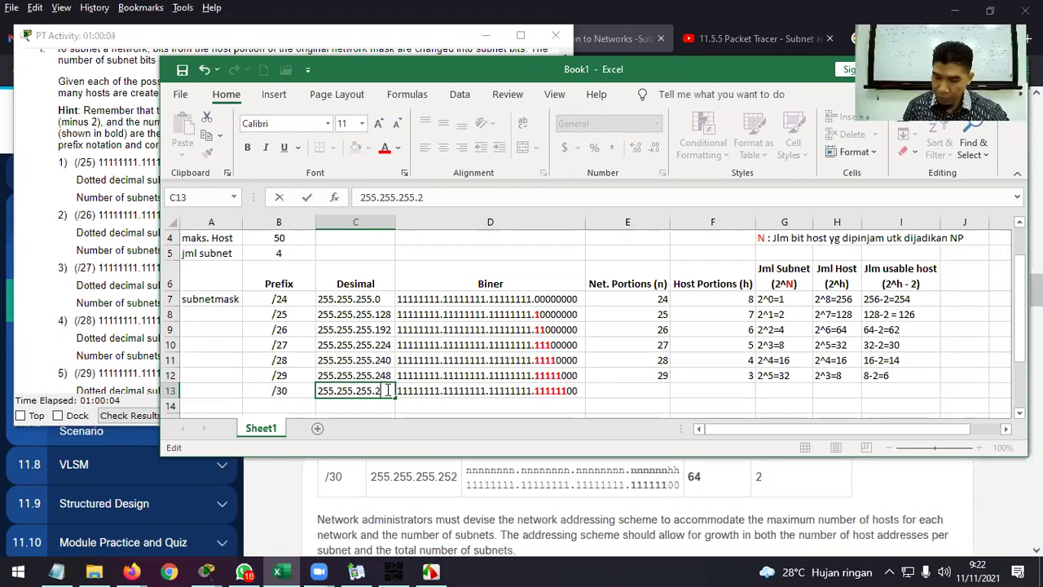
pyautogui.press('Tab')
pyautogui.press('Tab')
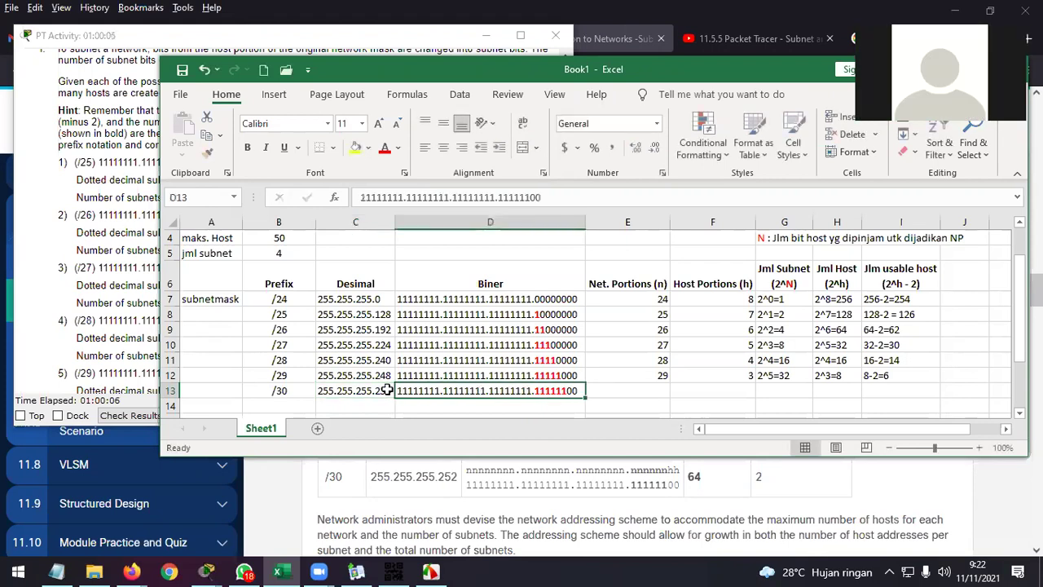
# Fill the /30 row with 30 network bits, 2 host bits, 2^6=64, 2^2=4 and 4-2=2.
pyautogui.write('30')
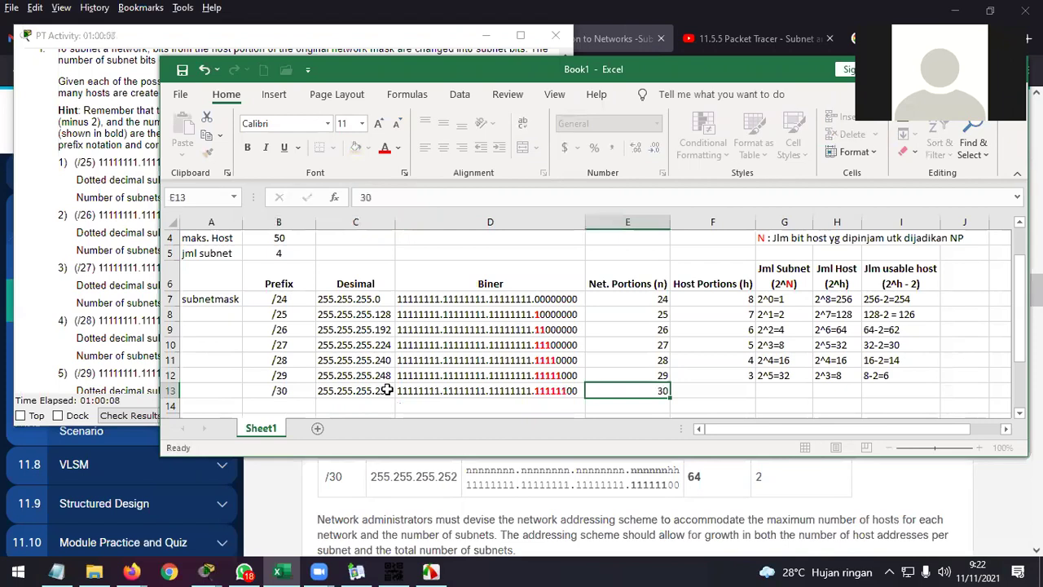
pyautogui.press('Tab')
pyautogui.write('2')
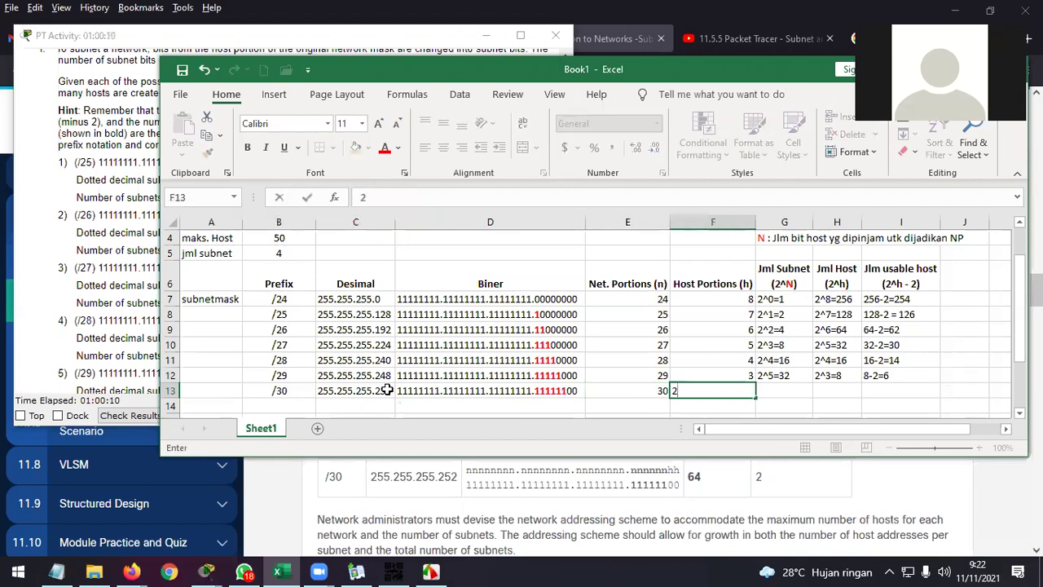
pyautogui.press('Tab')
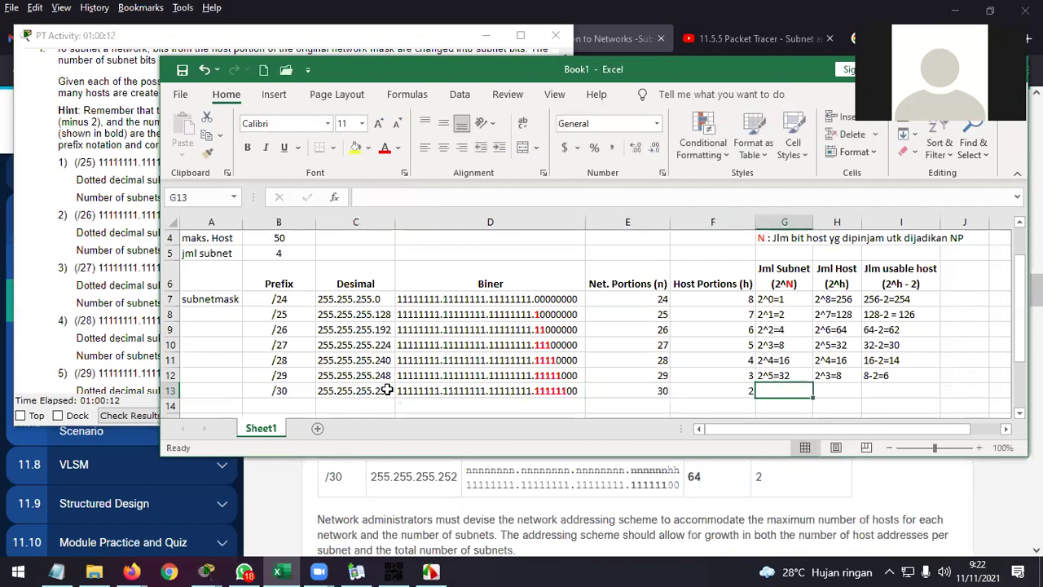
pyautogui.write('2^')
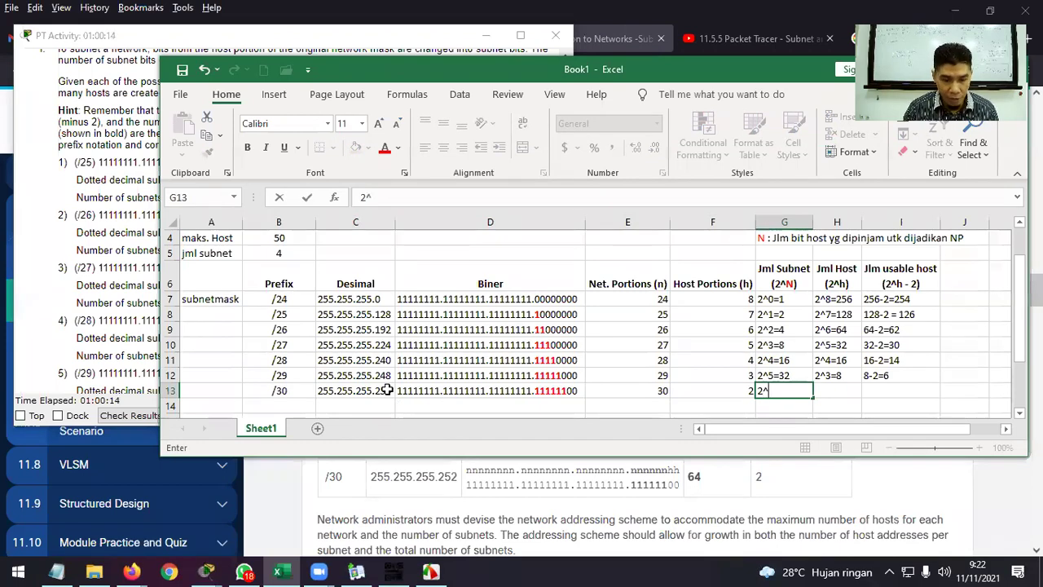
pyautogui.write('6=')
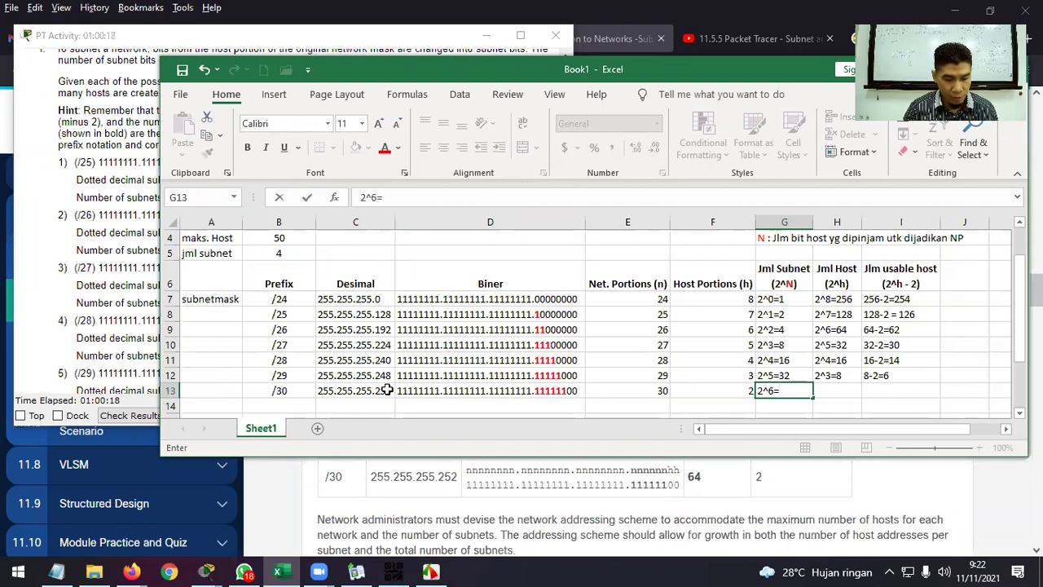
pyautogui.write('64')
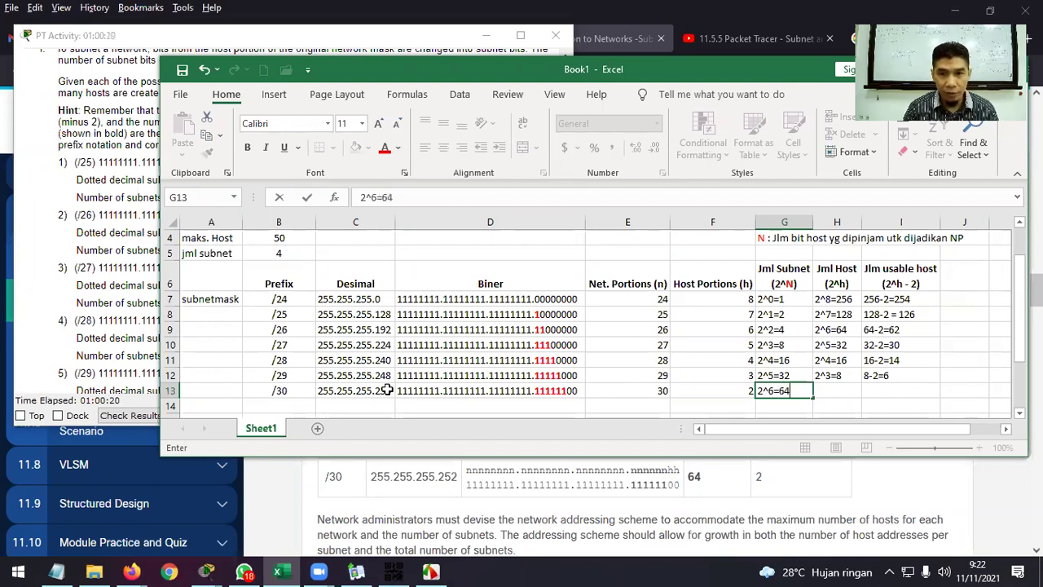
pyautogui.press('Tab')
pyautogui.write('2')
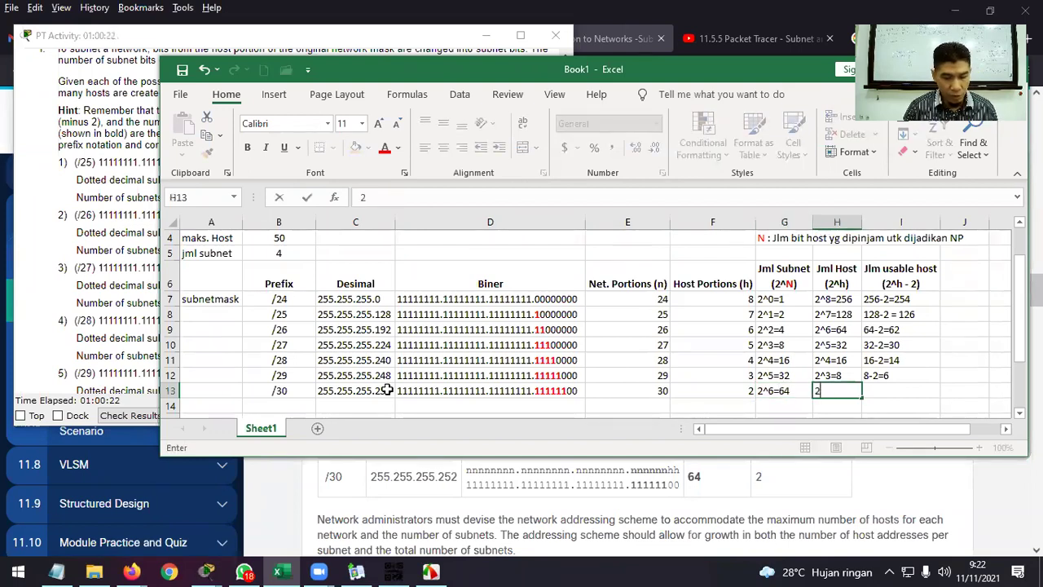
pyautogui.write('^2=')
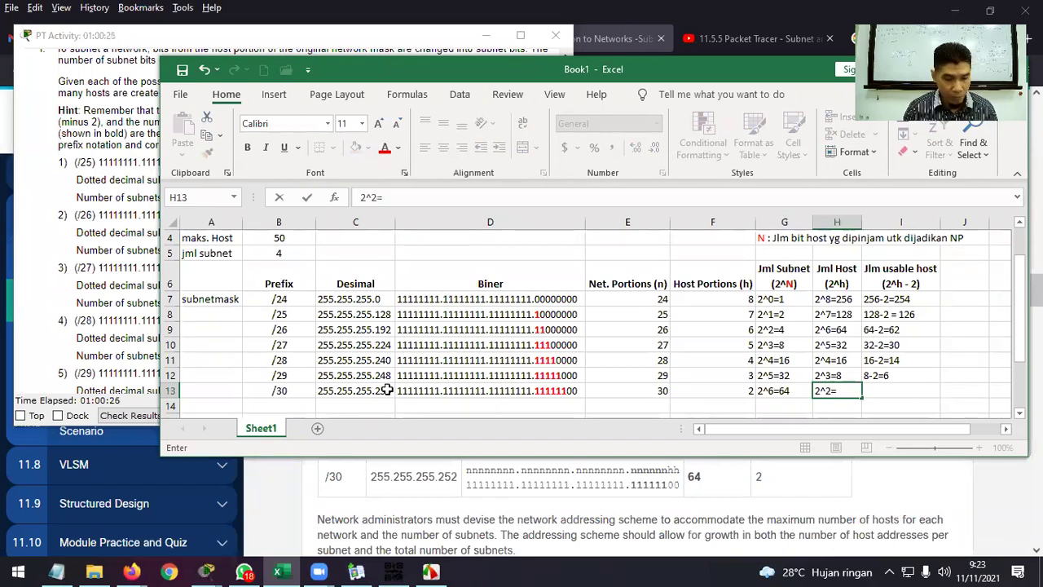
pyautogui.write('4')
pyautogui.press('Tab')
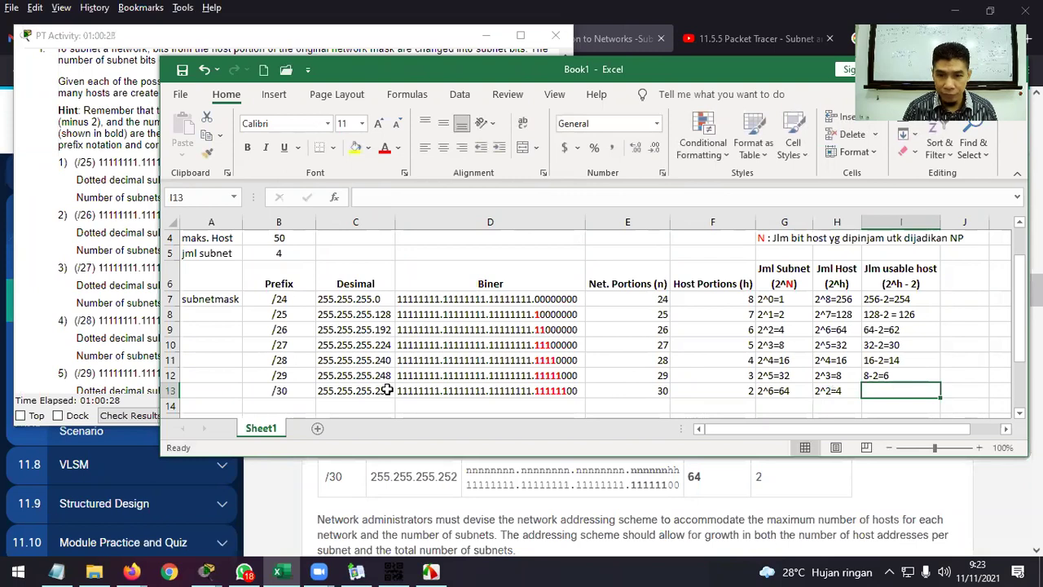
pyautogui.write('4-2')
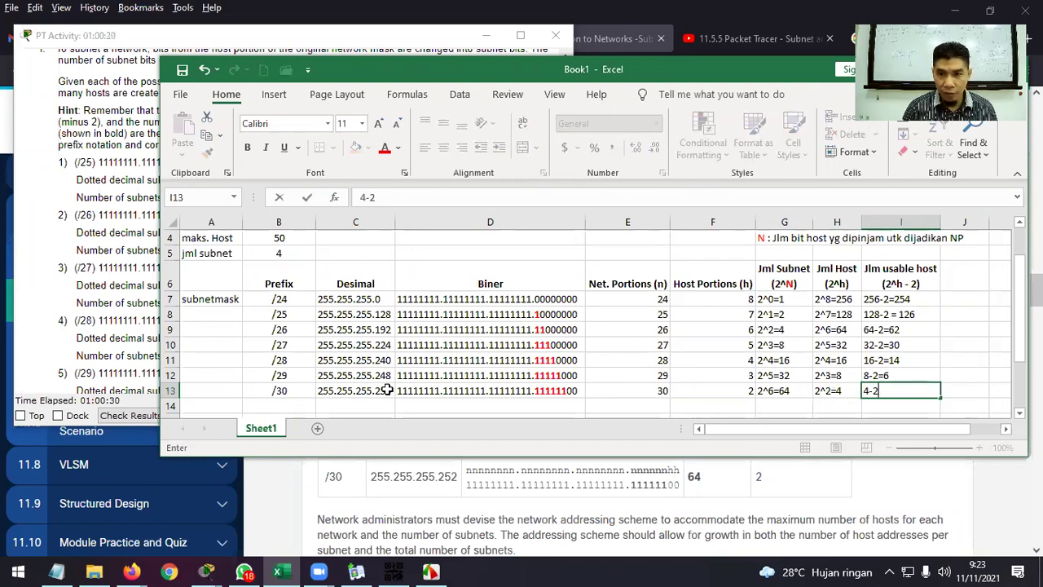
pyautogui.write('=2')
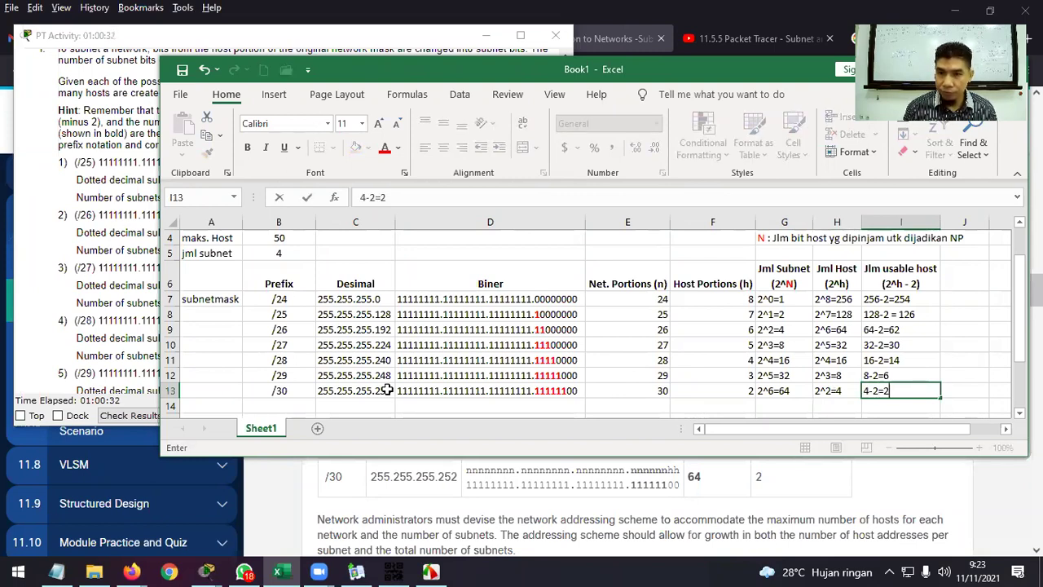
pyautogui.press('Return')
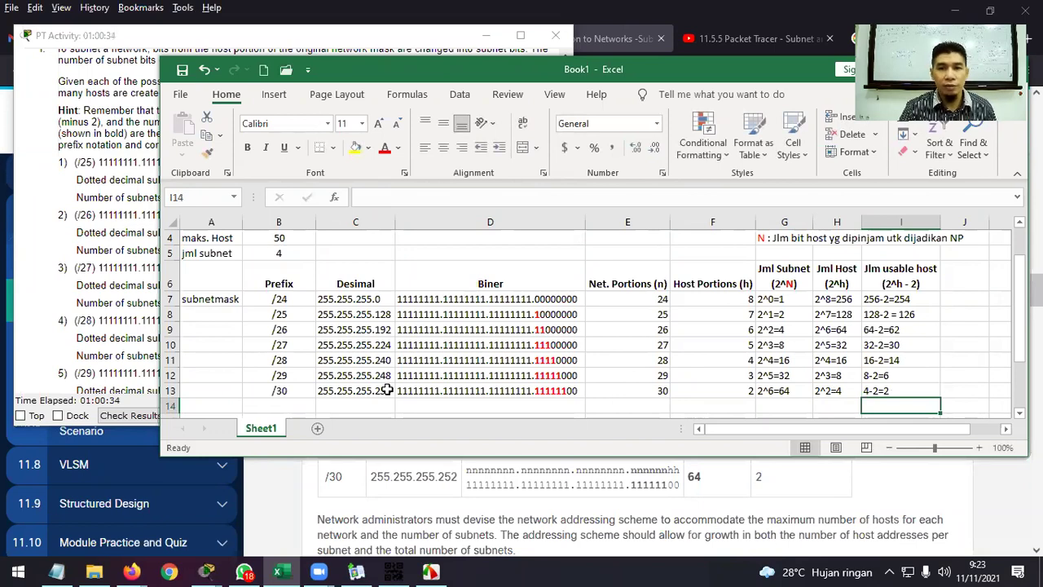
pyautogui.scroll(-1, 387, 391)
# Enter the /31 prefix in row 14 of the table.
pyautogui.click(283, 343)
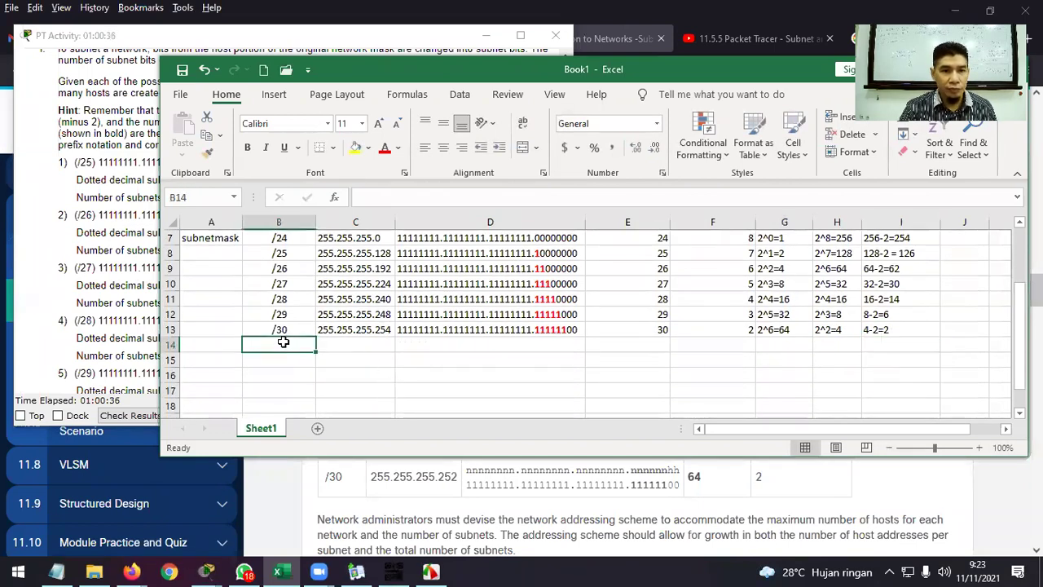
pyautogui.write('/')
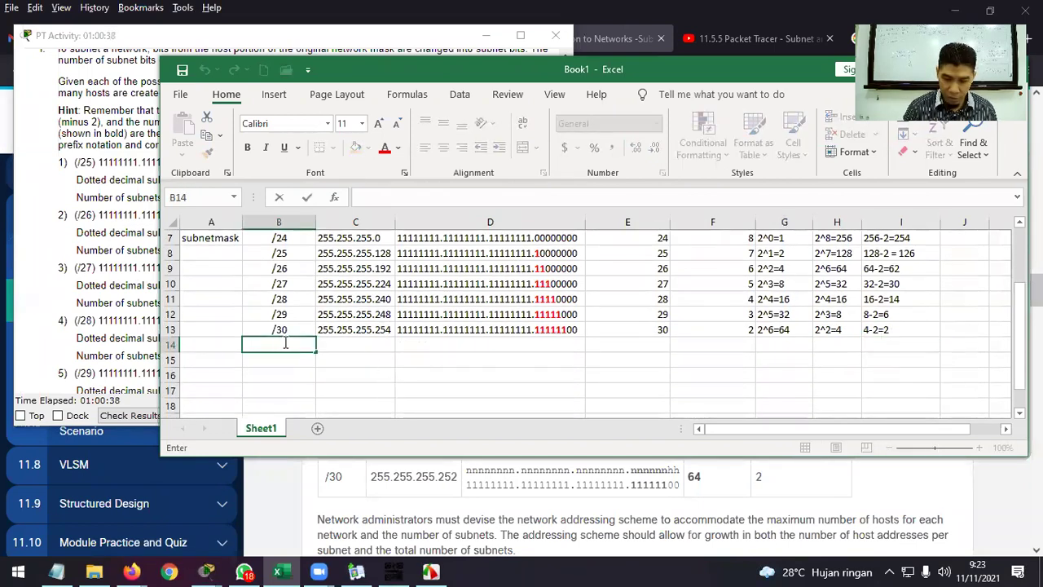
pyautogui.write('31')
pyautogui.press('Tab')
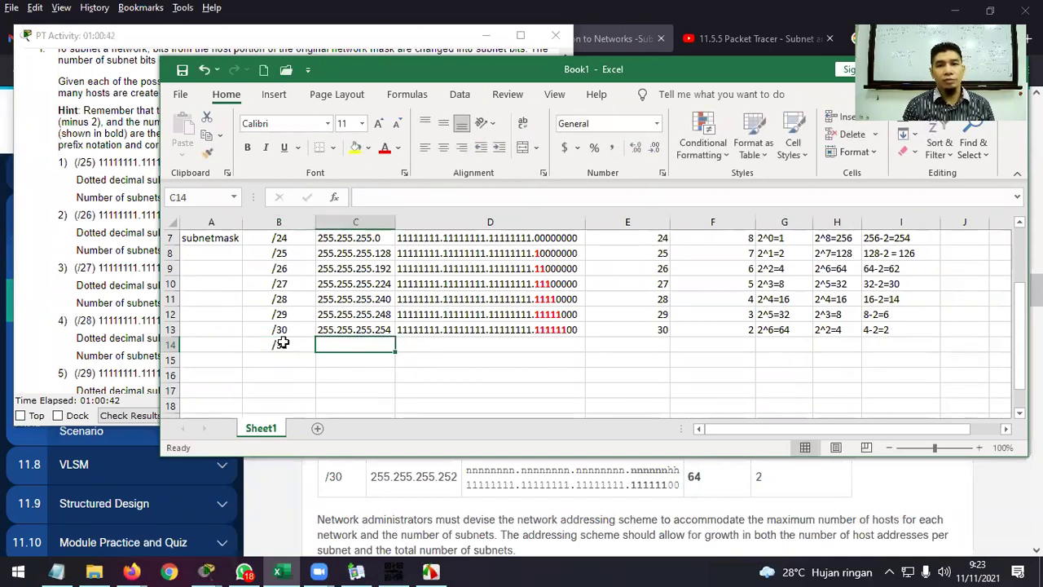
pyautogui.press('Tab')
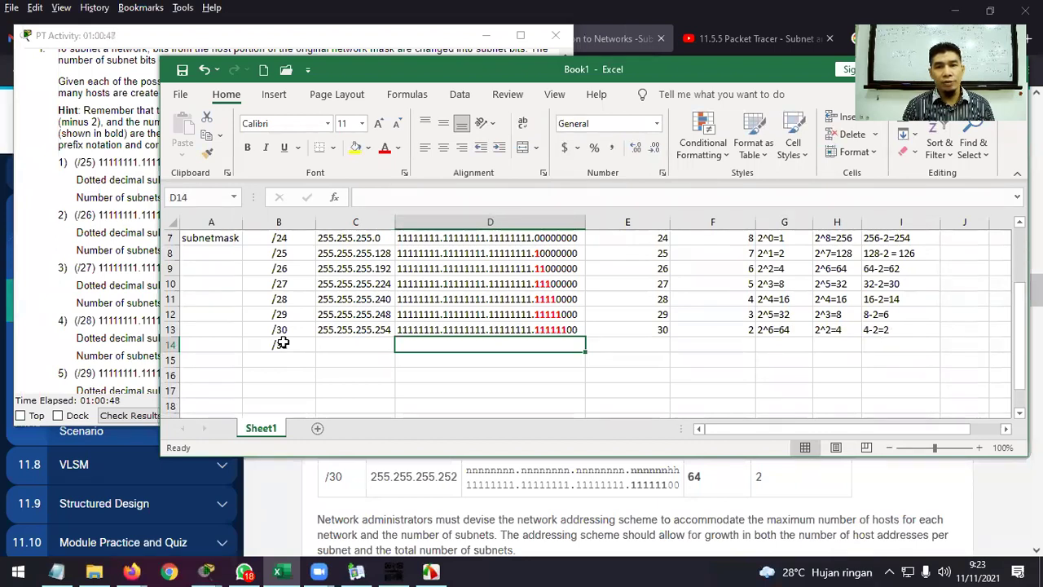
# Copy the /30 binary mask to D14 and make it 11111111.11111111.11111111.11111110 with a bold 1.
pyautogui.click(456, 330)
pyautogui.hotkey('ctrl', 'c')
pyautogui.click(452, 349)
pyautogui.hotkey('ctrl', 'v')
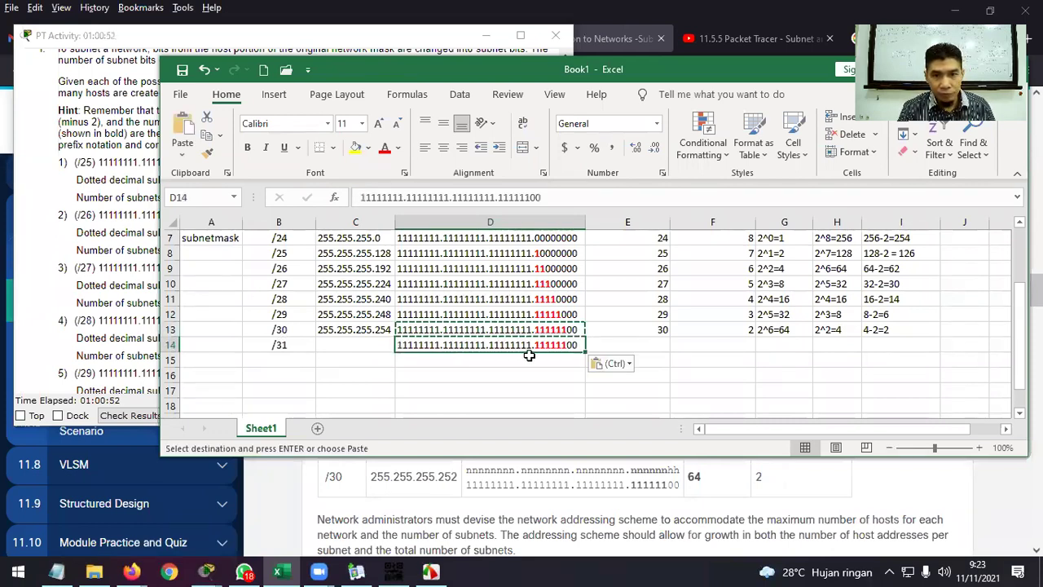
pyautogui.doubleClick(563, 344)
pyautogui.moveTo(567, 345); pyautogui.dragTo(573, 344)
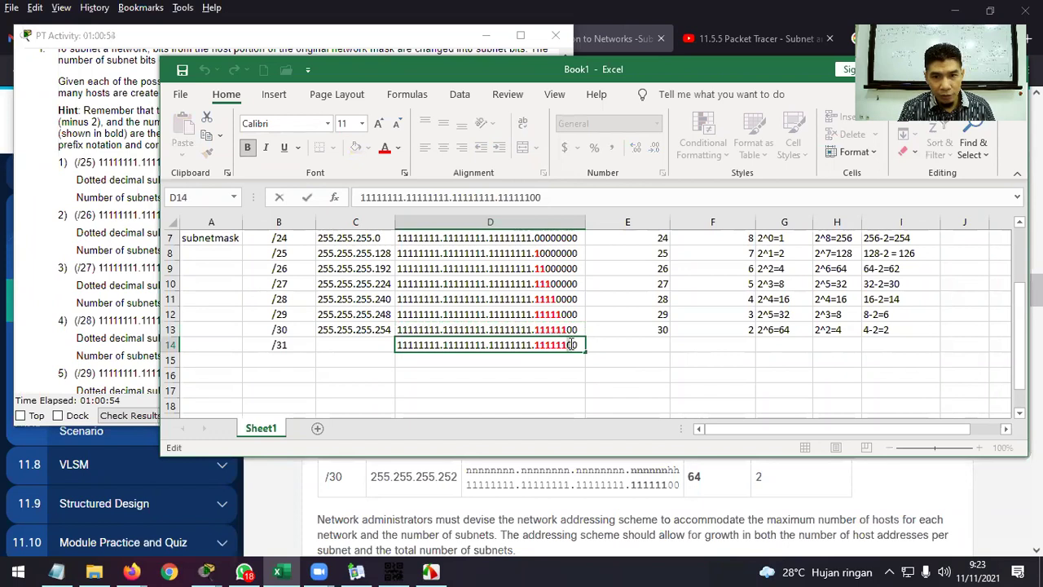
pyautogui.write('1')
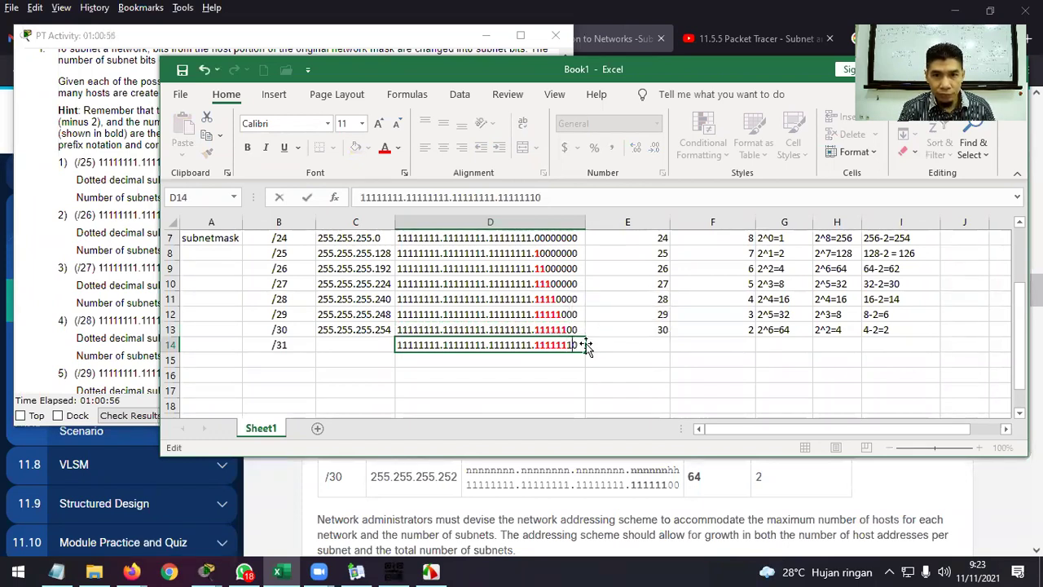
pyautogui.moveTo(573, 345); pyautogui.dragTo(566, 344)
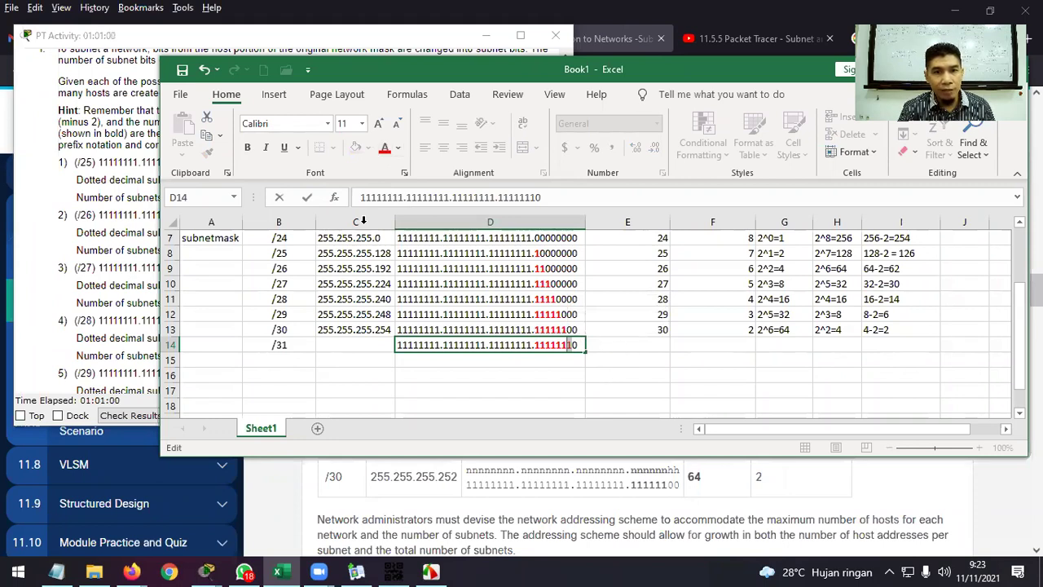
pyautogui.click(247, 149)
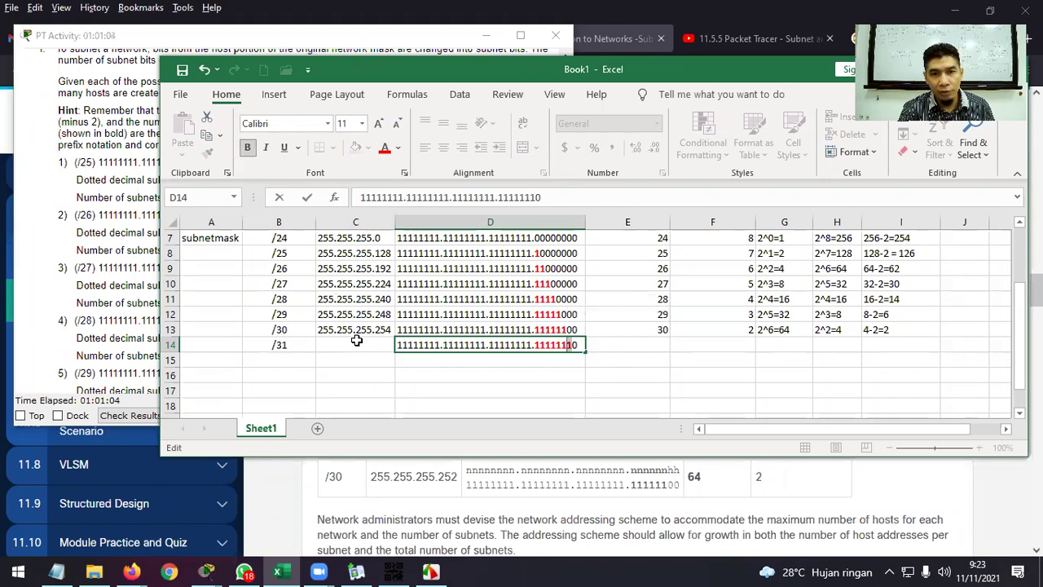
# Fill row 14 with 255.255.255.256, 31, 1, 2^7=128 and 2^1=2.
pyautogui.click(356, 341)
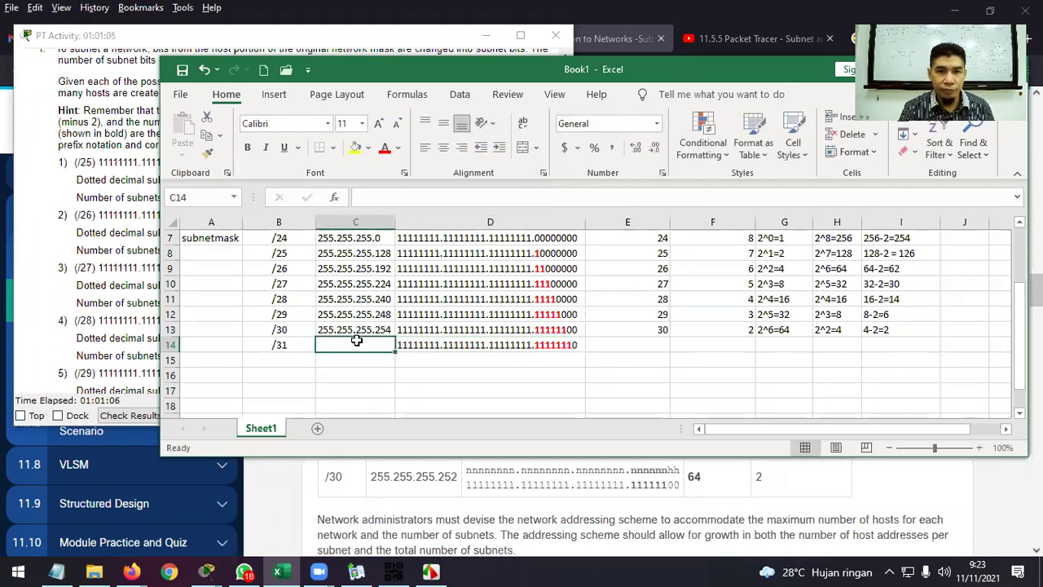
pyautogui.write('25')
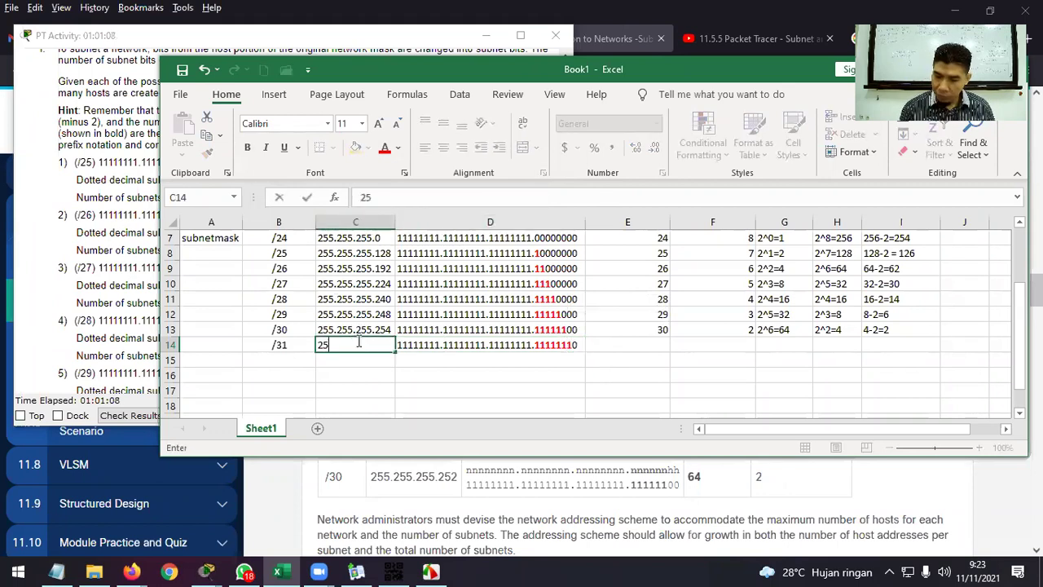
pyautogui.write('5.255.255.')
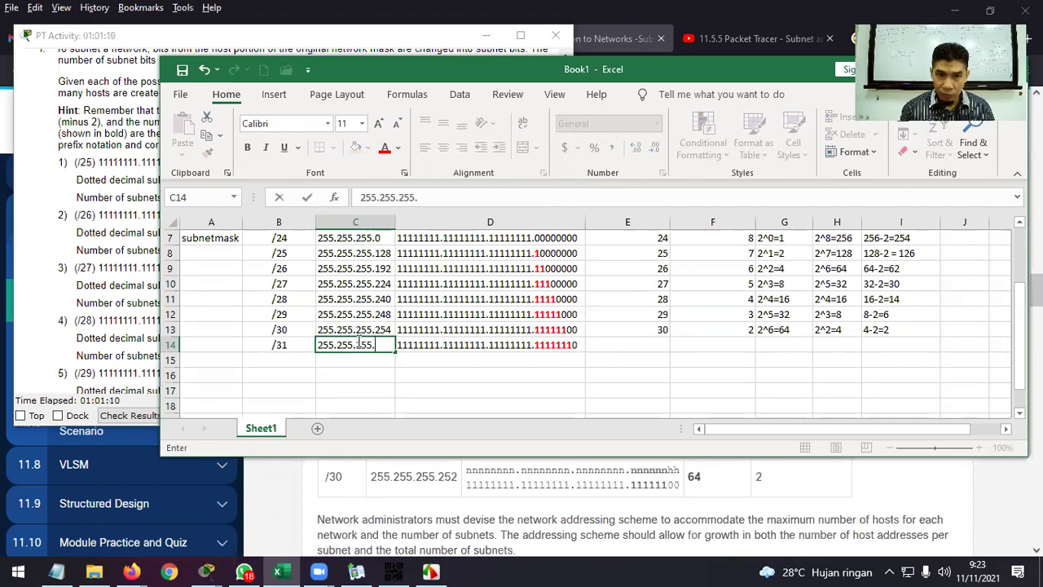
pyautogui.write('256')
pyautogui.press('Tab')
pyautogui.press('Tab')
pyautogui.press('Tab')
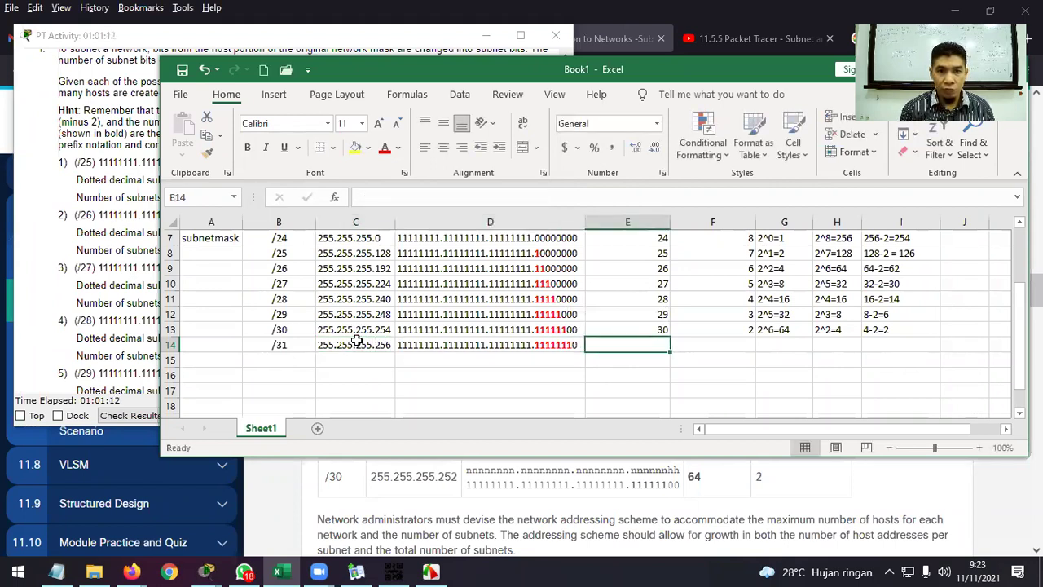
pyautogui.press('Left')
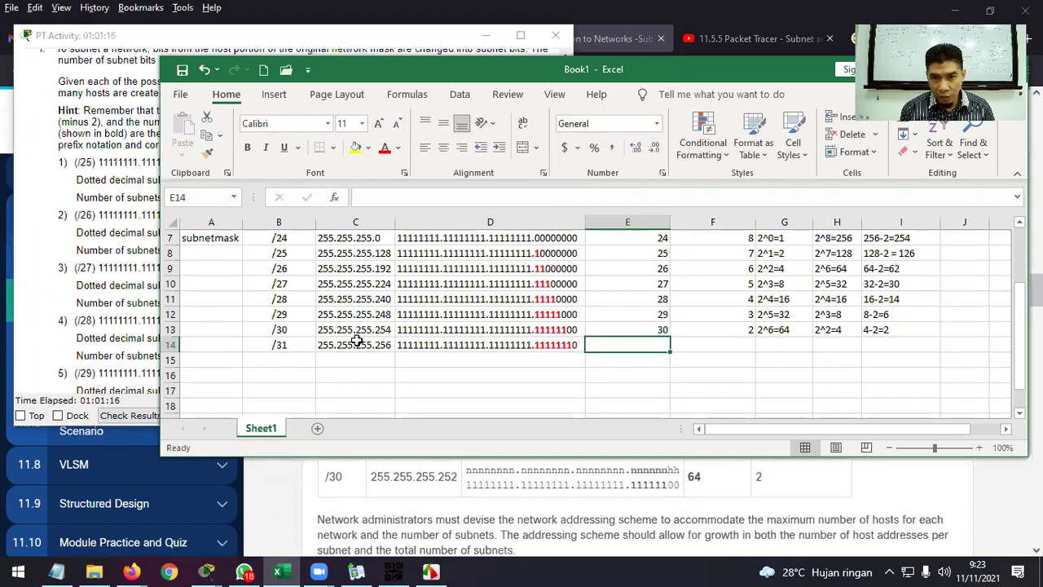
pyautogui.write('31')
pyautogui.press('Tab')
pyautogui.write('1')
pyautogui.press('Tab')
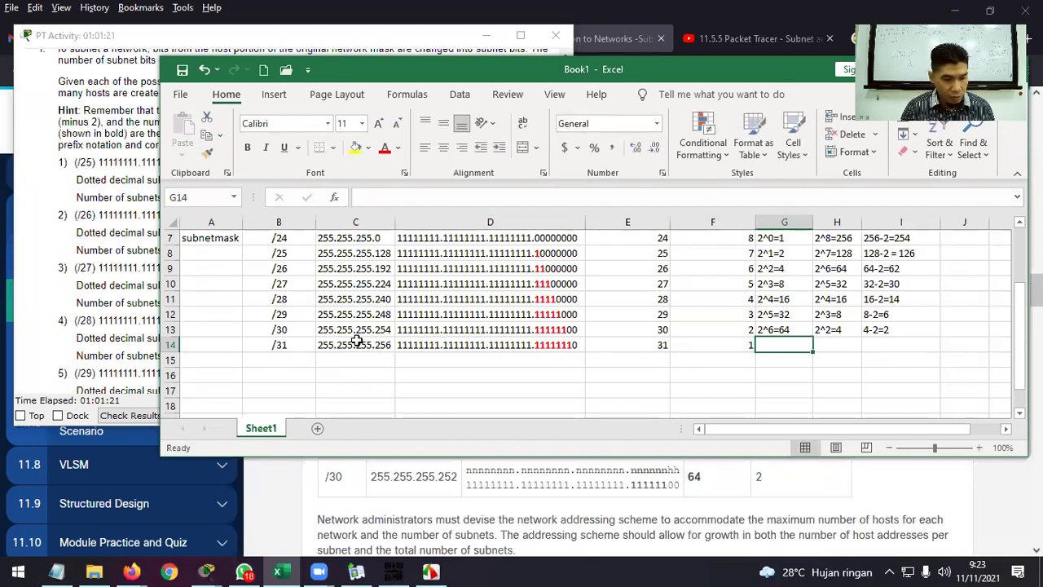
pyautogui.write('2^')
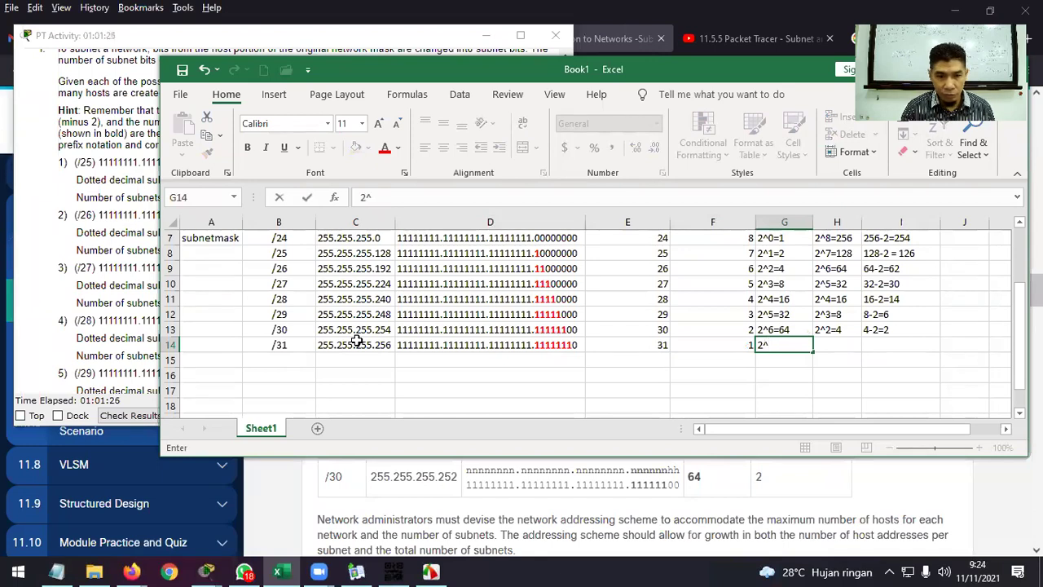
pyautogui.write('7')
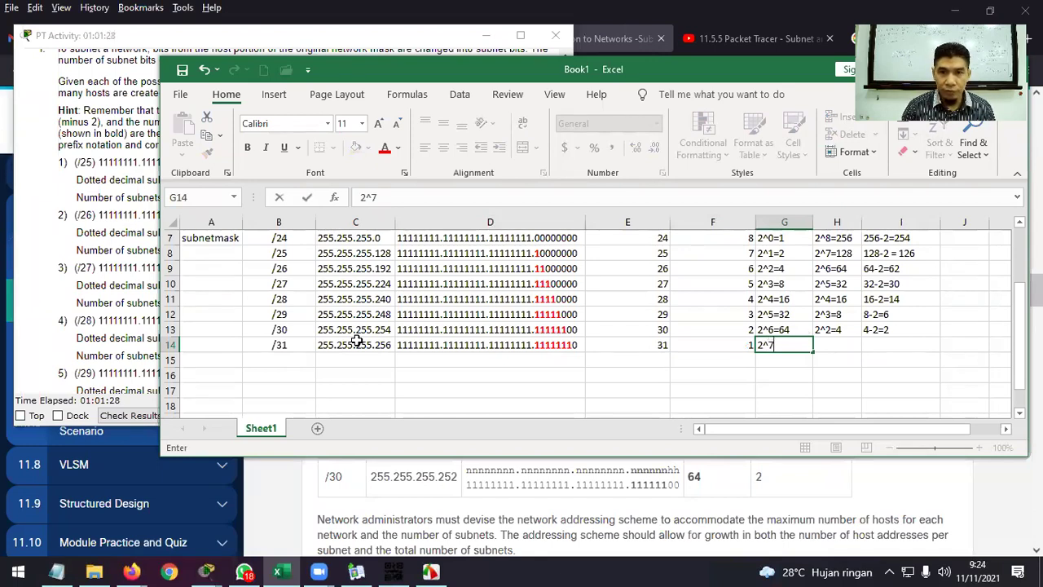
pyautogui.write('=128')
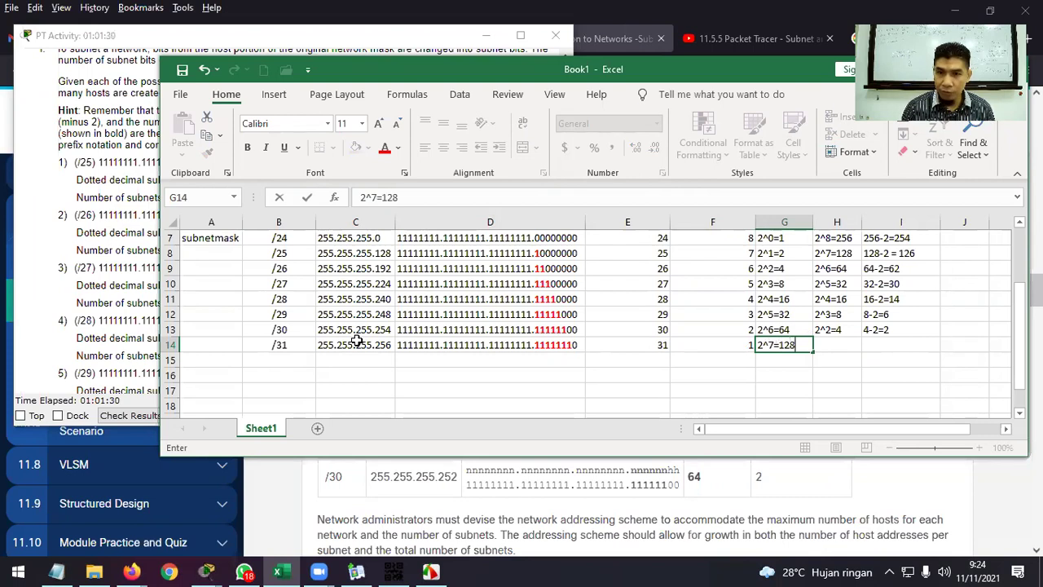
pyautogui.press('Tab')
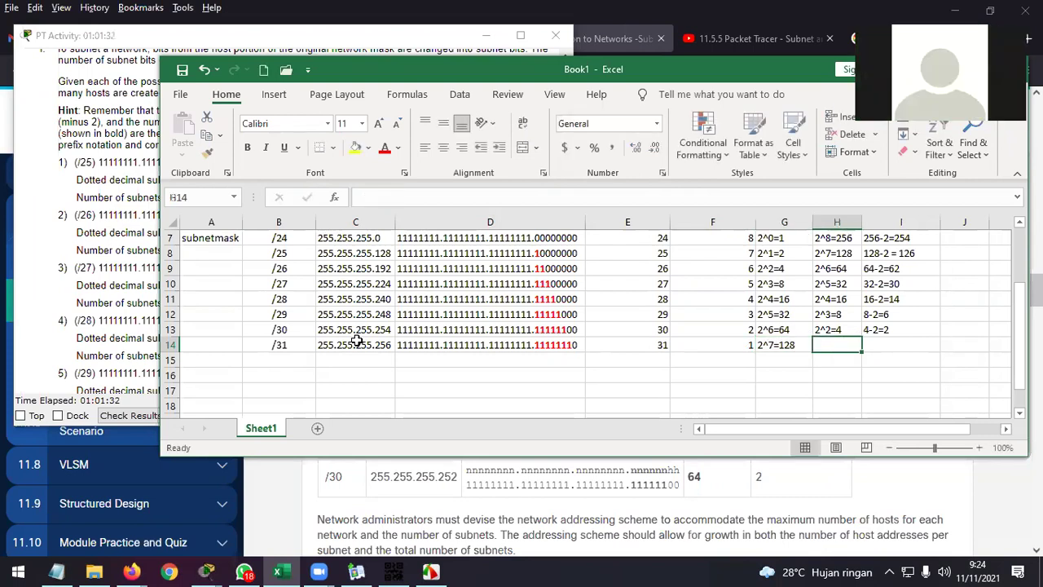
pyautogui.write('2^')
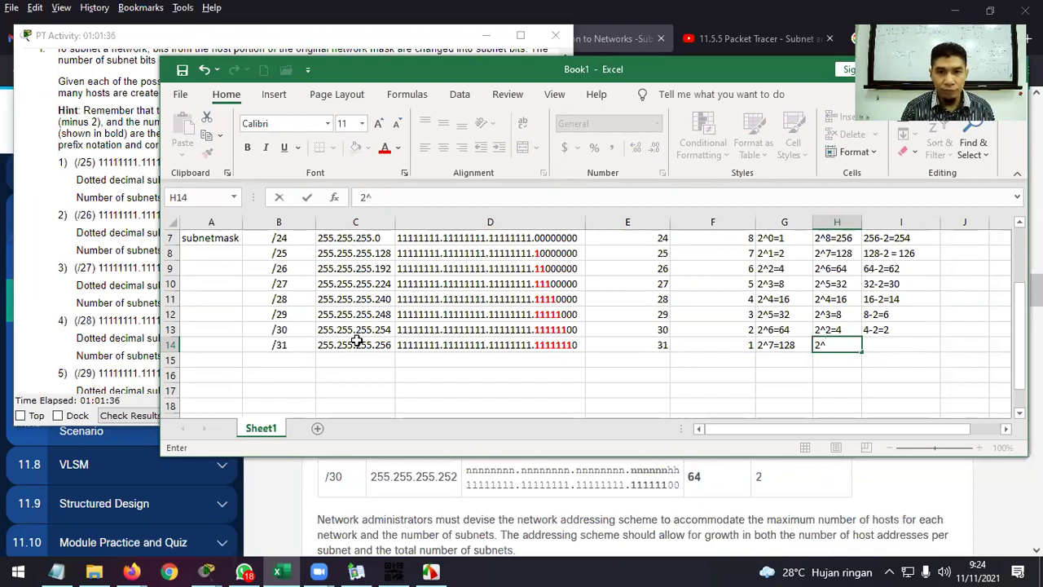
pyautogui.write('1')
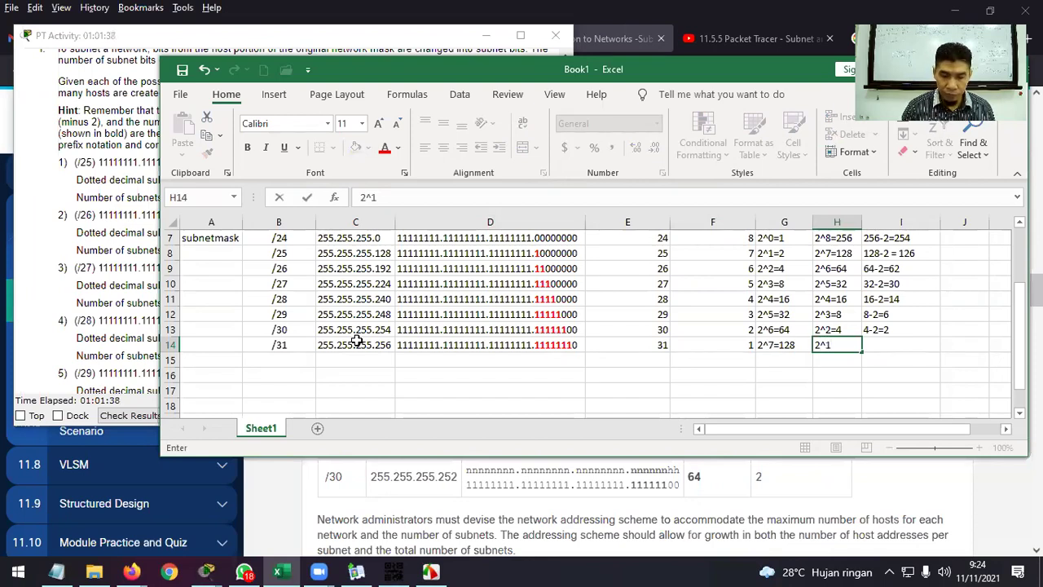
pyautogui.write('=2')
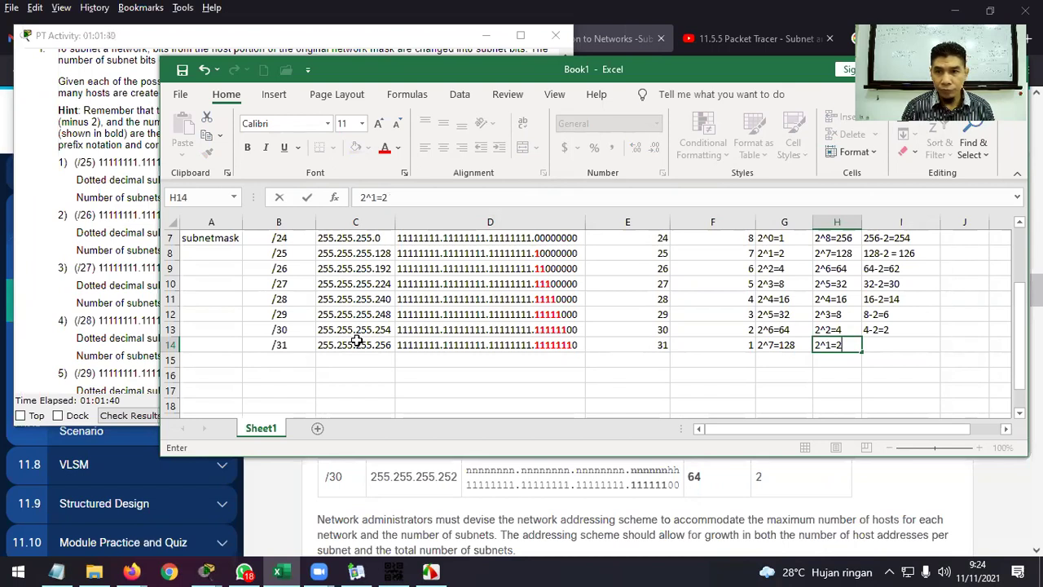
pyautogui.press('Tab')
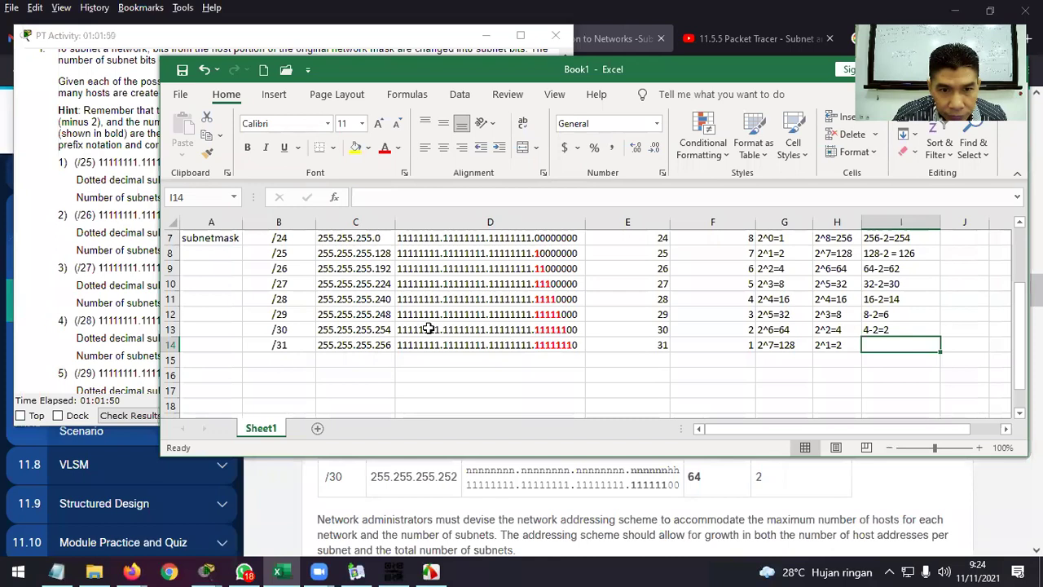
# Correct the /30 mask to 255.255.255.252 and the /31 mask to 255.255.255.254.
pyautogui.doubleClick(389, 329)
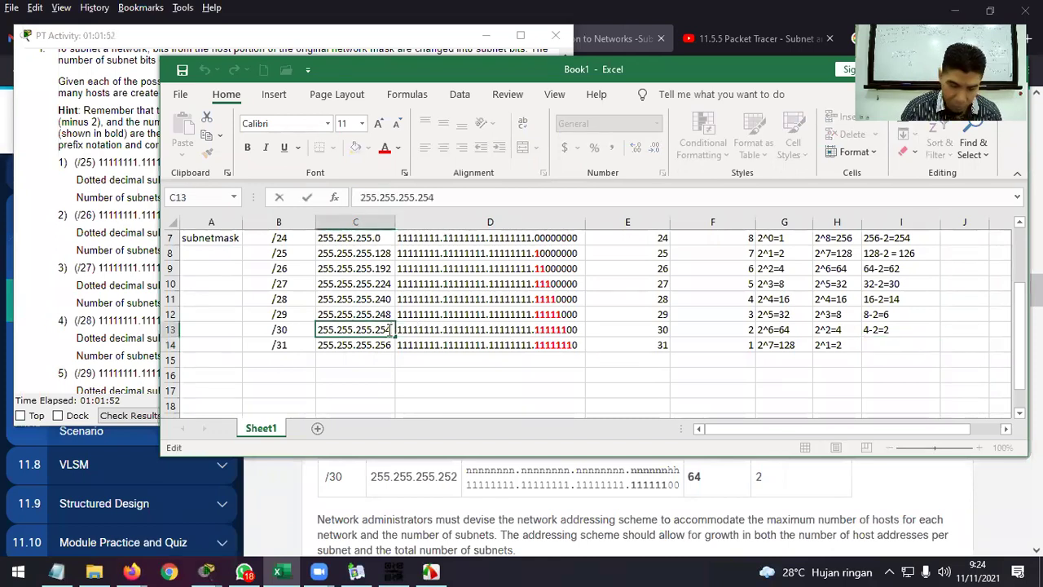
pyautogui.write('2')
pyautogui.doubleClick(389, 345)
pyautogui.press('BackSpace')
pyautogui.write('4')
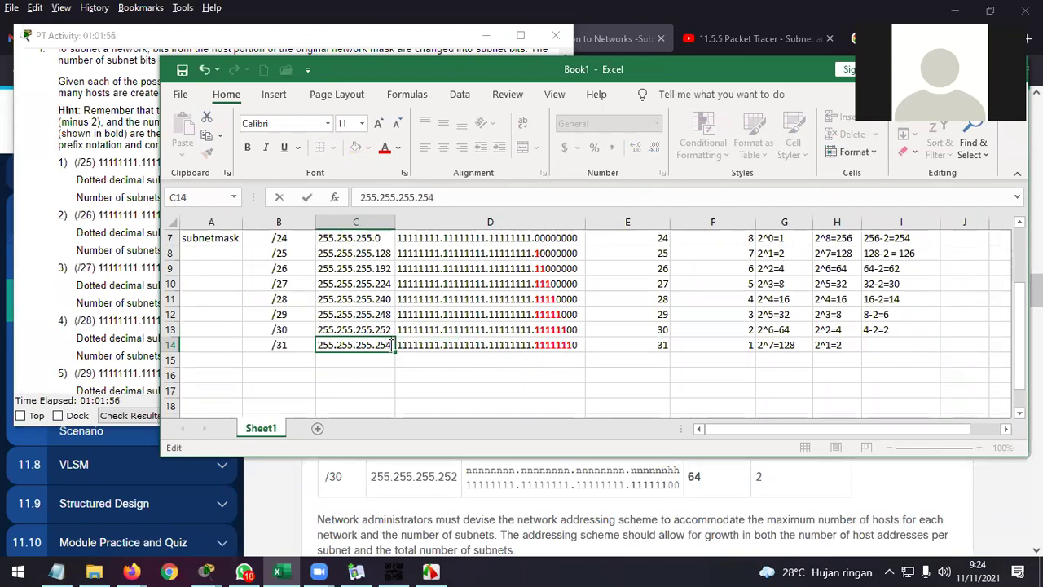
# Enter 2-2=0 as the /31 row's usable hosts in I14.
pyautogui.click(893, 346)
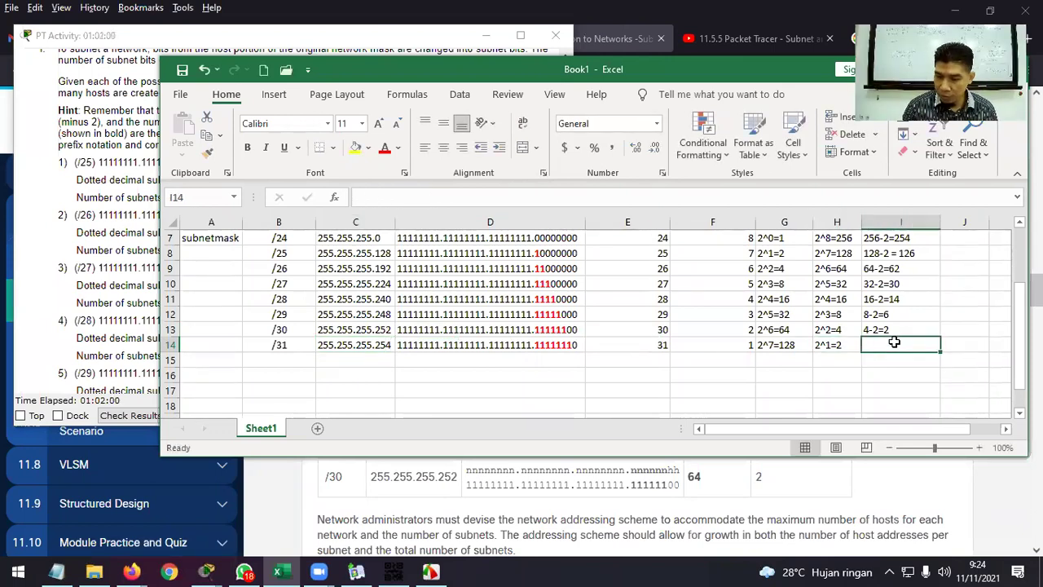
pyautogui.write('2-2')
pyautogui.press('Return')
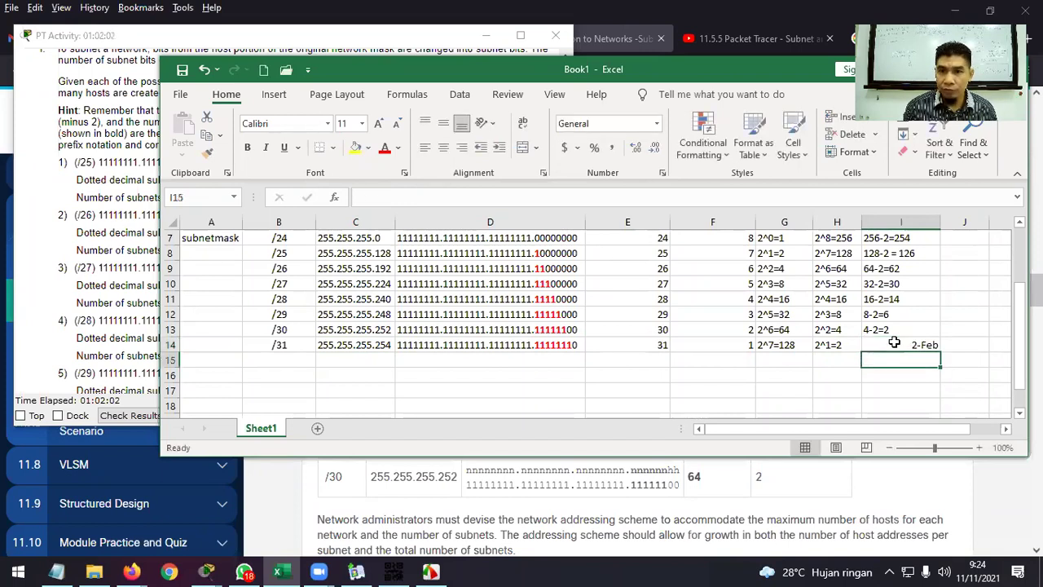
pyautogui.click(894, 343)
pyautogui.write('2-2=0')
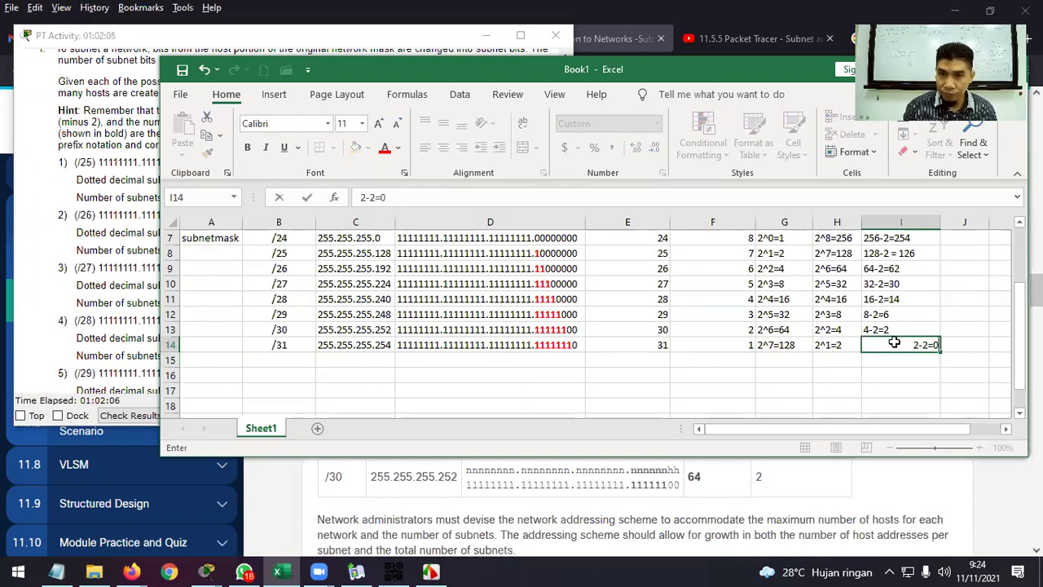
pyautogui.press('Return')
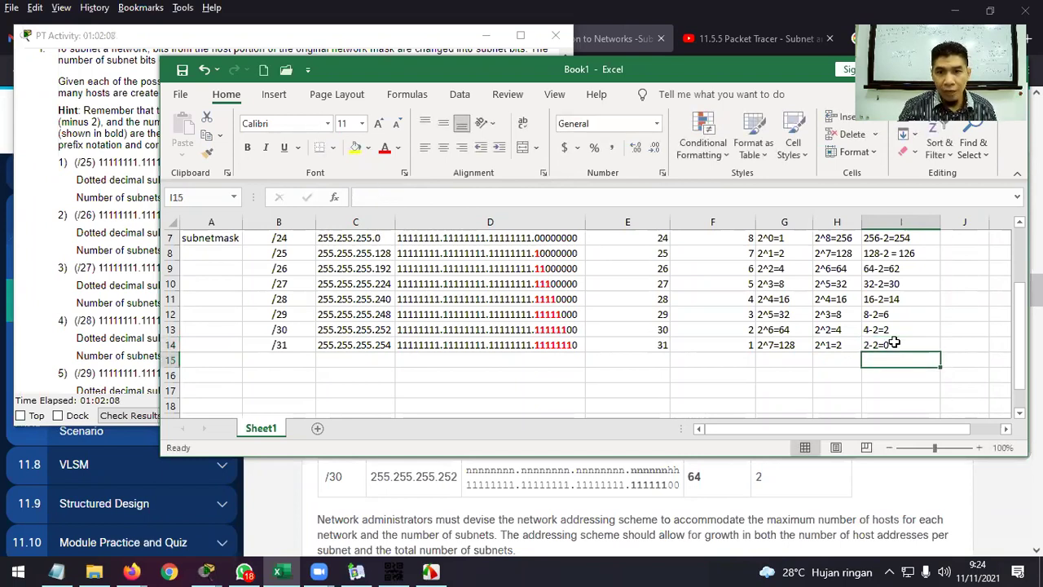
# Fill the /31 row of the table red.
pyautogui.moveTo(293, 344); pyautogui.dragTo(901, 346)
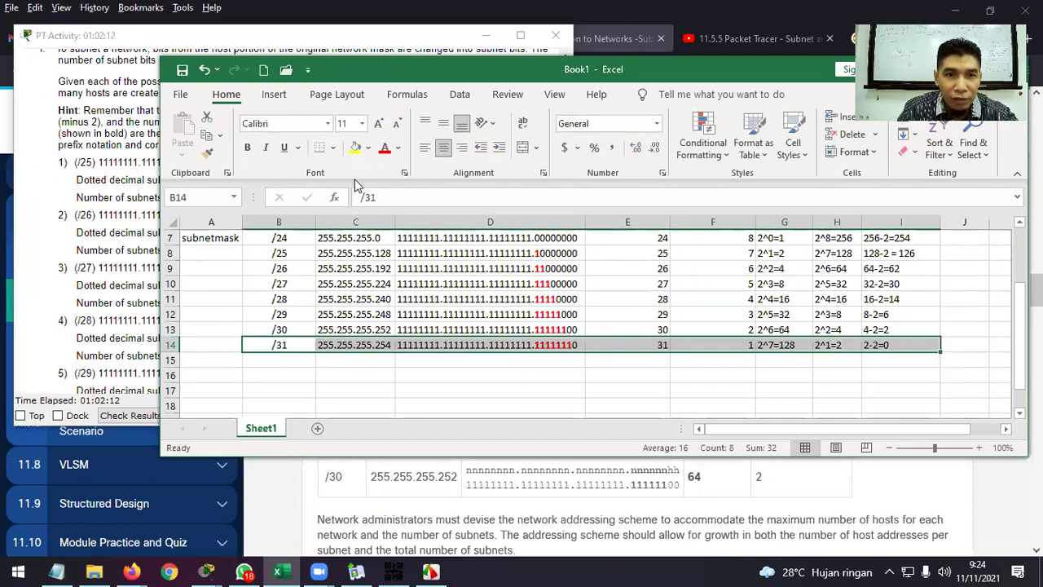
pyautogui.click(369, 147)
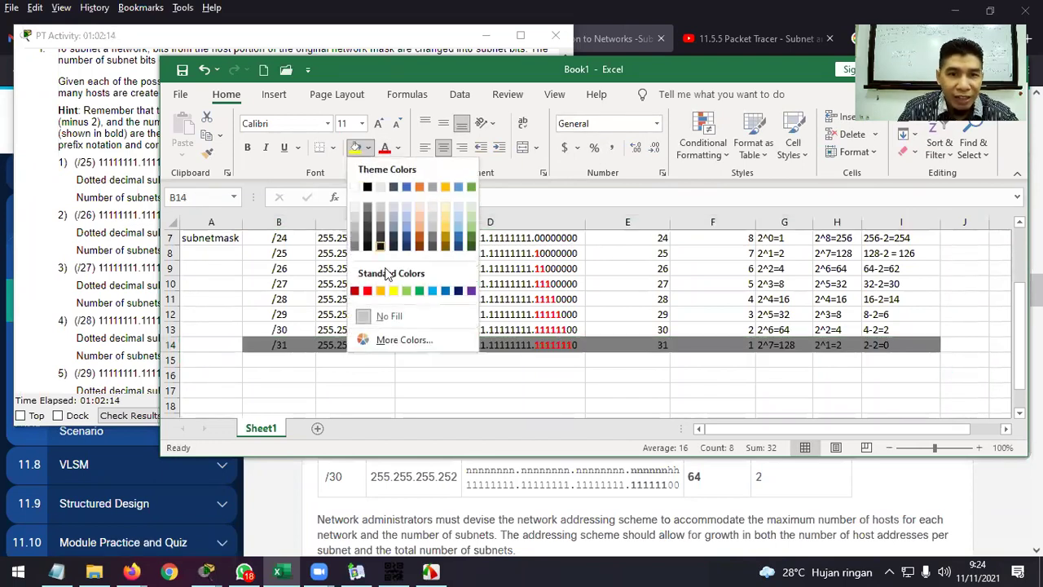
pyautogui.click(368, 290)
pyautogui.click(542, 383)
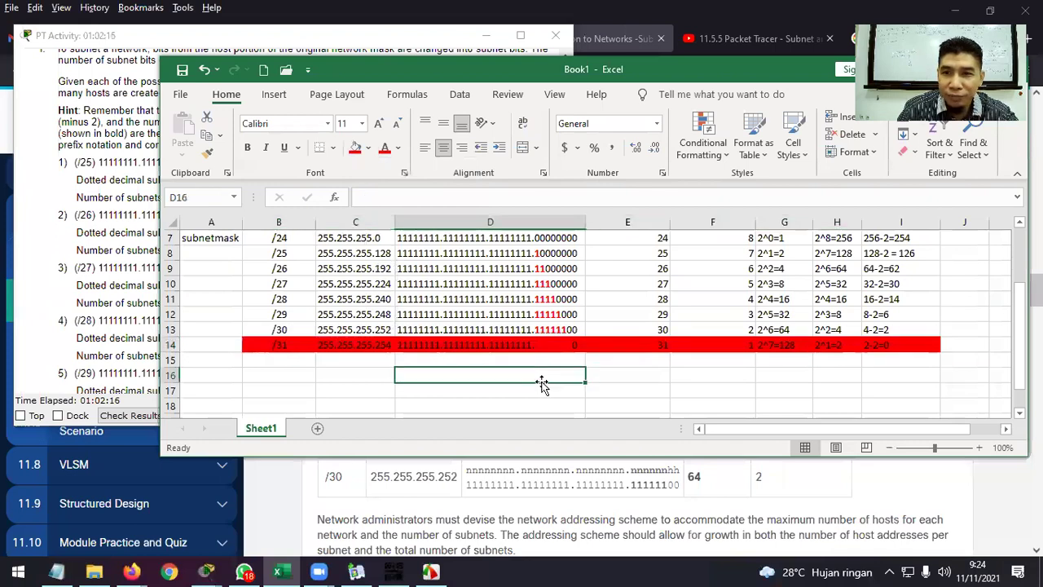
pyautogui.scroll(2, 899, 345)
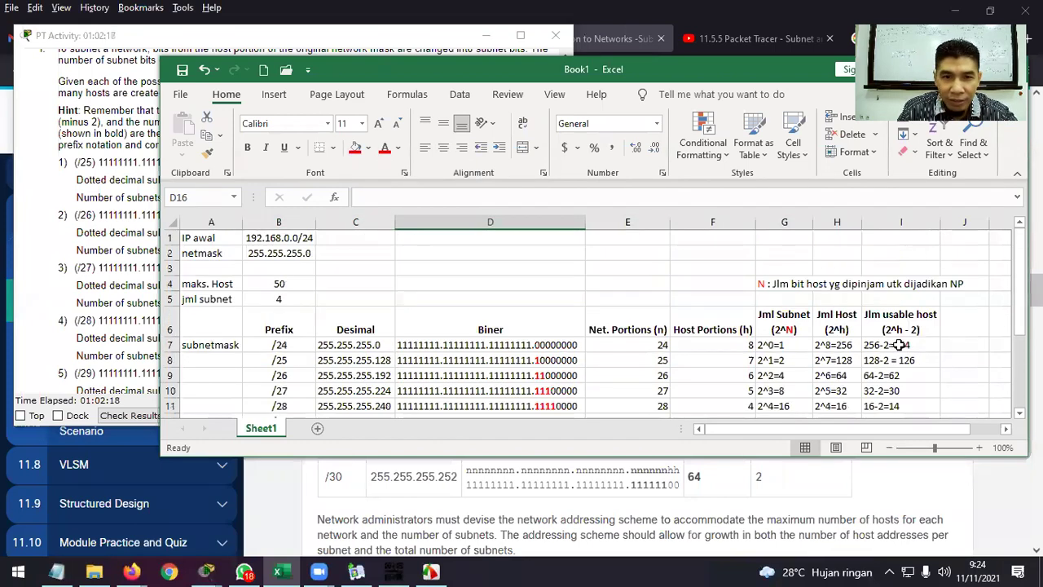
pyautogui.scroll(-1, 899, 345)
# Apply All Borders to the table from the Prefix header row through the /31 row.
pyautogui.moveTo(279, 285); pyautogui.dragTo(889, 416)
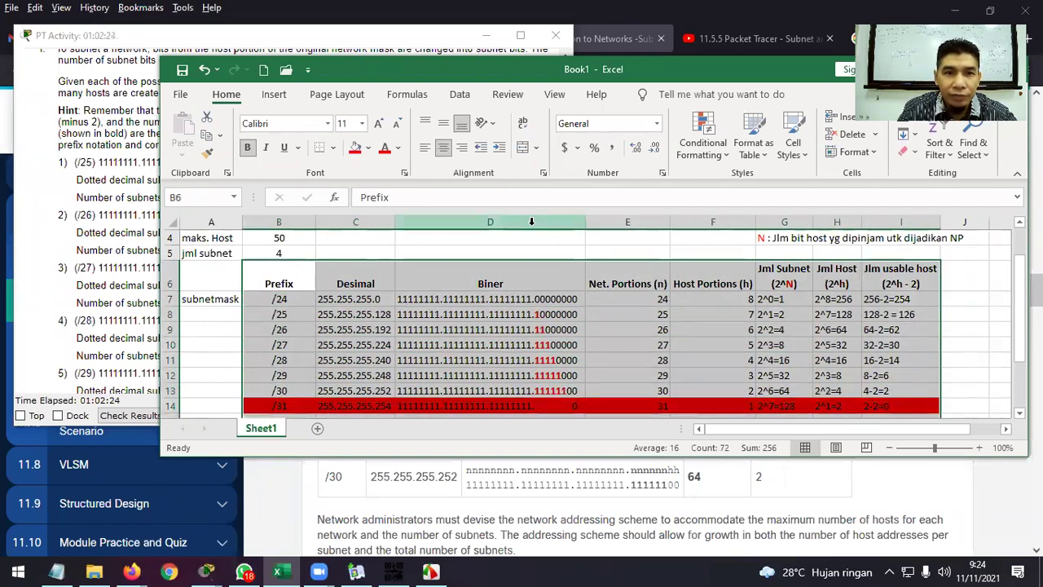
pyautogui.scroll(-1, 518, 232)
pyautogui.scroll(1, 520, 231)
pyautogui.moveTo(298, 279); pyautogui.dragTo(899, 405)
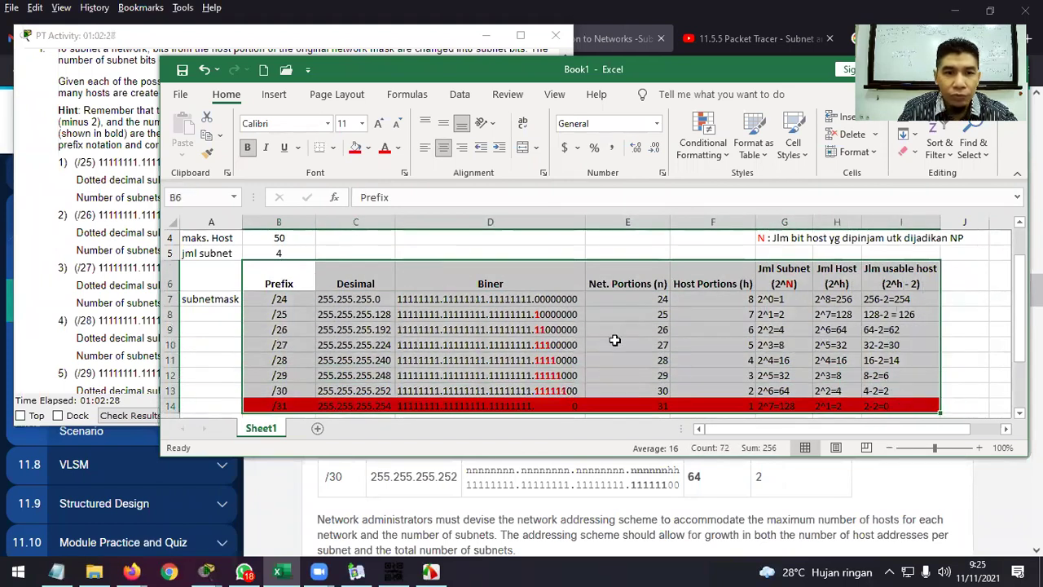
pyautogui.click(333, 148)
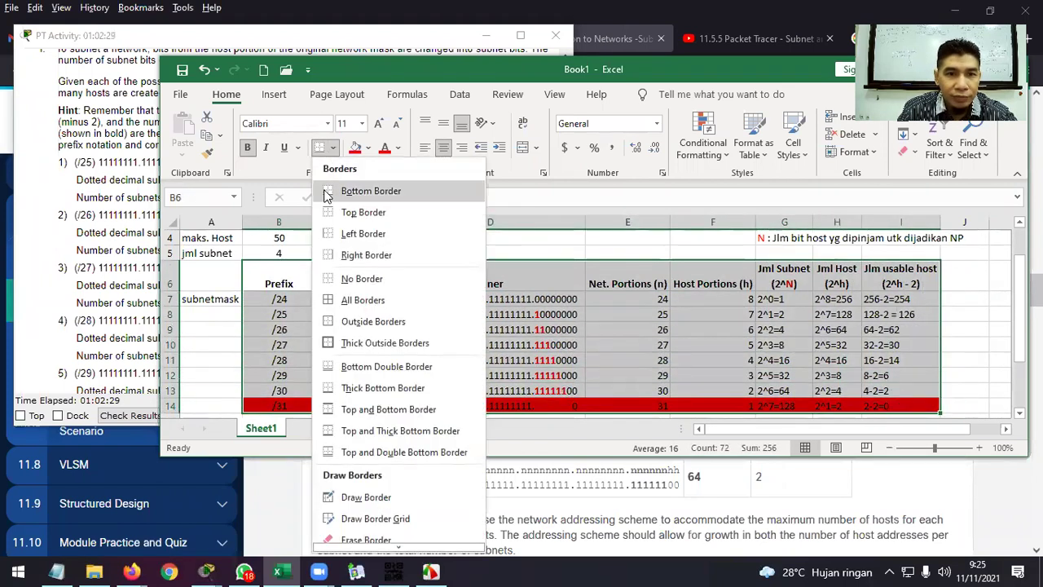
pyautogui.click(382, 307)
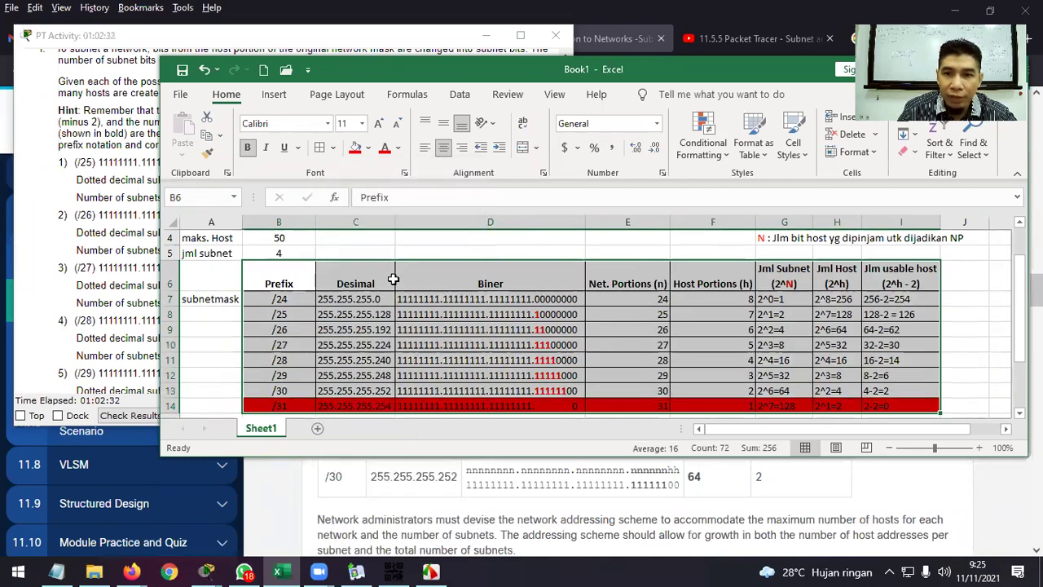
pyautogui.click(372, 280)
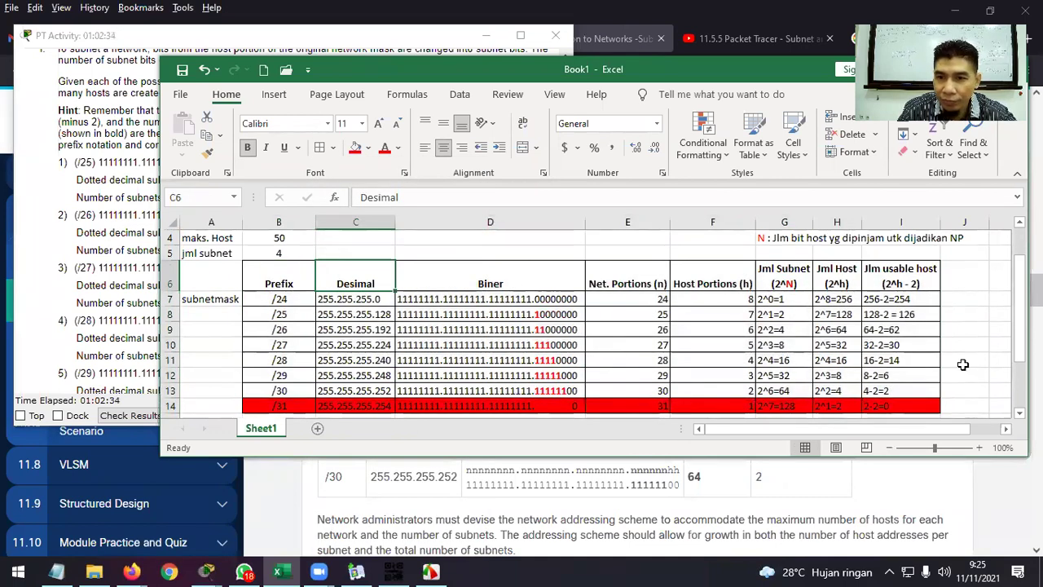
# Change the /31 row's fill from red to yellow.
pyautogui.scroll(-1, 962, 363)
pyautogui.scroll(1, 902, 346)
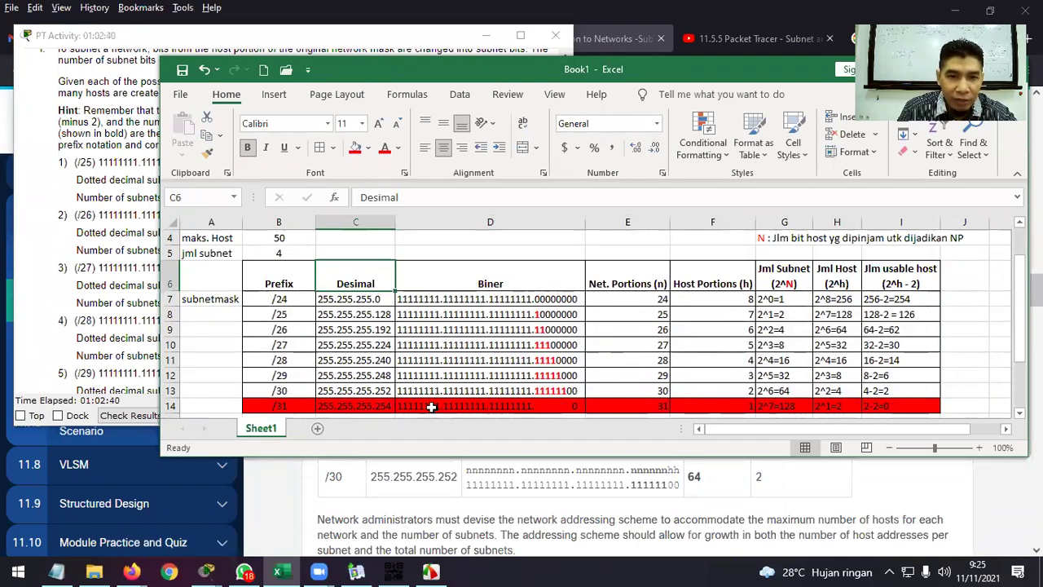
pyautogui.moveTo(261, 409); pyautogui.dragTo(913, 407)
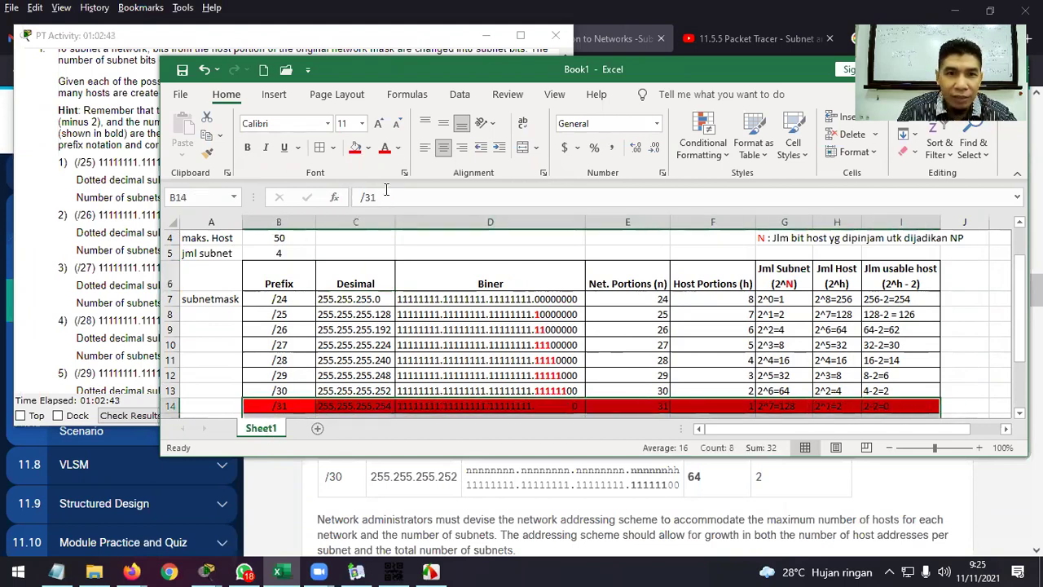
pyautogui.click(368, 148)
pyautogui.click(392, 291)
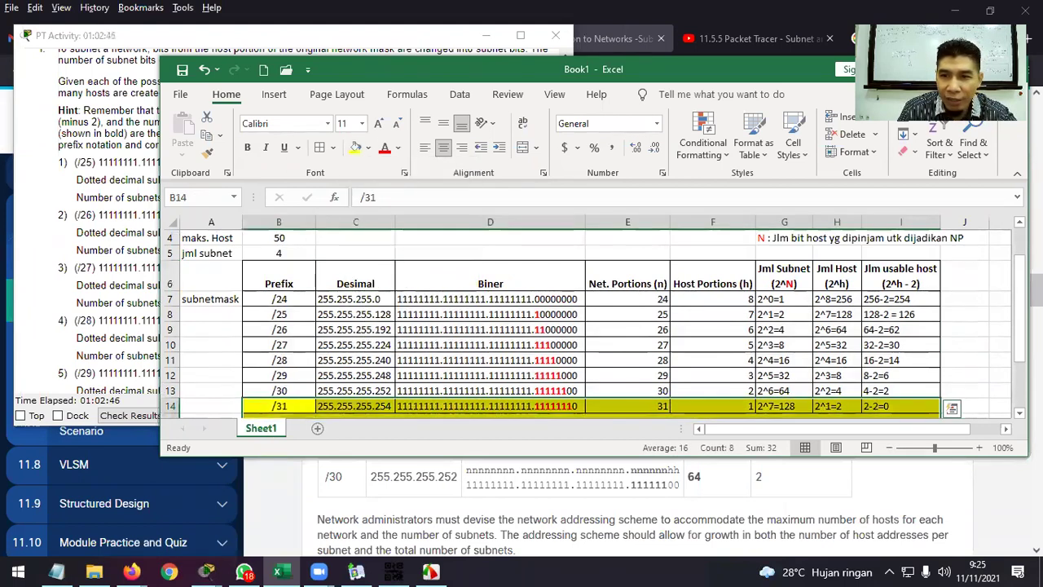
pyautogui.click(964, 359)
# Remove the stray yellow fill from row 15 below the table.
pyautogui.scroll(-1, 964, 359)
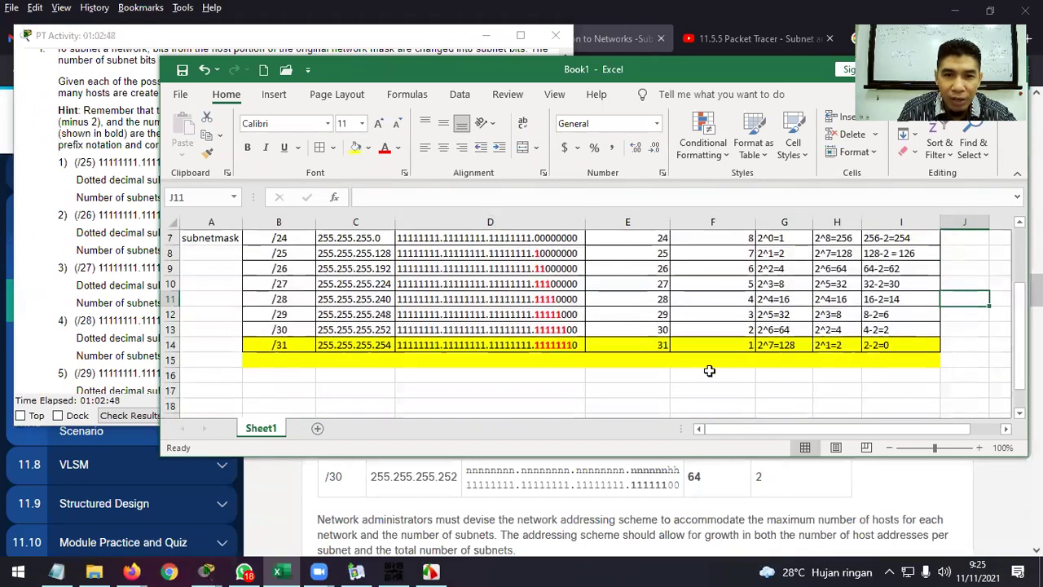
pyautogui.moveTo(279, 363); pyautogui.dragTo(890, 362)
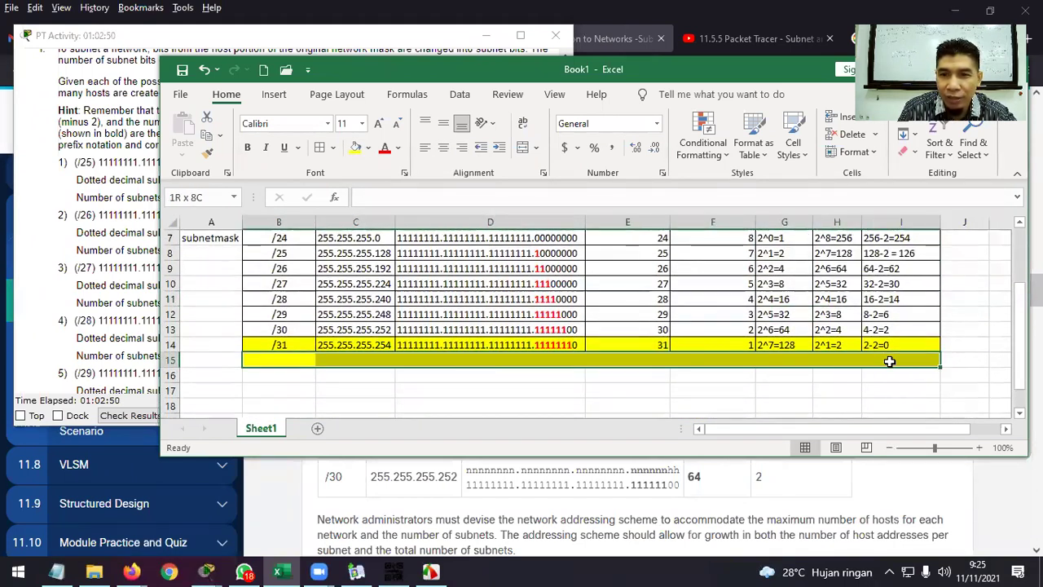
pyautogui.click(369, 149)
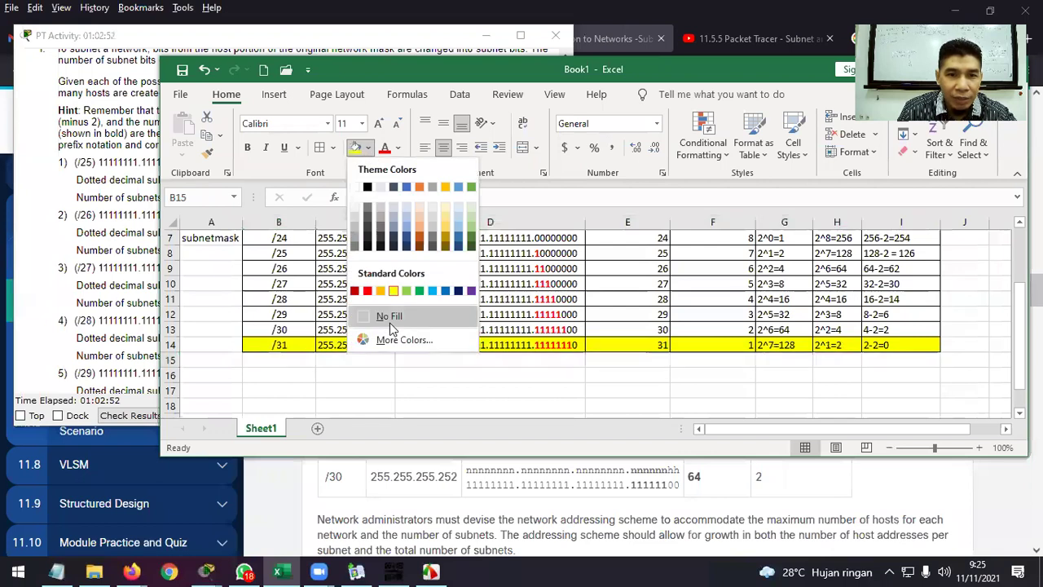
pyautogui.click(387, 315)
pyautogui.click(588, 380)
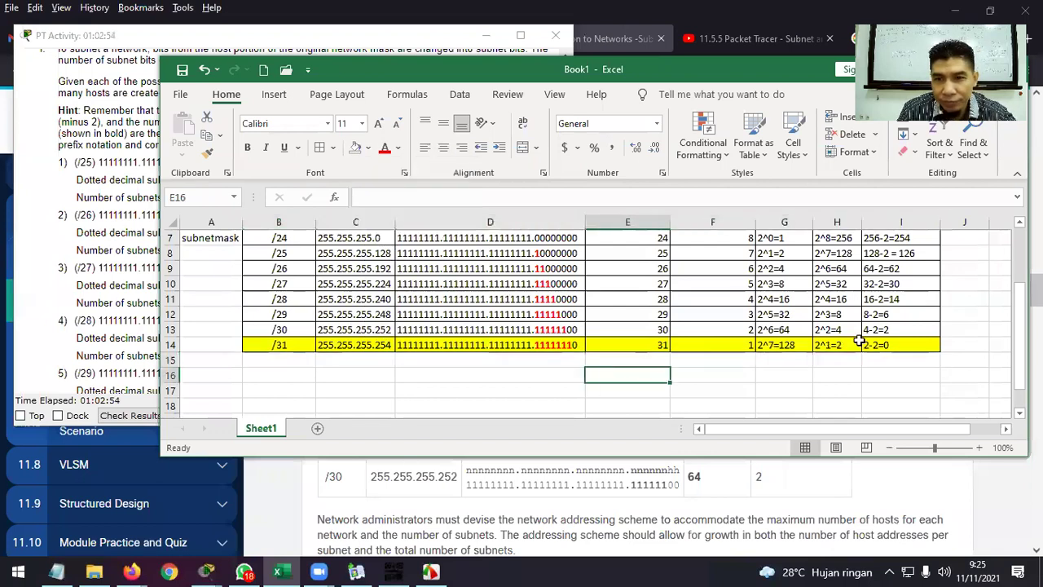
pyautogui.click(974, 345)
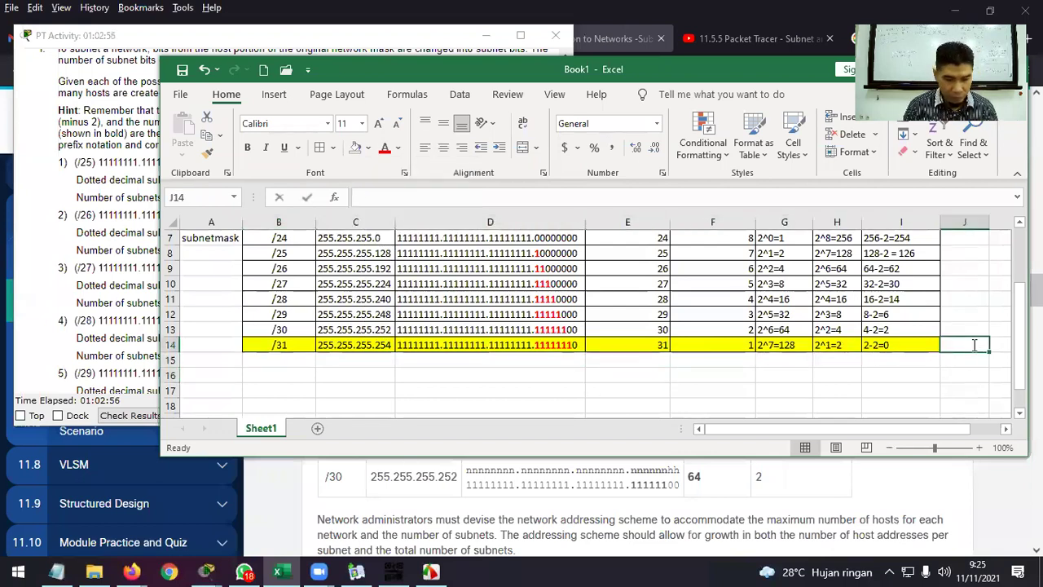
# Write the note 'tidak bisa' in J14 beside the /31 row.
pyautogui.write('tidak bisa')
pyautogui.press('Return')
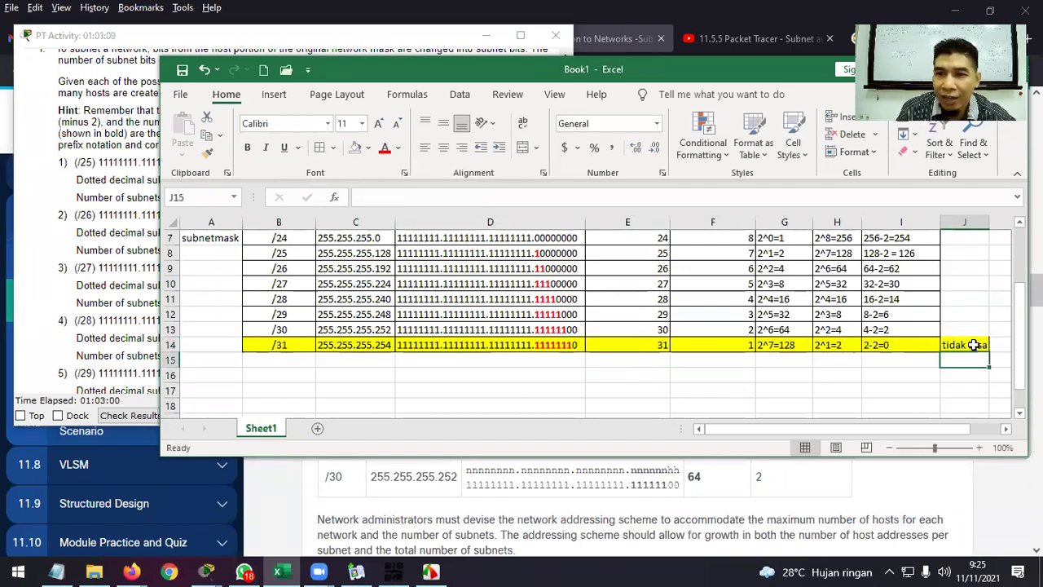
pyautogui.scroll(2, 920, 350)
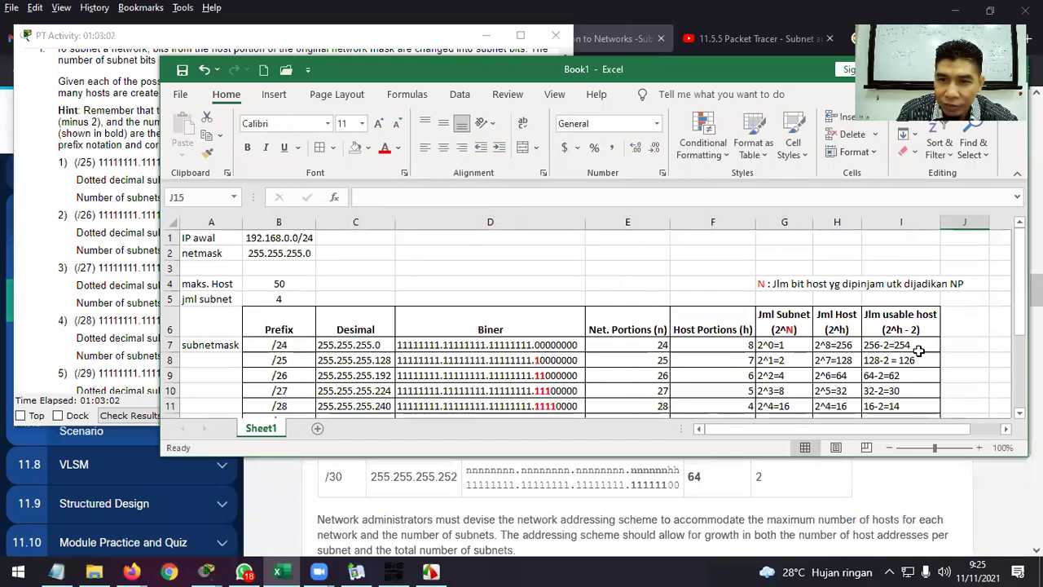
pyautogui.scroll(-2, 919, 350)
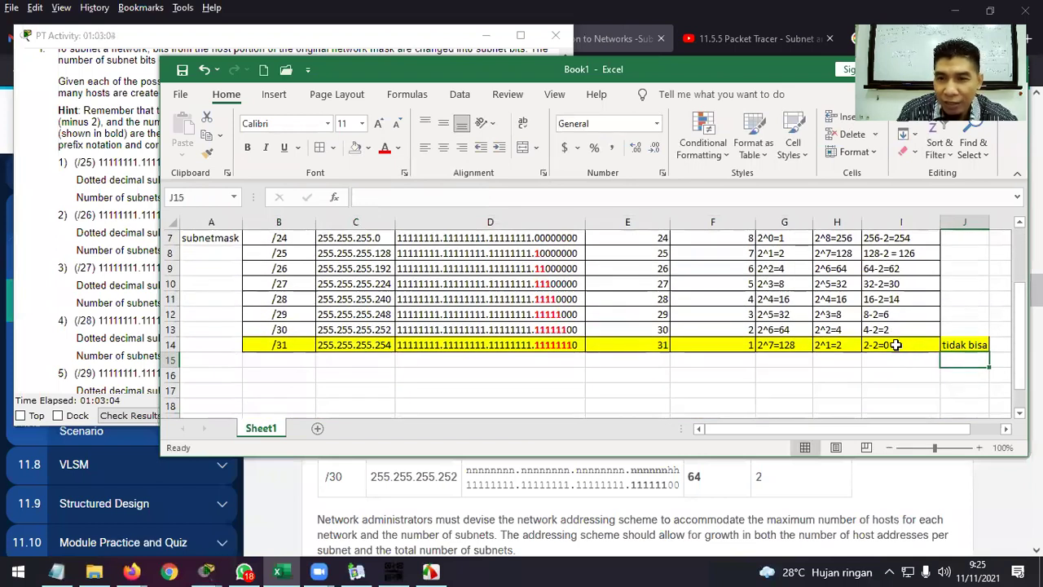
pyautogui.scroll(1, 895, 345)
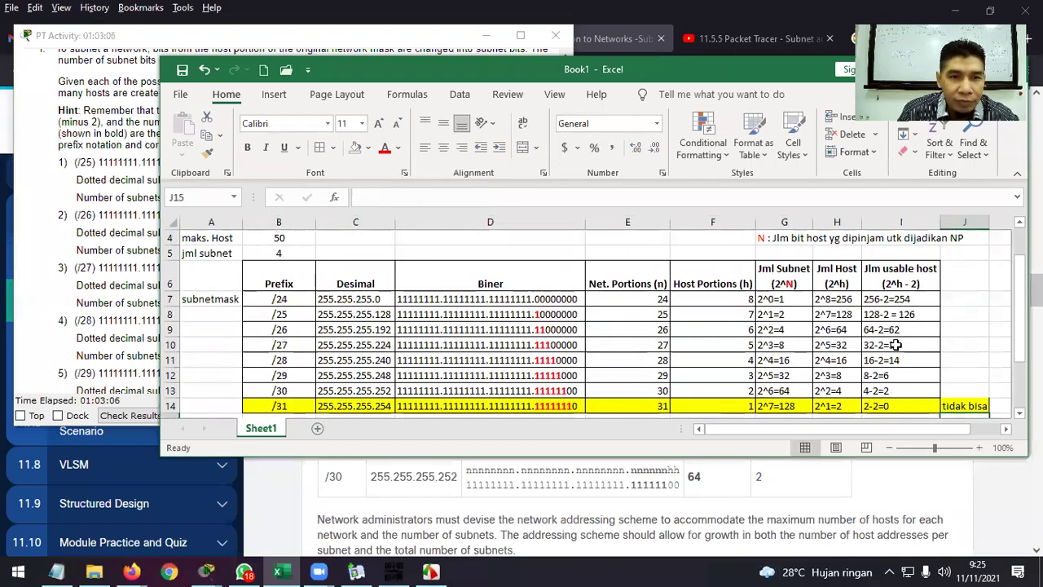
pyautogui.scroll(-1, 895, 345)
pyautogui.scroll(1, 893, 346)
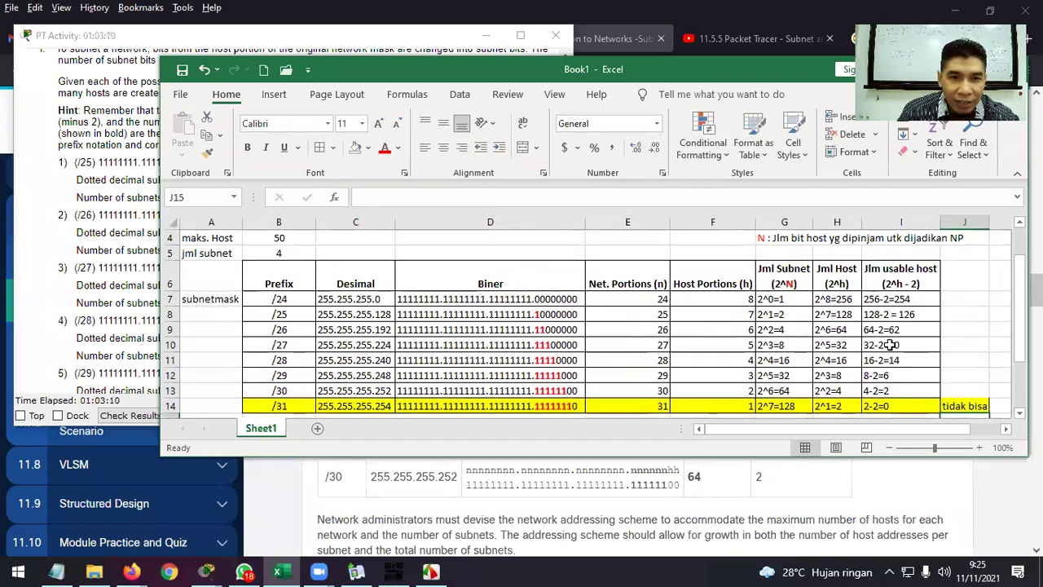
pyautogui.scroll(1, 891, 345)
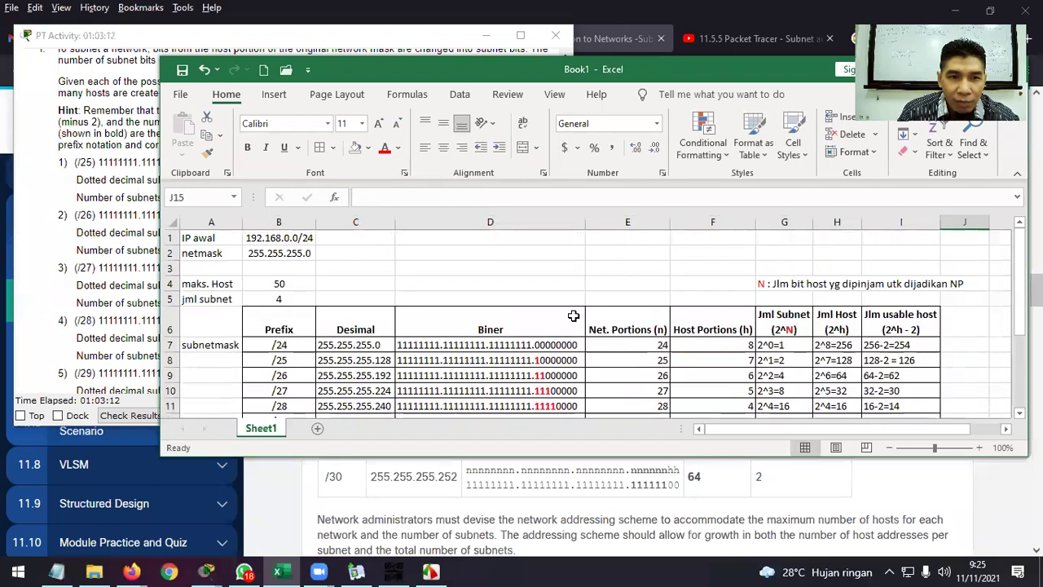
# Check the 50-host and 4-subnet requirements against the /26 row, then select that row.
pyautogui.click(277, 283)
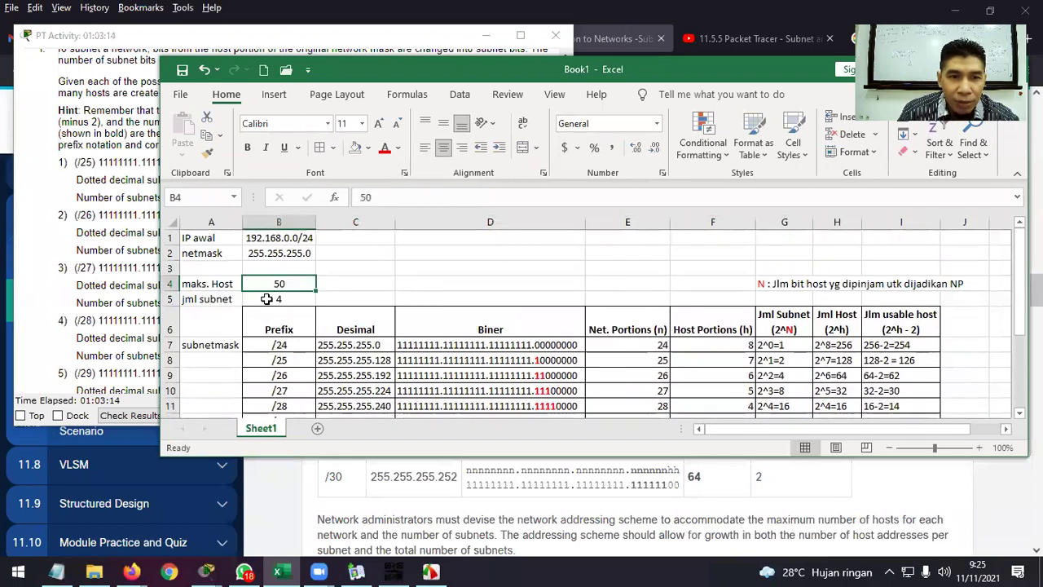
pyautogui.click(274, 298)
pyautogui.scroll(-2, 537, 306)
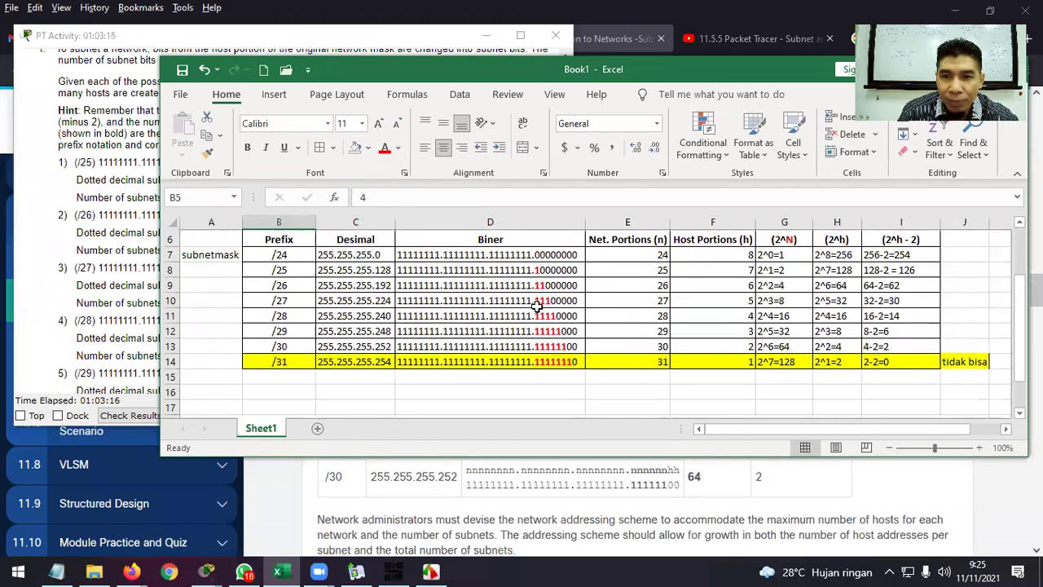
pyautogui.scroll(1, 537, 306)
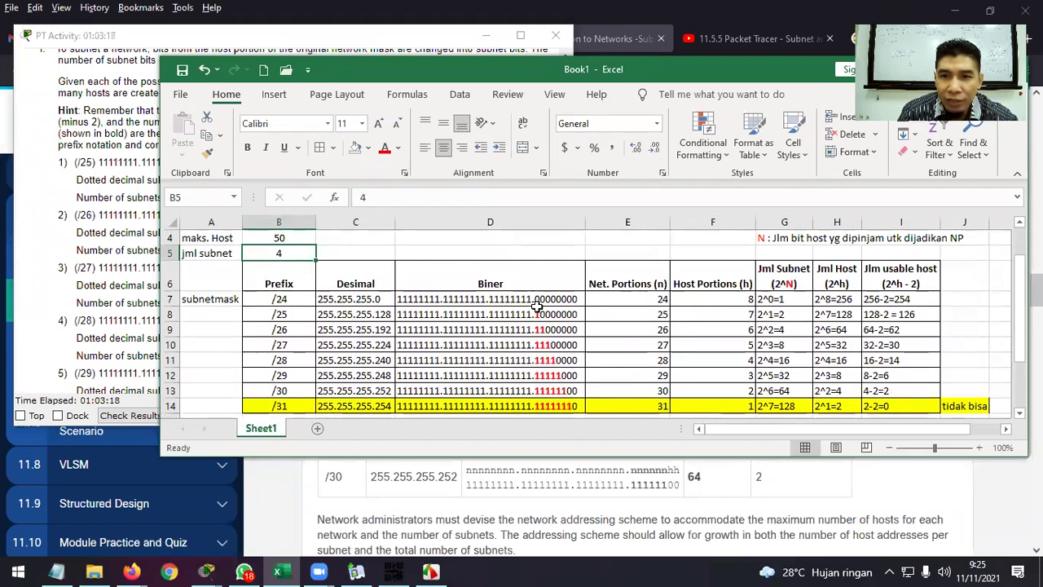
pyautogui.click(782, 330)
pyautogui.moveTo(293, 330); pyautogui.dragTo(883, 329)
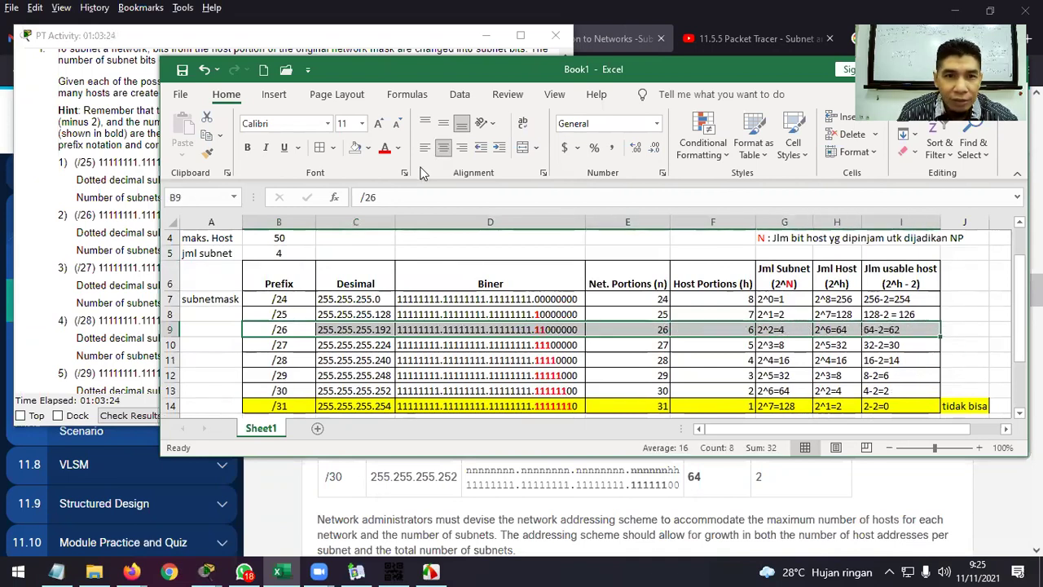
# Fill the /26 row green and verify its 2^2=4 subnets and 2^6=64 hosts.
pyautogui.click(399, 153)
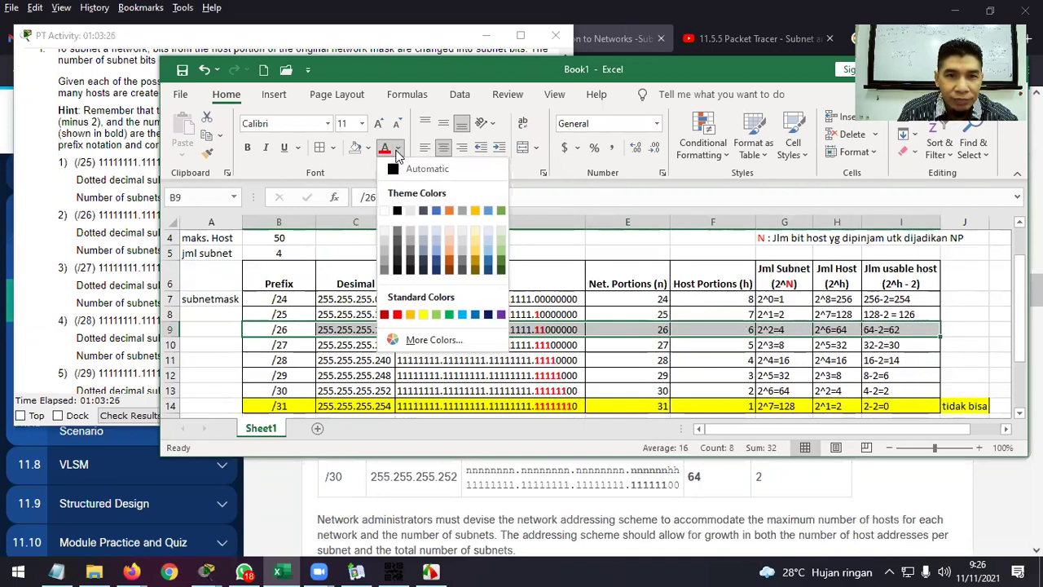
pyautogui.click(399, 153)
pyautogui.click(369, 147)
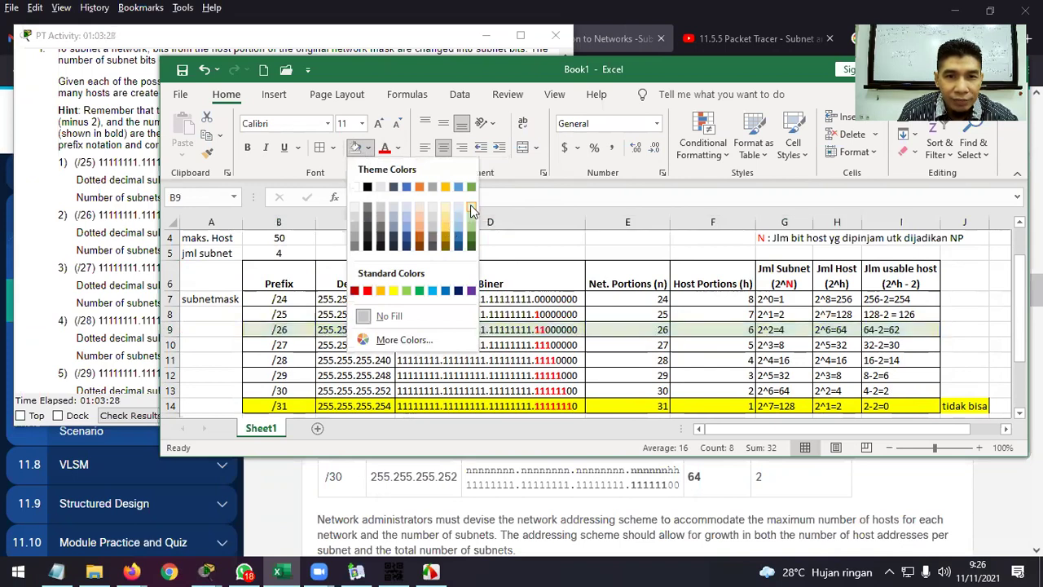
pyautogui.click(471, 234)
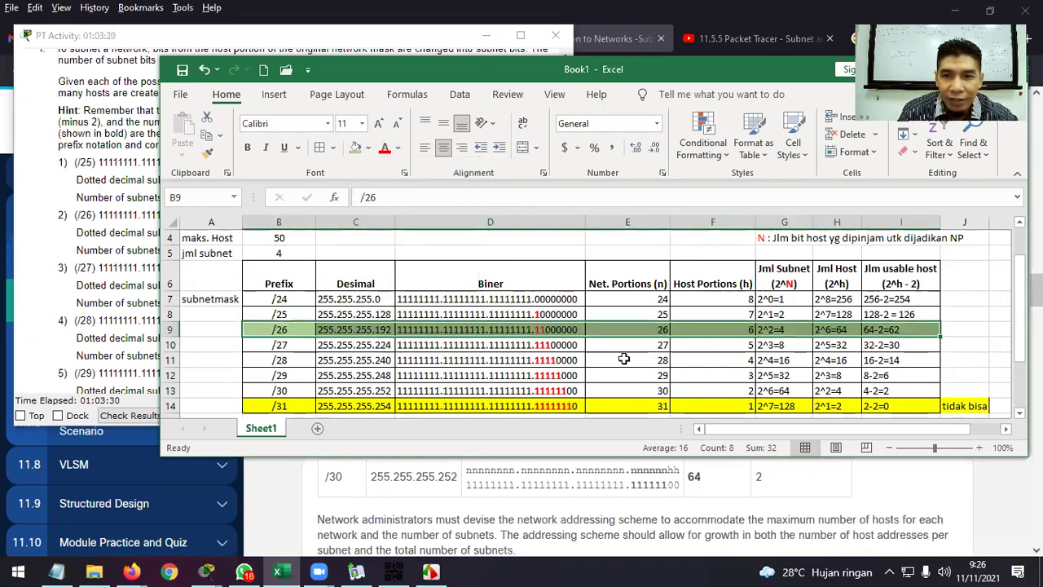
pyautogui.click(806, 330)
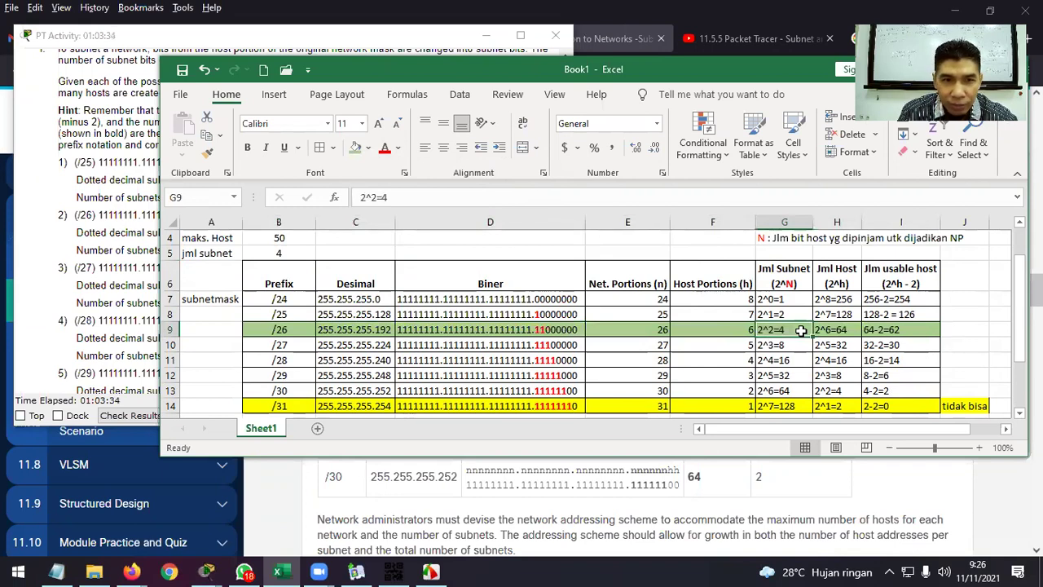
pyautogui.click(851, 330)
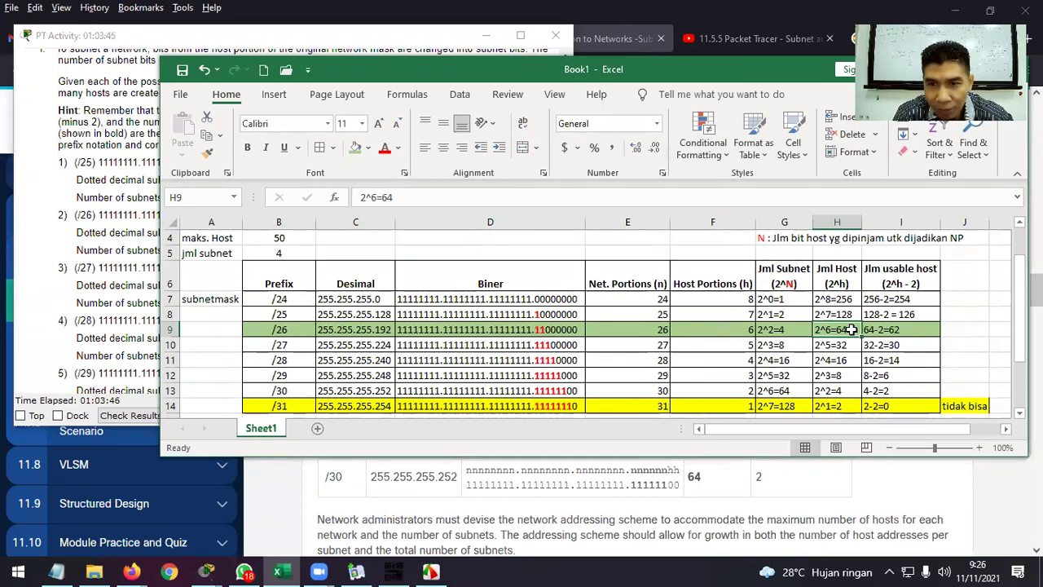
pyautogui.click(791, 318)
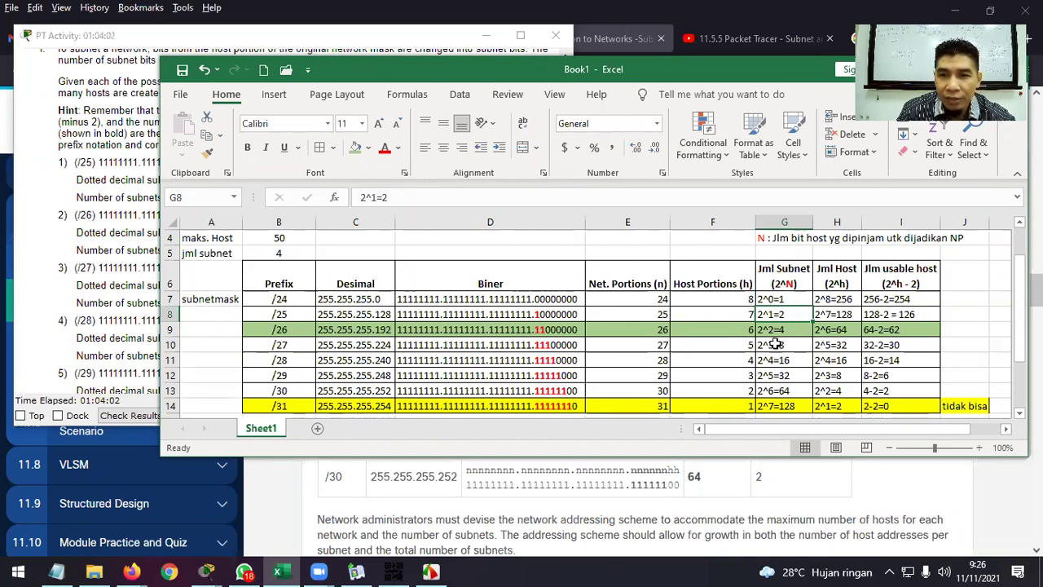
pyautogui.click(803, 347)
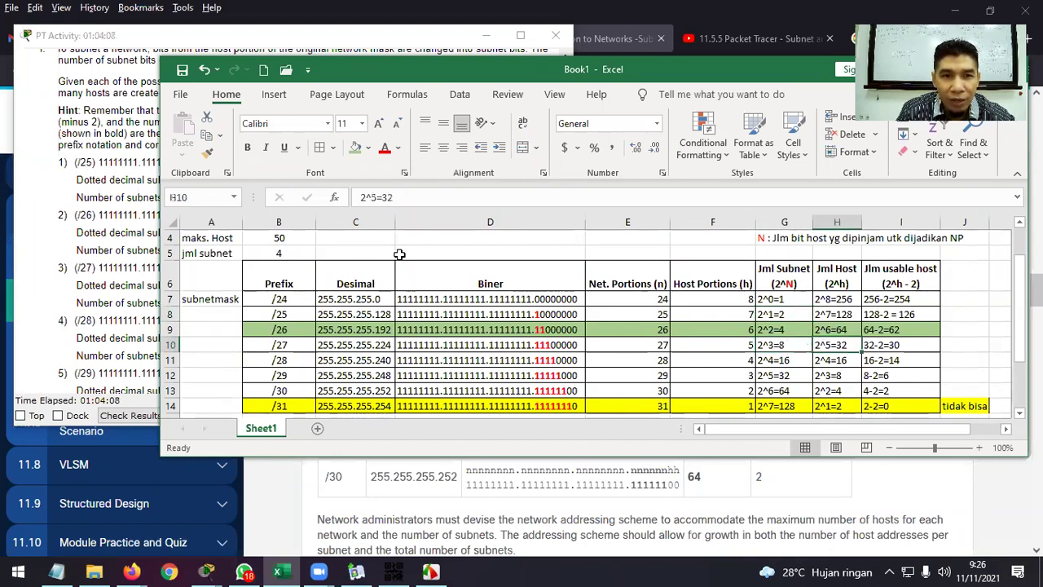
pyautogui.click(302, 240)
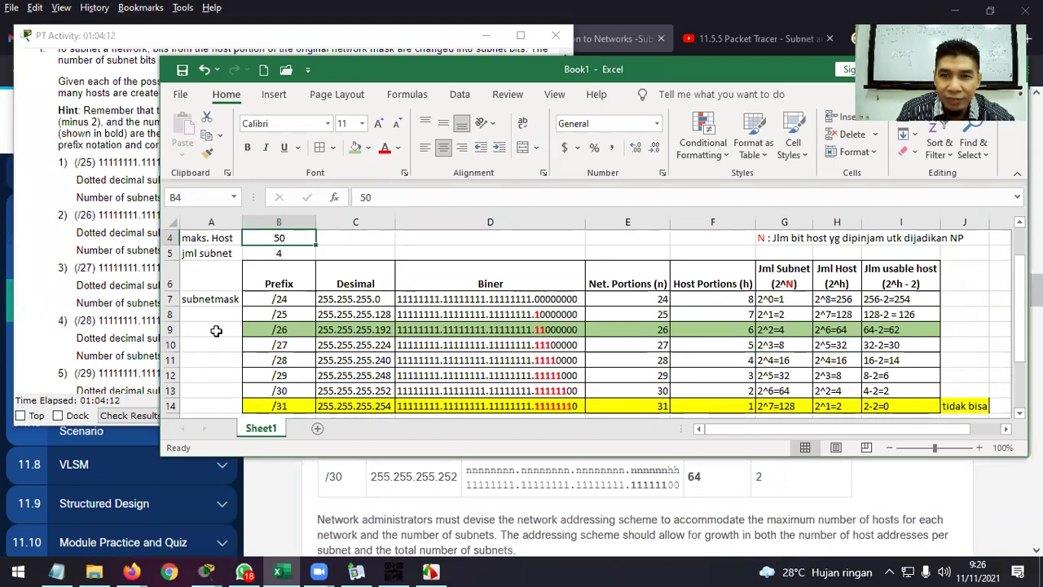
# Write 'memenuhi' in J9 beside the /26 row and autofit column J.
pyautogui.click(972, 325)
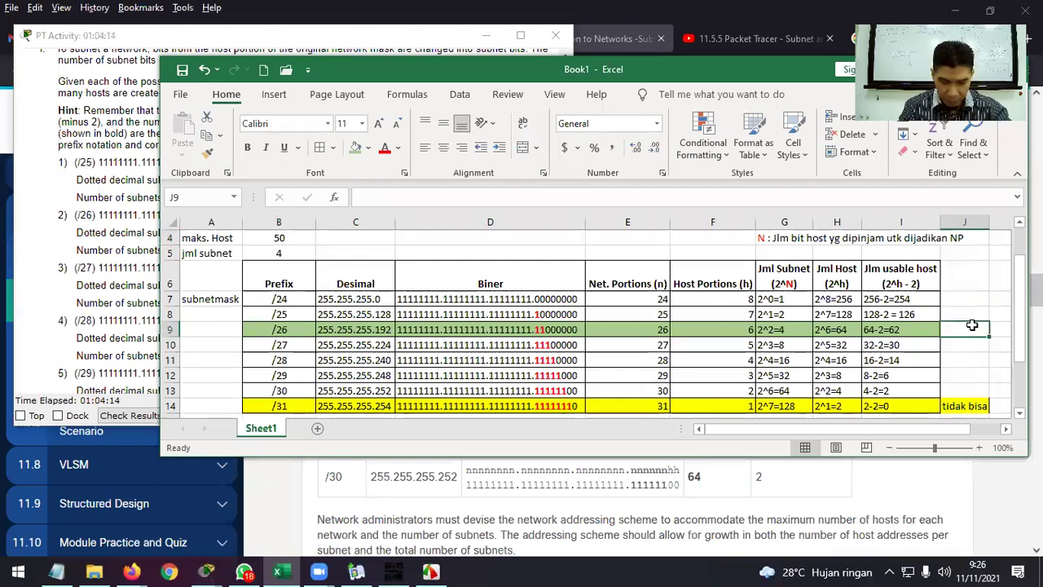
pyautogui.write('memen')
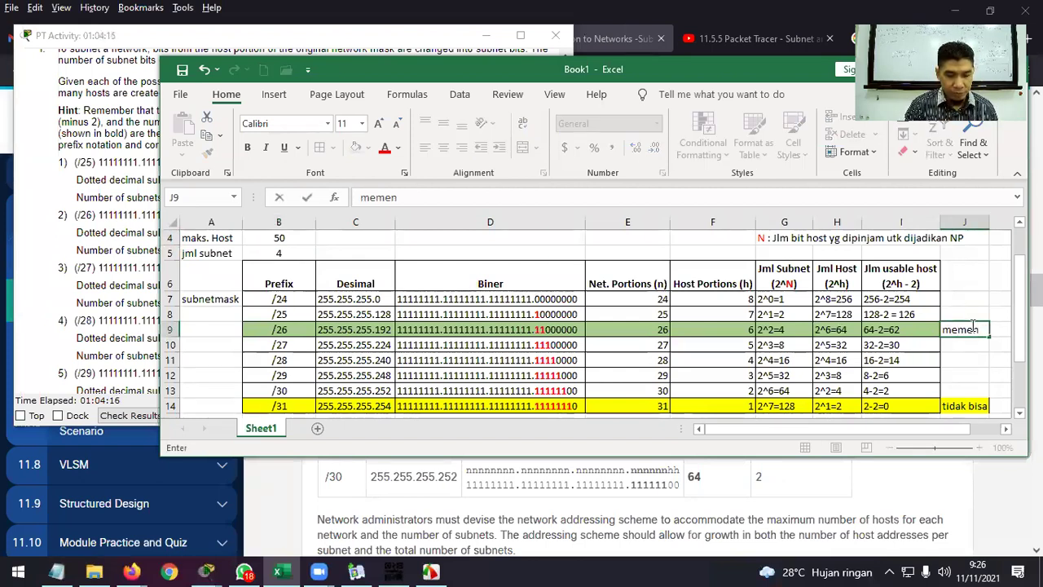
pyautogui.write('uhi')
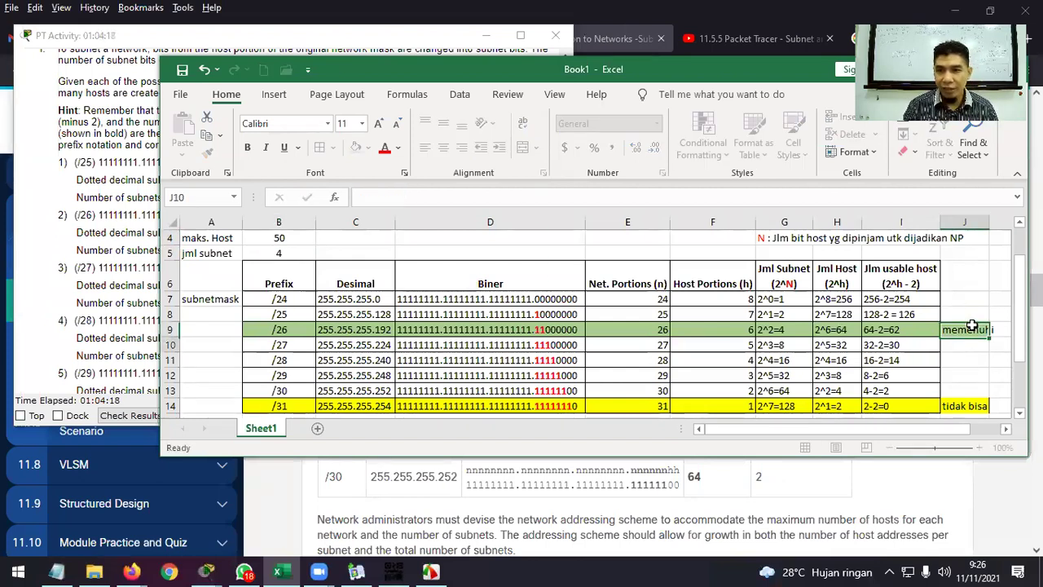
pyautogui.press('Return')
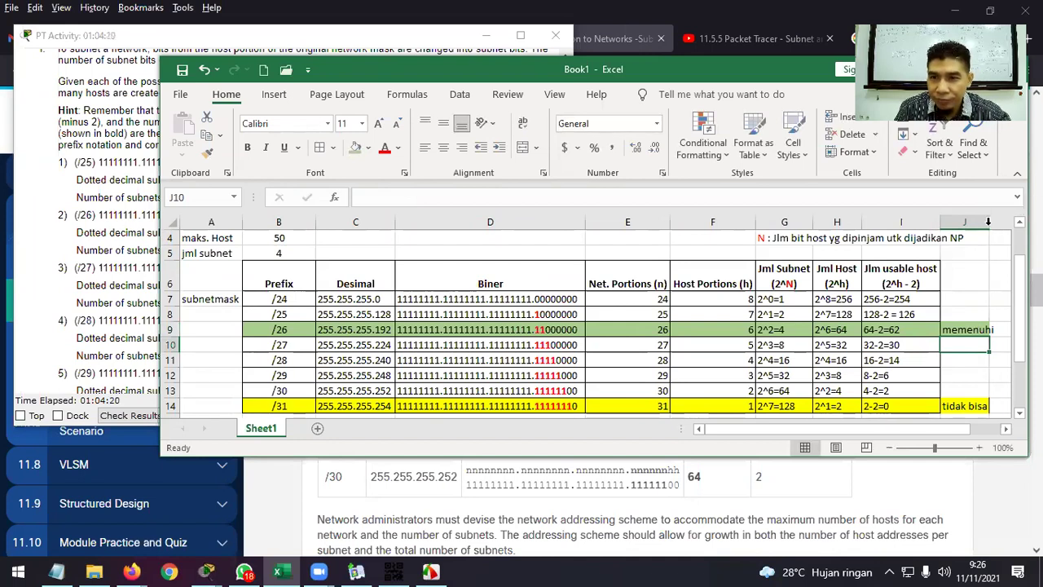
pyautogui.doubleClick(988, 220)
pyautogui.scroll(-1, 837, 329)
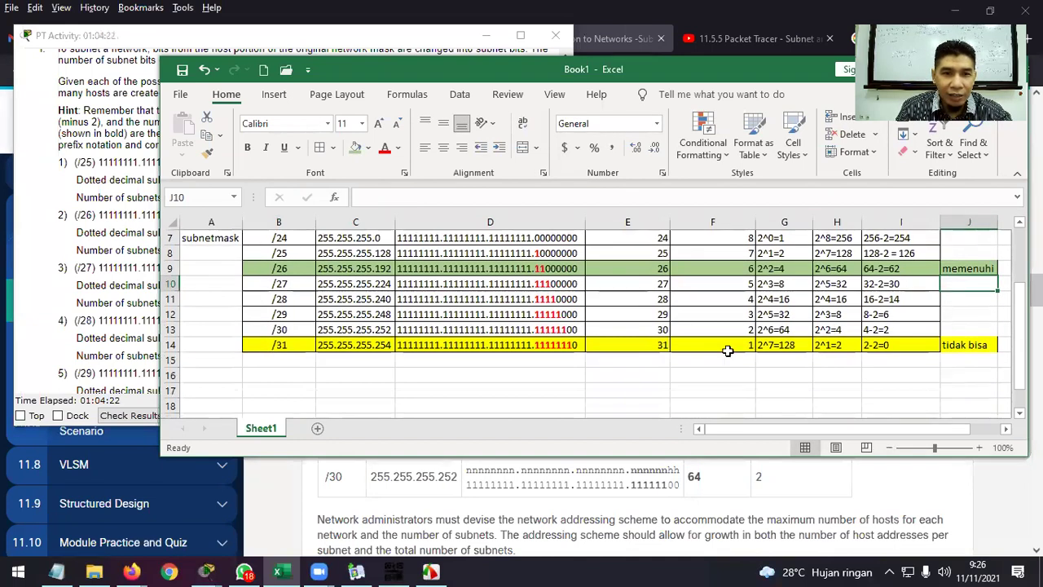
pyautogui.click(214, 378)
# Enter the note 'subnet baru menggunakan subnetmask /26 atau 255.255.255.192' in A16.
pyautogui.click(214, 392)
pyautogui.click(217, 375)
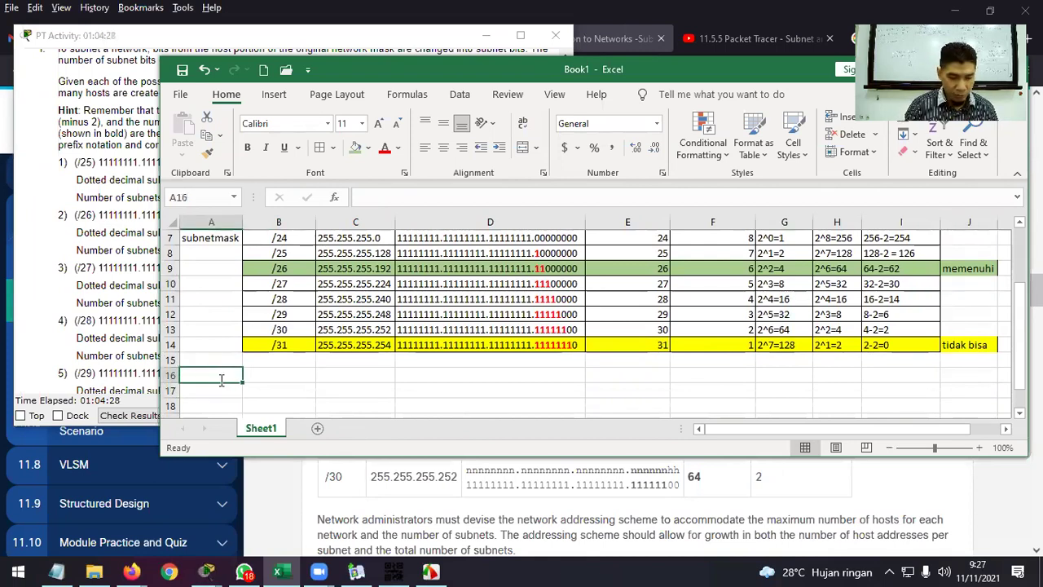
pyautogui.write('subnet baru menggunakan')
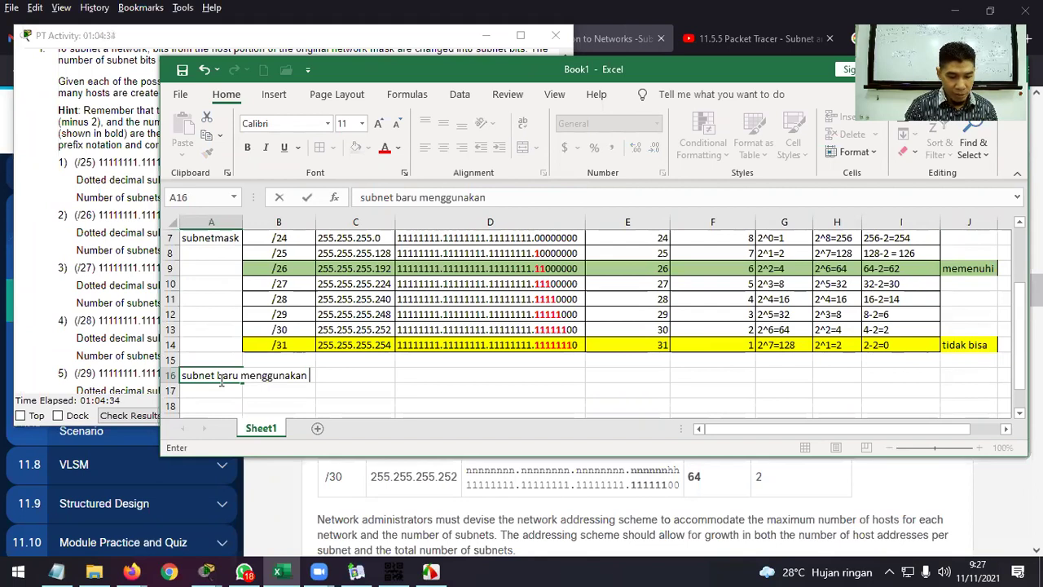
pyautogui.write(' subnet')
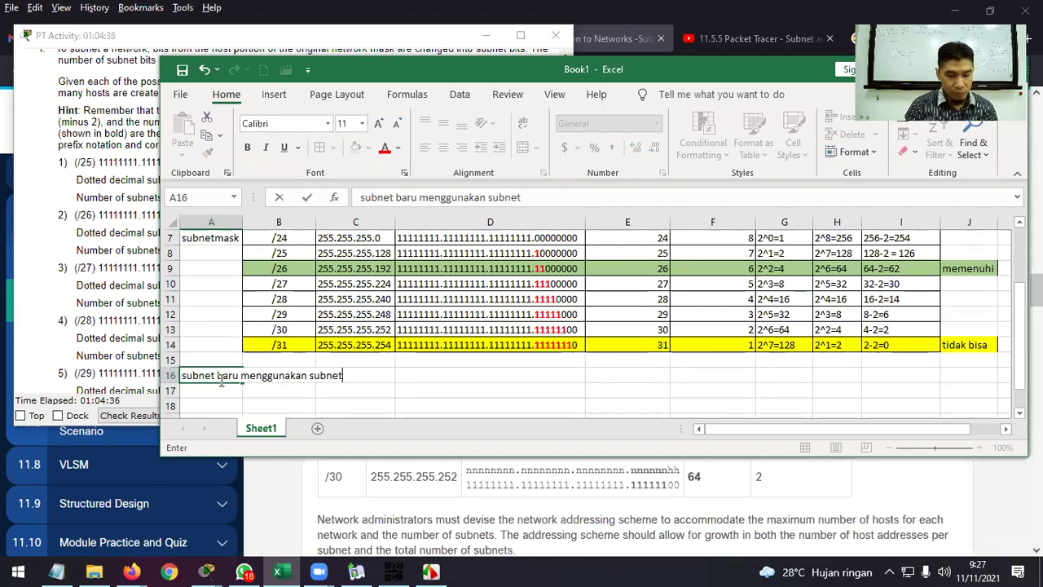
pyautogui.write('mask')
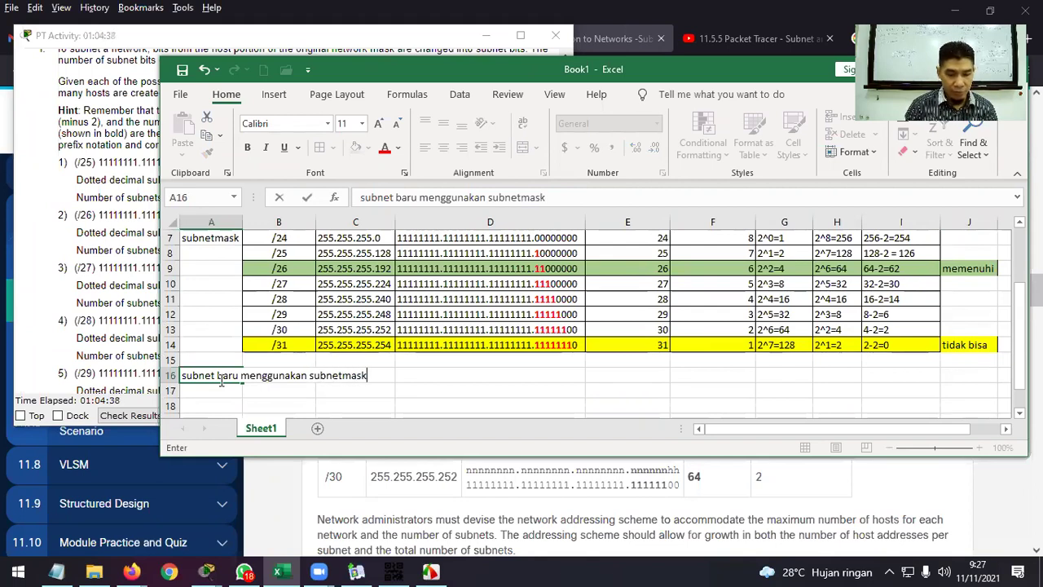
pyautogui.write(' /16')
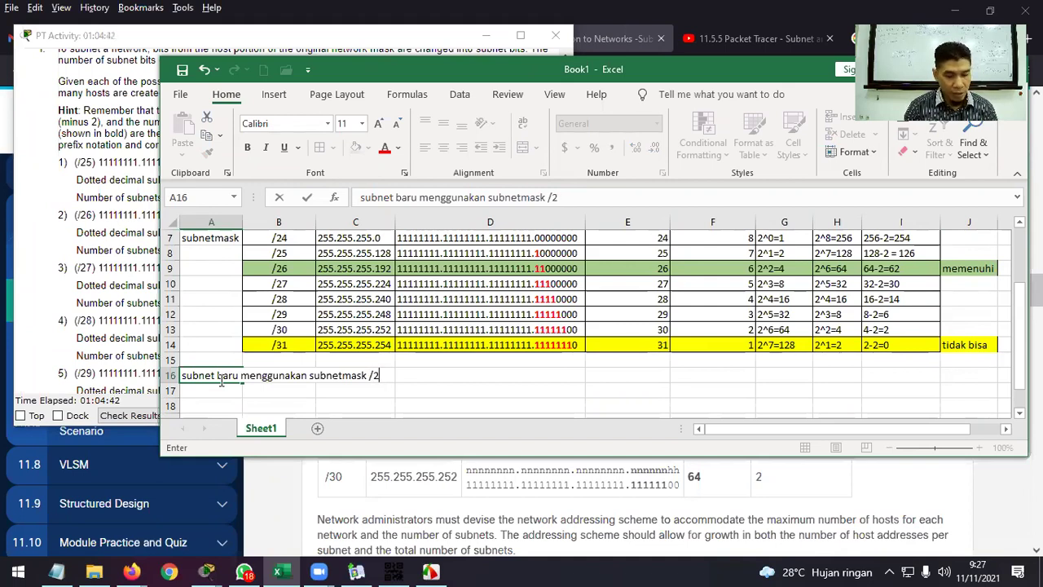
pyautogui.press('BackSpace')
pyautogui.write('6 a')
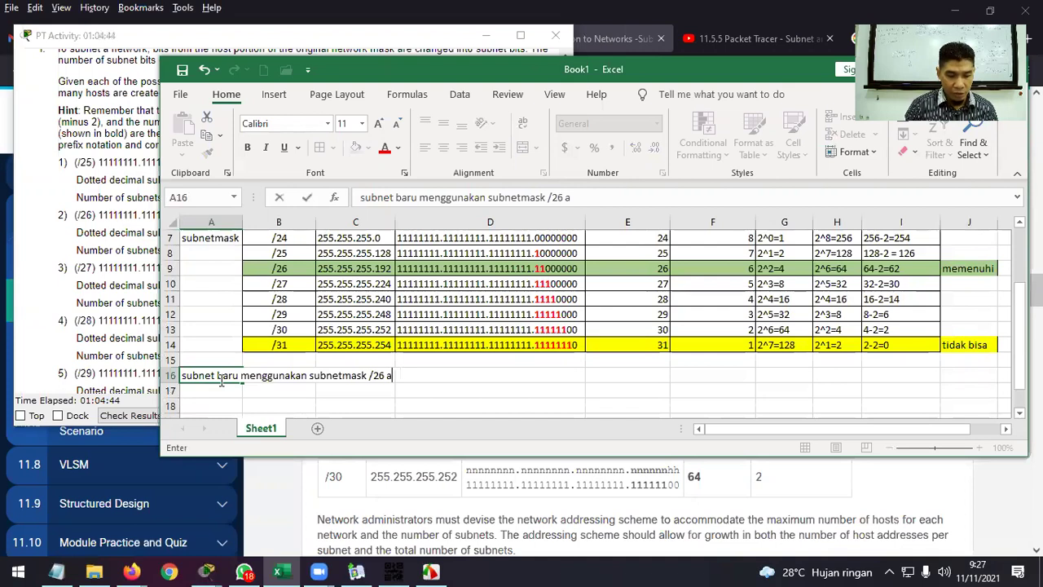
pyautogui.write('tau 2')
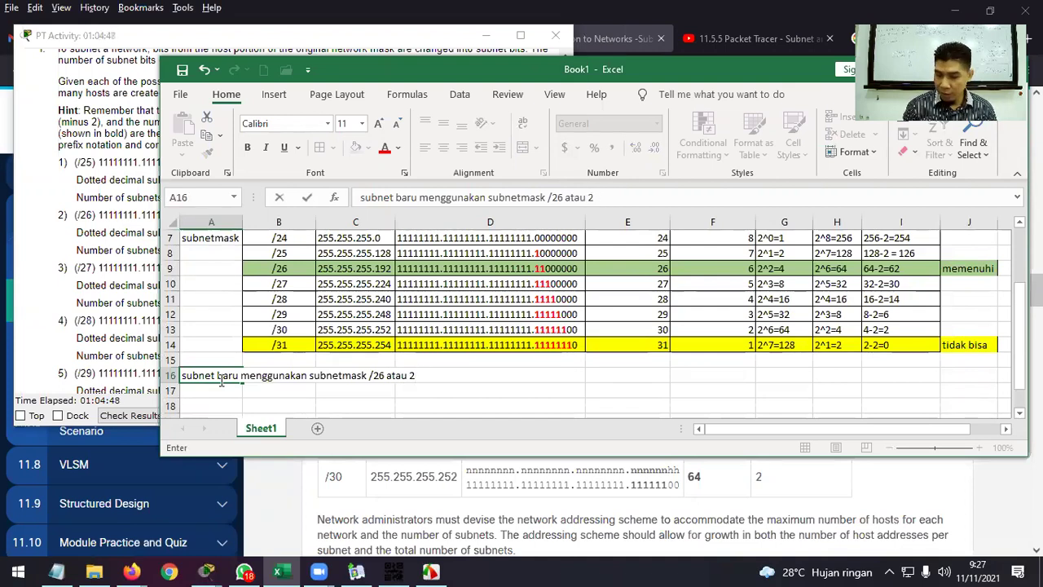
pyautogui.write('88.255.255.')
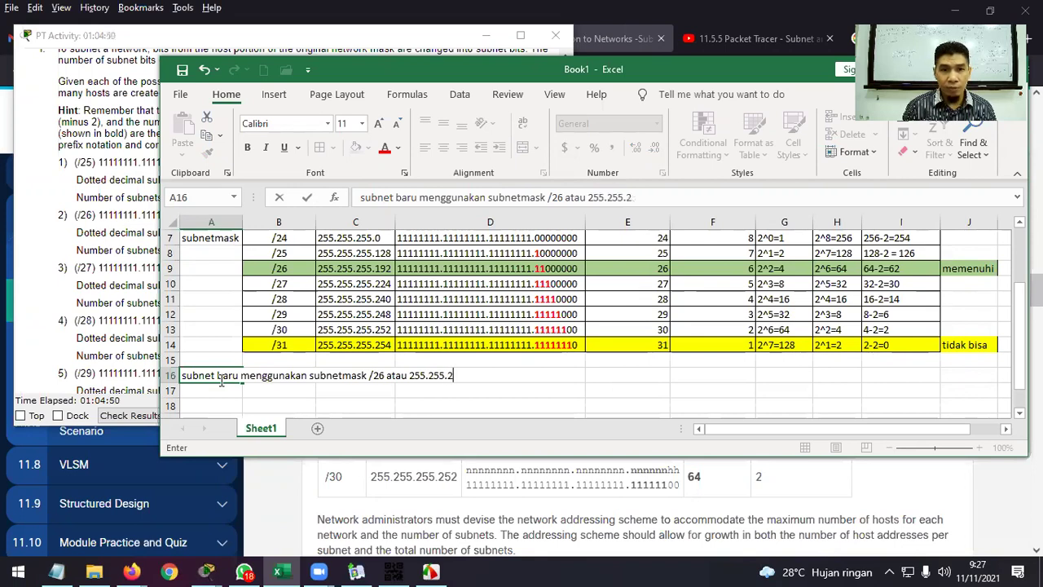
pyautogui.write('192')
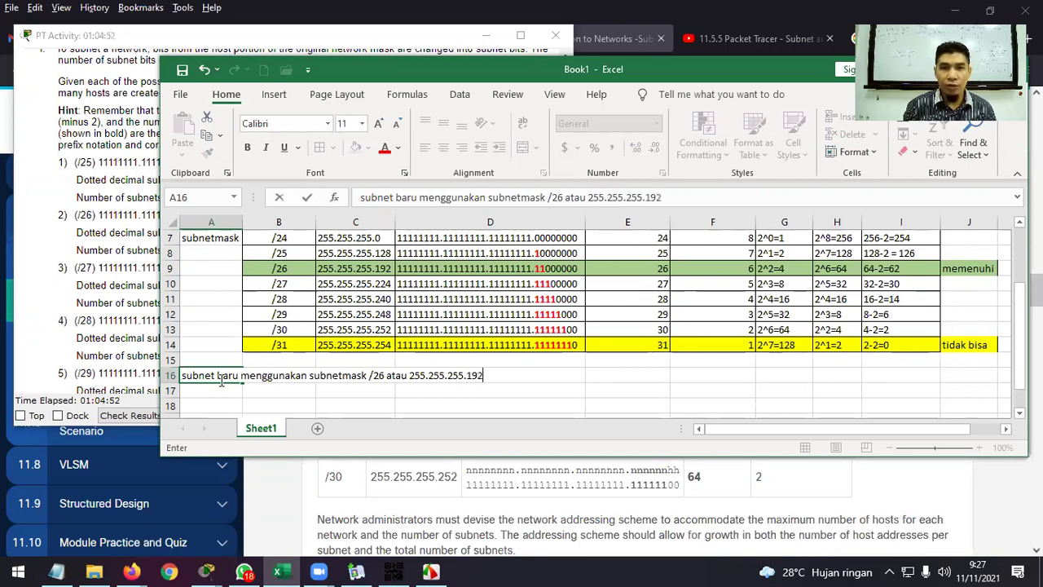
pyautogui.press('Return')
pyautogui.scroll(-1, 306, 354)
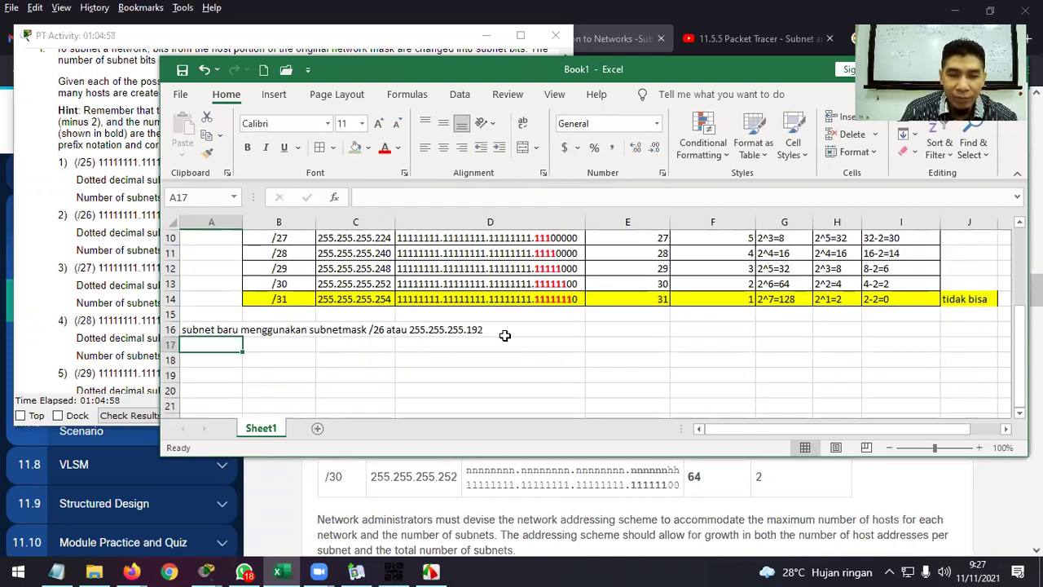
pyautogui.scroll(3, 447, 375)
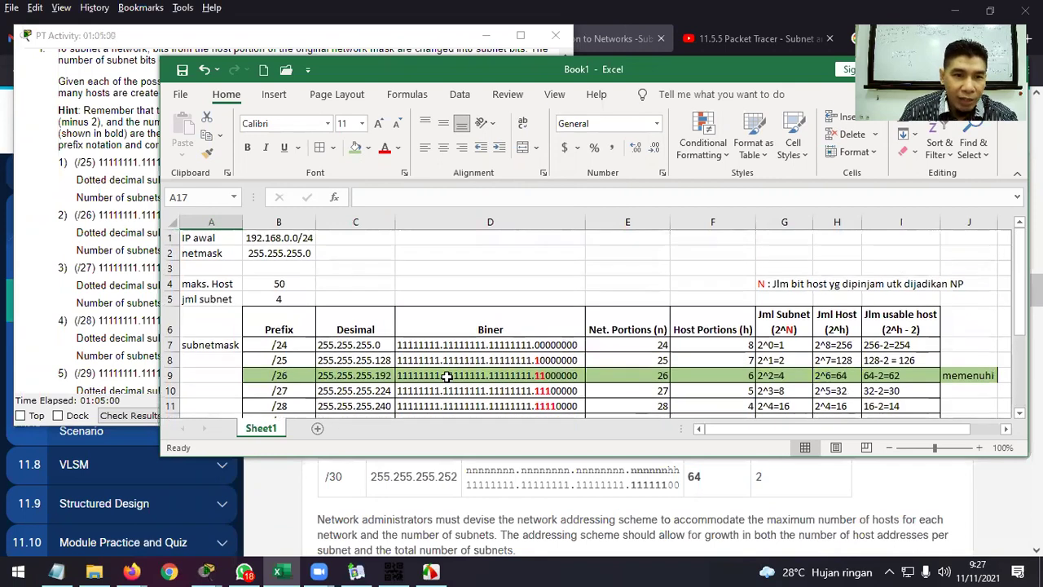
pyautogui.scroll(-2, 345, 328)
pyautogui.scroll(2, 317, 319)
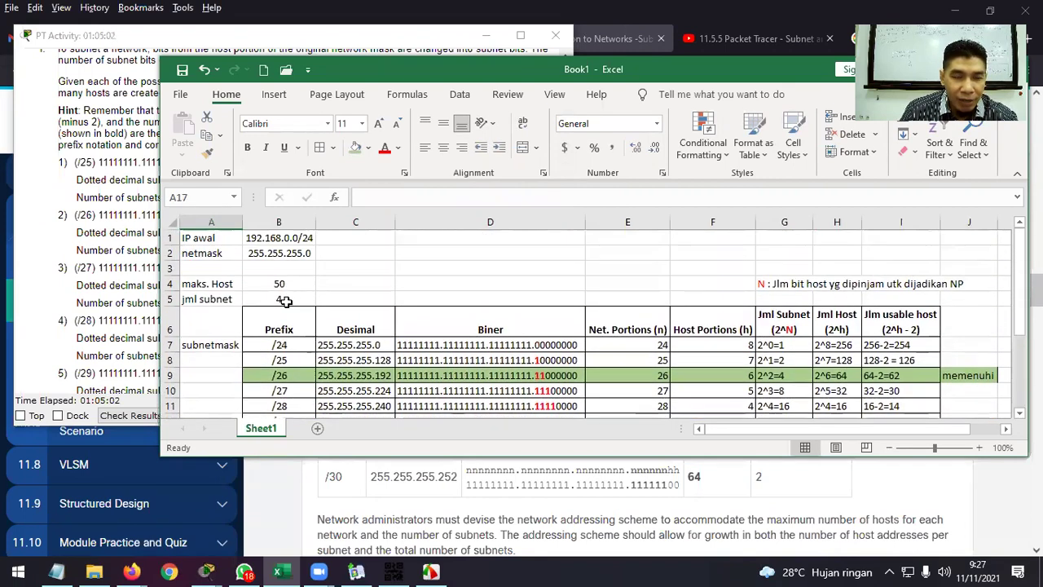
pyautogui.scroll(-3, 281, 299)
pyautogui.scroll(3, 293, 333)
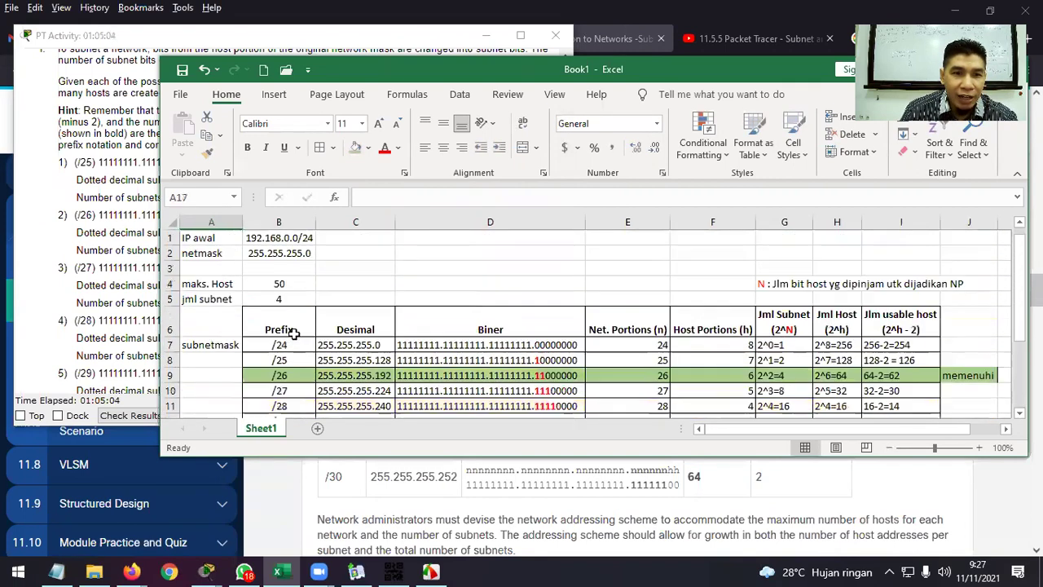
pyautogui.scroll(-3, 291, 343)
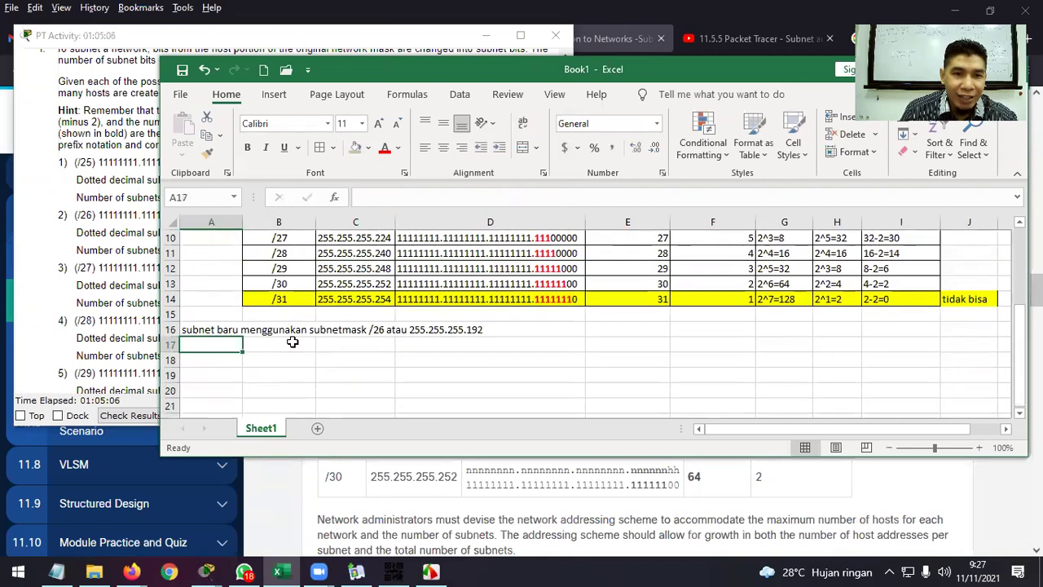
pyautogui.click(291, 359)
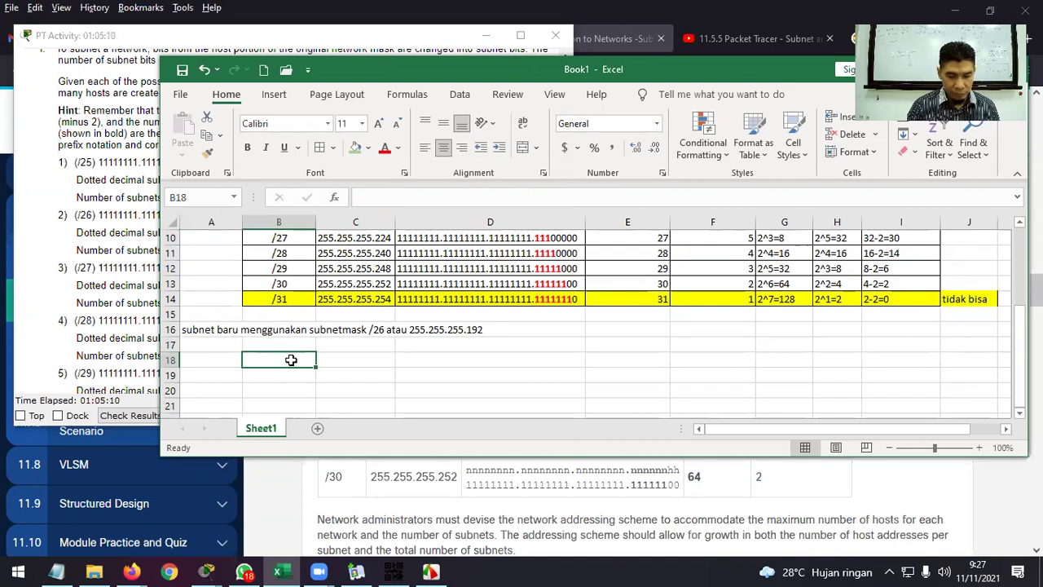
# Add the heading 'Subnet' in B18.
pyautogui.write('bun')
pyautogui.press('BackSpace')
pyautogui.press('BackSpace')
pyautogui.press('BackSpace')
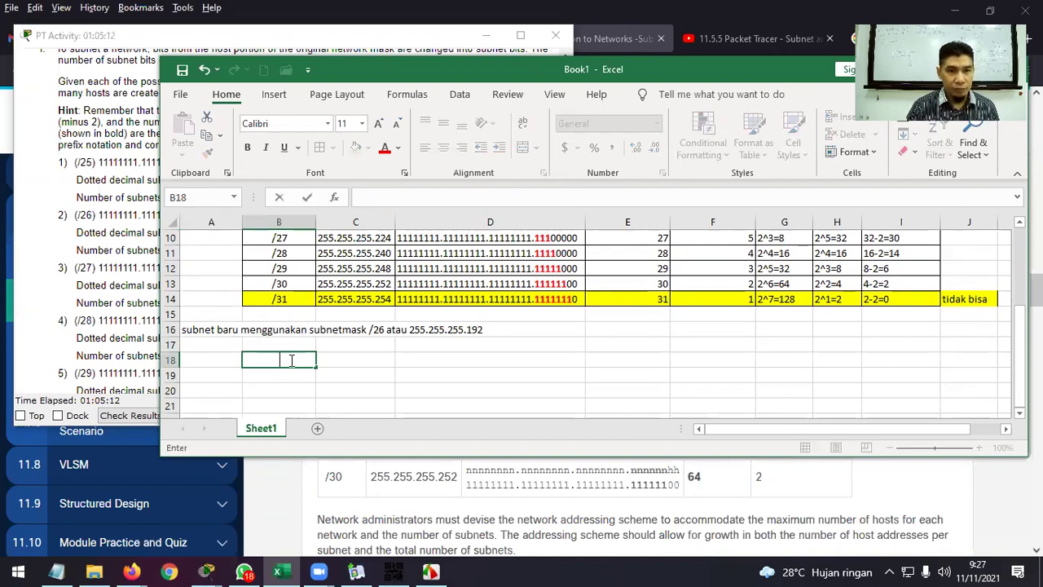
pyautogui.write('Subnet')
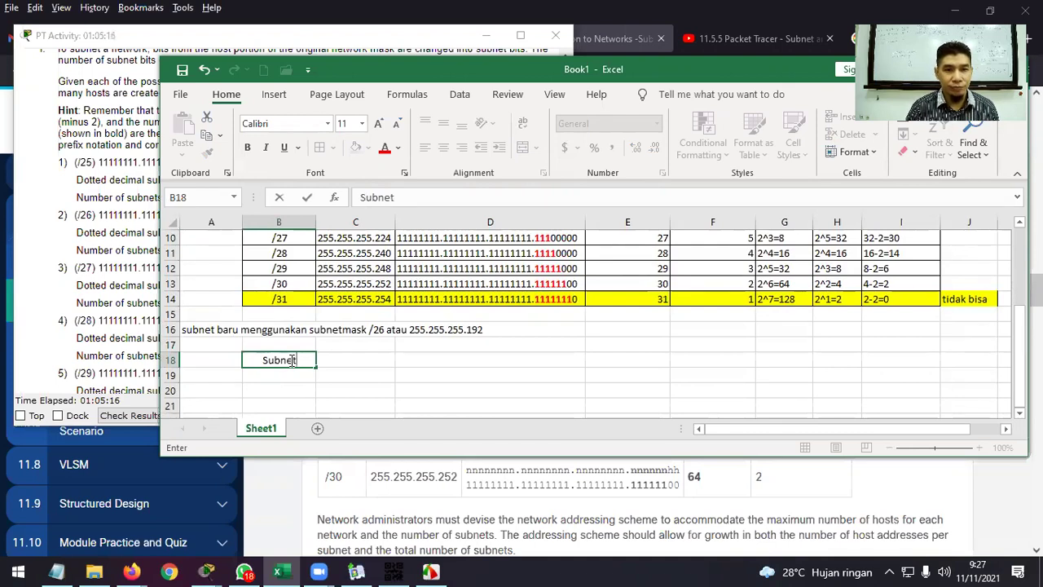
pyautogui.press('Tab')
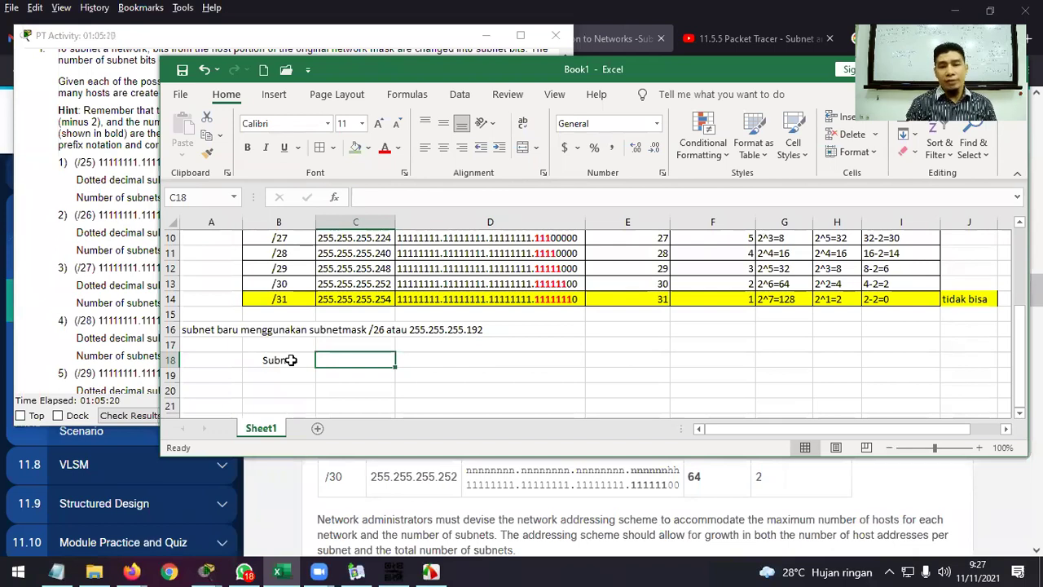
pyautogui.click(291, 359)
# List subnet numbers 1, 2, 3 and 4 in B19:B22.
pyautogui.press('Down')
pyautogui.write('1')
pyautogui.press('Return')
pyautogui.write('2')
pyautogui.press('Return')
pyautogui.write('3')
pyautogui.press('Return')
pyautogui.write('4')
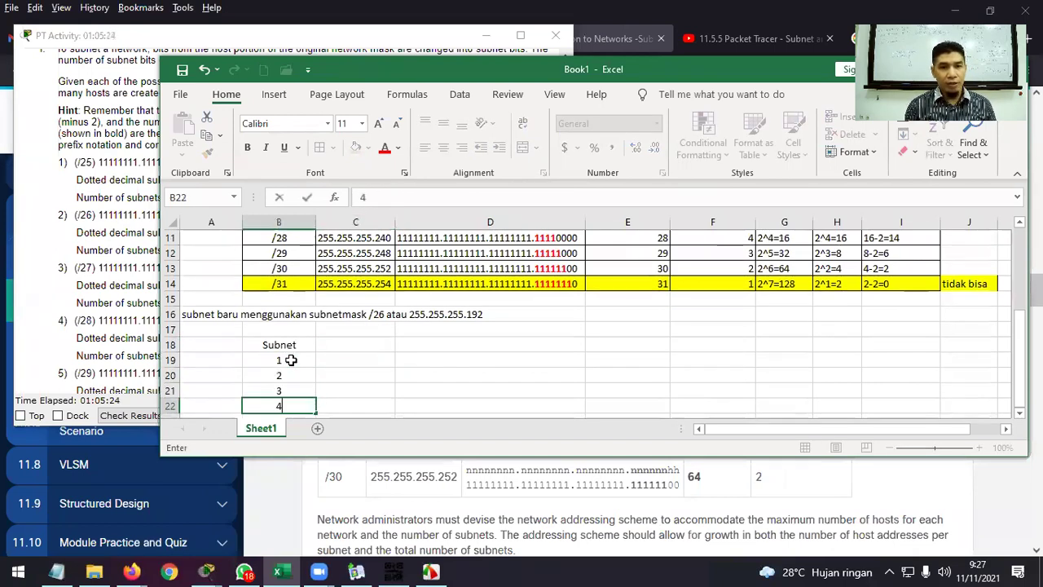
pyautogui.press('Return')
pyautogui.press('Up')
pyautogui.press('Up')
pyautogui.press('Up')
pyautogui.press('Up')
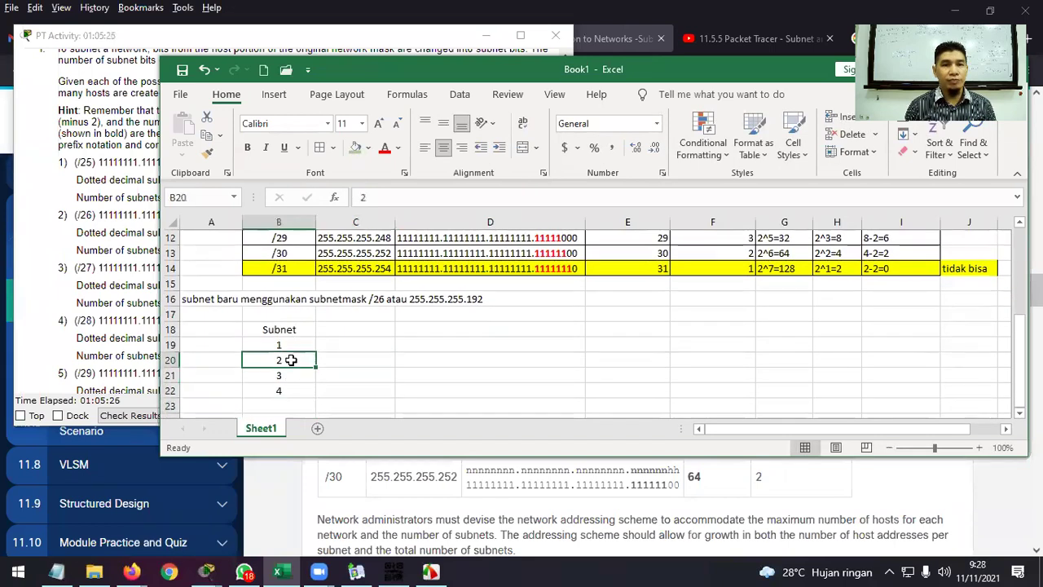
pyautogui.press('Right')
pyautogui.press('Up')
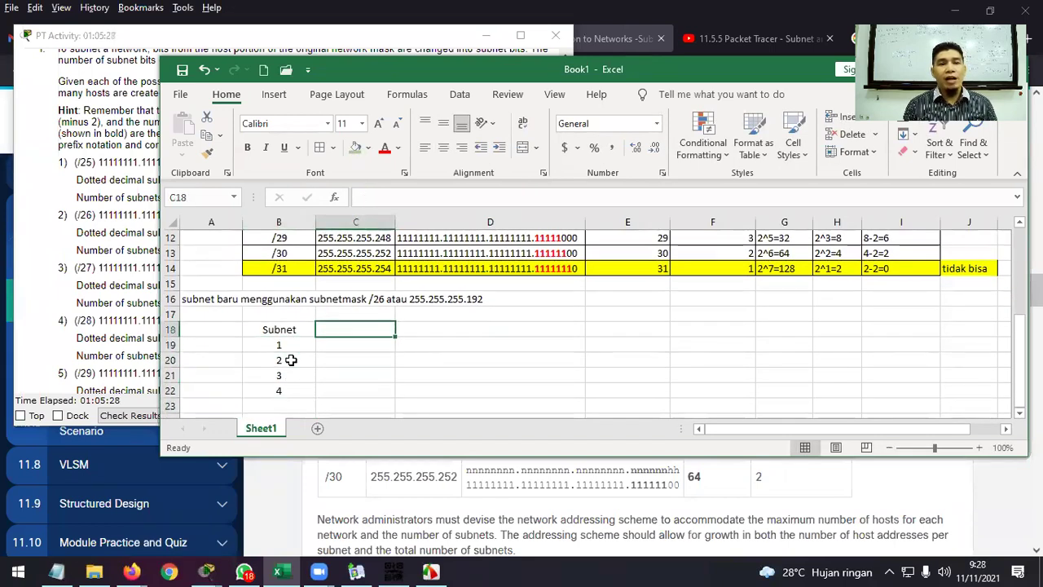
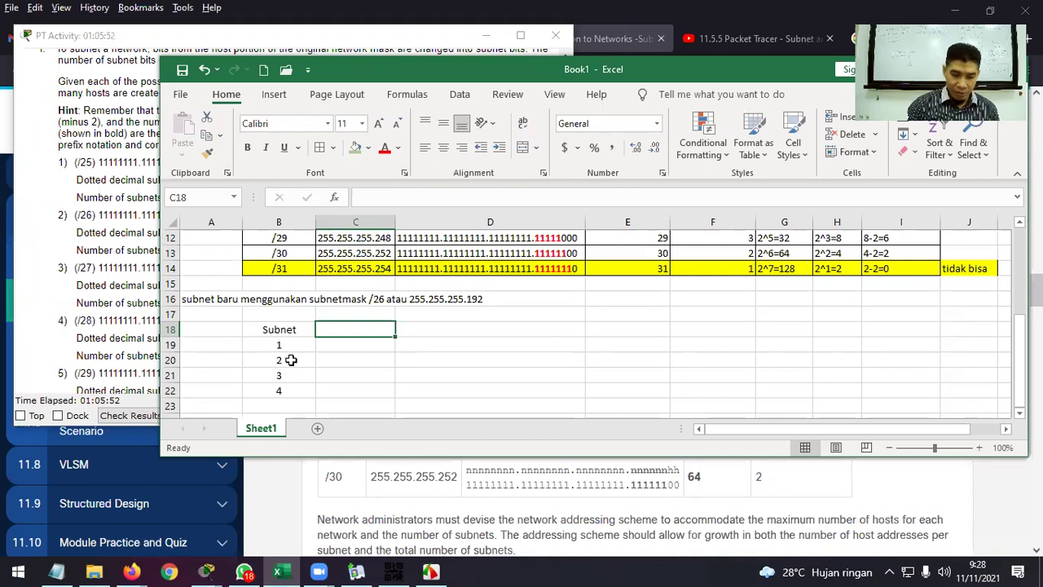
# Add the headers 'IP Network' and 'First usable host IP' in C18 and D18.
pyautogui.write('IP Netwa')
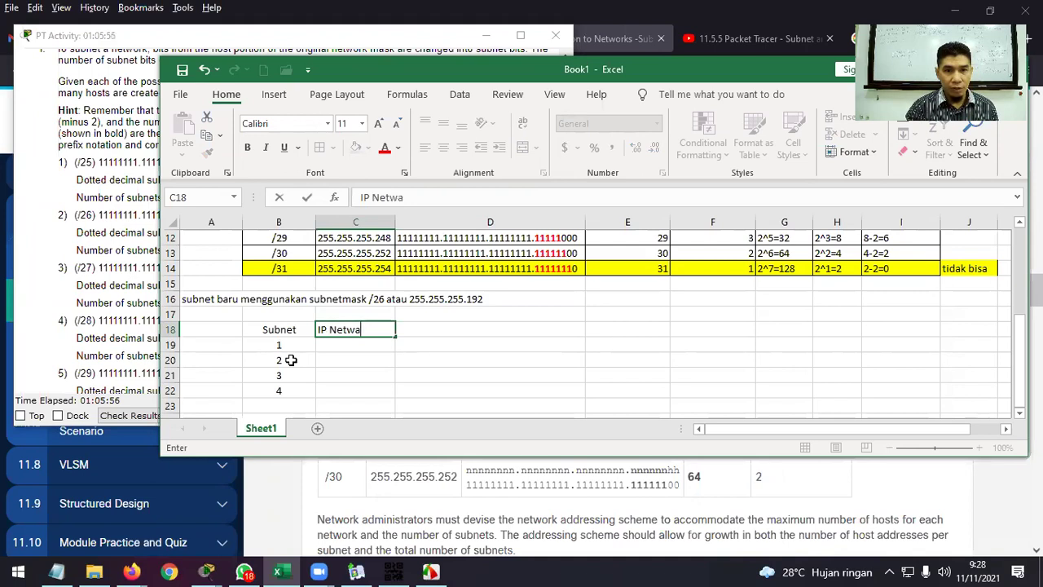
pyautogui.press('BackSpace')
pyautogui.write('ork')
pyautogui.press('Tab')
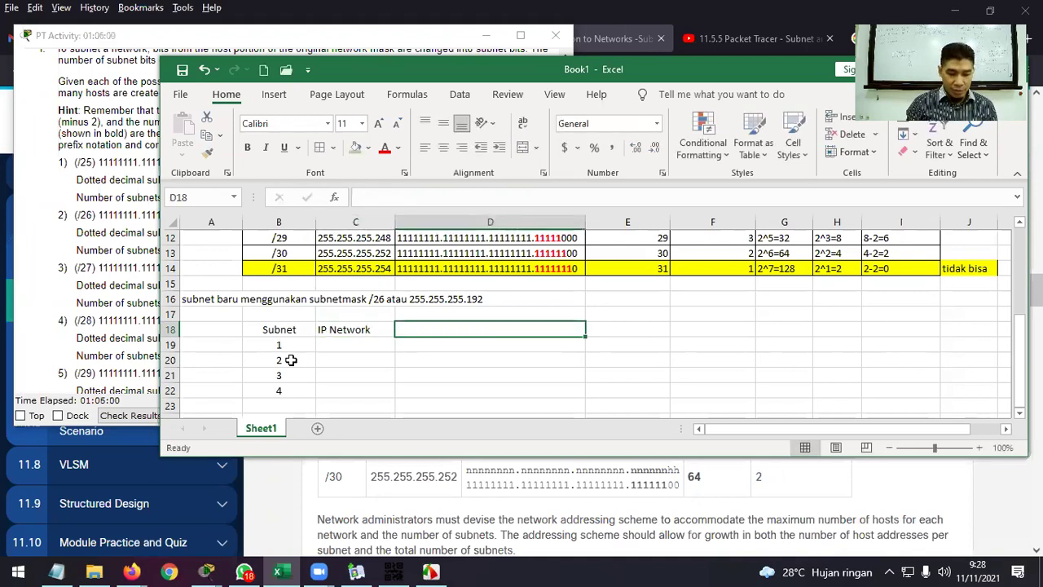
pyautogui.write('First usabl')
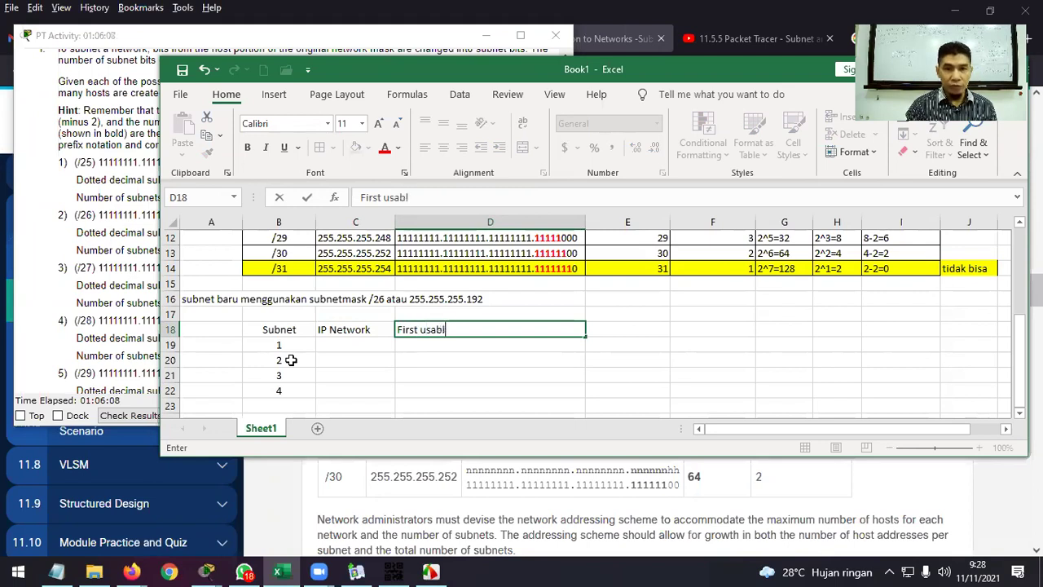
pyautogui.write('e hos')
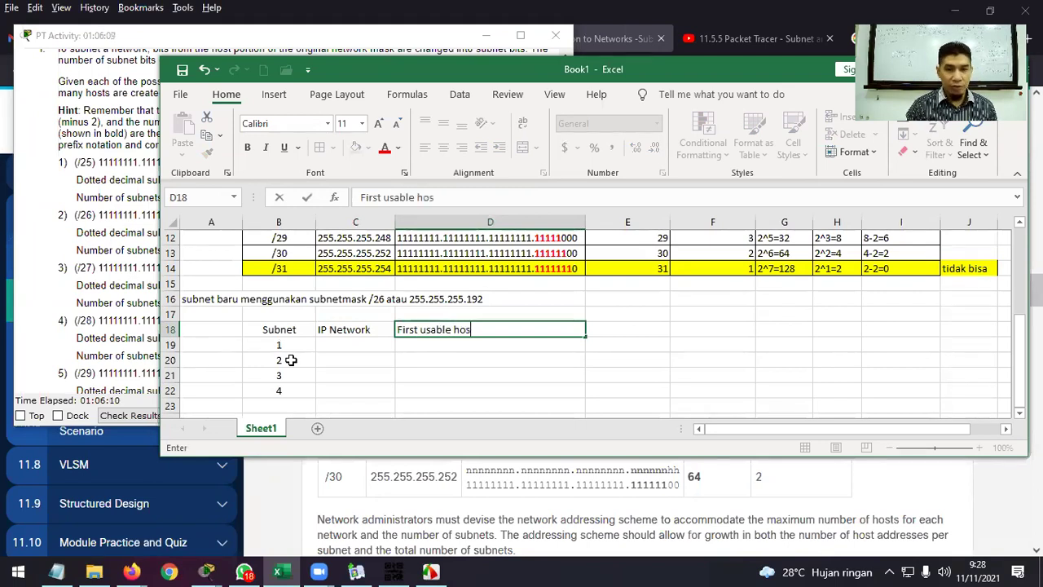
pyautogui.write('t IP')
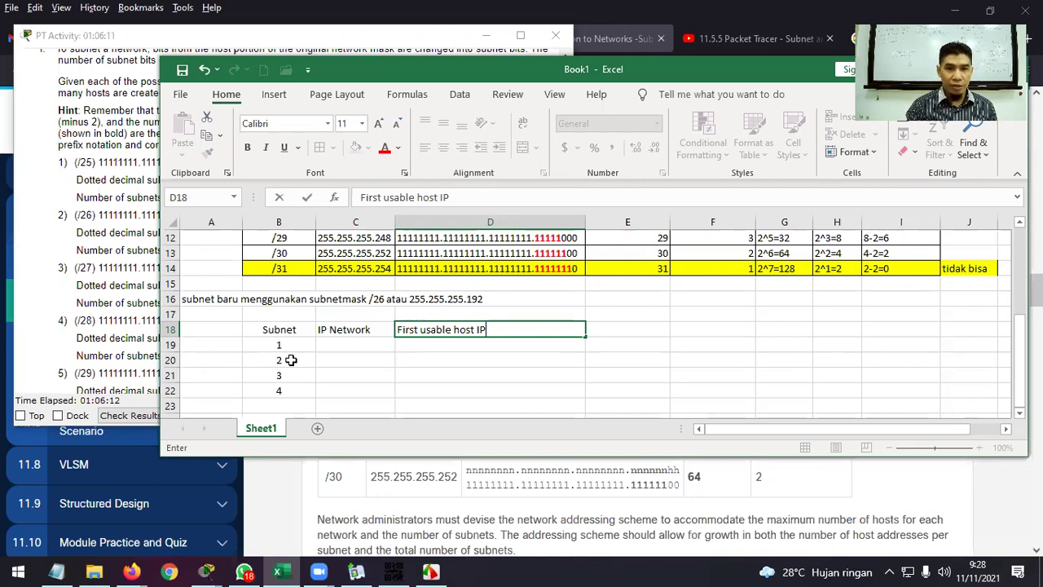
pyautogui.press('Tab')
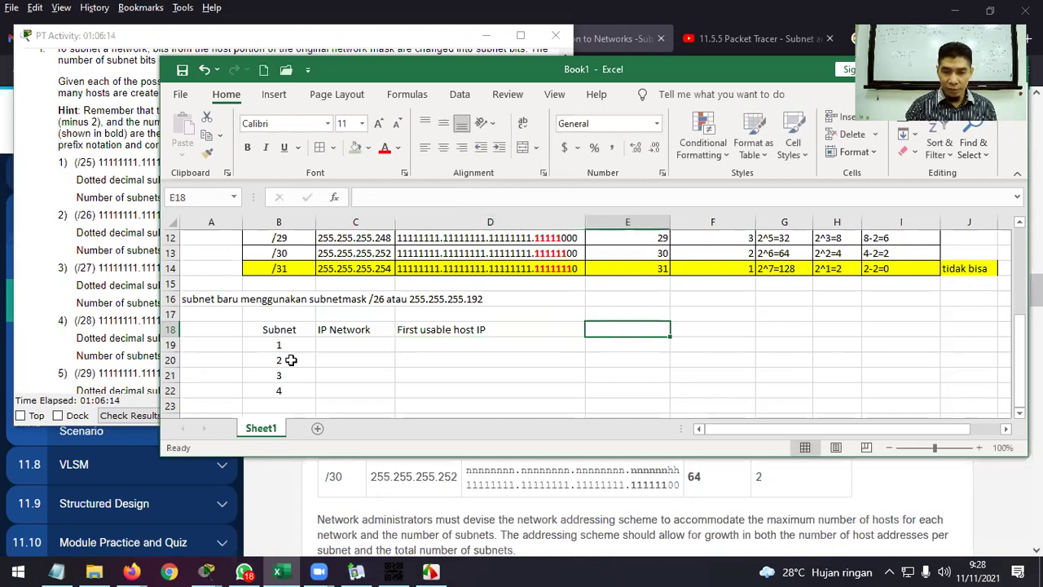
# Add 'Last usable host IP' and 'Broadcast IP' headers, then autofit column E.
pyautogui.write('Last usable')
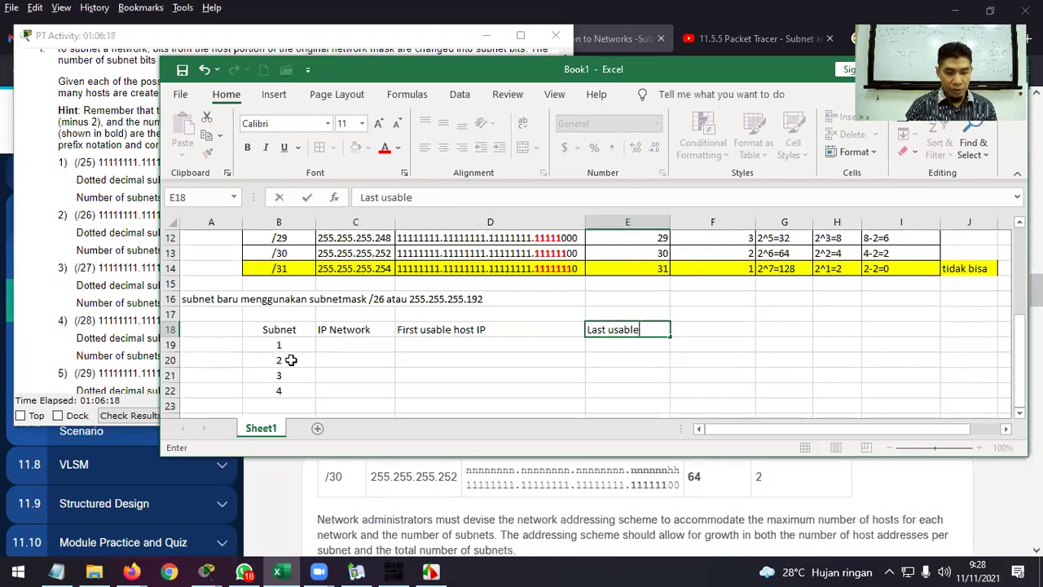
pyautogui.write(' host IP')
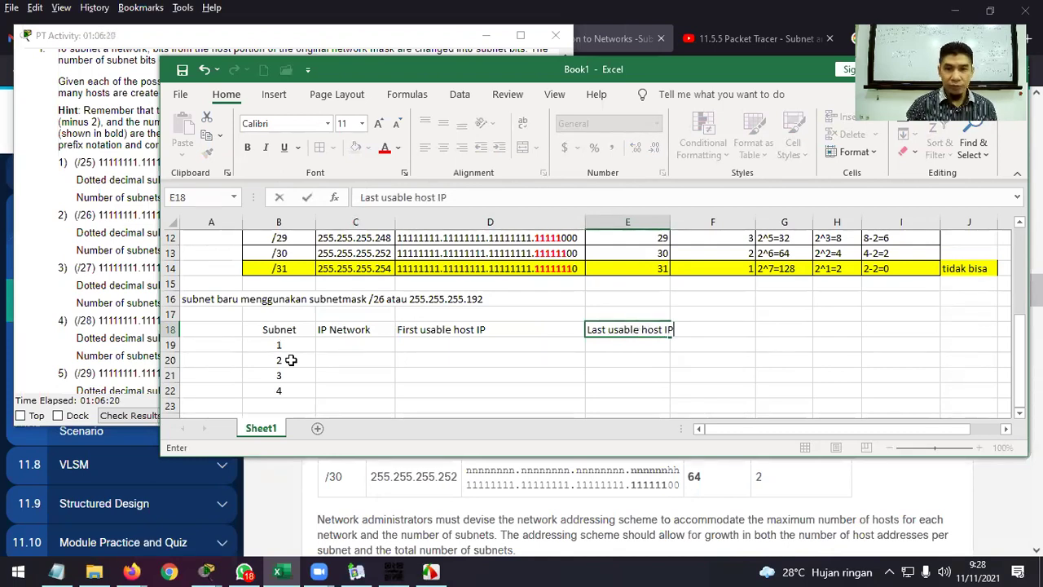
pyautogui.press('Tab')
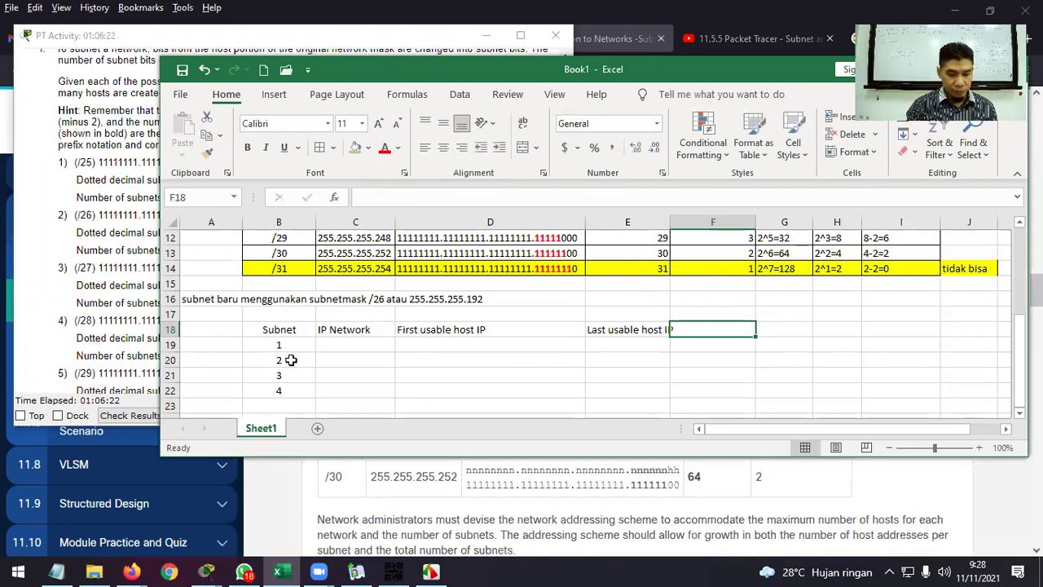
pyautogui.write('Brad')
pyautogui.press('BackSpace')
pyautogui.press('BackSpace')
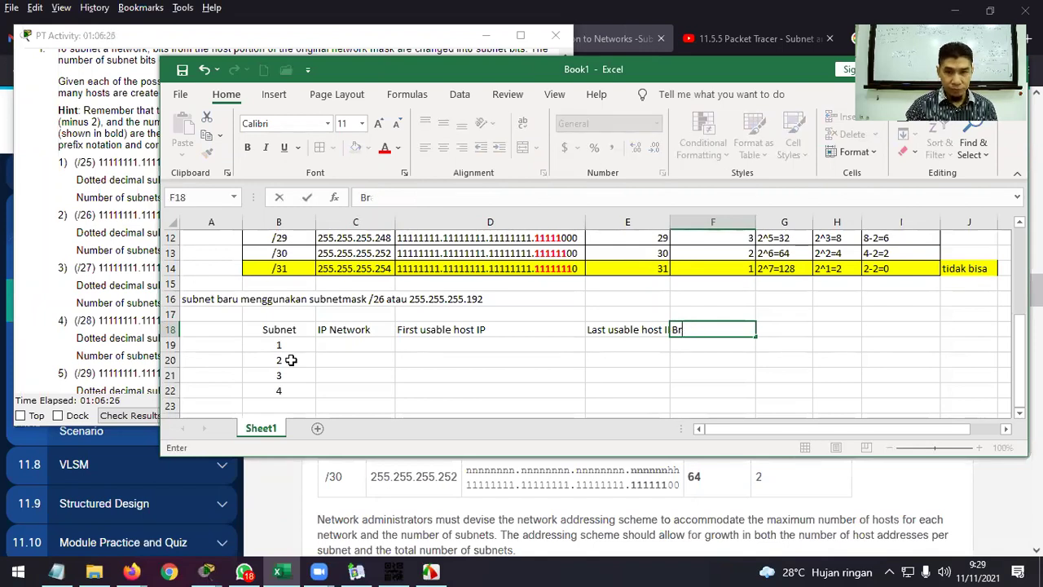
pyautogui.write('oadcast')
pyautogui.press('BackSpace')
pyautogui.press('BackSpace')
pyautogui.write('s')
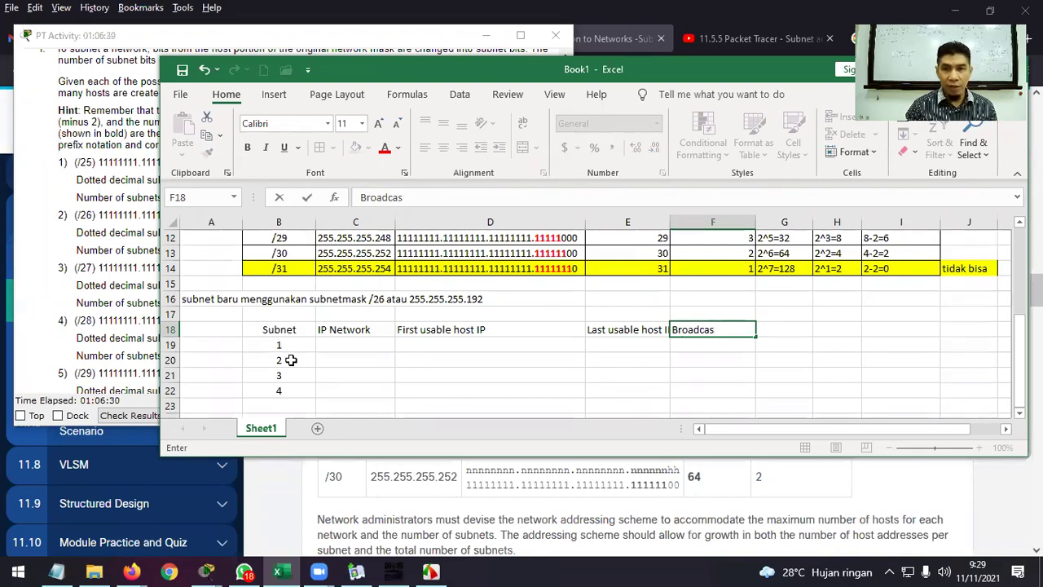
pyautogui.write('t IP')
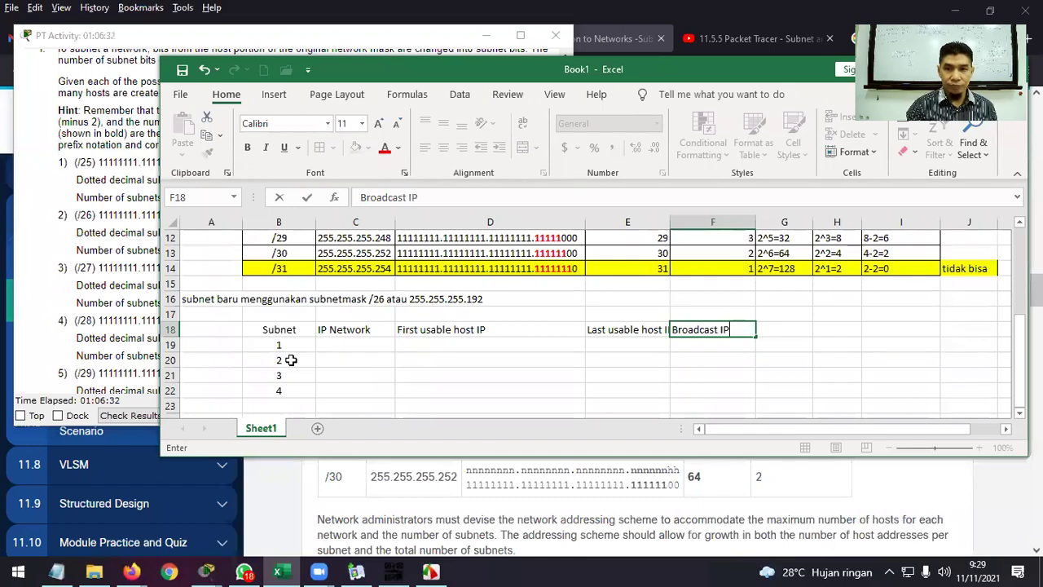
pyautogui.press('Return')
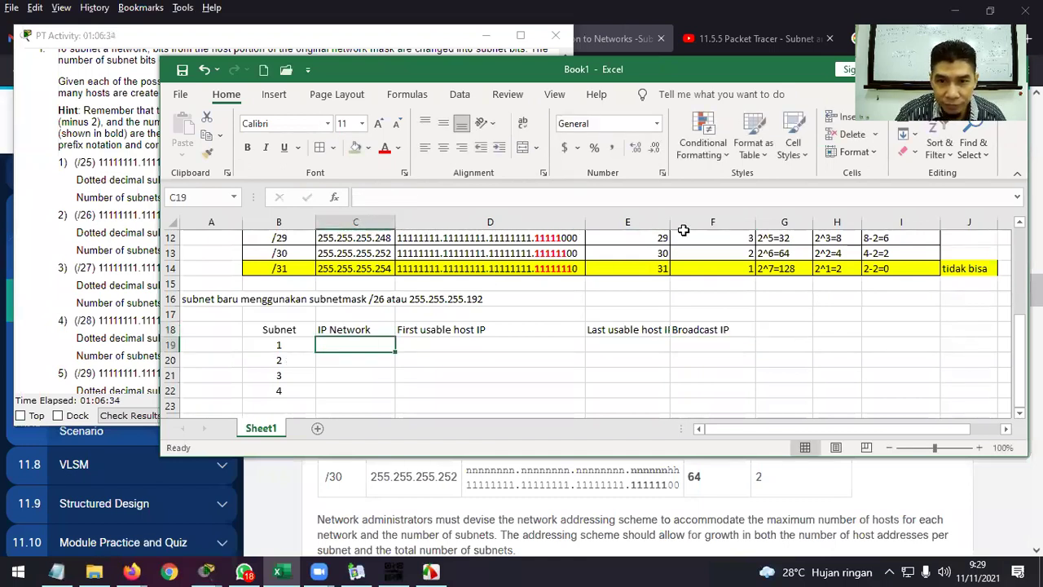
pyautogui.doubleClick(670, 222)
# Check the starting network 192.168.0.0/24, then enter 192.168.0.0 as subnet 1's network in C19.
pyautogui.click(688, 344)
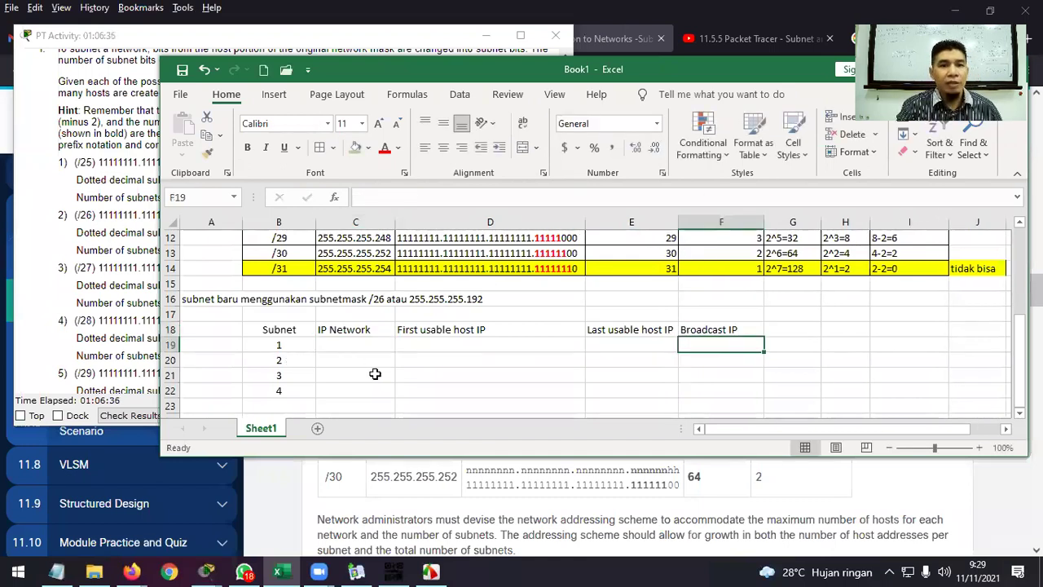
pyautogui.scroll(2, 379, 367)
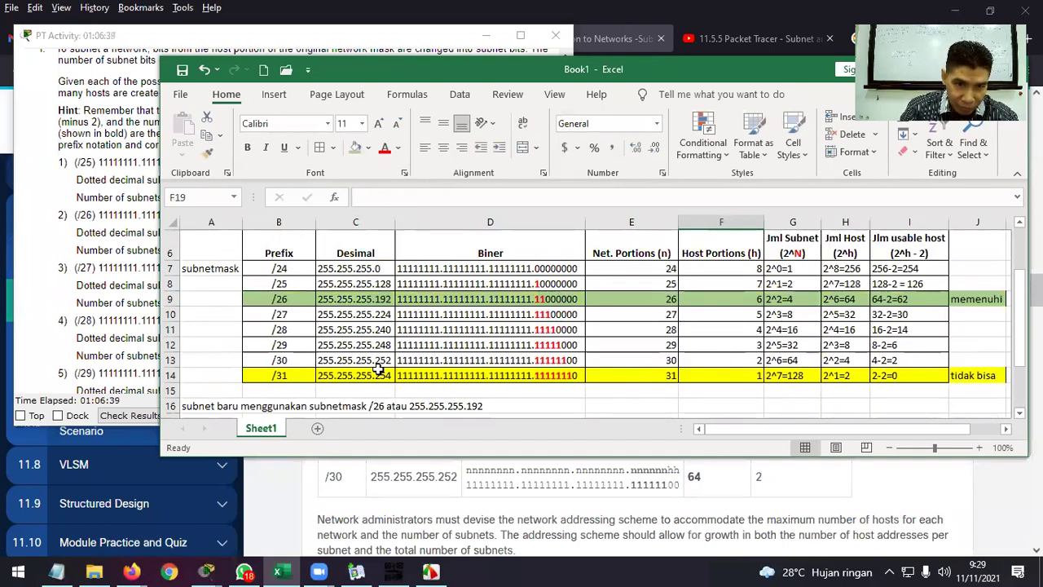
pyautogui.scroll(2, 378, 369)
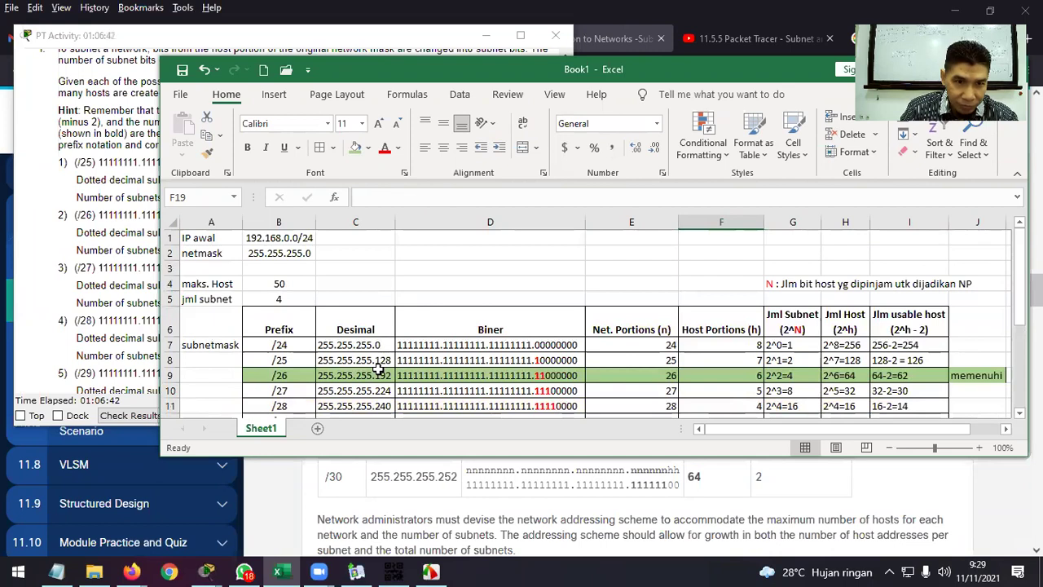
pyautogui.click(212, 238)
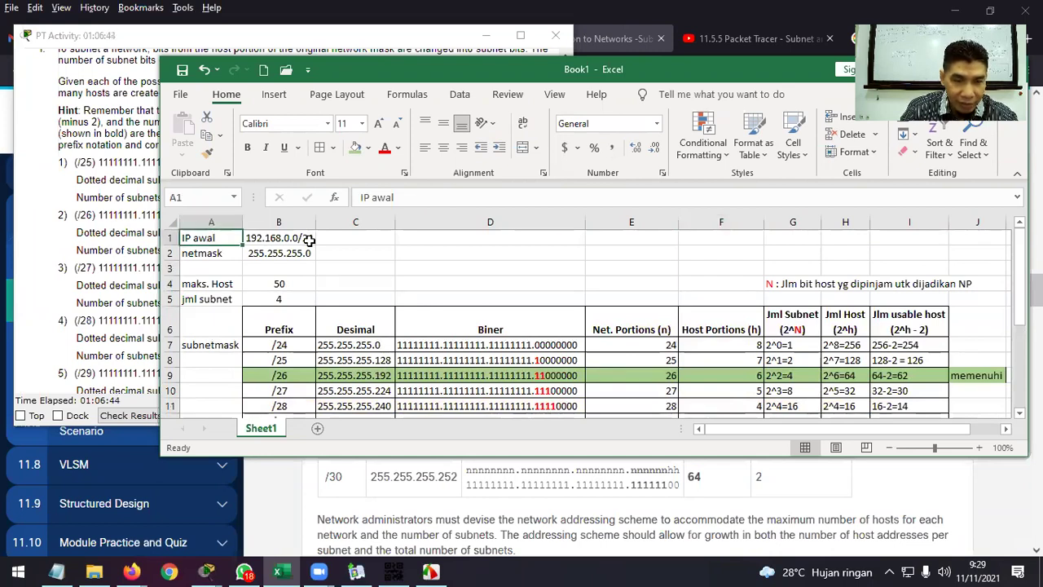
pyautogui.scroll(-2, 303, 277)
pyautogui.scroll(2, 313, 306)
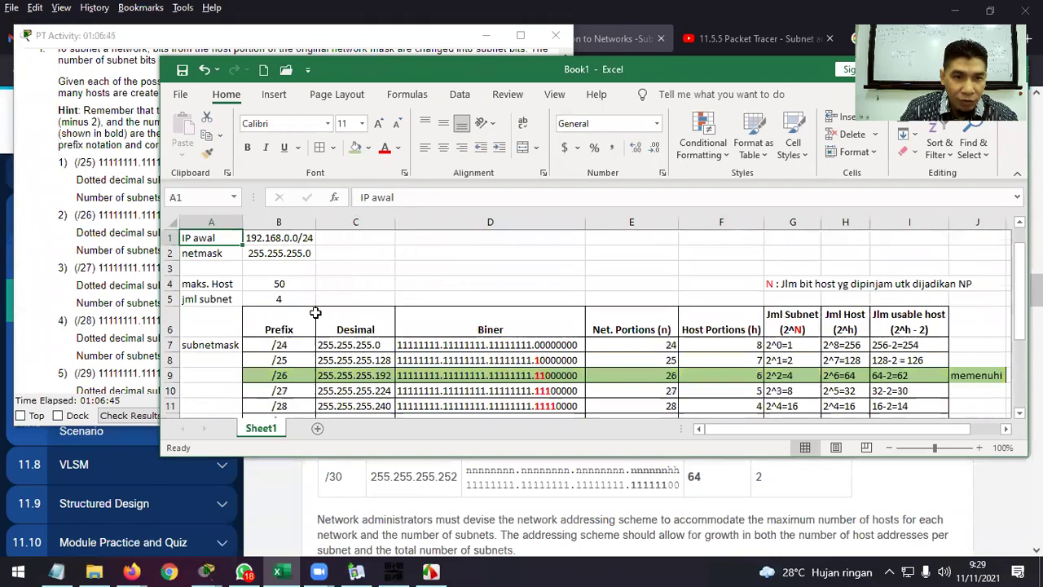
pyautogui.click(279, 244)
pyautogui.scroll(-3, 342, 337)
pyautogui.click(359, 371)
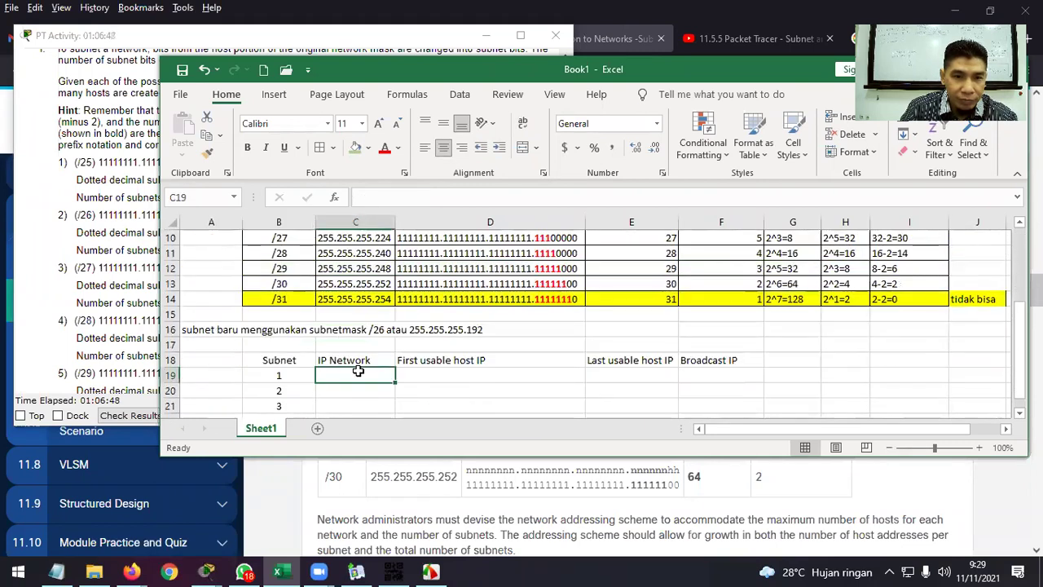
pyautogui.write('192')
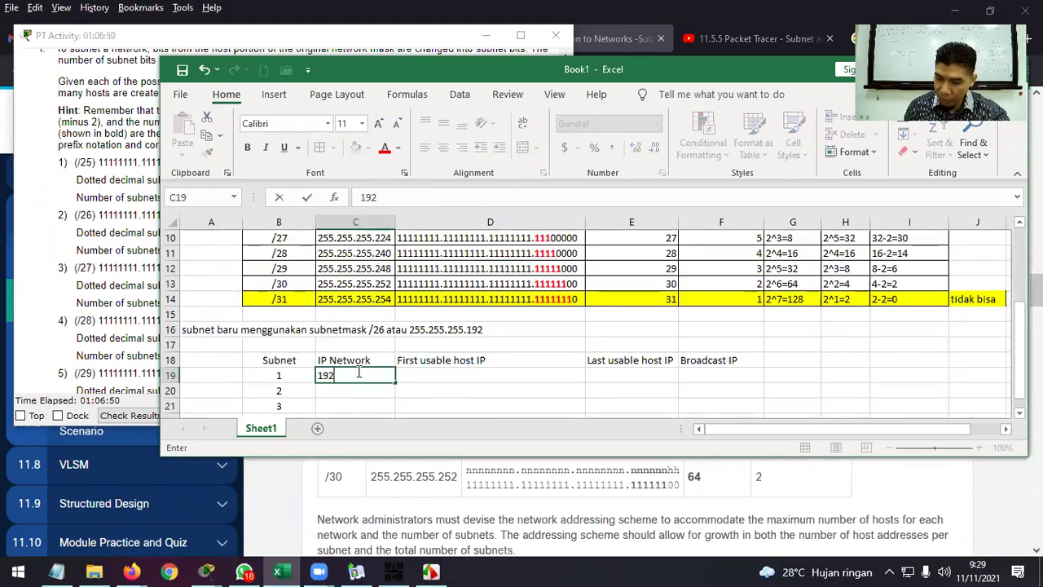
pyautogui.write('.168.0.0')
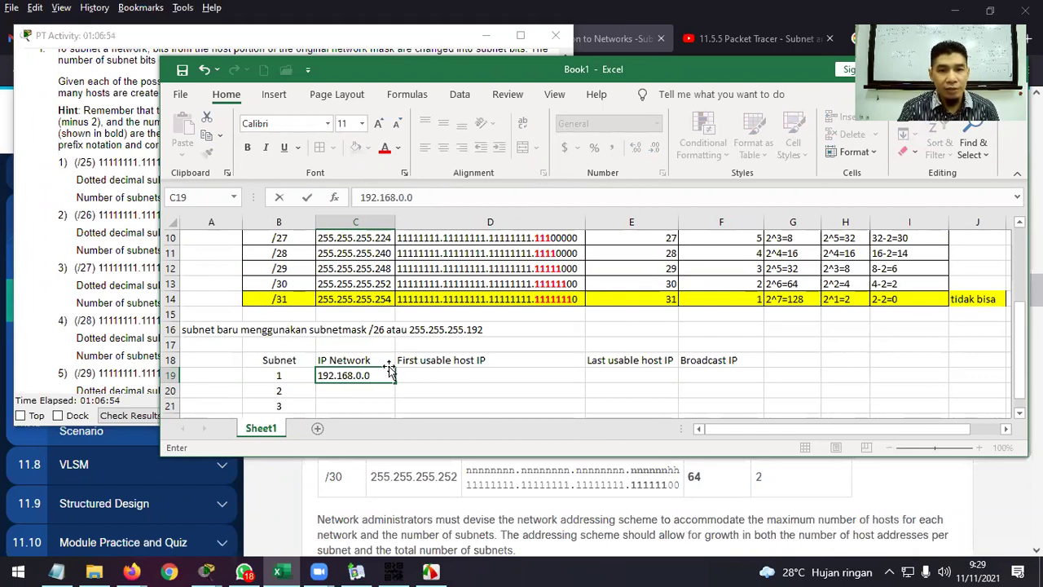
pyautogui.click(421, 362)
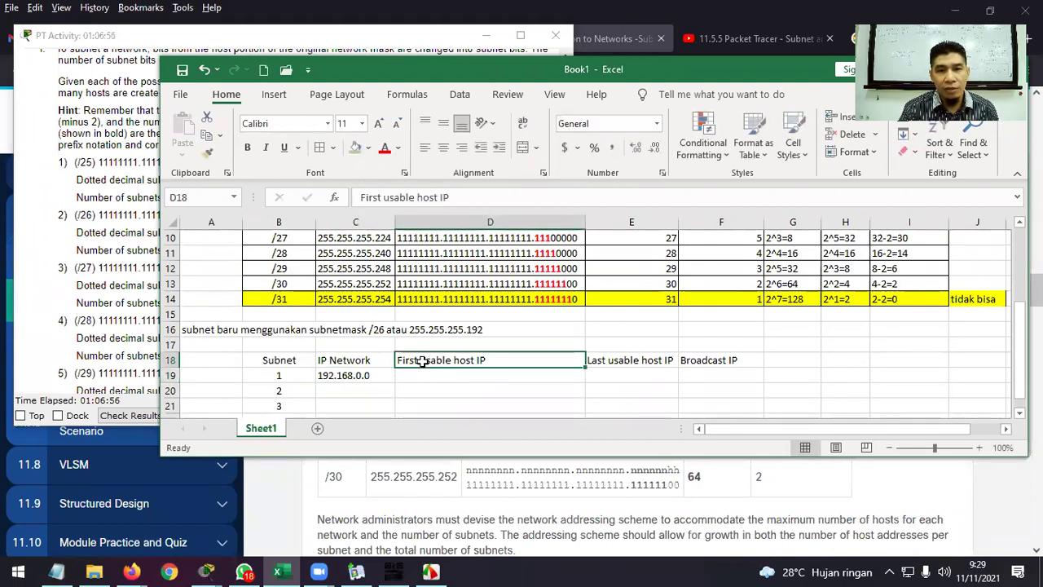
# Shift the three host and broadcast headers one column right to E18:G18.
pyautogui.moveTo(421, 361); pyautogui.dragTo(703, 361)
pyautogui.hotkey('ctrl', 'c')
pyautogui.click(619, 363)
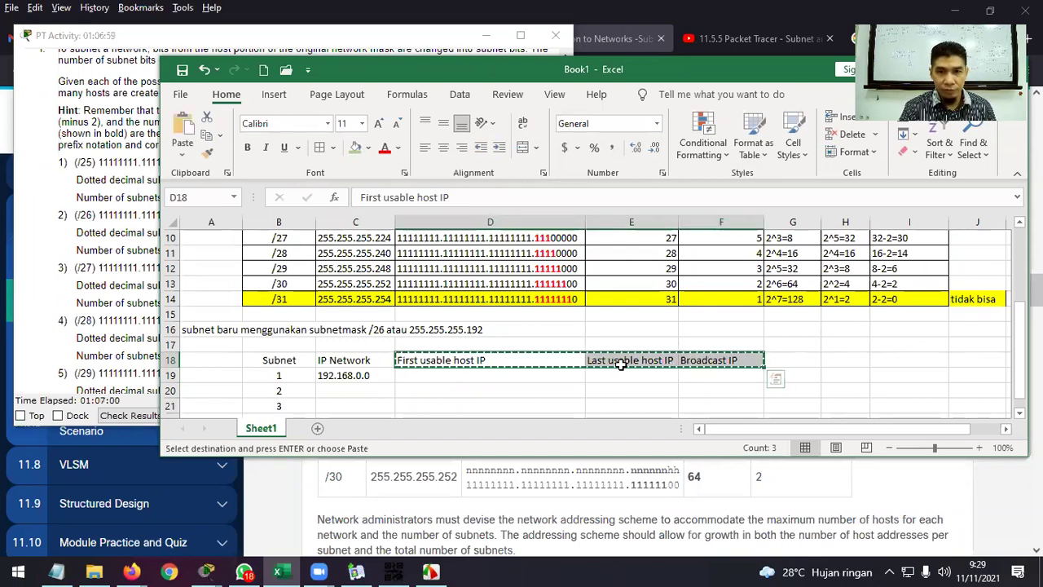
pyautogui.hotkey('ctrl', 'v')
# Add a centred 'subnetmask baru' header in D18.
pyautogui.click(473, 362)
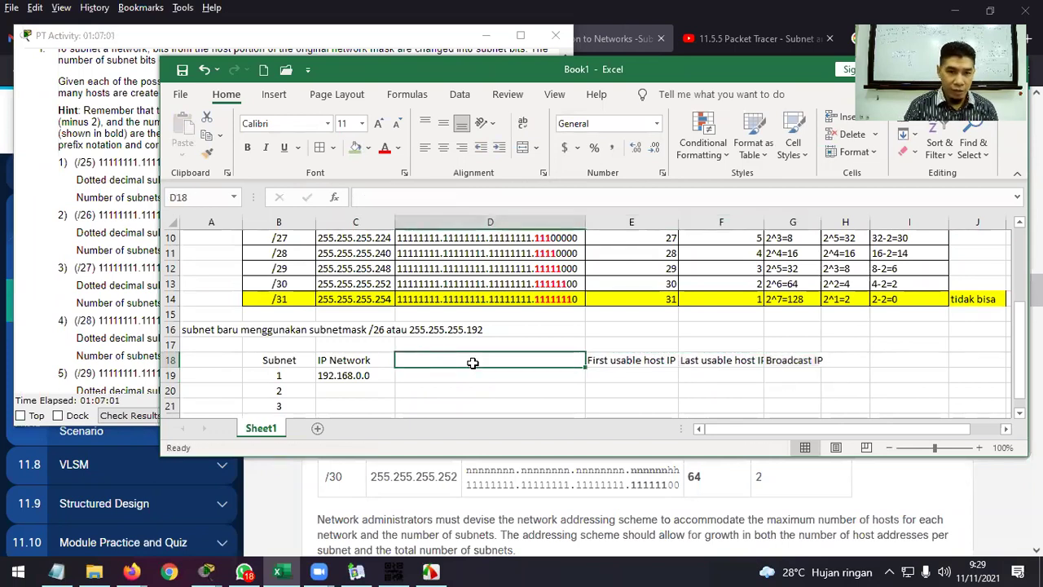
pyautogui.write('netmas')
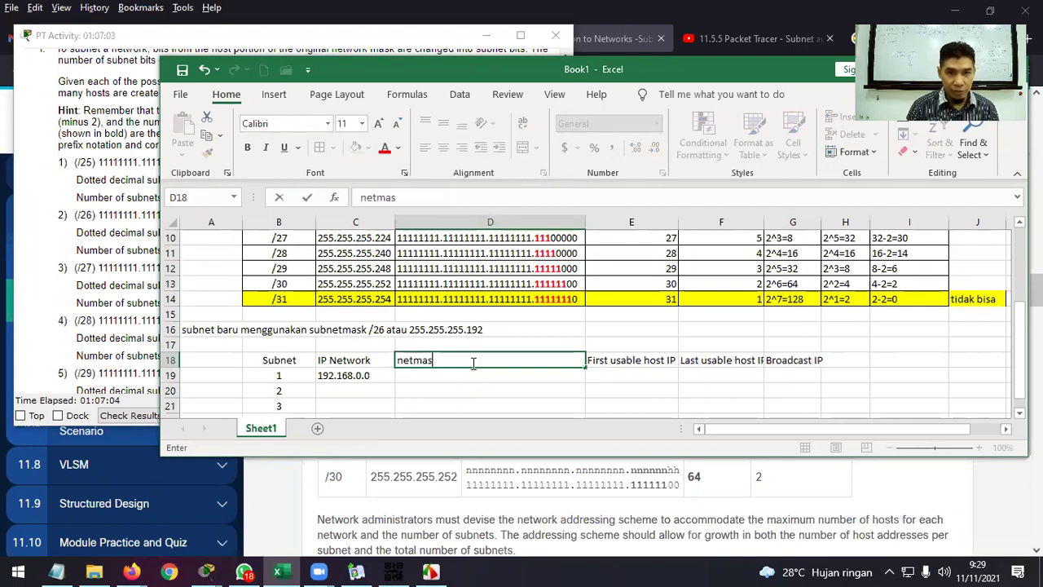
pyautogui.press('BackSpace')
pyautogui.press('BackSpace')
pyautogui.press('BackSpace')
pyautogui.press('BackSpace')
pyautogui.press('BackSpace')
pyautogui.press('BackSpace')
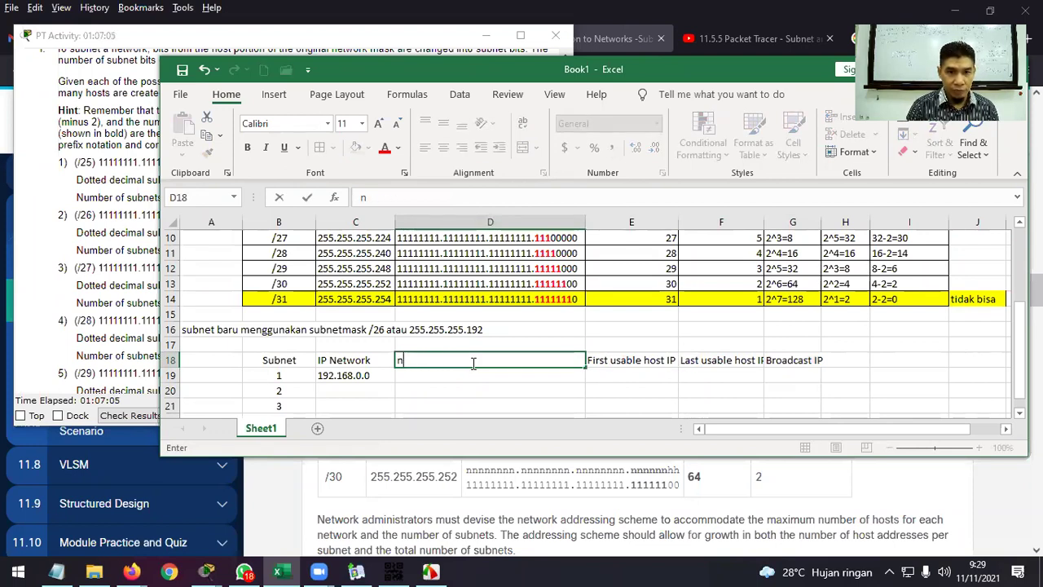
pyautogui.write('subnetmas')
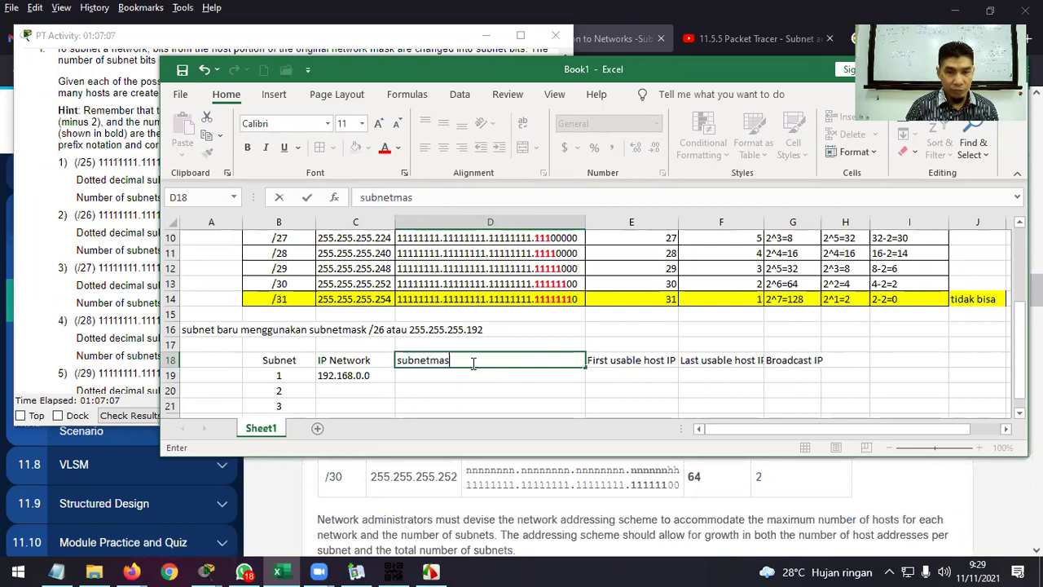
pyautogui.write('k baru')
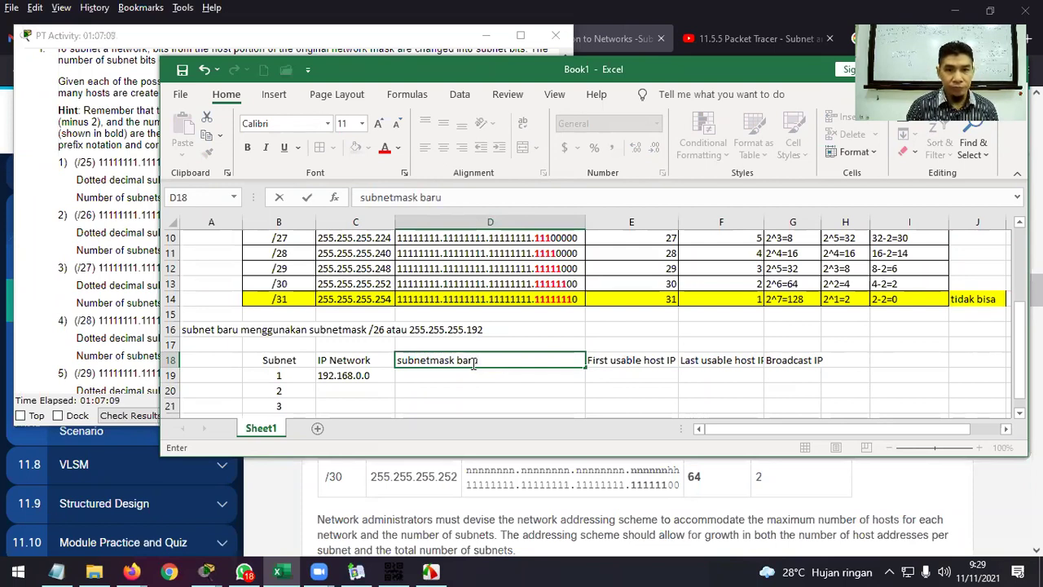
pyautogui.press('Return')
pyautogui.click(472, 362)
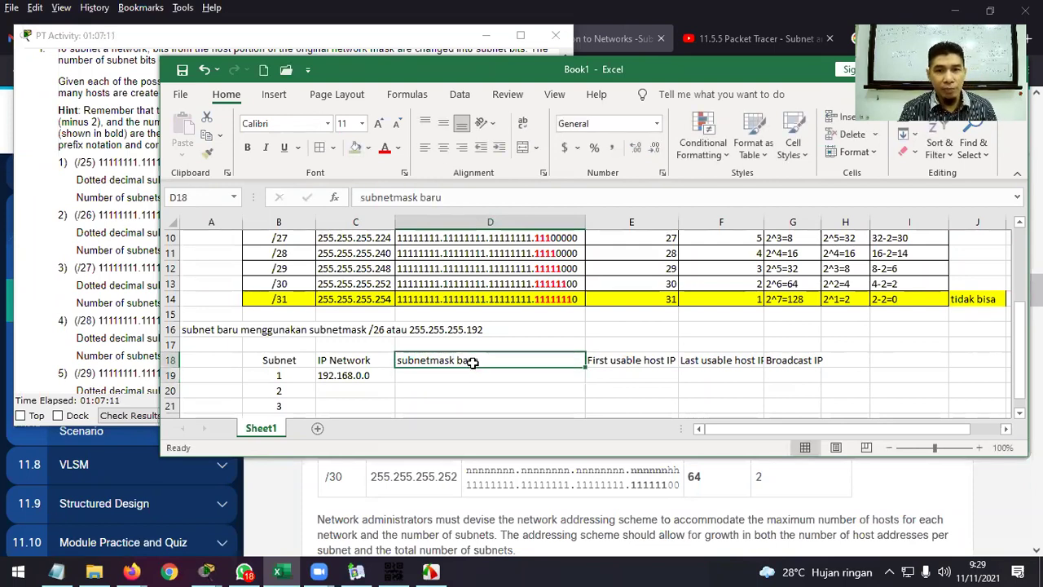
pyautogui.click(443, 147)
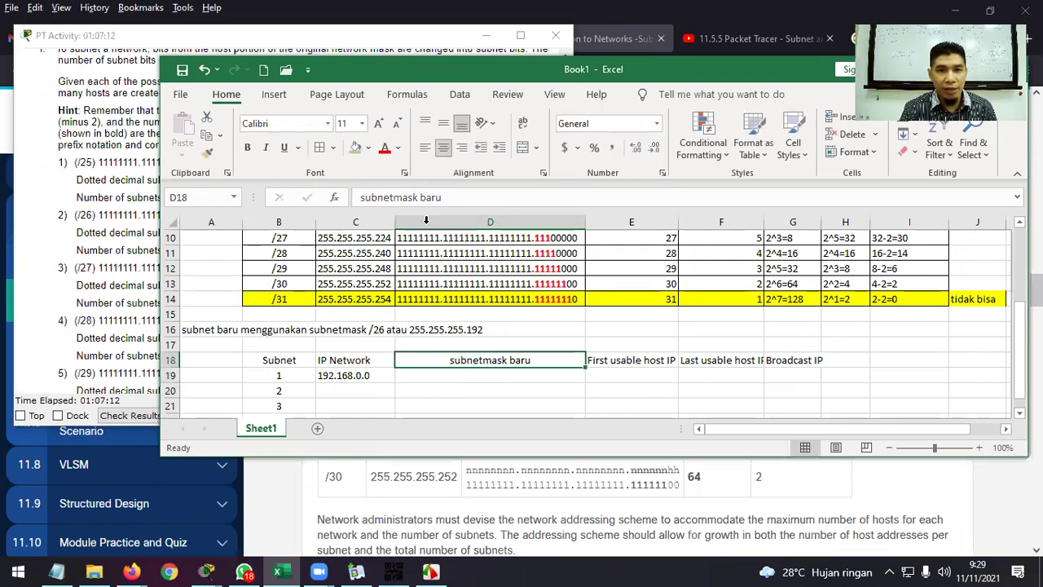
# Enter the mask 255.255.255.192 for subnet 1 in D19.
pyautogui.click(382, 329)
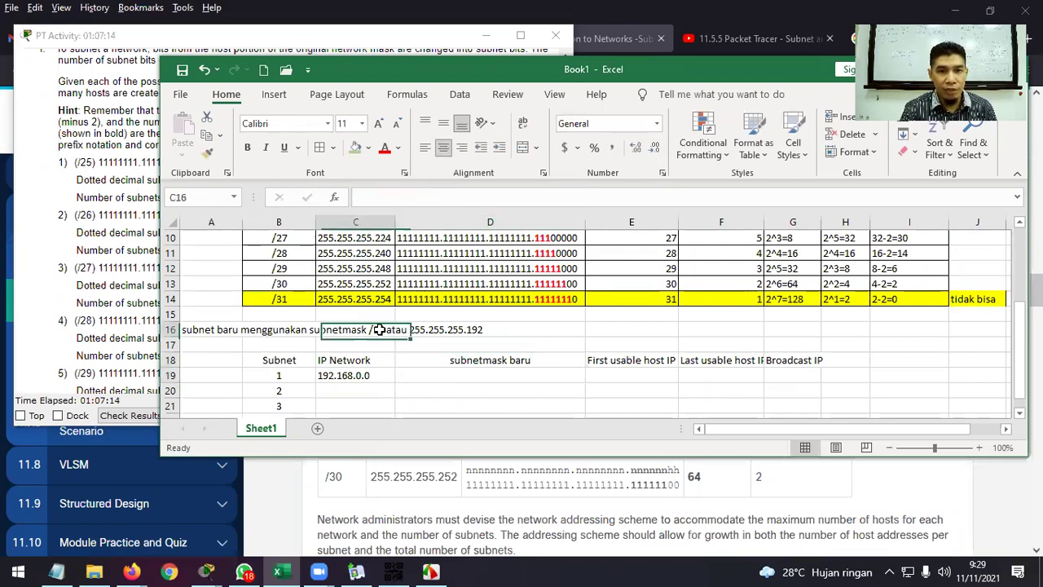
pyautogui.click(457, 330)
pyautogui.click(481, 376)
pyautogui.write('255.')
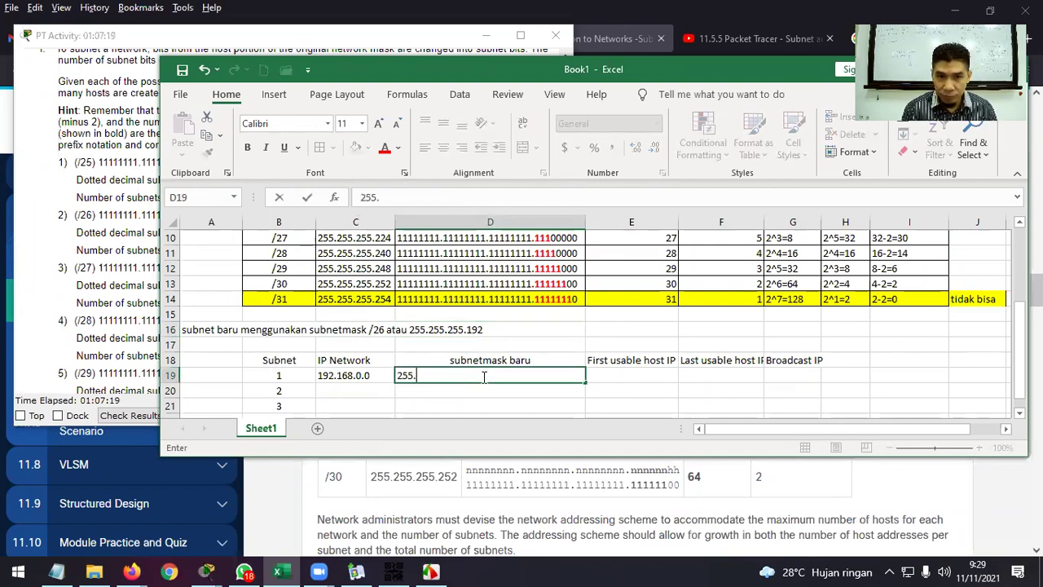
pyautogui.write('255.255.')
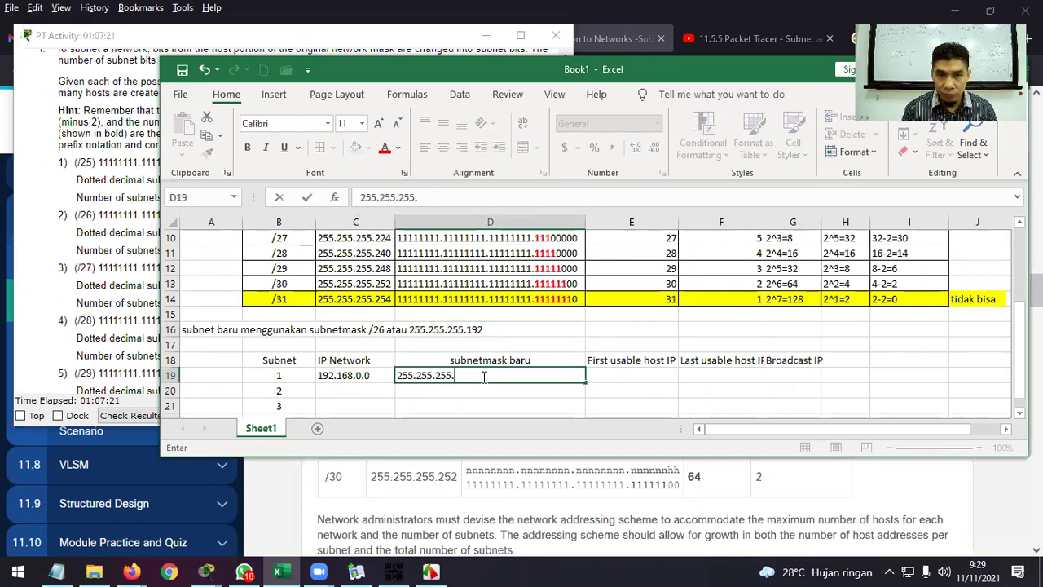
pyautogui.write('192')
pyautogui.press('Return')
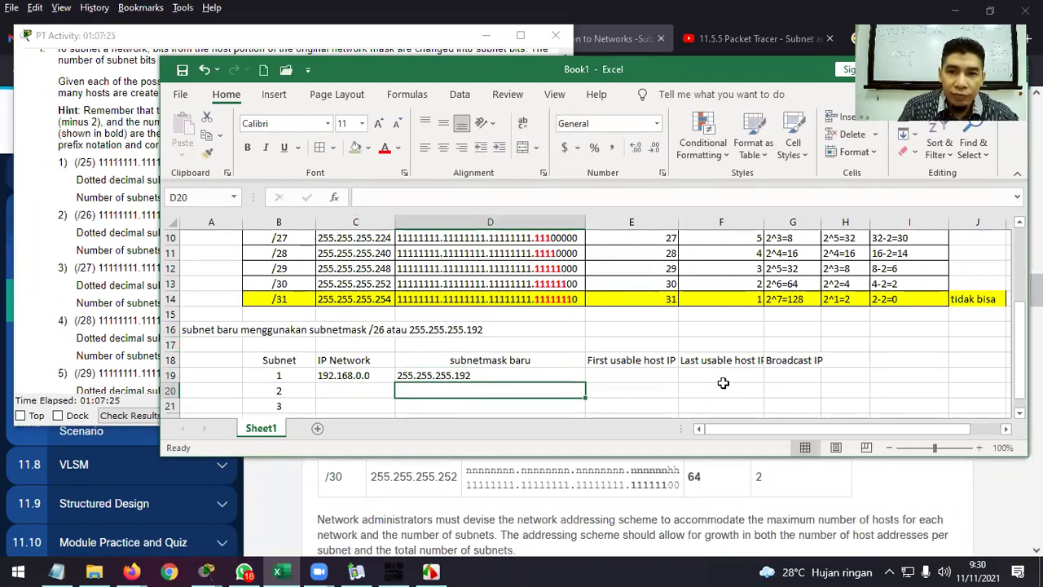
pyautogui.scroll(1, 723, 383)
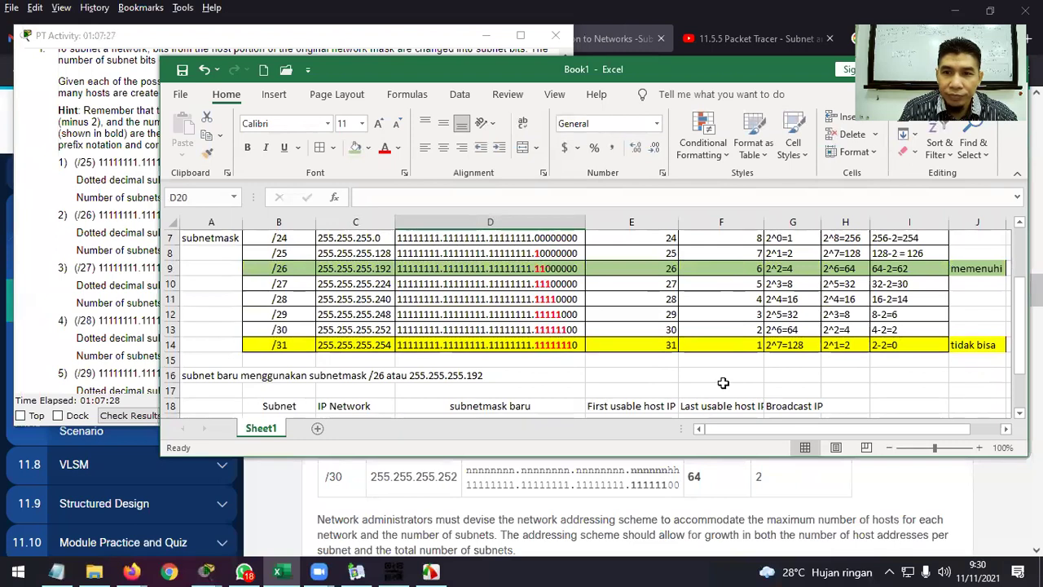
# Autofit columns F and E to their host headers and review the /26 row's host count.
pyautogui.scroll(-2, 723, 383)
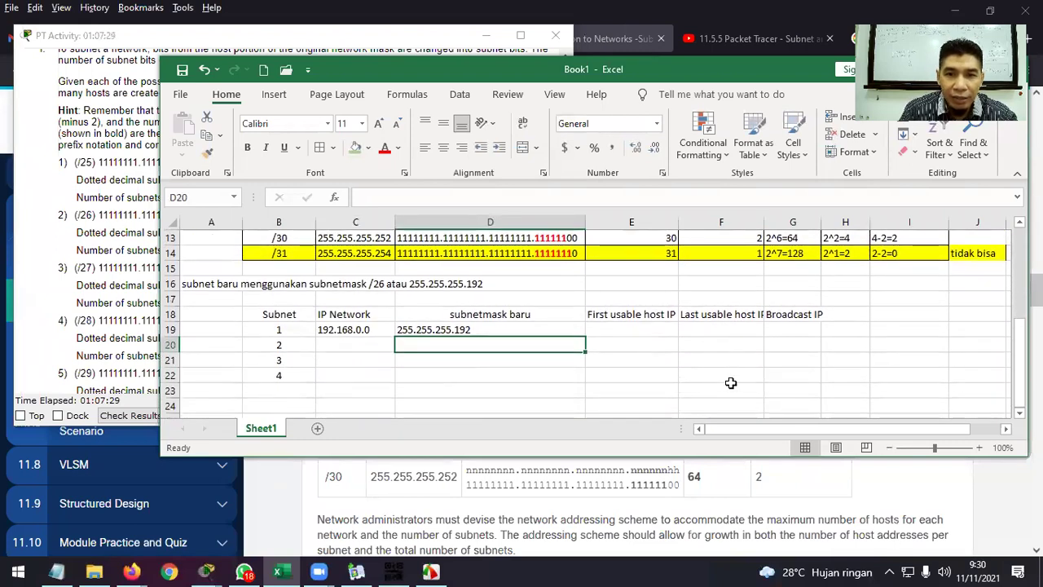
pyautogui.click(656, 331)
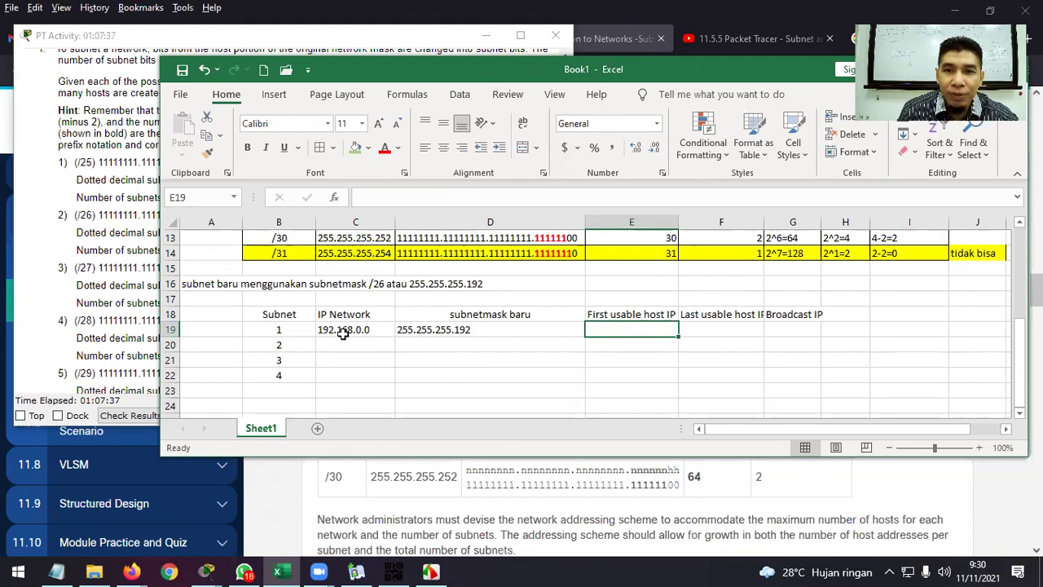
pyautogui.doubleClick(764, 221)
pyautogui.doubleClick(678, 222)
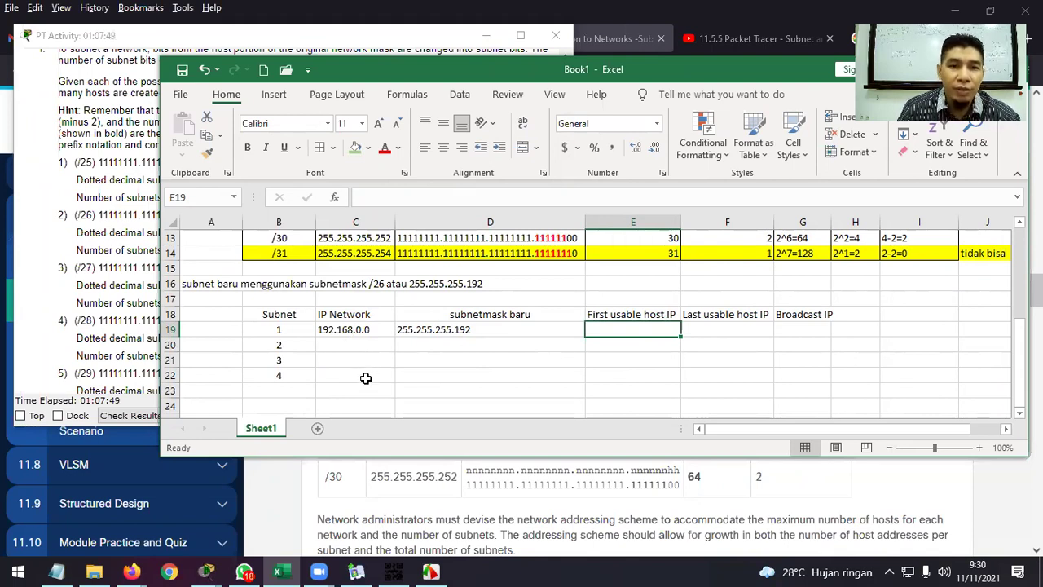
pyautogui.scroll(1, 890, 319)
pyautogui.scroll(2, 890, 318)
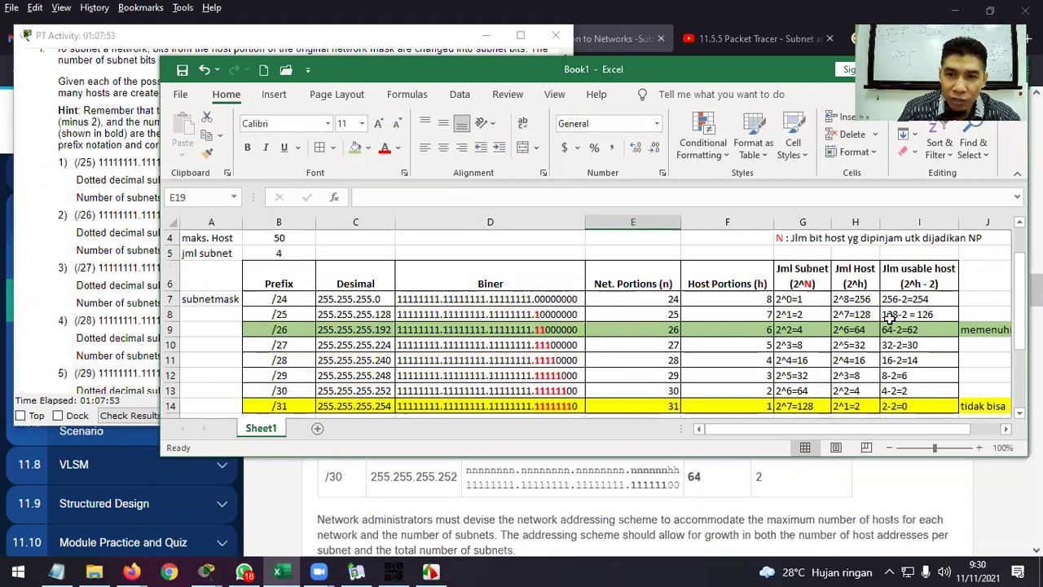
pyautogui.scroll(-1, 890, 319)
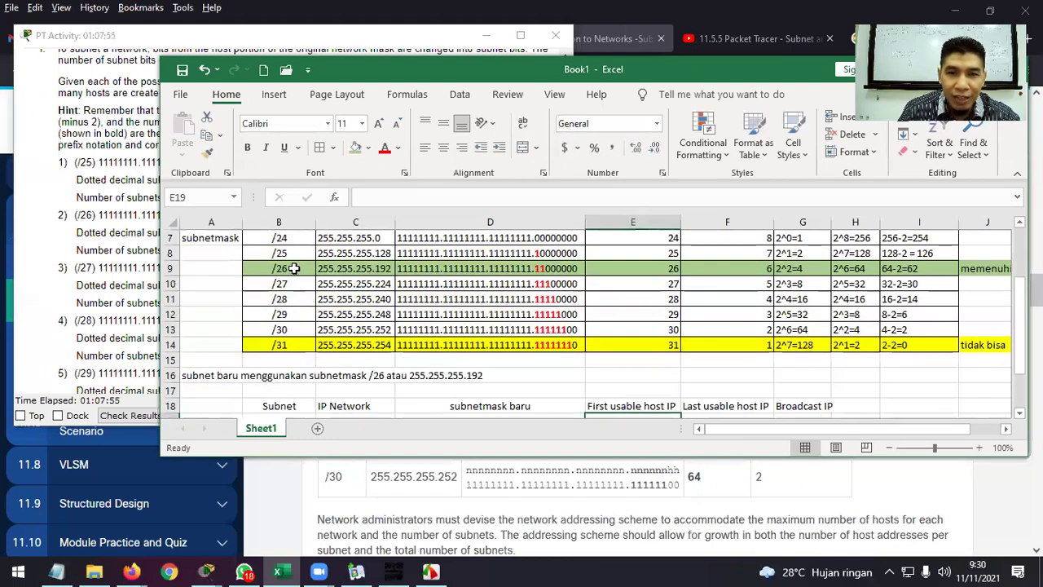
pyautogui.click(869, 271)
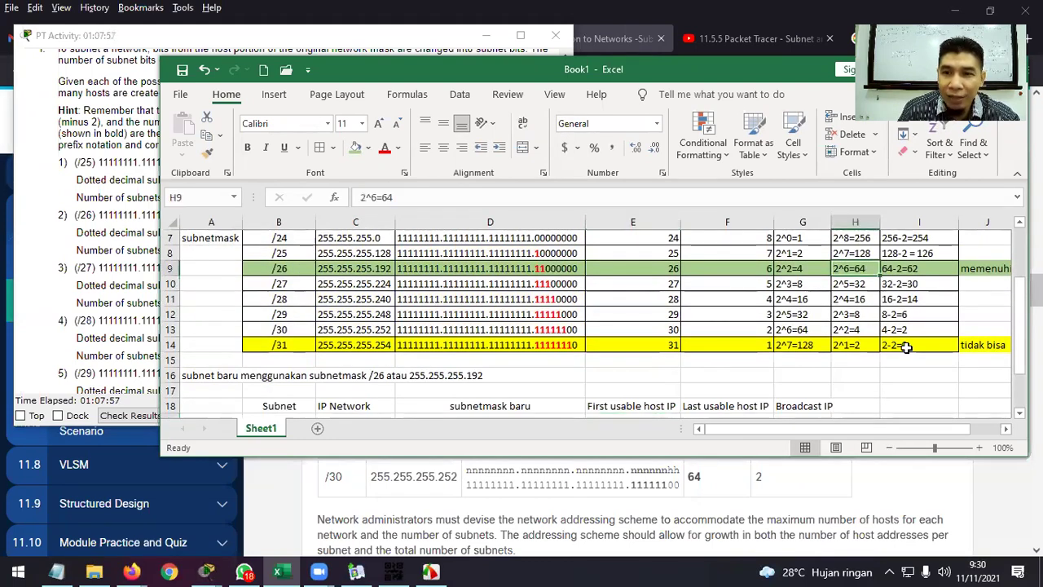
pyautogui.scroll(-1, 907, 346)
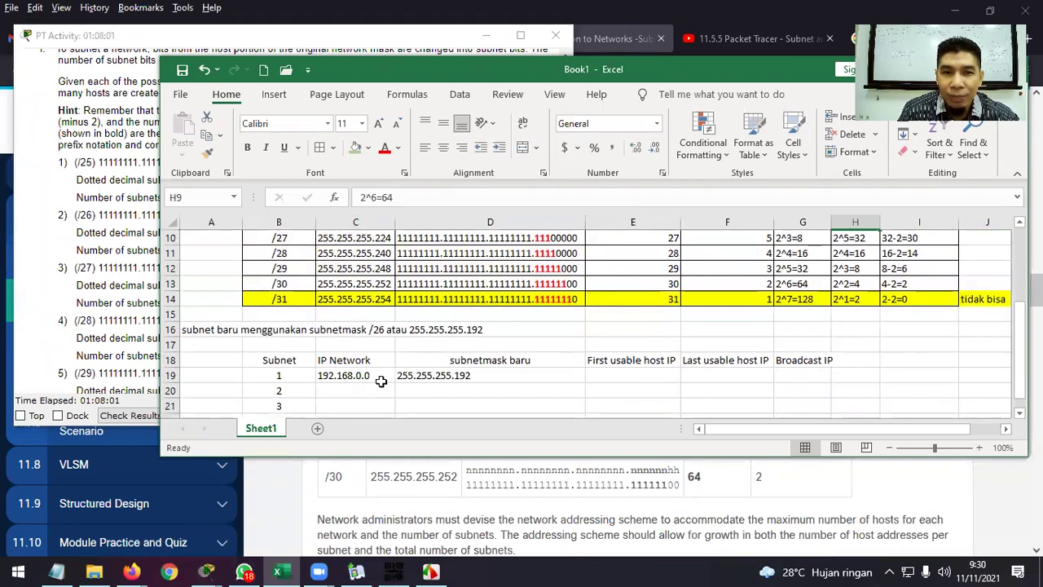
# Enter networks 192.168.0.64, 192.168.0.128 and 192.168.0.192 for subnets 2–4 in C20:C22.
pyautogui.click(350, 389)
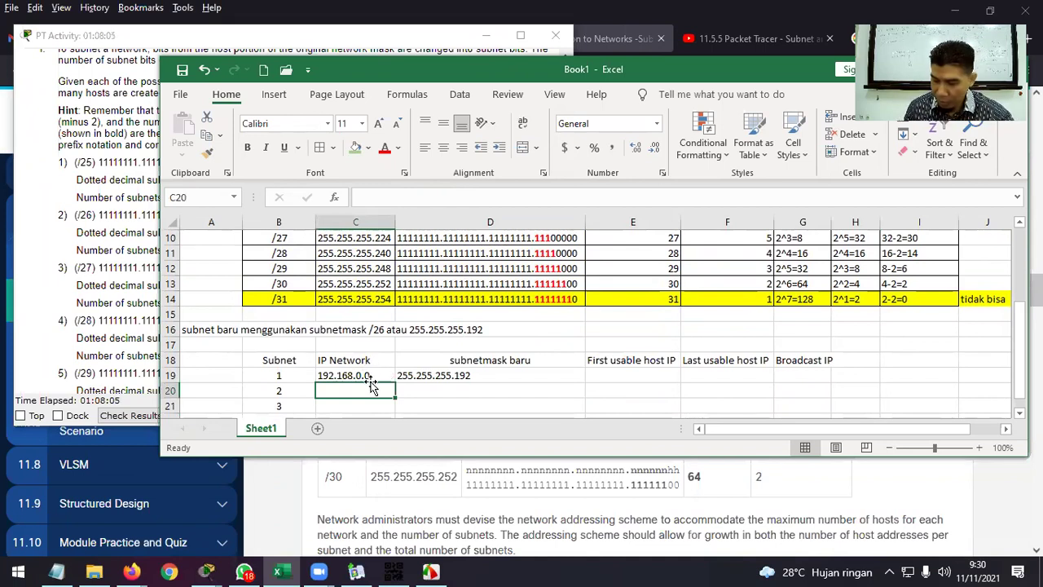
pyautogui.write('192.168.0.64')
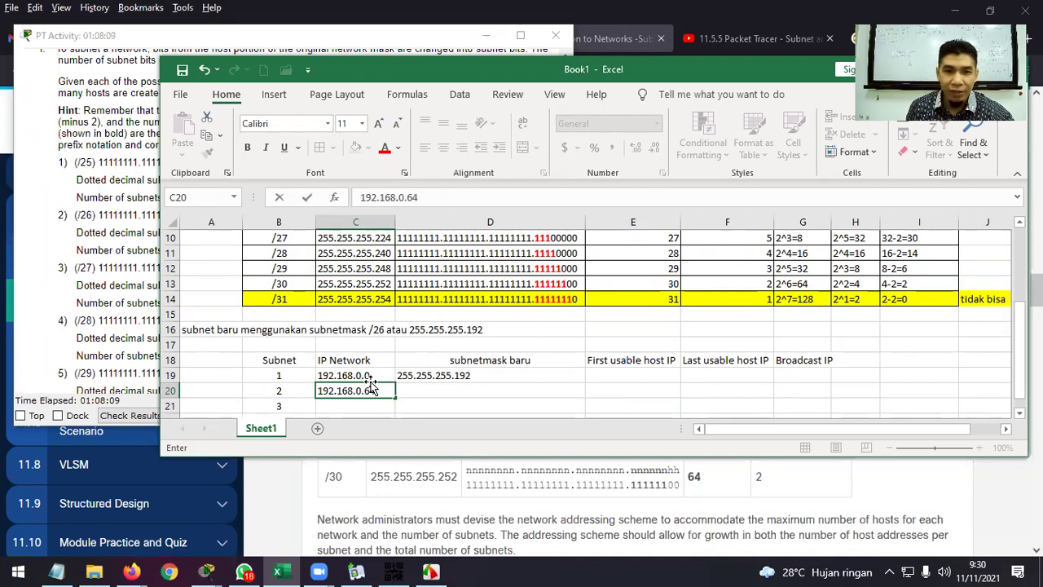
pyautogui.press('Return')
pyautogui.scroll(-1, 370, 380)
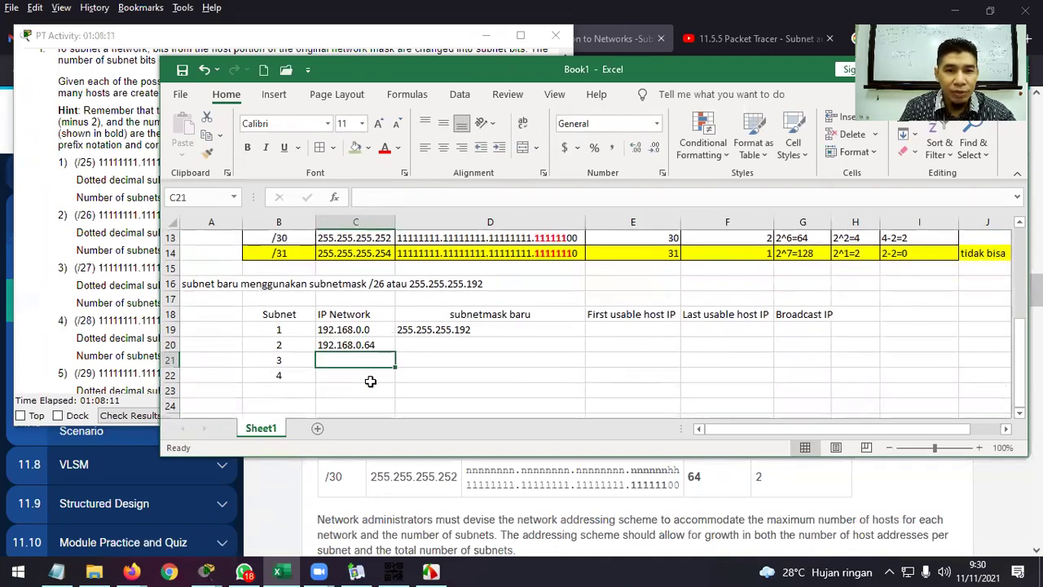
pyautogui.write('192.168')
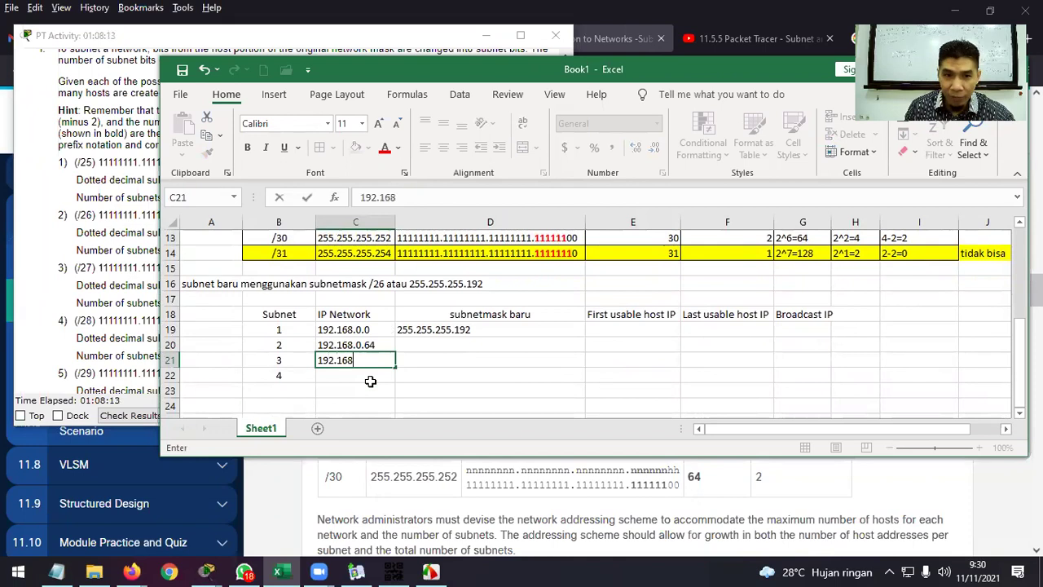
pyautogui.write('.0')
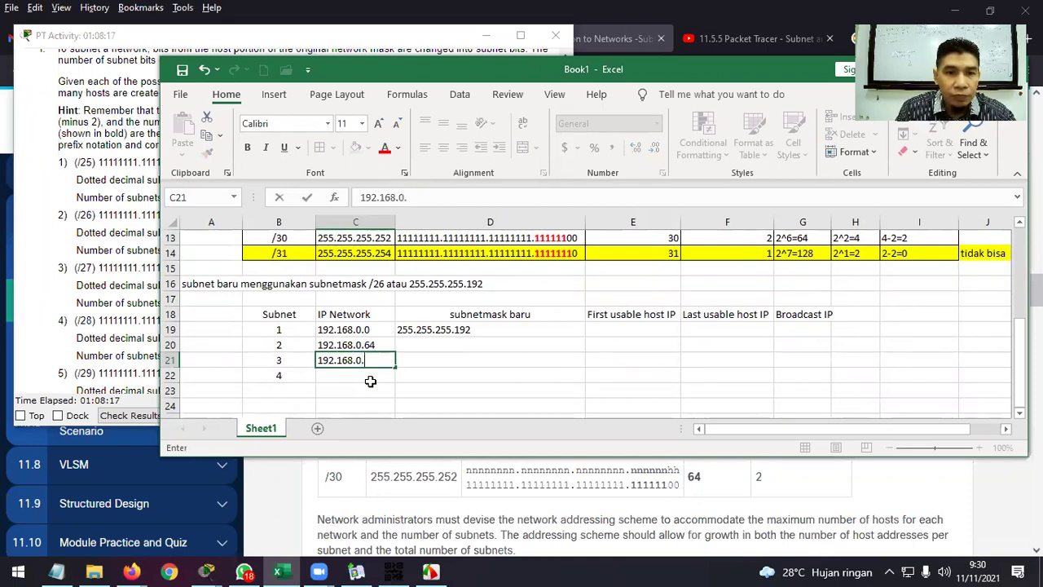
pyautogui.write('.128')
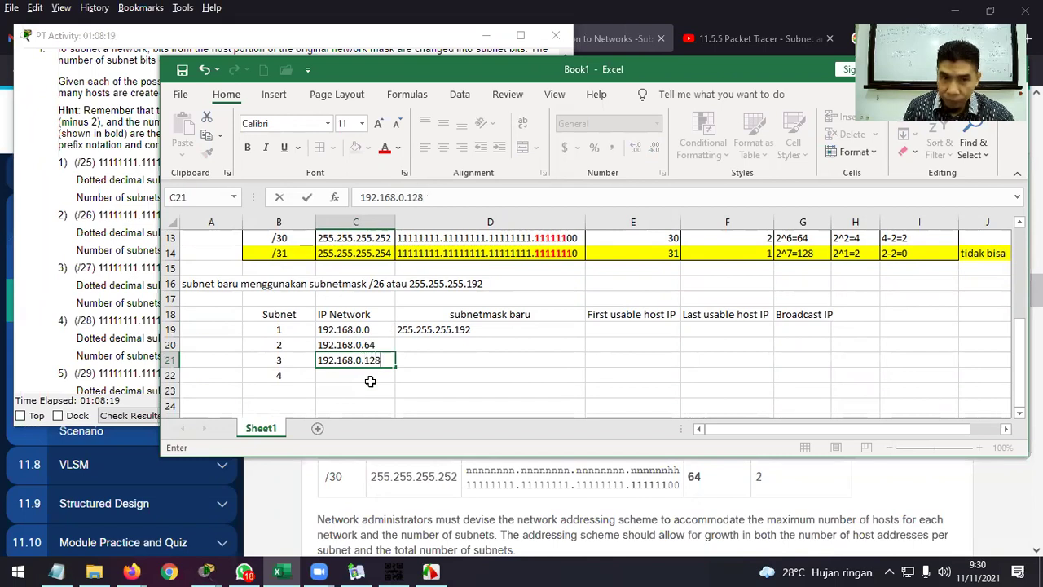
pyautogui.press('Return')
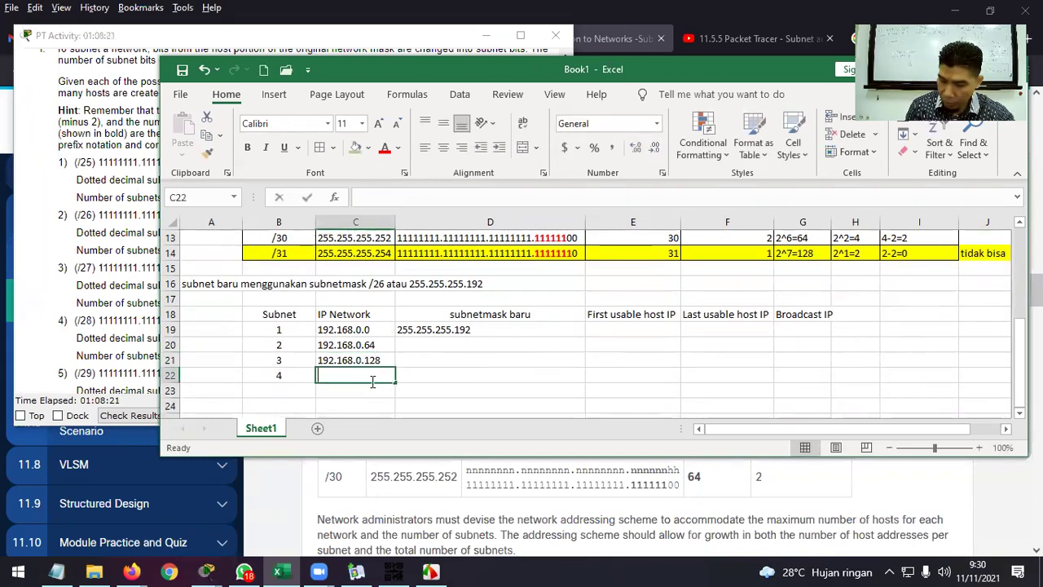
pyautogui.write('192.168.0.192')
pyautogui.press('Return')
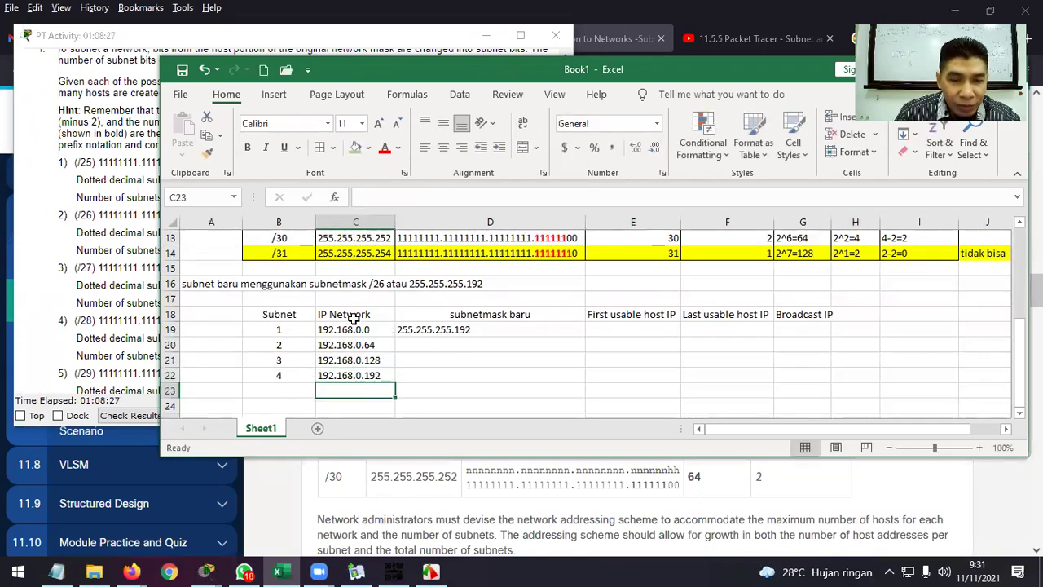
# Review the mask digits of the row 16 note in the formula bar.
pyautogui.click(494, 282)
pyautogui.doubleClick(494, 282)
pyautogui.click(362, 313)
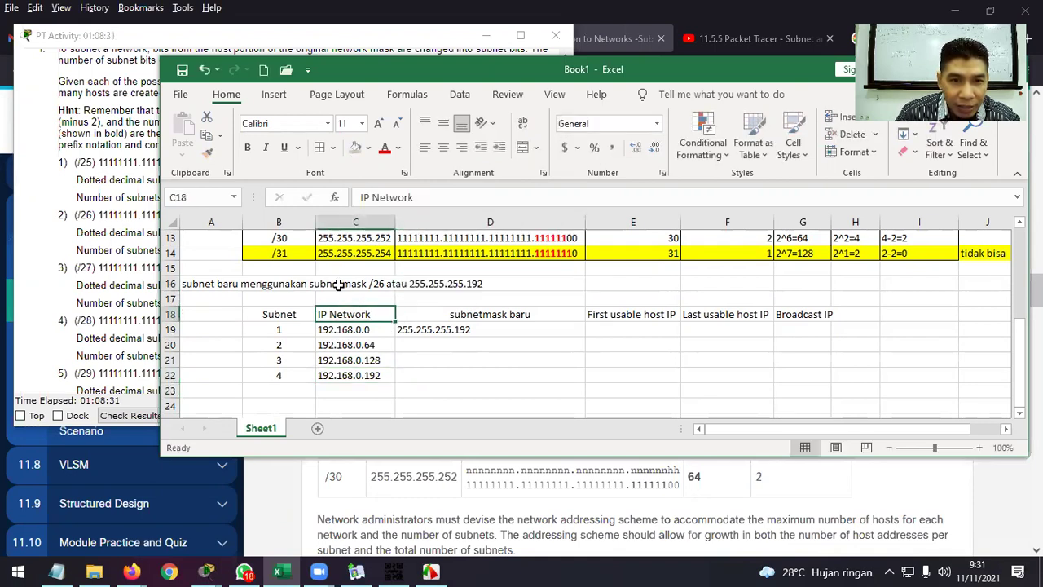
pyautogui.click(213, 283)
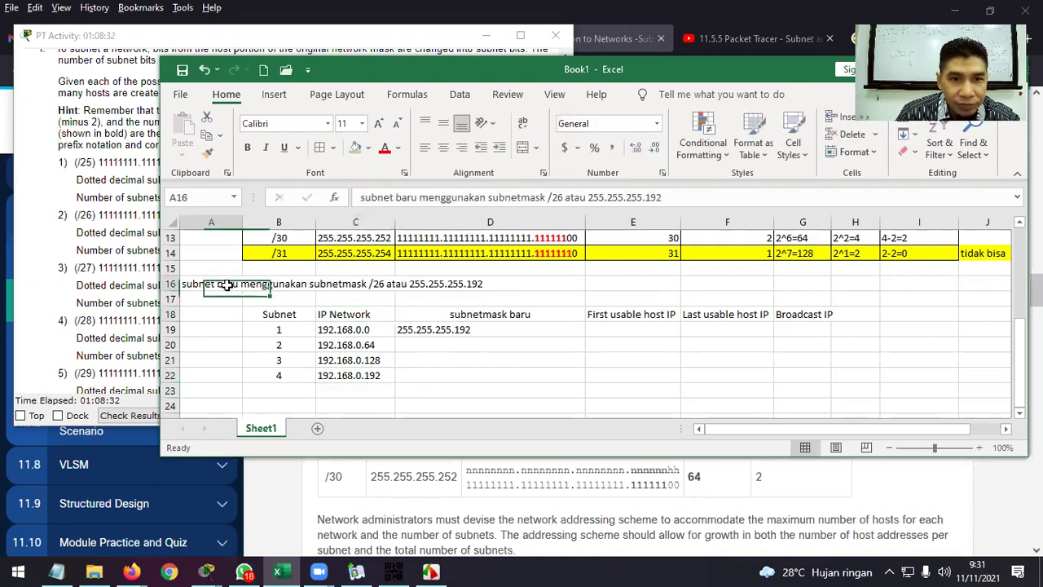
pyautogui.click(655, 196)
pyautogui.moveTo(662, 196); pyautogui.dragTo(645, 197)
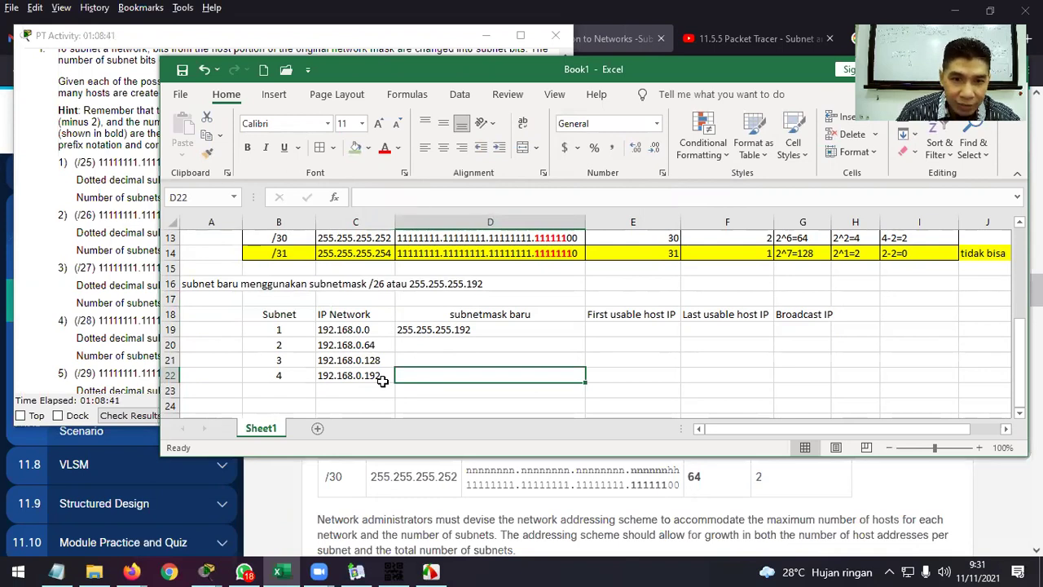
pyautogui.click(452, 329)
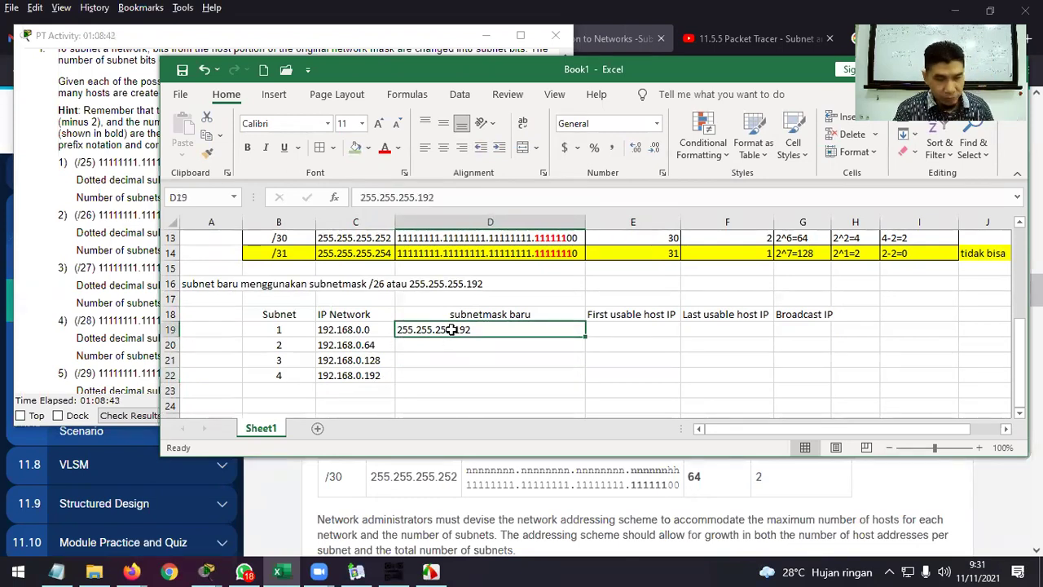
# Copy 255.255.255.192 into D20:D22 and centre all four mask cells.
pyautogui.hotkey('ctrl', 'c')
pyautogui.moveTo(489, 345); pyautogui.dragTo(492, 371)
pyautogui.hotkey('ctrl', 'v')
pyautogui.moveTo(558, 329); pyautogui.dragTo(554, 375)
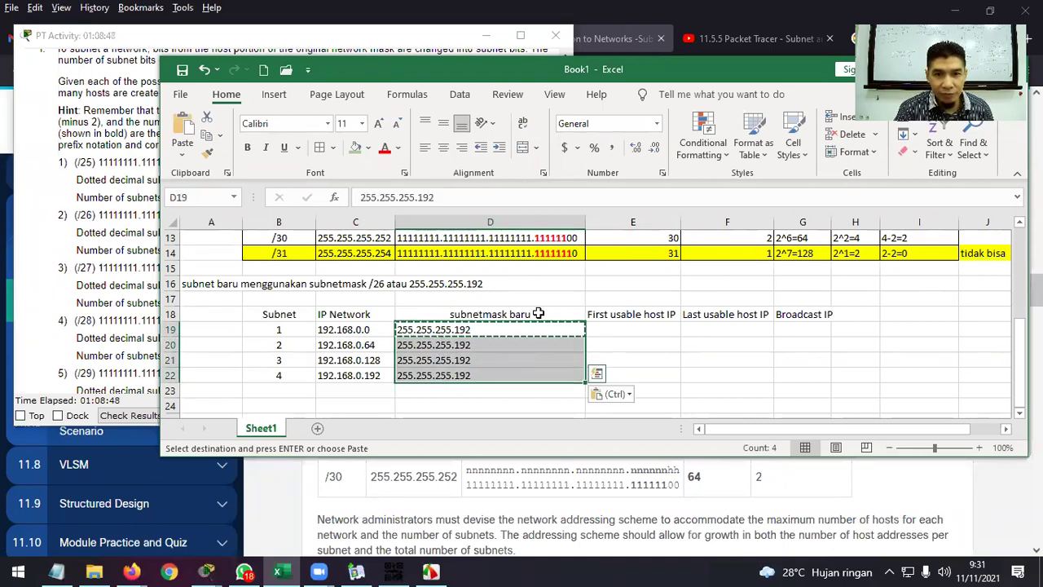
pyautogui.click(461, 147)
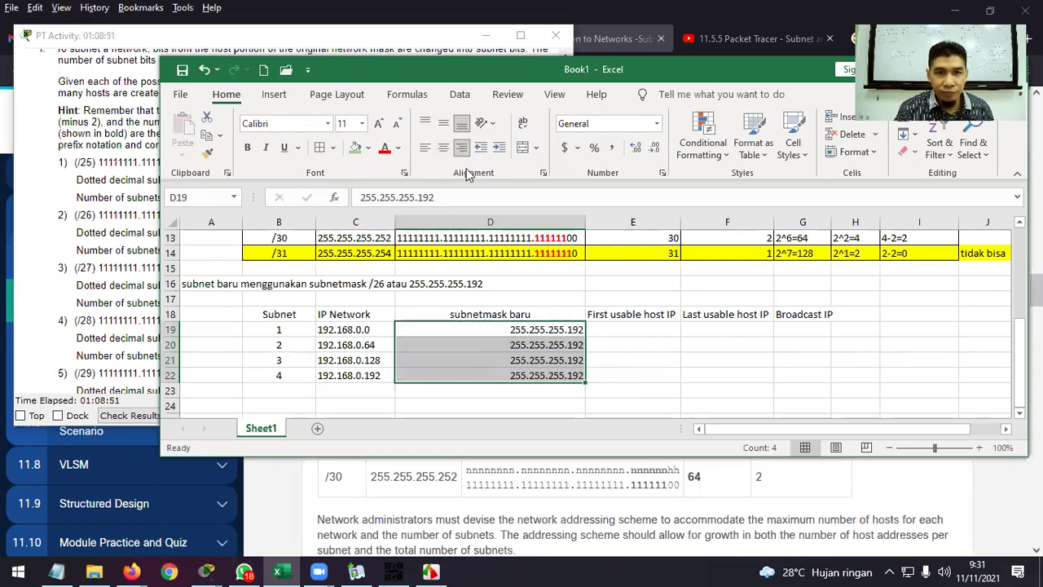
pyautogui.click(444, 147)
pyautogui.click(703, 364)
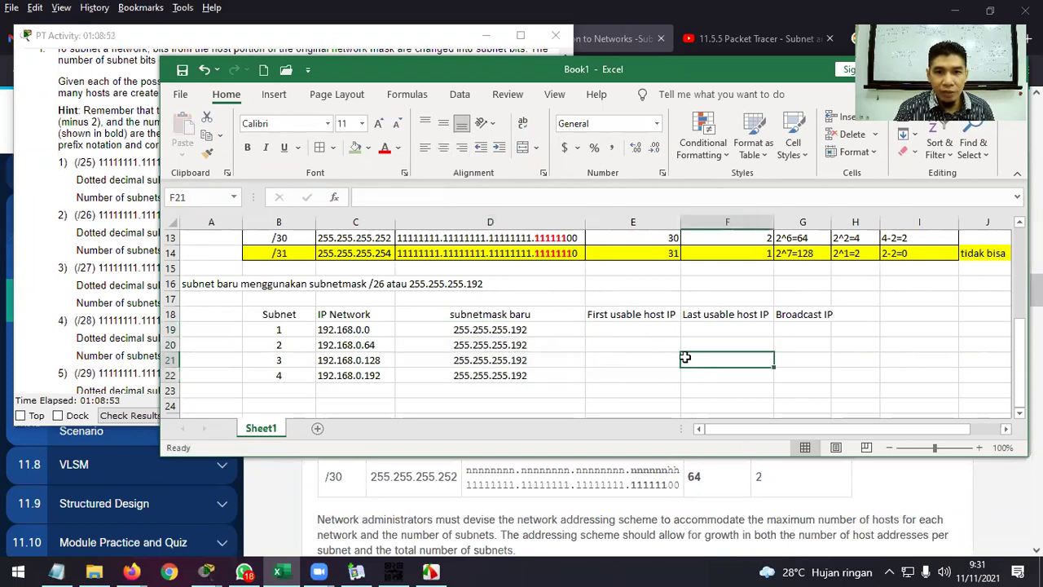
pyautogui.click(625, 325)
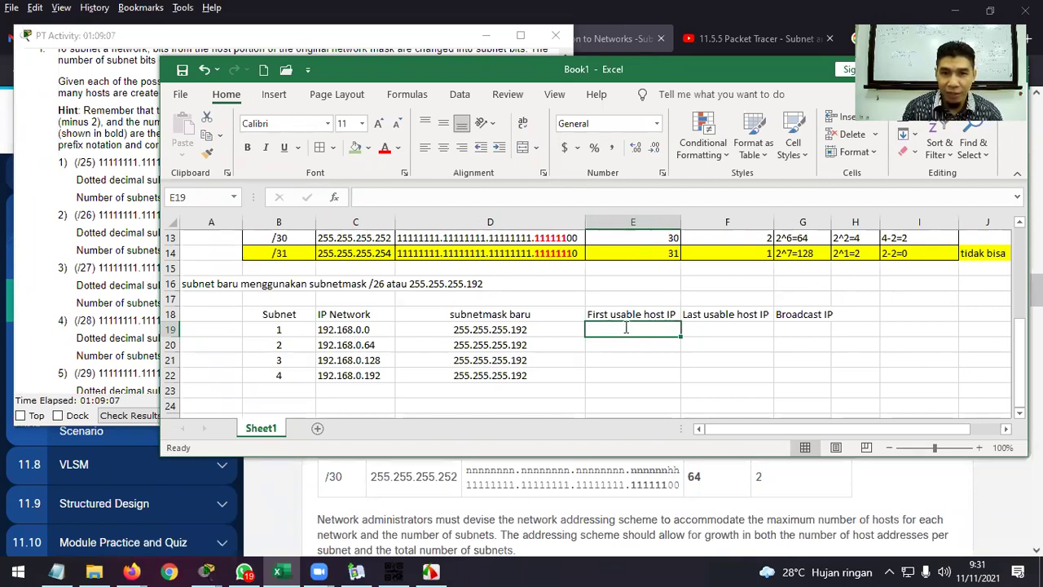
# Rename C18 to 'IP Network Address' and autofit column C.
pyautogui.write('1')
pyautogui.doubleClick(371, 313)
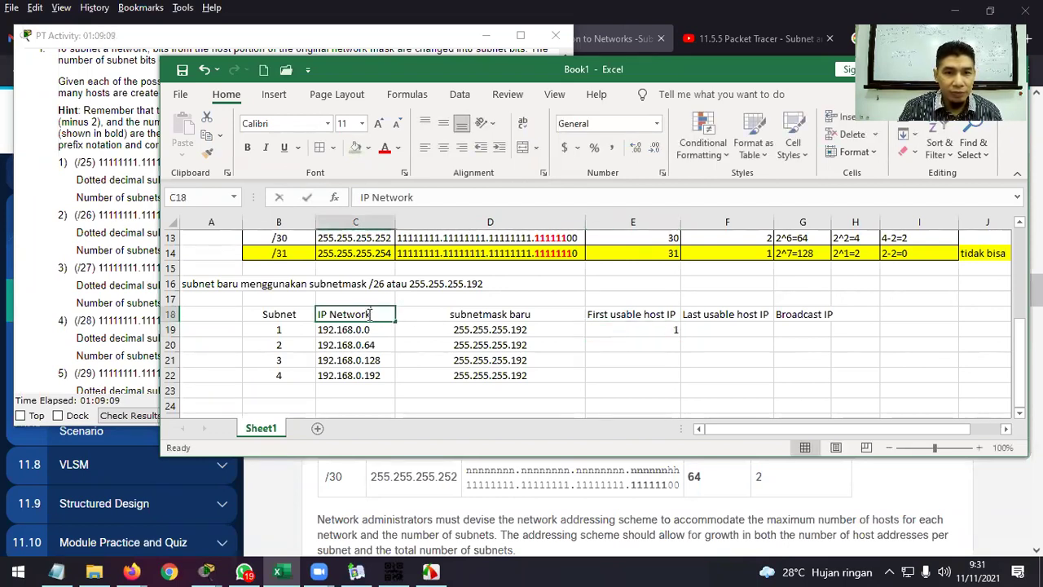
pyautogui.write('A')
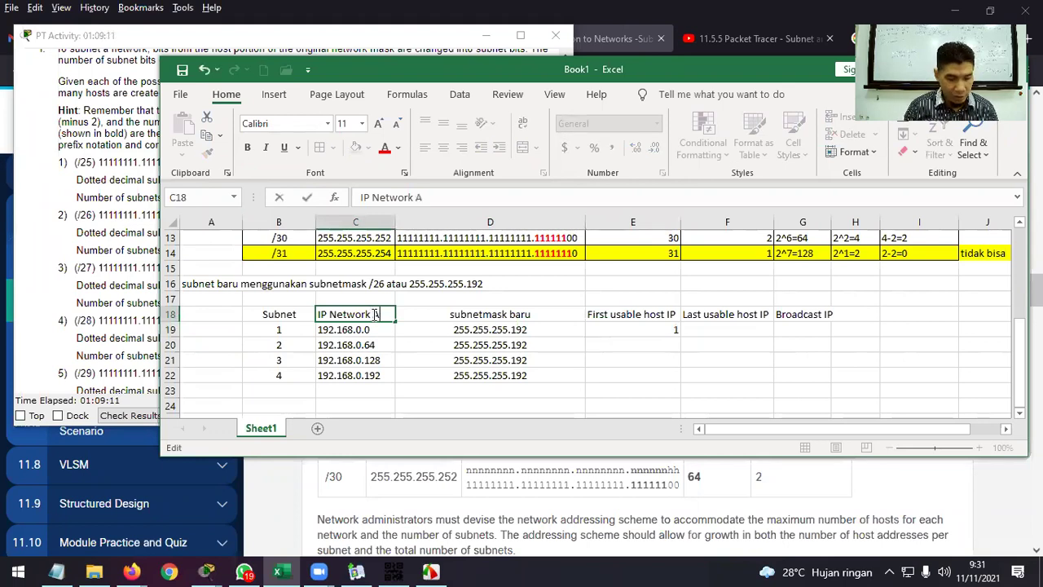
pyautogui.write('ddress')
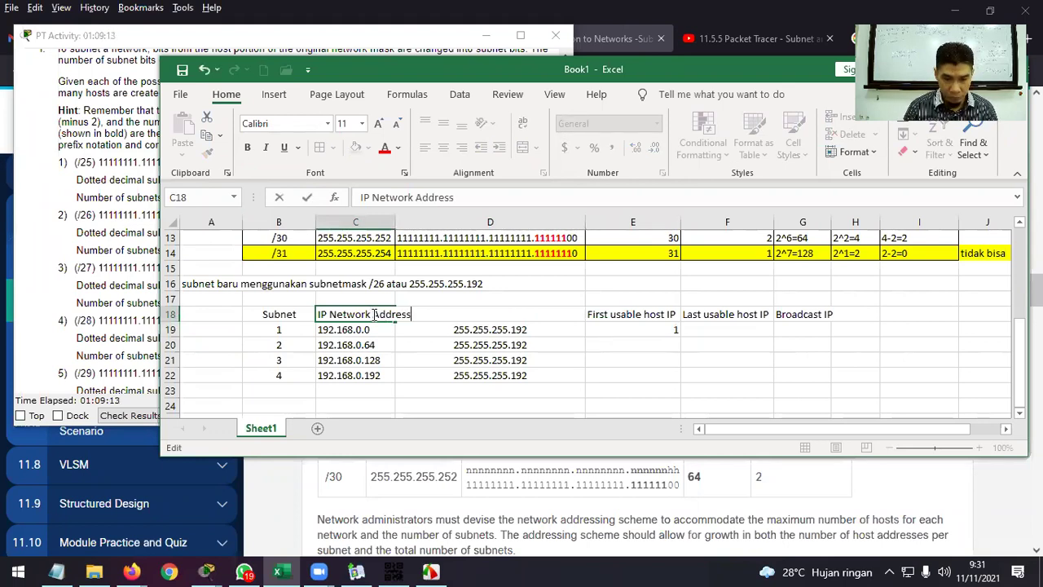
pyautogui.press('Return')
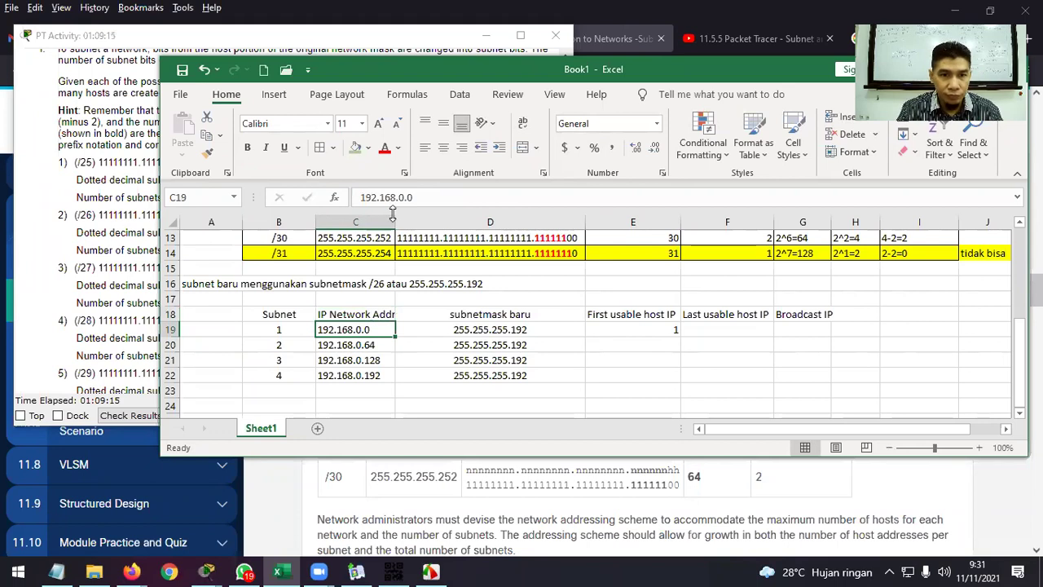
pyautogui.doubleClick(395, 222)
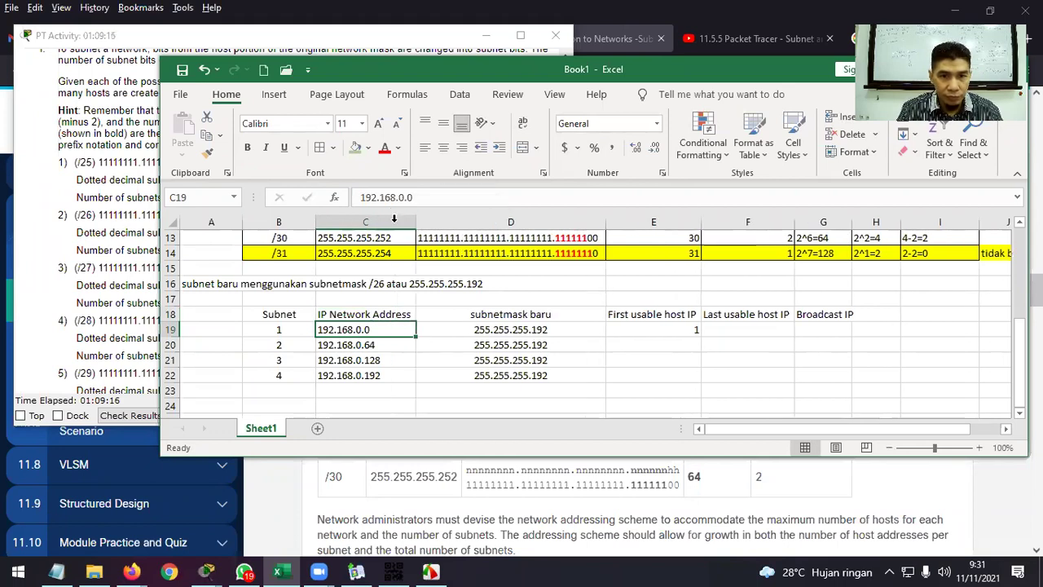
# Enter 192.168.0.1 as subnet 1's first usable host in E19 and adjust column G's width.
pyautogui.click(687, 328)
pyautogui.write('192')
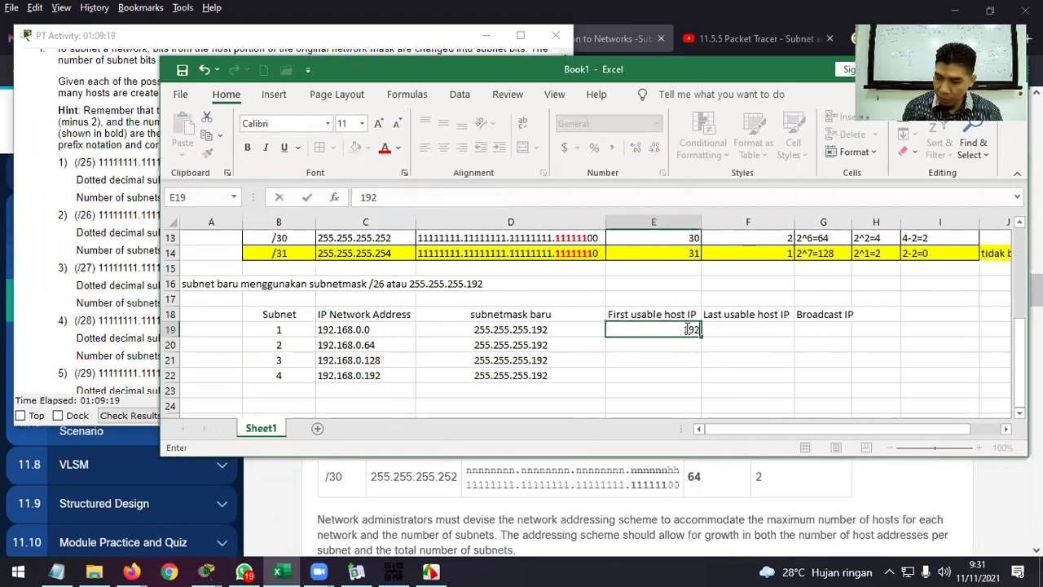
pyautogui.write('.168.0.1')
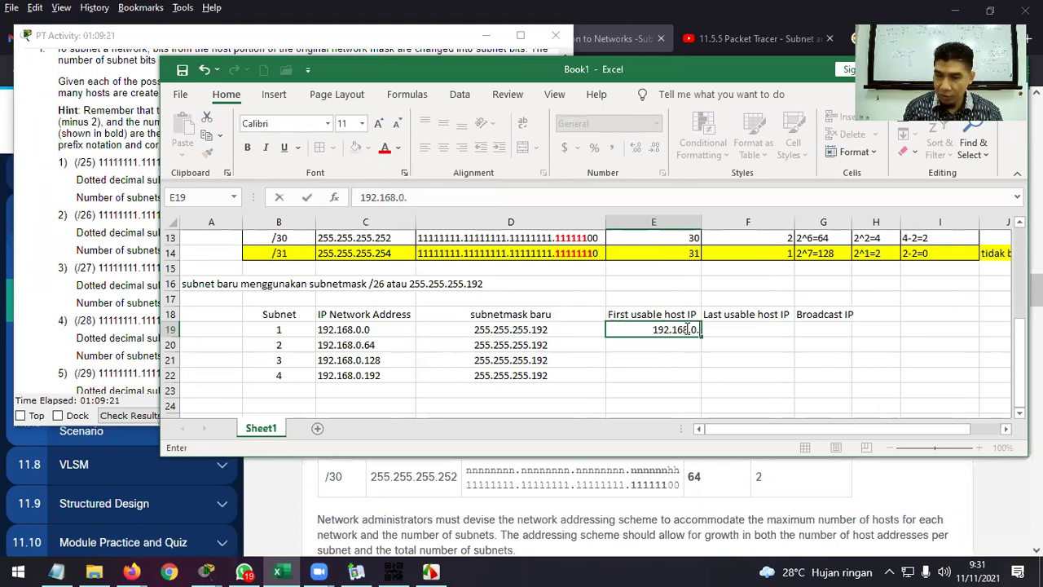
pyautogui.press('Return')
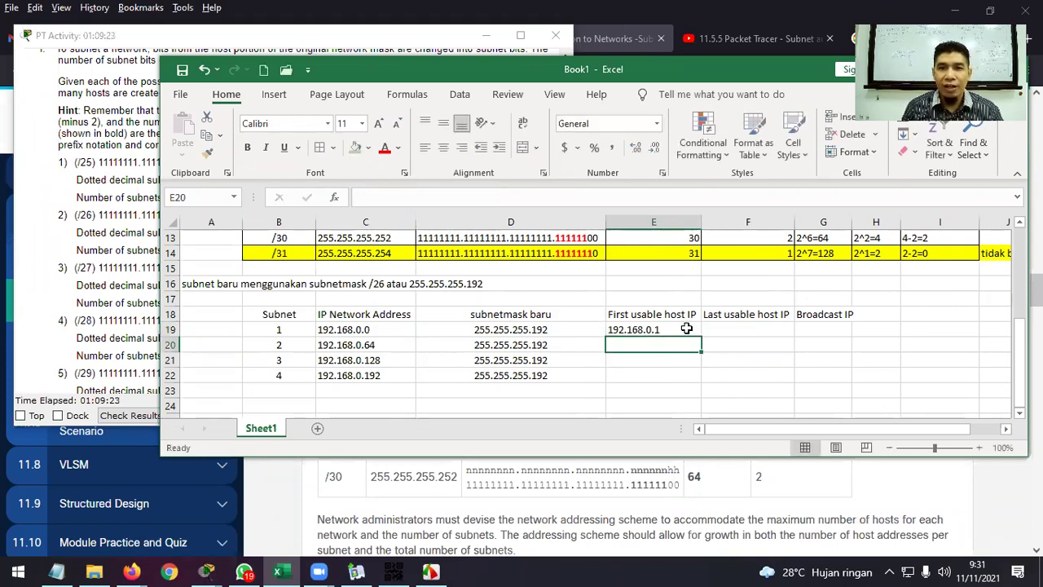
pyautogui.click(687, 329)
pyautogui.press('Tab')
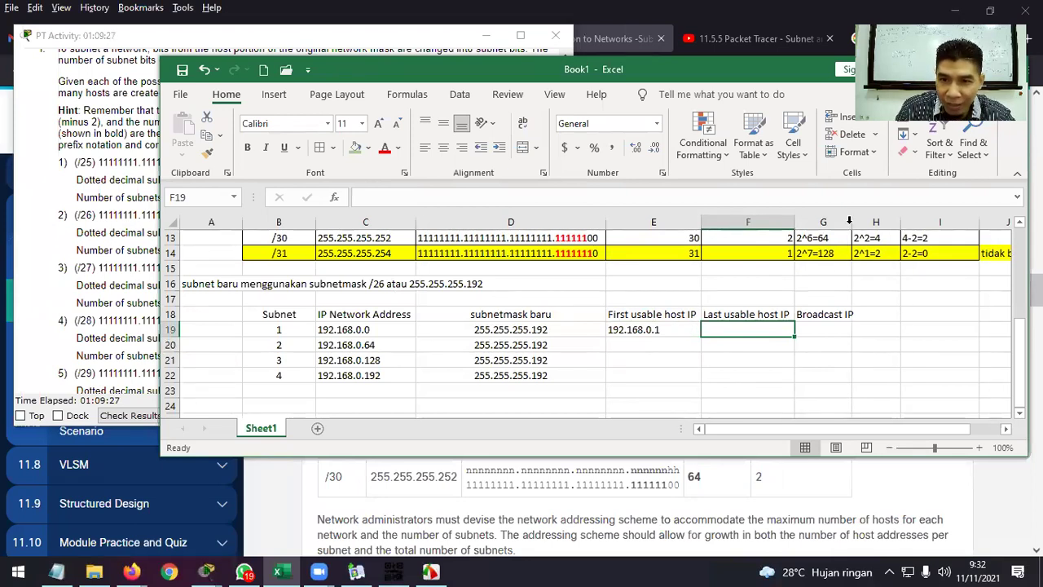
pyautogui.doubleClick(849, 220)
pyautogui.moveTo(897, 427); pyautogui.dragTo(953, 421)
pyautogui.moveTo(875, 220); pyautogui.dragTo(756, 223)
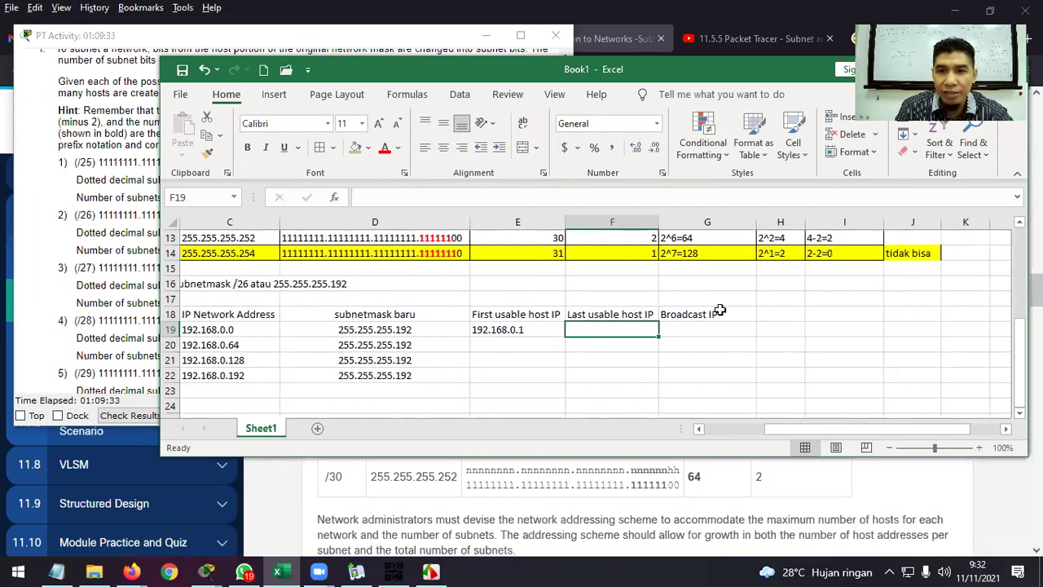
# Rename G18 to 'Broadcast IP Address' and widen column G to fit.
pyautogui.click(728, 313)
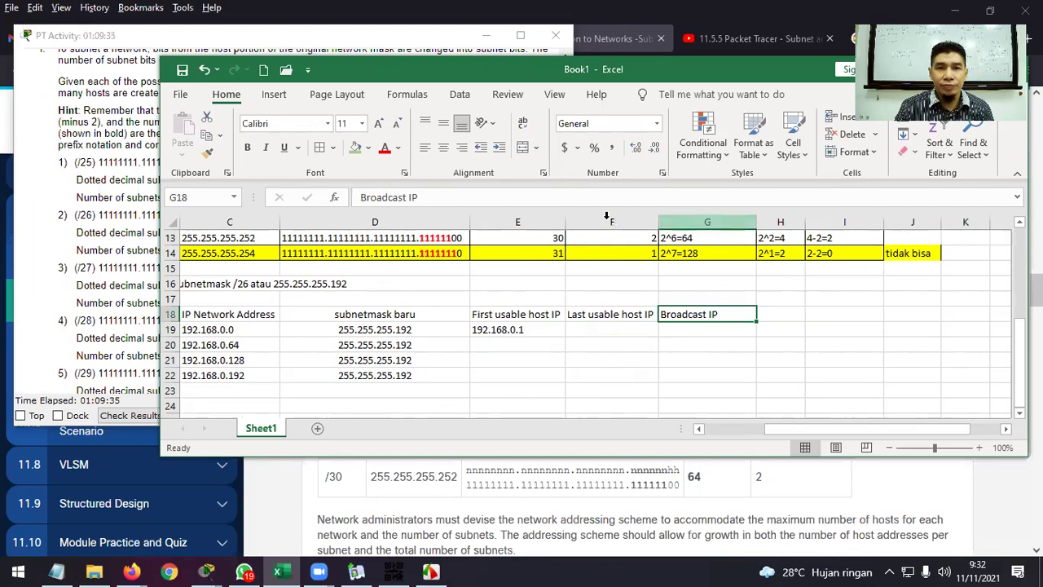
pyautogui.click(534, 199)
pyautogui.write('Address')
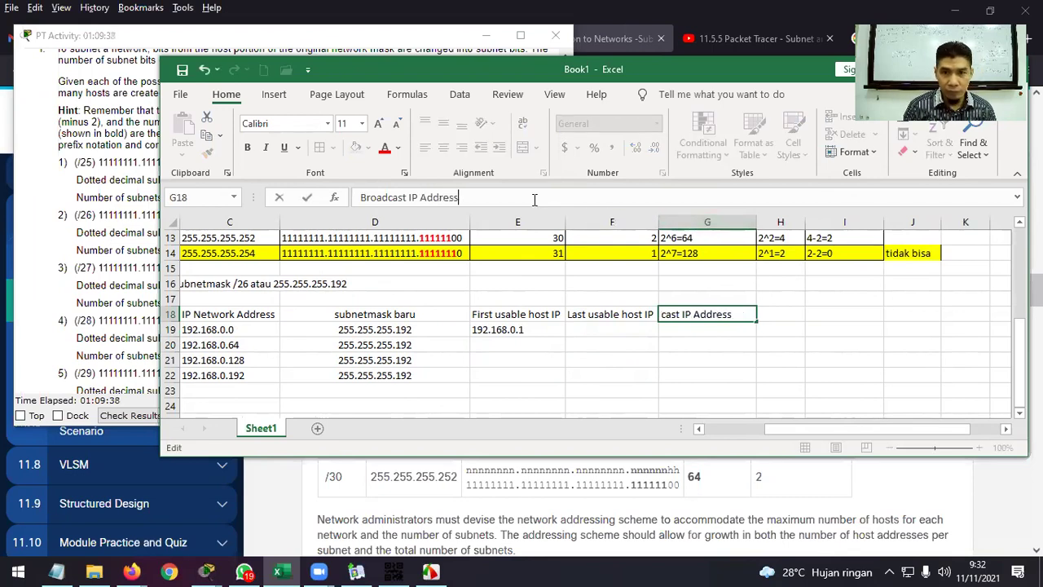
pyautogui.press('Return')
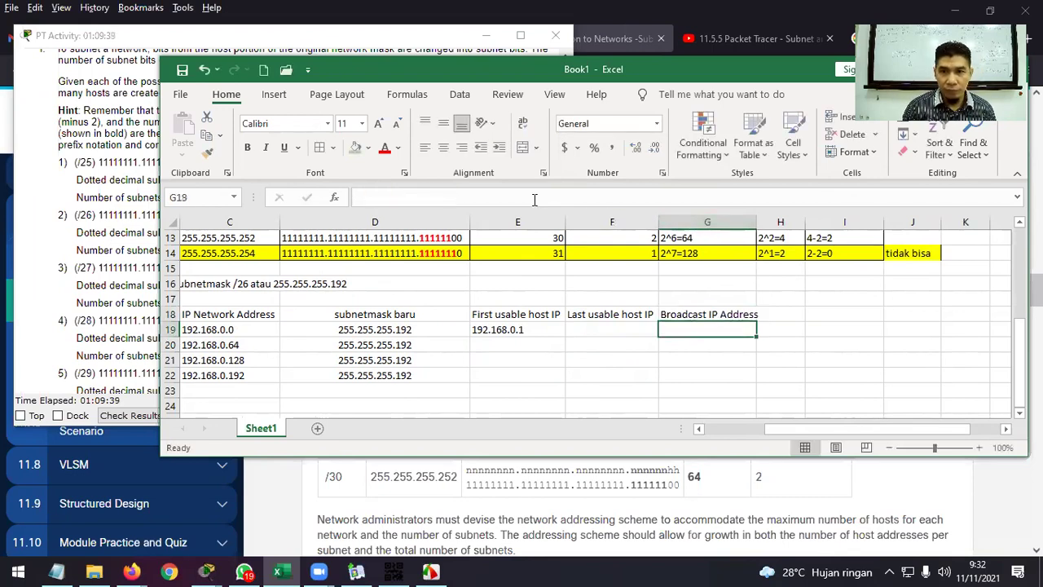
pyautogui.moveTo(756, 222); pyautogui.dragTo(764, 221)
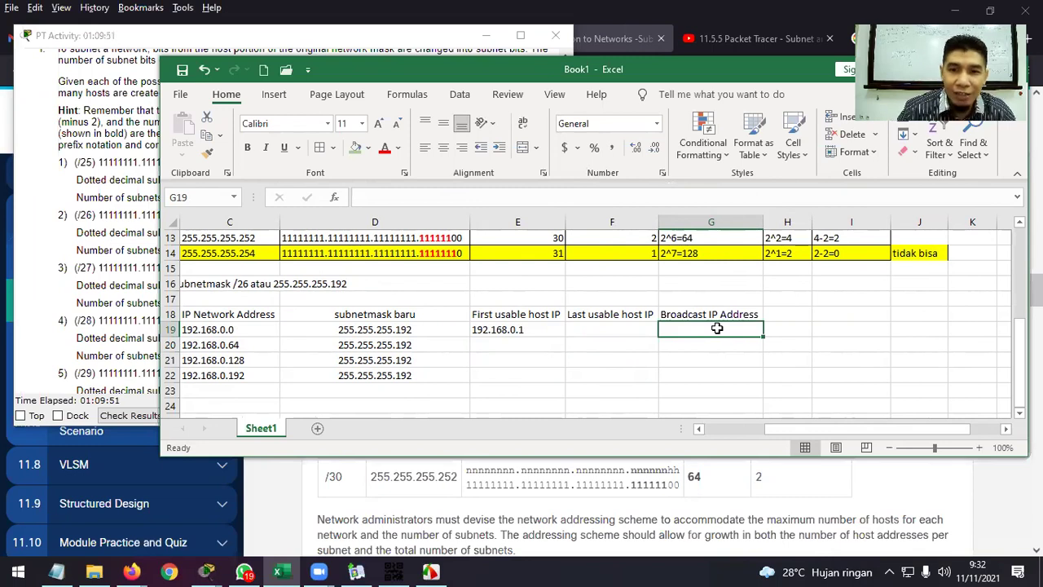
pyautogui.moveTo(848, 428); pyautogui.dragTo(810, 428)
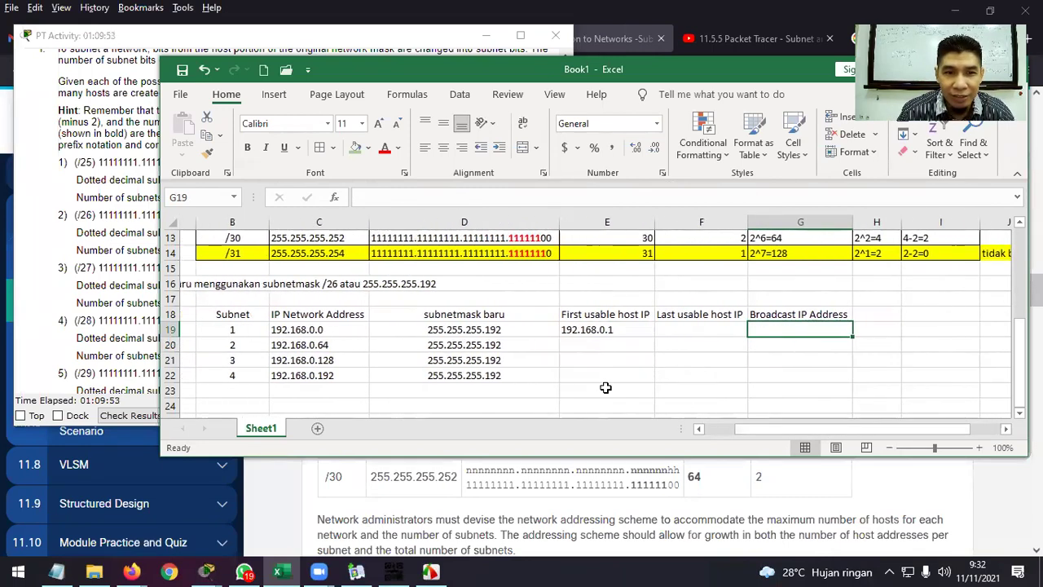
pyautogui.click(313, 344)
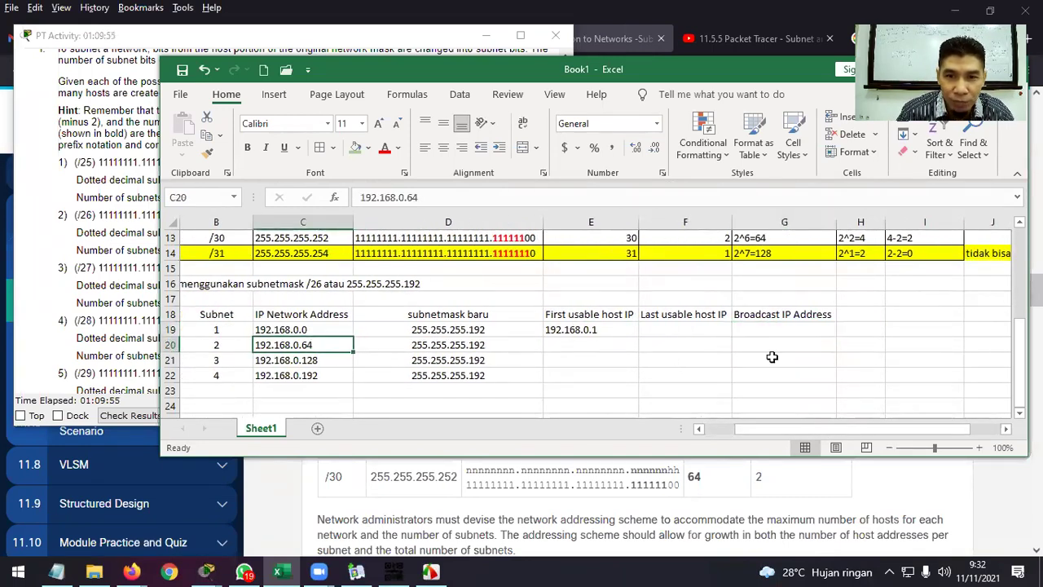
# Enter subnet 1's broadcast 192.168.0.63 in G19 and last usable host 192.168.0.62 in F19.
pyautogui.click(784, 332)
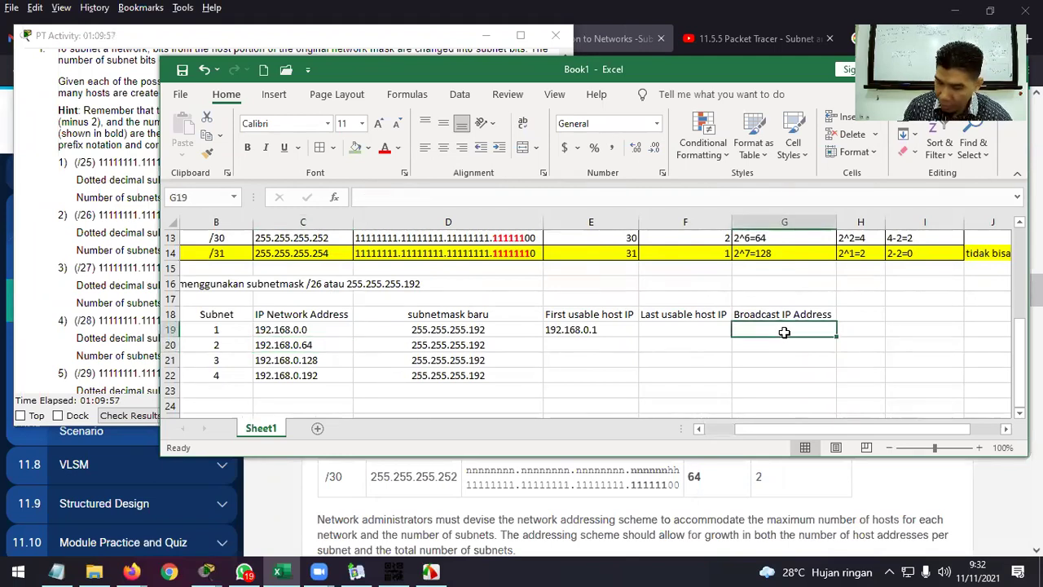
pyautogui.write('192.168.0.36')
pyautogui.press('BackSpace')
pyautogui.press('BackSpace')
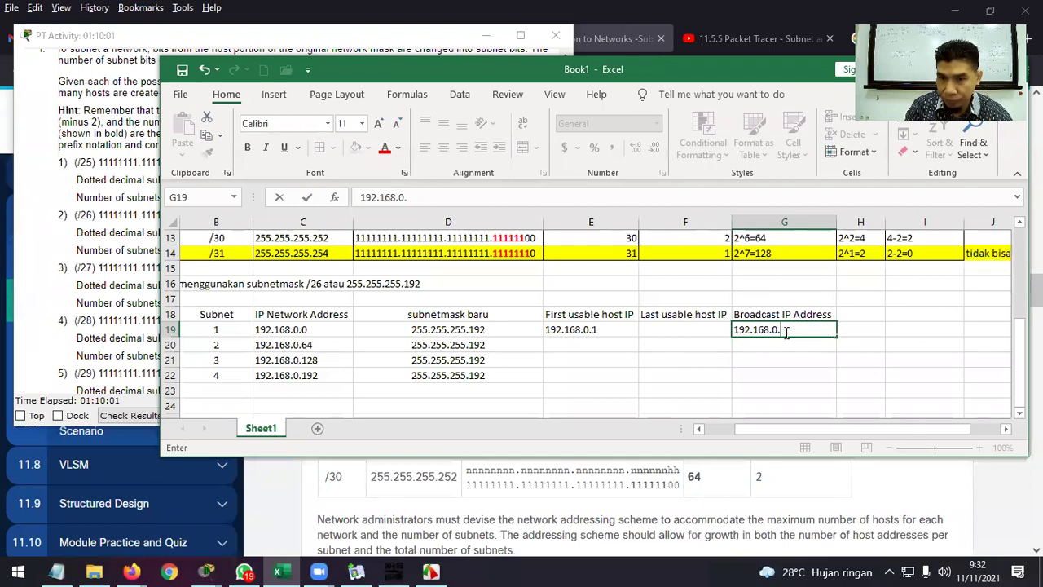
pyautogui.write('63')
pyautogui.press('Return')
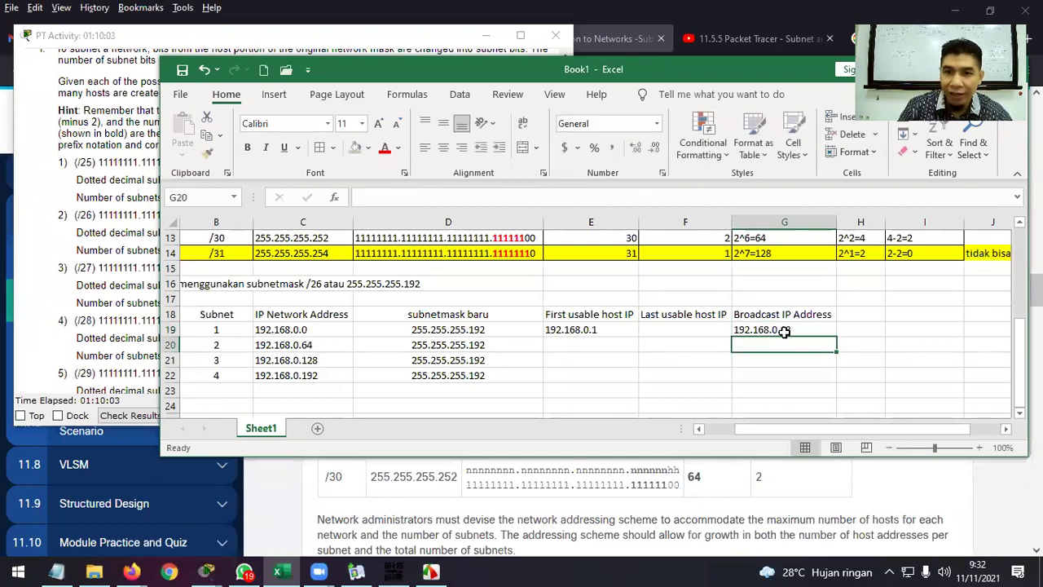
pyautogui.click(702, 330)
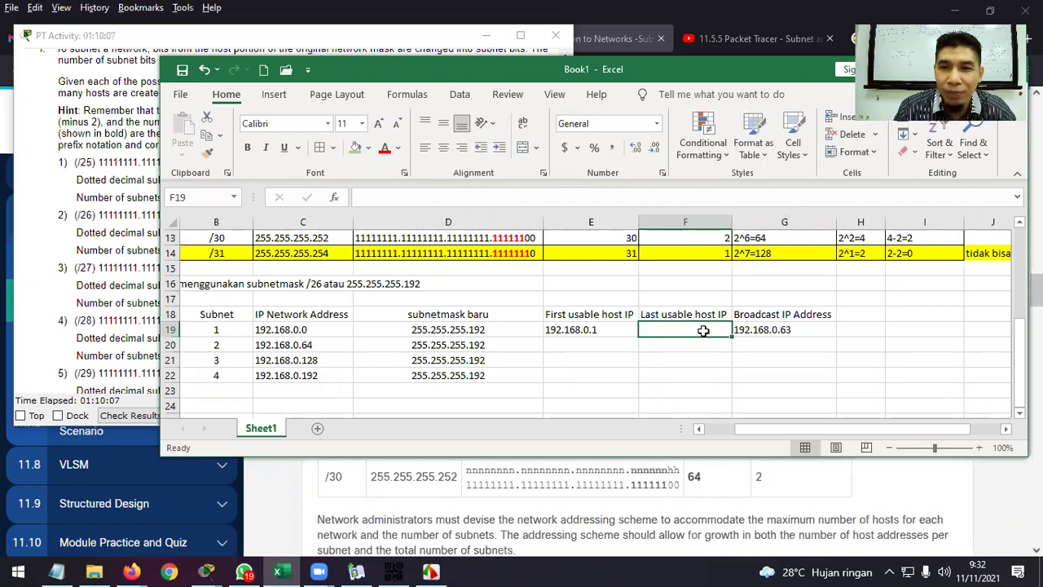
pyautogui.write('192')
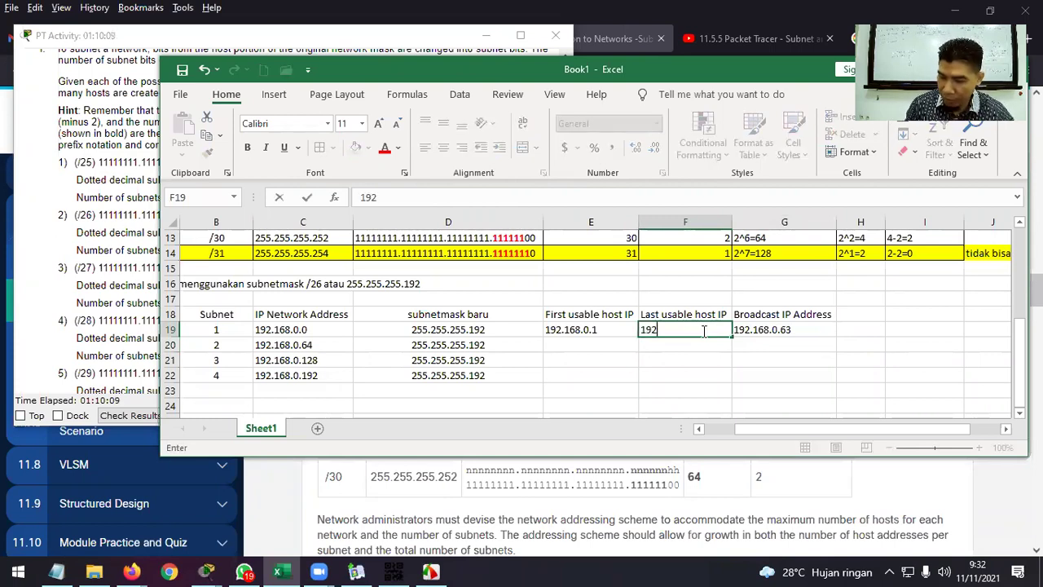
pyautogui.write('.168.0')
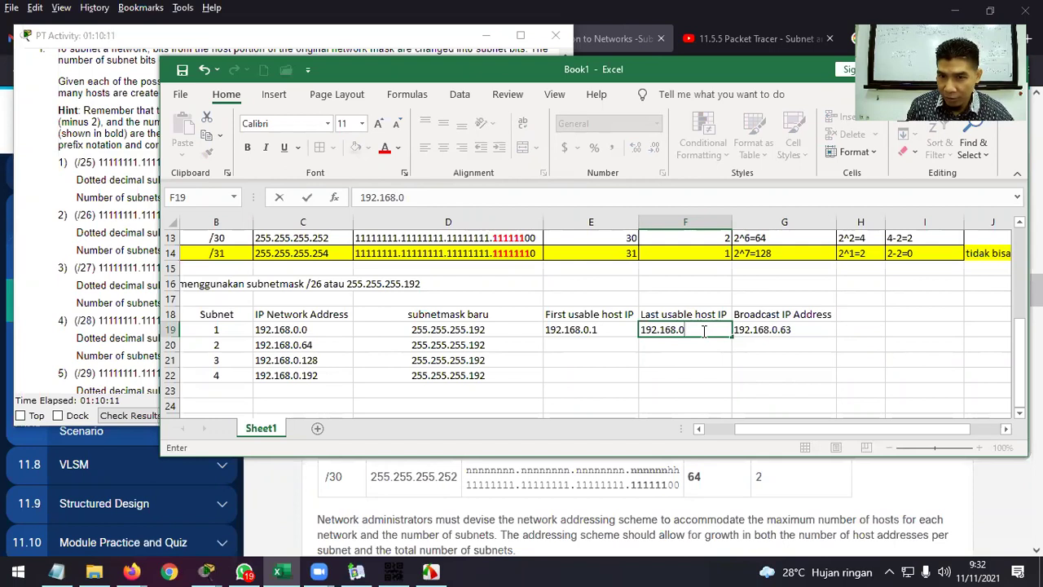
pyautogui.write('.62')
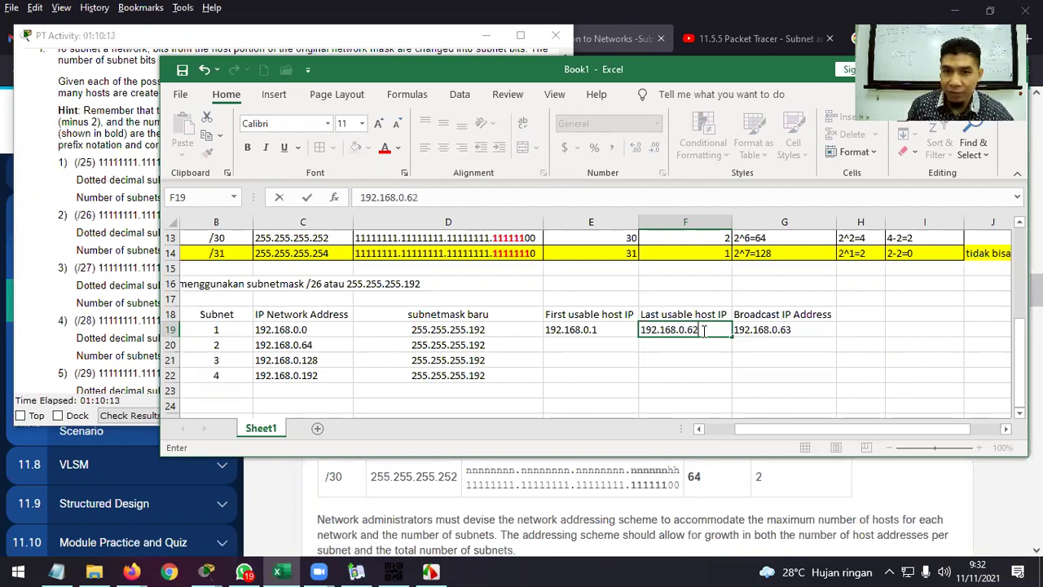
pyautogui.press('Return')
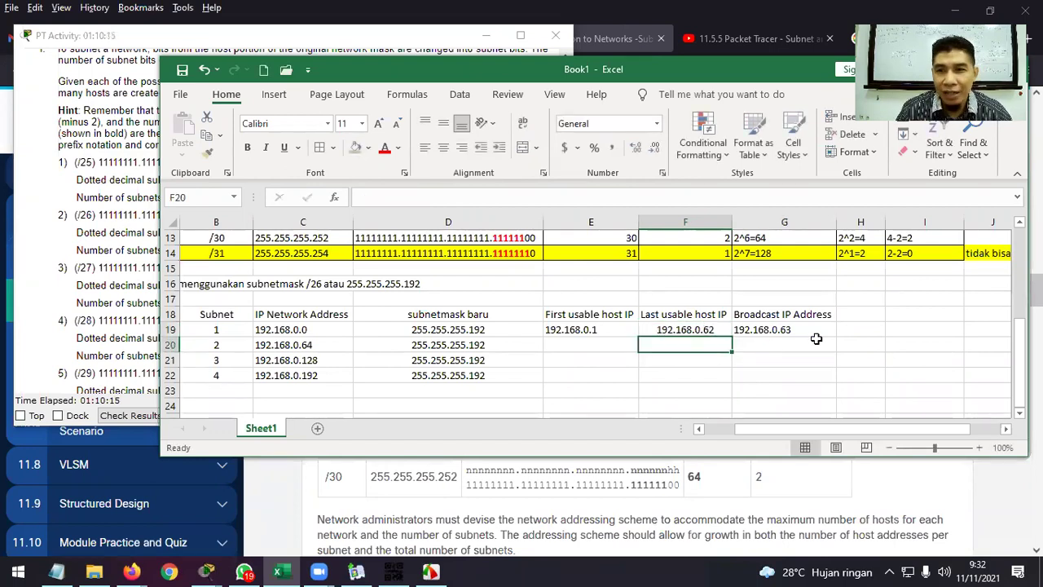
# Centre subnet 1's first usable host 192.168.0.1 in E19.
pyautogui.scroll(3, 817, 336)
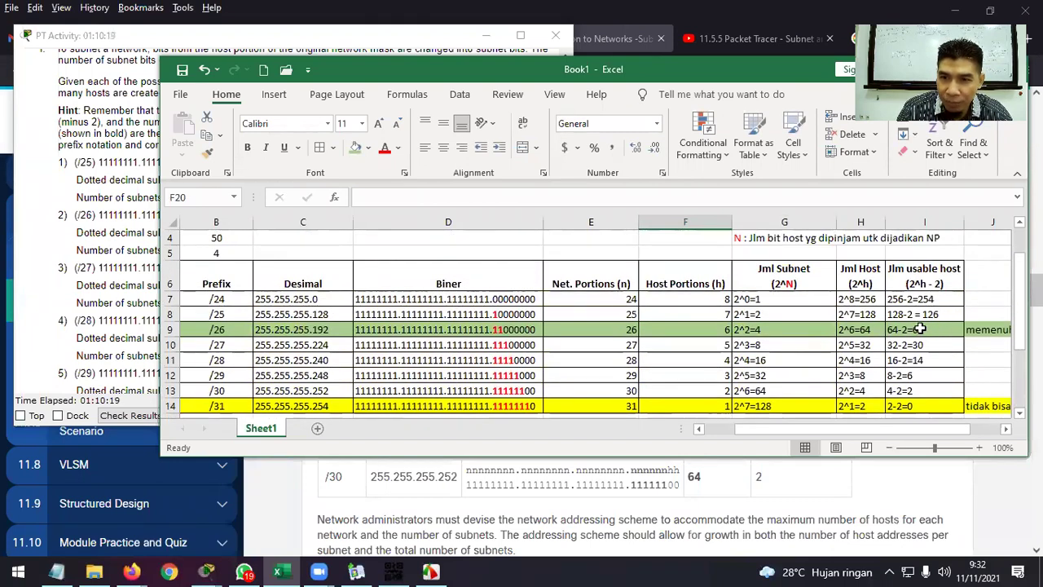
pyautogui.scroll(-2, 802, 343)
pyautogui.scroll(-1, 802, 343)
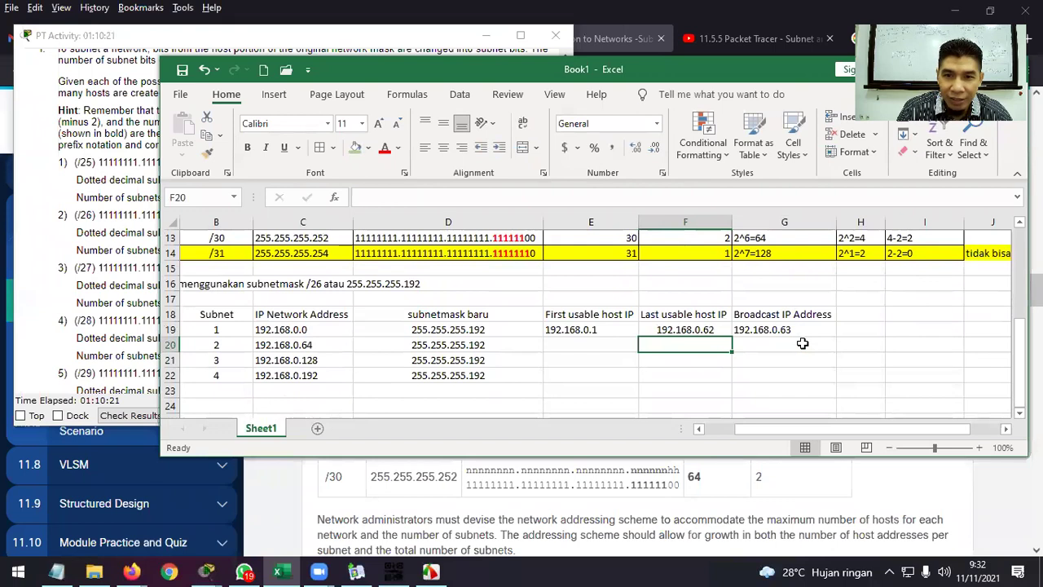
pyautogui.click(618, 330)
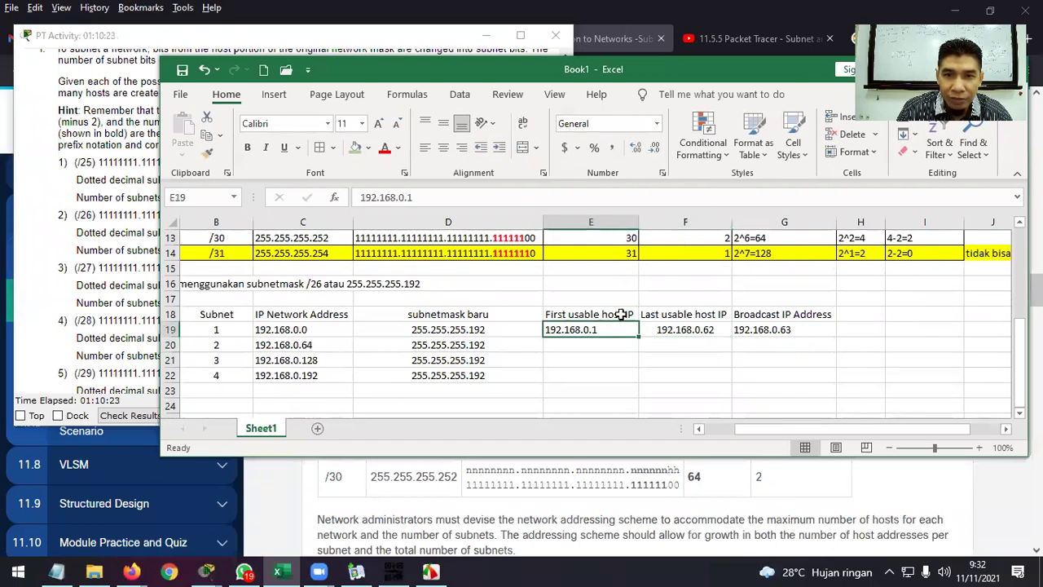
pyautogui.click(443, 147)
pyautogui.click(692, 349)
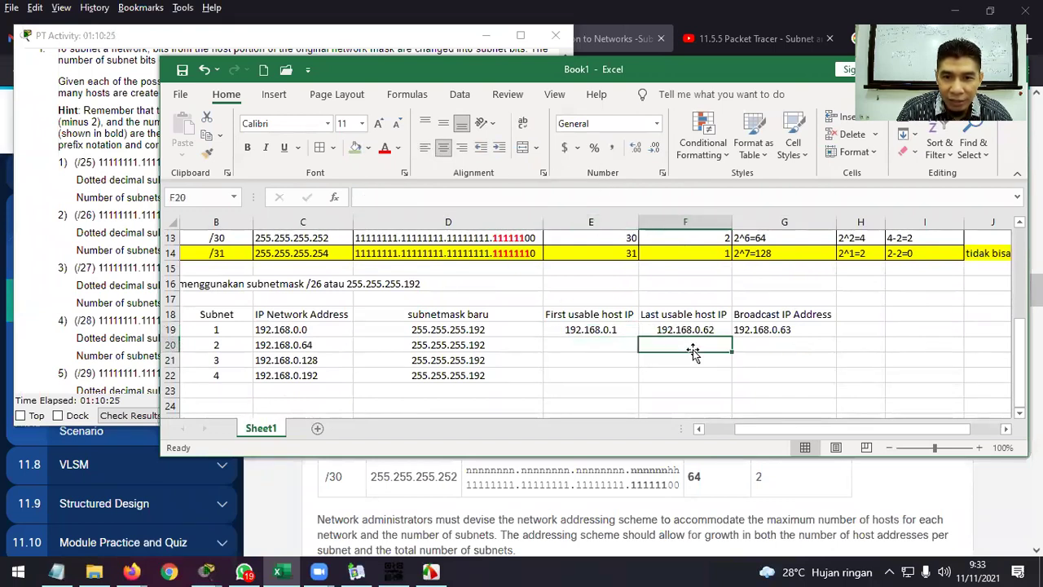
pyautogui.click(688, 330)
# Apply All Borders to the subnet table B18:G22.
pyautogui.moveTo(224, 313); pyautogui.dragTo(769, 380)
pyautogui.moveTo(248, 314); pyautogui.dragTo(774, 375)
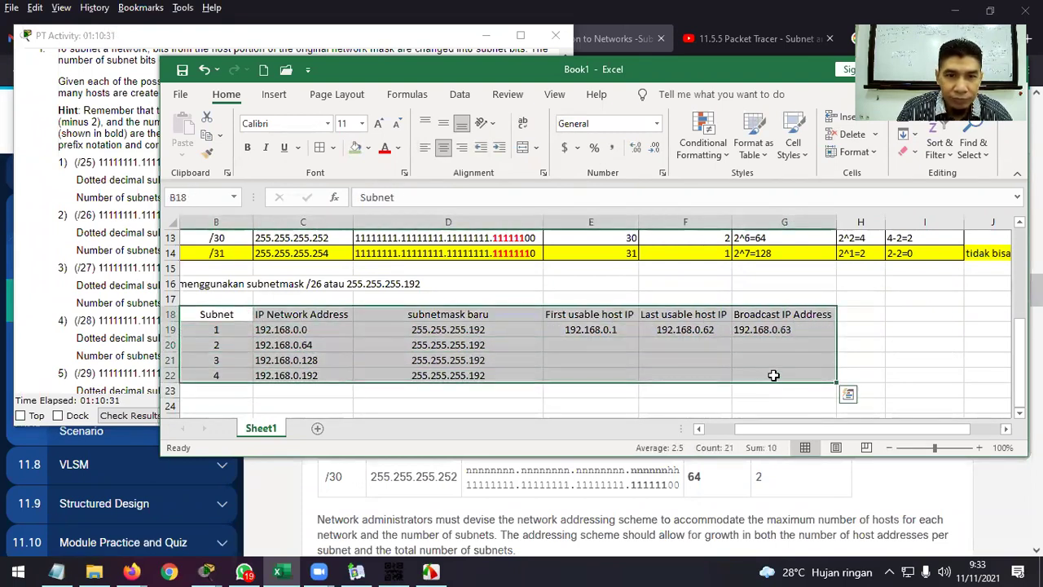
pyautogui.click(320, 147)
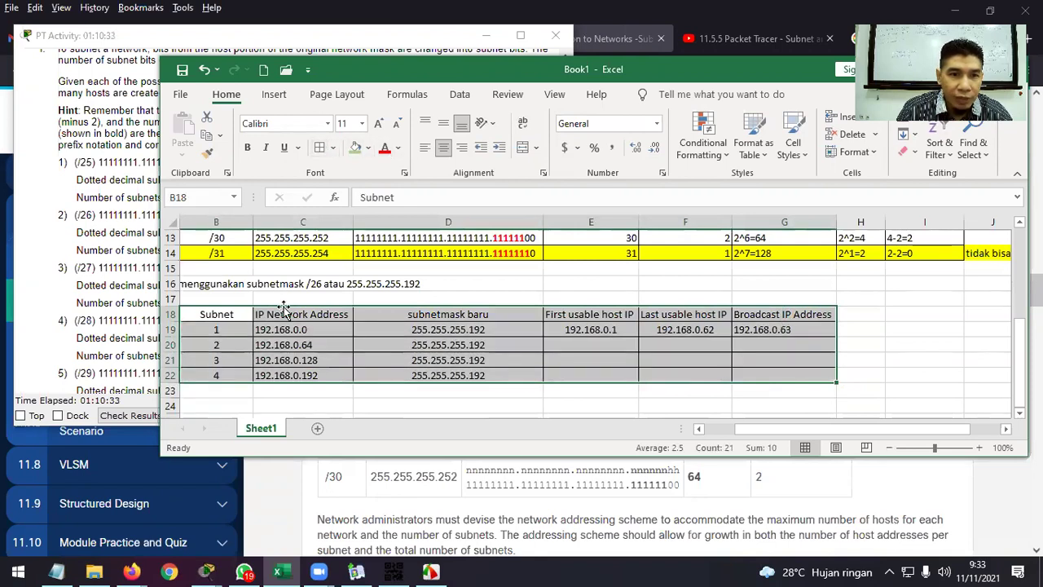
pyautogui.click(421, 359)
pyautogui.moveTo(782, 431); pyautogui.dragTo(752, 431)
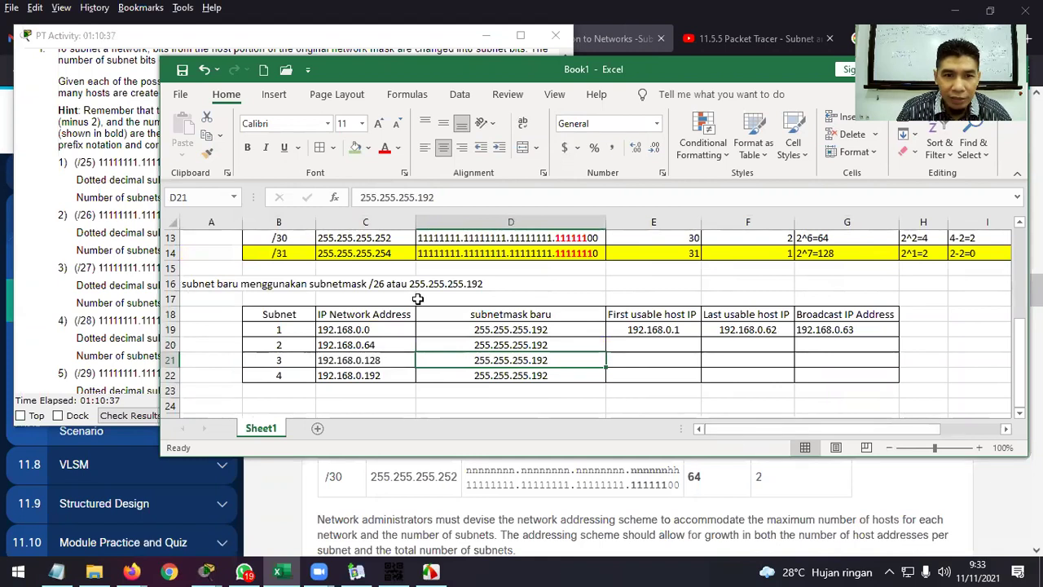
# Bold the row 16 description and the B18:G18 header row.
pyautogui.click(205, 284)
pyautogui.click(247, 146)
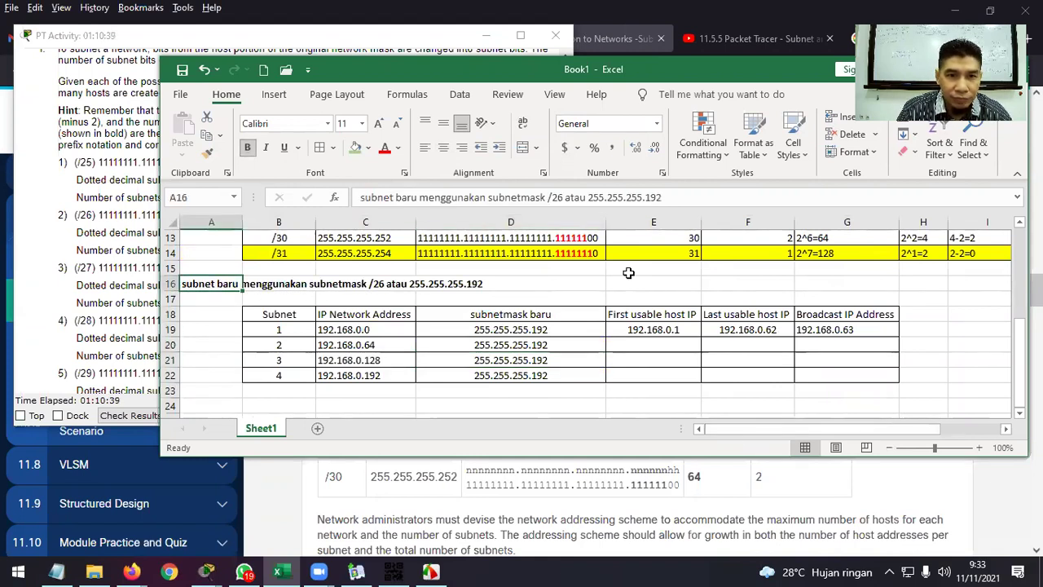
pyautogui.click(628, 273)
pyautogui.click(282, 313)
pyautogui.moveTo(283, 313); pyautogui.dragTo(804, 315)
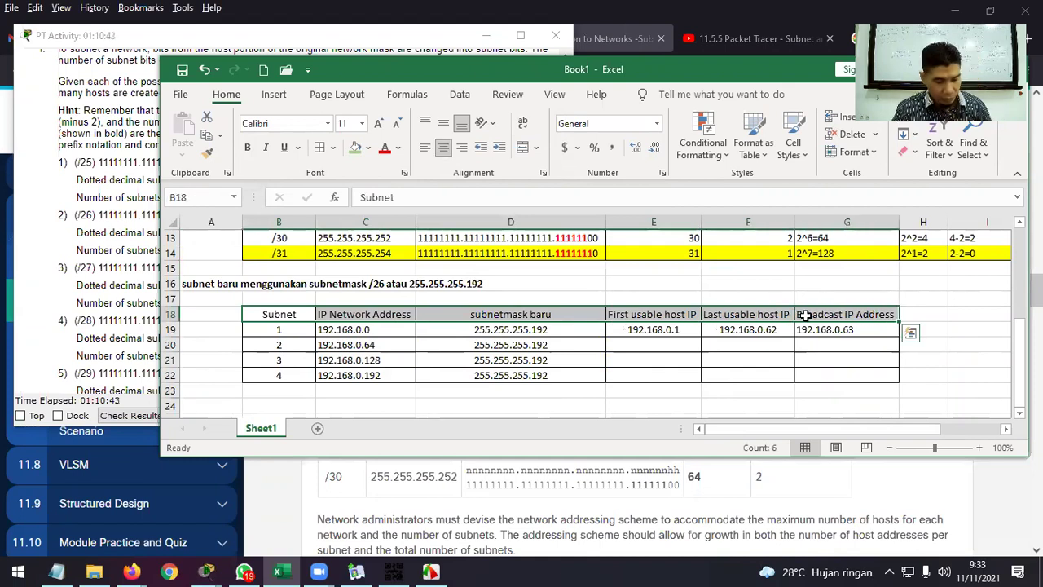
pyautogui.hotkey('ctrl', 'b')
pyautogui.click(790, 382)
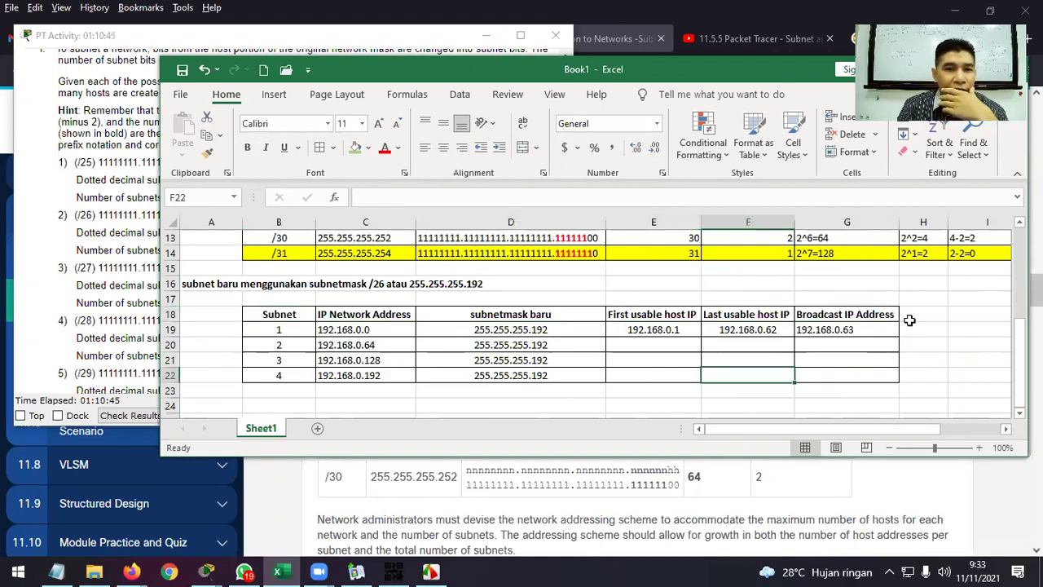
pyautogui.click(918, 317)
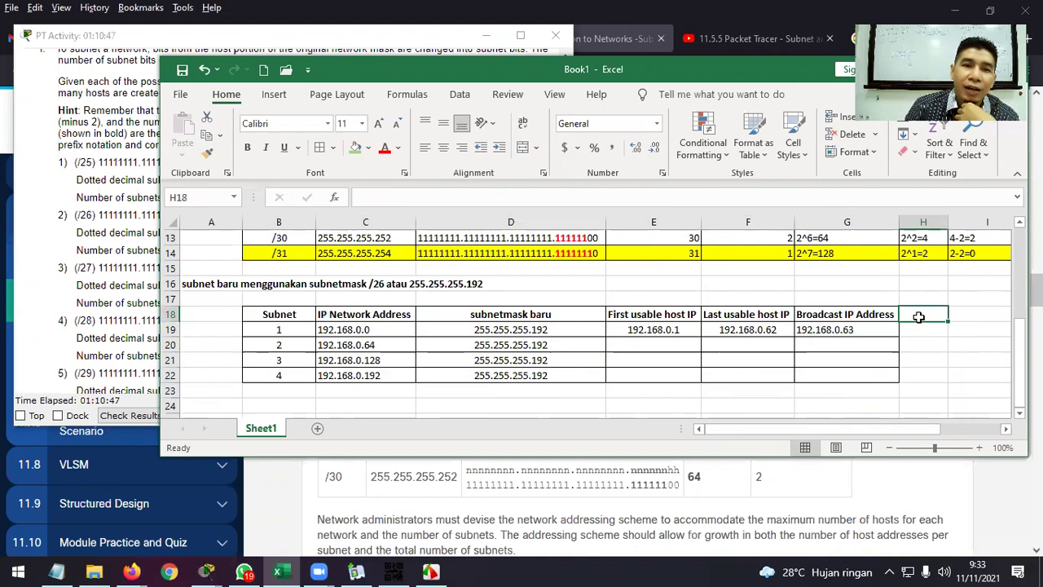
pyautogui.click(654, 345)
# Center the first host, last host and broadcast columns E18:G22.
pyautogui.write('192')
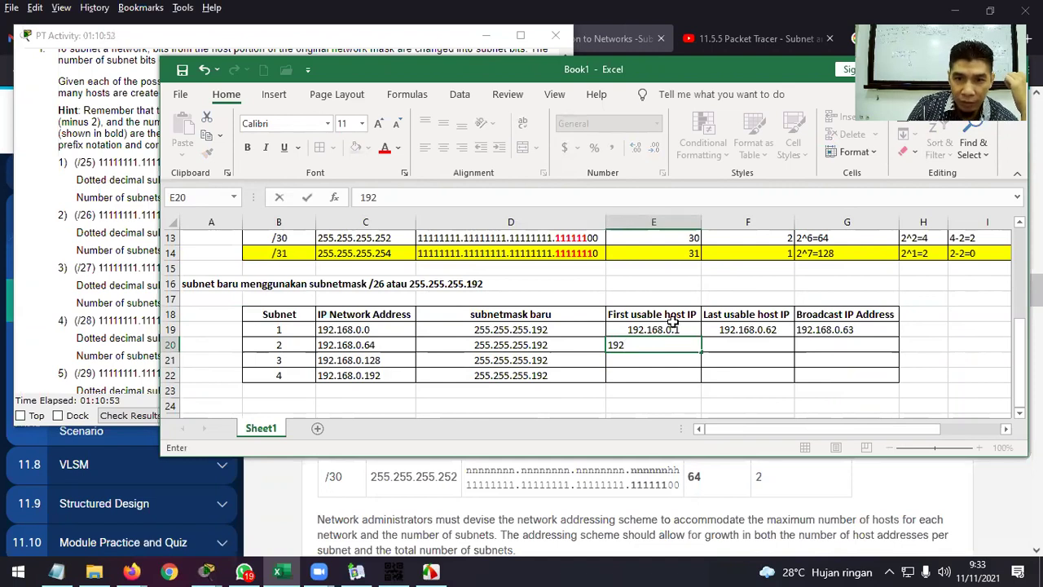
pyautogui.moveTo(673, 318); pyautogui.dragTo(820, 373)
pyautogui.click(447, 150)
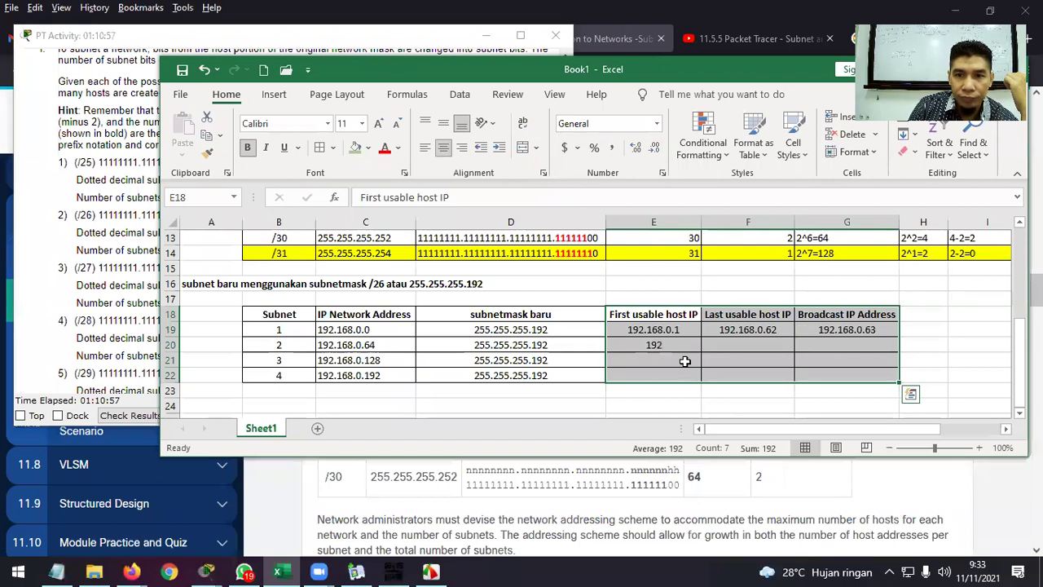
# Enter subnet 2's first host 192.168.0.65, broadcast 192.168.0.127 and last host 192.168.0.126.
pyautogui.click(683, 344)
pyautogui.doubleClick(682, 344)
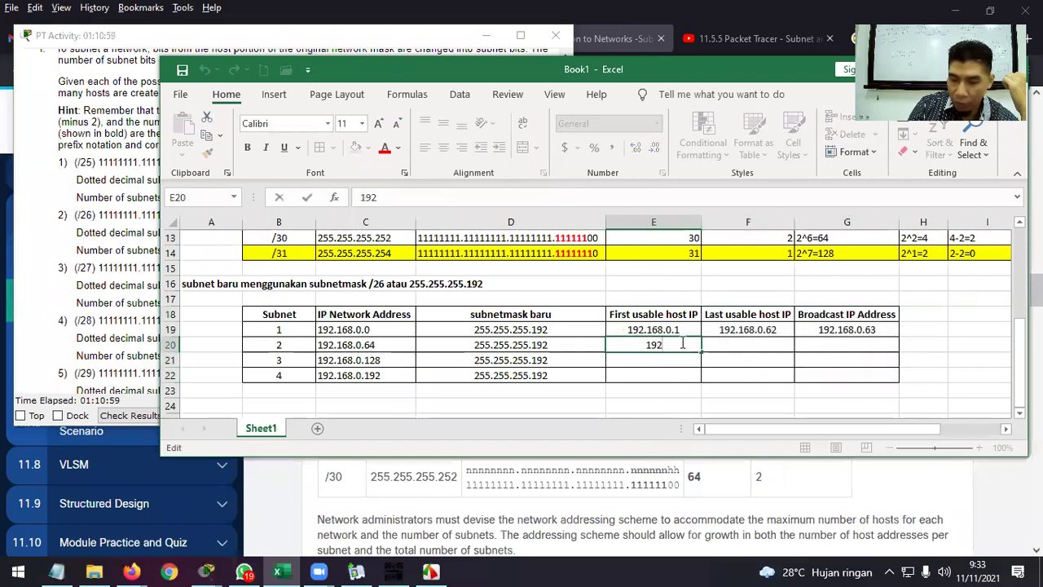
pyautogui.write('.168.0.')
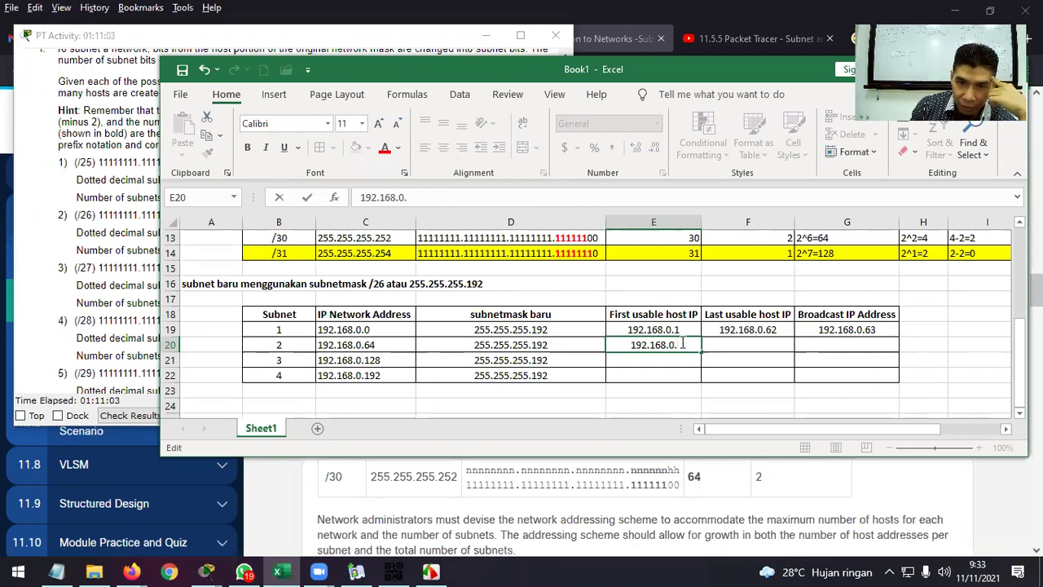
pyautogui.write('65')
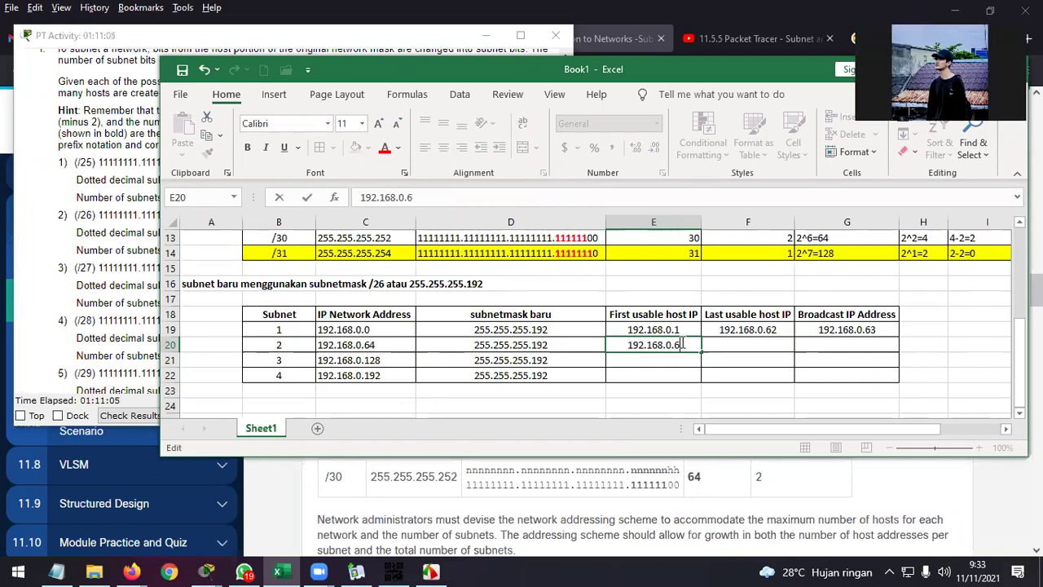
pyautogui.press('Return')
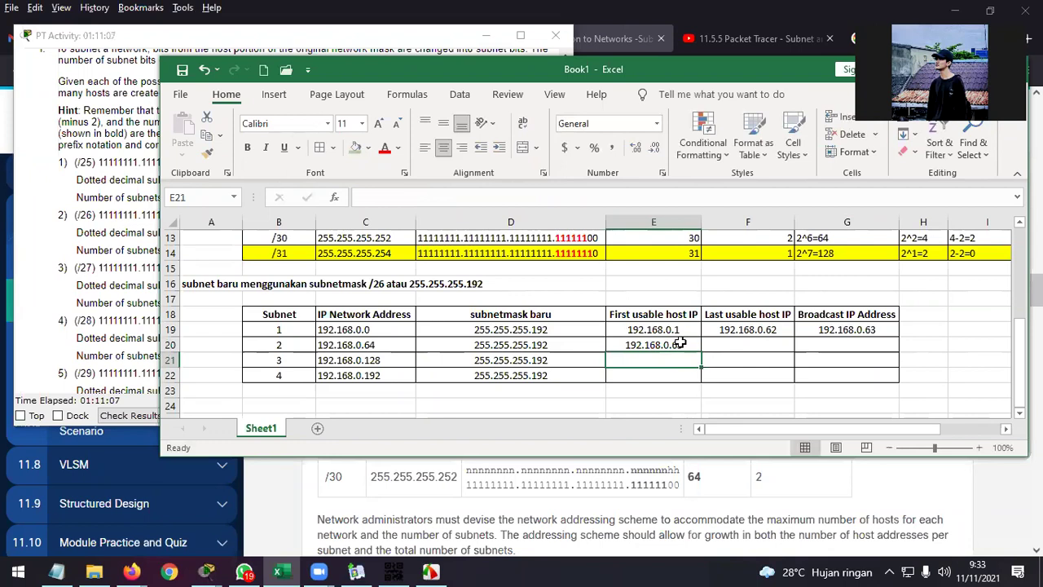
pyautogui.press('Up')
pyautogui.press('Right')
pyautogui.press('Right')
pyautogui.press('Left')
pyautogui.press('Right')
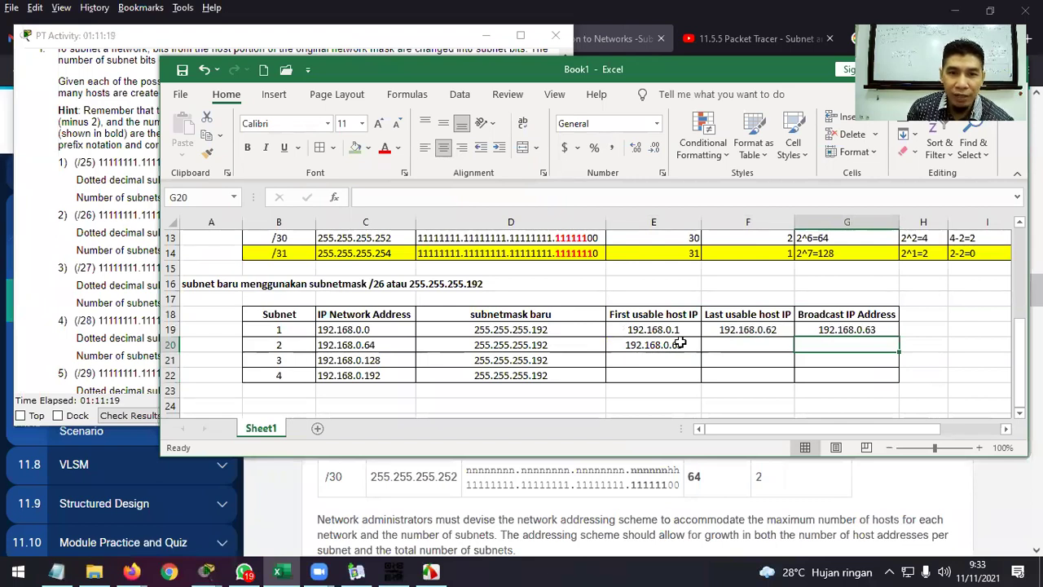
pyautogui.write('192')
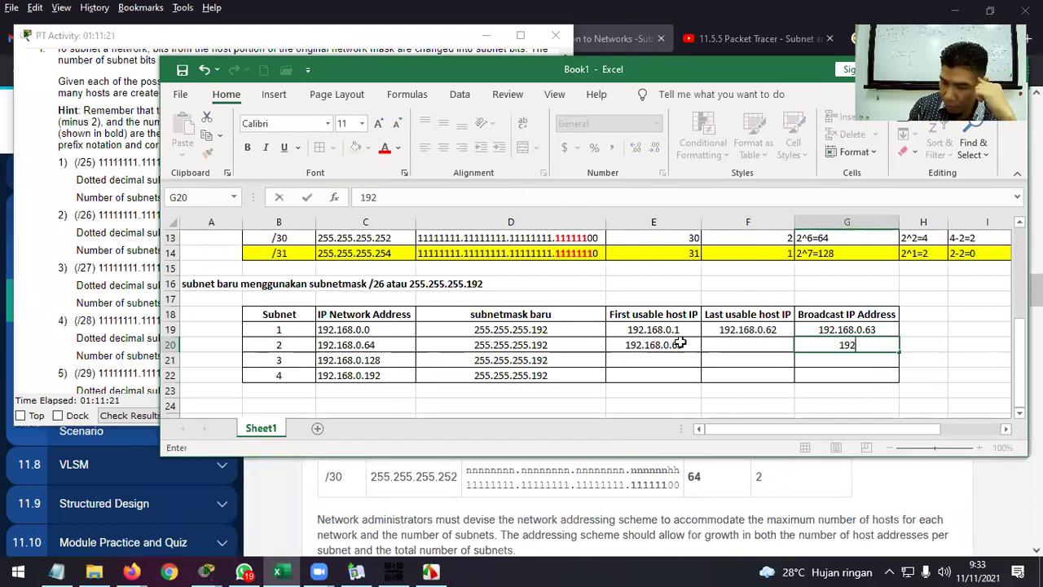
pyautogui.write('.168.0.127')
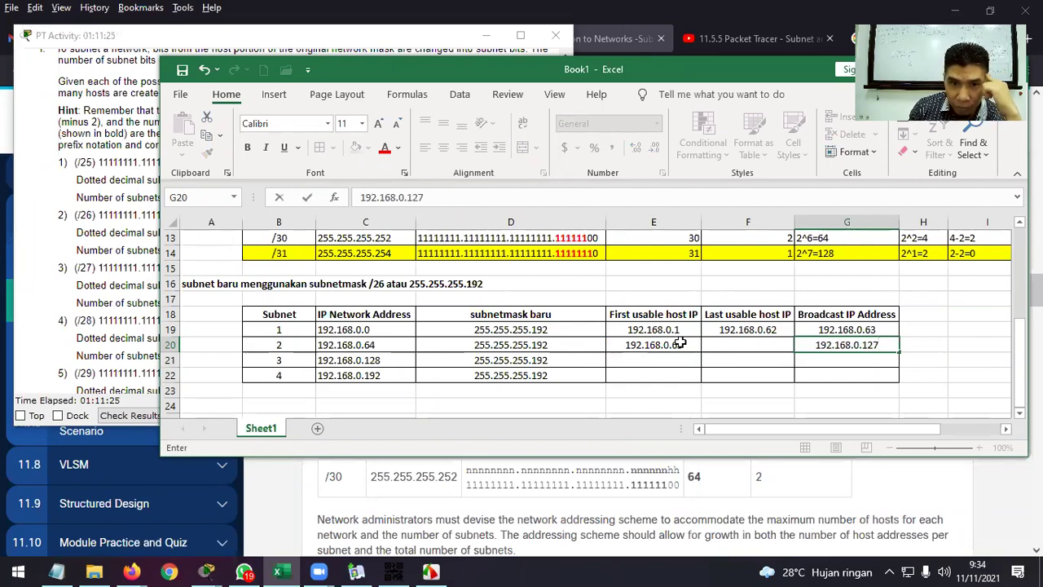
pyautogui.press('Left')
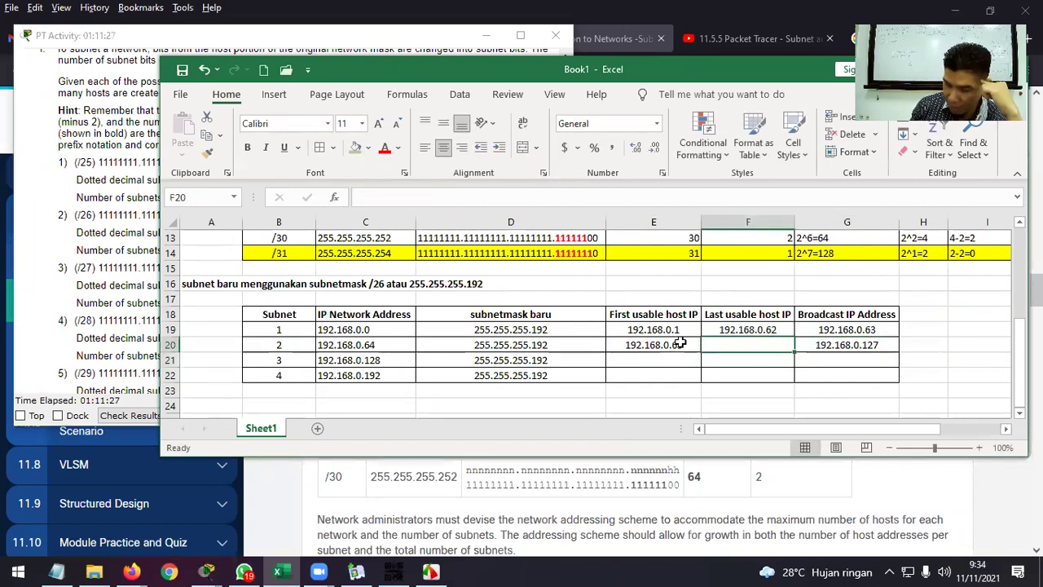
pyautogui.write('192.168.')
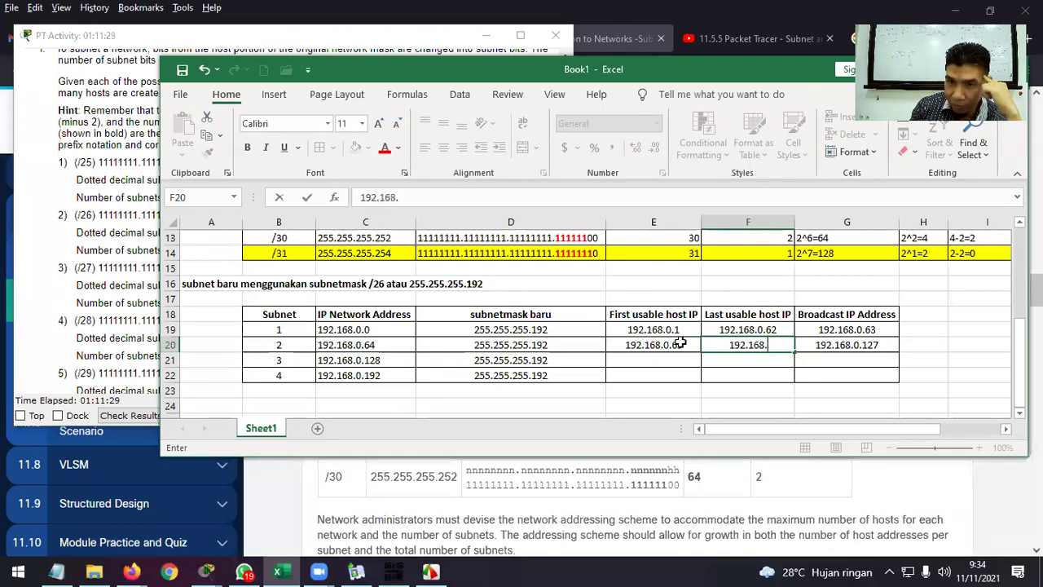
pyautogui.write('0.126')
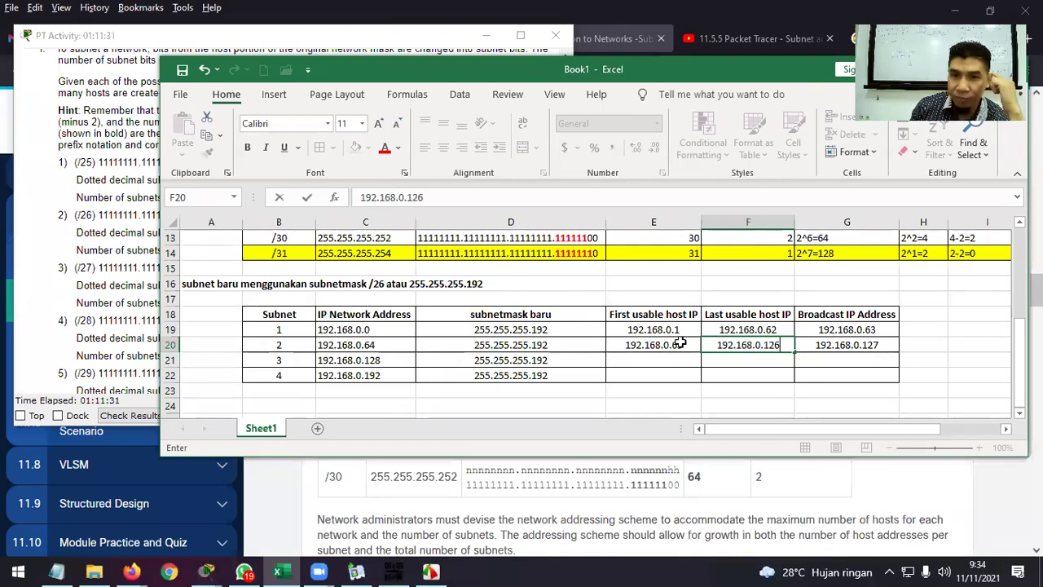
pyautogui.press('Return')
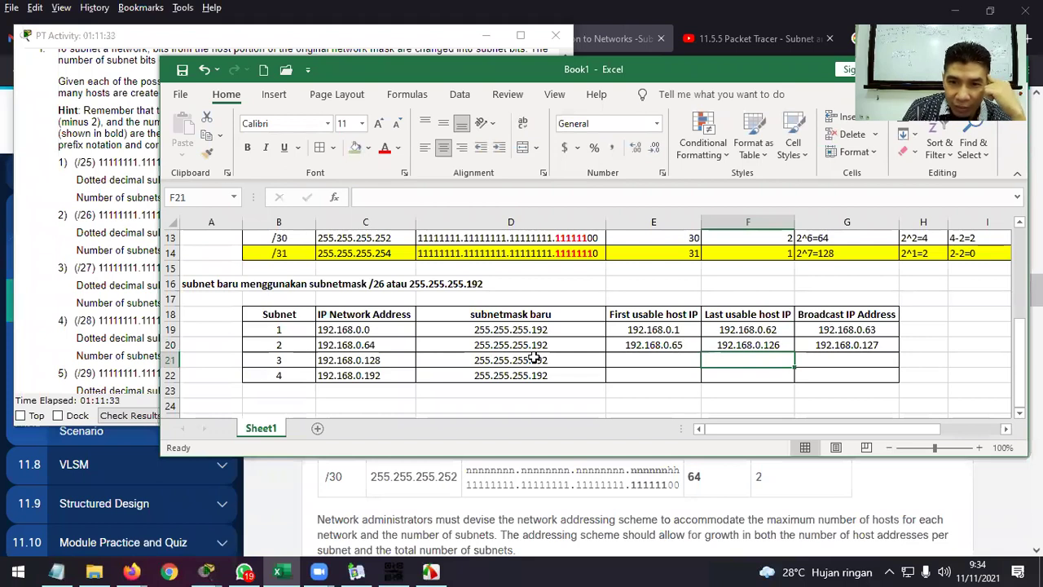
# Enter subnet 3's first host 192.168.0.129, broadcast 192.168.0.191 and last host 192.168.0.190.
pyautogui.click(644, 359)
pyautogui.write('192.168.0.')
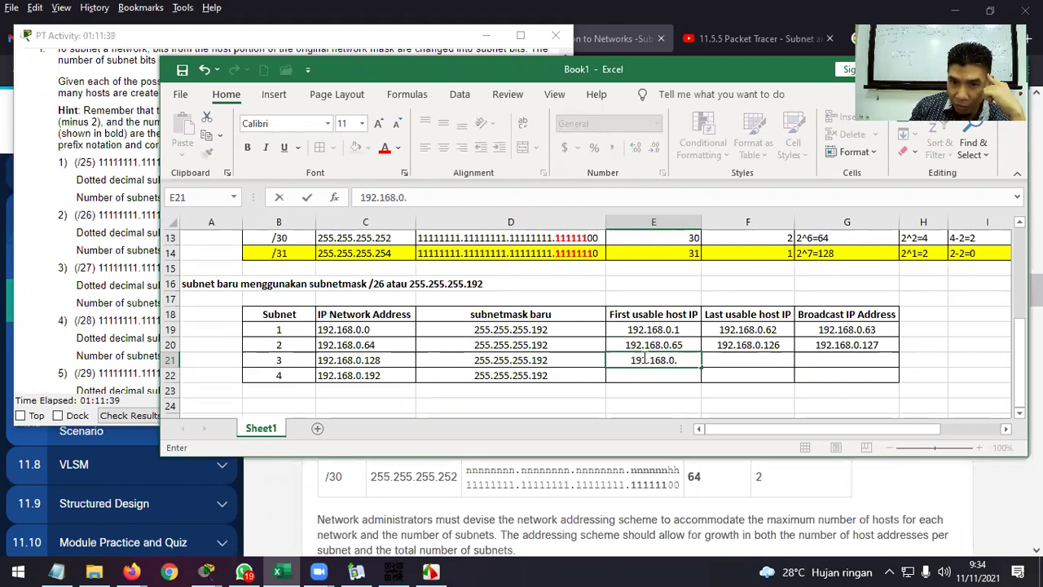
pyautogui.write('129')
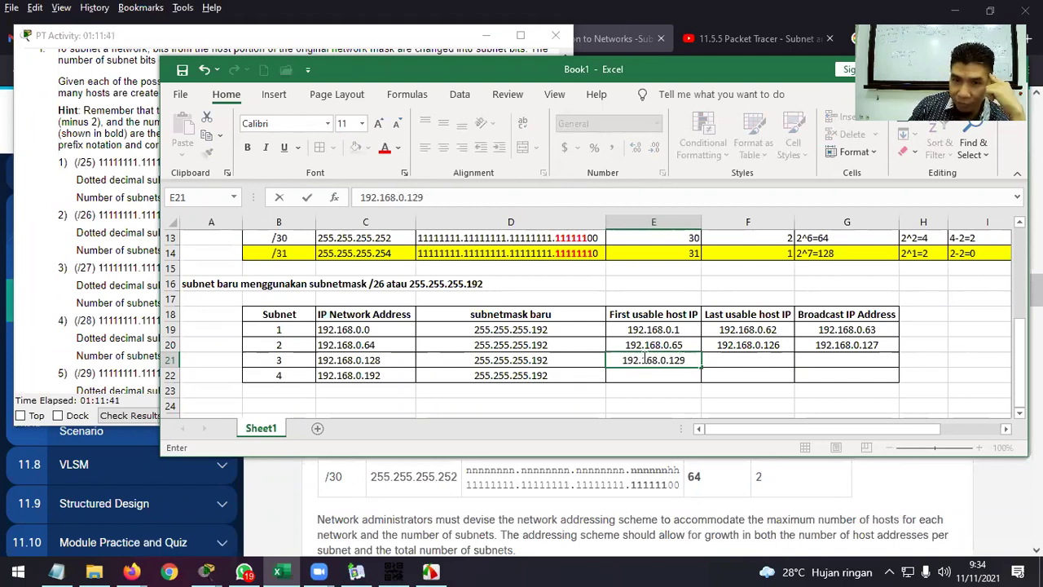
pyautogui.press('Tab')
pyautogui.press('Tab')
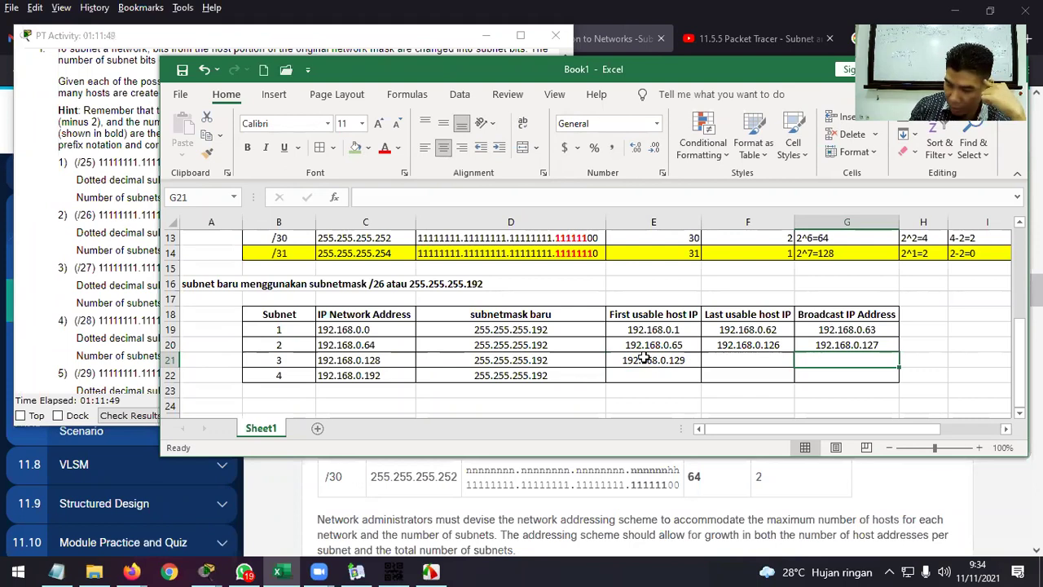
pyautogui.write('192.168.')
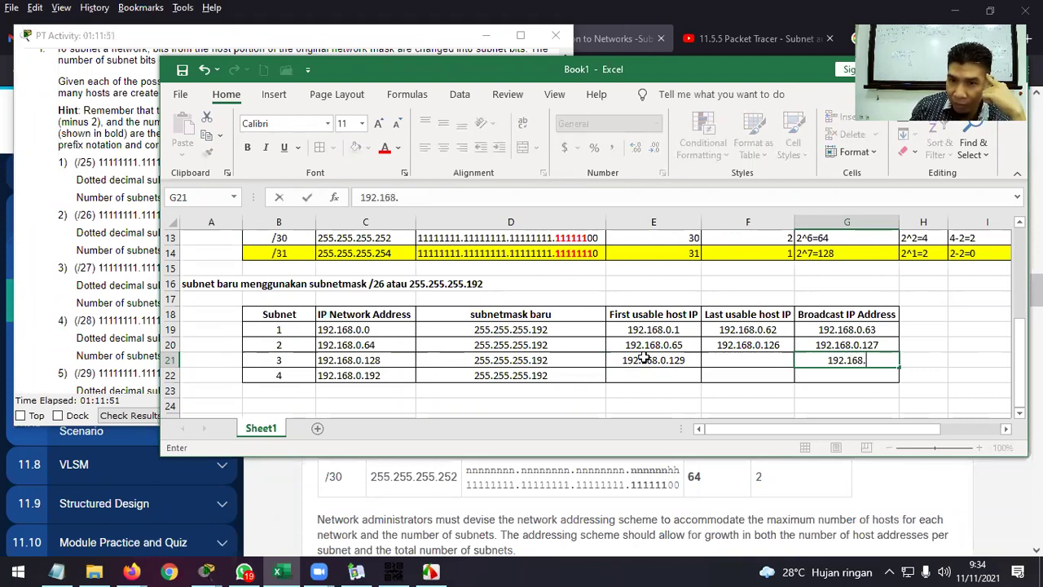
pyautogui.write('0.191')
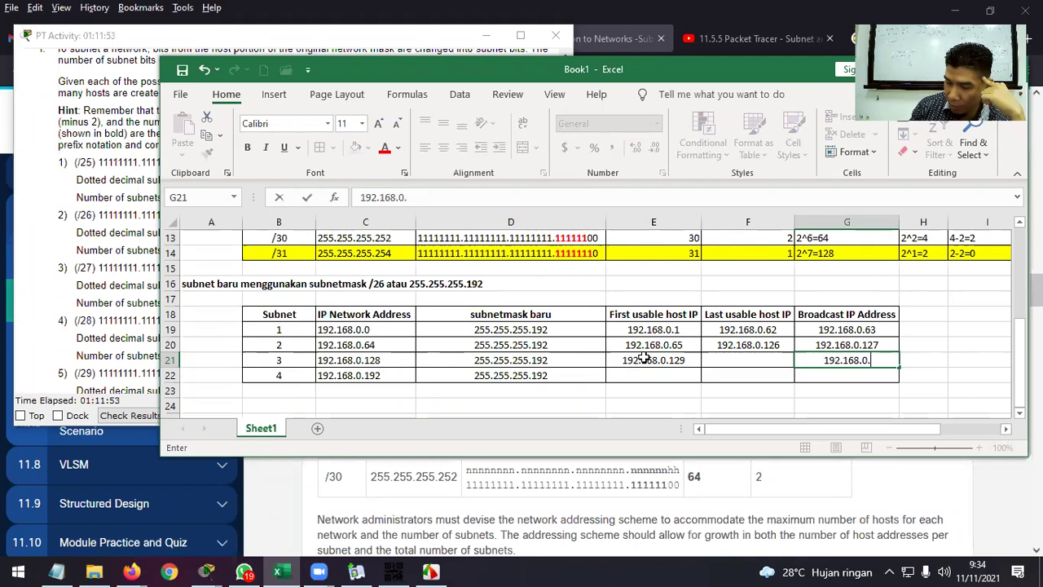
pyautogui.press('Return')
pyautogui.press('Up')
pyautogui.press('Left')
pyautogui.write('19')
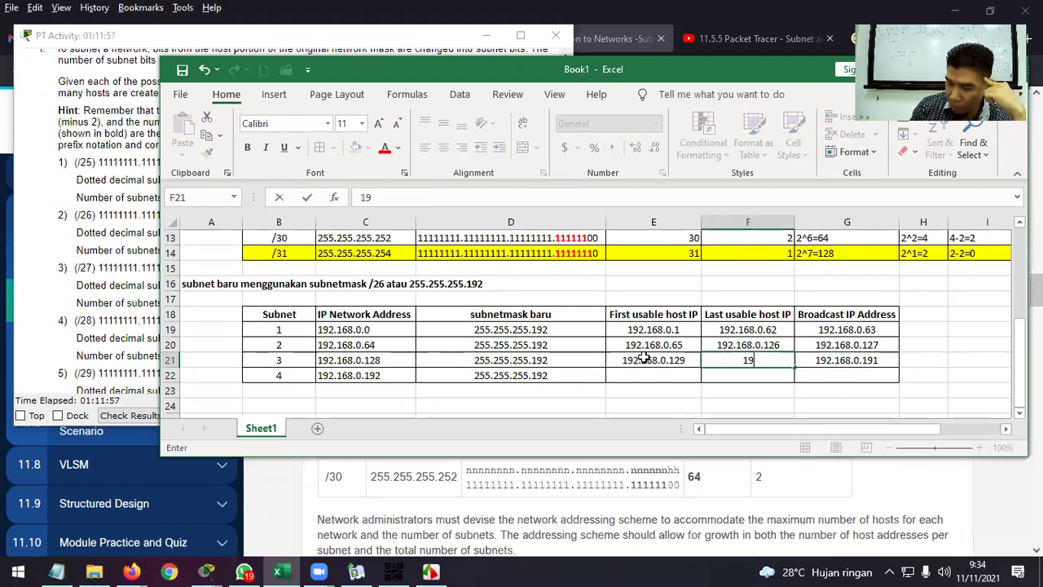
pyautogui.write('2.168.0.190')
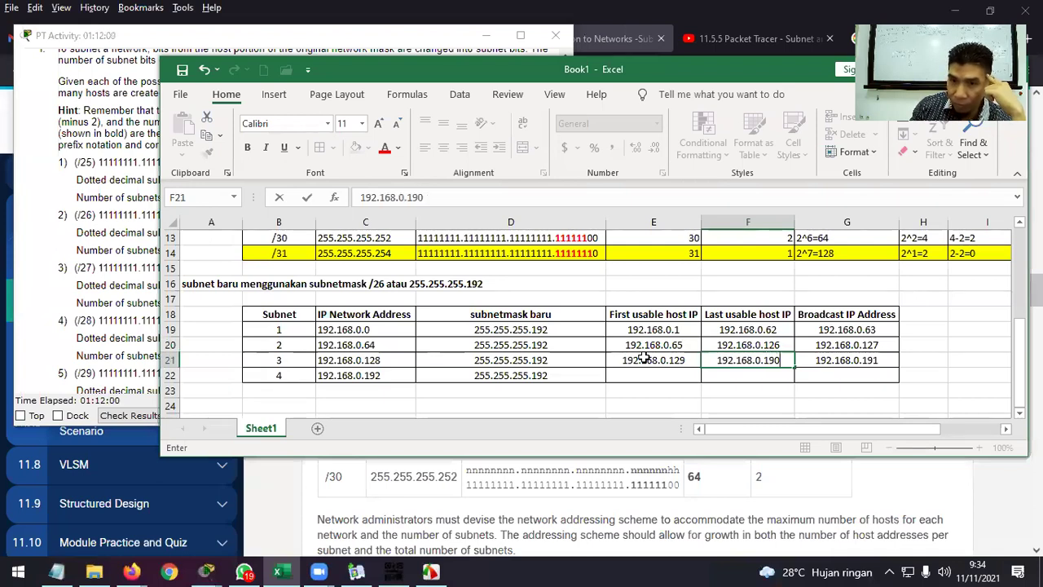
pyautogui.hotkey('ctrl', 'Return')
pyautogui.press('Return')
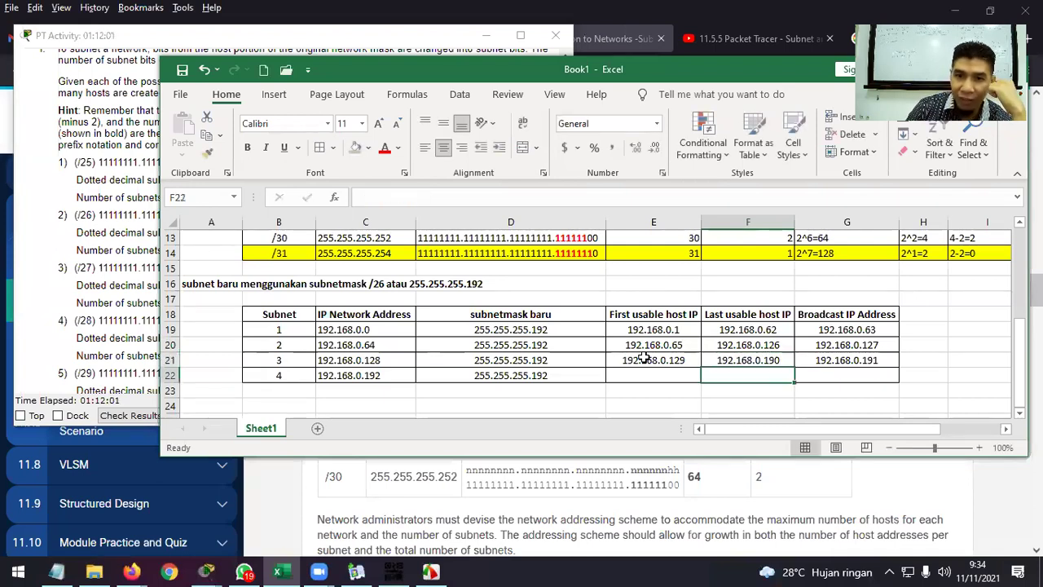
pyautogui.click(646, 376)
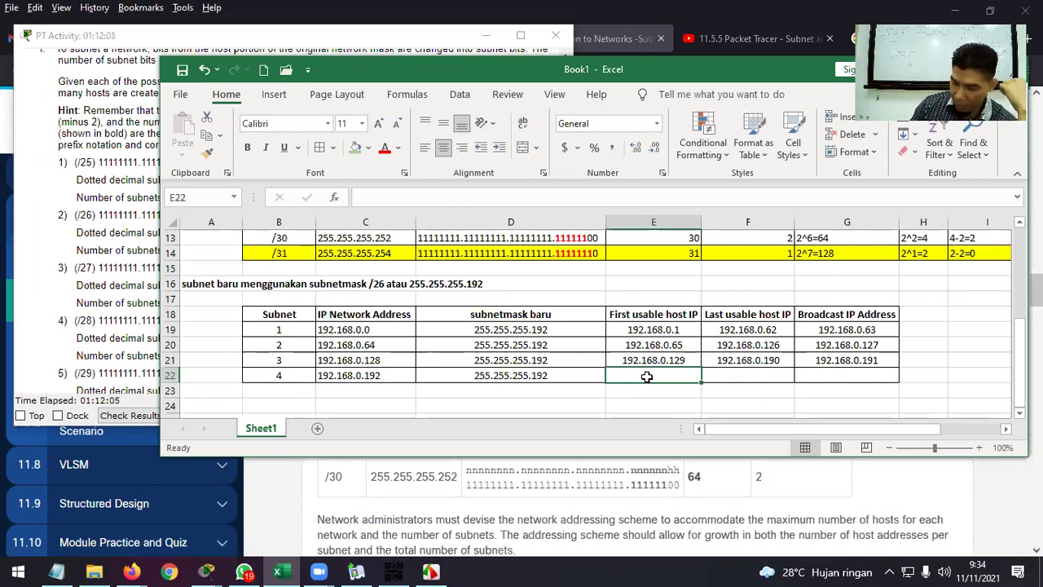
# Enter subnet 4's first host 192.168.0.193, broadcast 192.168.0.255 and corrected last host 192.168.0.254.
pyautogui.write('192.168.')
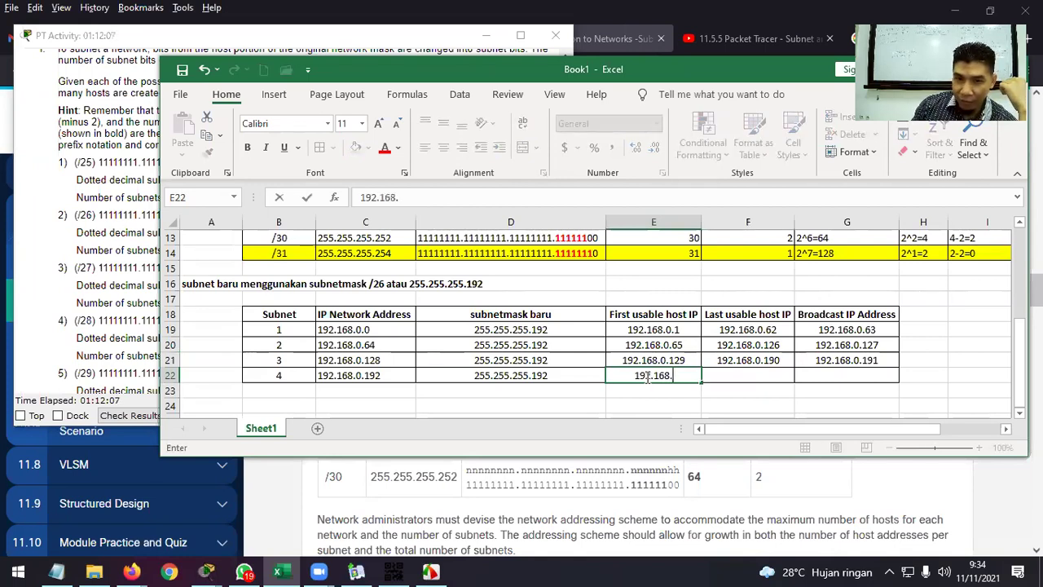
pyautogui.write('0.')
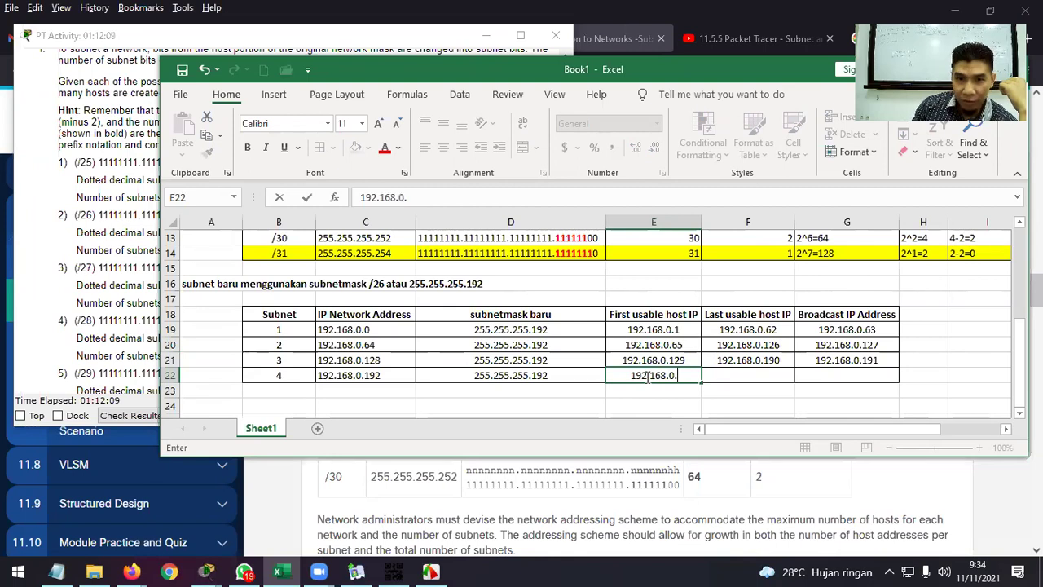
pyautogui.write('193')
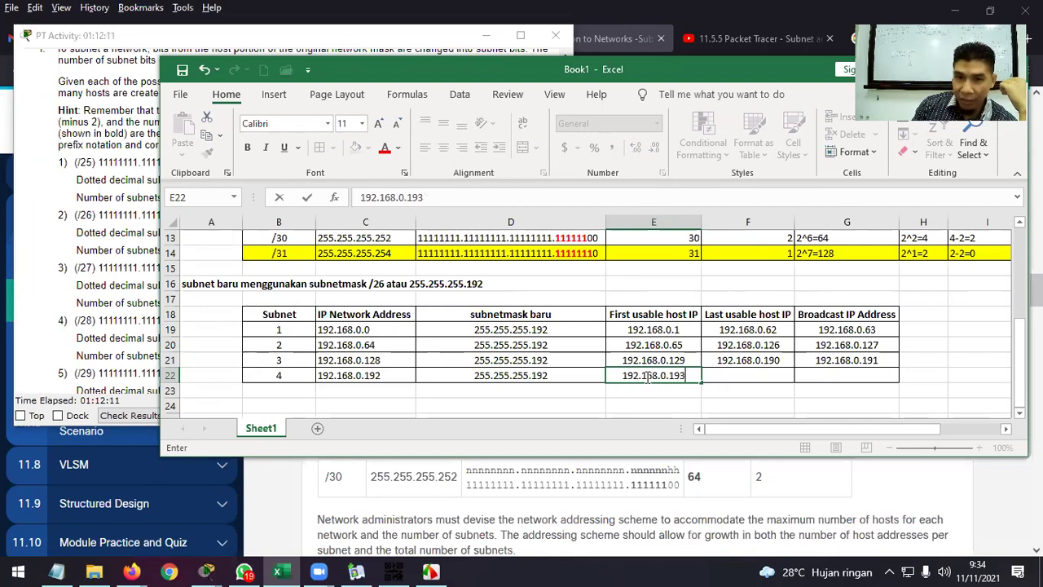
pyautogui.press('Return')
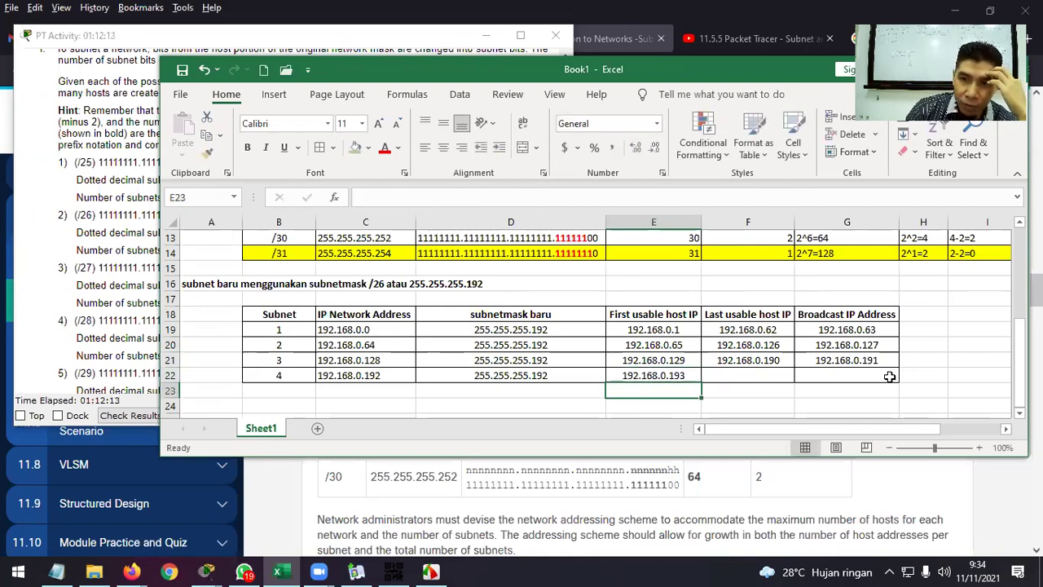
pyautogui.click(888, 375)
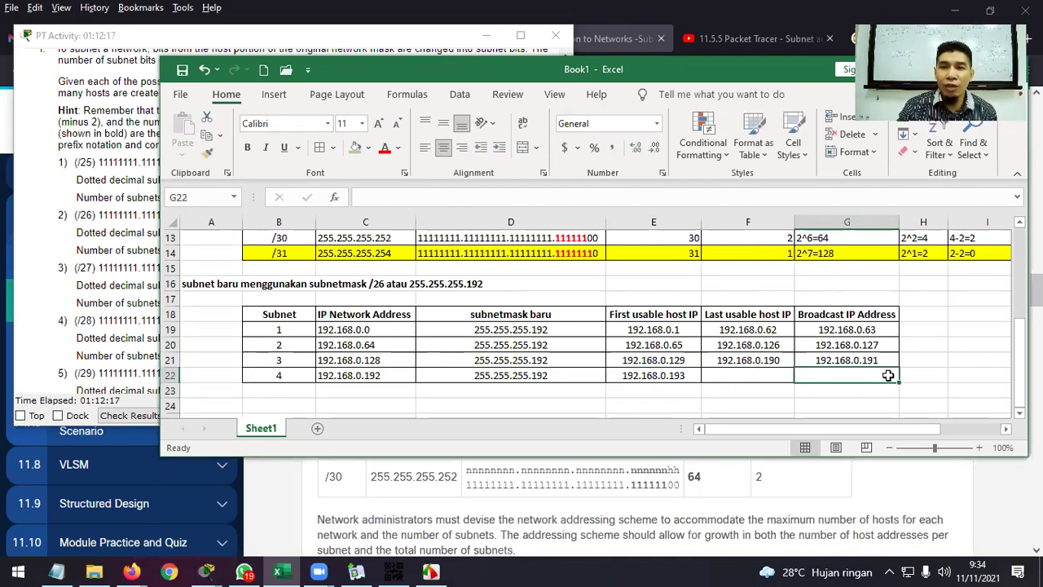
pyautogui.write('19')
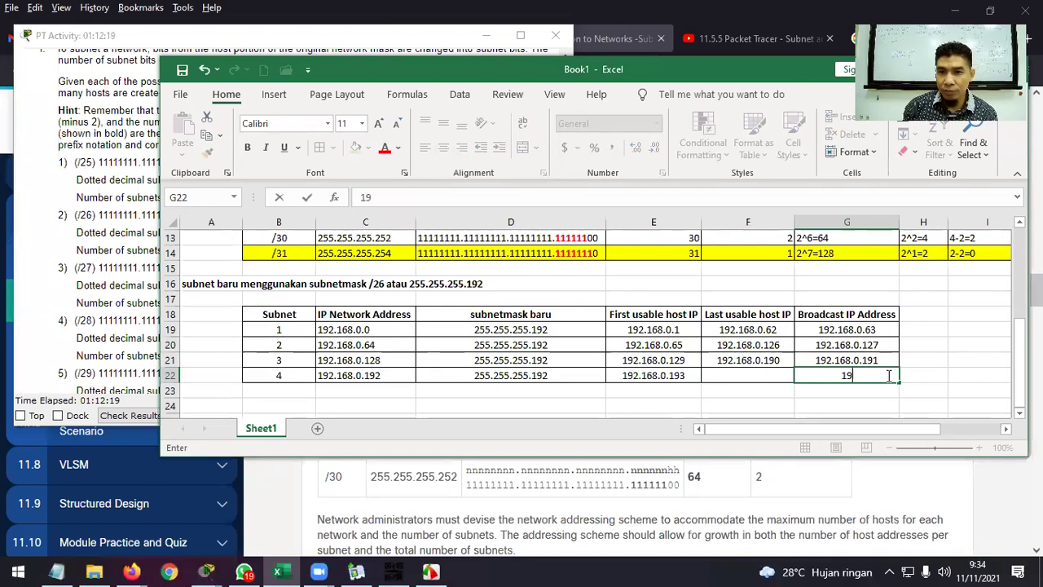
pyautogui.write('2.168.0.255')
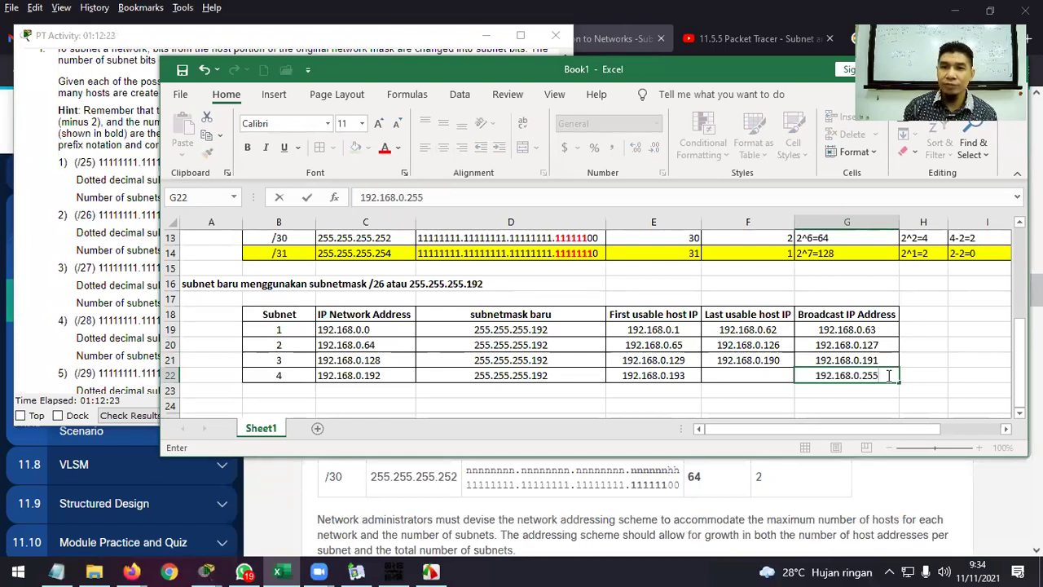
pyautogui.press('Left')
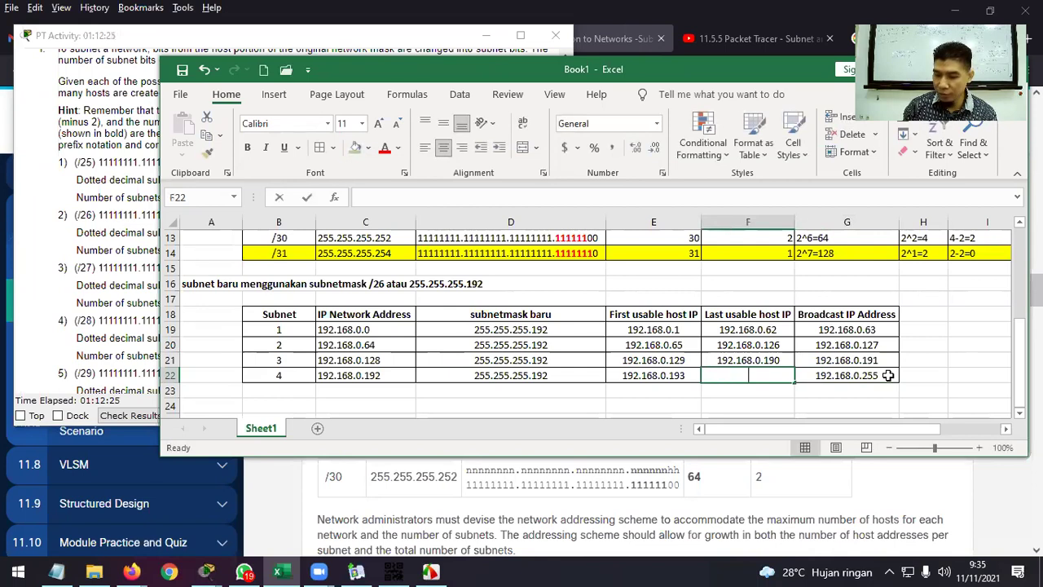
pyautogui.write('192.168.')
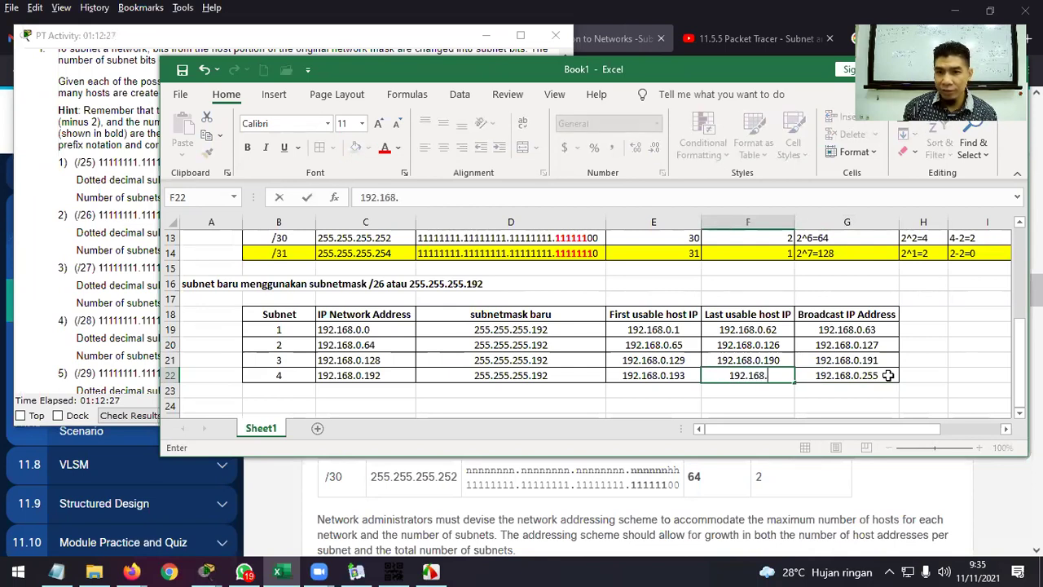
pyautogui.write('254')
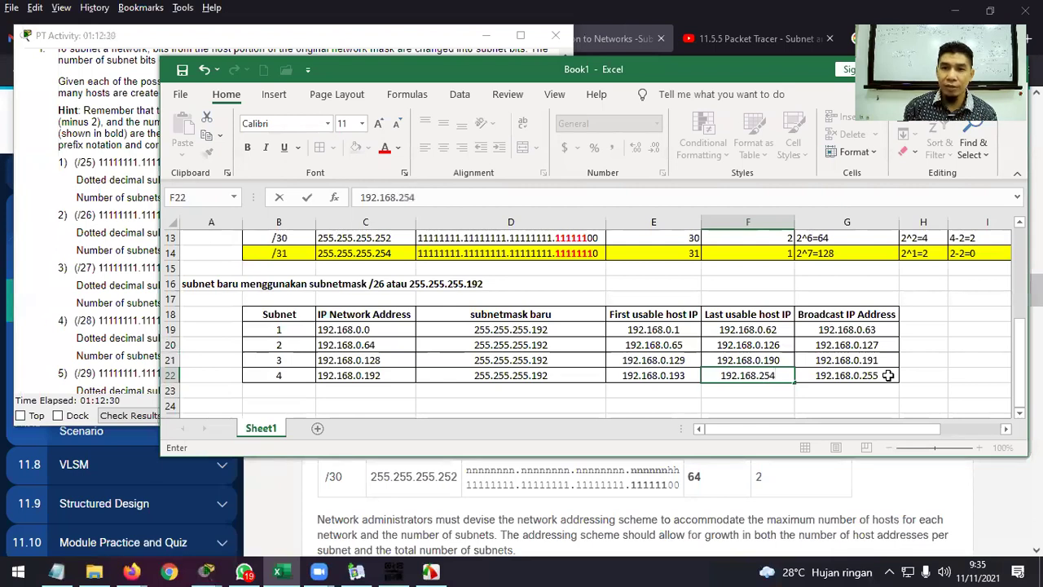
pyautogui.press('Return')
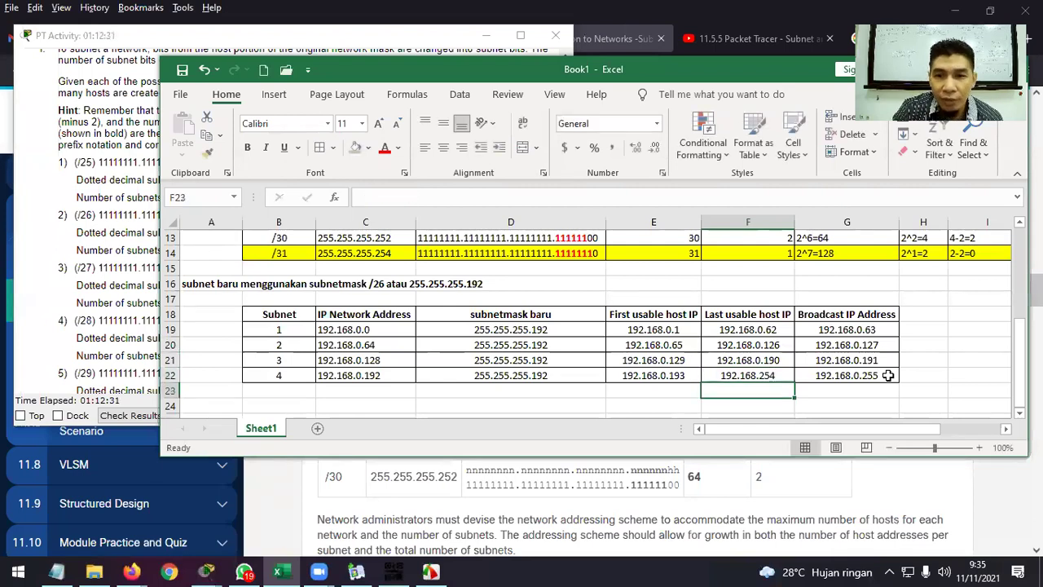
pyautogui.doubleClick(764, 376)
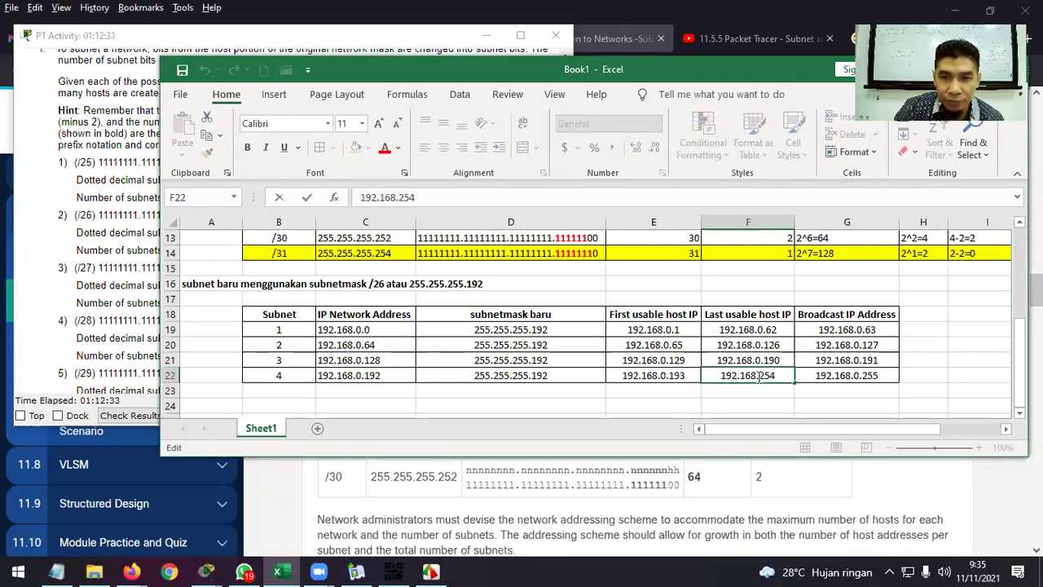
pyautogui.write('0.')
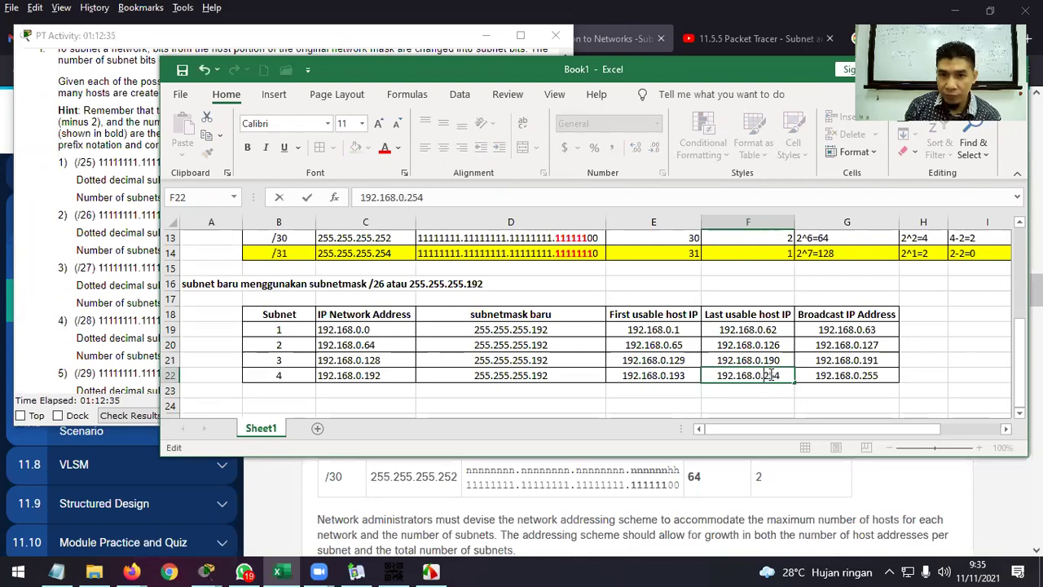
pyautogui.press('Return')
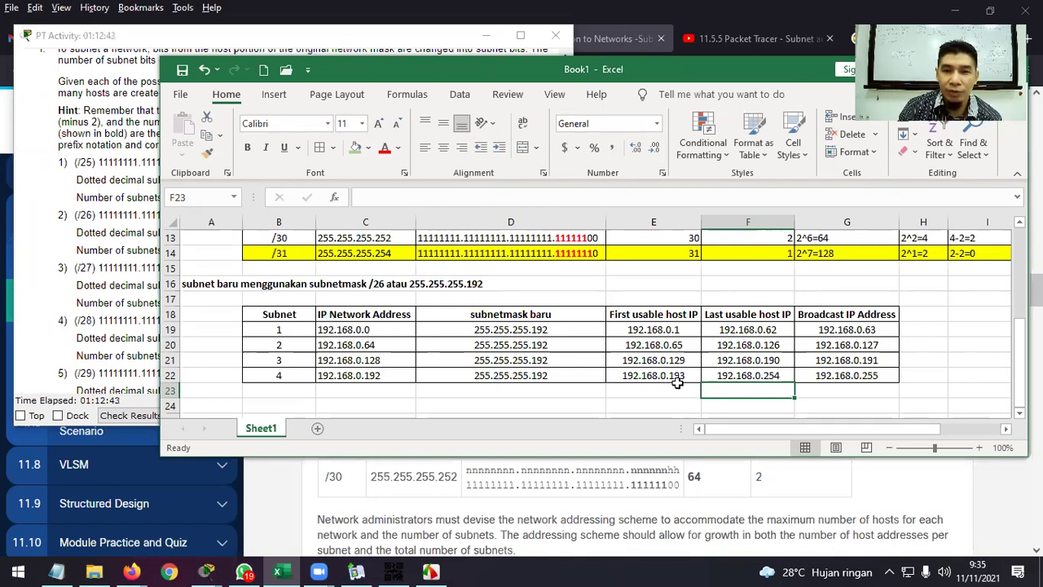
# Center the IP Network Address cells C18:C22.
pyautogui.moveTo(380, 329); pyautogui.dragTo(393, 375)
pyautogui.click(443, 147)
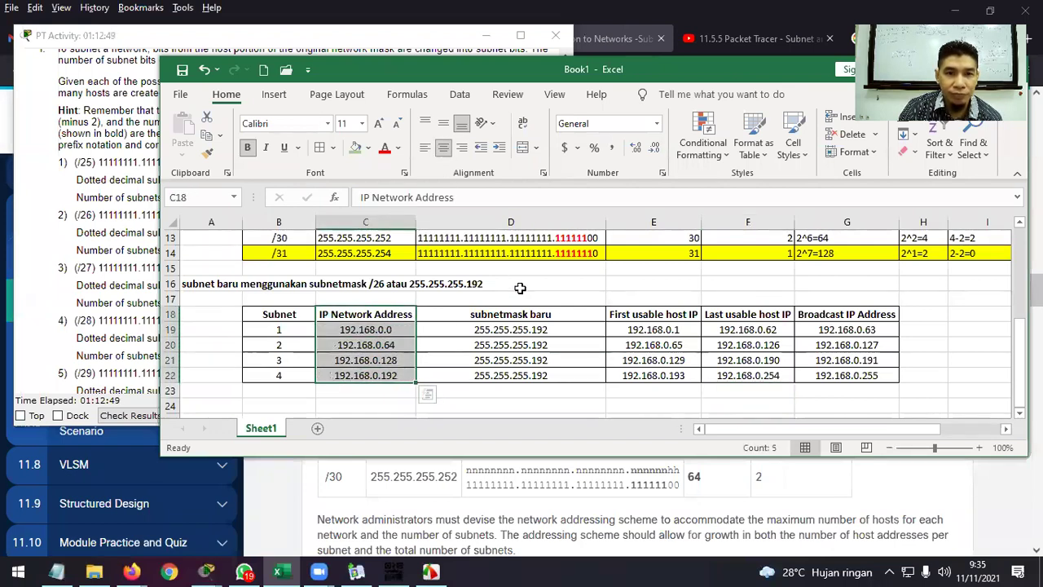
pyautogui.click(555, 304)
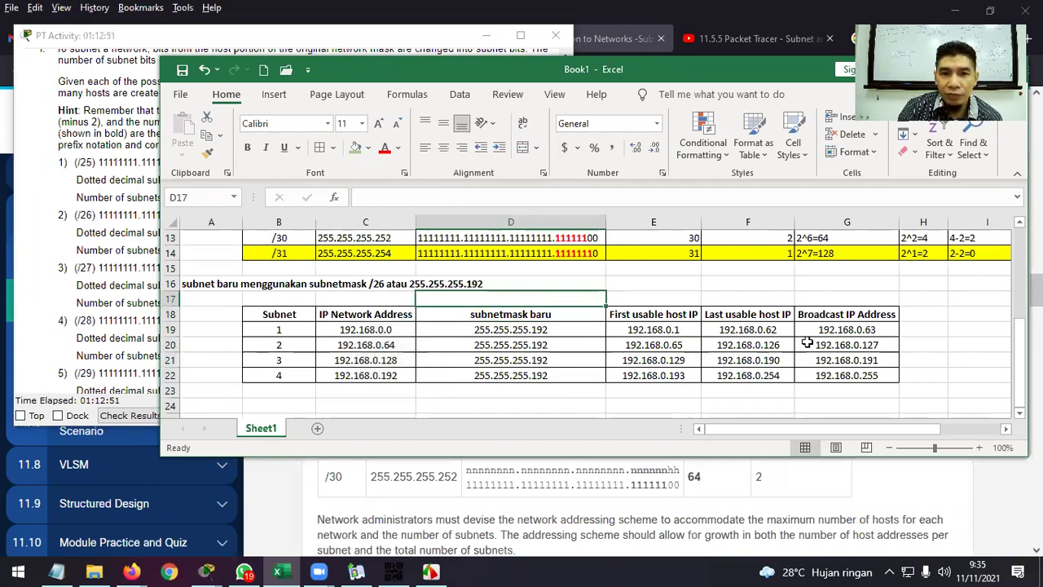
pyautogui.click(930, 318)
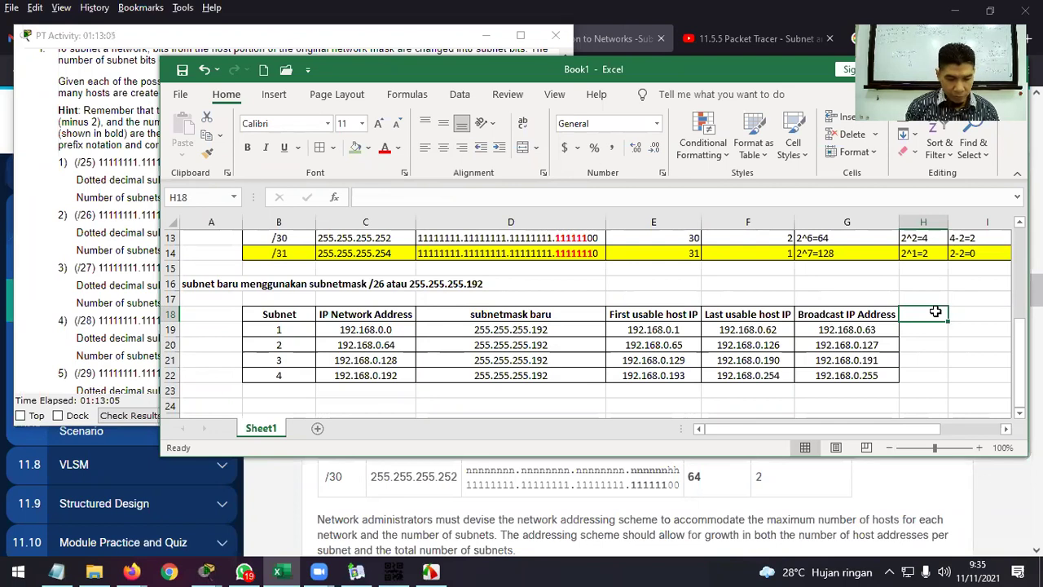
# Add a 'Penggunaan' header in H18, widen column H and select H18:H22.
pyautogui.write('Pe')
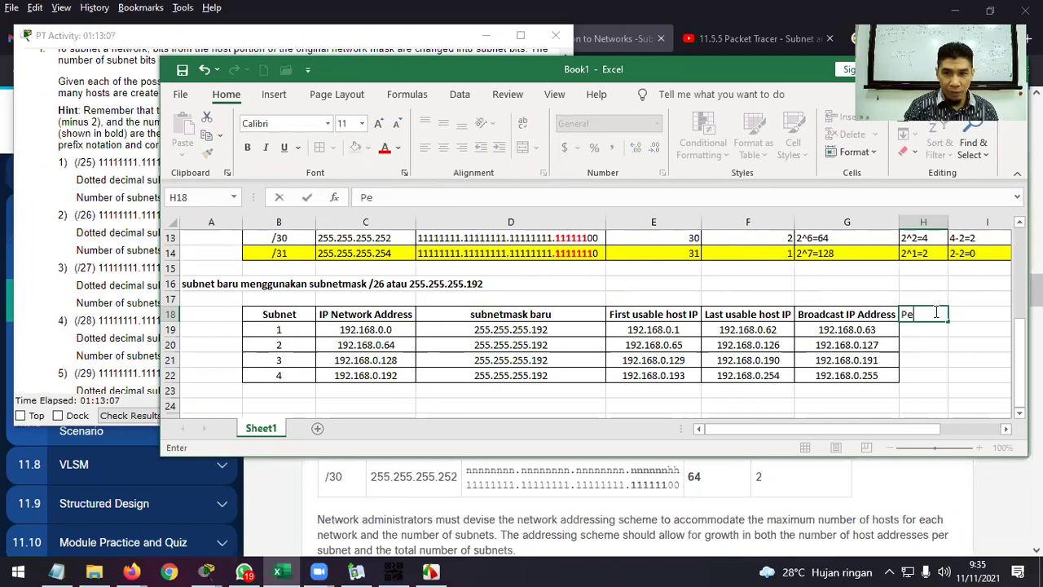
pyautogui.write('nggunaan')
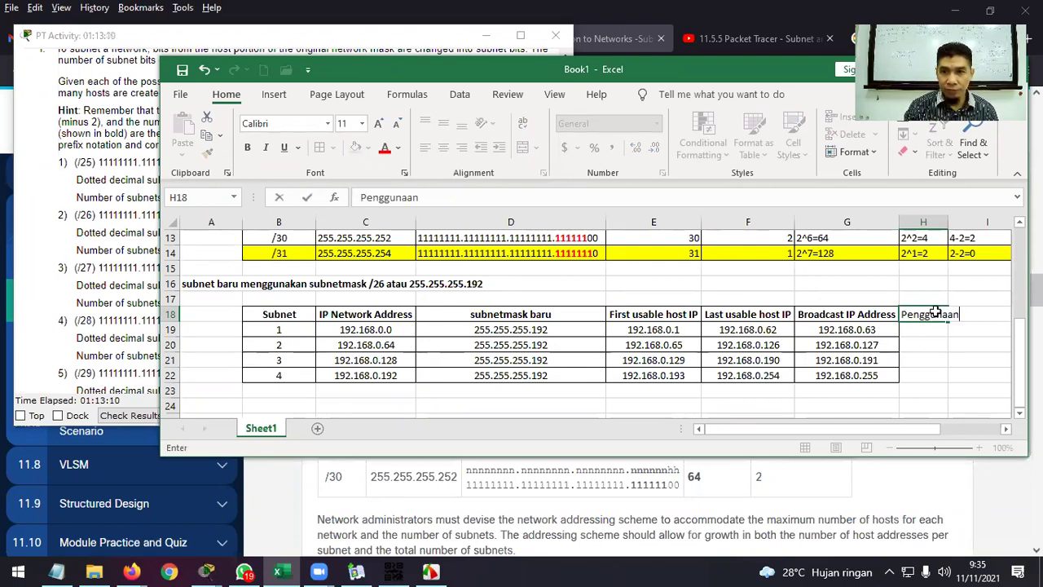
pyautogui.press('Return')
pyautogui.moveTo(948, 222); pyautogui.dragTo(964, 221)
pyautogui.moveTo(933, 315); pyautogui.dragTo(943, 374)
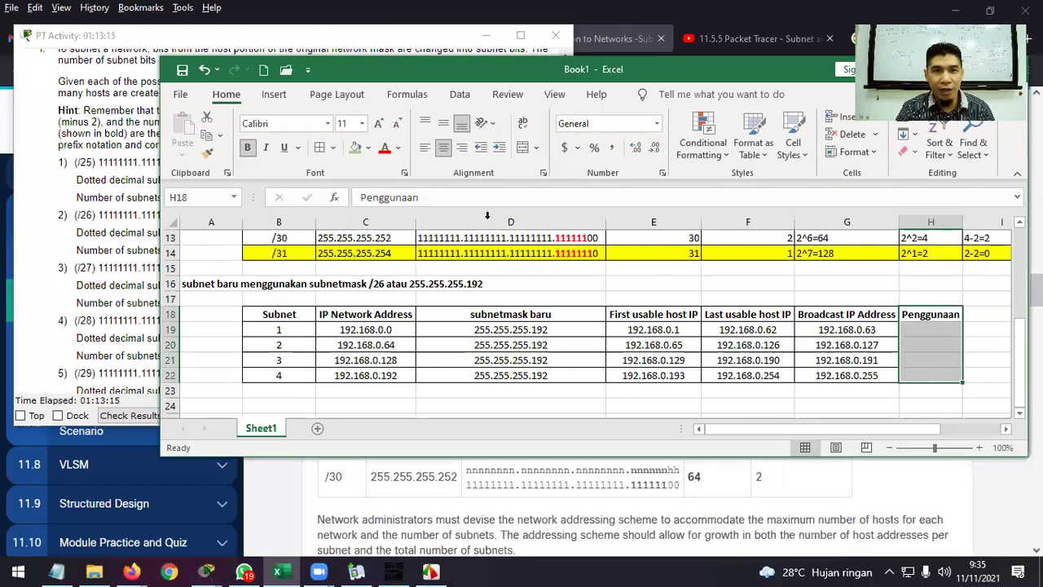
pyautogui.click(139, 210)
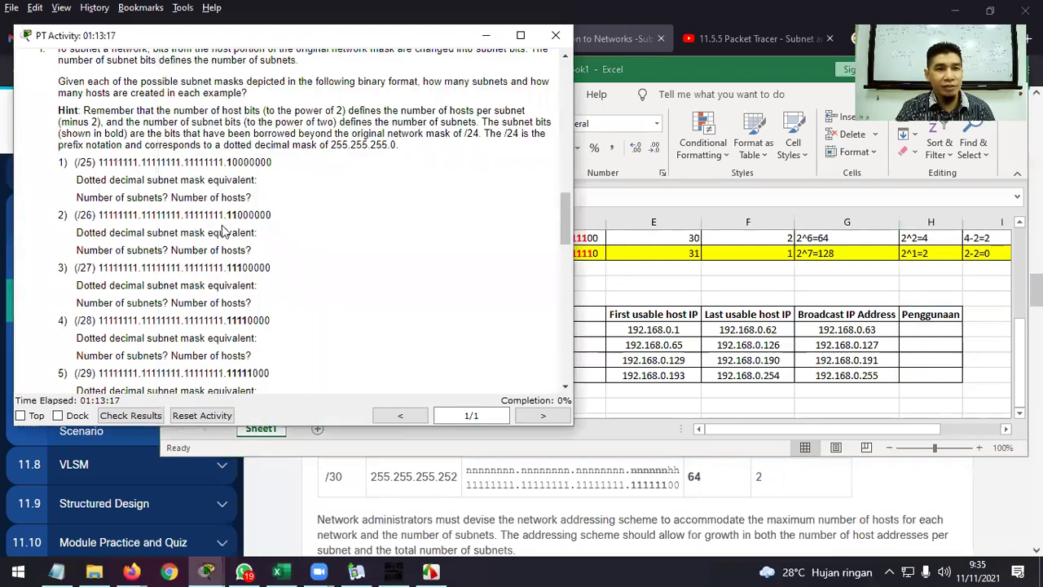
# Scroll the activity instructions to Part 1 Step 1 and highlight the LAN-A requirement.
pyautogui.scroll(5, 224, 232)
pyautogui.scroll(3, 224, 233)
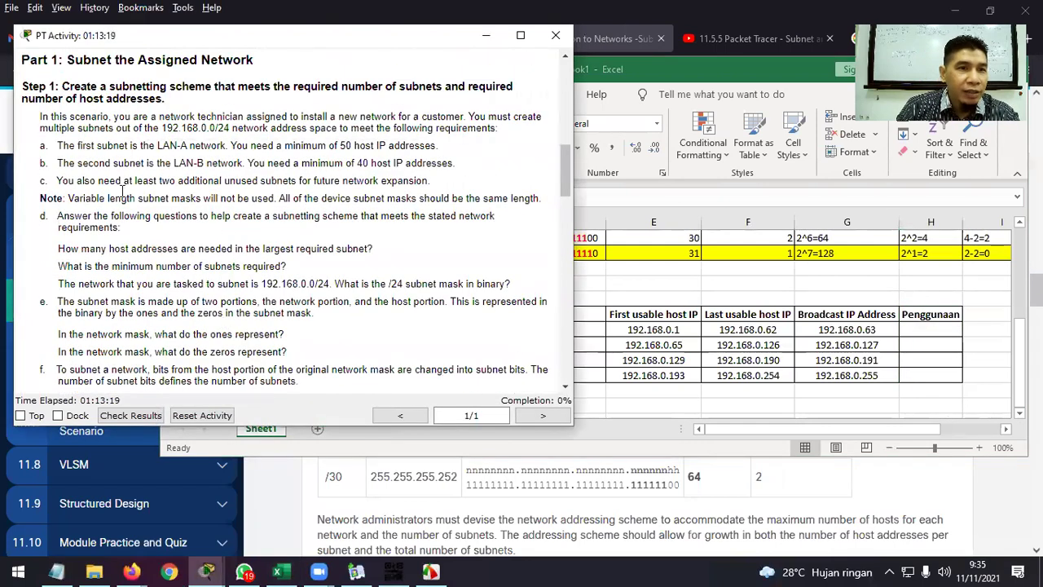
pyautogui.moveTo(60, 145); pyautogui.dragTo(174, 147)
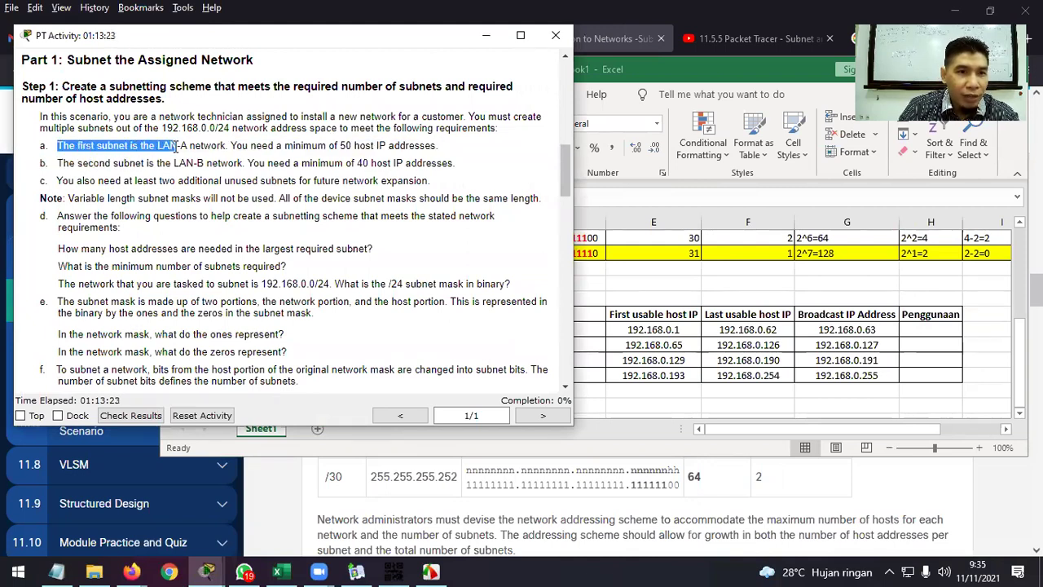
pyautogui.click(918, 329)
pyautogui.doubleClick(918, 329)
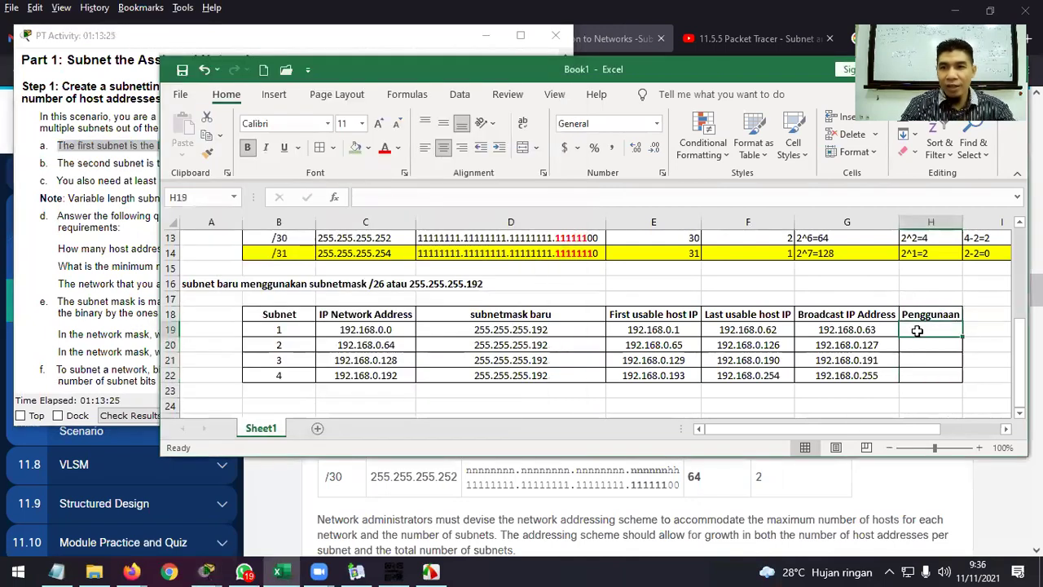
# Fill the Penggunaan column with LAN-A, LAN-B, expansion and expansion.
pyautogui.write('LAN-A')
pyautogui.press('Return')
pyautogui.write('LAN-A')
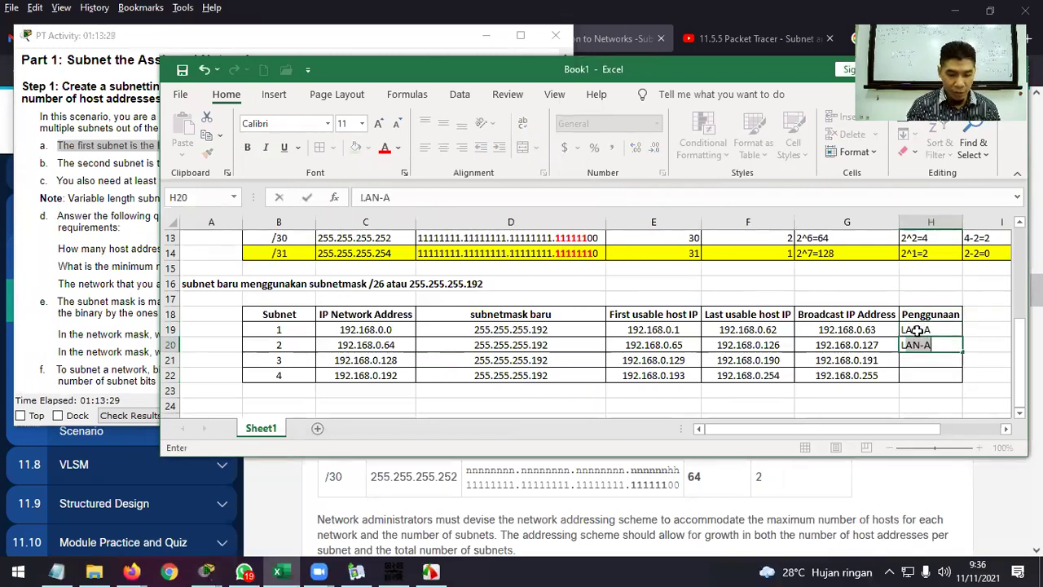
pyautogui.press('BackSpace')
pyautogui.write('B')
pyautogui.press('Return')
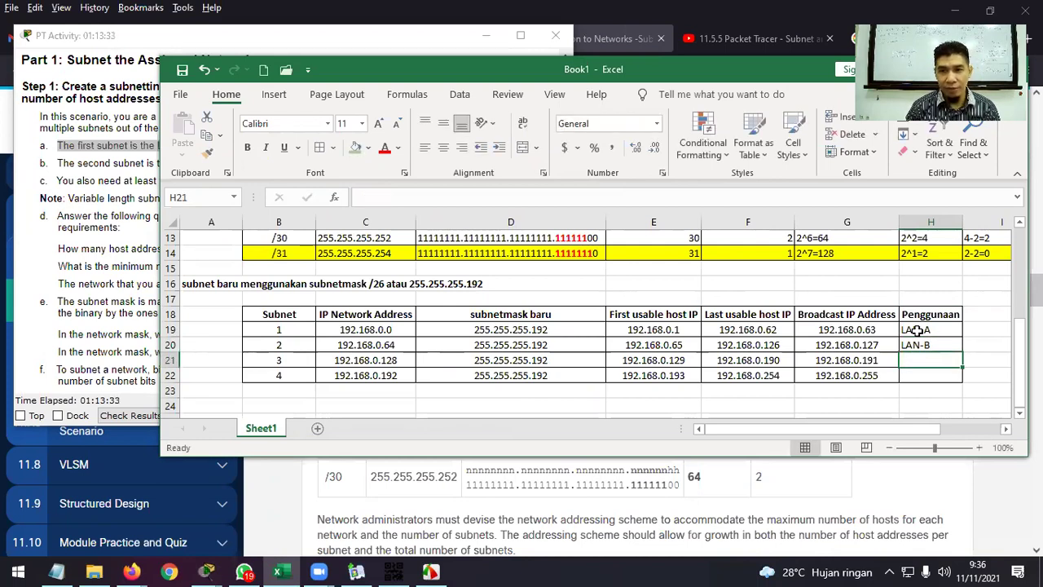
pyautogui.write('expansiao')
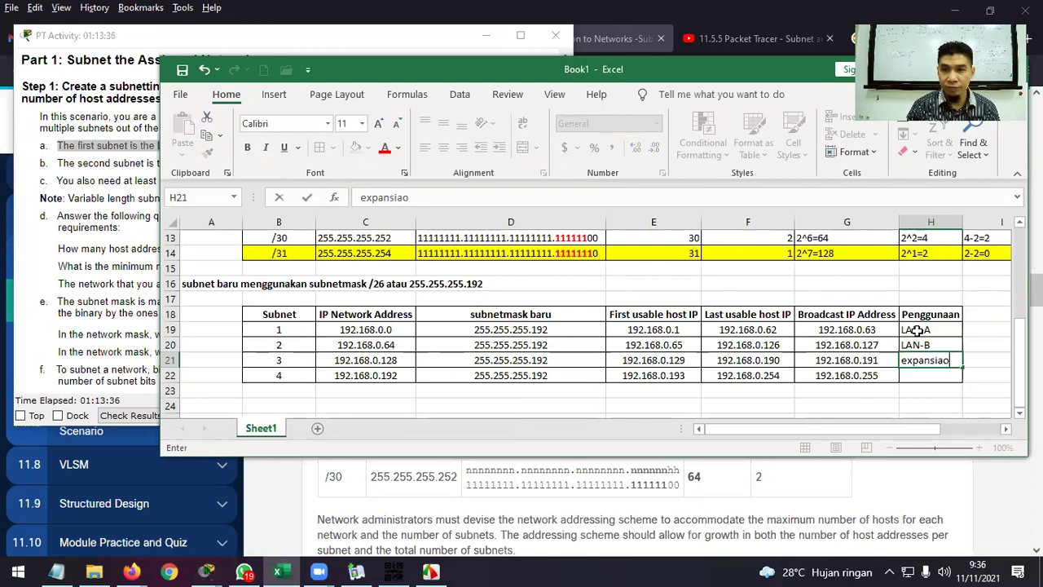
pyautogui.press('BackSpace')
pyautogui.write('on')
pyautogui.press('Return')
pyautogui.write('e')
pyautogui.press('Return')
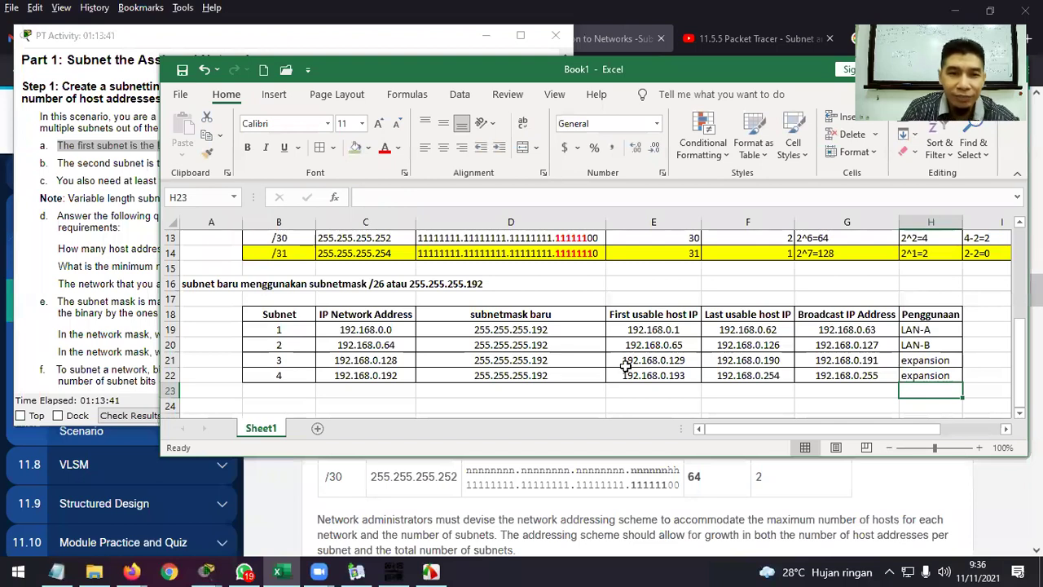
# Maximize the workbook to review the full subnet table, then restore it.
pyautogui.scroll(4, 466, 330)
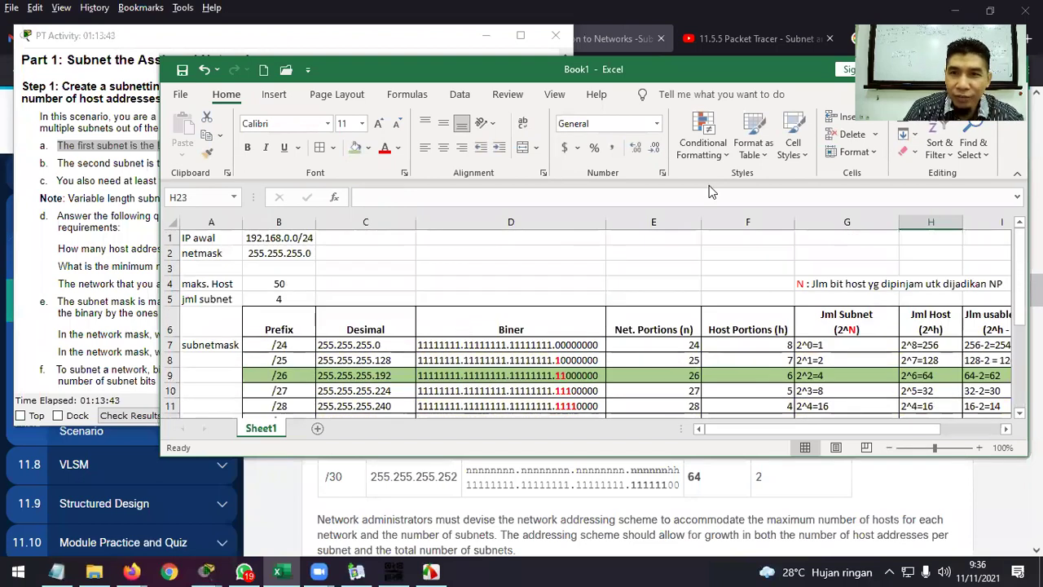
pyautogui.moveTo(749, 72); pyautogui.dragTo(604, 97)
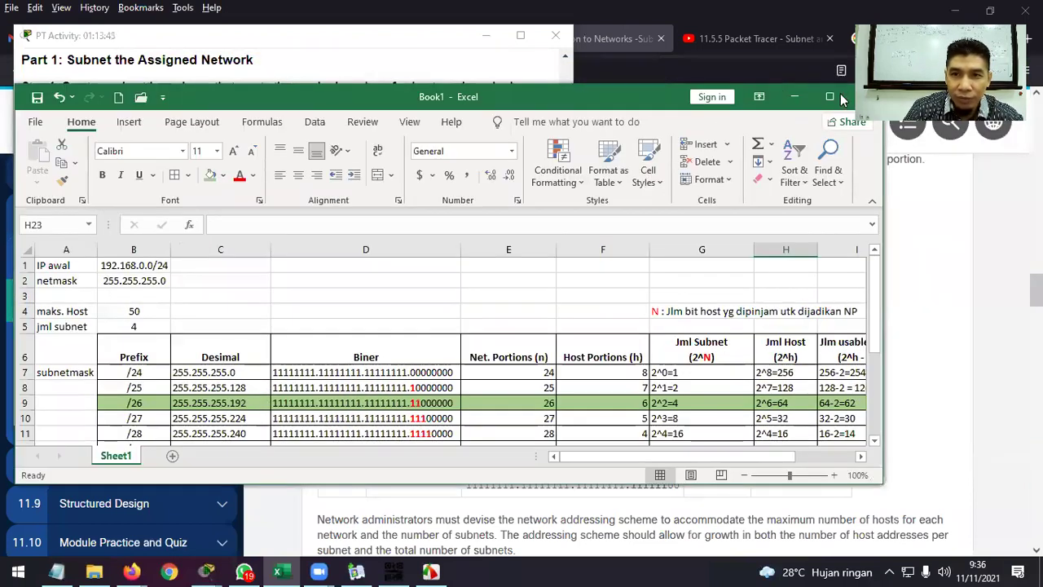
pyautogui.click(839, 98)
pyautogui.scroll(-1, 599, 355)
pyautogui.scroll(1, 596, 357)
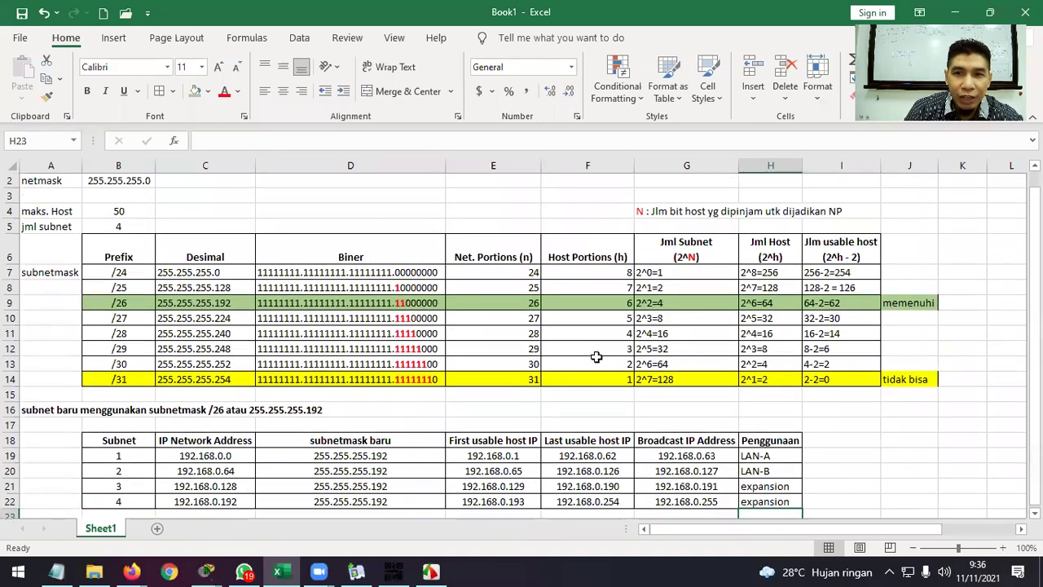
pyautogui.scroll(1, 596, 357)
pyautogui.scroll(-3, 597, 357)
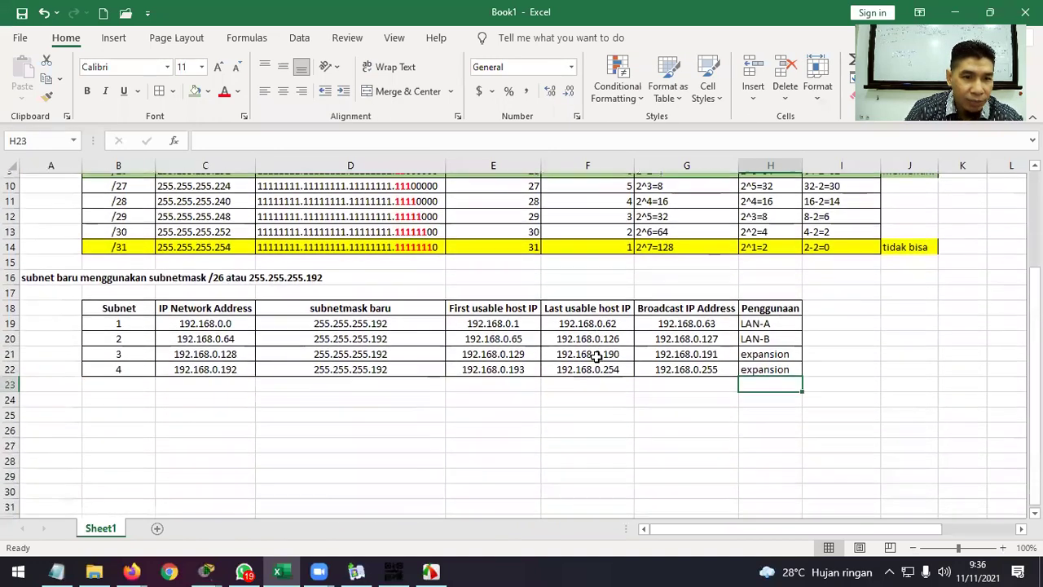
pyautogui.scroll(1, 596, 357)
pyautogui.click(864, 379)
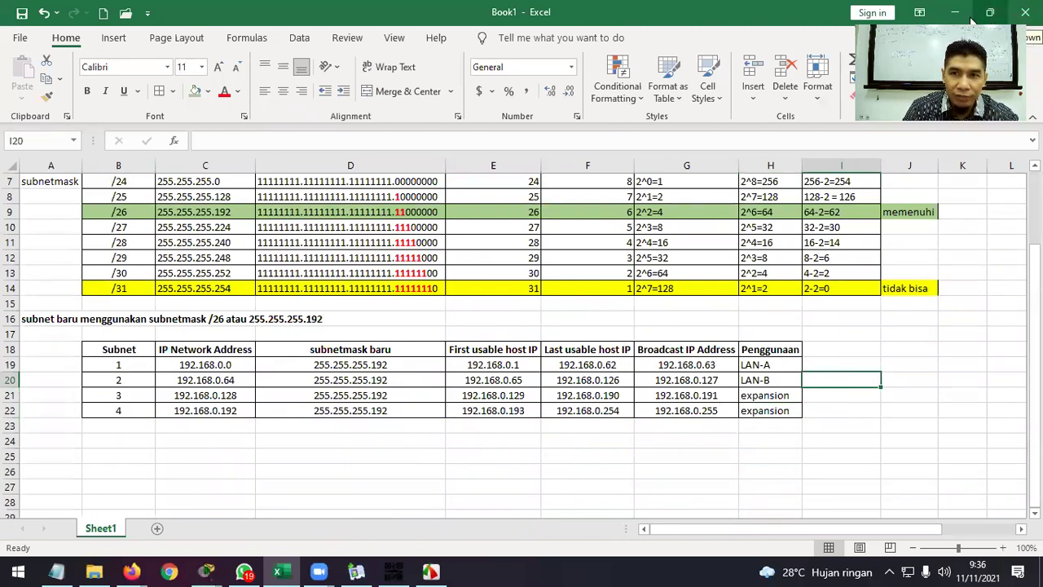
pyautogui.click(992, 13)
# Snap Excel to the right half with the instructions scrolled to Step 2's criteria.
pyautogui.moveTo(688, 101); pyautogui.dragTo(985, 108)
pyautogui.scroll(-7, 246, 276)
pyautogui.scroll(-4, 246, 275)
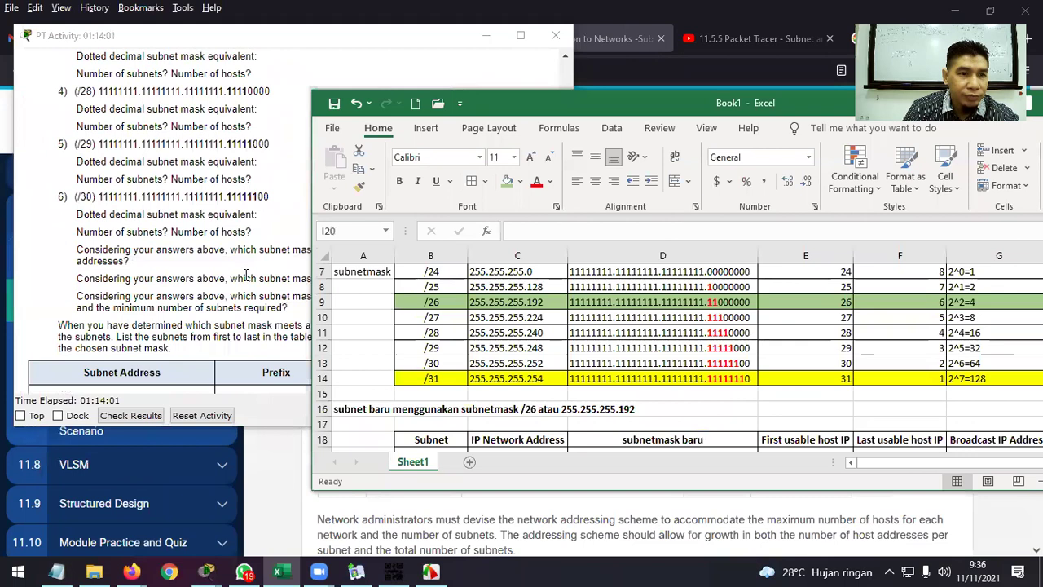
pyautogui.scroll(-3, 246, 275)
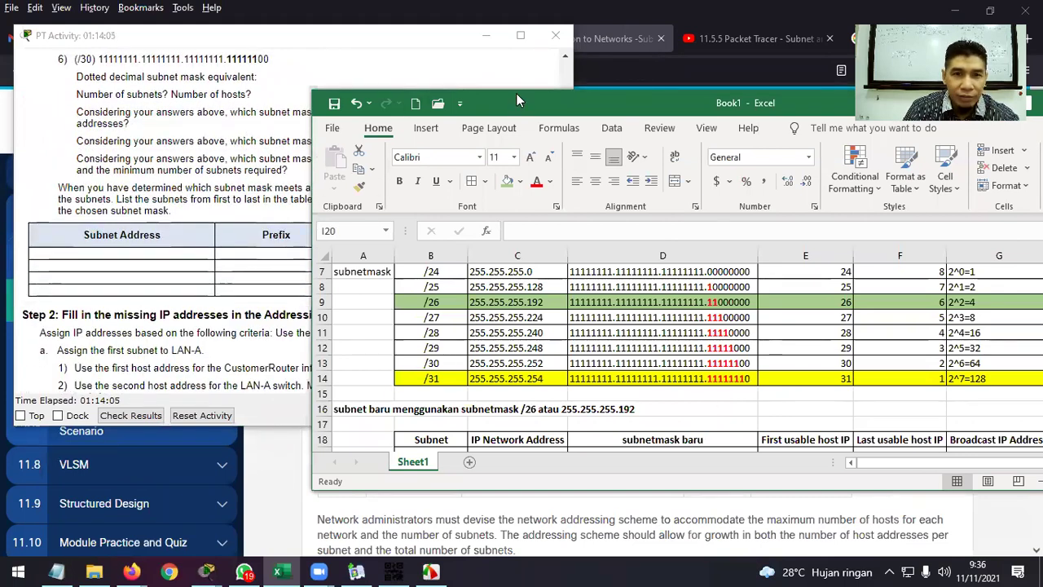
pyautogui.moveTo(516, 115); pyautogui.dragTo(487, 294)
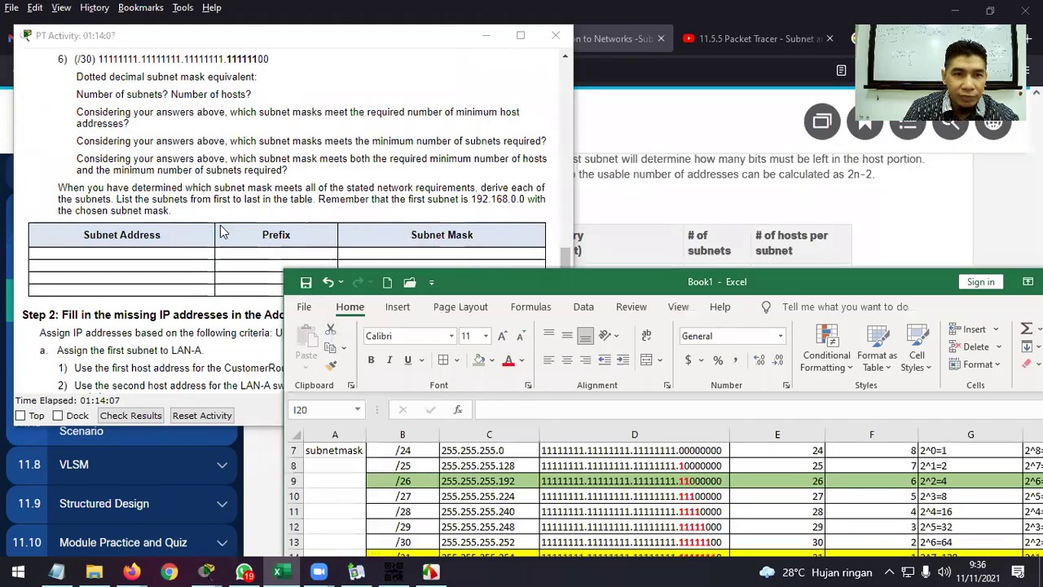
pyautogui.moveTo(671, 280); pyautogui.dragTo(696, 110)
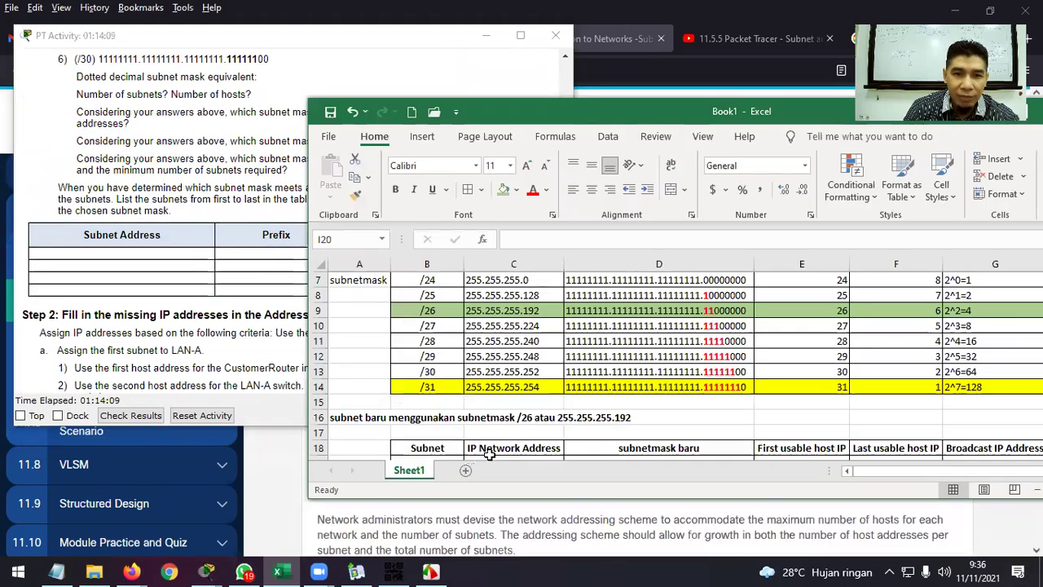
pyautogui.scroll(-2, 507, 369)
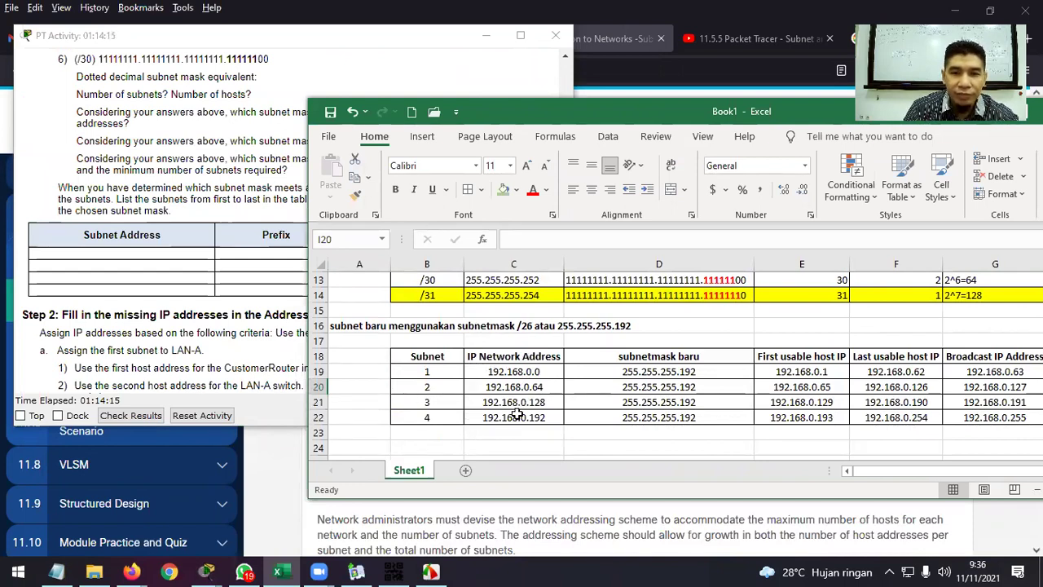
pyautogui.moveTo(687, 114); pyautogui.dragTo(571, 122)
pyautogui.moveTo(763, 134); pyautogui.dragTo(1041, 179)
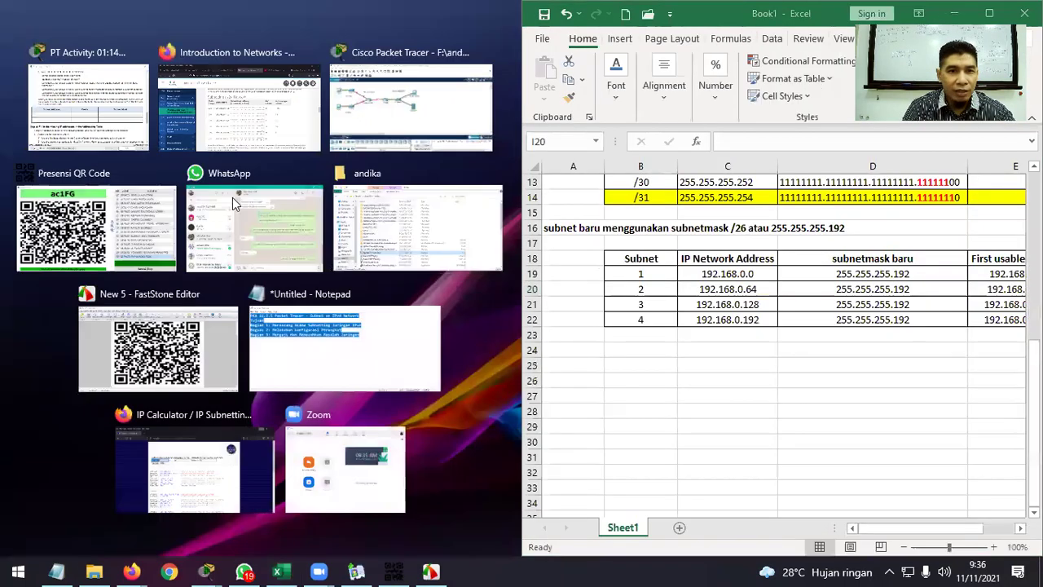
pyautogui.click(97, 110)
# Highlight the first LAN-A addressing instruction, then bring the Packet Tracer topology forward.
pyautogui.scroll(-2, 361, 289)
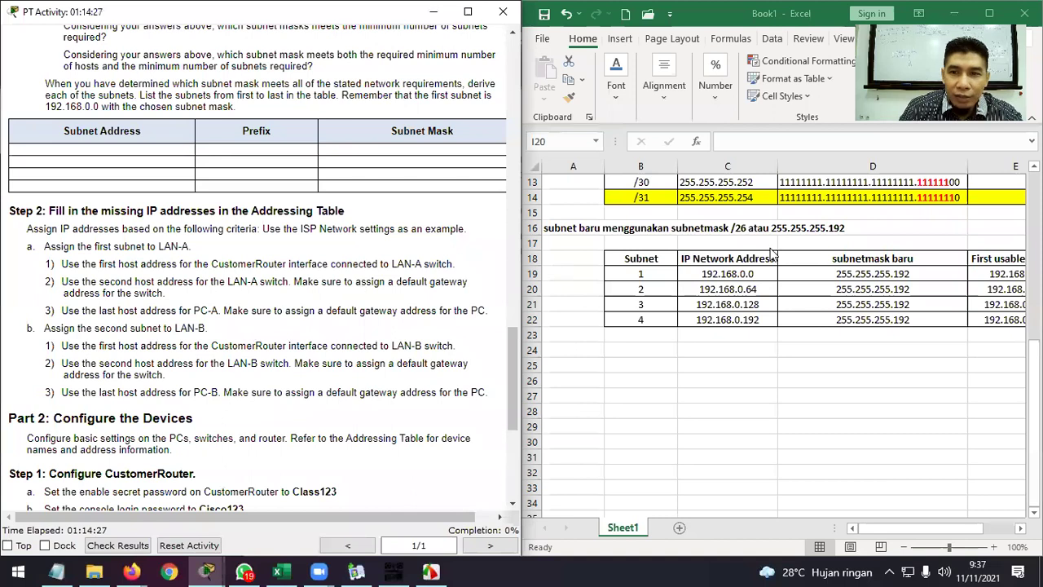
pyautogui.moveTo(895, 526); pyautogui.dragTo(913, 529)
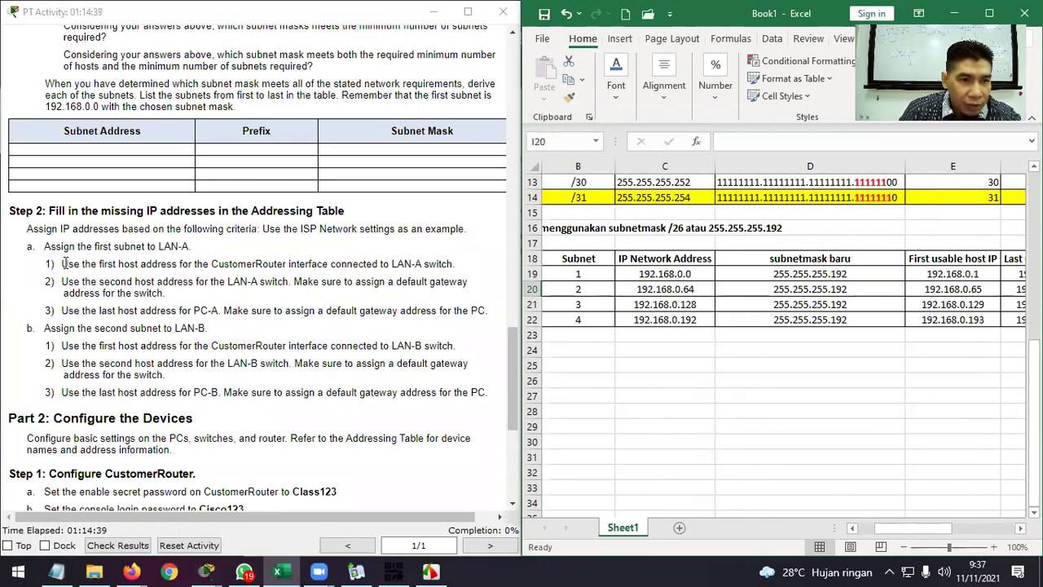
pyautogui.moveTo(64, 262); pyautogui.dragTo(447, 263)
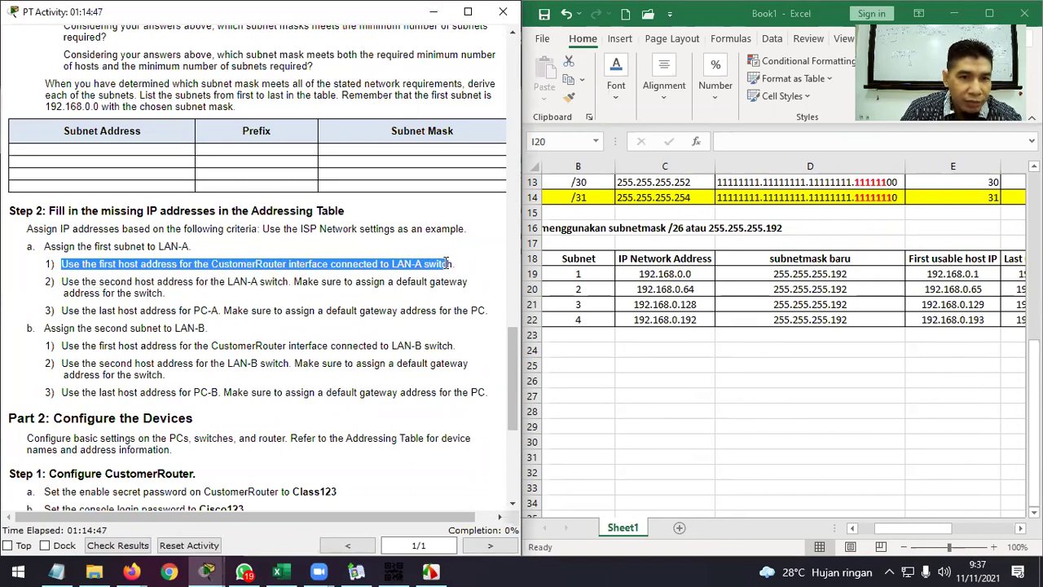
pyautogui.scroll(3, 352, 307)
pyautogui.scroll(-1, 352, 307)
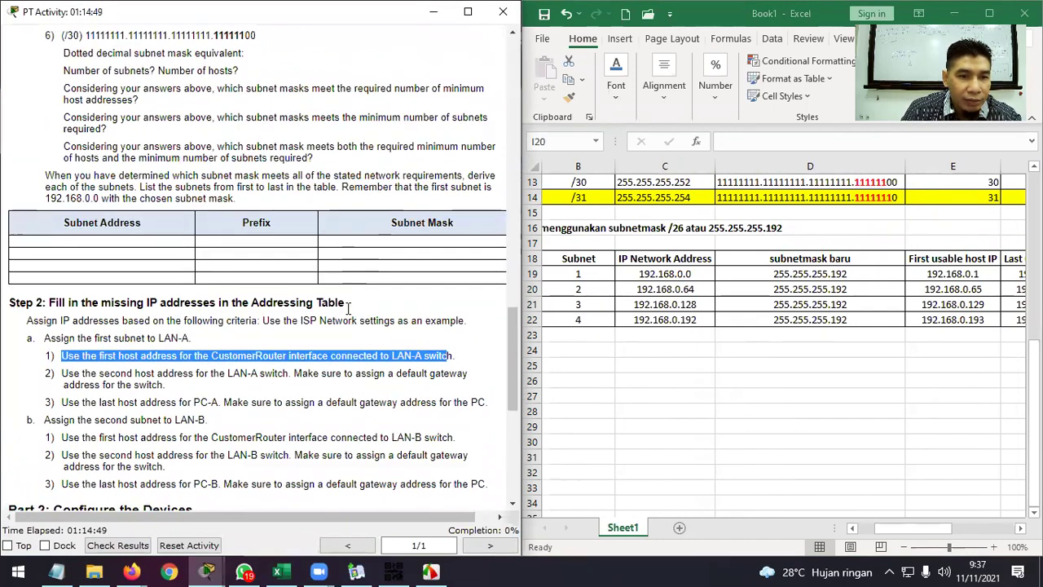
pyautogui.moveTo(214, 570)
pyautogui.click(252, 515)
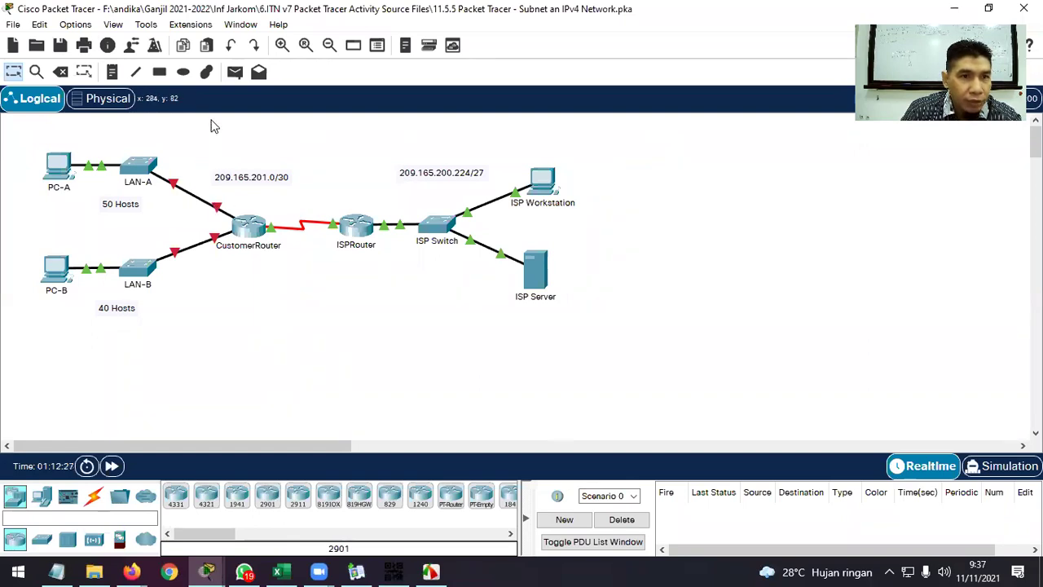
# Enable Always Show Port Labels in Logical Workspace in Packet Tracer's Preferences.
pyautogui.click(75, 24)
pyautogui.click(89, 38)
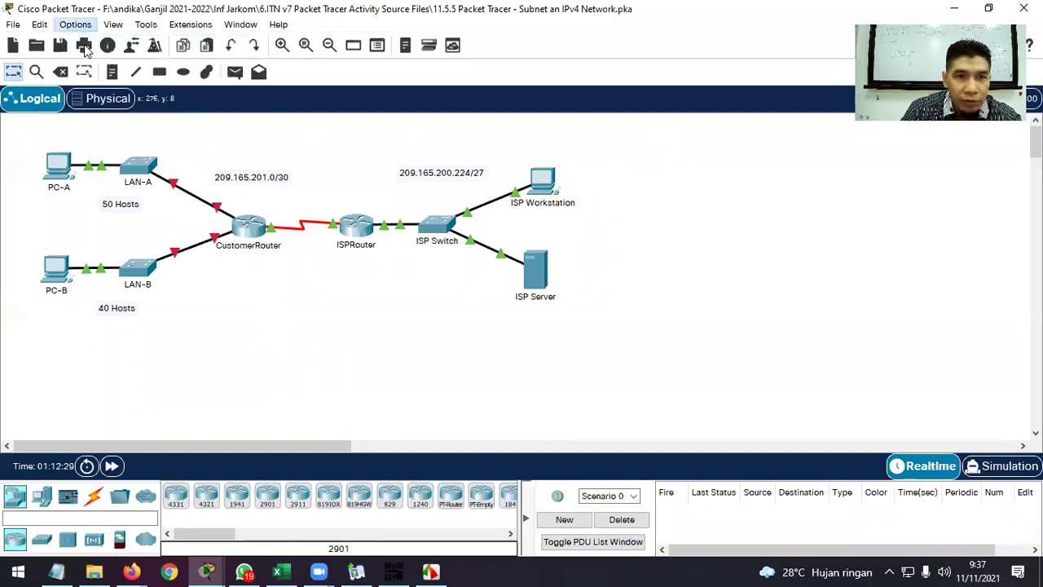
pyautogui.click(282, 153)
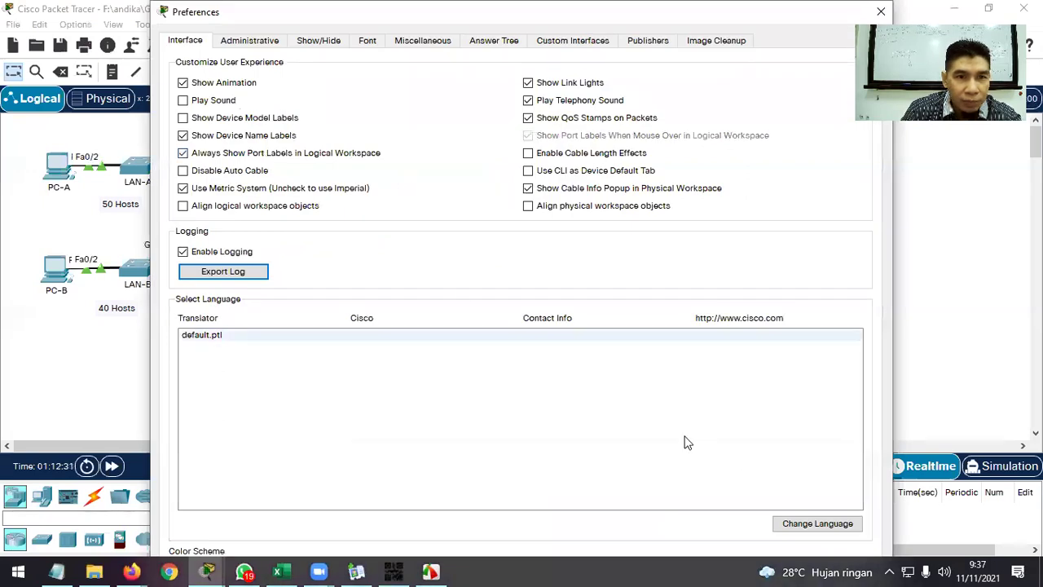
pyautogui.click(881, 14)
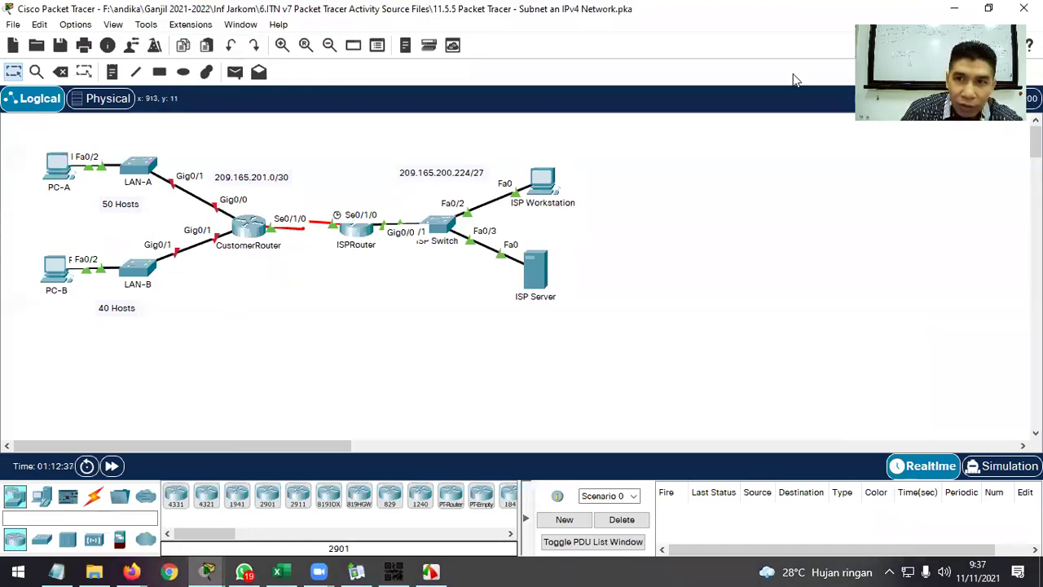
# Shrink the Packet Tracer window and move it to the lower left beside Excel.
pyautogui.click(985, 10)
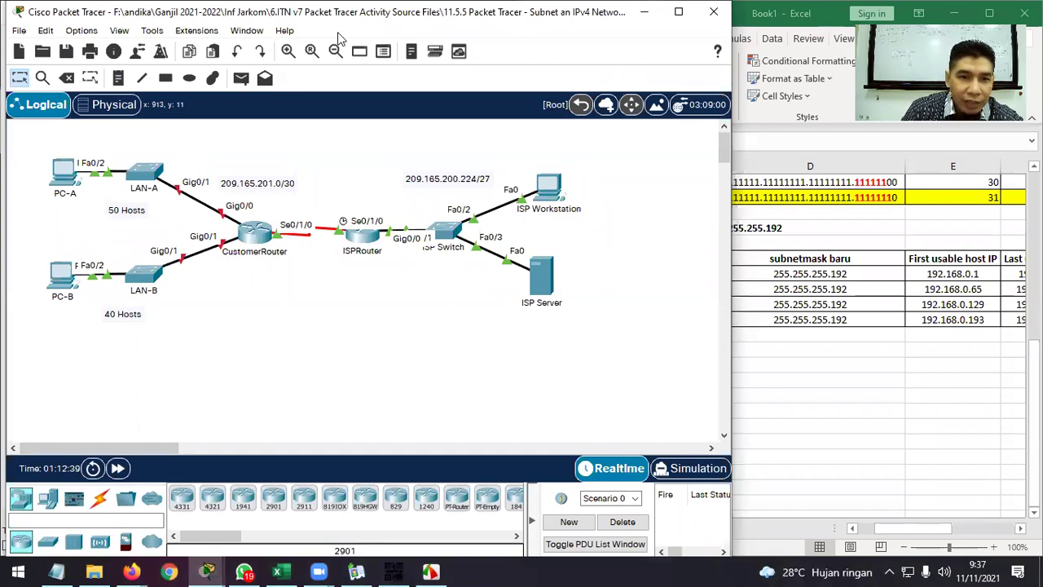
pyautogui.moveTo(322, 16); pyautogui.dragTo(770, 74)
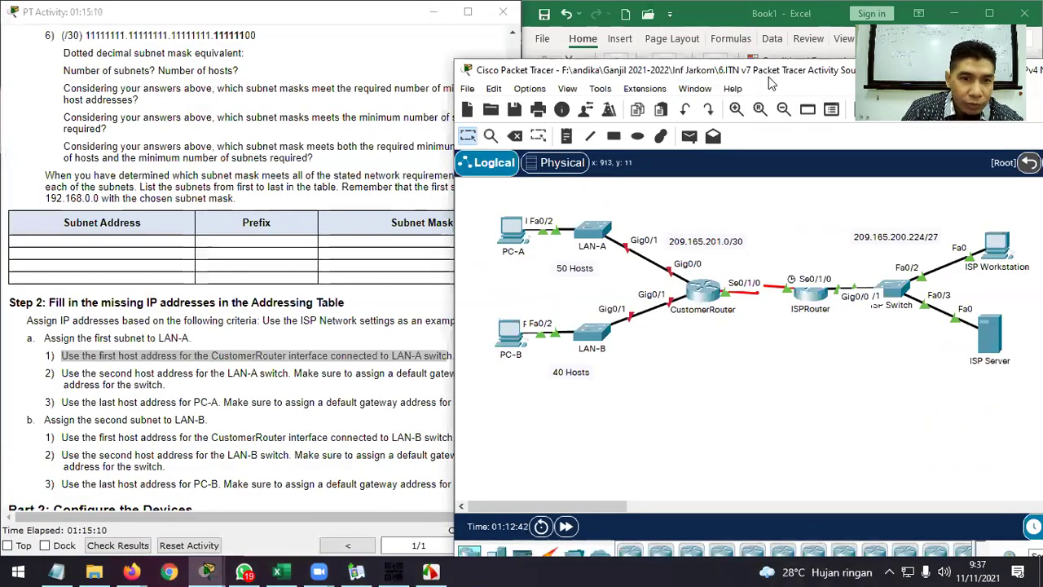
pyautogui.moveTo(769, 77); pyautogui.dragTo(690, 47)
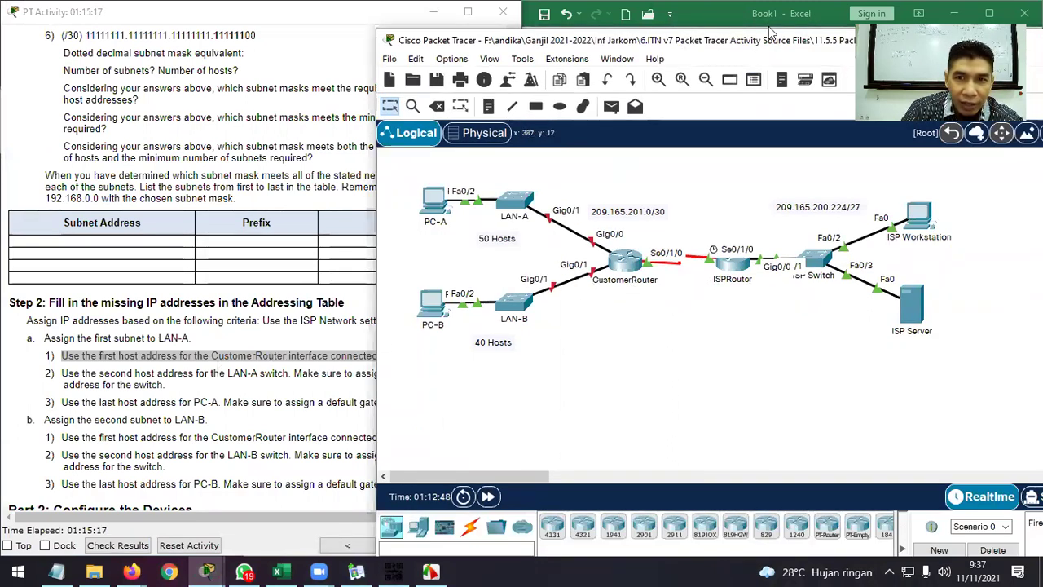
pyautogui.moveTo(734, 45); pyautogui.dragTo(369, 171)
pyautogui.click(824, 355)
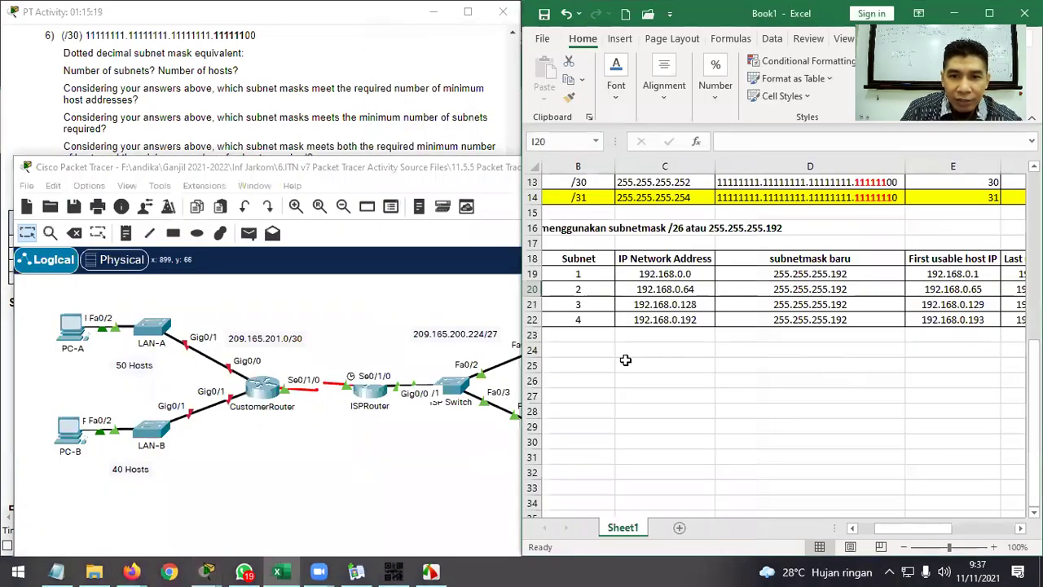
# Type the heading 'Distribusi IP Address' into cell B25.
pyautogui.click(590, 350)
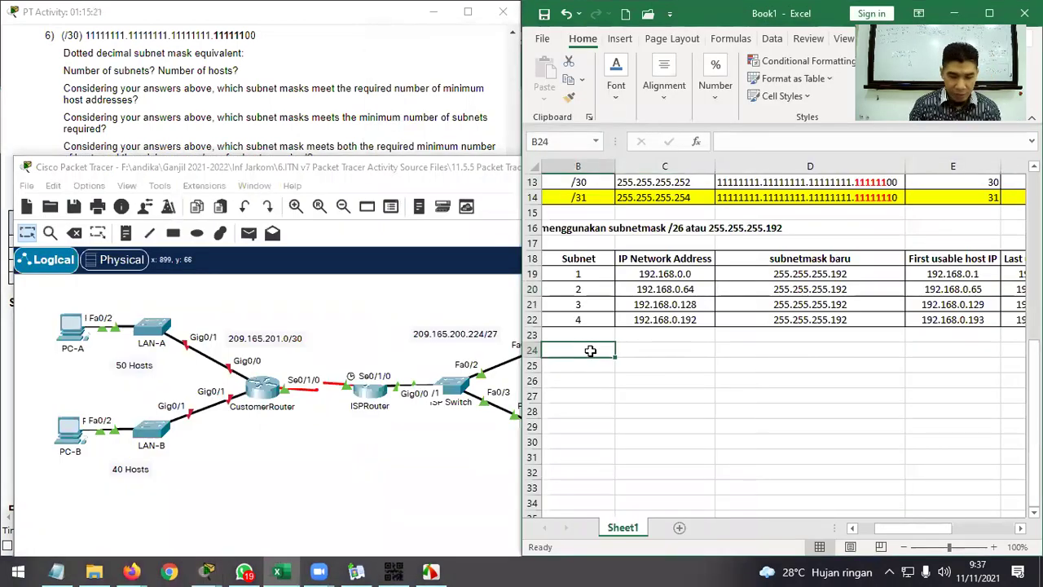
pyautogui.write('Inte')
pyautogui.press('BackSpace')
pyautogui.press('BackSpace')
pyautogui.press('BackSpace')
pyautogui.press('BackSpace')
pyautogui.press('Return')
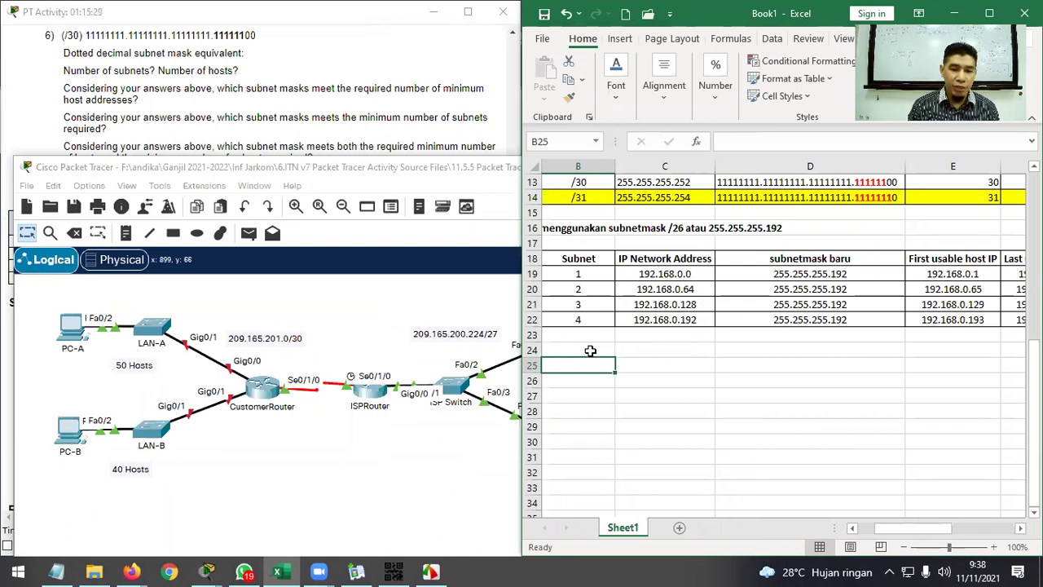
pyautogui.write('Distri')
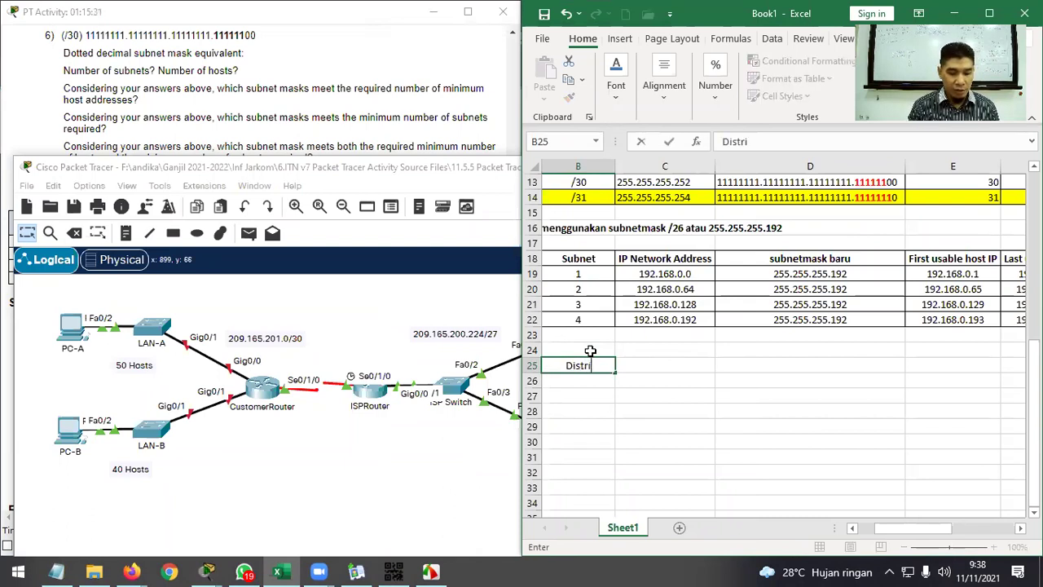
pyautogui.write('busi IP a')
pyautogui.press('BackSpace')
pyautogui.write('Address')
pyautogui.press('Return')
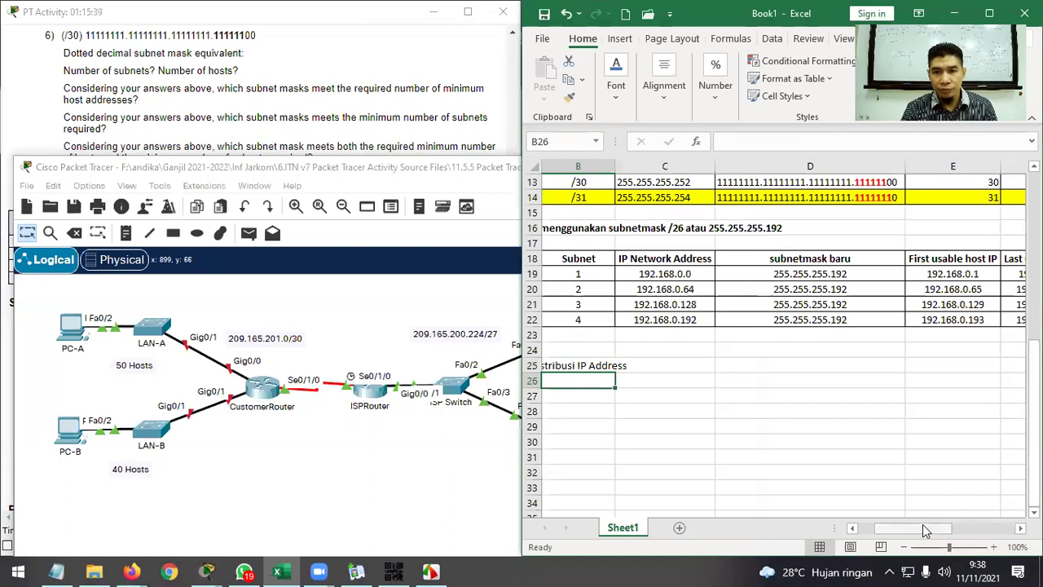
# Move the heading from B25 to A25 by cutting and pasting it.
pyautogui.moveTo(898, 529); pyautogui.dragTo(888, 536)
pyautogui.click(611, 366)
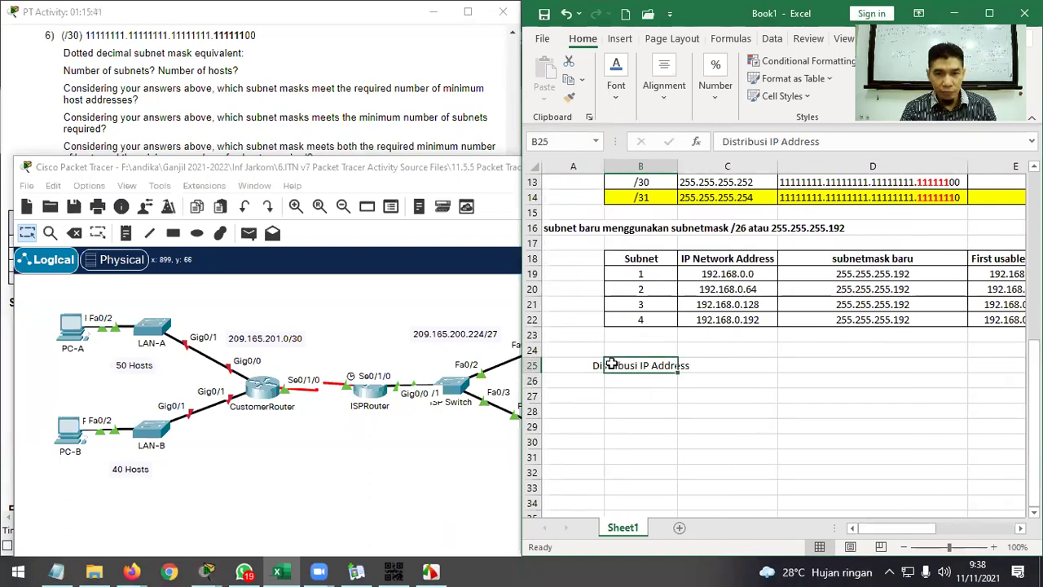
pyautogui.press('Left')
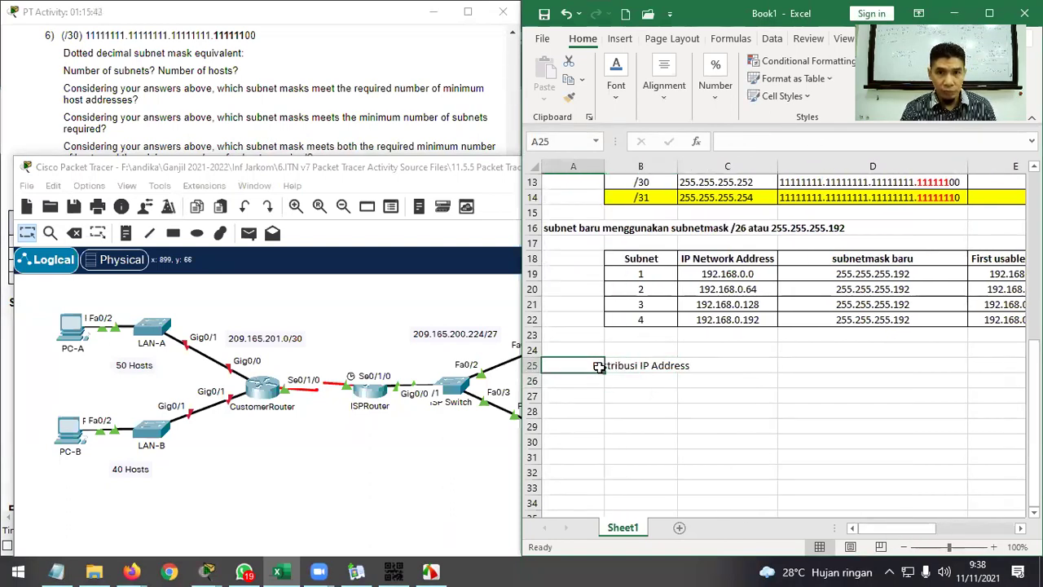
pyautogui.click(611, 366)
pyautogui.hotkey('ctrl', 'x')
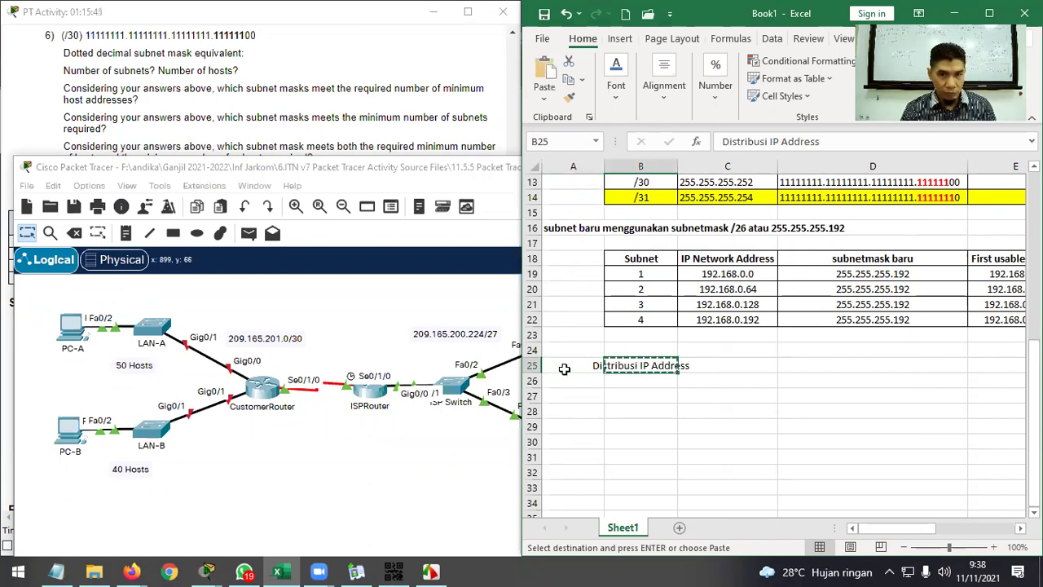
pyautogui.click(564, 368)
pyautogui.hotkey('ctrl', 'v')
# Left-align the Distribusi IP Address heading in A25.
pyautogui.click(575, 395)
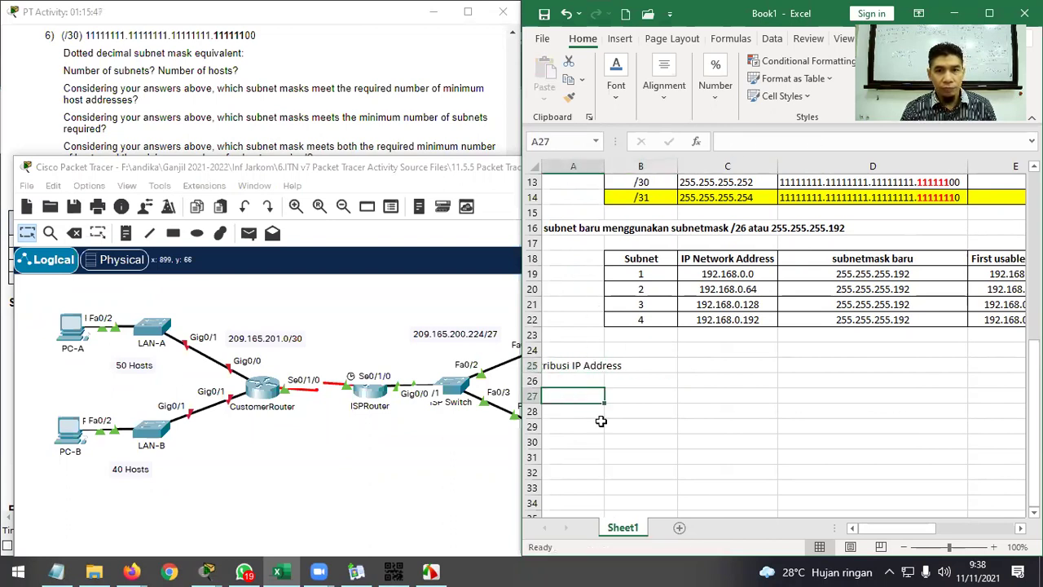
pyautogui.click(586, 405)
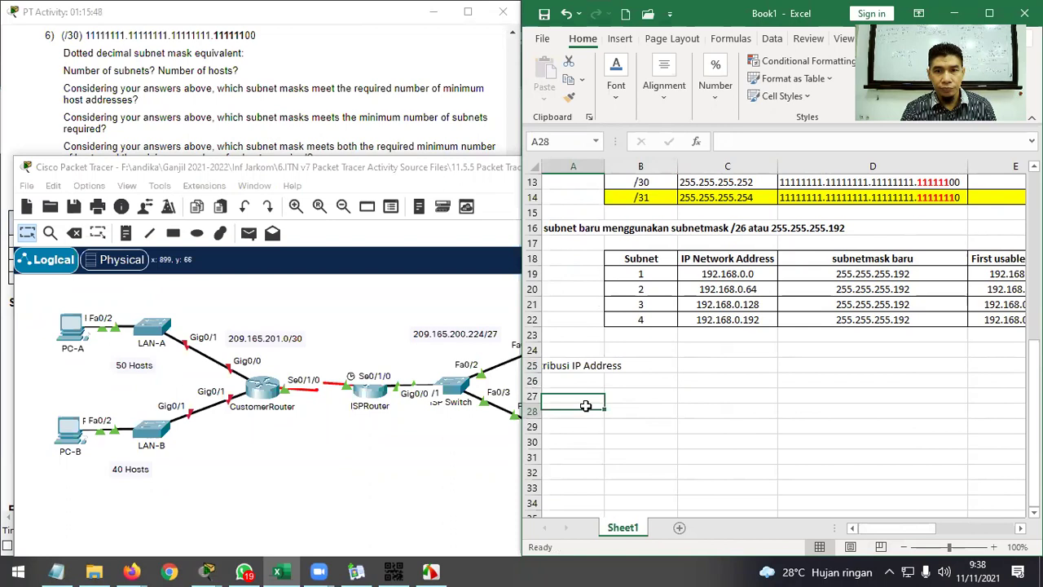
pyautogui.click(572, 366)
pyautogui.click(654, 363)
pyautogui.moveTo(654, 363); pyautogui.dragTo(564, 365)
pyautogui.click(847, 368)
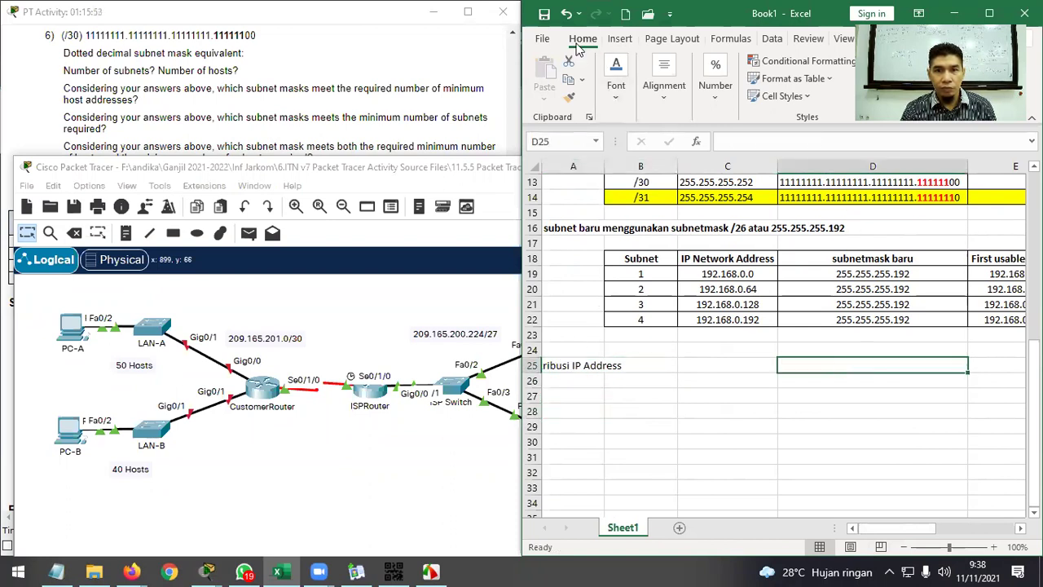
pyautogui.click(657, 94)
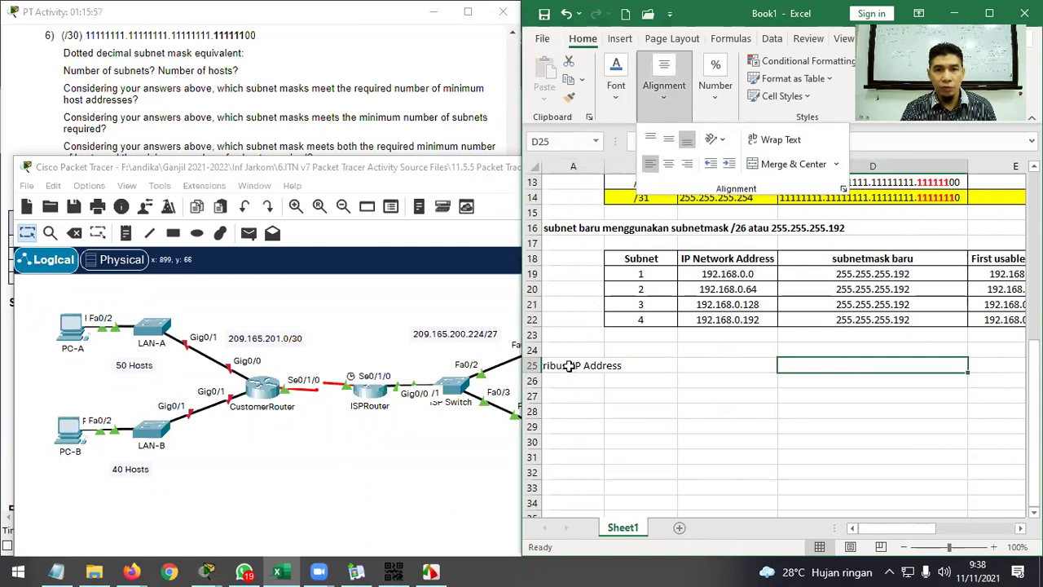
pyautogui.click(571, 367)
pyautogui.click(570, 367)
pyautogui.click(663, 91)
pyautogui.click(651, 167)
pyautogui.click(588, 396)
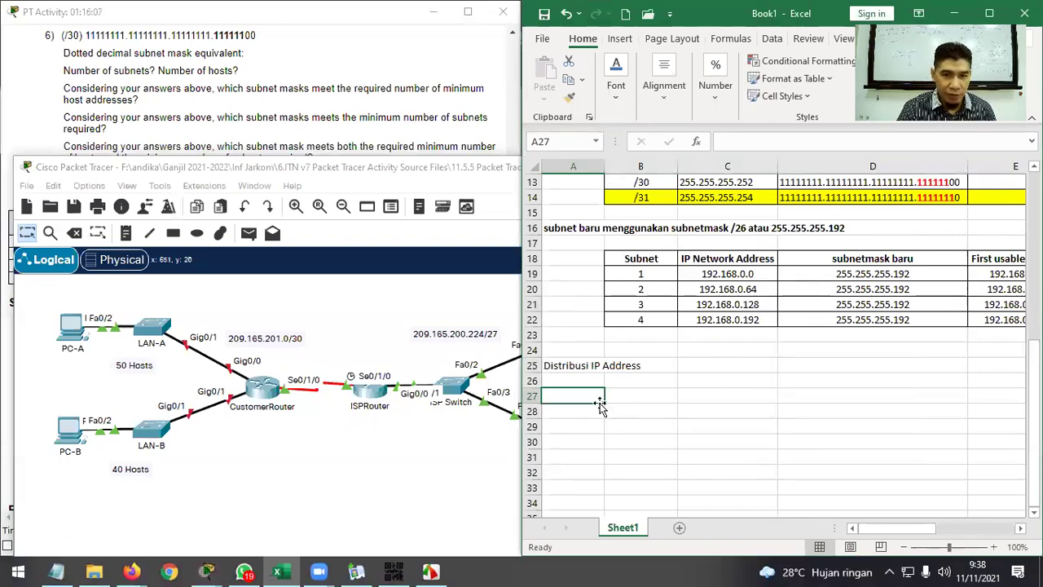
# Enter the label 'a.' in A27 and right-align it.
pyautogui.write('a.')
pyautogui.press('Tab')
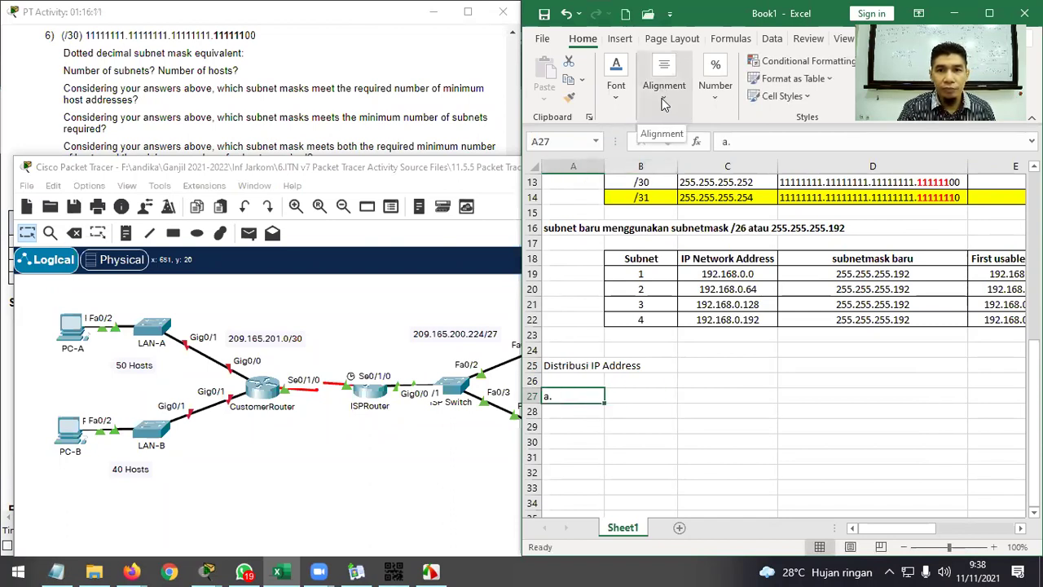
pyautogui.click(664, 94)
pyautogui.click(687, 164)
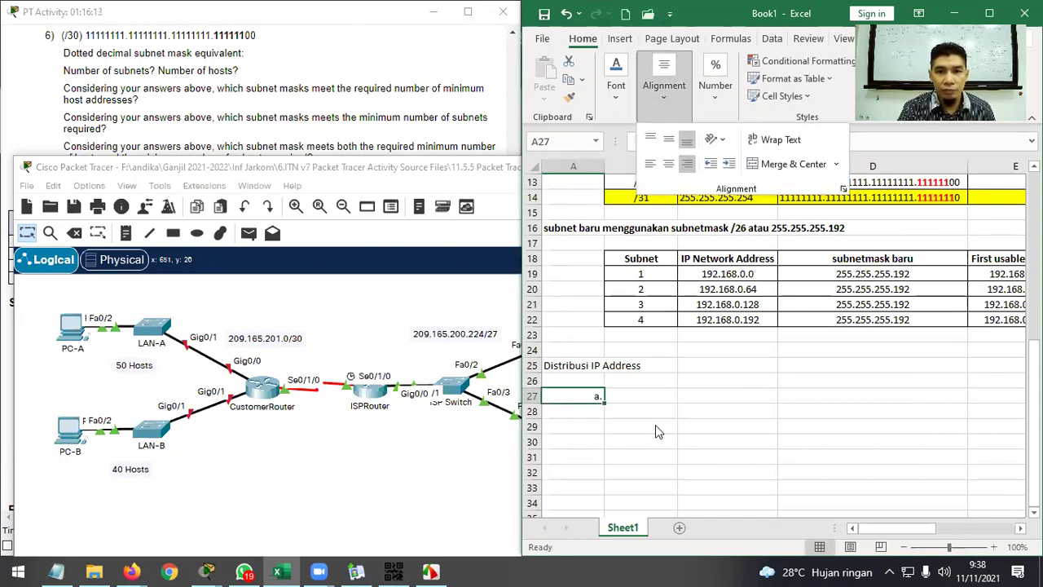
# Check the activity instructions and enter subnet number 1 in B27.
pyautogui.click(330, 132)
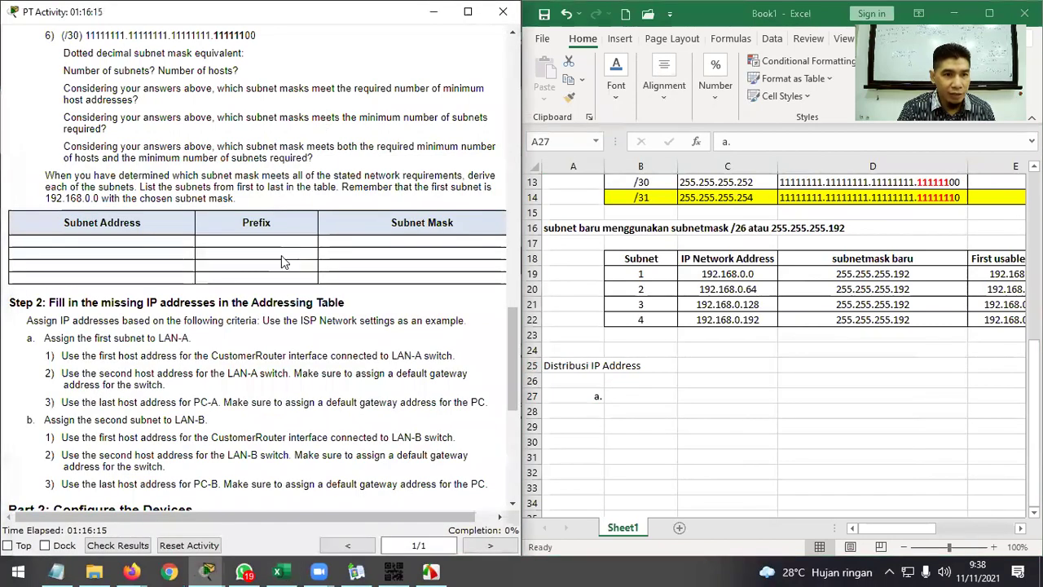
pyautogui.click(619, 397)
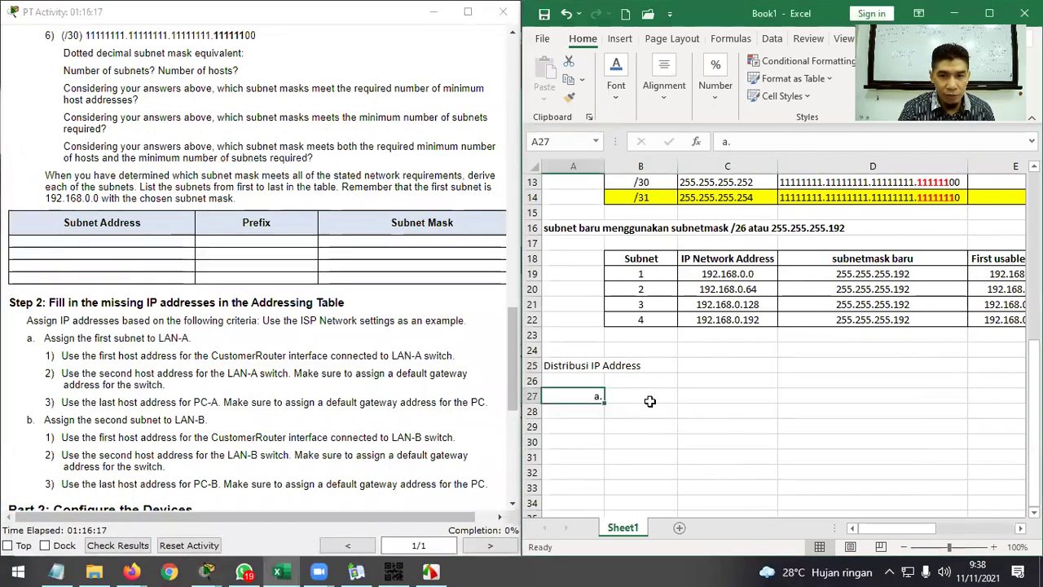
pyautogui.click(648, 398)
pyautogui.write('1.')
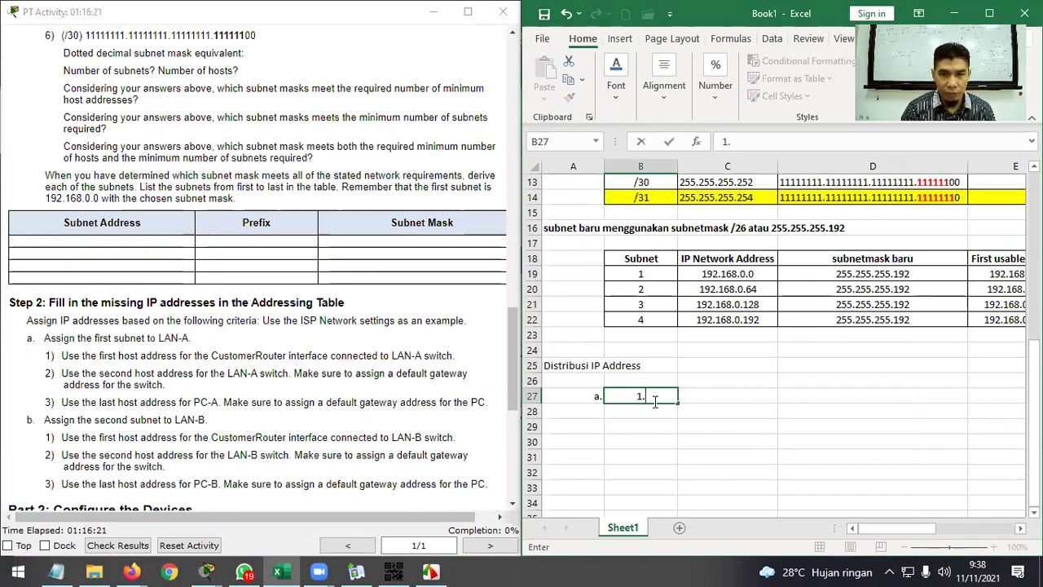
pyautogui.press('Tab')
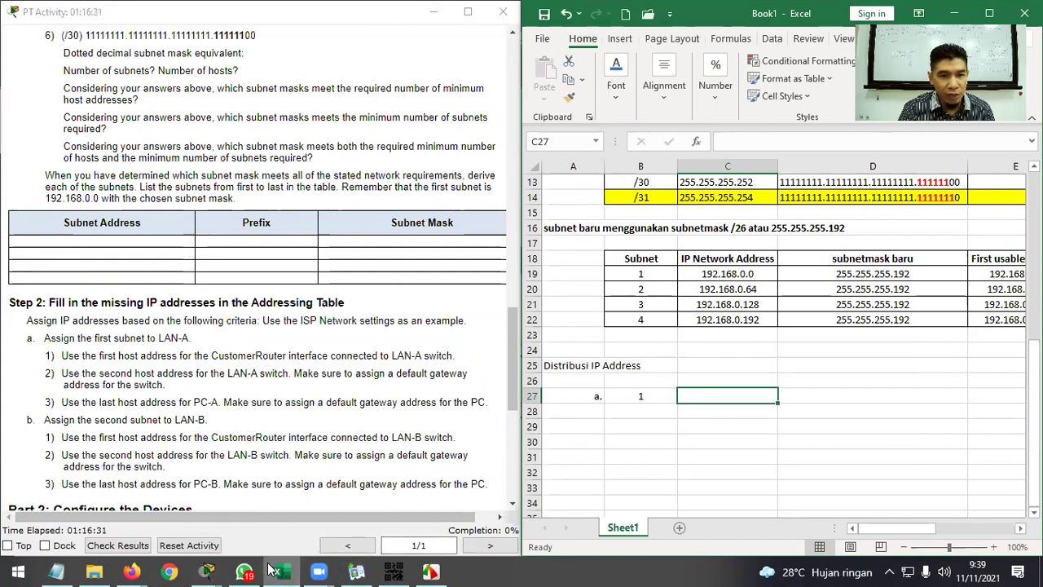
# Consult the network topology window, then clear the mistyped text from C27.
pyautogui.moveTo(207, 570)
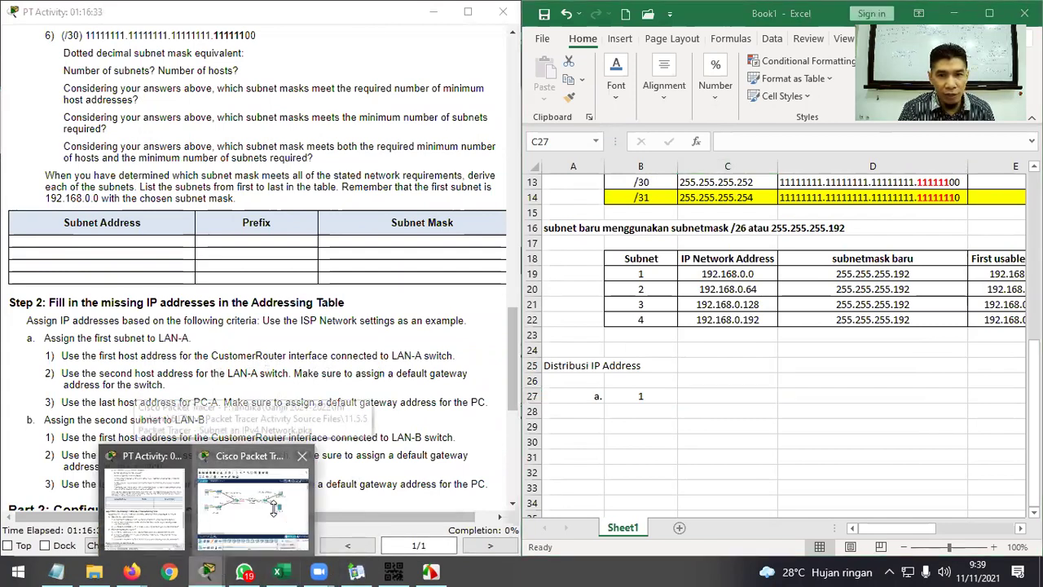
pyautogui.click(274, 510)
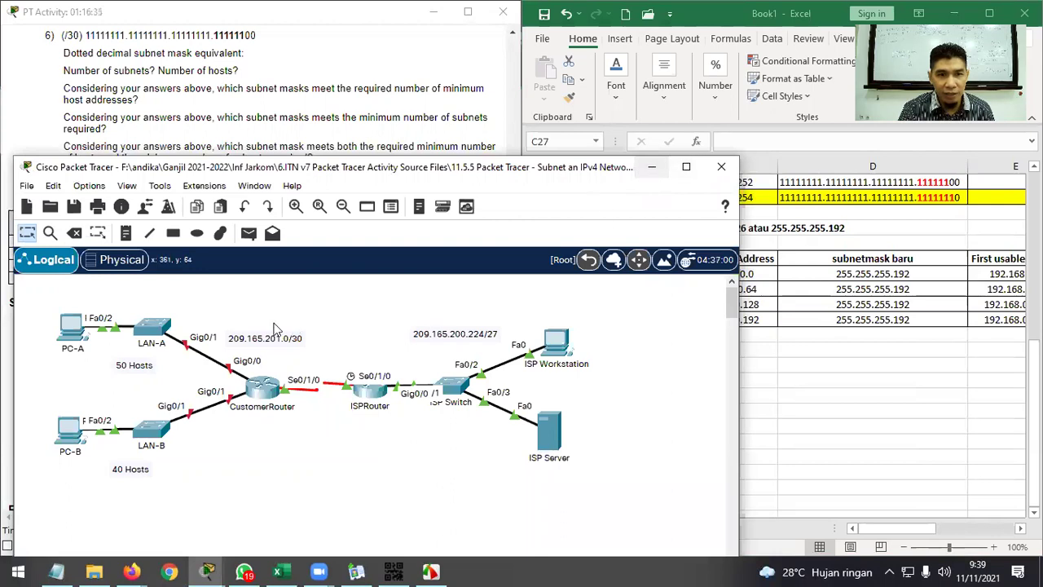
pyautogui.click(659, 165)
pyautogui.write('gor')
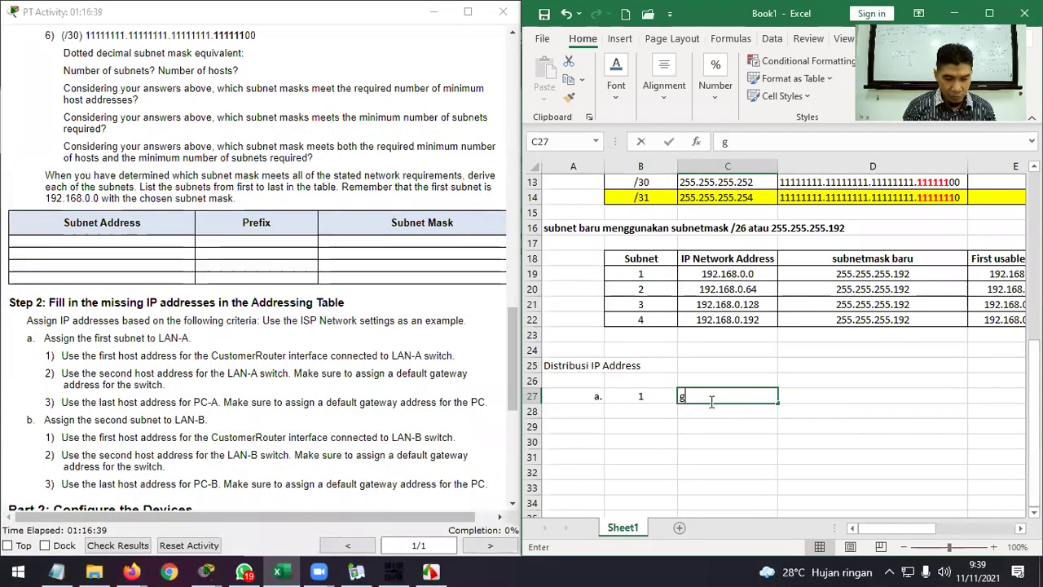
pyautogui.press('BackSpace')
pyautogui.press('BackSpace')
pyautogui.press('Up')
# Type the 'Interfacae' heading in C26 and interface Gig0/0 in C27.
pyautogui.press('Left')
pyautogui.press('Right')
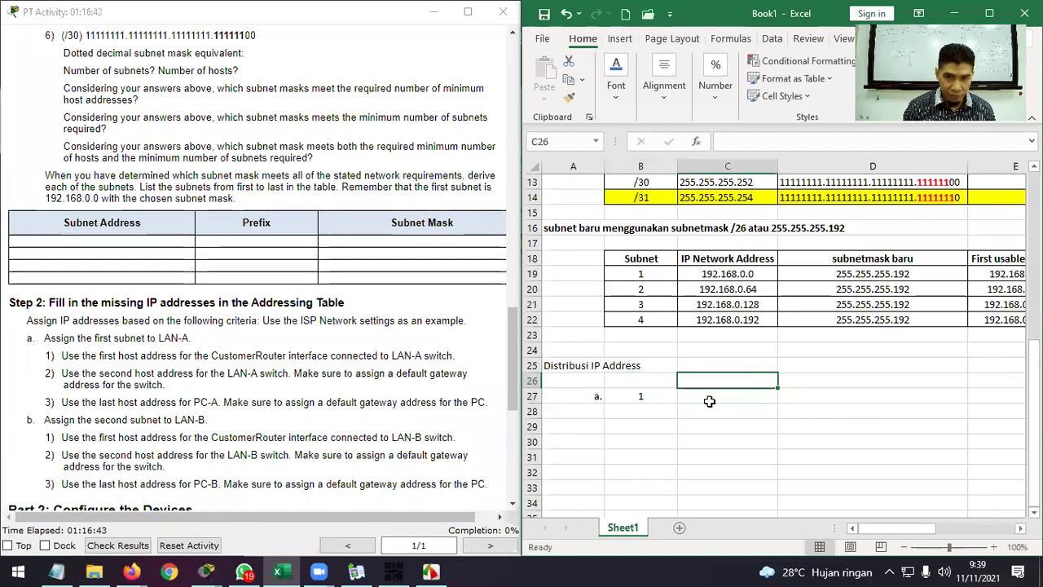
pyautogui.write('In')
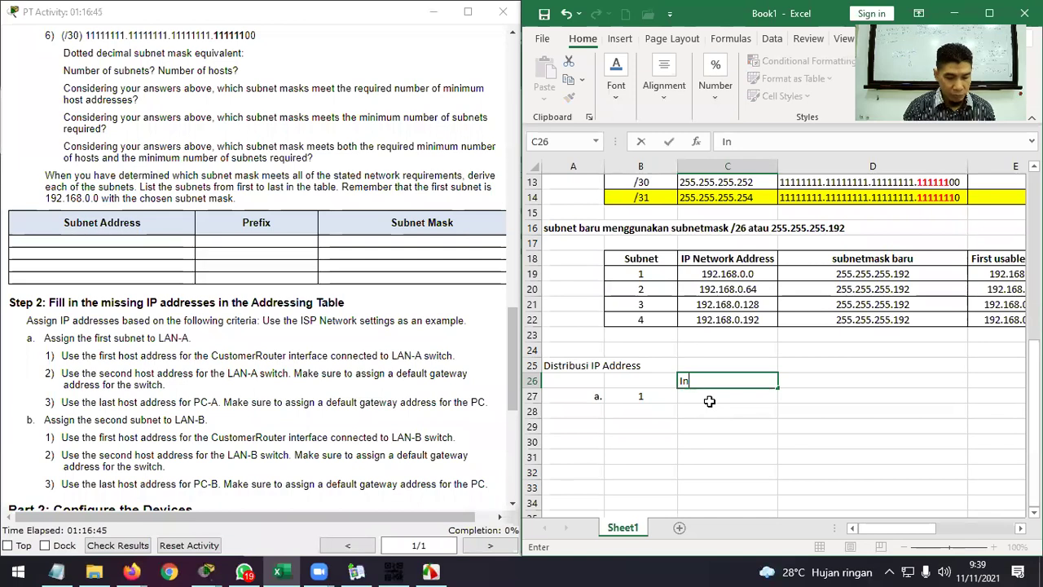
pyautogui.write('terfacae')
pyautogui.press('Return')
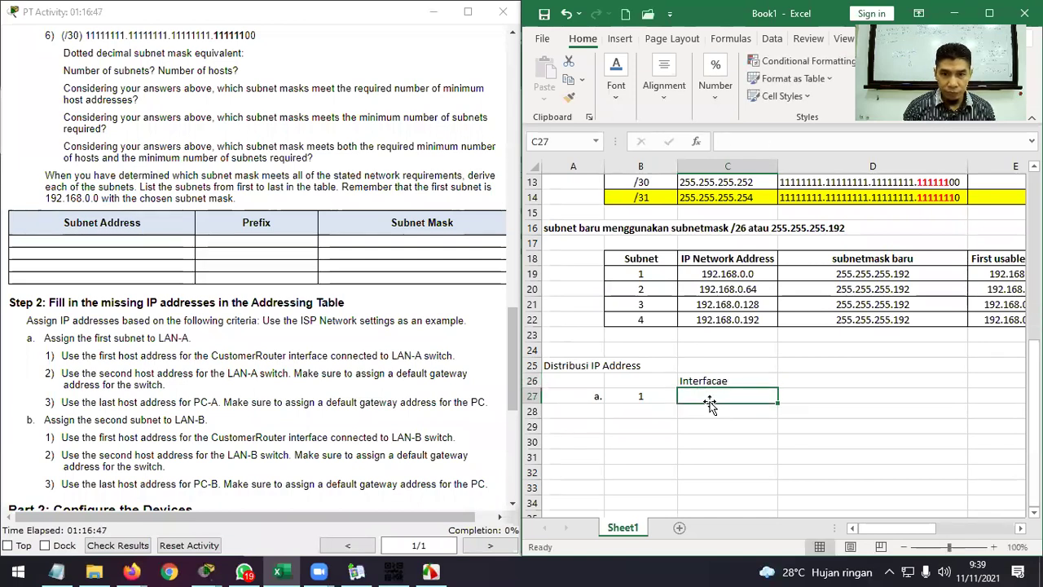
pyautogui.write('Gig0/0')
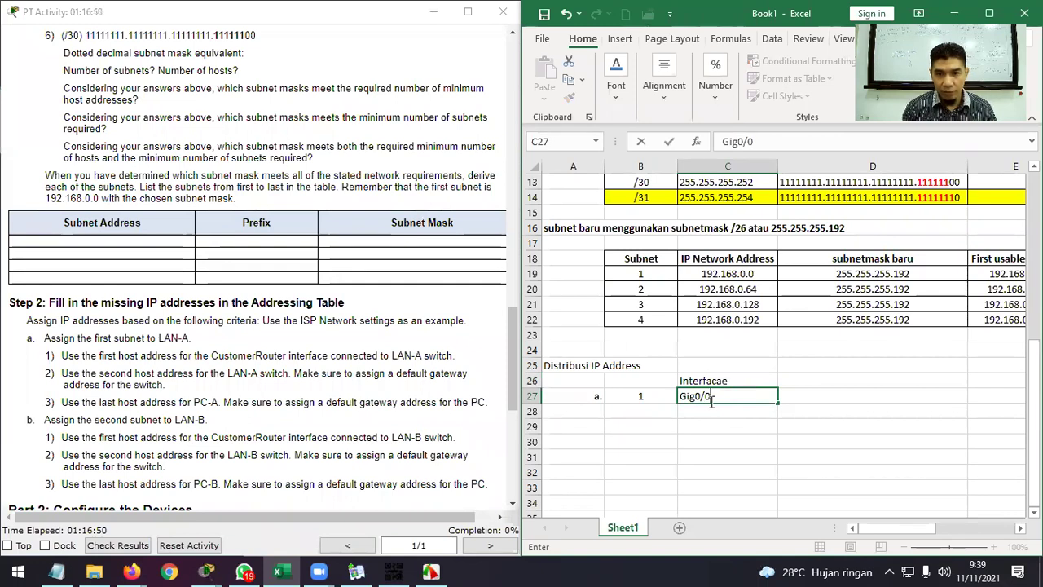
pyautogui.press('Tab')
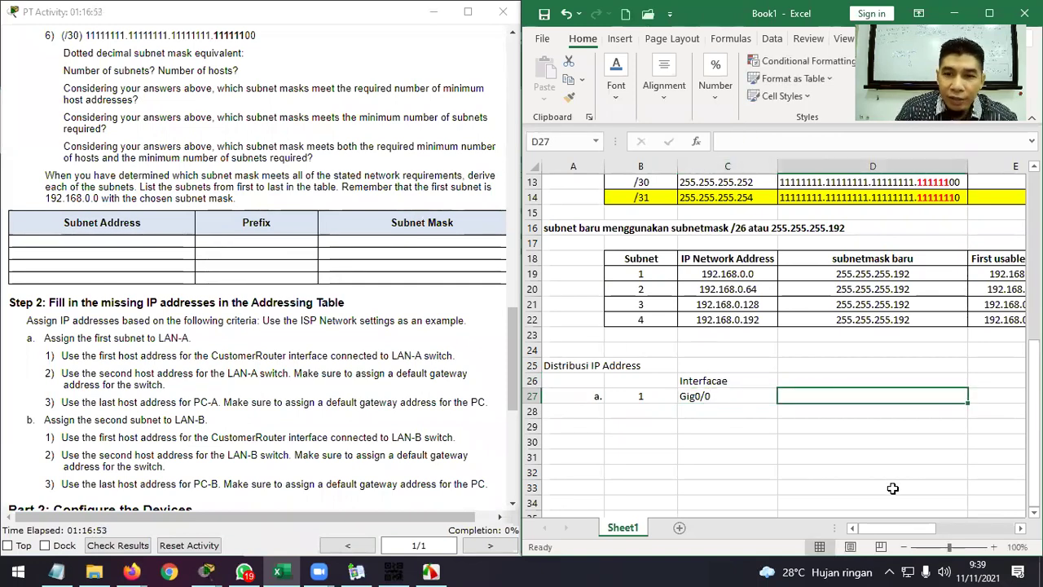
# Copy subnet 1's first host address 192.168.0.1 into D27.
pyautogui.moveTo(925, 529); pyautogui.dragTo(969, 529)
pyautogui.moveTo(605, 274); pyautogui.dragTo(903, 279)
pyautogui.click(905, 277)
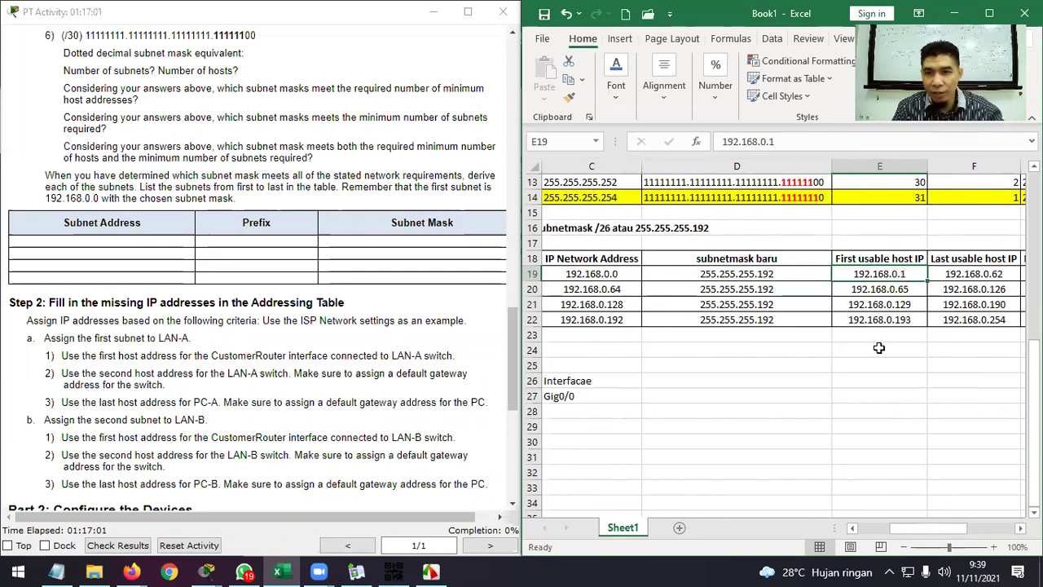
pyautogui.hotkey('ctrl', 'c')
pyautogui.click(667, 397)
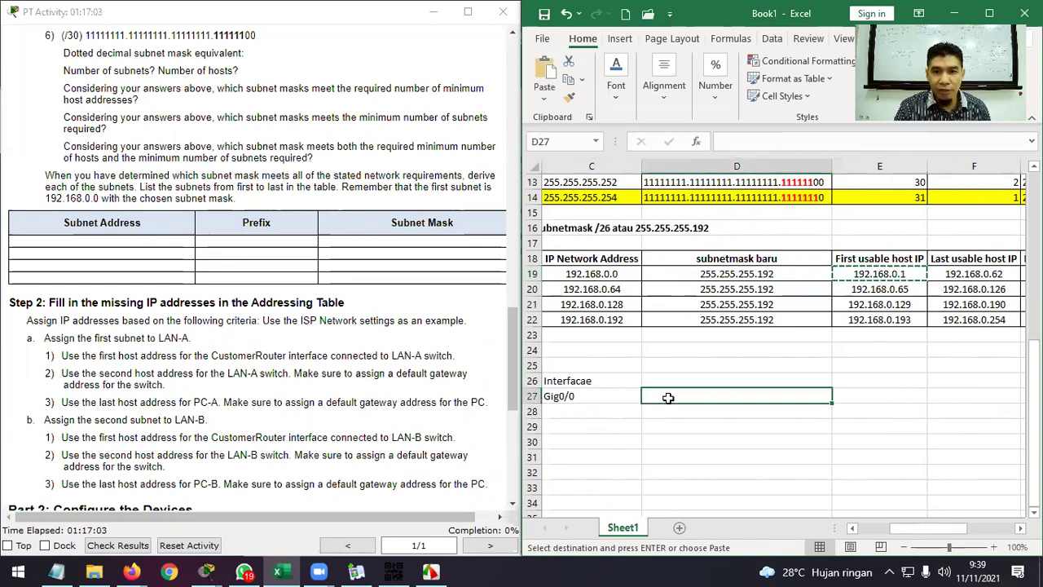
pyautogui.hotkey('ctrl', 'v')
pyautogui.click(788, 443)
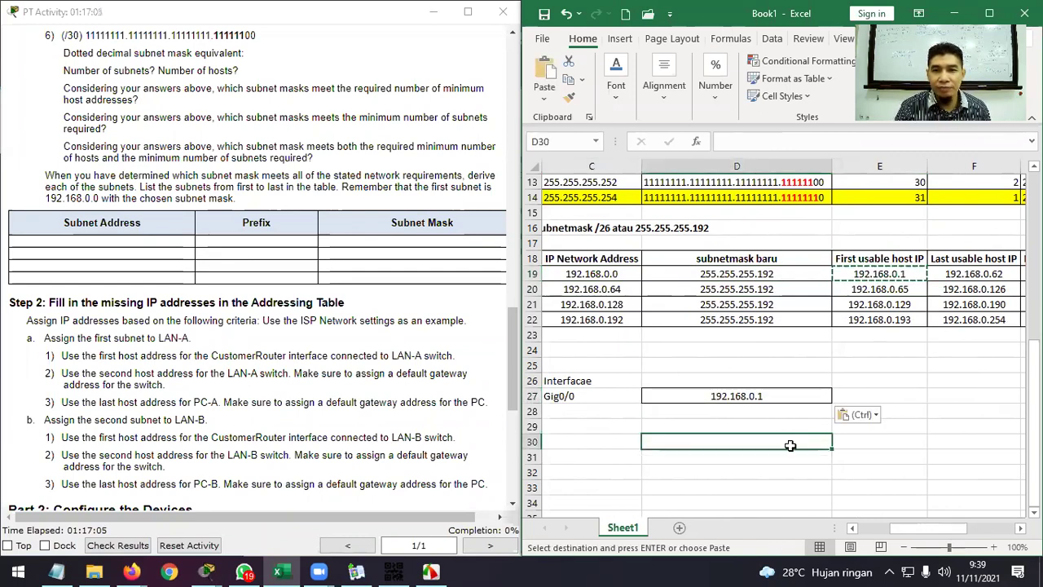
pyautogui.hotkey('ctrl', 'z')
pyautogui.rightClick(794, 394)
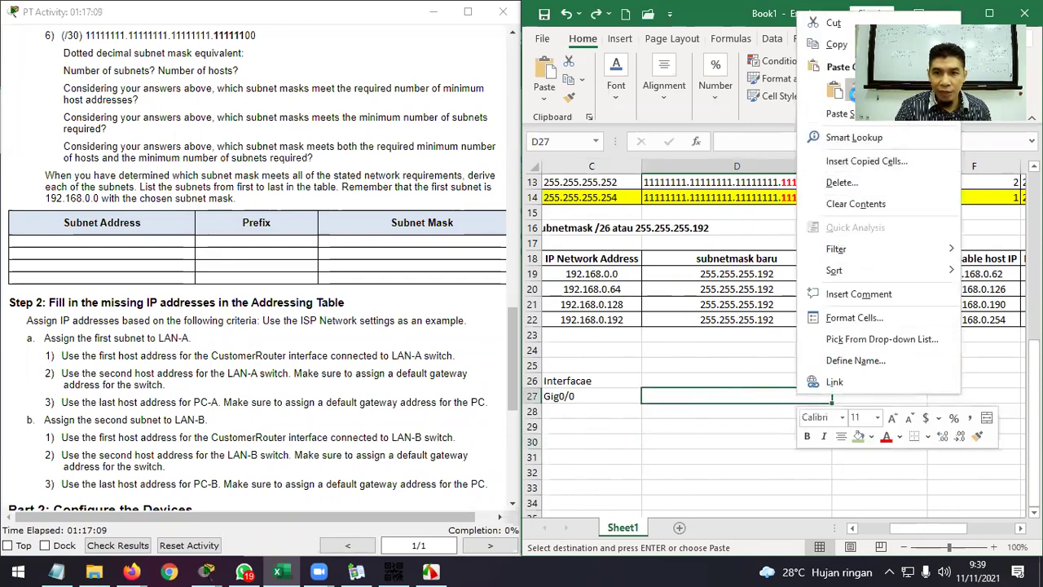
pyautogui.click(850, 89)
pyautogui.click(741, 413)
pyautogui.moveTo(929, 530); pyautogui.dragTo(862, 528)
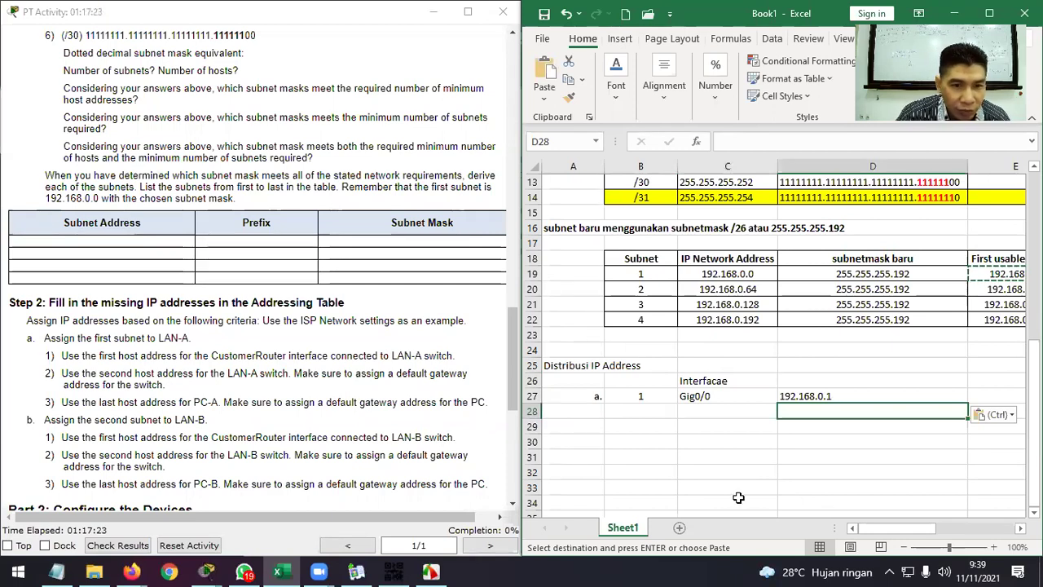
pyautogui.click(206, 571)
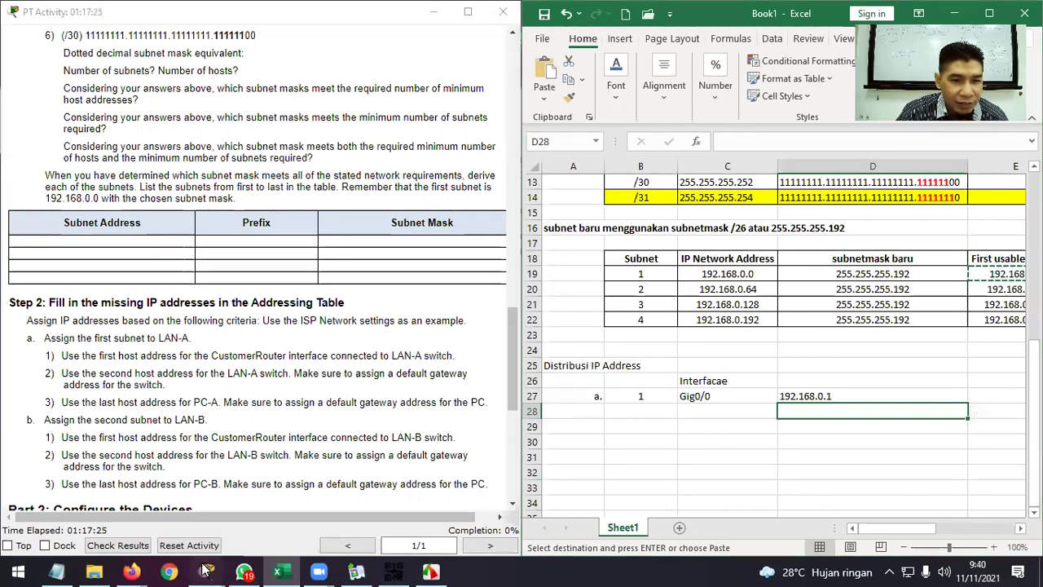
# Enter number 2 in B28 and interface Gig0/1 in C28 after checking the topology.
pyautogui.click(247, 512)
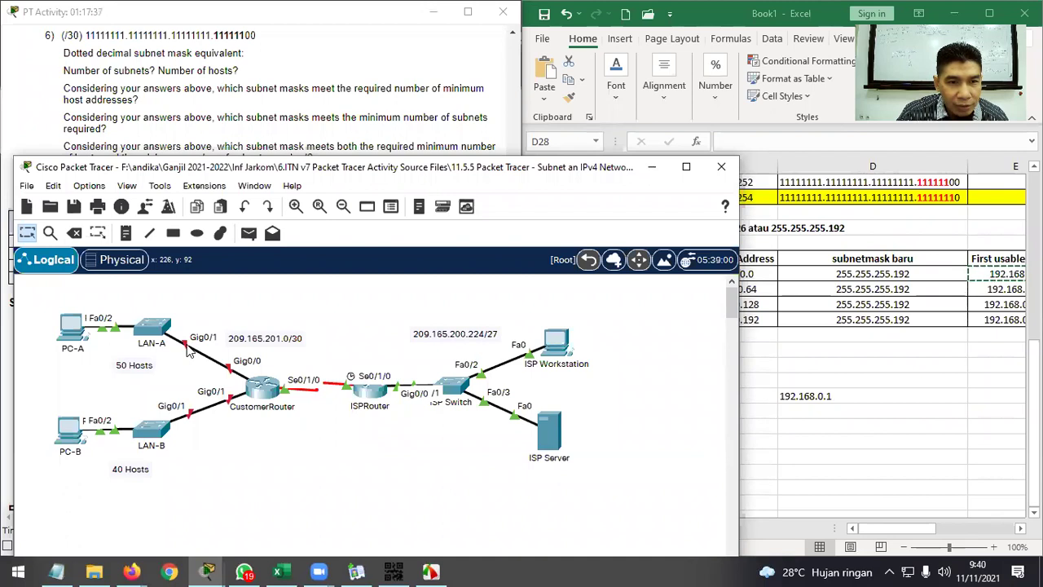
pyautogui.click(642, 173)
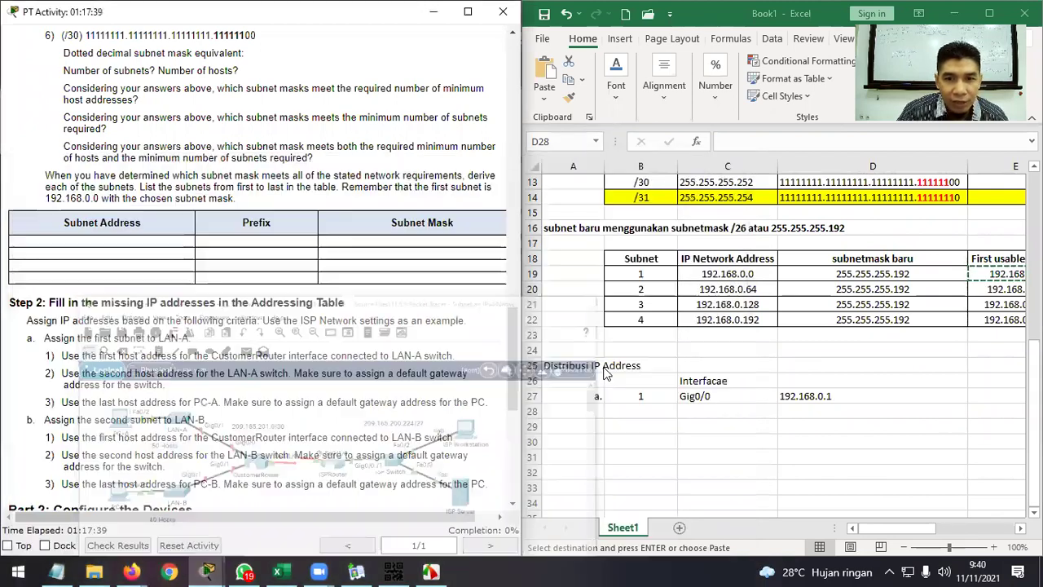
pyautogui.click(646, 405)
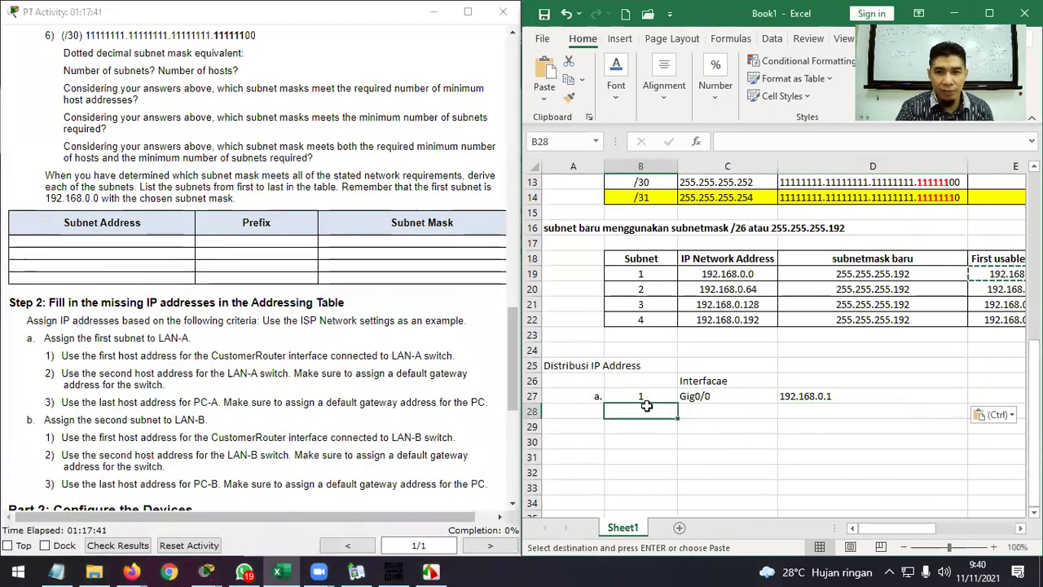
pyautogui.write('2')
pyautogui.click(724, 411)
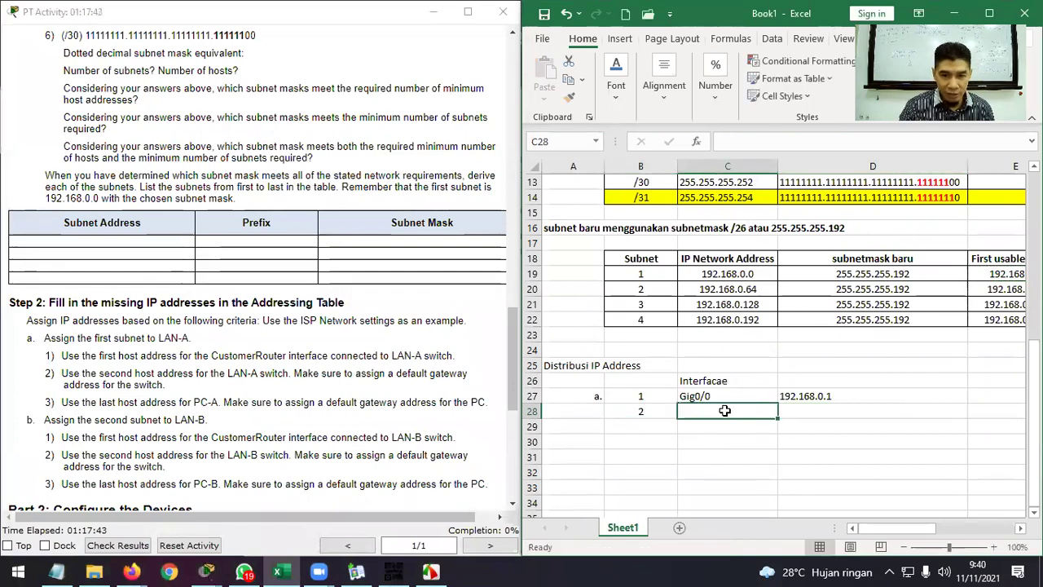
pyautogui.write('Gig')
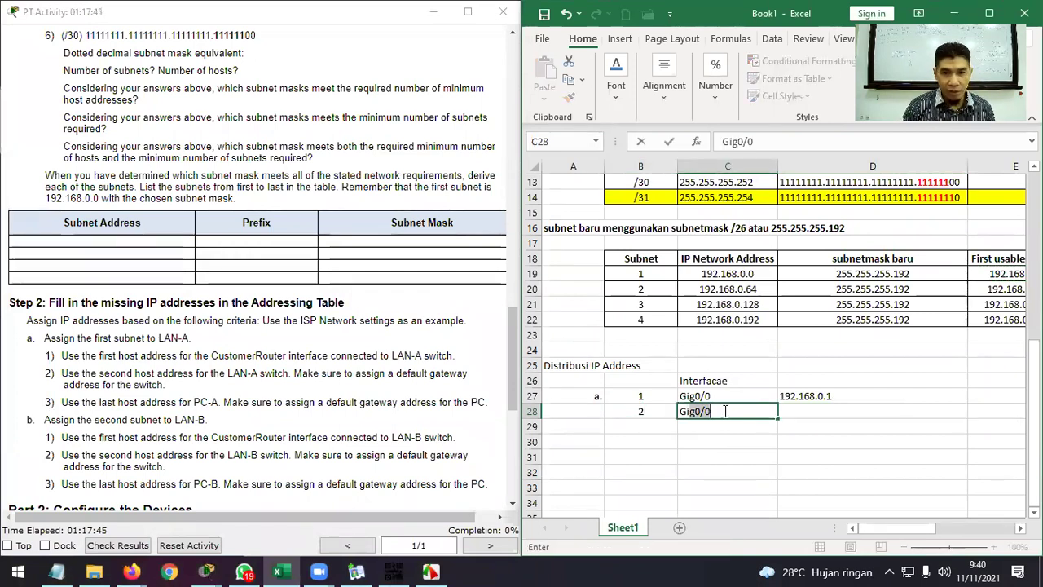
pyautogui.write('0/1')
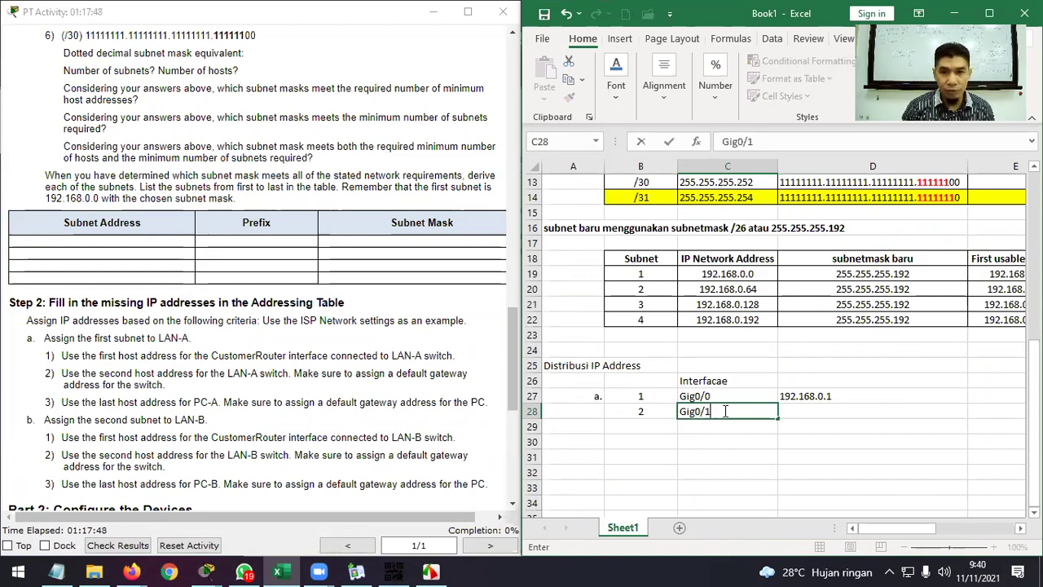
pyautogui.press('Tab')
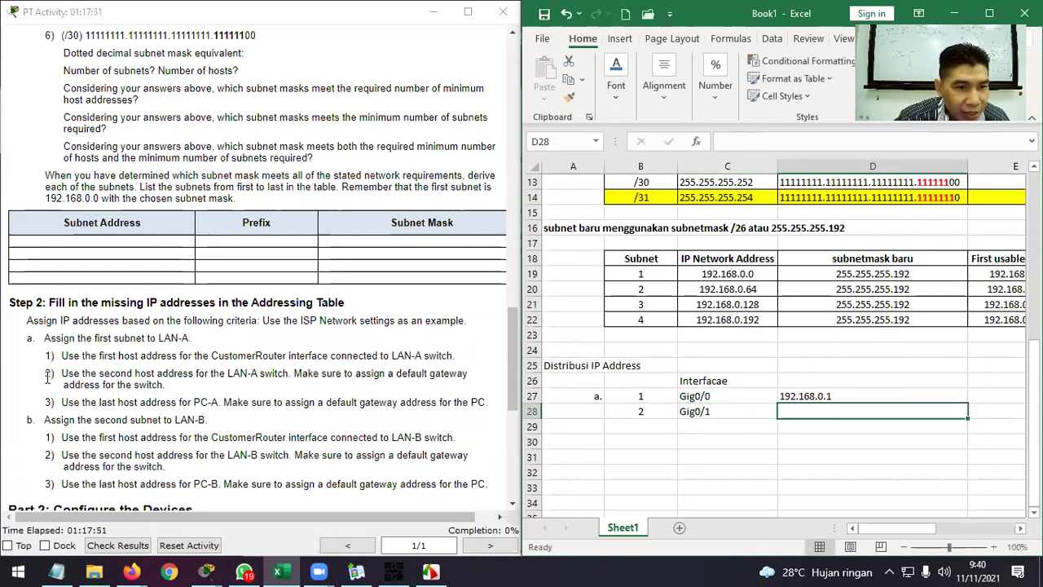
# Enter 192.168.0.2 as the second row's address in D28.
pyautogui.moveTo(66, 376); pyautogui.dragTo(122, 375)
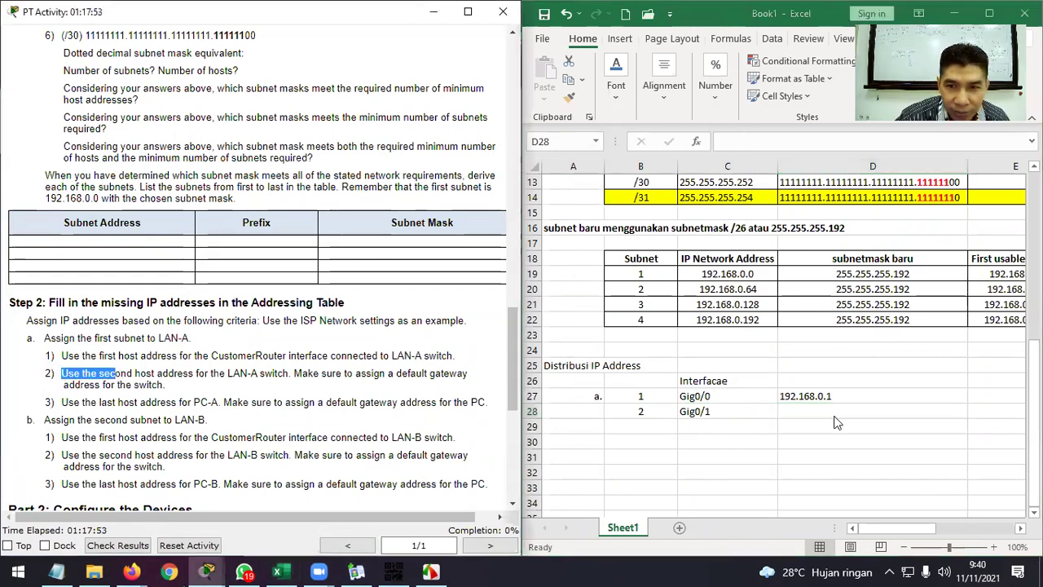
pyautogui.click(833, 411)
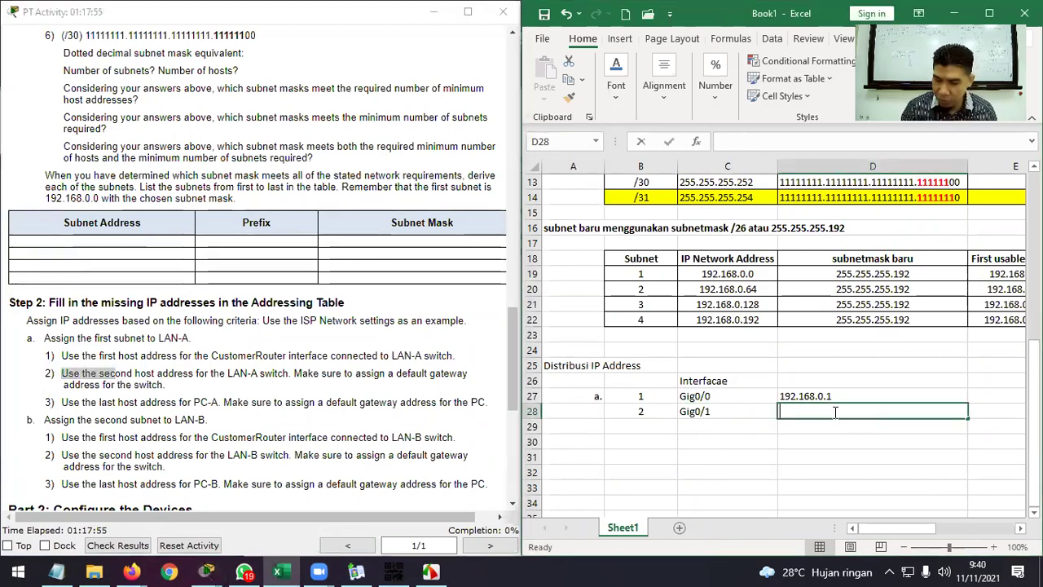
pyautogui.write('192.16')
pyautogui.write('8.')
pyautogui.write('0.65')
pyautogui.press('Return')
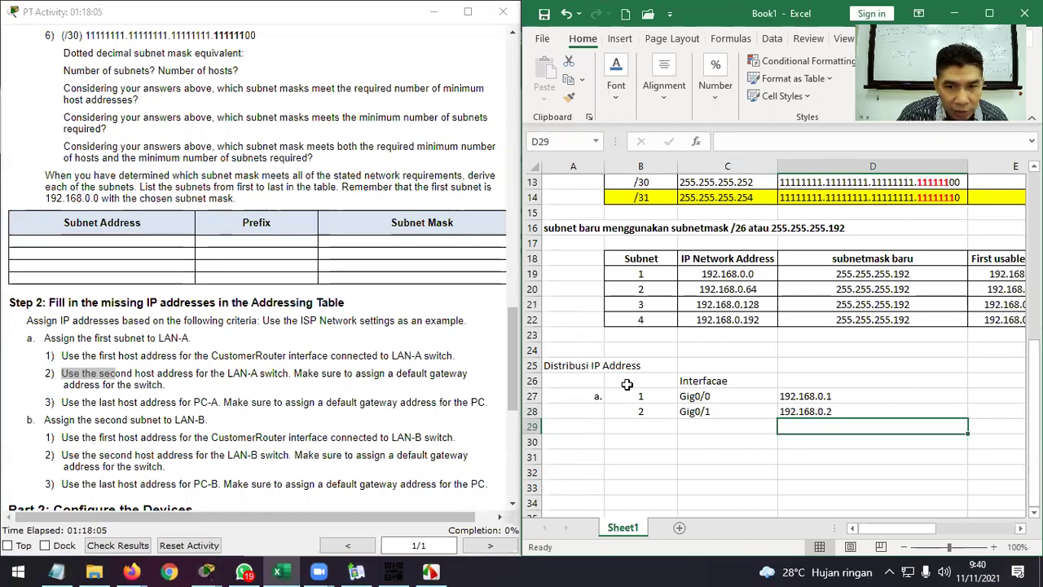
pyautogui.click(627, 384)
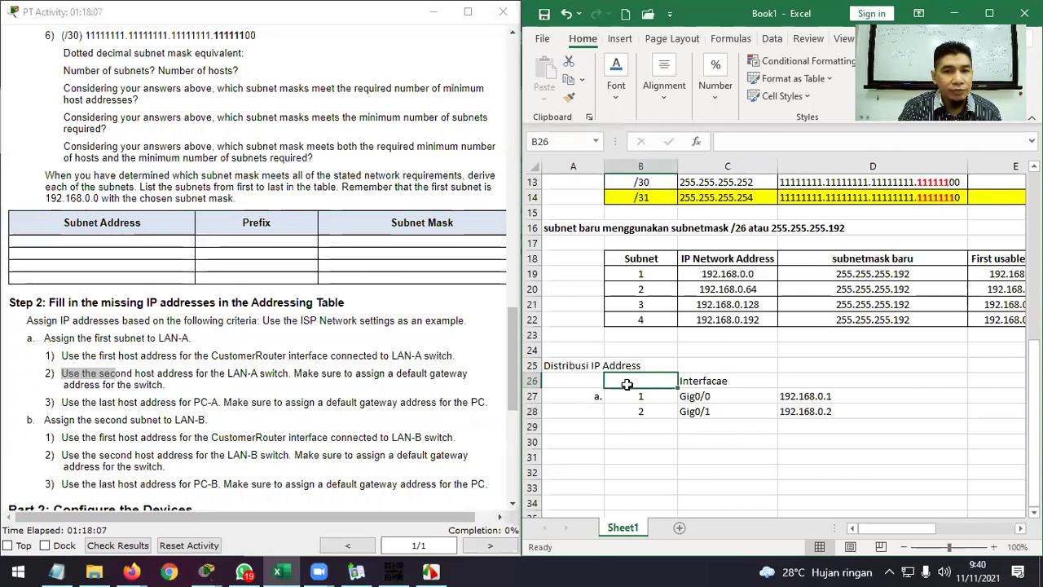
pyautogui.click(630, 427)
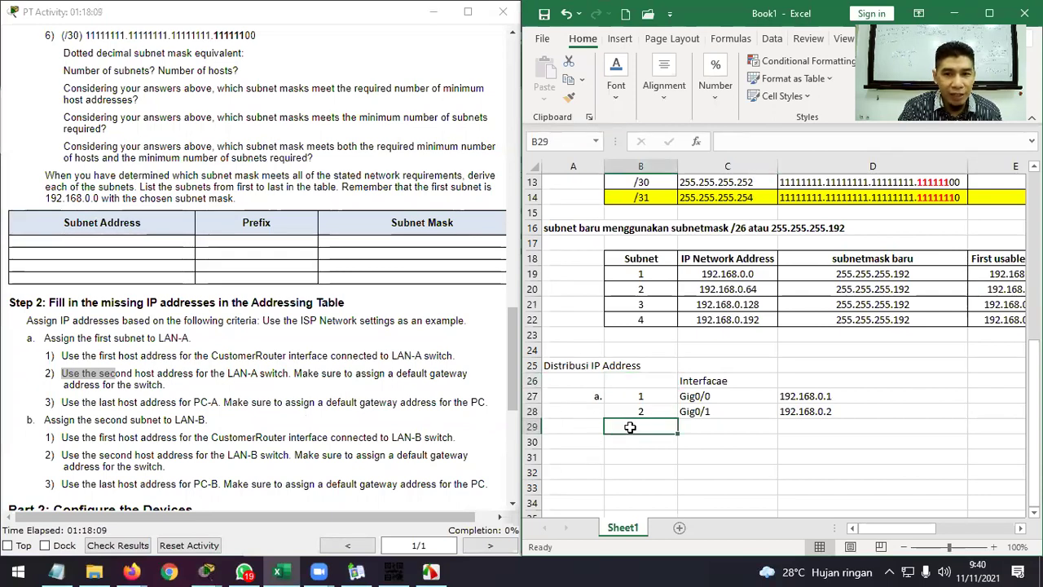
# Number the third table row 3 in B29.
pyautogui.click(667, 397)
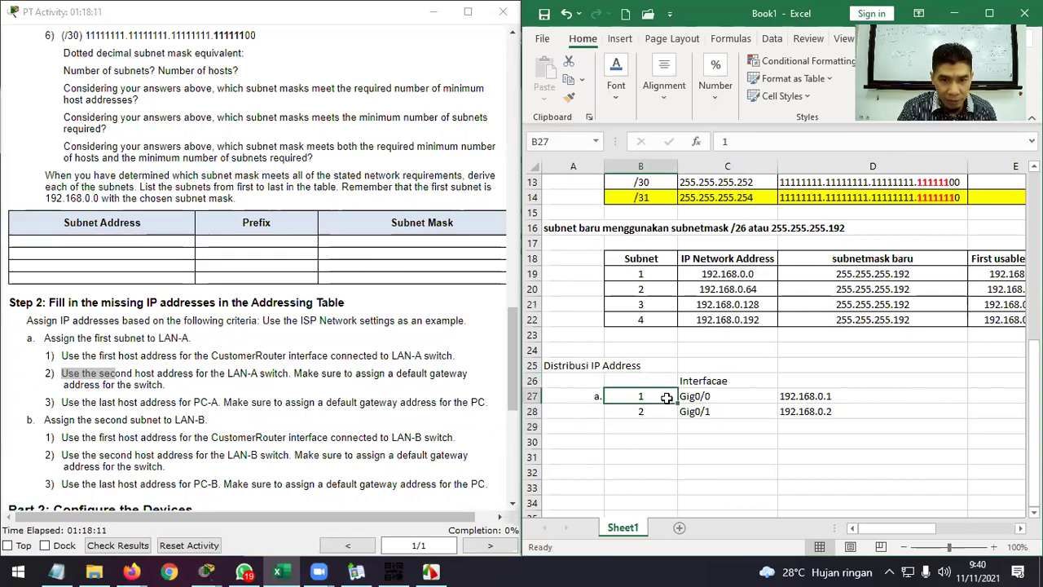
pyautogui.doubleClick(667, 397)
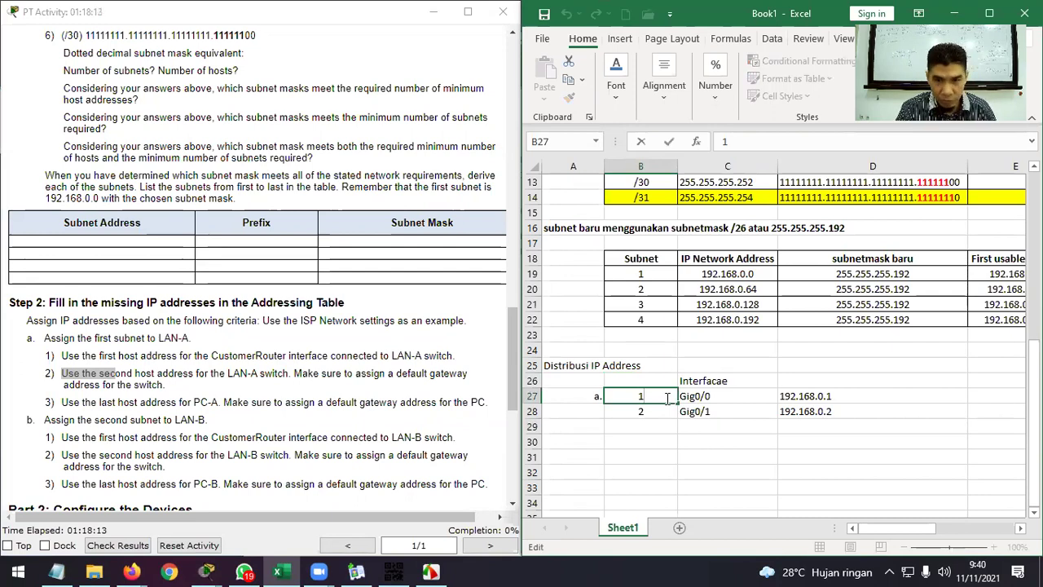
pyautogui.click(661, 410)
pyautogui.click(650, 427)
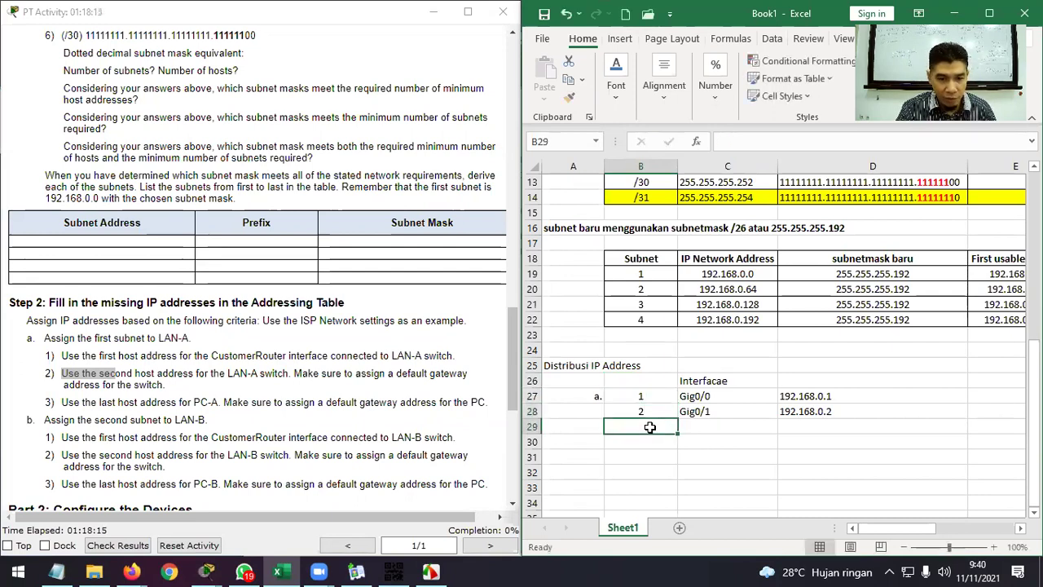
pyautogui.write('3')
pyautogui.click(721, 427)
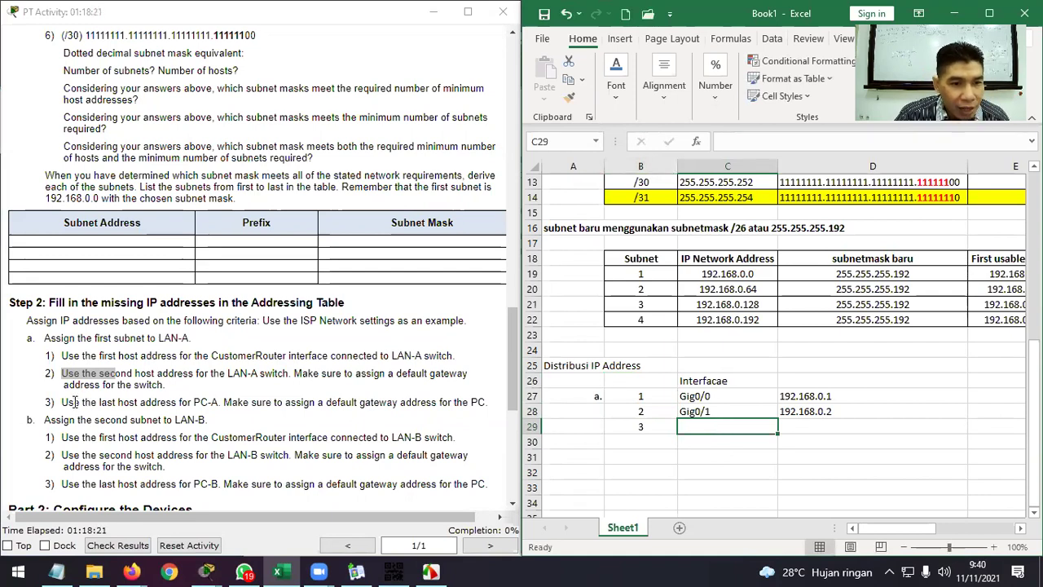
# Relabel B27 as the two-line device name 'Customer Router'.
pyautogui.moveTo(62, 400); pyautogui.dragTo(201, 402)
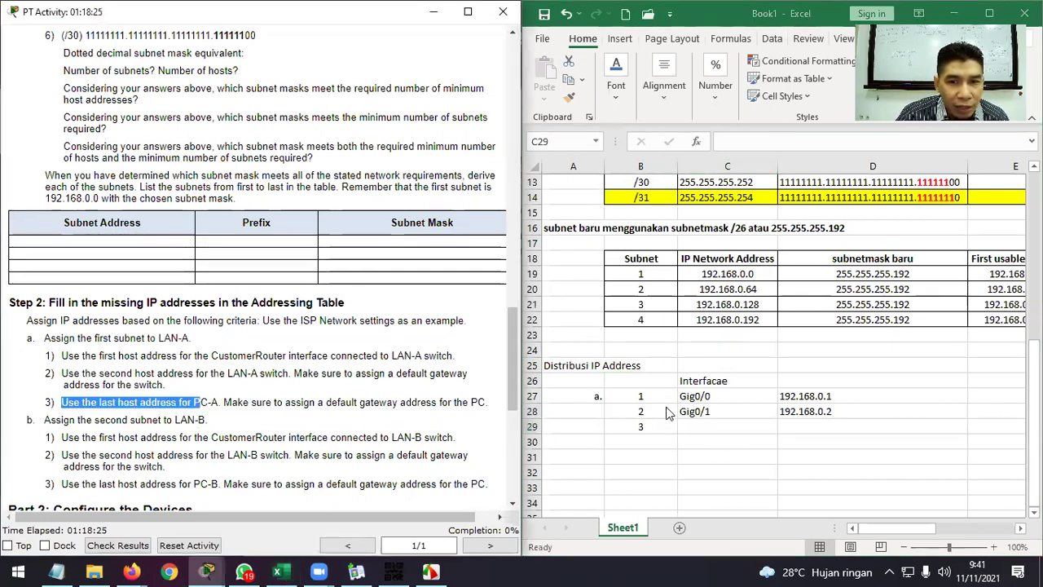
pyautogui.click(642, 396)
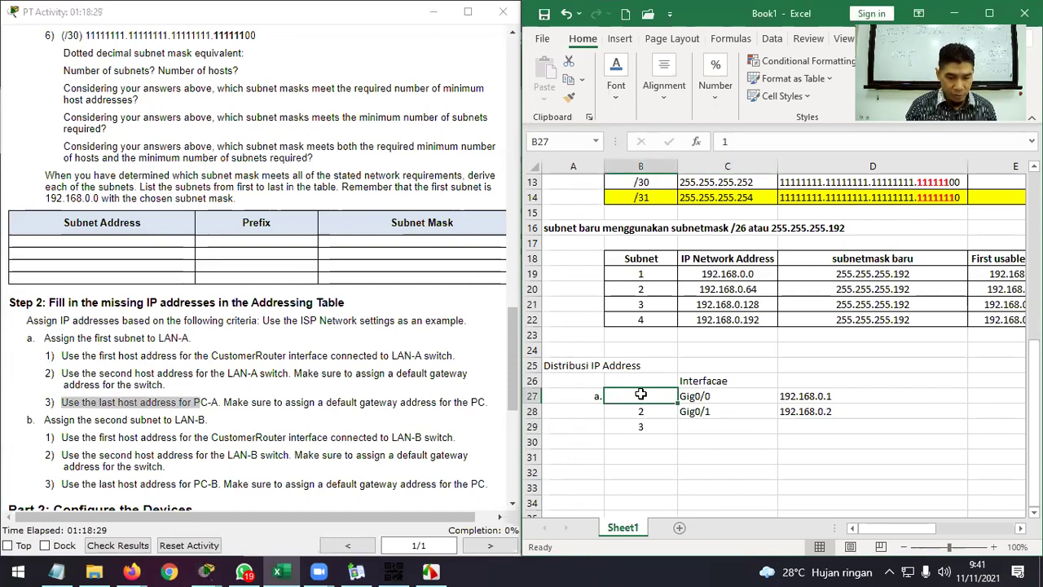
pyautogui.write('Customer')
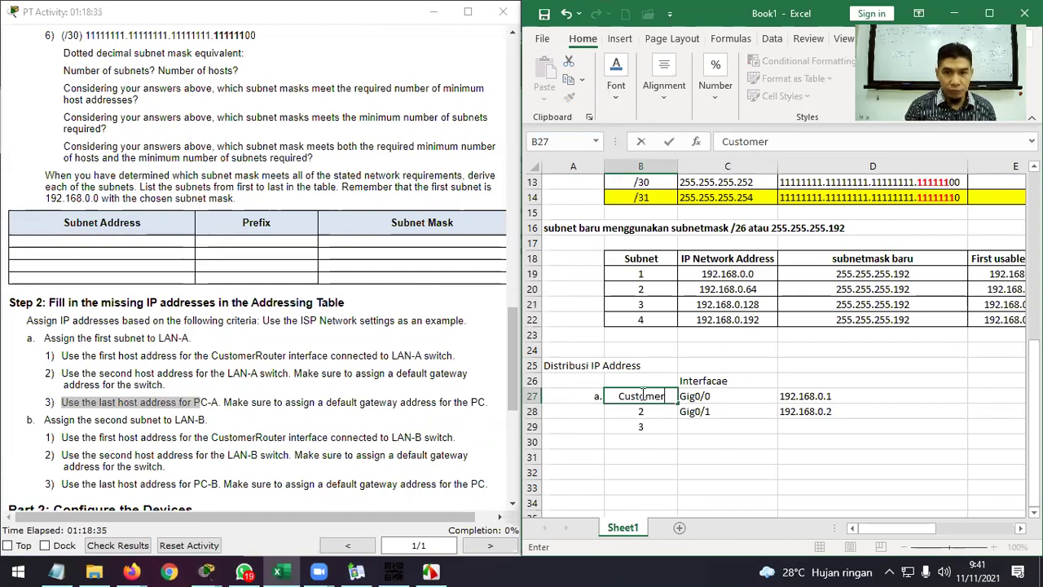
pyautogui.press('alt')
pyautogui.hotkey('alt', 'Return')
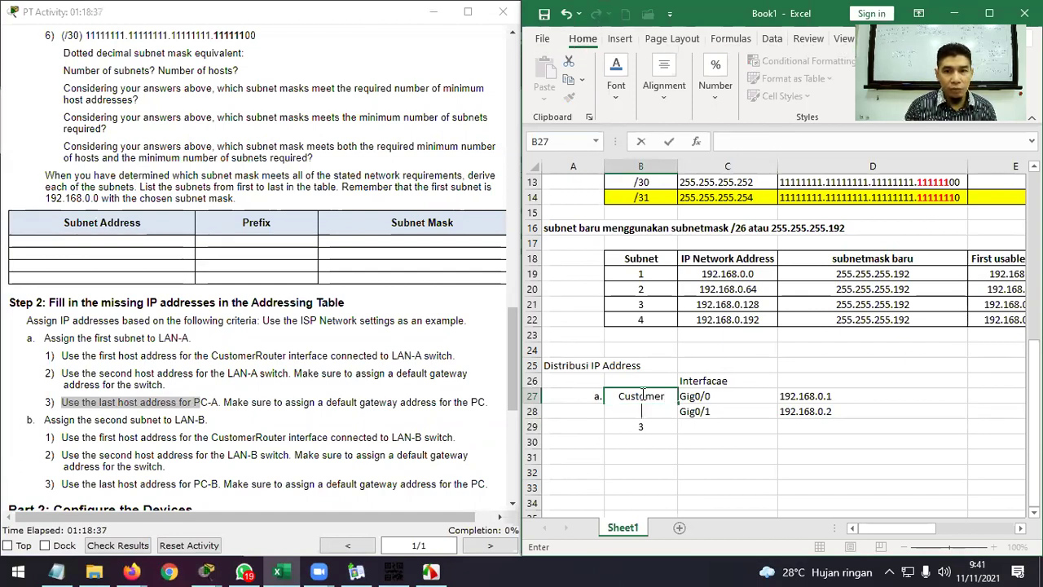
pyautogui.write('Router')
pyautogui.press('Return')
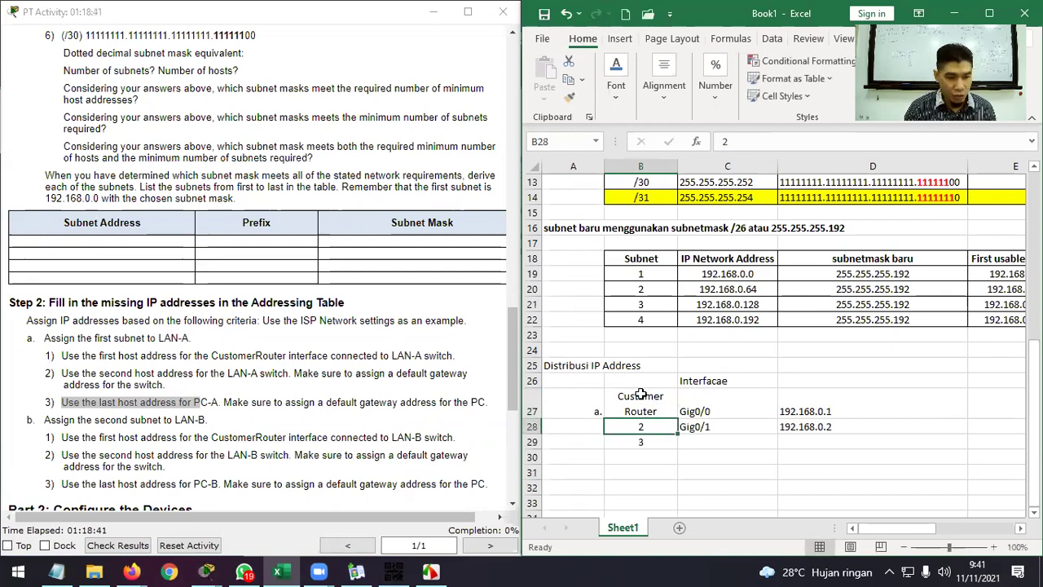
# Enter the devices Switch LAN-A in B28 and PC-A in B29.
pyautogui.write('Swit')
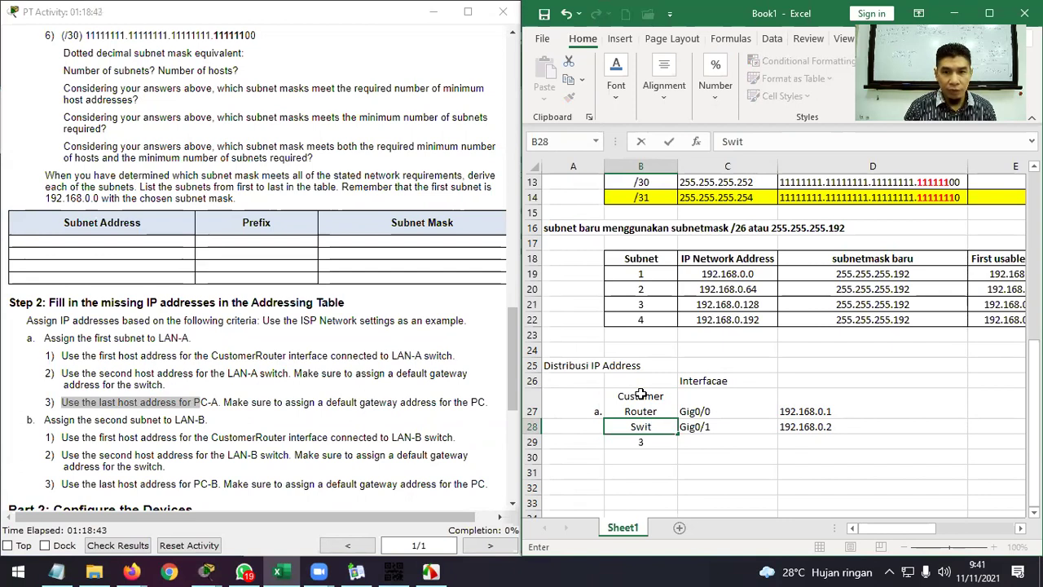
pyautogui.write('c')
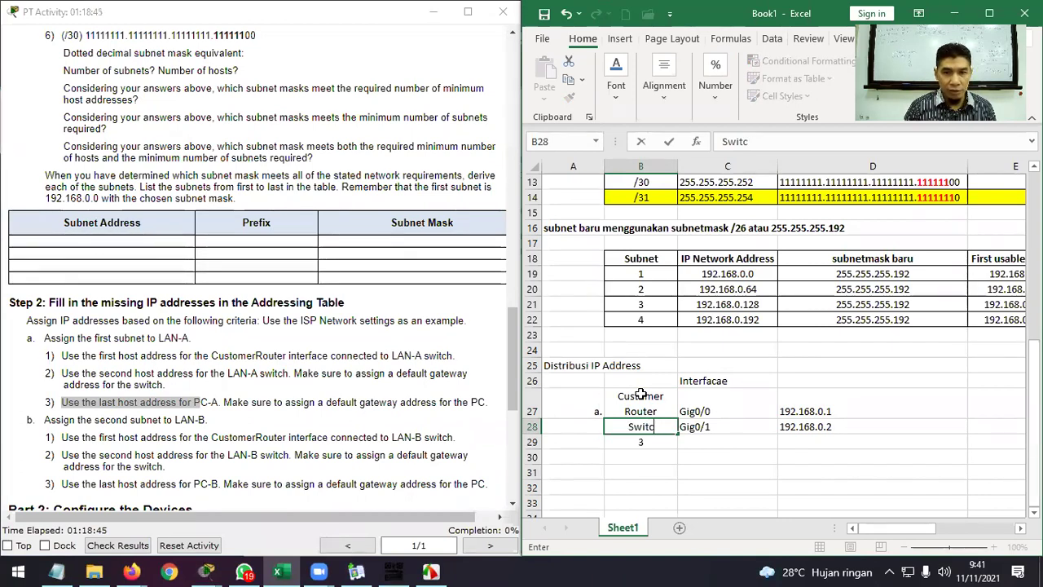
pyautogui.write('h LAN')
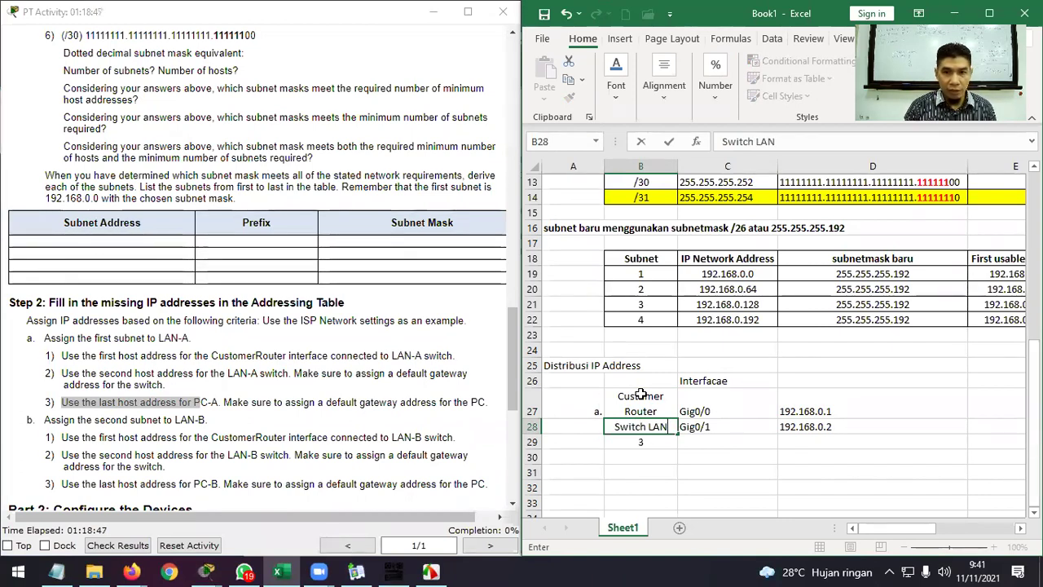
pyautogui.write('-A')
pyautogui.press('Return')
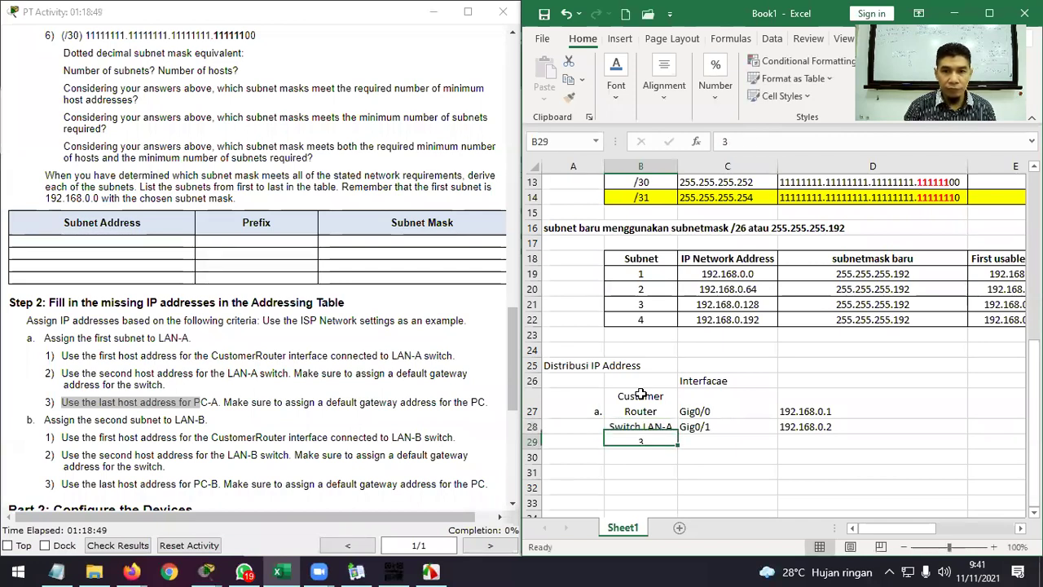
pyautogui.write('P')
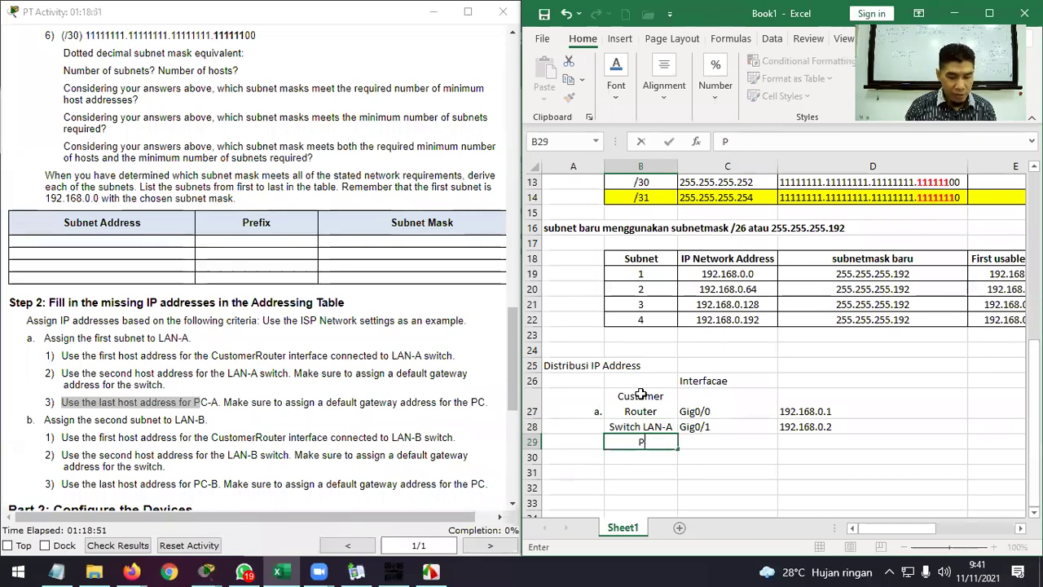
pyautogui.write('C-a')
pyautogui.press('BackSpace')
pyautogui.write('A')
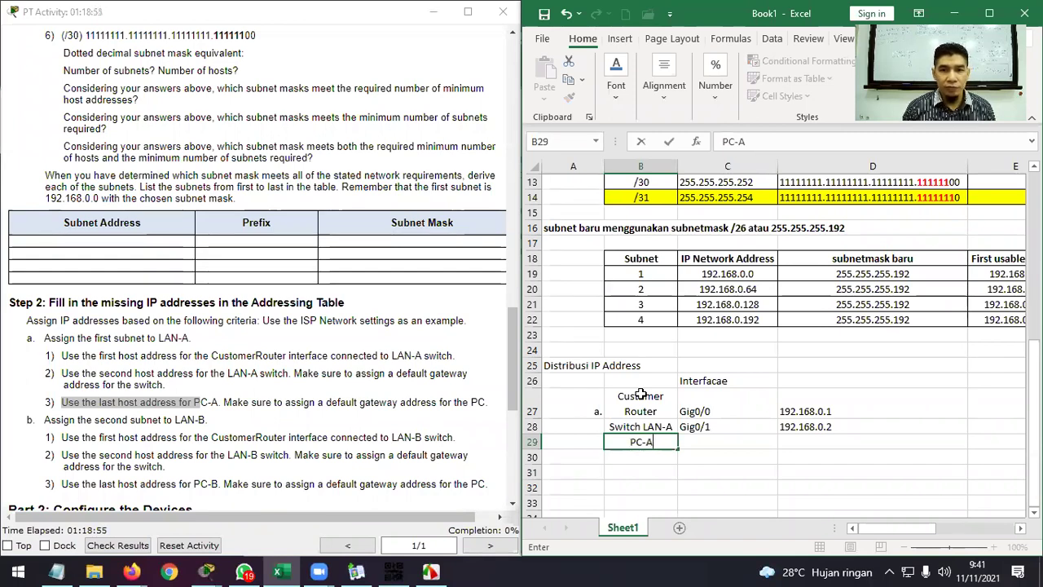
pyautogui.press('Tab')
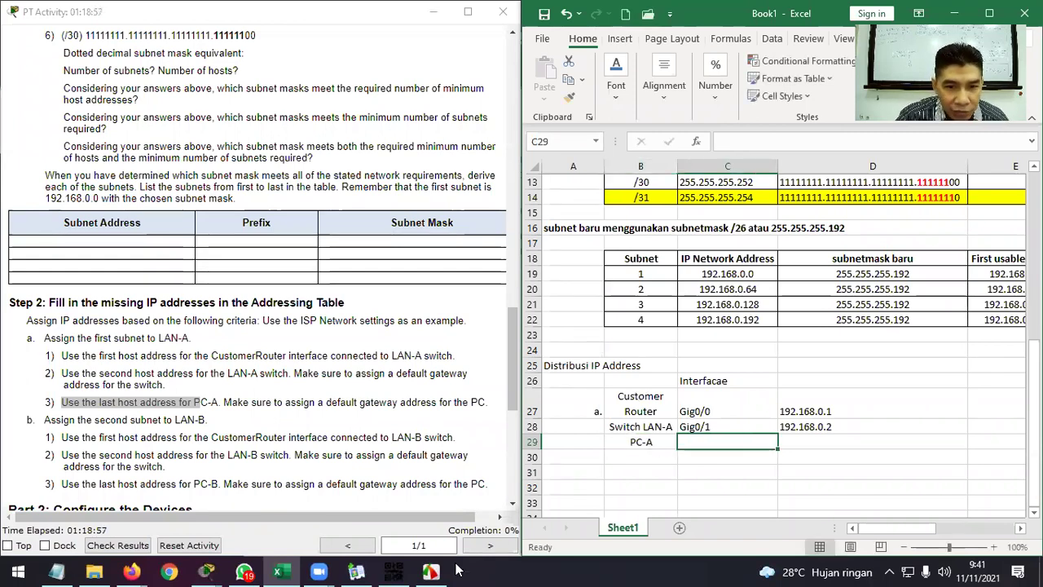
# Check PC-A's port in Packet Tracer and enter Fa0/2 as its interface in C29.
pyautogui.moveTo(220, 561)
pyautogui.click(252, 497)
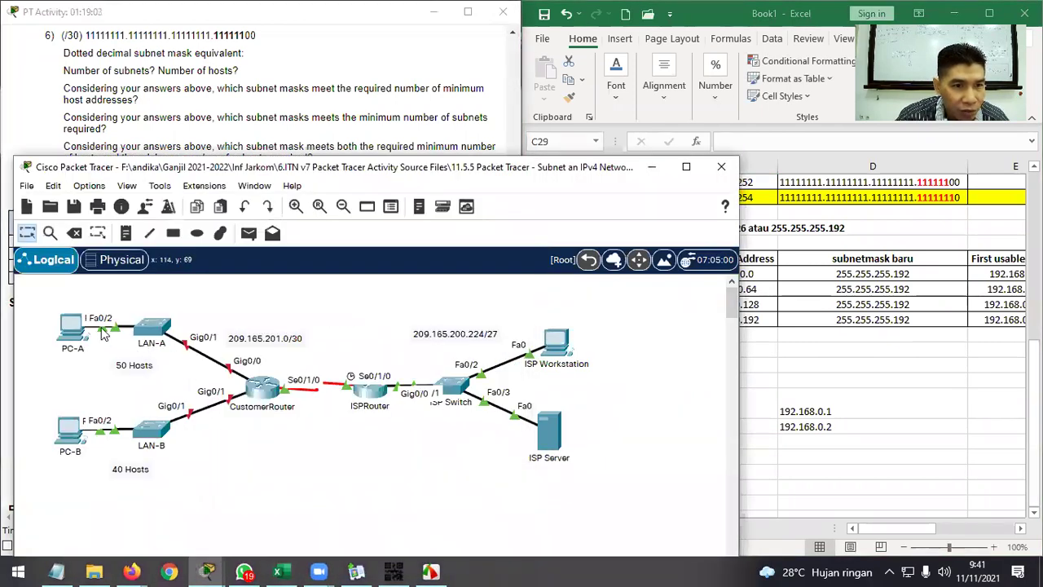
pyautogui.click(905, 462)
pyautogui.click(710, 442)
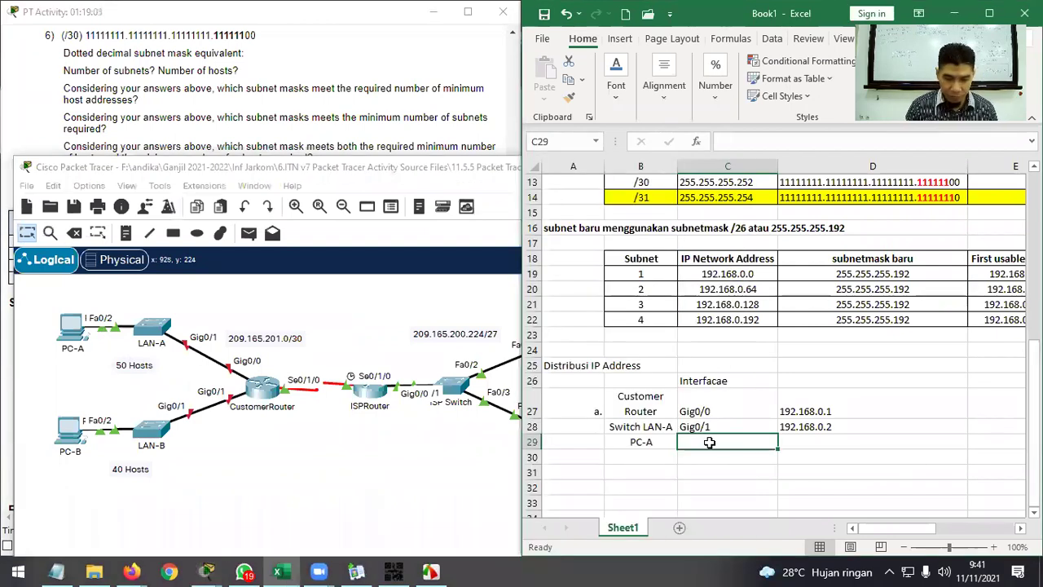
pyautogui.write('Fa0/2')
pyautogui.press('Tab')
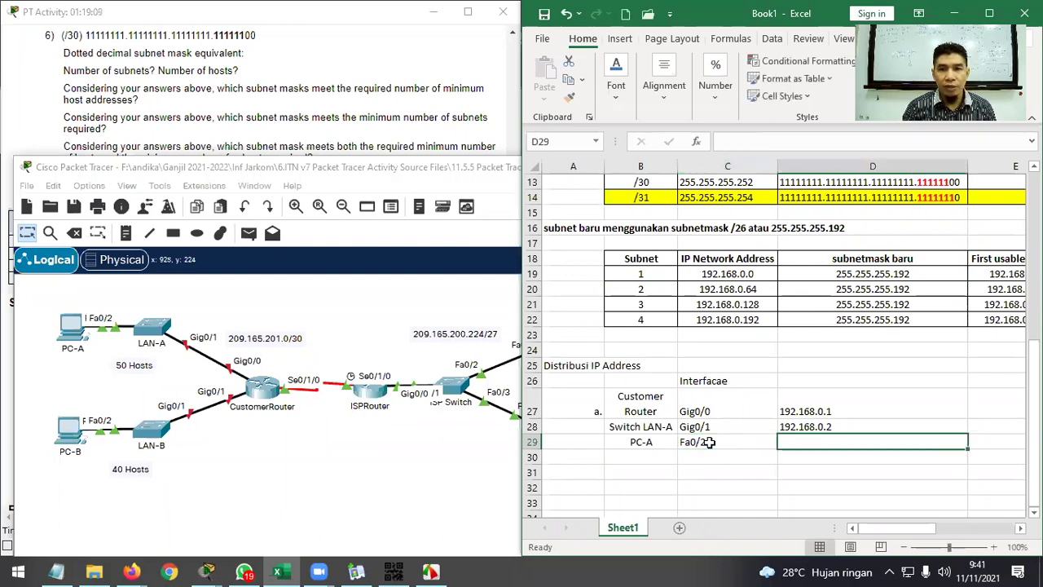
pyautogui.click(347, 132)
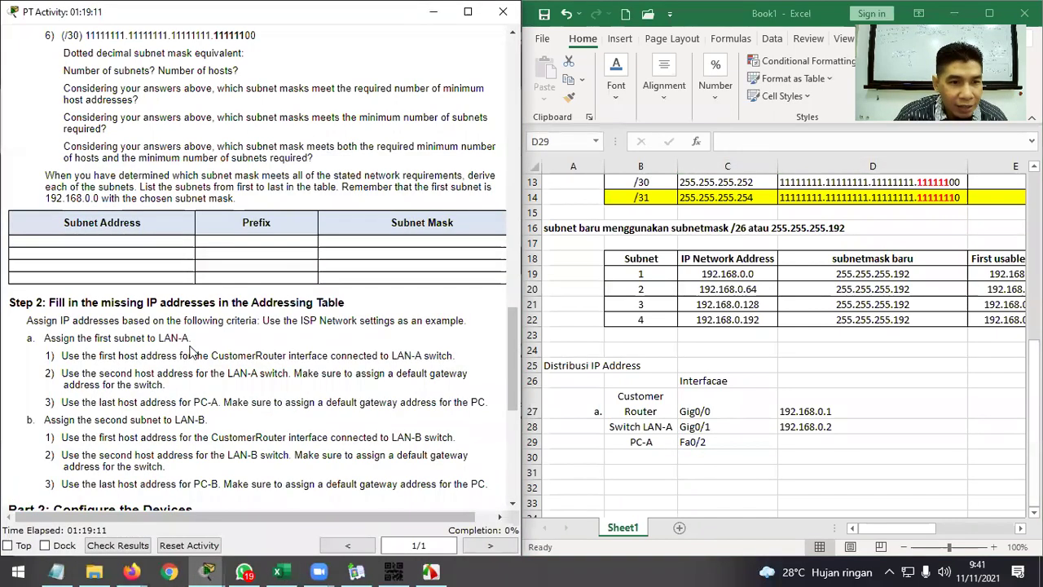
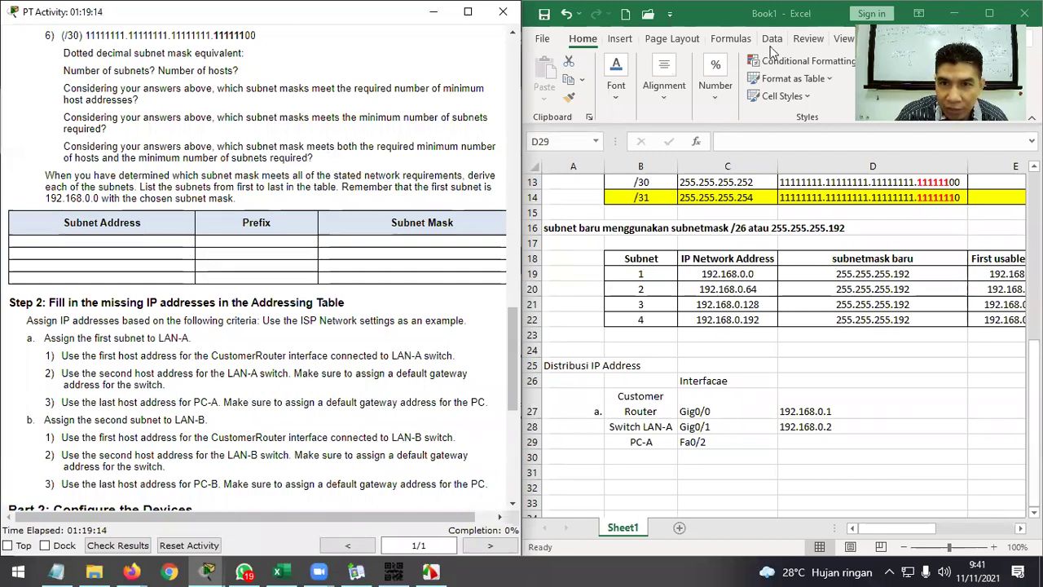
# Enter 192.168.0.62 as PC-A's address in D29.
pyautogui.click(900, 525)
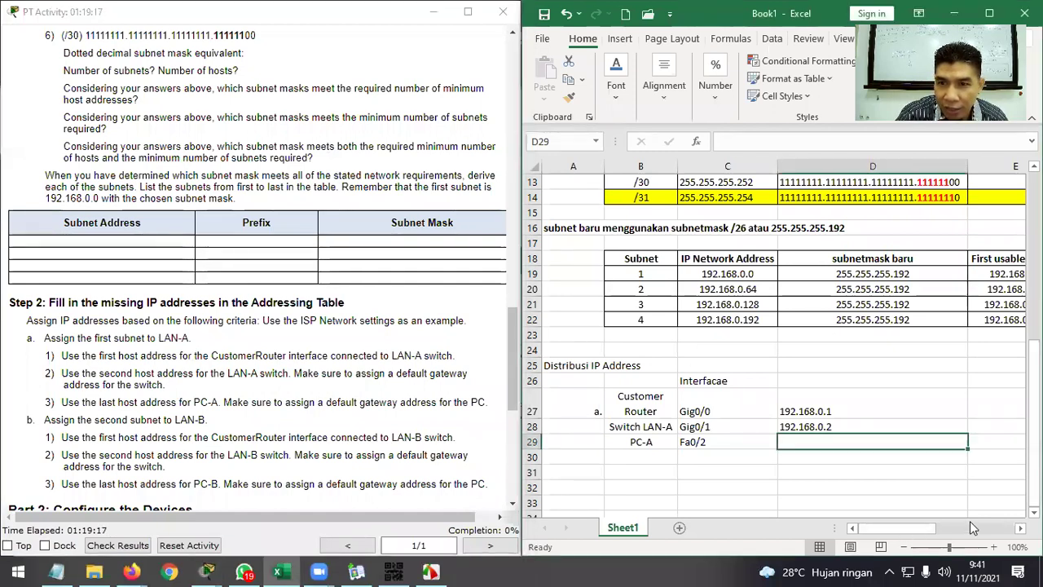
pyautogui.moveTo(896, 527); pyautogui.dragTo(942, 527)
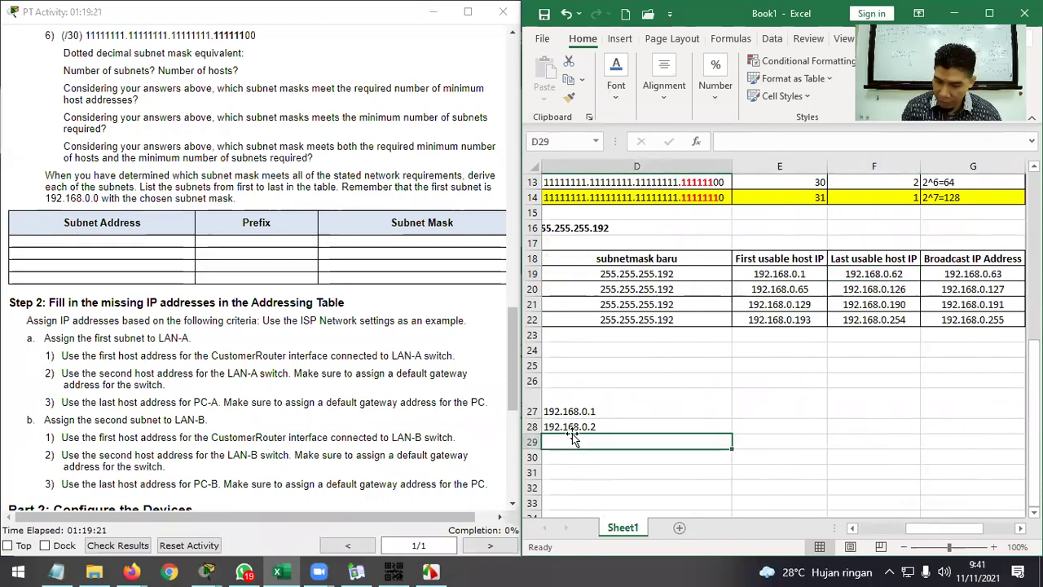
pyautogui.write('192.168.0.62')
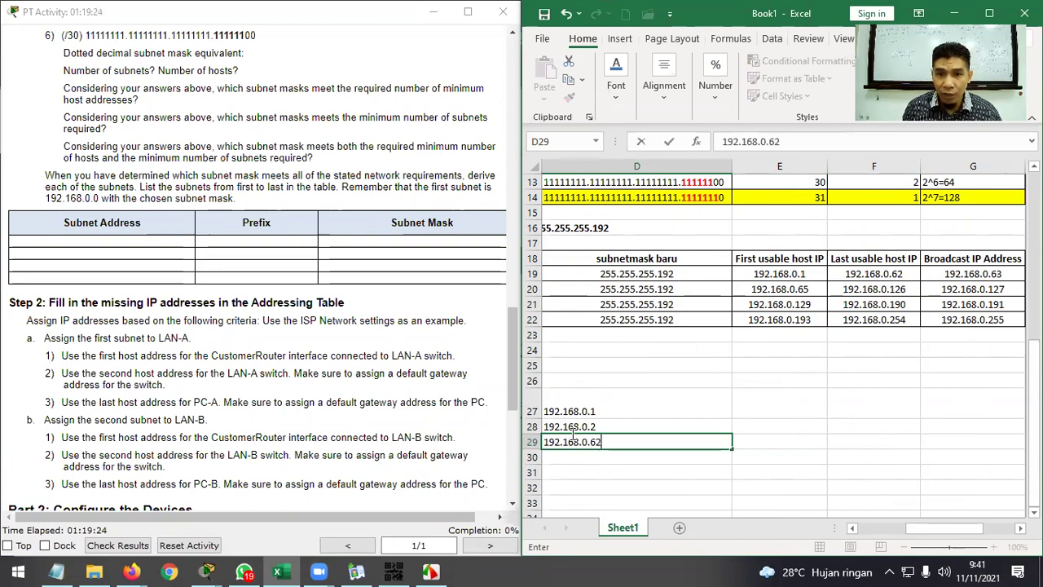
pyautogui.press('Return')
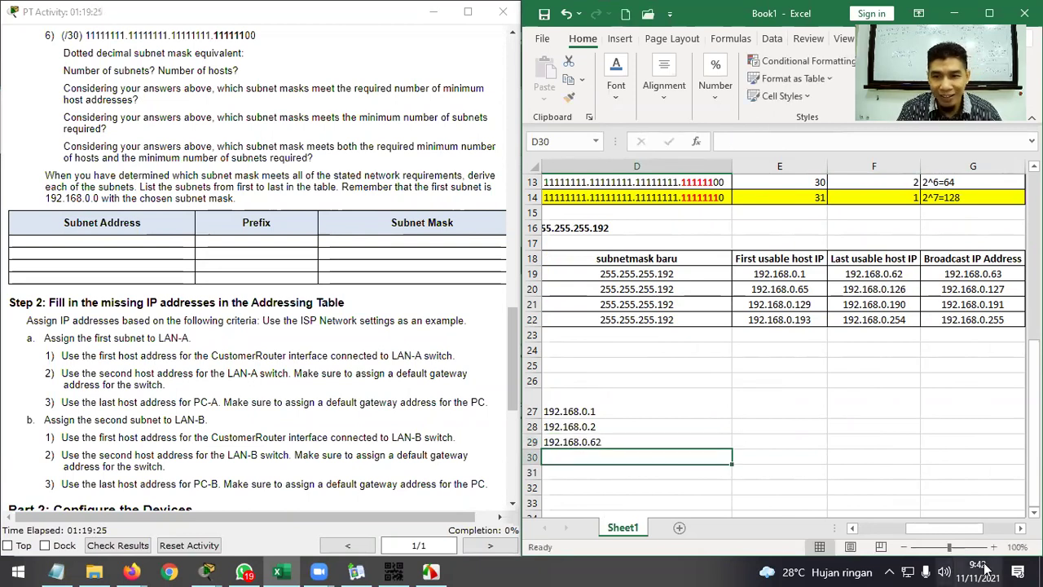
pyautogui.moveTo(948, 529); pyautogui.dragTo(906, 535)
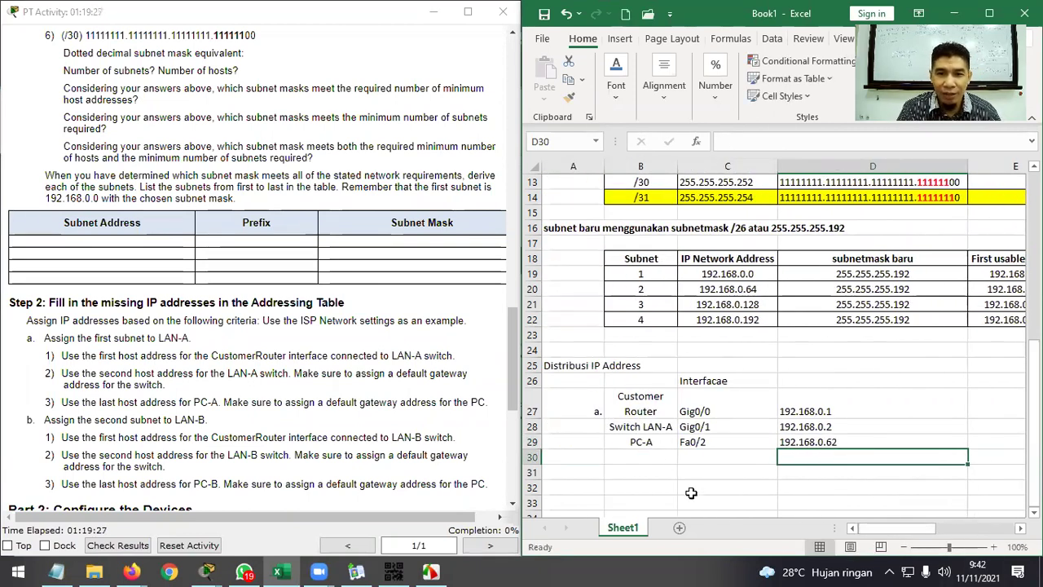
# Left-align the device names Customer Router, Switch LAN-A and PC-A in B27:B29.
pyautogui.click(653, 418)
pyautogui.moveTo(654, 418); pyautogui.dragTo(642, 441)
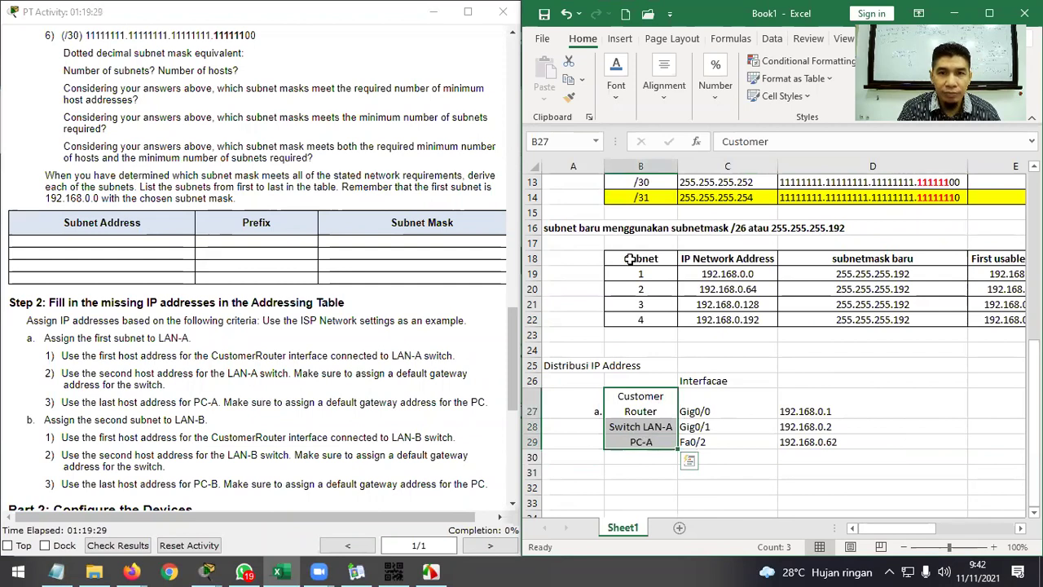
pyautogui.click(660, 96)
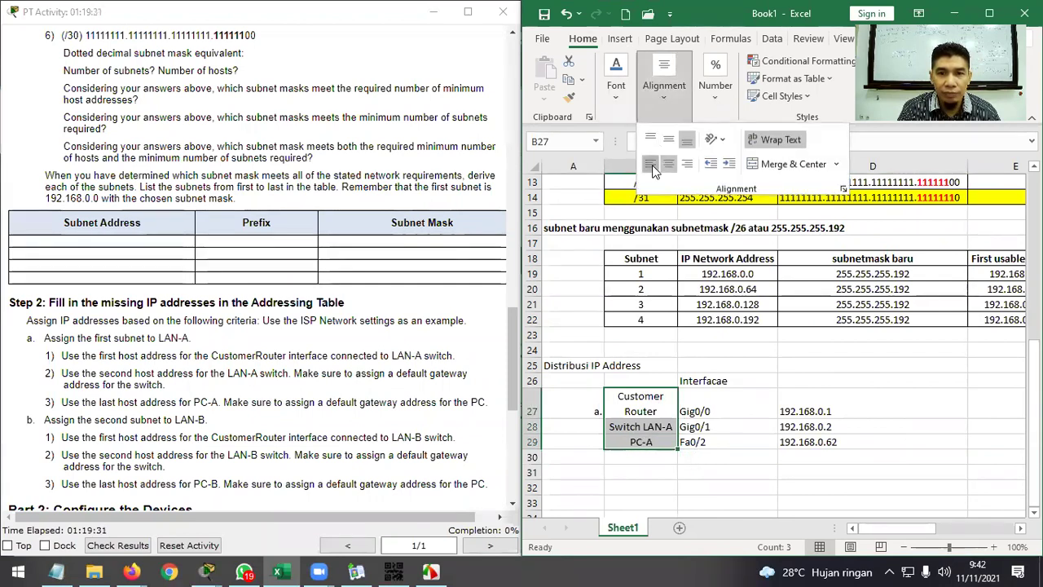
pyautogui.click(651, 168)
pyautogui.click(649, 486)
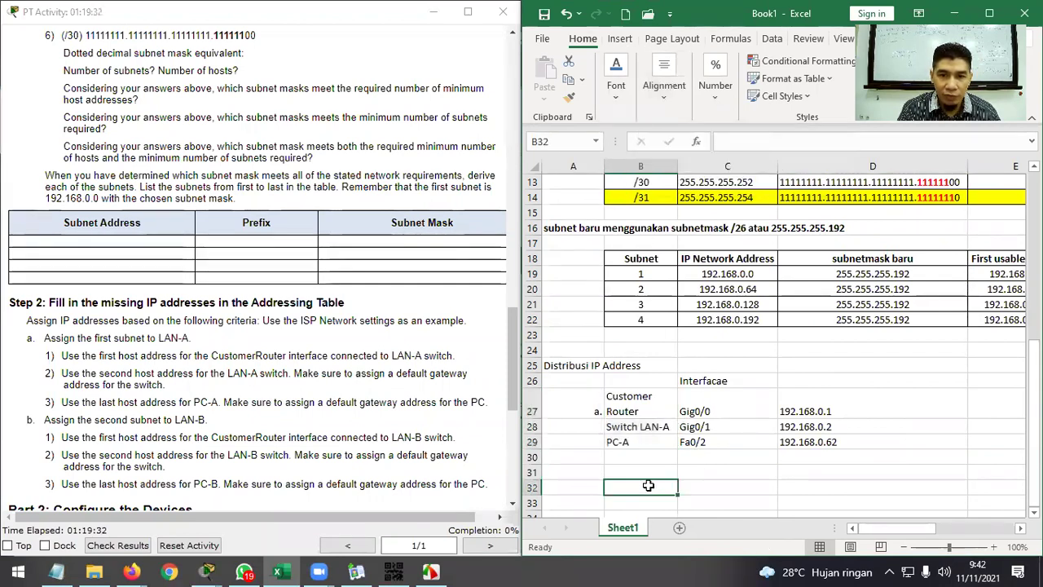
pyautogui.click(593, 469)
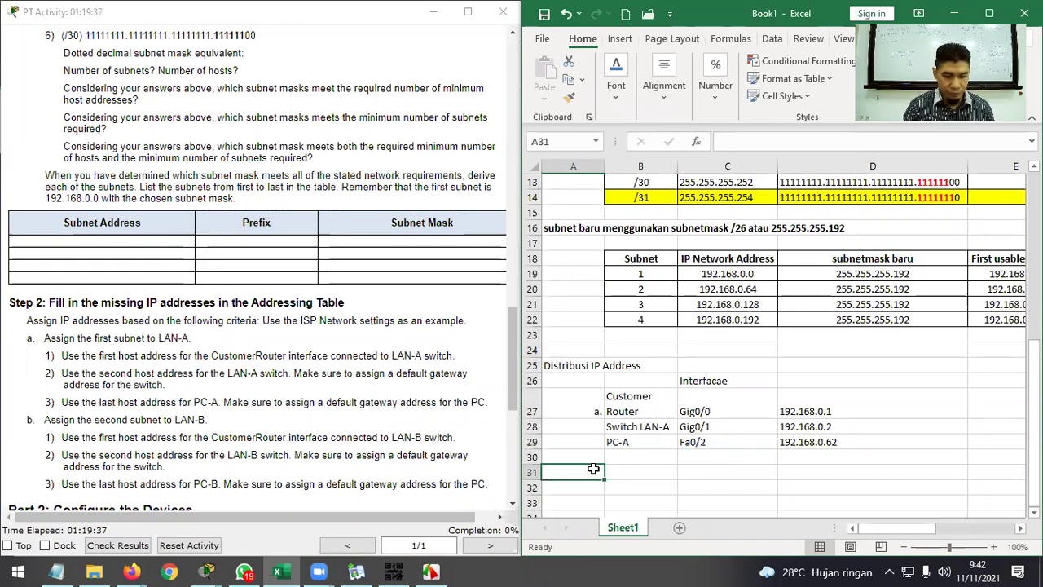
# Add a right-aligned 'b.' section label in A31.
pyautogui.write('b.')
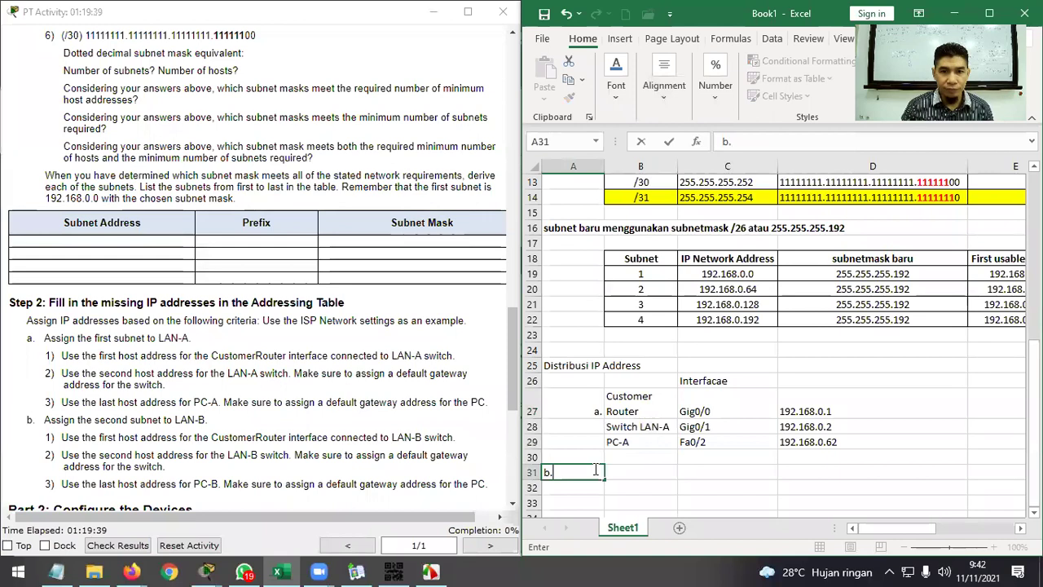
pyautogui.press('Return')
pyautogui.click(585, 470)
pyautogui.click(665, 77)
pyautogui.click(687, 163)
pyautogui.click(656, 473)
pyautogui.click(654, 471)
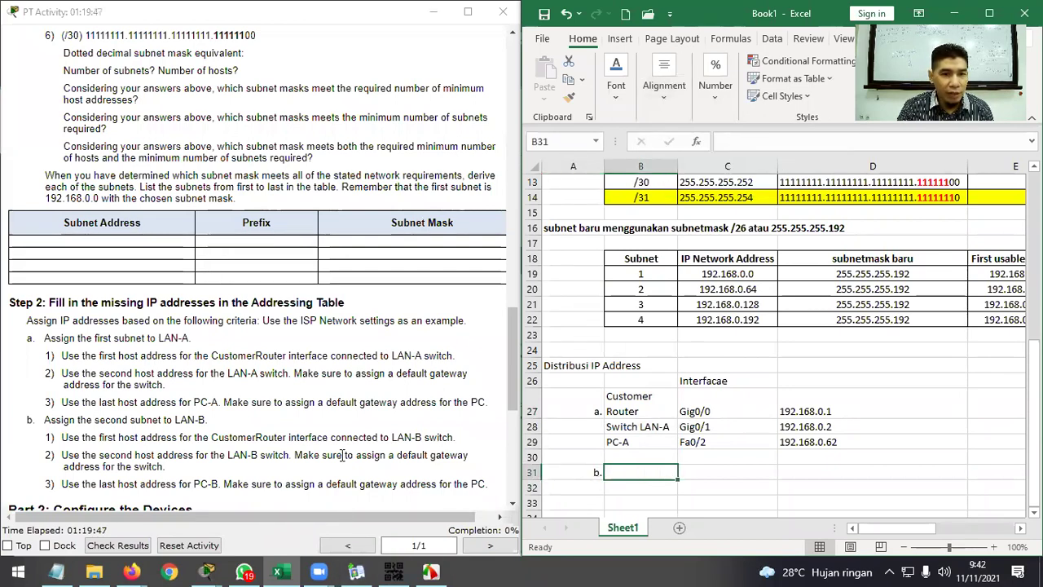
# Copy the Customer Router label from B27 into B31.
pyautogui.click(631, 410)
pyautogui.hotkey('ctrl', 'c')
pyautogui.click(657, 474)
pyautogui.hotkey('ctrl', 'v')
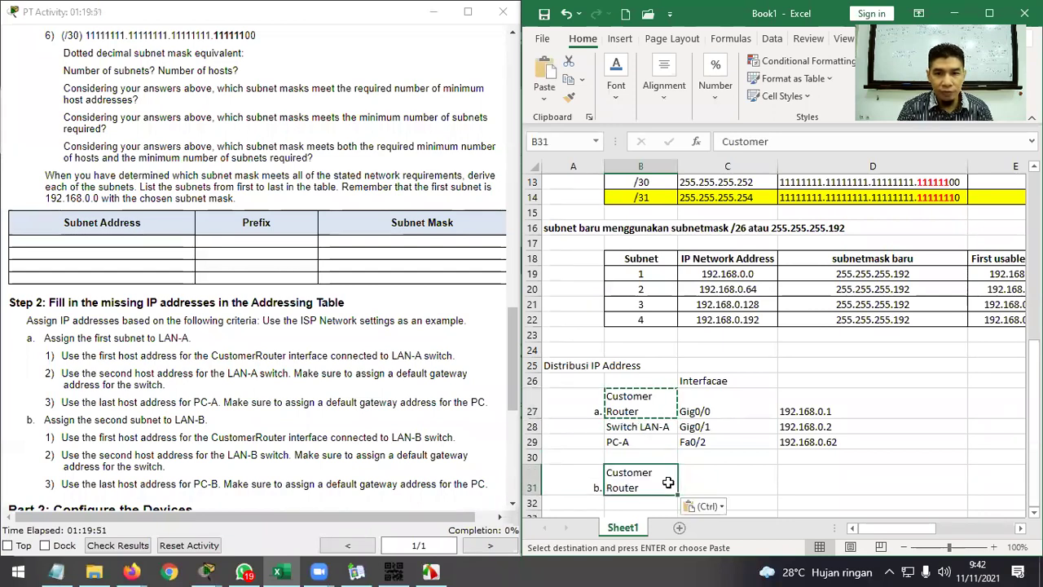
pyautogui.click(728, 479)
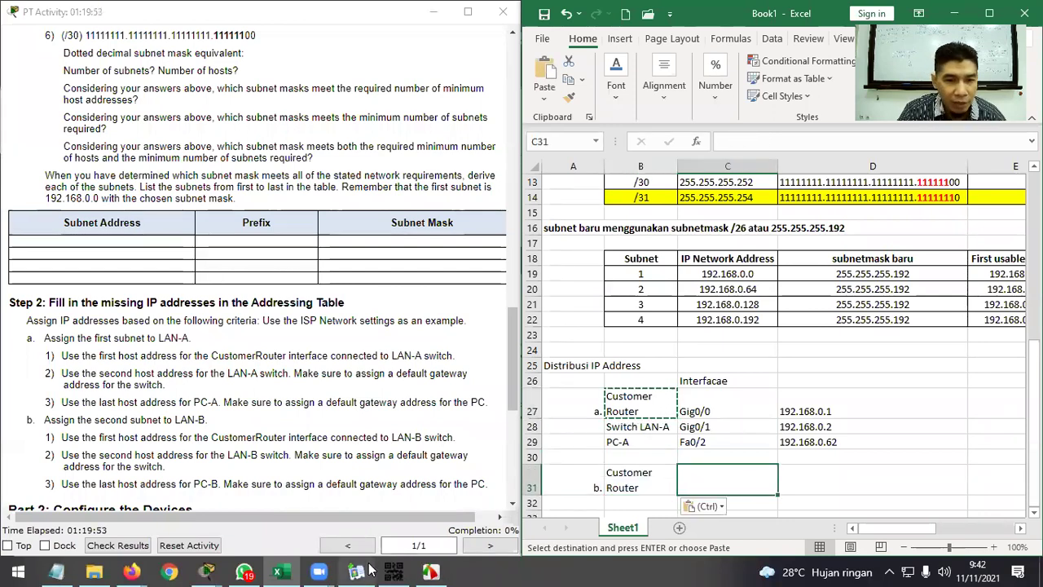
pyautogui.moveTo(207, 571)
pyautogui.click(280, 512)
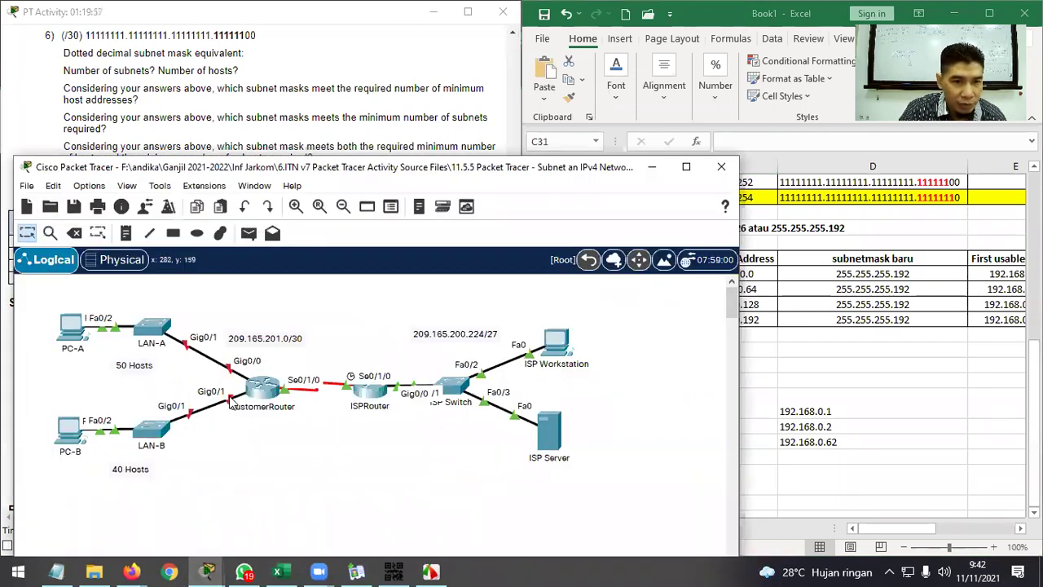
# Enter Gig0/1 as Customer Router's interface in C31.
pyautogui.click(801, 463)
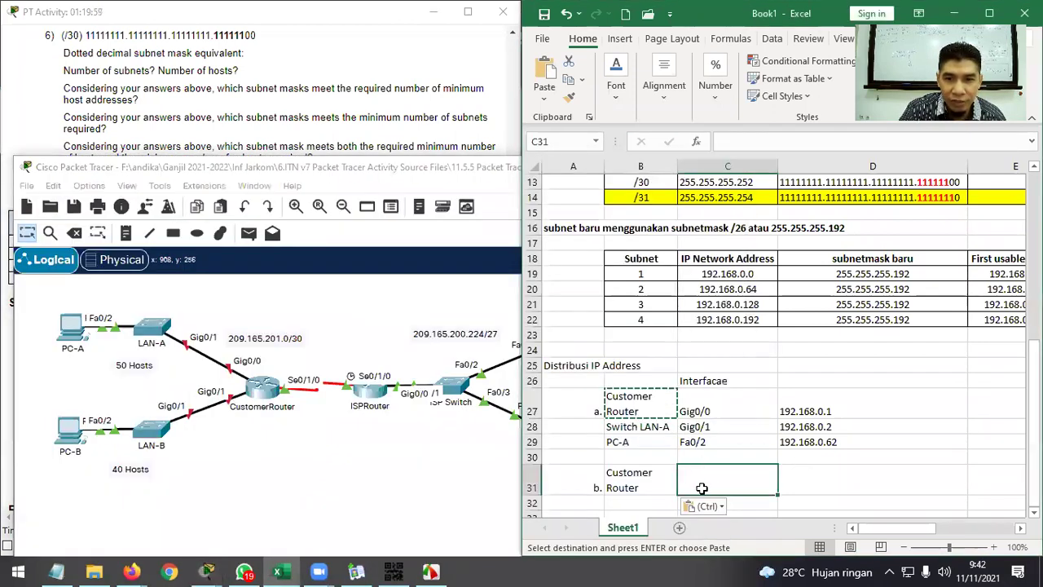
pyautogui.write('D')
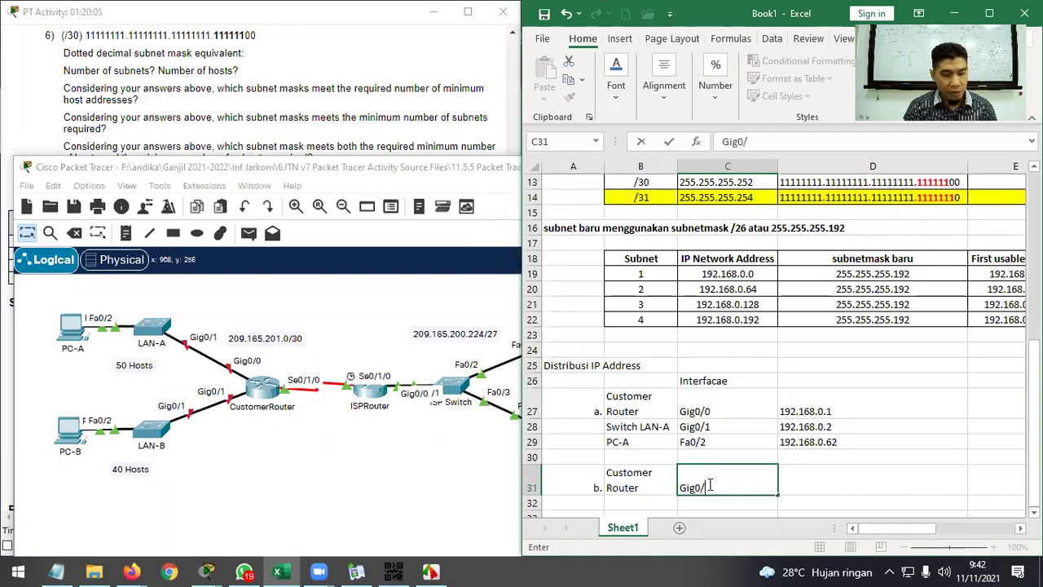
pyautogui.press('Return')
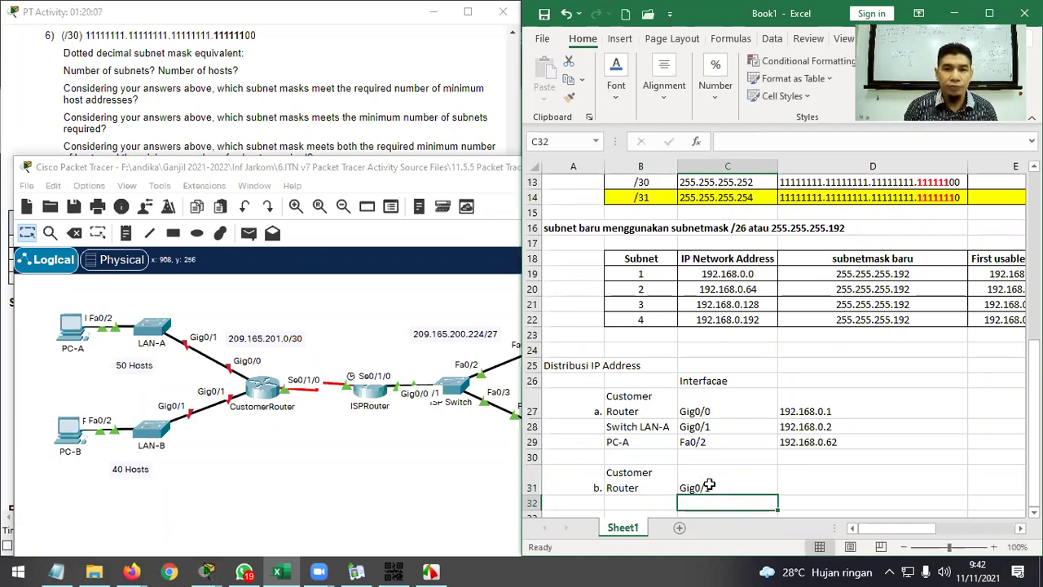
# Copy the Switch LAN-A and PC-A labels into rows 32–33, renaming them Switch LAN-B and PC-B.
pyautogui.click(655, 431)
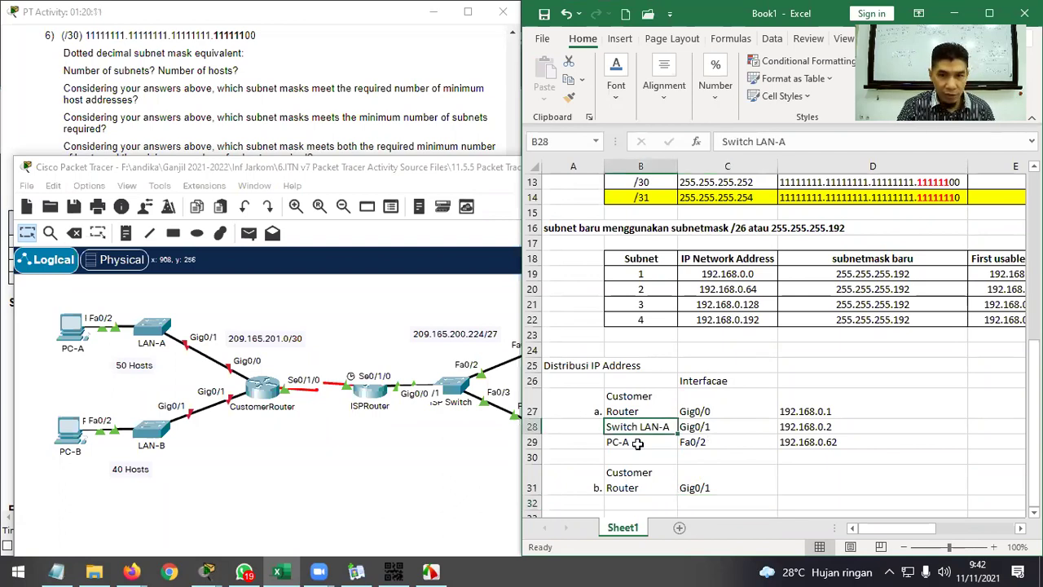
pyautogui.keyDown('shift'); pyautogui.click(638, 443); pyautogui.keyUp('shift')
pyautogui.hotkey('ctrl', 'c')
pyautogui.scroll(-1, 643, 458)
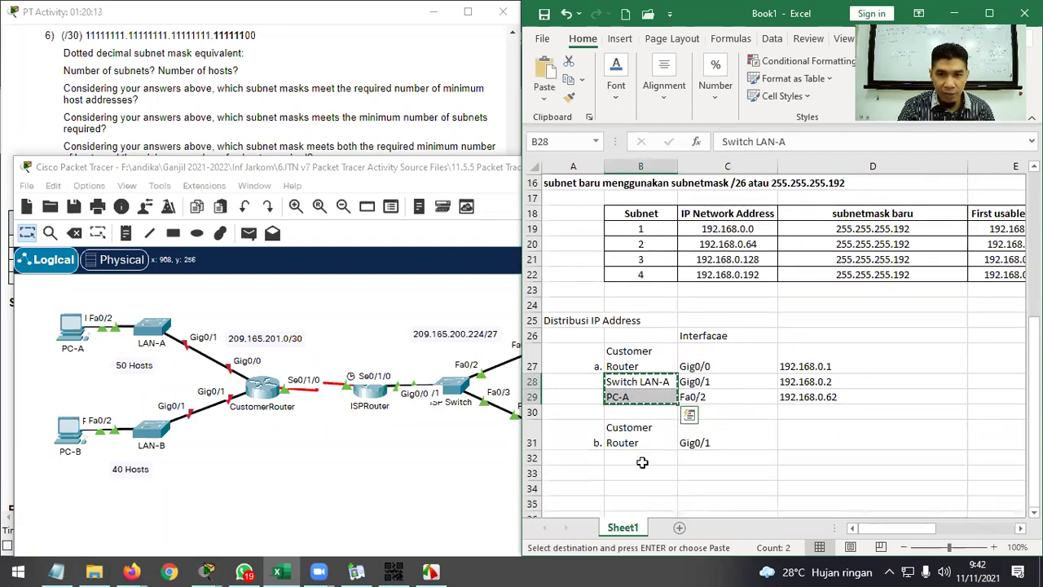
pyautogui.click(645, 457)
pyautogui.hotkey('ctrl', 'v')
pyautogui.doubleClick(660, 457)
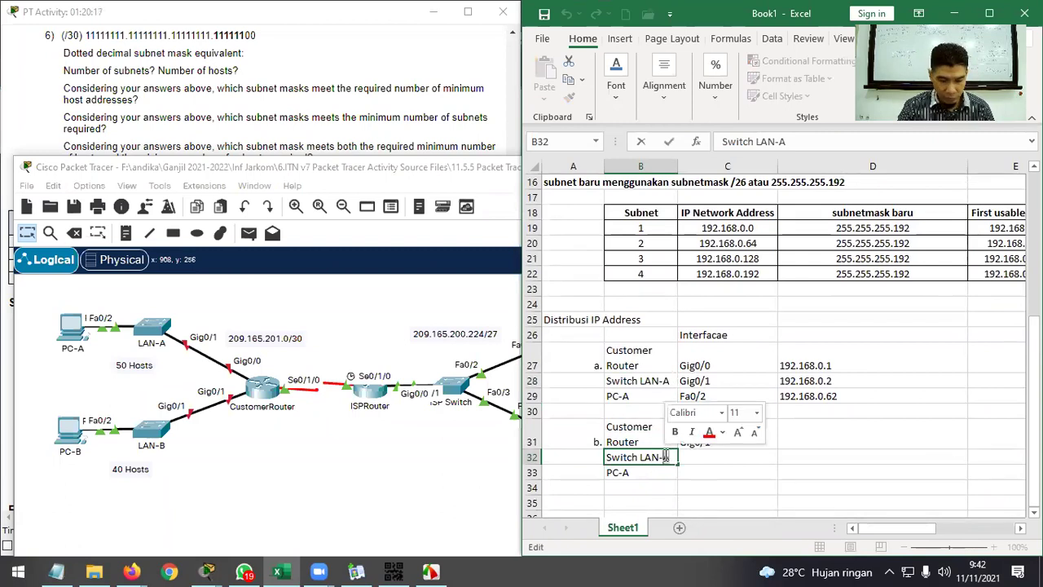
pyautogui.press('BackSpace')
pyautogui.write('B')
pyautogui.press('Return')
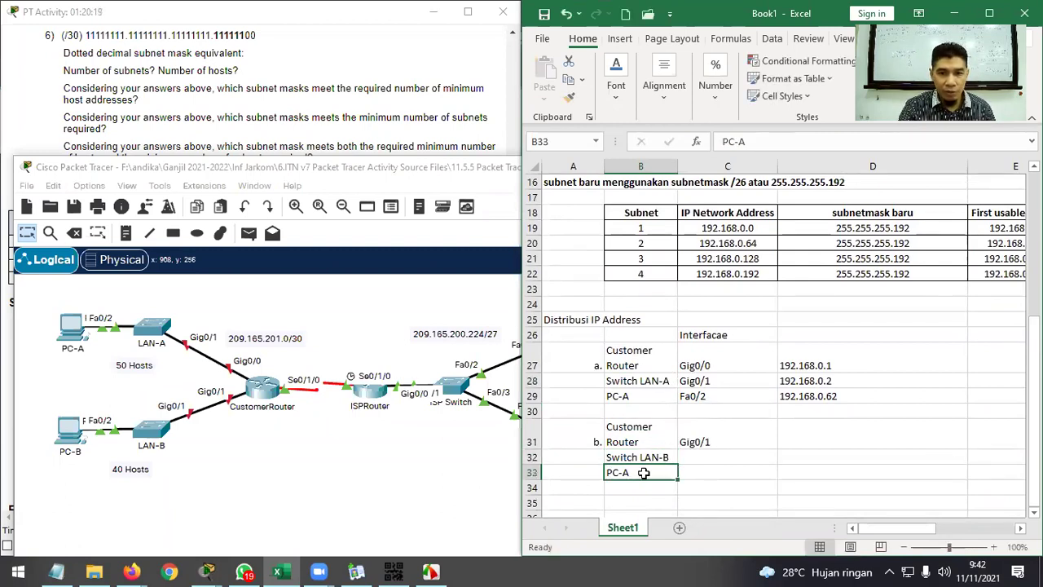
pyautogui.doubleClick(632, 473)
pyautogui.doubleClick(625, 473)
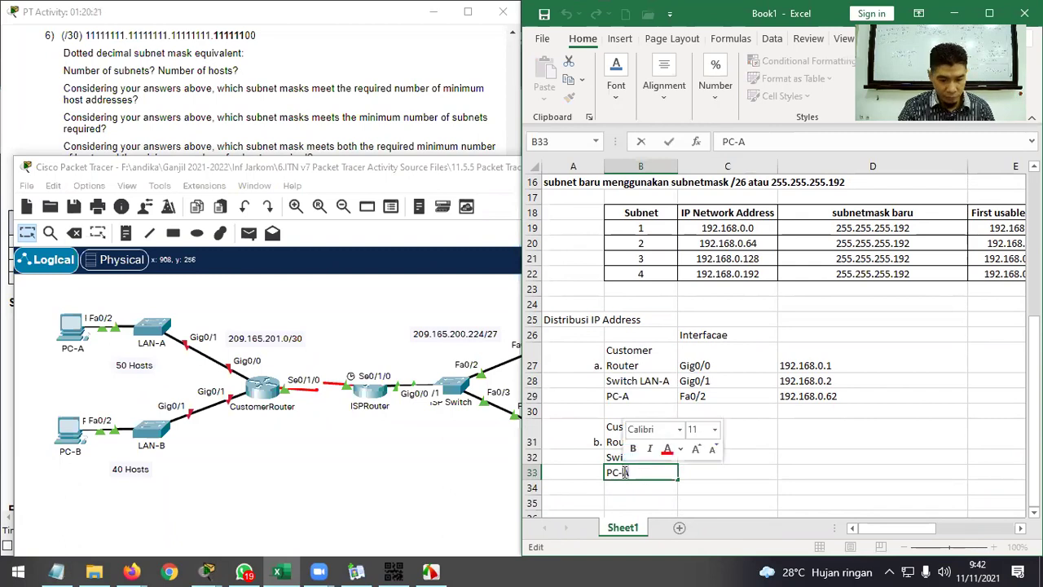
pyautogui.write('B')
pyautogui.press('Return')
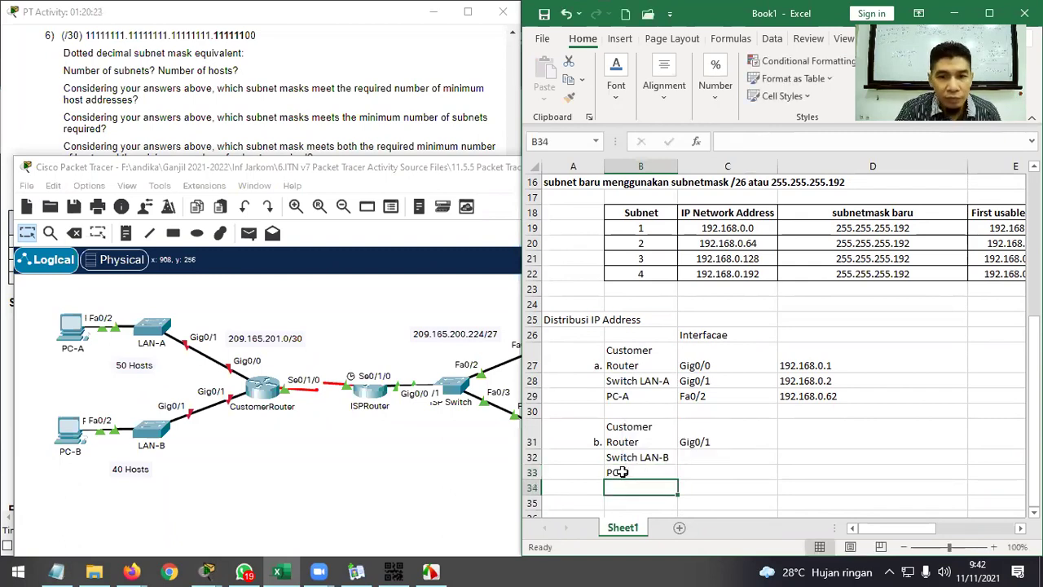
# Copy interfaces Gig0/1 for Switch LAN-B and Fa0/2 for PC-B into column C.
pyautogui.click(713, 456)
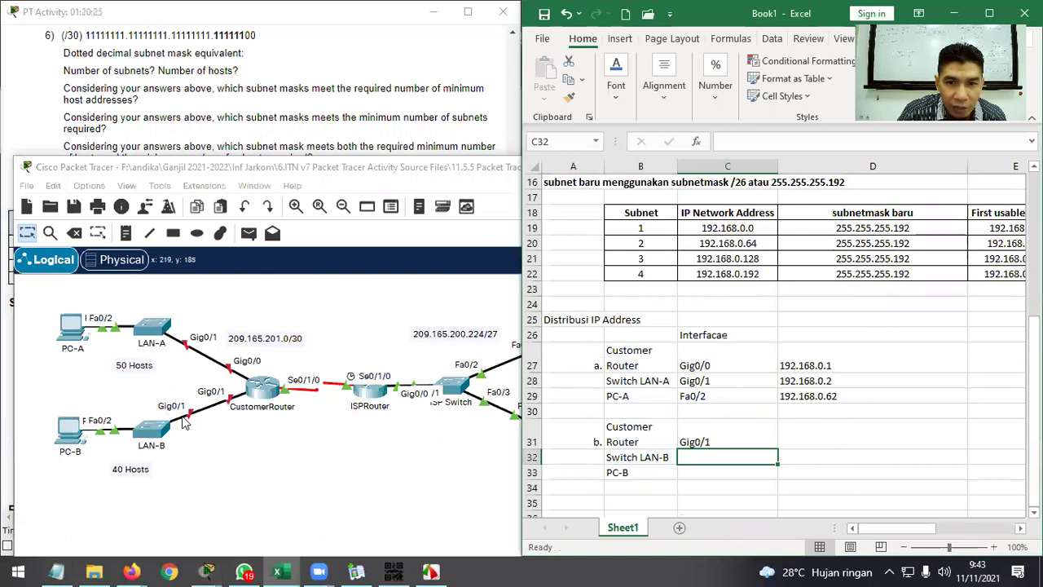
pyautogui.click(701, 382)
pyautogui.hotkey('ctrl', 'c')
pyautogui.click(736, 457)
pyautogui.hotkey('ctrl', 'v')
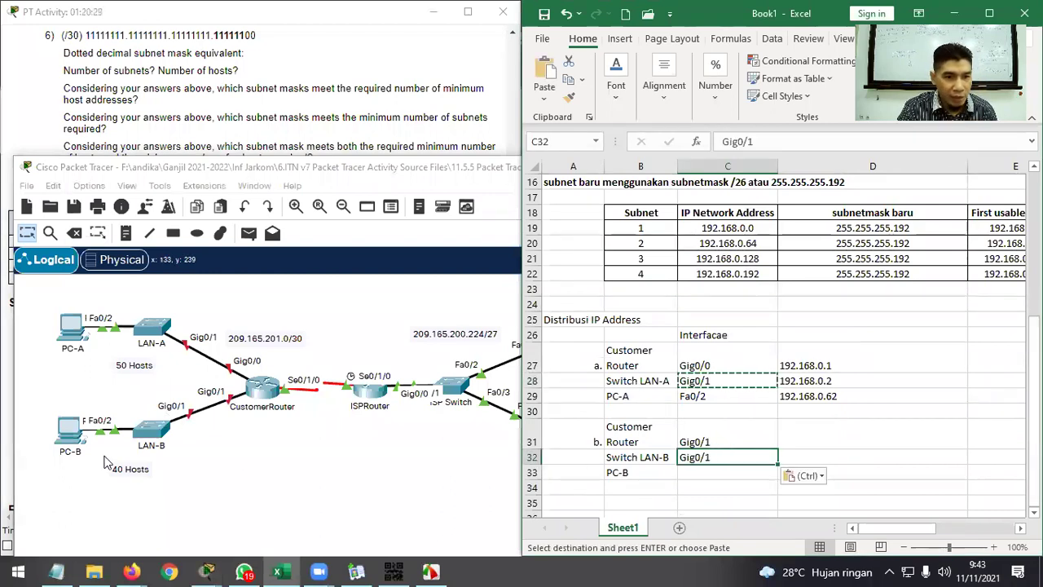
pyautogui.click(743, 397)
pyautogui.hotkey('ctrl', 'c')
pyautogui.click(718, 472)
pyautogui.hotkey('ctrl', 'v')
pyautogui.click(882, 438)
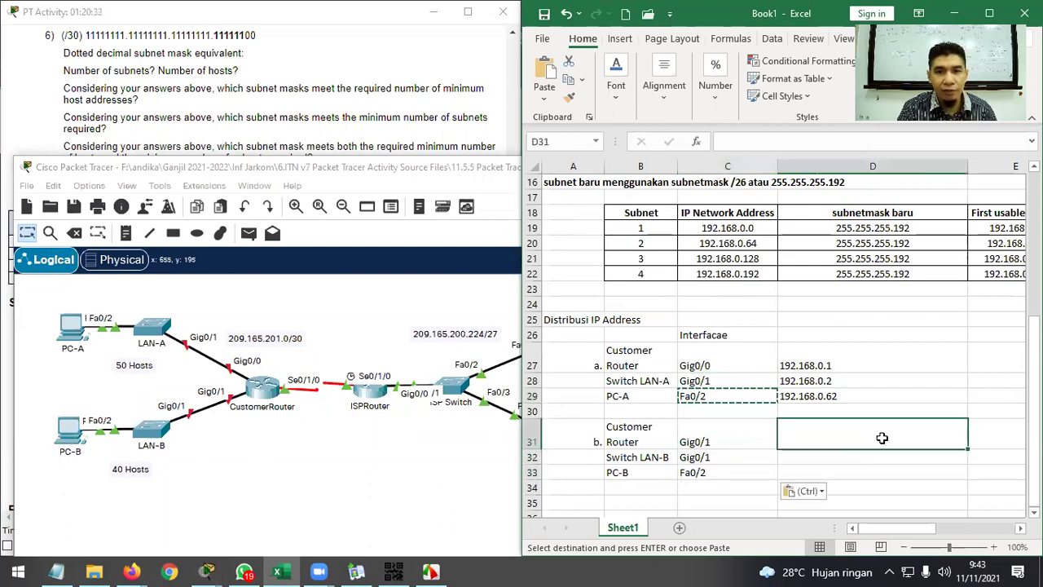
pyautogui.click(749, 419)
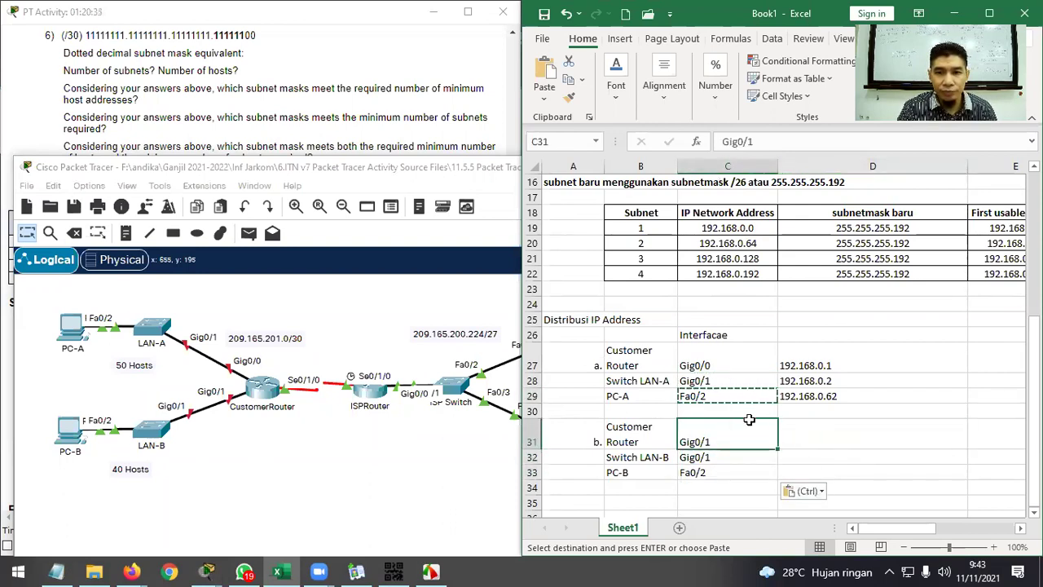
pyautogui.press('Escape')
pyautogui.click(803, 433)
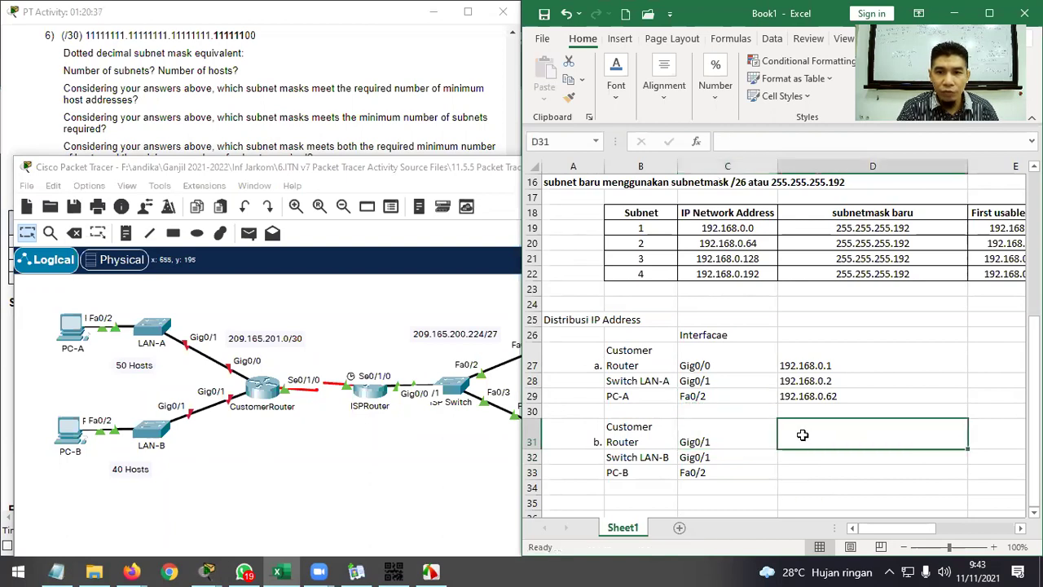
pyautogui.click(294, 134)
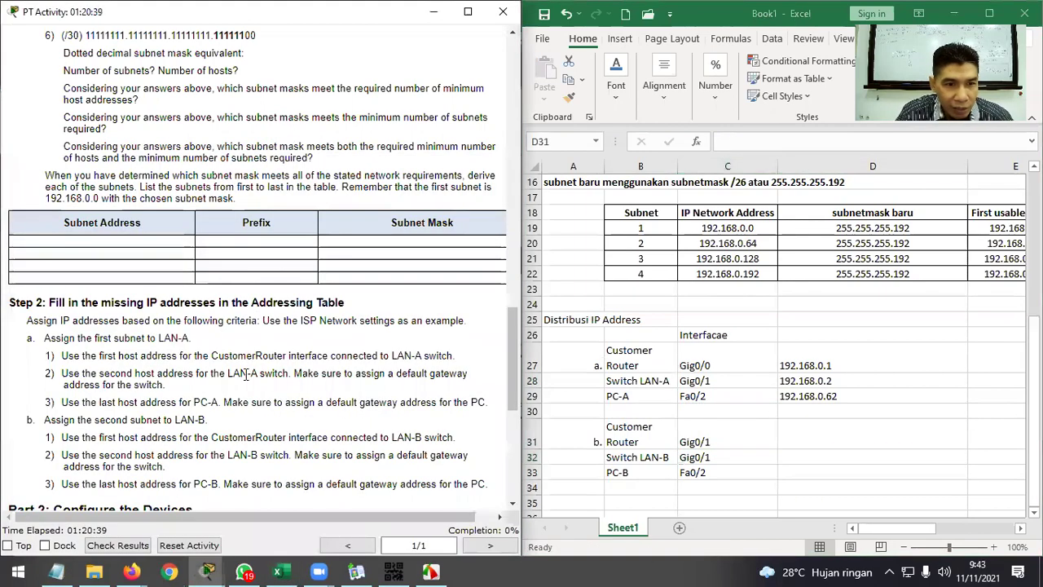
# Enter 192.168.0.65 for the router and 192.168.0.66 for Switch LAN-B.
pyautogui.scroll(-1, 106, 395)
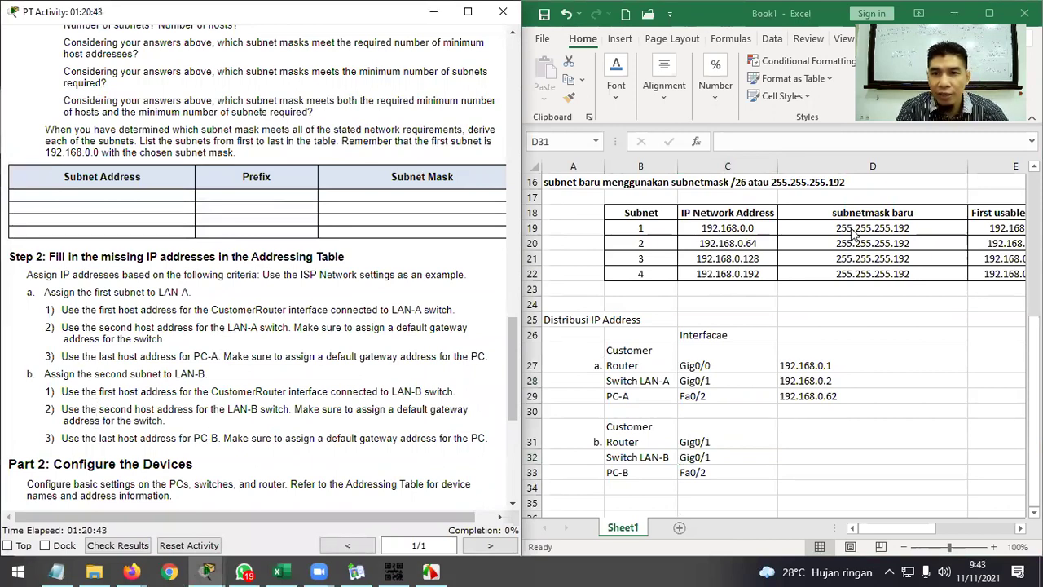
pyautogui.click(526, 243)
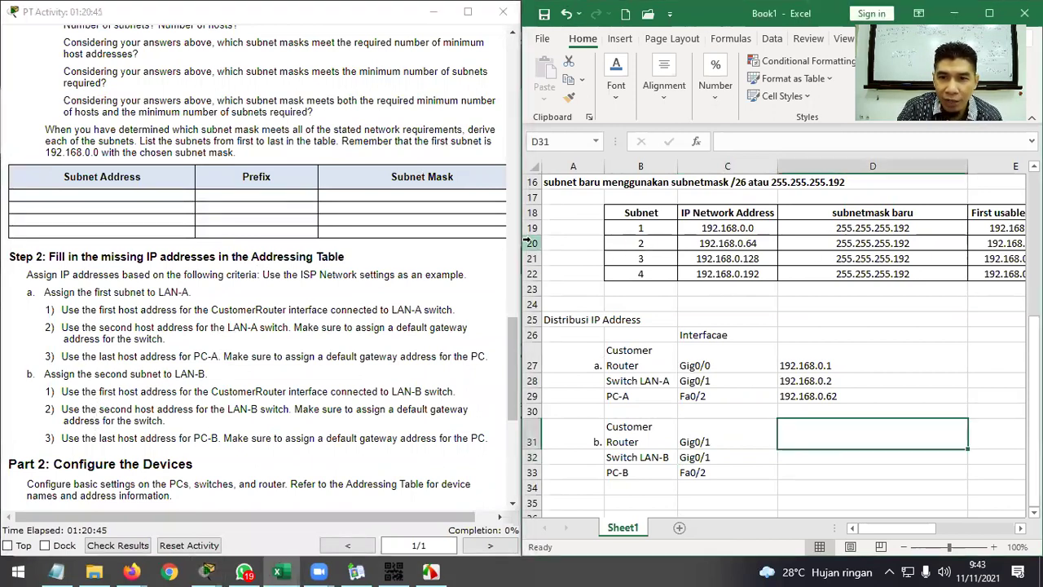
pyautogui.click(528, 243)
pyautogui.moveTo(887, 527); pyautogui.dragTo(897, 526)
pyautogui.click(775, 442)
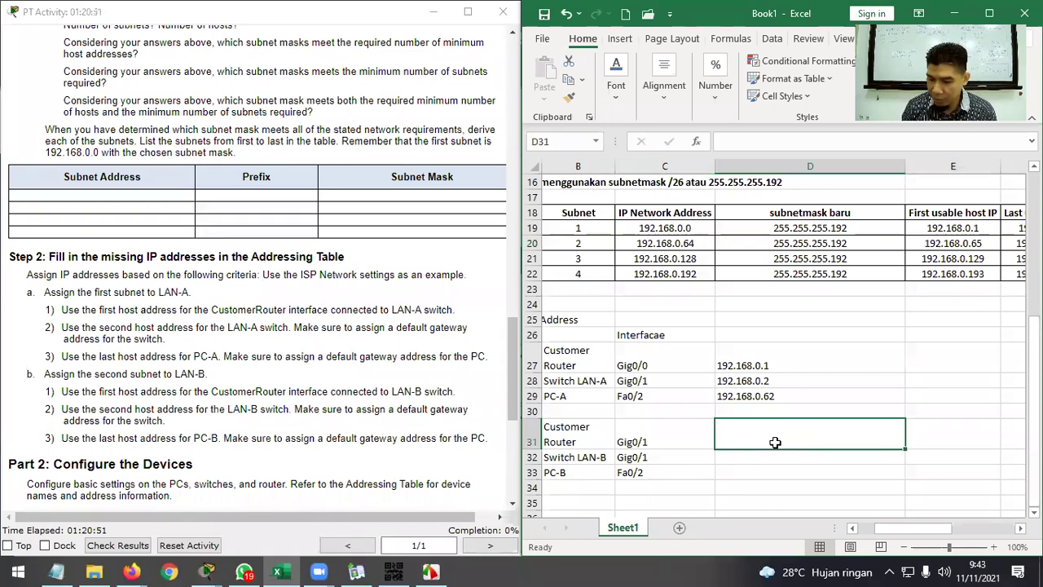
pyautogui.write('192.19')
pyautogui.press('BackSpace')
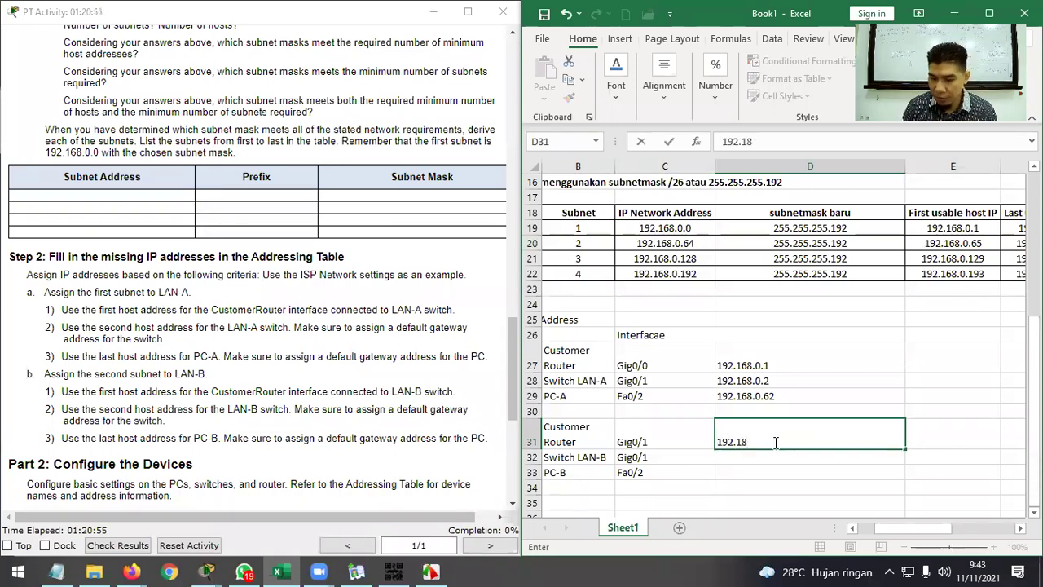
pyautogui.write('68.0.65')
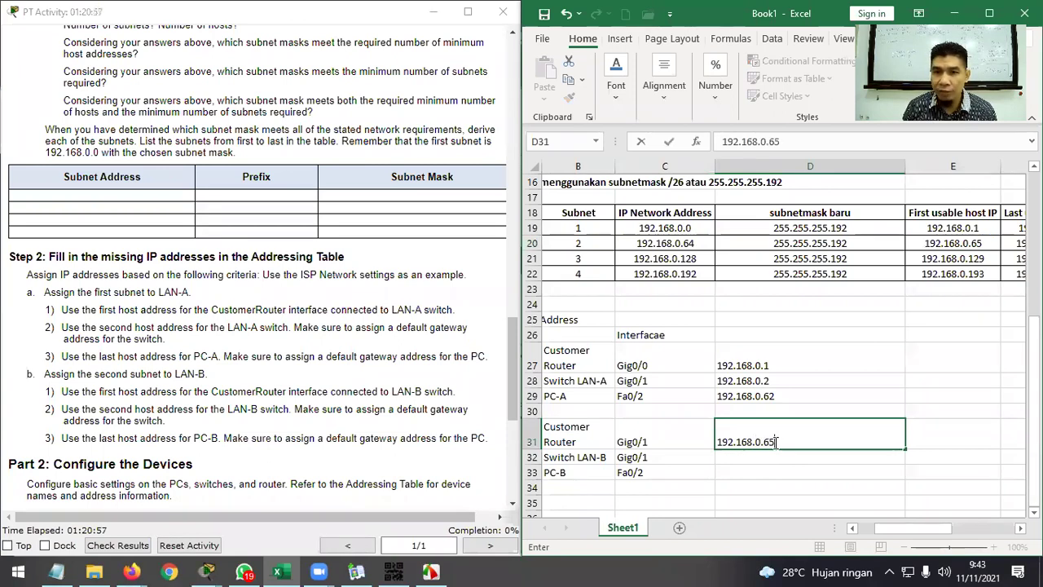
pyautogui.press('Return')
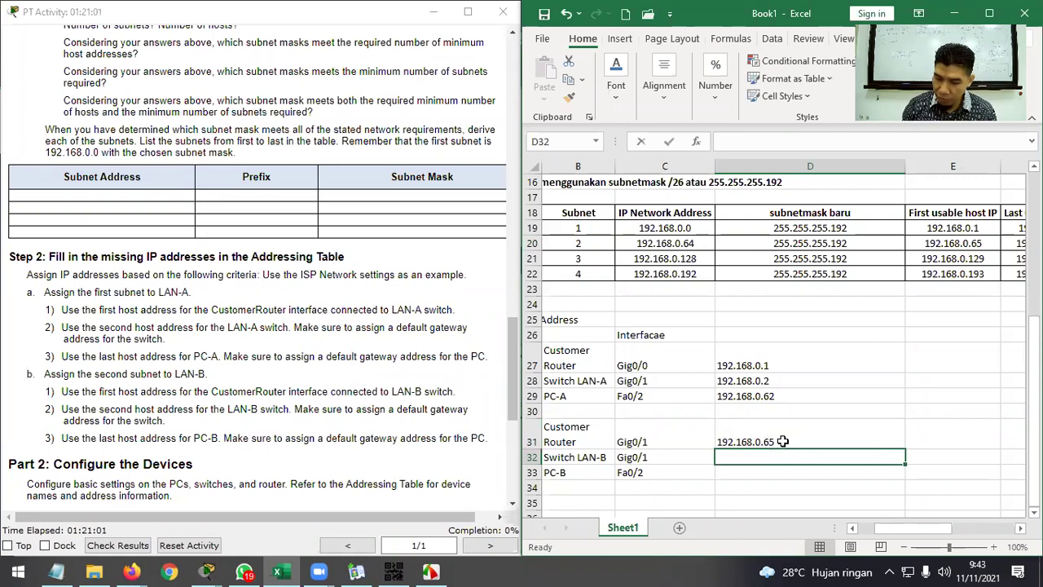
pyautogui.write('192.168.0.66')
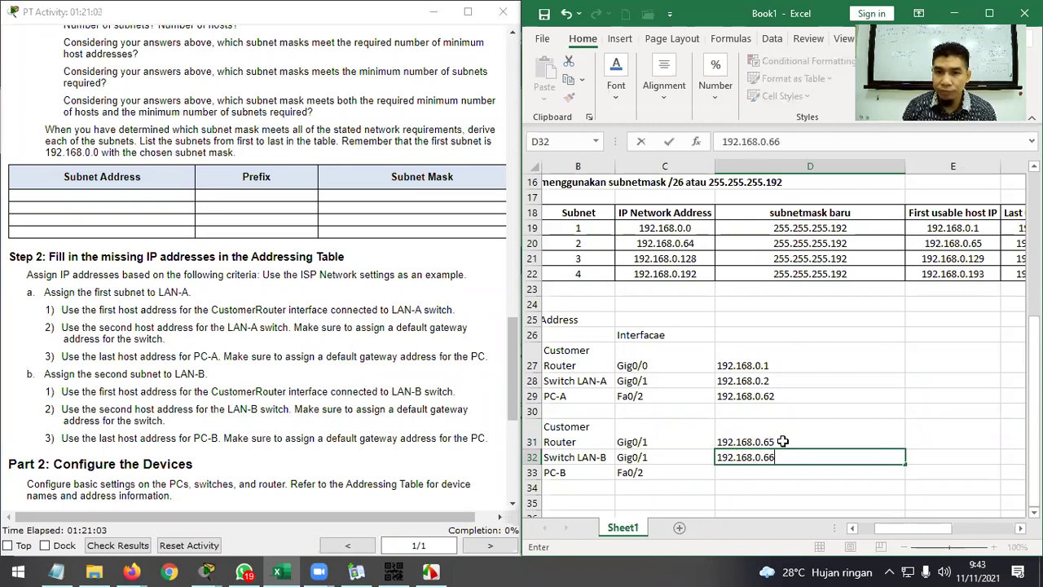
pyautogui.press('Return')
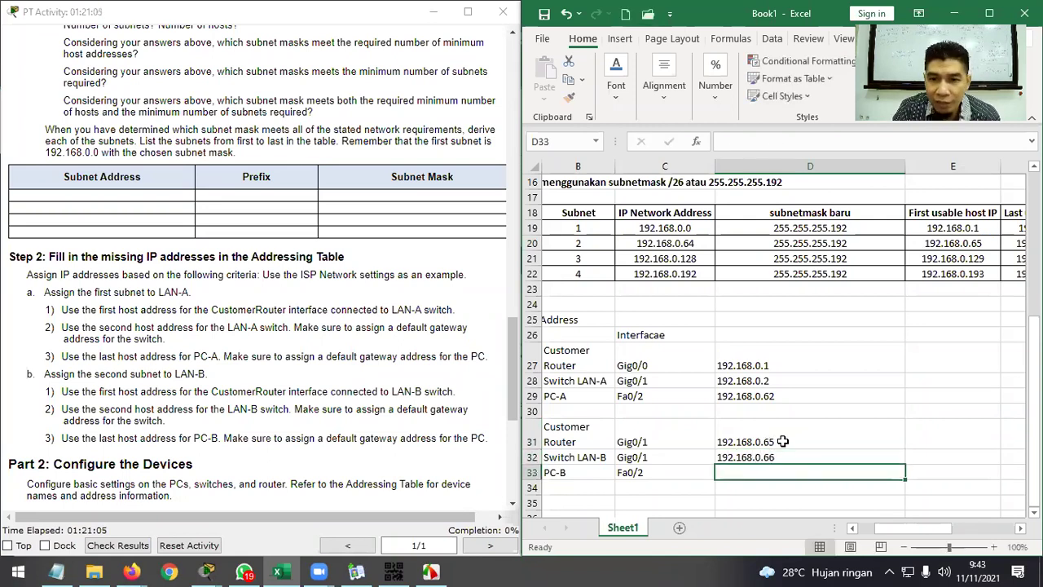
# Enter PC-B's address in D33, correcting it to 192.168.0.126.
pyautogui.moveTo(921, 528); pyautogui.dragTo(954, 527)
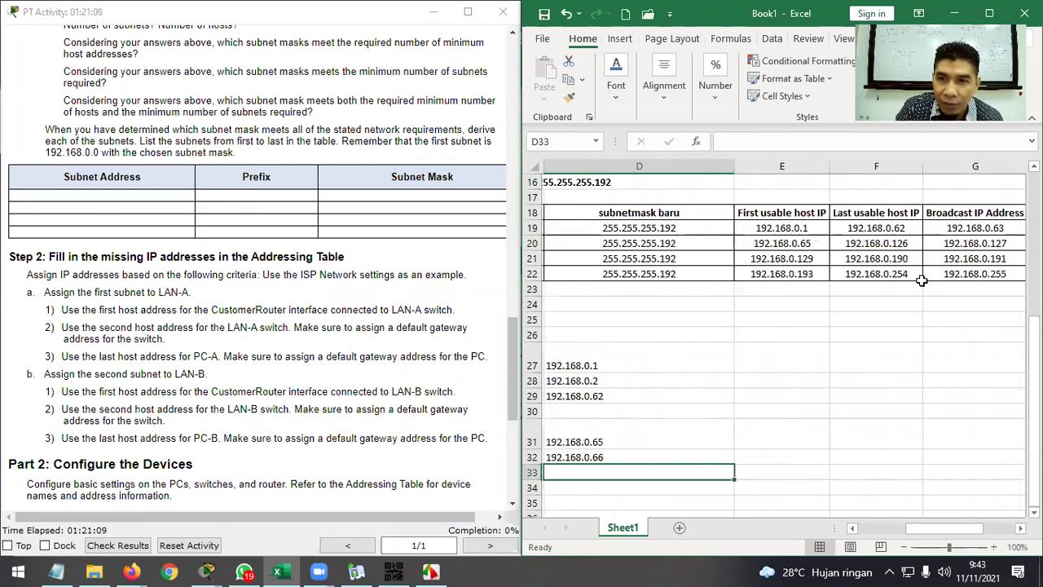
pyautogui.click(888, 243)
pyautogui.click(607, 468)
pyautogui.write('192.168')
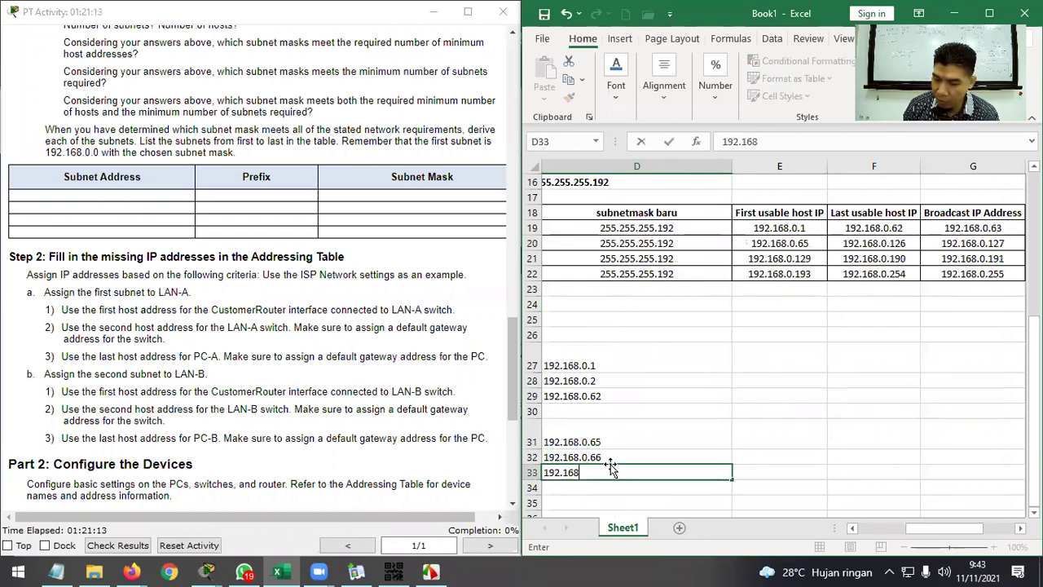
pyautogui.write('.126')
pyautogui.press('Return')
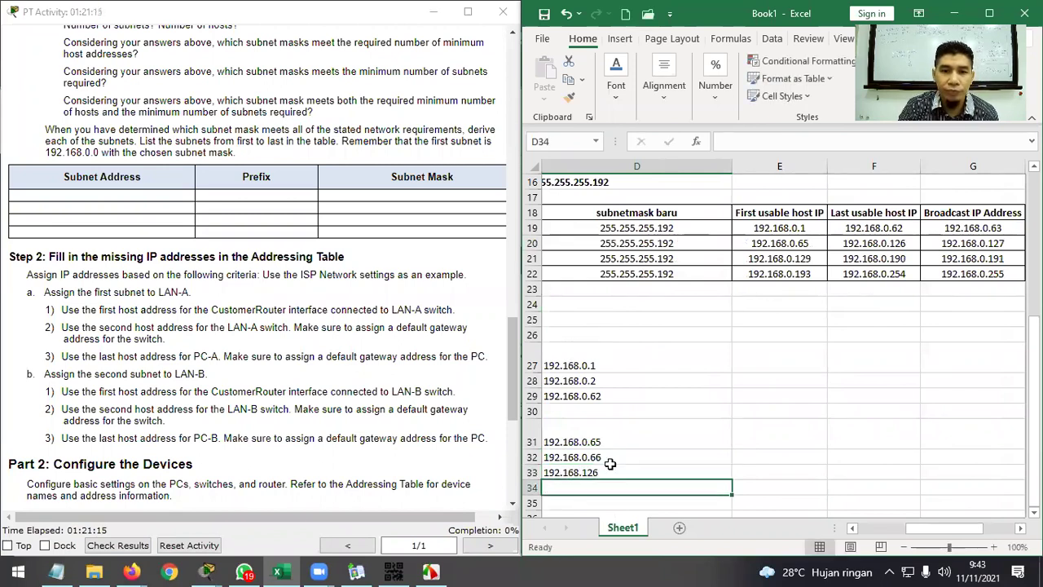
pyautogui.doubleClick(587, 472)
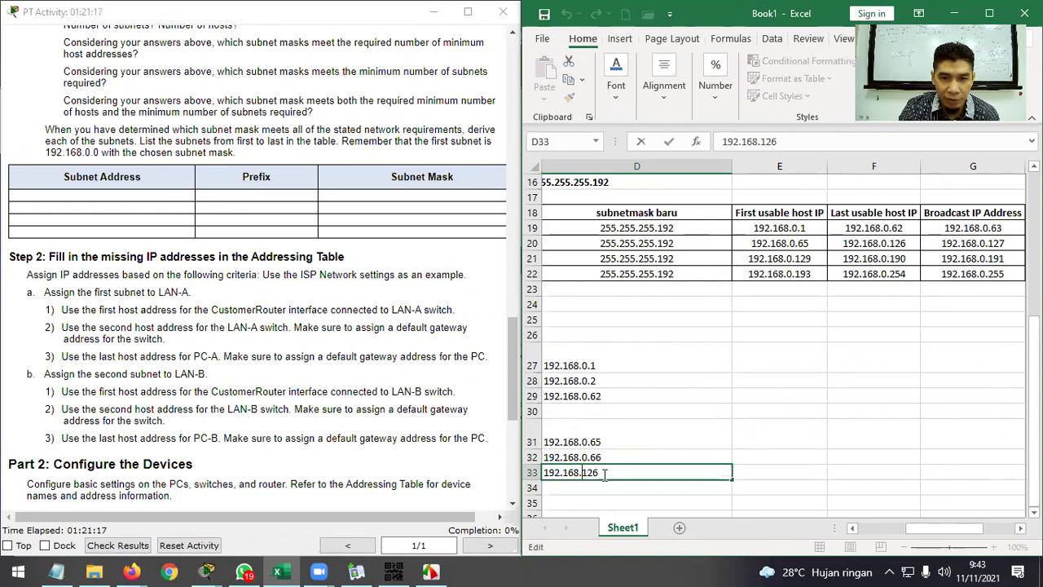
pyautogui.write('0.')
pyautogui.press('Return')
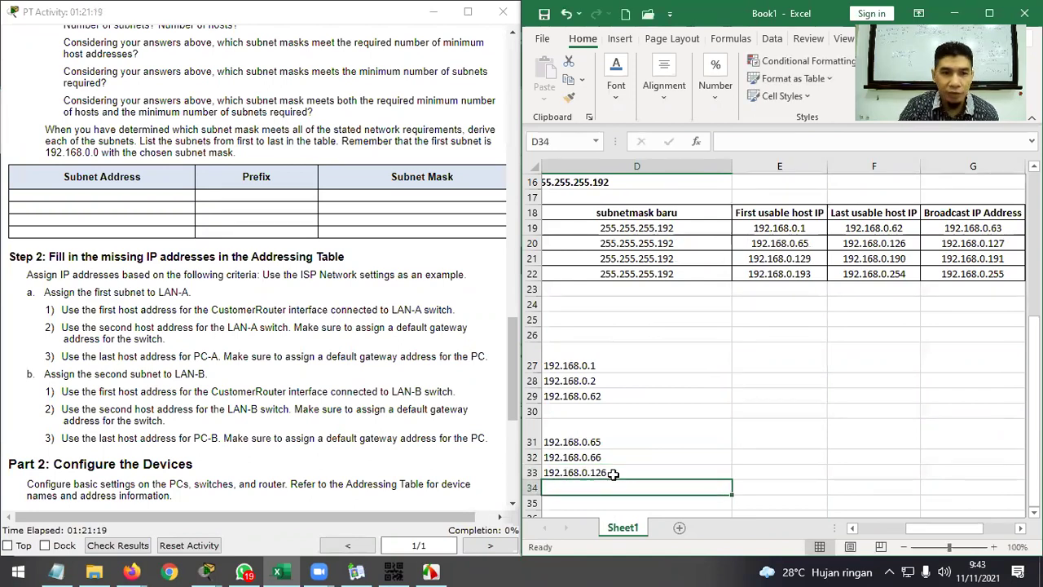
pyautogui.scroll(-3, 207, 381)
# Select the activity's Addressing Table from its heading through the ISP Server row.
pyautogui.moveTo(970, 528); pyautogui.dragTo(867, 530)
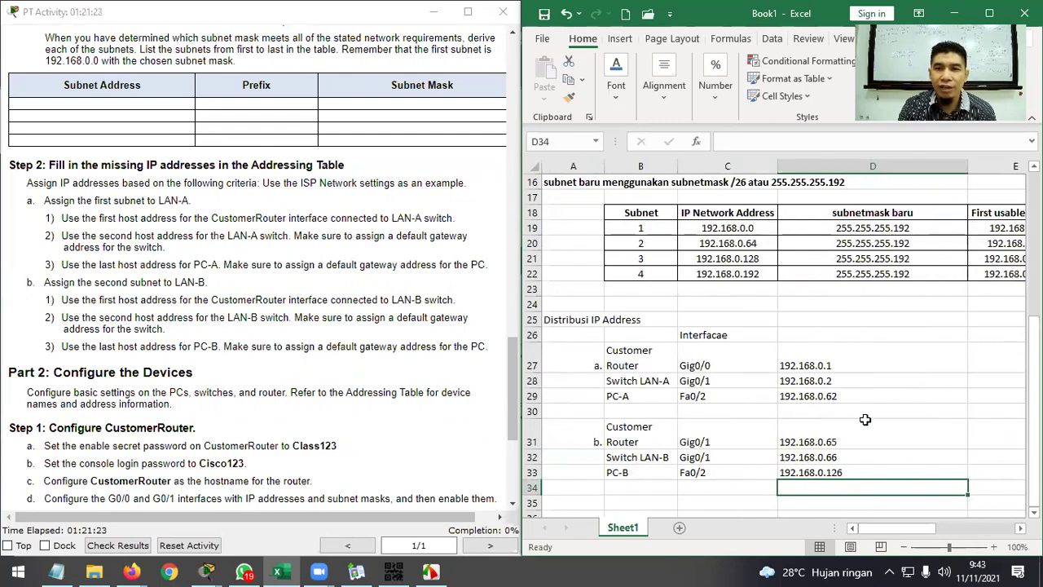
pyautogui.scroll(-1, 866, 408)
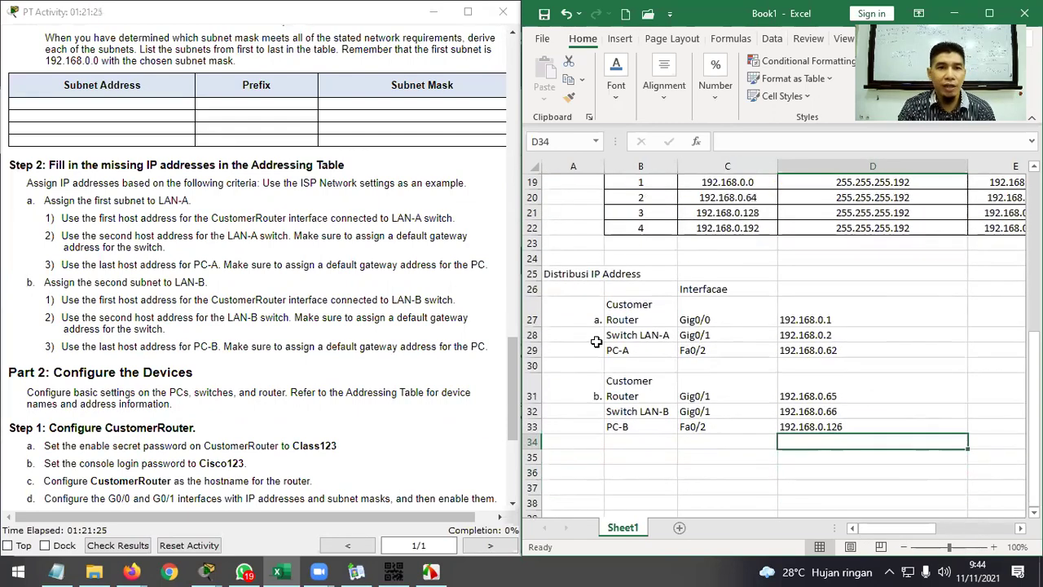
pyautogui.scroll(20, 417, 136)
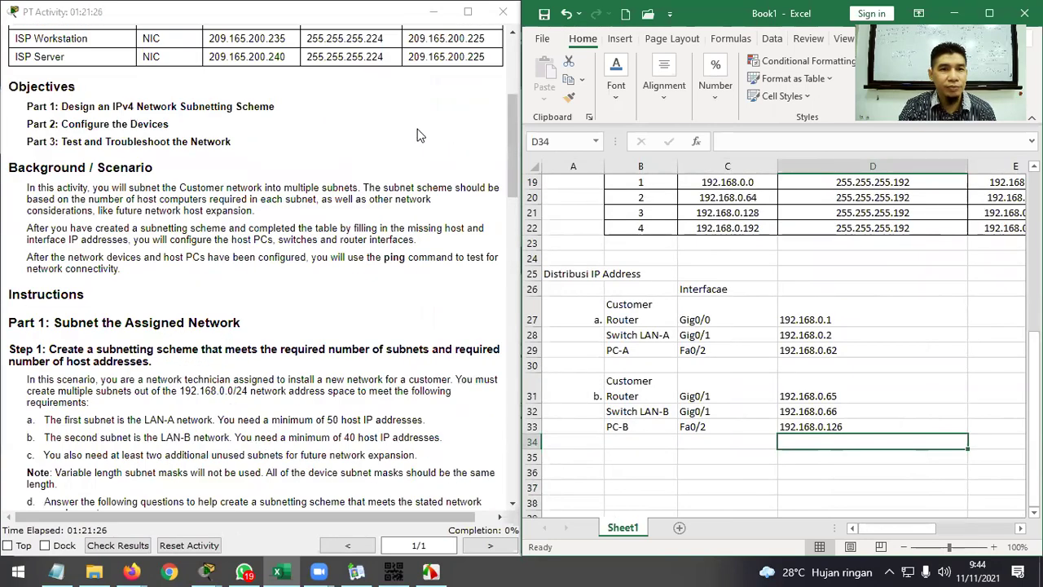
pyautogui.moveTo(31, 66); pyautogui.dragTo(364, 103)
pyautogui.moveTo(12, 36); pyautogui.dragTo(486, 299)
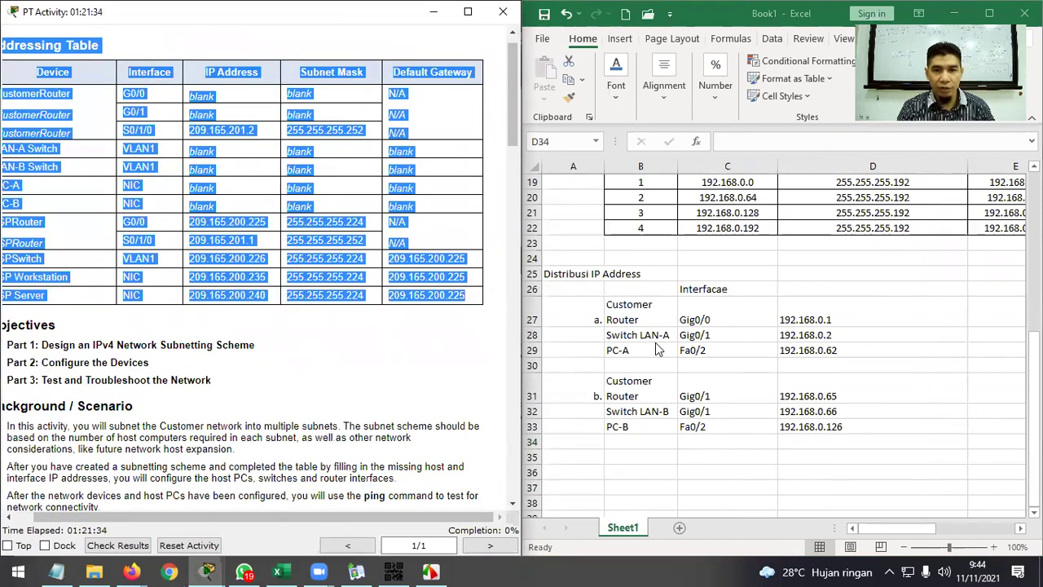
pyautogui.scroll(-3, 652, 342)
# Paste the Addressing Table at A37, merge-centre its title over A37:B37, maximize Excel and autofit column A.
pyautogui.click(583, 333)
pyautogui.click(583, 333)
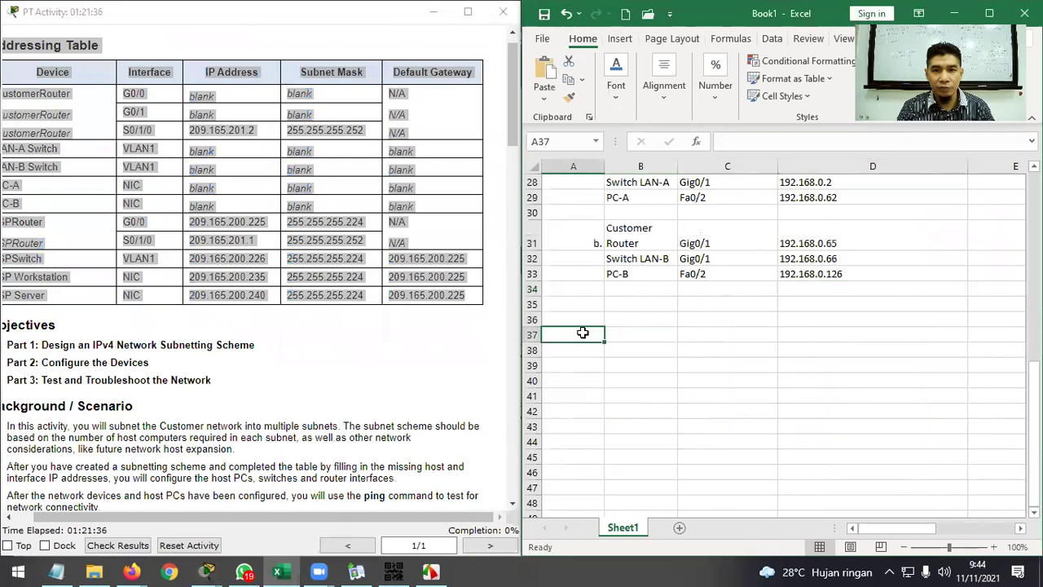
pyautogui.hotkey('ctrl', 'v')
pyautogui.moveTo(592, 343); pyautogui.dragTo(647, 343)
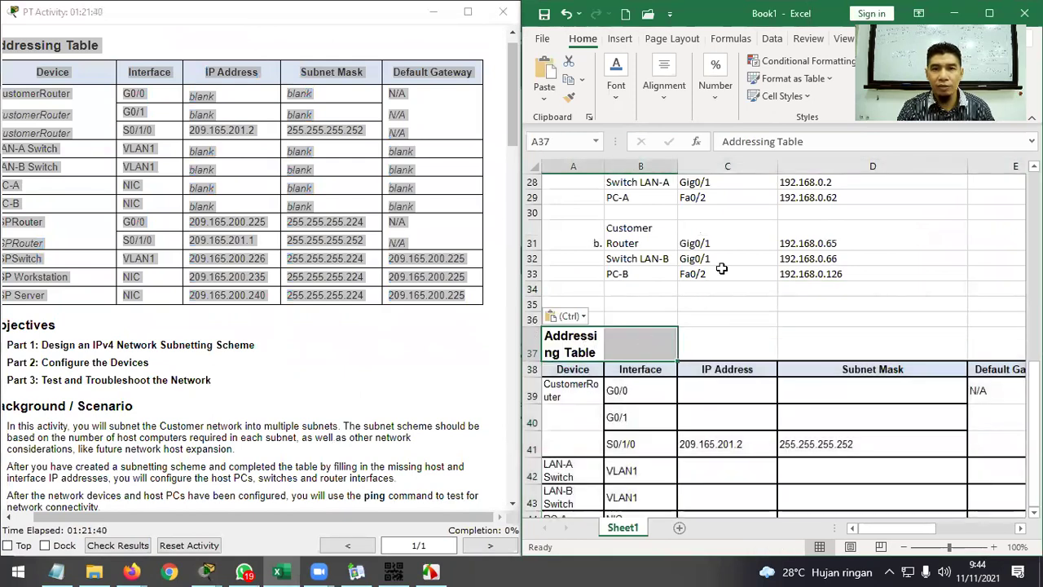
pyautogui.click(999, 15)
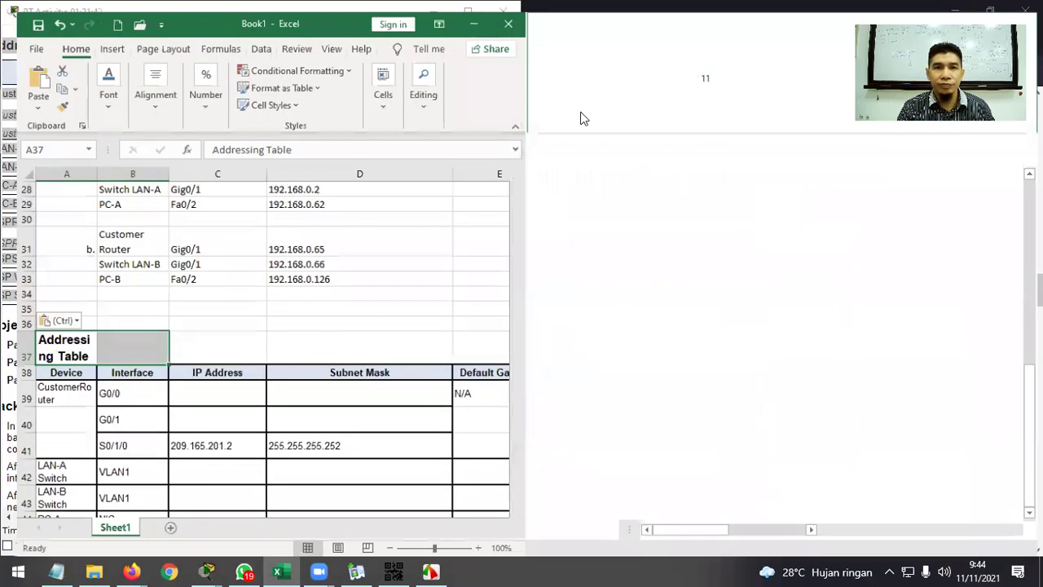
pyautogui.click(405, 91)
pyautogui.click(456, 287)
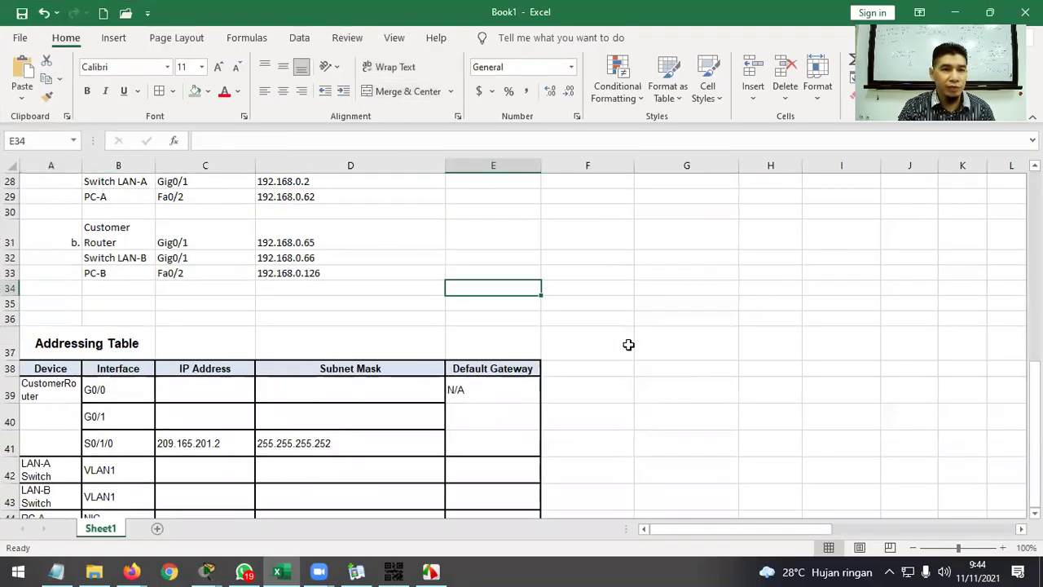
pyautogui.scroll(-4, 706, 340)
pyautogui.scroll(2, 706, 341)
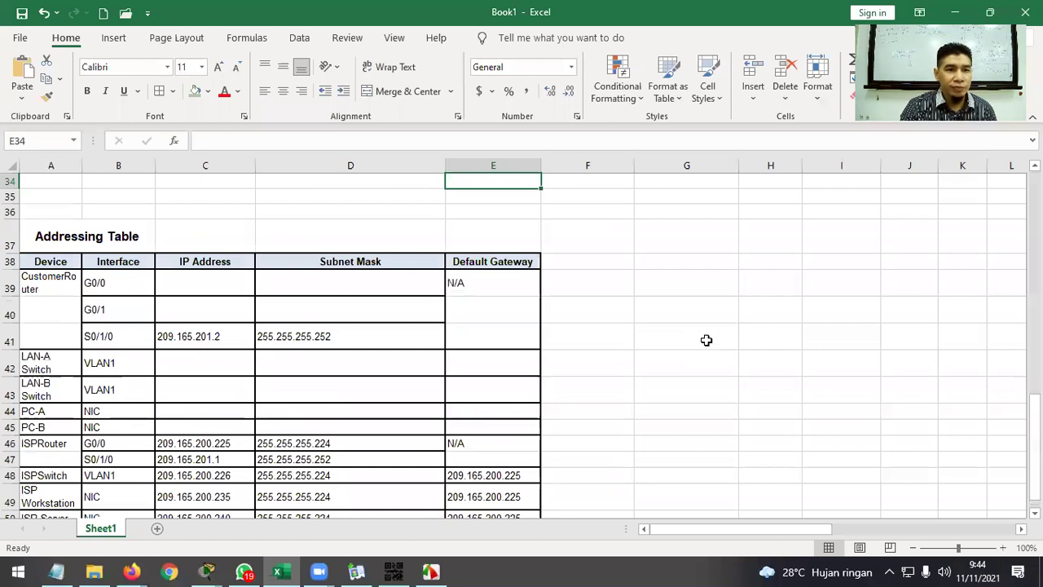
pyautogui.doubleClick(82, 165)
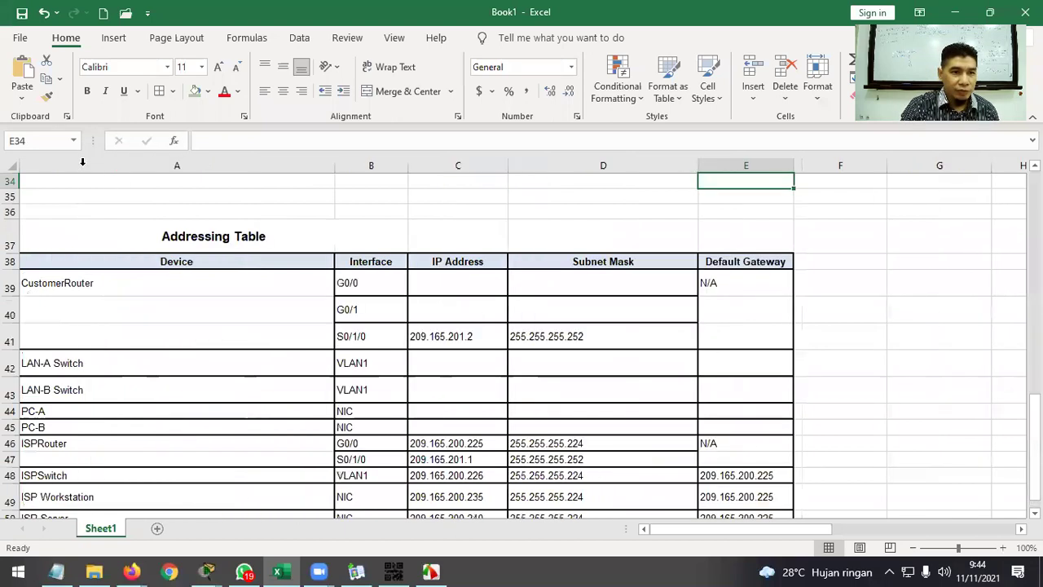
# Narrow column A and paste 192.168.0.1 as CustomerRouter G0/0's IP address in C39.
pyautogui.moveTo(333, 165); pyautogui.dragTo(104, 201)
pyautogui.scroll(-2, 174, 249)
pyautogui.scroll(3, 269, 291)
pyautogui.scroll(1, 437, 306)
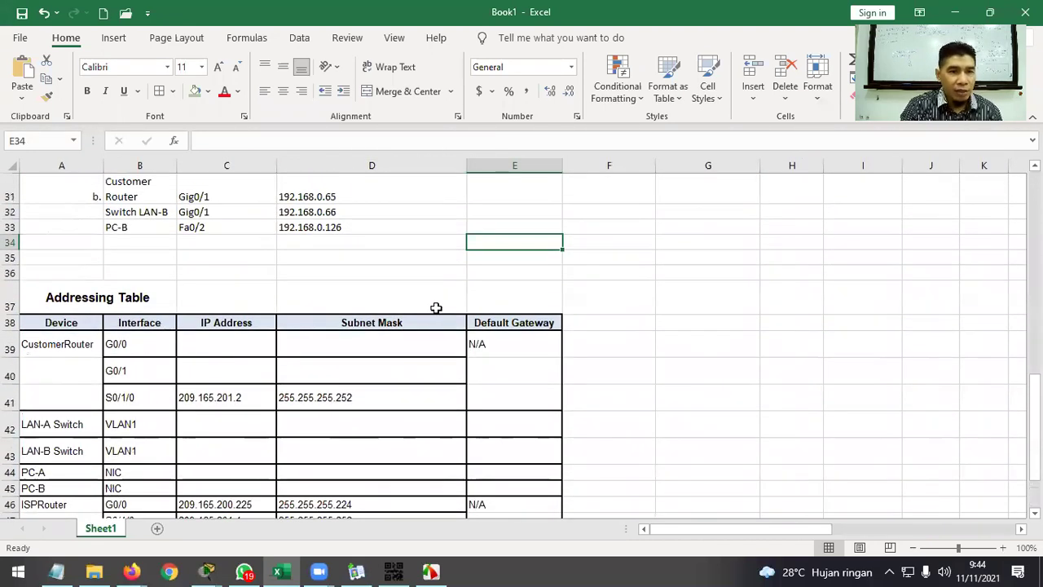
pyautogui.scroll(4, 436, 308)
pyautogui.scroll(-1, 436, 307)
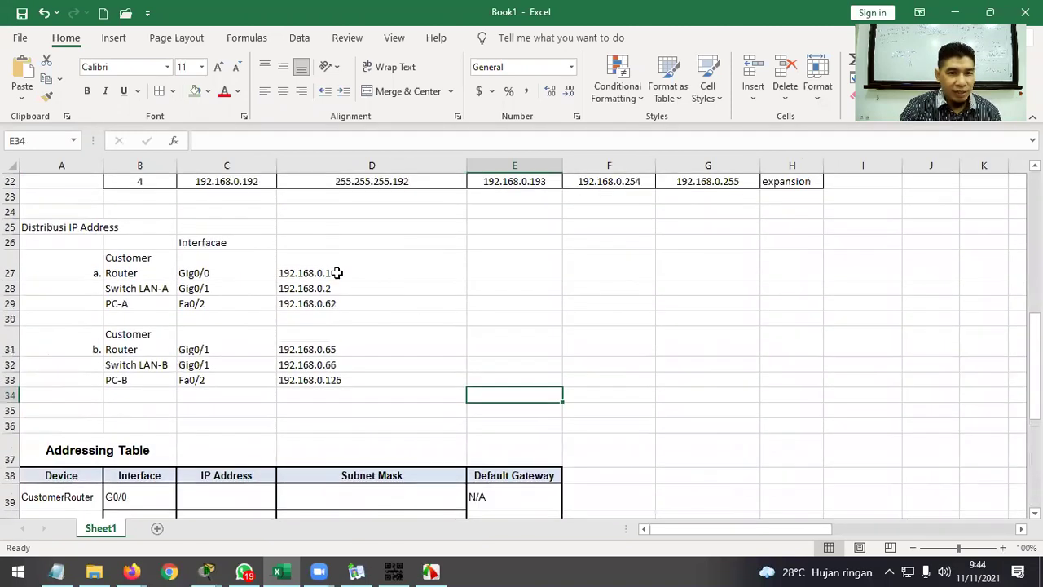
pyautogui.click(337, 273)
pyautogui.hotkey('ctrl', 'c')
pyautogui.scroll(-4, 277, 350)
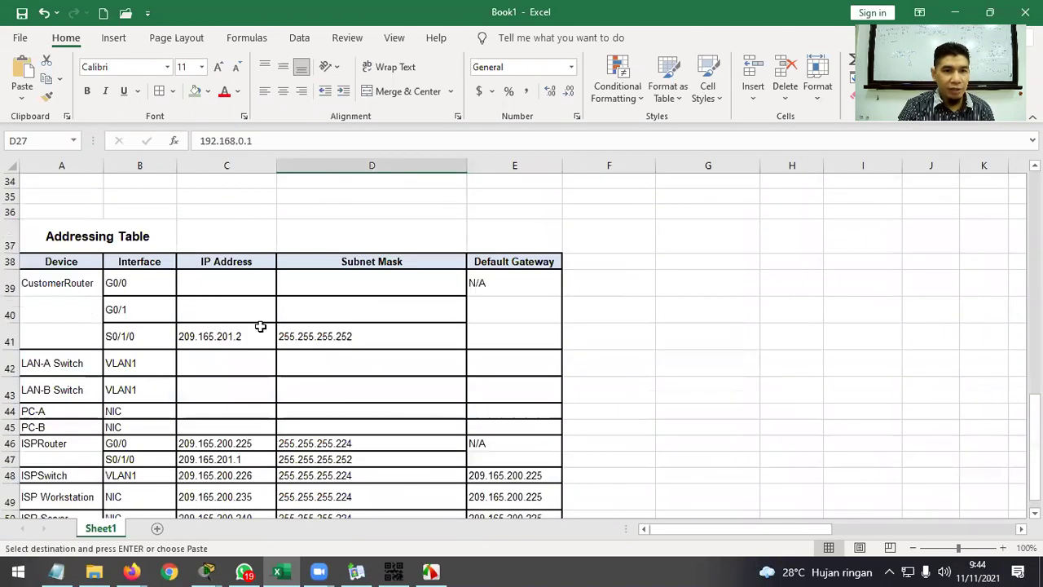
pyautogui.rightClick(236, 292)
pyautogui.click(298, 250)
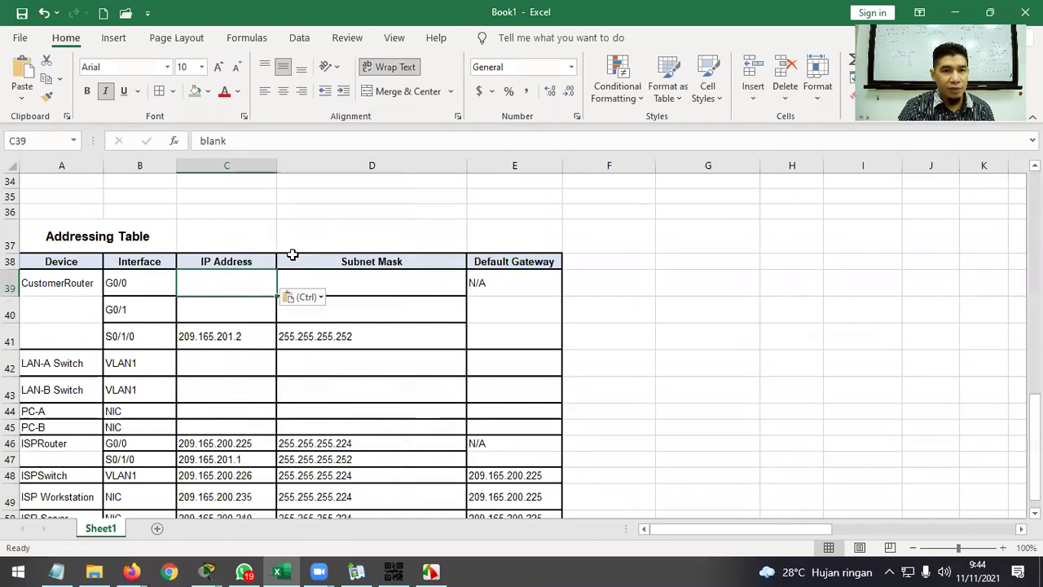
# Reset the router address cells to automatic black text and clear blank placeholders from D39:D40 and C40.
pyautogui.scroll(3, 358, 251)
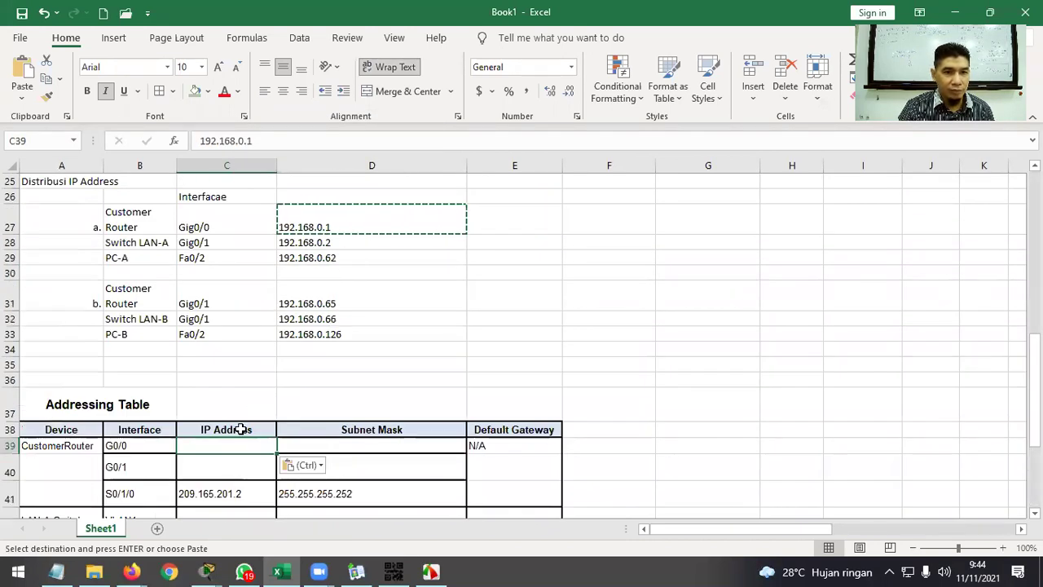
pyautogui.moveTo(239, 445); pyautogui.dragTo(337, 459)
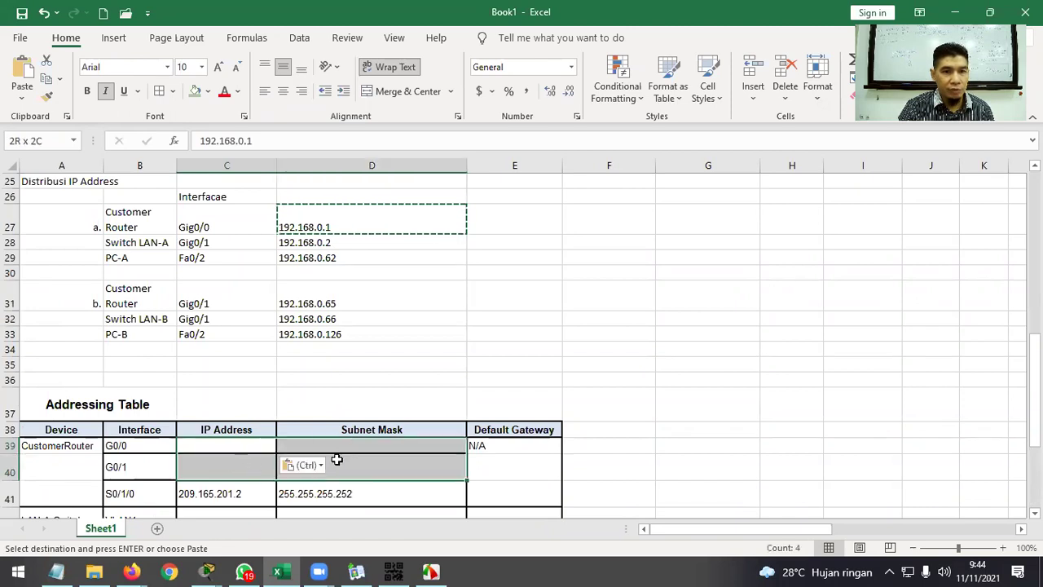
pyautogui.click(237, 90)
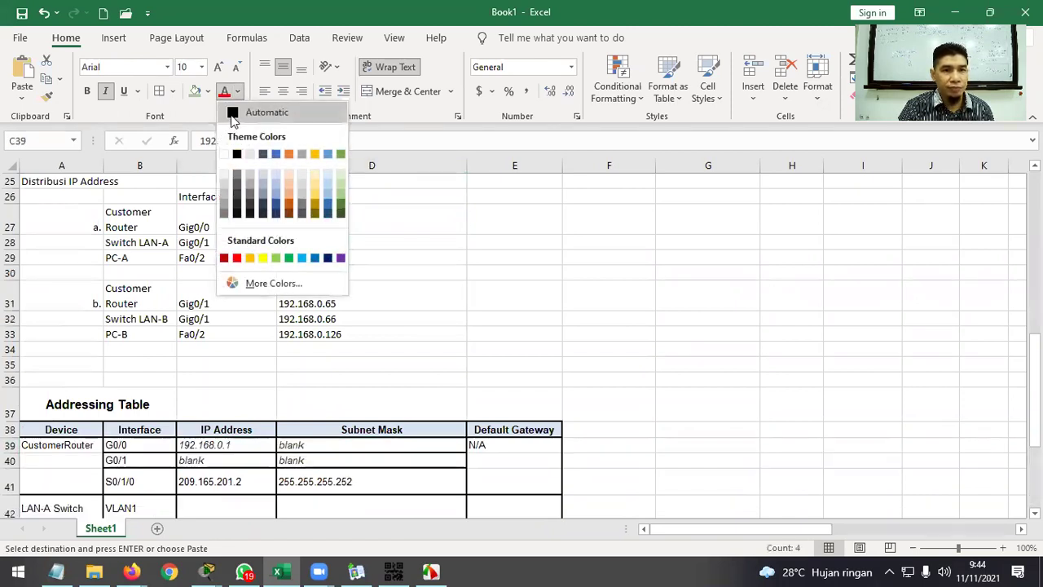
pyautogui.click(232, 114)
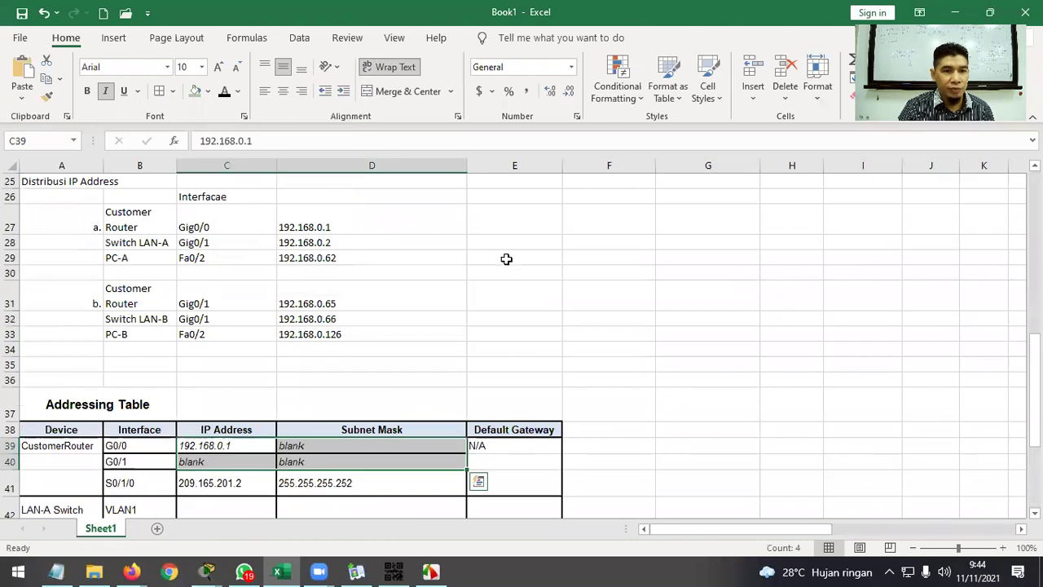
pyautogui.moveTo(378, 441); pyautogui.dragTo(369, 459)
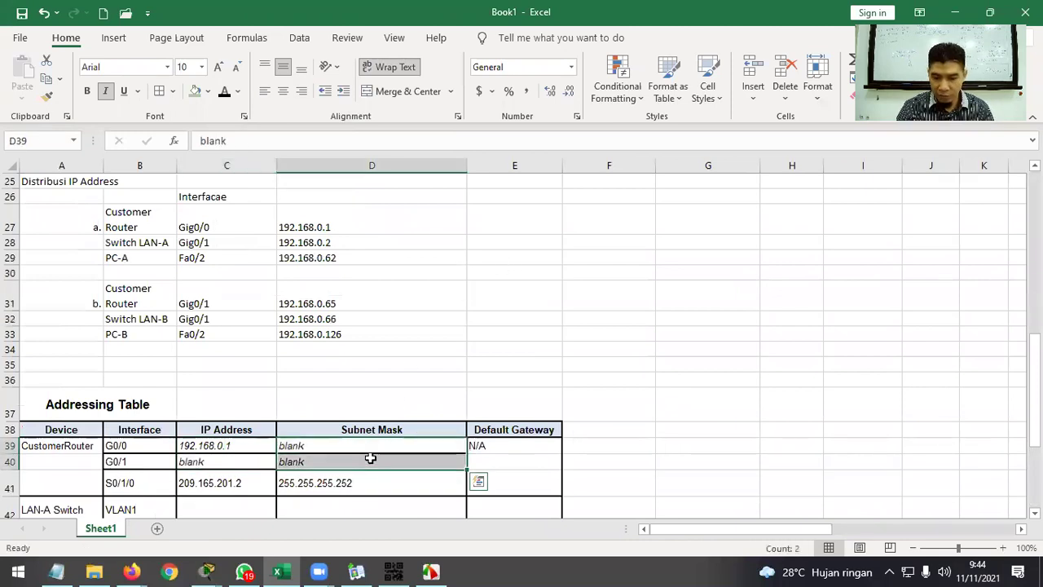
pyautogui.press('Delete')
pyautogui.click(256, 461)
pyautogui.press('Delete')
pyautogui.click(453, 349)
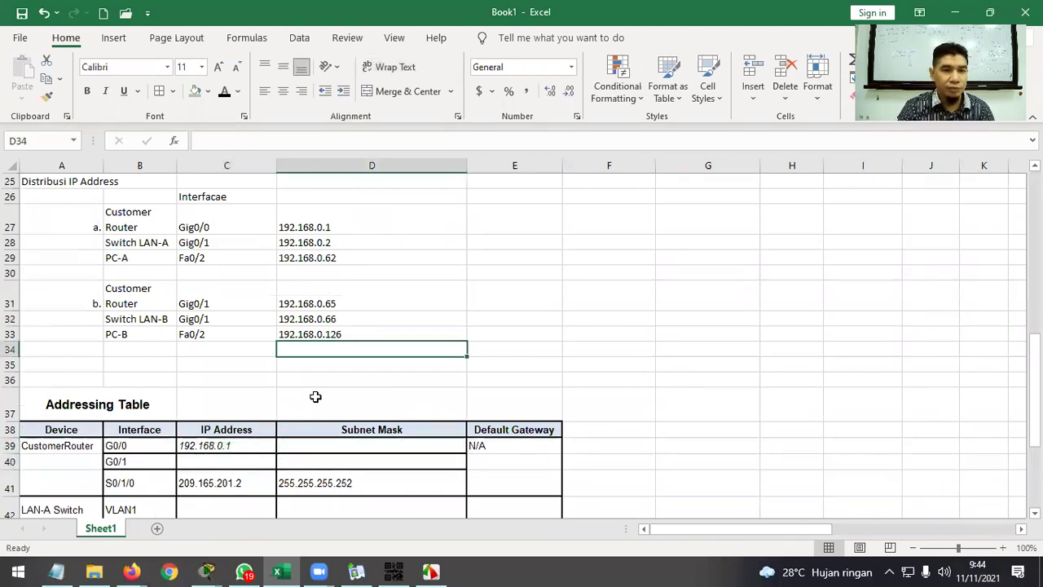
# Clear the placeholder text from the LAN switch and PC rows, C42:E45.
pyautogui.scroll(-3, 555, 279)
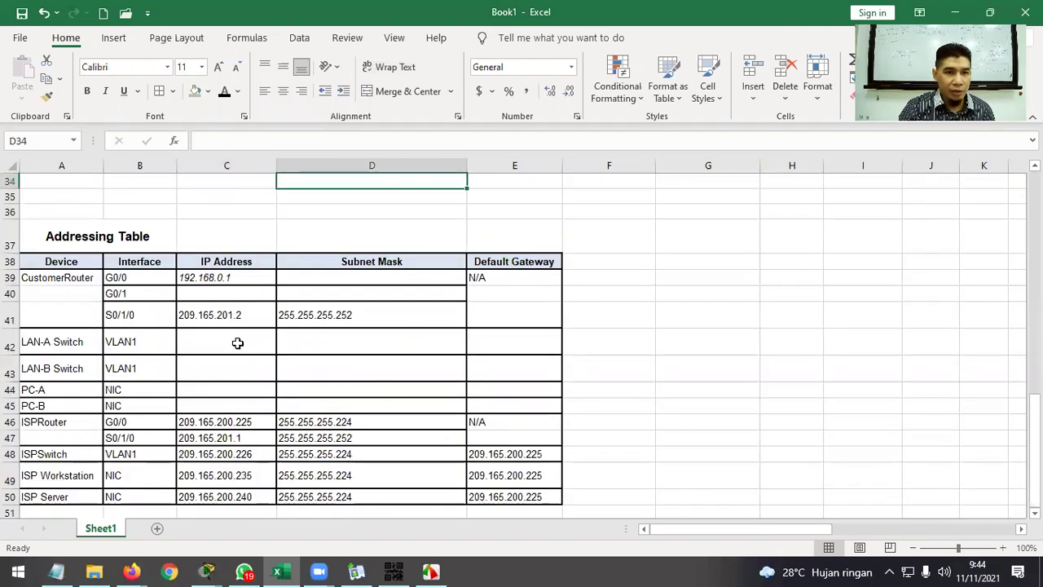
pyautogui.moveTo(237, 343); pyautogui.dragTo(498, 400)
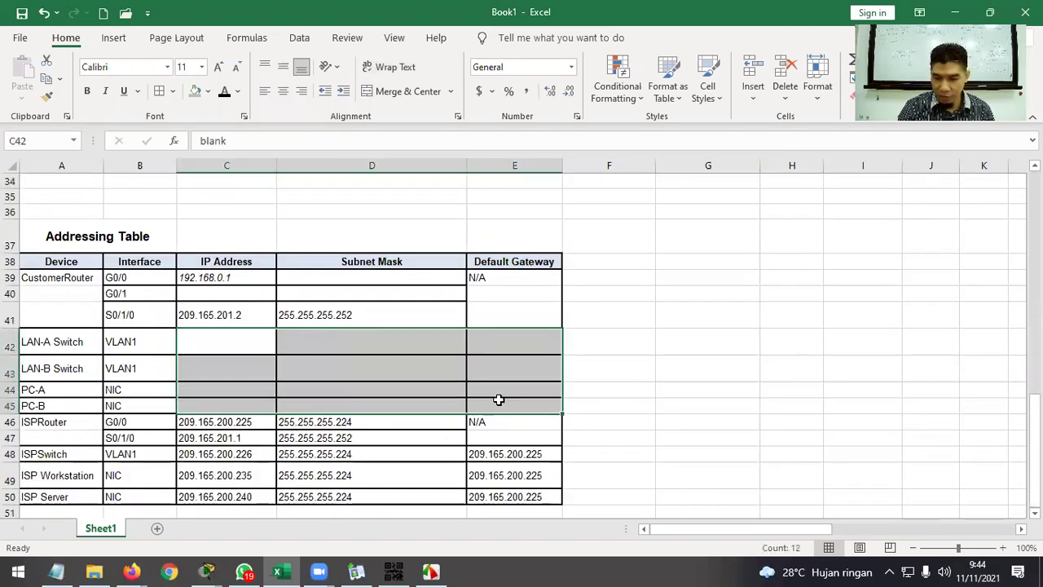
pyautogui.press('Delete')
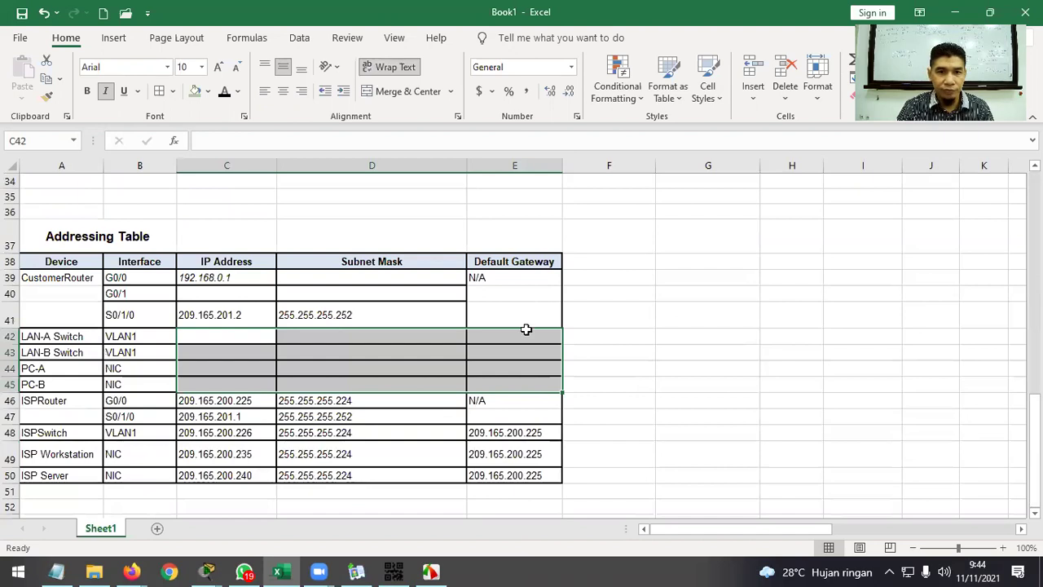
pyautogui.click(644, 347)
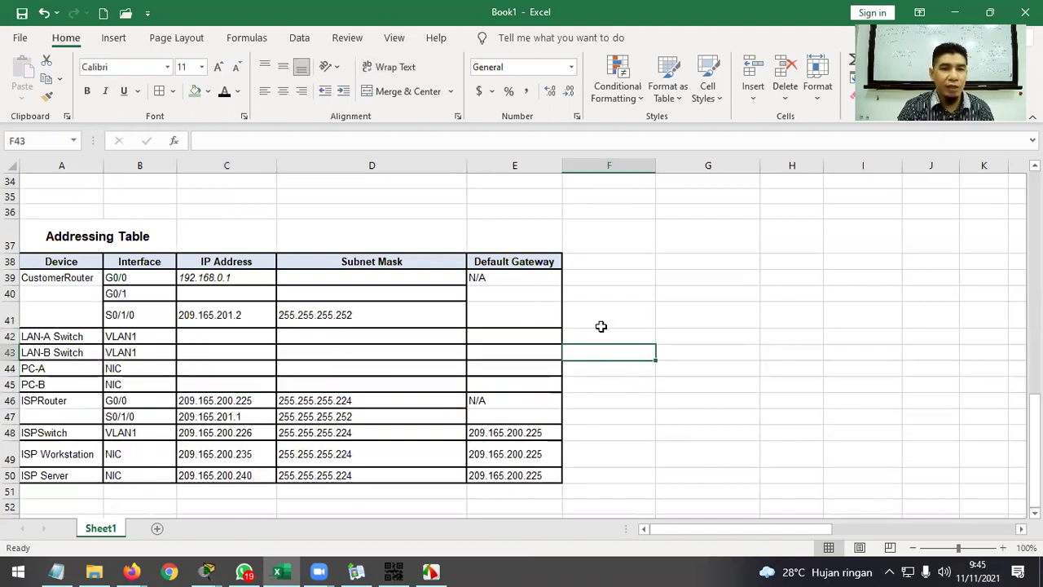
# Copy the 255.255.255.192 mask from D19 into D39 for CustomerRouter G0/0.
pyautogui.scroll(2, 310, 318)
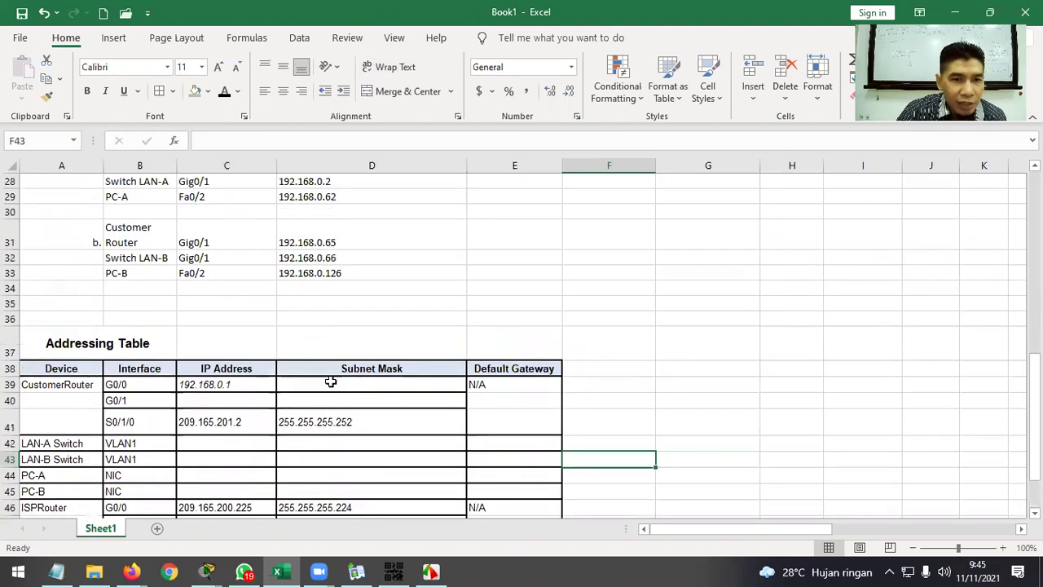
pyautogui.click(335, 381)
pyautogui.scroll(5, 368, 319)
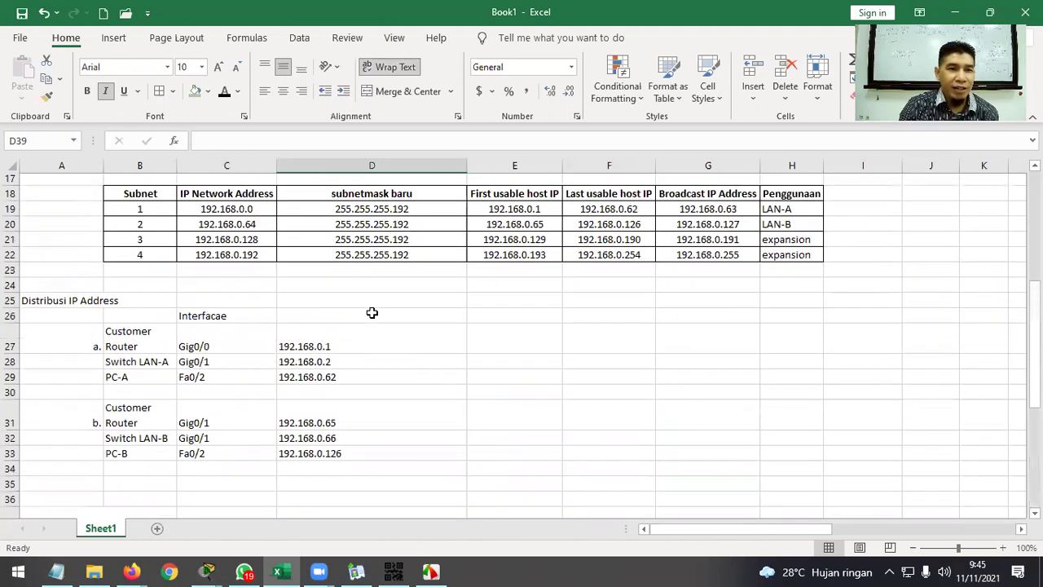
pyautogui.click(405, 277)
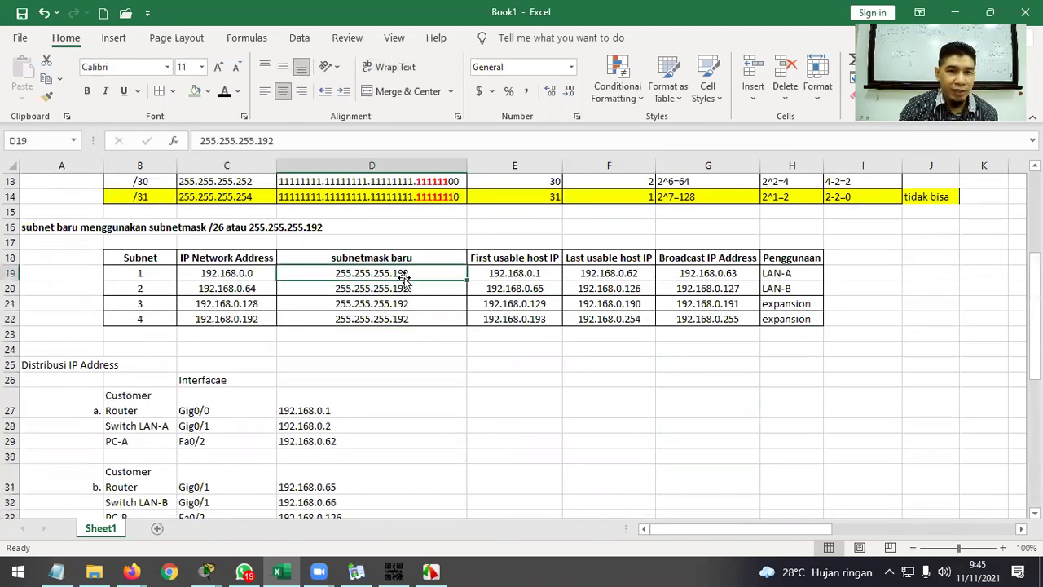
pyautogui.hotkey('ctrl', 'c')
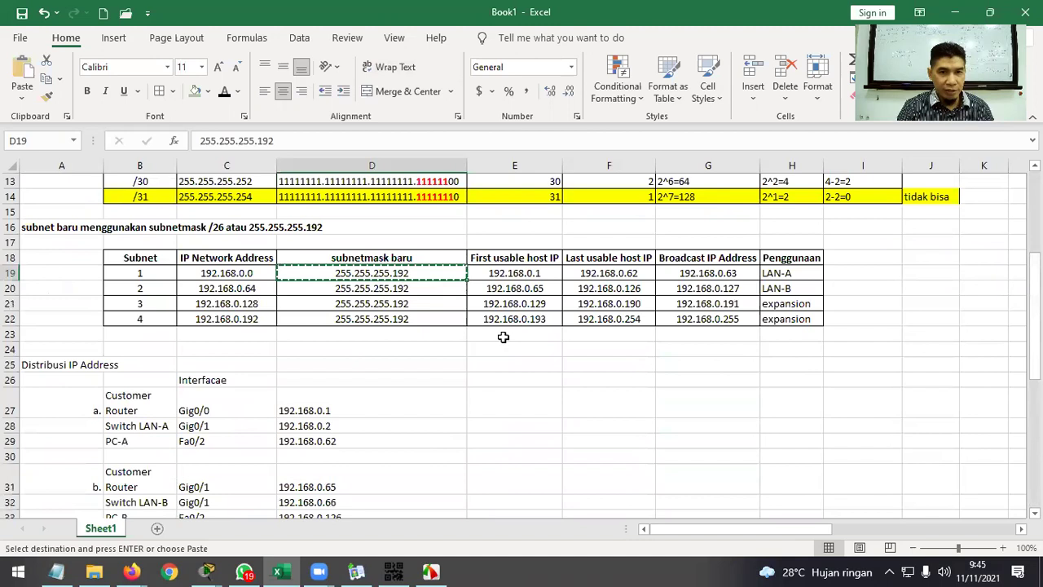
pyautogui.scroll(-5, 503, 337)
pyautogui.rightClick(375, 383)
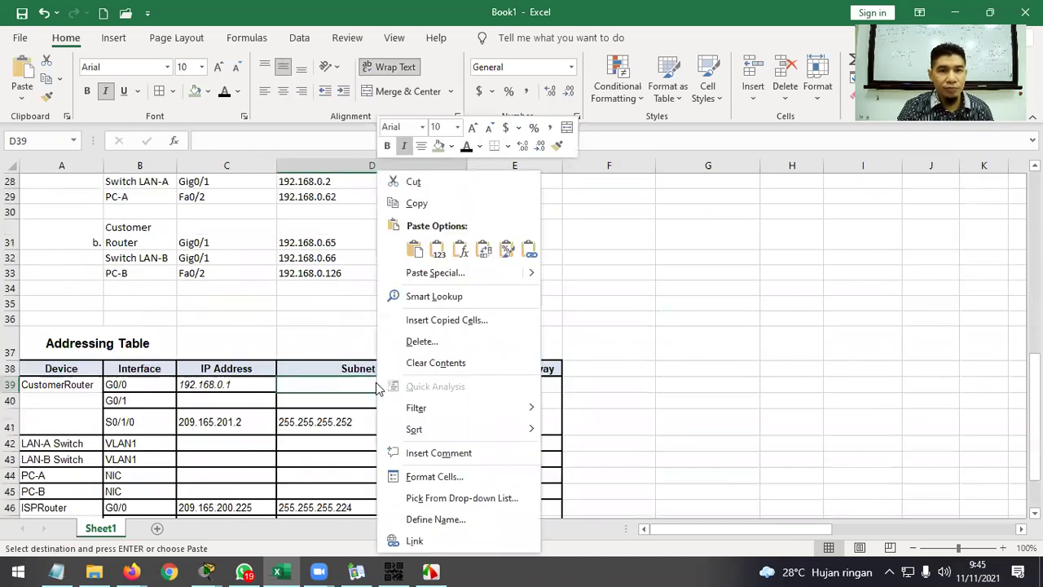
pyautogui.click(439, 250)
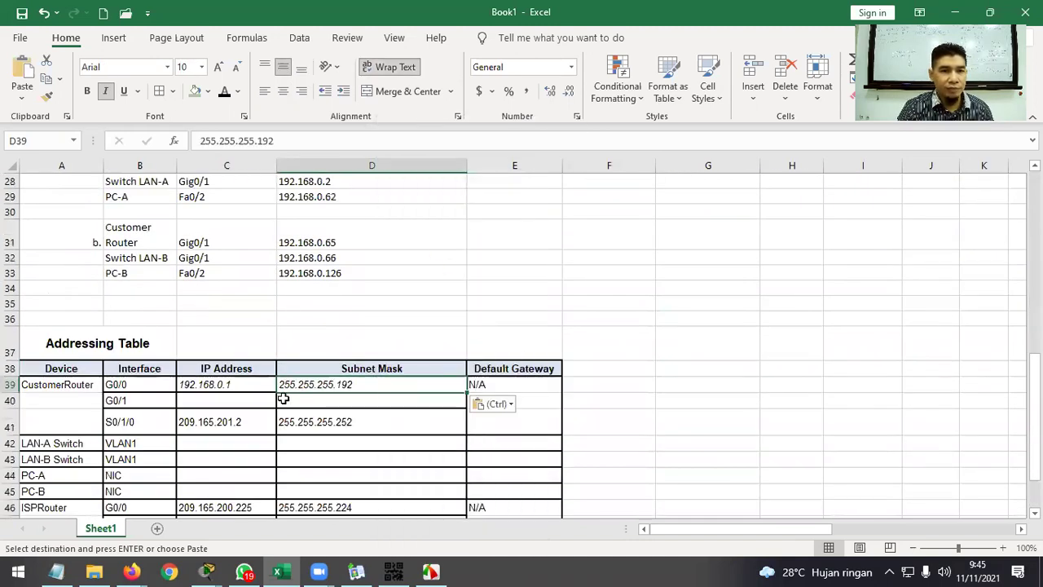
# Paste 192.168.0.65 from D31 as a value into C40 for G0/1's IP address.
pyautogui.scroll(1, 268, 368)
pyautogui.click(312, 302)
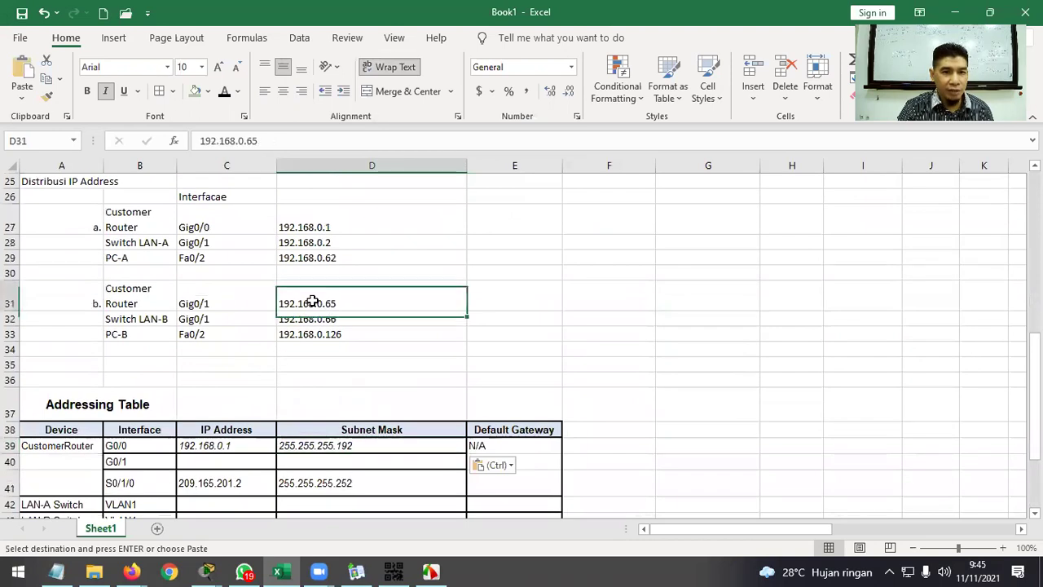
pyautogui.hotkey('ctrl', 'c')
pyautogui.scroll(-2, 280, 340)
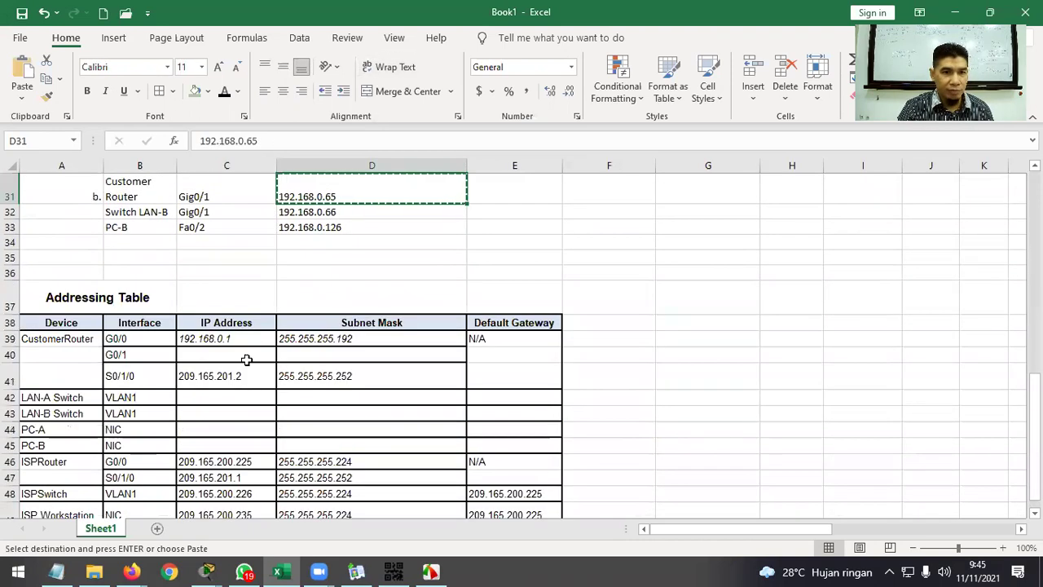
pyautogui.click(246, 356)
pyautogui.rightClick(246, 356)
pyautogui.click(306, 178)
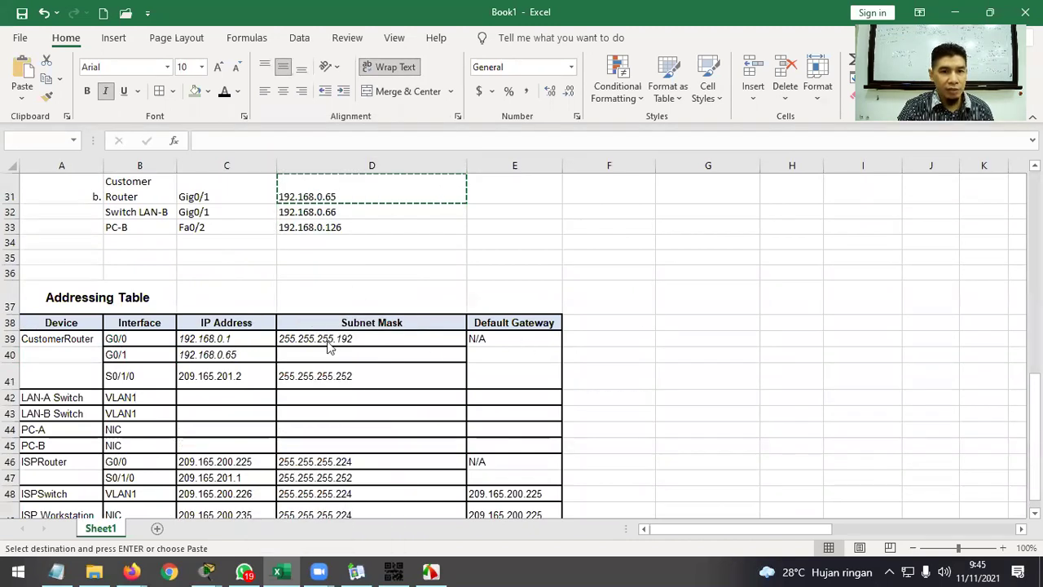
pyautogui.click(527, 329)
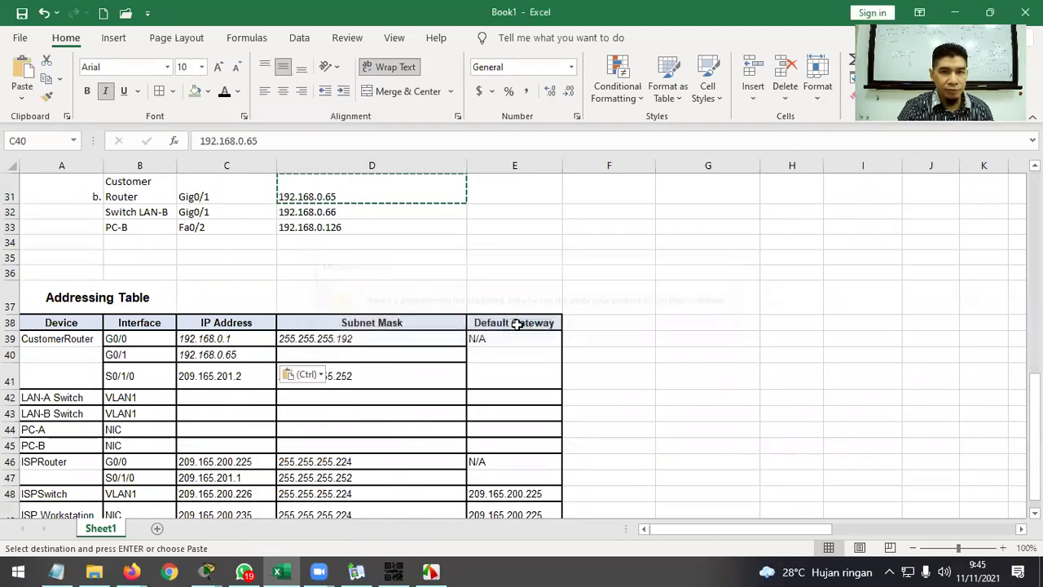
# Copy the 255.255.255.192 mask from D39 into D40 for G0/1.
pyautogui.click(370, 340)
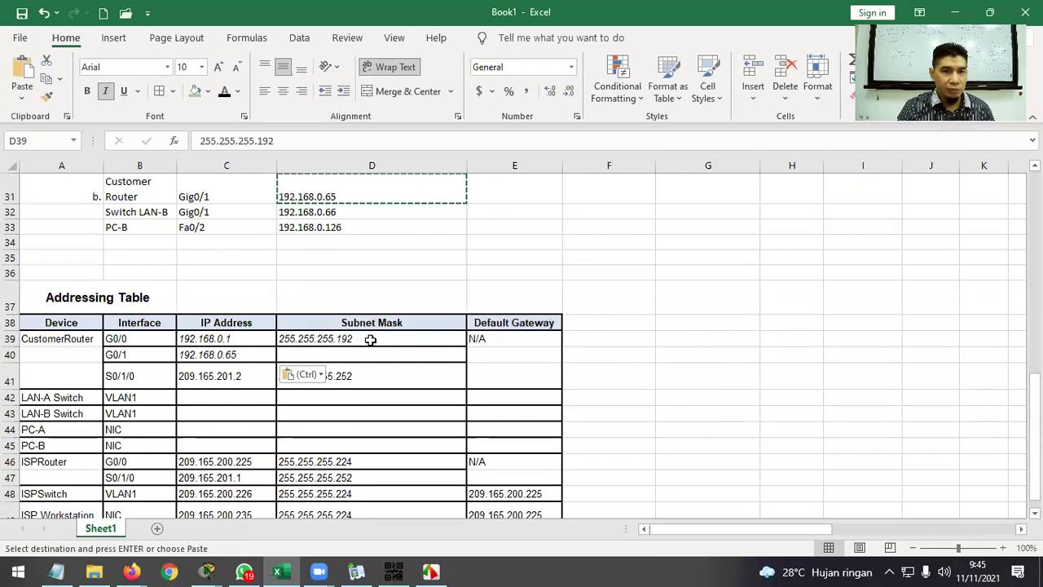
pyautogui.press('Escape')
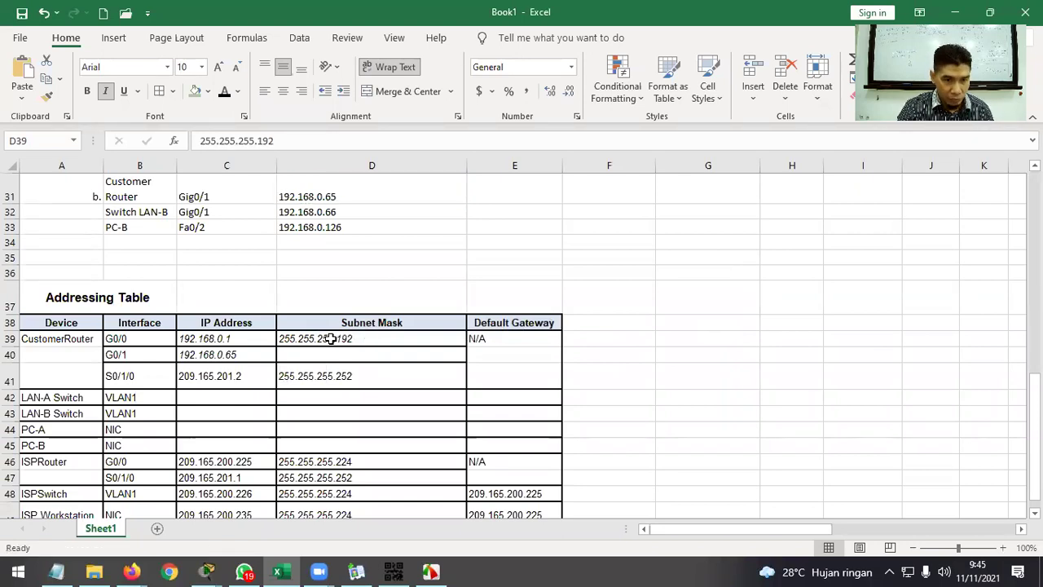
pyautogui.hotkey('ctrl', 'c')
pyautogui.click(333, 351)
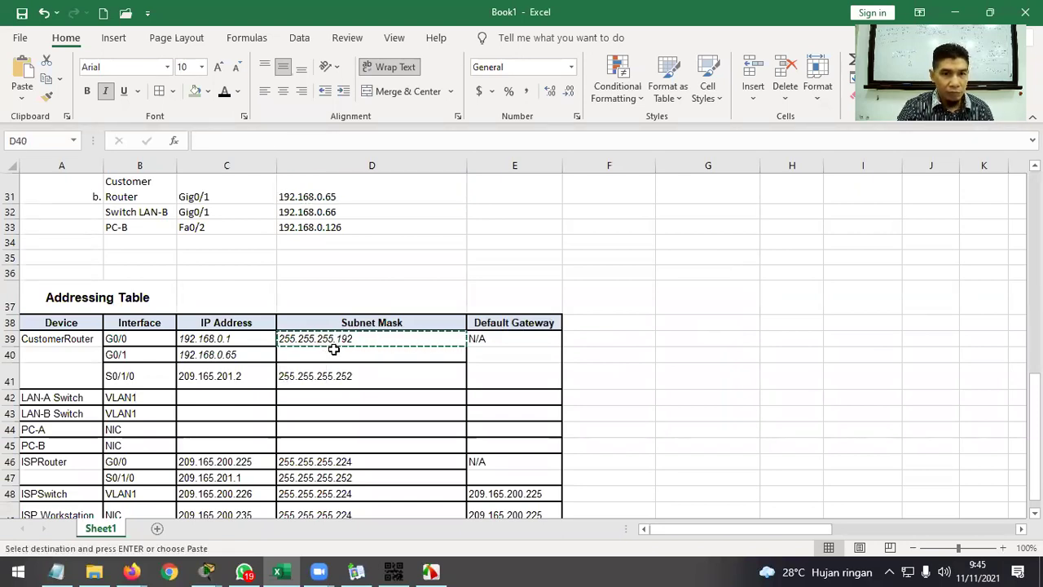
pyautogui.hotkey('ctrl', 'v')
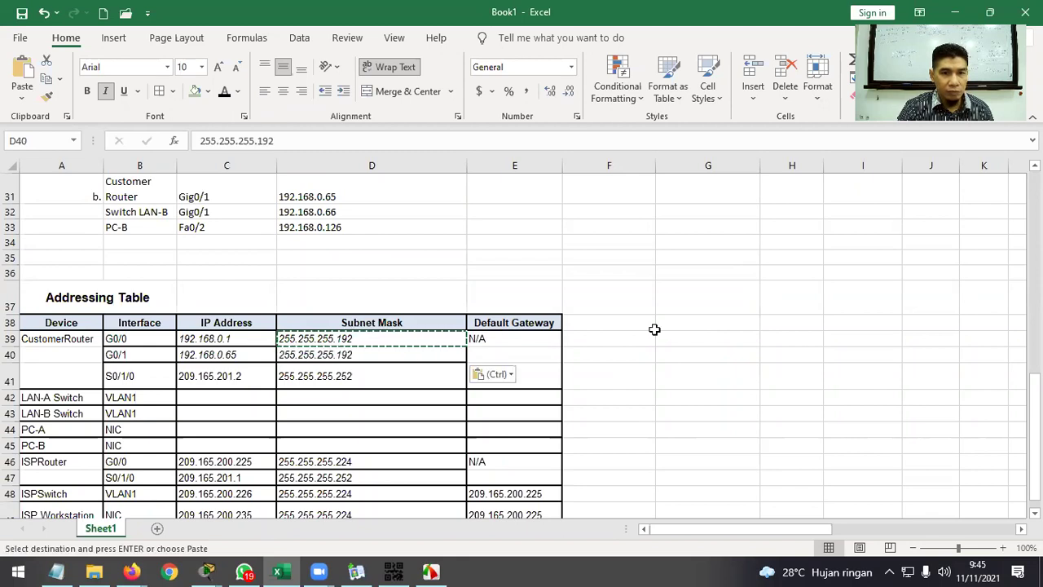
pyautogui.click(653, 330)
pyautogui.press('Escape')
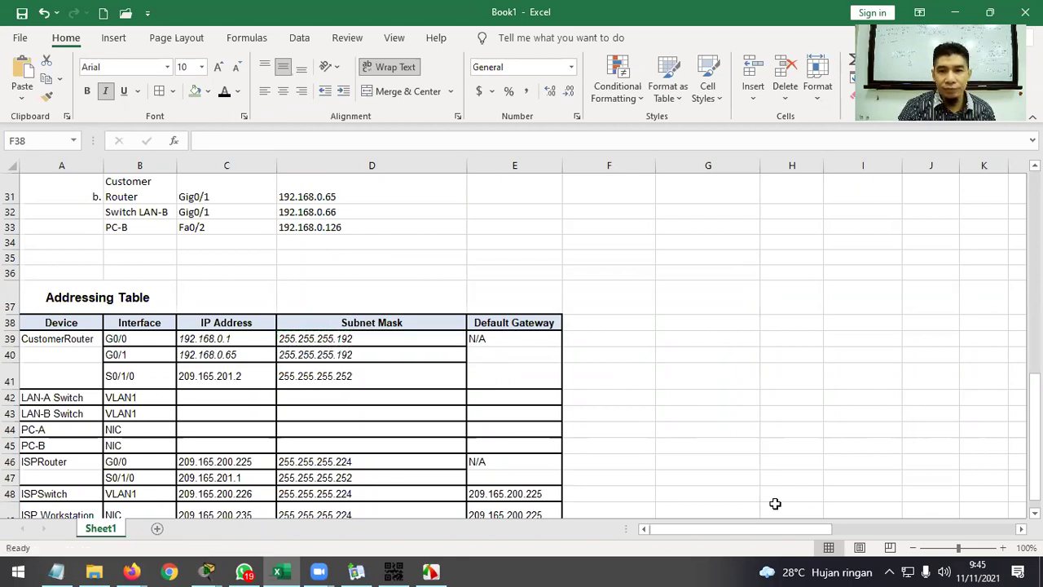
pyautogui.scroll(1, 473, 367)
pyautogui.scroll(-1, 473, 372)
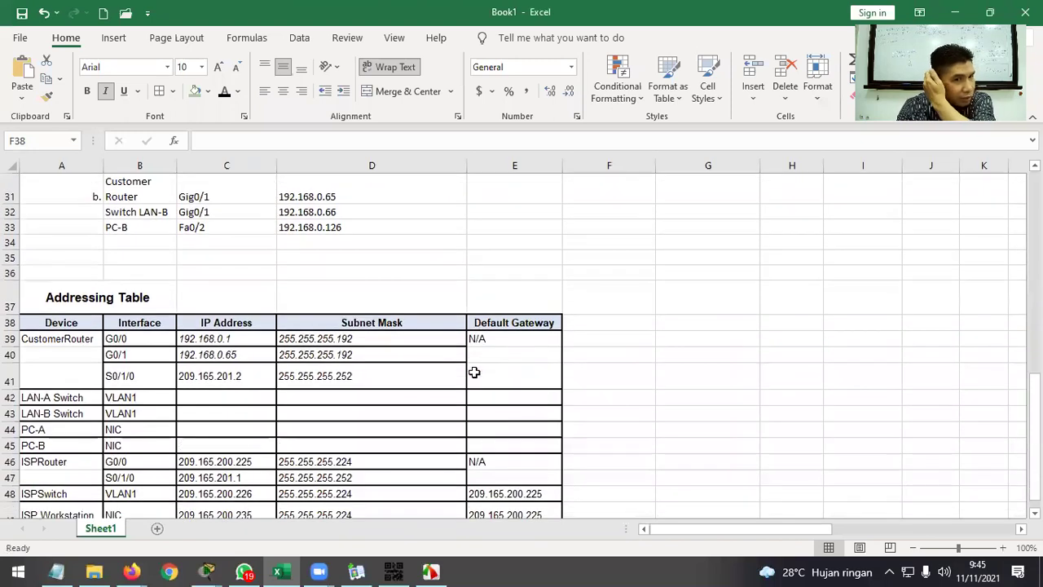
pyautogui.scroll(2, 444, 357)
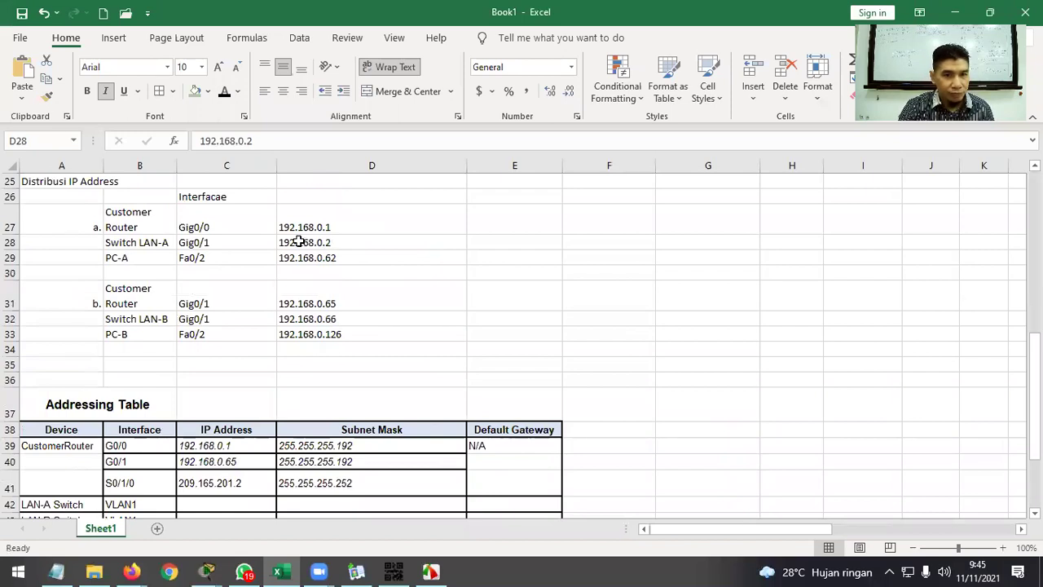
# Paste LAN-A switch address 192.168.0.2 from D28 into C42.
pyautogui.hotkey('ctrl', 'c')
pyautogui.scroll(-2, 349, 286)
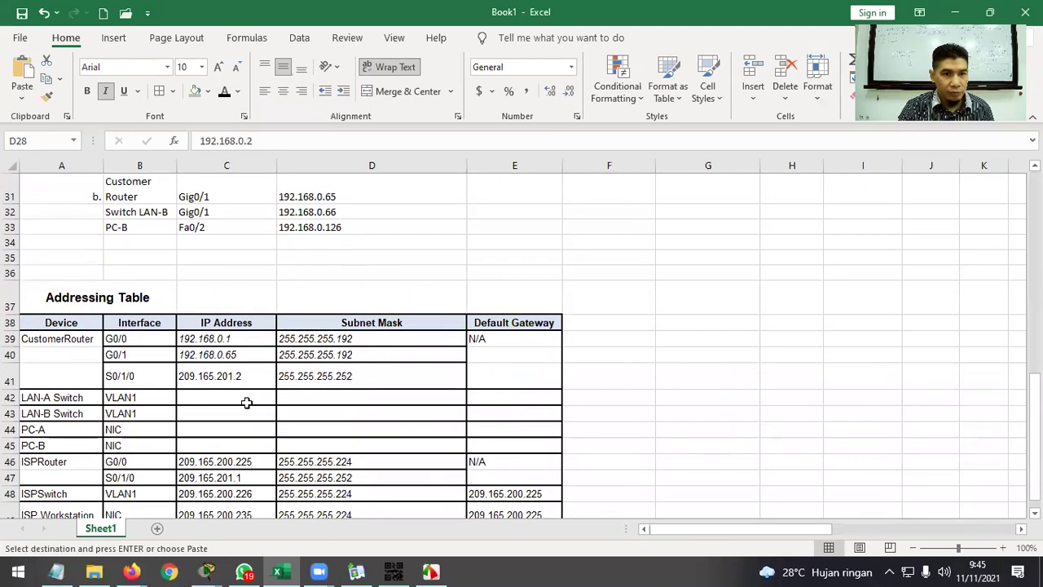
pyautogui.rightClick(244, 398)
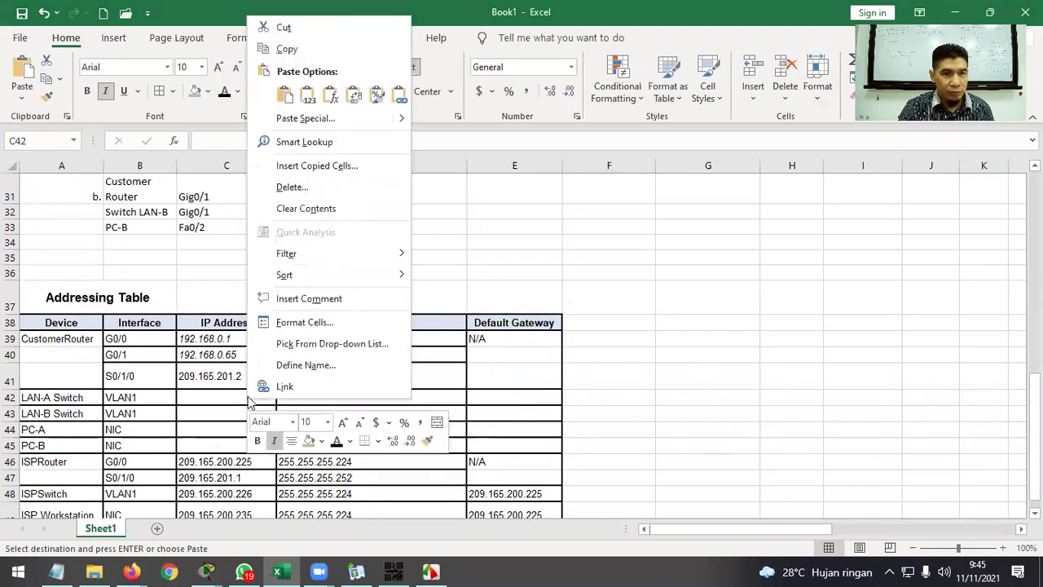
pyautogui.click(310, 103)
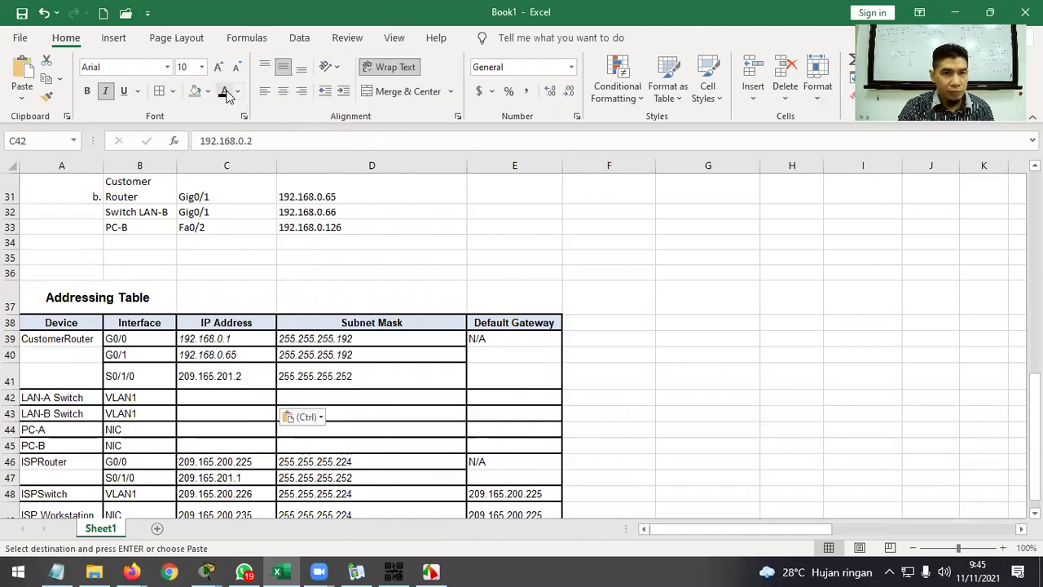
# Copy the 255.255.255.192 mask from D40 into D42 for the LAN-A switch.
pyautogui.press('Escape')
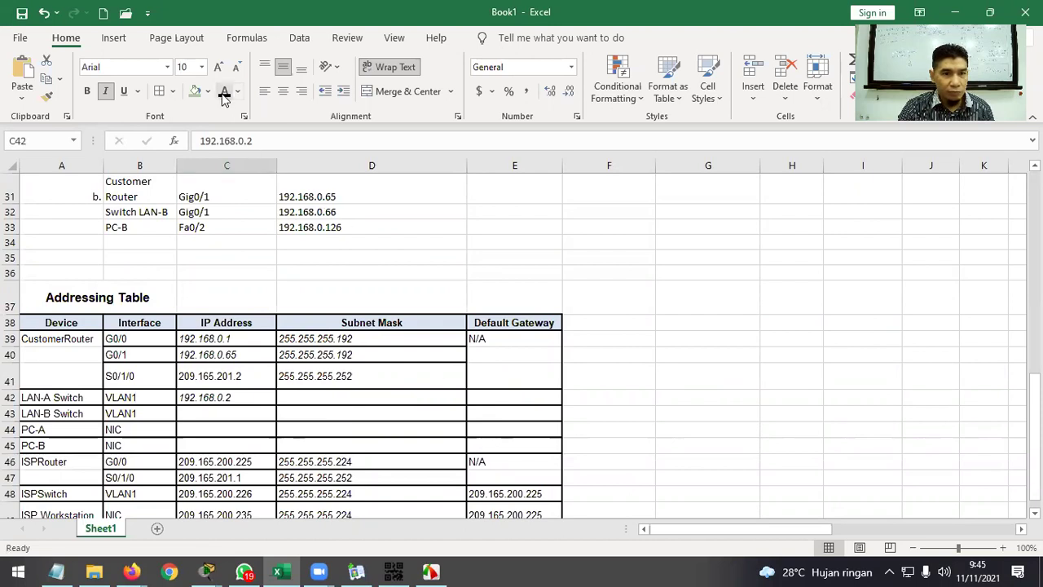
pyautogui.click(679, 386)
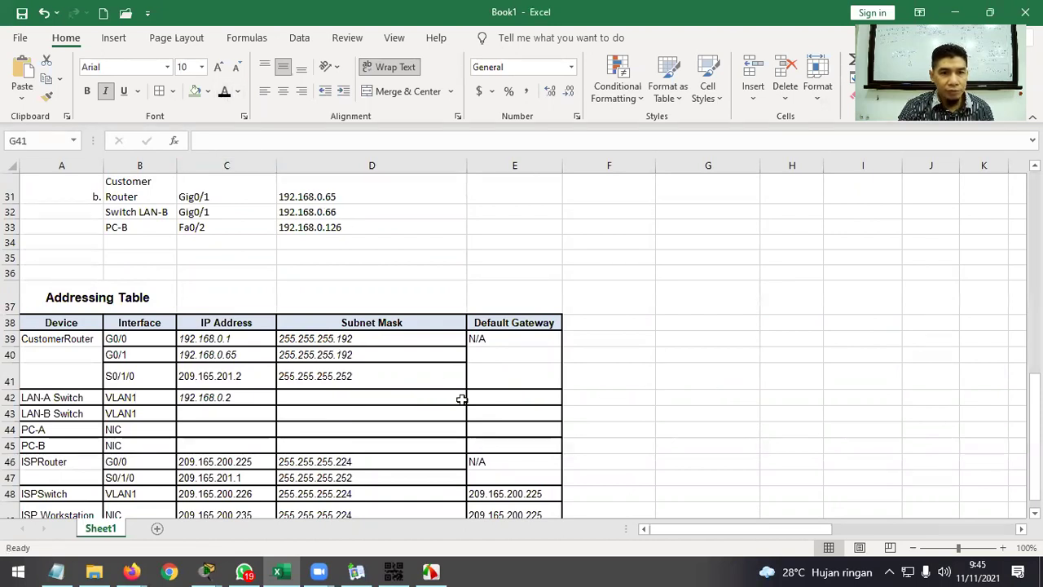
pyautogui.click(373, 355)
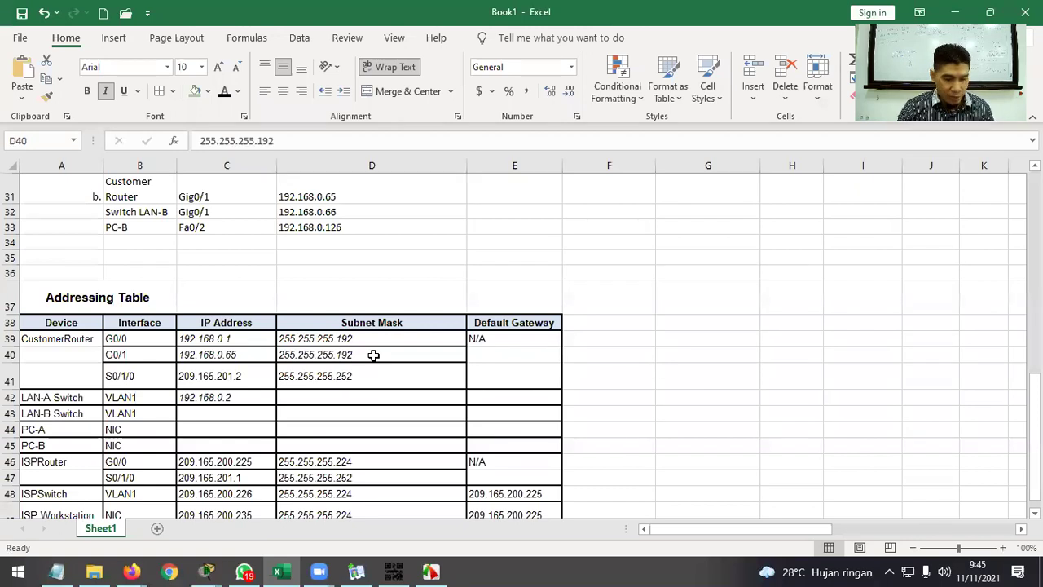
pyautogui.hotkey('ctrl', 'c')
pyautogui.click(352, 398)
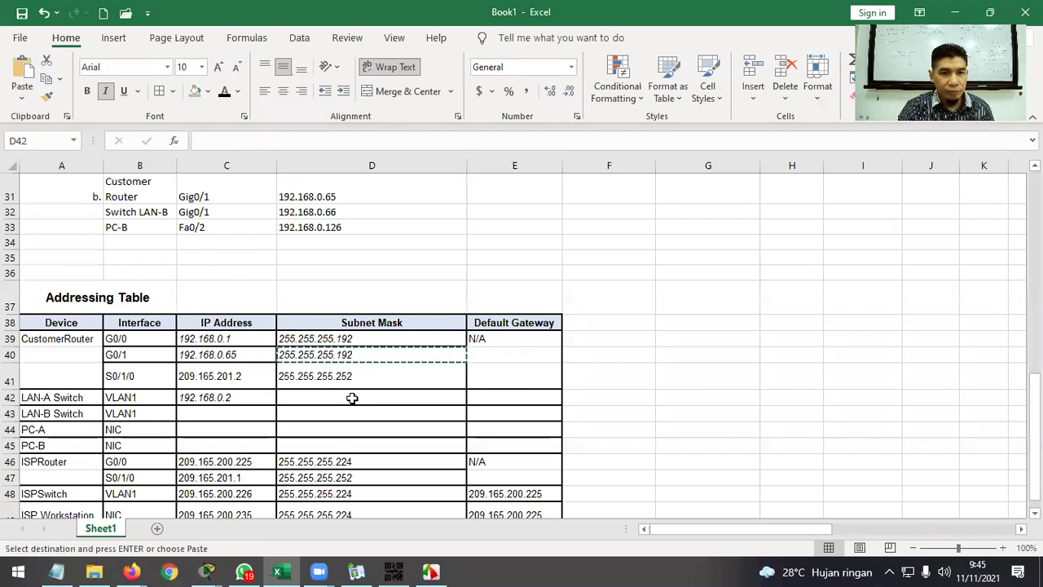
pyautogui.rightClick(352, 398)
pyautogui.click(413, 95)
pyautogui.click(674, 324)
pyautogui.press('Escape')
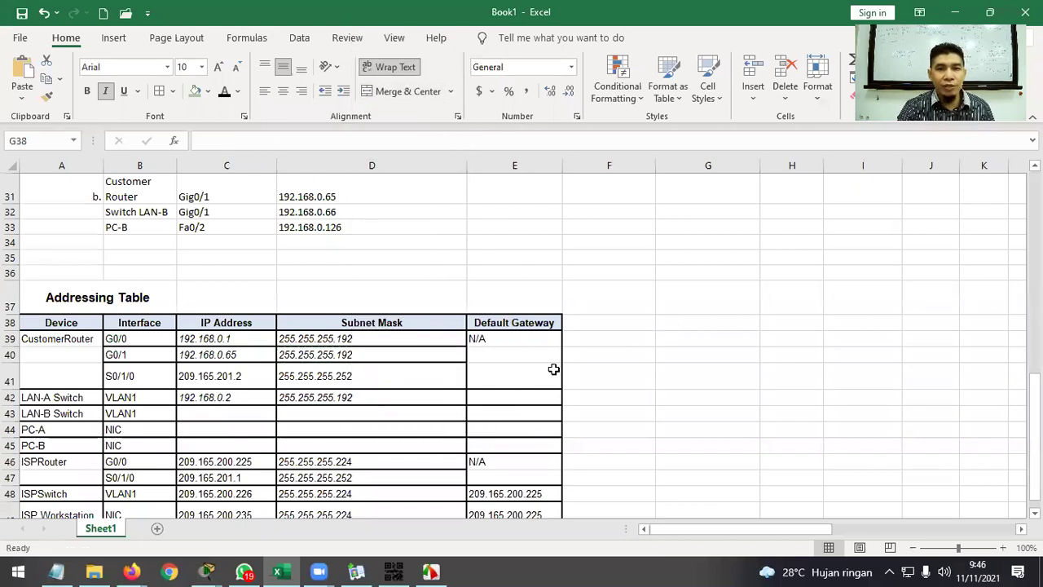
# Paste 192.168.0.1 into E42 as LAN-A Switch's default gateway.
pyautogui.scroll(1, 554, 405)
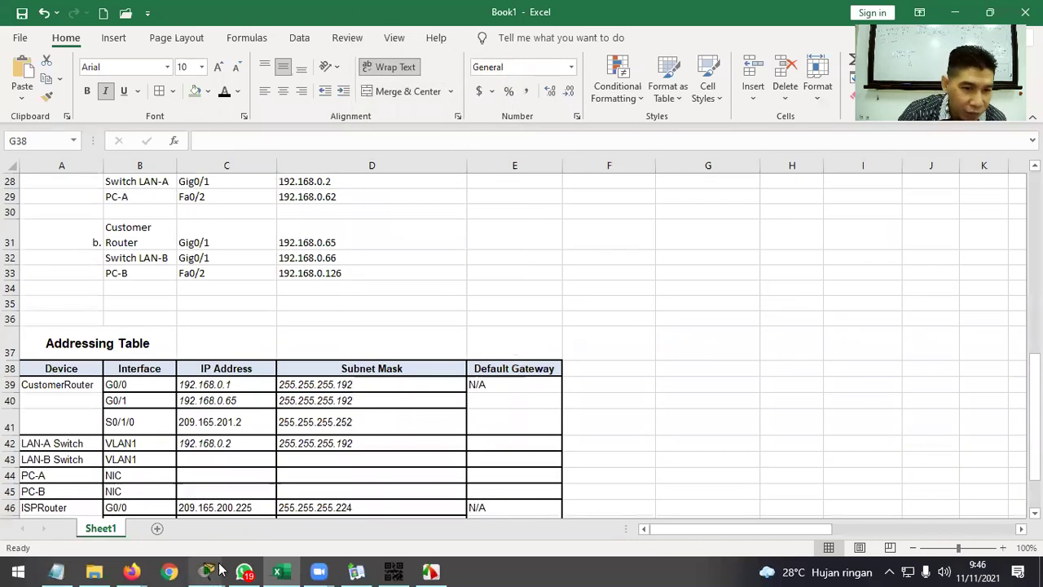
pyautogui.moveTo(207, 571)
pyautogui.click(248, 522)
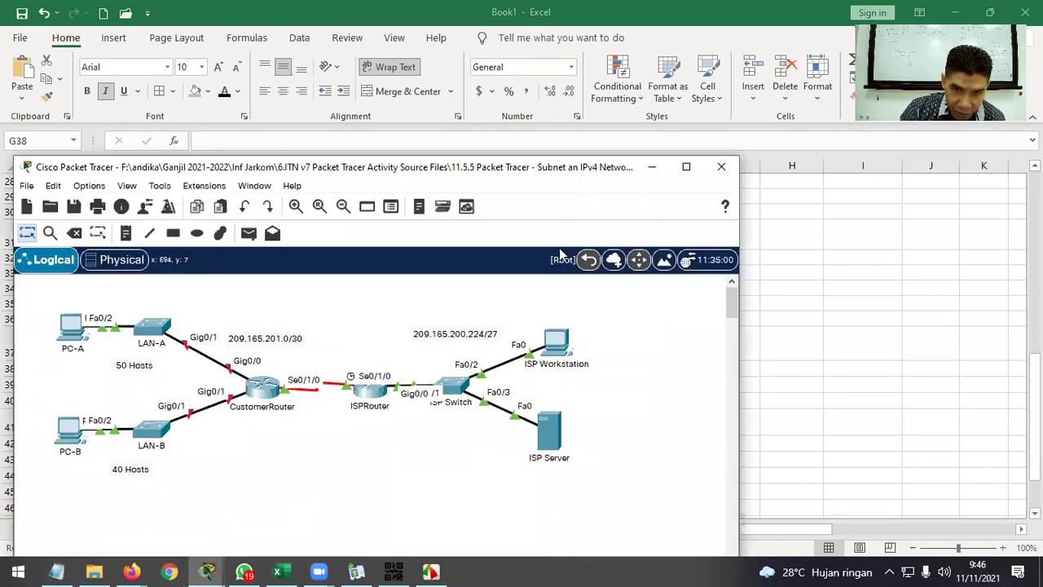
pyautogui.click(652, 166)
pyautogui.click(259, 384)
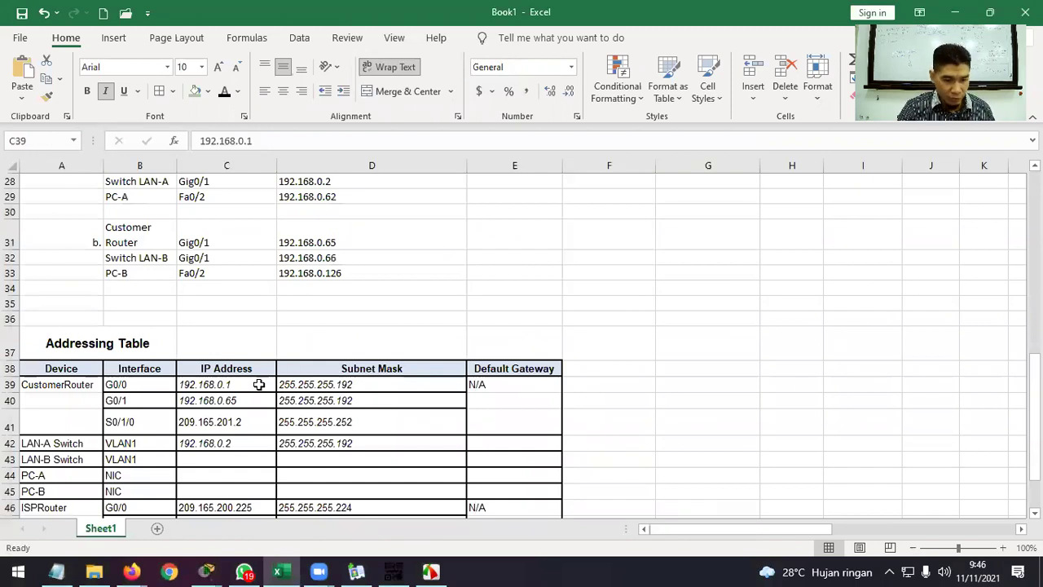
pyautogui.rightClick(517, 444)
pyautogui.click(555, 140)
pyautogui.click(751, 331)
# Fill the LAN-B Switch row with IP 192.168.0.66 and mask 255.255.255.192.
pyautogui.scroll(-1, 751, 331)
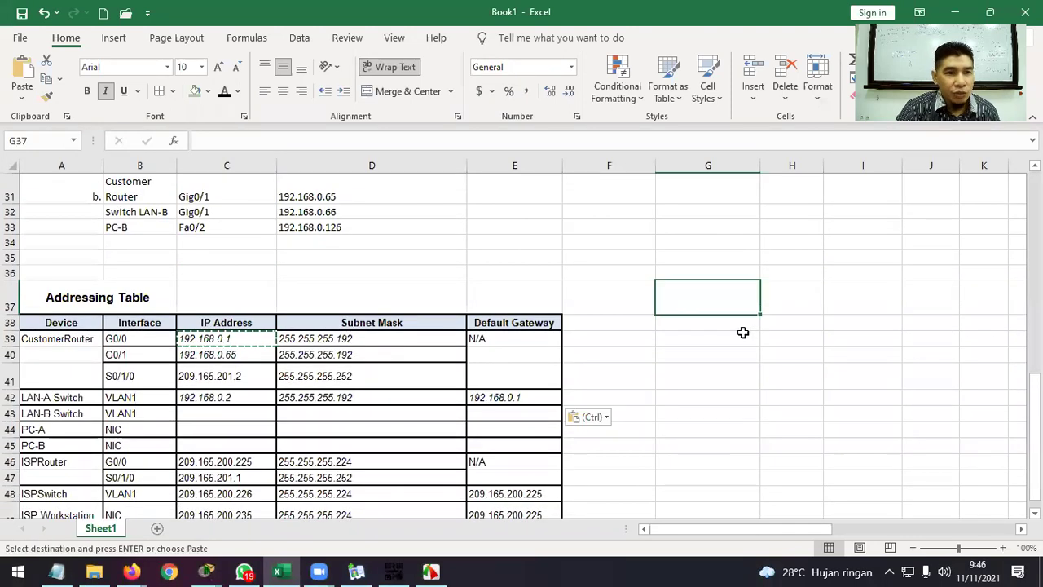
pyautogui.click(306, 213)
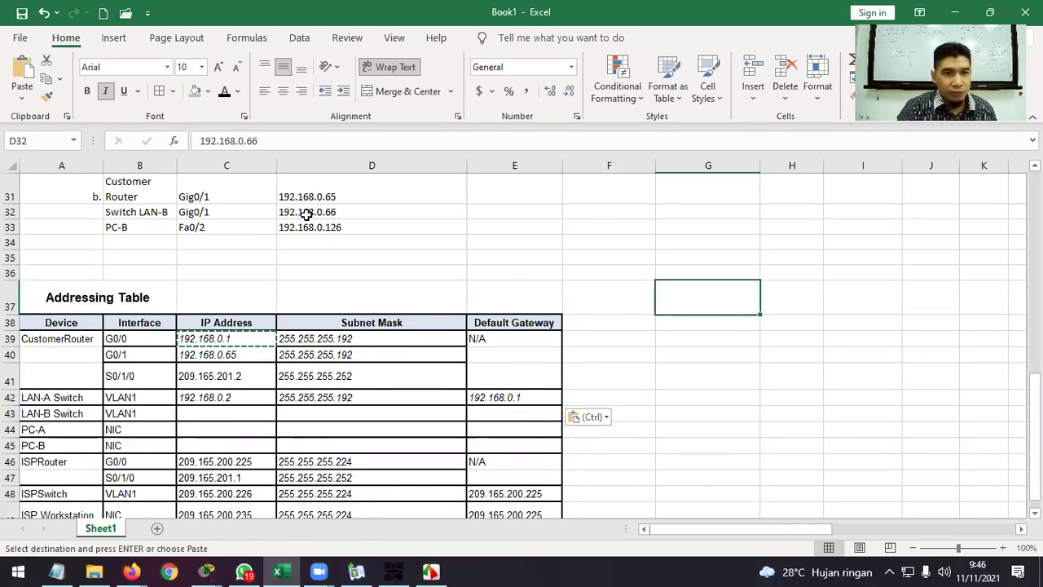
pyautogui.hotkey('ctrl', 'c')
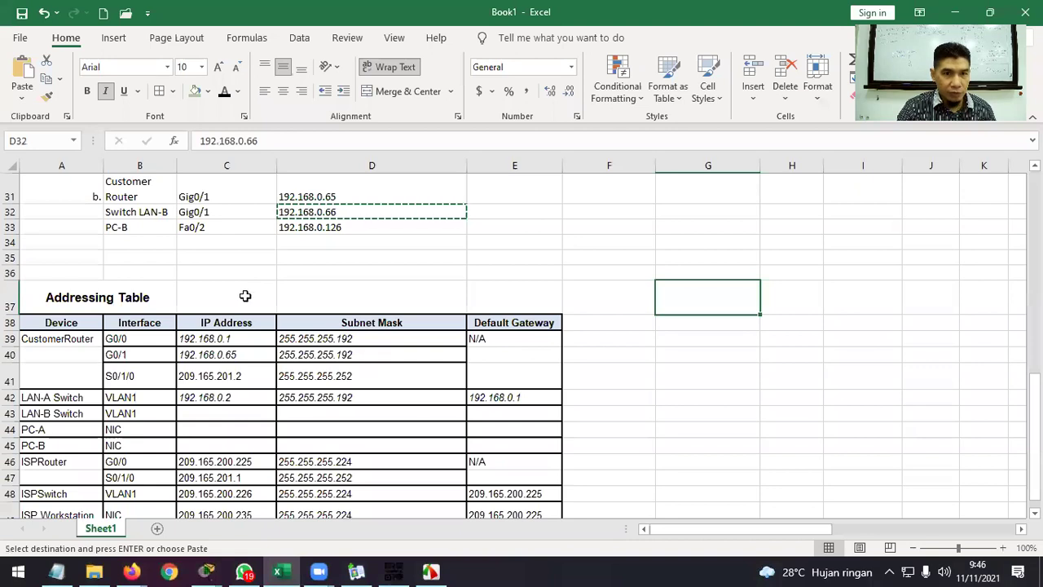
pyautogui.rightClick(235, 415)
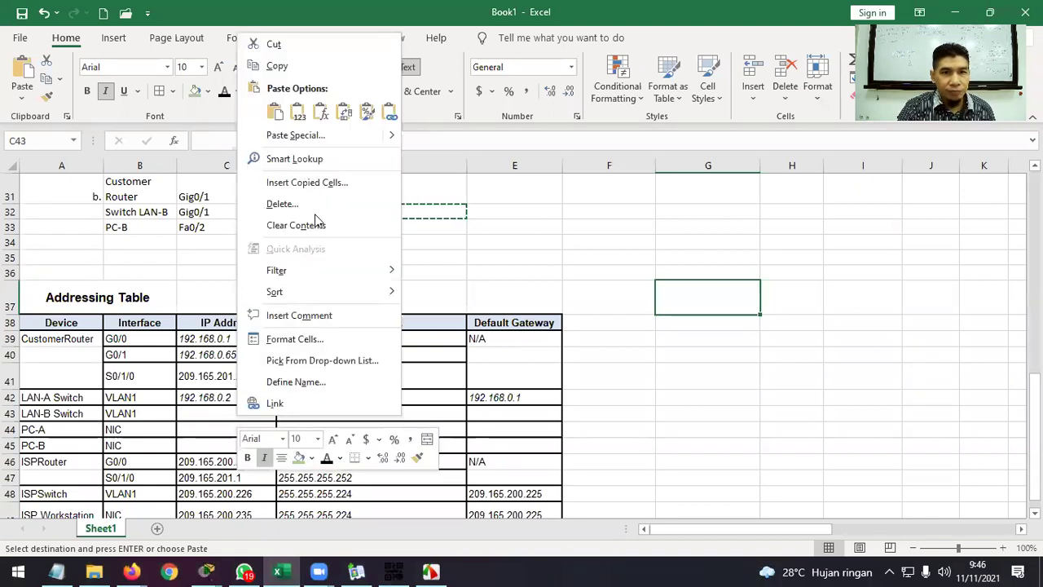
pyautogui.click(307, 118)
pyautogui.click(363, 399)
pyautogui.hotkey('ctrl', 'c')
pyautogui.click(390, 417)
pyautogui.hotkey('ctrl', 'v')
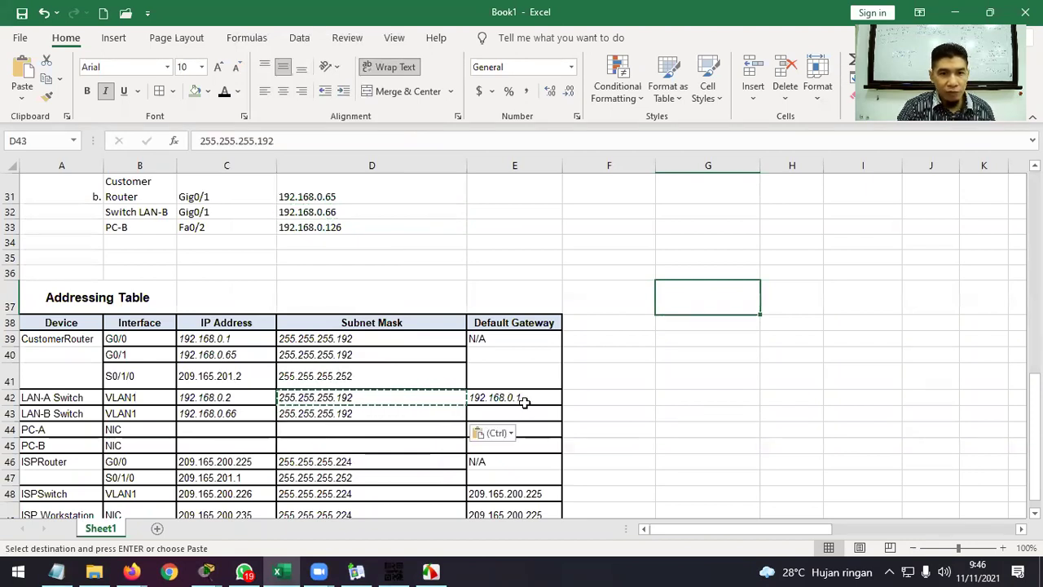
# Select G0/1's address 192.168.0.65 and bring the activity instructions forward.
pyautogui.click(252, 355)
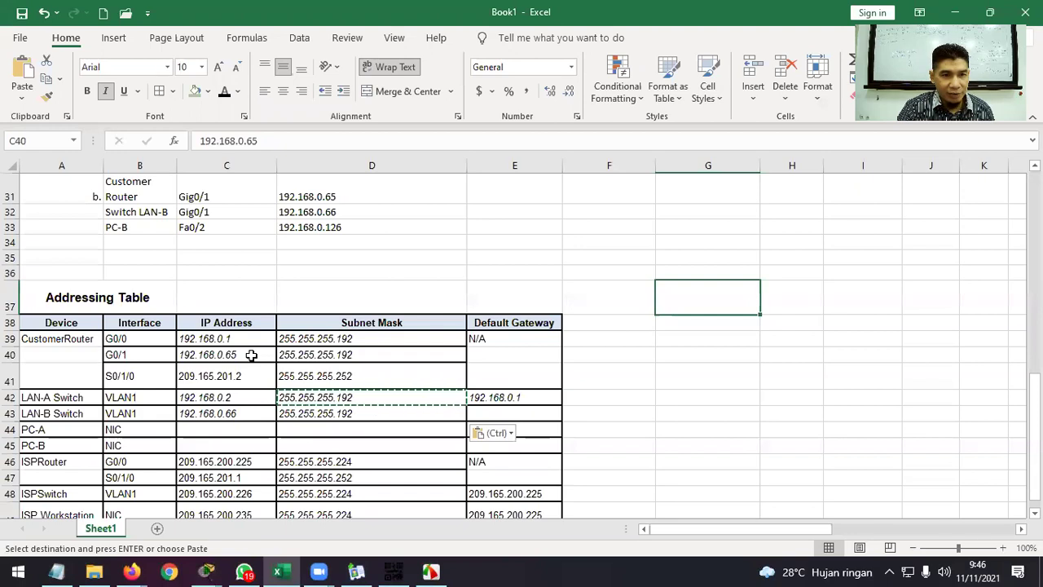
pyautogui.moveTo(207, 571)
pyautogui.click(163, 499)
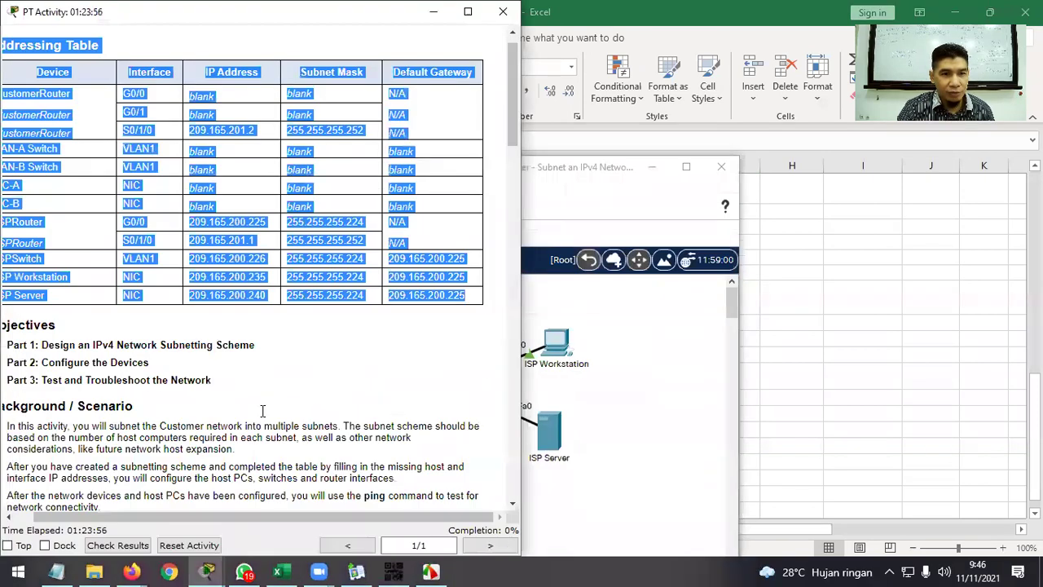
# Minimize the activity instructions and Packet Tracer to reveal the spreadsheet.
pyautogui.click(254, 36)
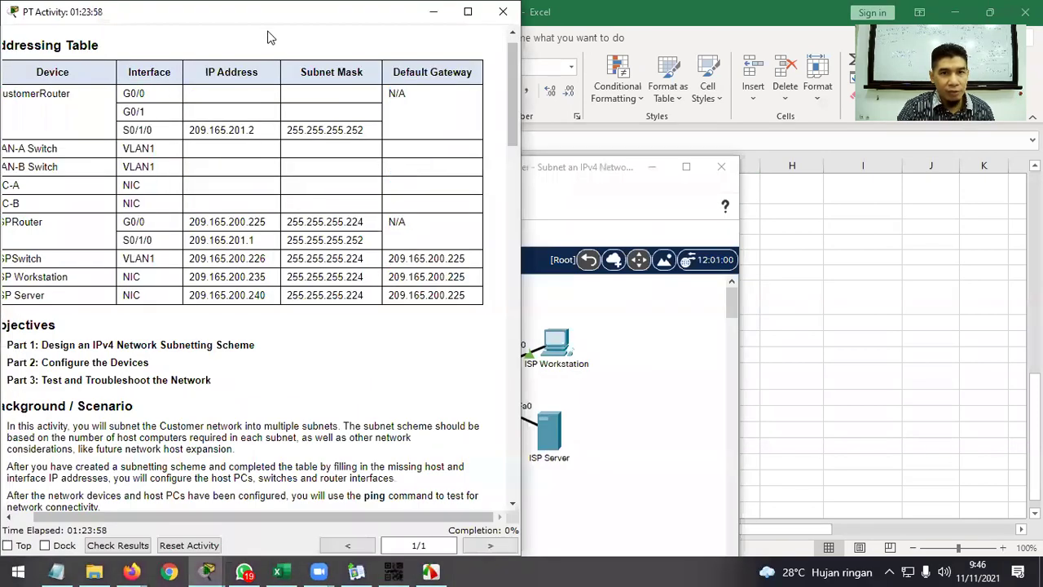
pyautogui.moveTo(315, 13); pyautogui.dragTo(325, 103)
pyautogui.click(420, 105)
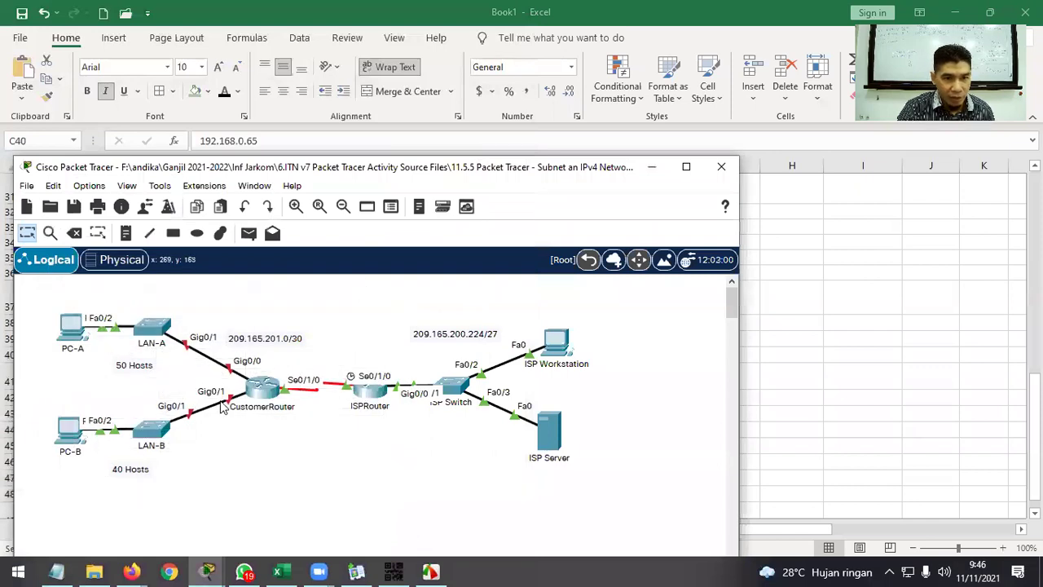
pyautogui.click(652, 167)
# Paste 192.168.0.65 as LAN-B Switch's default gateway.
pyautogui.scroll(-1, 475, 342)
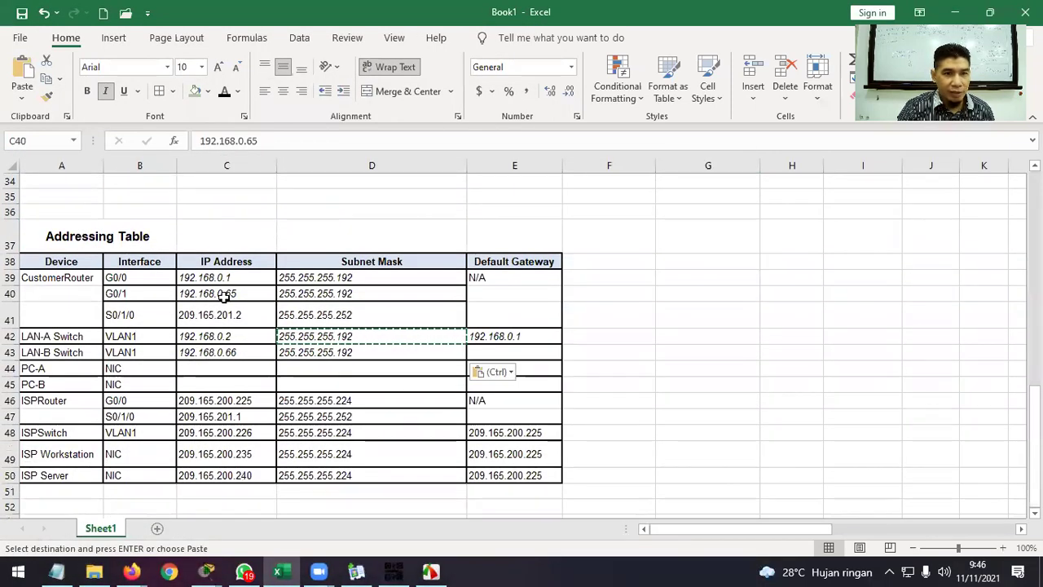
pyautogui.hotkey('ctrl', 'c')
pyautogui.click(484, 352)
pyautogui.hotkey('ctrl', 'v')
pyautogui.click(778, 313)
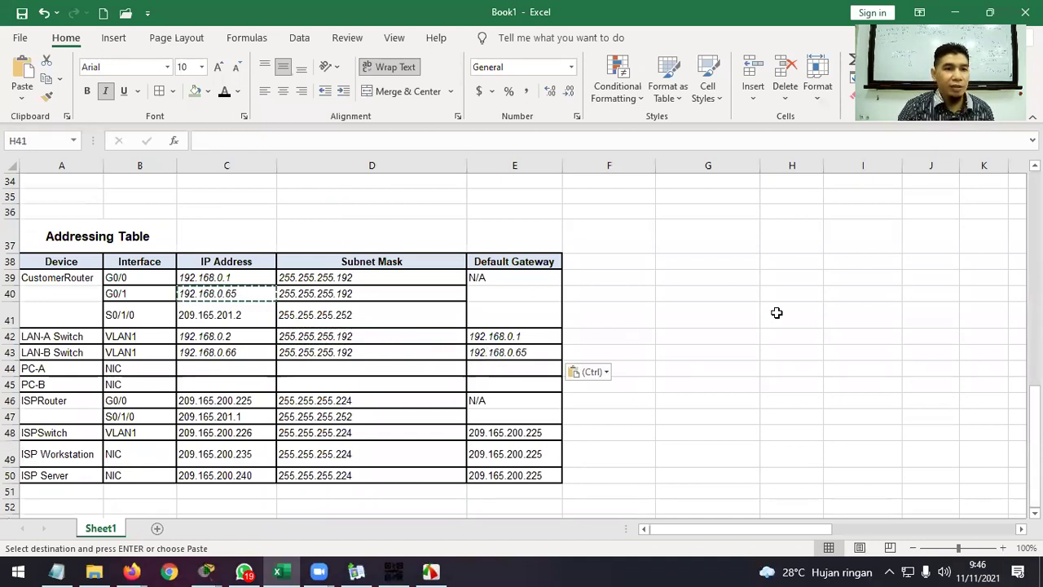
# Enter PC-A's IP address 192.168.0.62, pasted as values to match formatting.
pyautogui.scroll(2, 559, 319)
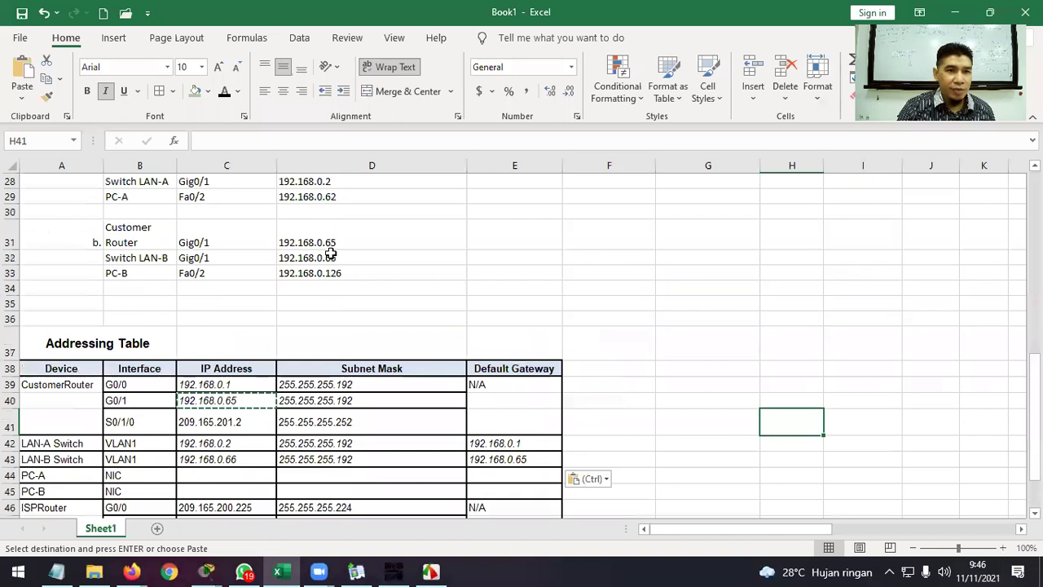
pyautogui.click(322, 196)
pyautogui.hotkey('ctrl', 'c')
pyautogui.scroll(-2, 326, 245)
pyautogui.scroll(1, 277, 436)
pyautogui.click(263, 431)
pyautogui.hotkey('ctrl', 'v')
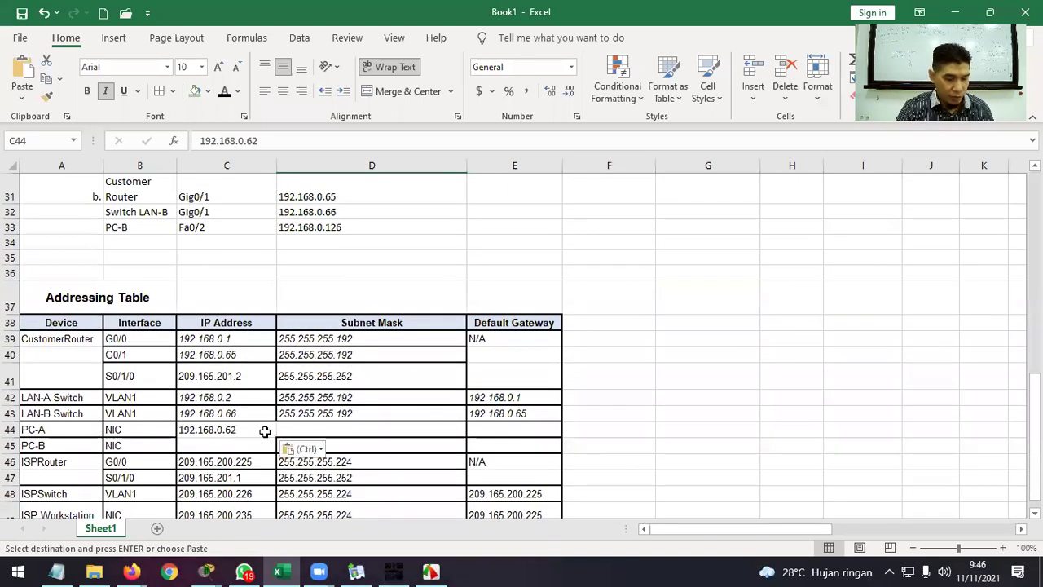
pyautogui.rightClick(267, 432)
pyautogui.click(326, 128)
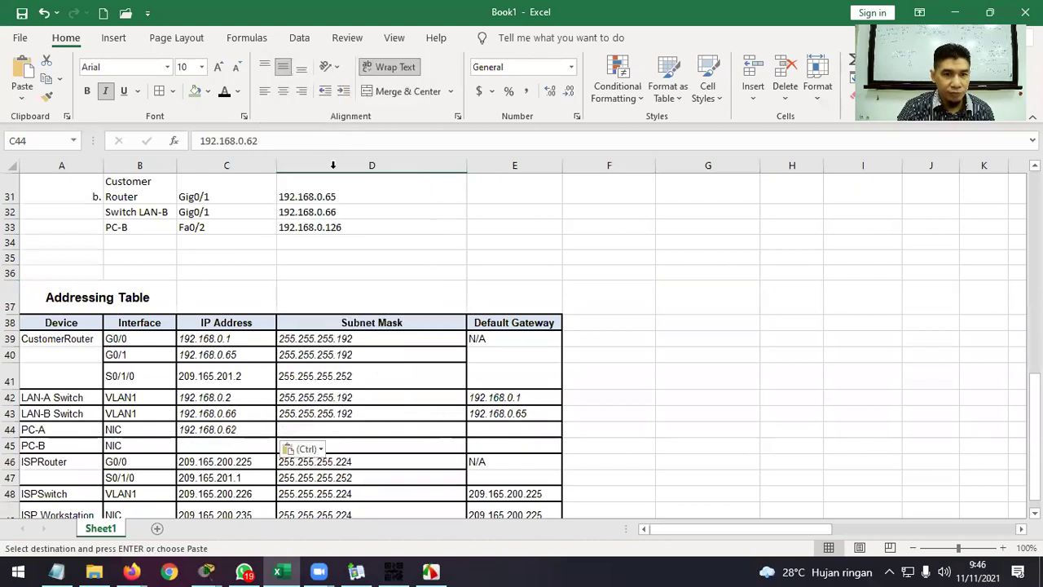
# Give PC-A and PC-B the subnet mask 255.255.255.192.
pyautogui.click(377, 413)
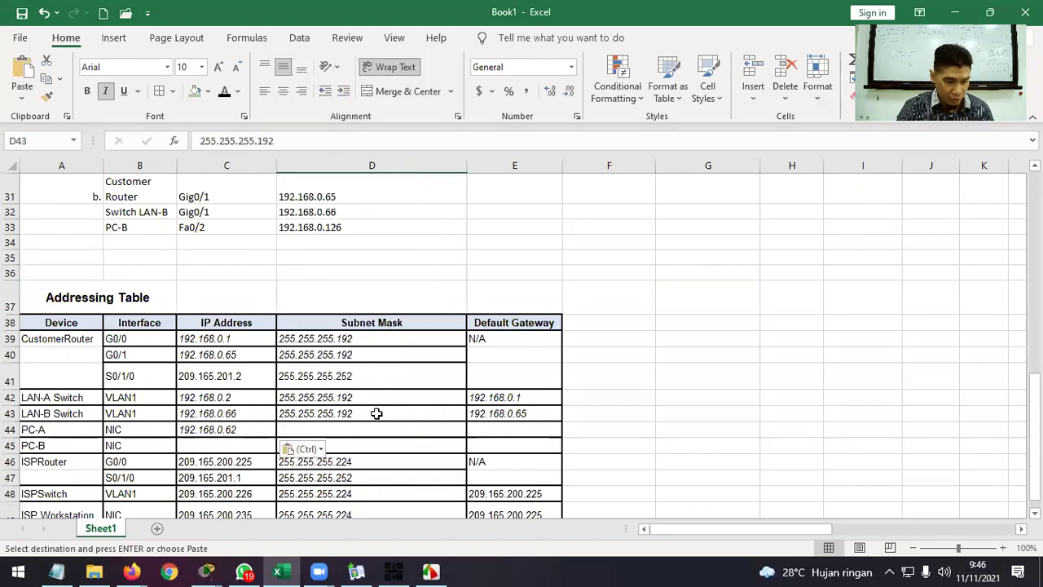
pyautogui.hotkey('ctrl', 'c')
pyautogui.click(372, 431)
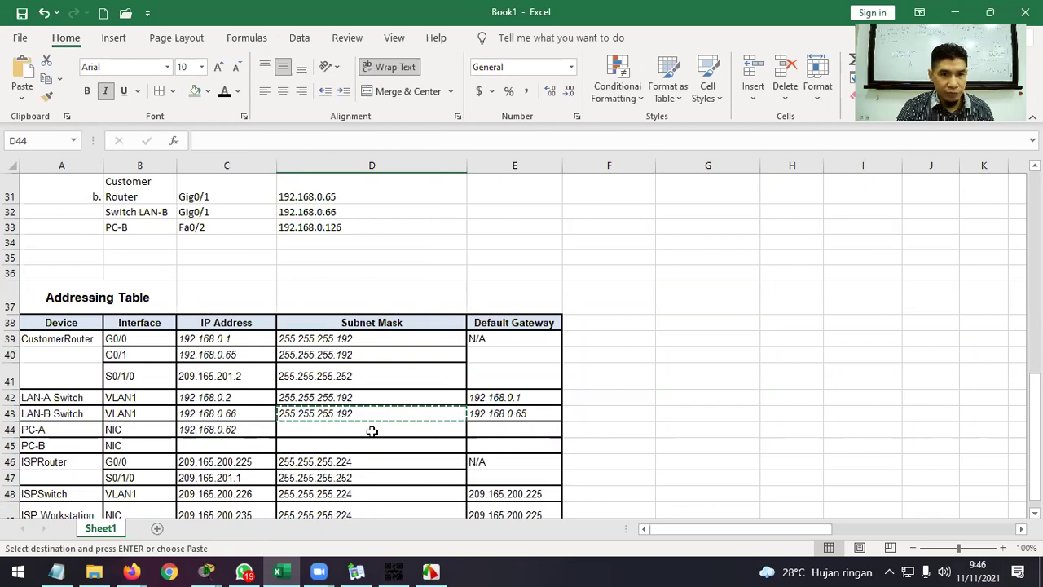
pyautogui.hotkey('ctrl', 'v')
pyautogui.click(374, 446)
pyautogui.hotkey('ctrl', 'v')
pyautogui.click(691, 423)
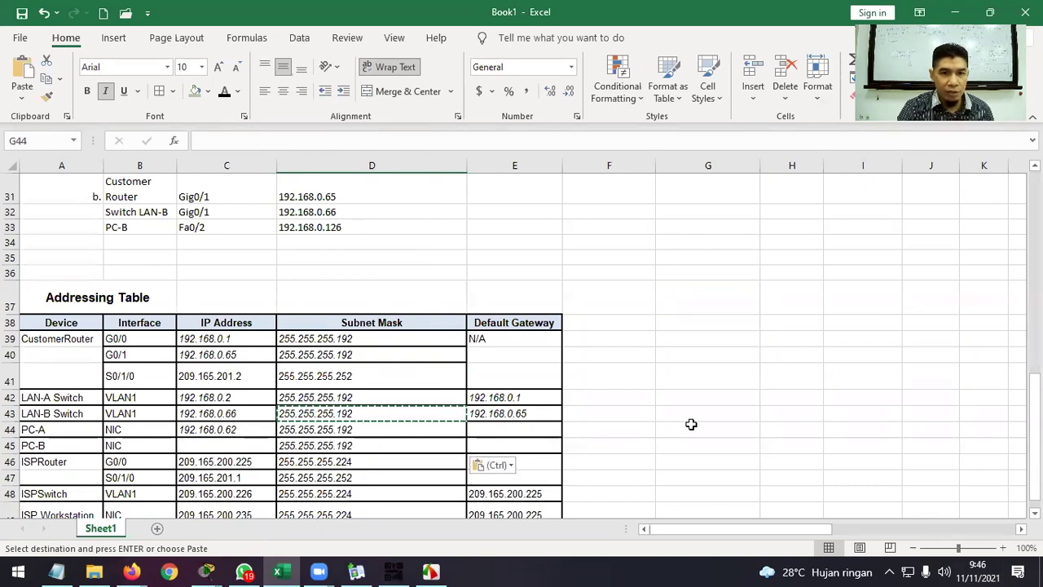
# Set PC-A's default gateway to 192.168.0.1.
pyautogui.click(512, 398)
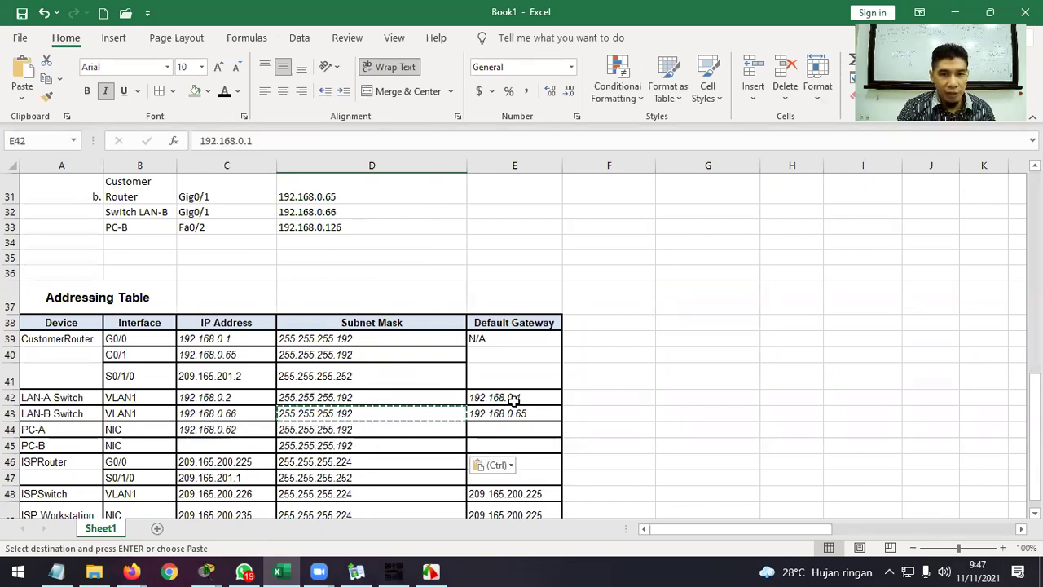
pyautogui.hotkey('ctrl', 'c')
pyautogui.click(510, 431)
pyautogui.hotkey('ctrl', 'v')
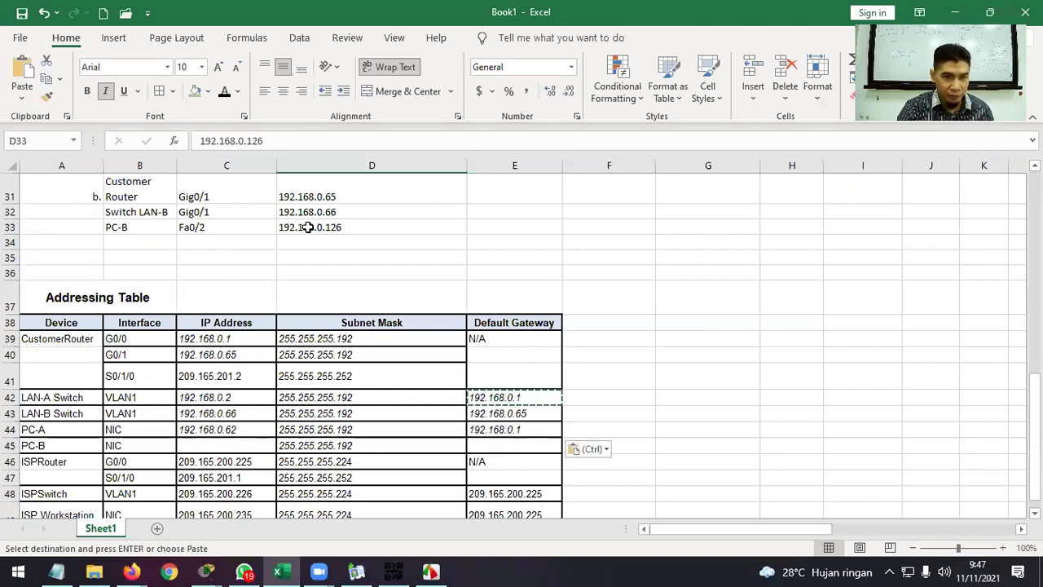
# Fill in PC-B's IP 192.168.0.126 and default gateway 192.168.0.65.
pyautogui.hotkey('ctrl', 'c')
pyautogui.rightClick(245, 447)
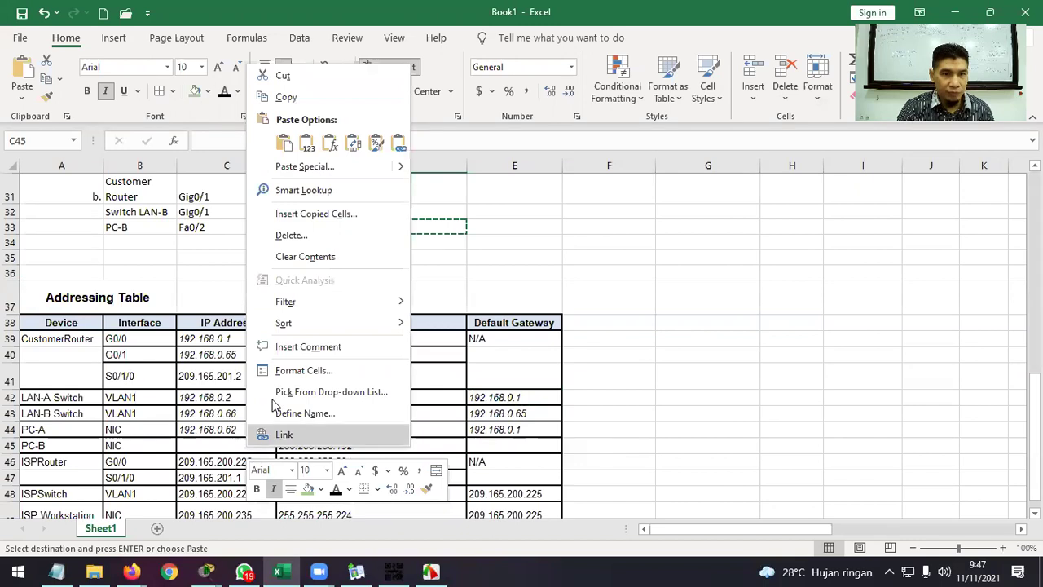
pyautogui.click(309, 144)
pyautogui.click(525, 416)
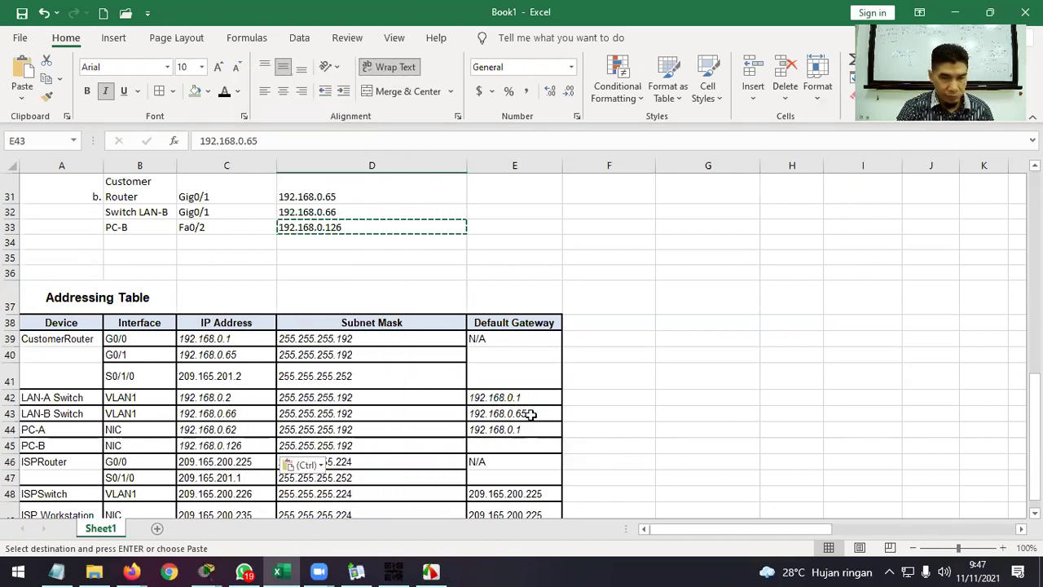
pyautogui.hotkey('ctrl', 'c')
pyautogui.click(522, 446)
pyautogui.hotkey('ctrl', 'v')
# Clear the pending copy and snap Excel to the right half of the screen.
pyautogui.click(704, 401)
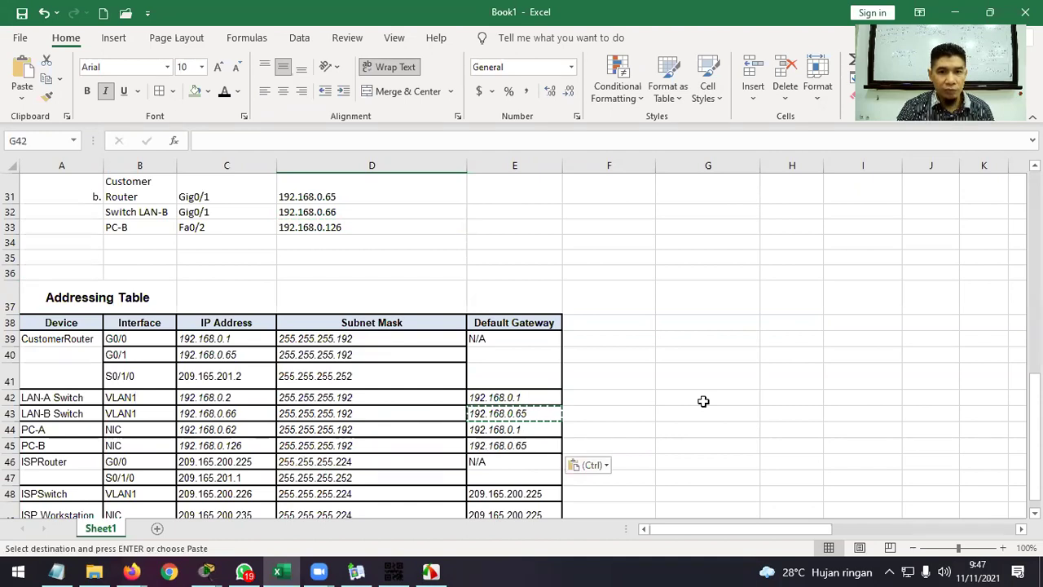
pyautogui.press('Escape')
pyautogui.scroll(-2, 703, 401)
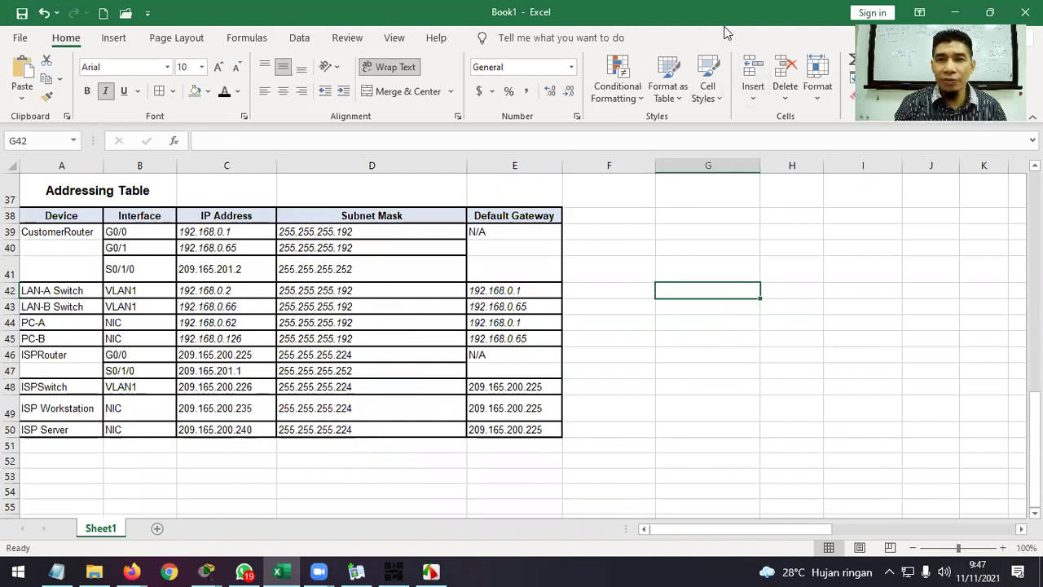
pyautogui.press('super+Right')
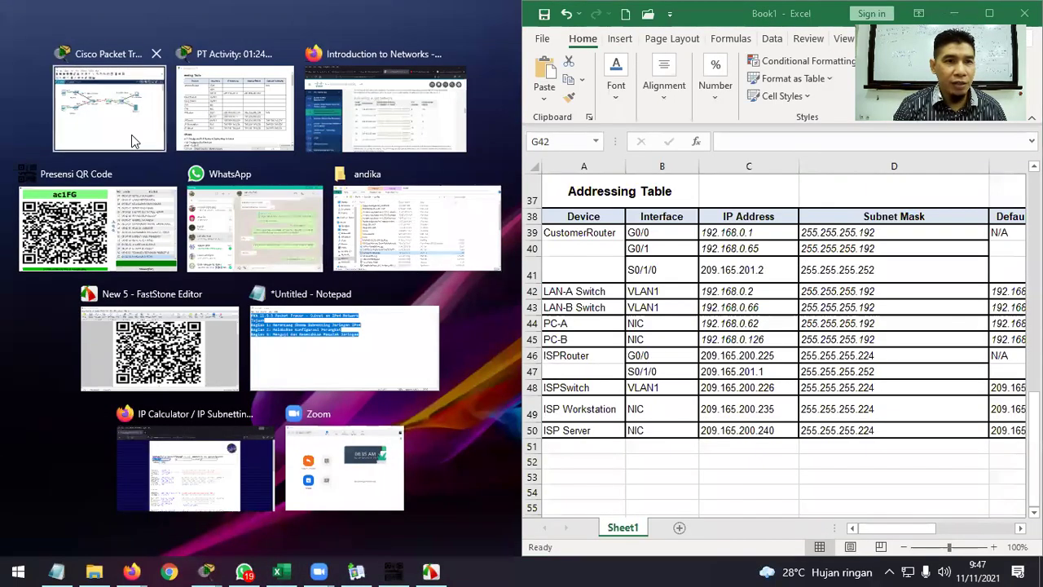
# Open CustomerRouter's CLI and move its window to the left.
pyautogui.click(132, 135)
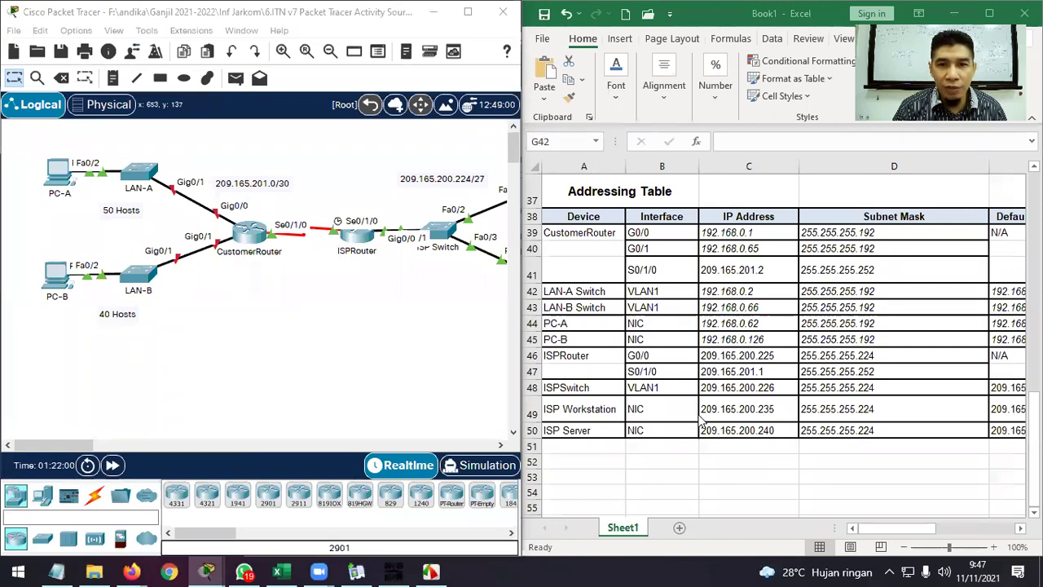
pyautogui.scroll(1, 700, 422)
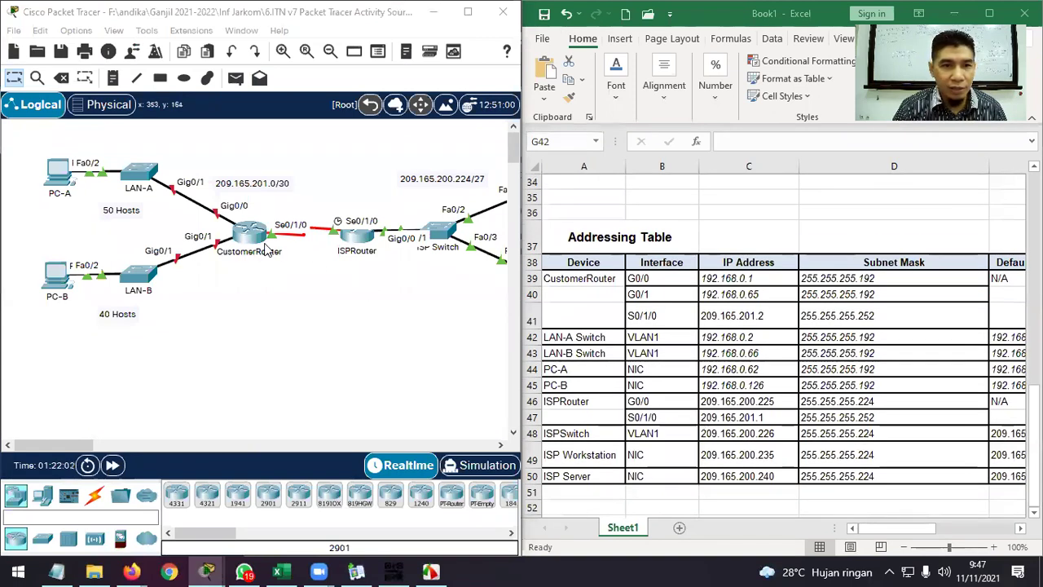
pyautogui.click(251, 234)
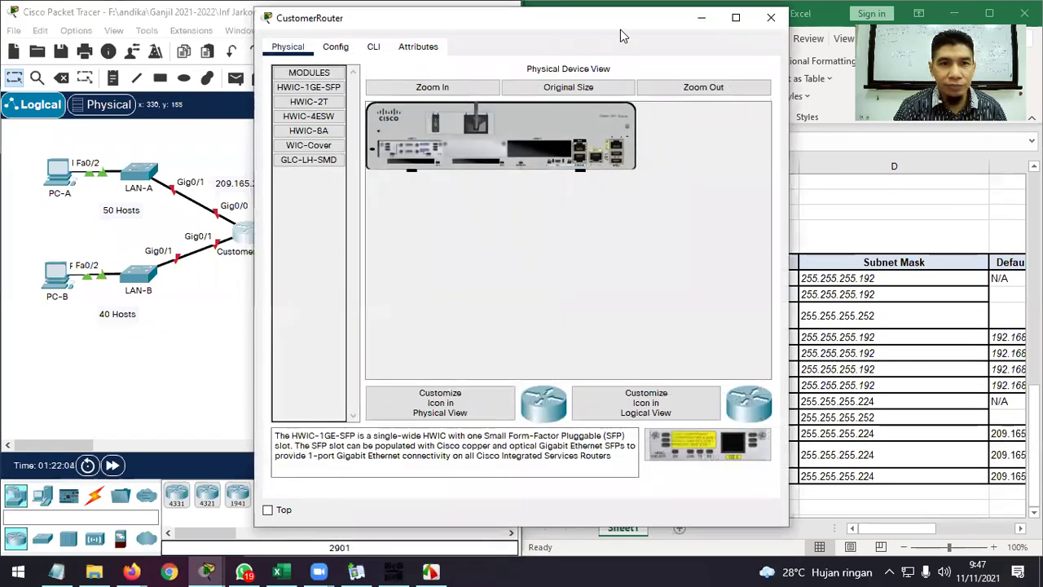
pyautogui.moveTo(620, 29); pyautogui.dragTo(366, 81)
pyautogui.click(113, 98)
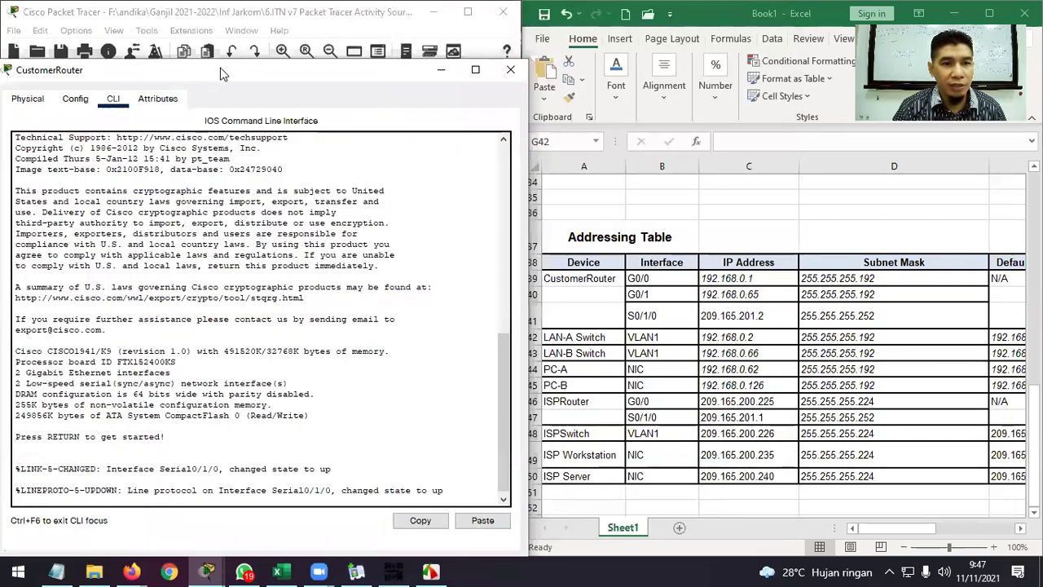
pyautogui.moveTo(220, 75); pyautogui.dragTo(326, 56)
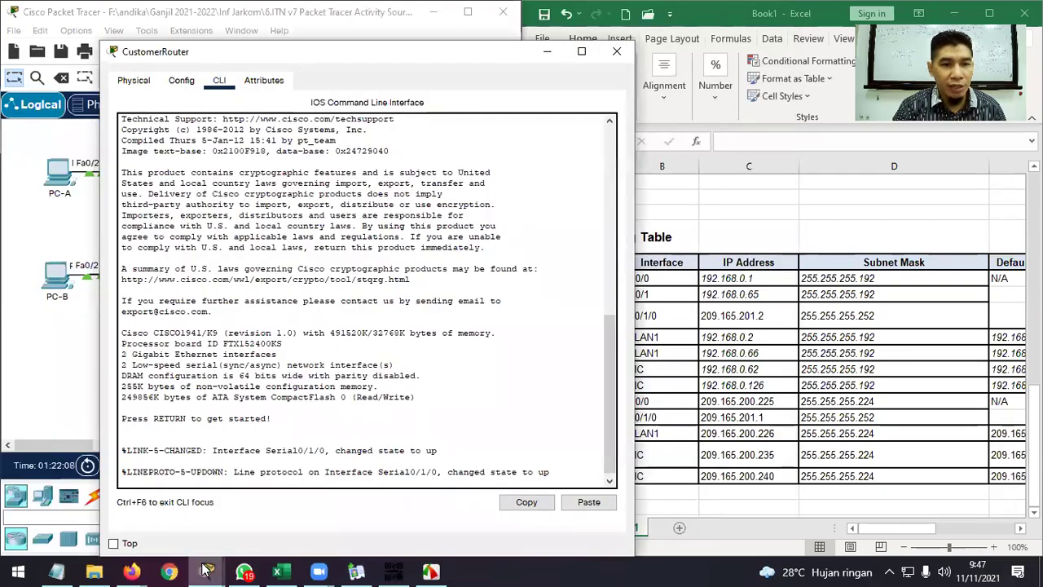
# Arrange the activity instructions on the right beside the router CLI on the left.
pyautogui.moveTo(206, 572)
pyautogui.click(97, 501)
pyautogui.scroll(-4, 424, 364)
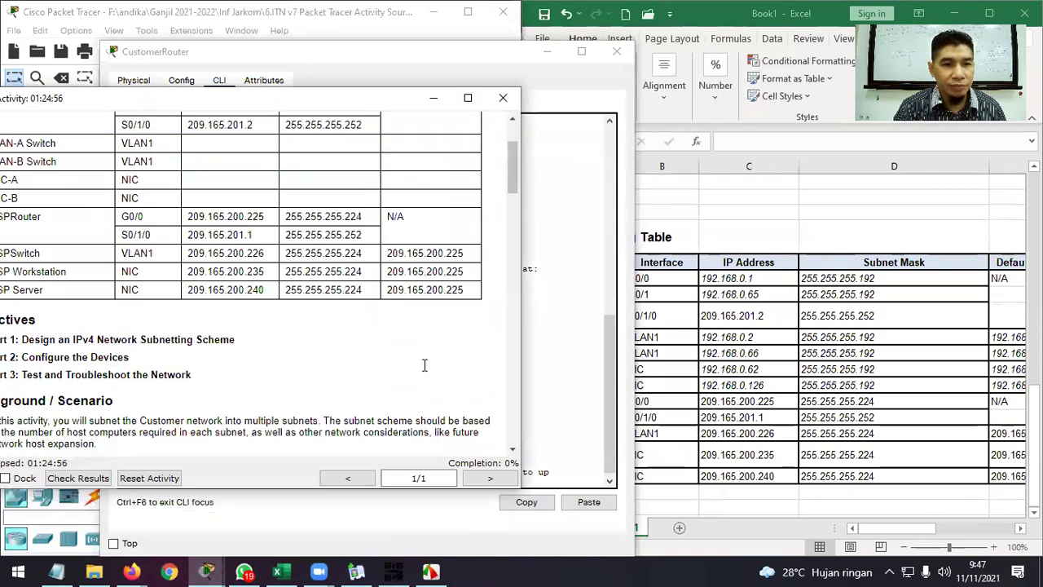
pyautogui.moveTo(386, 99); pyautogui.dragTo(572, 98)
pyautogui.scroll(-15, 461, 276)
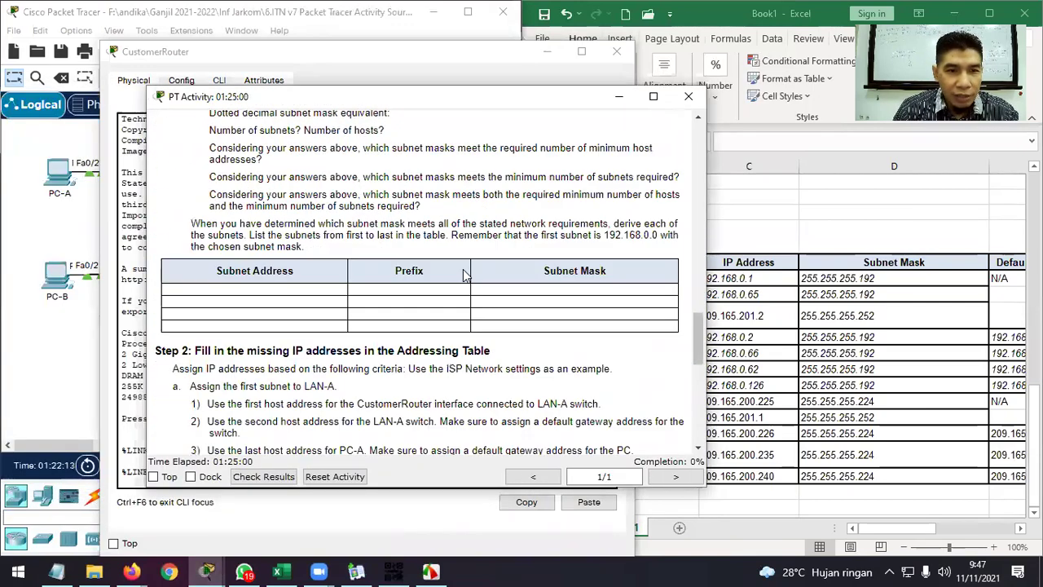
pyautogui.scroll(-8, 463, 276)
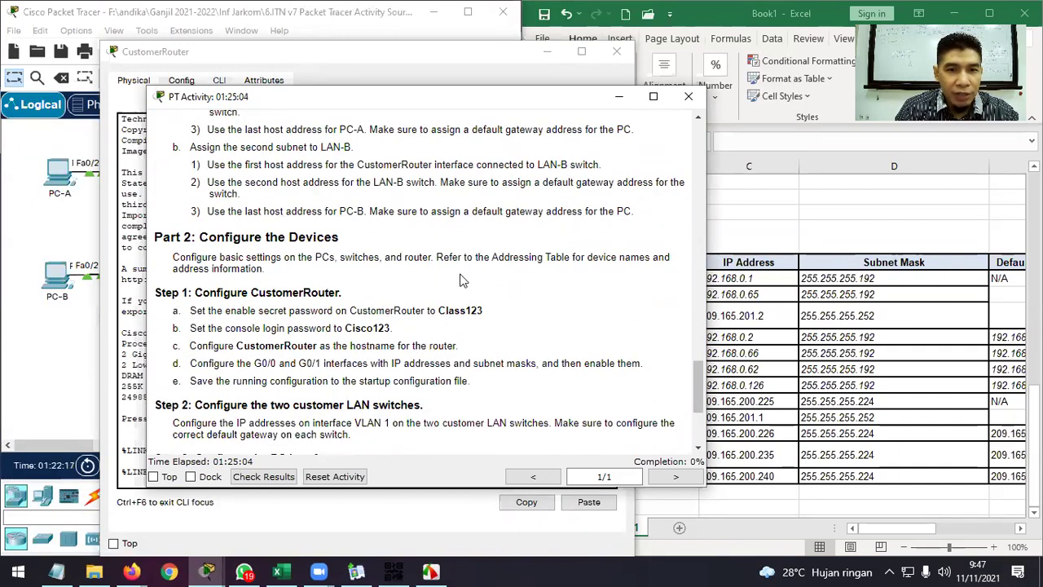
pyautogui.moveTo(515, 106); pyautogui.dragTo(766, 114)
pyautogui.click(285, 459)
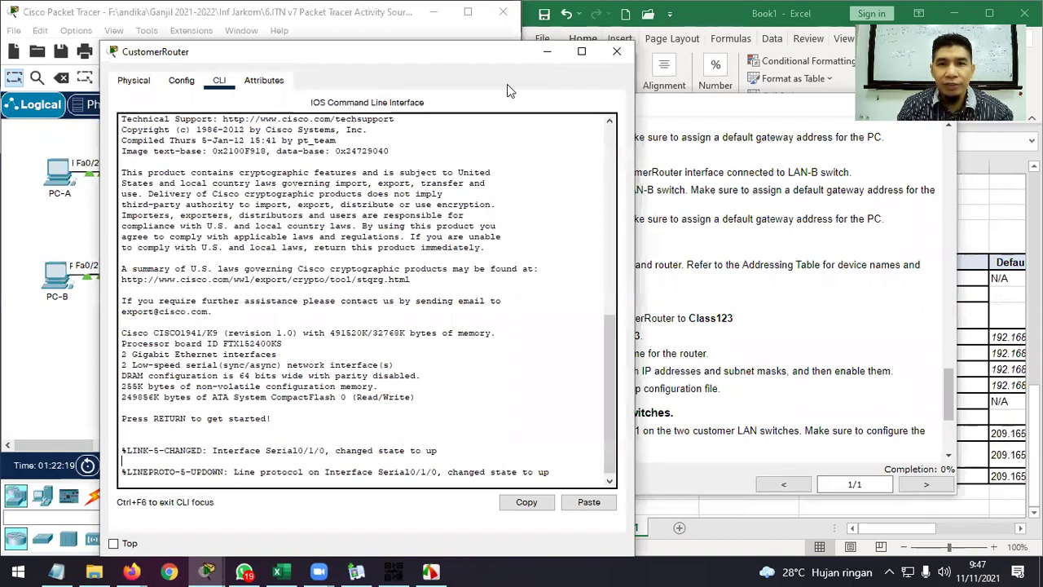
pyautogui.moveTo(449, 53); pyautogui.dragTo(367, 53)
pyautogui.click(673, 116)
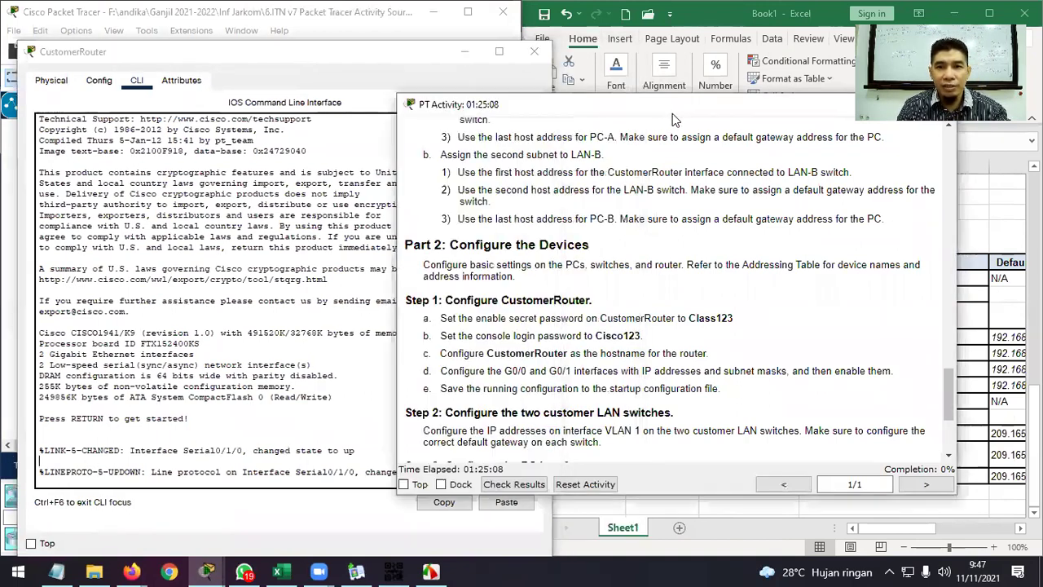
pyautogui.moveTo(673, 116); pyautogui.dragTo(791, 110)
# Enter privileged mode and global configuration mode on CustomerRouter.
pyautogui.click(271, 453)
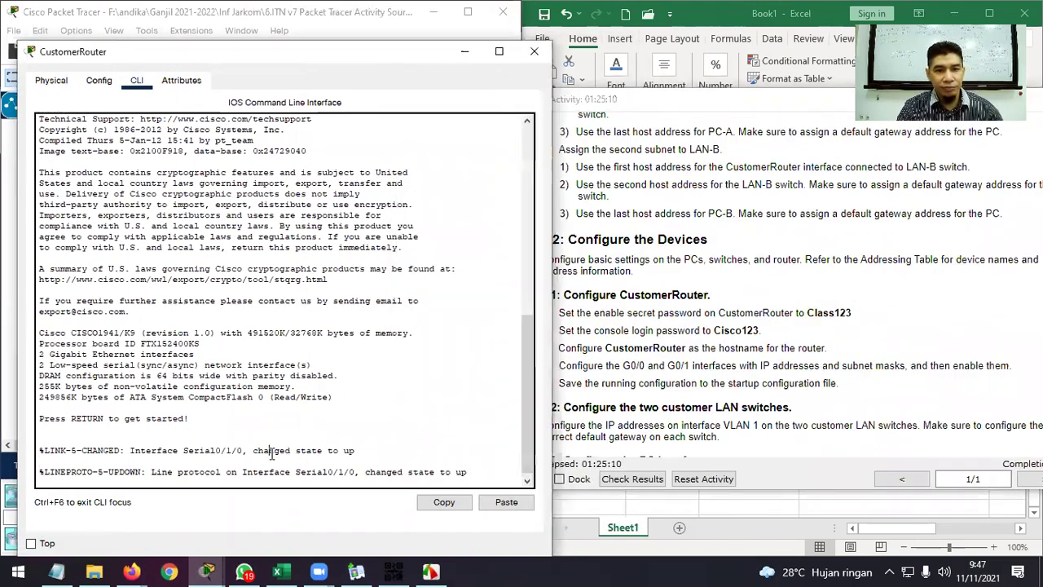
pyautogui.press('Return')
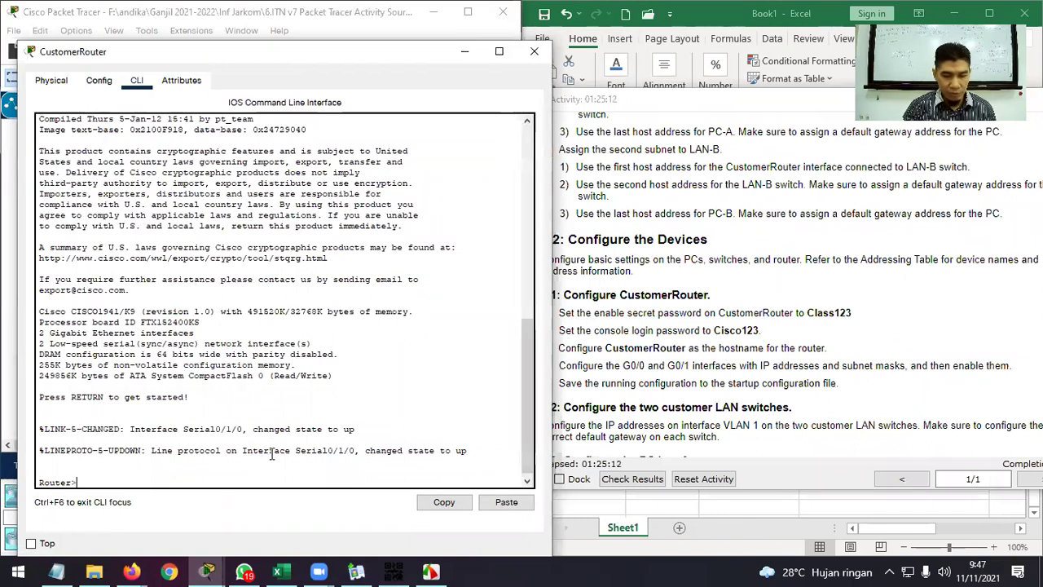
pyautogui.write('en')
pyautogui.press('Return')
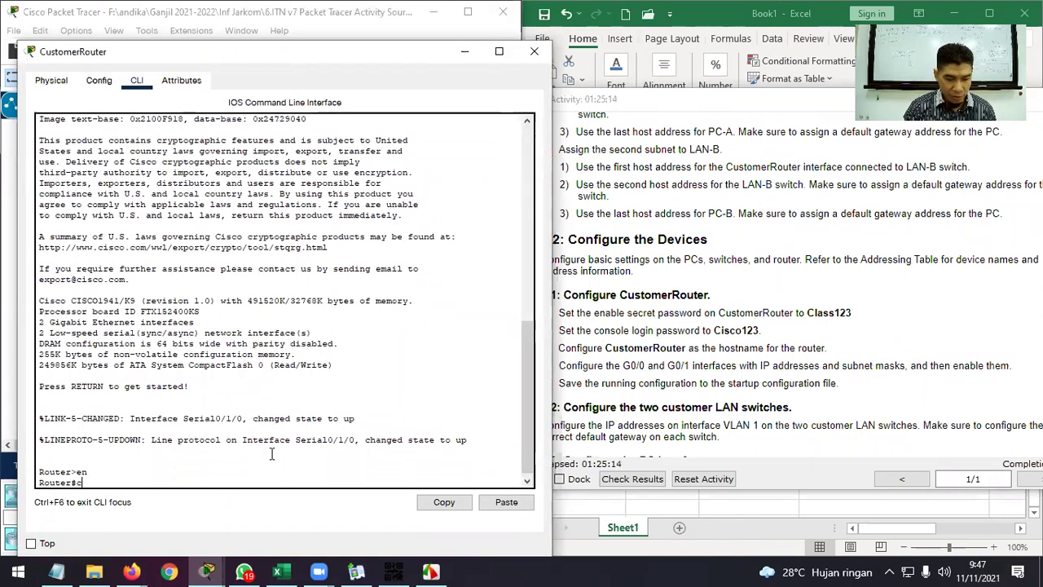
pyautogui.write('t')
pyautogui.press('Return')
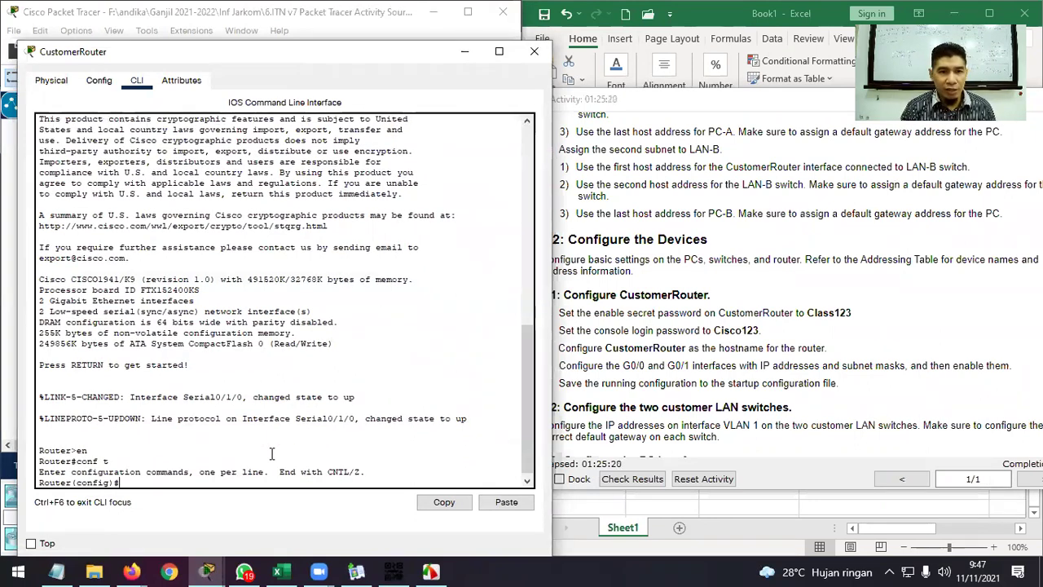
# Set the router's enable secret password, then end back to privileged EXEC.
pyautogui.write('en')
pyautogui.press('Tab')
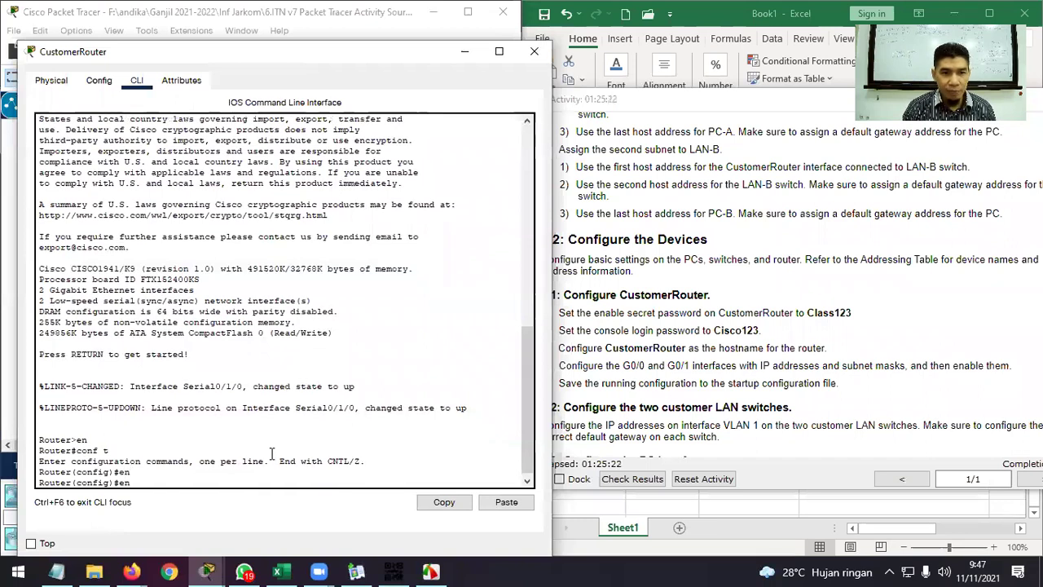
pyautogui.write('a')
pyautogui.press('Tab')
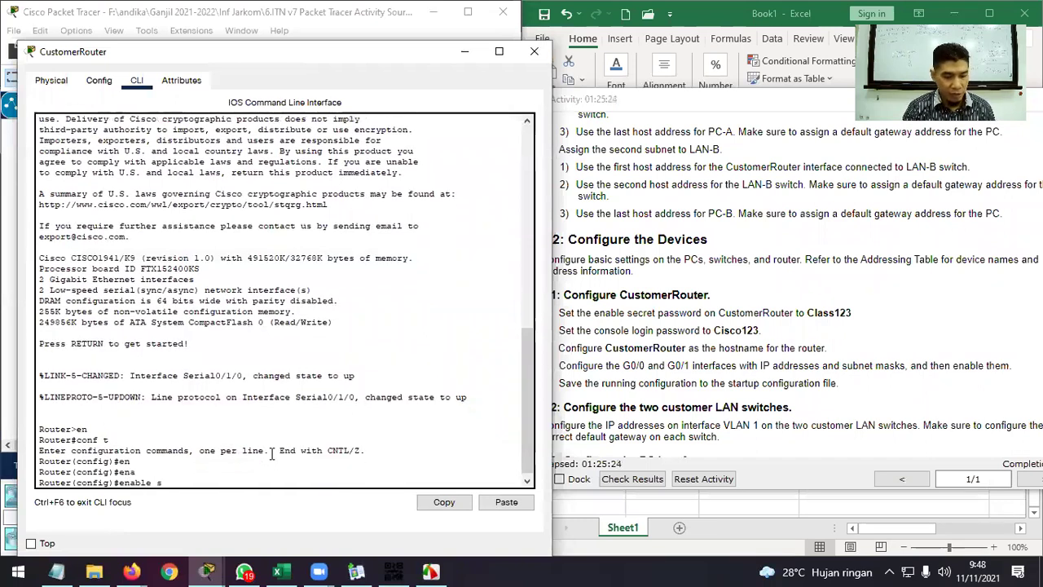
pyautogui.write('se')
pyautogui.press('Tab')
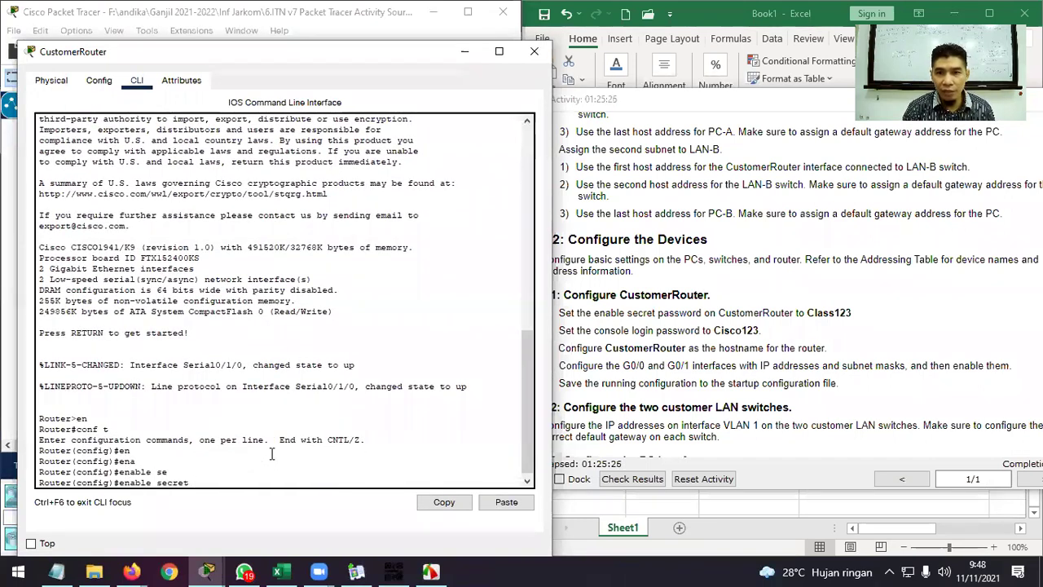
pyautogui.write('Class')
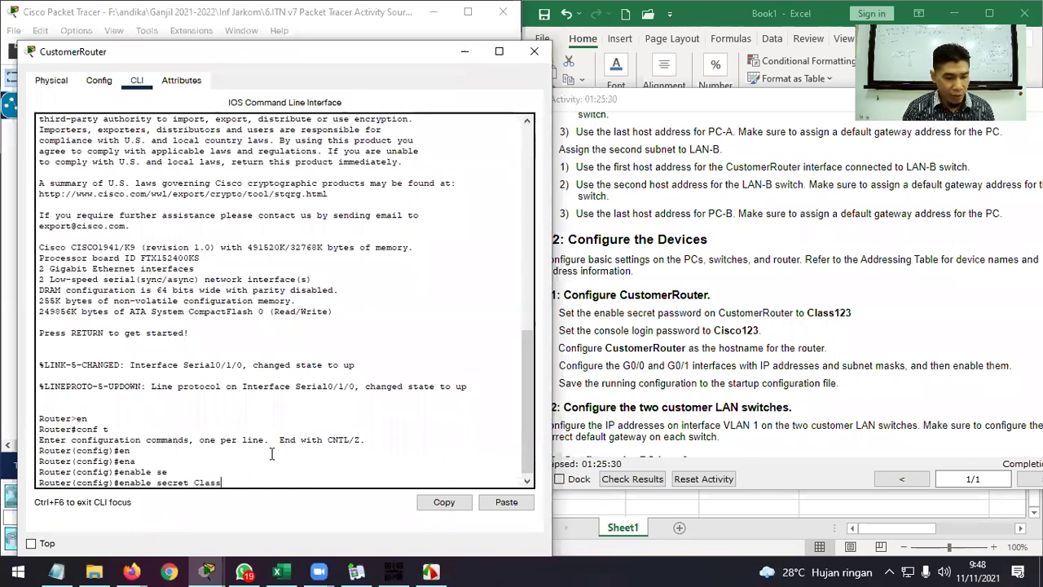
pyautogui.write('123')
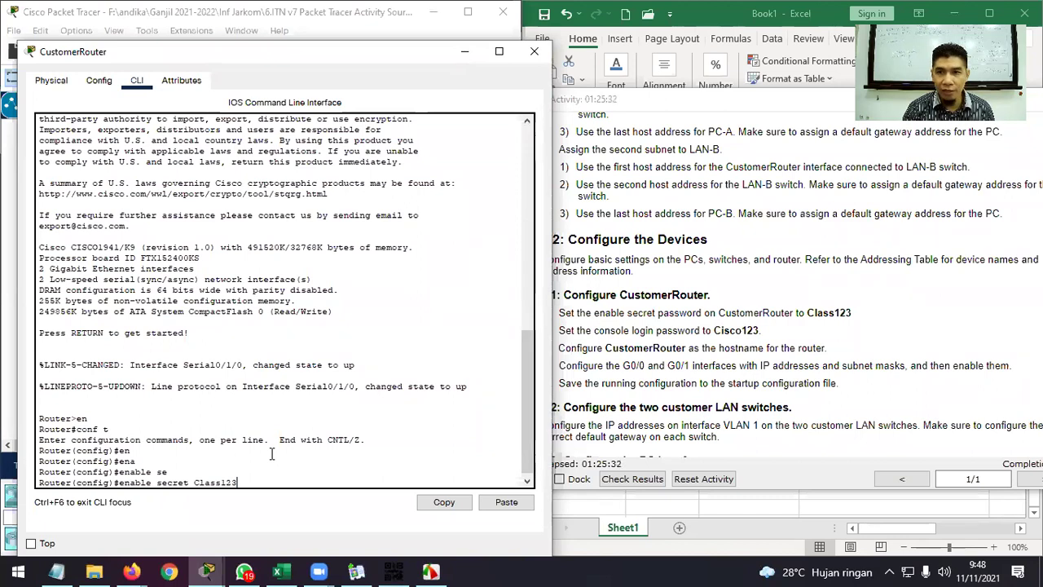
pyautogui.press('Return')
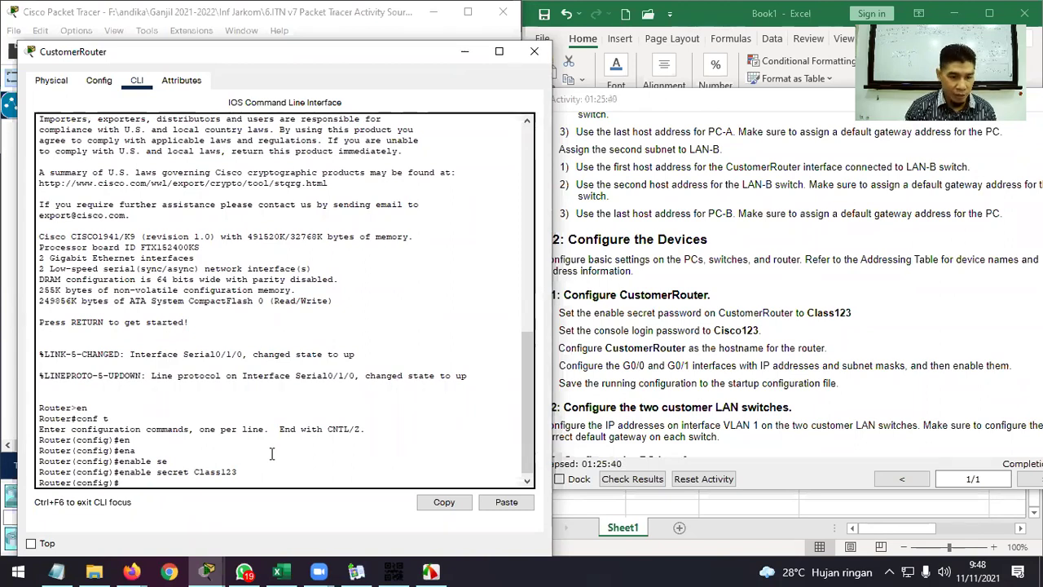
pyautogui.write('end')
pyautogui.press('Return')
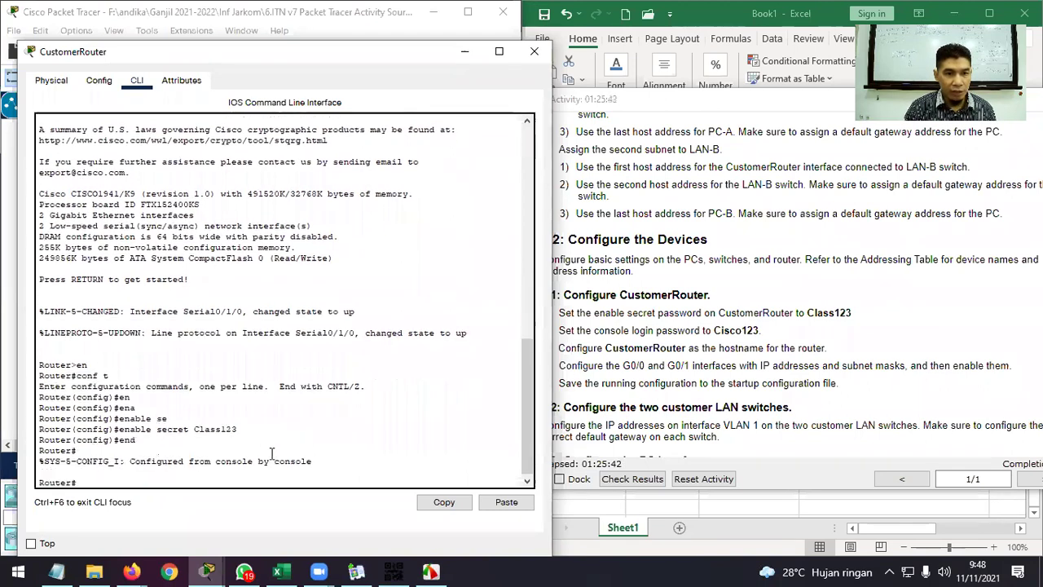
# List CustomerRouter's running configuration with sh run, paging through to the end.
pyautogui.write('sh ru')
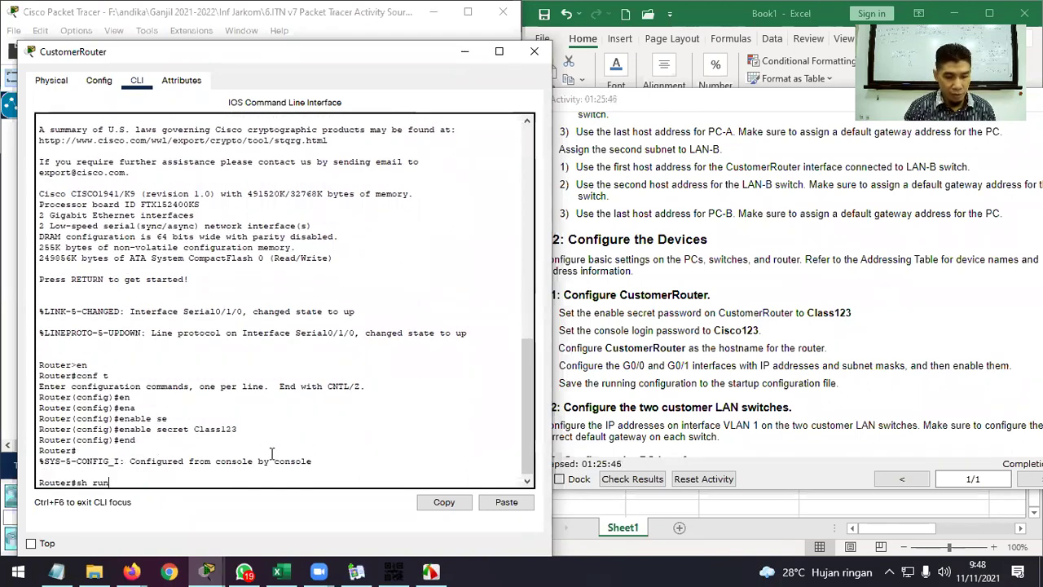
pyautogui.write('n')
pyautogui.press('Return')
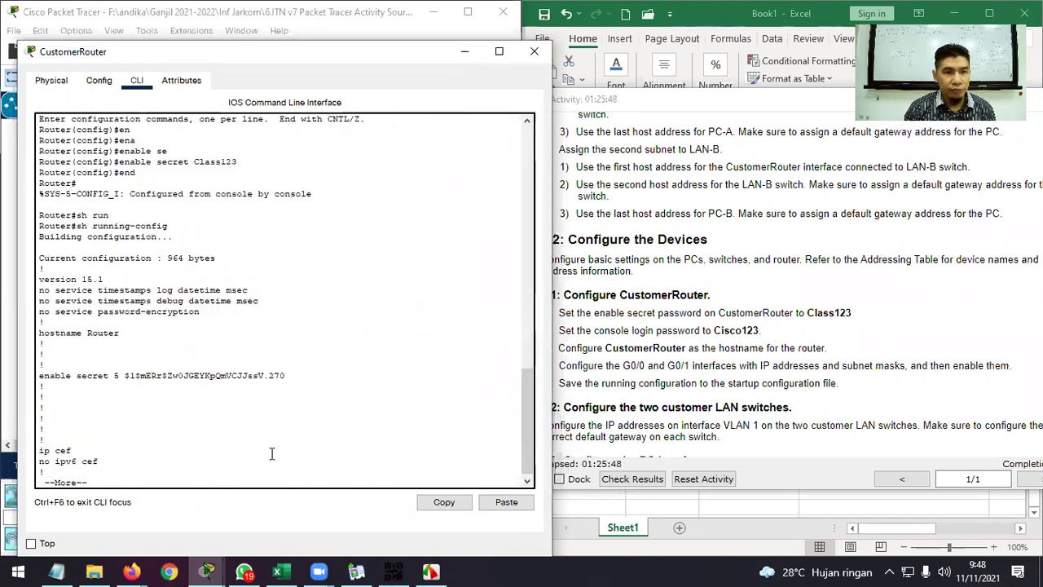
pyautogui.press('space')
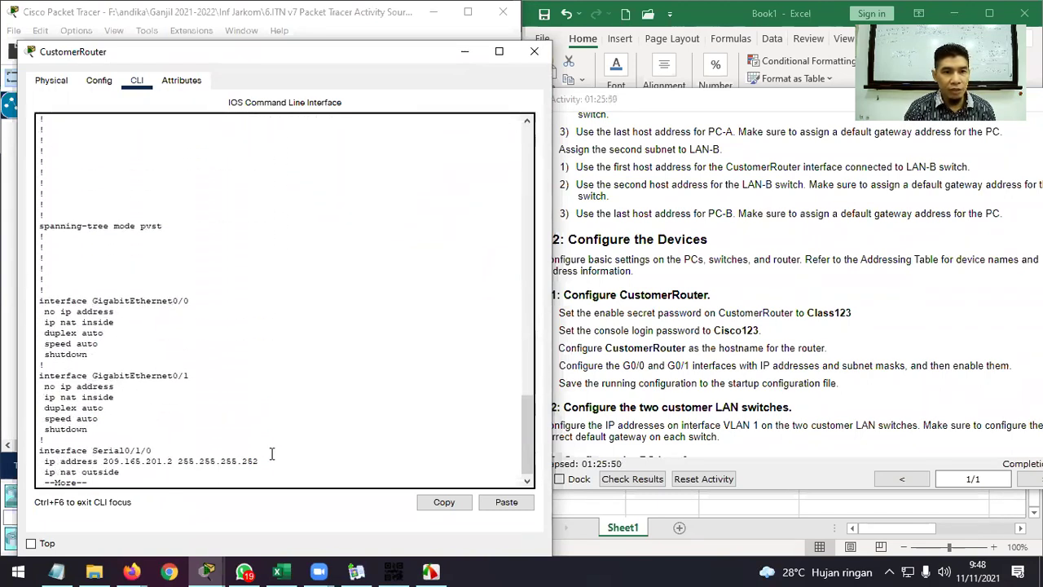
pyautogui.press('Return')
pyautogui.press('Return')
pyautogui.press('Return')
pyautogui.press('Return')
pyautogui.press('Return')
pyautogui.press('Return')
pyautogui.press('Return')
pyautogui.press('Return')
pyautogui.press('Return')
pyautogui.press('Return')
pyautogui.press('Return')
pyautogui.press('Return')
pyautogui.press('Return')
pyautogui.press('Return')
pyautogui.press('Return')
pyautogui.press('Return')
pyautogui.press('Return')
pyautogui.press('Return')
pyautogui.press('Return')
pyautogui.press('Return')
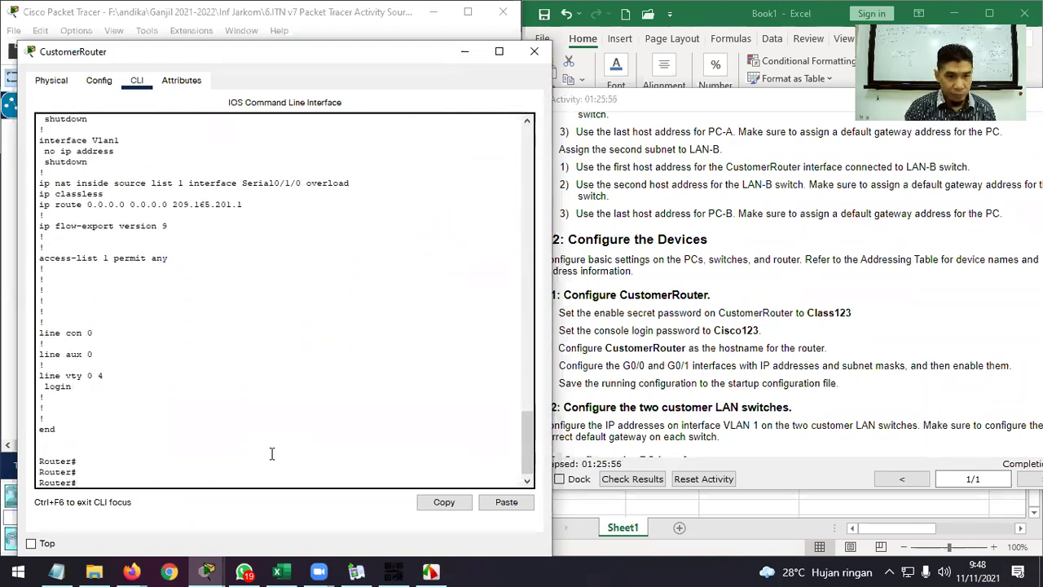
# In global configuration, give console line 0 a password and require login.
pyautogui.write('conf t')
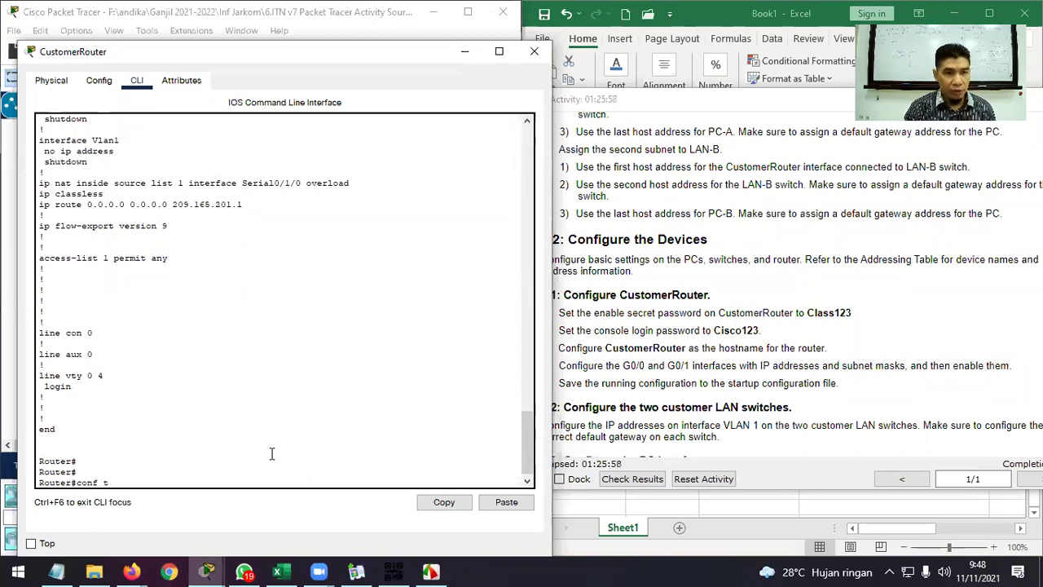
pyautogui.press('Return')
pyautogui.write('line co')
pyautogui.press('Tab')
pyautogui.write('0')
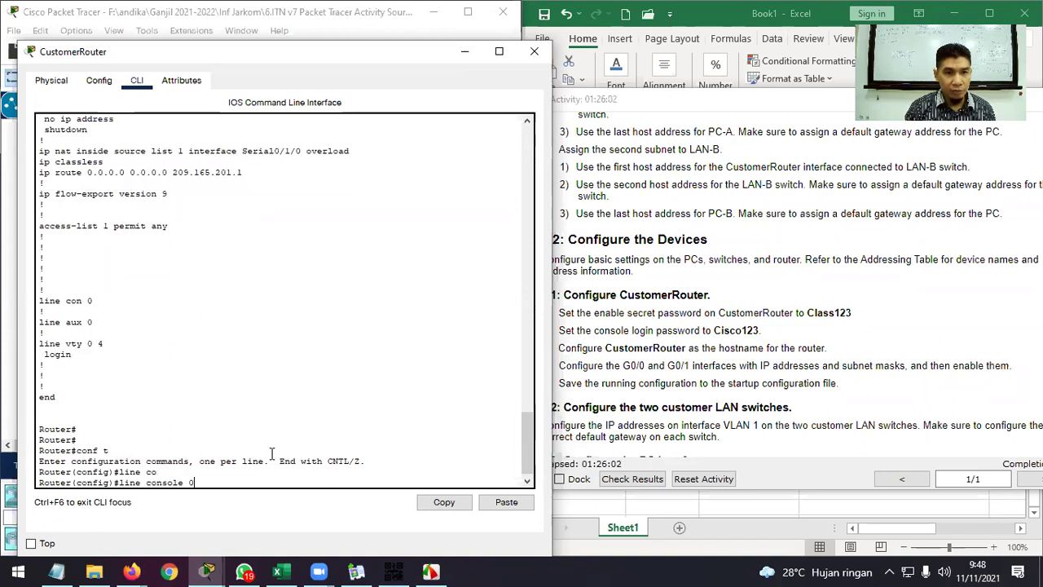
pyautogui.press('Return')
pyautogui.write('pas')
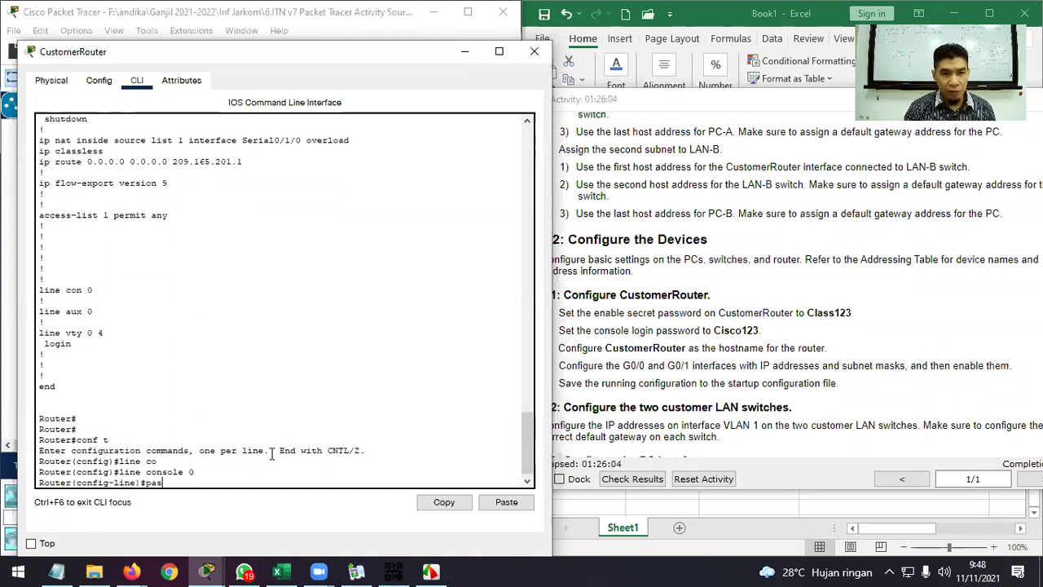
pyautogui.press('Tab')
pyautogui.write('Cisco12')
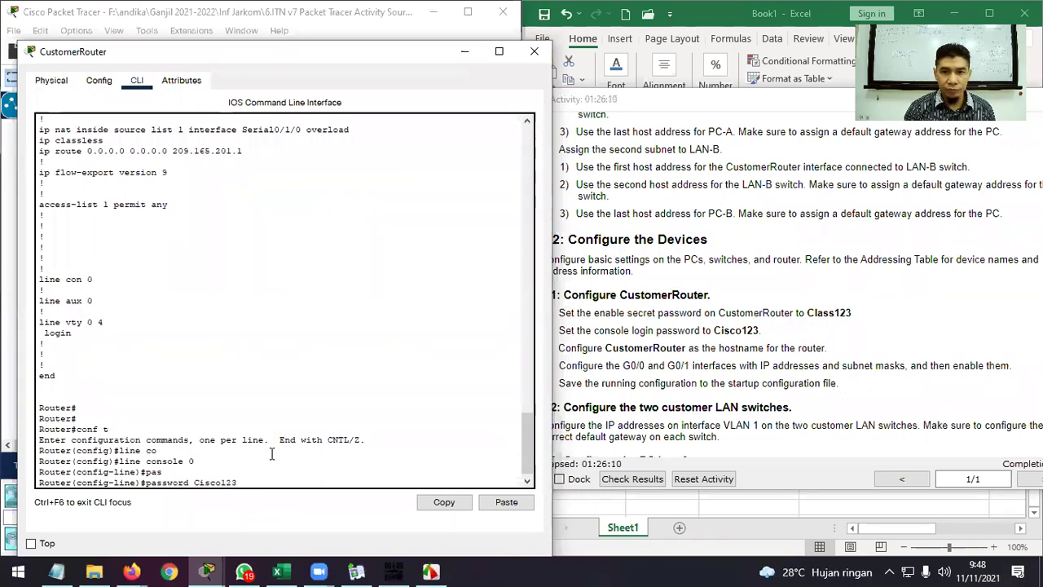
pyautogui.press('Return')
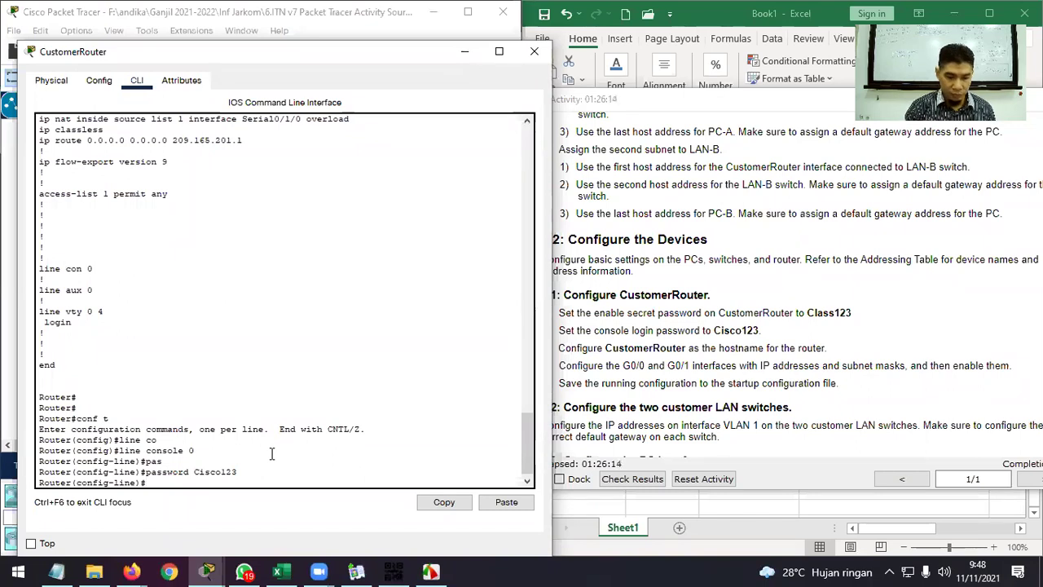
pyautogui.write('login')
pyautogui.press('Return')
pyautogui.write('exit')
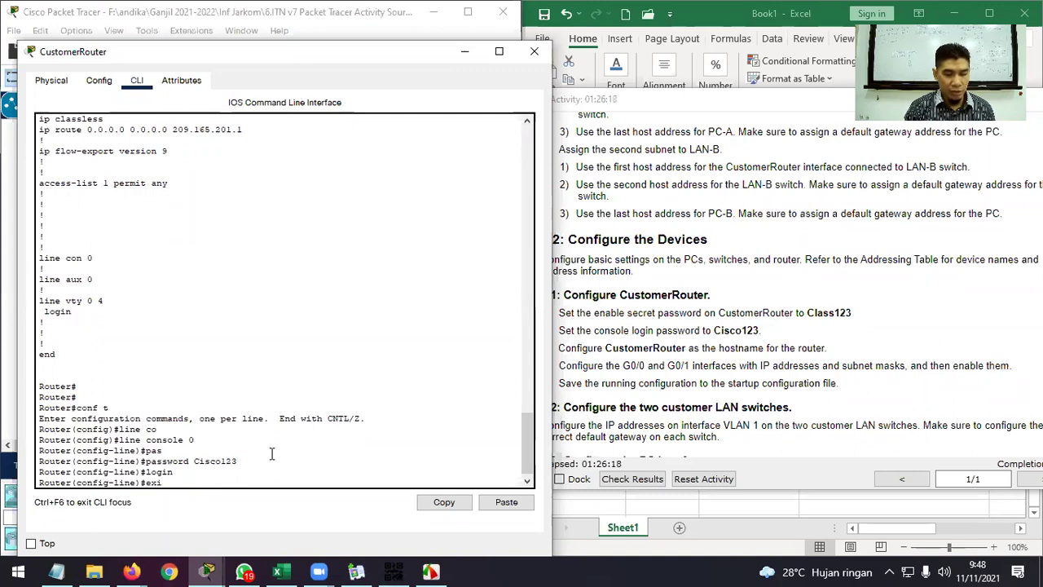
pyautogui.press('Return')
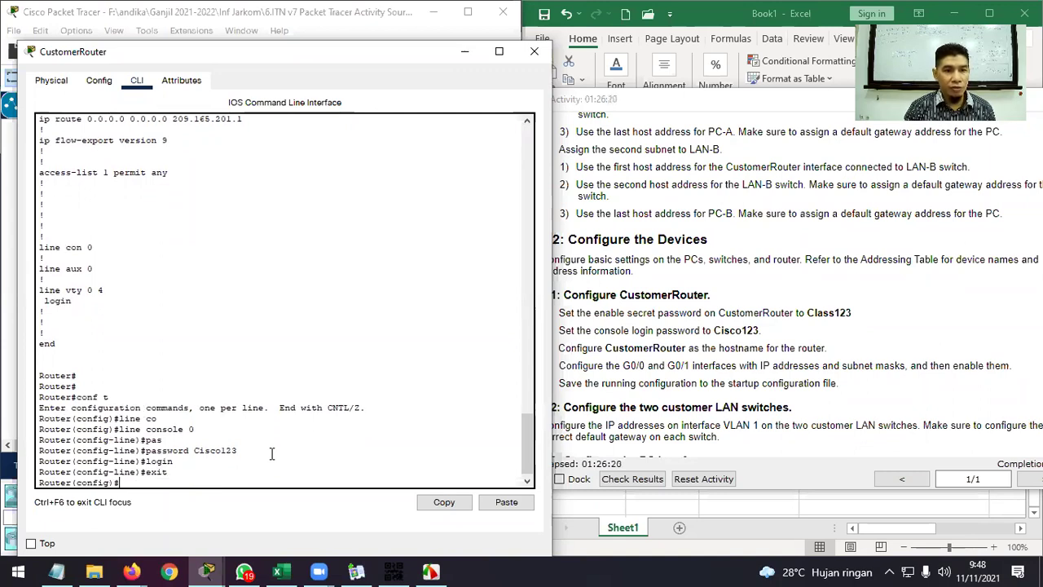
# Give auxiliary line 0 a password and require login.
pyautogui.write('line au')
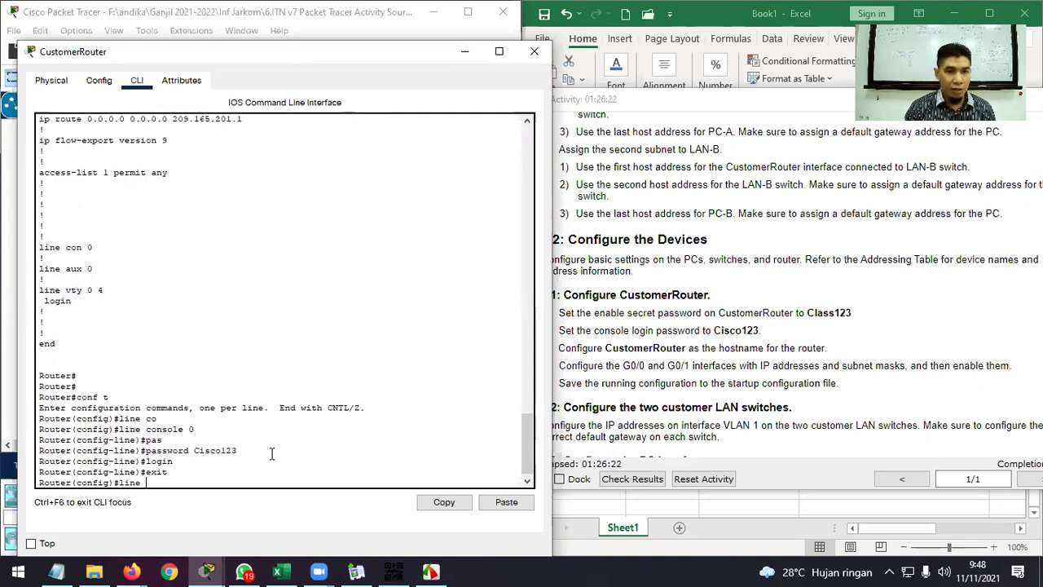
pyautogui.press('Tab')
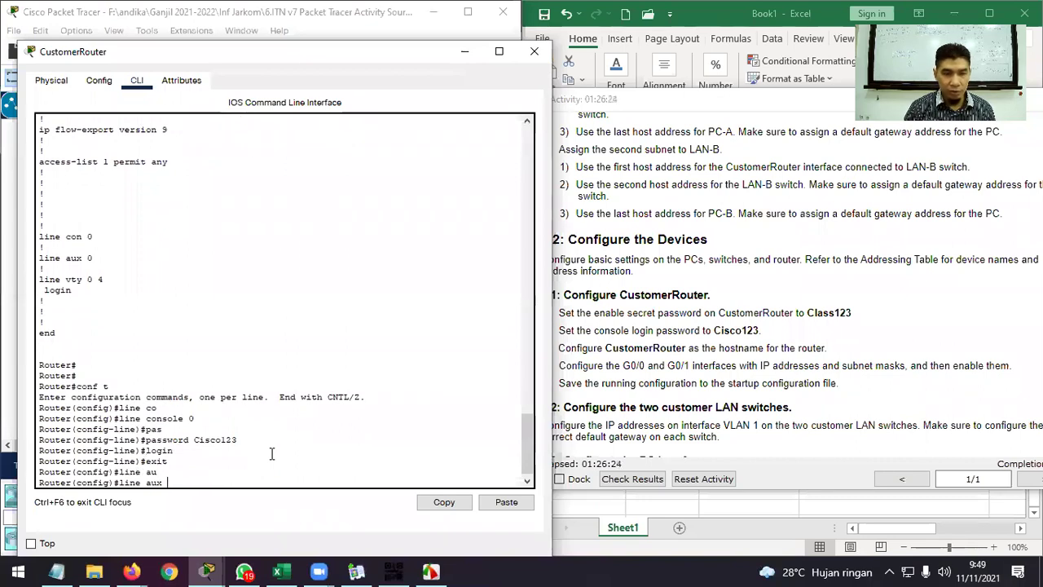
pyautogui.write('0')
pyautogui.press('Return')
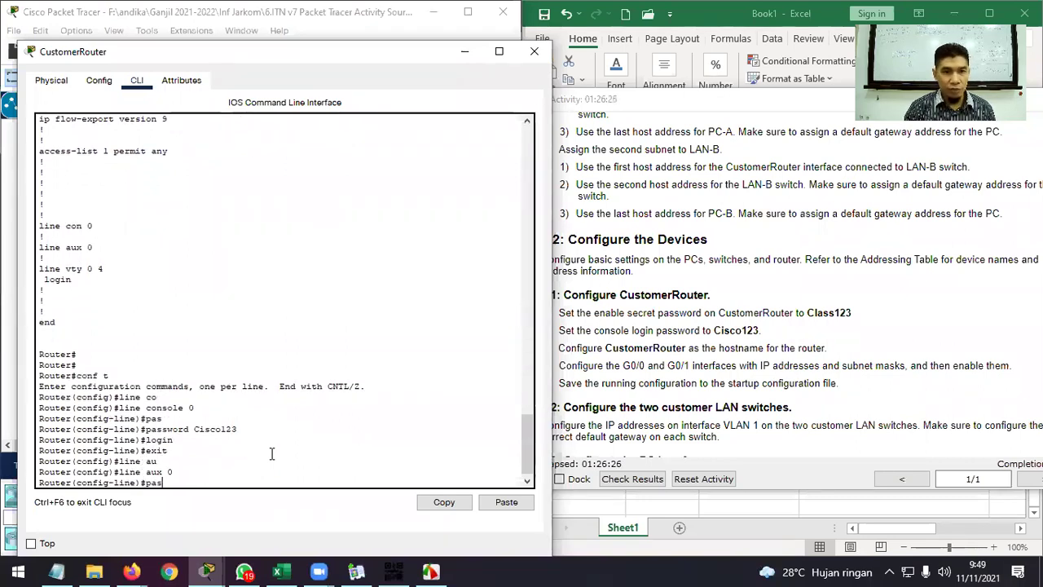
pyautogui.write('pas')
pyautogui.press('Tab')
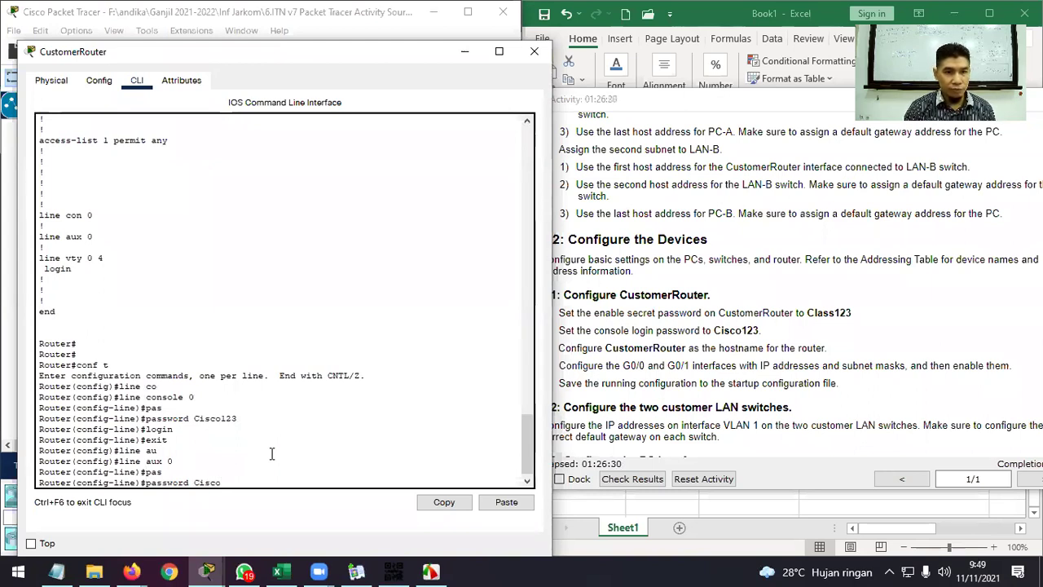
pyautogui.write('123')
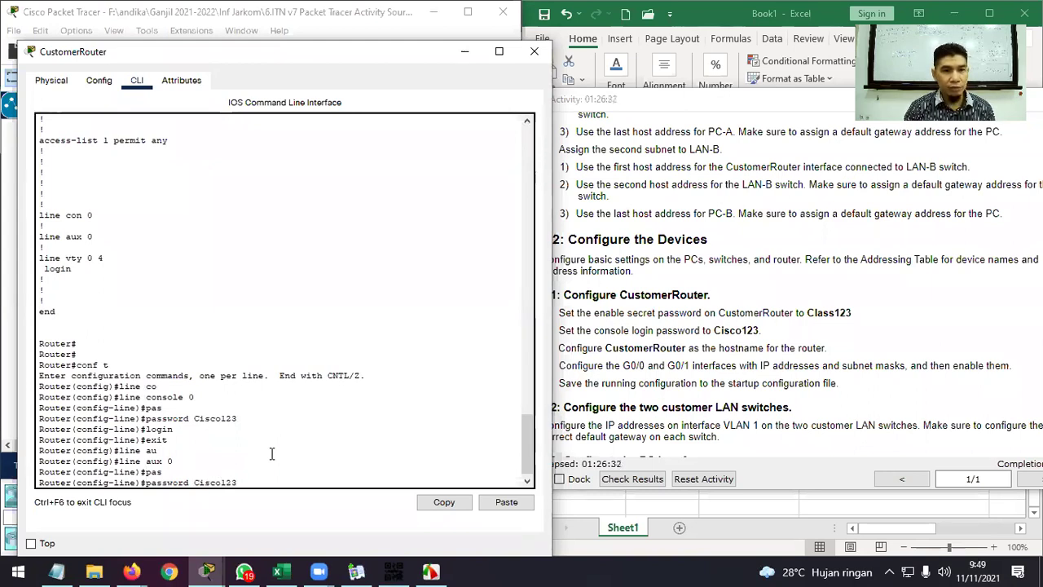
pyautogui.press('Return')
pyautogui.write('login')
pyautogui.press('Return')
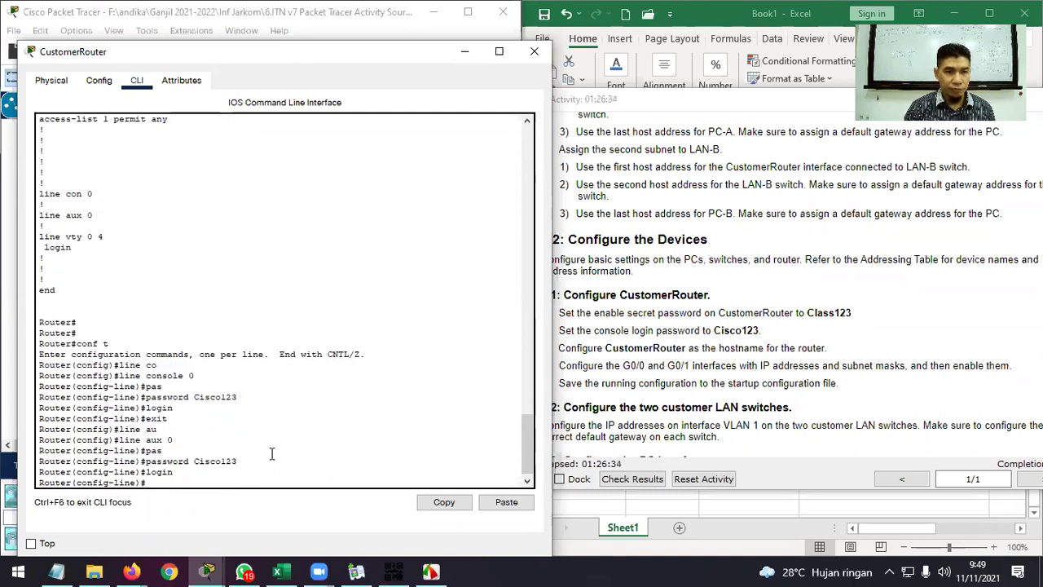
pyautogui.write('exit')
pyautogui.press('Return')
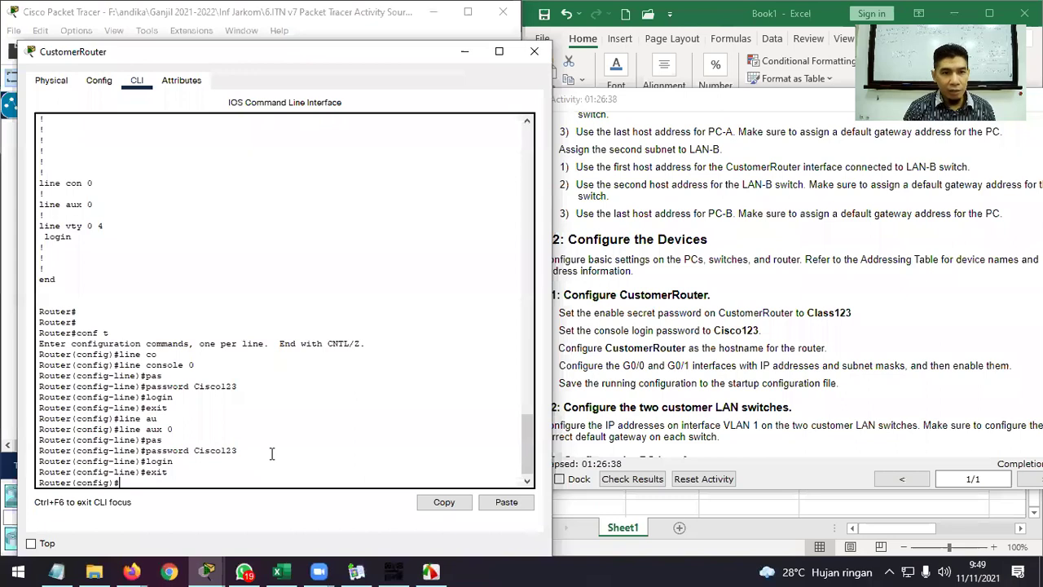
# Set the login password on vty lines 0 4 and return to global configuration.
pyautogui.write('line vty 0 4')
pyautogui.press('Return')
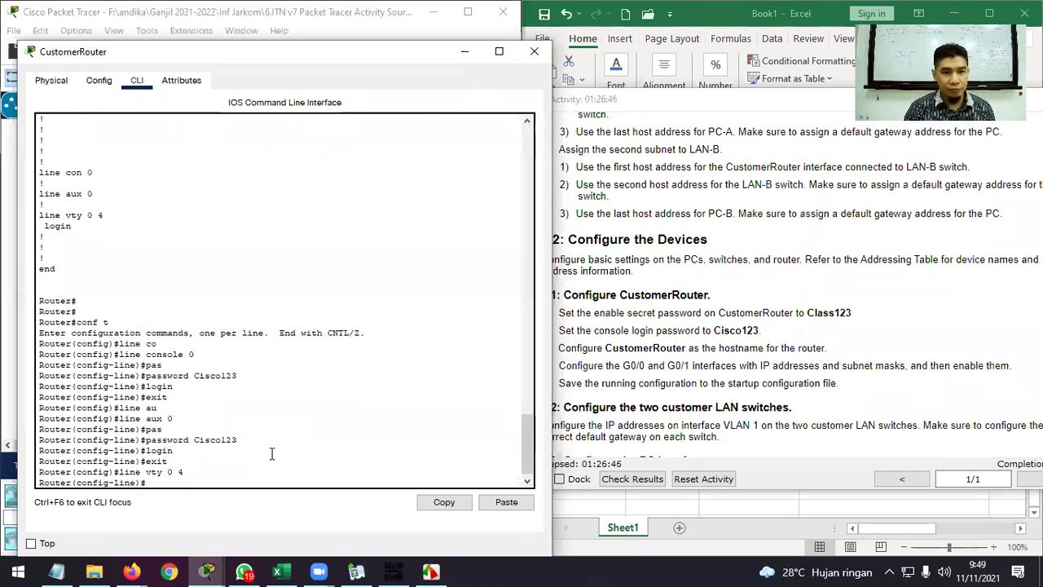
pyautogui.write('pas')
pyautogui.press('Tab')
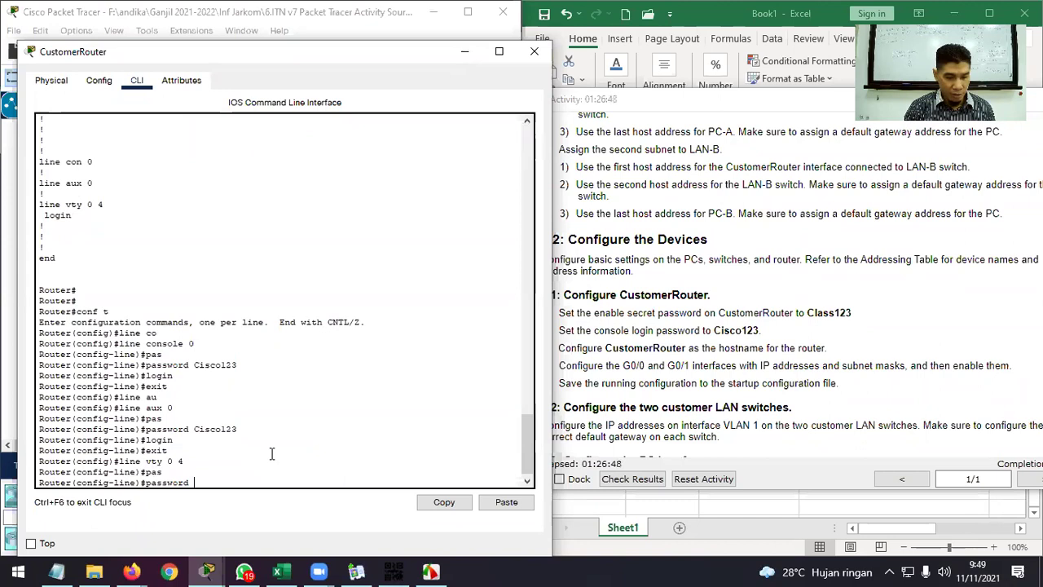
pyautogui.write('Cisco123')
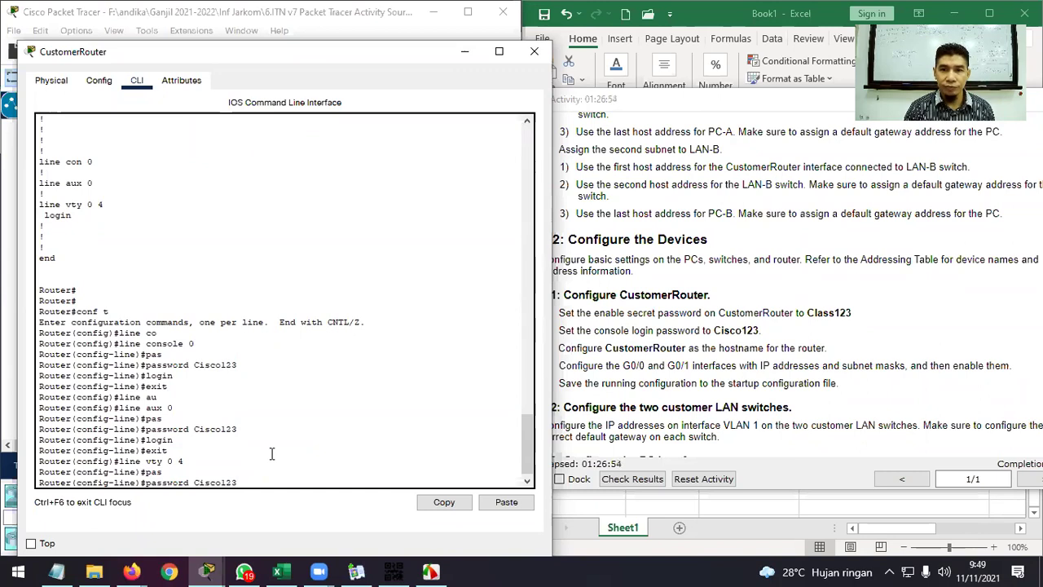
pyautogui.press('Return')
pyautogui.write('exit')
pyautogui.press('Return')
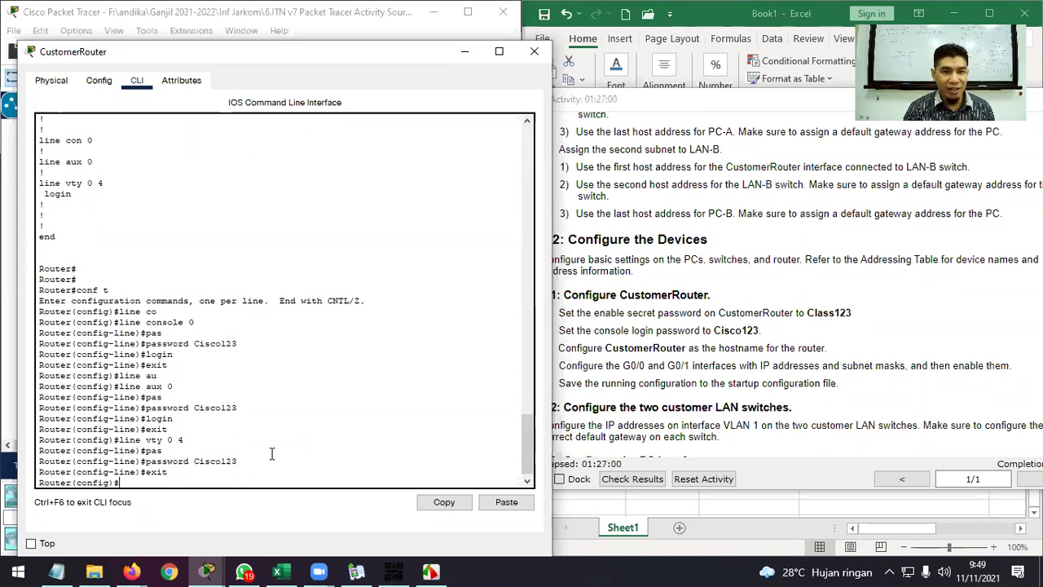
# Apply 'hostname CustomerRouter' so the prompt reads CustomerRouter(config)#.
pyautogui.write('ho')
pyautogui.press('Tab')
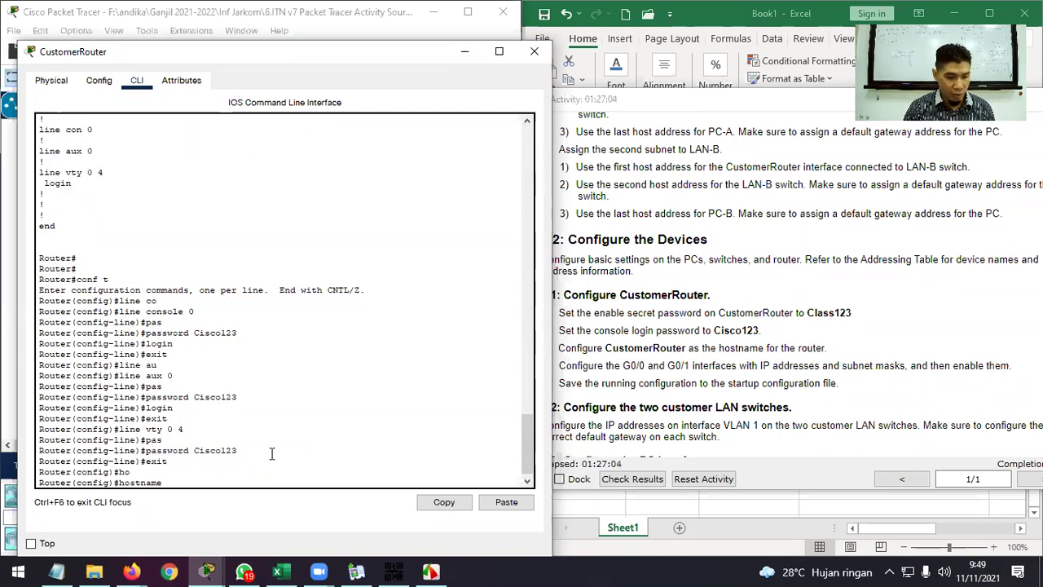
pyautogui.write('Customer')
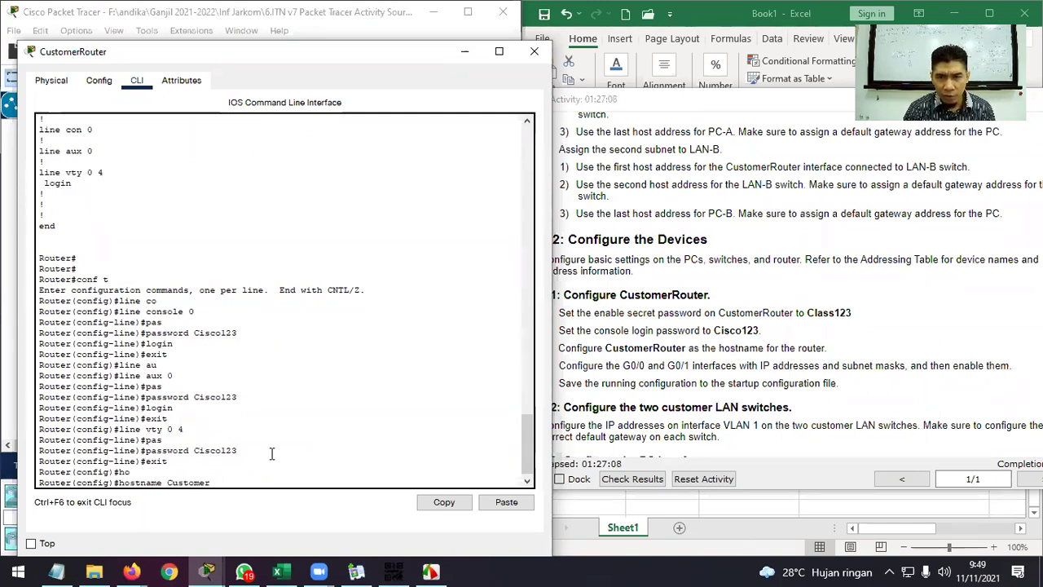
pyautogui.write('Router')
pyautogui.press('Return')
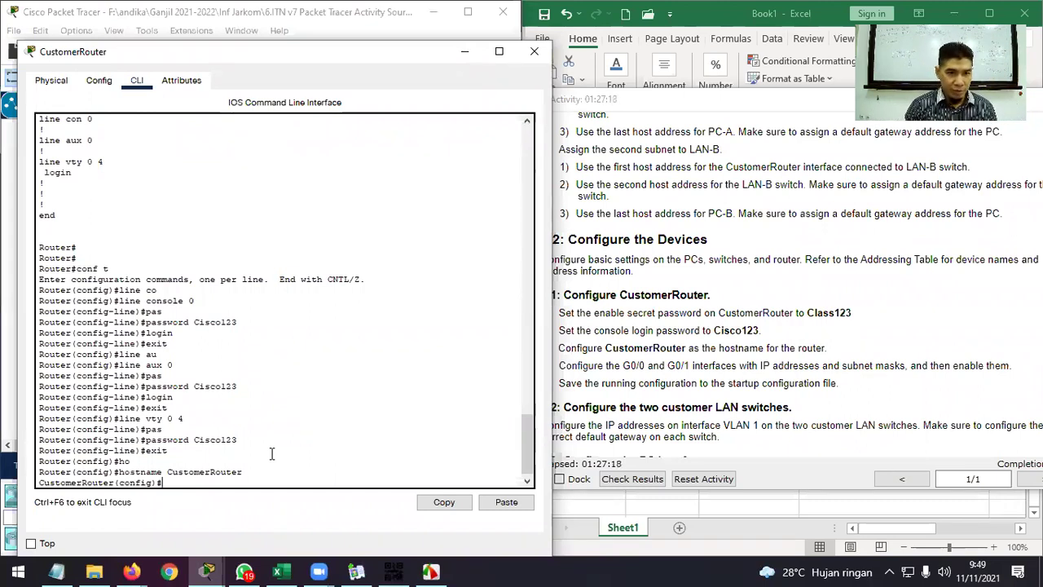
# Assign G0/0 the address 192.168.0.1 255.255.255.192 from the Addressing Table.
pyautogui.write('int g')
pyautogui.press('Tab')
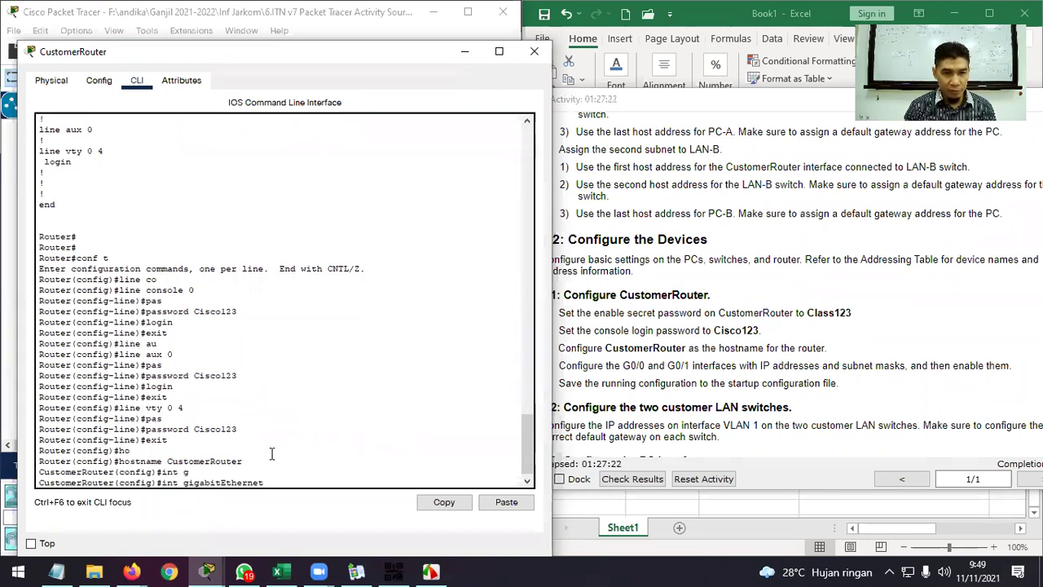
pyautogui.write('0/0')
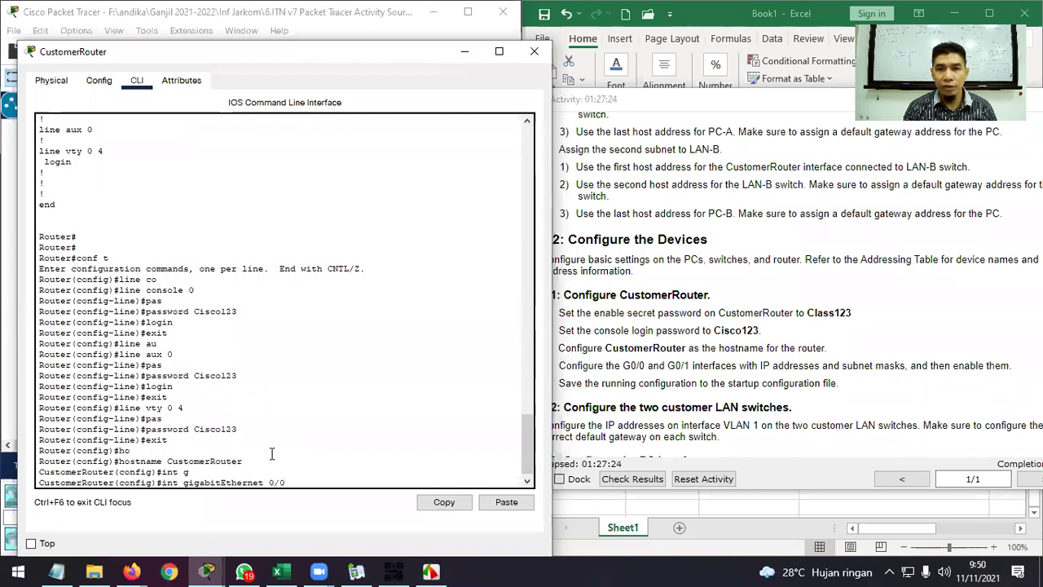
pyautogui.press('Return')
pyautogui.write('ip ad')
pyautogui.press('Tab')
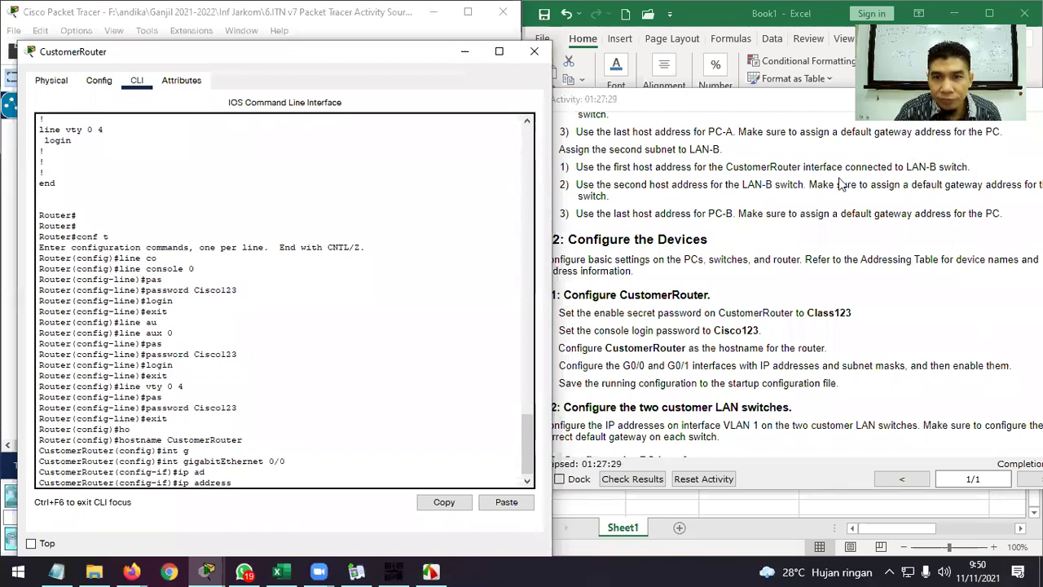
pyautogui.click(819, 15)
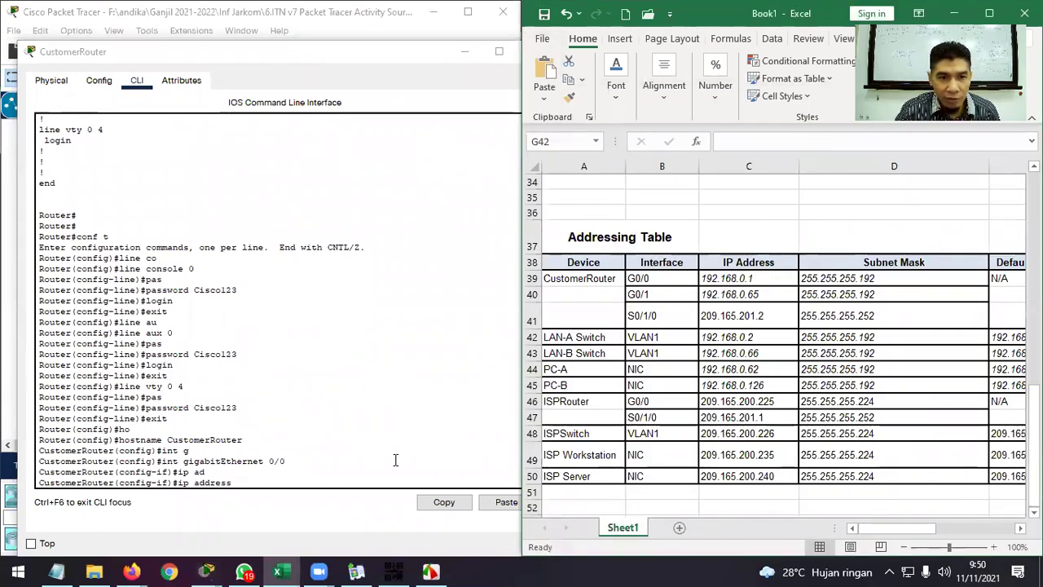
pyautogui.click(275, 480)
pyautogui.write('1')
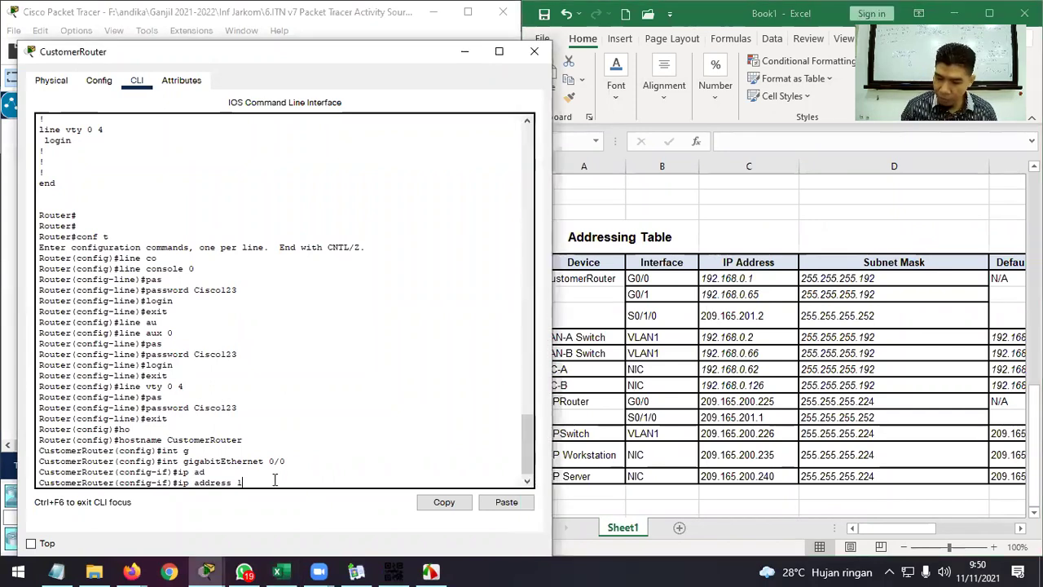
pyautogui.write('92.168.0.1')
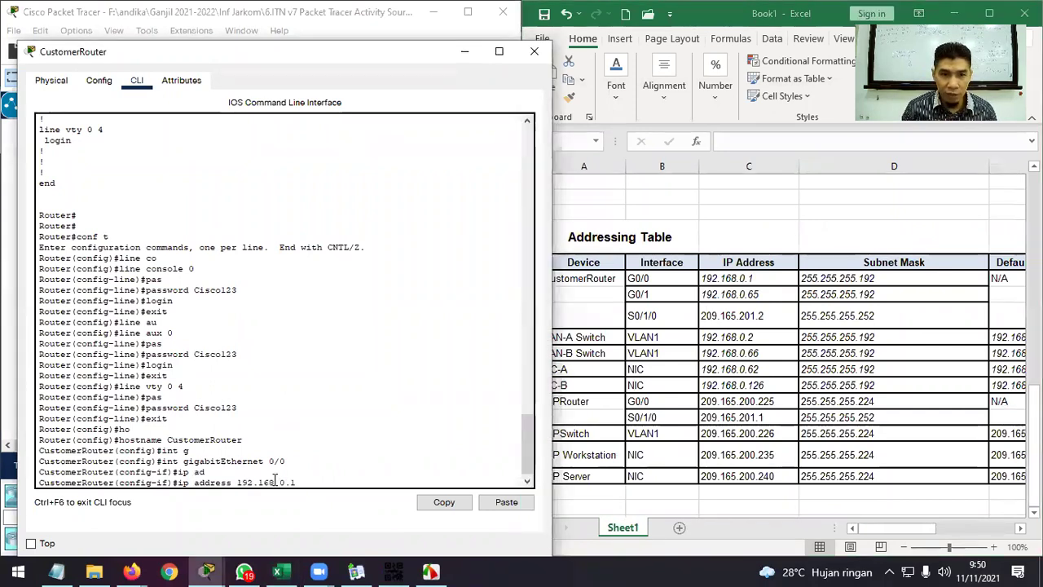
pyautogui.write(' 255.')
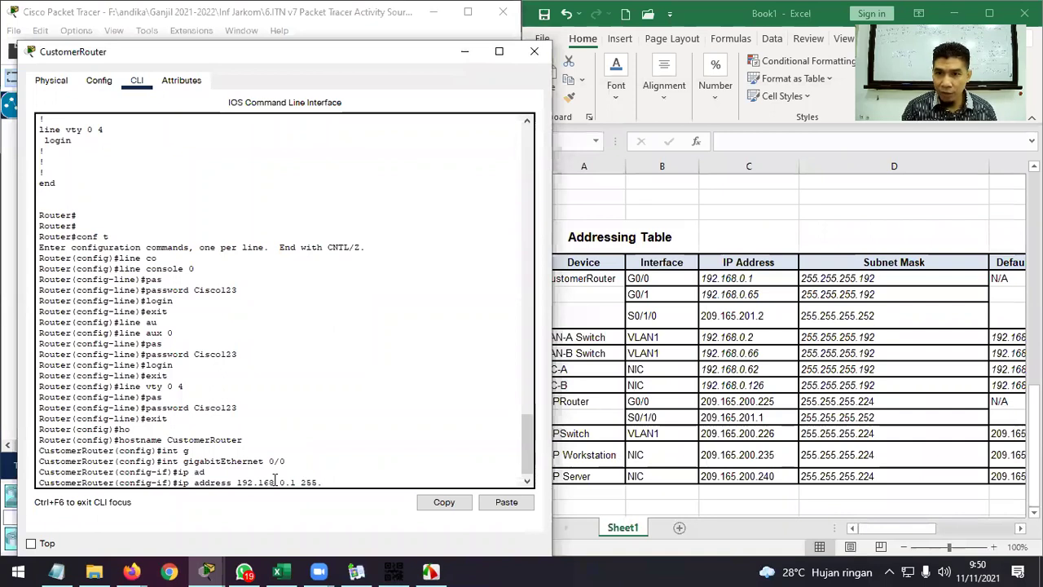
pyautogui.write('255.255.192')
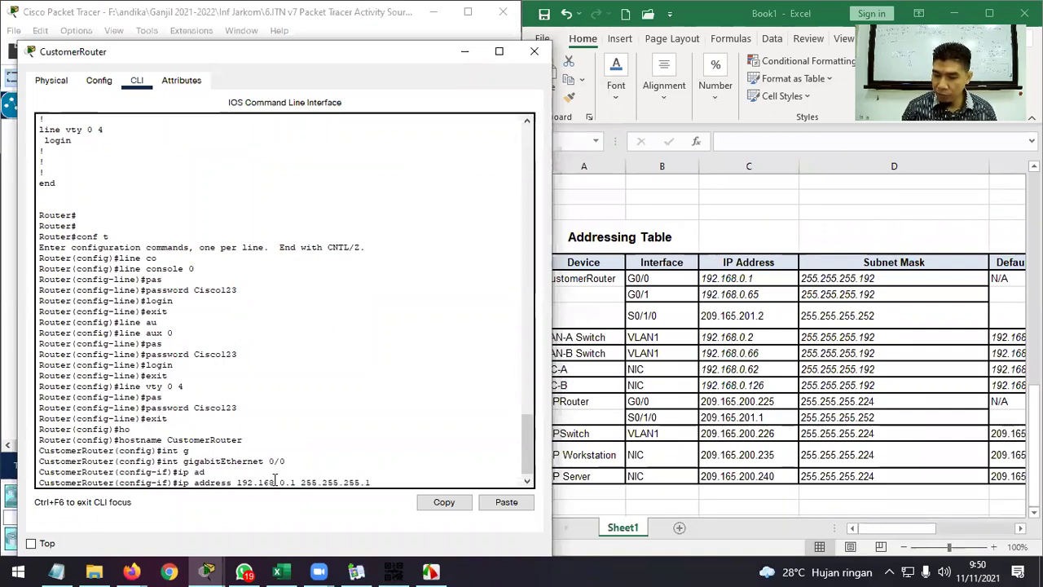
pyautogui.press('Return')
# Enable G0/0, describe it as 'Connetion to LAN-A', and exit the interface.
pyautogui.write('no su')
pyautogui.press('BackSpace')
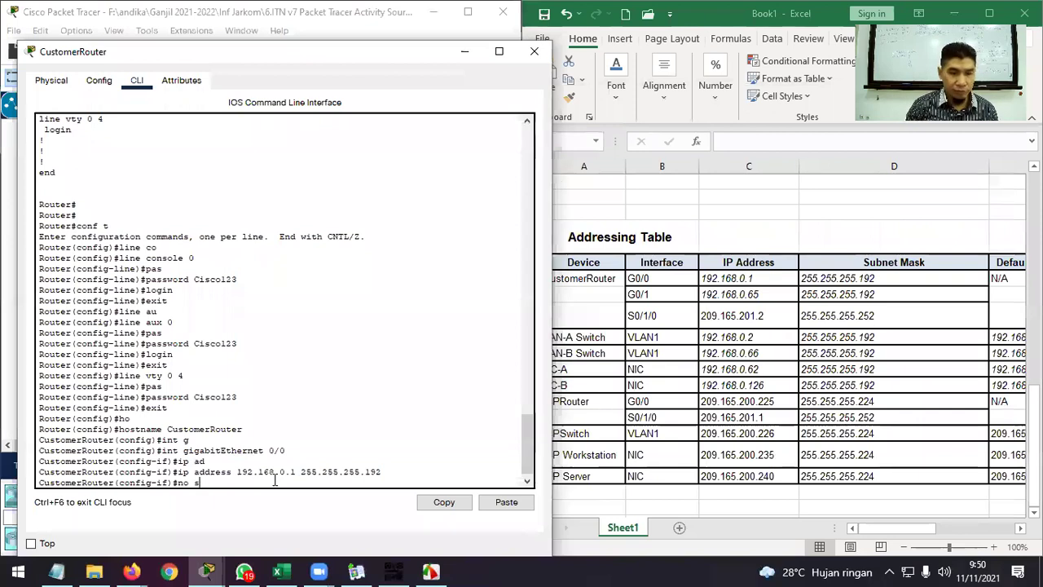
pyautogui.write('h')
pyautogui.press('Tab')
pyautogui.press('Return')
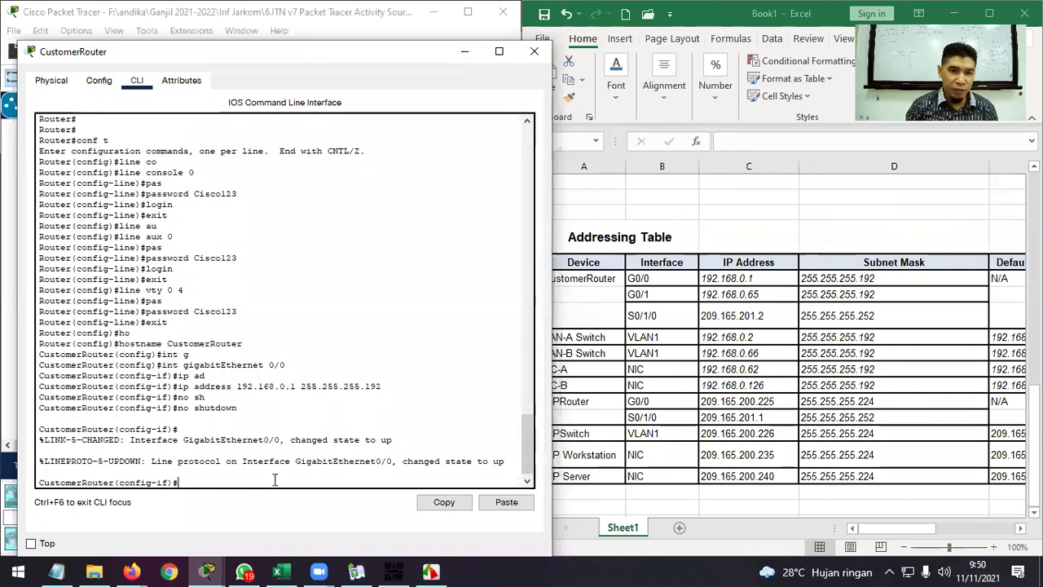
pyautogui.write('des')
pyautogui.press('Tab')
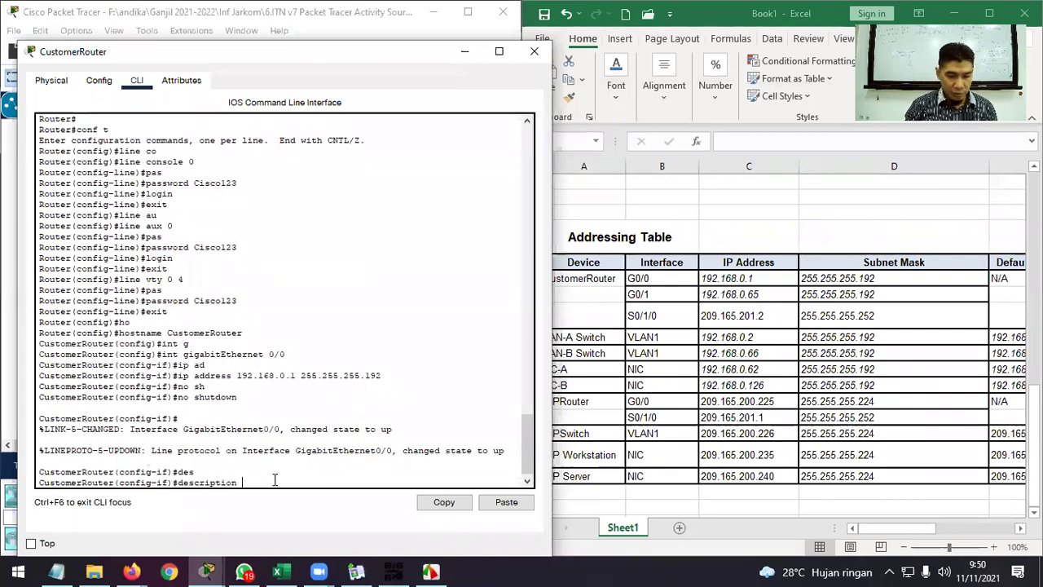
pyautogui.write('LA')
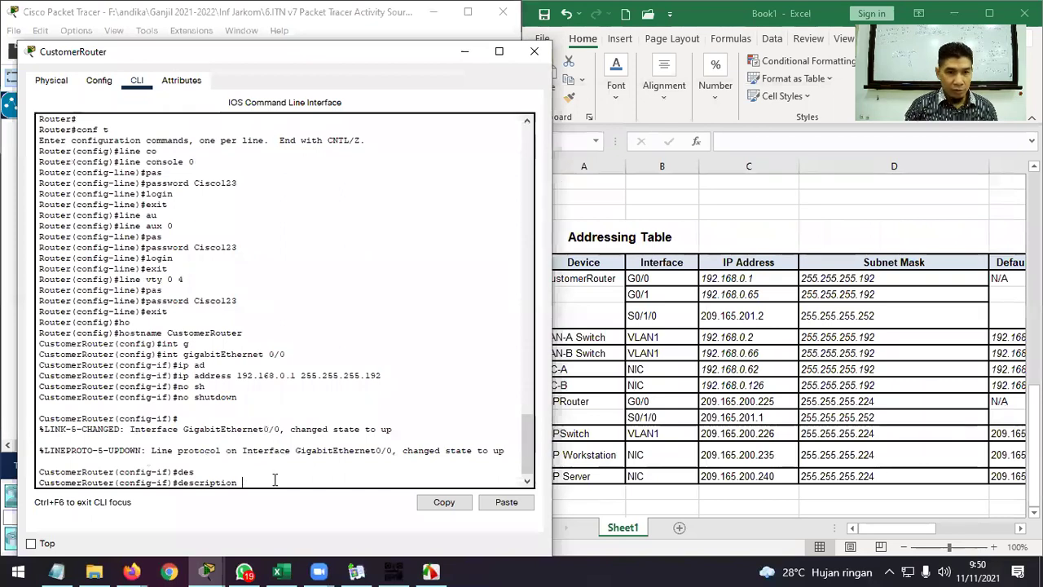
pyautogui.write('Connection')
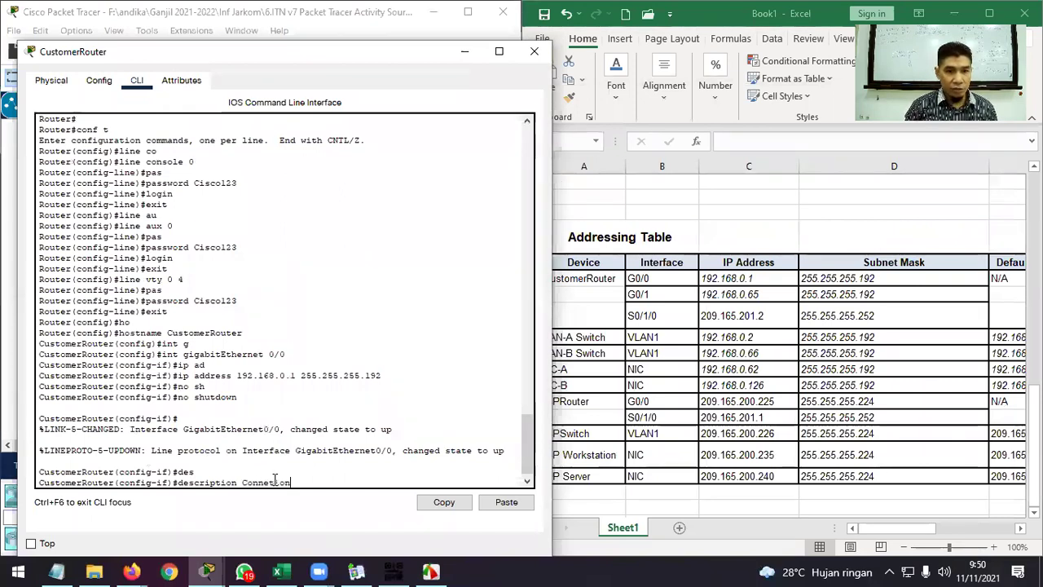
pyautogui.write(' to LAN-A')
pyautogui.press('Return')
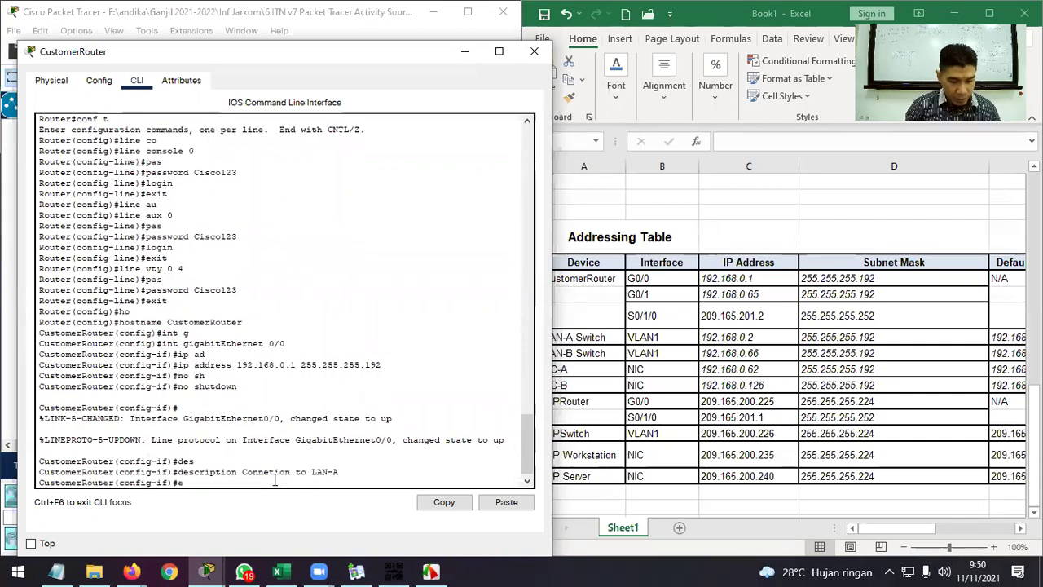
pyautogui.write('exit')
pyautogui.press('Return')
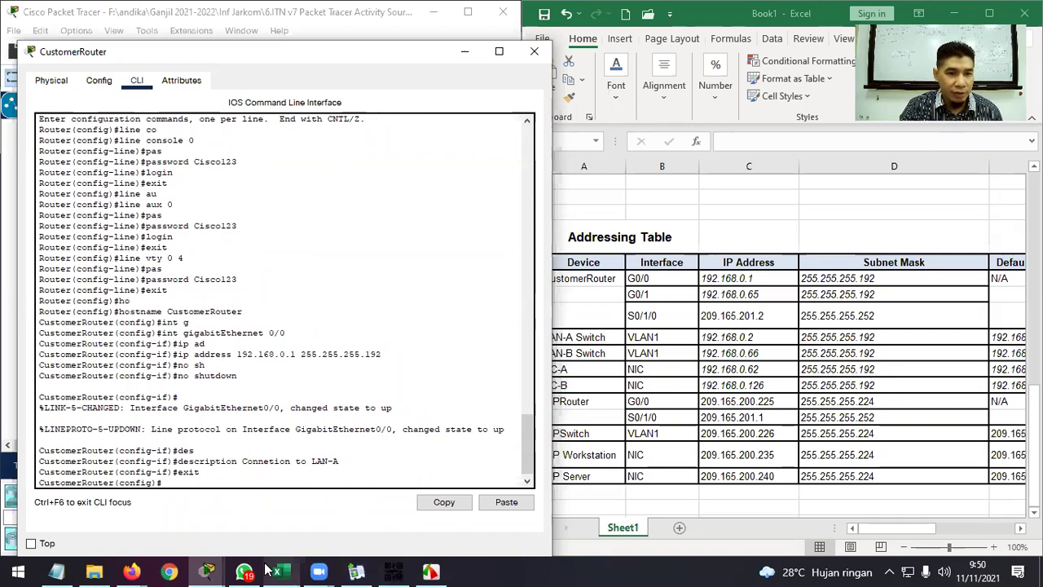
pyautogui.moveTo(207, 572)
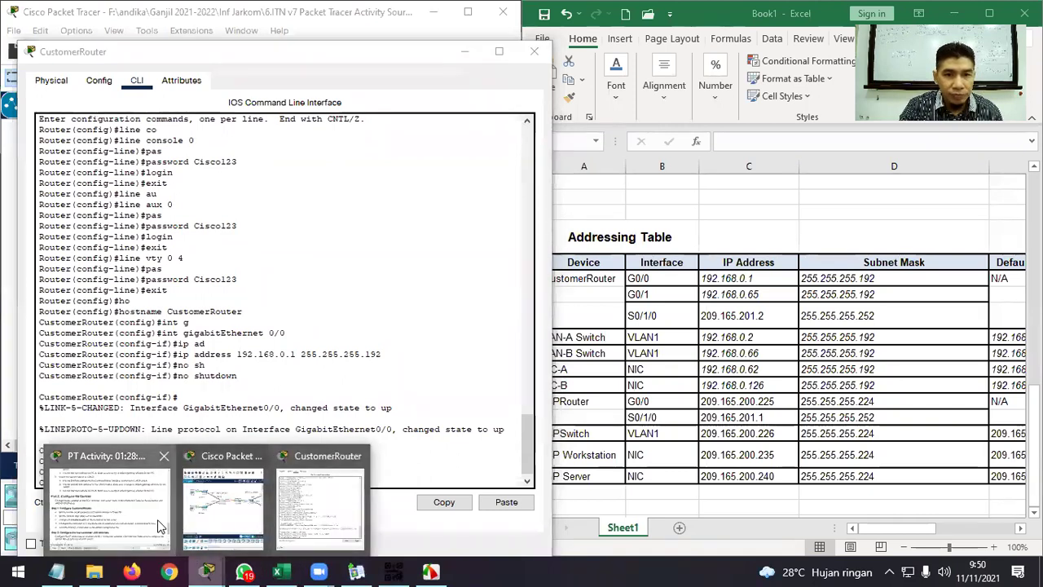
pyautogui.click(160, 526)
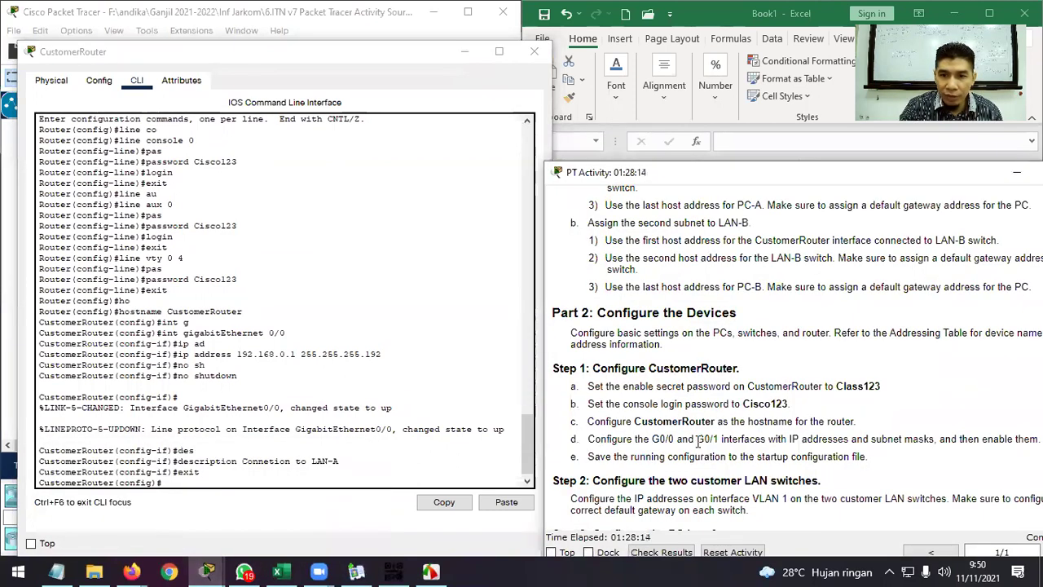
pyautogui.click(742, 152)
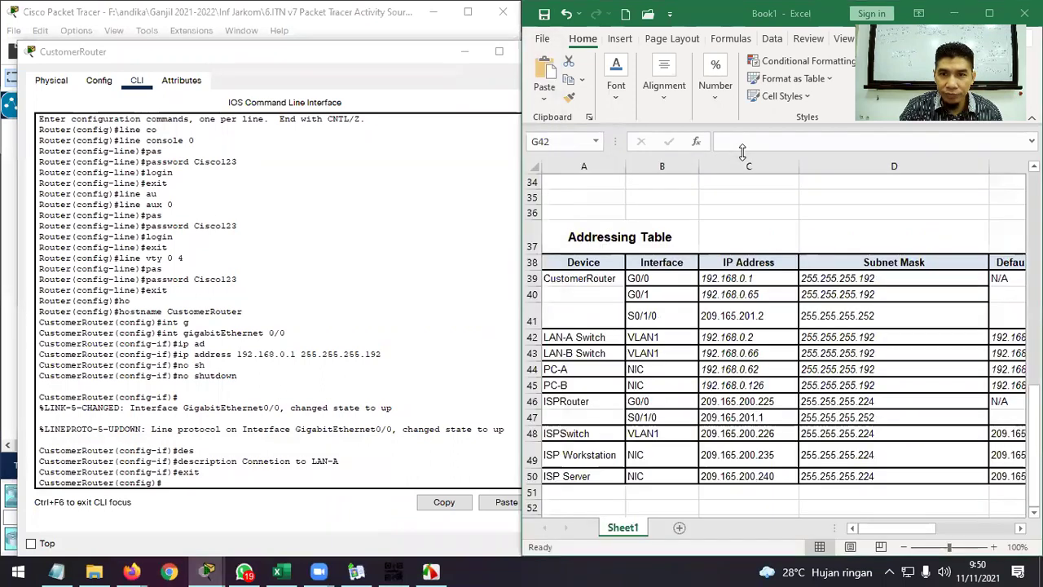
pyautogui.click(234, 479)
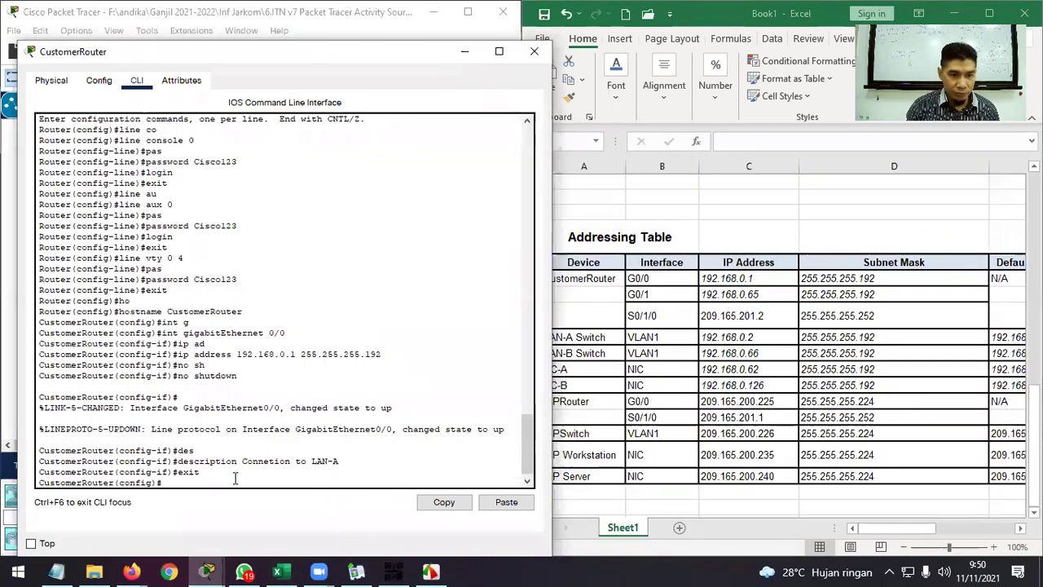
pyautogui.write('int G')
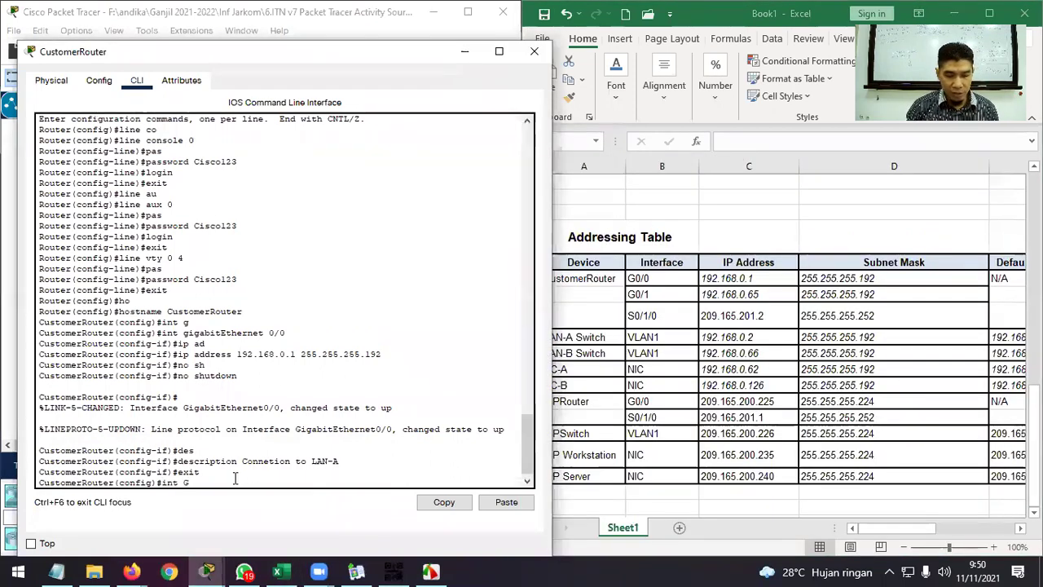
pyautogui.write('0/1')
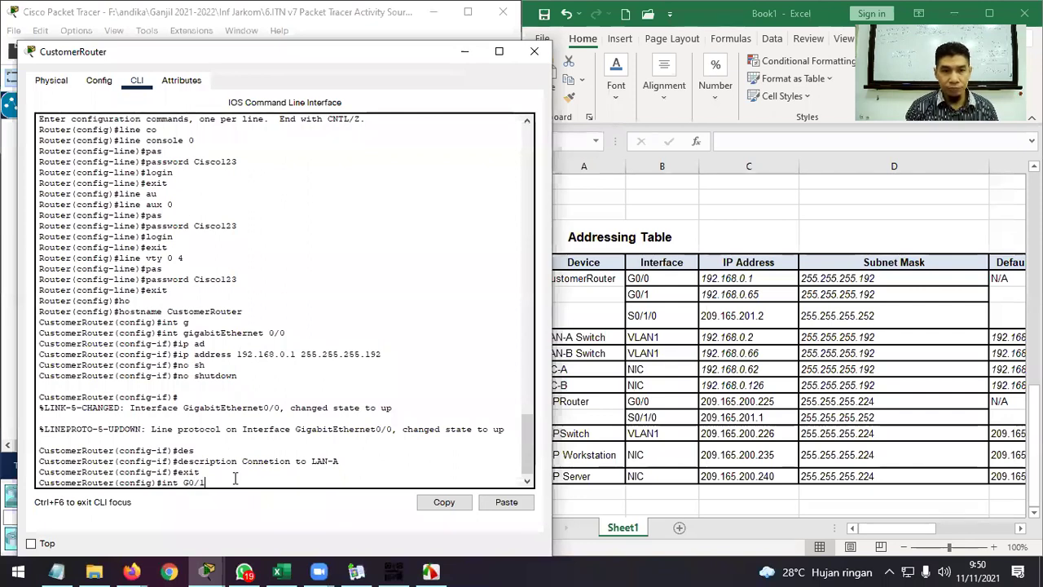
# Assign G0/1 the address 192.168.0.65 255.255.255.192.
pyautogui.press('Return')
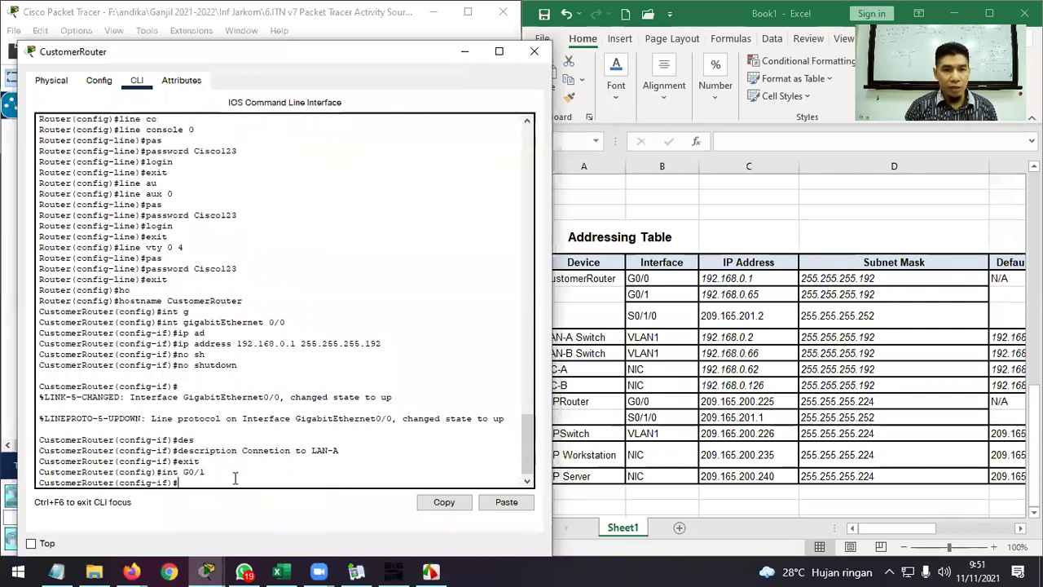
pyautogui.write('ip ad')
pyautogui.press('Tab')
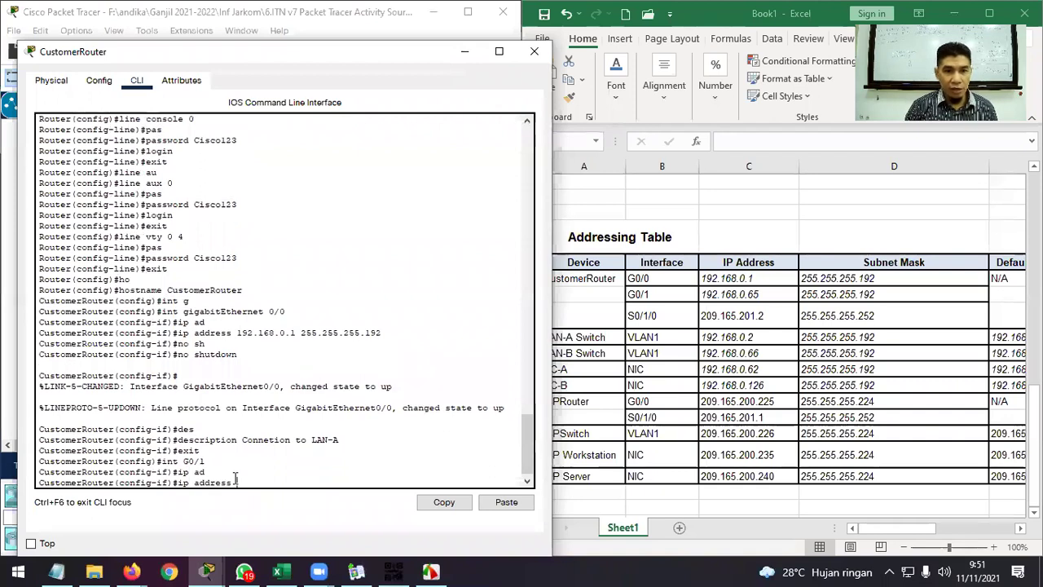
pyautogui.write('192.')
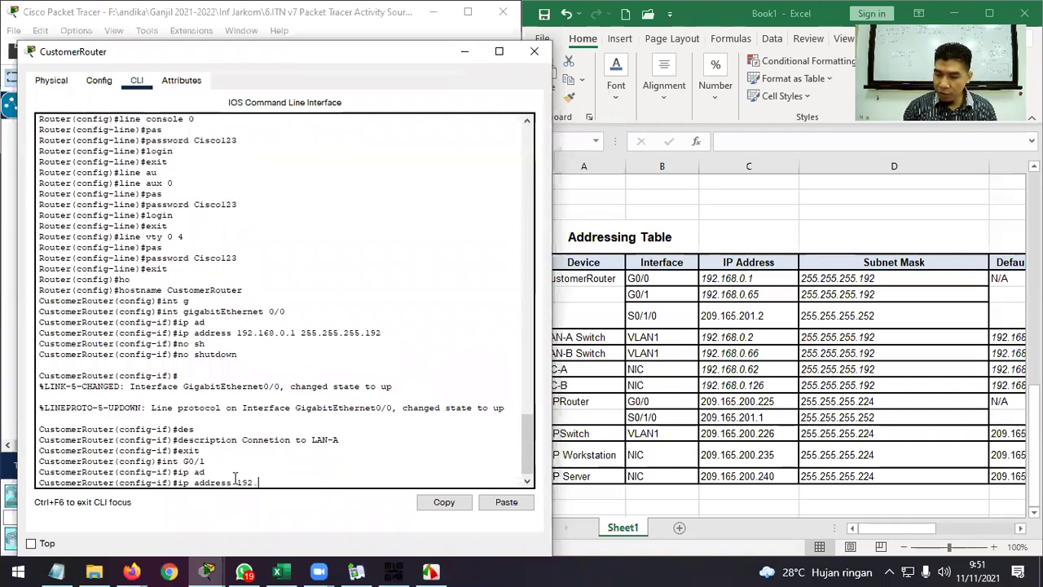
pyautogui.write('168.')
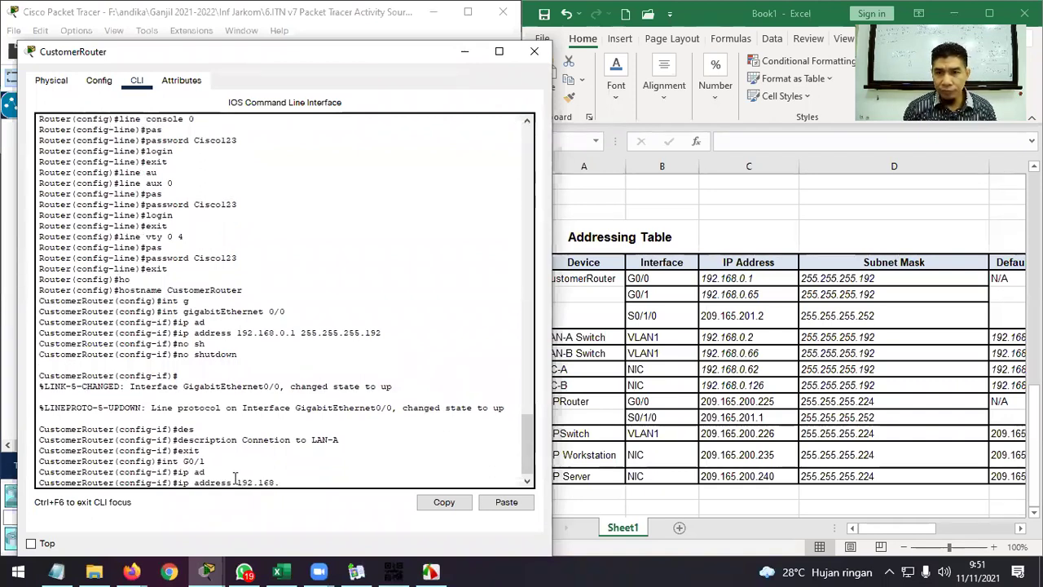
pyautogui.write('0.65')
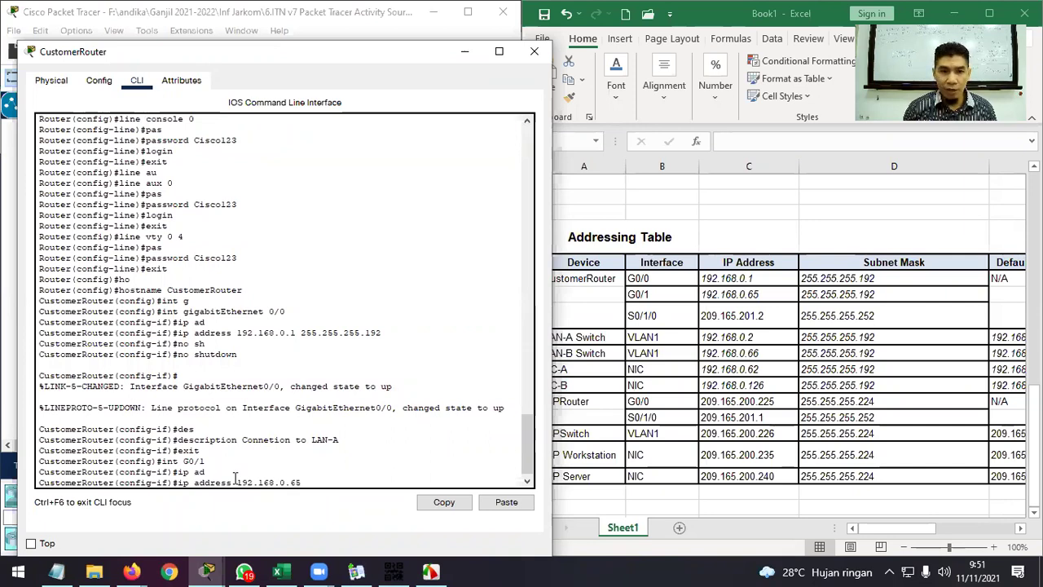
pyautogui.write(' 255.255')
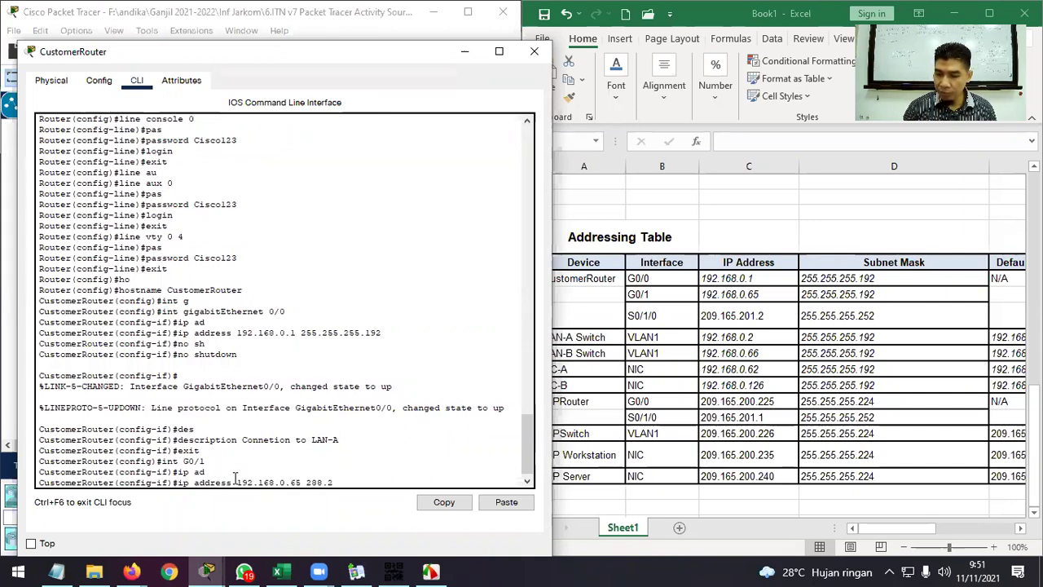
pyautogui.press('BackSpace')
pyautogui.press('BackSpace')
pyautogui.press('BackSpace')
pyautogui.press('BackSpace')
pyautogui.press('BackSpace')
pyautogui.press('BackSpace')
pyautogui.write('55.255')
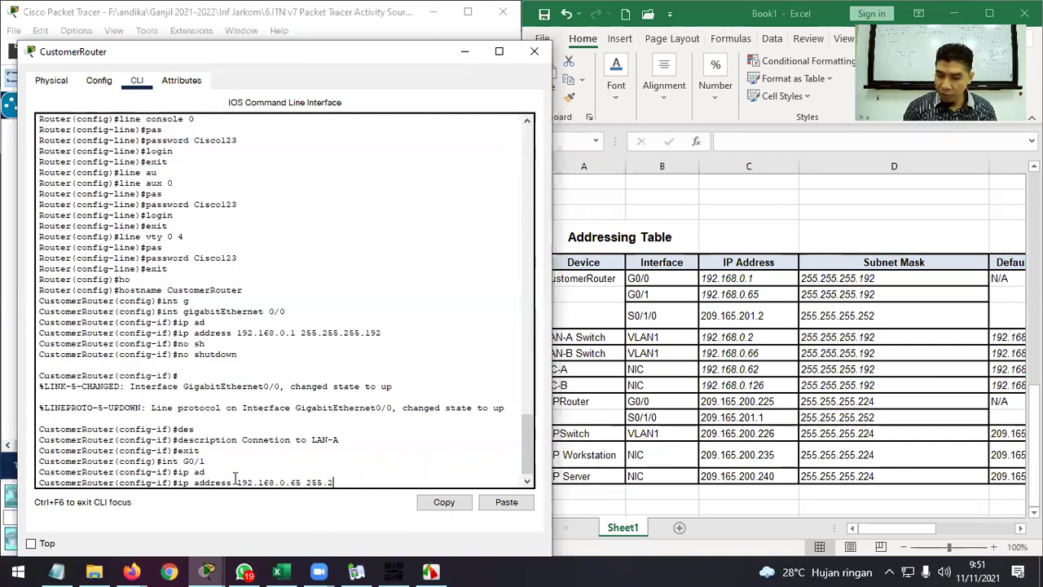
pyautogui.write('.255.19')
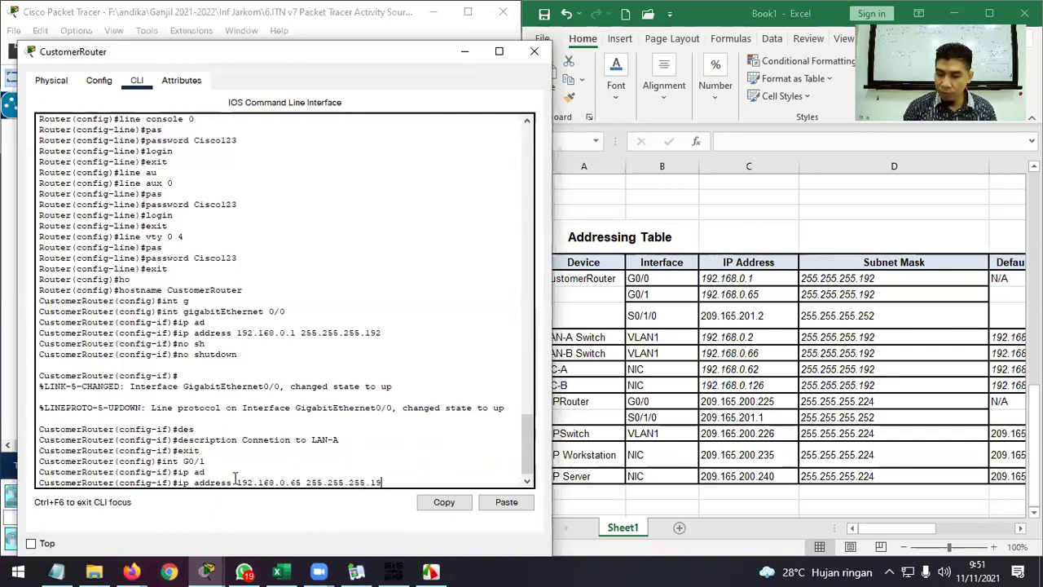
pyautogui.write('2')
pyautogui.press('Return')
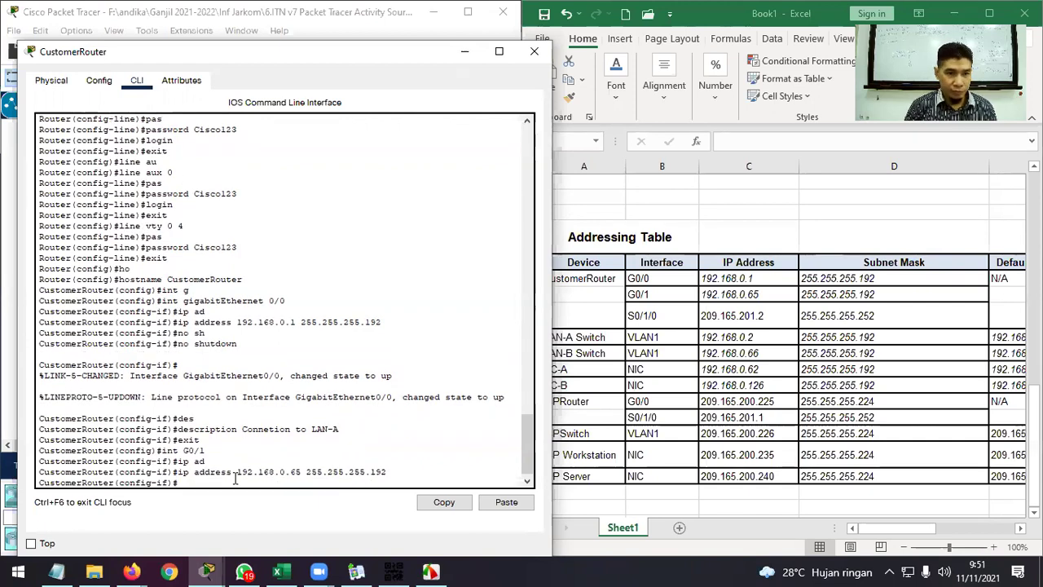
# Enable G0/1, describe it as 'Connetion to LAN-B', and exit the interface.
pyautogui.write('no su')
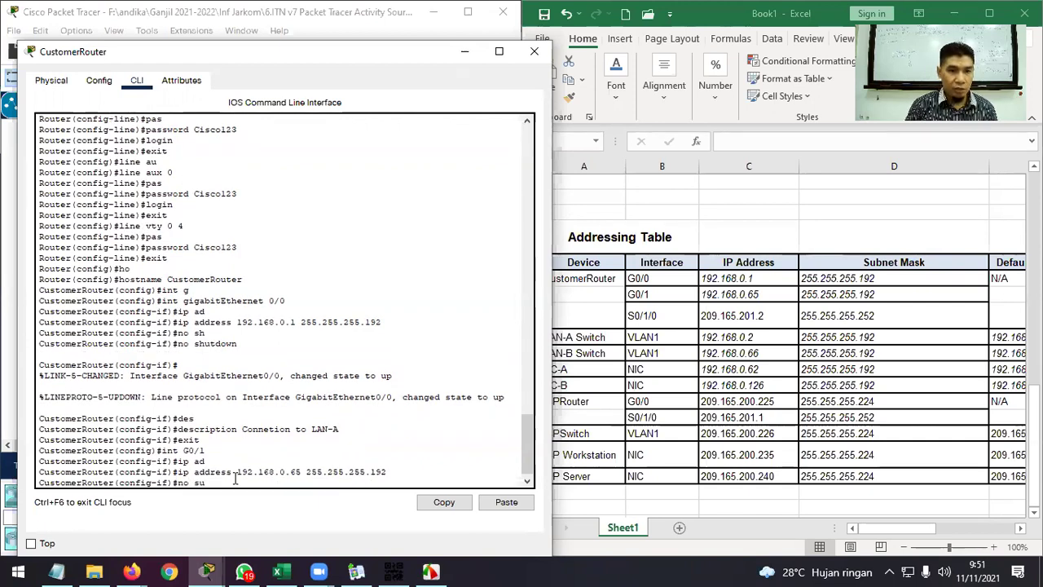
pyautogui.press('Return')
pyautogui.write('no sh')
pyautogui.press('Tab')
pyautogui.press('Return')
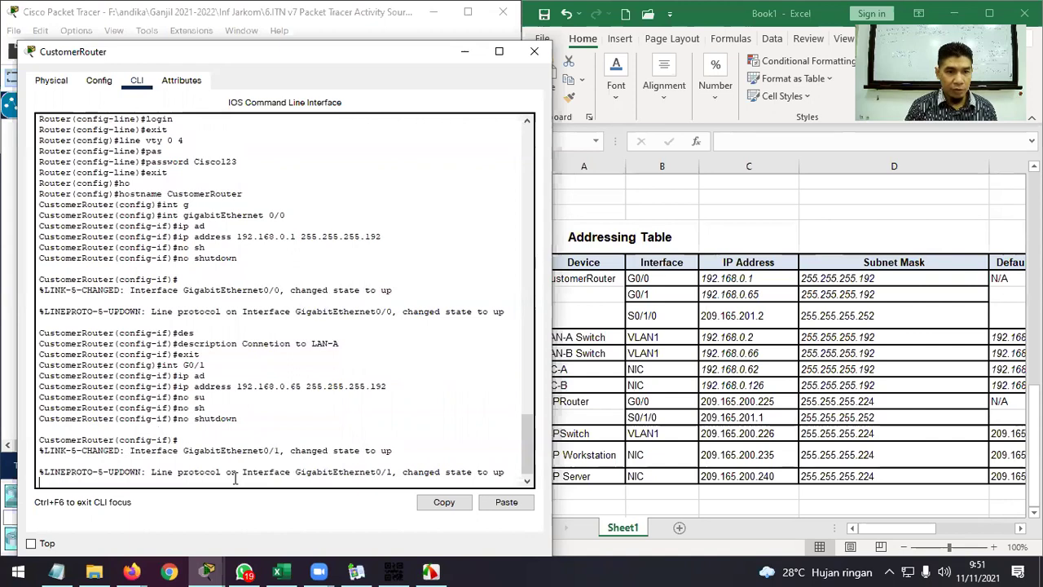
pyautogui.press('Return')
pyautogui.write('des')
pyautogui.press('Tab')
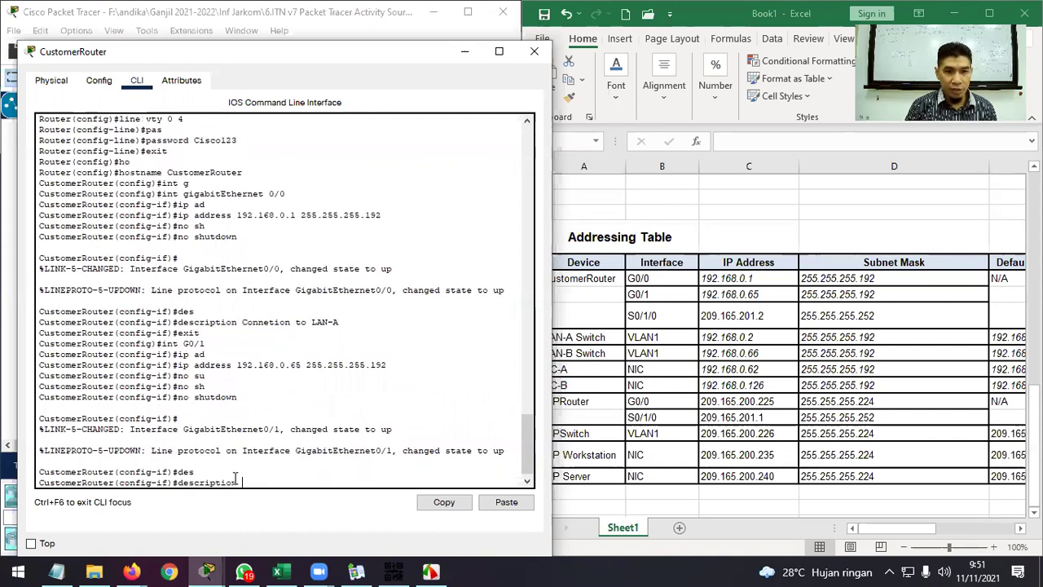
pyautogui.write('Conn')
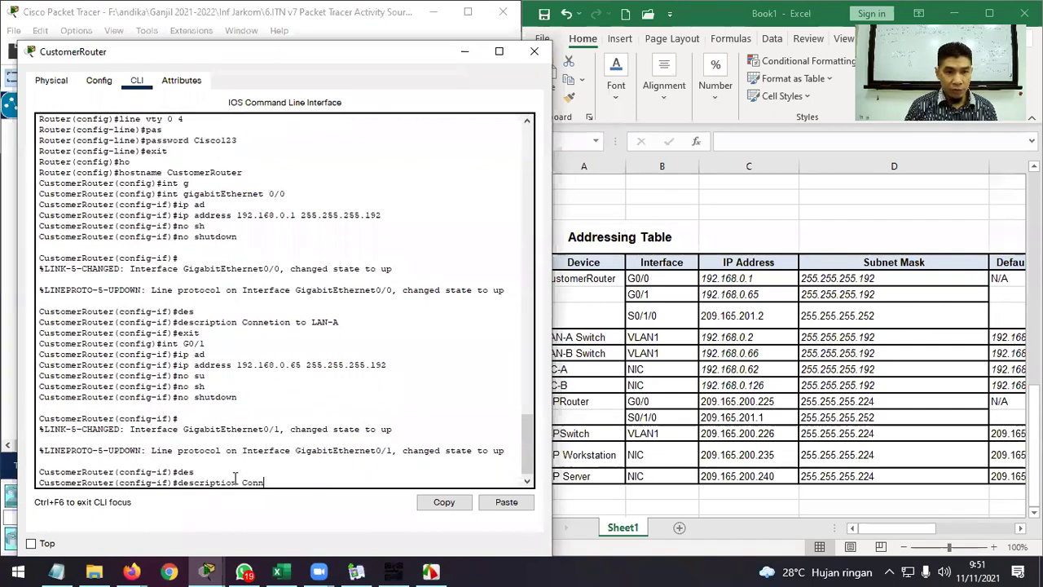
pyautogui.write('etion')
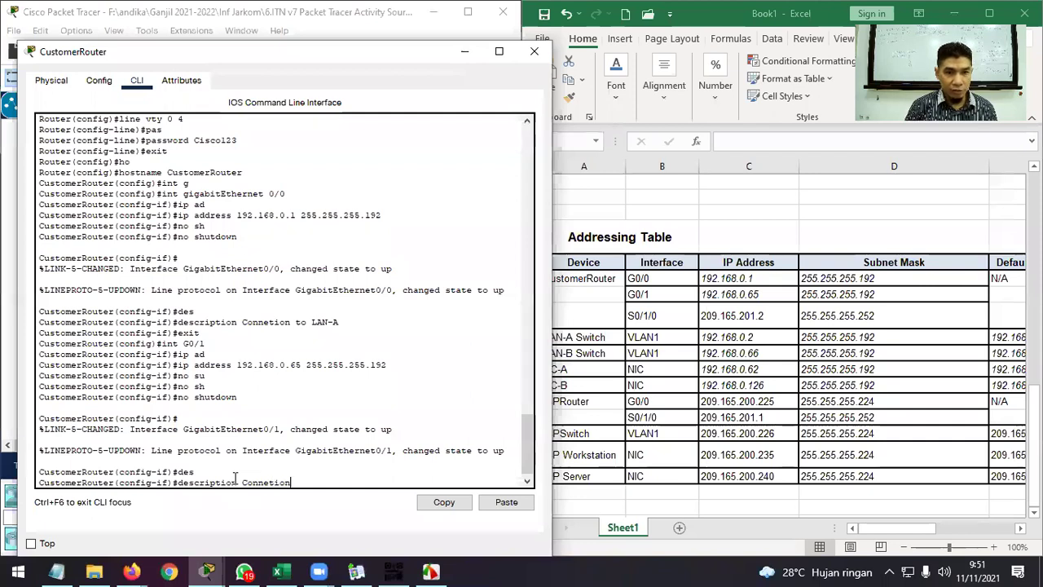
pyautogui.write(' to LAN-B')
pyautogui.press('Return')
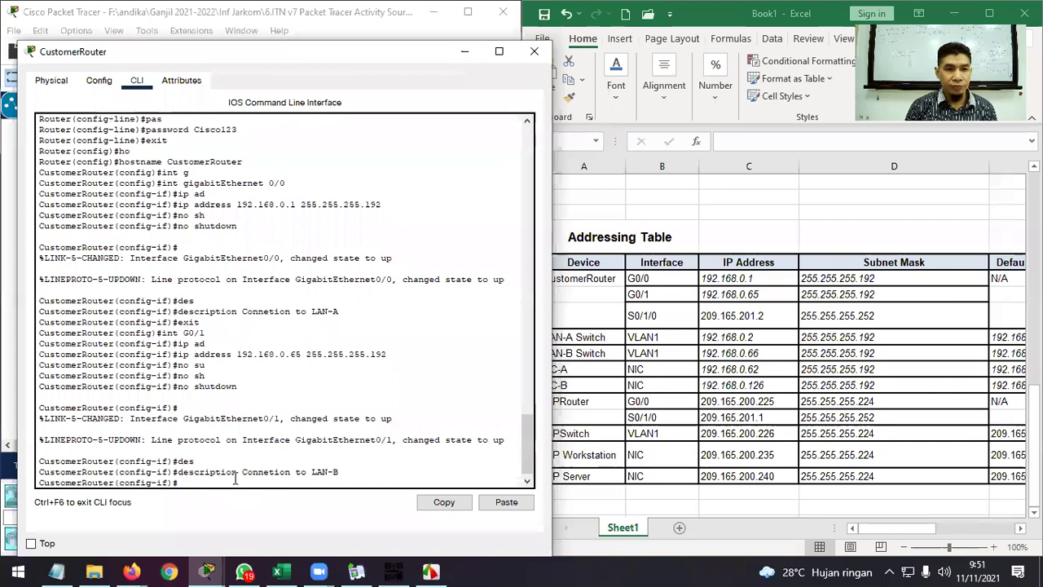
pyautogui.write('exit')
pyautogui.press('Return')
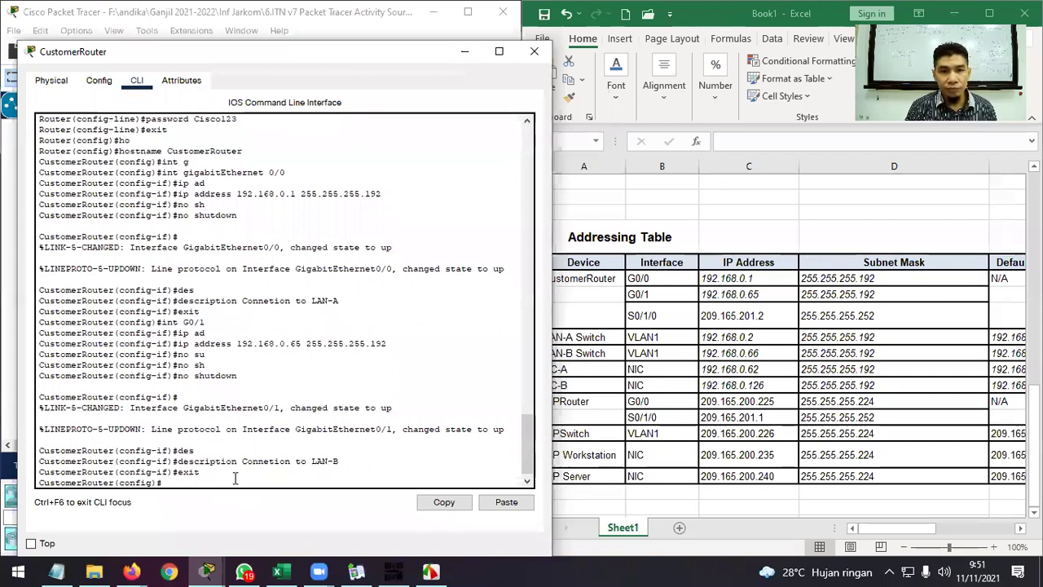
# Exit to privileged mode and copy running-config to startup-config.
pyautogui.write('en')
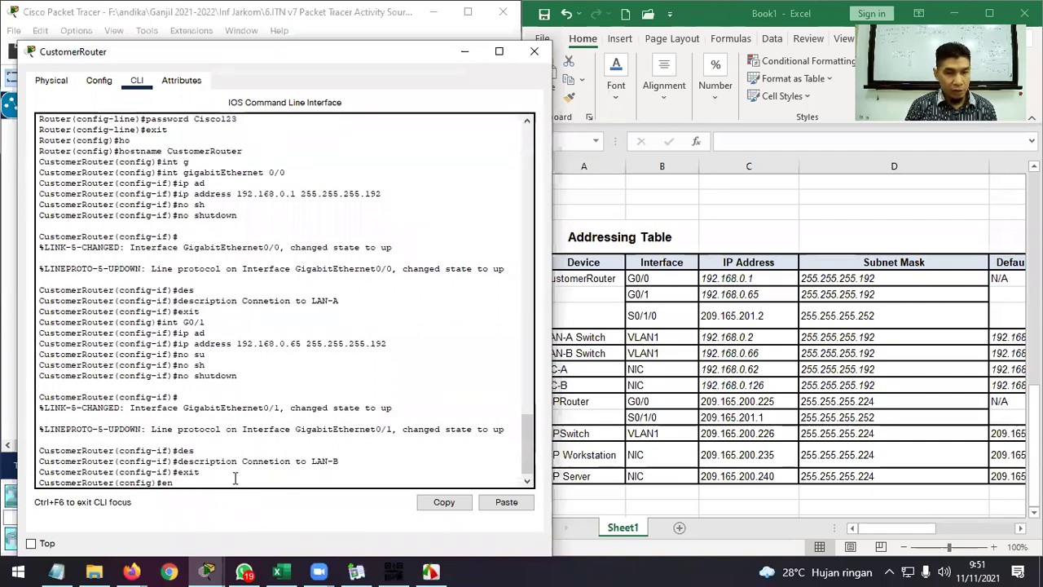
pyautogui.write('d')
pyautogui.press('Return')
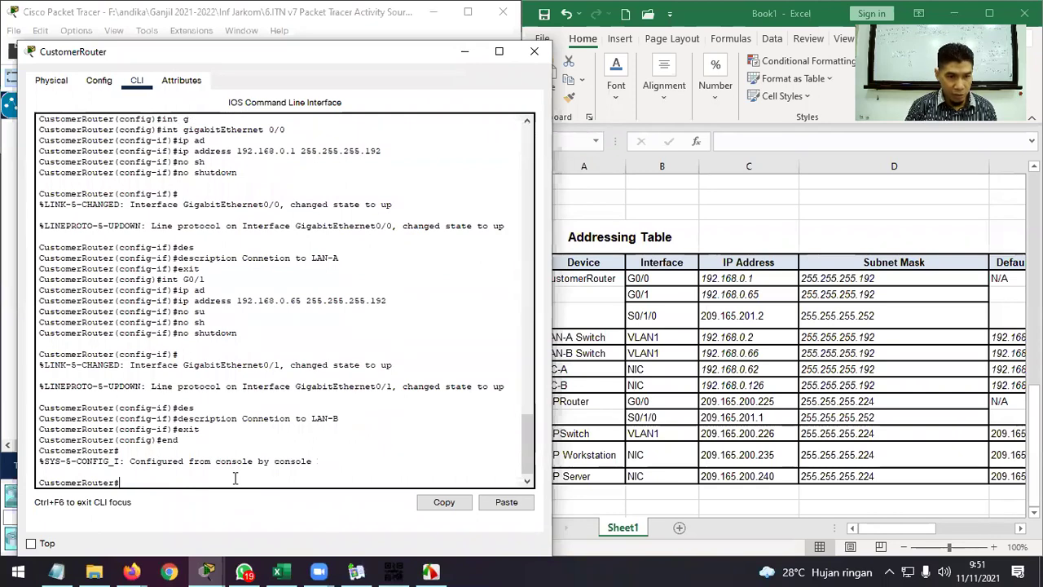
pyautogui.write('co')
pyautogui.press('Tab')
pyautogui.write('p')
pyautogui.press('Tab')
pyautogui.write('ru')
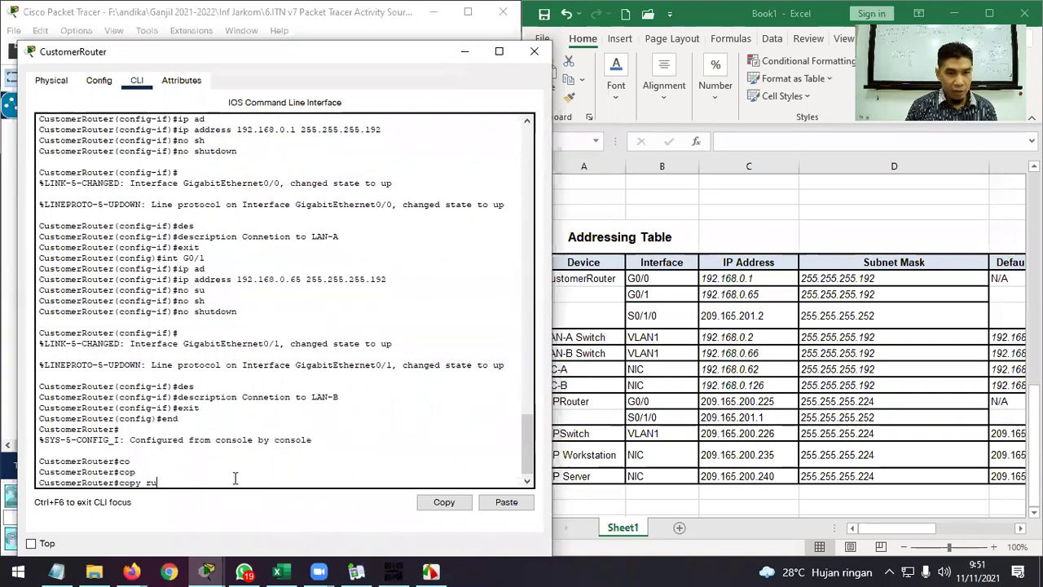
pyautogui.press('Tab')
pyautogui.write('st')
pyautogui.press('Tab')
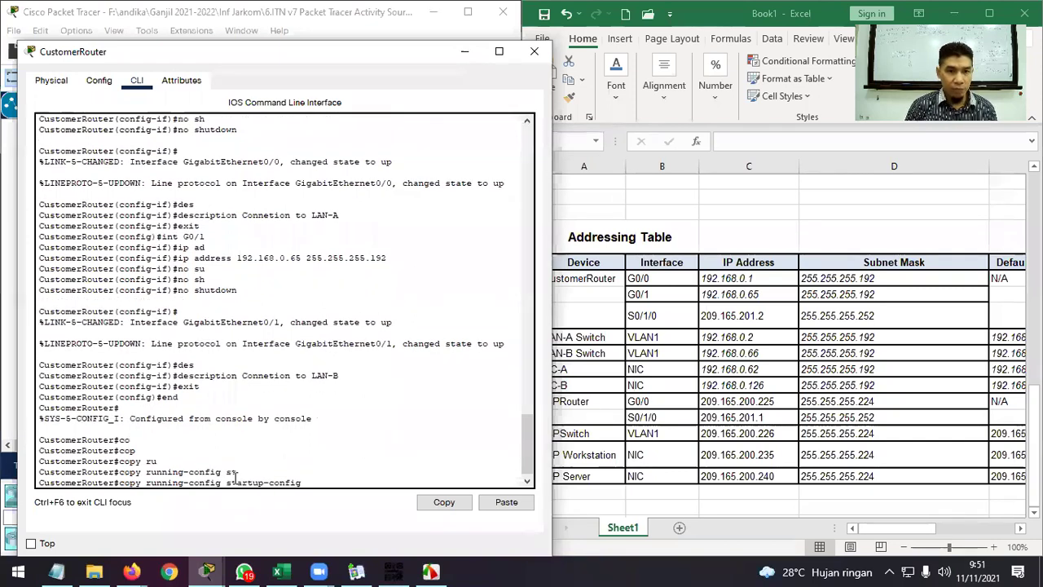
pyautogui.press('Return')
pyautogui.press('Return')
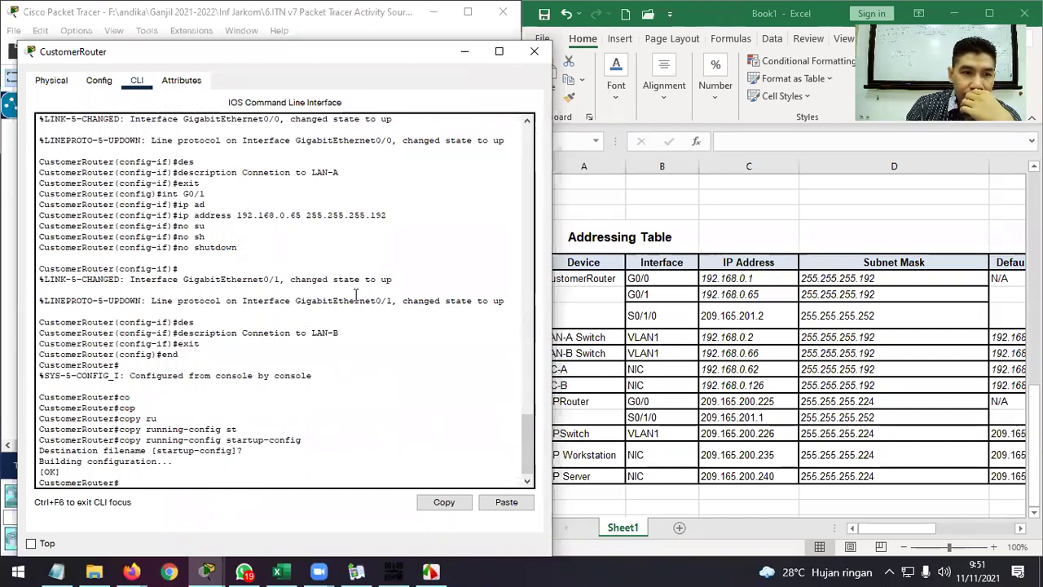
# Close CustomerRouter, show the activity instructions at Step 3, and open the LAN-A switch.
pyautogui.click(535, 54)
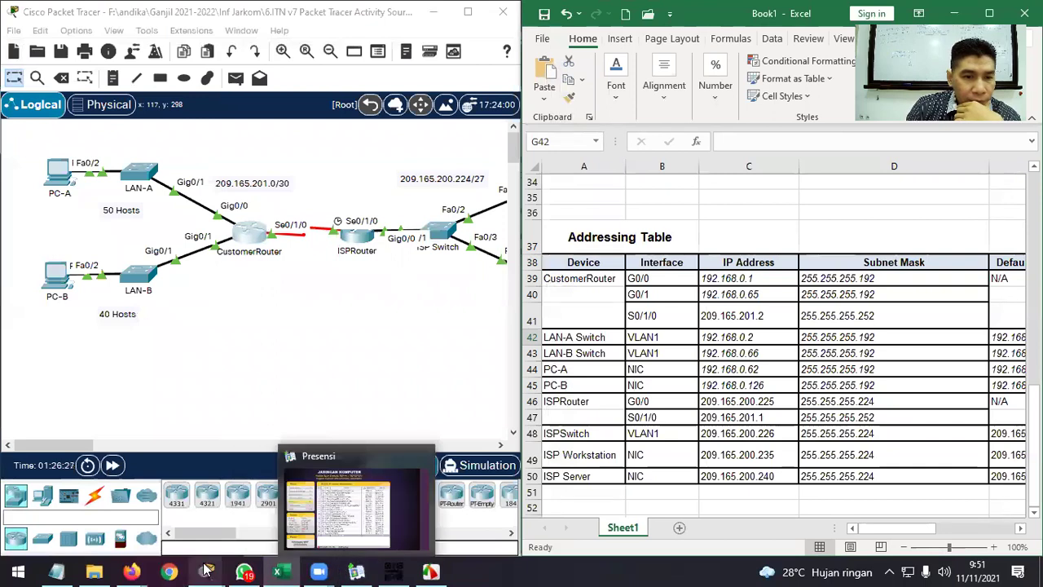
pyautogui.moveTo(355, 570)
pyautogui.click(171, 489)
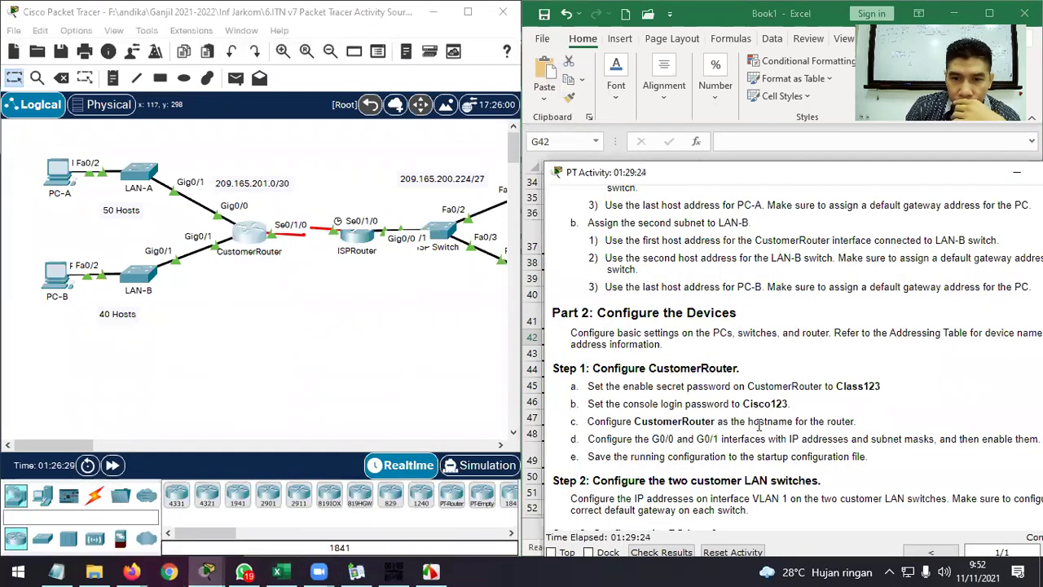
pyautogui.scroll(-3, 758, 424)
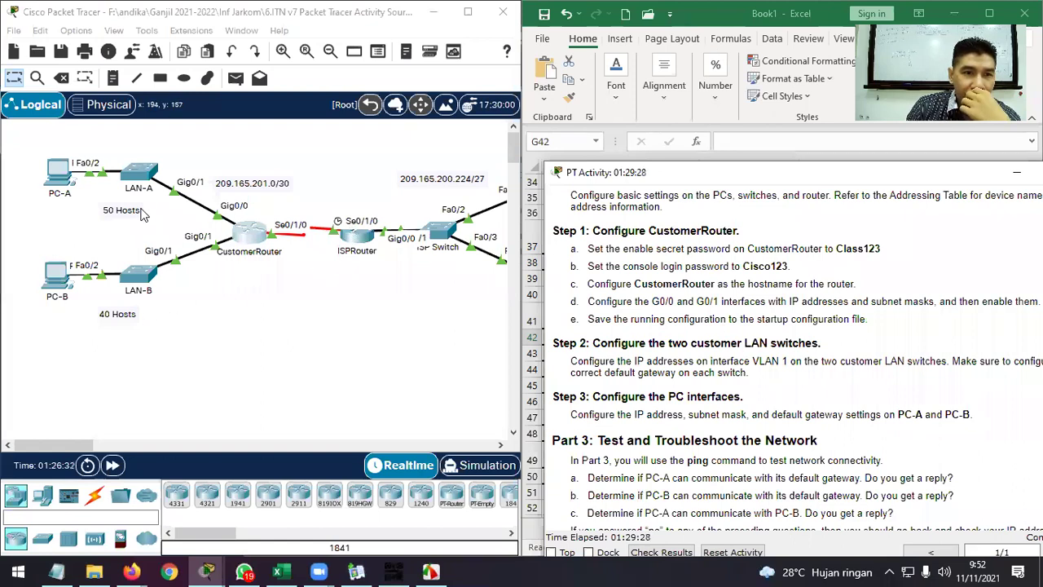
pyautogui.click(150, 173)
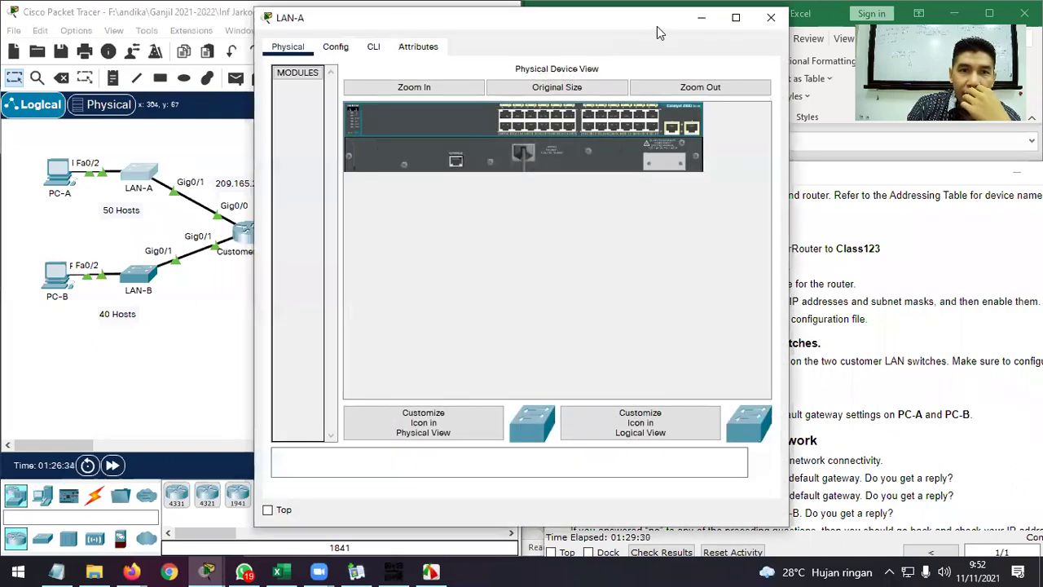
# In LAN-A's CLI, enter privileged and global configuration modes, then interface VLAN 1.
pyautogui.moveTo(642, 28); pyautogui.dragTo(387, 49)
pyautogui.click(115, 69)
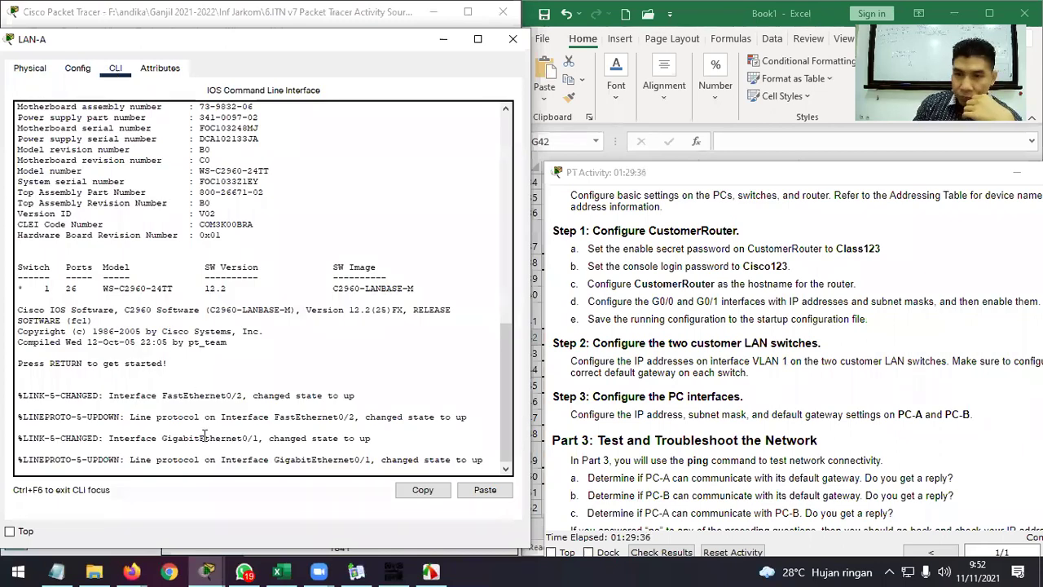
pyautogui.press('Return')
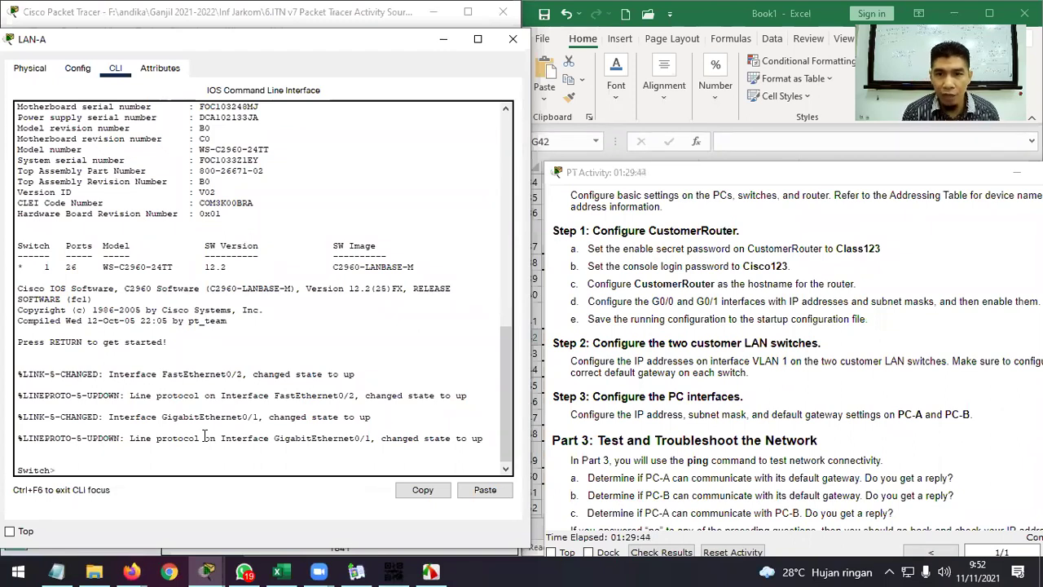
pyautogui.write('n')
pyautogui.press('Return')
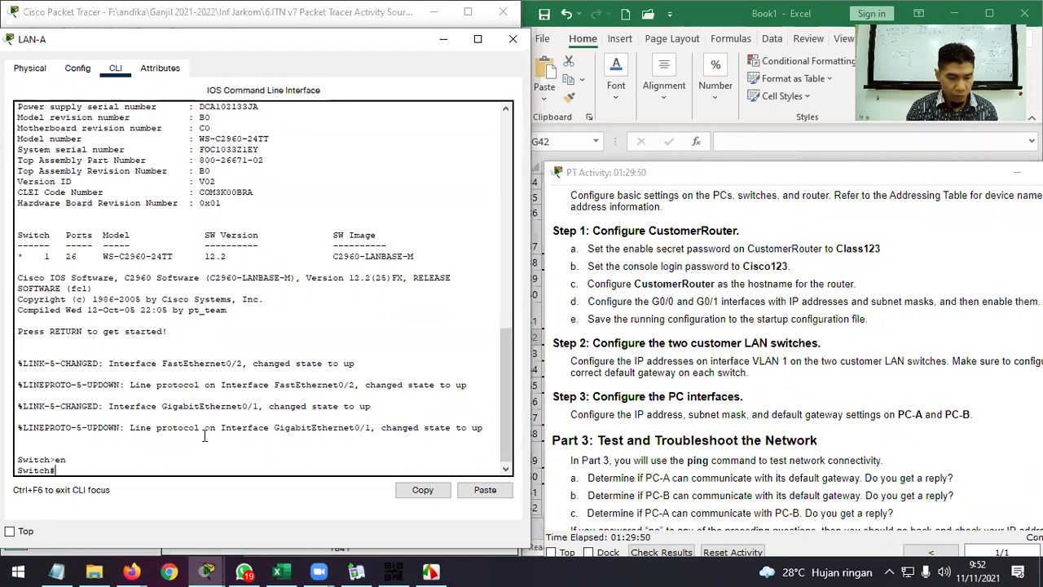
pyautogui.write('nf t')
pyautogui.press('Return')
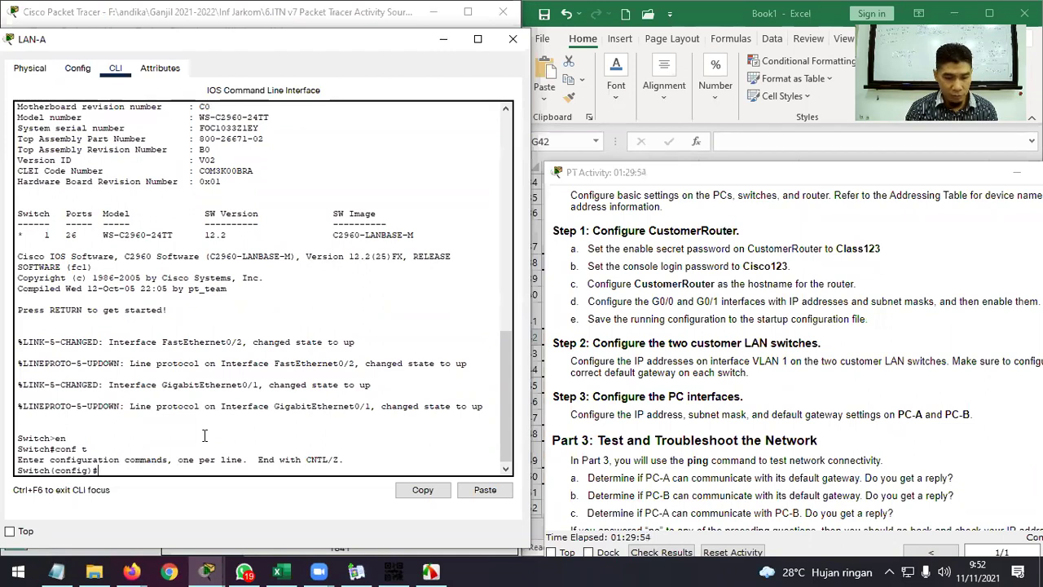
pyautogui.write('int v')
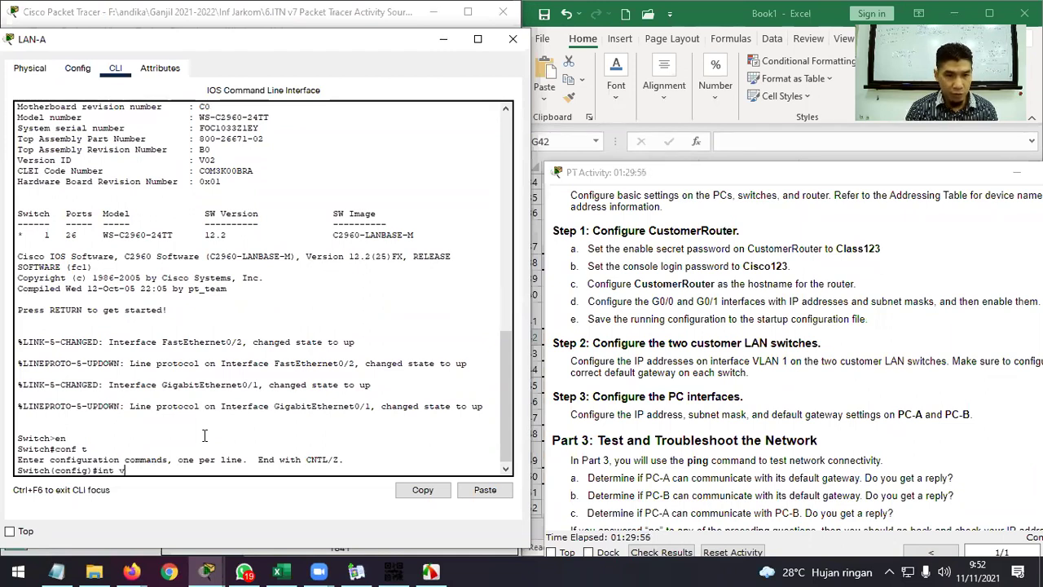
pyautogui.press('Tab')
pyautogui.write('lan 1')
pyautogui.press('Return')
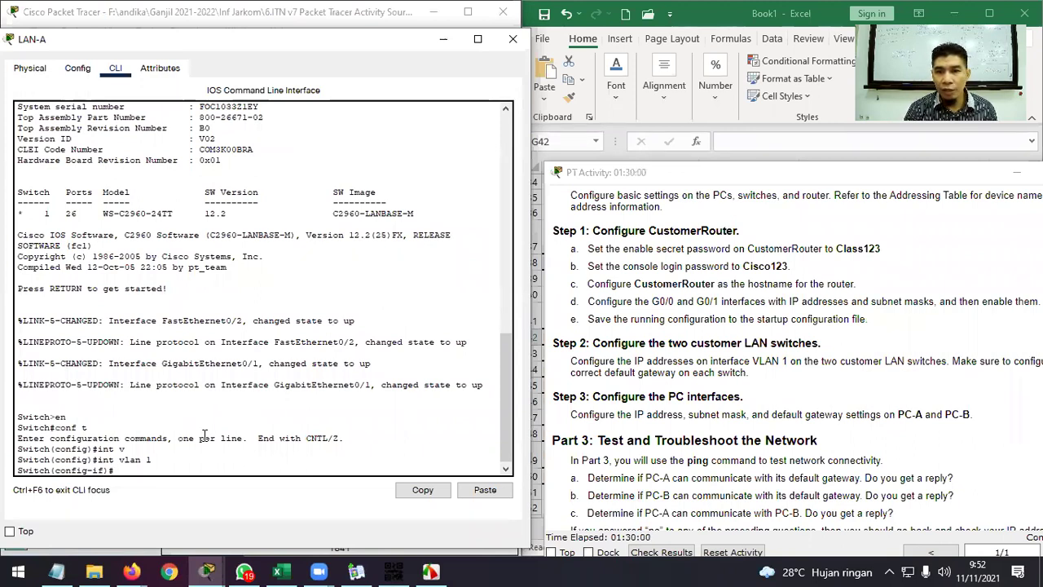
# Give VLAN 1 the address 192.168.0.2 255.255.255.192, enable it, and exit.
pyautogui.click(576, 61)
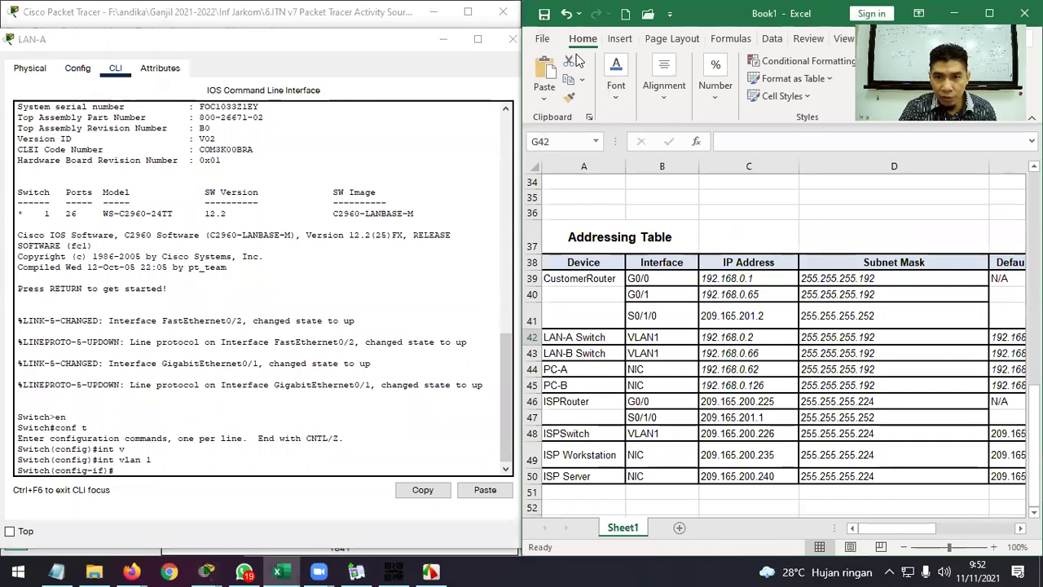
pyautogui.click(237, 460)
pyautogui.write('ip ad')
pyautogui.press('Tab')
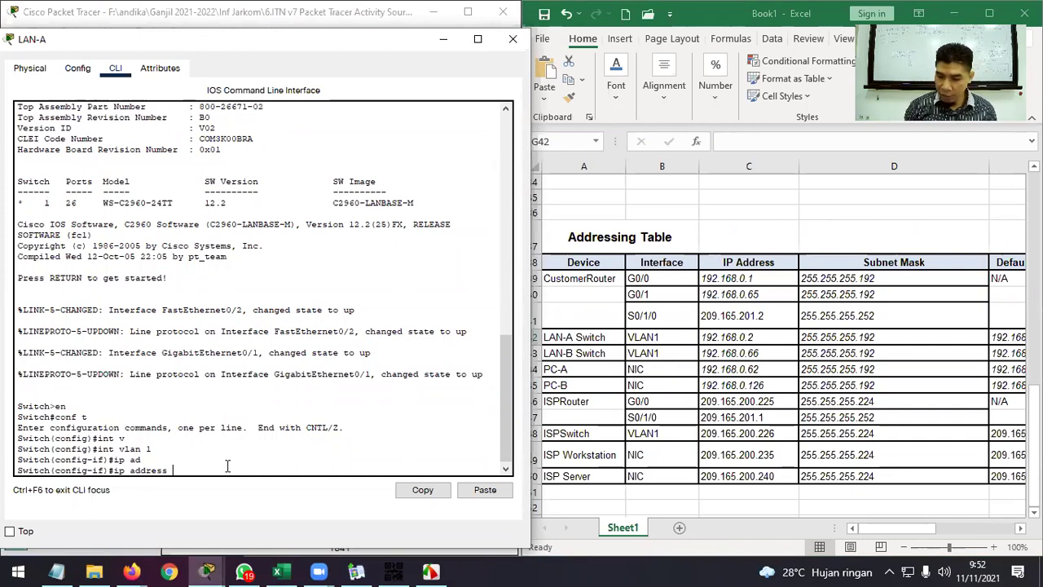
pyautogui.write('192.168.')
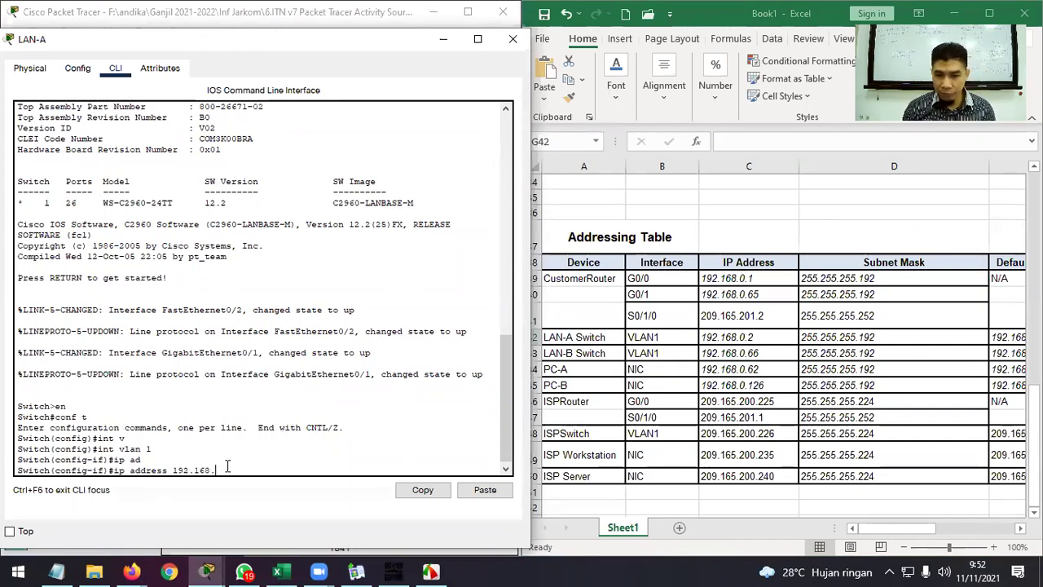
pyautogui.write('0.2')
pyautogui.press('Return')
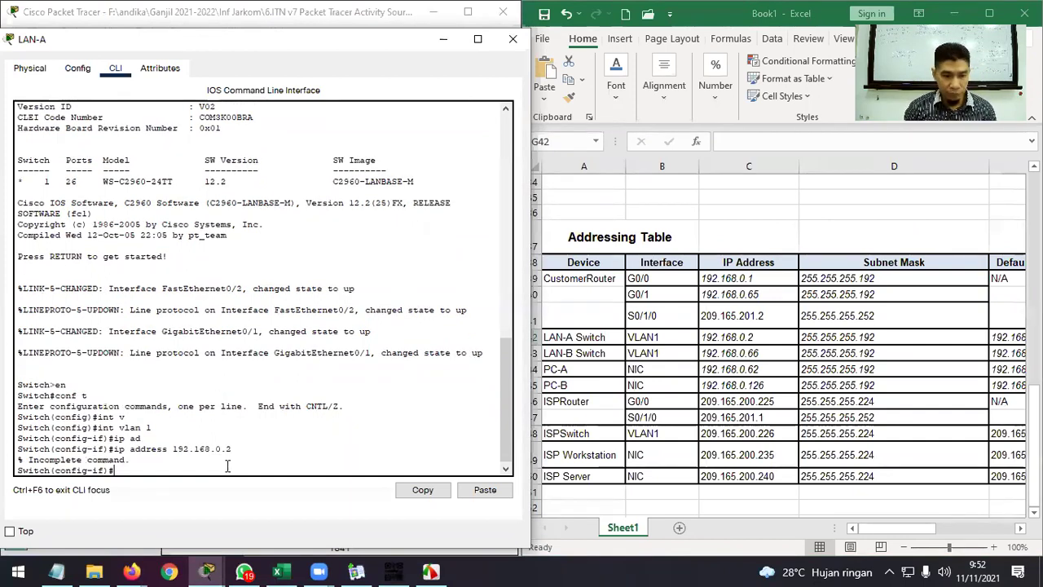
pyautogui.press('Up')
pyautogui.write('255.255.255.192')
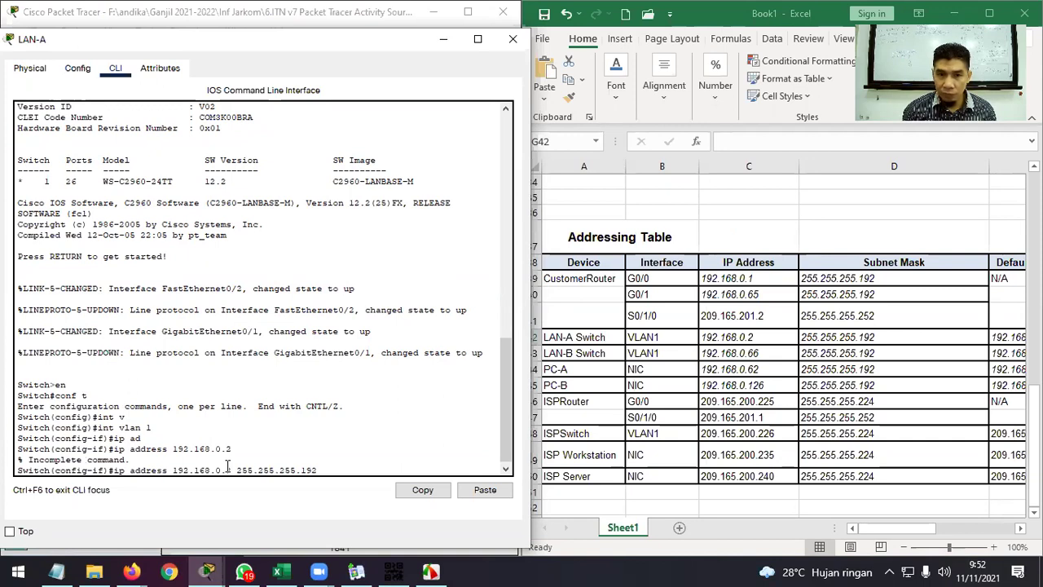
pyautogui.press('Return')
pyautogui.write('s')
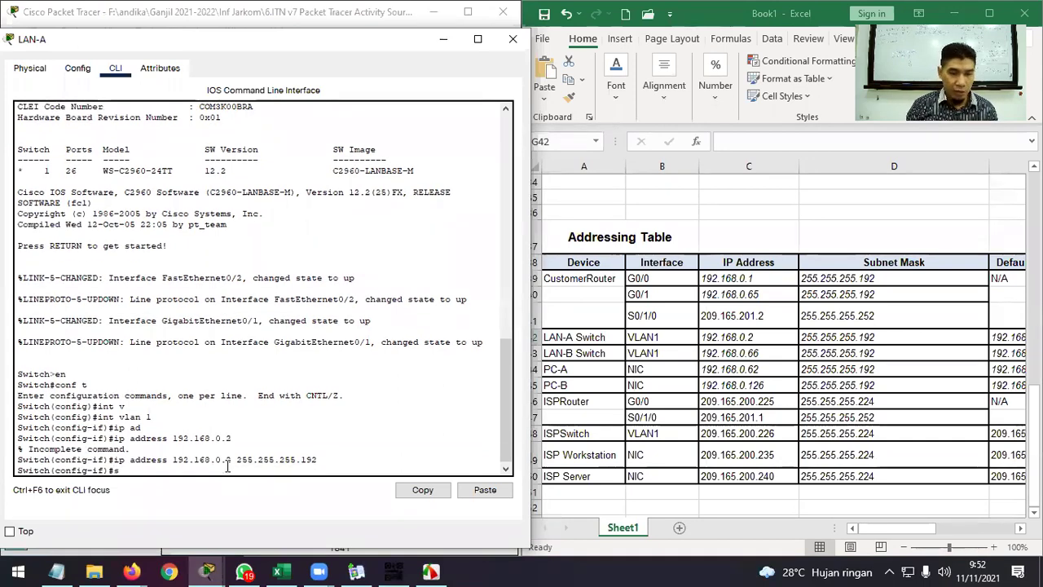
pyautogui.press('BackSpace')
pyautogui.write('no shu')
pyautogui.press('Tab')
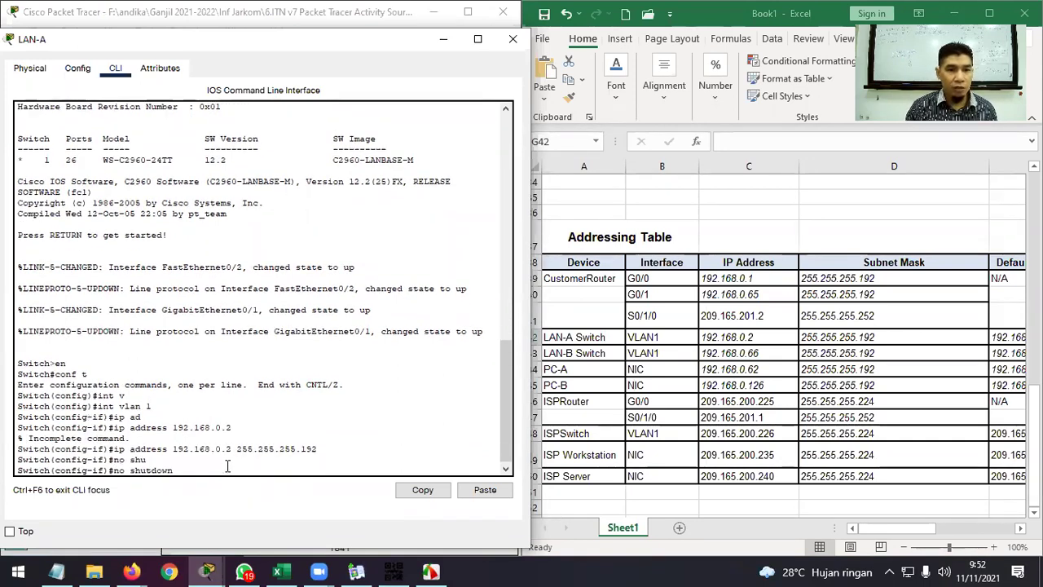
pyautogui.press('Return')
pyautogui.press('Return')
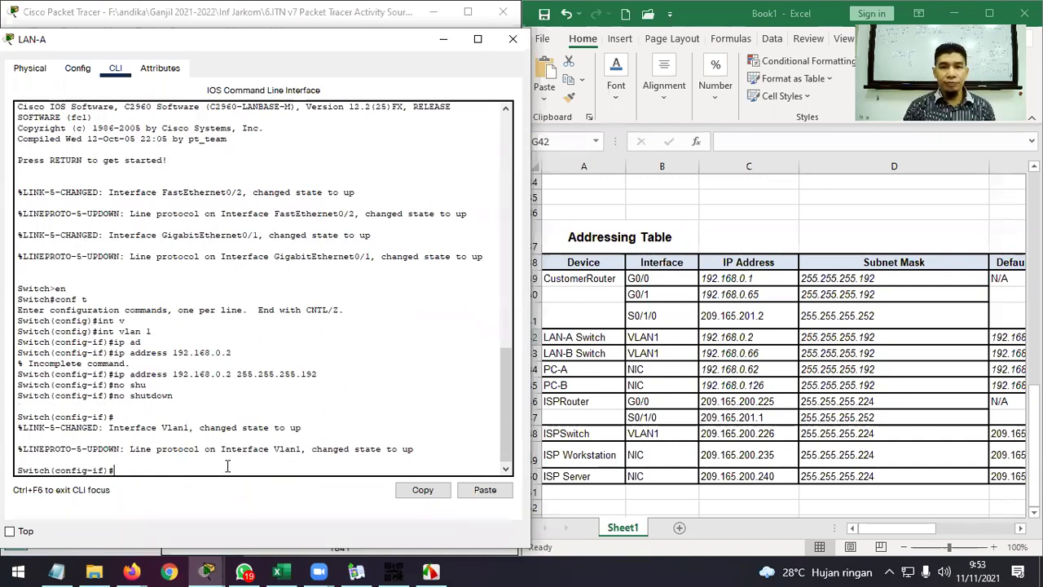
pyautogui.write('exit')
pyautogui.press('Return')
# Set ip default-gateway 192.168.0.1 on LAN-A, checking the Addressing Table.
pyautogui.write('ip d')
pyautogui.press('Tab')
pyautogui.write('e')
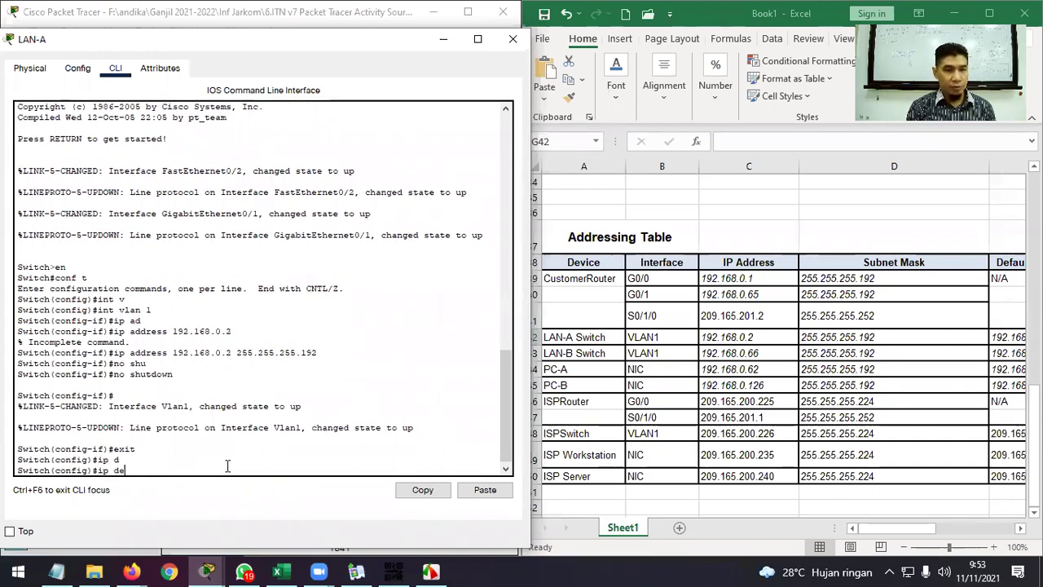
pyautogui.press('Tab')
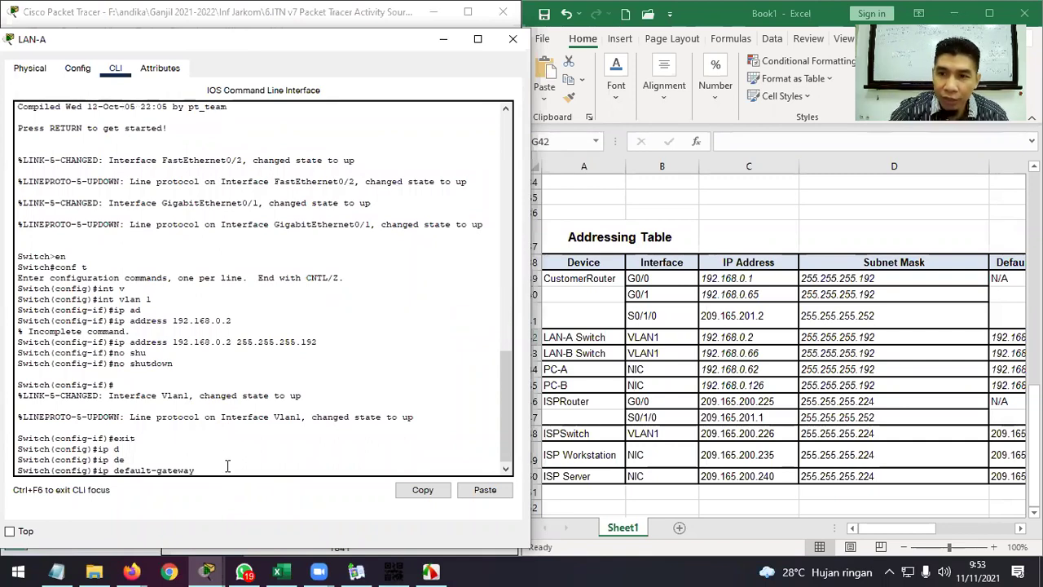
pyautogui.click(929, 528)
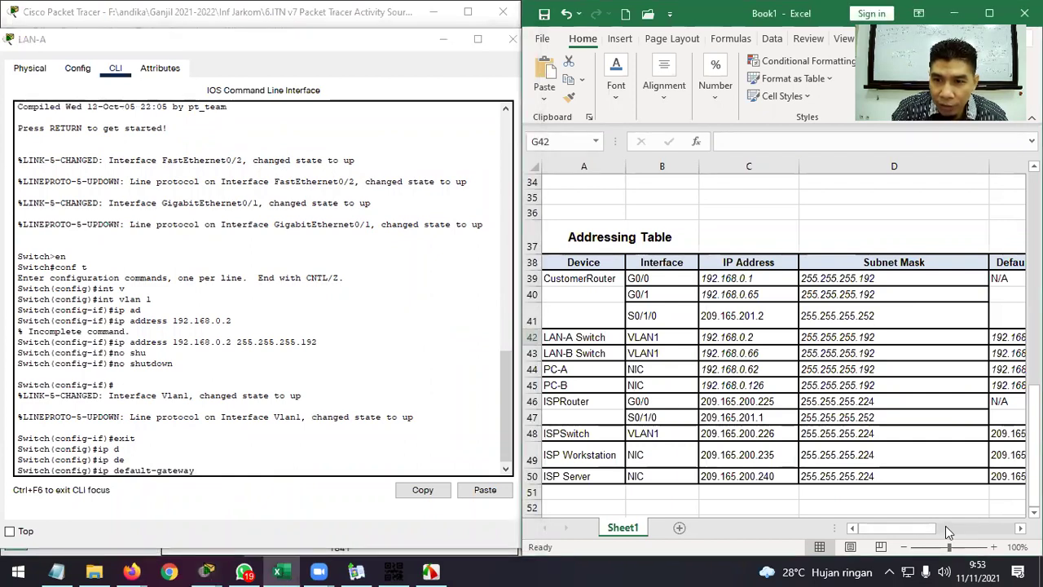
pyautogui.moveTo(929, 530); pyautogui.dragTo(895, 525)
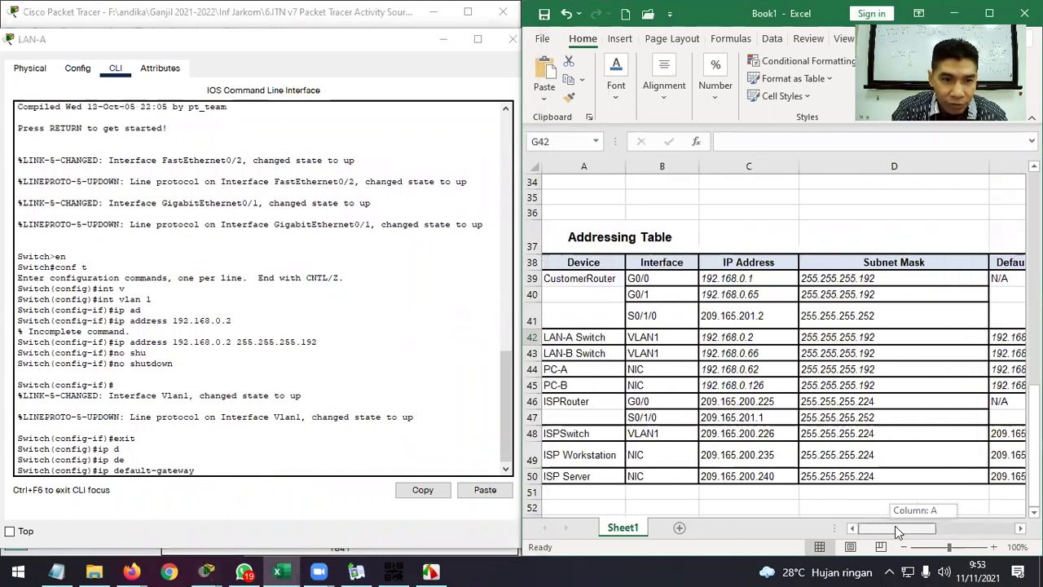
pyautogui.click(248, 470)
pyautogui.write('192.168.')
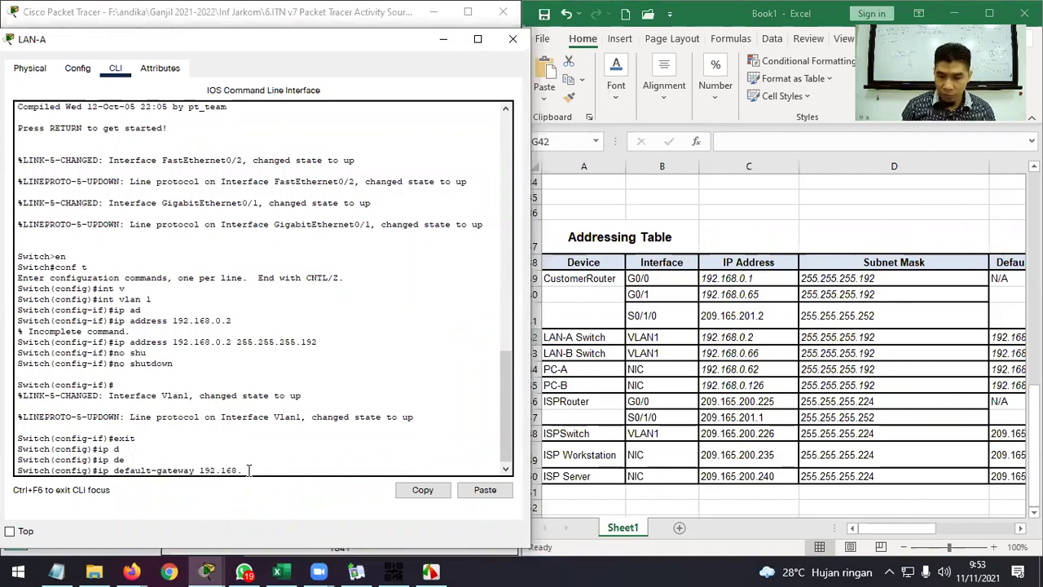
pyautogui.write('0.1')
pyautogui.press('Return')
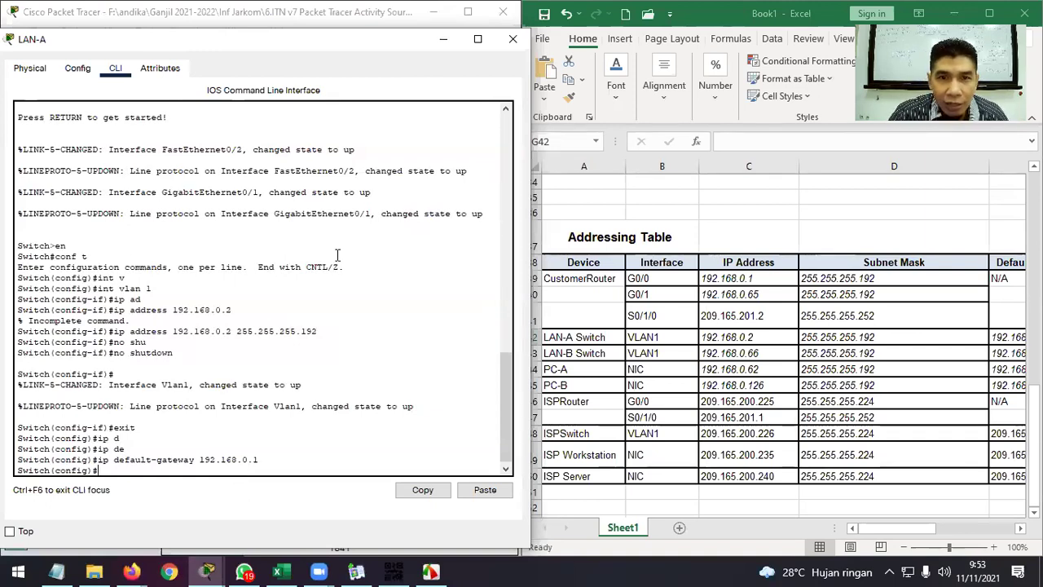
# Close LAN-A and open LAN-B's CLI in global configuration mode (en, conf t).
pyautogui.click(512, 38)
pyautogui.click(140, 275)
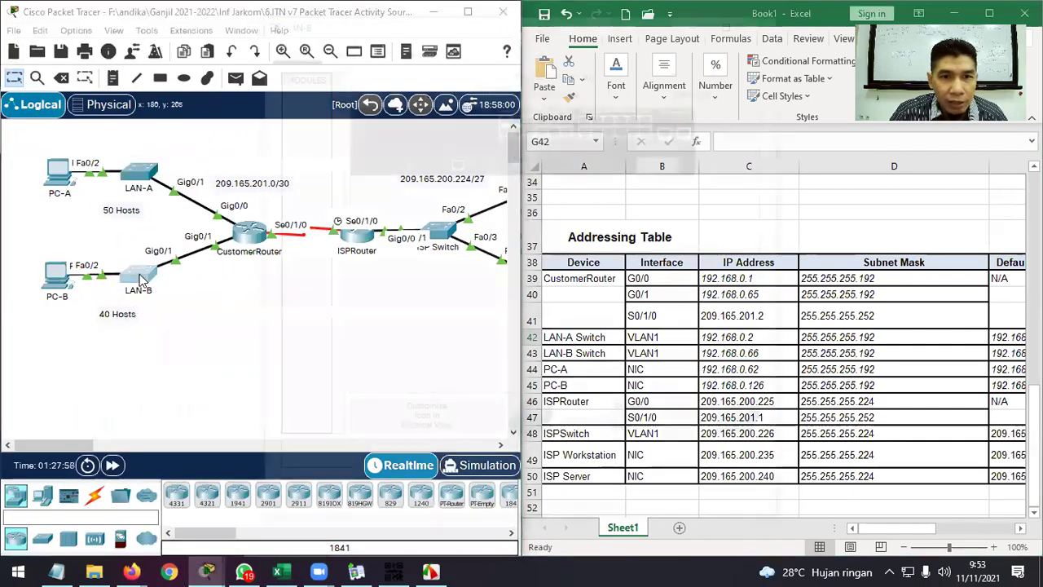
pyautogui.moveTo(612, 31); pyautogui.dragTo(357, 47)
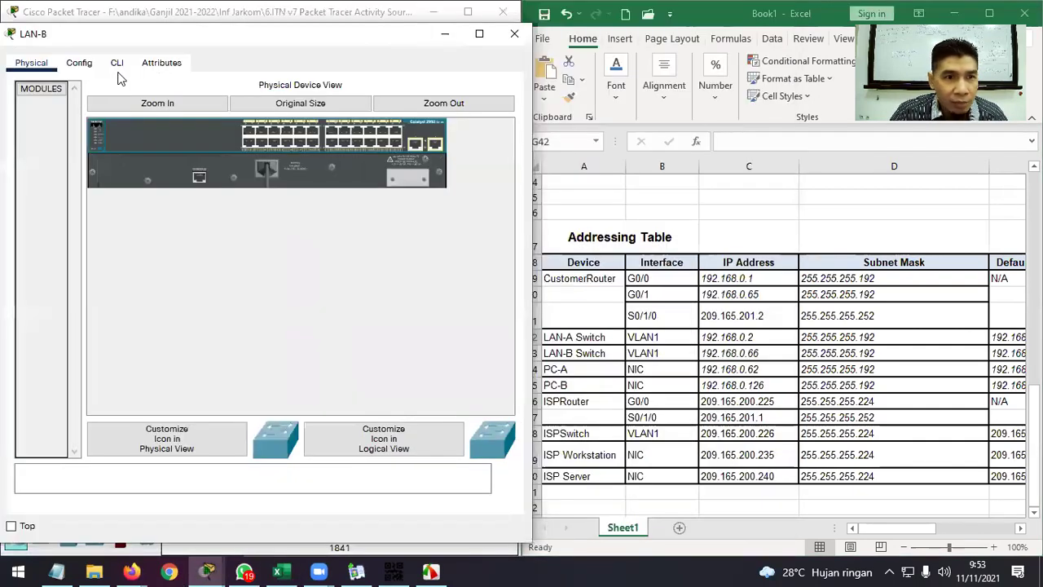
pyautogui.click(117, 63)
pyautogui.press('Return')
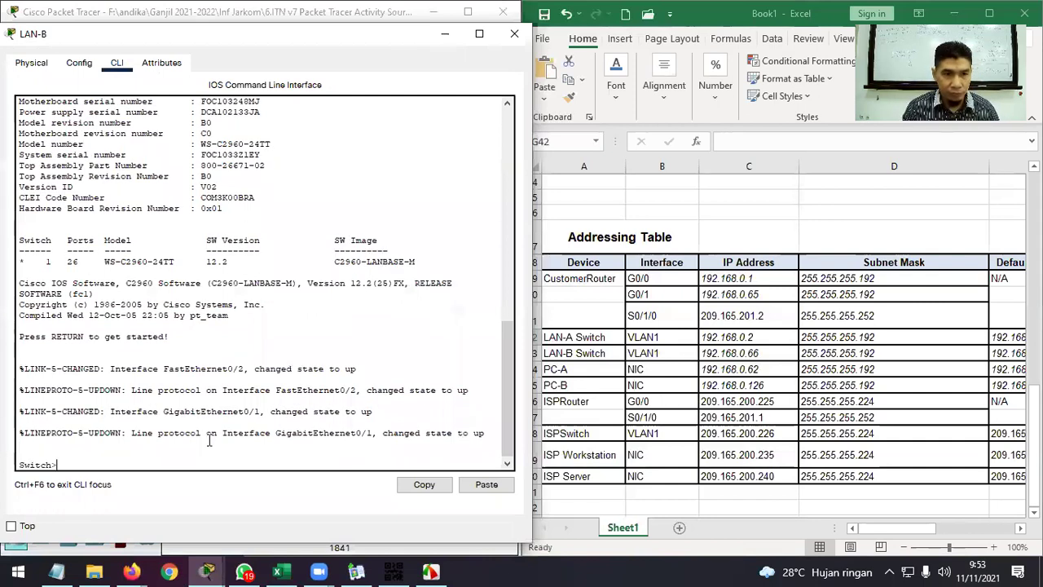
pyautogui.write('en')
pyautogui.press('Return')
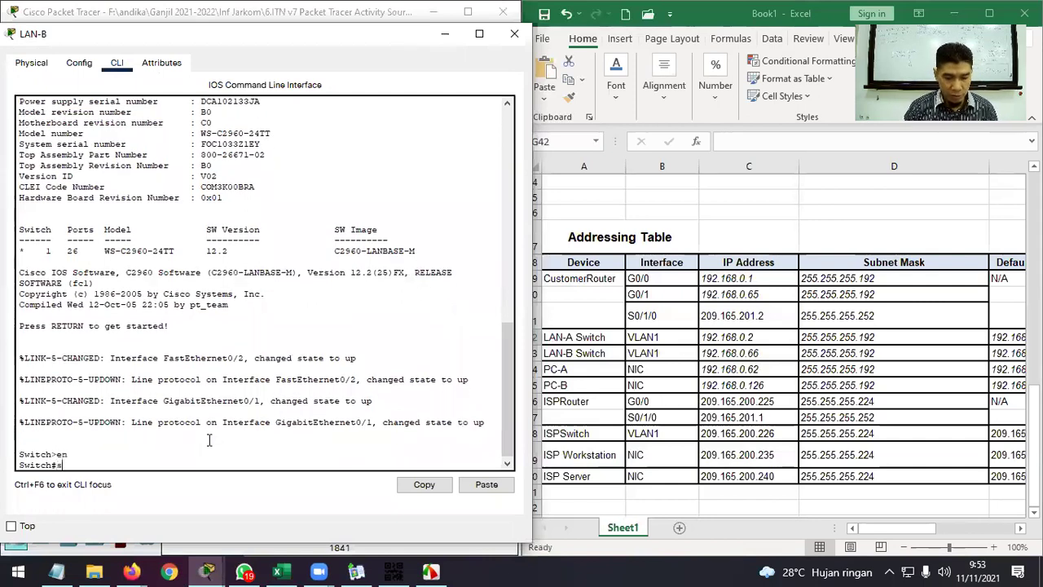
pyautogui.write('conf t')
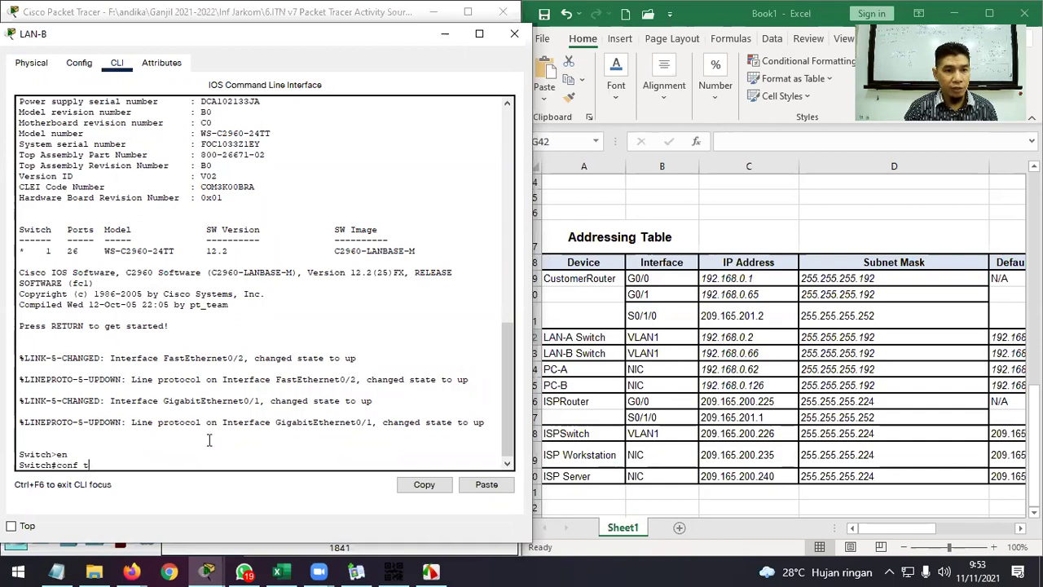
pyautogui.press('Return')
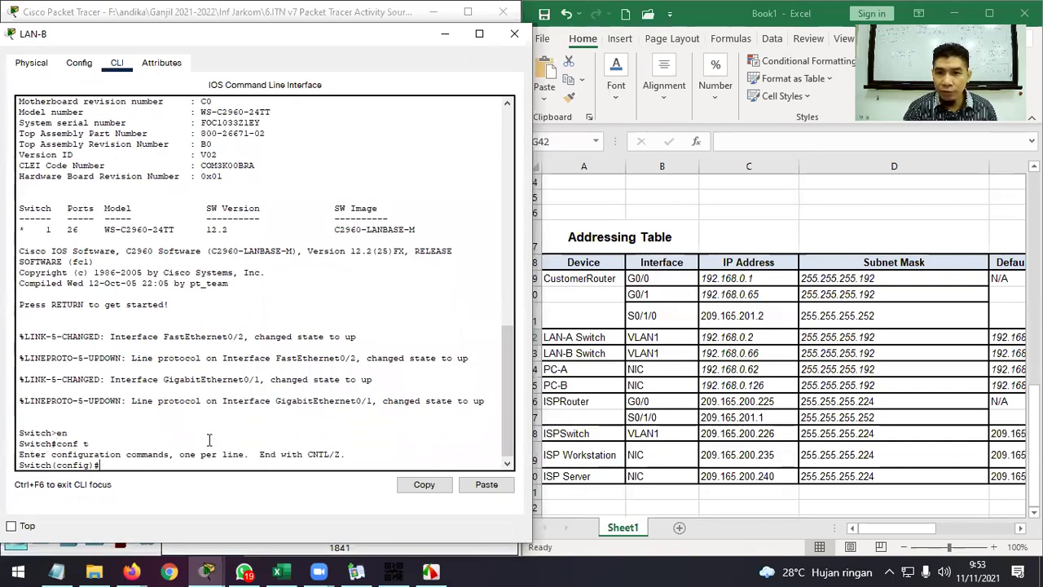
# Set LAN-B's default gateway to 192.168.0.65, checking the addressing table.
pyautogui.write('ip de')
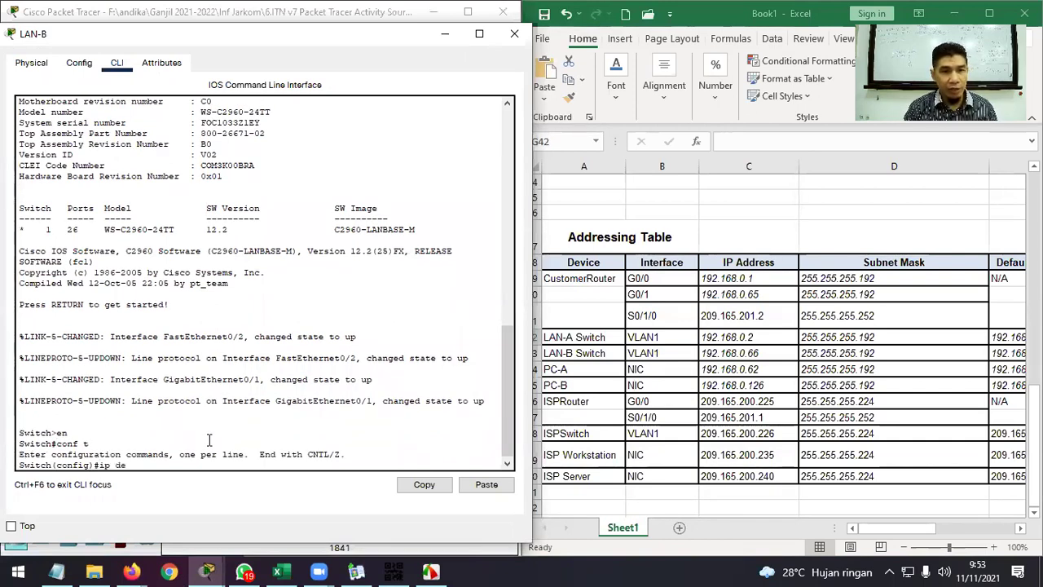
pyautogui.press('Tab')
pyautogui.write('192.168')
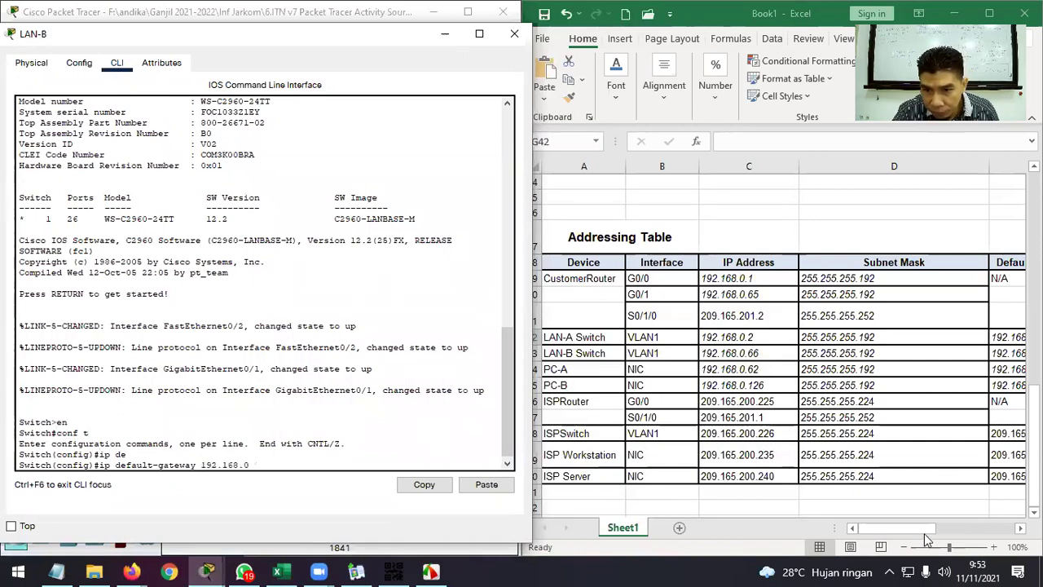
pyautogui.click(928, 537)
pyautogui.moveTo(896, 528)
pyautogui.mouseDown()
pyautogui.moveTo(938, 527)
pyautogui.moveTo(894, 533)
pyautogui.mouseUp()
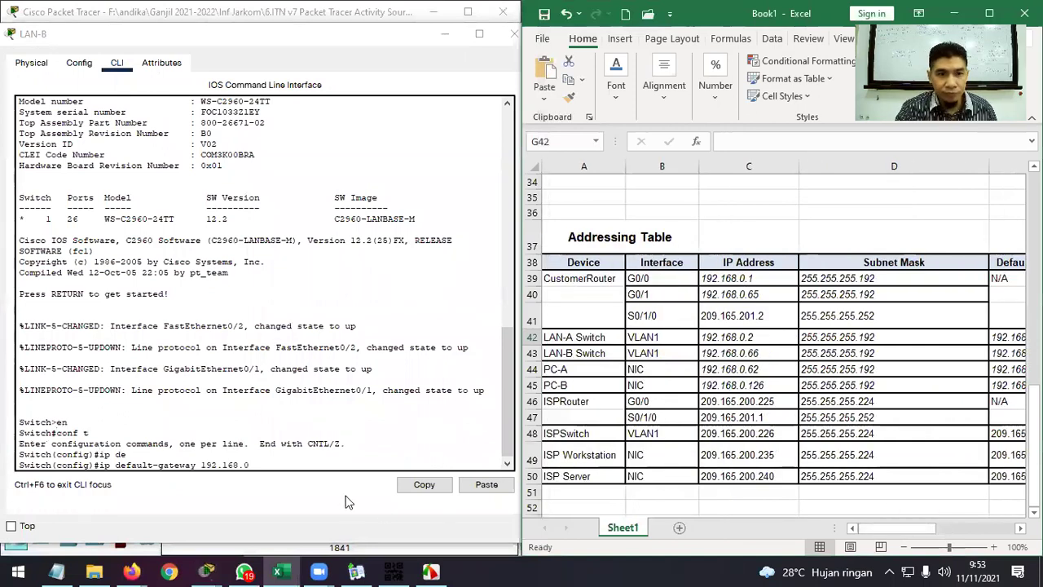
pyautogui.click(298, 463)
pyautogui.write('.65')
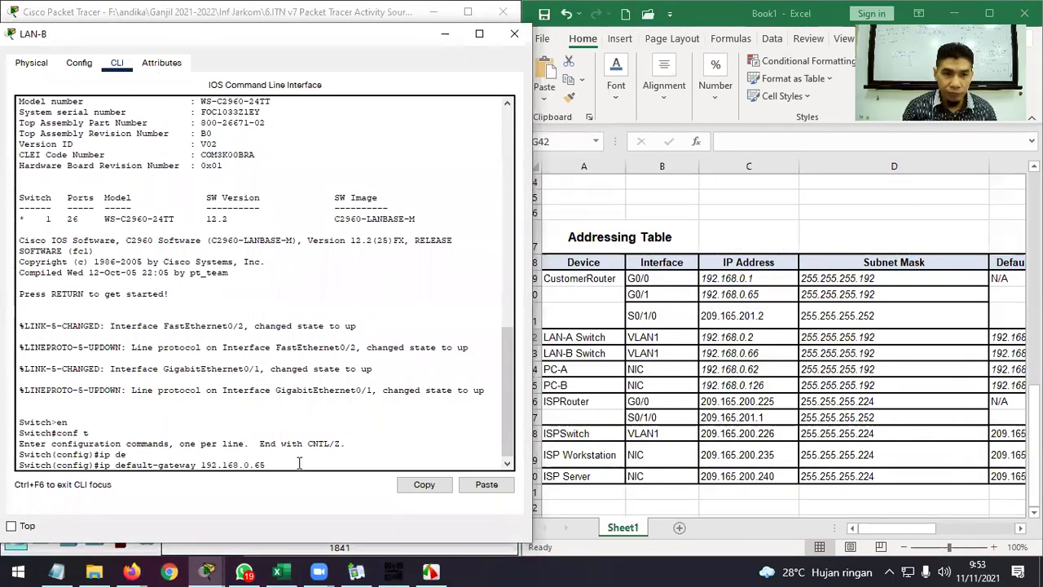
pyautogui.press('Return')
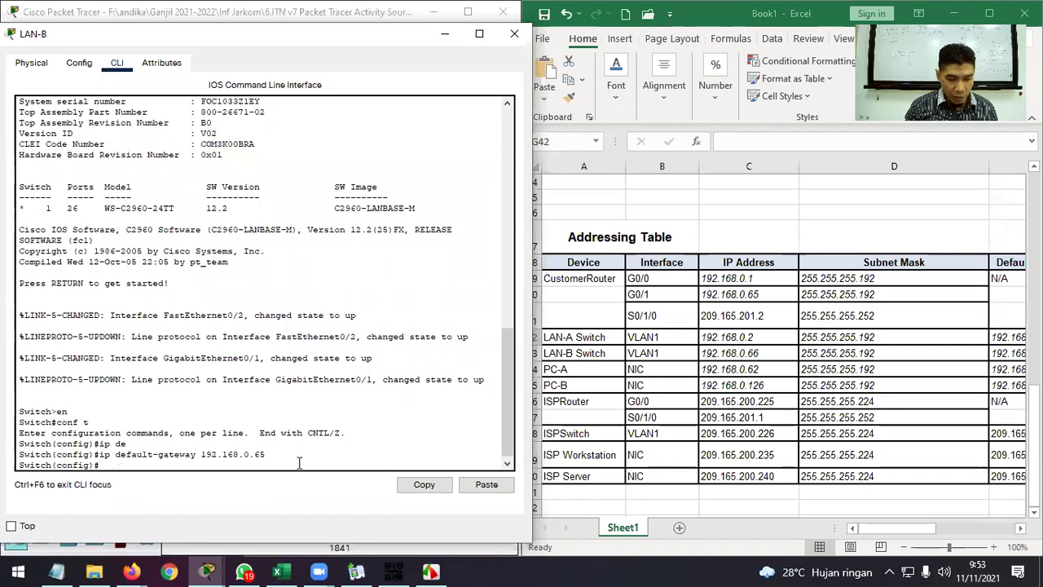
# Give interface VLAN 1 address 192.168.0.66 255.255.255.192 and enable it with no shutdown.
pyautogui.write('int')
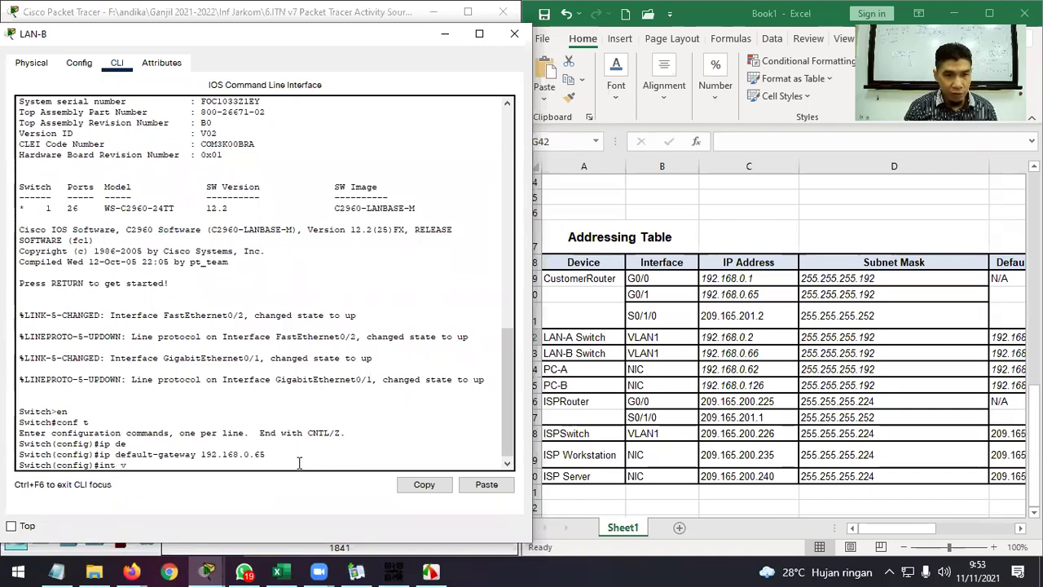
pyautogui.write(' v')
pyautogui.press('Tab')
pyautogui.write('1')
pyautogui.press('Return')
pyautogui.write('ip ad')
pyautogui.press('Tab')
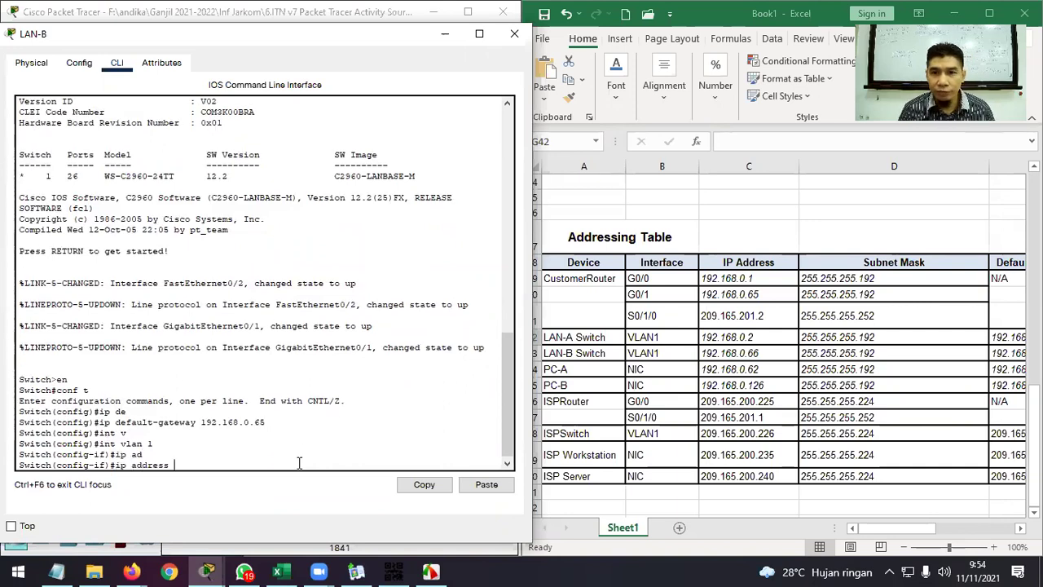
pyautogui.write('192.168.0.66 25')
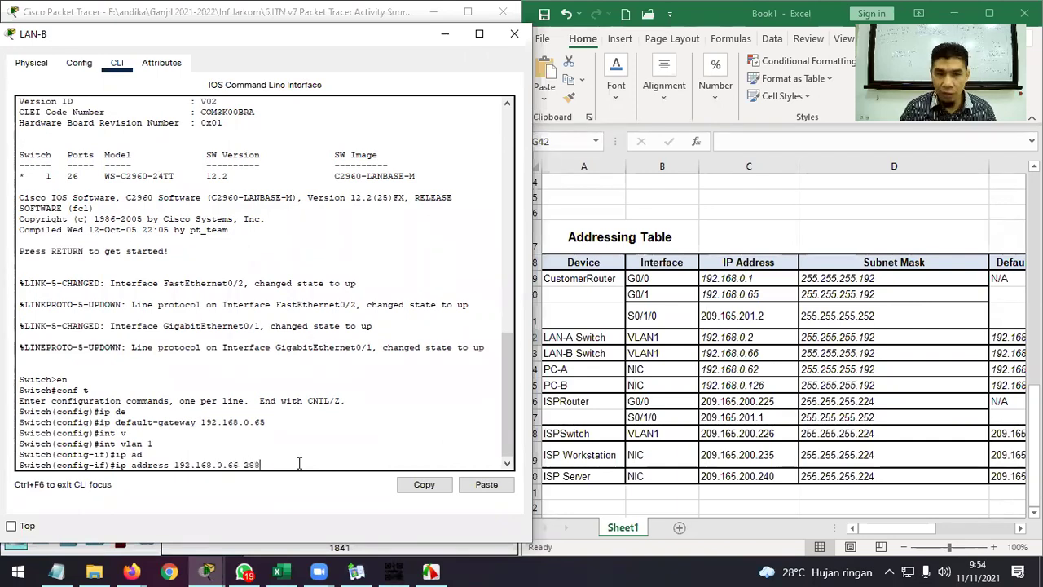
pyautogui.press('BackSpace')
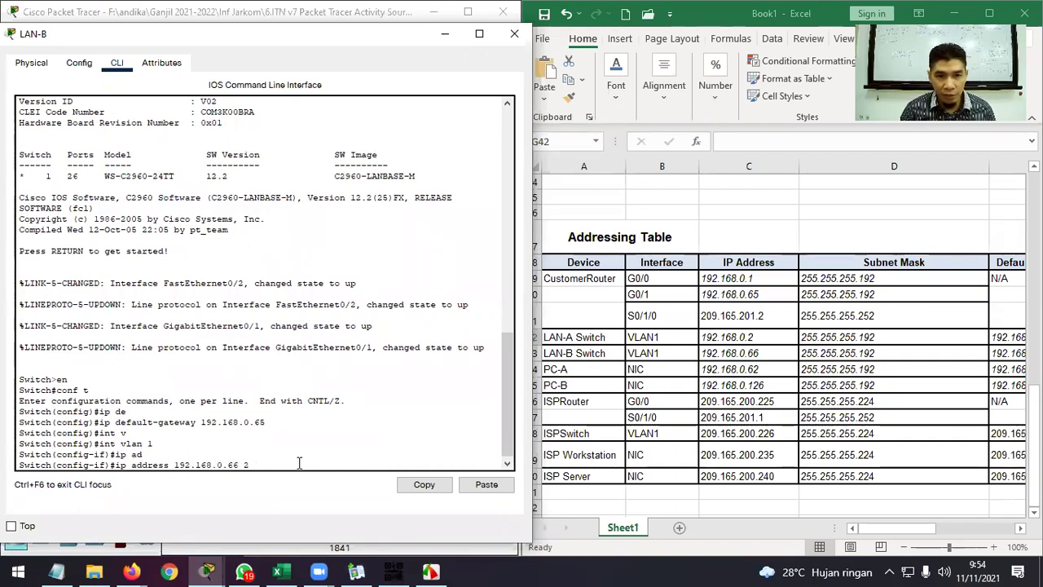
pyautogui.write('55.255')
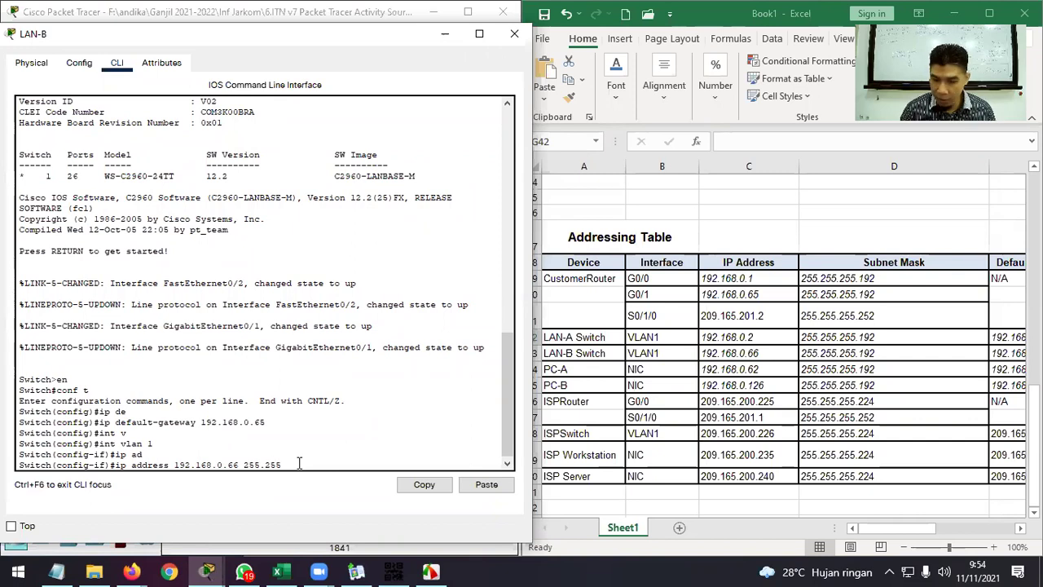
pyautogui.write('.255.192')
pyautogui.press('Return')
pyautogui.write('no shut')
pyautogui.press('Tab')
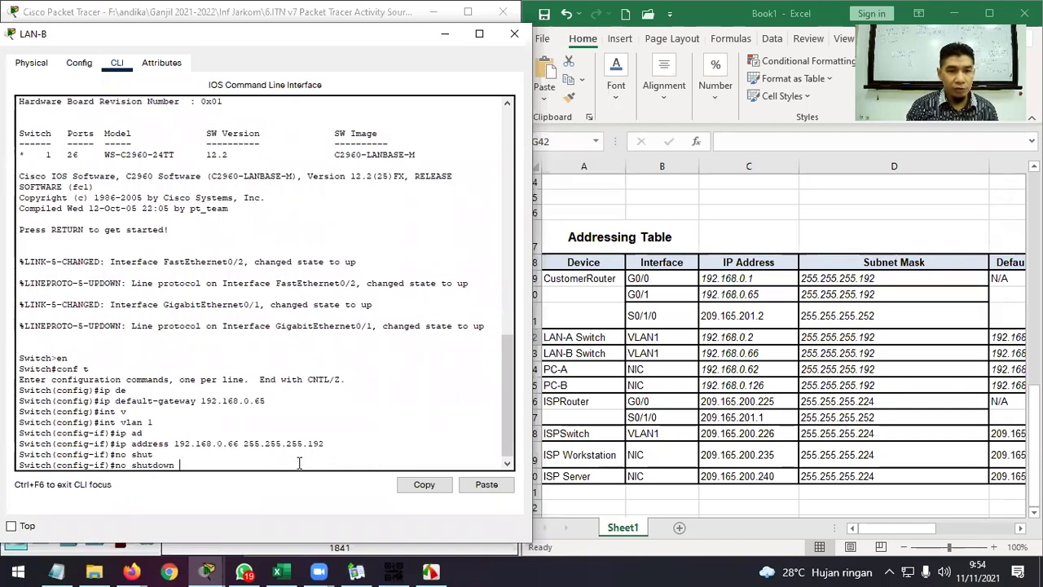
pyautogui.press('Return')
pyautogui.press('Return')
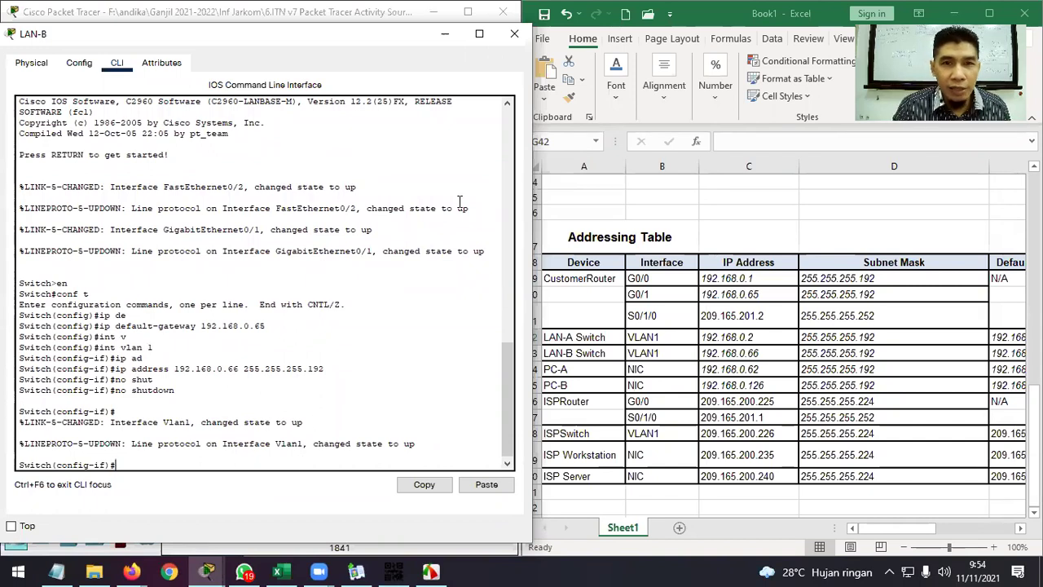
# Close LAN-B, review and minimize the activity instructions, and open PC-A's Desktop tab.
pyautogui.click(514, 34)
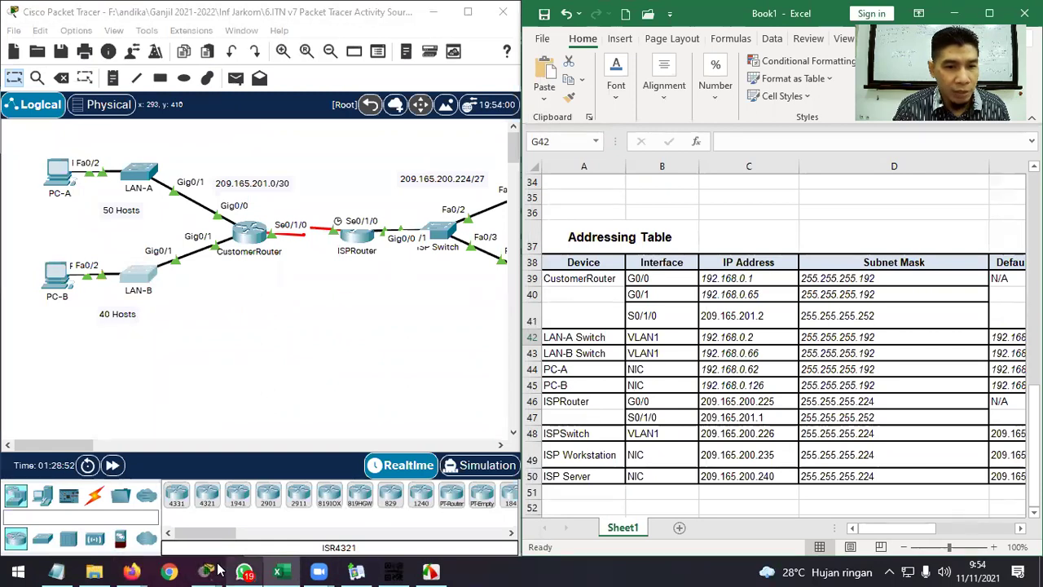
pyautogui.moveTo(218, 571)
pyautogui.click(198, 460)
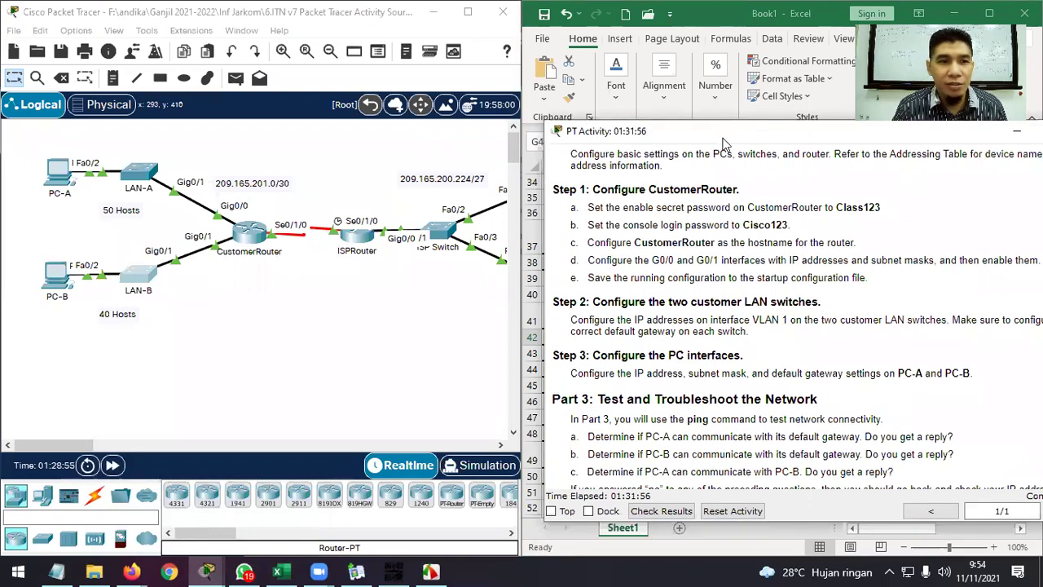
pyautogui.moveTo(818, 132); pyautogui.dragTo(802, 223)
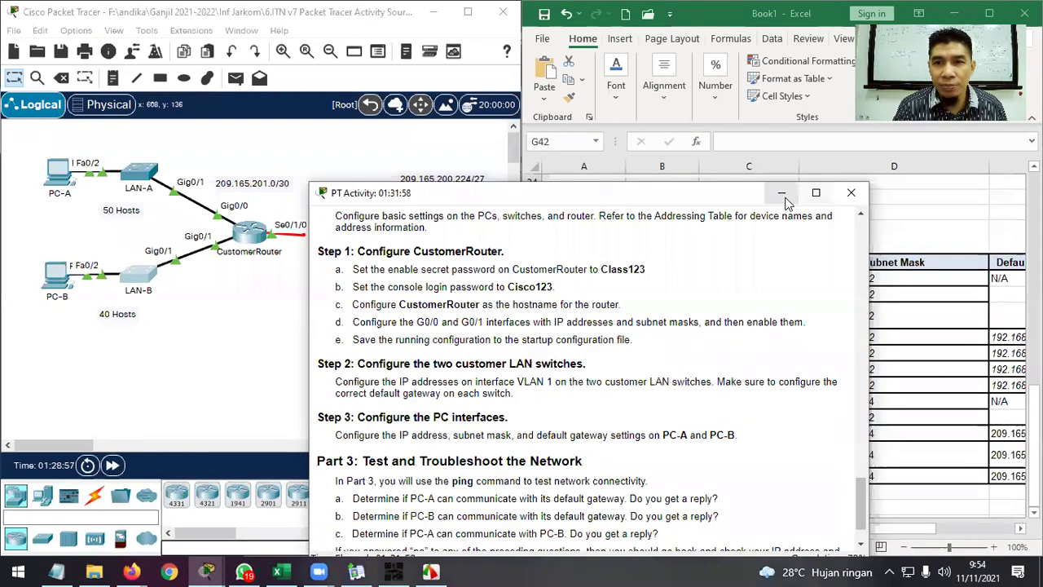
pyautogui.click(781, 193)
pyautogui.click(59, 175)
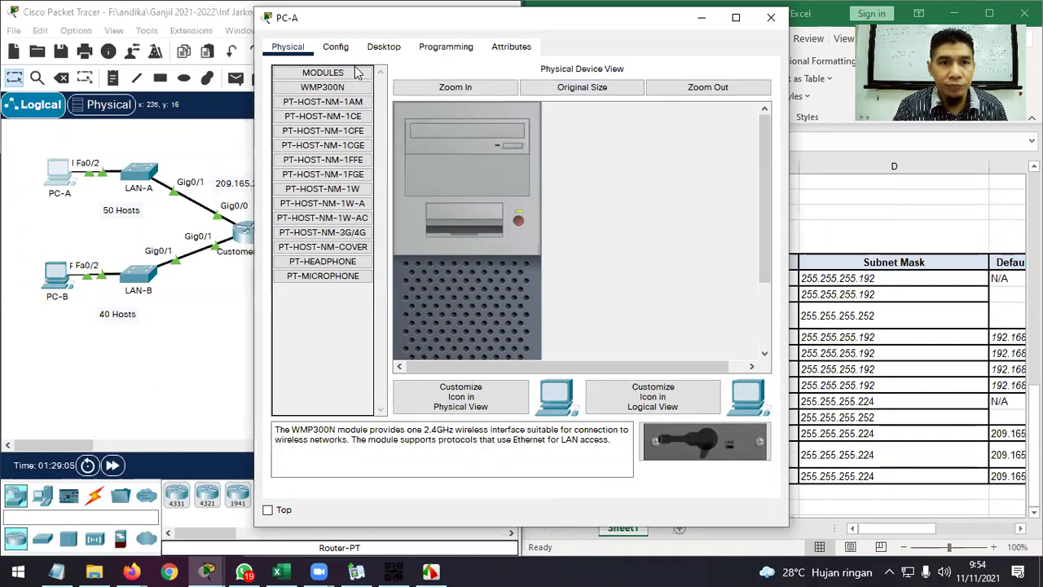
pyautogui.click(383, 46)
# Open PC-A's IP Configuration panel and place its window beside the addressing table.
pyautogui.click(325, 98)
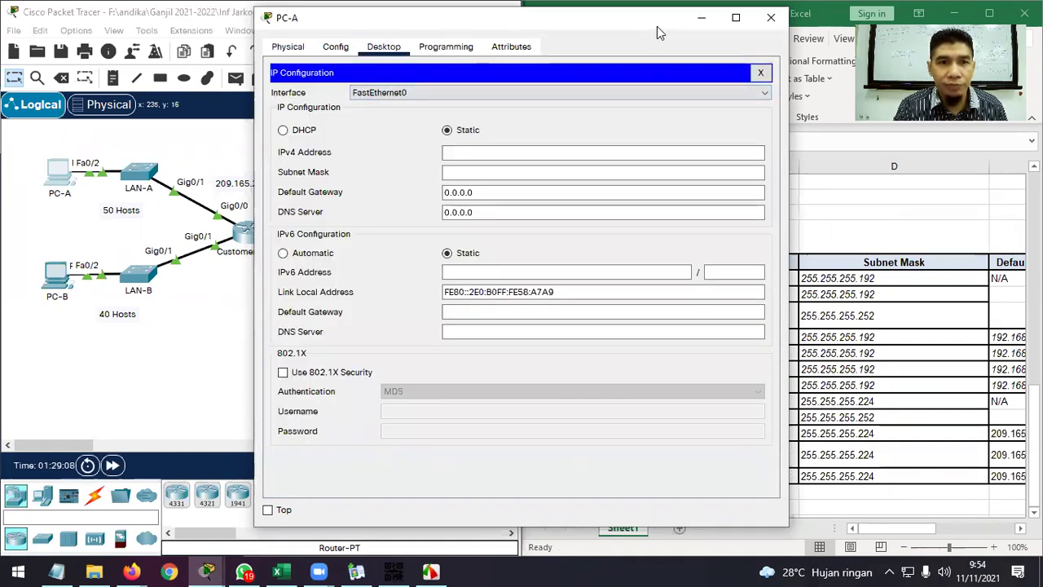
pyautogui.moveTo(657, 26); pyautogui.dragTo(436, 63)
pyautogui.click(246, 190)
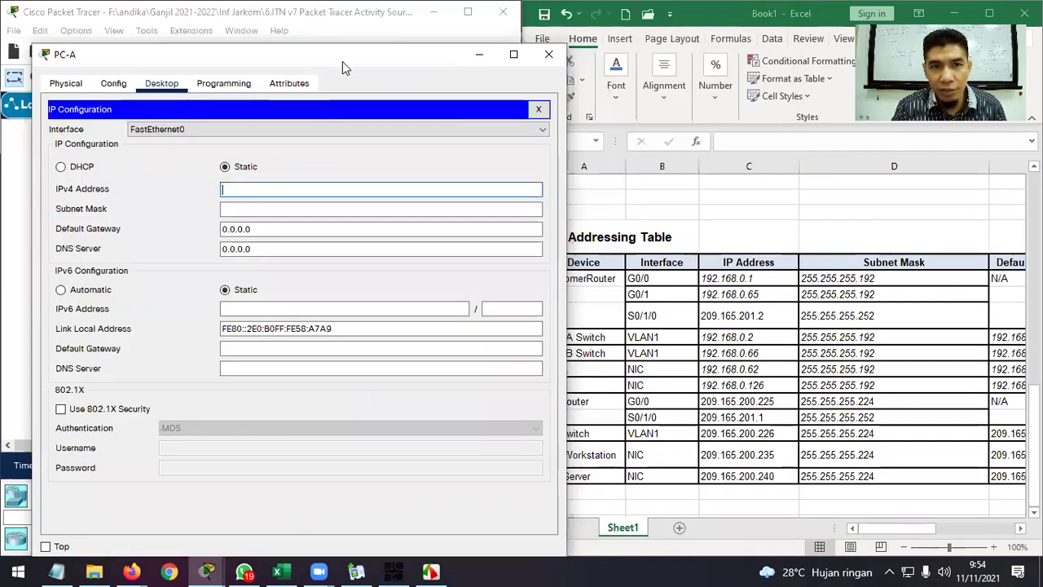
pyautogui.moveTo(339, 57); pyautogui.dragTo(336, 50)
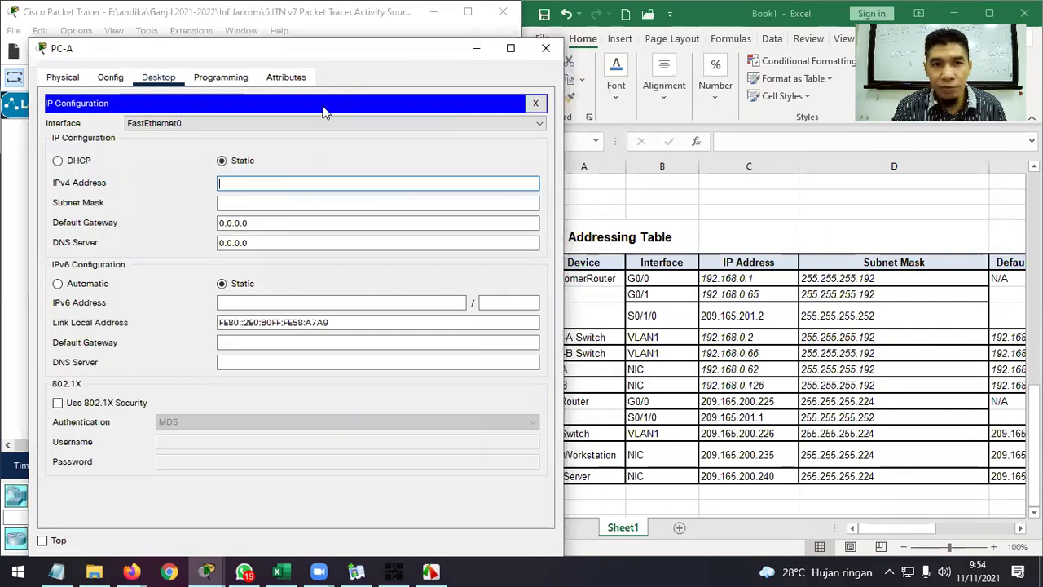
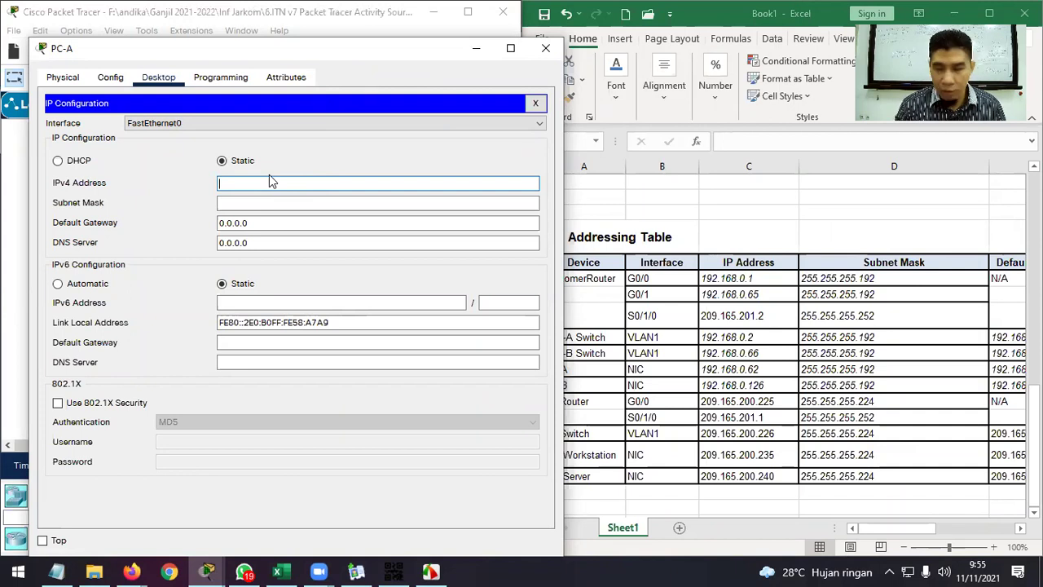
# Enter PC-A's IP address 192.168.0.62 and subnet mask 255.255.255.192.
pyautogui.write('192.168.0.6')
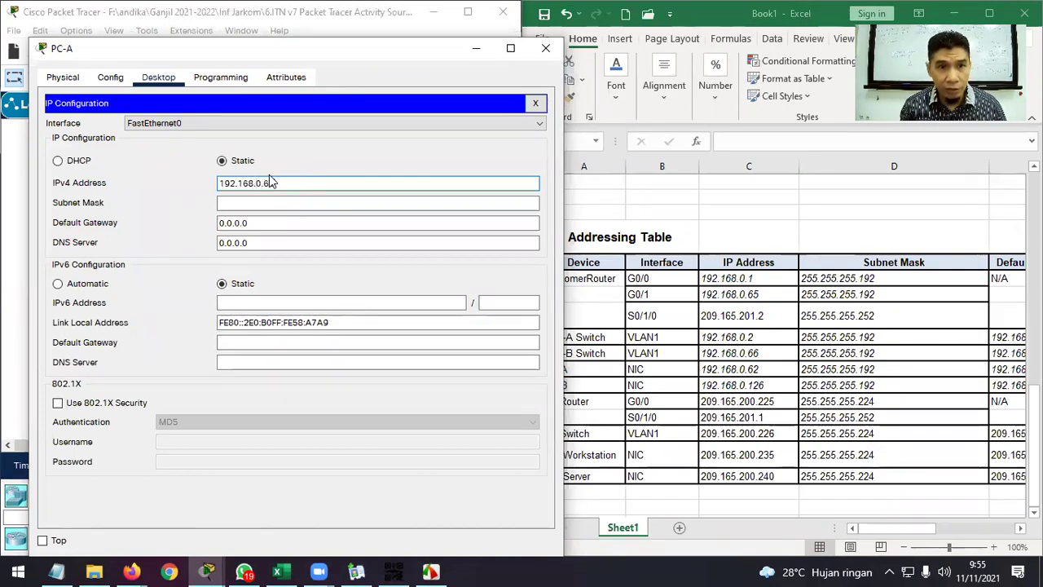
pyautogui.press('Tab')
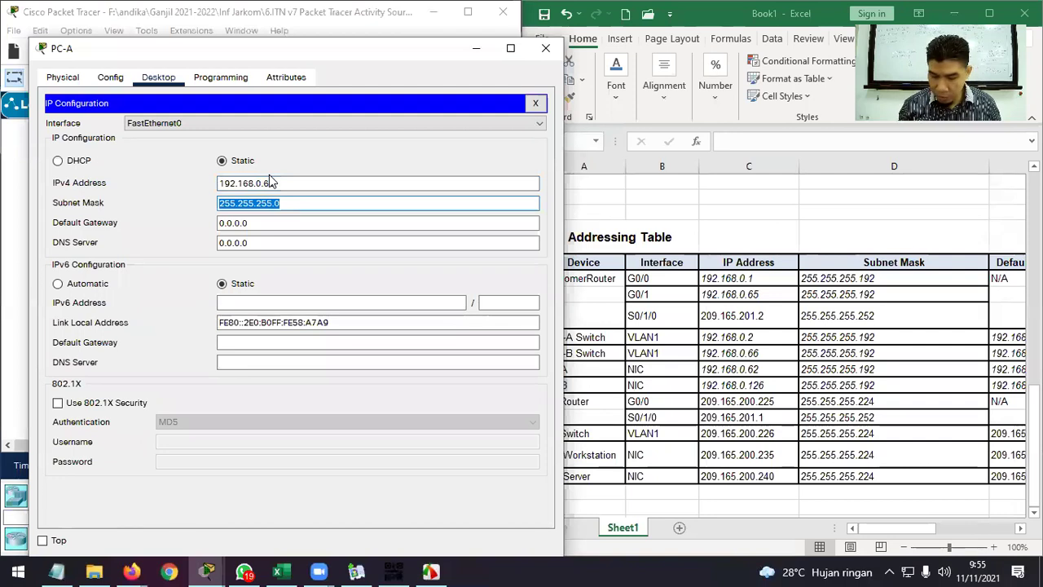
pyautogui.press('Right')
pyautogui.write('192')
# Set PC-A's default gateway to 192.168.0.1, checking the addressing table, and close its window.
pyautogui.click(259, 223)
pyautogui.moveTo(264, 222); pyautogui.dragTo(208, 224)
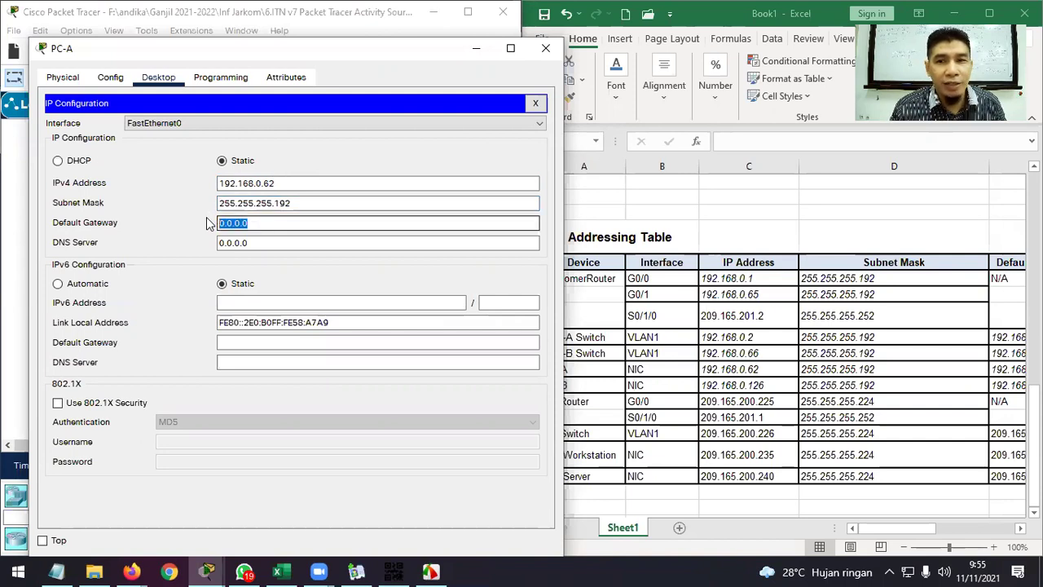
pyautogui.click(925, 529)
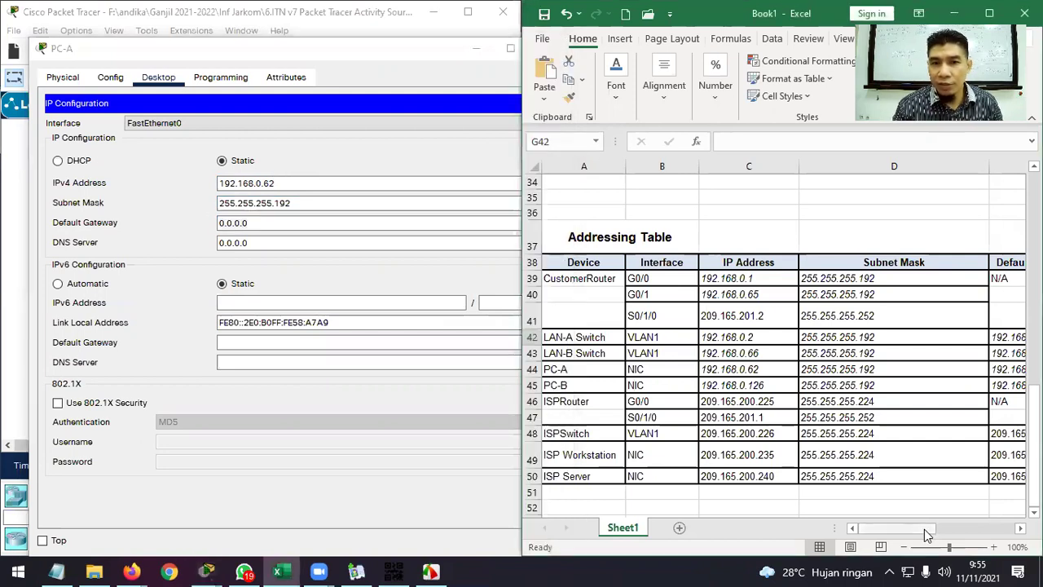
pyautogui.moveTo(925, 530); pyautogui.dragTo(949, 526)
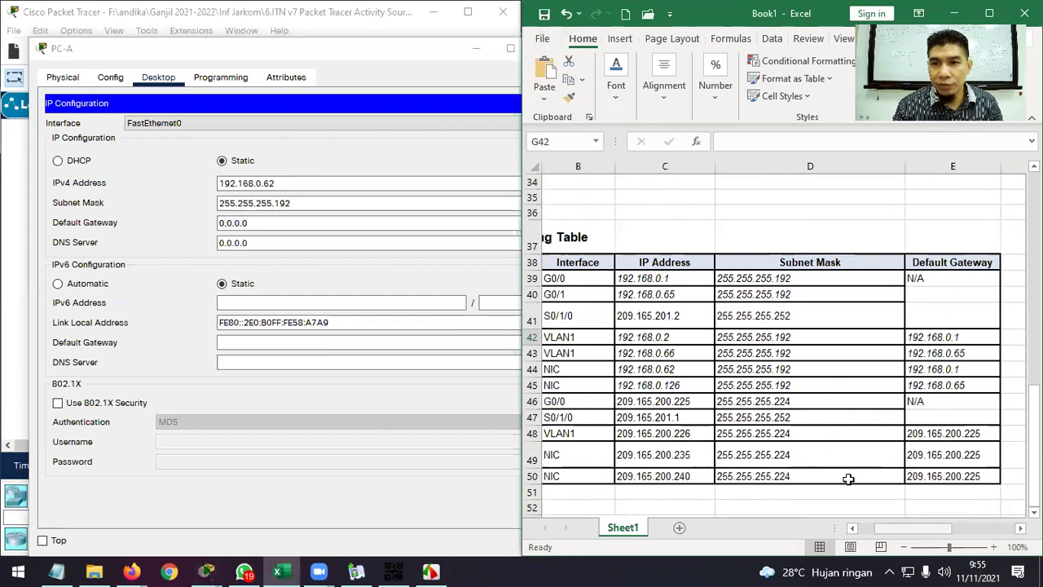
pyautogui.click(285, 224)
pyautogui.doubleClick(286, 224)
pyautogui.write('192')
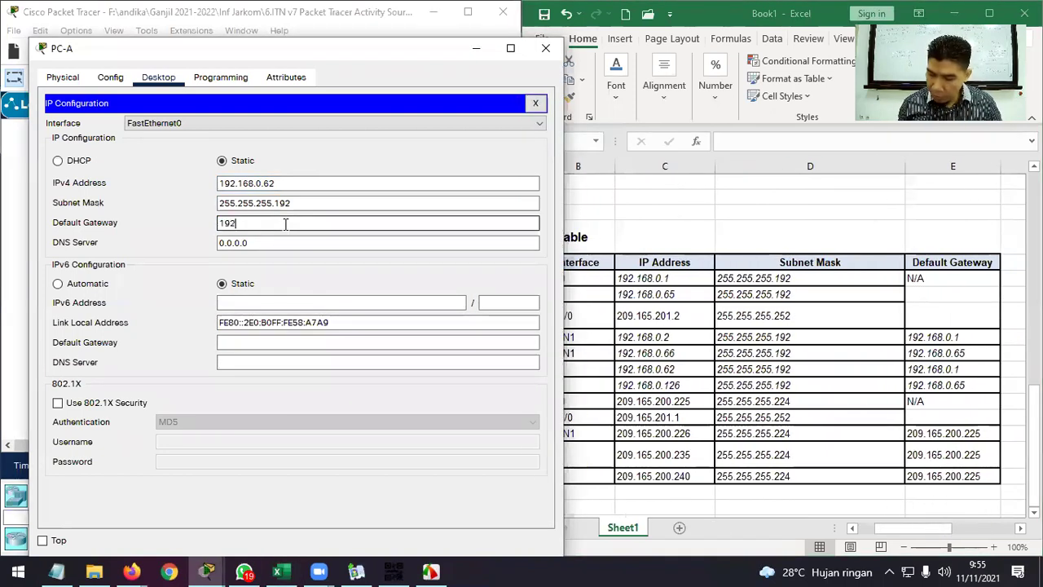
pyautogui.write('.168.0.1')
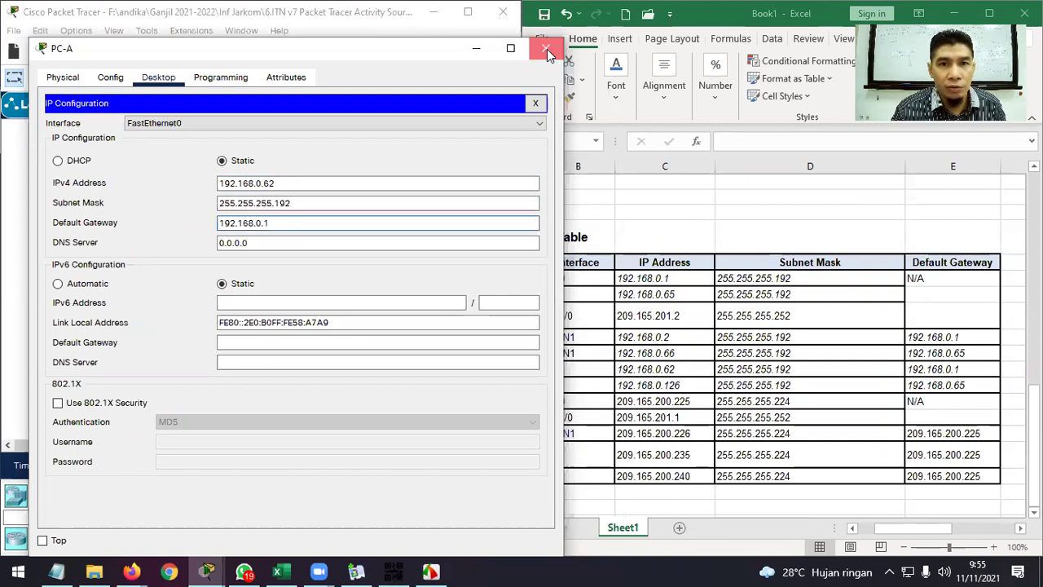
pyautogui.click(547, 49)
pyautogui.click(56, 277)
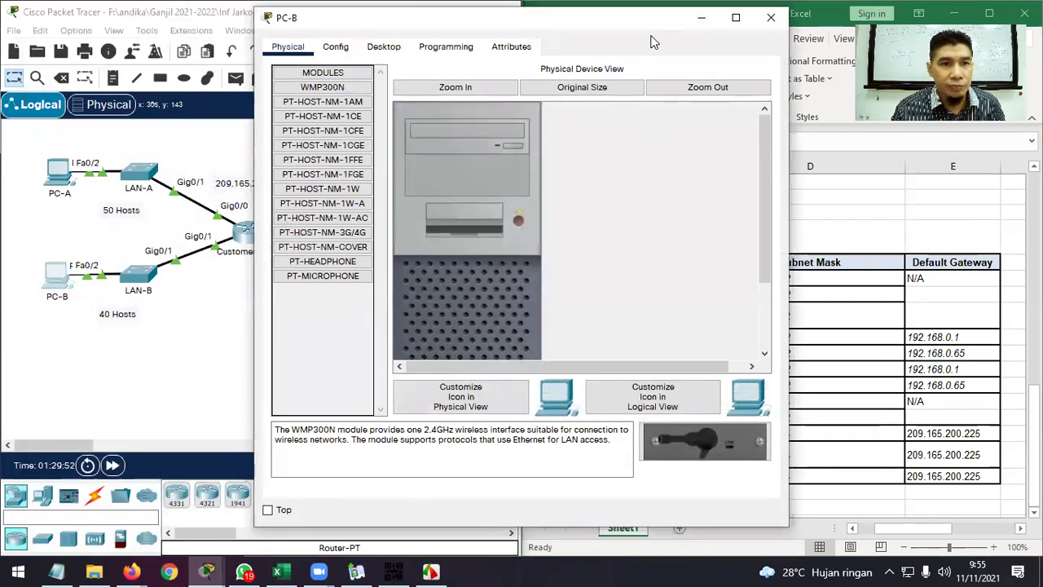
# Give PC-B the IP address 192.168.0.126 with mask 255.255.255.192.
pyautogui.moveTo(652, 17); pyautogui.dragTo(421, 70)
pyautogui.click(147, 98)
pyautogui.click(82, 159)
pyautogui.click(226, 204)
pyautogui.write('192.168.')
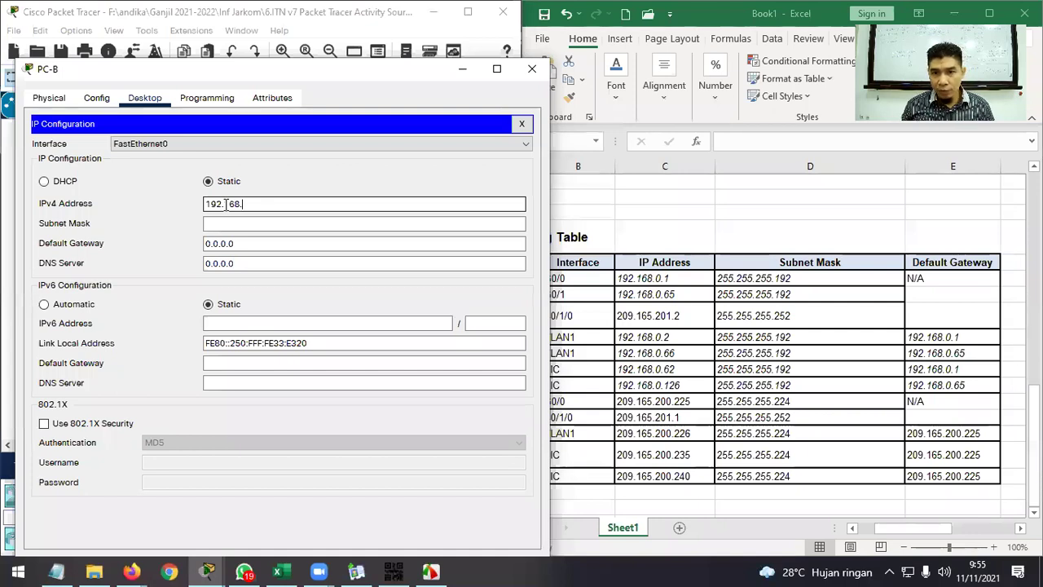
pyautogui.write('0.126')
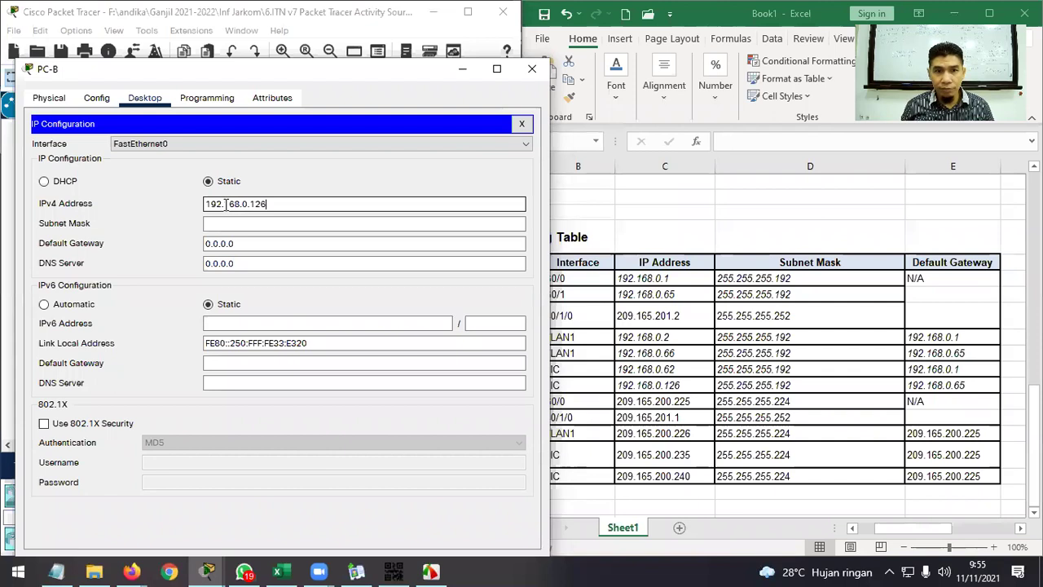
pyautogui.press('Tab')
pyautogui.press('End')
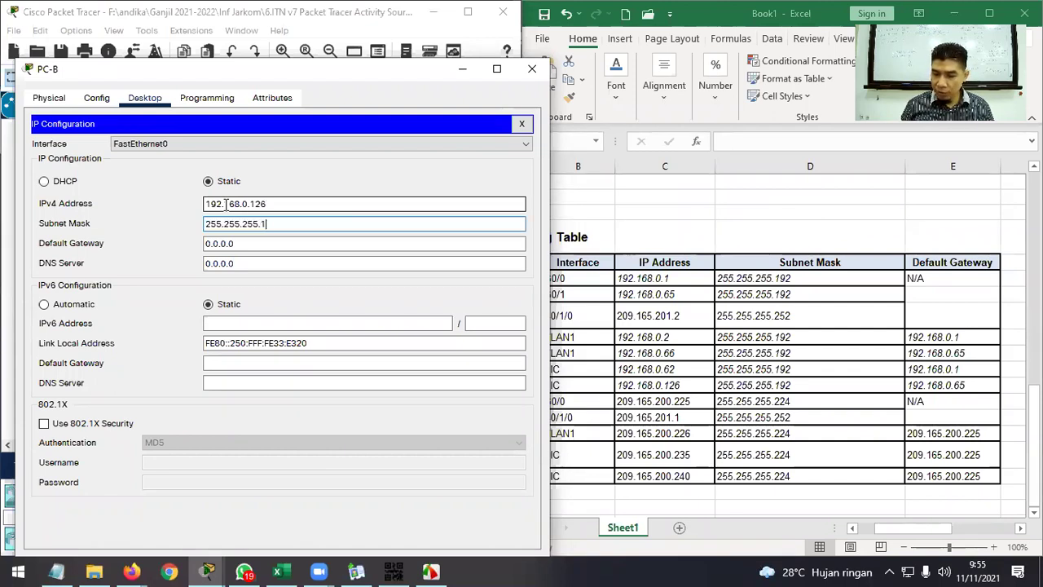
pyautogui.write('192')
# Set PC-B's default gateway to 192.168.0.65 and close its window.
pyautogui.press('Tab')
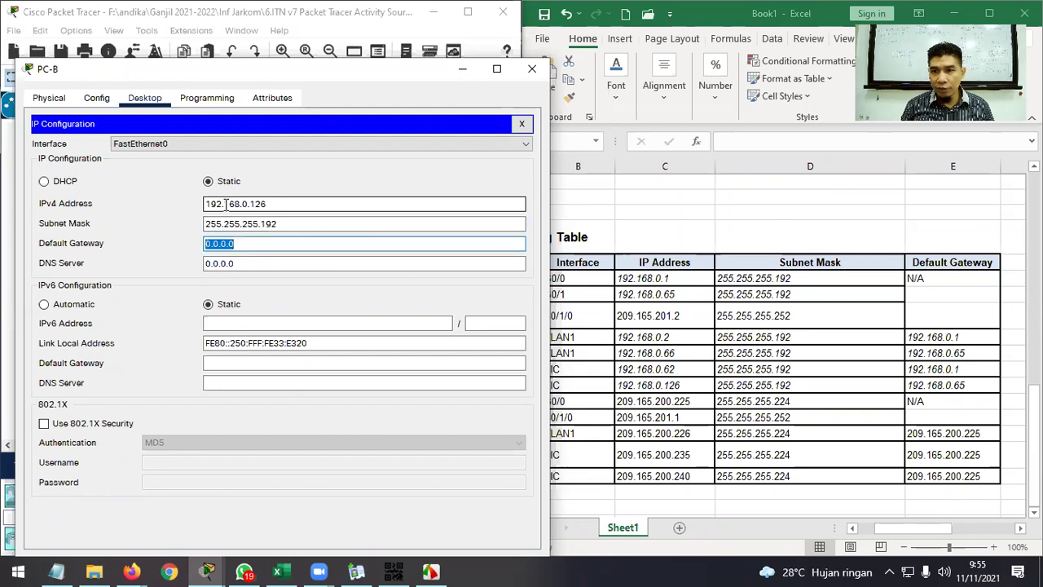
pyautogui.write('192.168.')
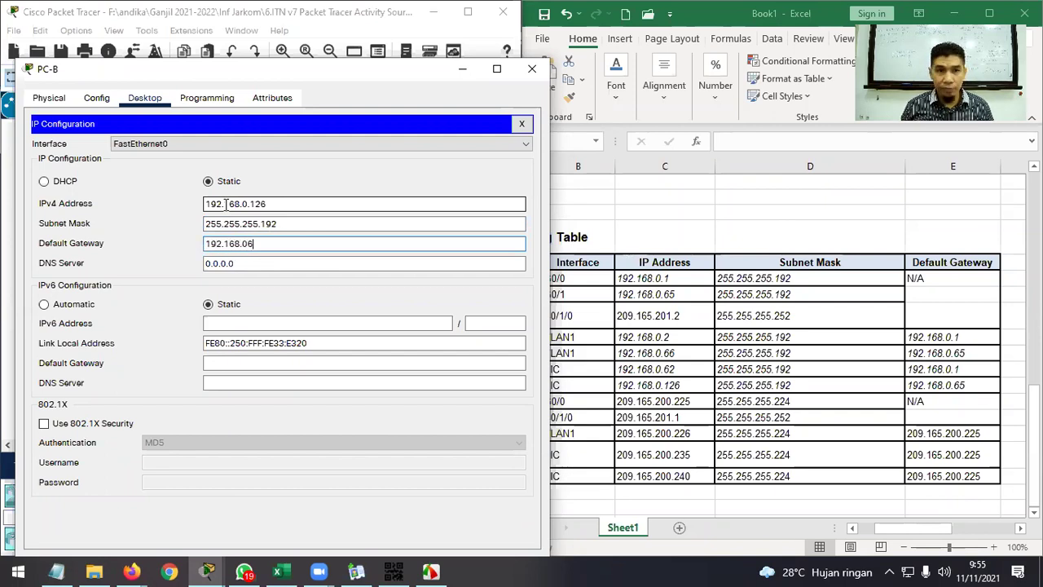
pyautogui.write('0.6')
pyautogui.press('BackSpace')
pyautogui.write('.6')
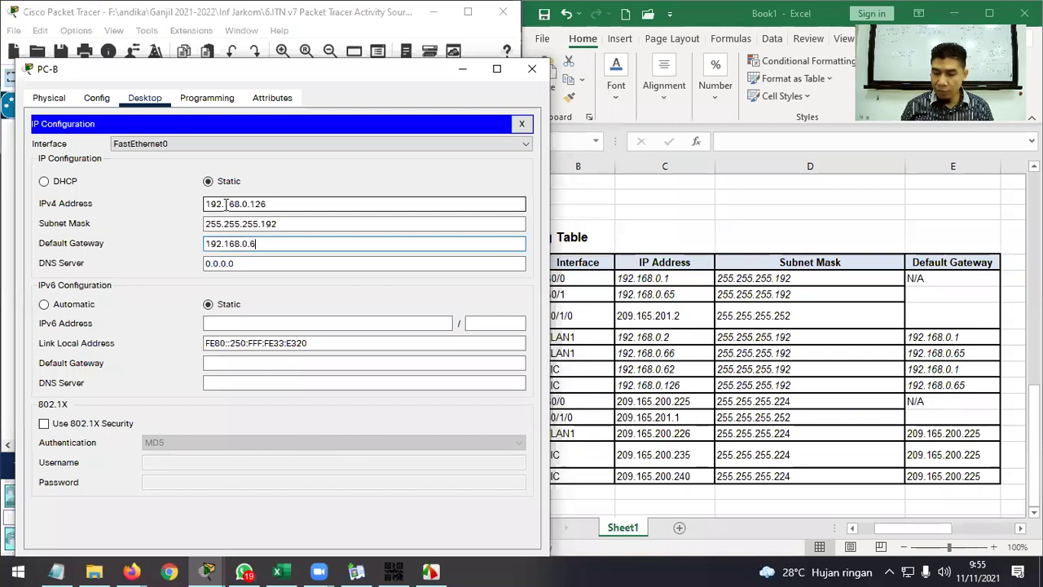
pyautogui.click(532, 68)
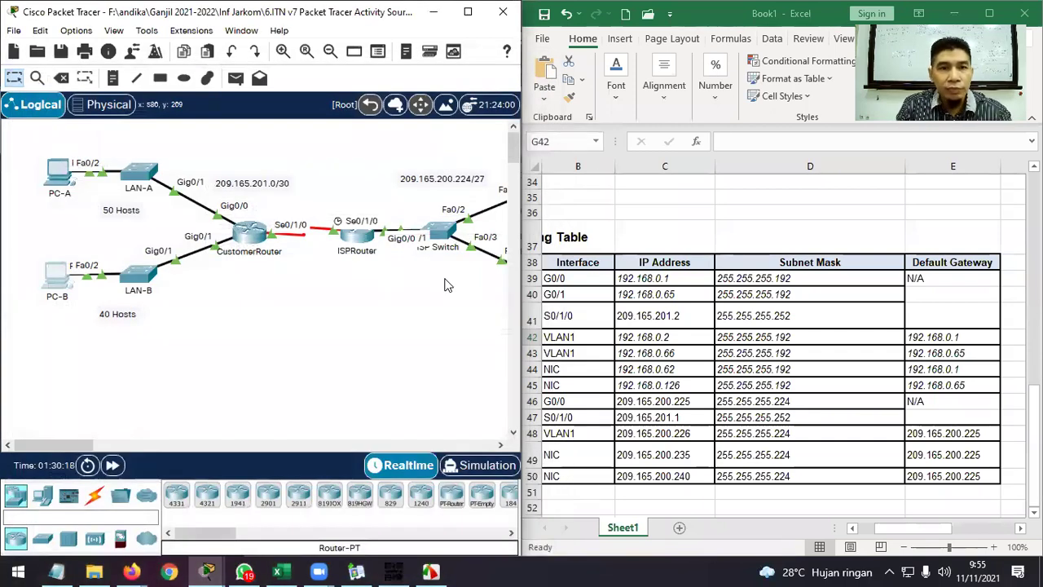
# Bring up the activity instructions and scroll to Part 3's test and troubleshoot steps.
pyautogui.scroll(-1, 878, 383)
pyautogui.scroll(-1, 878, 383)
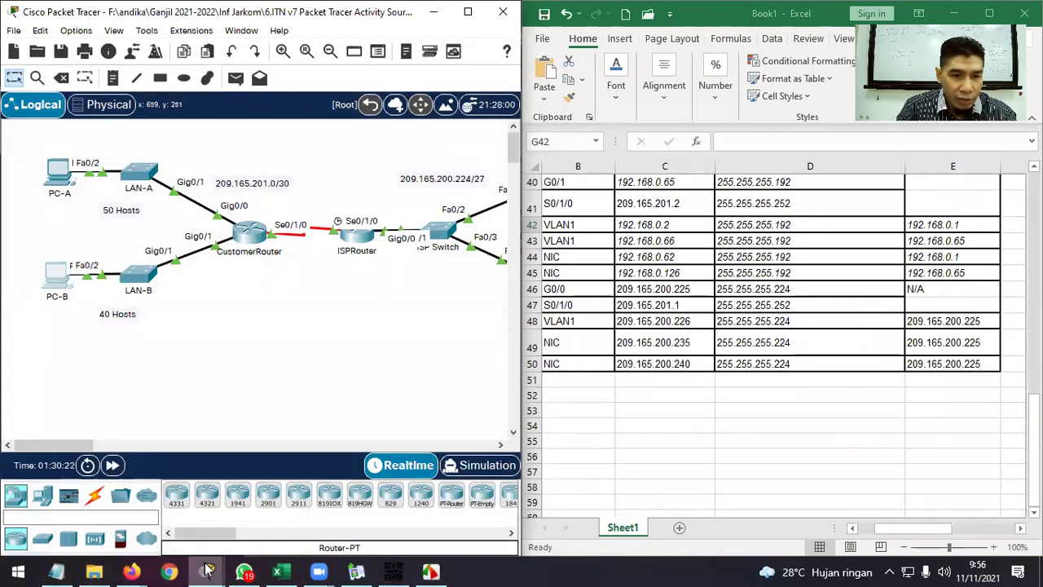
pyautogui.moveTo(206, 570)
pyautogui.click(187, 489)
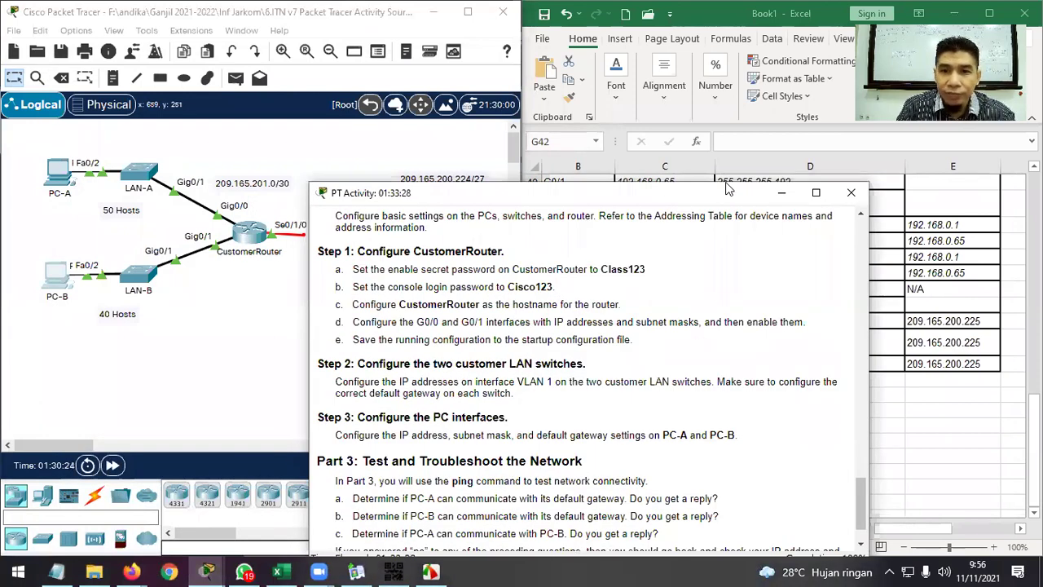
pyautogui.scroll(-1, 865, 292)
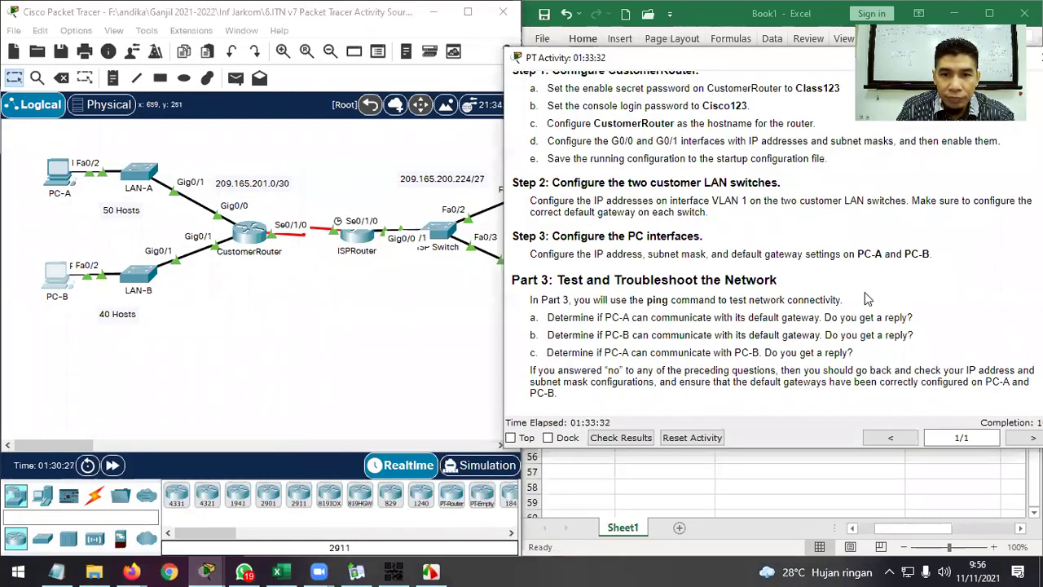
pyautogui.scroll(-1, 866, 297)
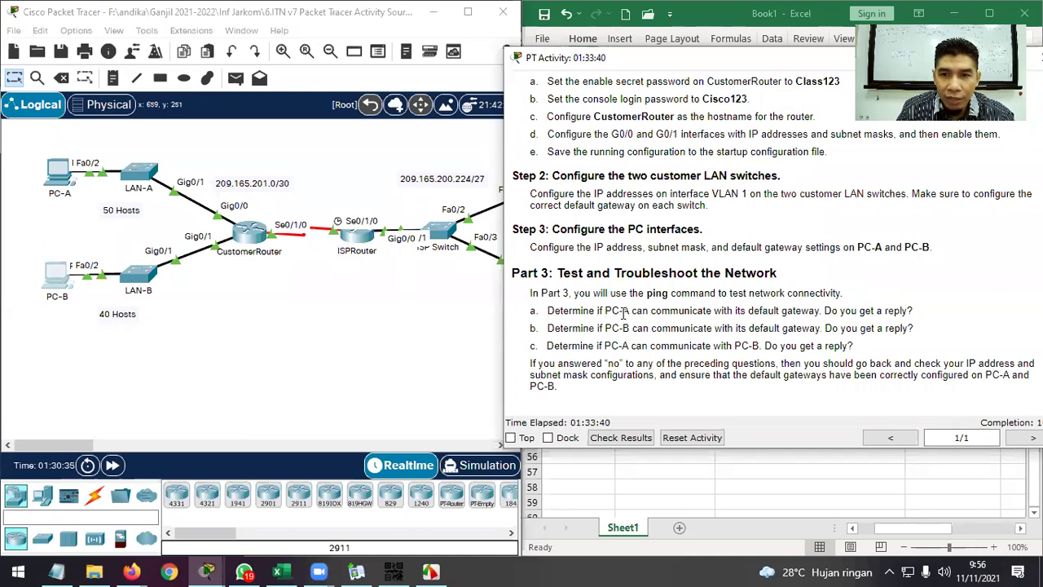
pyautogui.click(59, 173)
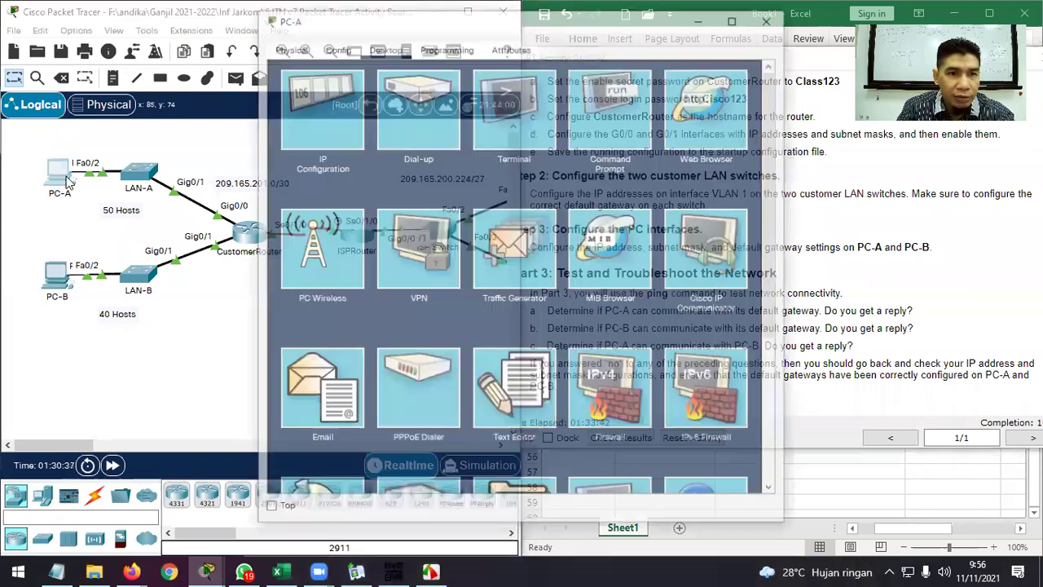
# Ping gateway 192.168.0.1 from PC-A's command prompt, getting 4 replies, then close PC-A.
pyautogui.click(613, 120)
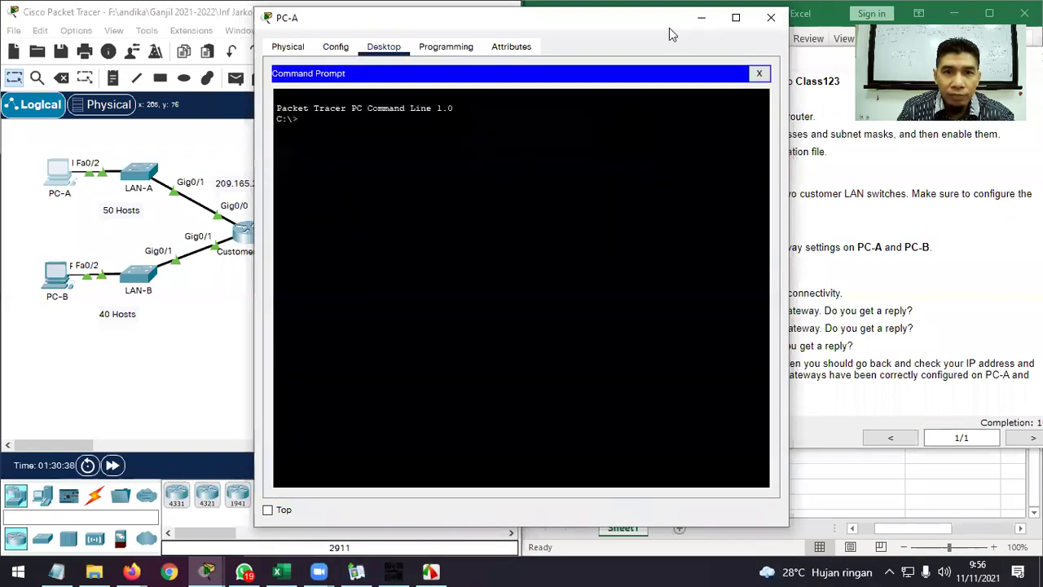
pyautogui.moveTo(669, 27); pyautogui.dragTo(447, 74)
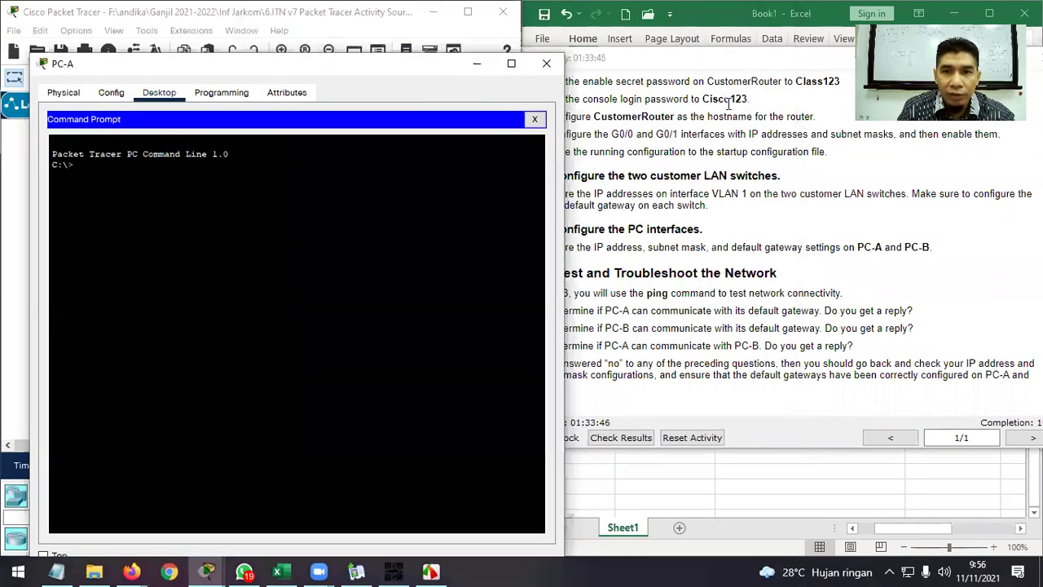
pyautogui.click(826, 480)
pyautogui.scroll(3, 698, 328)
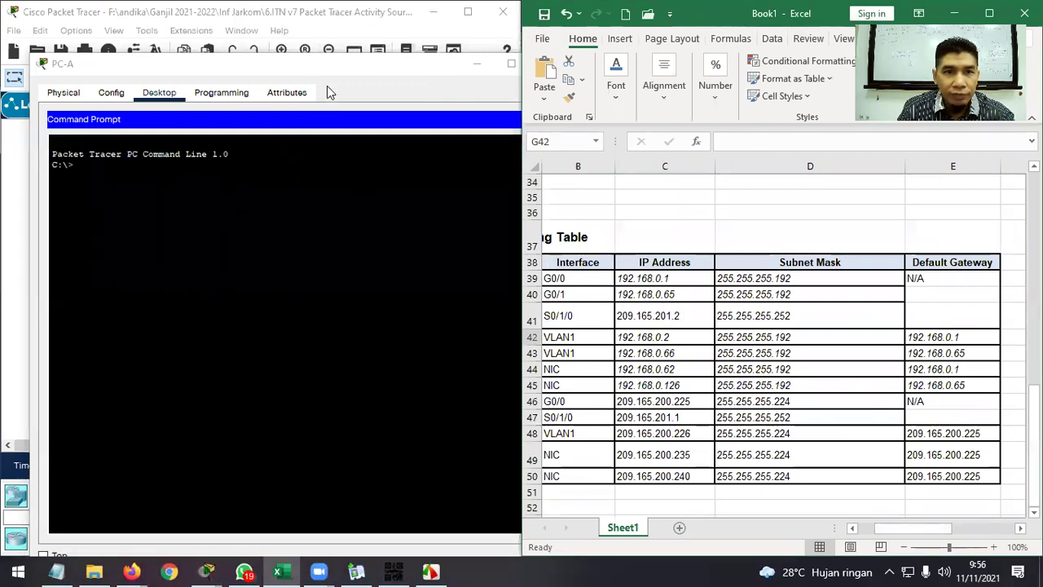
pyautogui.click(115, 174)
pyautogui.write('ping 192.168.0.1')
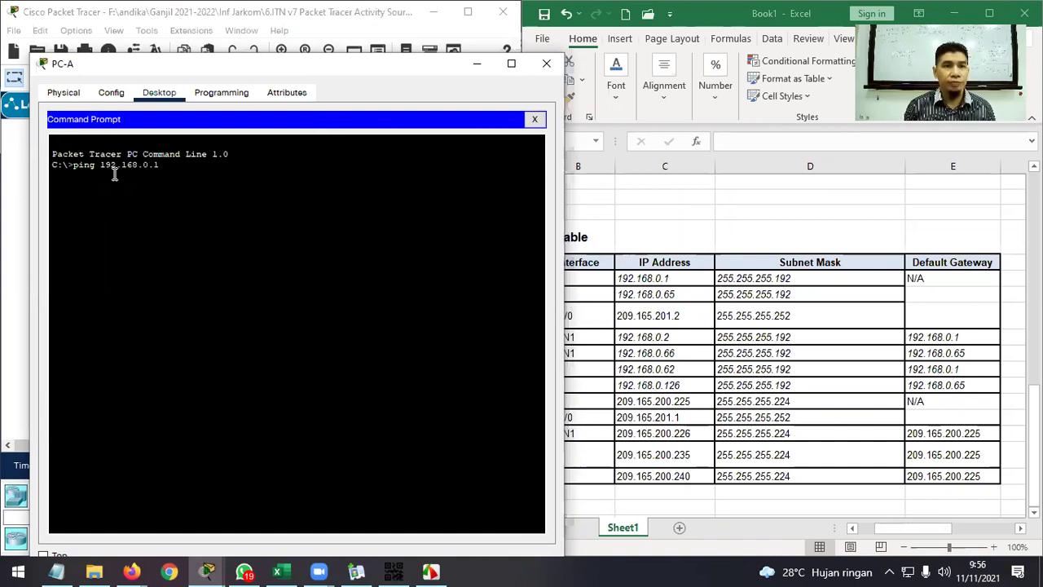
pyautogui.press('Return')
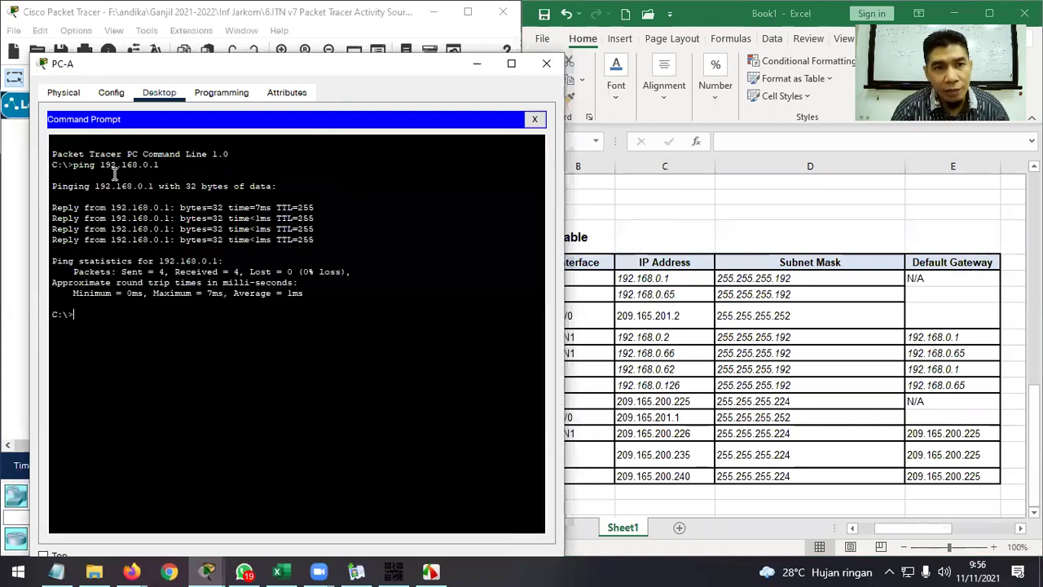
pyautogui.click(547, 64)
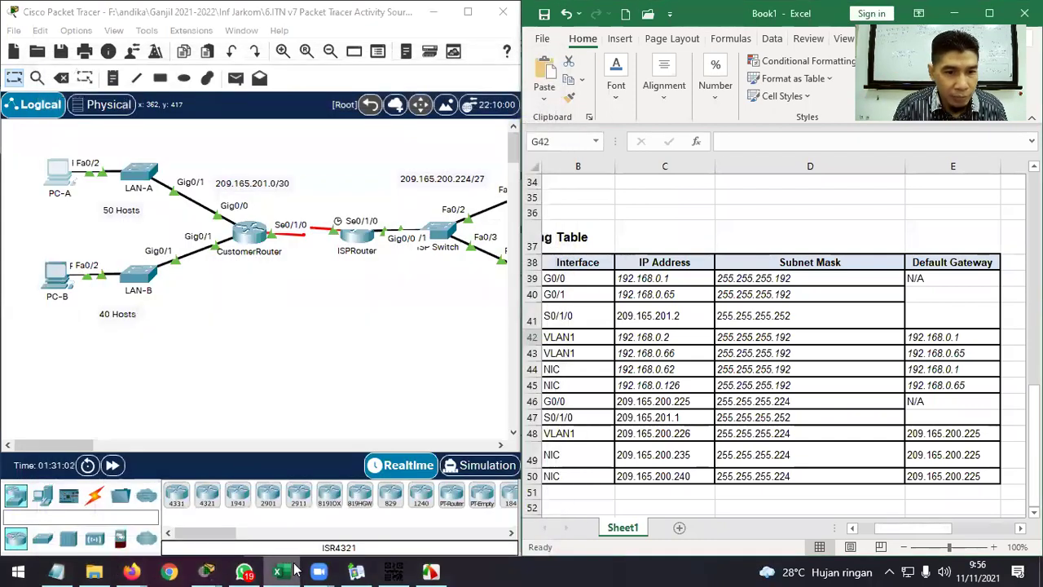
pyautogui.moveTo(207, 570)
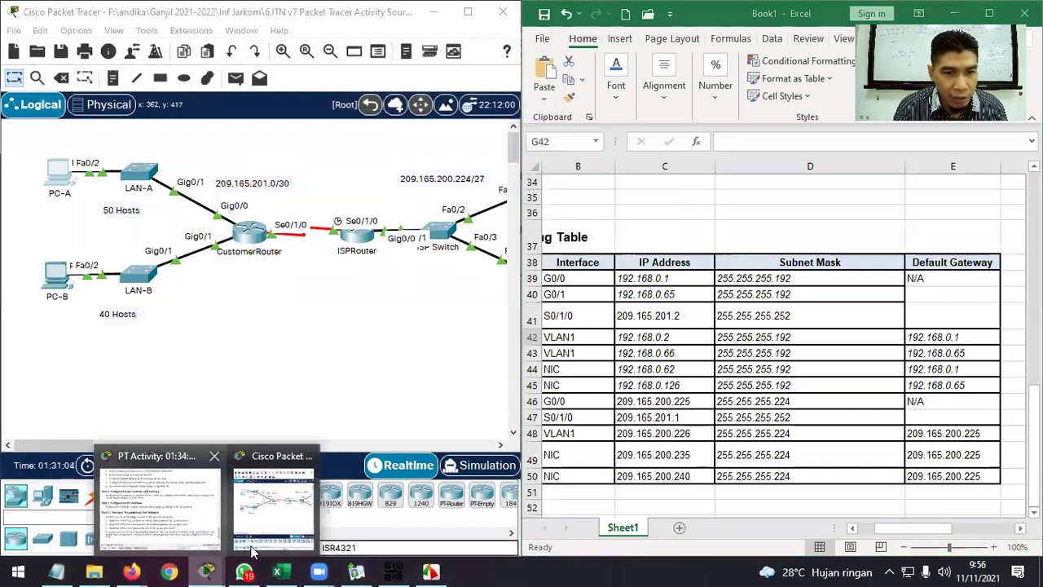
pyautogui.click(168, 515)
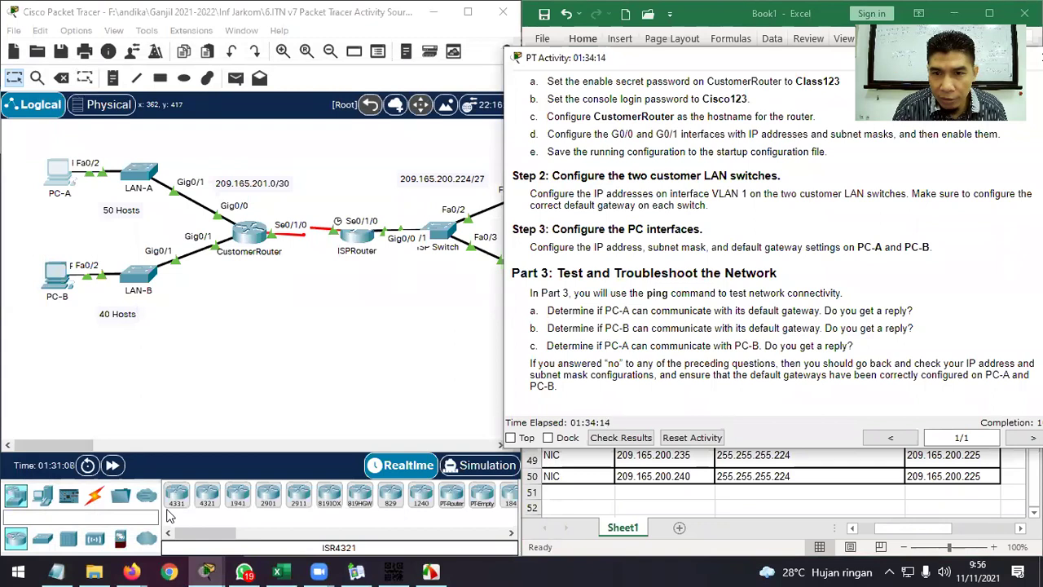
# Ping gateway 192.168.0.65 from PC-B's command prompt, stop after 3 replies, and close PC-B.
pyautogui.click(58, 277)
pyautogui.moveTo(367, 19); pyautogui.dragTo(174, 71)
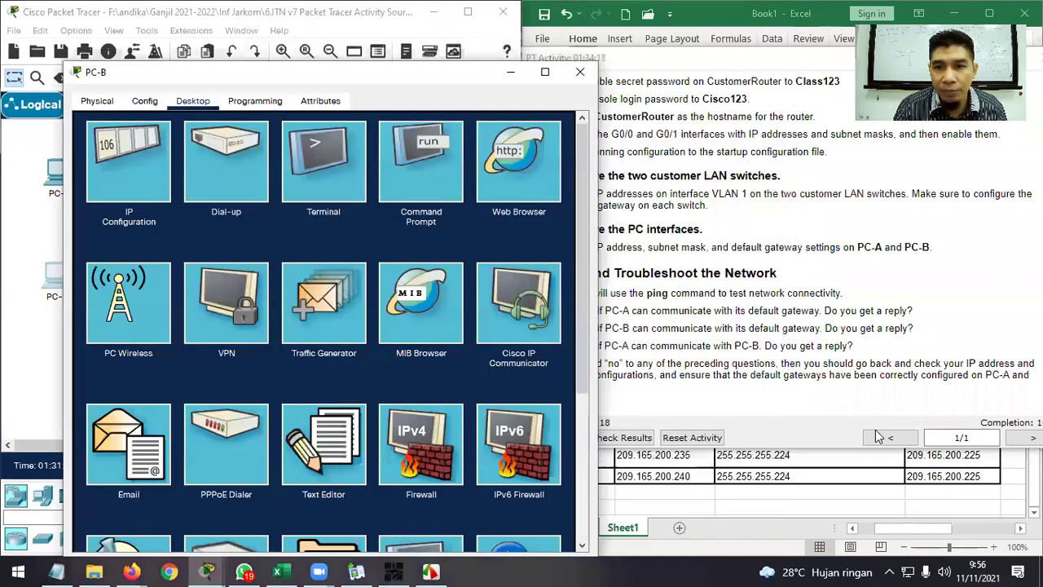
pyautogui.click(873, 481)
pyautogui.click(427, 74)
pyautogui.moveTo(427, 74); pyautogui.dragTo(347, 37)
pyautogui.click(350, 116)
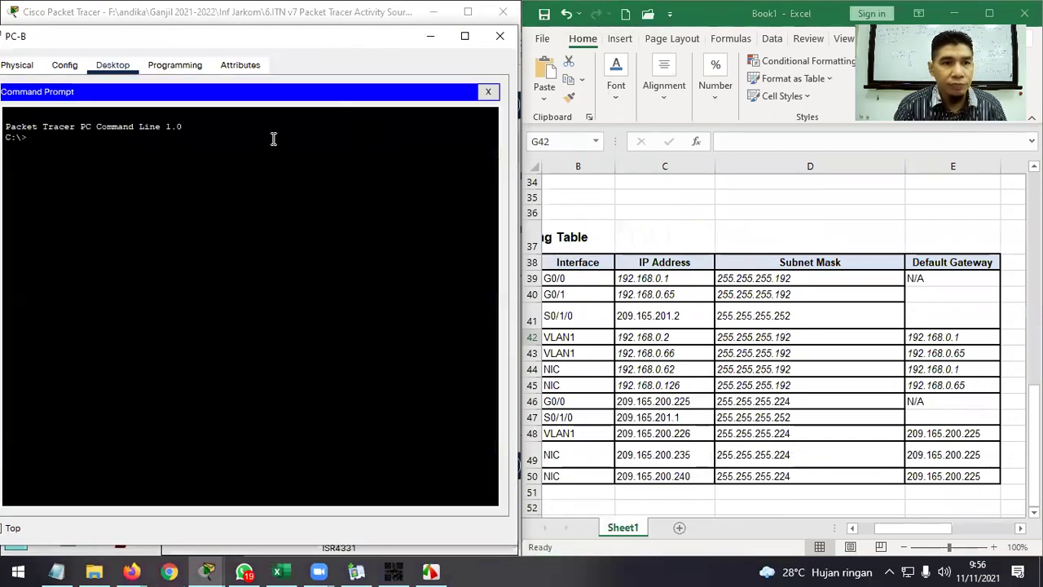
pyautogui.write('ping')
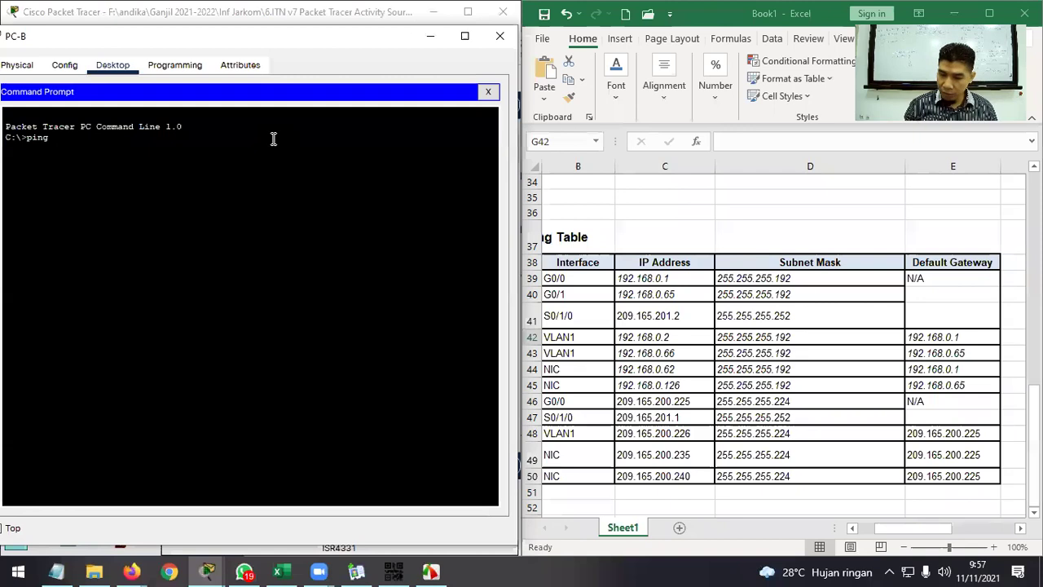
pyautogui.write(' 192.168.0.65')
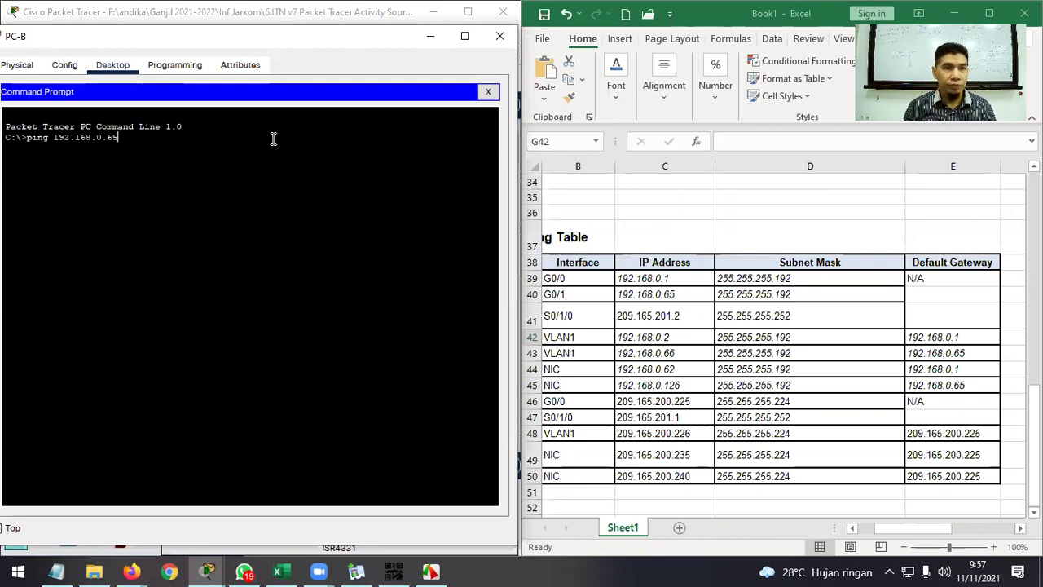
pyautogui.press('Return')
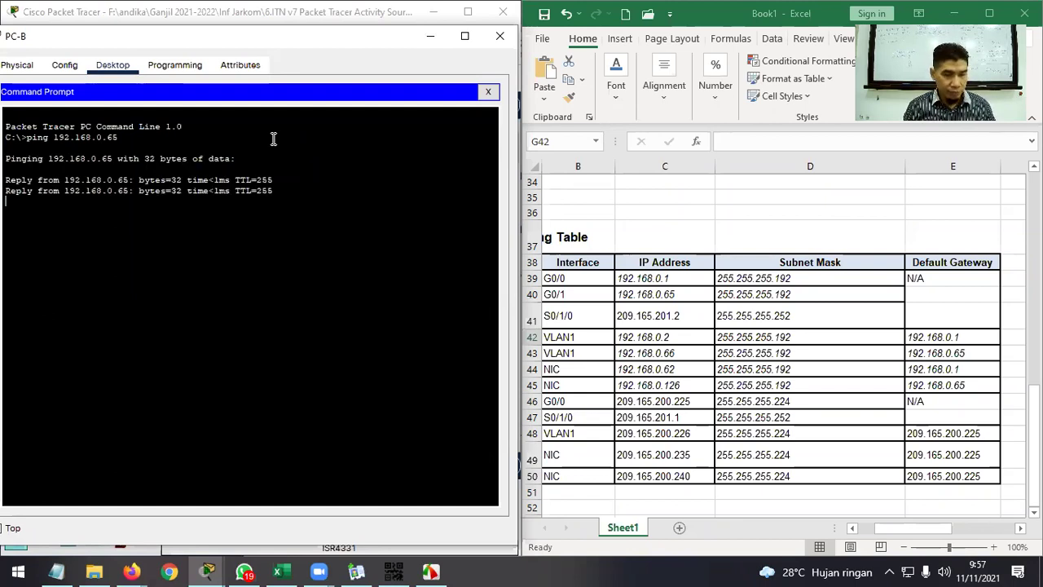
pyautogui.hotkey('ctrl', 'c')
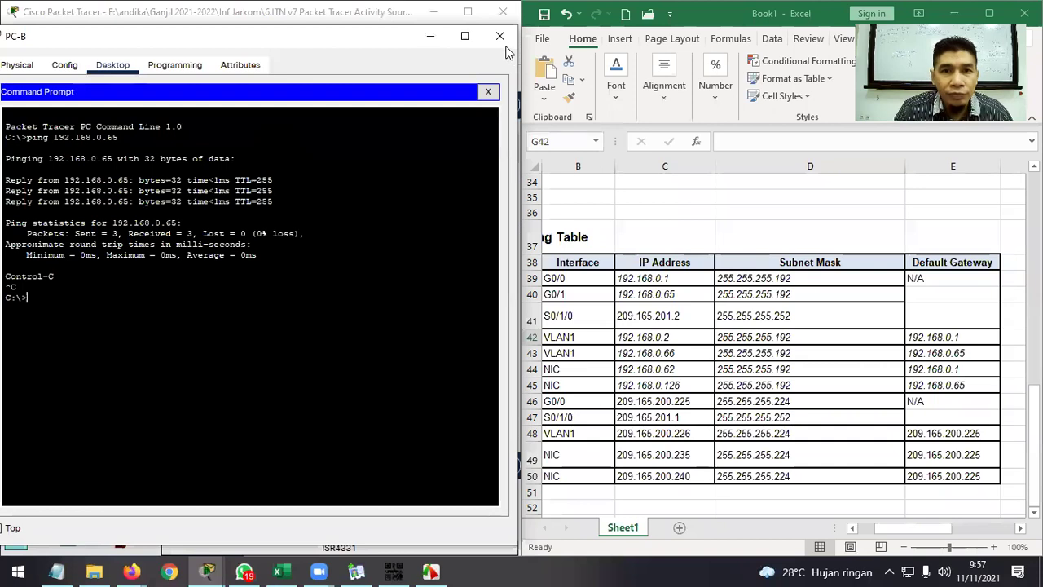
pyautogui.click(500, 36)
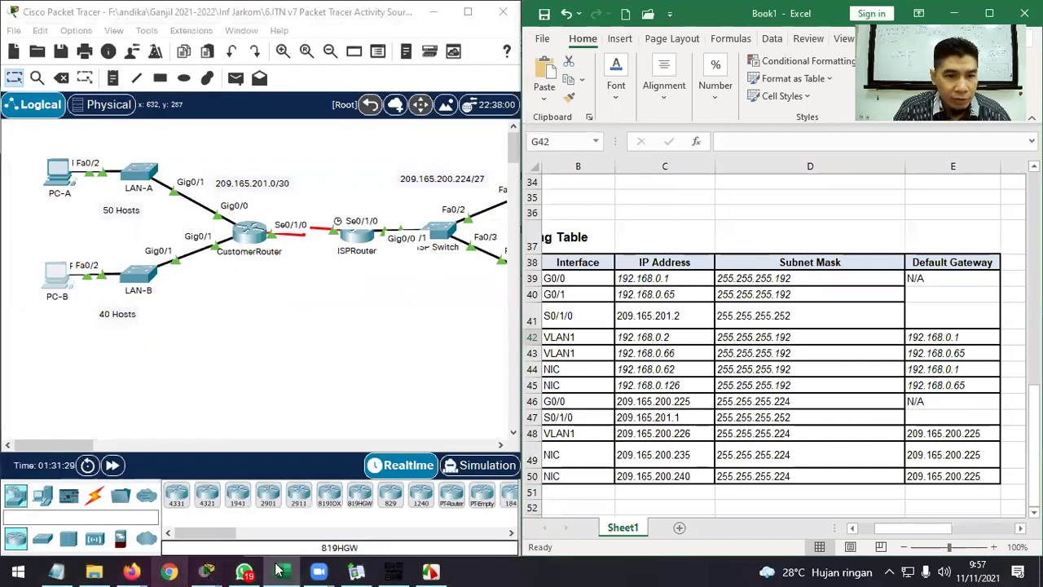
# Review the PC-A to PC-B connectivity step in the activity instructions.
pyautogui.moveTo(207, 570)
pyautogui.click(183, 522)
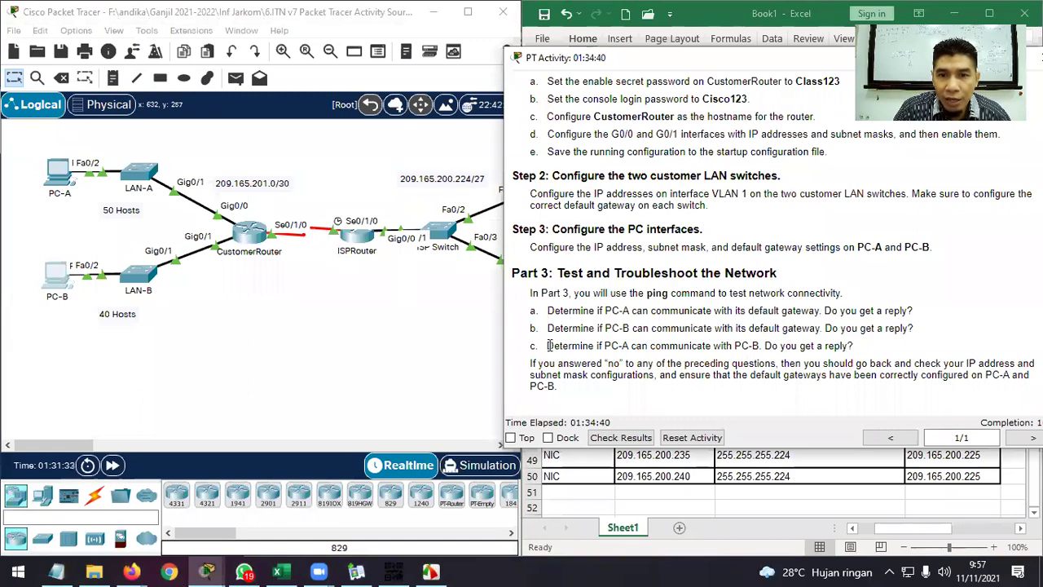
pyautogui.moveTo(548, 345); pyautogui.dragTo(766, 346)
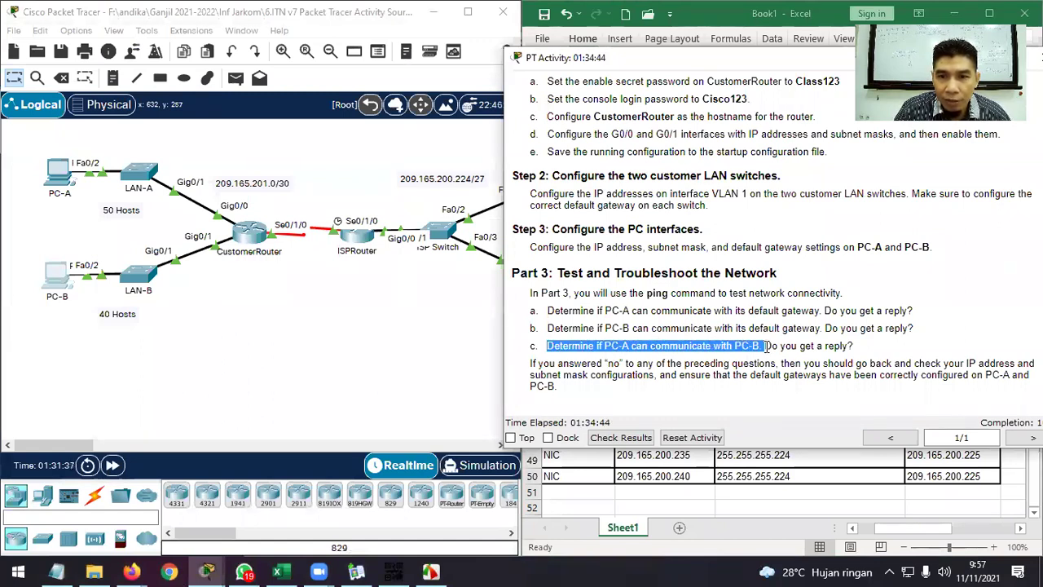
# Ping PC-B at 192.168.0.126 from PC-A with 0% loss, then minimize PC-A.
pyautogui.click(58, 173)
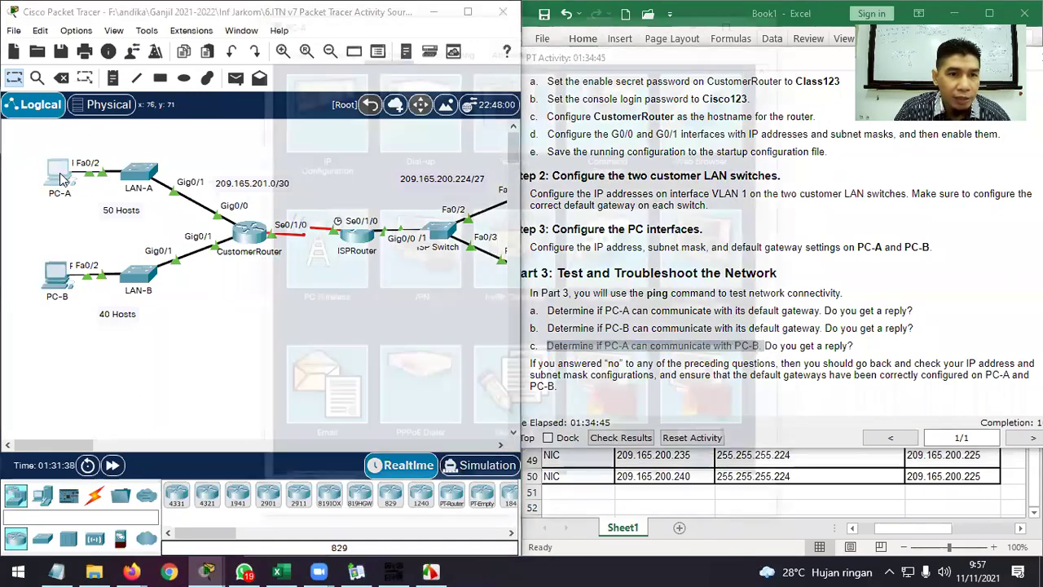
pyautogui.click(627, 126)
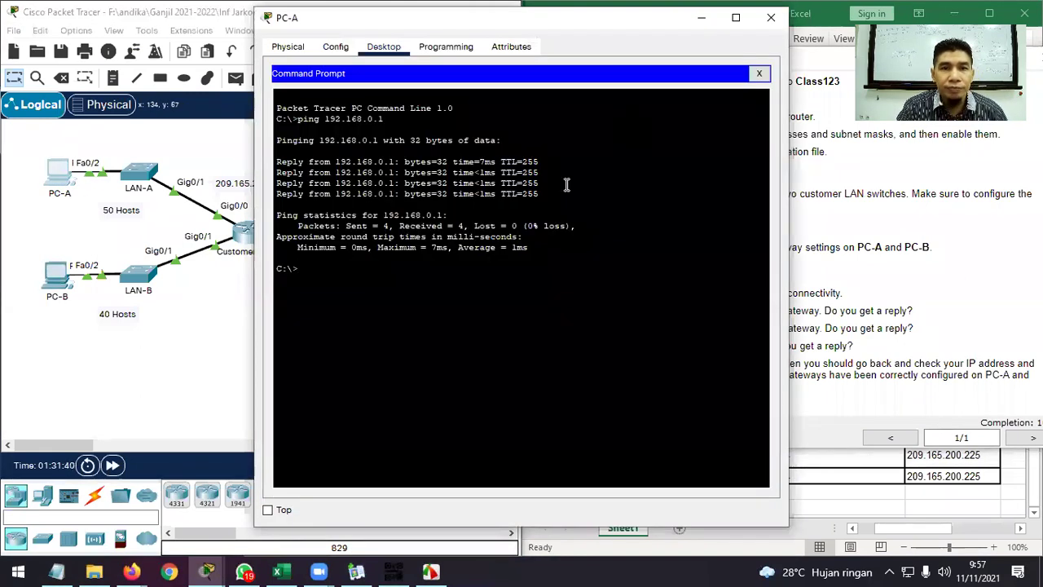
pyautogui.press('Up')
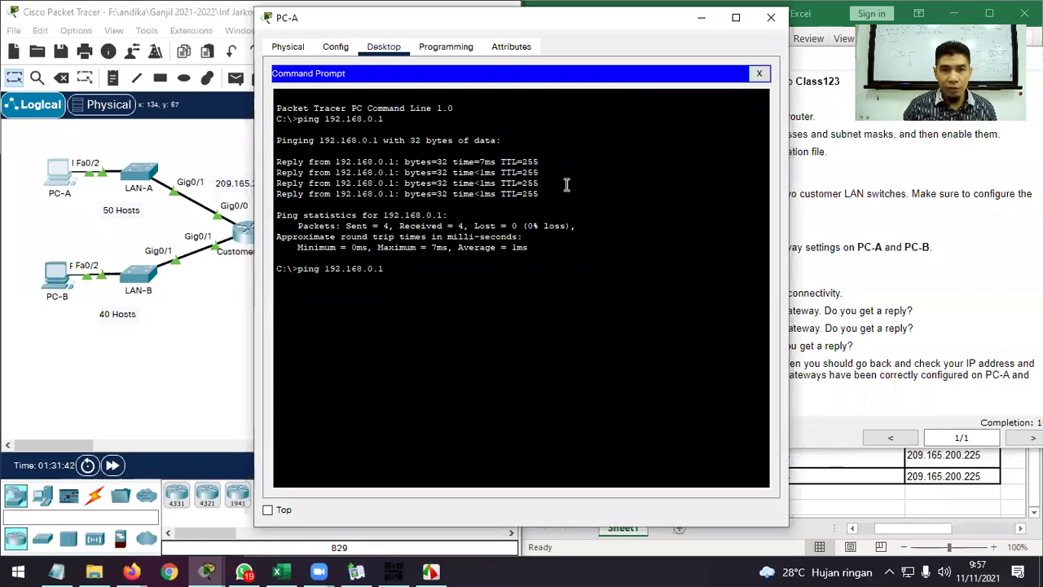
pyautogui.click(934, 489)
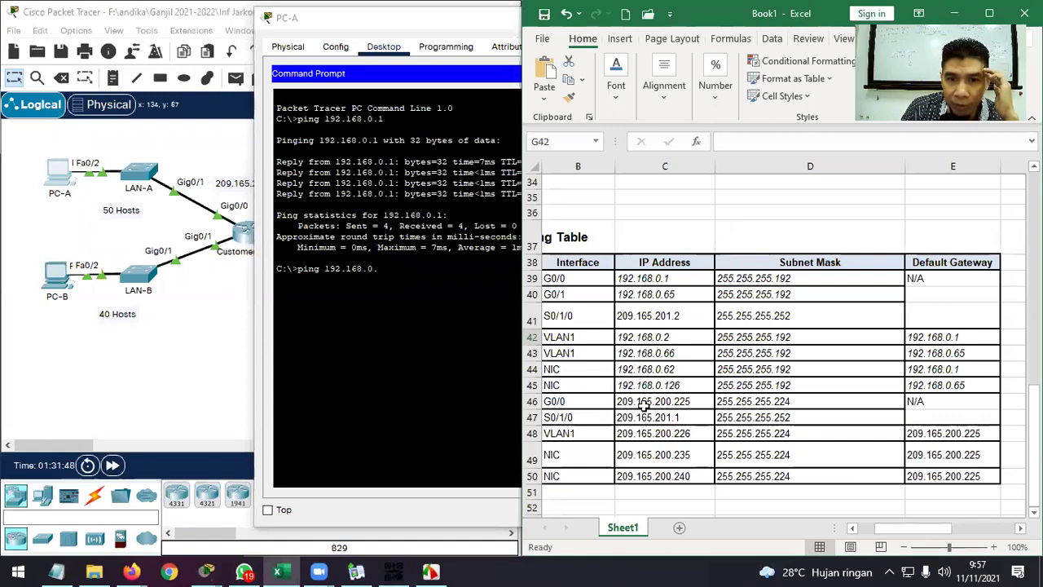
pyautogui.moveTo(878, 529); pyautogui.dragTo(852, 529)
pyautogui.click(393, 269)
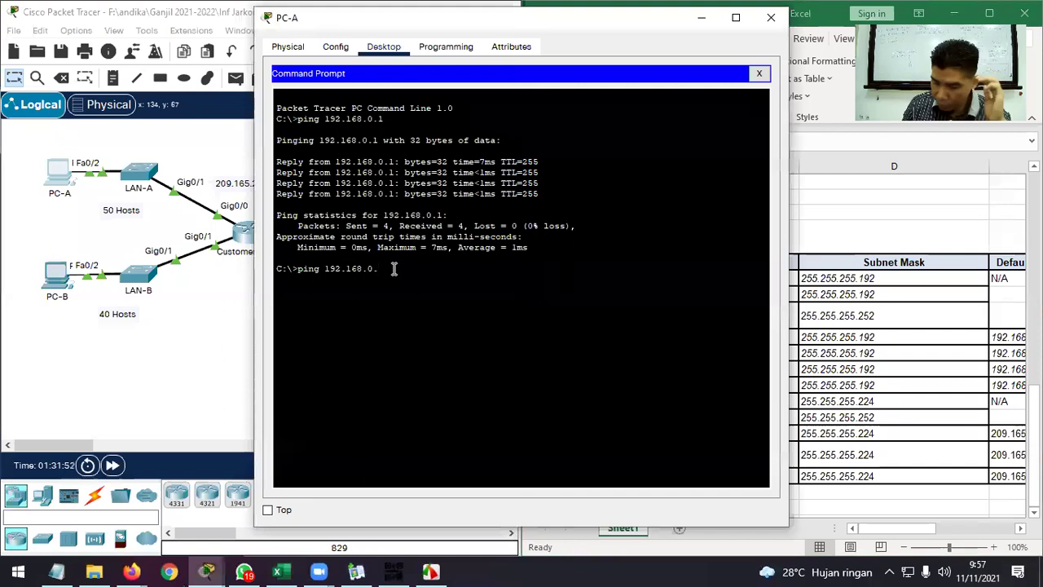
pyautogui.press('Return')
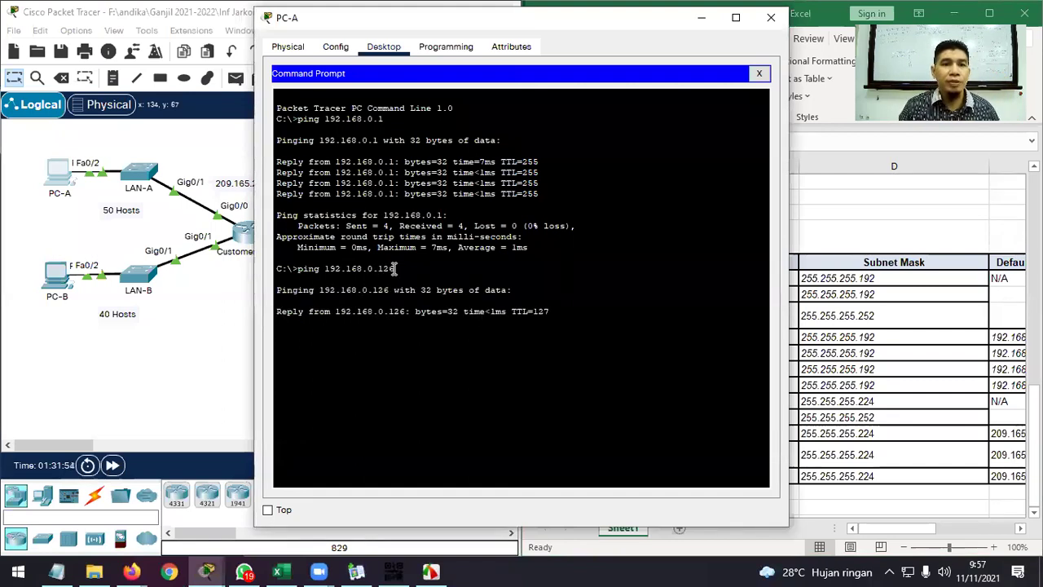
pyautogui.click(699, 20)
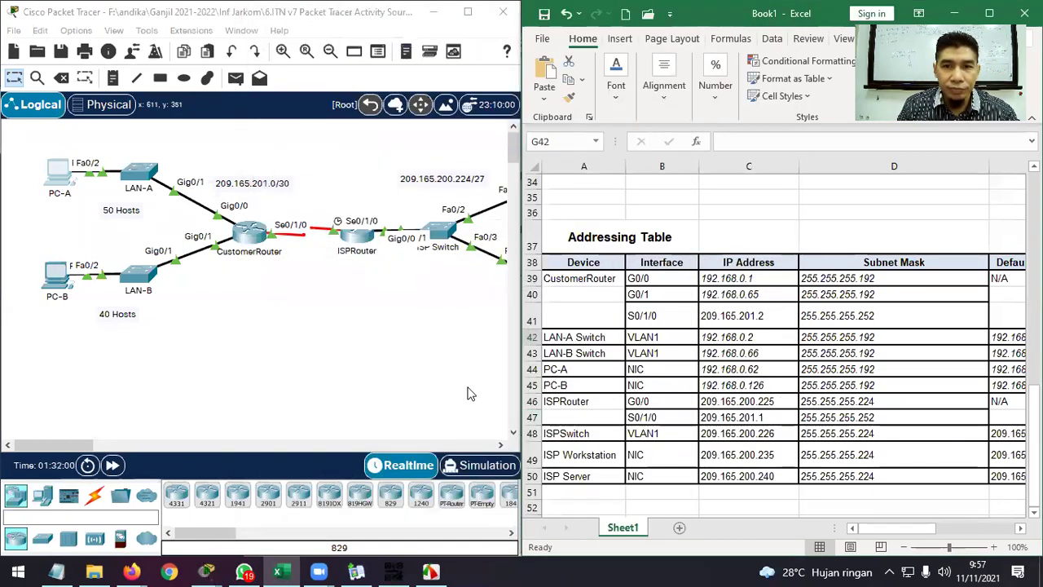
# Reposition the activity instructions window, then minimize it to show the topology beside Excel.
pyautogui.moveTo(206, 562)
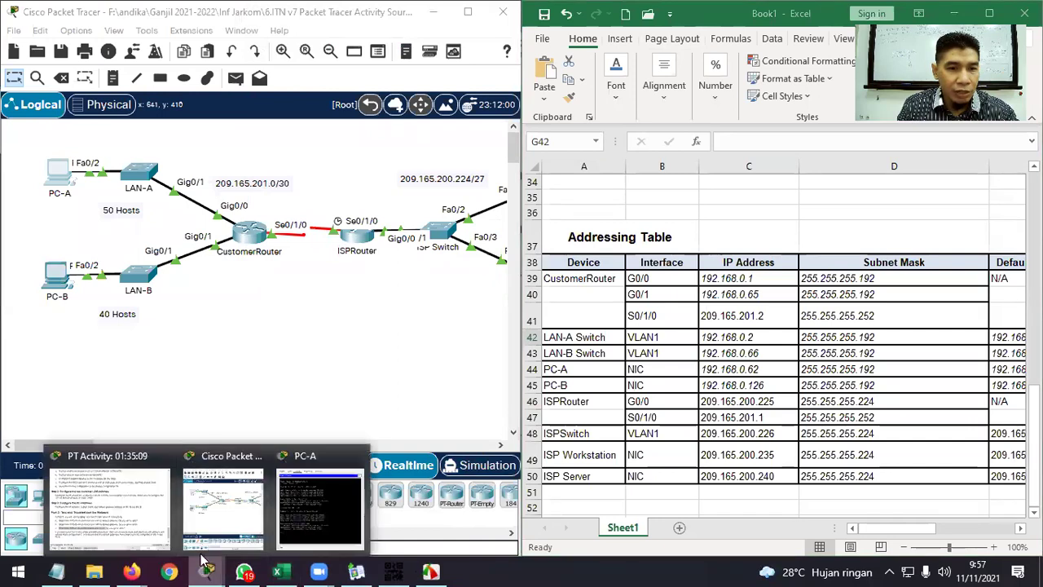
pyautogui.click(159, 528)
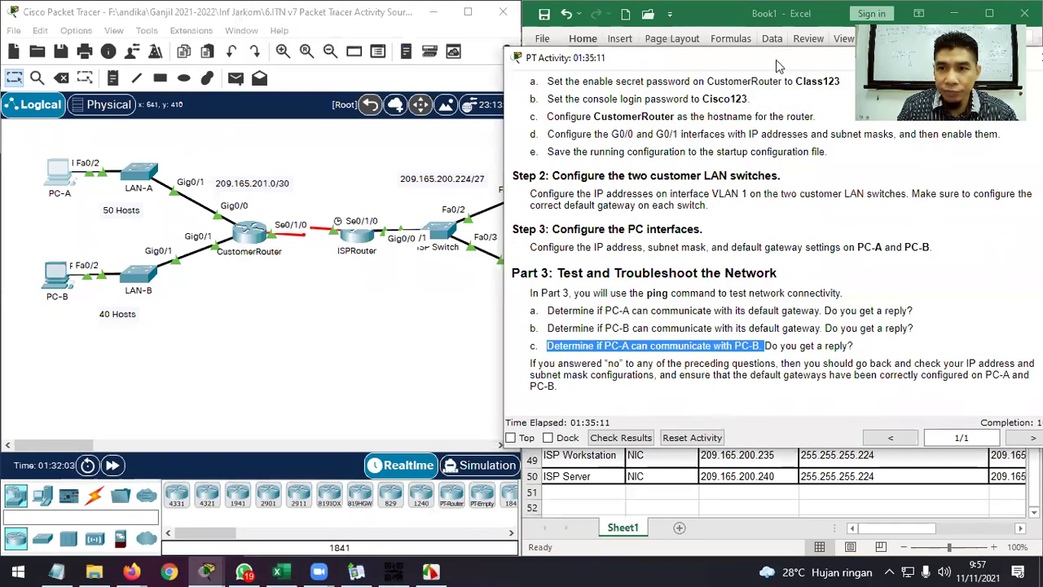
pyautogui.moveTo(777, 65); pyautogui.dragTo(542, 76)
pyautogui.click(546, 405)
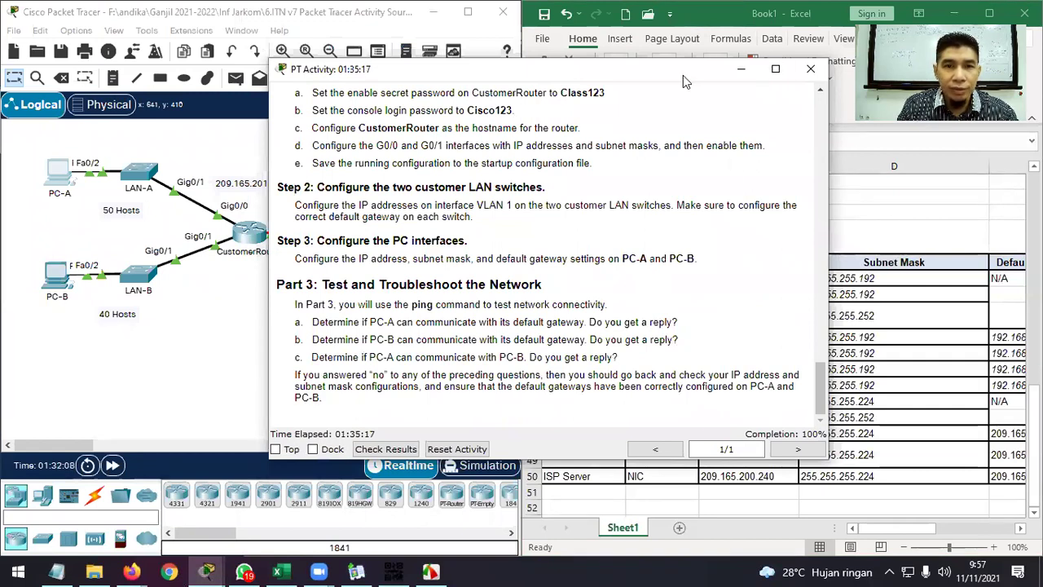
pyautogui.moveTo(683, 75); pyautogui.dragTo(585, 105)
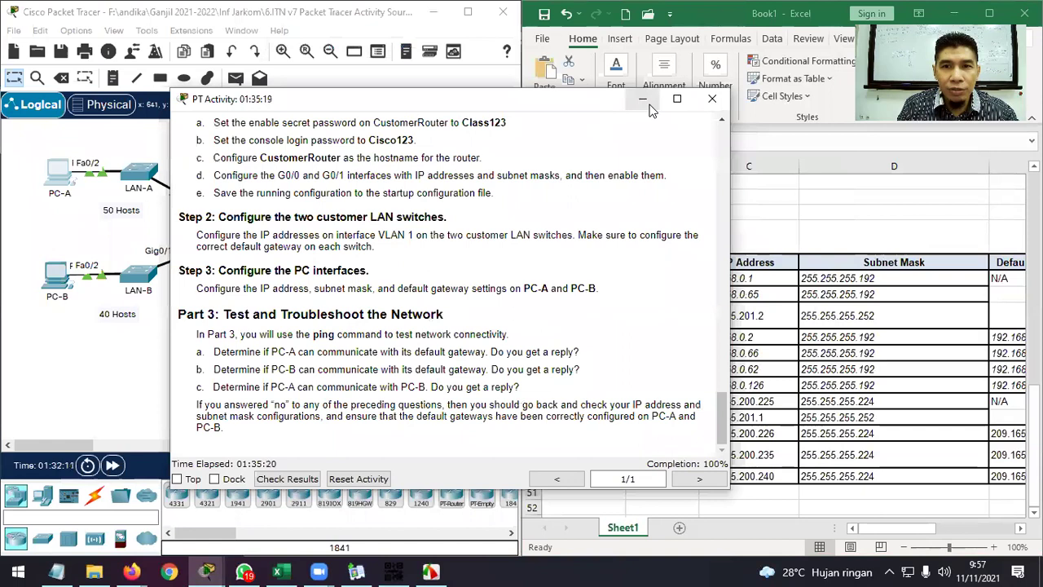
pyautogui.click(643, 100)
pyautogui.scroll(10, 815, 326)
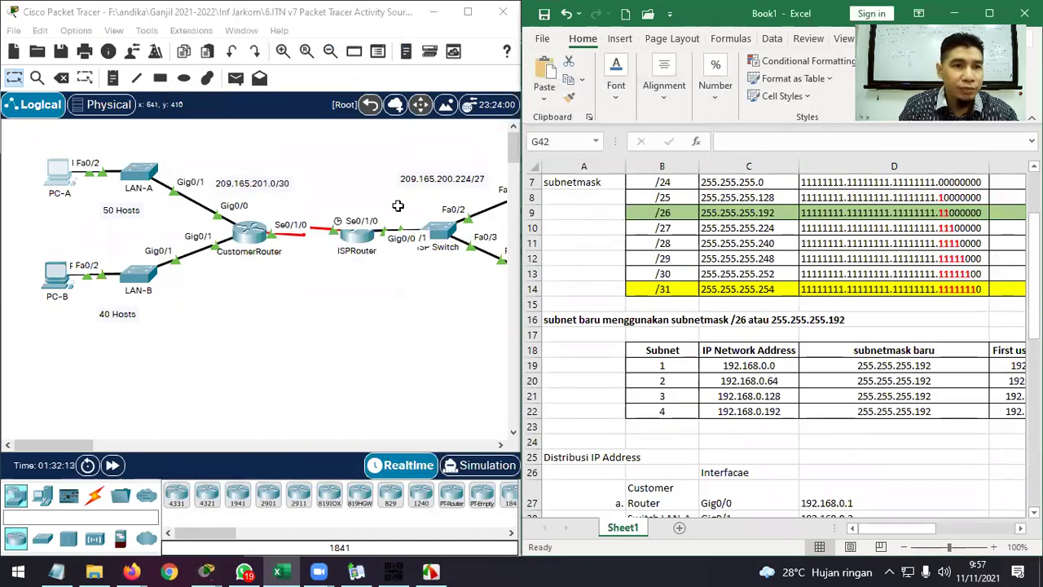
# Maximize Excel and make the IP awal and netmask cells A1:B2 bold.
pyautogui.click(989, 13)
pyautogui.moveTo(54, 181); pyautogui.dragTo(163, 197)
pyautogui.click(87, 90)
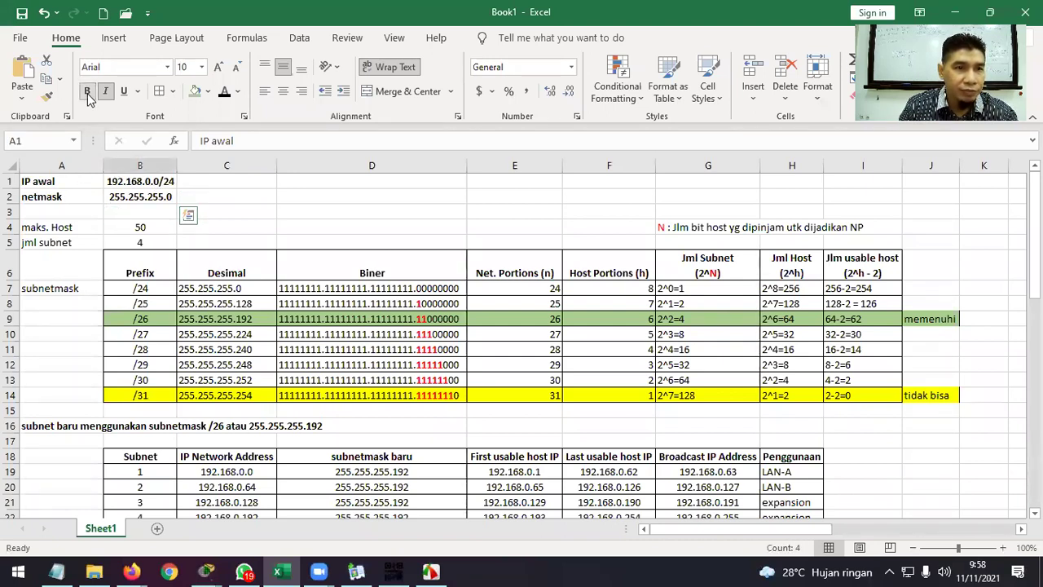
# Check the netmask cells A2 and B2 and the maks. Host label, then select heading A16:D16.
pyautogui.click(84, 196)
pyautogui.doubleClick(84, 196)
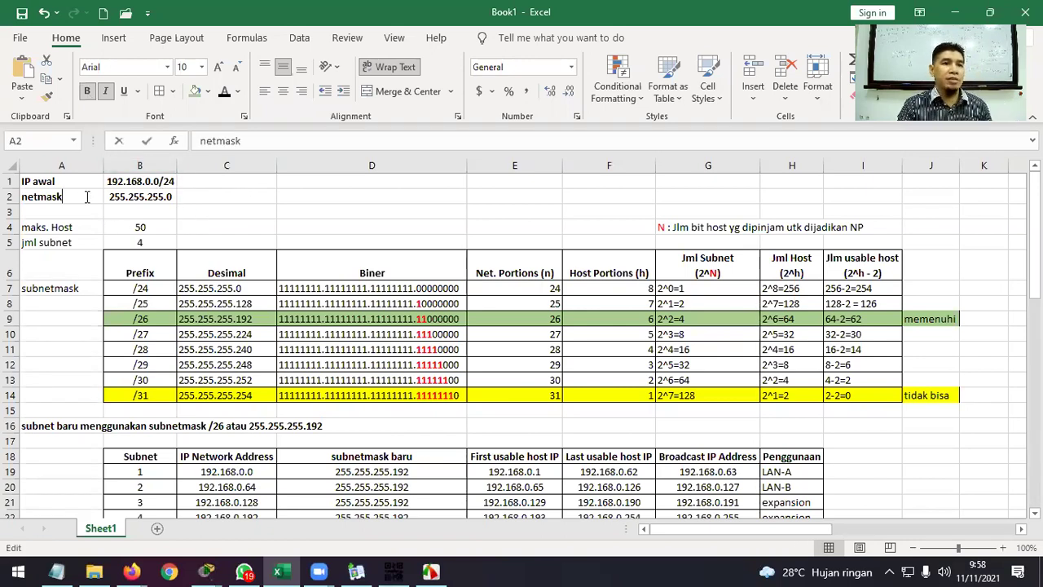
pyautogui.click(313, 202)
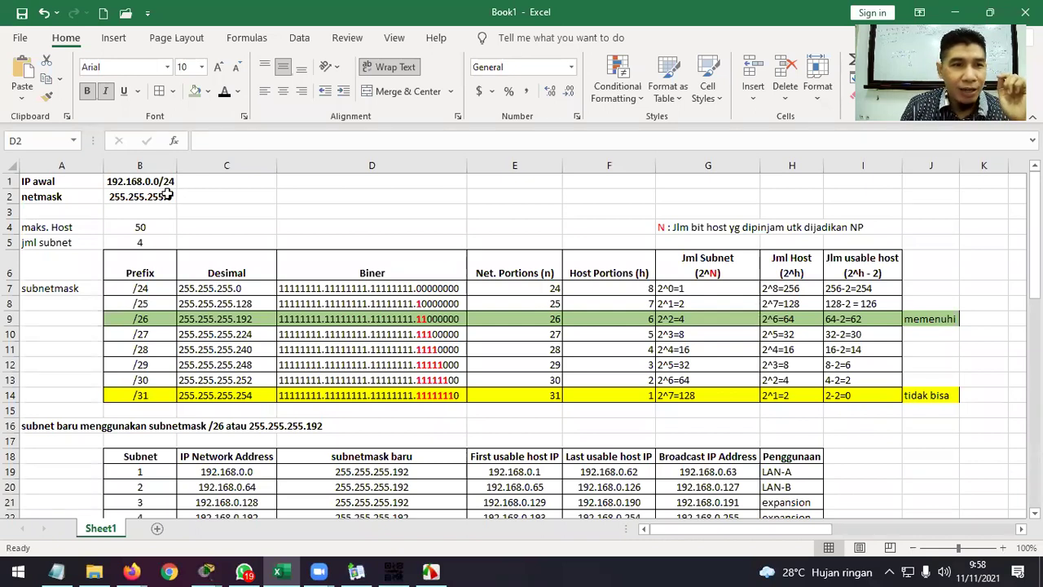
pyautogui.click(154, 199)
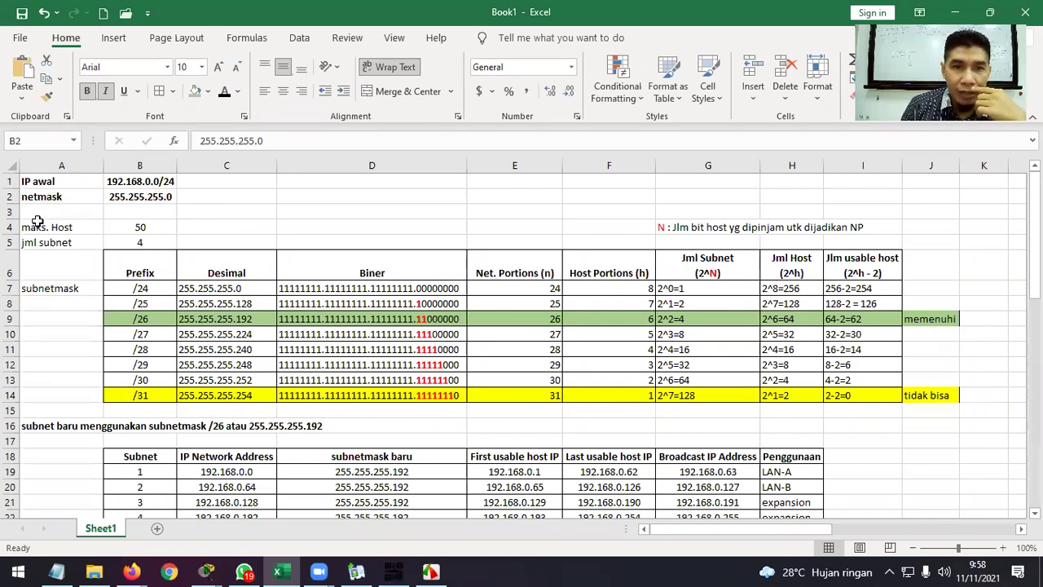
pyautogui.click(38, 229)
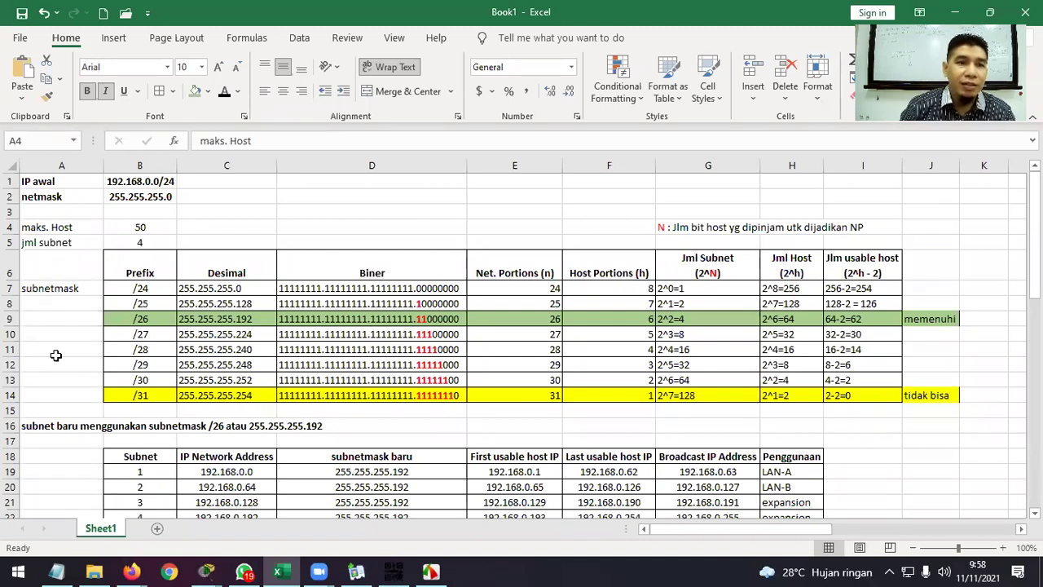
pyautogui.moveTo(80, 424); pyautogui.dragTo(373, 422)
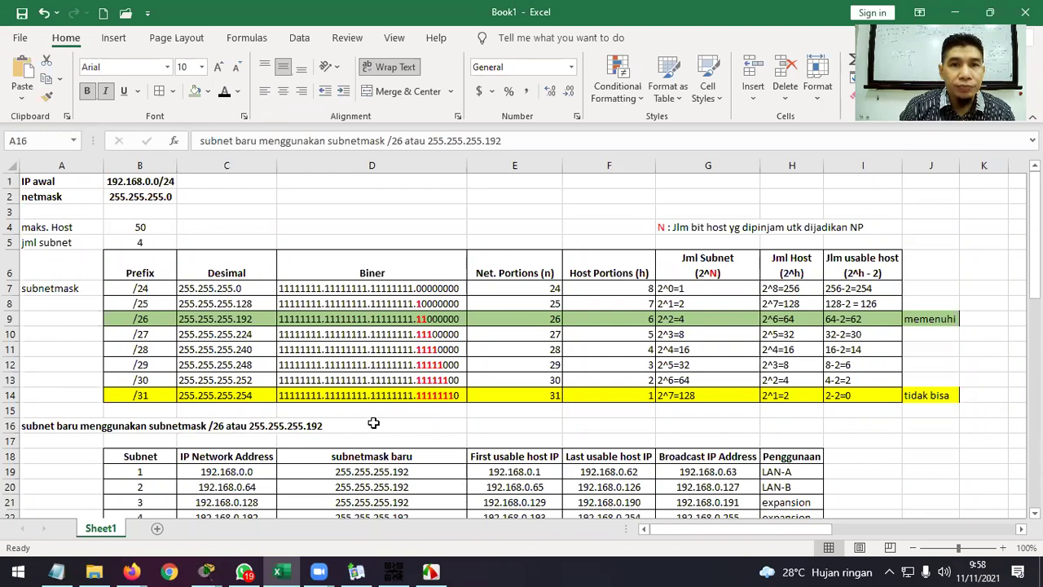
# Merge and left-align the row-16 heading across A16:D16, and bold the A4:B5 rows.
pyautogui.click(407, 92)
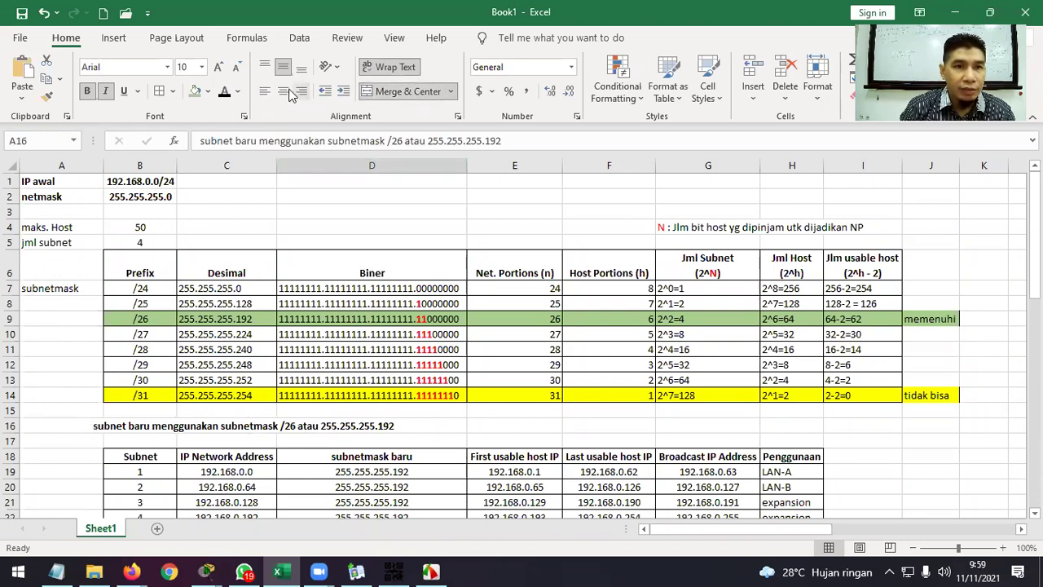
pyautogui.click(265, 91)
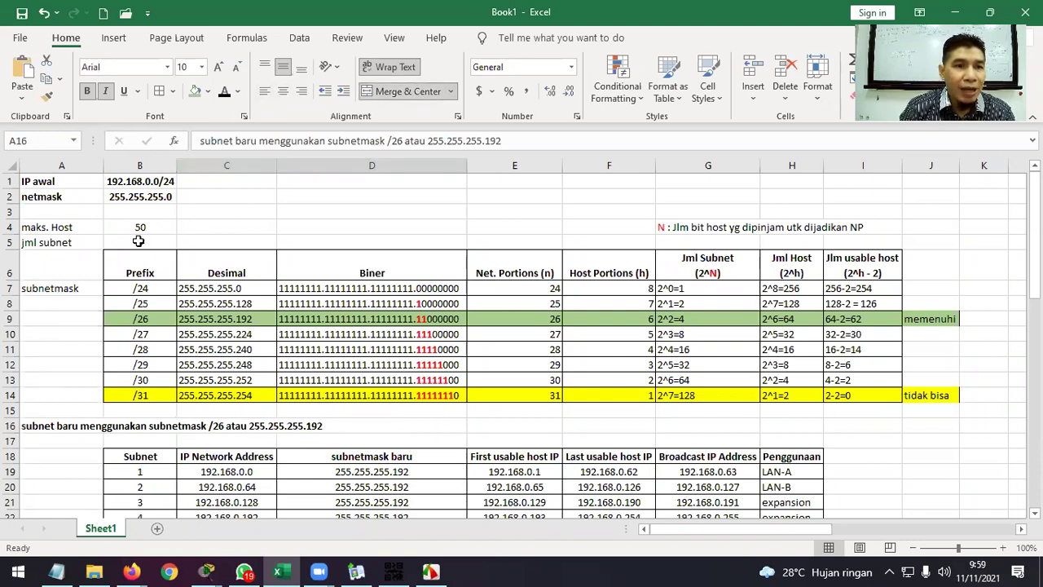
pyautogui.click(73, 228)
pyautogui.moveTo(73, 228); pyautogui.dragTo(139, 239)
pyautogui.click(87, 90)
pyautogui.click(338, 222)
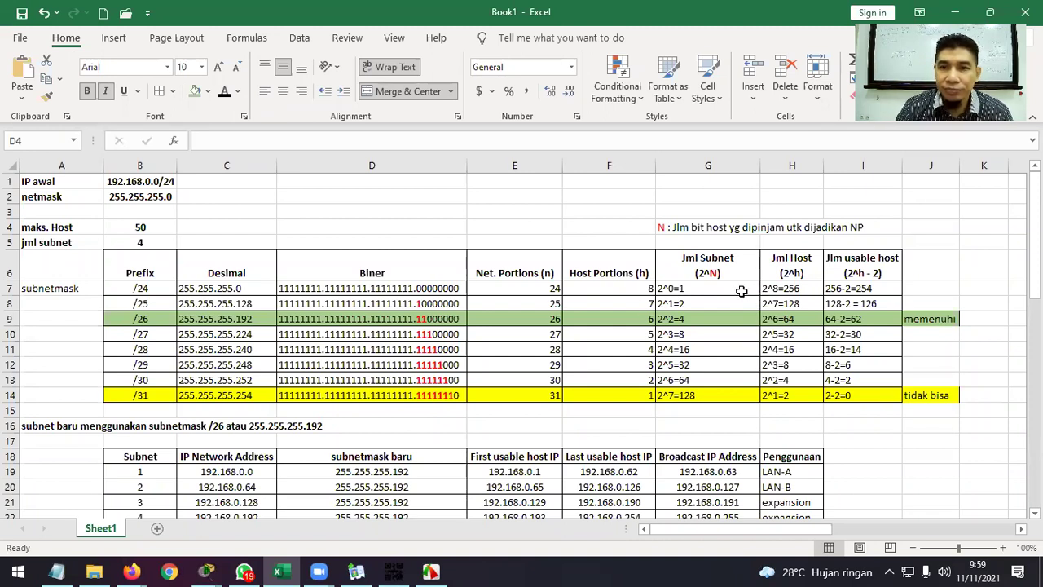
pyautogui.click(667, 226)
pyautogui.moveTo(666, 226); pyautogui.dragTo(874, 227)
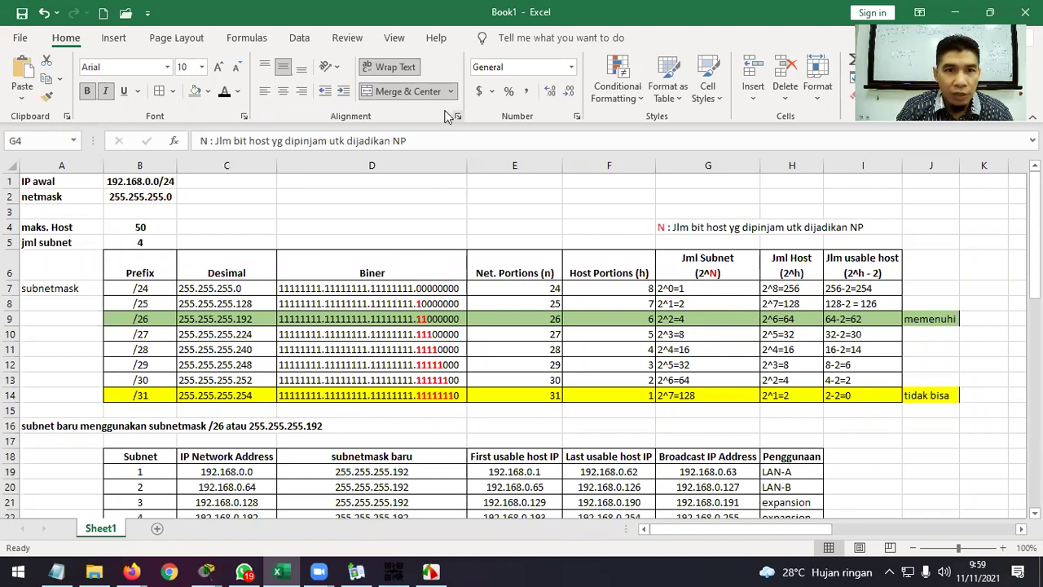
# Merge and centre the N note across G4:I4 and give it a yellow fill.
pyautogui.click(408, 91)
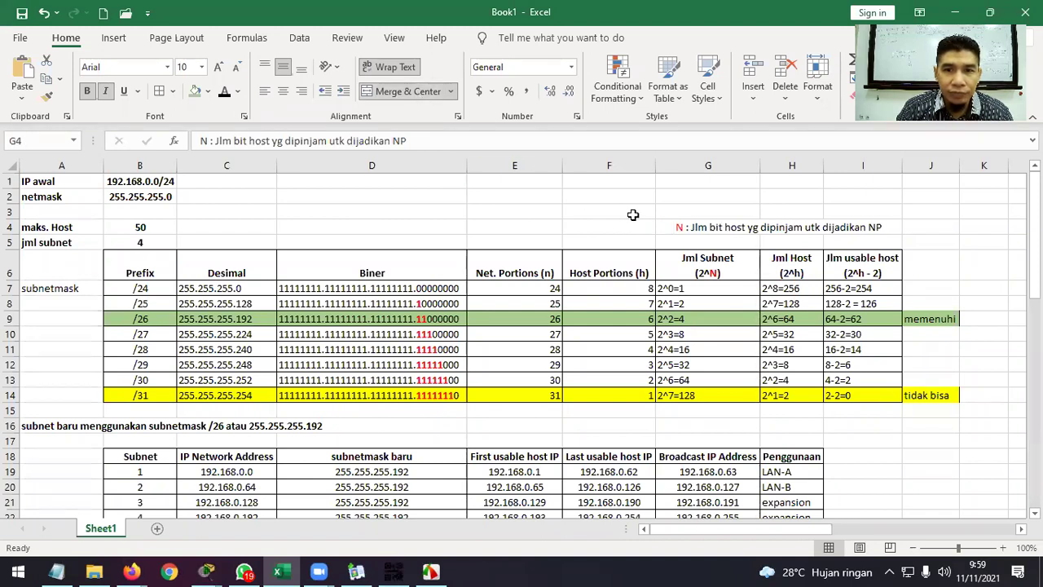
pyautogui.click(208, 91)
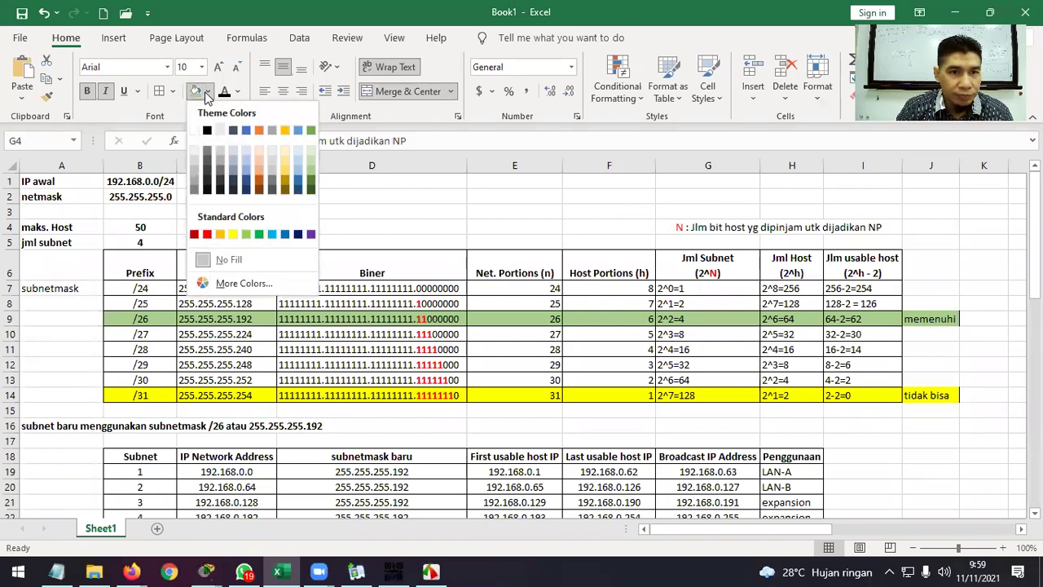
pyautogui.click(235, 236)
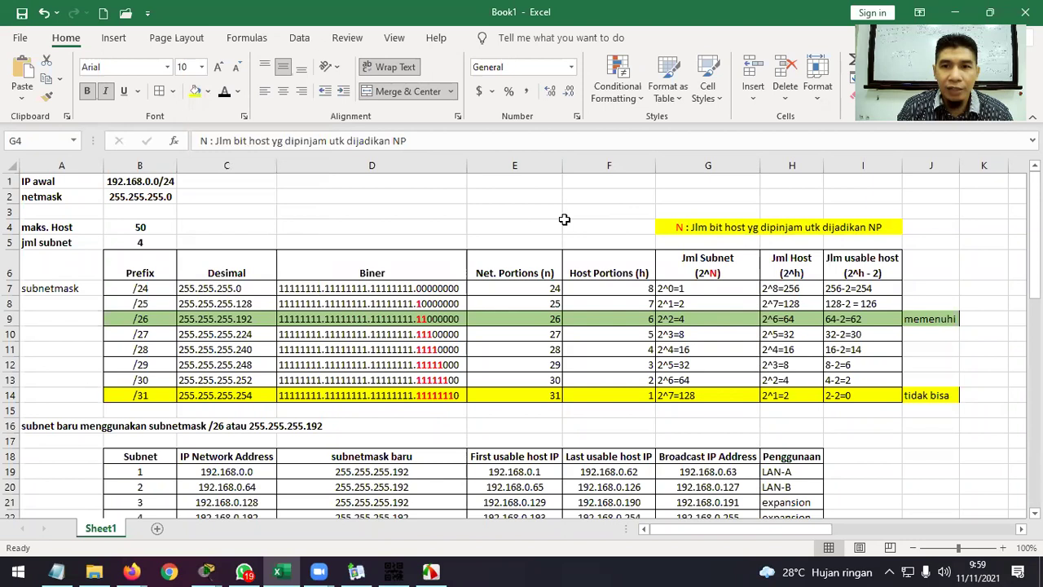
pyautogui.click(610, 207)
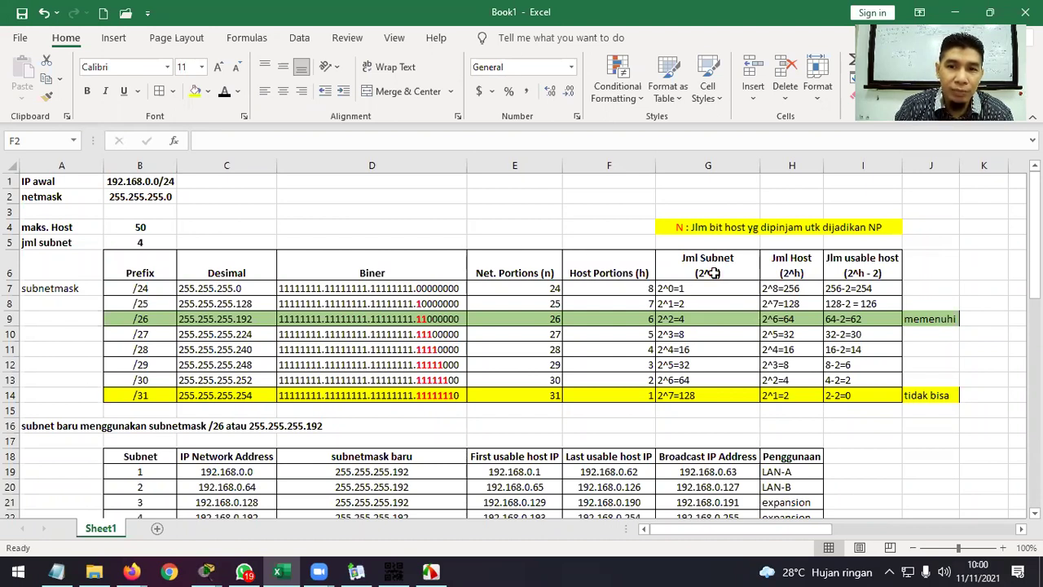
pyautogui.click(135, 287)
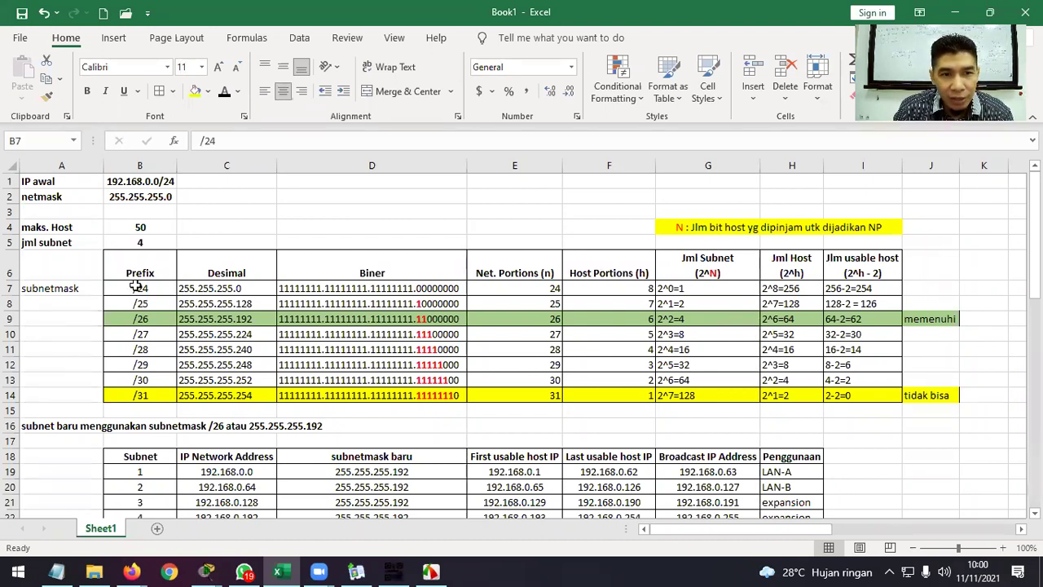
pyautogui.click(706, 289)
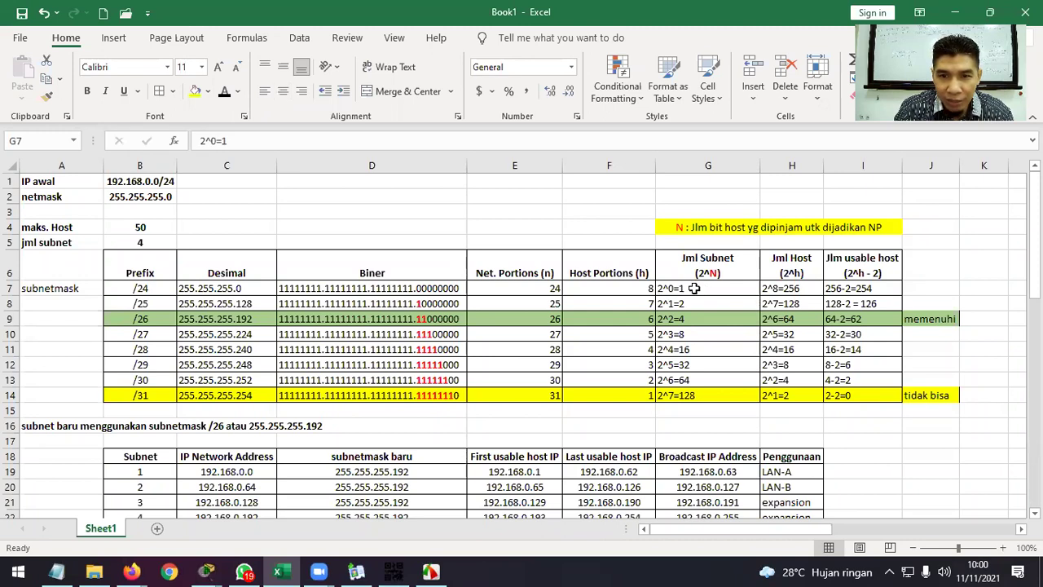
pyautogui.click(438, 288)
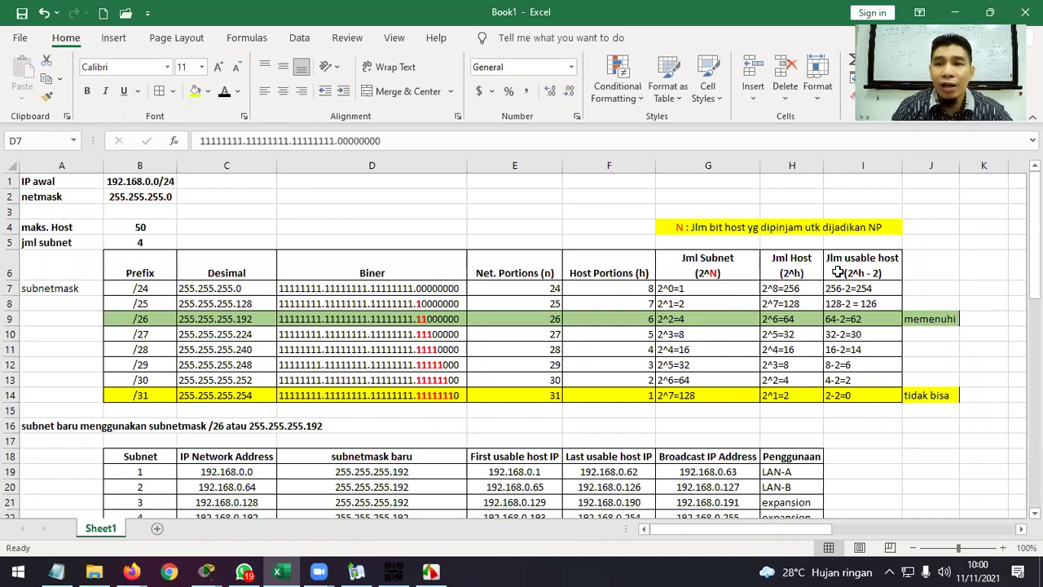
pyautogui.click(881, 290)
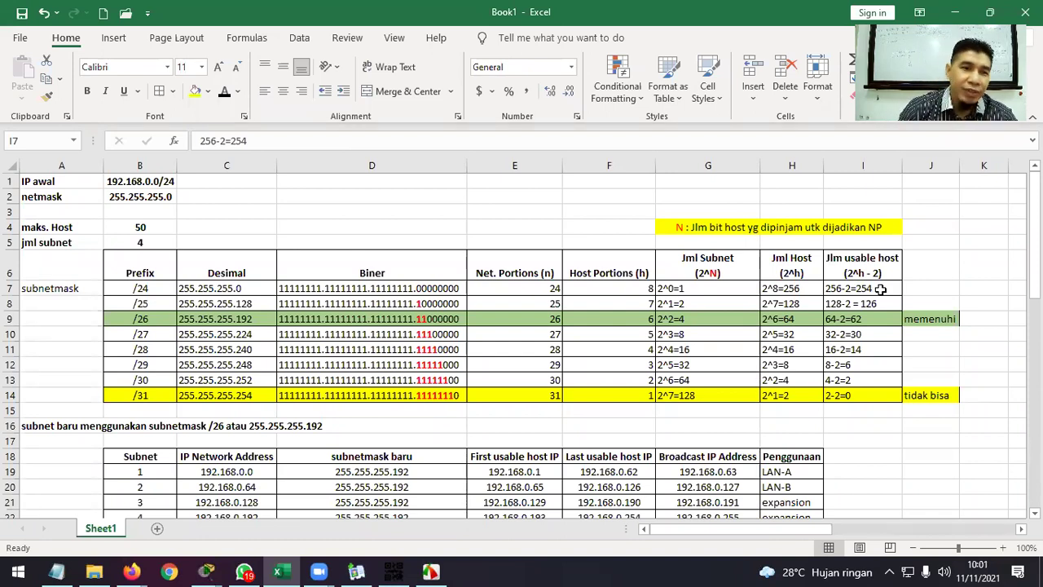
pyautogui.click(159, 307)
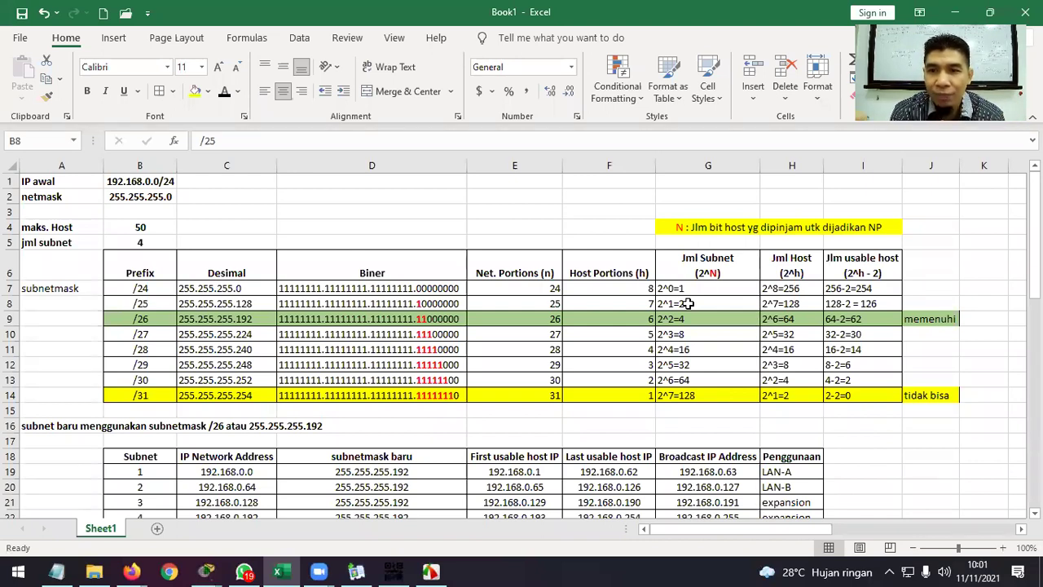
pyautogui.click(873, 306)
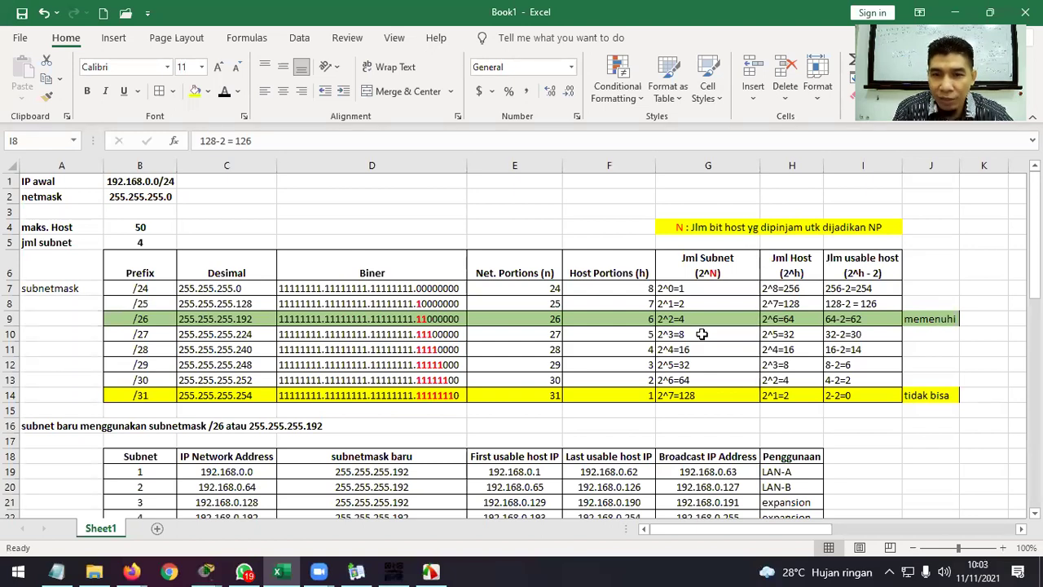
pyautogui.click(799, 335)
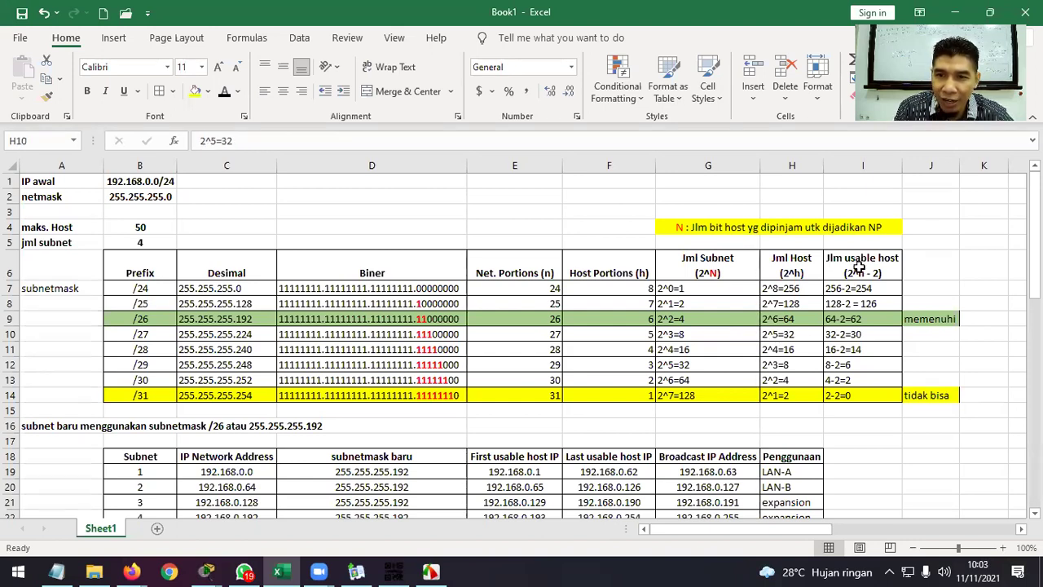
pyautogui.click(870, 335)
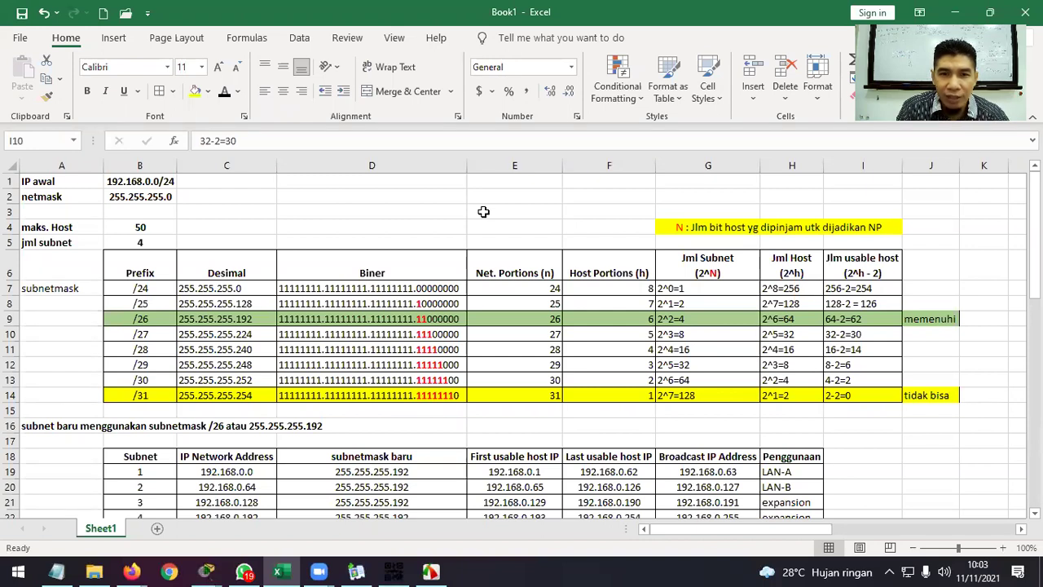
pyautogui.doubleClick(547, 274)
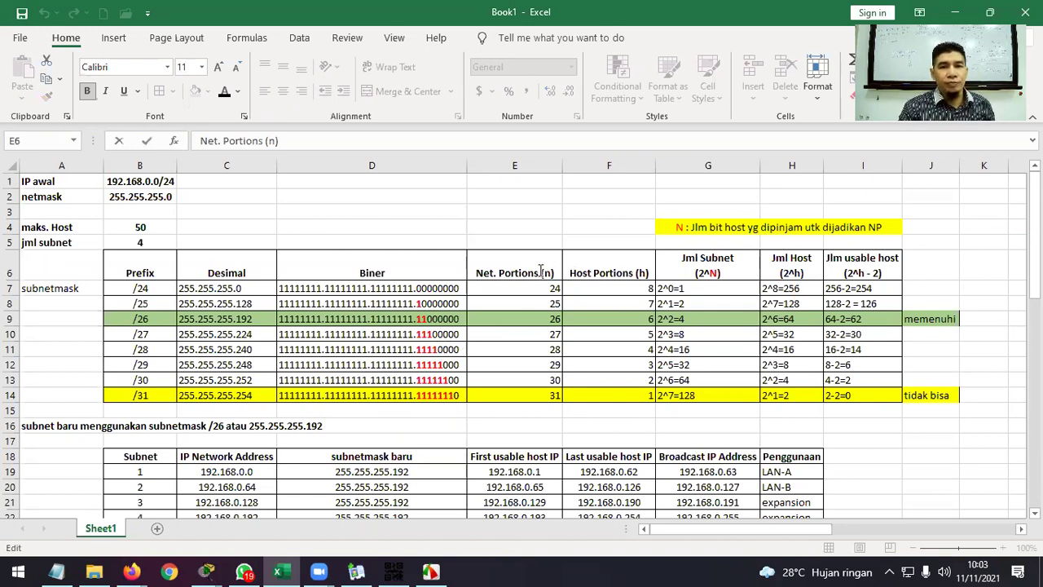
# Wrap the Net. Portions header onto two lines ending in '(n, jml bit 1)'.
pyautogui.click(540, 273)
pyautogui.hotkey('alt', 'Return')
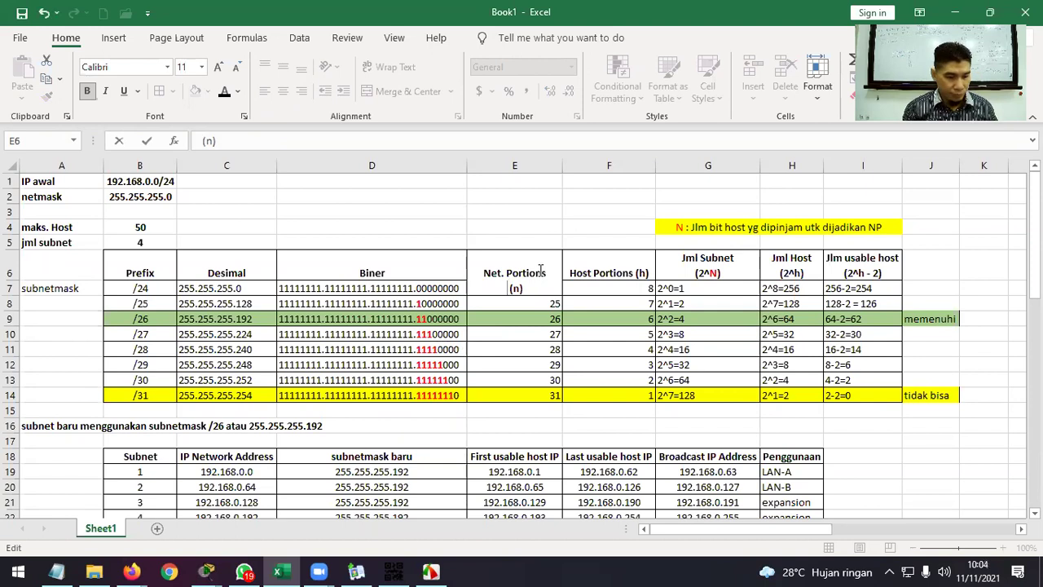
pyautogui.press('Tab')
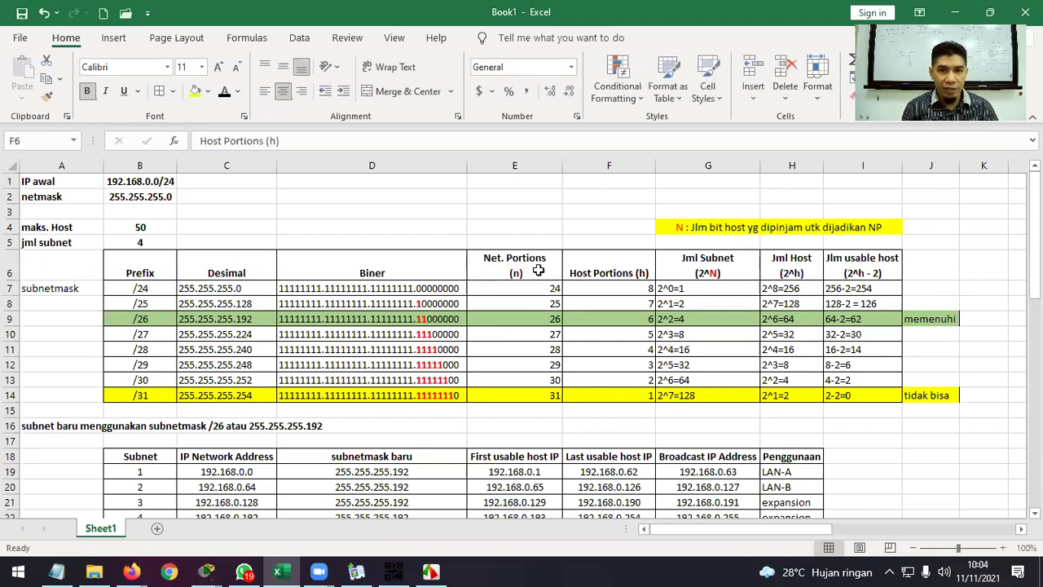
pyautogui.click(539, 271)
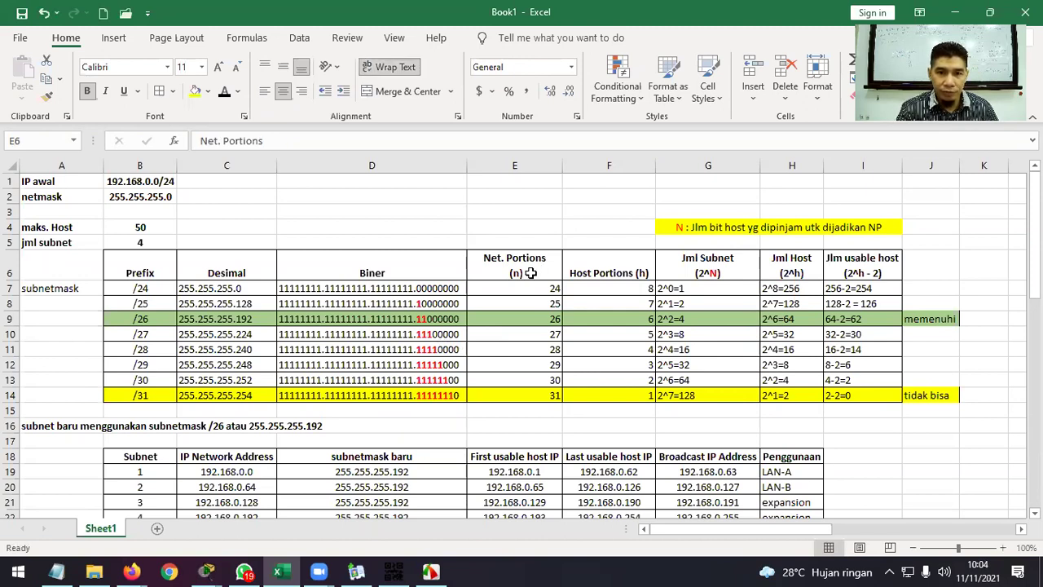
pyautogui.doubleClick(526, 273)
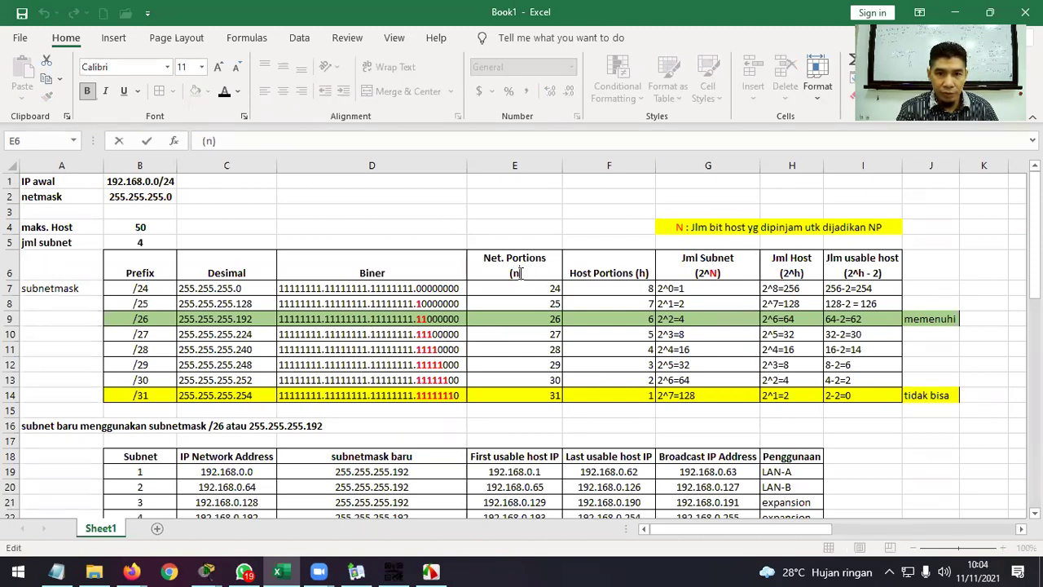
pyautogui.write(', j')
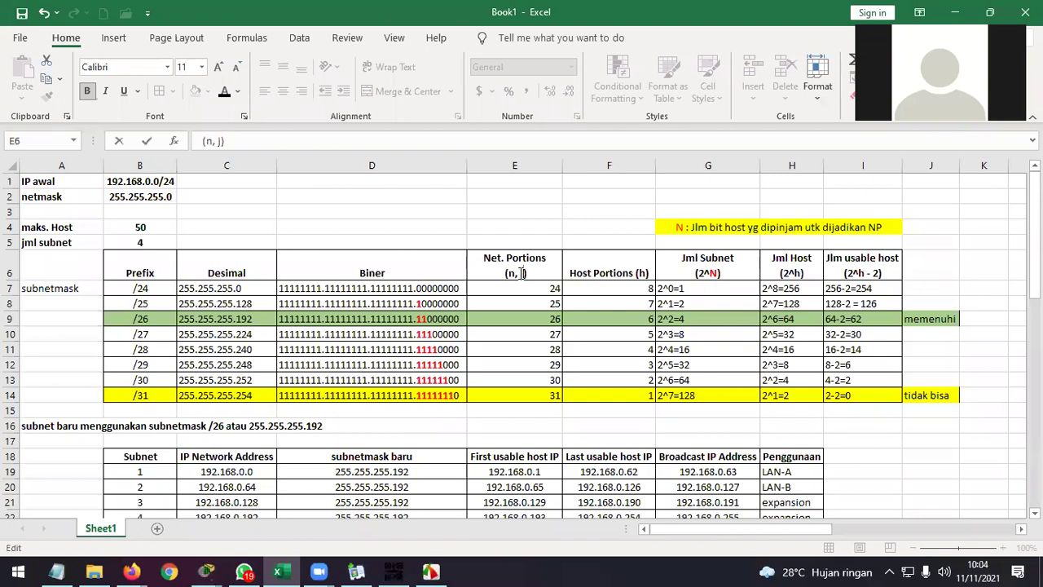
pyautogui.write('ml ')
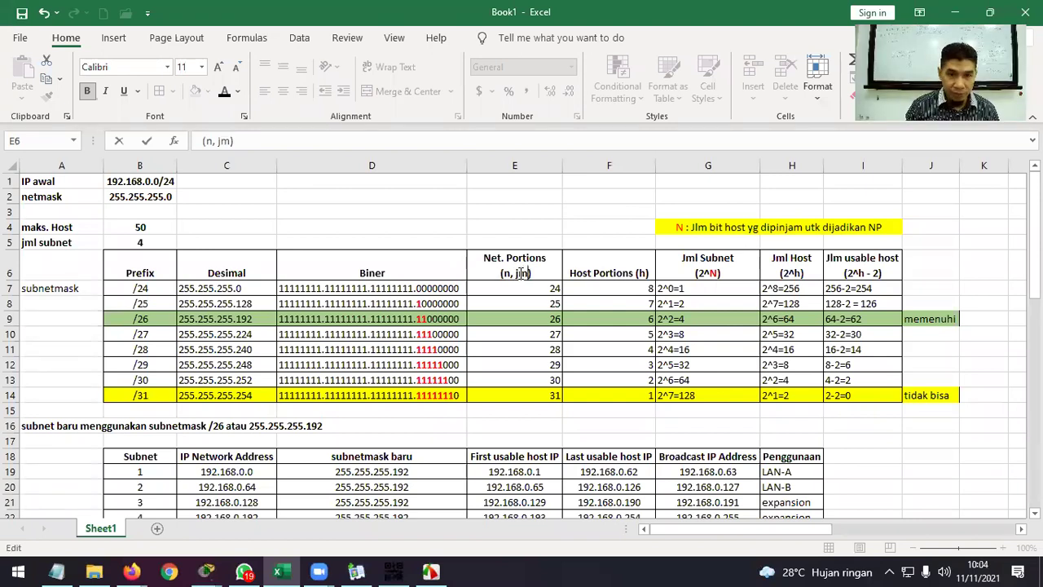
pyautogui.write('bit 1')
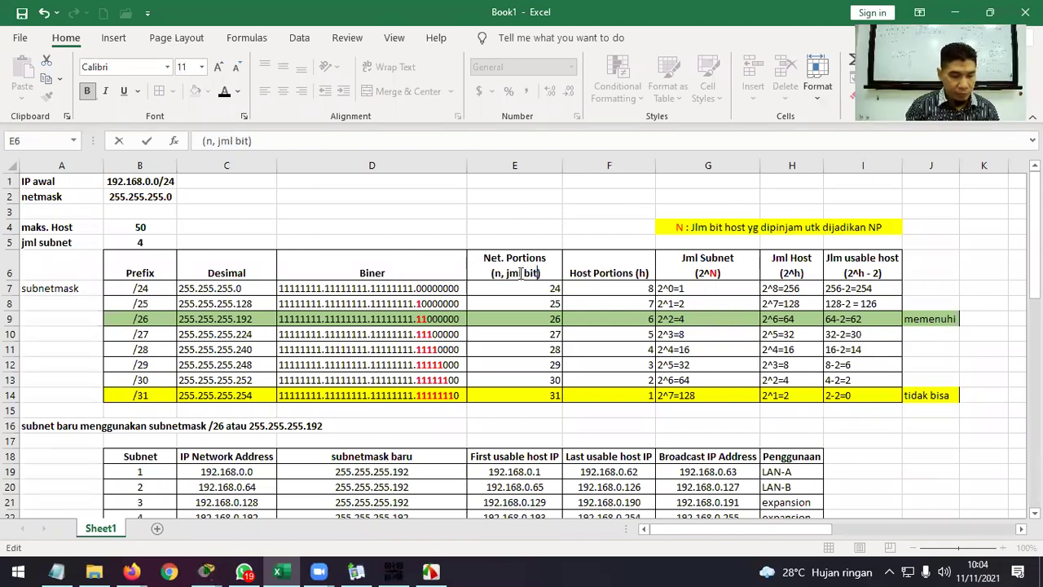
pyautogui.click(570, 274)
# Wrap the Host Portions header onto two lines ending in '(h, jml bit 0)'.
pyautogui.doubleClick(630, 274)
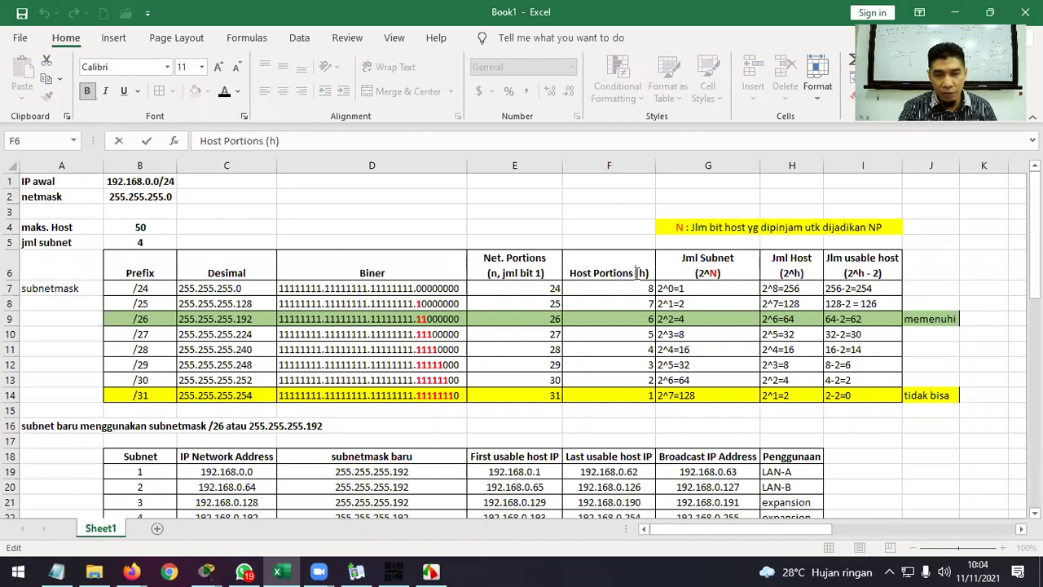
pyautogui.hotkey('alt', 'Return')
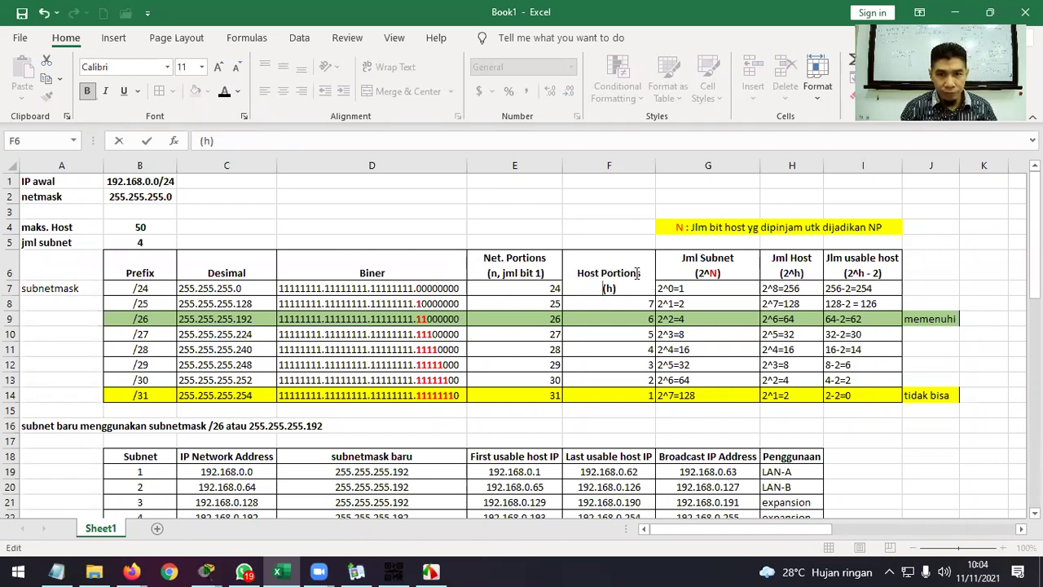
pyautogui.press('Tab')
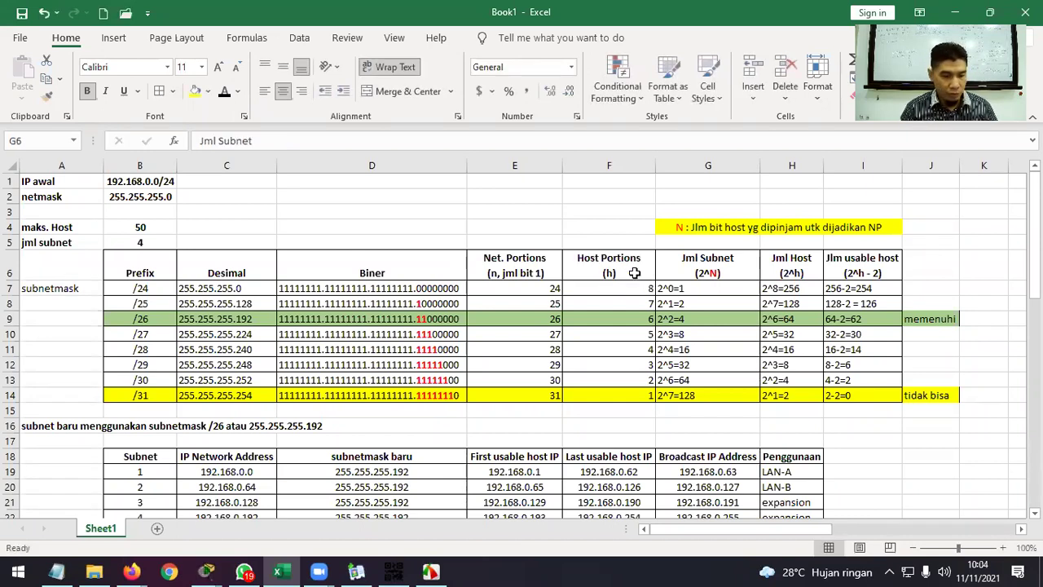
pyautogui.press('F2')
pyautogui.click(634, 273)
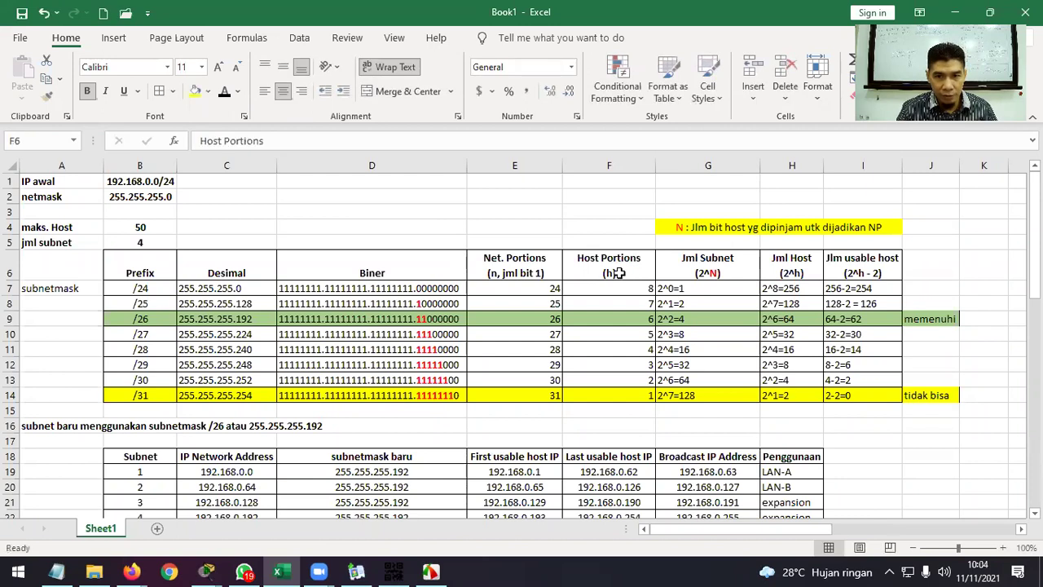
pyautogui.doubleClick(610, 273)
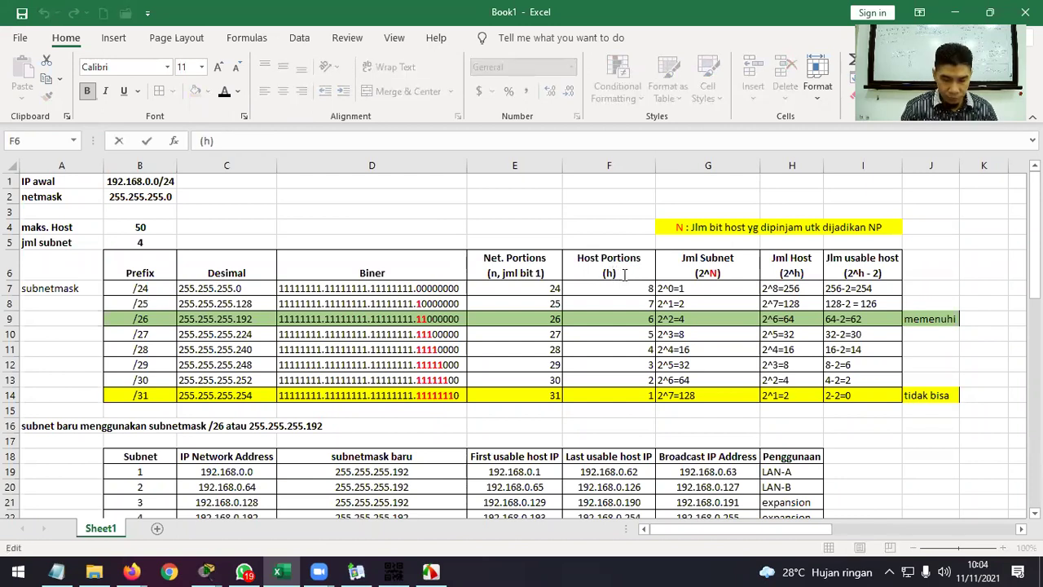
pyautogui.write(', jml')
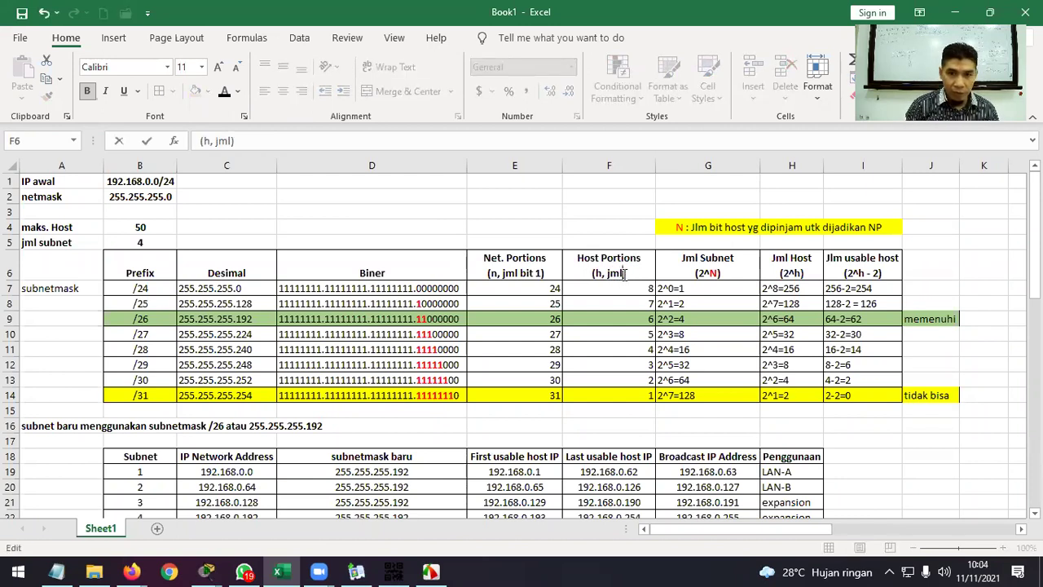
pyautogui.write('bit 0')
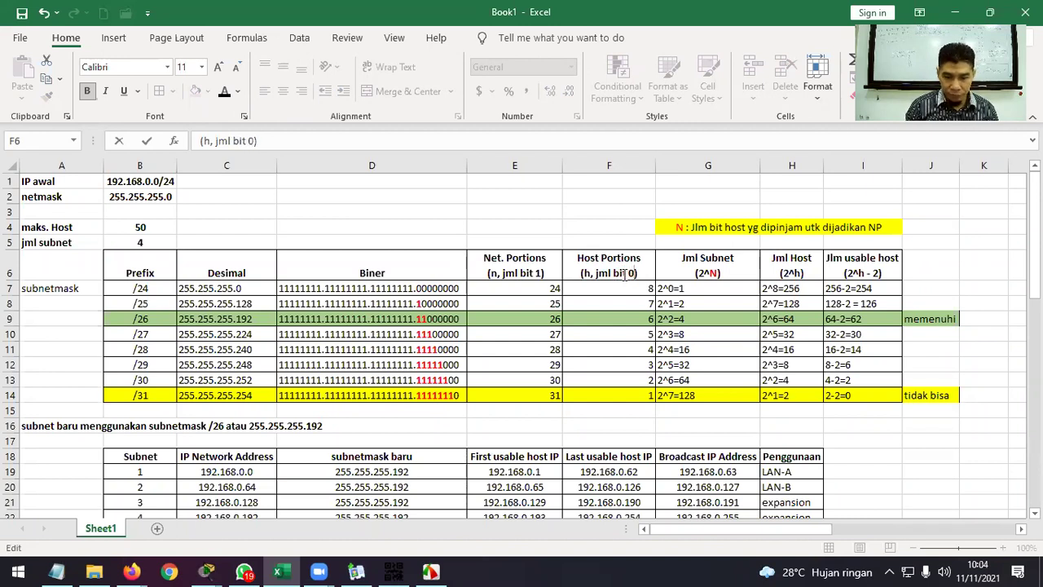
pyautogui.press('Return')
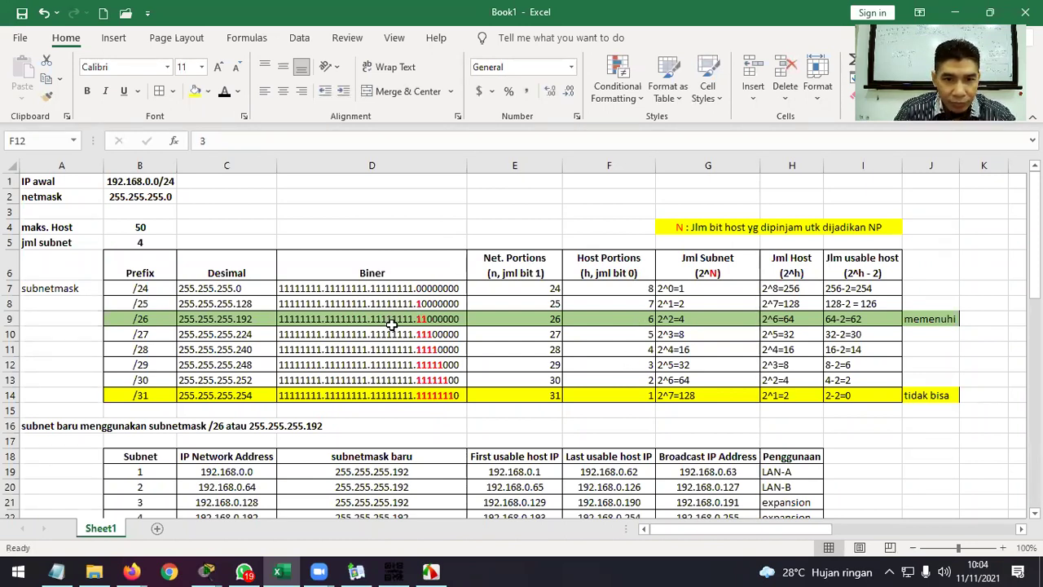
pyautogui.click(132, 396)
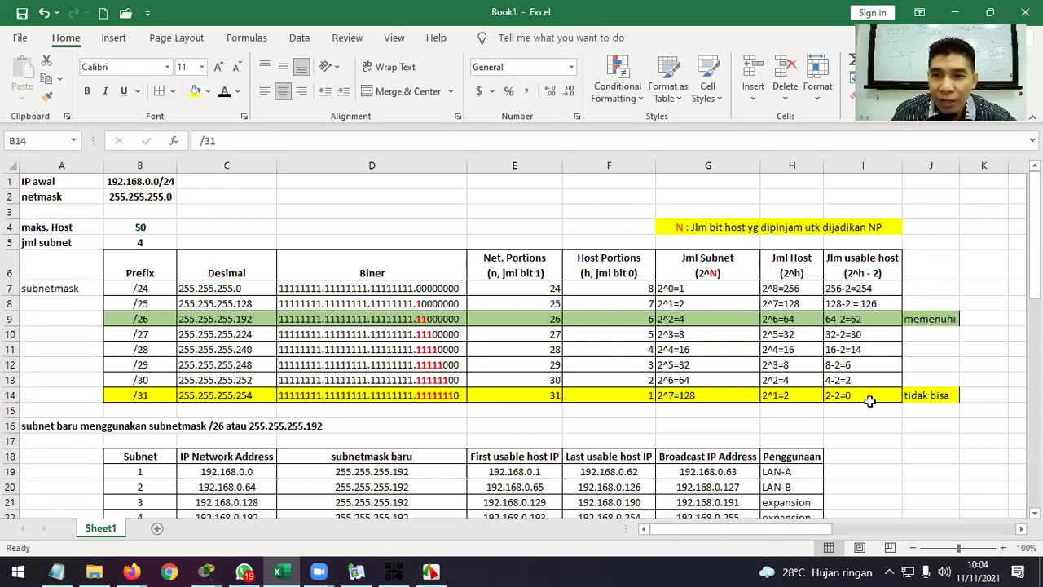
pyautogui.click(929, 378)
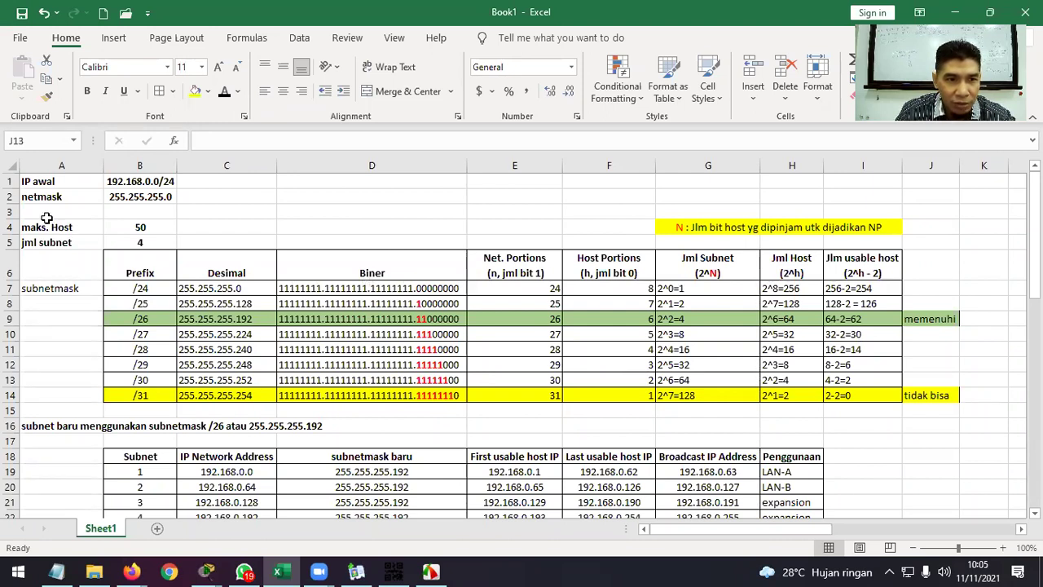
pyautogui.click(11, 211)
# Insert a blank row above maks. Host and label A4 'Kriteria jaringan baru :'.
pyautogui.rightClick(11, 212)
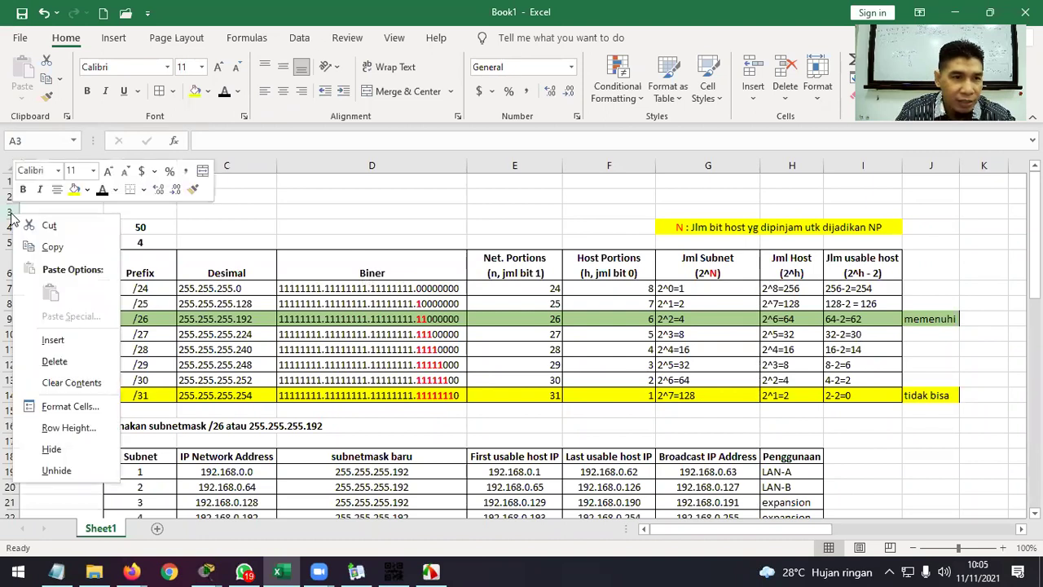
pyautogui.click(51, 341)
pyautogui.click(50, 230)
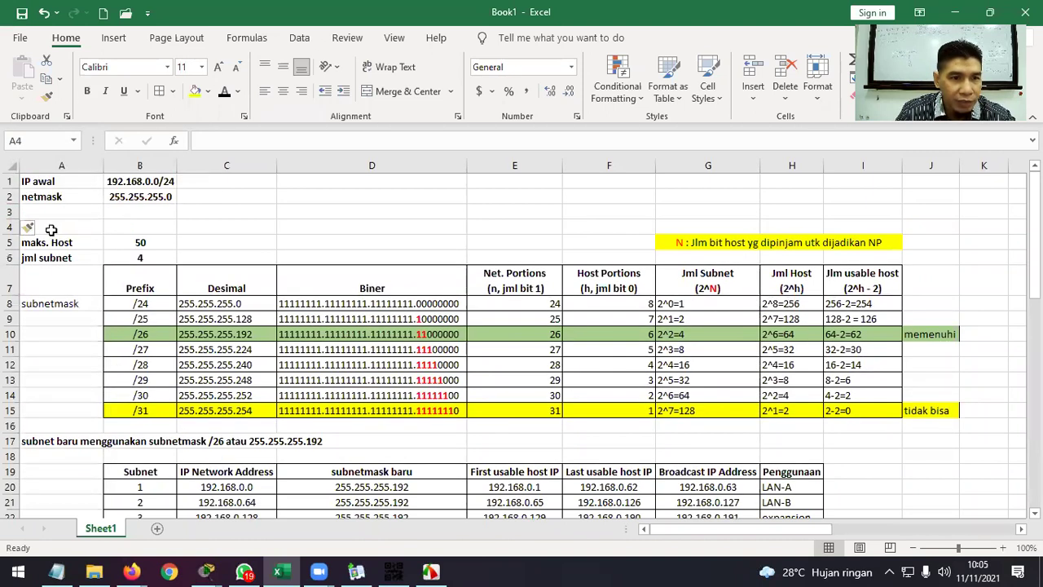
pyautogui.write('Kriteria :')
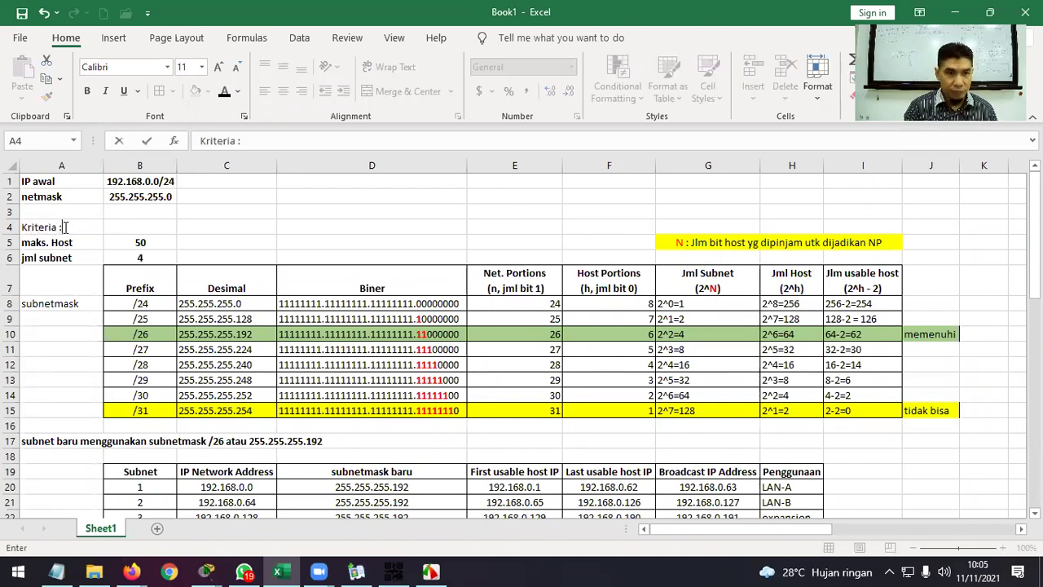
pyautogui.press('Return')
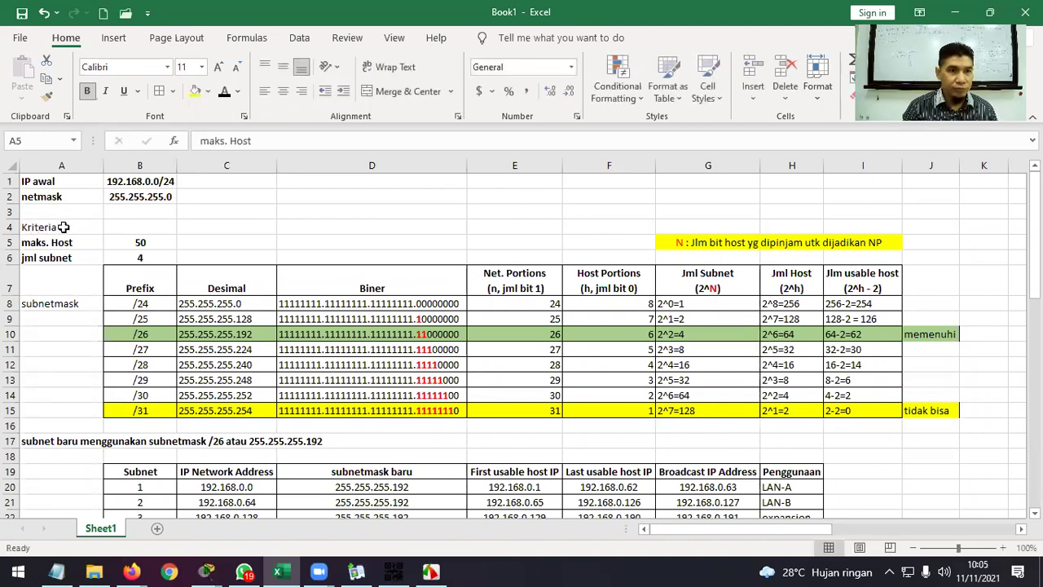
pyautogui.click(63, 227)
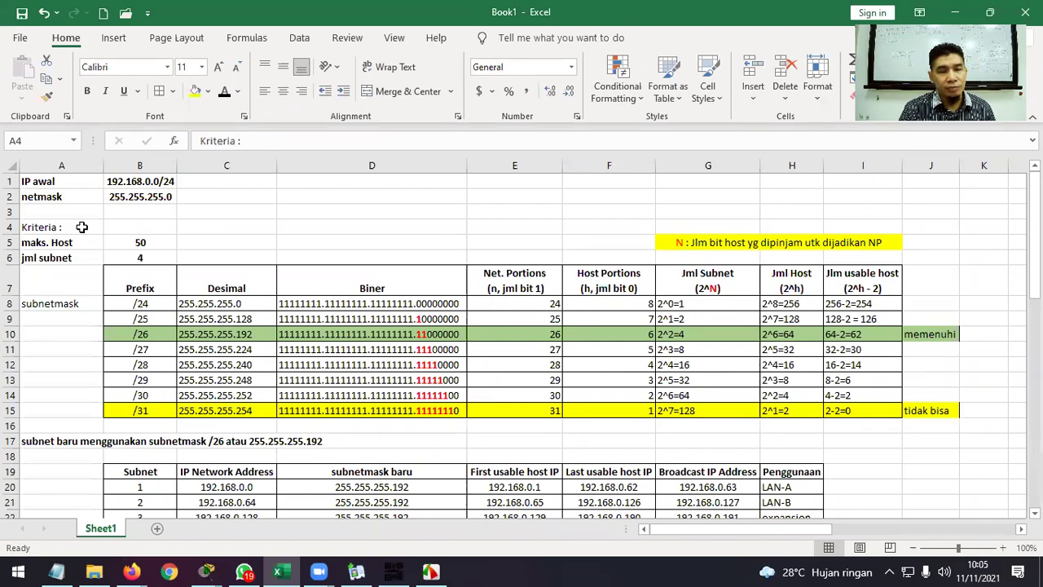
pyautogui.doubleClick(82, 227)
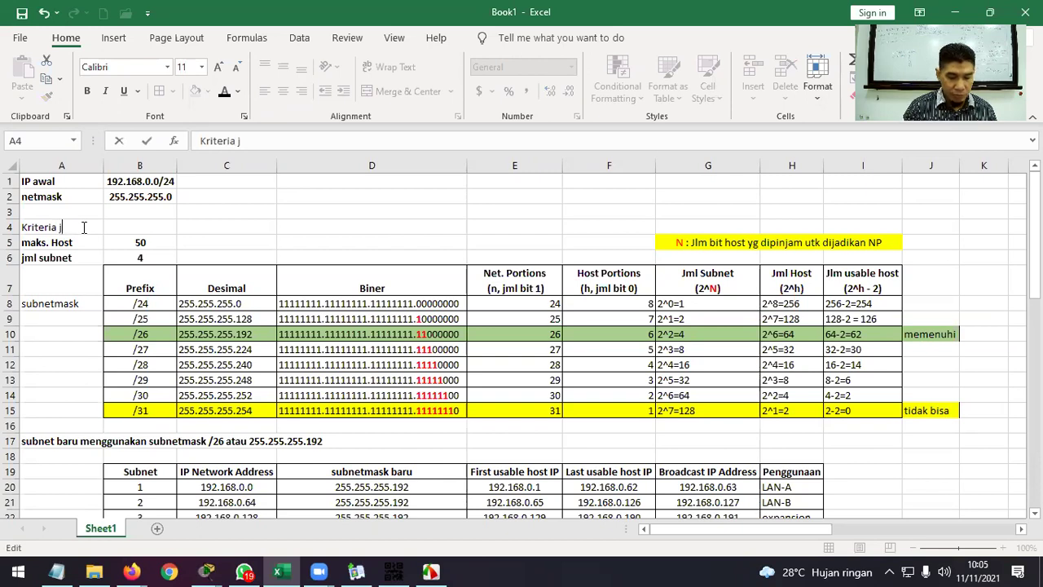
pyautogui.write('jaringan baru :')
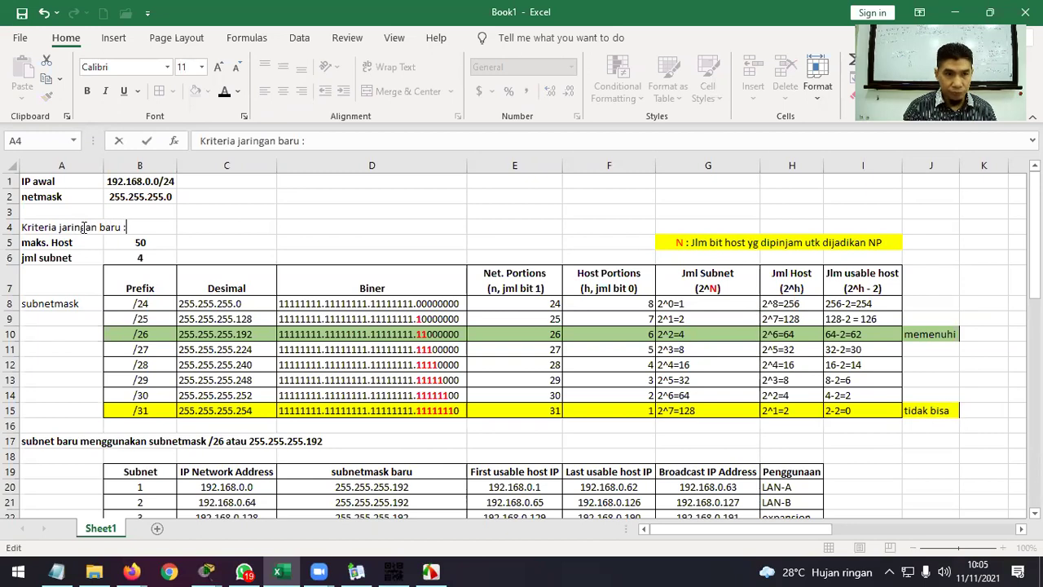
pyautogui.press('Return')
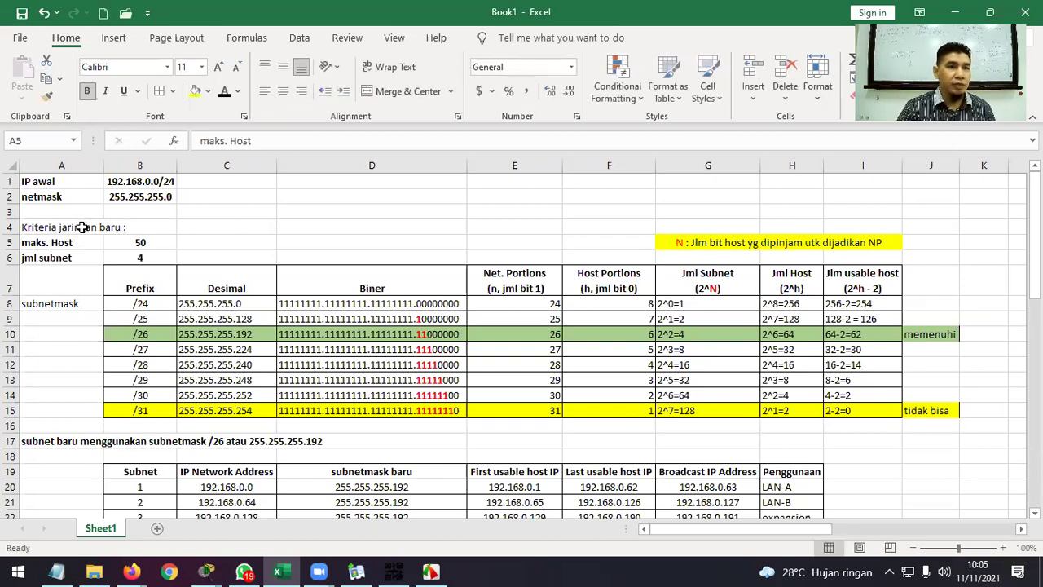
pyautogui.click(43, 227)
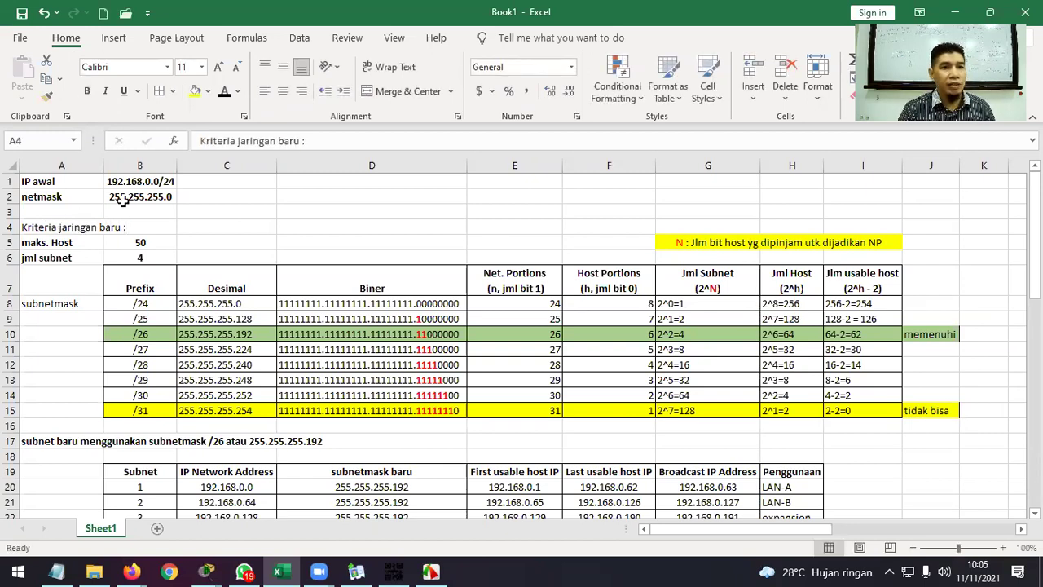
# Format the 'Kriteria jaringan baru :' heading in red bold text.
pyautogui.click(237, 92)
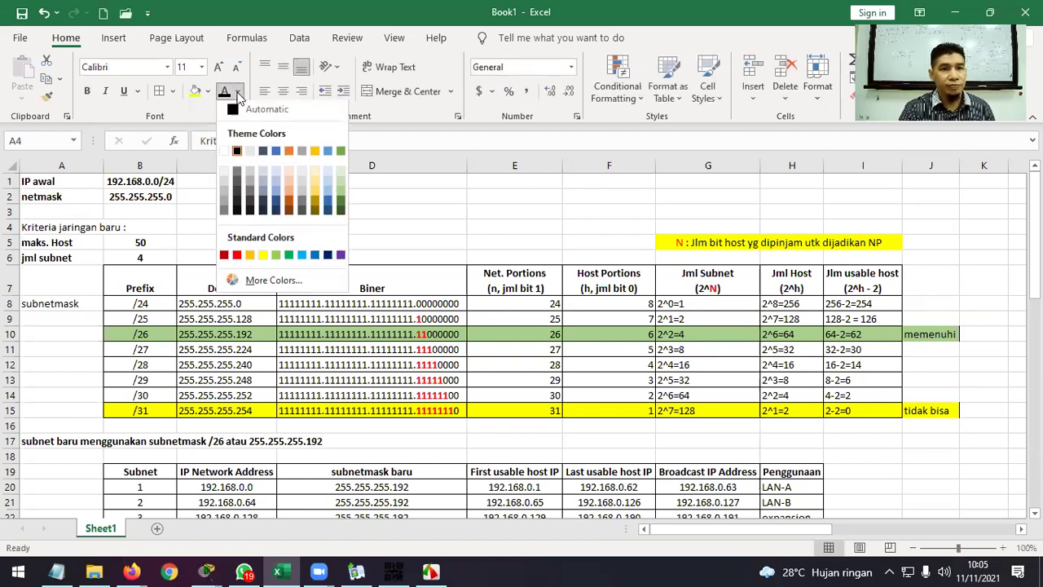
pyautogui.click(236, 254)
pyautogui.click(87, 91)
pyautogui.click(278, 232)
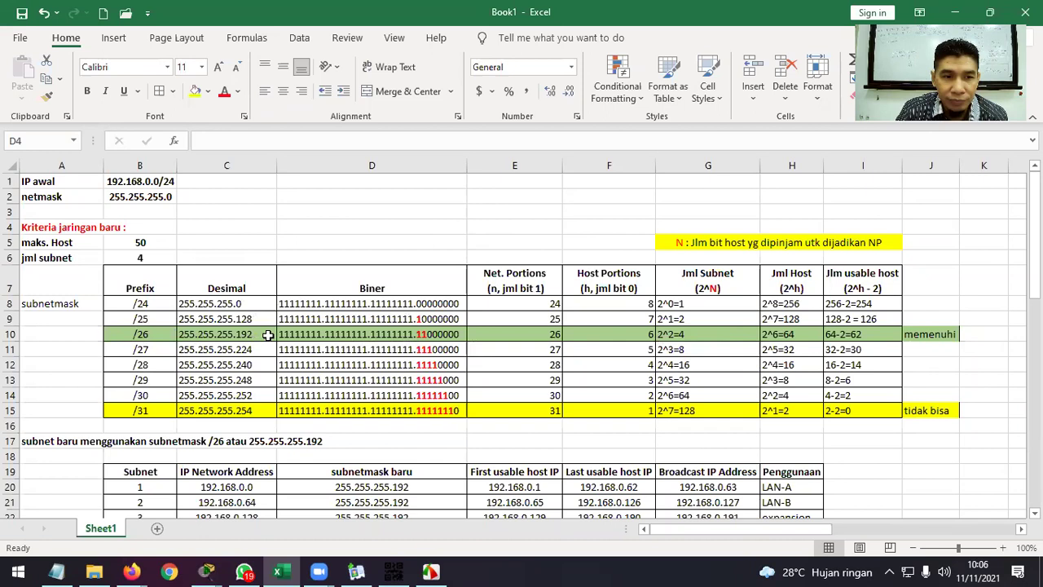
# Enter 'Device' as the B27 header and select the Distribusi IP Address table.
pyautogui.scroll(-2, 268, 335)
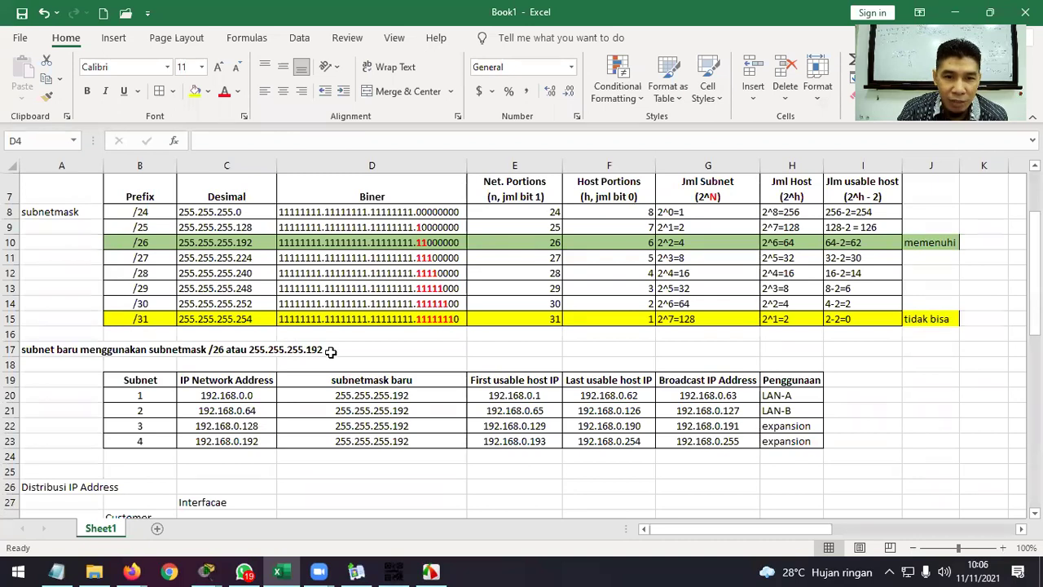
pyautogui.scroll(-3, 348, 393)
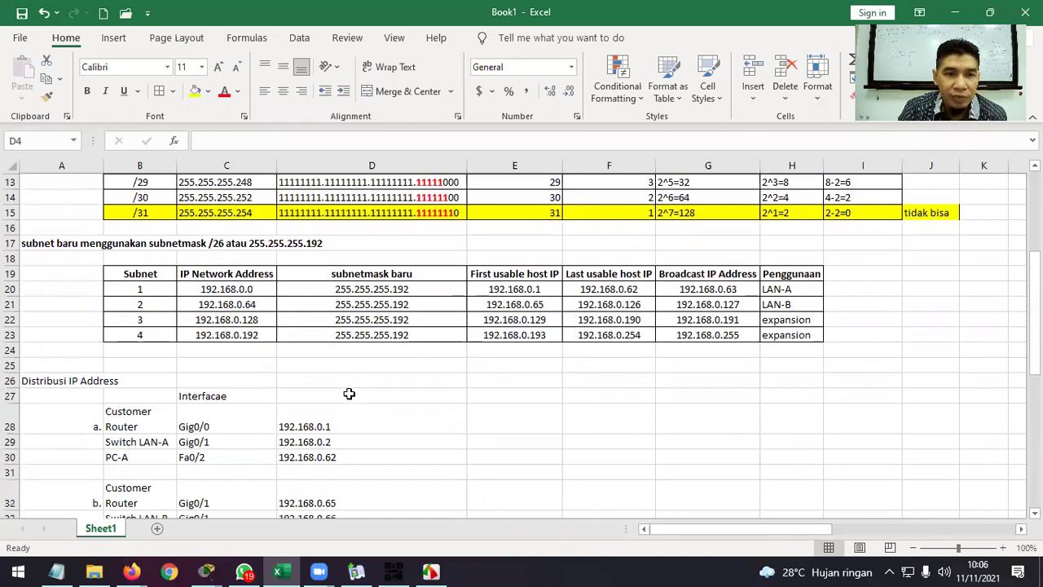
pyautogui.scroll(1, 348, 394)
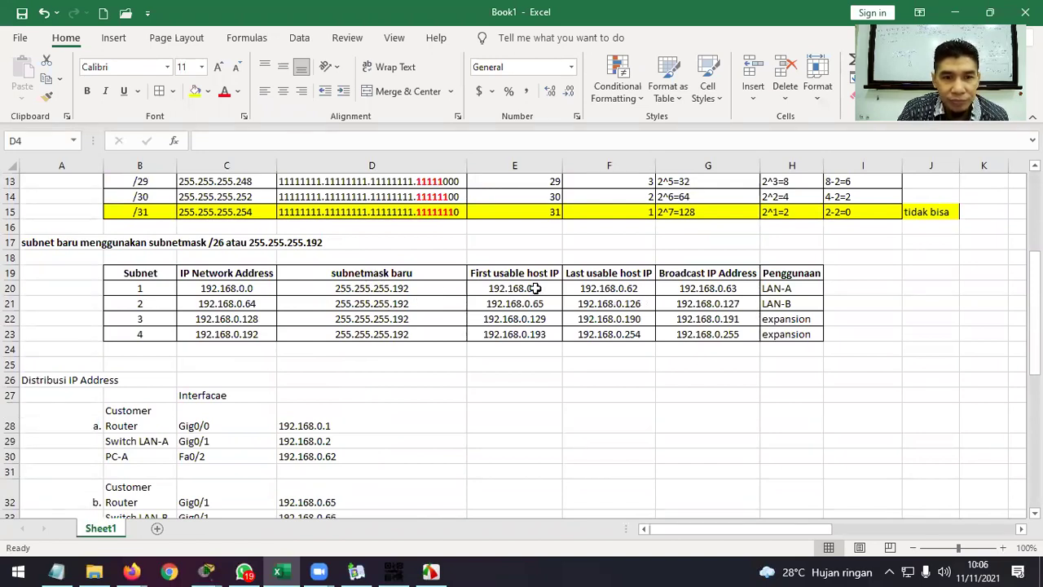
pyautogui.click(132, 395)
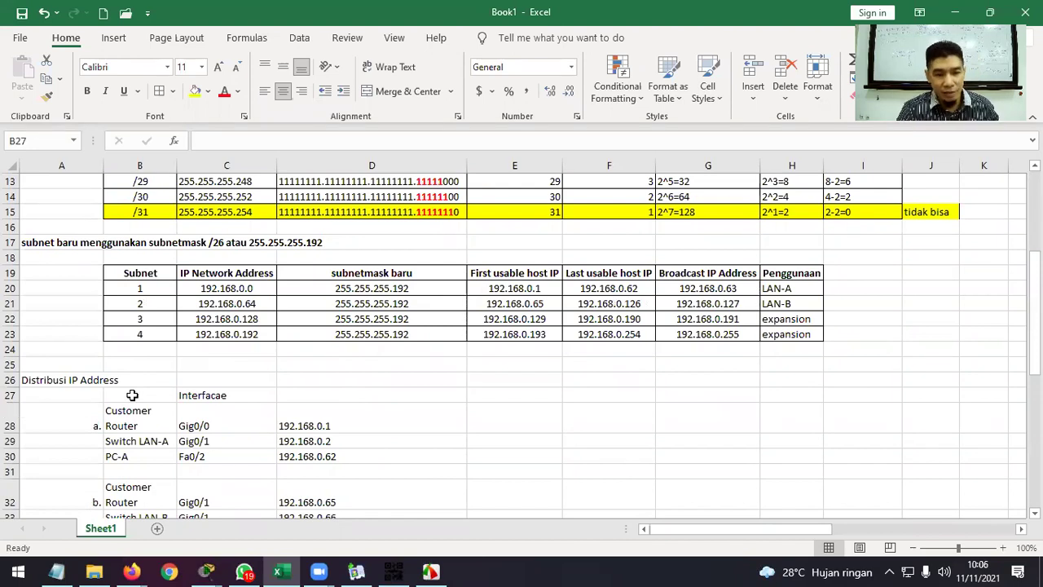
pyautogui.write('Device')
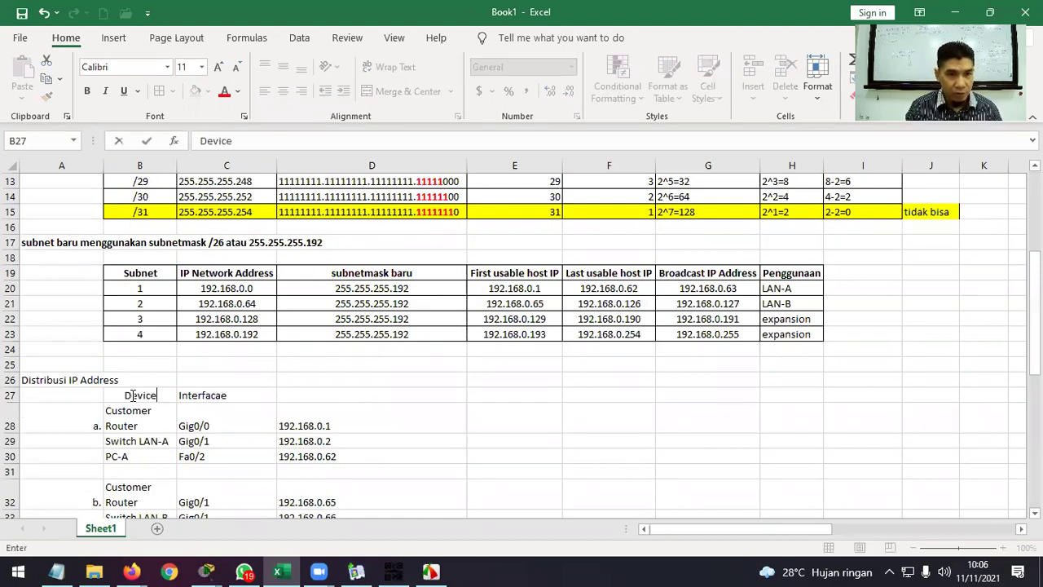
pyautogui.press('Return')
pyautogui.scroll(-1, 132, 395)
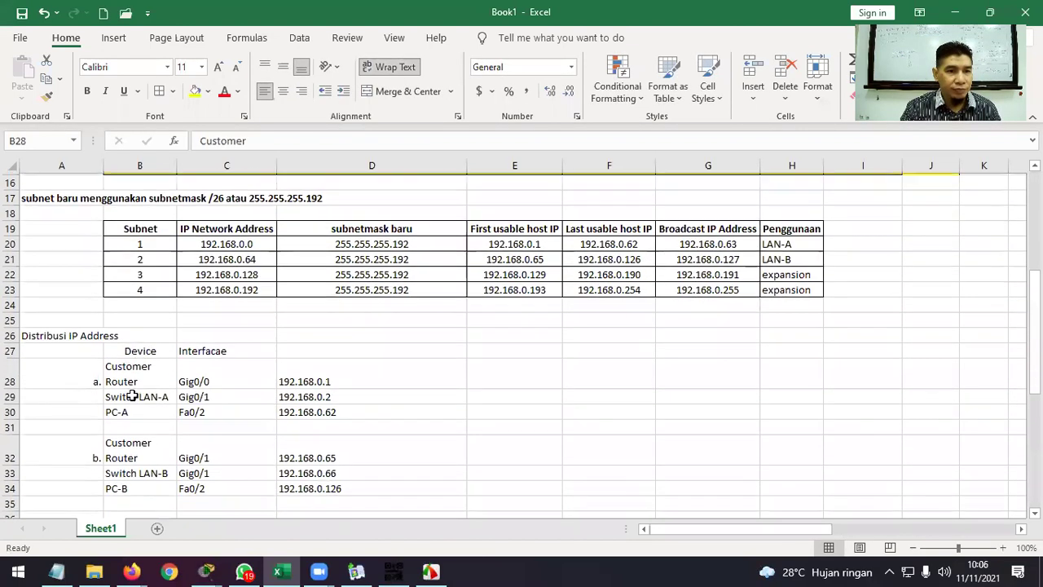
pyautogui.moveTo(93, 348); pyautogui.dragTo(408, 481)
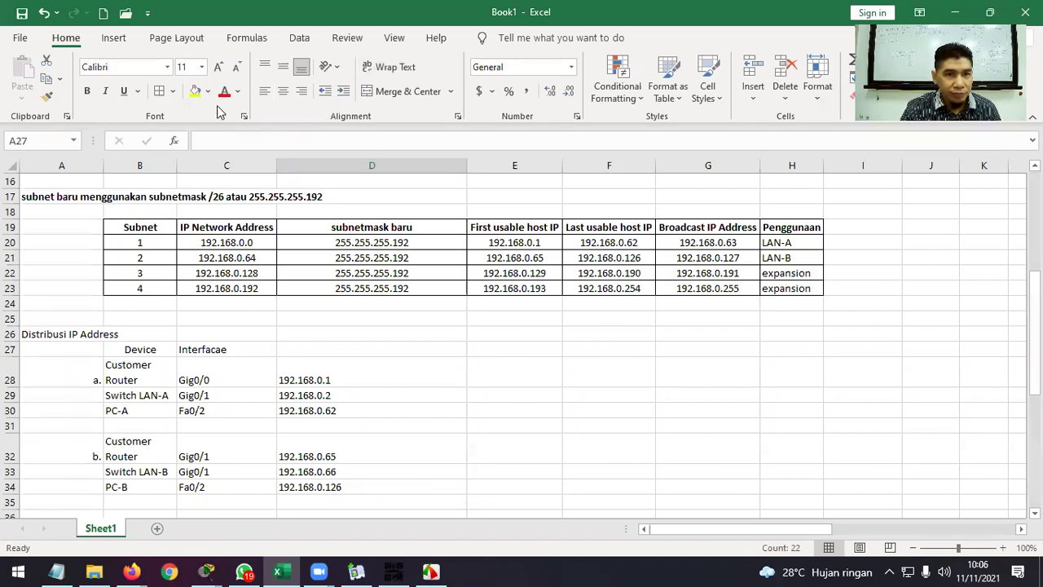
# Apply All Borders to the table and merge, right-align and middle-align A28:A31.
pyautogui.click(159, 90)
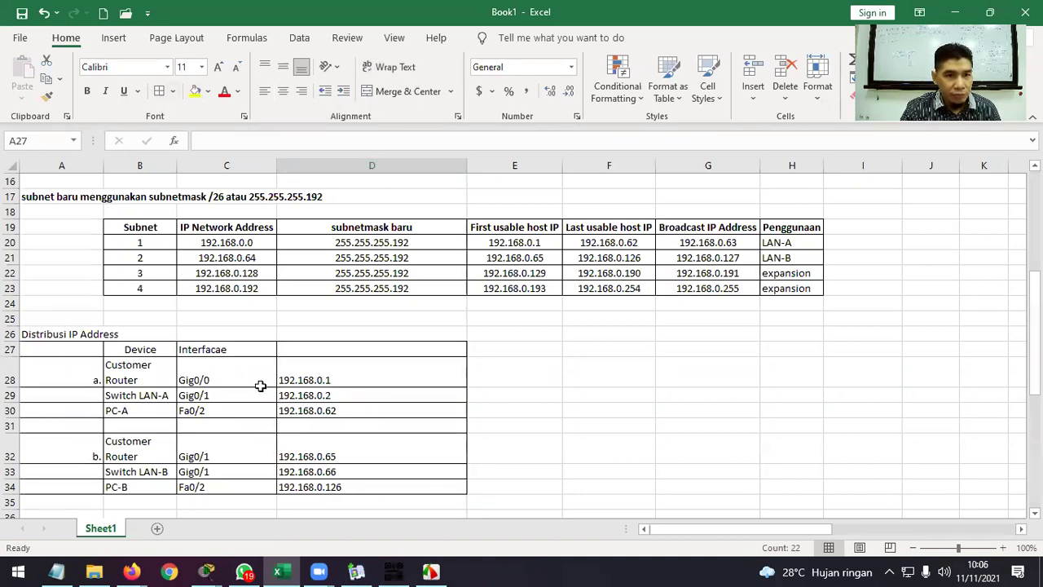
pyautogui.click(207, 429)
pyautogui.moveTo(91, 376); pyautogui.dragTo(84, 423)
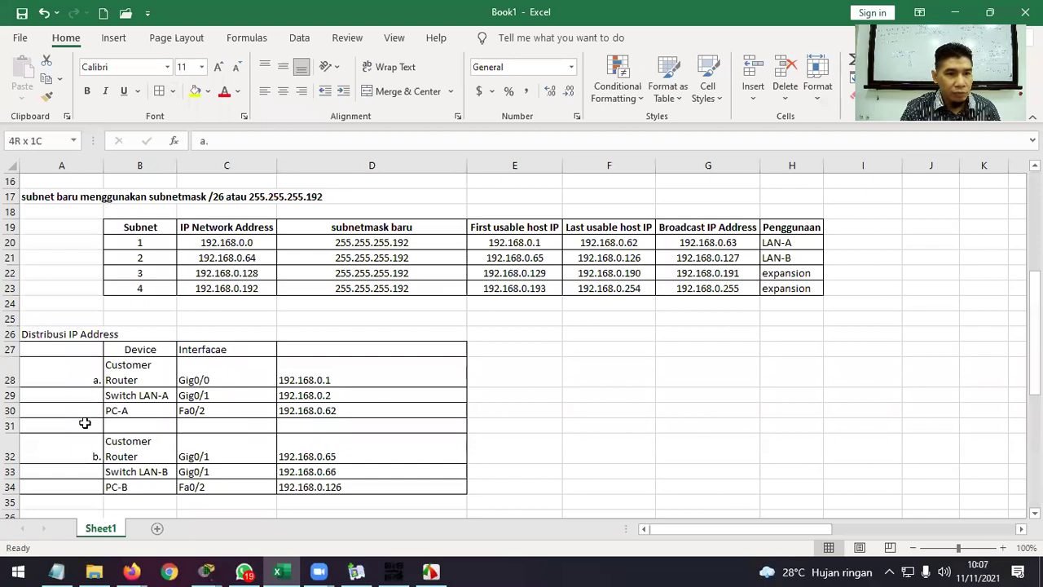
pyautogui.click(390, 93)
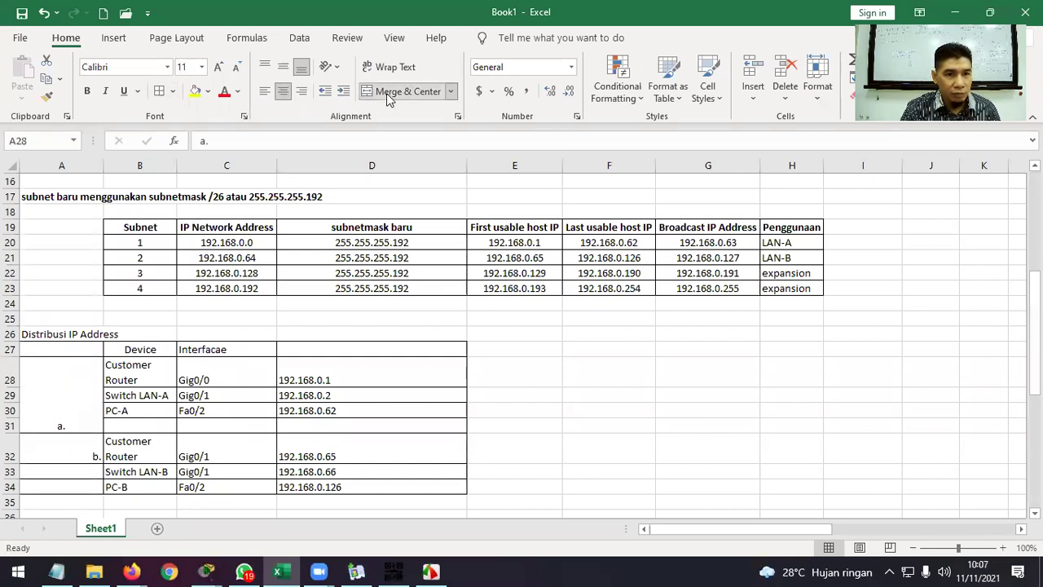
pyautogui.click(283, 67)
pyautogui.click(301, 90)
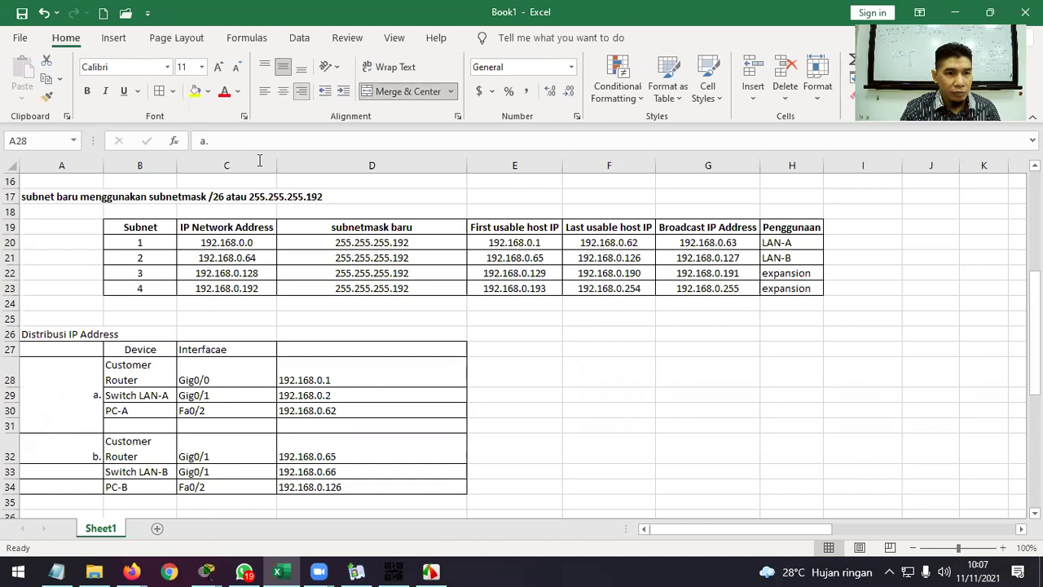
# Merge A32:A34 for the b. label, right-aligned and vertically centred.
pyautogui.moveTo(81, 446); pyautogui.dragTo(82, 485)
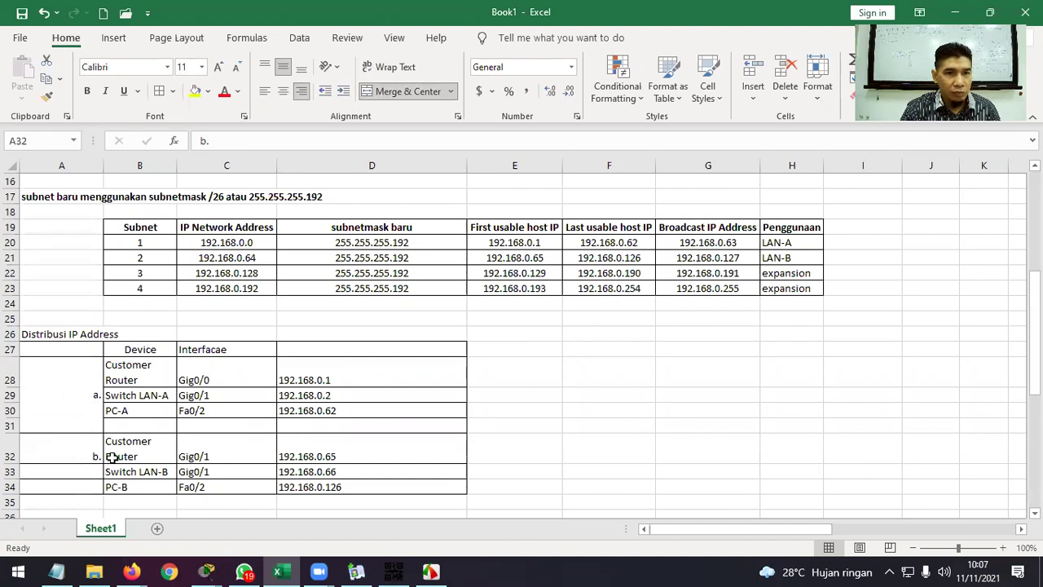
pyautogui.click(379, 92)
pyautogui.click(300, 90)
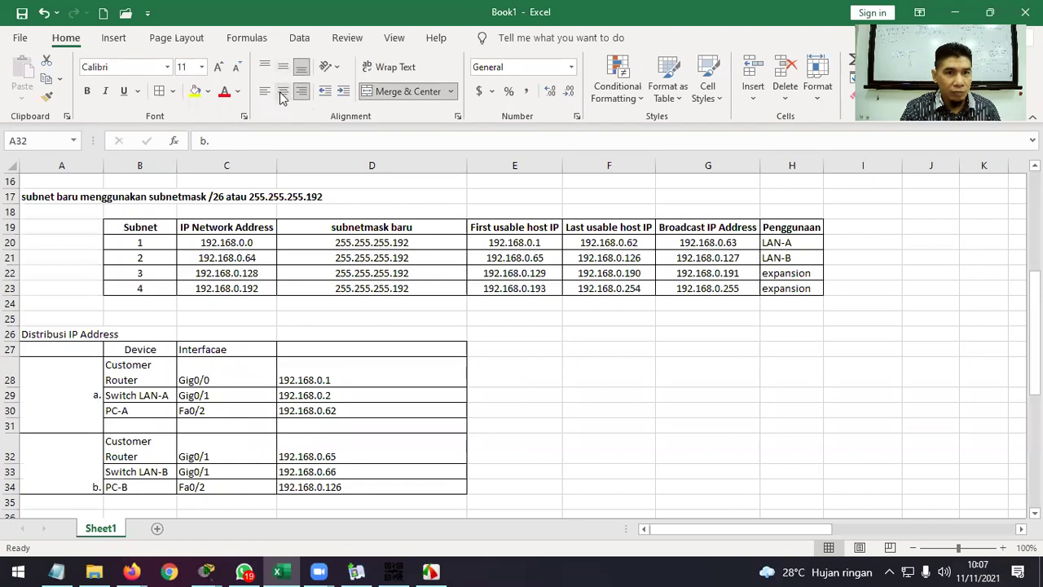
pyautogui.click(281, 91)
pyautogui.click(301, 90)
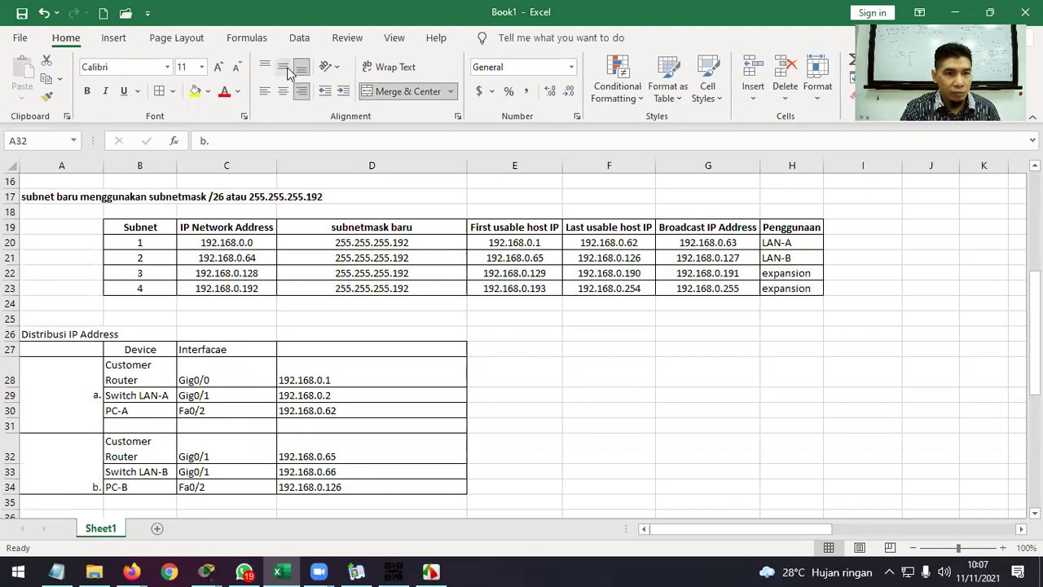
pyautogui.click(283, 67)
# Add a right-aligned 'Soal' header in cell A27.
pyautogui.click(83, 348)
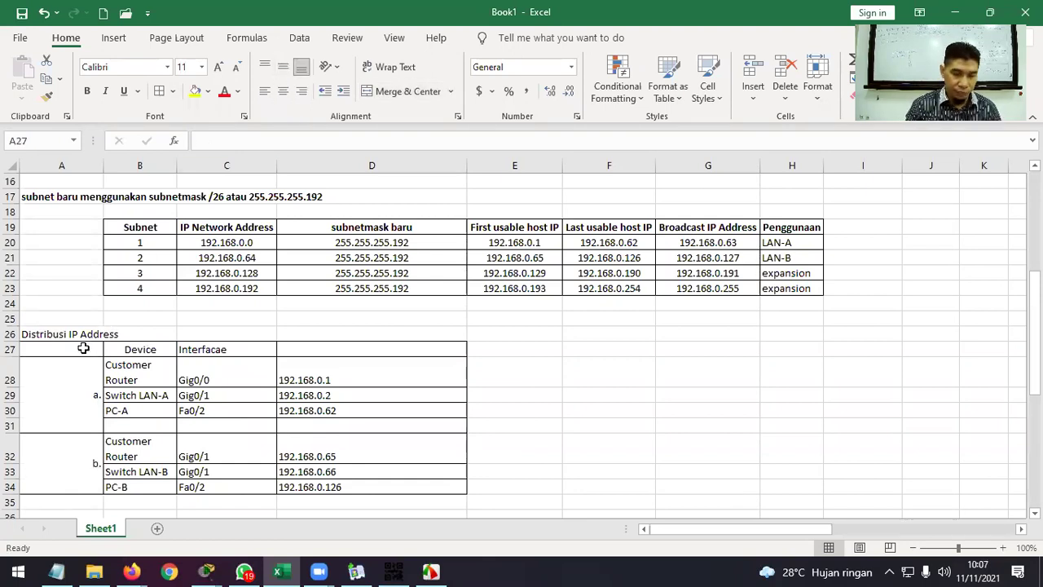
pyautogui.write('Soal')
pyautogui.press('Return')
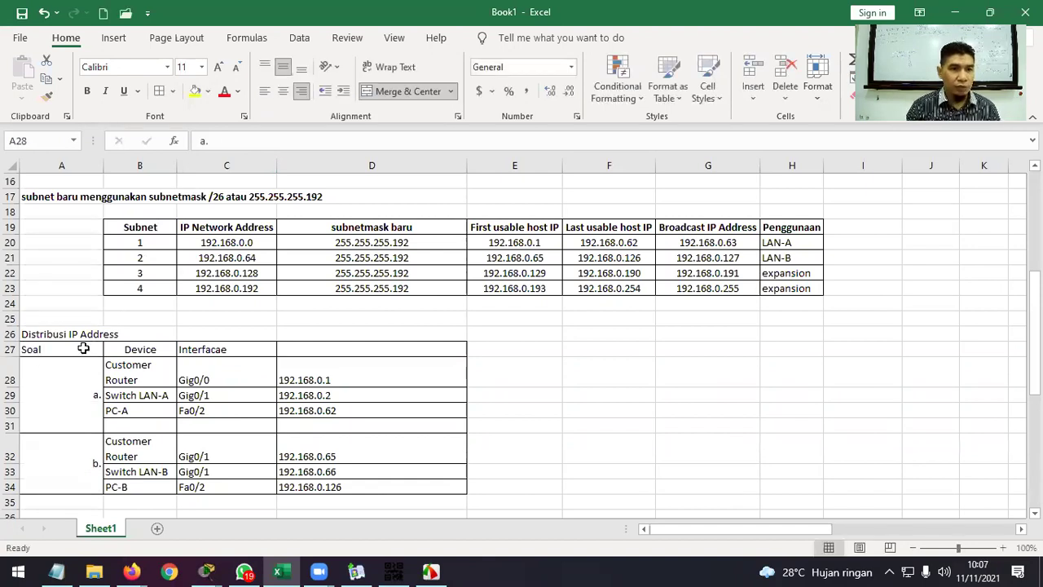
pyautogui.click(83, 348)
pyautogui.click(301, 91)
pyautogui.click(549, 401)
# Delete the empty row 31 inside the IP distribution table.
pyautogui.scroll(-1, 549, 404)
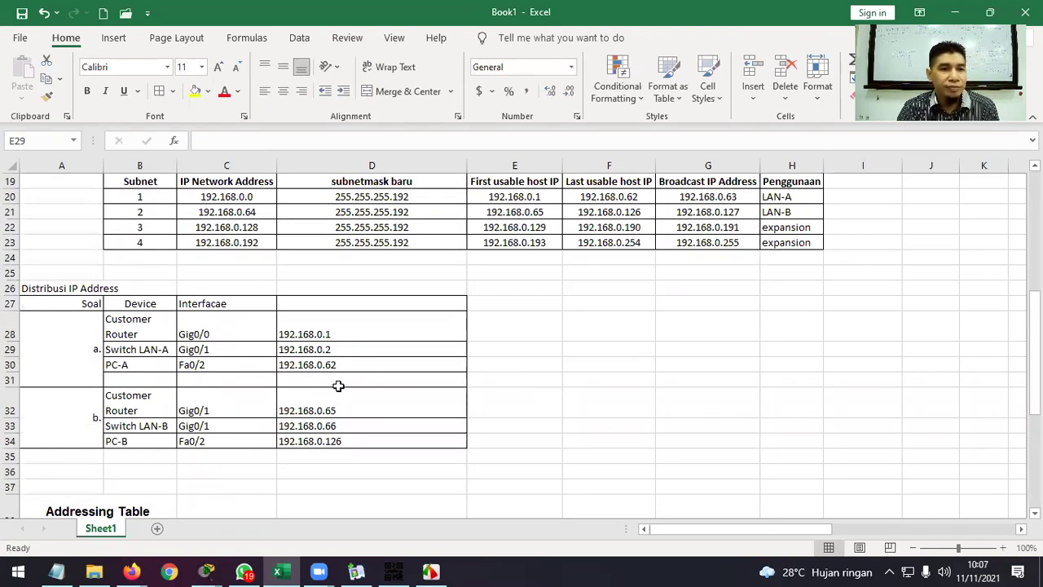
pyautogui.scroll(1, 333, 387)
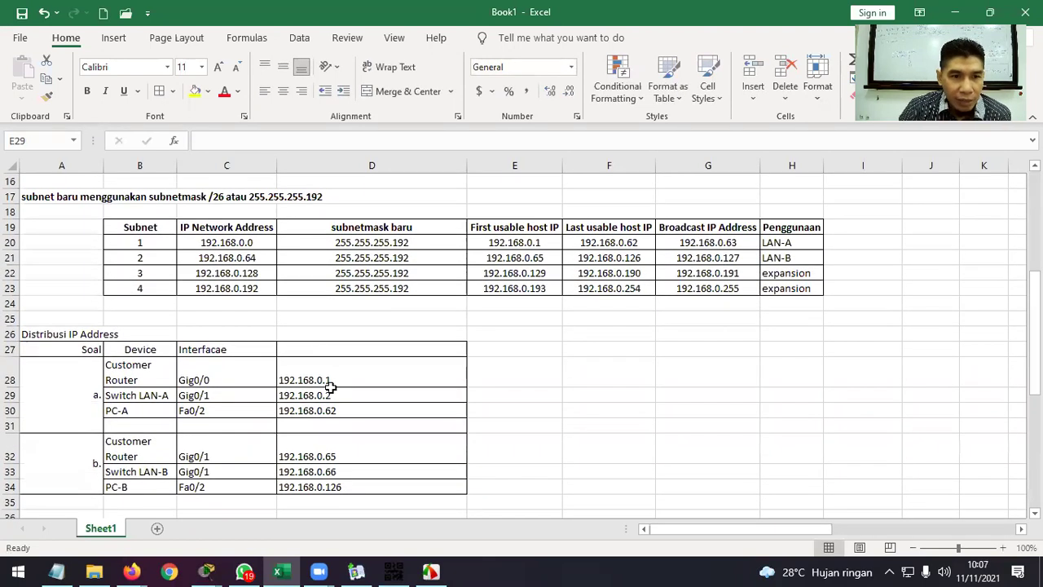
pyautogui.click(11, 425)
pyautogui.rightClick(11, 425)
pyautogui.click(49, 308)
pyautogui.click(562, 432)
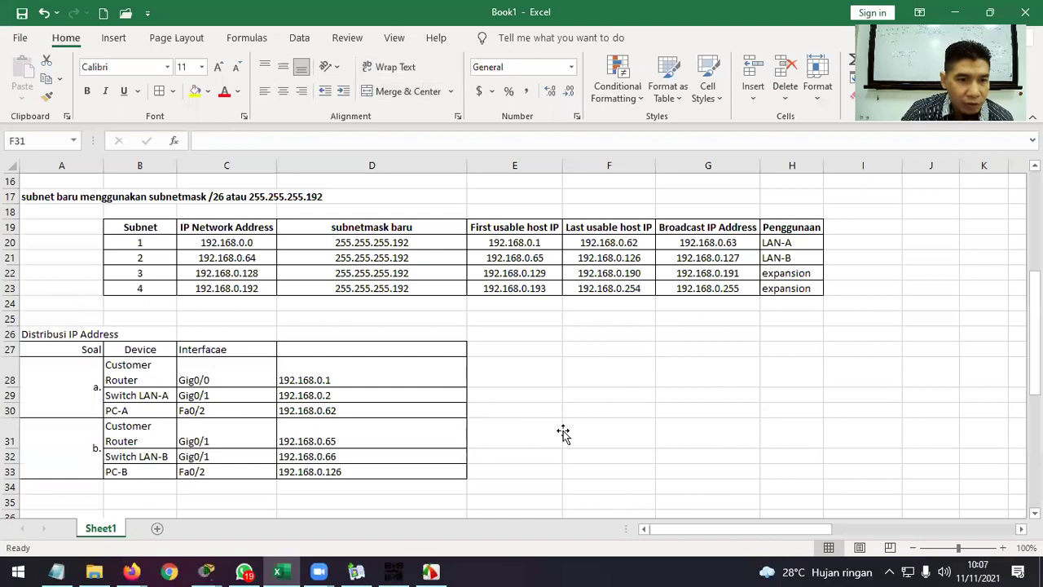
# Delete the empty row 35 above the Addressing Table.
pyautogui.scroll(-4, 563, 432)
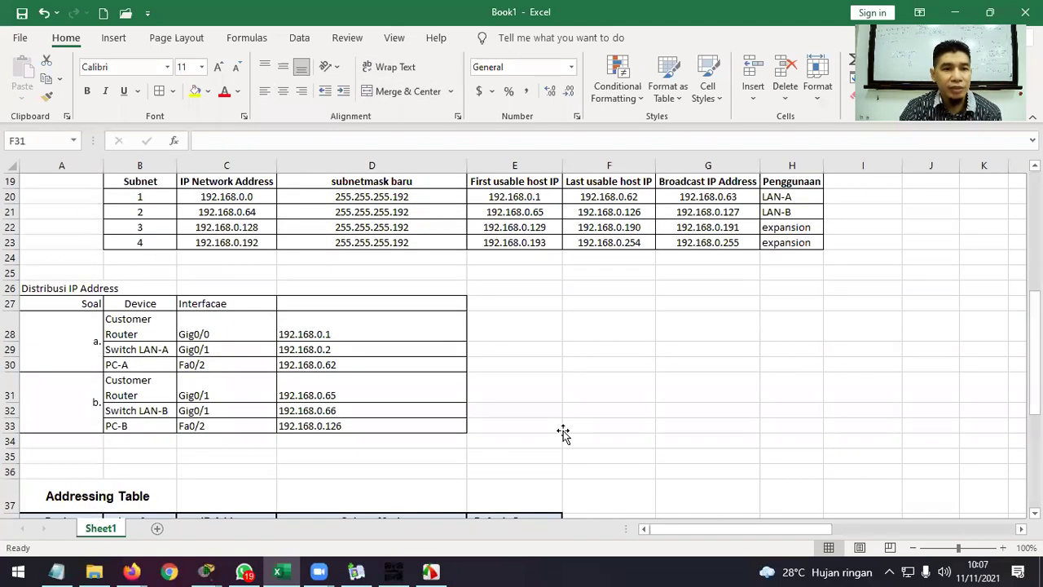
pyautogui.scroll(-2, 563, 430)
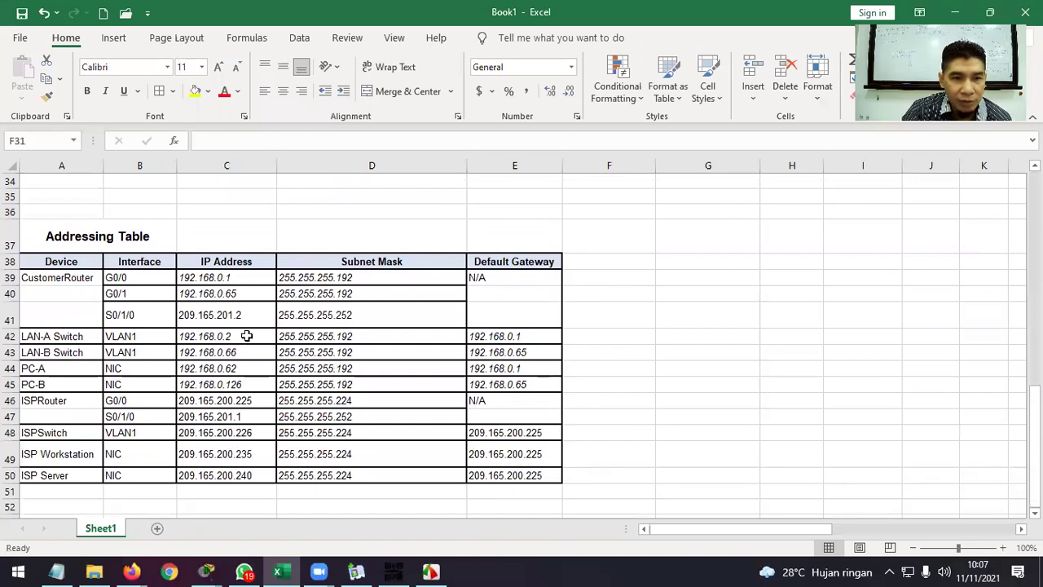
pyautogui.scroll(1, 233, 260)
pyautogui.moveTo(9, 258); pyautogui.dragTo(9, 273)
pyautogui.rightClick(9, 273)
pyautogui.click(50, 400)
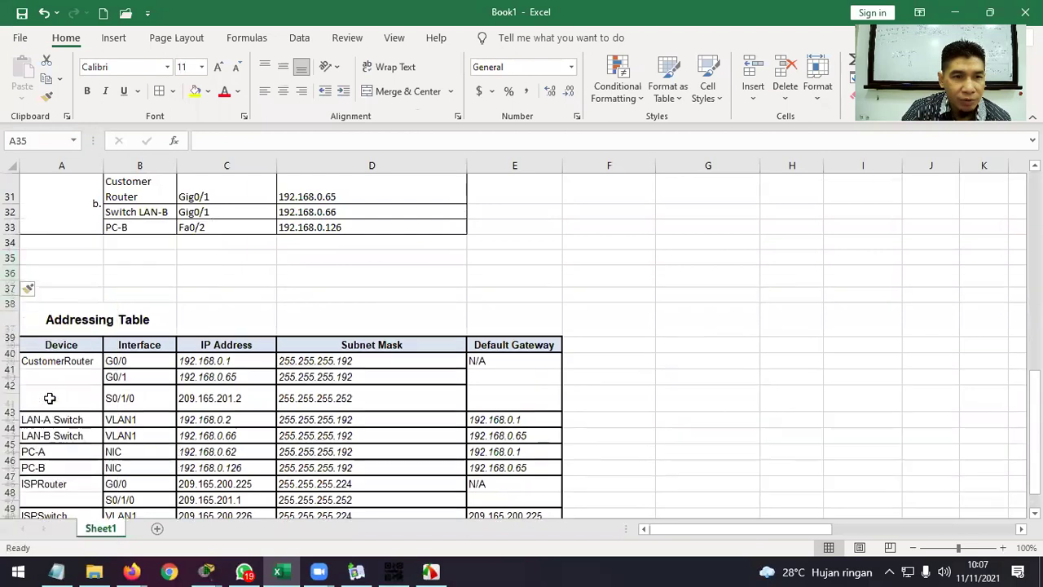
pyautogui.hotkey('ctrl', 'z')
pyautogui.moveTo(11, 259); pyautogui.dragTo(9, 268)
pyautogui.rightClick(11, 272)
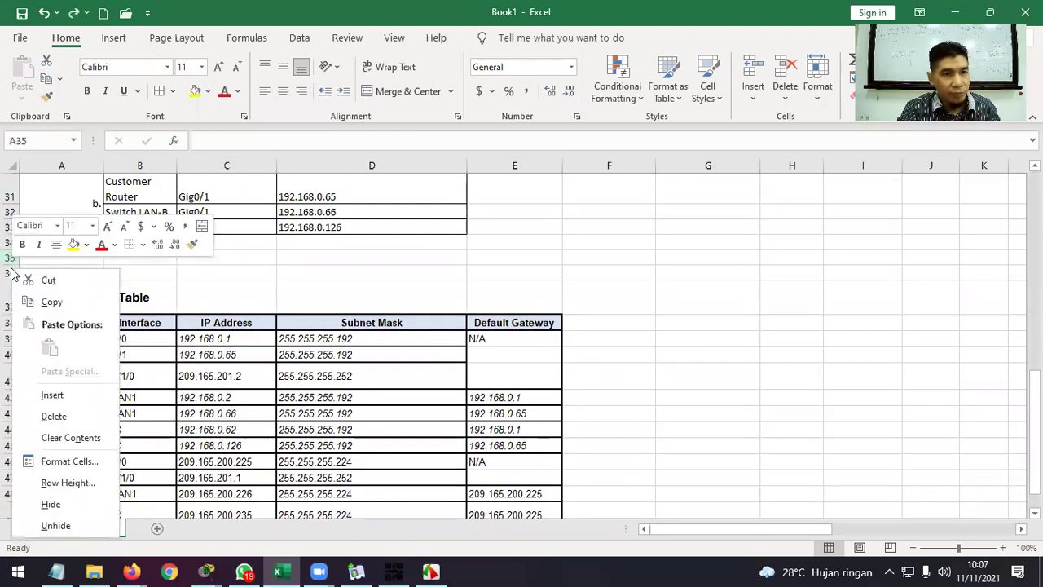
pyautogui.click(54, 416)
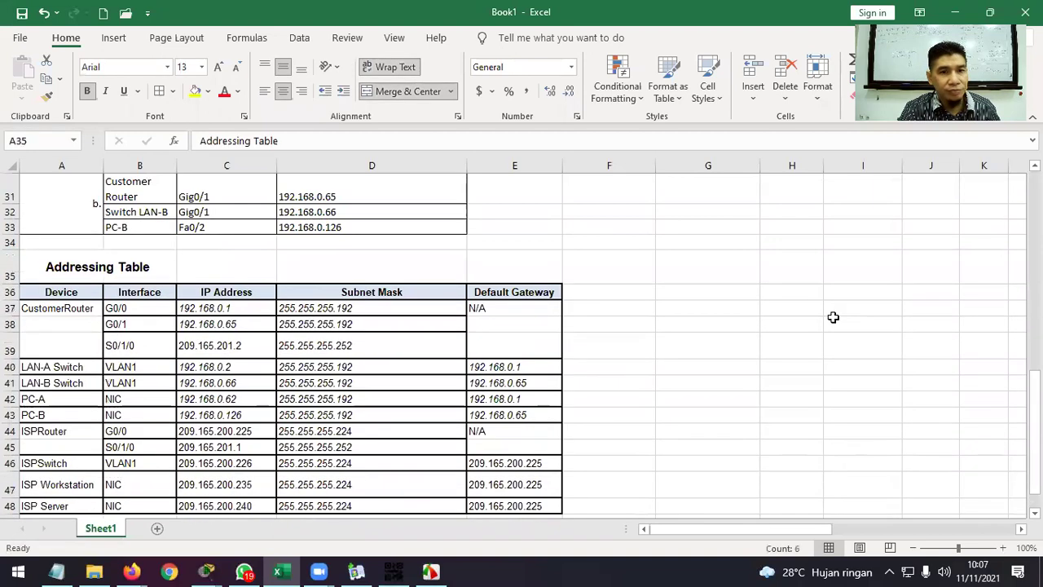
# Left-align the Addressing Table heading.
pyautogui.click(43, 270)
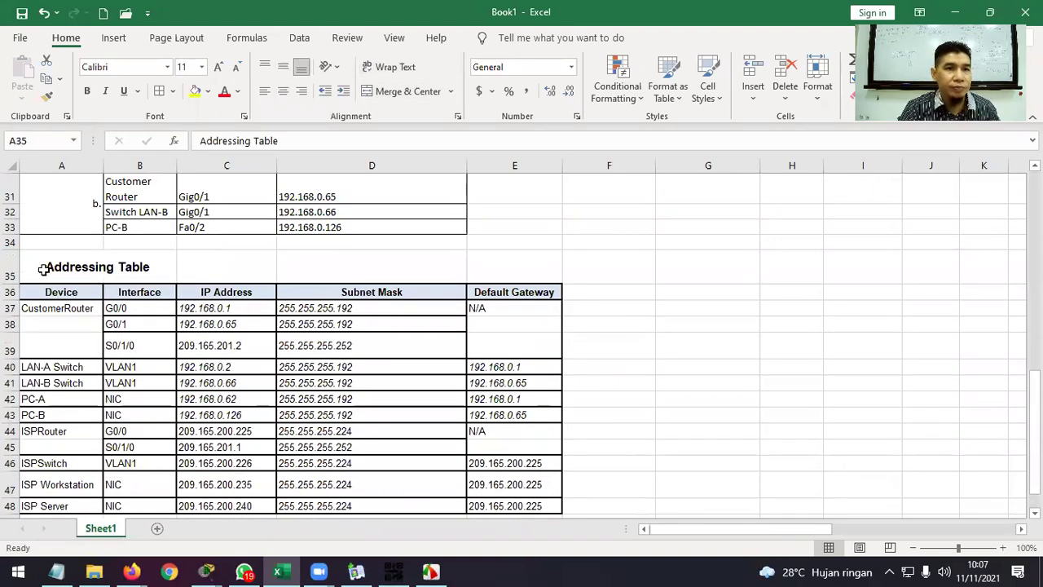
pyautogui.click(265, 90)
pyautogui.click(663, 306)
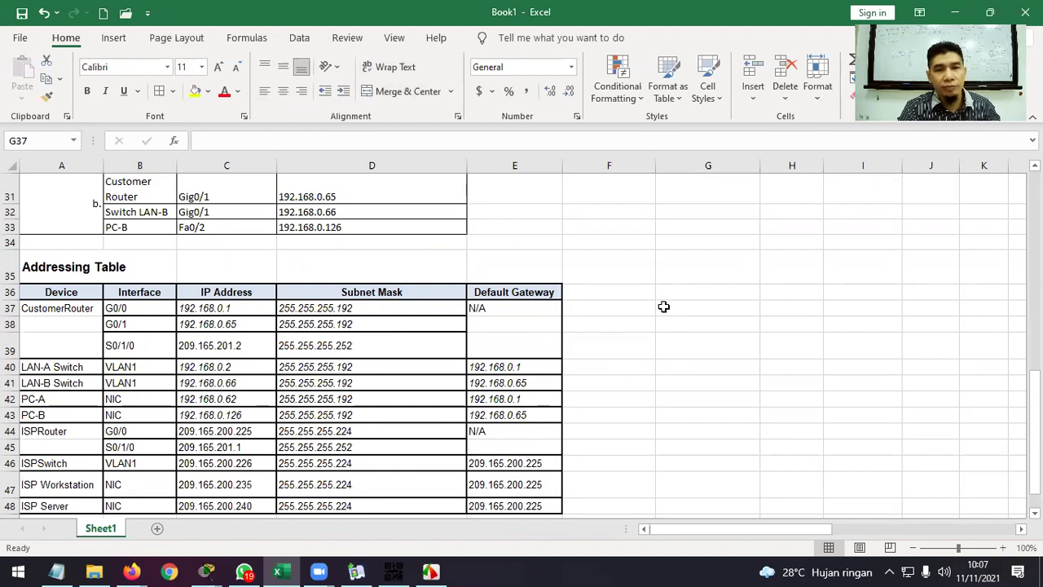
pyautogui.scroll(8, 663, 306)
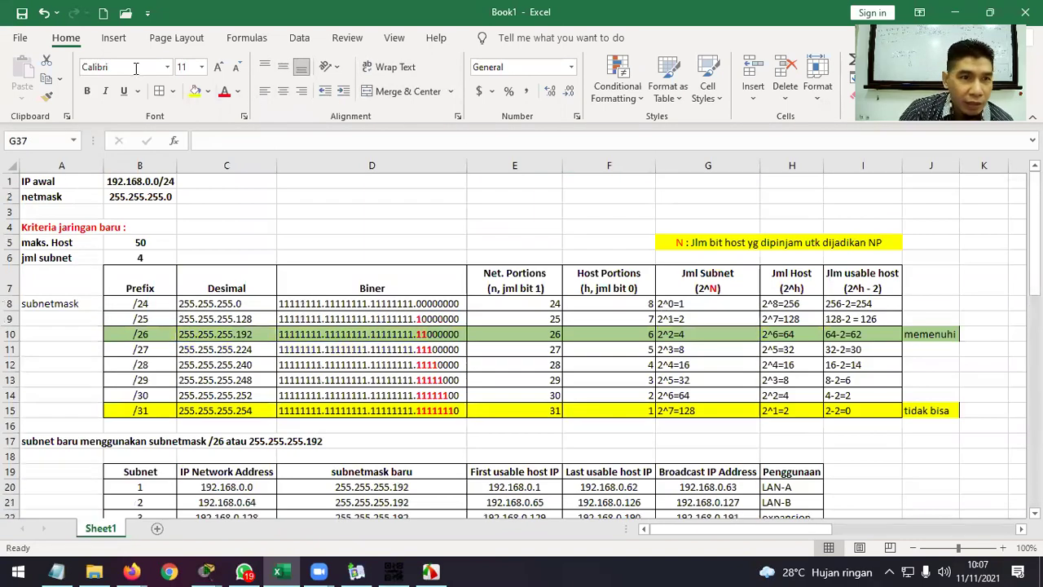
pyautogui.click(20, 39)
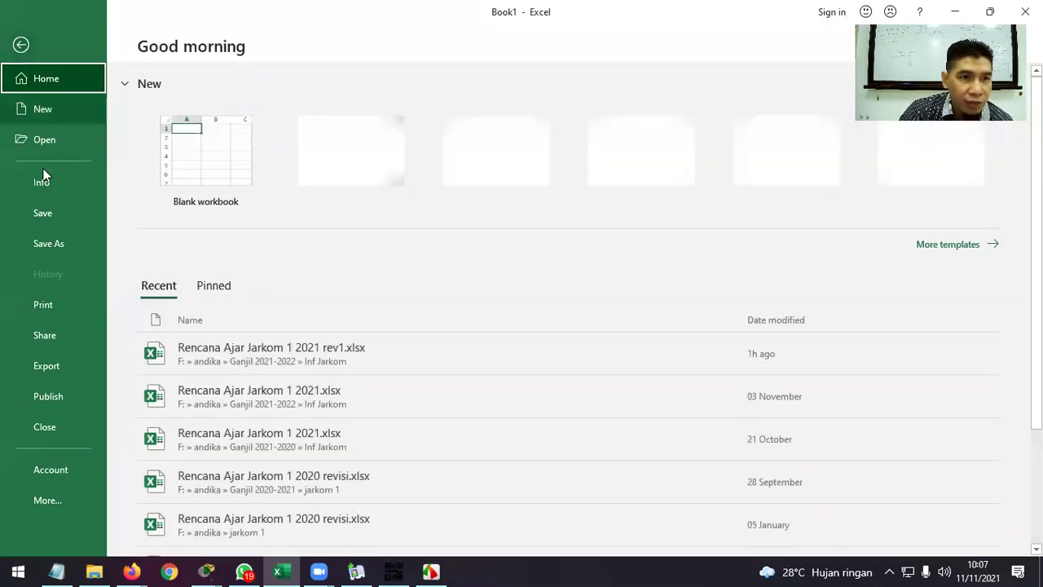
# Save the workbook as 'Subneting PKA 10.5.5' in the Inf Jarkom folder.
pyautogui.click(75, 238)
pyautogui.click(557, 186)
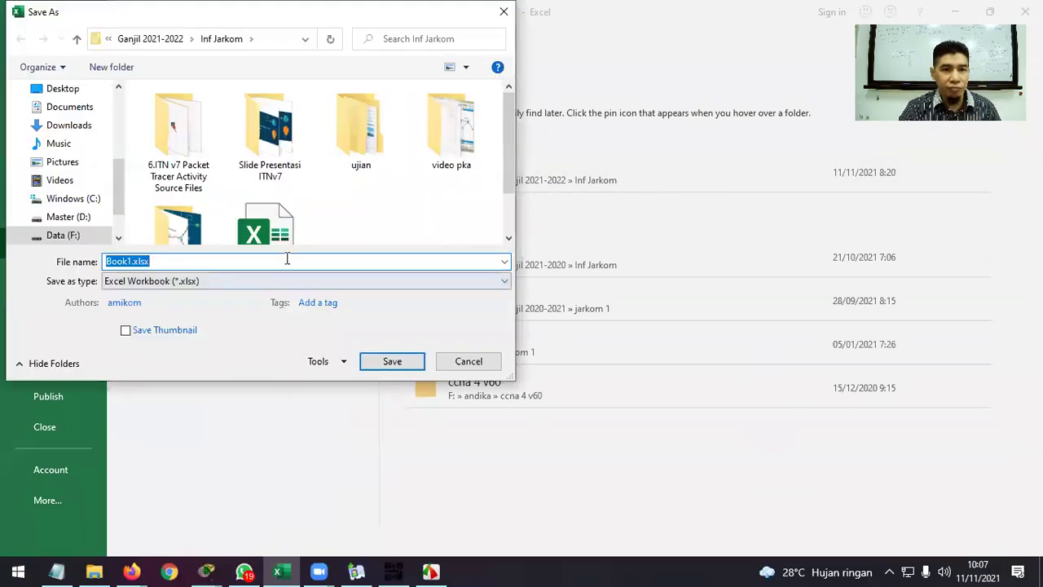
pyautogui.write('Subnet')
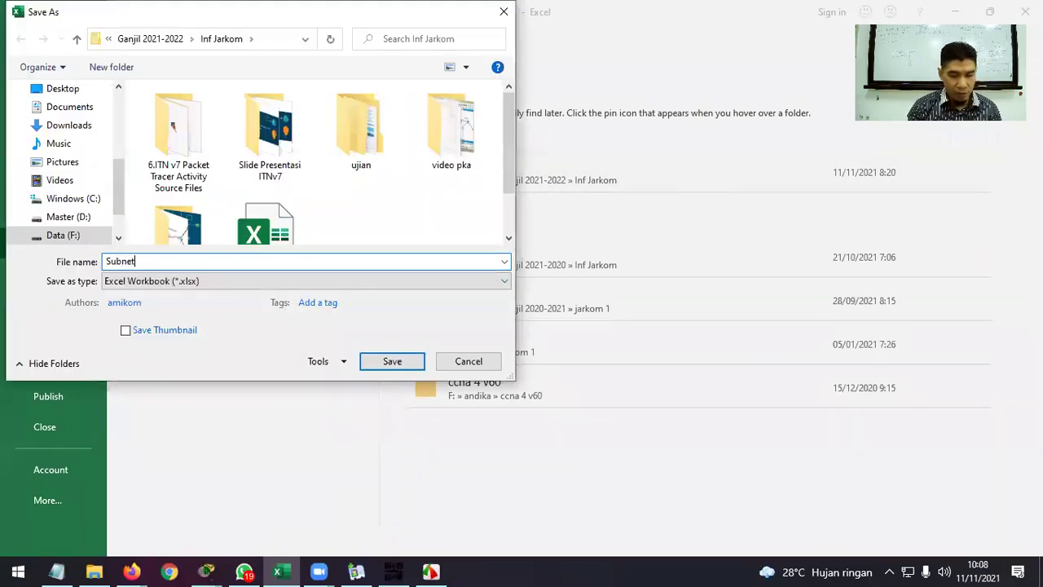
pyautogui.write('ing PKA ')
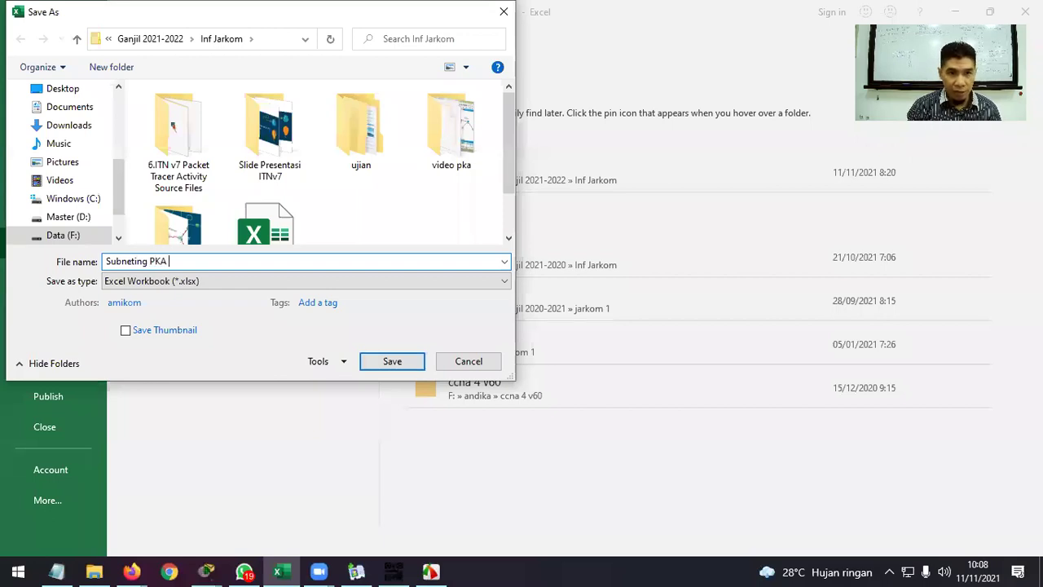
pyautogui.write('10.5.5')
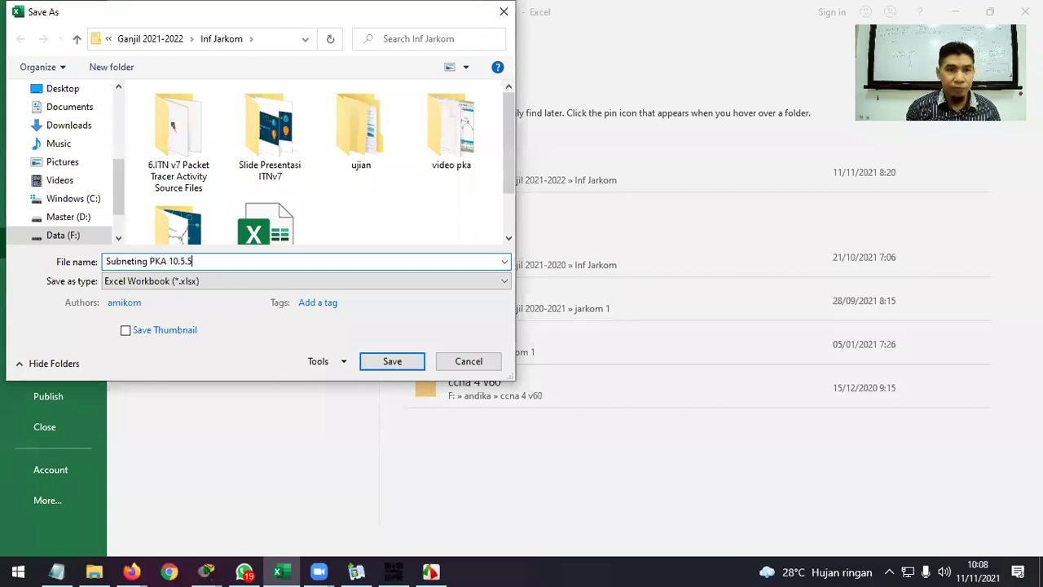
pyautogui.press('Return')
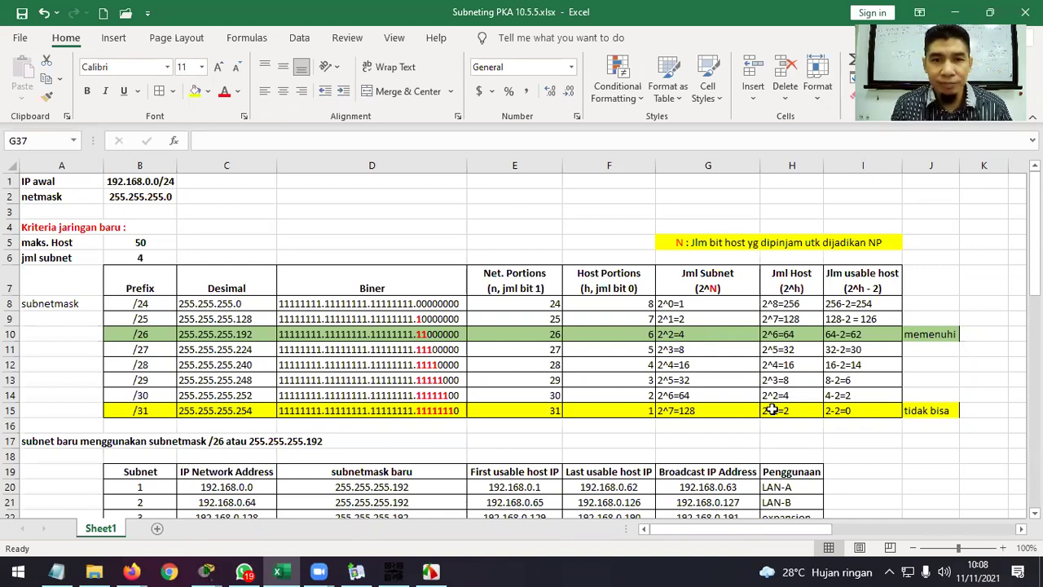
# Add the header 'Jumlah IP Usable' in I19 and autofit column I.
pyautogui.scroll(-3, 772, 410)
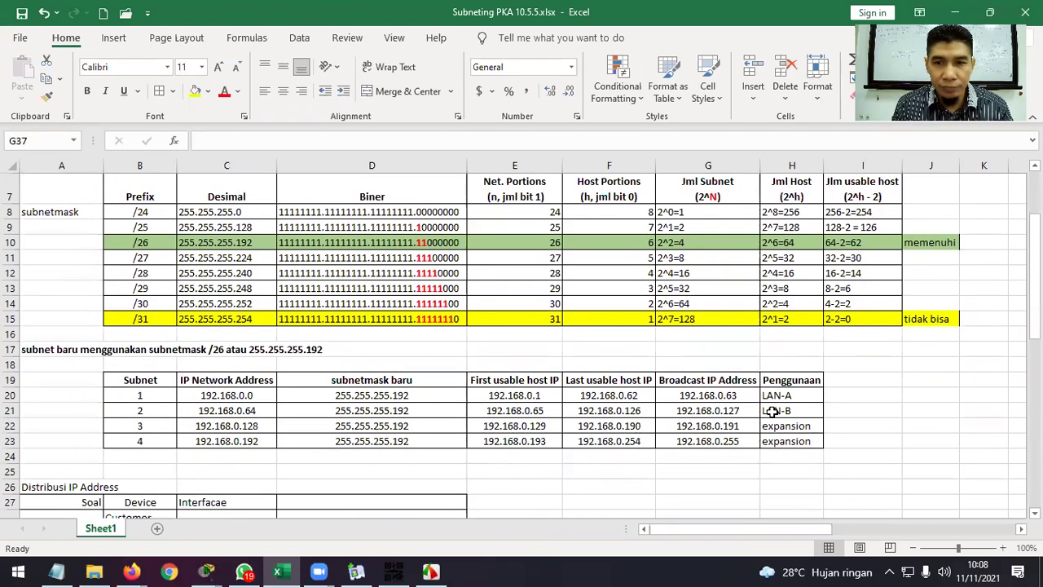
pyautogui.scroll(2, 772, 412)
pyautogui.scroll(-5, 772, 412)
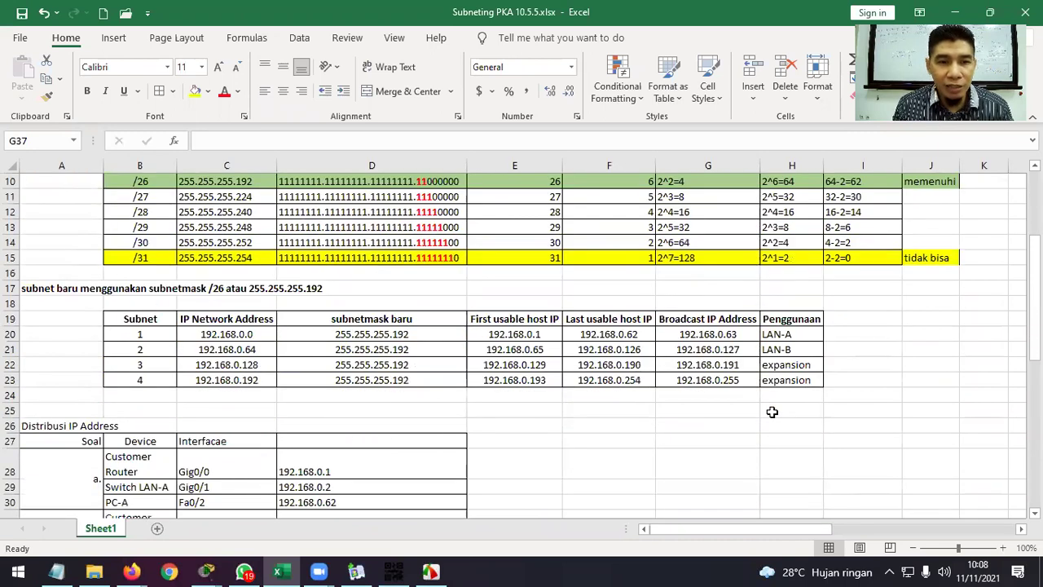
pyautogui.scroll(4, 771, 411)
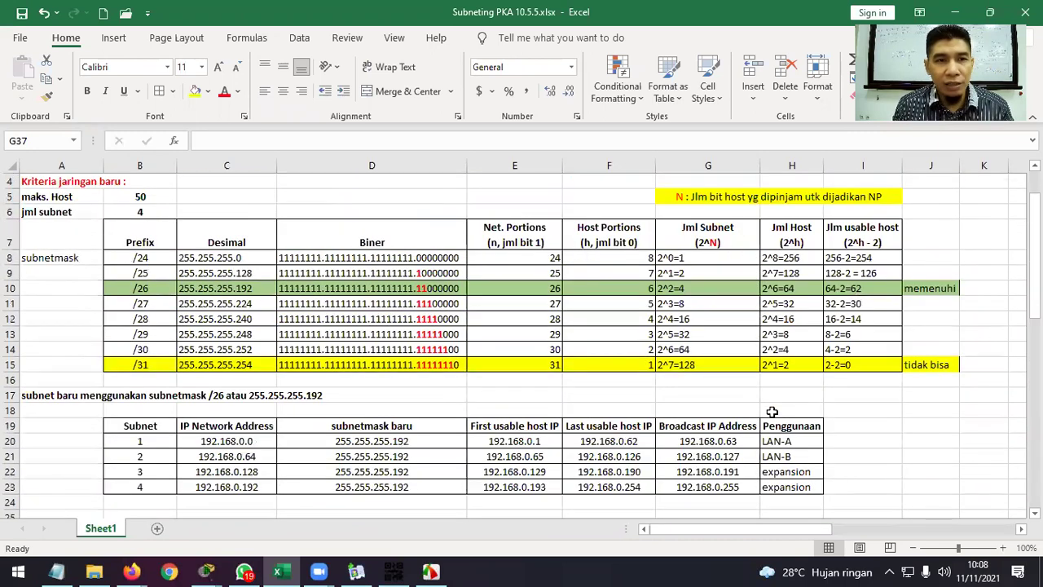
pyautogui.scroll(1, 772, 412)
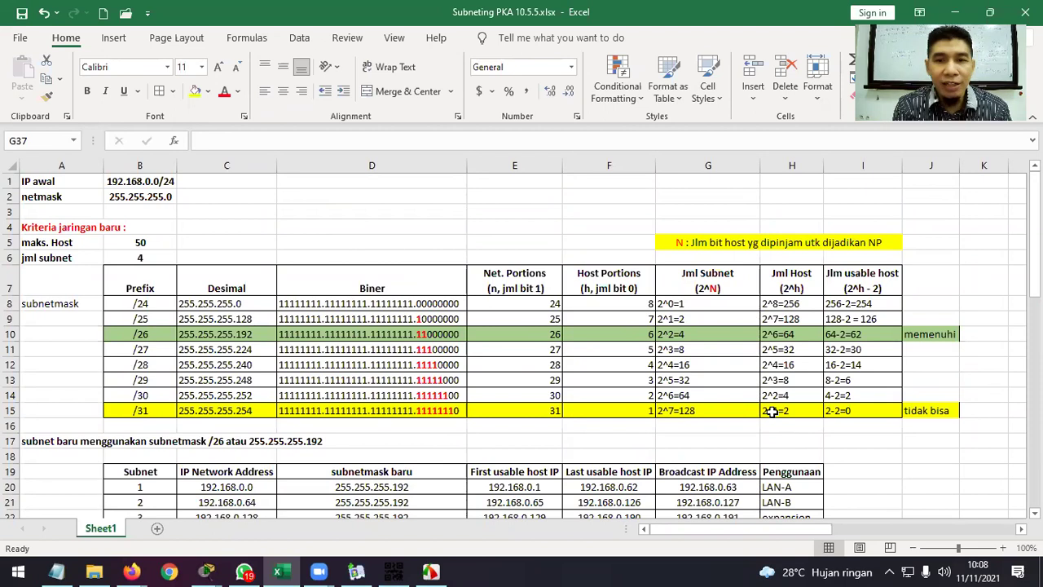
pyautogui.scroll(-1, 772, 412)
pyautogui.click(880, 425)
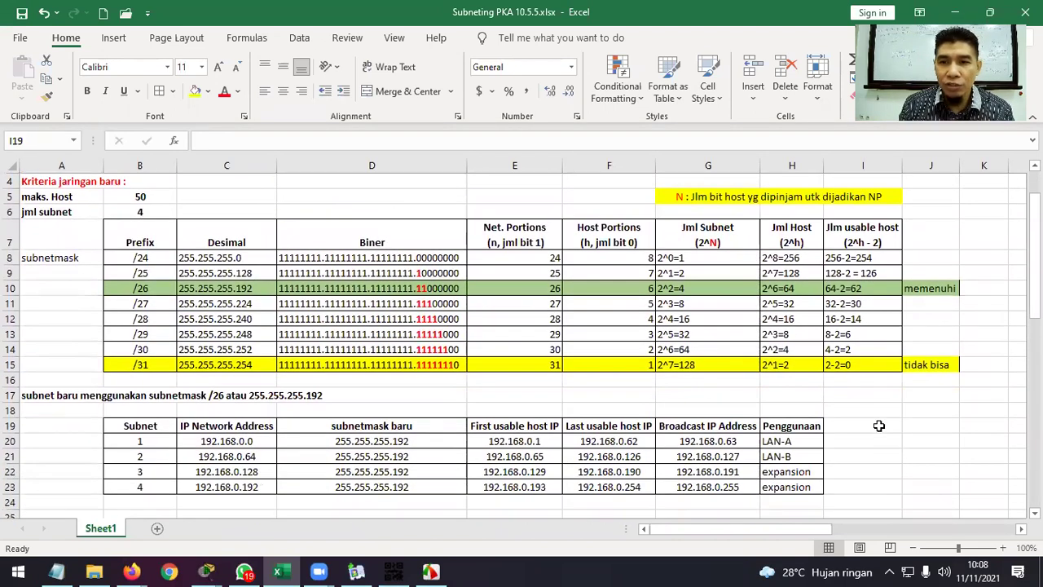
pyautogui.write('Jum')
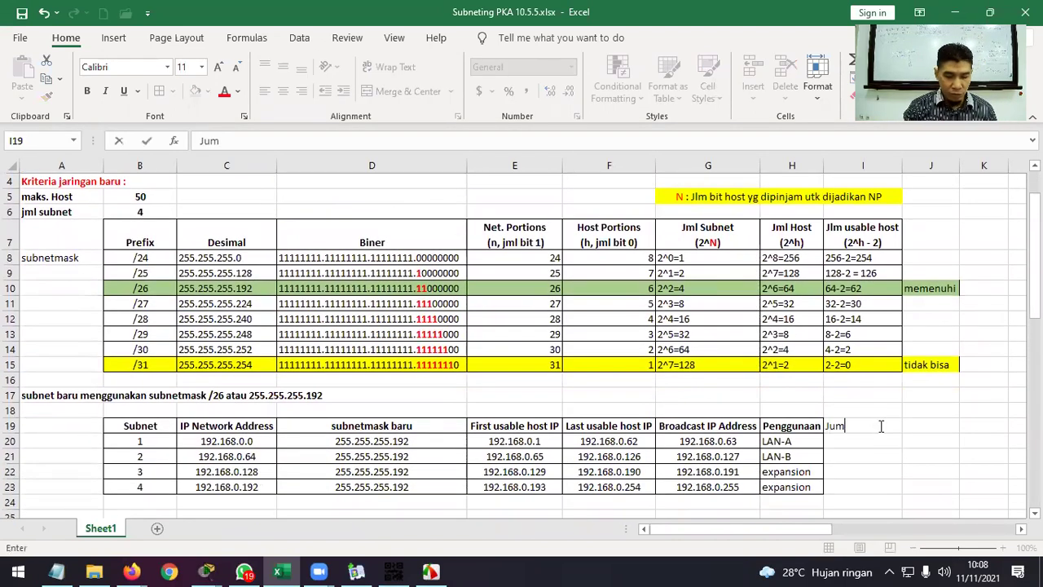
pyautogui.write('lah IP')
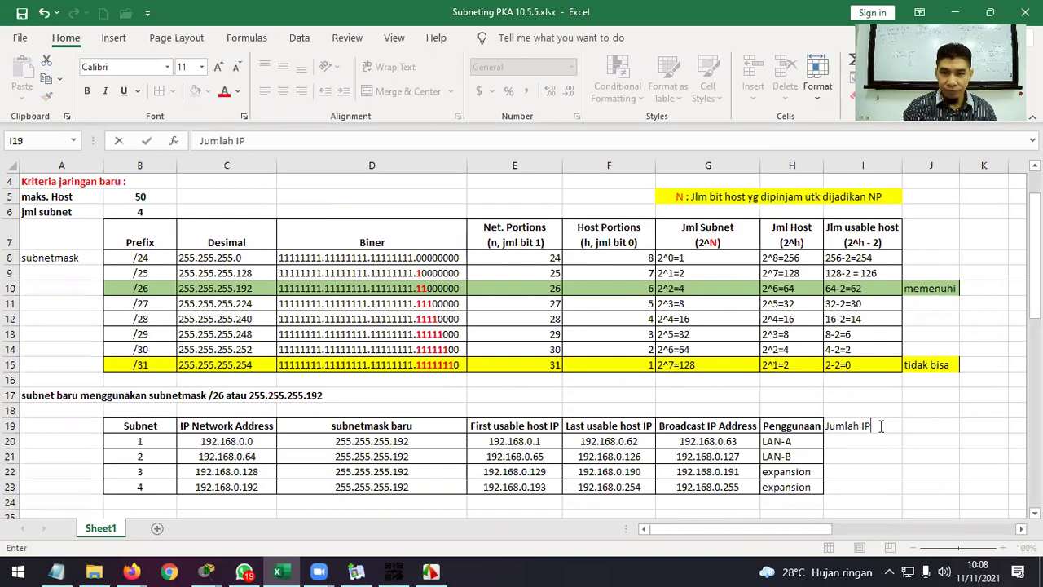
pyautogui.write(' Usabel')
pyautogui.press('BackSpace')
pyautogui.press('BackSpace')
pyautogui.write('le')
pyautogui.press('Return')
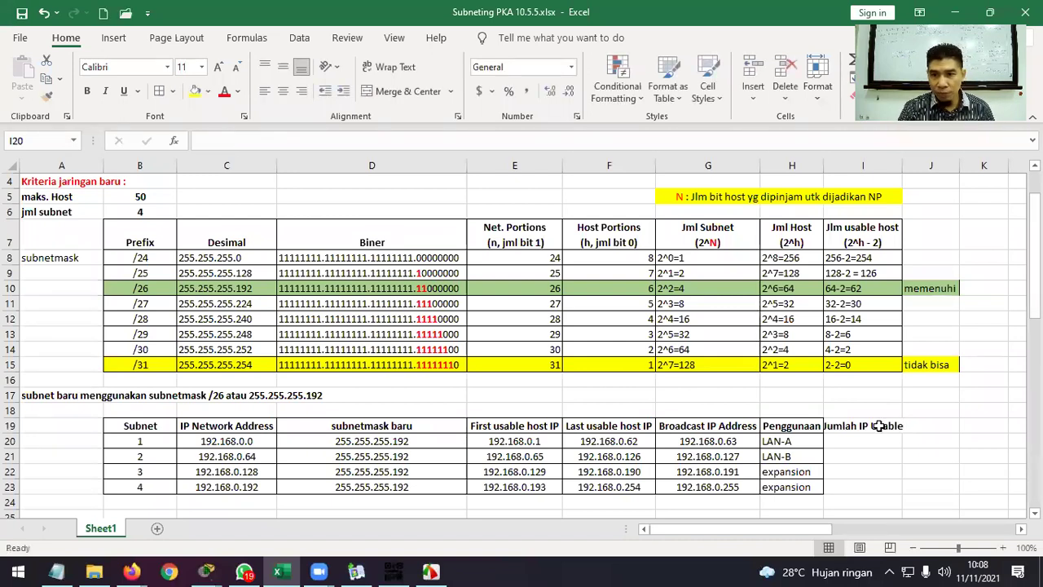
pyautogui.doubleClick(903, 165)
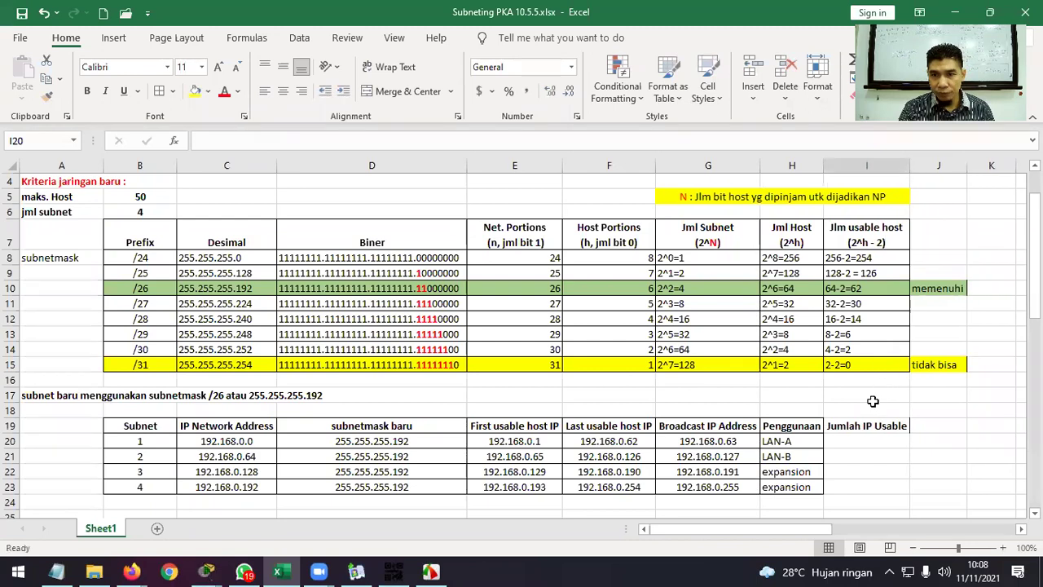
# Border the new column and enter 62 usable IPs for each of the four subnets.
pyautogui.moveTo(866, 426); pyautogui.dragTo(867, 495)
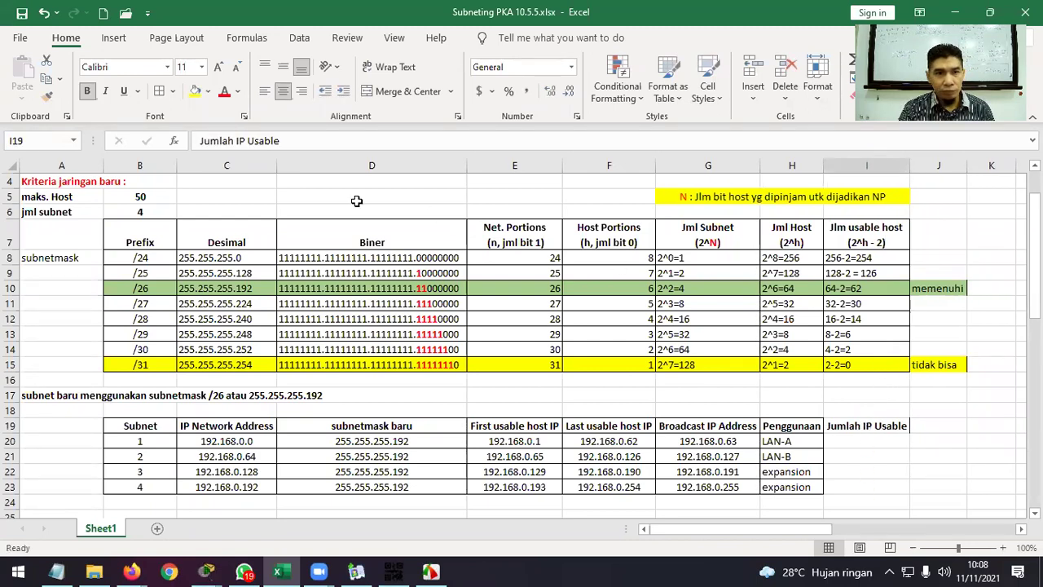
pyautogui.click(159, 90)
pyautogui.click(862, 440)
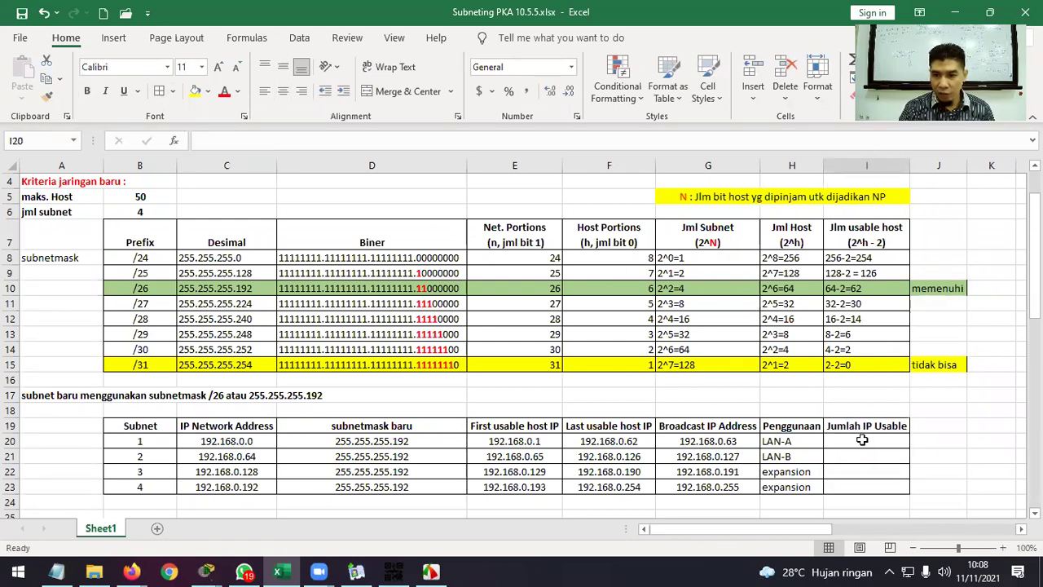
pyautogui.write('64')
pyautogui.press('BackSpace')
pyautogui.write('2')
pyautogui.press('Return')
pyautogui.write('62')
pyautogui.press('Return')
pyautogui.write('62')
pyautogui.press('Return')
pyautogui.write('62')
pyautogui.press('Return')
# Centre the four 62 values in I20:I23.
pyautogui.click(862, 440)
pyautogui.moveTo(862, 440); pyautogui.dragTo(866, 486)
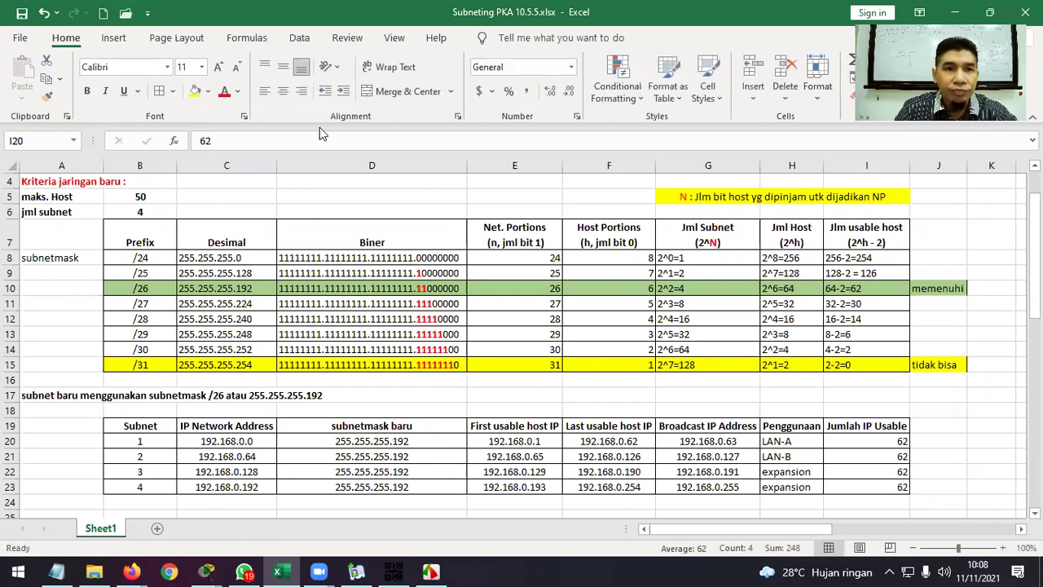
pyautogui.click(283, 91)
pyautogui.click(929, 423)
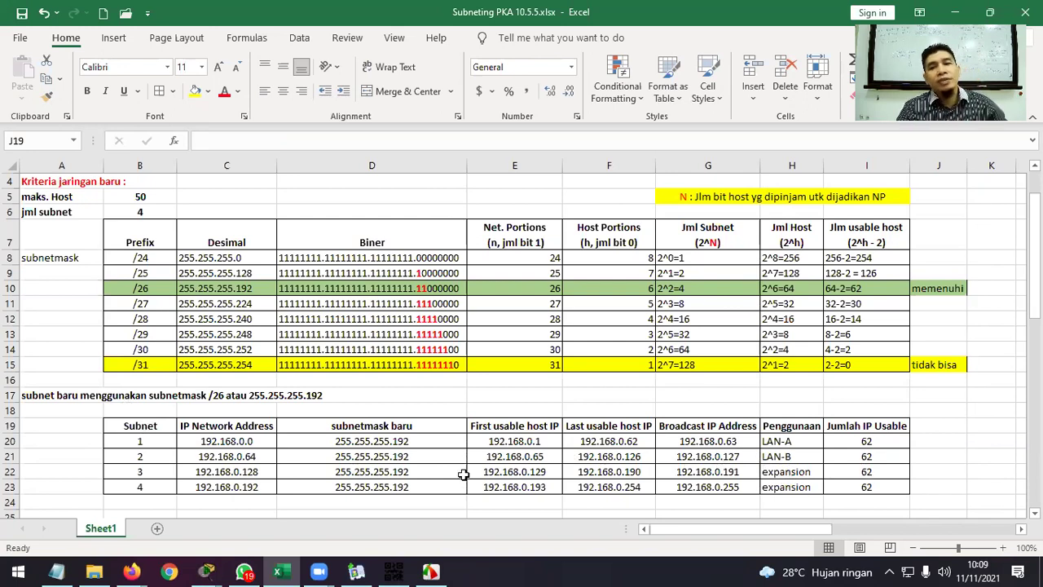
# Delete empty row 25 so the Distribusi IP Address heading moves up one row.
pyautogui.scroll(-1, 463, 474)
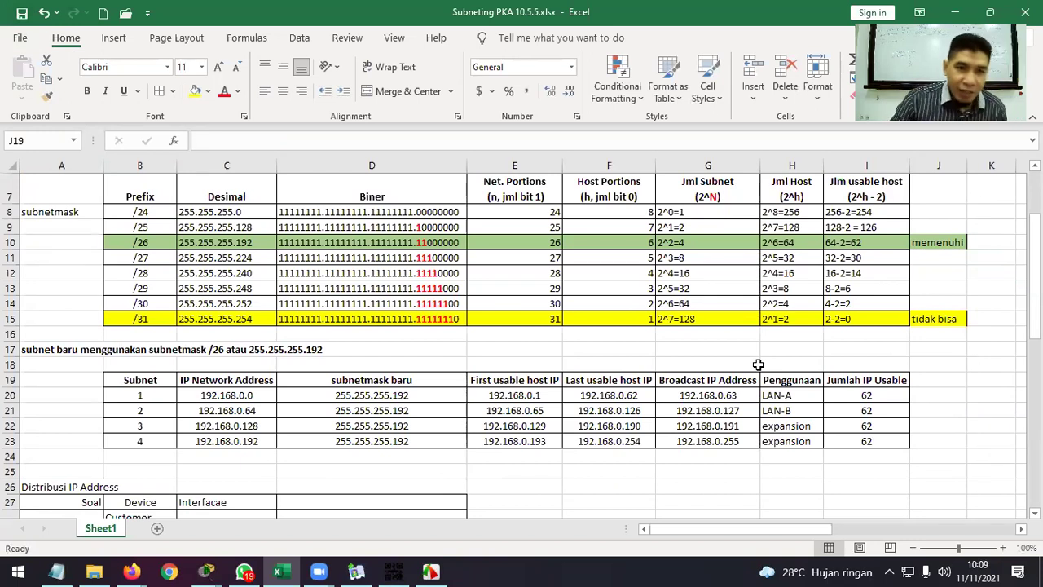
pyautogui.scroll(2, 813, 424)
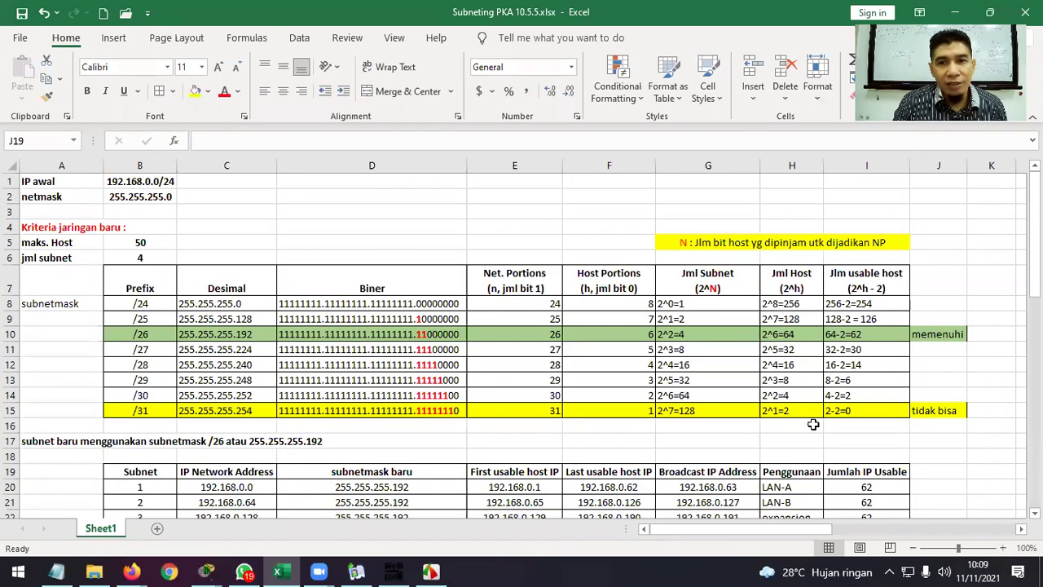
pyautogui.scroll(-2, 812, 424)
pyautogui.scroll(2, 812, 424)
pyautogui.scroll(-2, 813, 424)
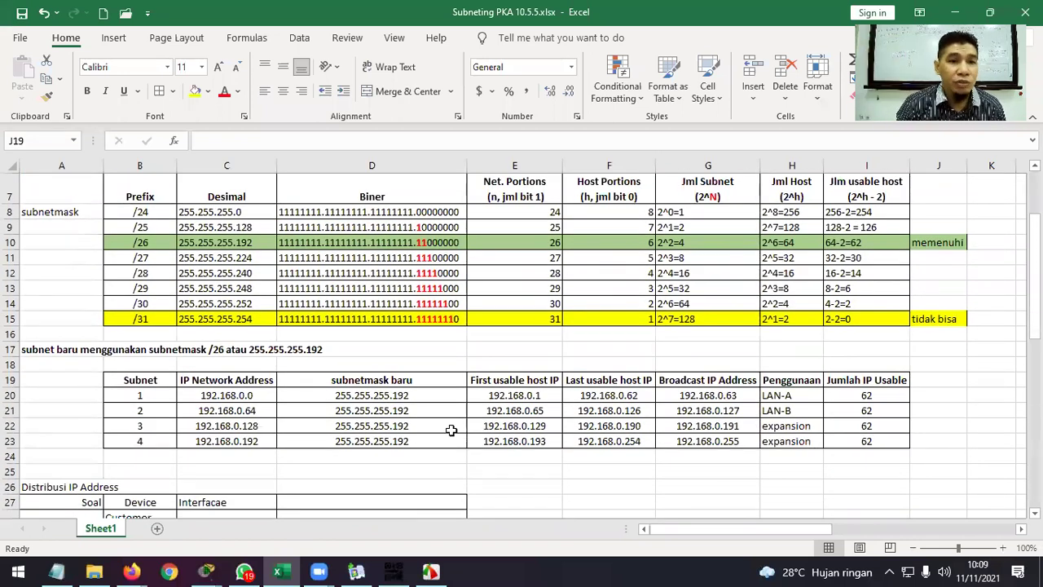
pyautogui.click(10, 471)
pyautogui.rightClick(10, 471)
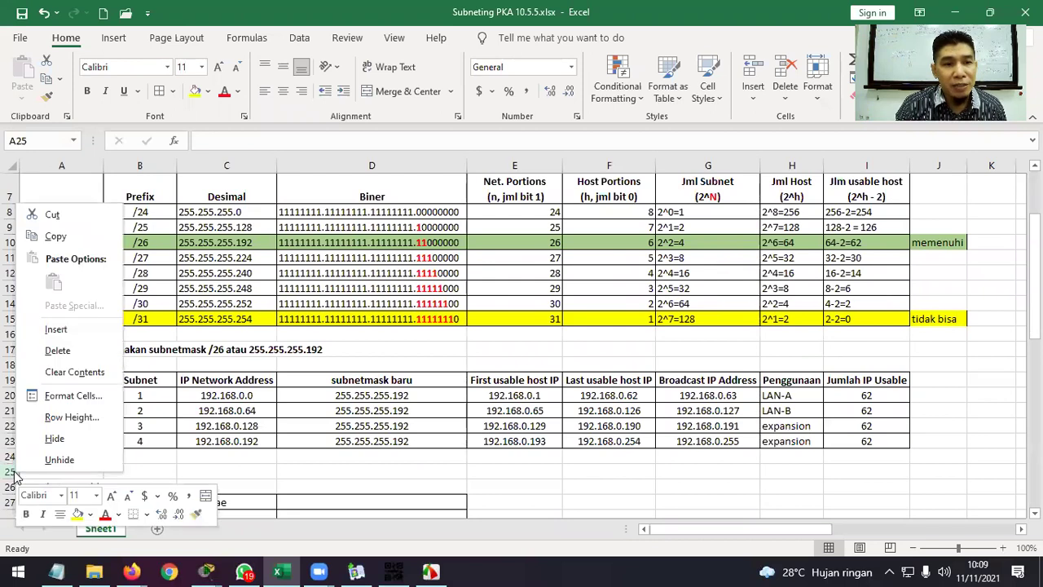
pyautogui.press('Escape')
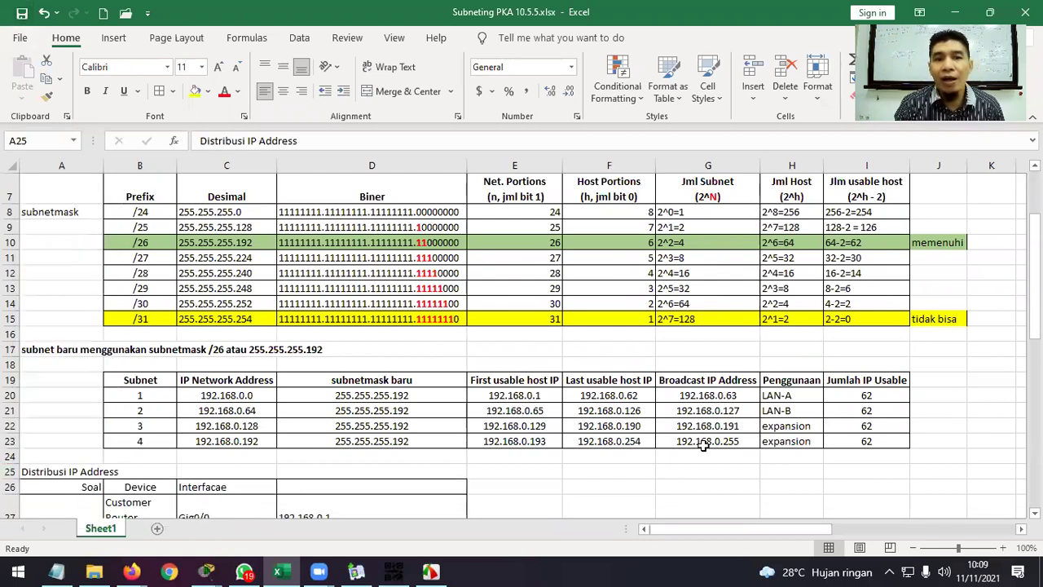
pyautogui.scroll(2, 703, 444)
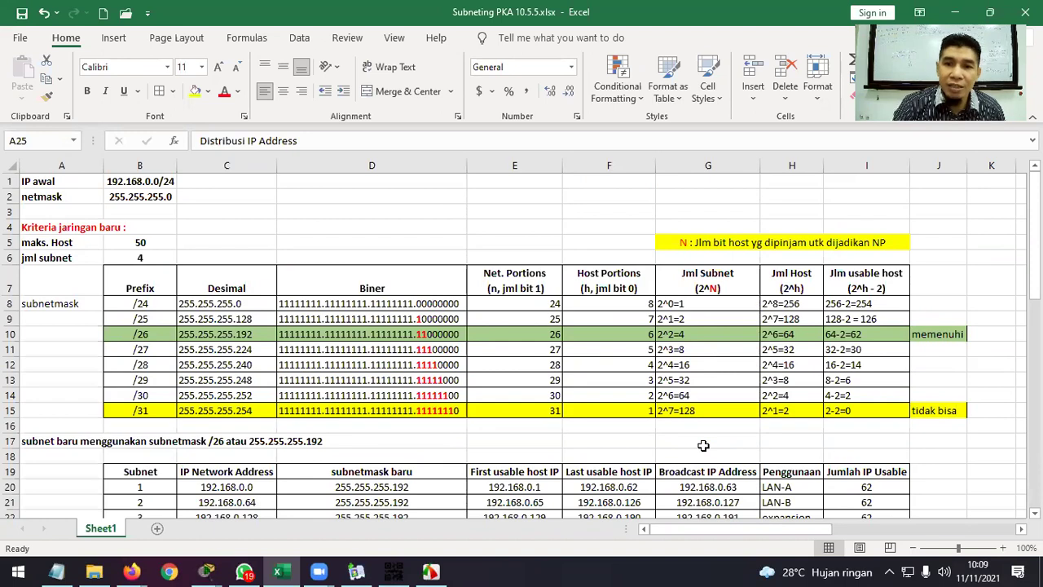
pyautogui.scroll(-1, 766, 403)
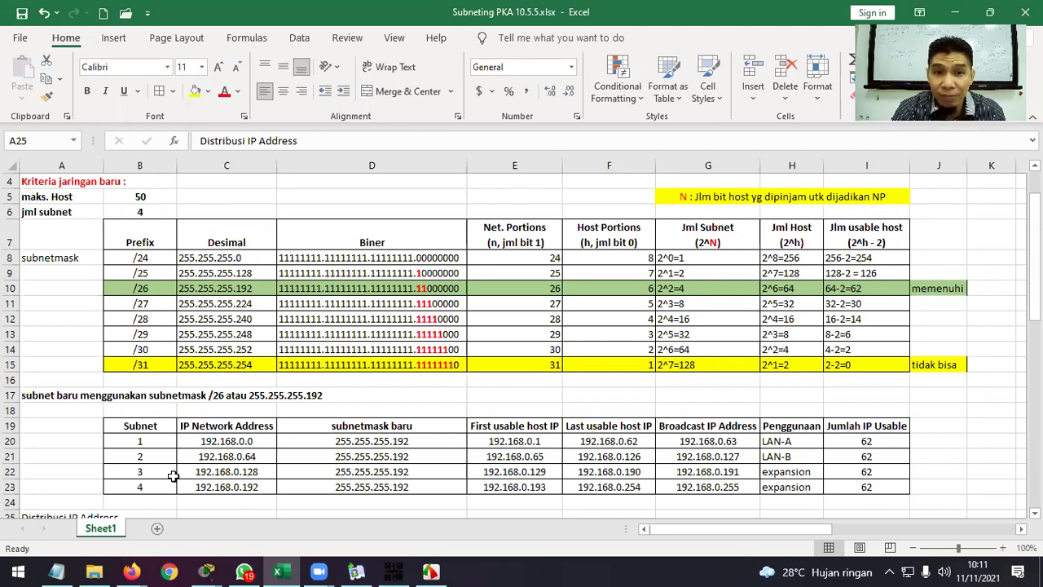
pyautogui.moveTo(389, 440); pyautogui.dragTo(368, 486)
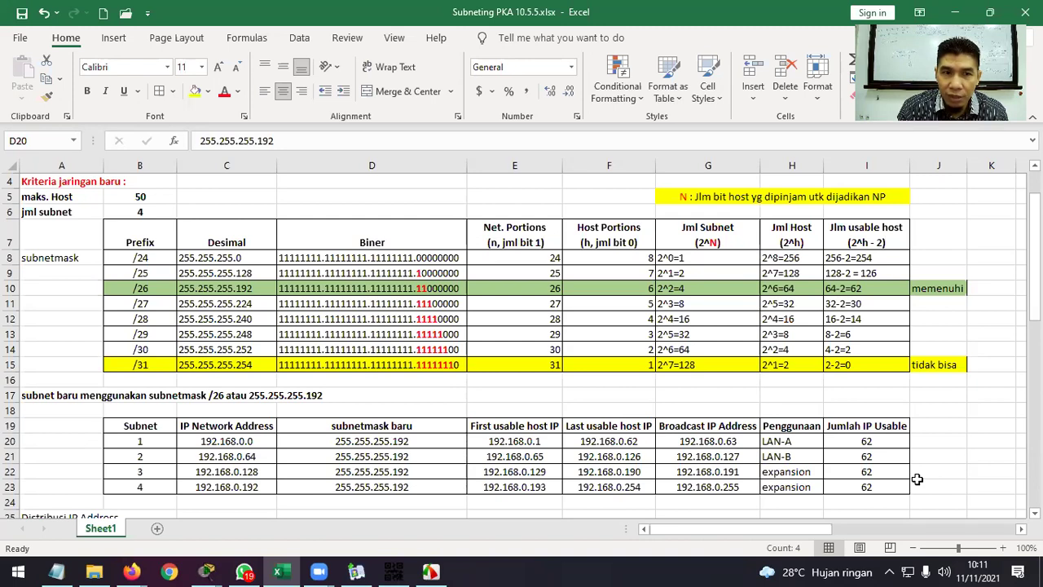
pyautogui.scroll(1, 909, 470)
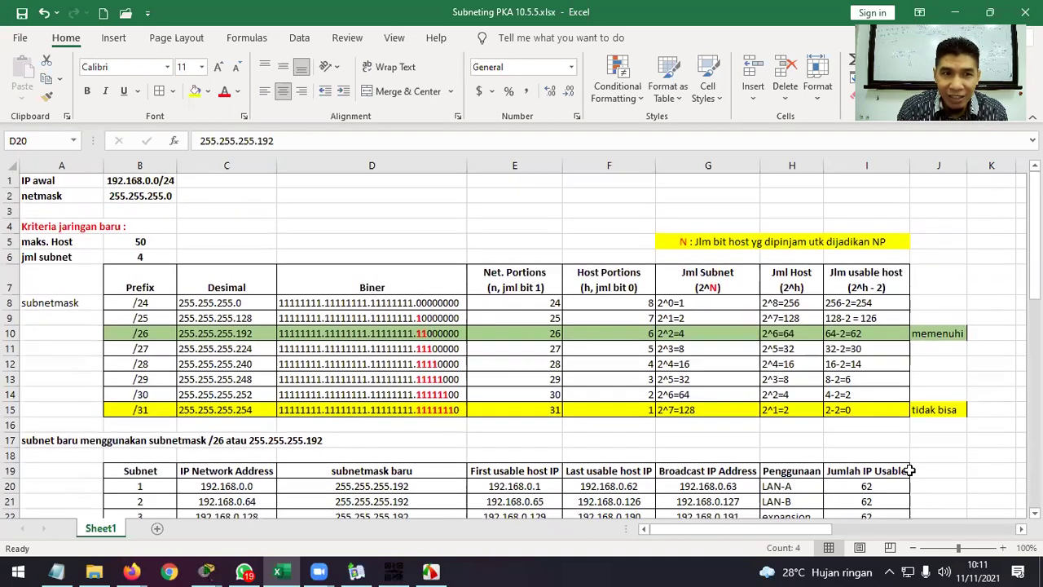
pyautogui.click(143, 259)
pyautogui.write('4')
pyautogui.click(84, 257)
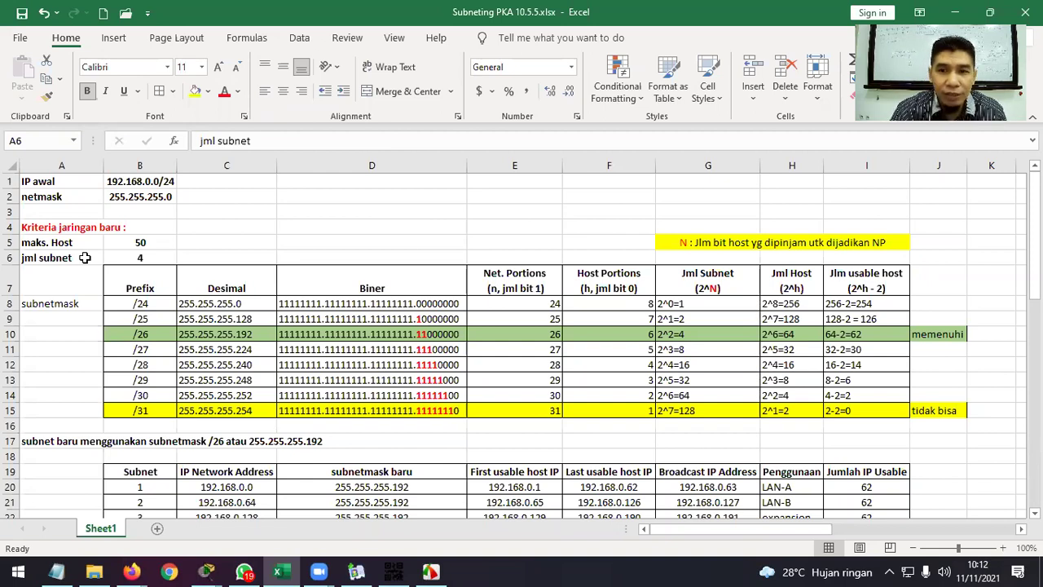
pyautogui.scroll(-4, 564, 302)
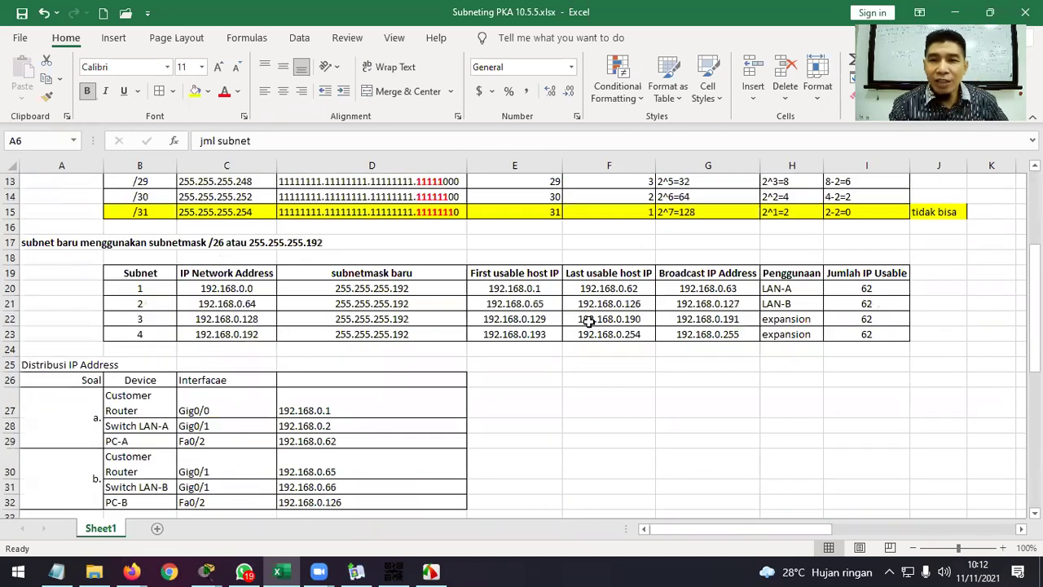
pyautogui.scroll(-7, 588, 321)
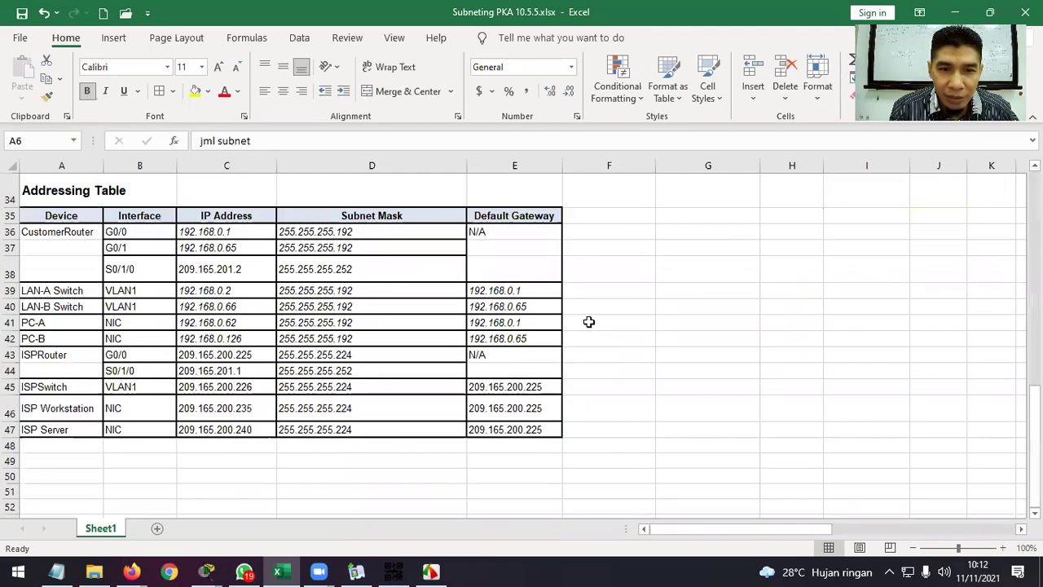
pyautogui.scroll(4, 588, 321)
pyautogui.scroll(7, 589, 322)
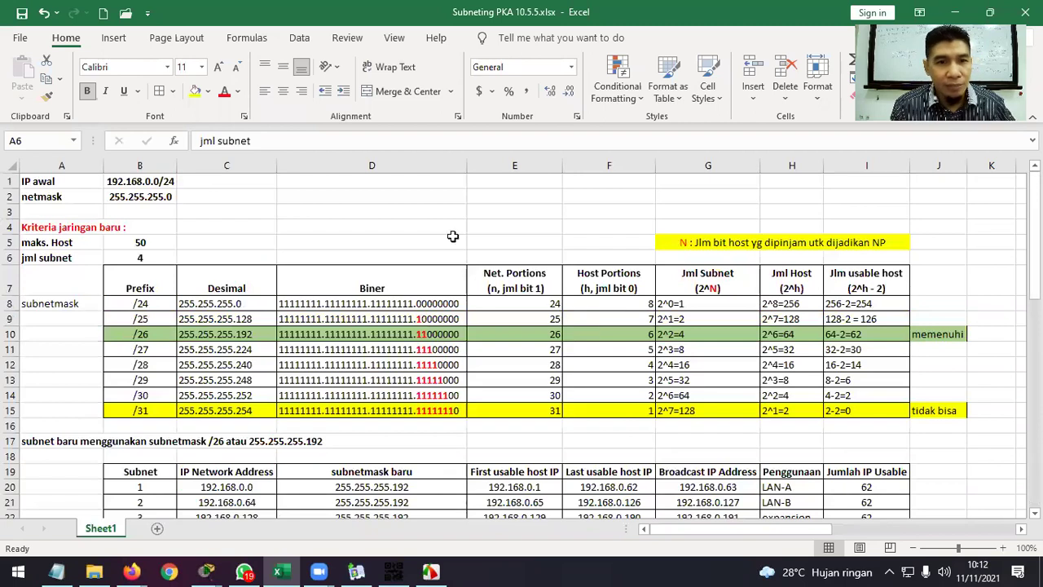